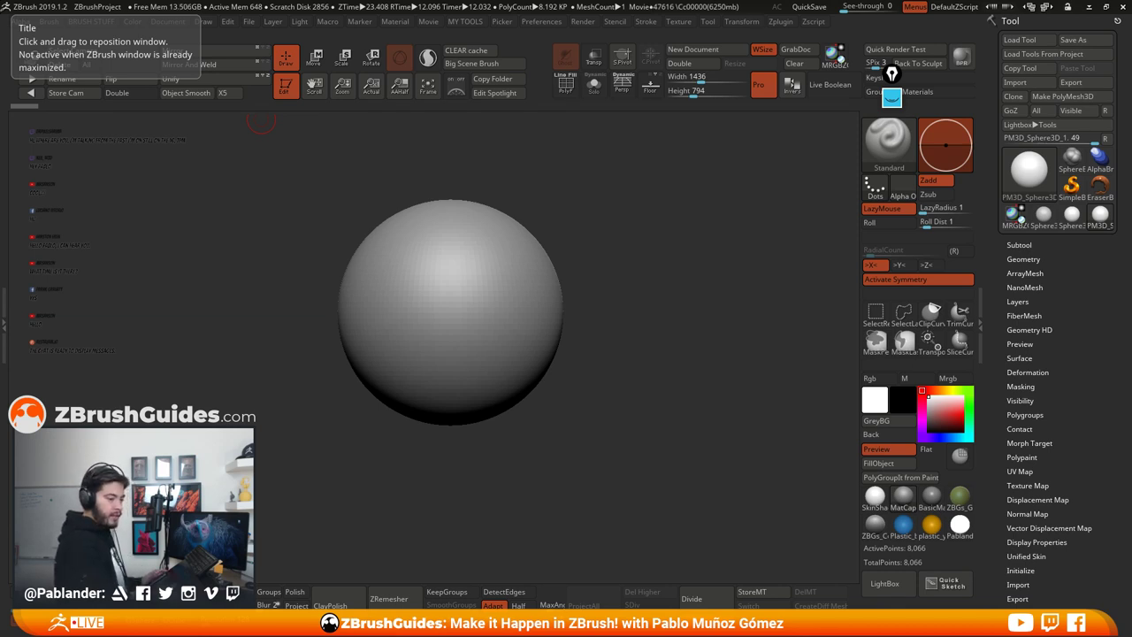
Step: Switch to Photoshop and examine the ALIEN_GUN_FINAL.png render, bringing the whole gun into closer view
key(alt+Tab)
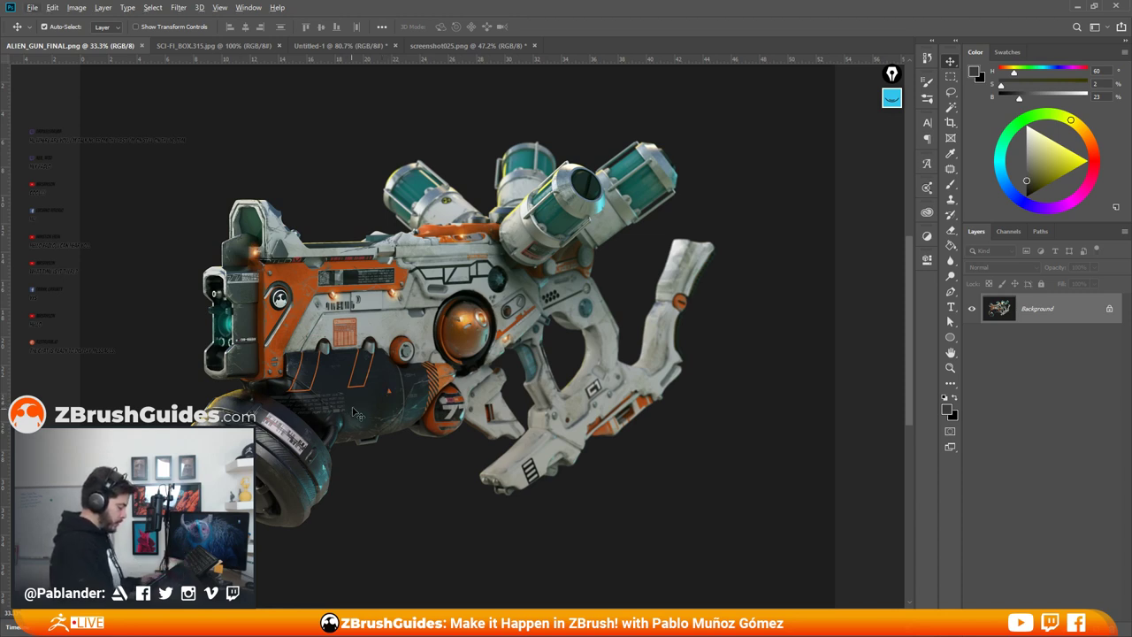
alt+scroll(358, 414, up, 1)
alt+scroll(262, 406, up, 1)
alt+scroll(260, 406, down, 1)
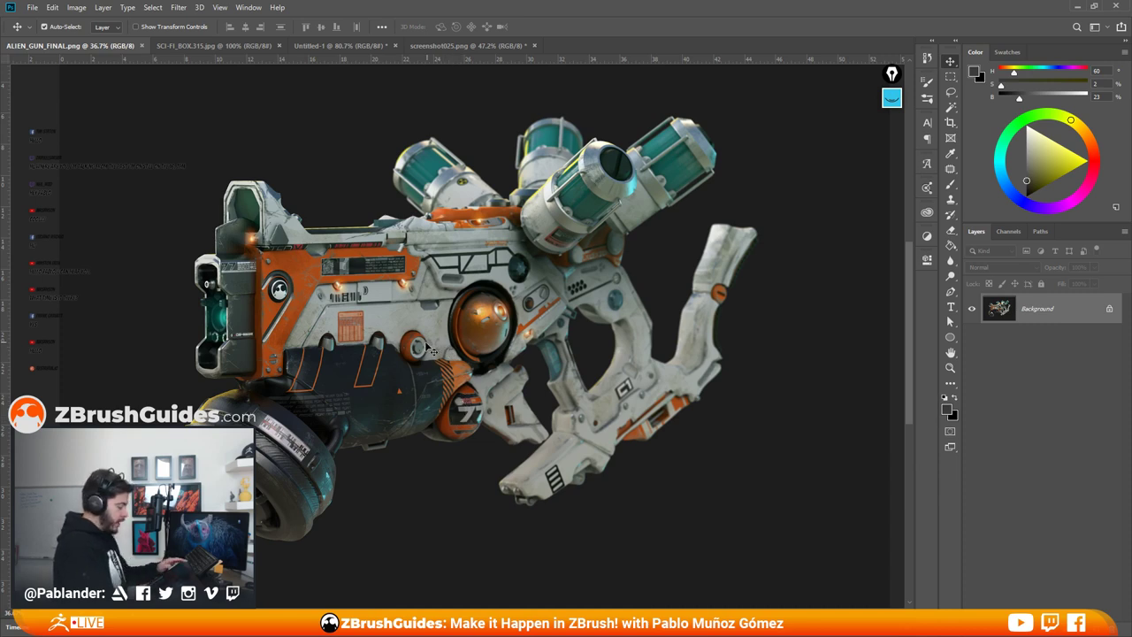
drag(446, 336, 550, 340)
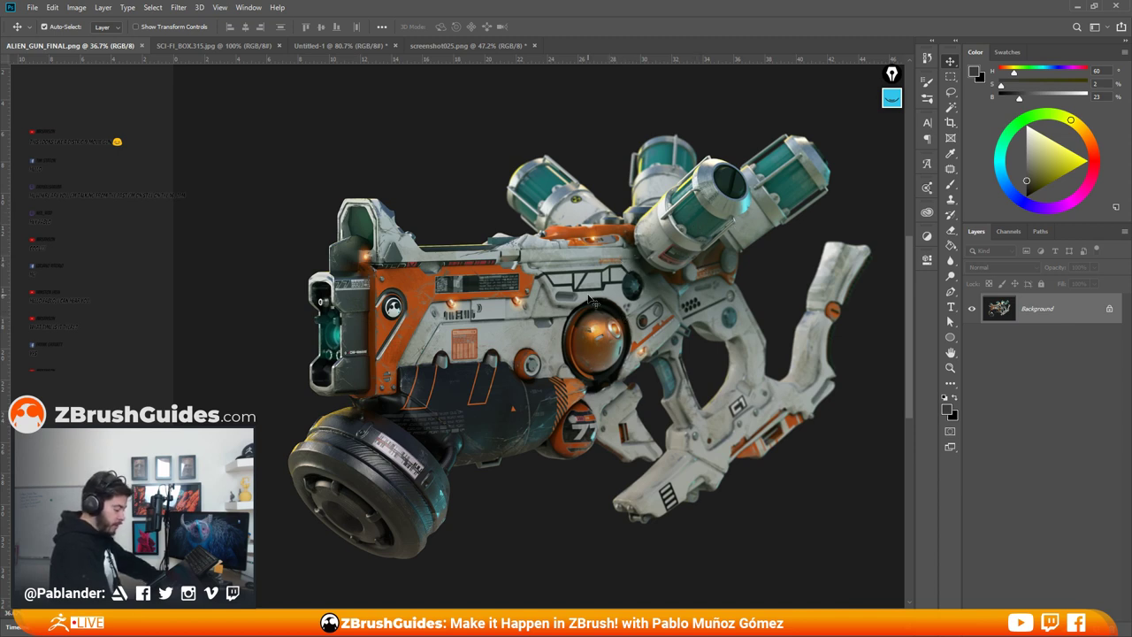
scroll(592, 300, down, 1)
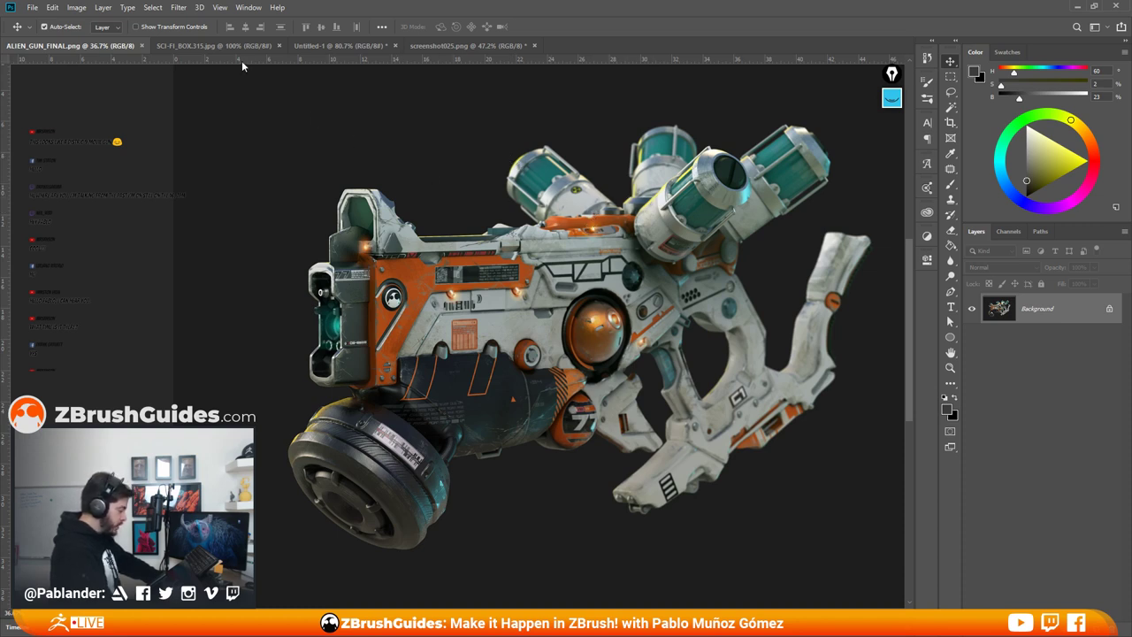
Step: Examine the SCI-FI_BOX.315.jpg render up close and compare it with the alien gun render
click(219, 48)
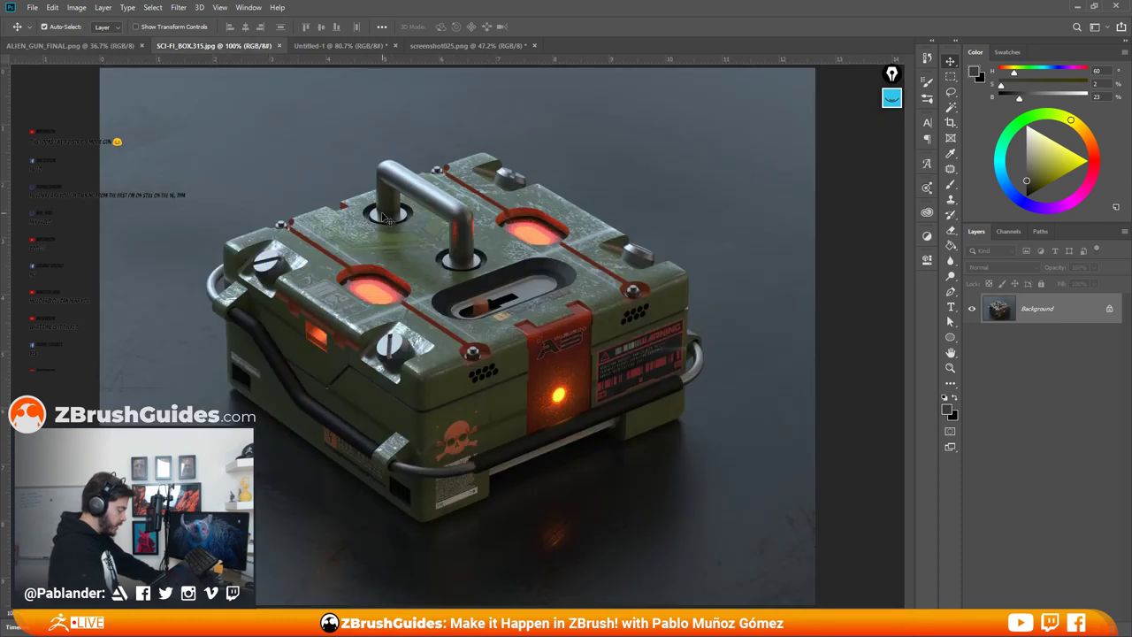
alt+scroll(428, 226, up, 1)
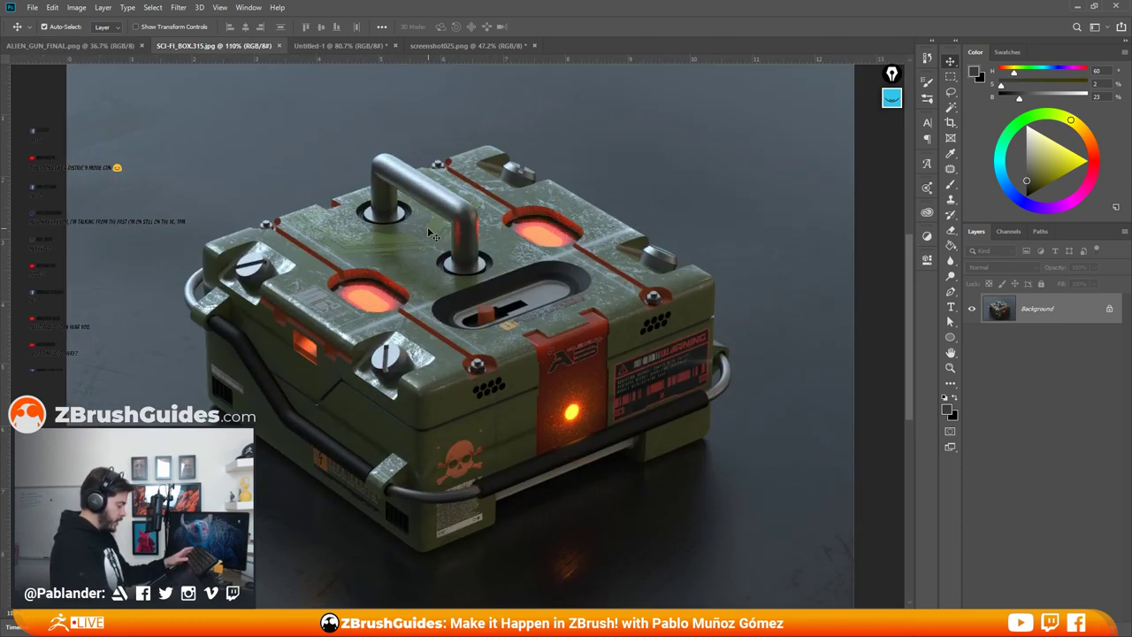
drag(425, 290, 507, 277)
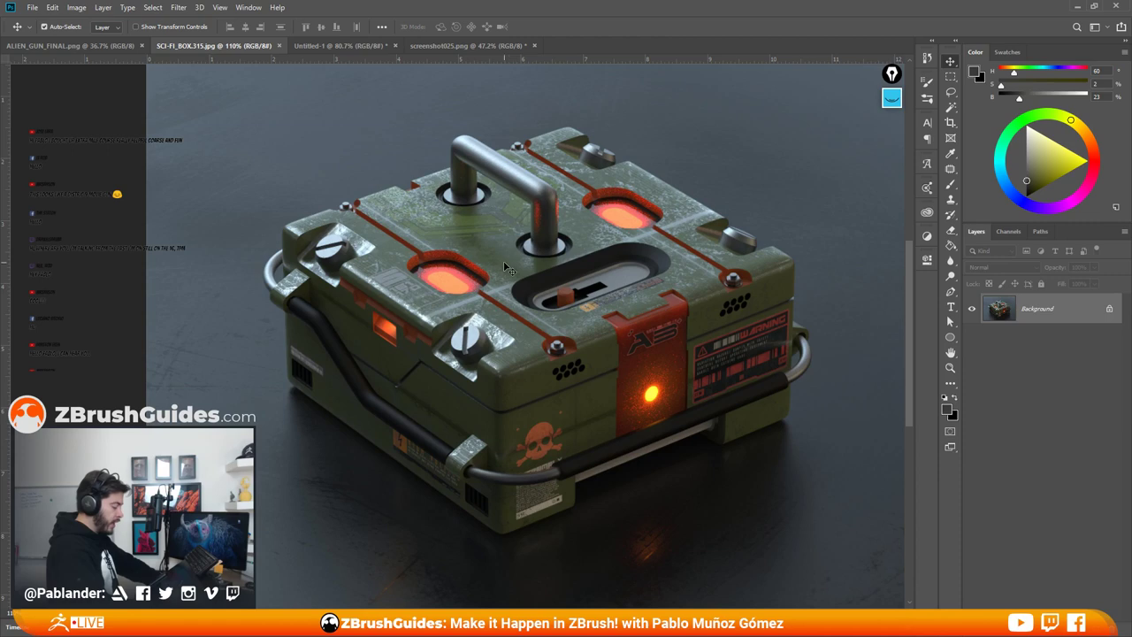
click(96, 47)
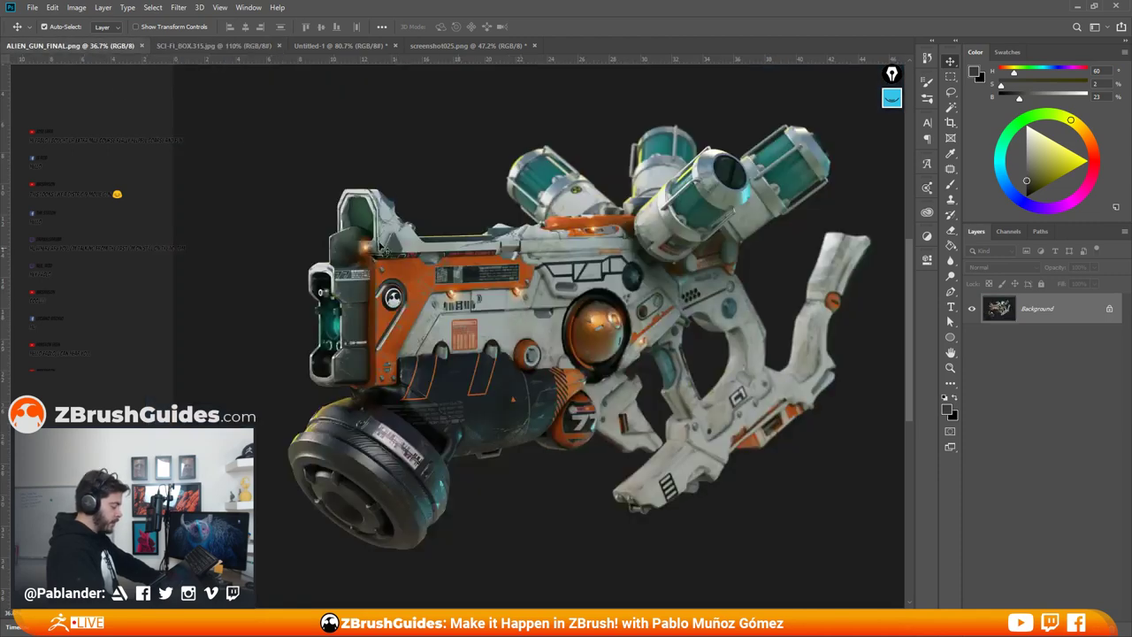
click(227, 46)
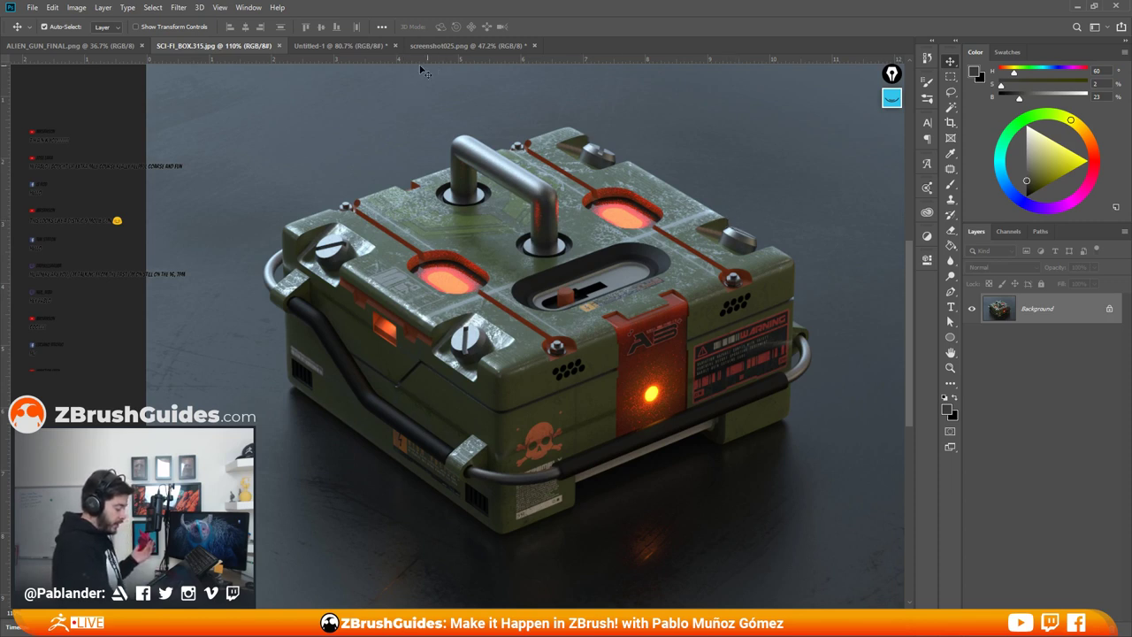
Step: Show the Untitled-1 reference board and examine the grey horned creature sculpt in its middle
click(346, 46)
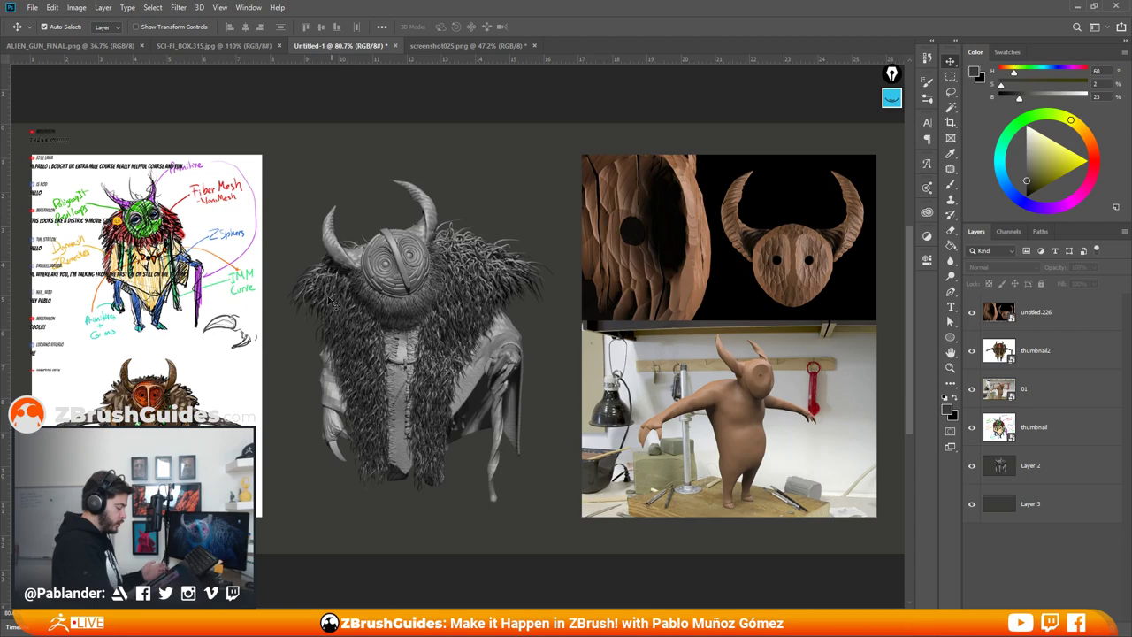
alt+scroll(369, 320, up, 3)
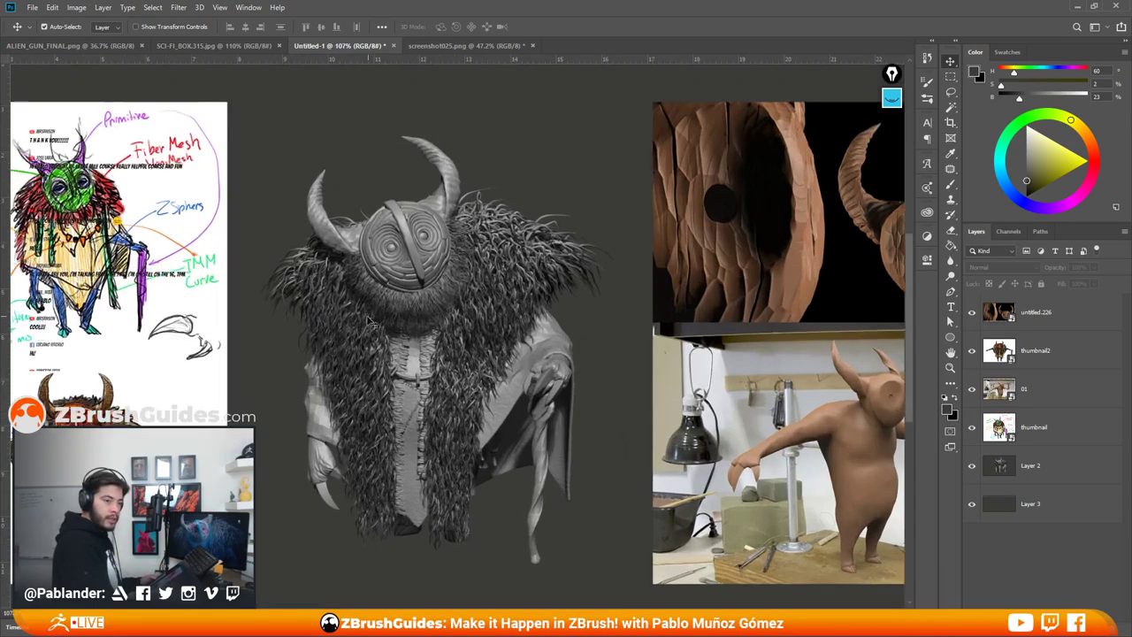
drag(369, 320, 469, 318)
alt+scroll(469, 319, up, 2)
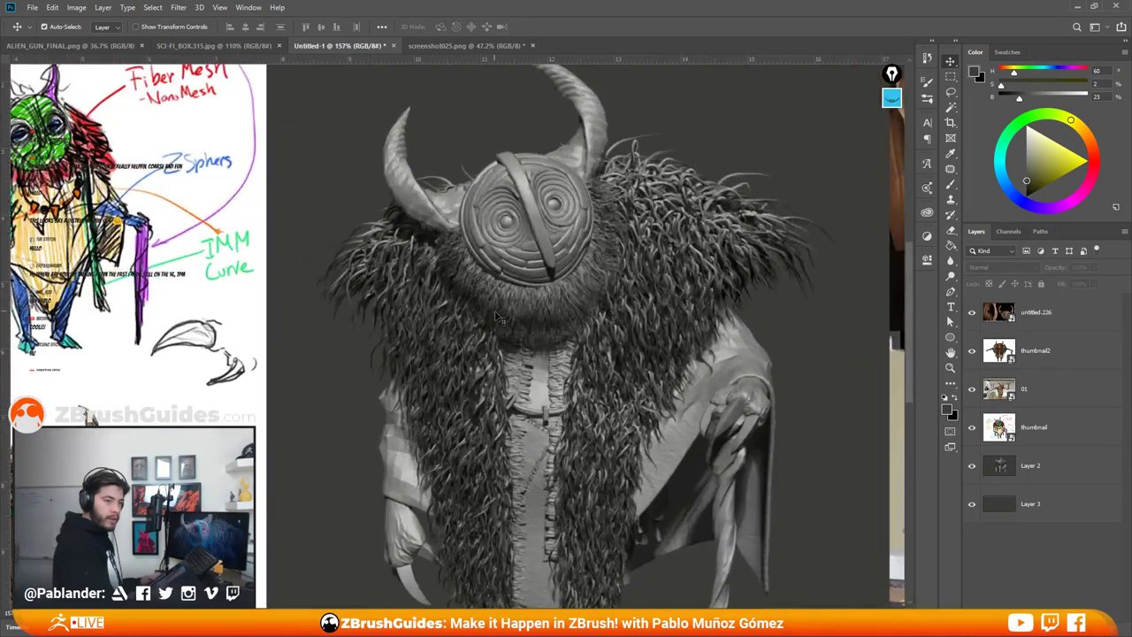
alt+scroll(499, 318, down, 1)
alt+scroll(522, 336, down, 2)
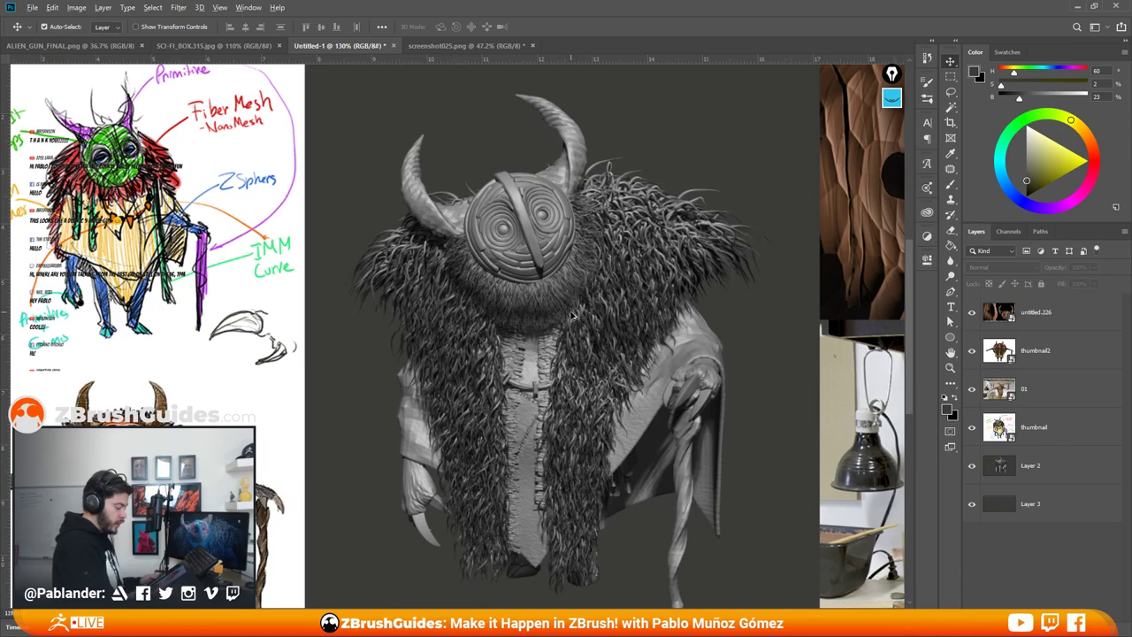
Step: Examine the annotated colour-coded creature sketch and the painted T-pose concept below it
mouse_move(557, 302)
ctrl+mouse_down()
mouse_move(443, 278)
mouse_move(751, 239)
ctrl+mouse_up()
alt+scroll(577, 258, up, 3)
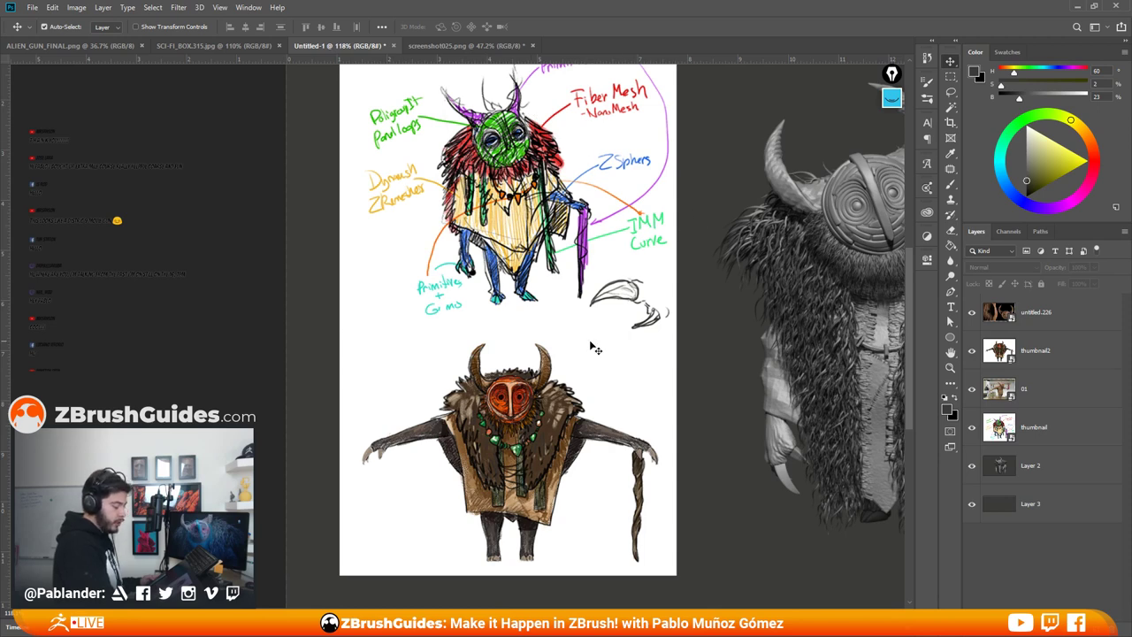
alt+scroll(515, 489, up, 1)
alt+scroll(515, 489, up, 1)
drag(516, 489, 557, 387)
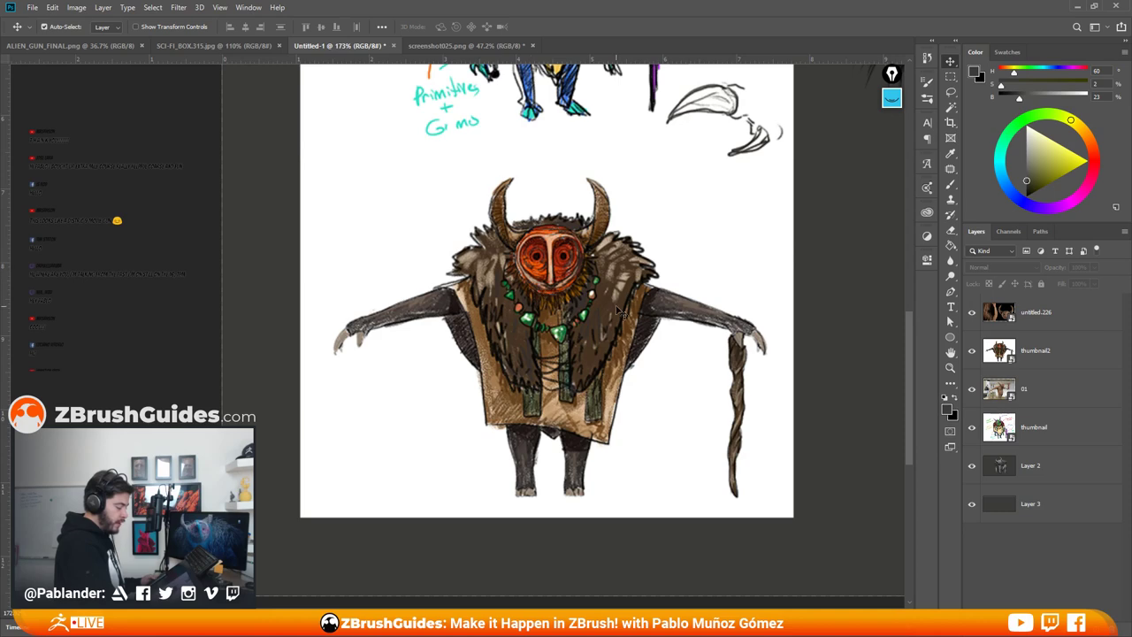
drag(591, 142, 597, 446)
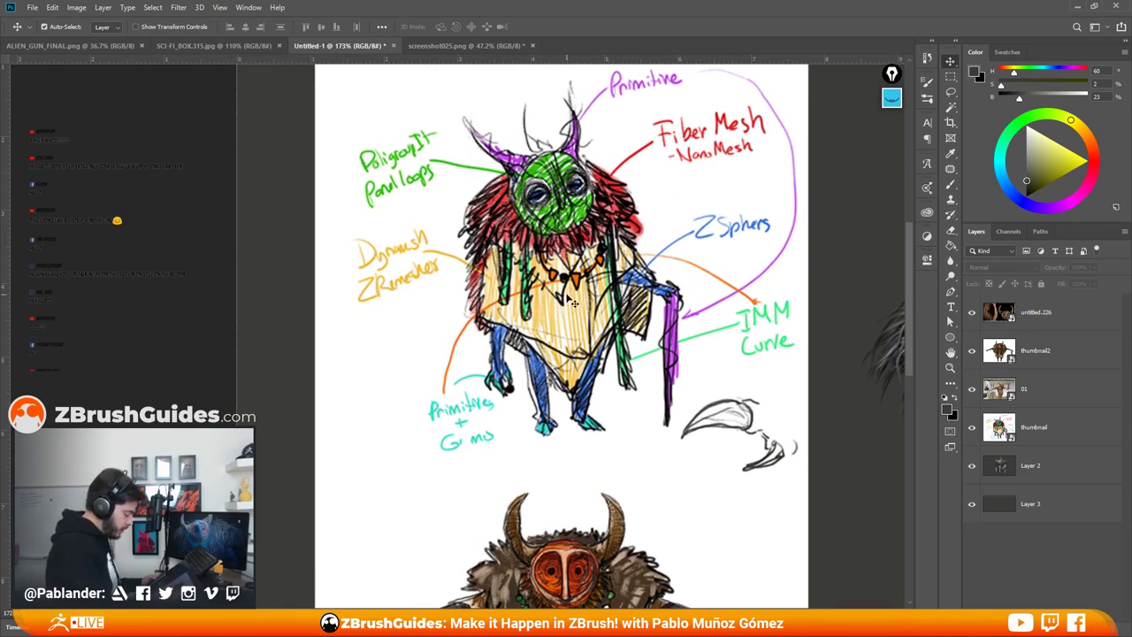
drag(563, 584, 563, 291)
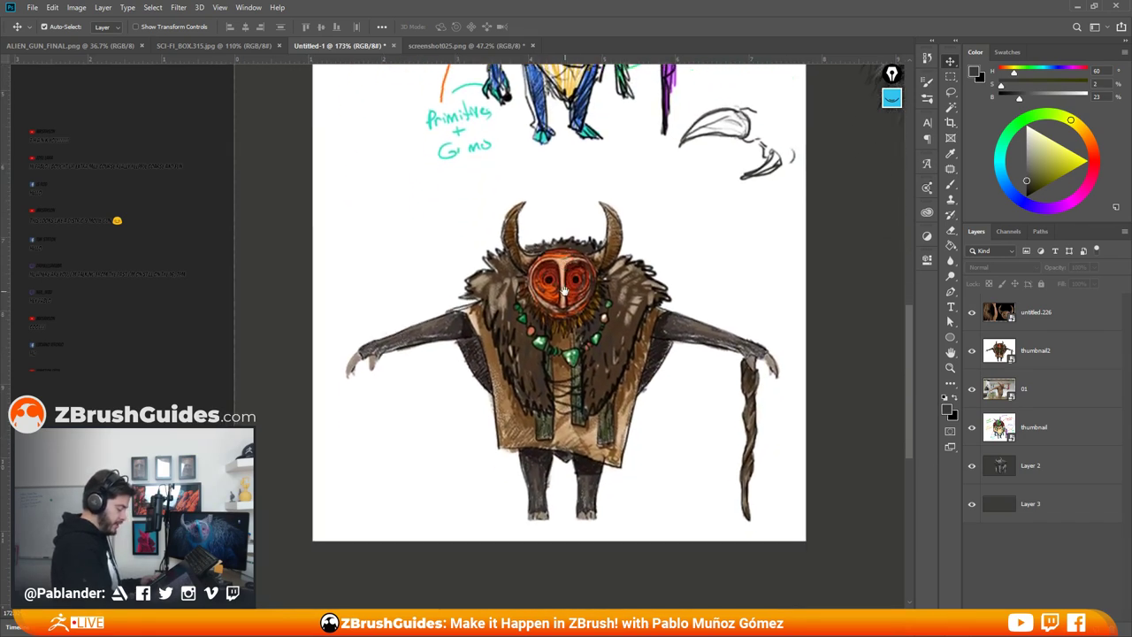
alt+scroll(582, 332, down, 1)
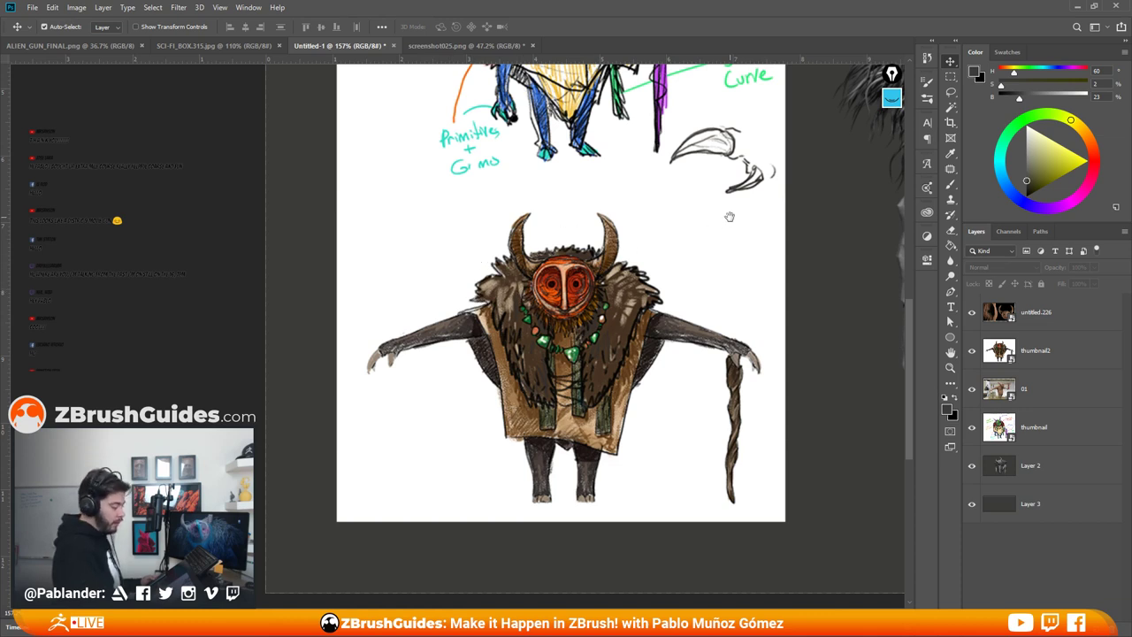
Step: Review the carved wooden mask images and the clay-like body model, comparing them with the grey creature sculpt
drag(729, 216, 474, 231)
mouse_move(687, 199)
mouse_down()
mouse_move(516, 245)
mouse_move(491, 238)
mouse_up()
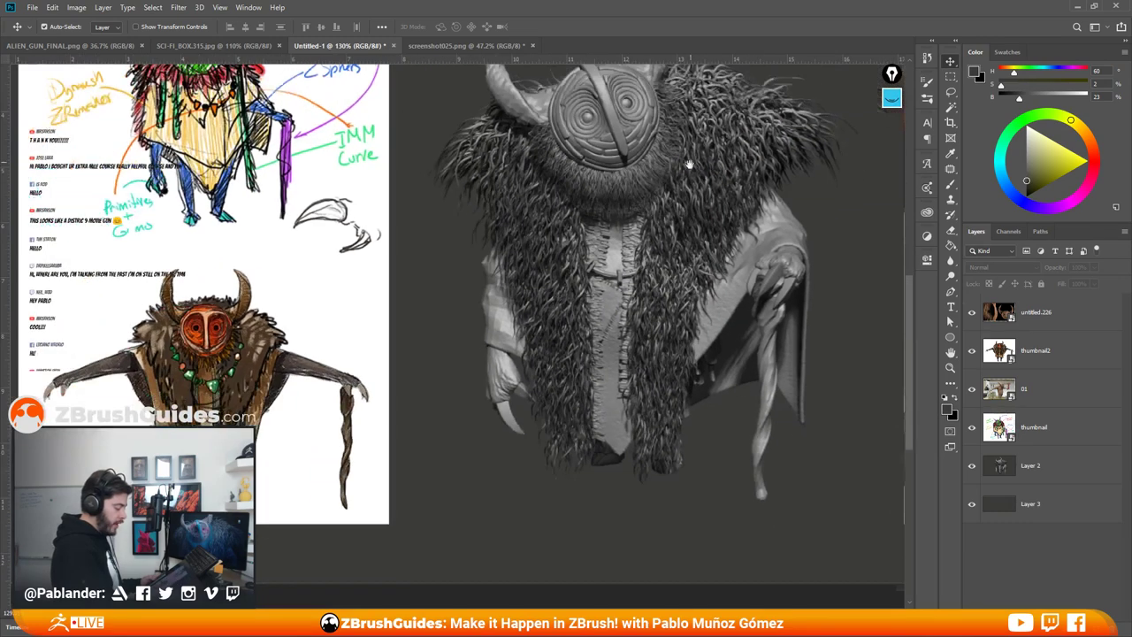
drag(690, 165, 363, 247)
mouse_move(840, 170)
mouse_down()
mouse_move(601, 227)
mouse_move(609, 220)
mouse_up()
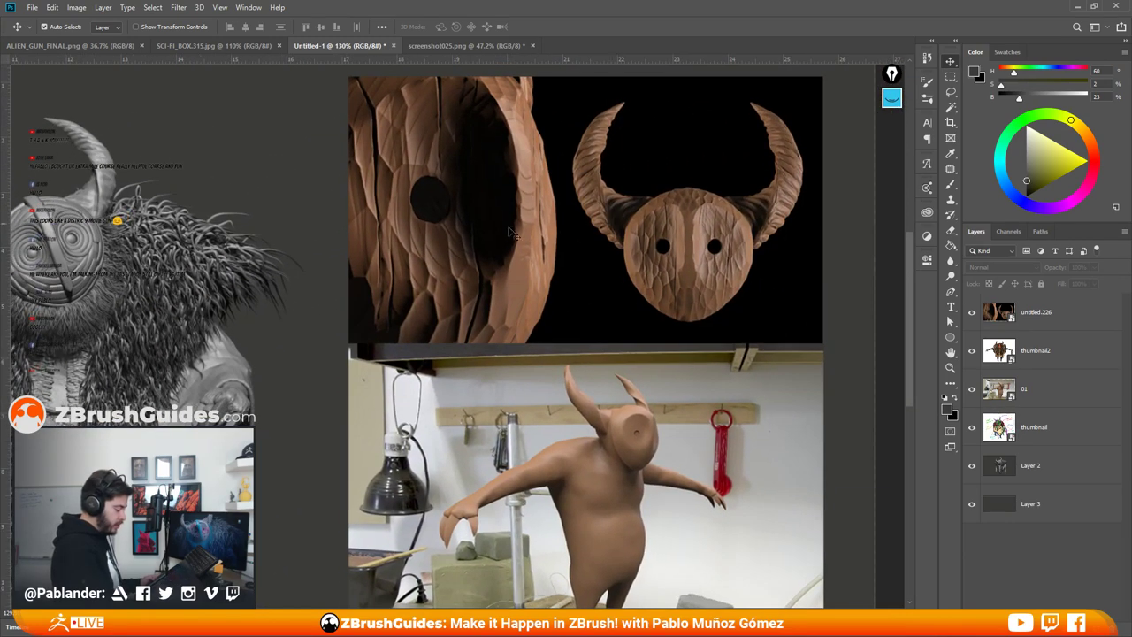
drag(543, 413, 687, 360)
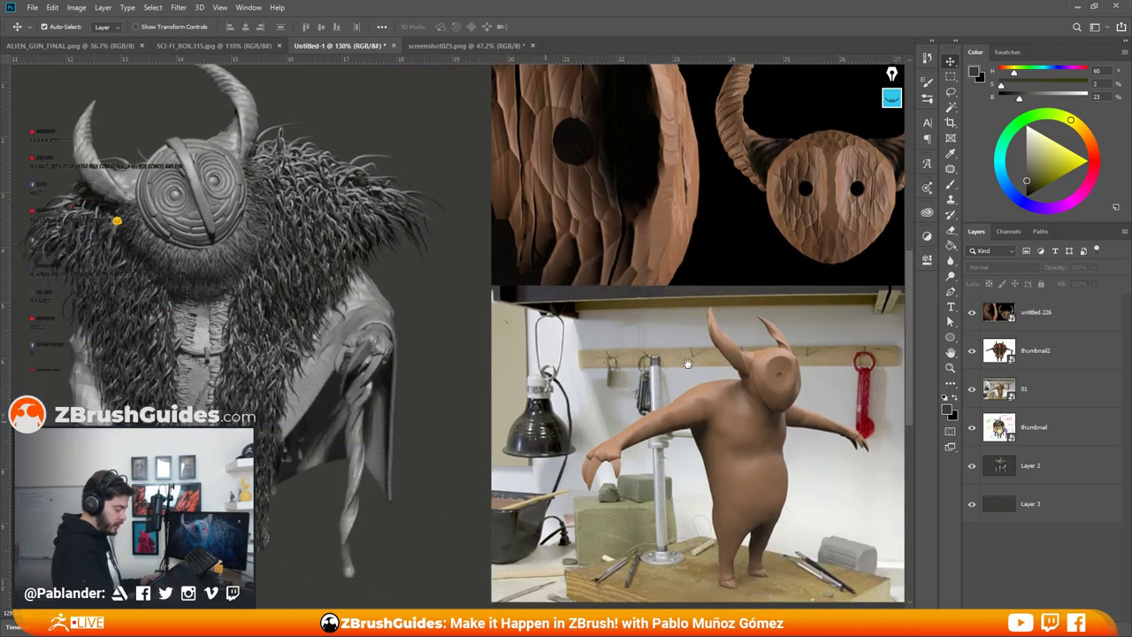
drag(616, 108, 656, 185)
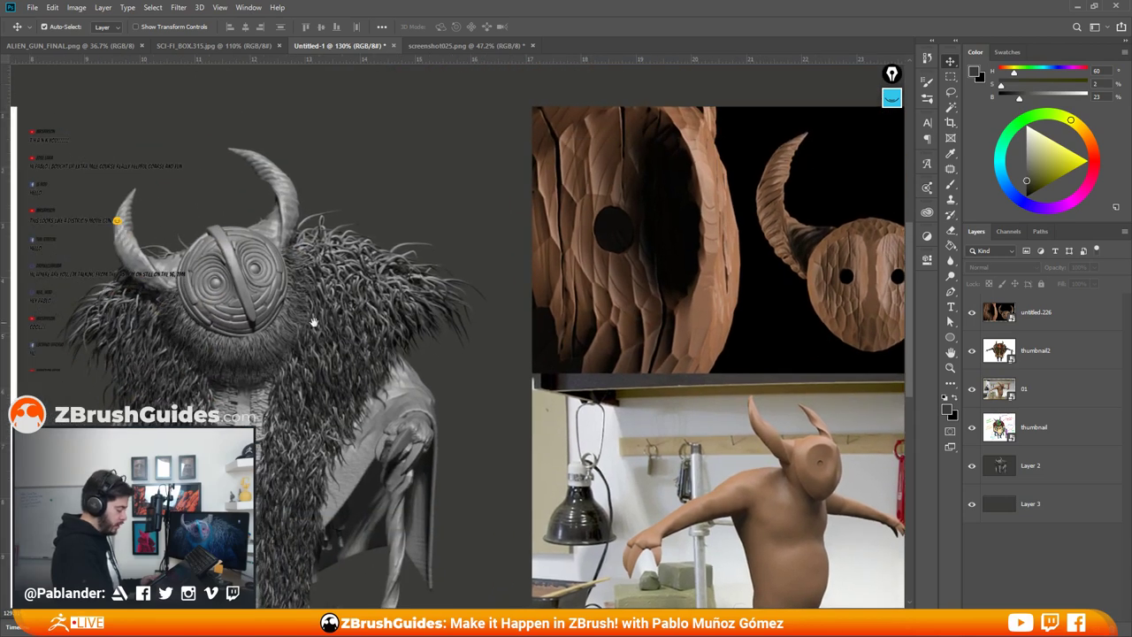
drag(313, 322, 613, 256)
alt+scroll(517, 276, down, 1)
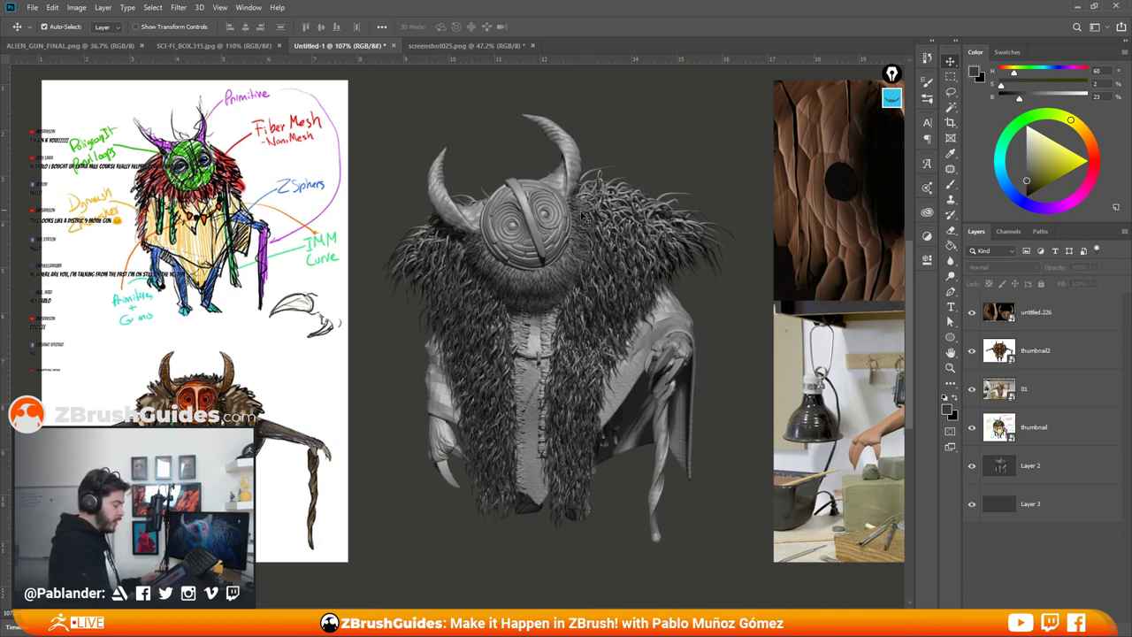
Step: Compare the coloured creature render in screenshot025.png with the grey sculpt on the Untitled-1 board
click(456, 45)
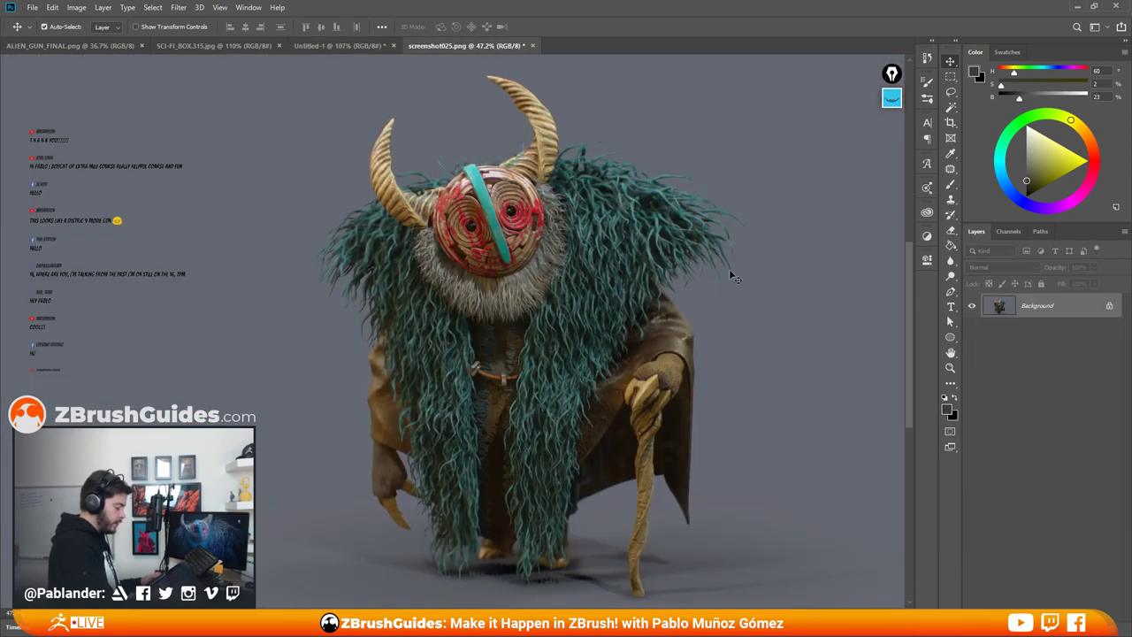
click(379, 50)
alt+scroll(534, 239, up, 2)
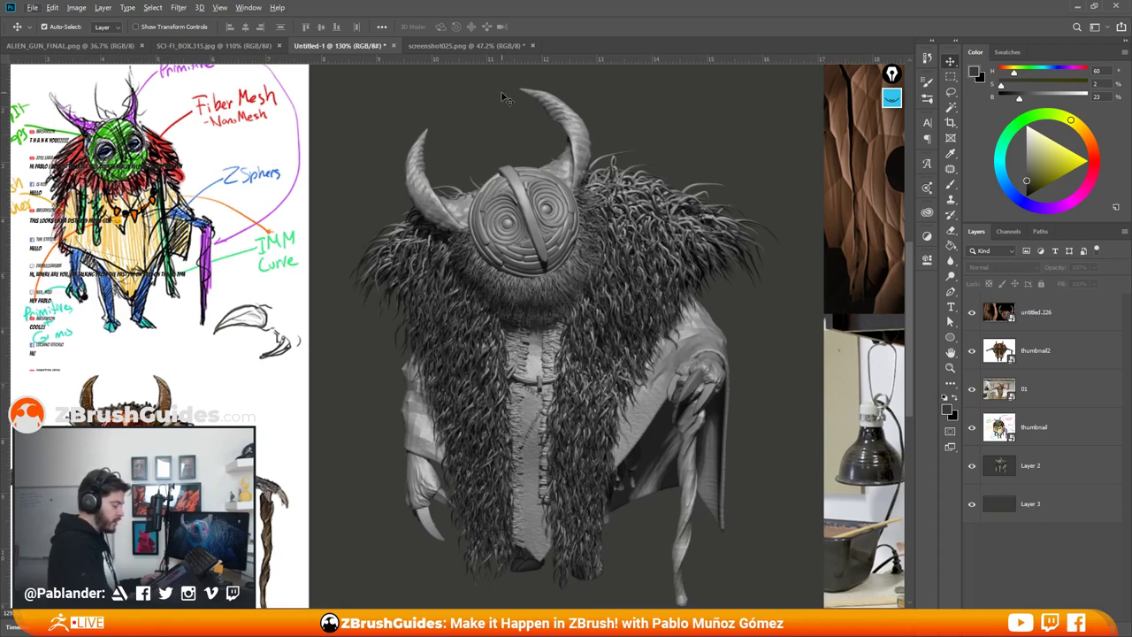
click(460, 45)
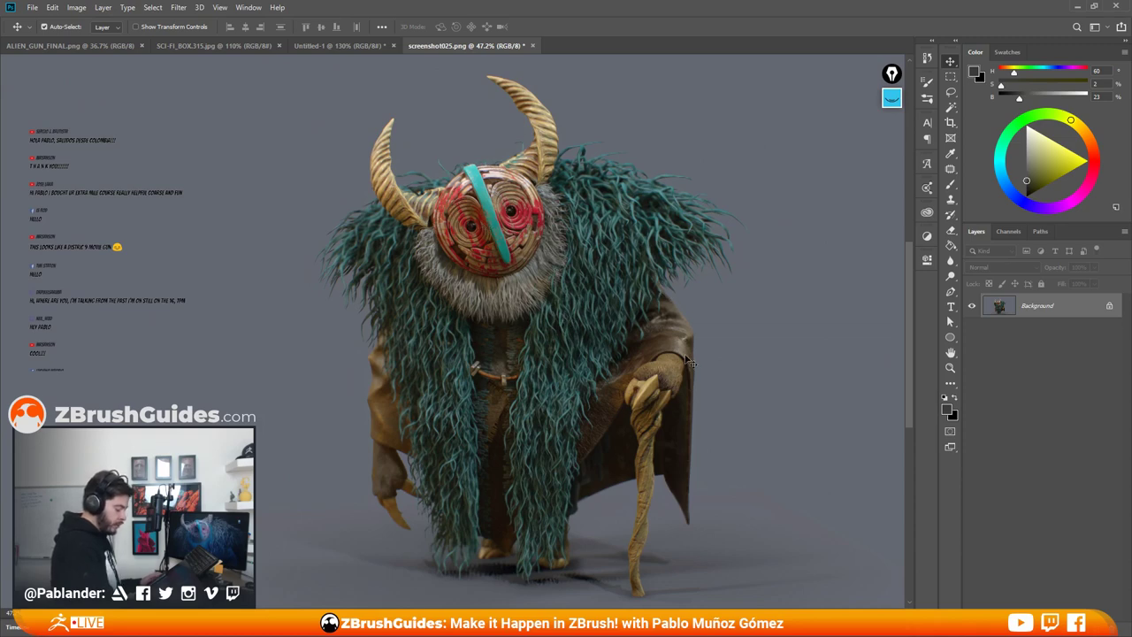
Step: Inspect the hand and twisted staff details in the coloured creature render, then view the whole character
alt+scroll(732, 406, up, 9)
alt+scroll(672, 429, up, 3)
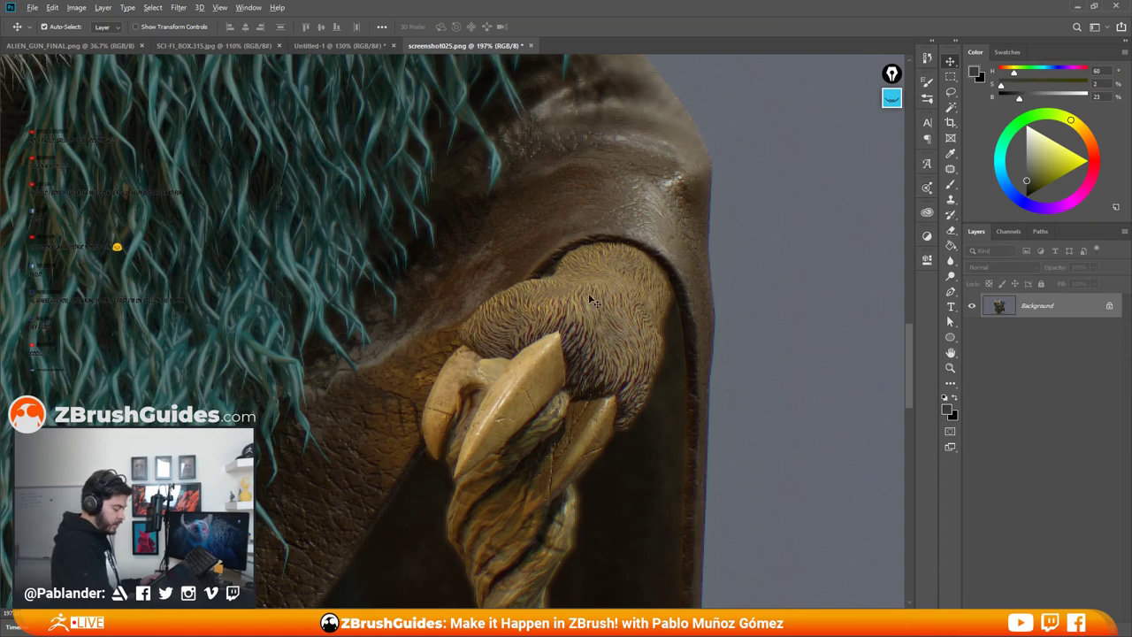
alt+scroll(586, 297, down, 9)
alt+scroll(494, 244, down, 5)
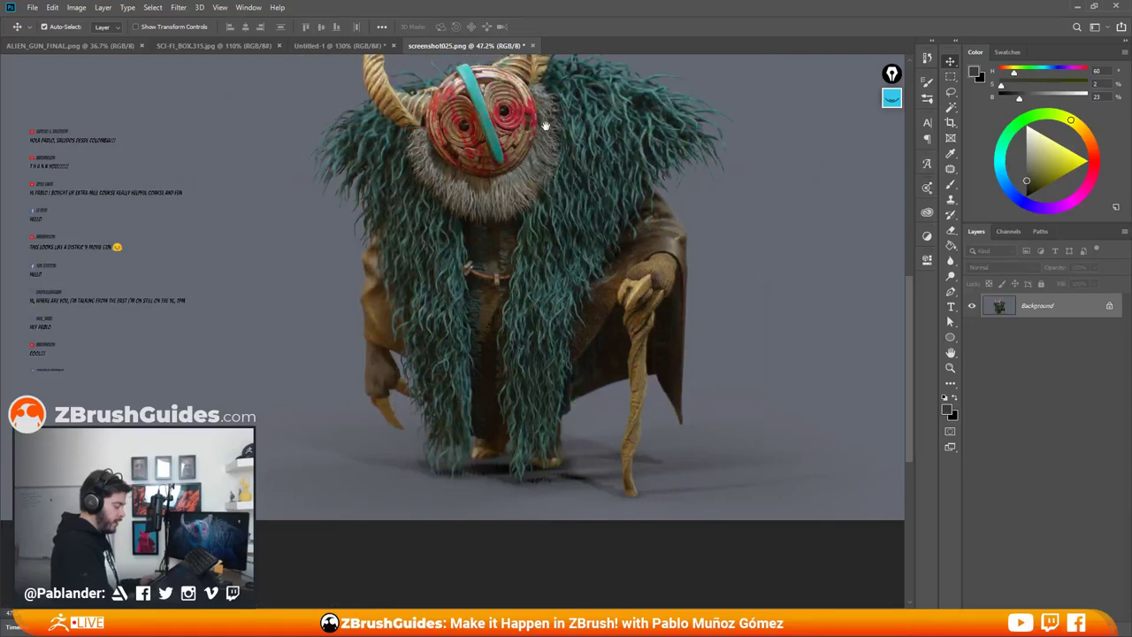
alt+scroll(543, 123, down, 2)
alt+scroll(543, 124, down, 2)
alt+scroll(511, 265, up, 3)
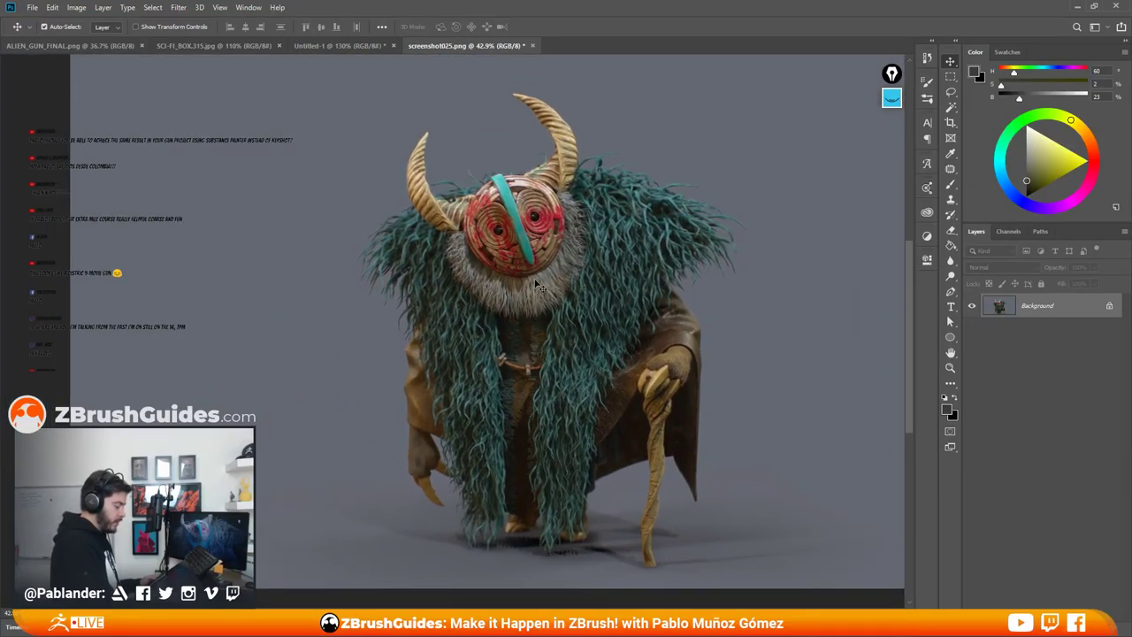
drag(541, 243, 543, 256)
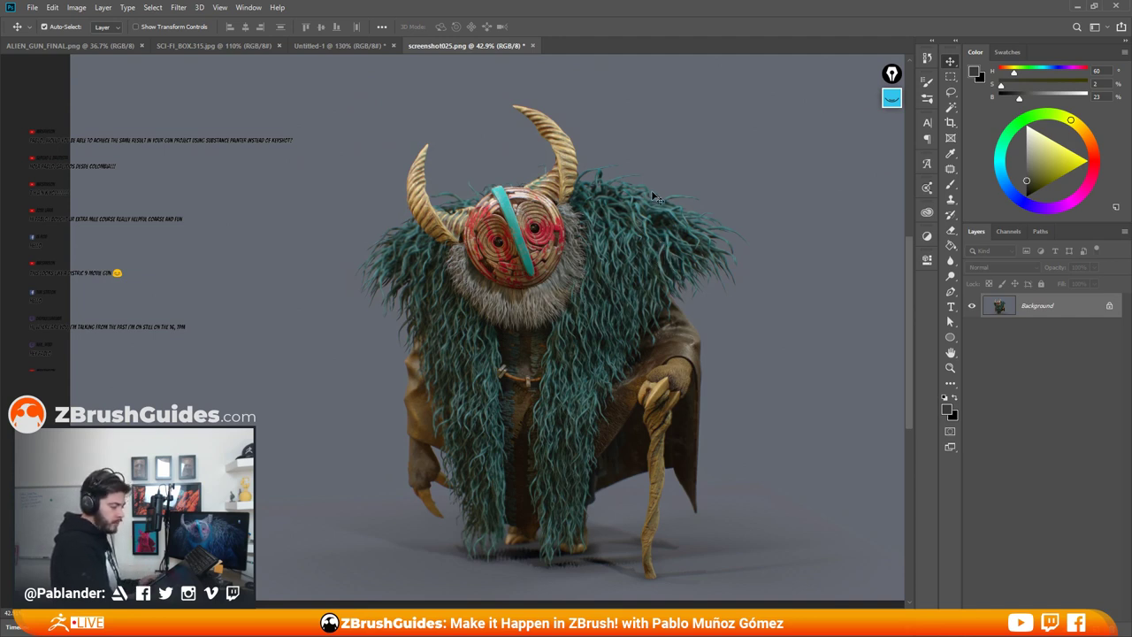
Step: Minimize Photoshop, switch to the browser's The Extra Mile course page and highlight "ZBrush sculpture into a polished illustration"
click(1077, 9)
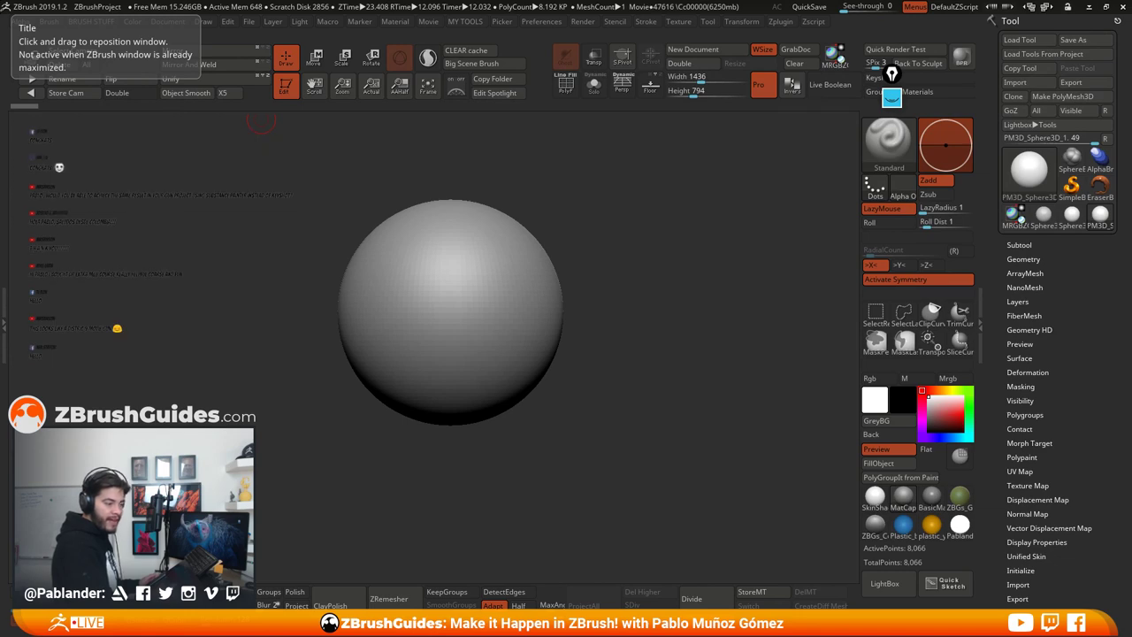
key(alt+Tab)
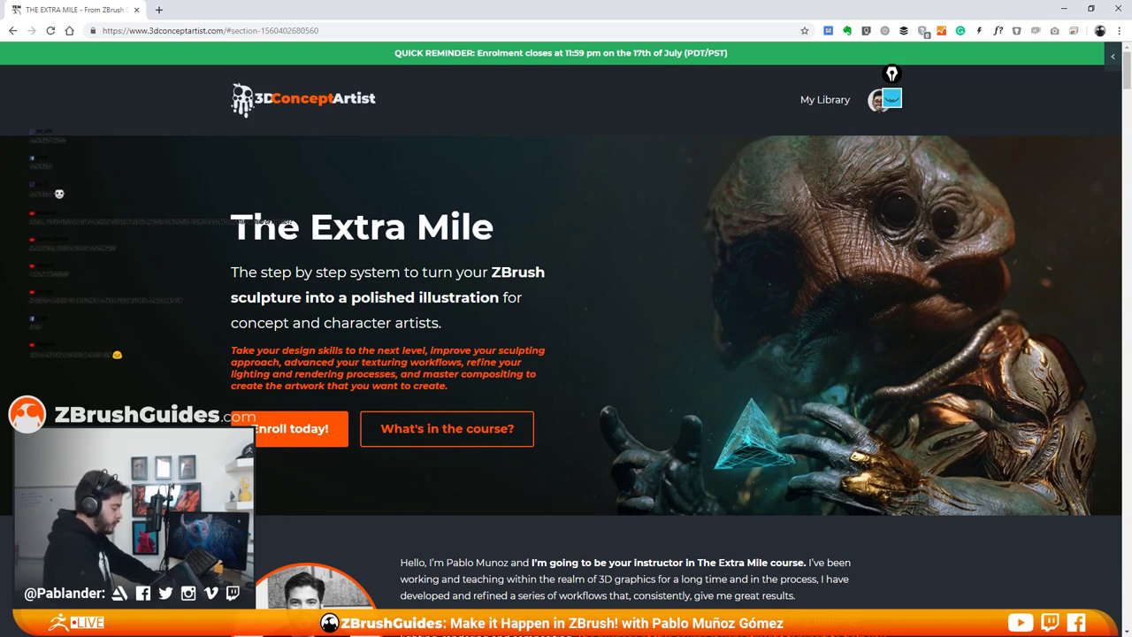
drag(229, 298, 278, 298)
drag(491, 272, 500, 297)
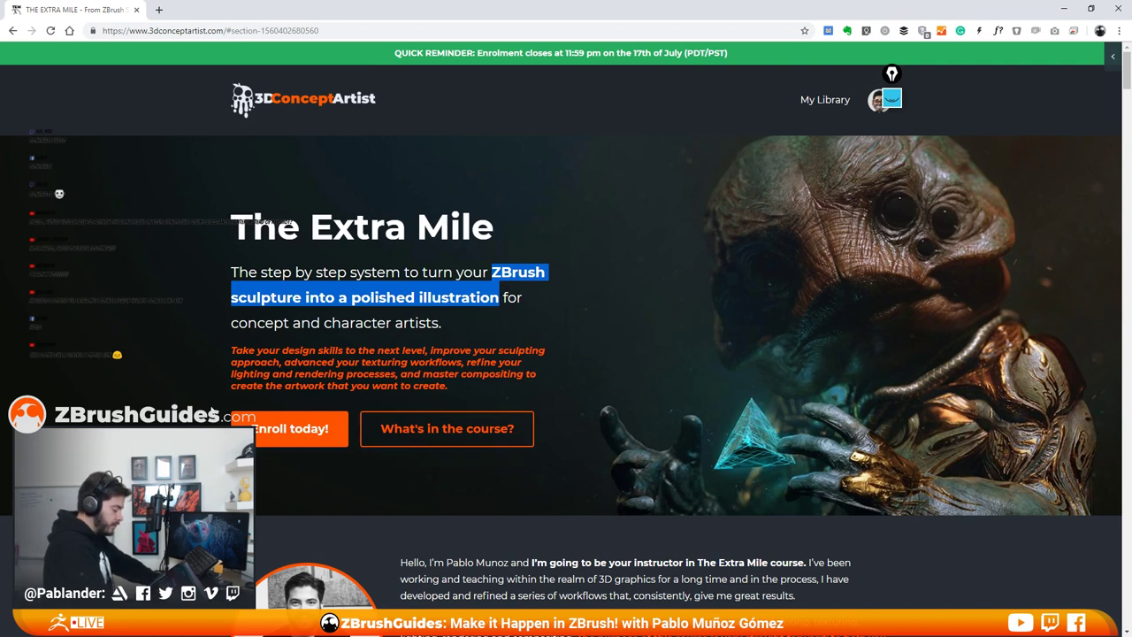
click(231, 31)
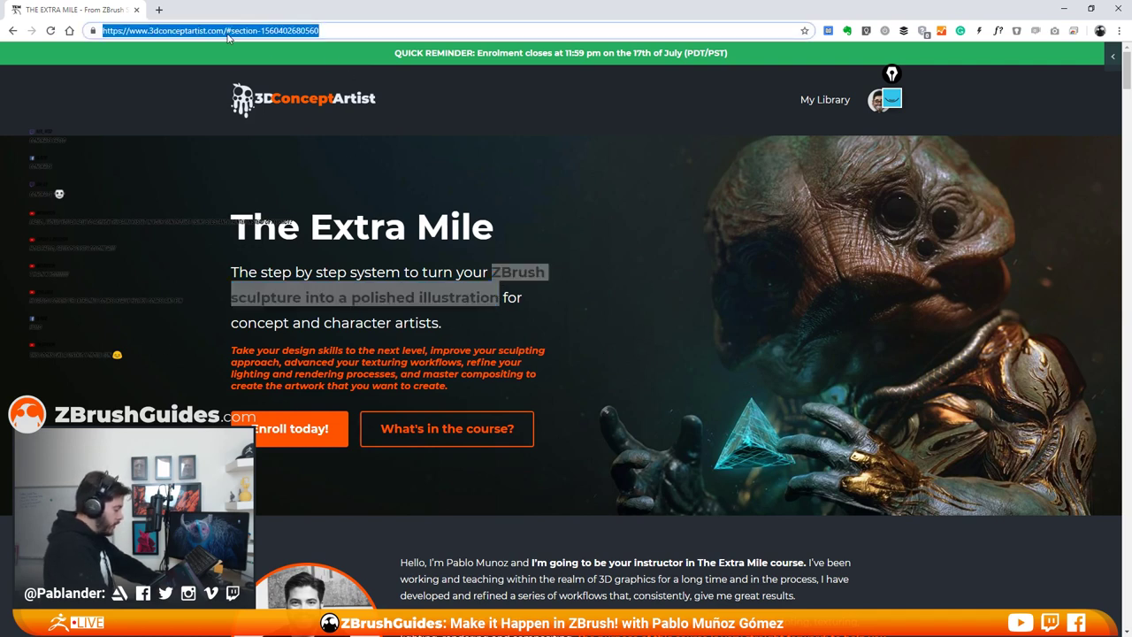
mouse_move(231, 31)
mouse_down()
mouse_move(149, 31)
mouse_move(227, 30)
mouse_up()
click(194, 33)
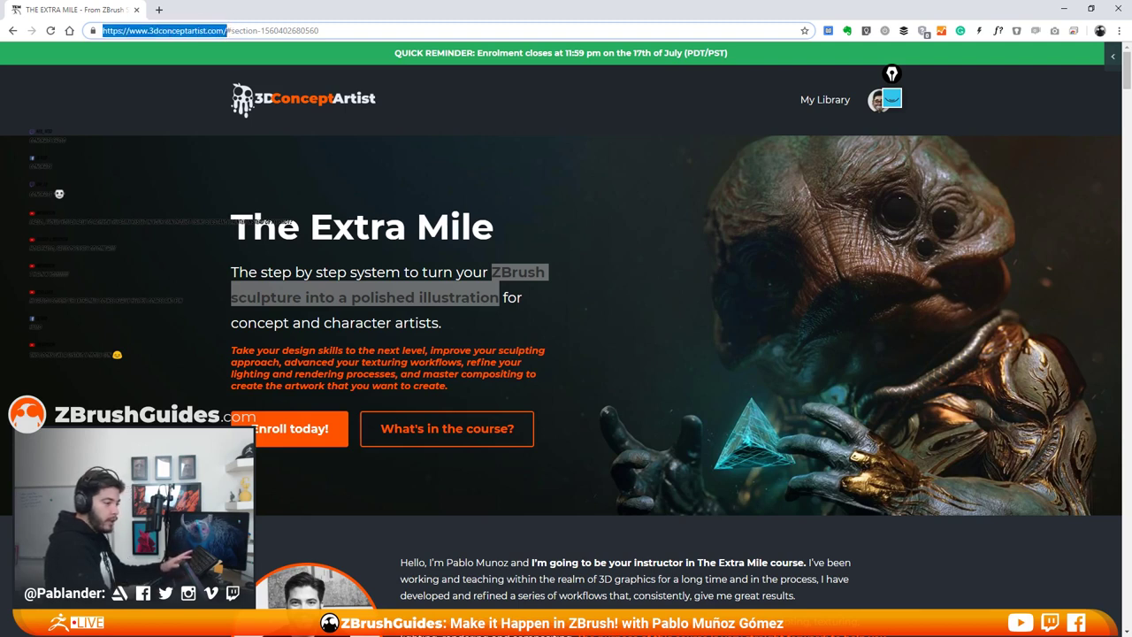
Step: Clear the text highlight on the course page and read the scenarios under "So what does going 'The Extra Mile' means?"
key(alt+Tab)
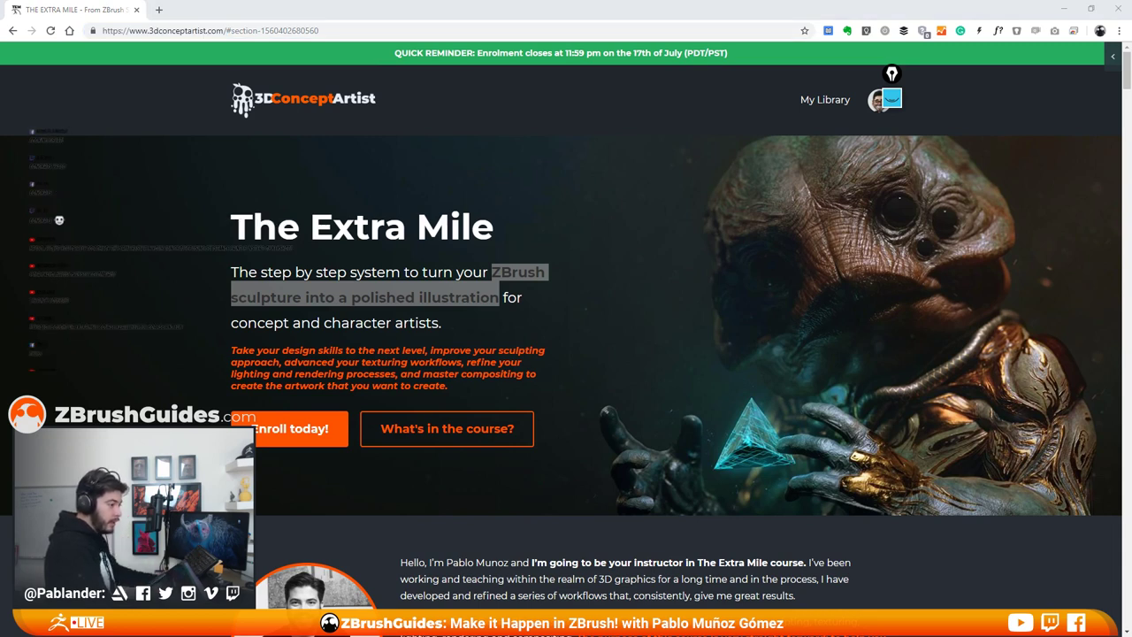
click(677, 400)
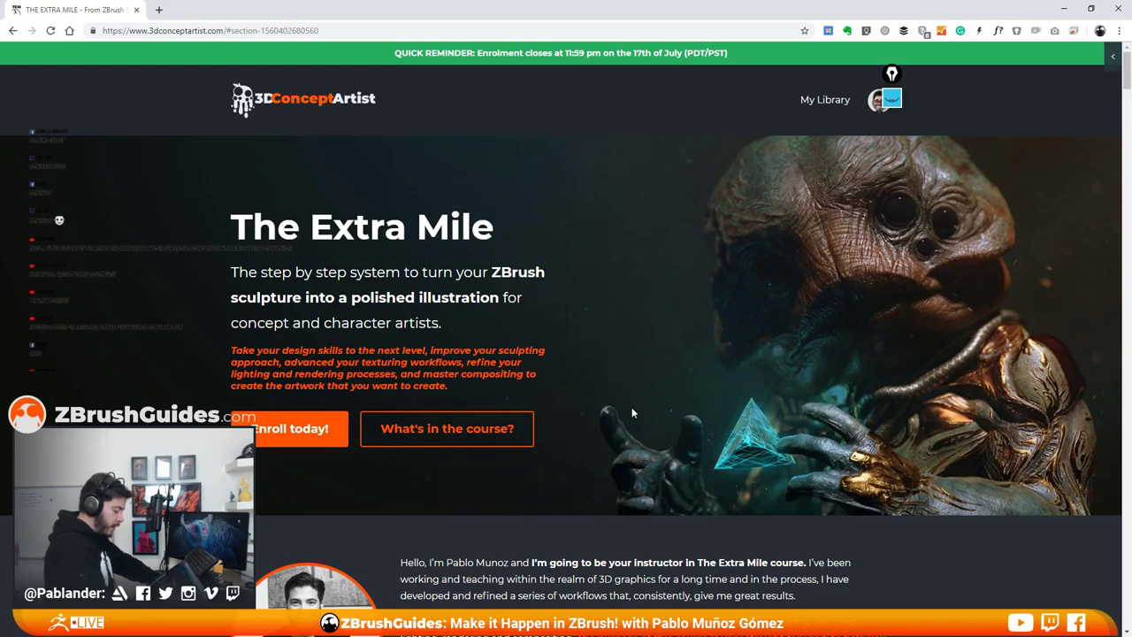
scroll(682, 383, down, 10)
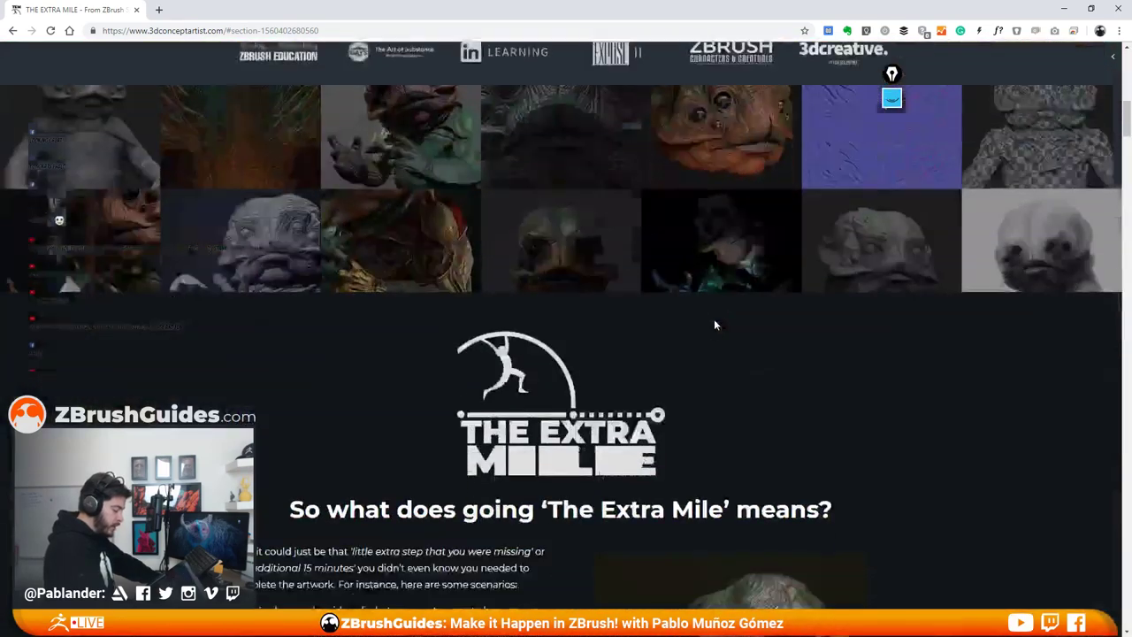
scroll(714, 320, down, 3)
scroll(568, 306, up, 1)
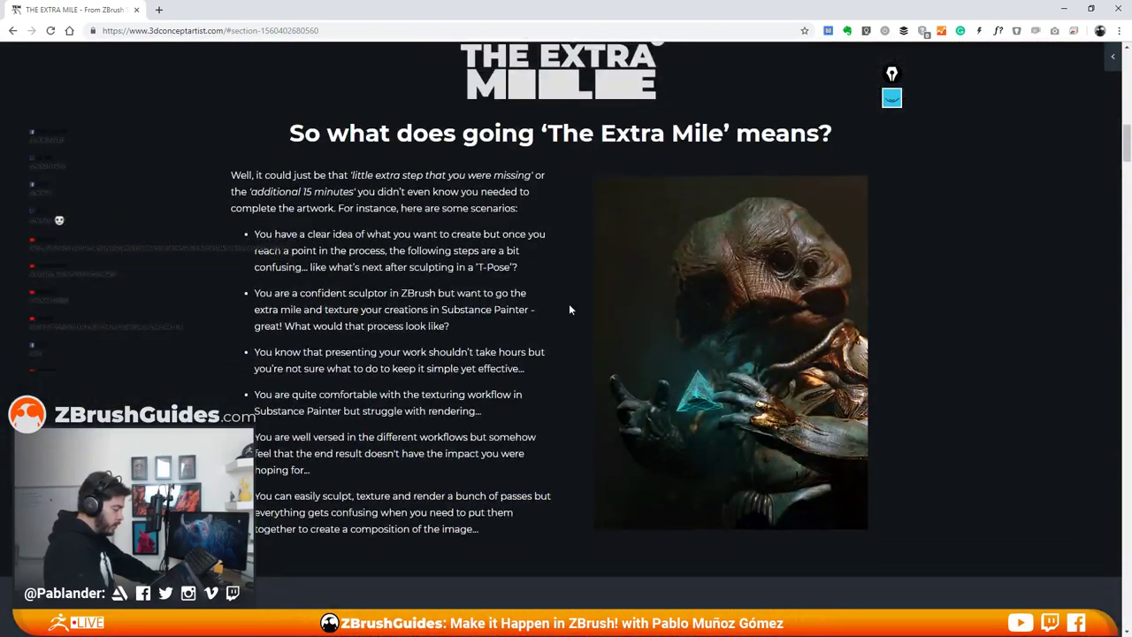
scroll(566, 376, up, 1)
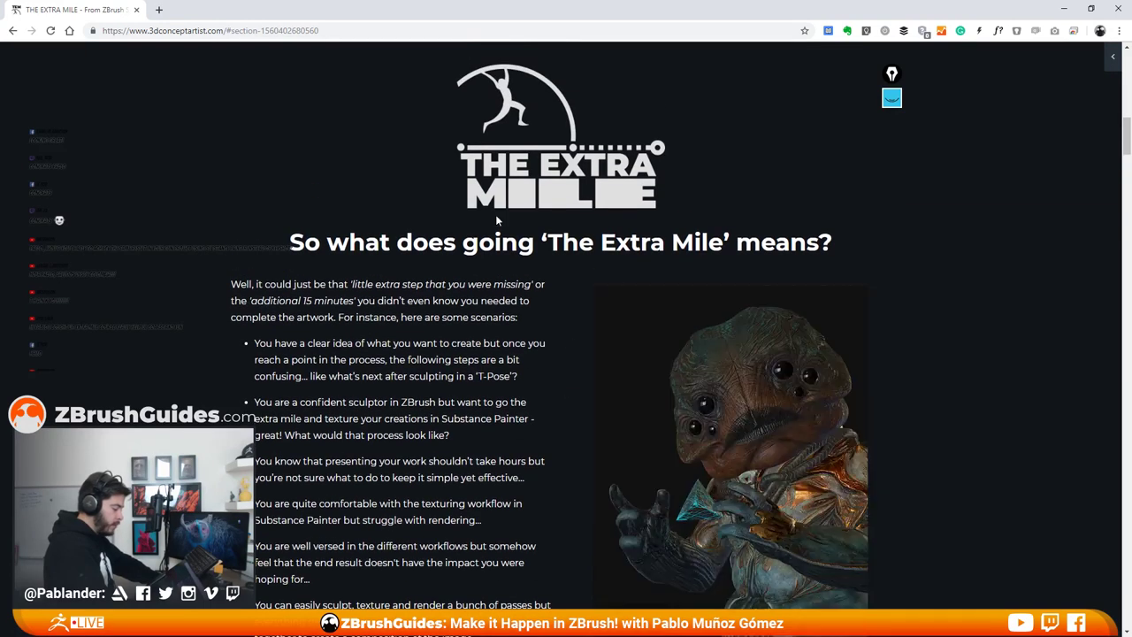
scroll(482, 358, down, 2)
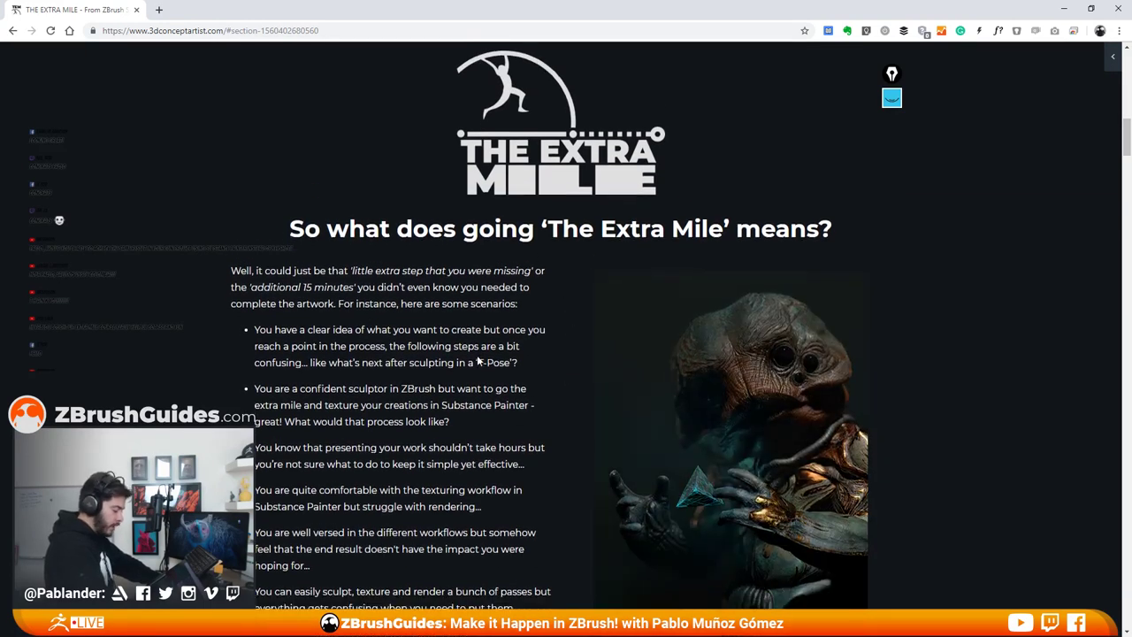
scroll(475, 362, down, 1)
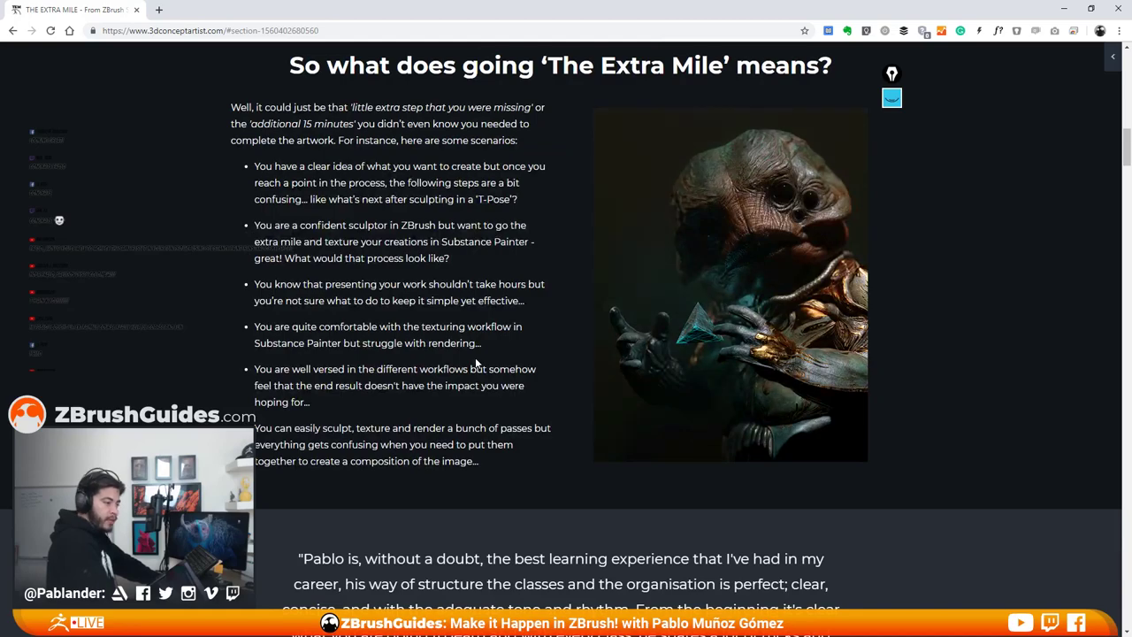
scroll(476, 358, down, 4)
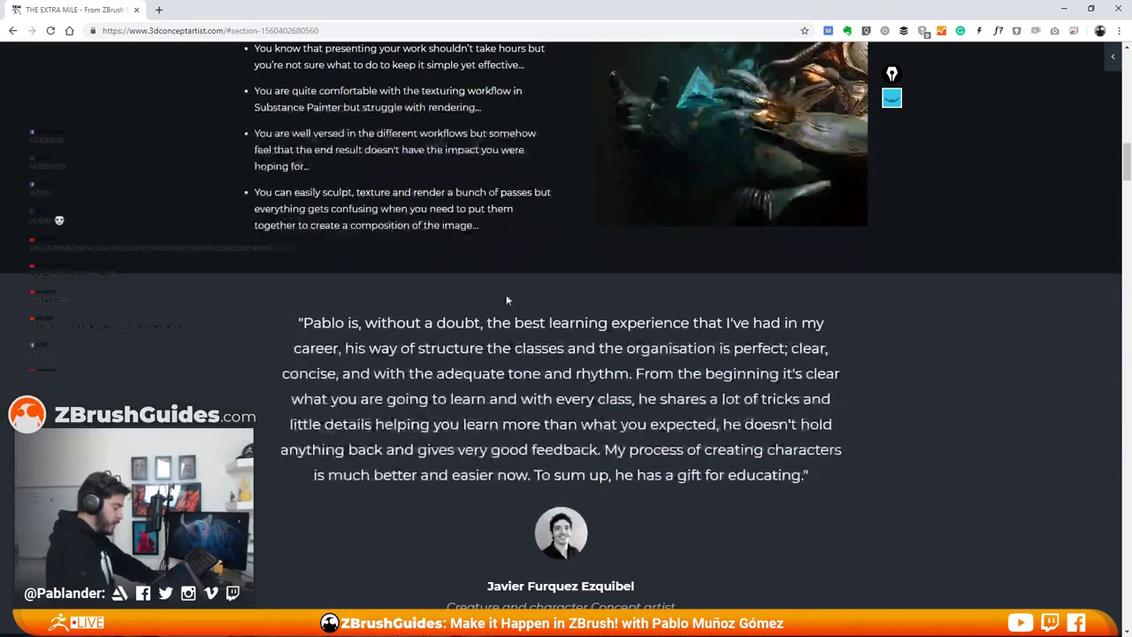
Step: Review "The course in a nutshell..." list and the description of Module 1 - Fundamentals
scroll(507, 300, down, 10)
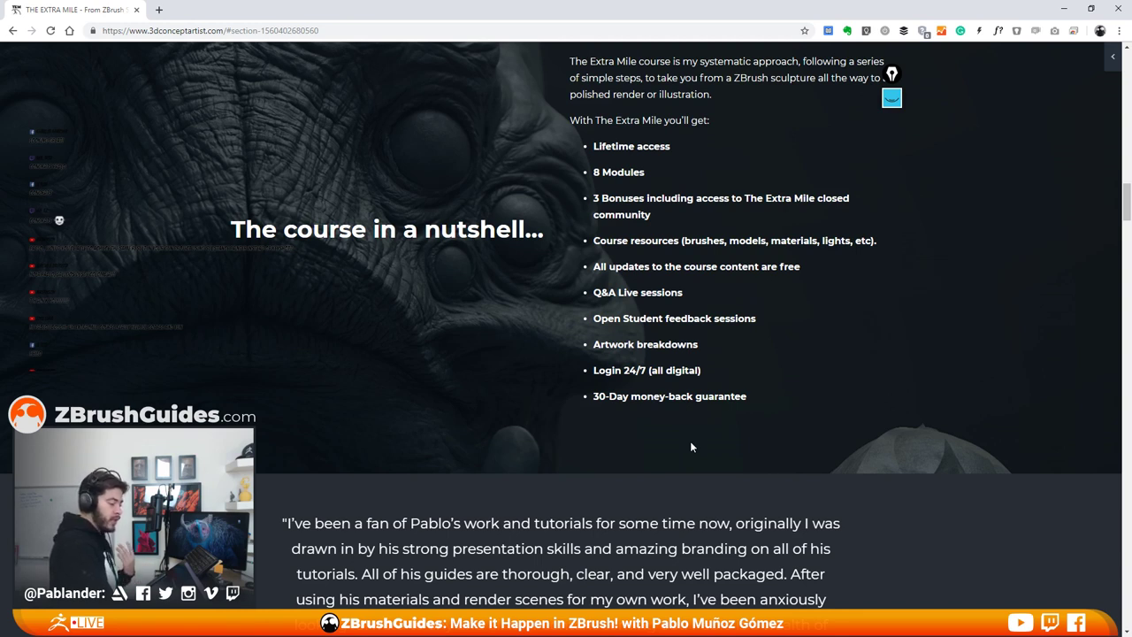
scroll(690, 441, down, 9)
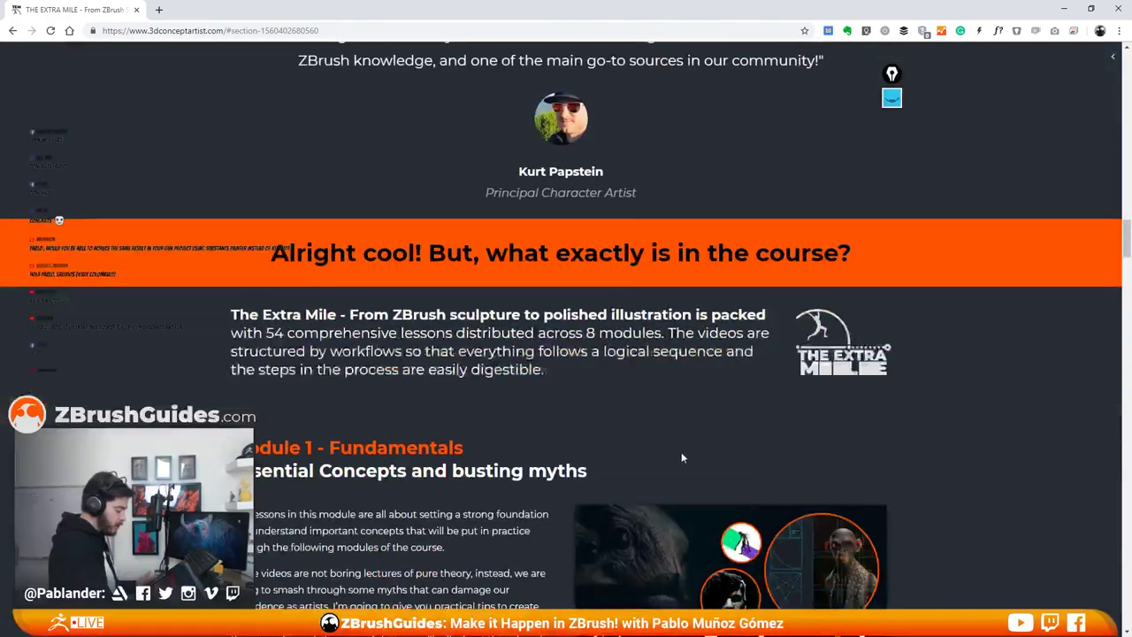
scroll(668, 407, down, 2)
scroll(663, 395, up, 2)
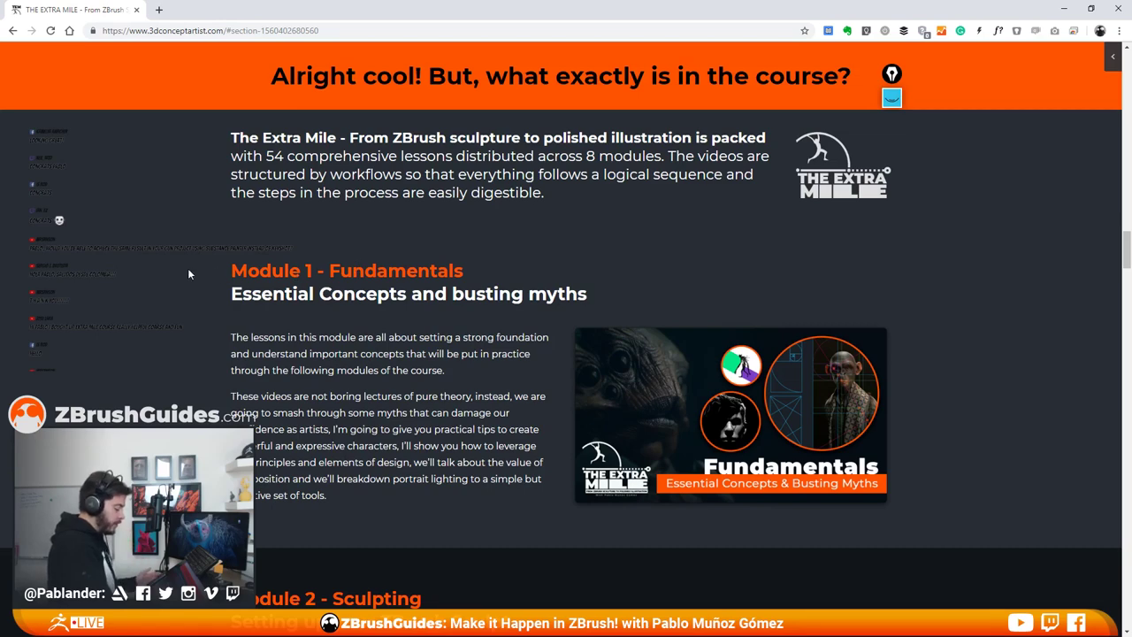
scroll(259, 317, down, 2)
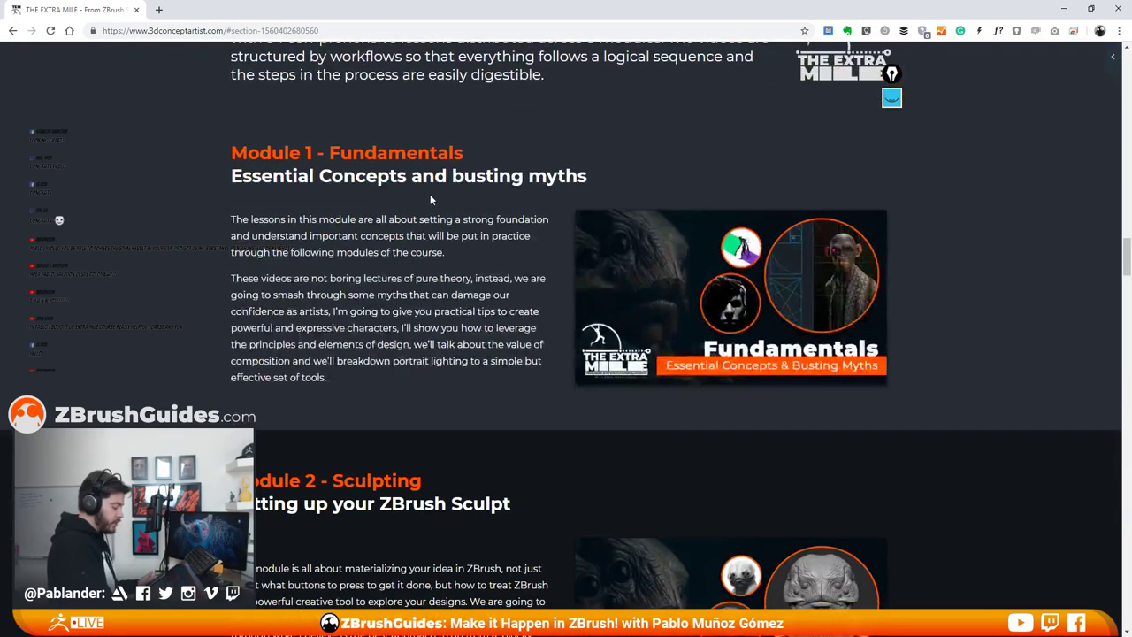
mouse_move(797, 330)
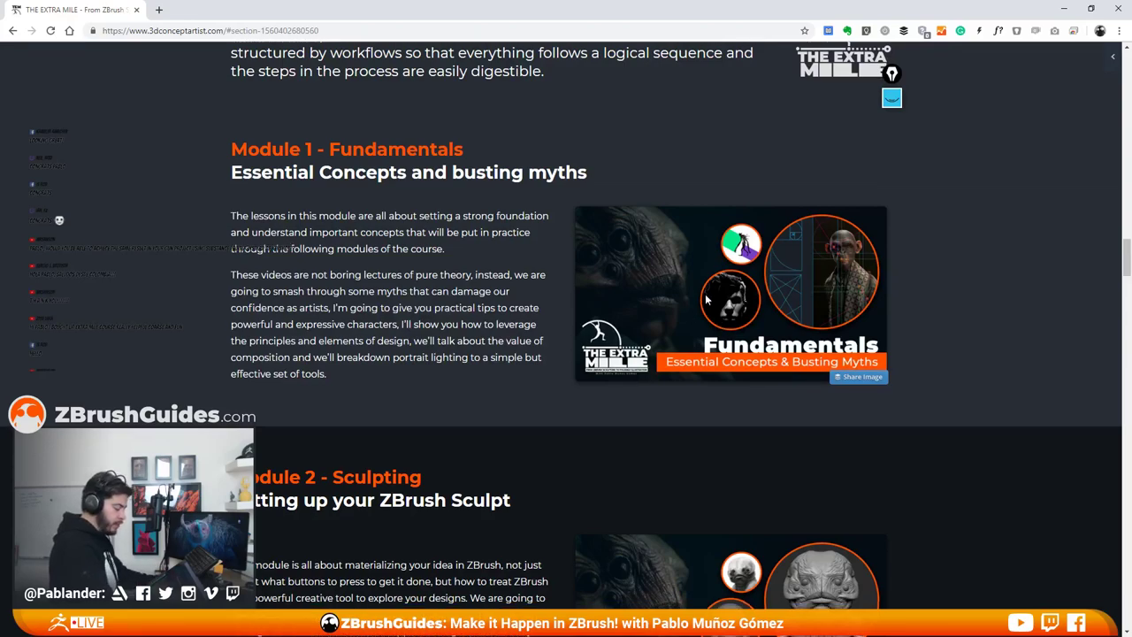
Step: Go through the descriptions of Module 2 - Sculpting and Module 3 - Intro to Rendering
scroll(726, 285, down, 5)
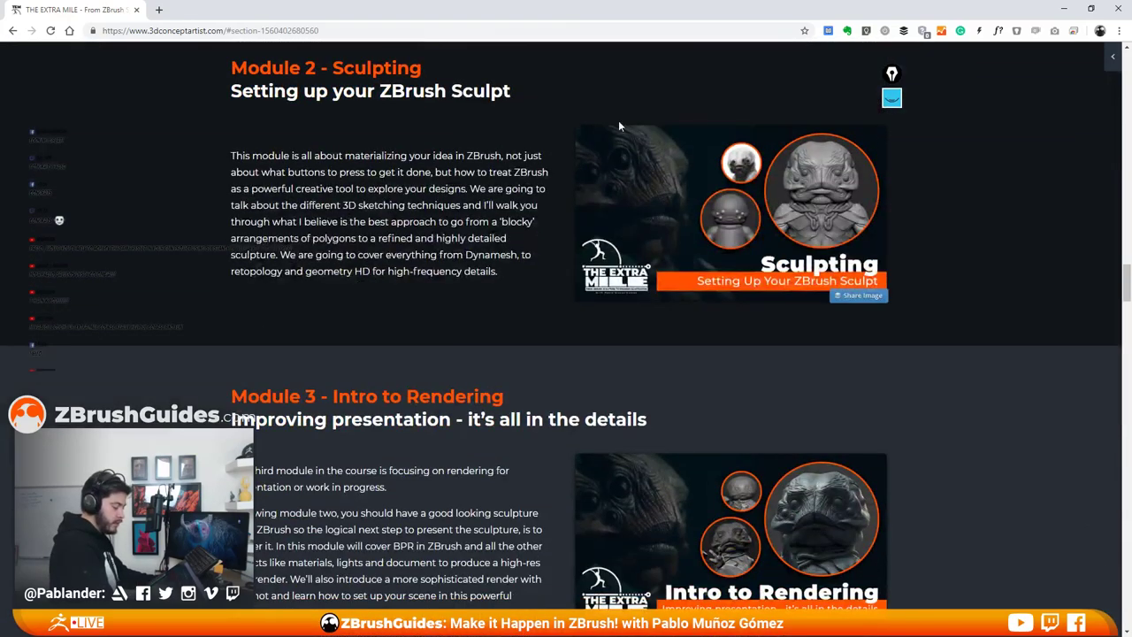
scroll(642, 222, up, 1)
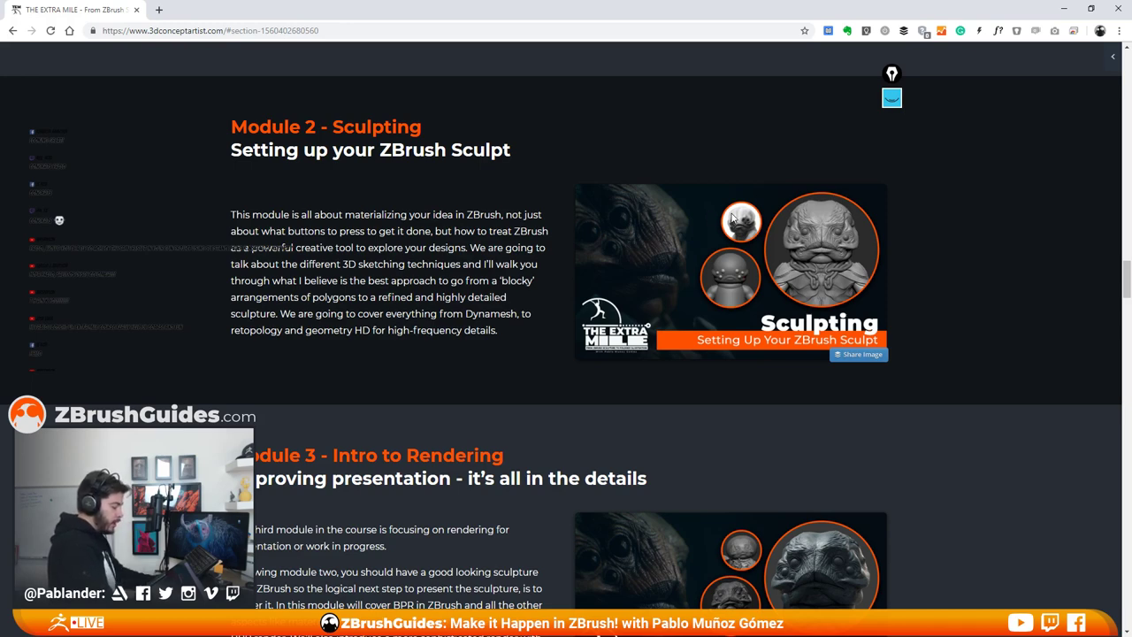
scroll(595, 302, down, 2)
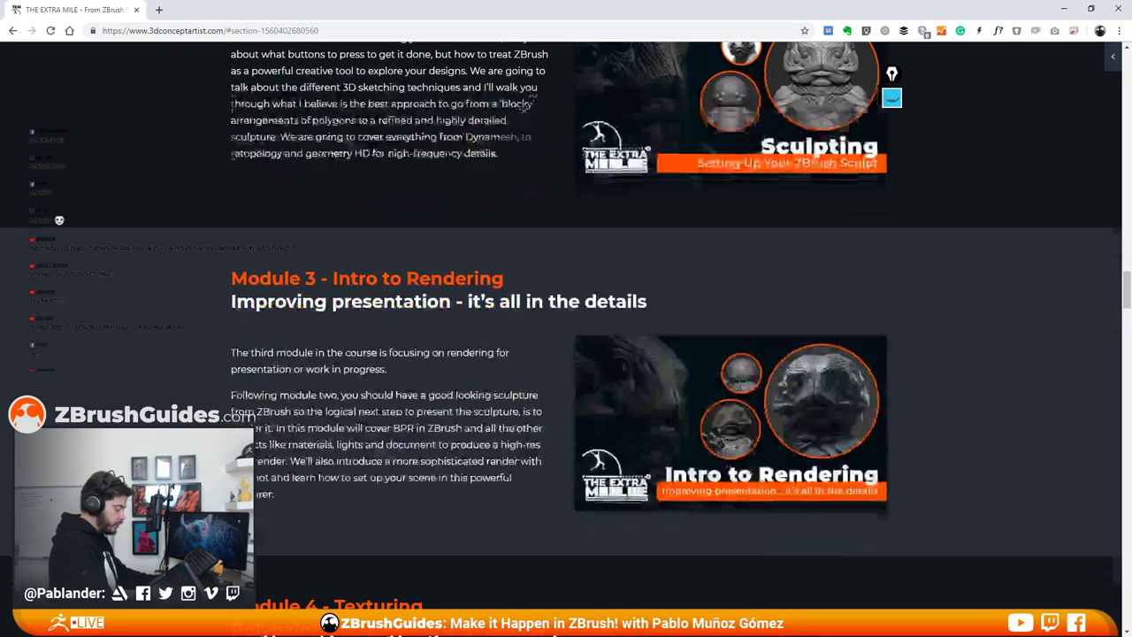
scroll(595, 301, down, 2)
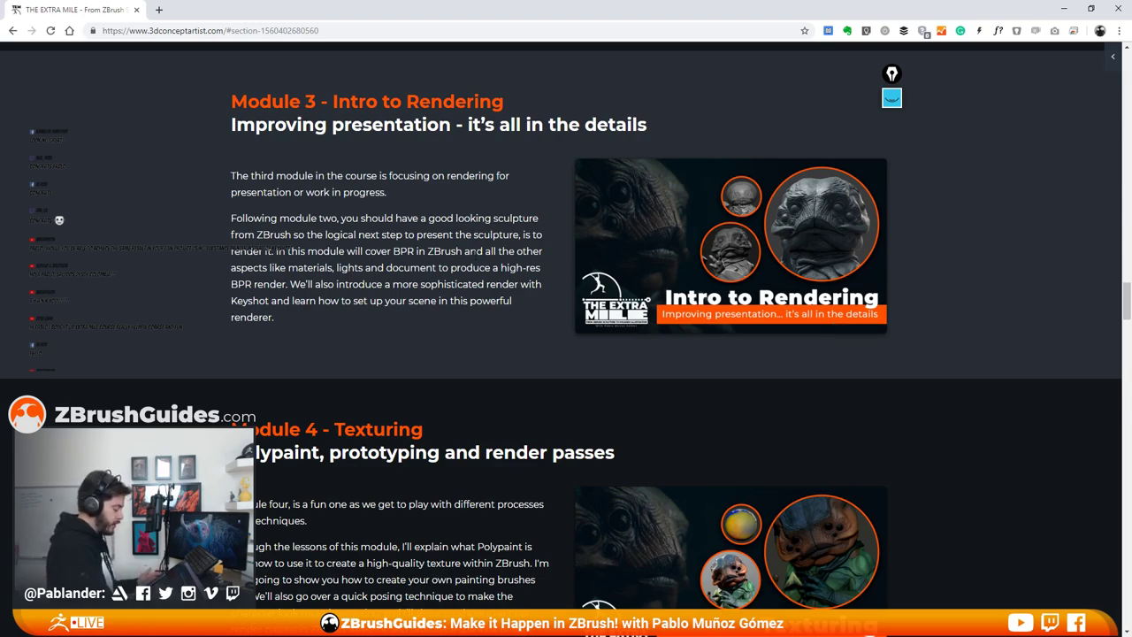
Step: Go through the descriptions of Module 4 - Texturing and Module 5 - UVs and Maps
scroll(541, 252, down, 3)
scroll(484, 223, down, 1)
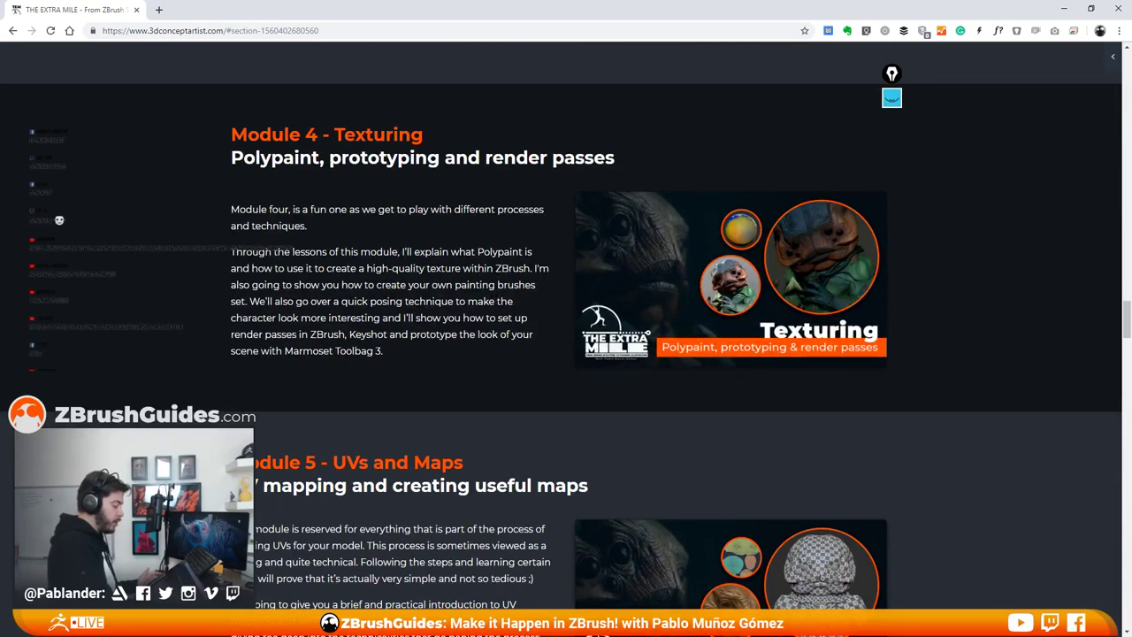
scroll(546, 265, down, 3)
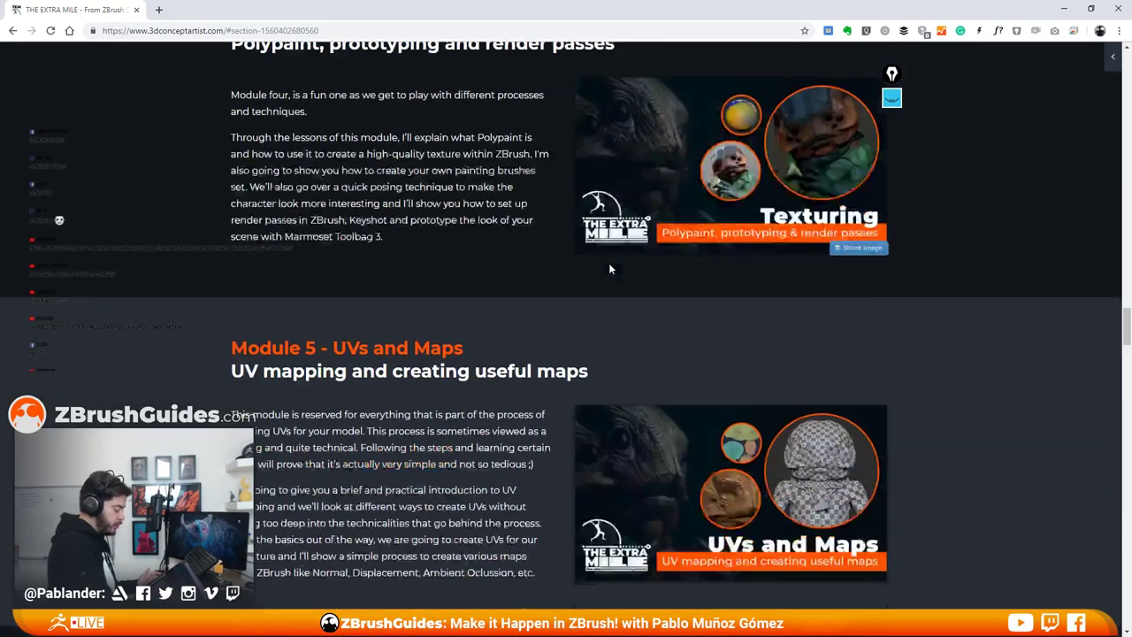
scroll(546, 265, up, 2)
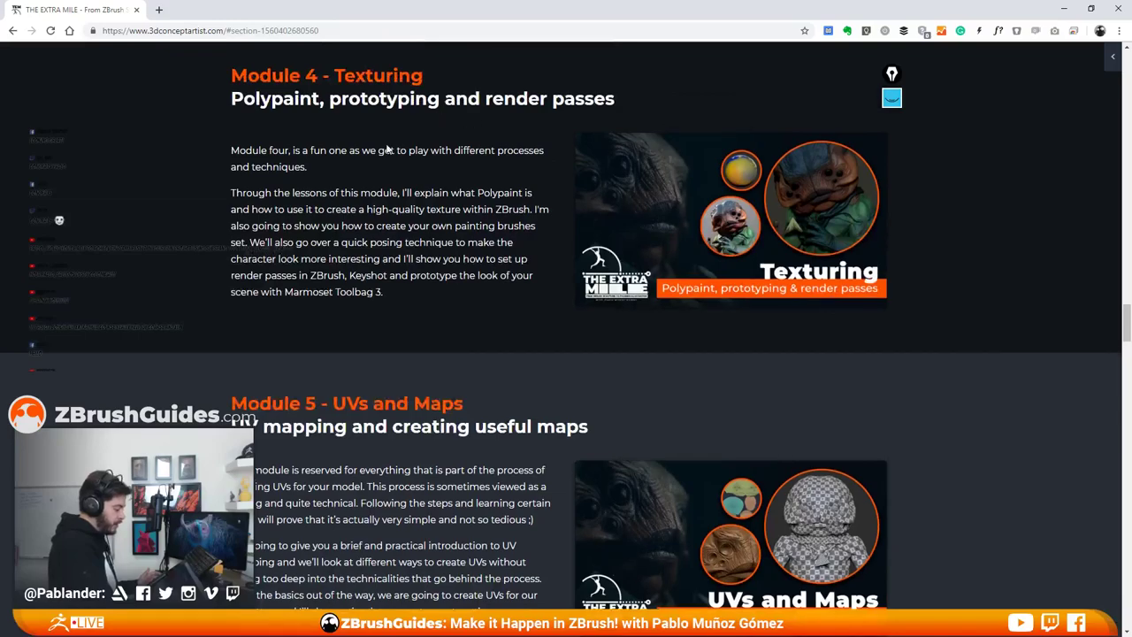
scroll(580, 219, down, 5)
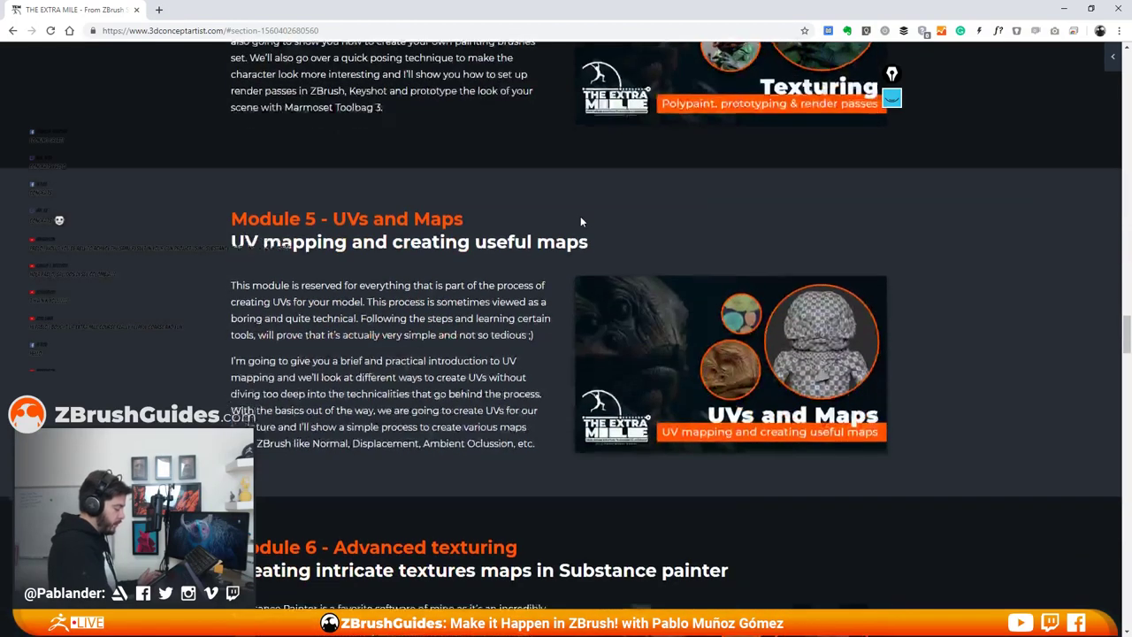
Step: Highlight the heading "Module 6 - Advanced texturing" on the course page, and clear the highlight
scroll(543, 228, down, 5)
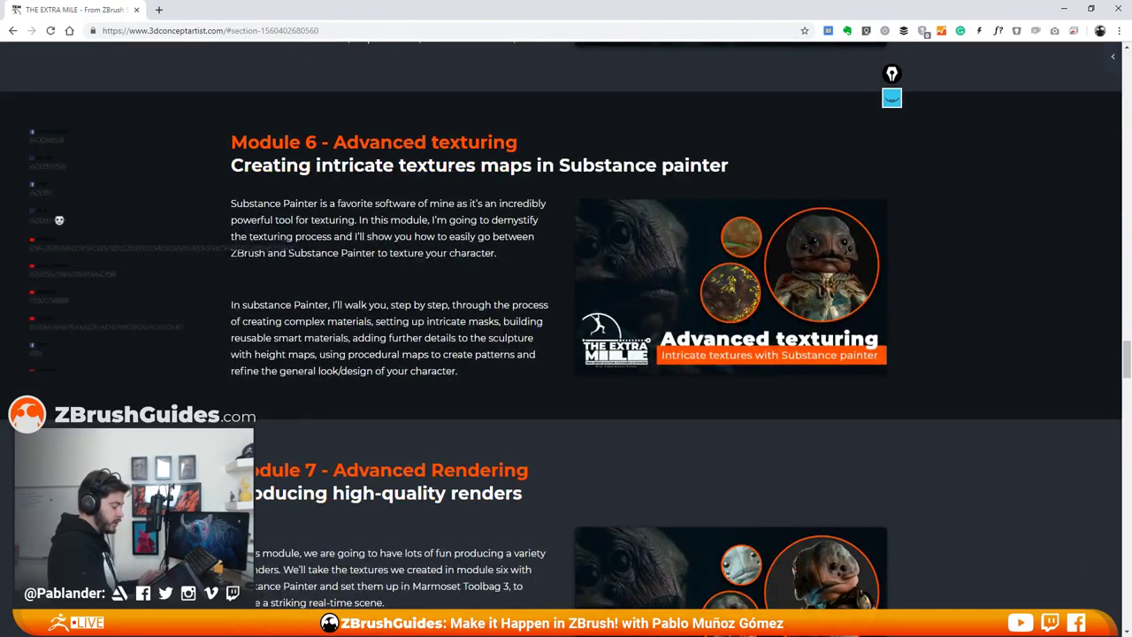
drag(229, 142, 518, 143)
click(384, 292)
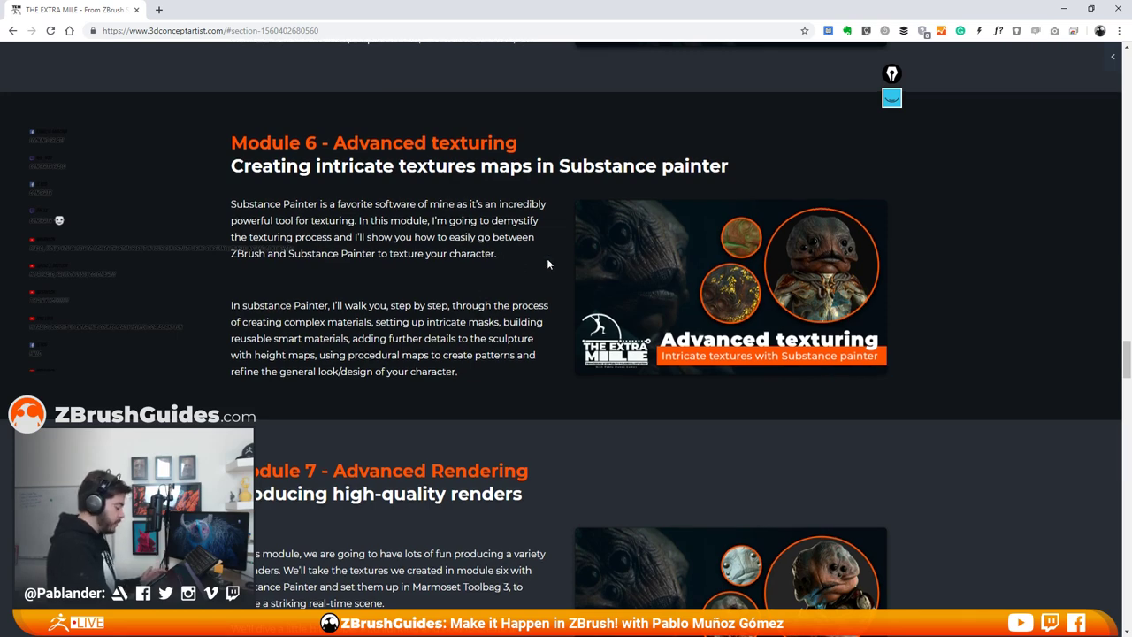
Step: Go through the descriptions of Module 7 - Advanced Rendering and Module 8 - Compositing
scroll(547, 262, up, 1)
scroll(547, 262, down, 8)
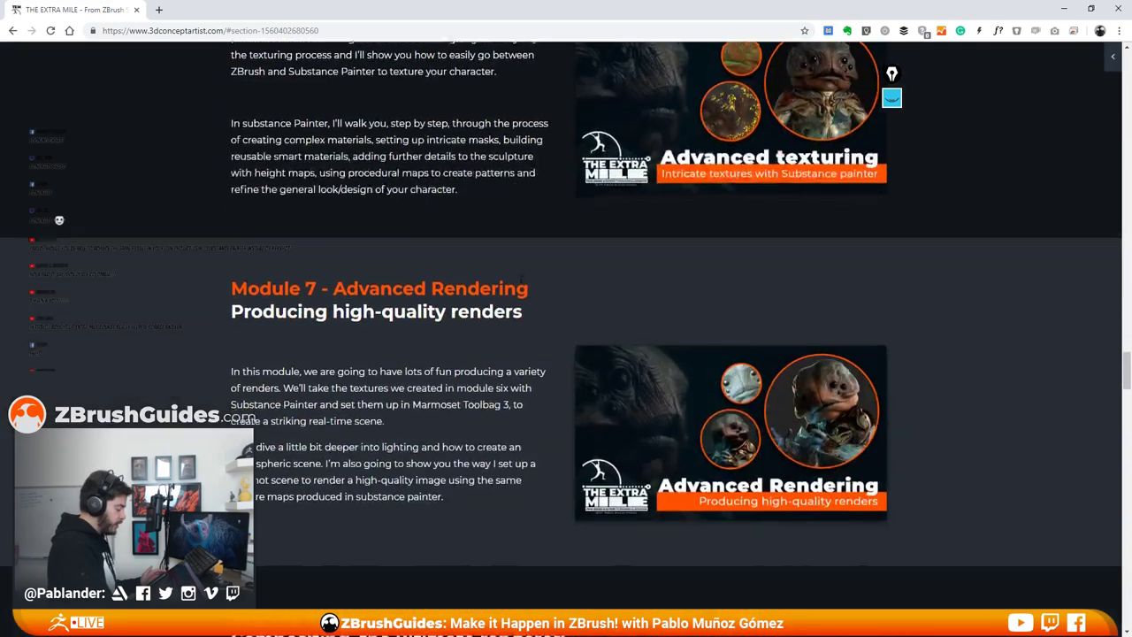
scroll(501, 276, up, 1)
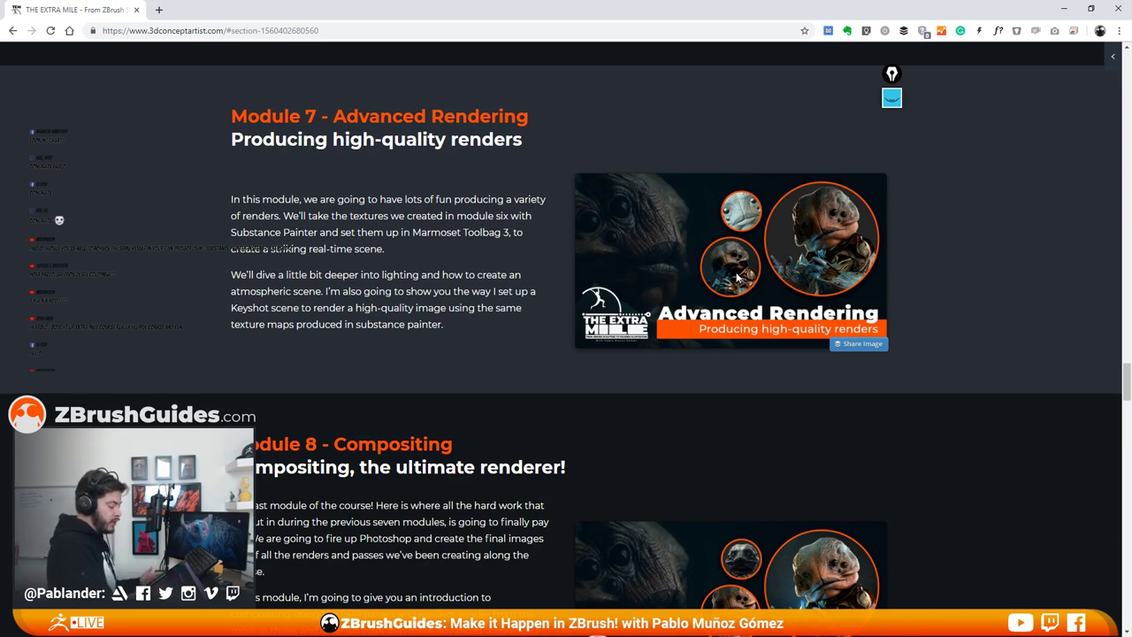
scroll(483, 274, down, 3)
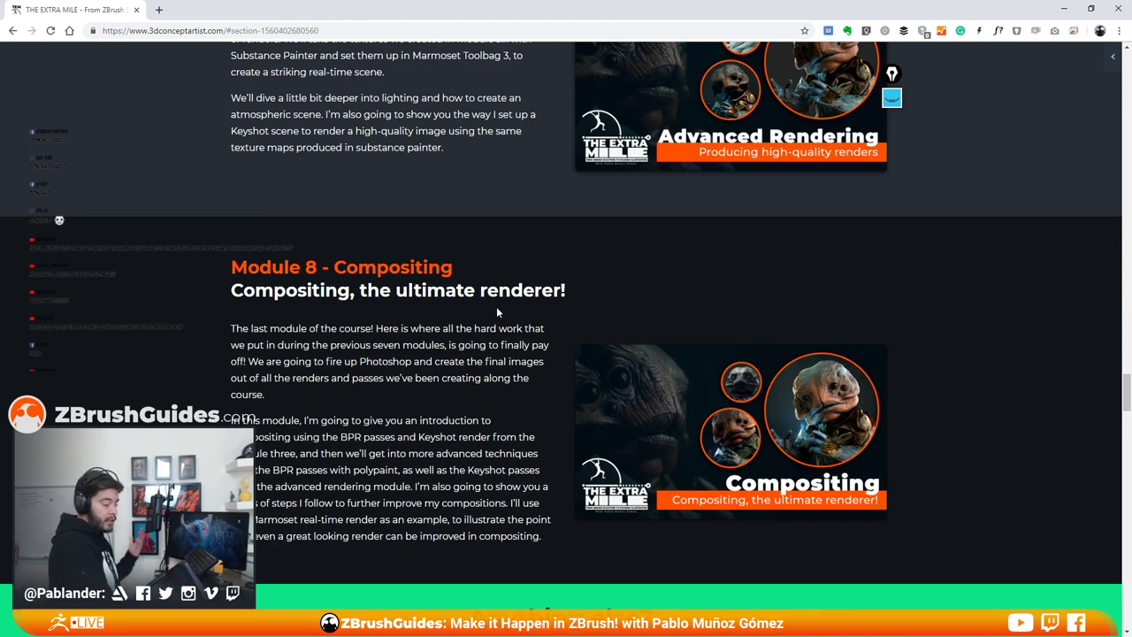
scroll(496, 306, down, 3)
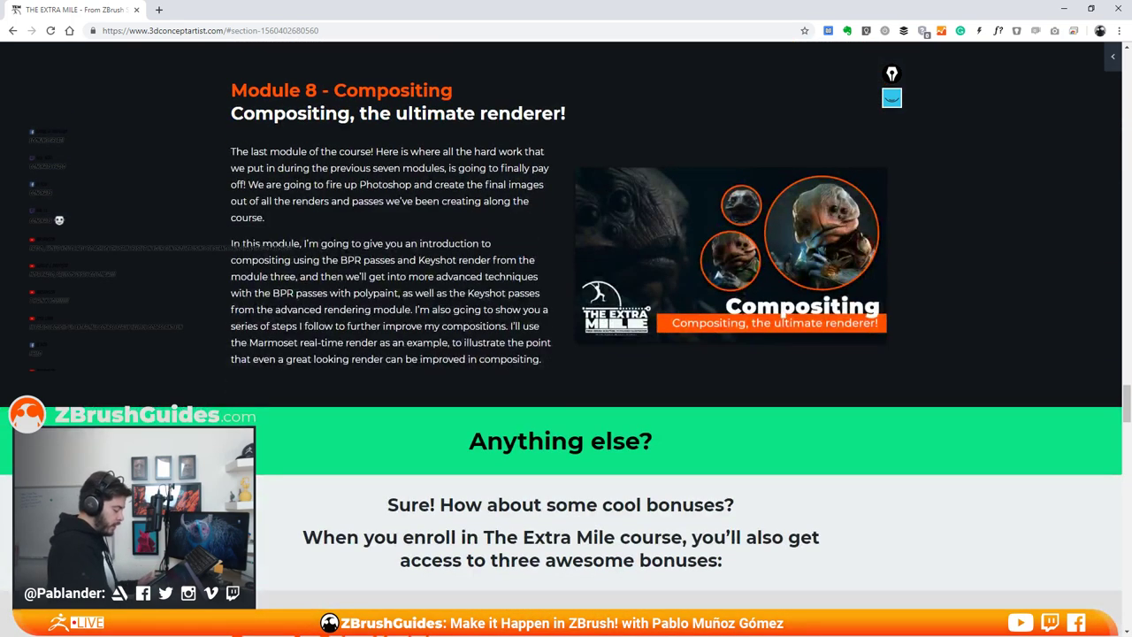
scroll(571, 265, down, 1)
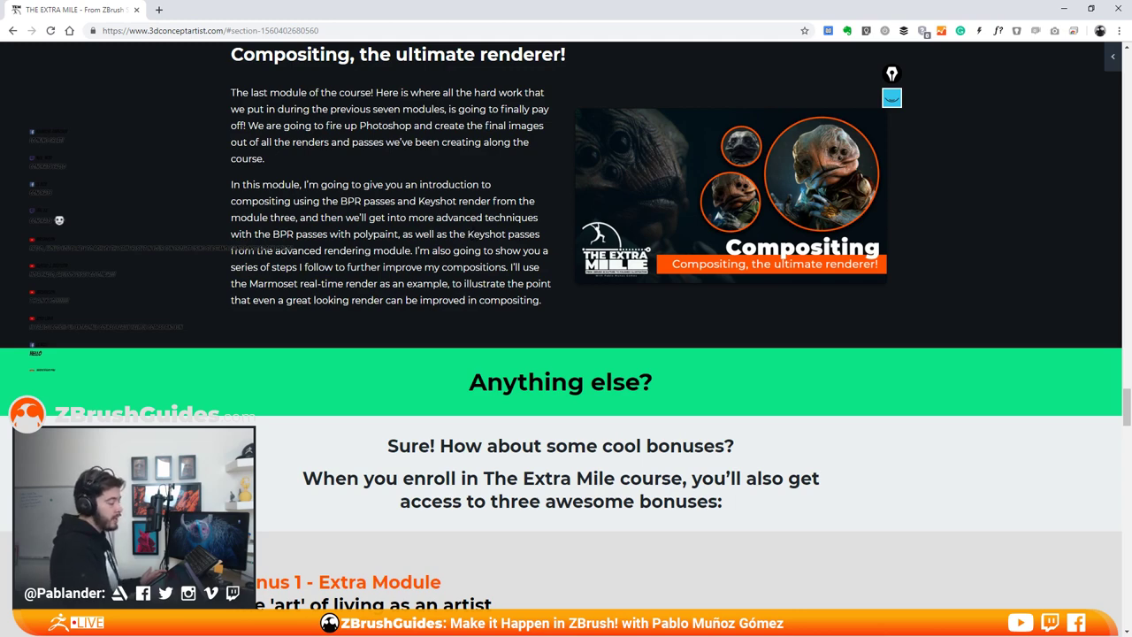
Step: Show the Bonus 1 - Extra Module section, highlighting its subtitle "The 'art' of living as an artist" and clearing the highlight
scroll(493, 357, down, 2)
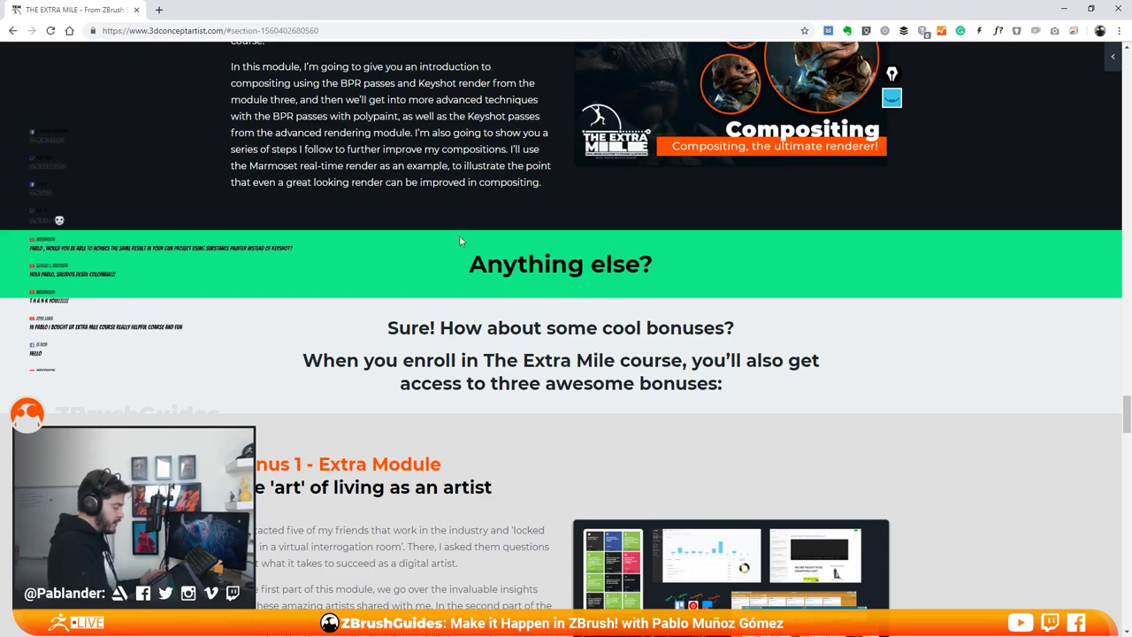
scroll(531, 239, down, 3)
scroll(539, 256, down, 3)
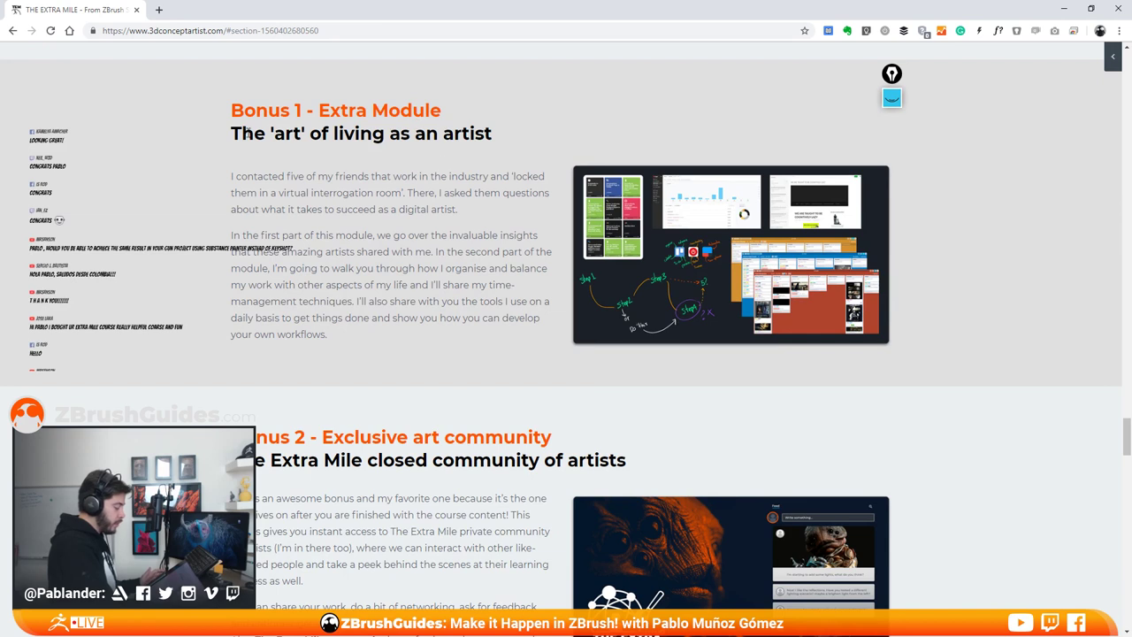
drag(231, 134, 492, 136)
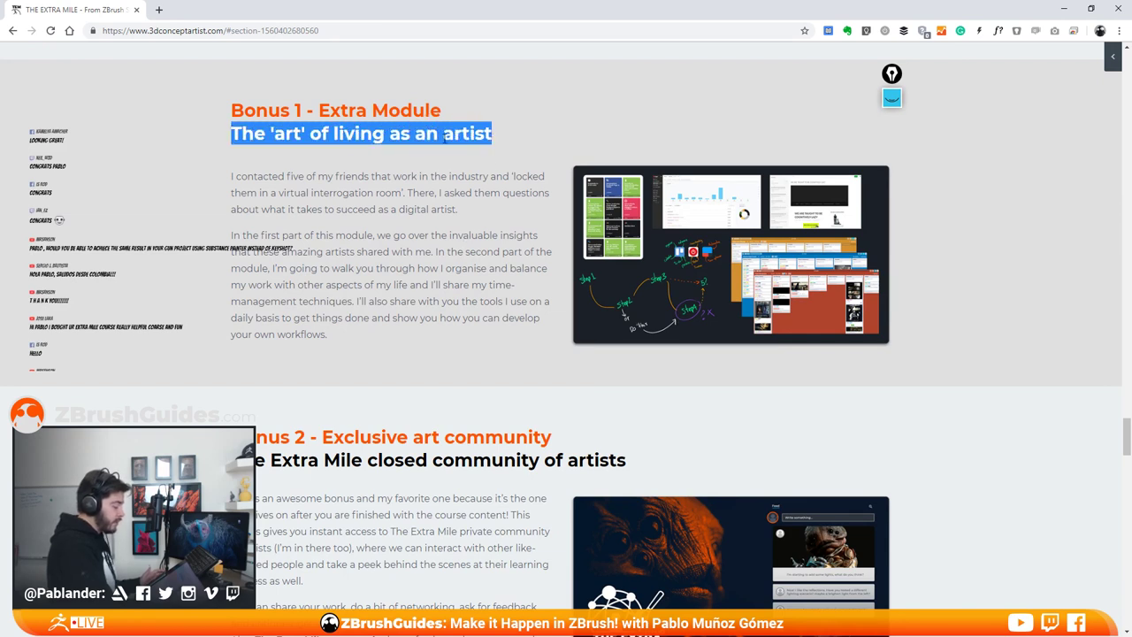
click(446, 228)
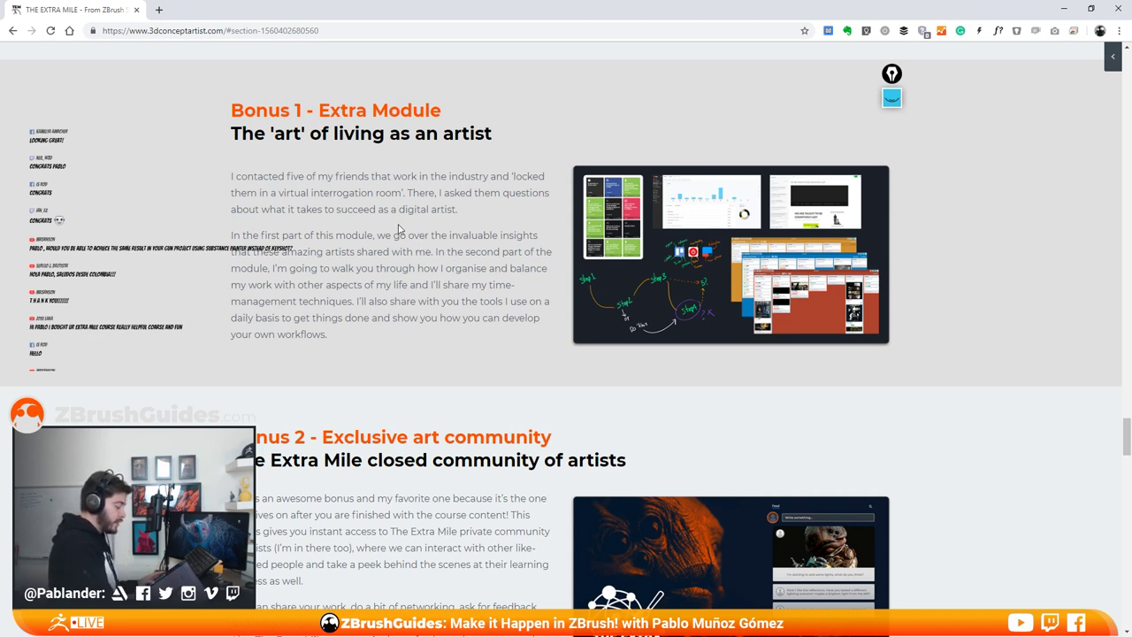
scroll(451, 220, down, 2)
scroll(451, 220, up, 2)
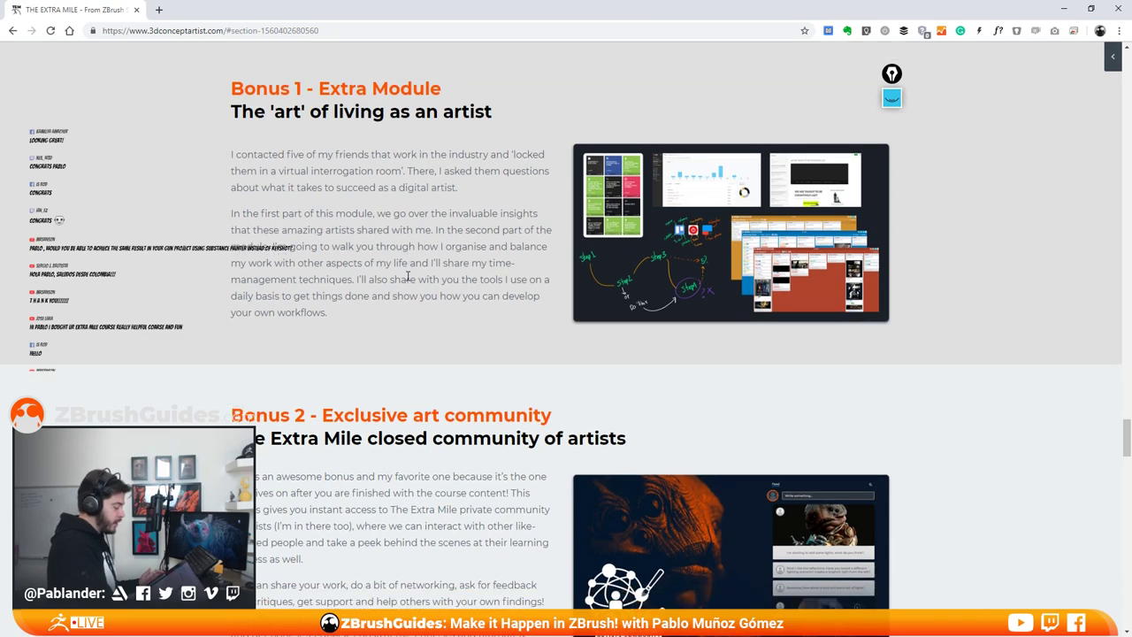
Step: Highlight the heading "Bonus 2 - Exclusive art community" together with its subtitle "The Extra Mile closed community of artists"
scroll(420, 264, down, 2)
scroll(422, 144, down, 3)
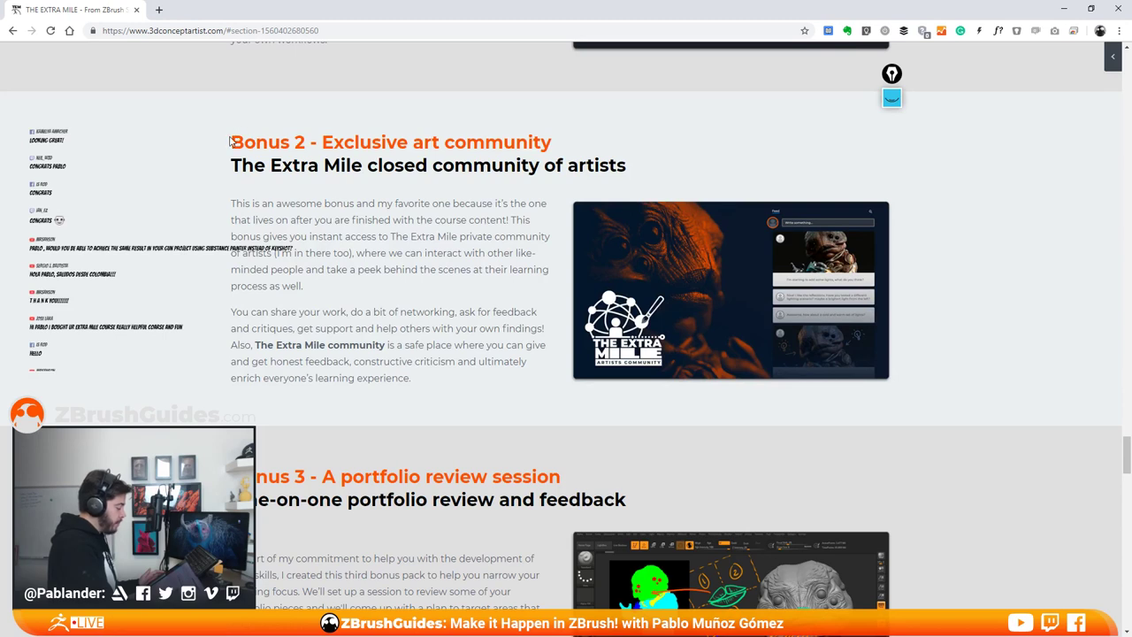
drag(231, 142, 645, 172)
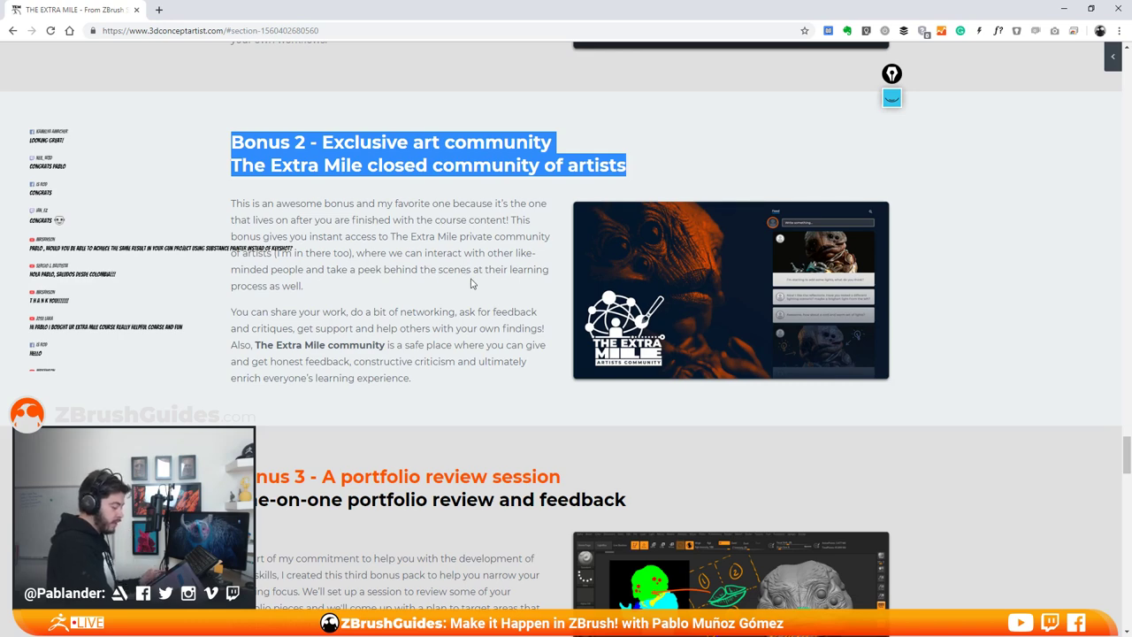
Step: Go through the Bonus 3 portfolio review section and the list of frequently asked questions on the course page
scroll(423, 307, down, 2)
scroll(422, 307, down, 3)
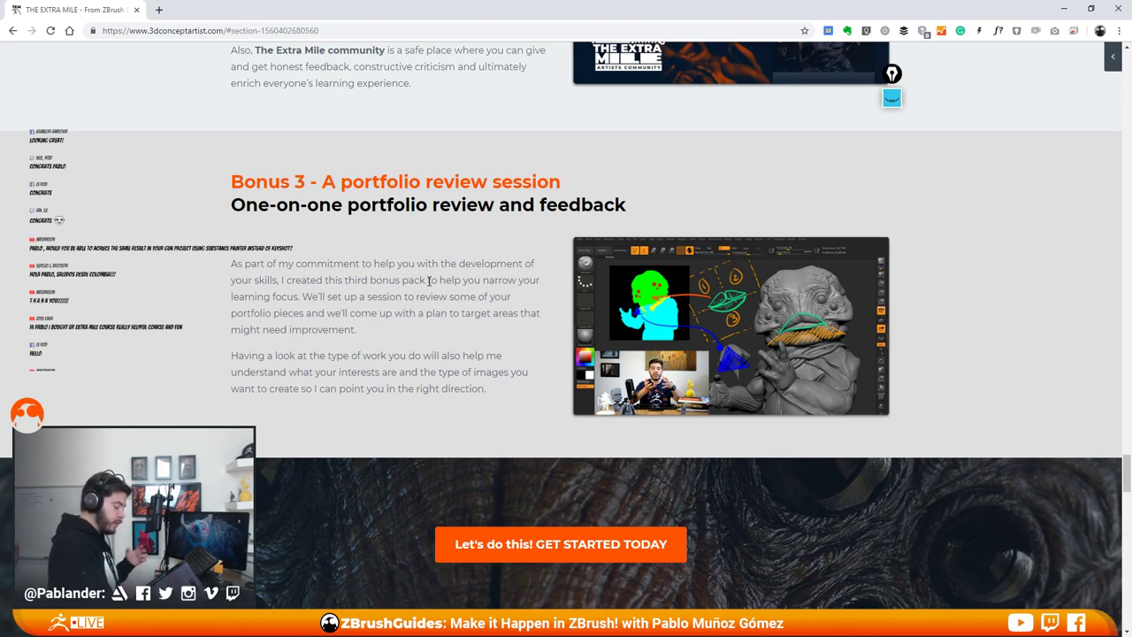
scroll(430, 280, down, 5)
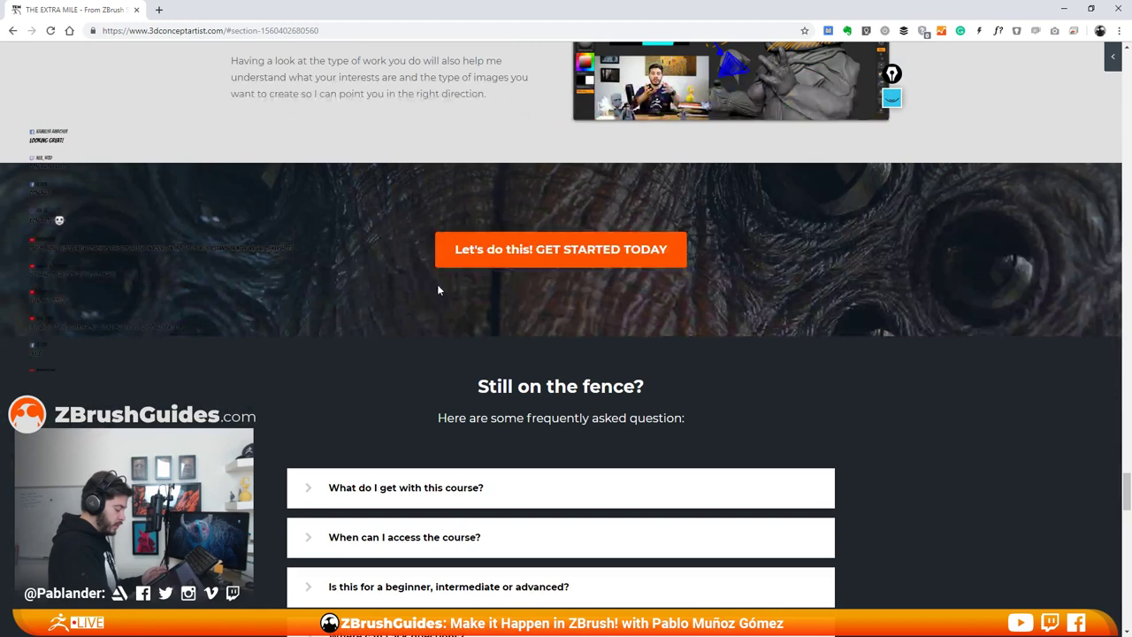
scroll(436, 284, down, 1)
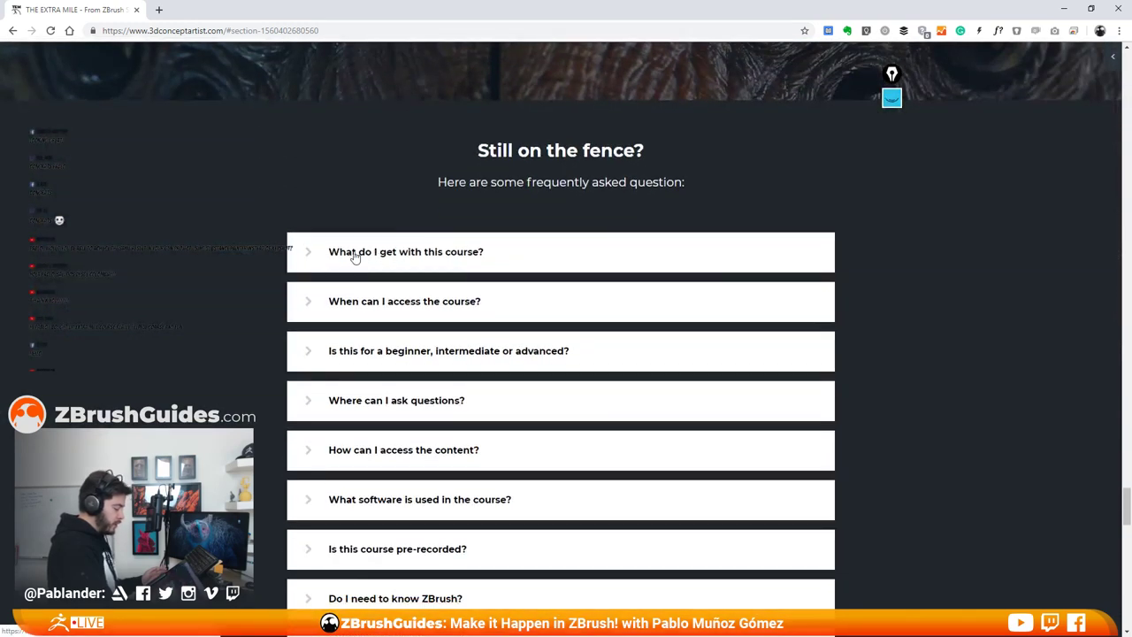
click(414, 258)
click(429, 265)
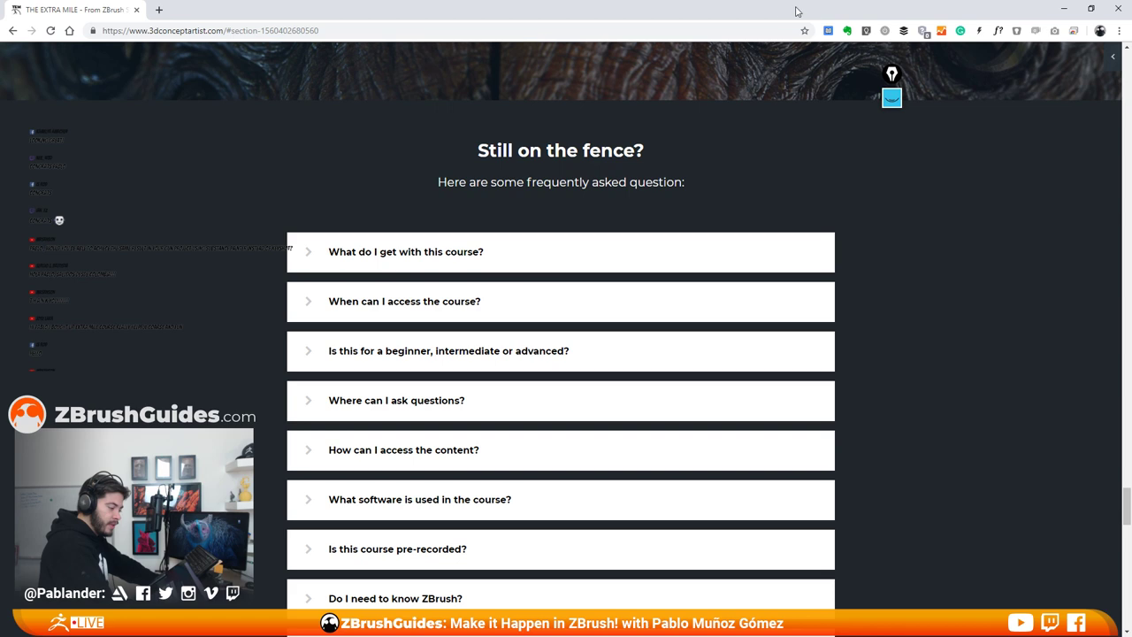
Step: Switch to ZBrush and display the macaque reference board full screen over it
key(alt+Tab)
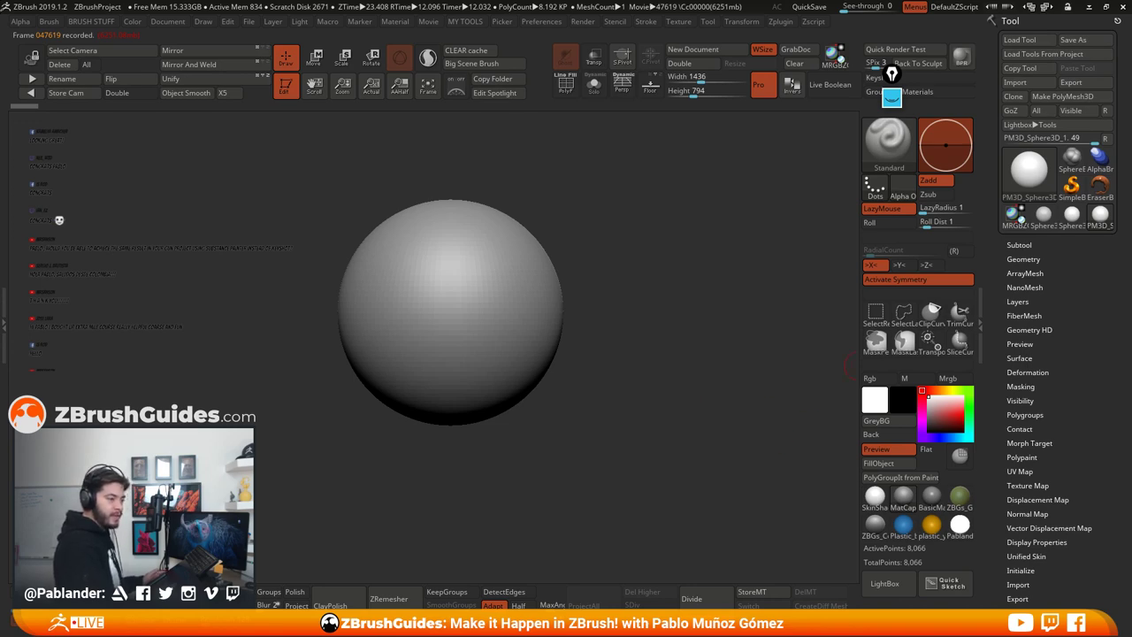
right_drag(1130, 49, 515, 159)
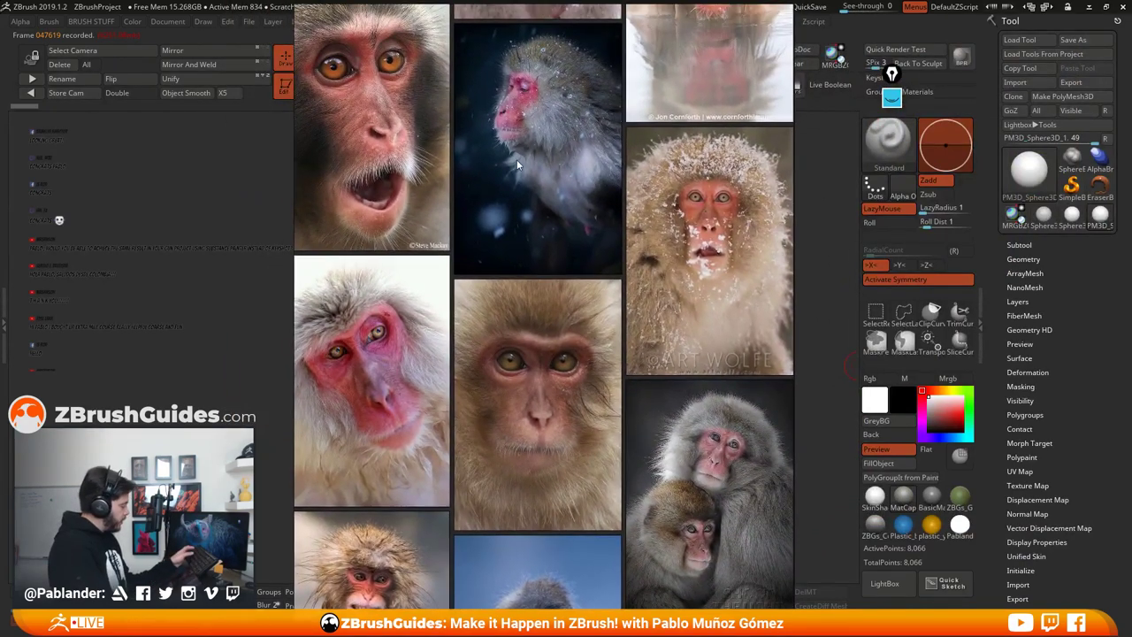
key(ctrl+f)
Step: Survey the whole reference board, examining the open-mouthed, side-profile and wet red-faced macaques in its upper rows up close
scroll(519, 177, down, 5)
middle_drag(608, 162, 764, 199)
scroll(519, 172, down, 3)
middle_drag(535, 153, 540, 222)
scroll(541, 228, up, 1)
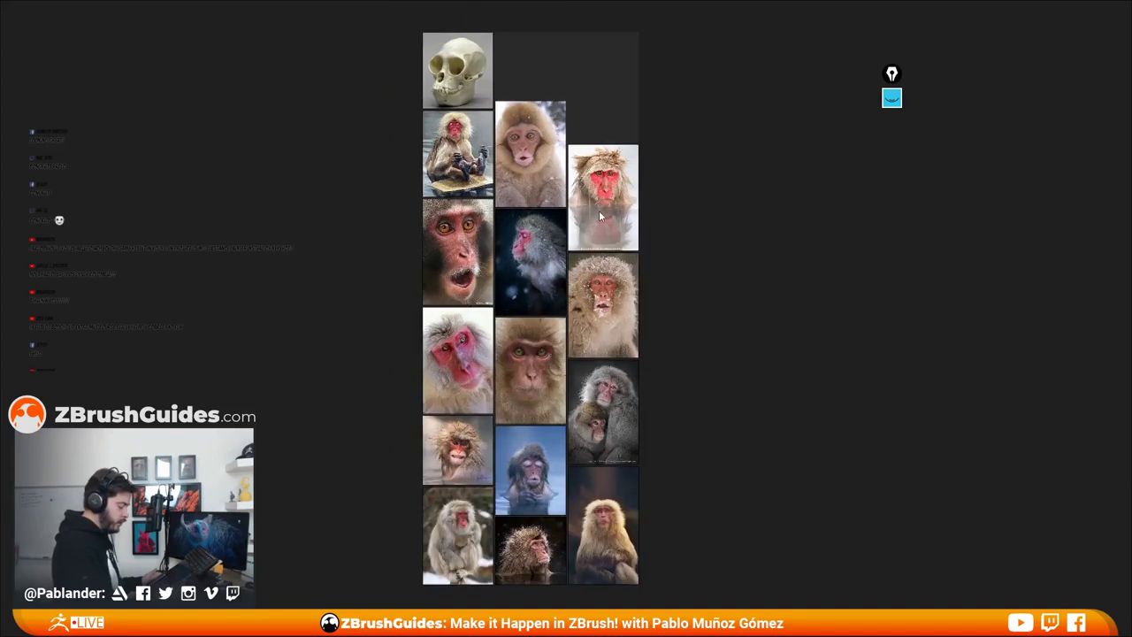
scroll(548, 202, up, 3)
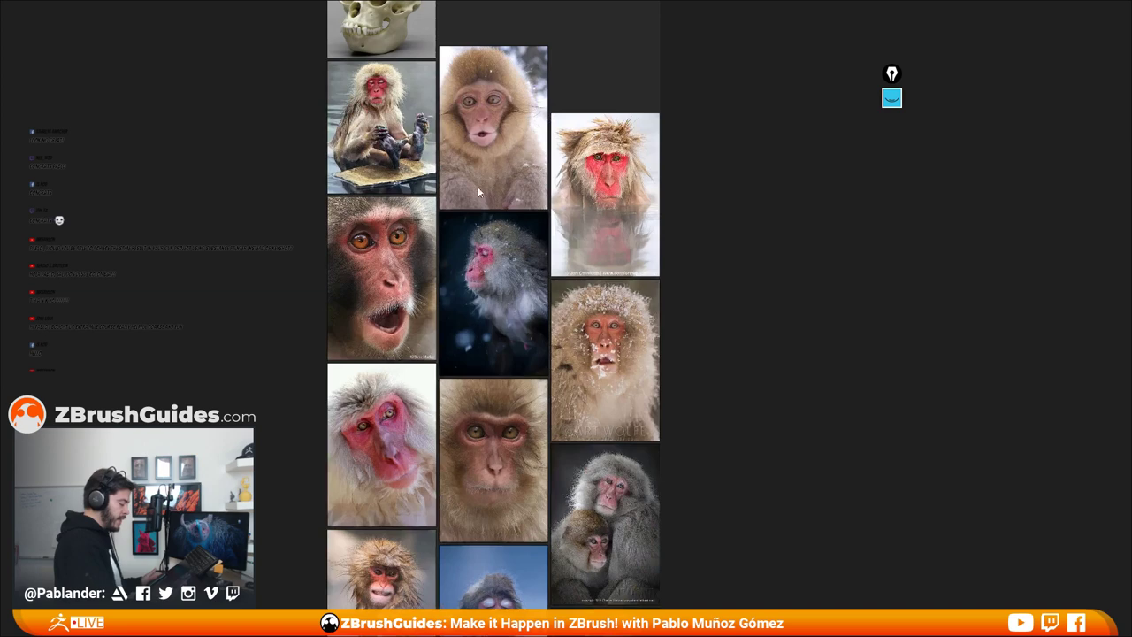
middle_drag(491, 224, 598, 224)
scroll(501, 262, up, 2)
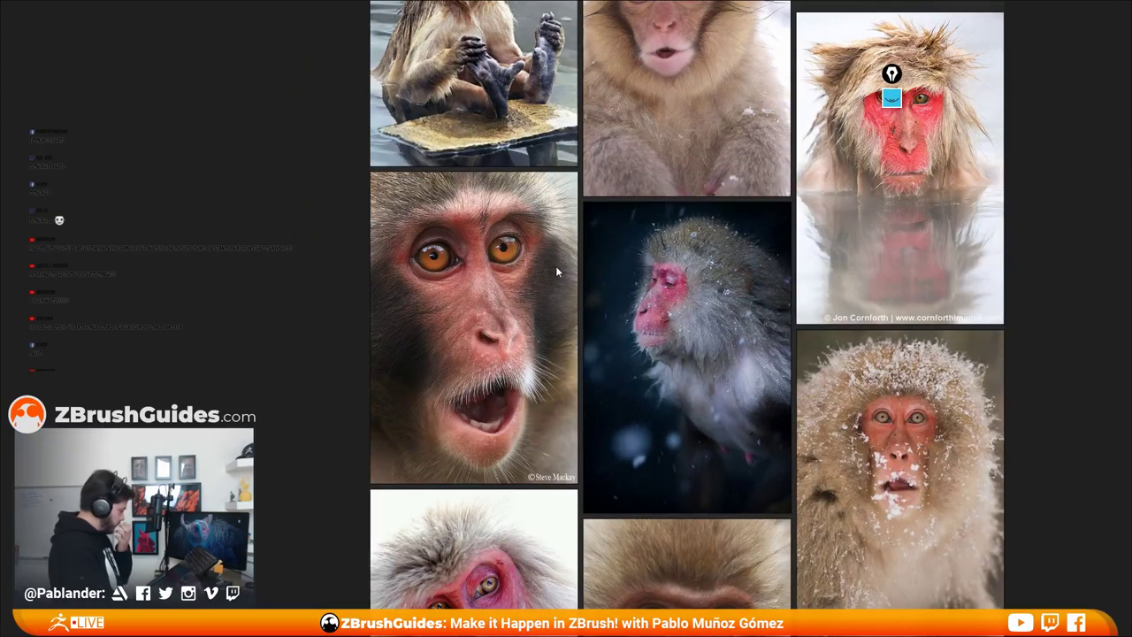
scroll(485, 302, up, 2)
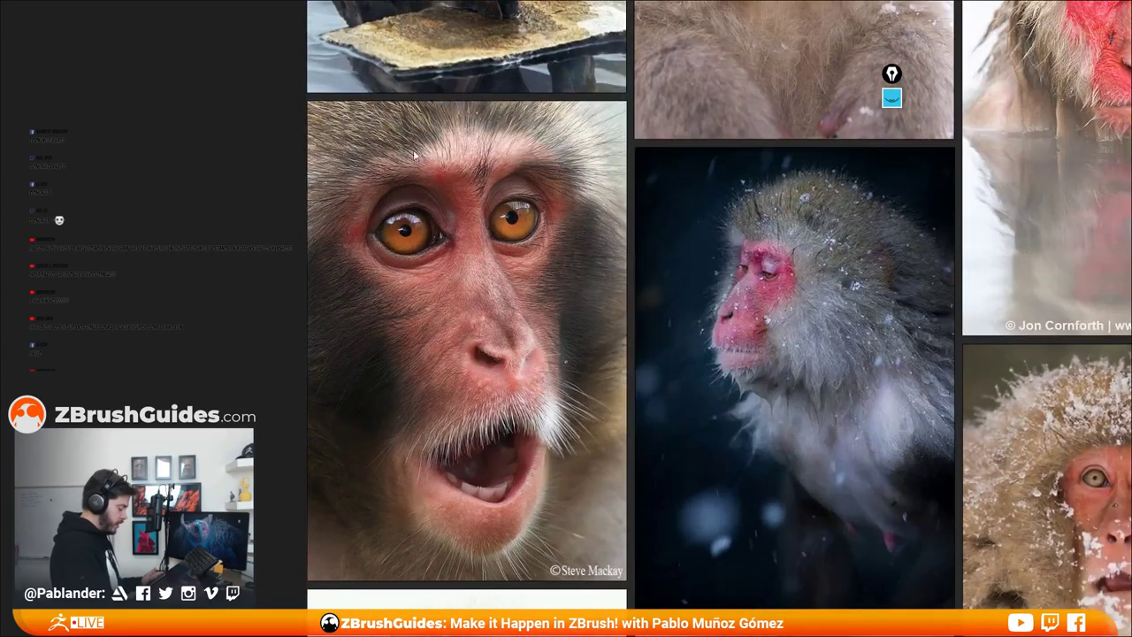
middle_drag(532, 210, 529, 284)
middle_drag(802, 283, 524, 200)
middle_drag(827, 232, 828, 423)
middle_drag(798, 298, 798, 401)
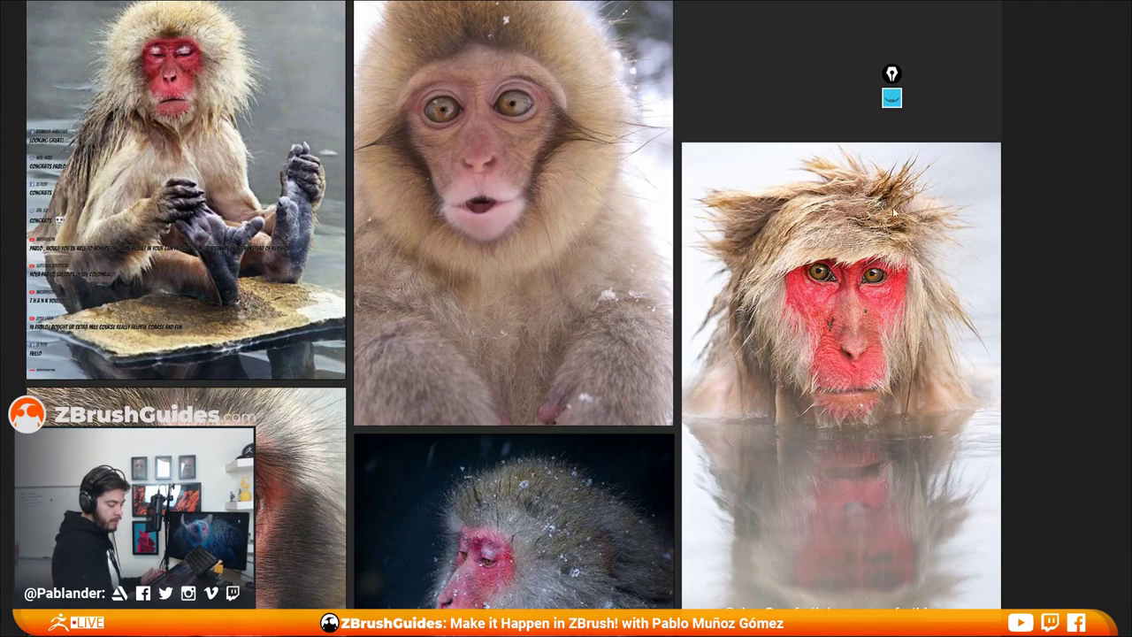
scroll(738, 311, up, 1)
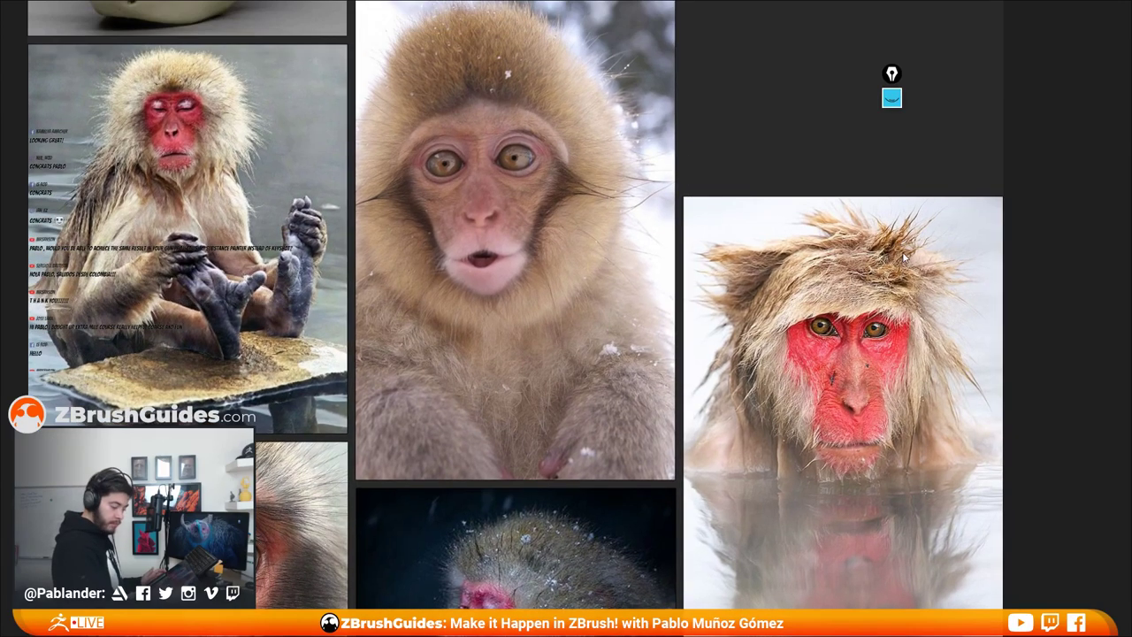
scroll(906, 281, up, 1)
Step: Examine the middle and lower rows of macaque photos, comparing faces, fur and poses down to the bathing and seated monkeys
scroll(657, 375, down, 5)
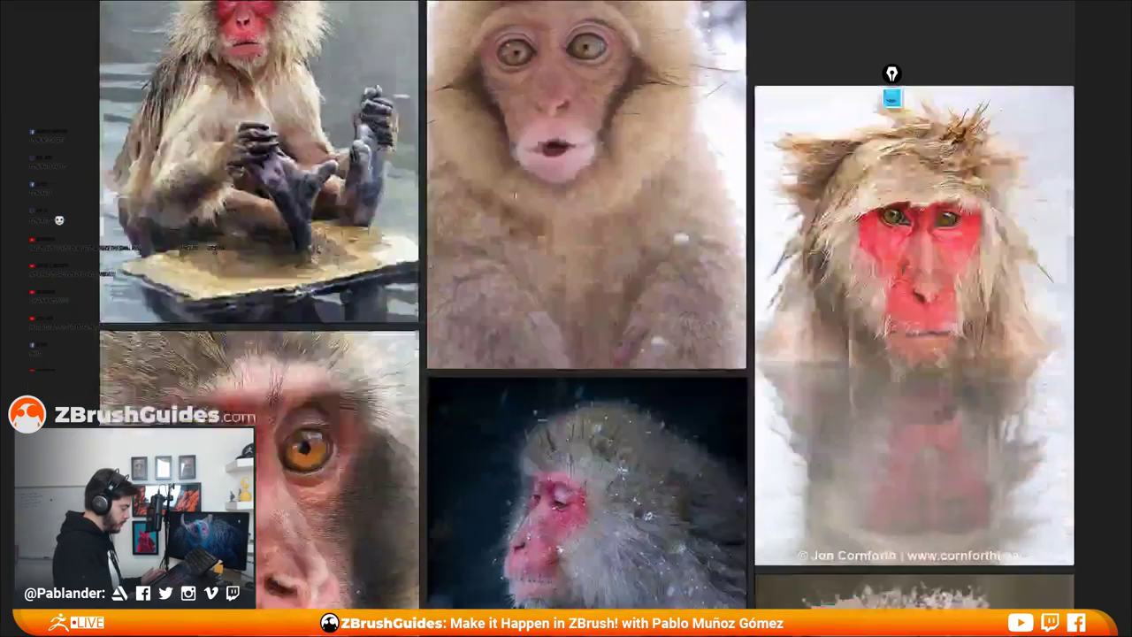
scroll(572, 319, down, 2)
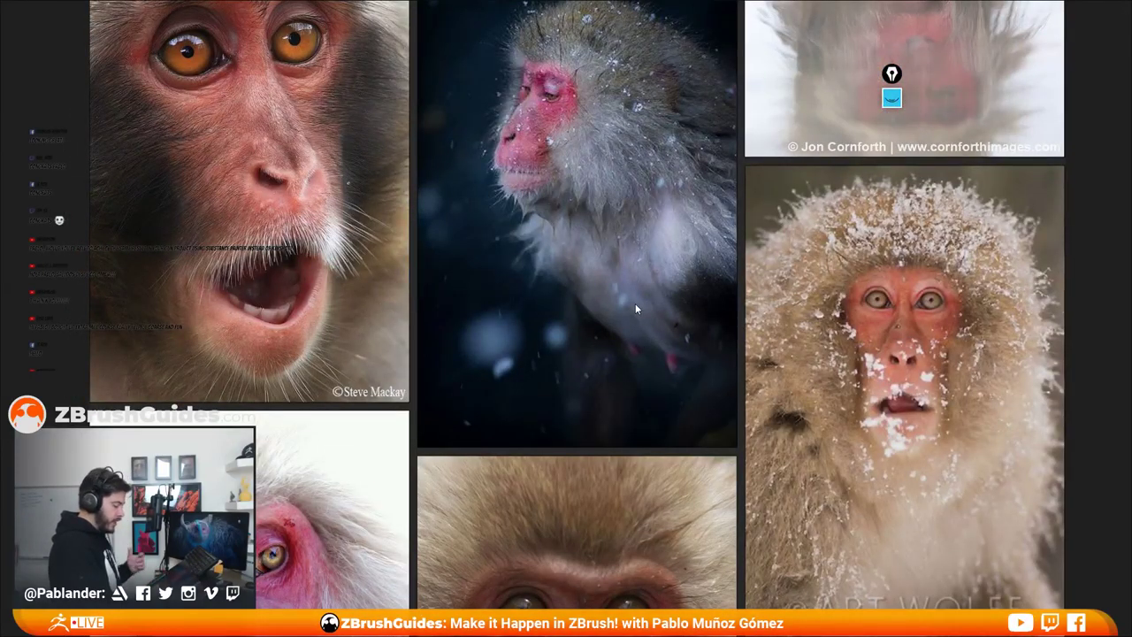
scroll(635, 303, down, 1)
scroll(635, 300, down, 1)
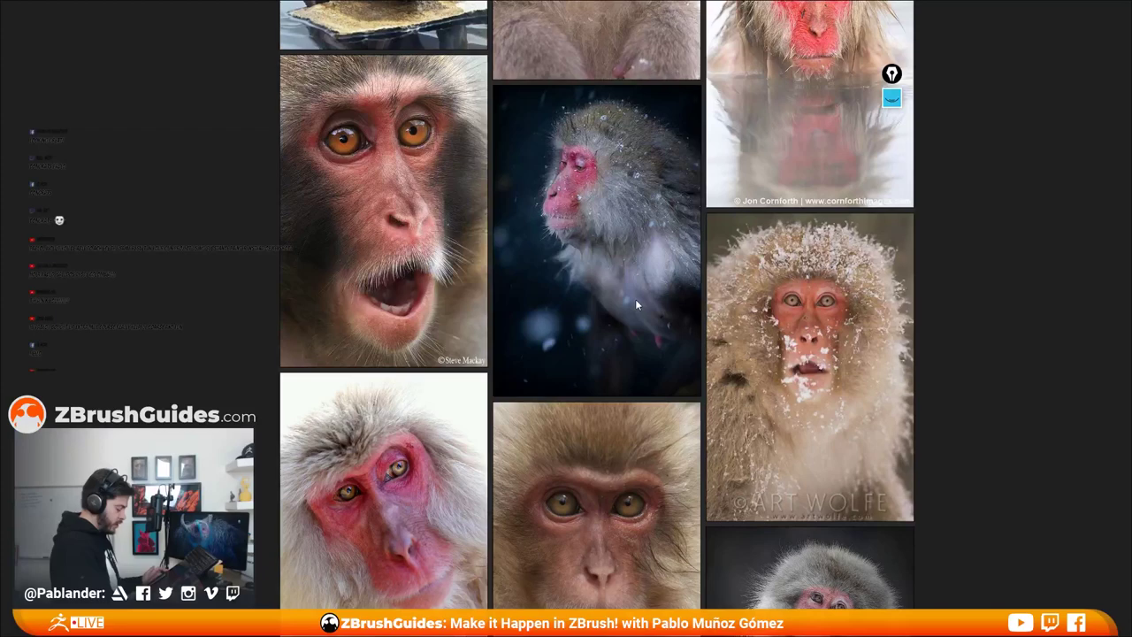
scroll(548, 318, down, 1)
scroll(530, 305, down, 1)
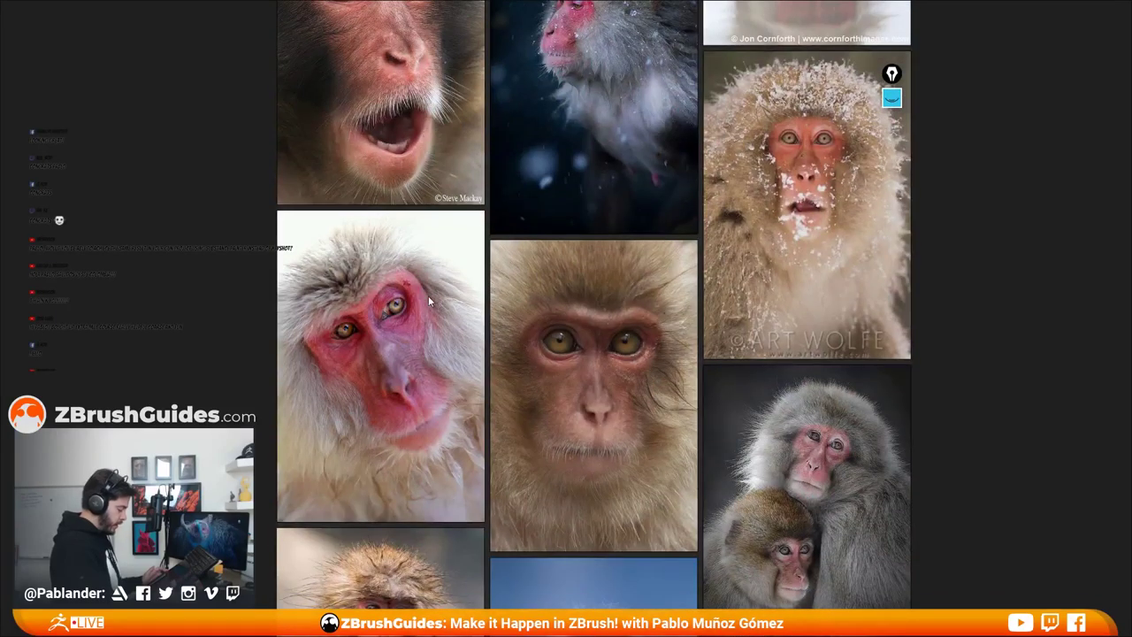
scroll(689, 311, down, 2)
middle_drag(671, 363, 591, 235)
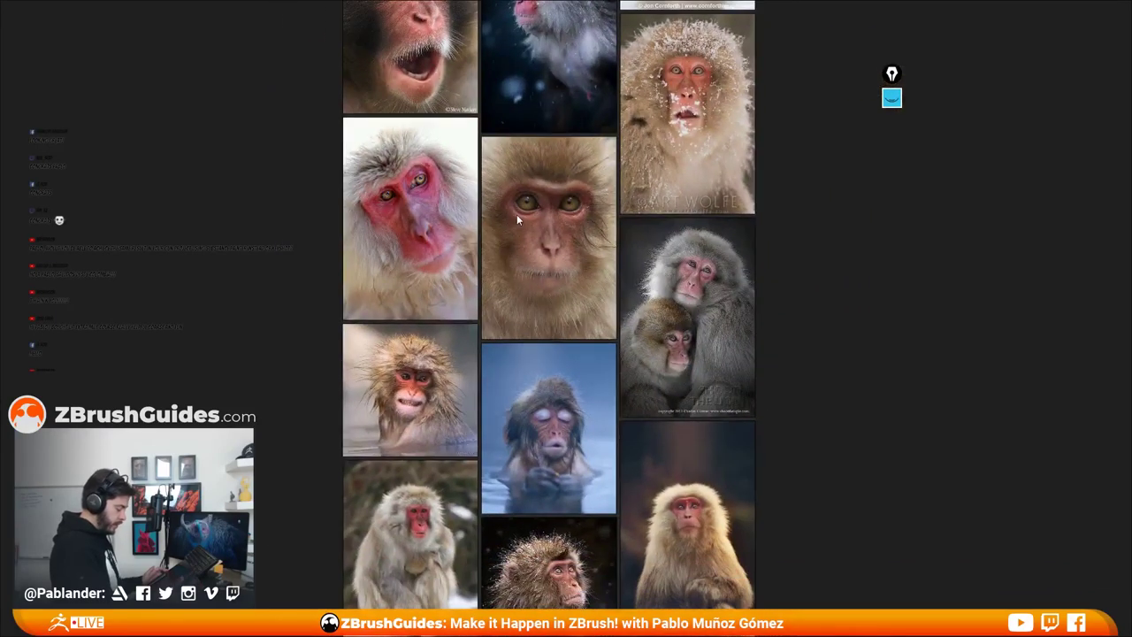
scroll(412, 188, up, 2)
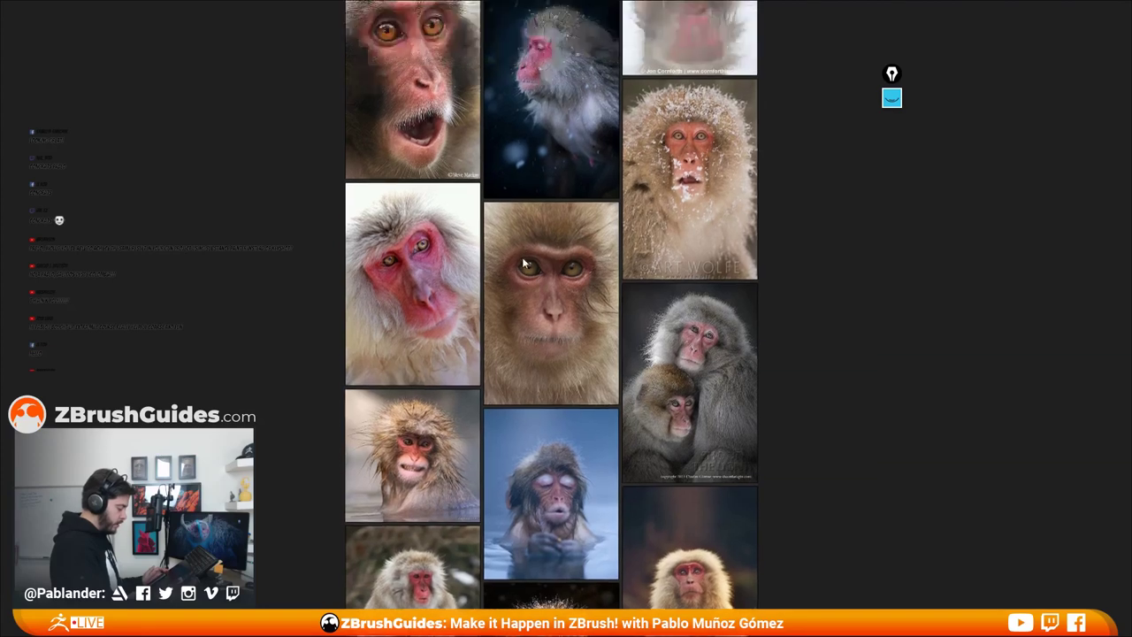
scroll(474, 302, up, 1)
middle_drag(571, 398, 545, 268)
middle_drag(548, 311, 574, 273)
middle_drag(606, 410, 594, 339)
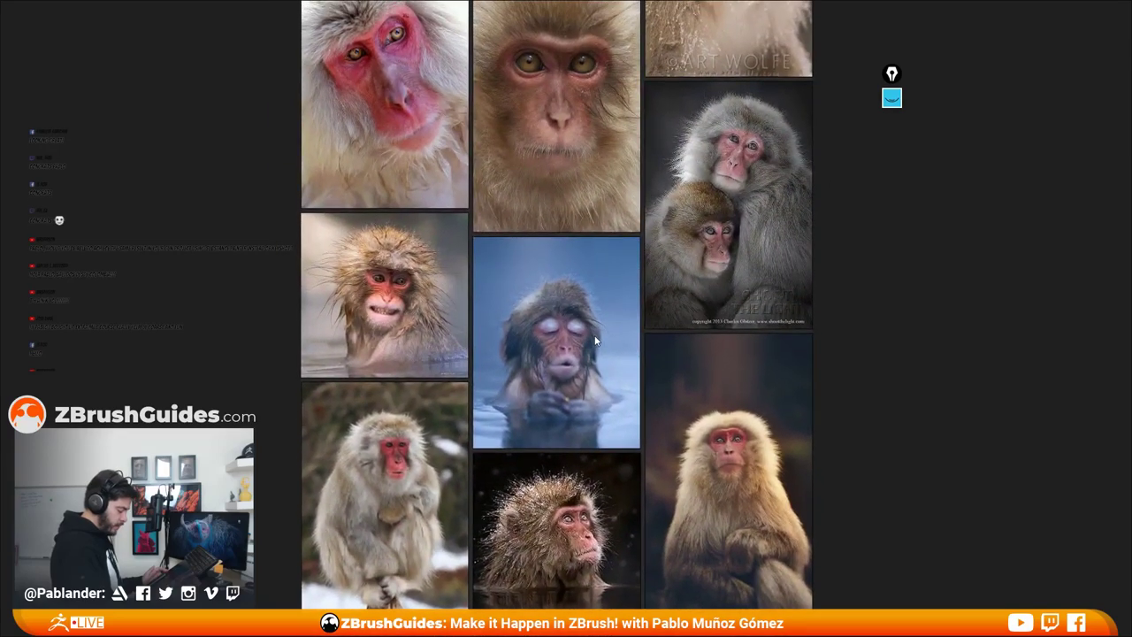
scroll(493, 343, down, 2)
scroll(533, 286, up, 2)
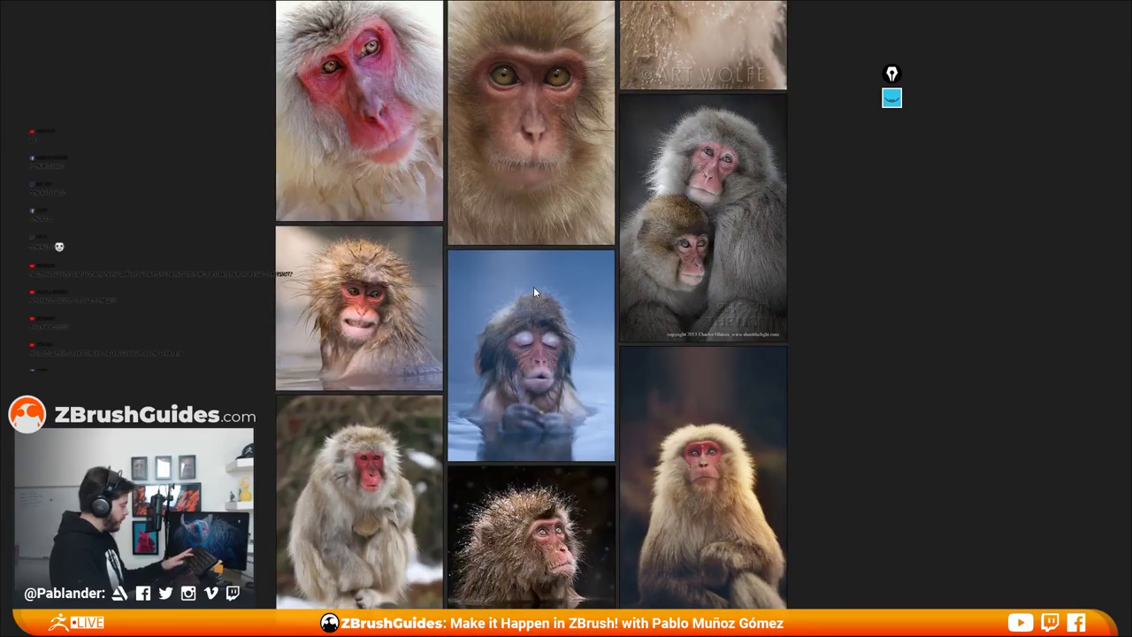
Step: Take the reference board out of full screen and move its window away from the ZBrush canvas
key(ctrl+f)
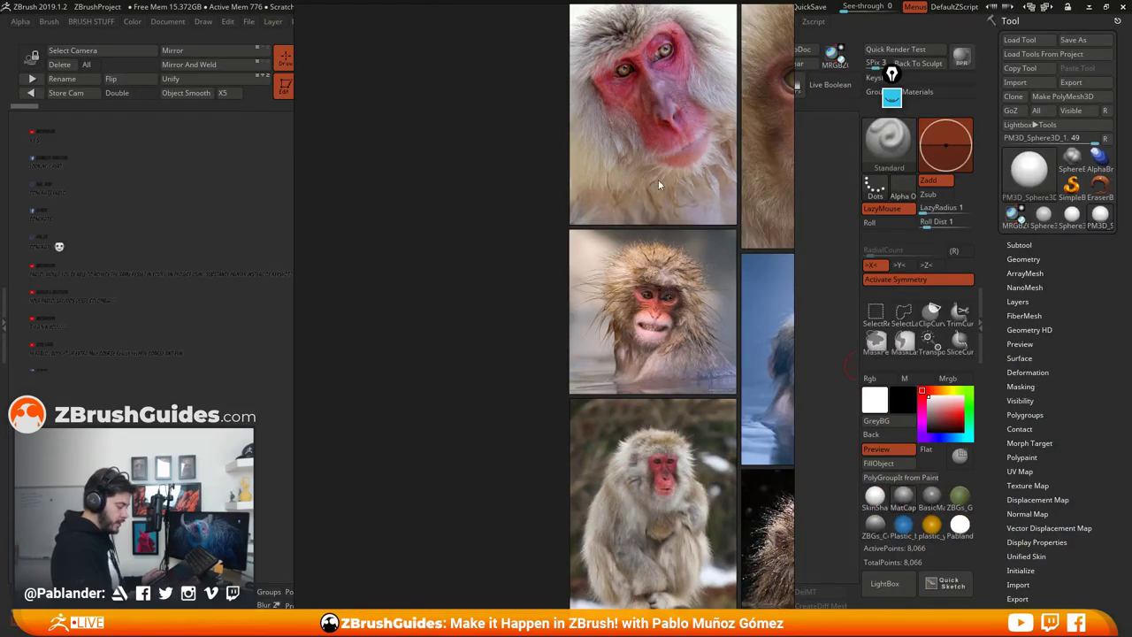
middle_drag(658, 181, 401, 197)
right_drag(401, 196, 1131, 256)
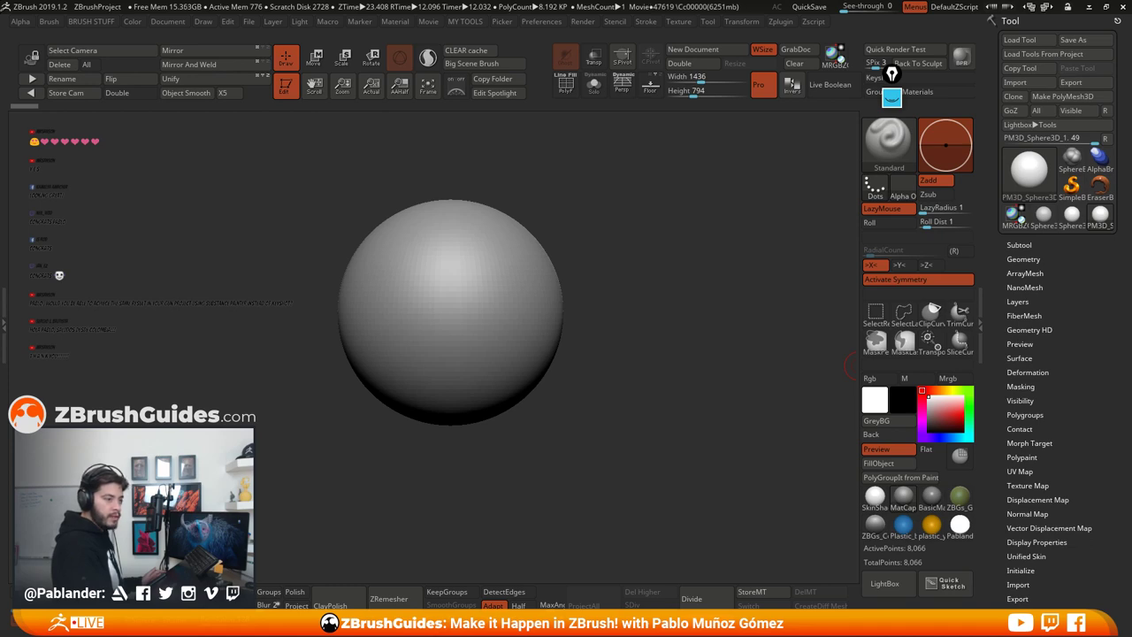
Step: Bring the reference board back over the ZBrush canvas and compare the snow-covered, tilted red and frontal macaque faces
right_drag(1131, 266, 619, 227)
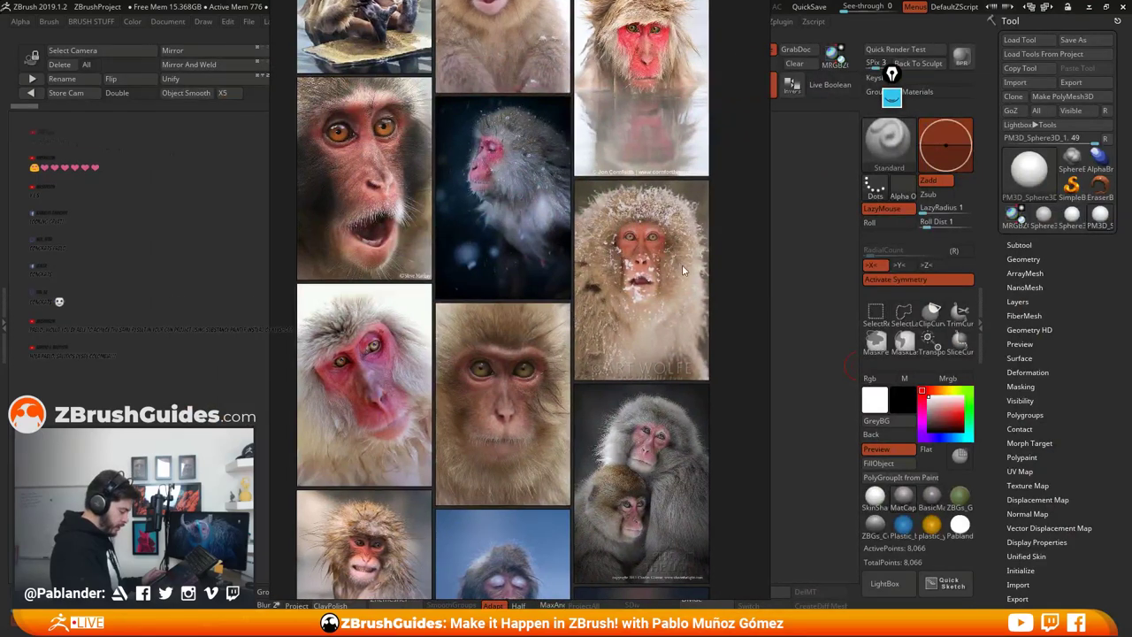
scroll(682, 264, up, 3)
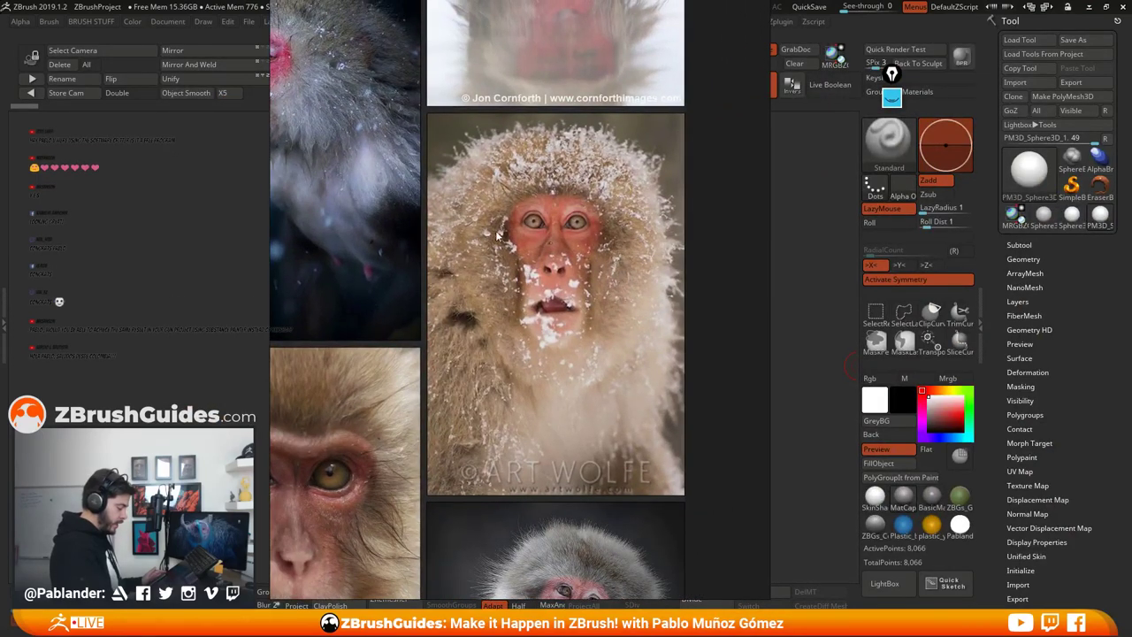
middle_drag(553, 208, 595, 209)
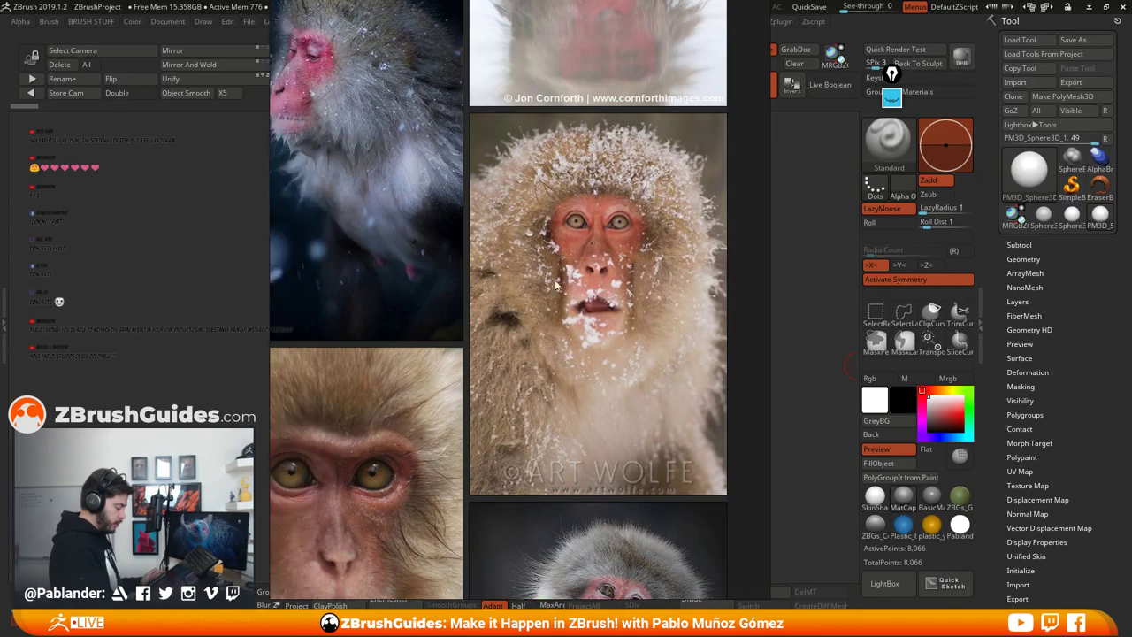
scroll(595, 209, down, 2)
middle_drag(273, 458, 468, 352)
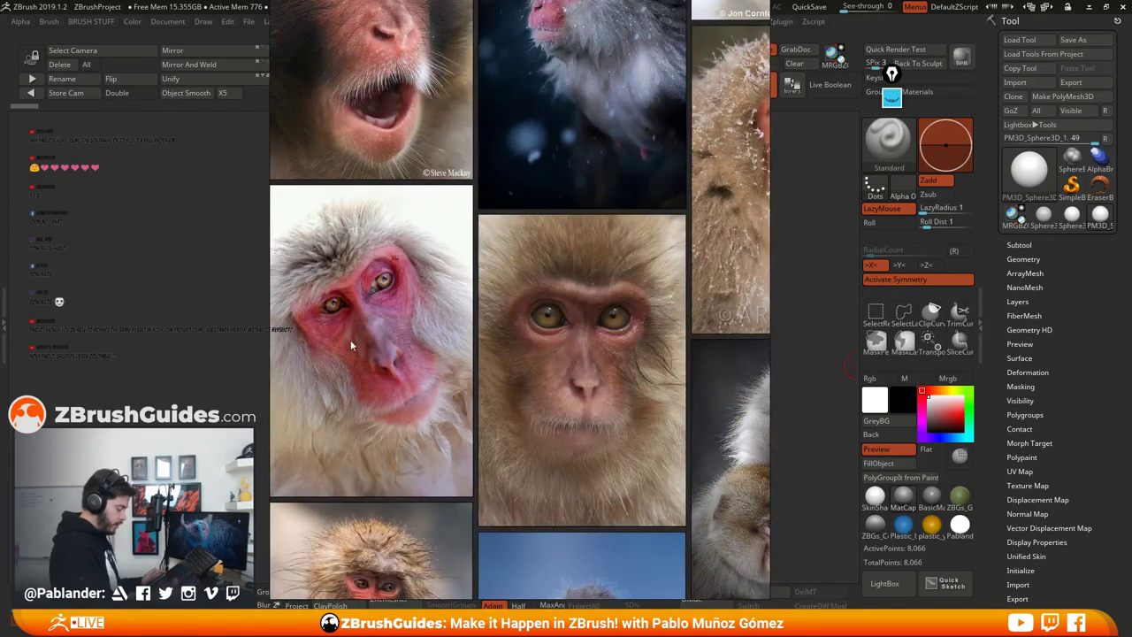
scroll(350, 344, down, 3)
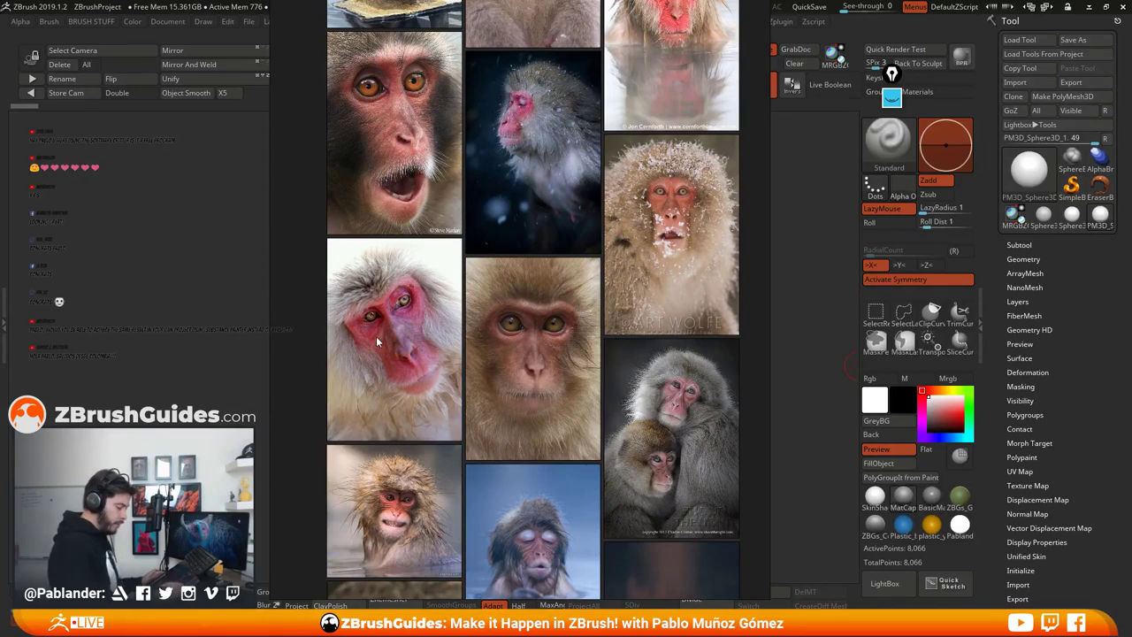
Step: Outline the brow and eye area on the tilted red, snow-covered and frontal macaque faces with a bright green annotation pen
click(891, 97)
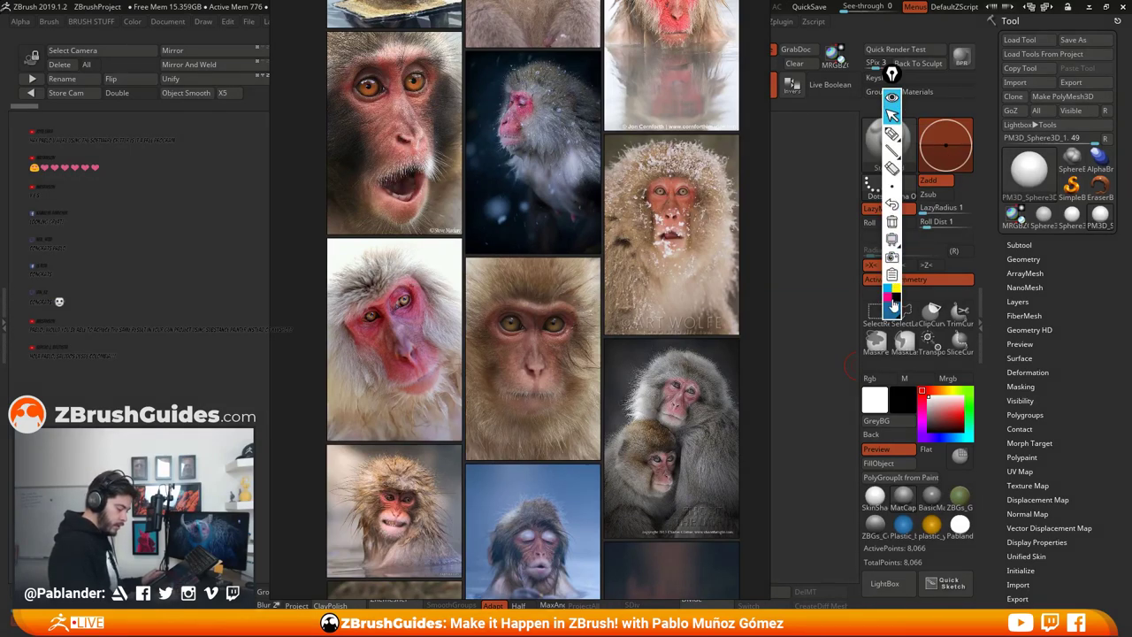
click(893, 305)
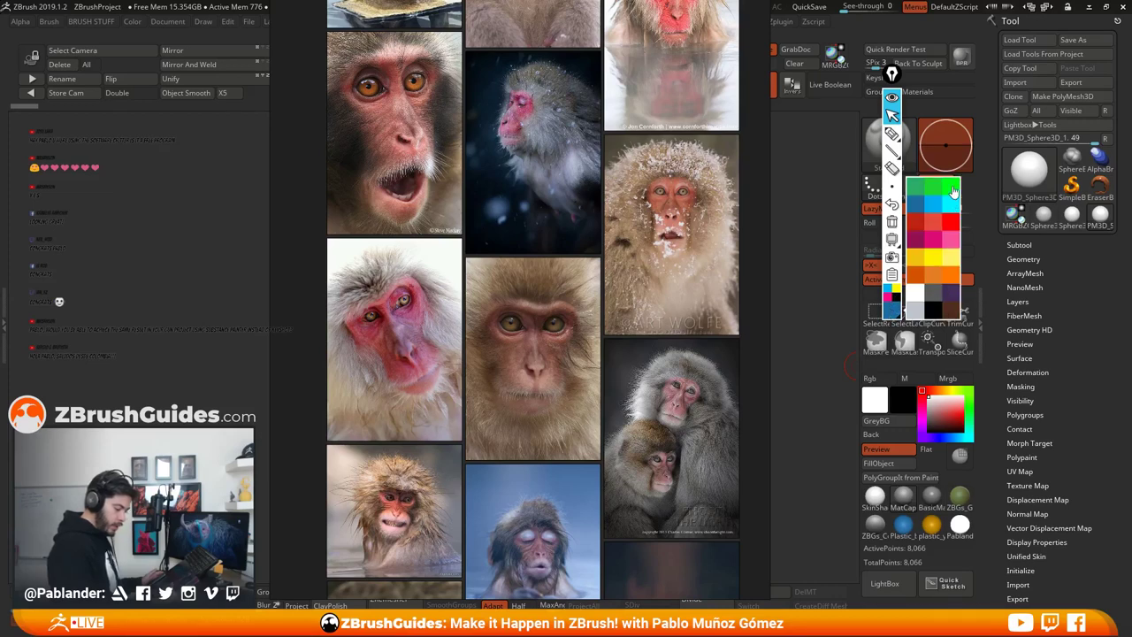
click(955, 192)
click(891, 133)
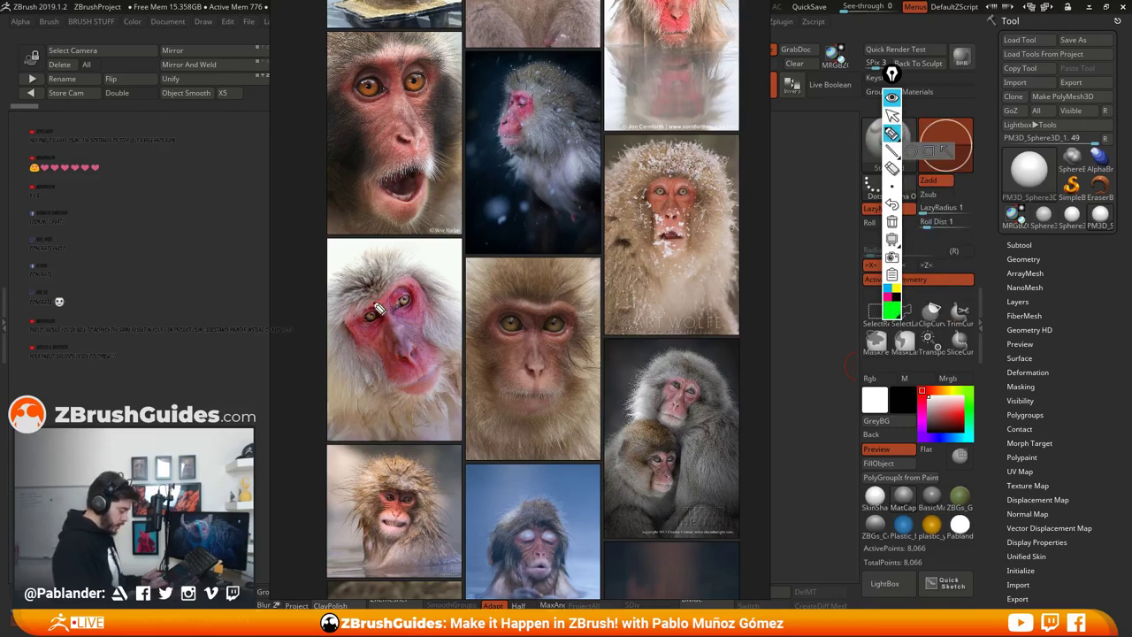
mouse_move(371, 303)
mouse_down()
mouse_move(343, 320)
mouse_move(356, 347)
mouse_up()
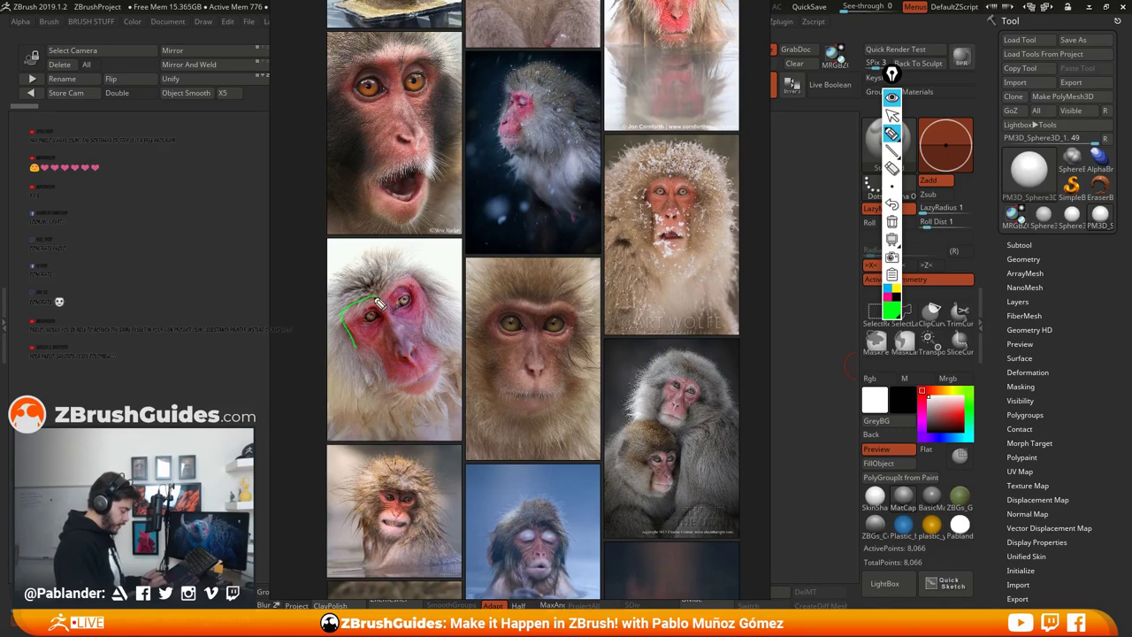
mouse_move(416, 278)
mouse_down()
mouse_move(423, 317)
mouse_move(358, 347)
mouse_up()
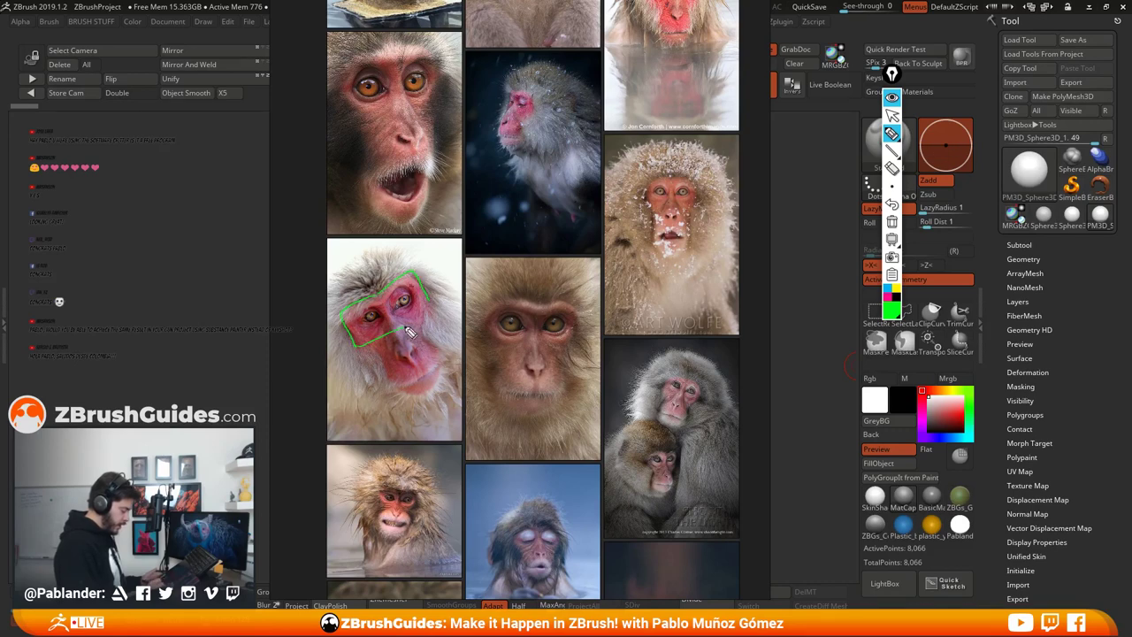
mouse_move(656, 185)
mouse_down()
mouse_move(686, 210)
mouse_move(694, 184)
mouse_move(652, 182)
mouse_up()
mouse_move(485, 339)
mouse_down()
mouse_move(501, 298)
mouse_move(586, 311)
mouse_move(486, 343)
mouse_up()
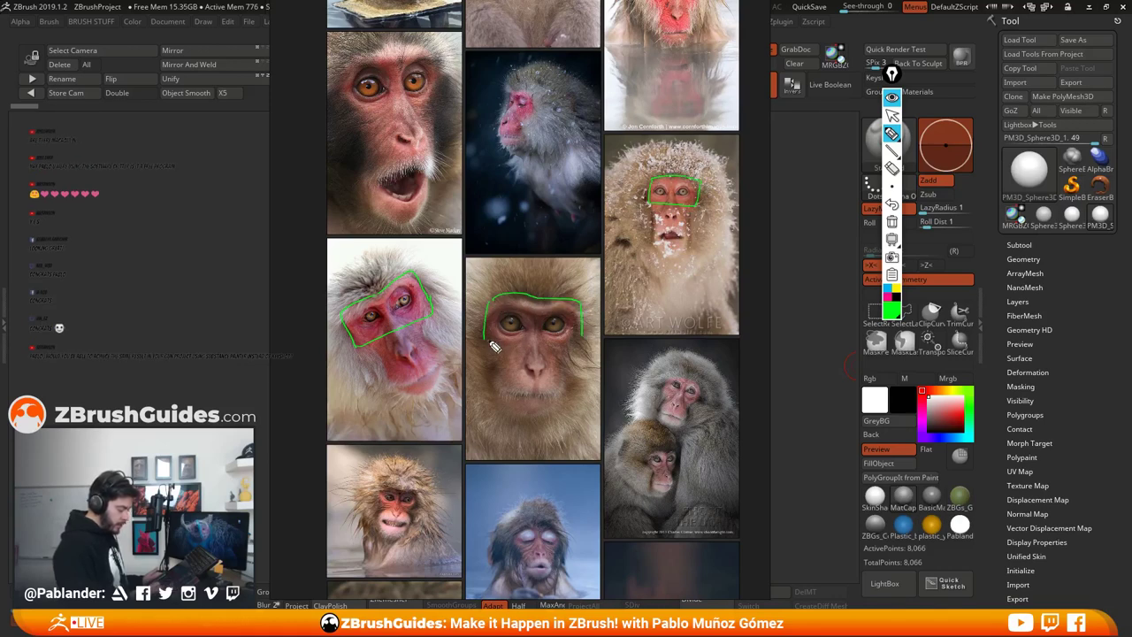
Step: Outline the muzzle from the eyes down to the chin on the same three macaque faces in light blue
click(889, 294)
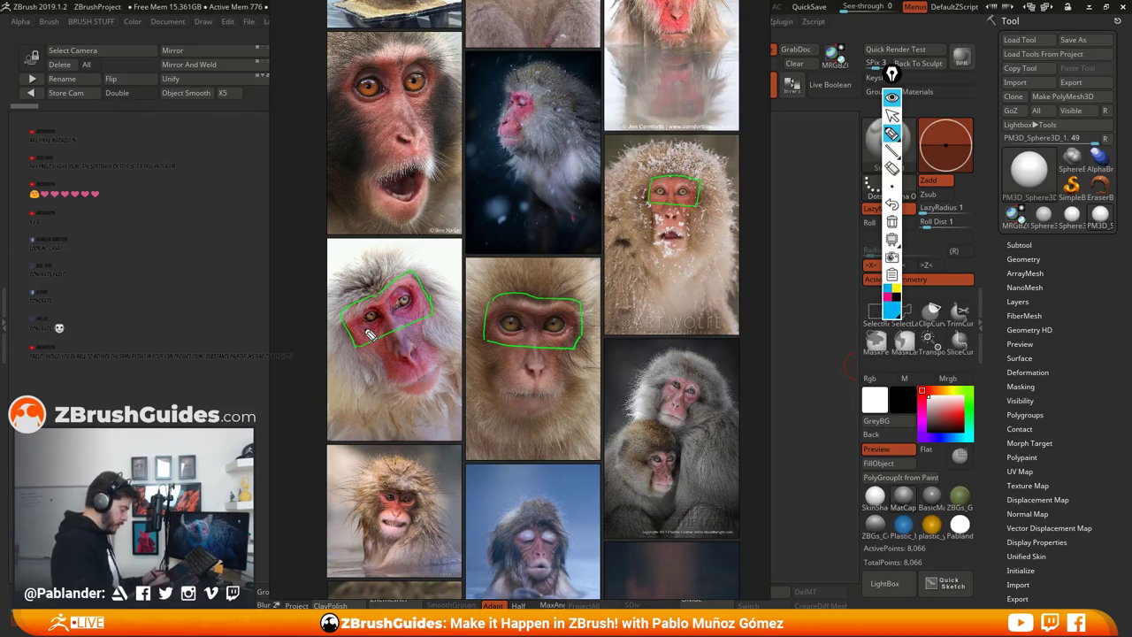
drag(366, 333, 395, 395)
drag(414, 316, 458, 374)
mouse_move(501, 334)
mouse_down()
mouse_move(504, 414)
mouse_move(567, 358)
mouse_up()
mouse_move(657, 202)
mouse_down()
mouse_move(657, 254)
mouse_move(694, 262)
mouse_move(689, 196)
mouse_up()
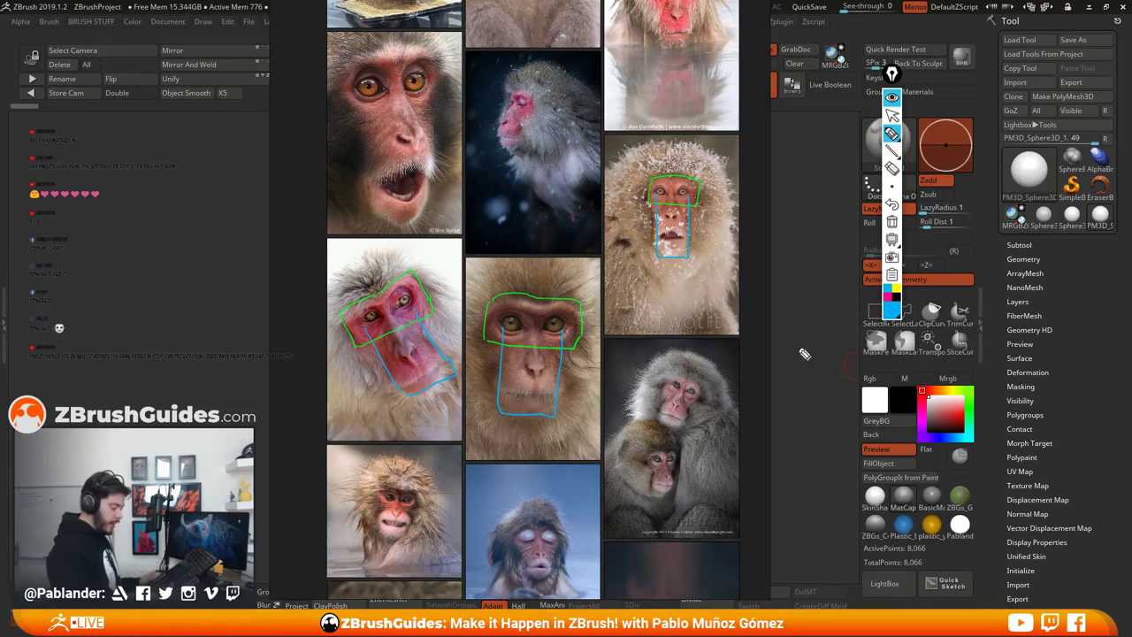
Step: Switch the annotation pen to yellow and circle the muzzle on the frontal, tilted red and snow-covered macaque faces
click(893, 310)
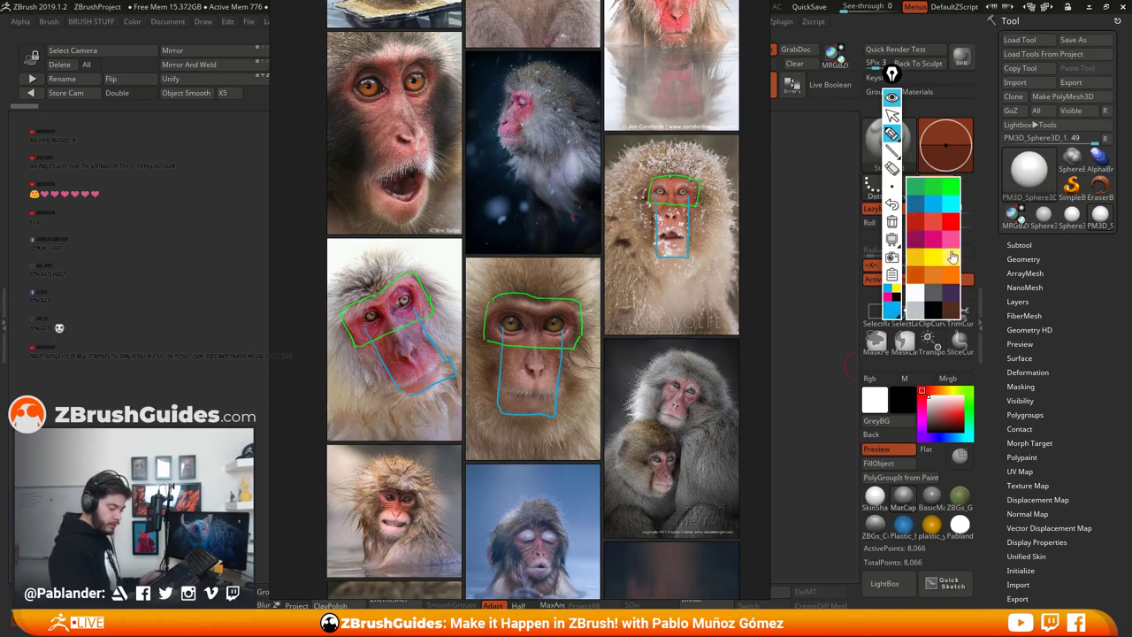
click(938, 262)
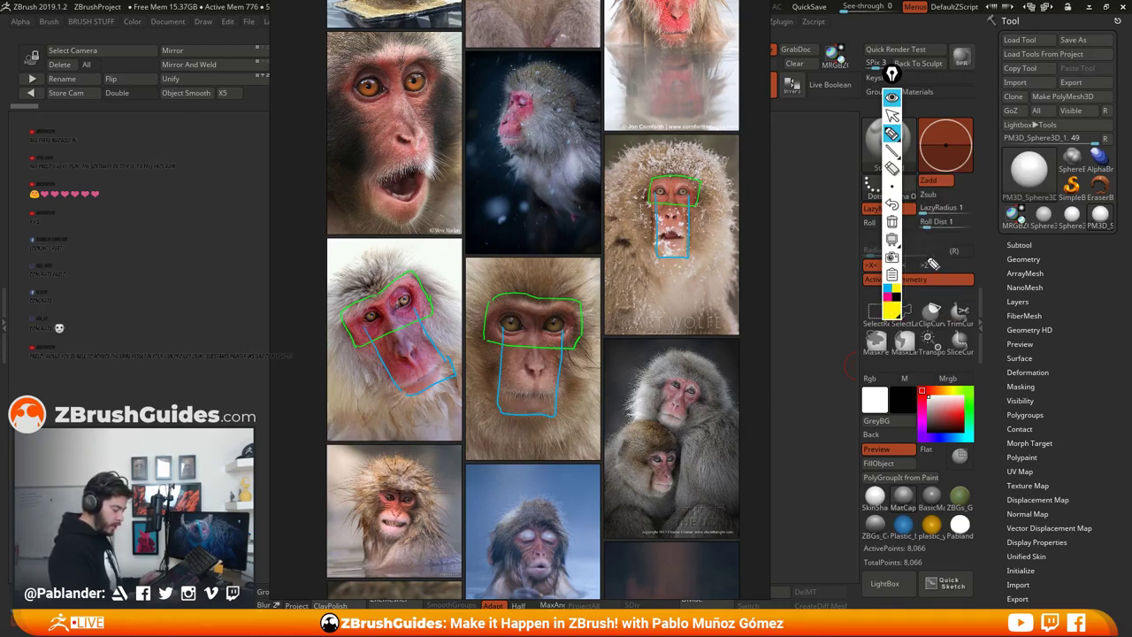
mouse_move(548, 359)
mouse_down()
mouse_move(507, 376)
mouse_move(522, 412)
mouse_move(564, 389)
mouse_move(541, 353)
mouse_up()
mouse_move(433, 352)
mouse_down()
mouse_move(391, 378)
mouse_move(449, 370)
mouse_move(407, 352)
mouse_up()
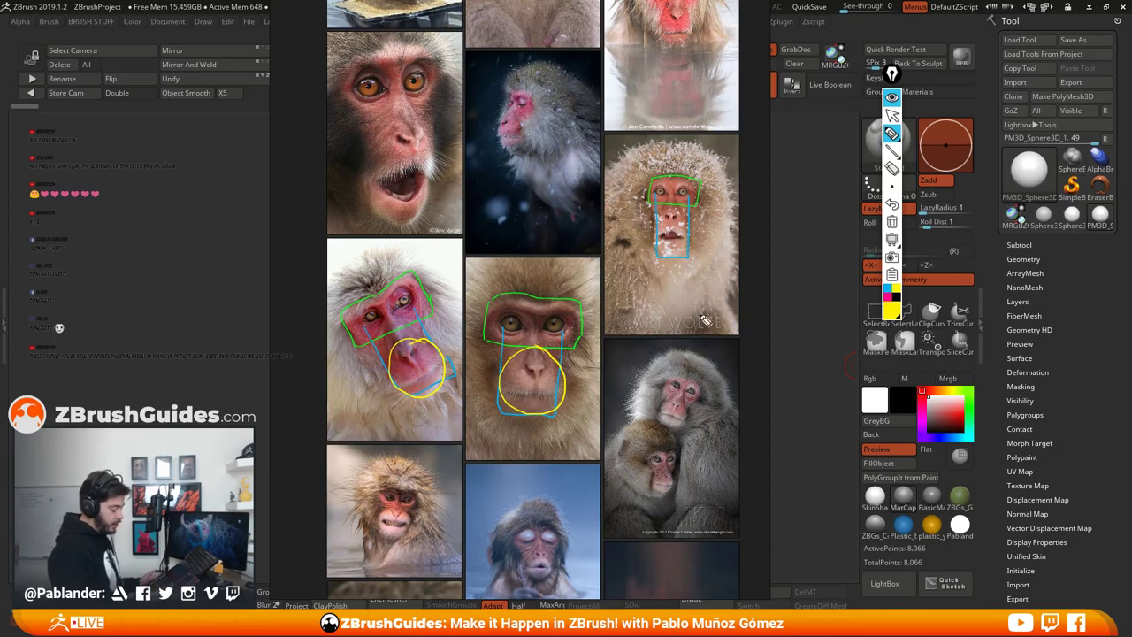
mouse_move(692, 249)
mouse_down()
mouse_move(688, 221)
mouse_move(662, 252)
mouse_move(692, 223)
mouse_move(668, 221)
mouse_up()
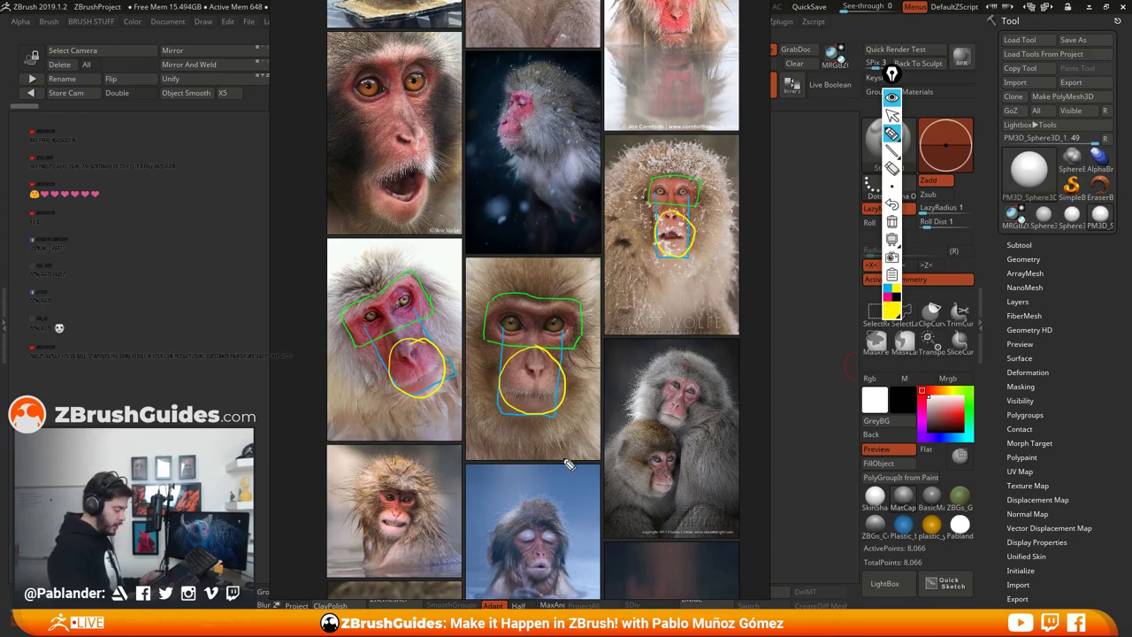
Step: Circle both eyes on the frontal, tilted red and snow-covered macaque faces in yellow
drag(566, 320, 564, 318)
drag(525, 320, 523, 318)
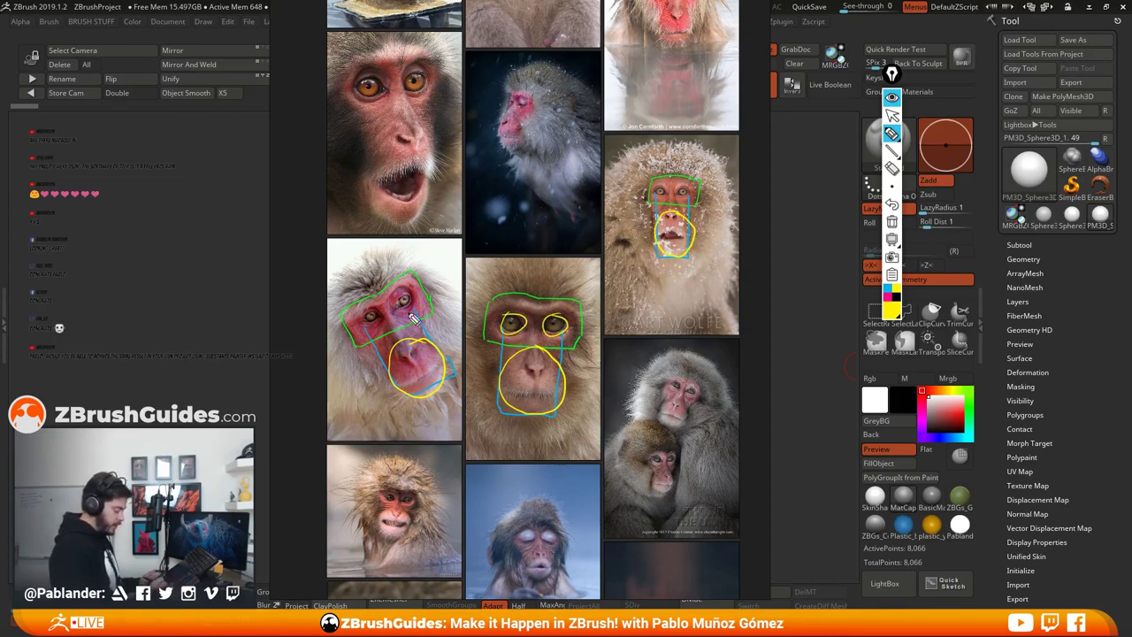
drag(410, 301, 370, 318)
mouse_move(667, 187)
mouse_down()
mouse_move(654, 197)
mouse_move(691, 193)
mouse_up()
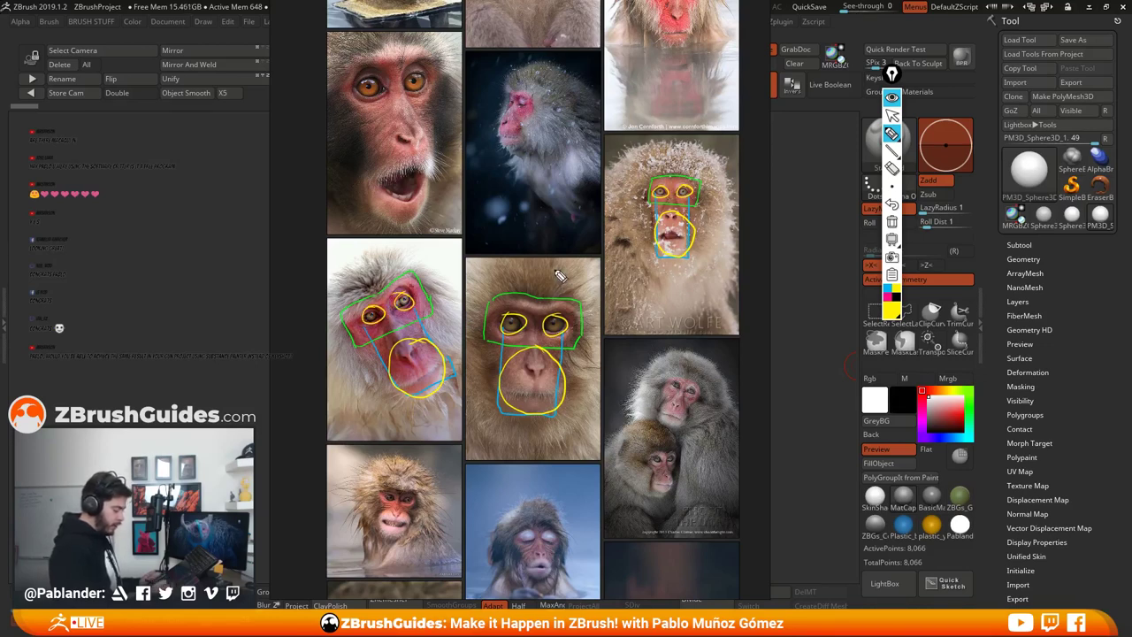
Step: Draw a large yellow circle around each of the three macaque heads and write an underlined "Krita" note beside the reference board
mouse_move(559, 276)
mouse_down()
mouse_move(474, 292)
mouse_move(608, 347)
mouse_move(559, 265)
mouse_up()
drag(419, 267, 472, 310)
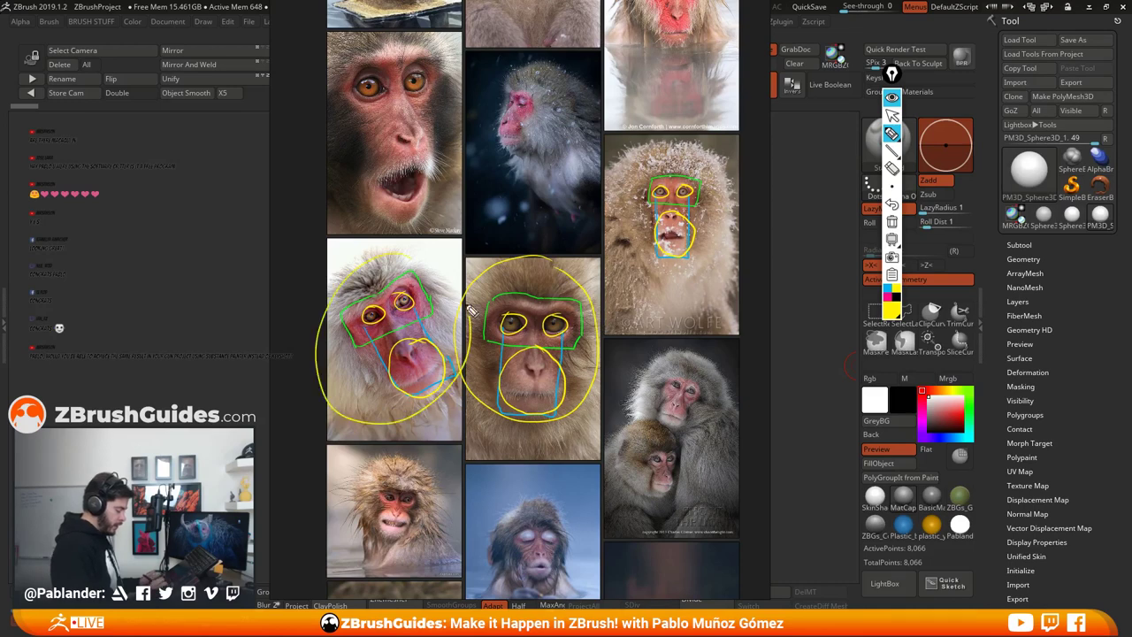
mouse_move(688, 140)
mouse_down()
mouse_move(621, 280)
mouse_move(672, 140)
mouse_up()
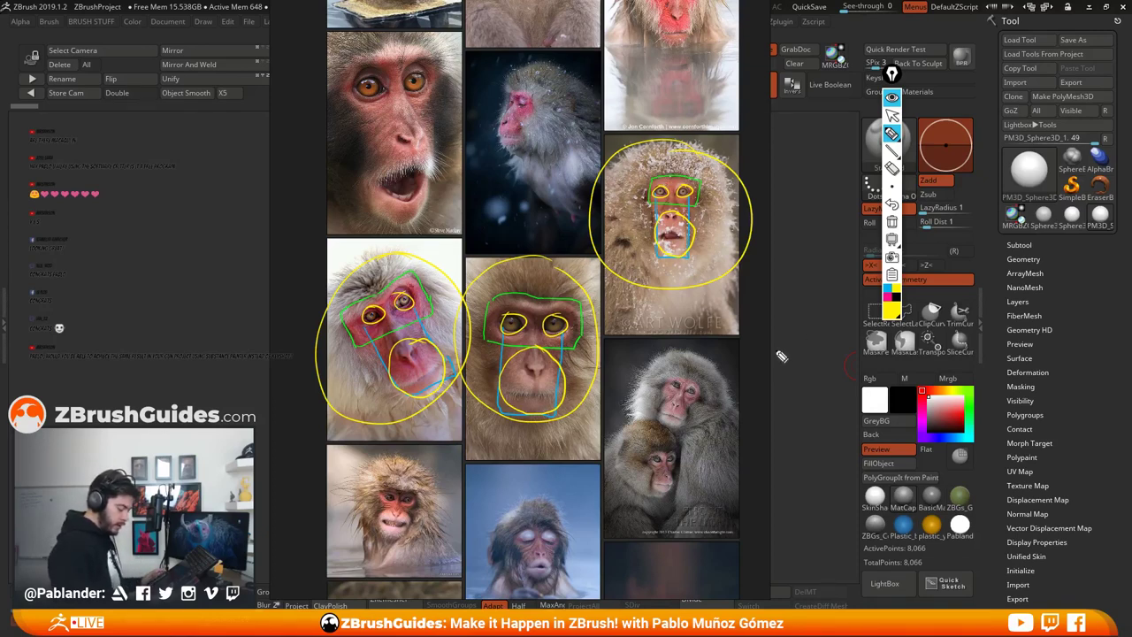
mouse_move(782, 356)
mouse_down()
mouse_move(779, 379)
mouse_move(796, 379)
mouse_move(811, 355)
mouse_move(840, 362)
mouse_up()
drag(769, 391, 839, 368)
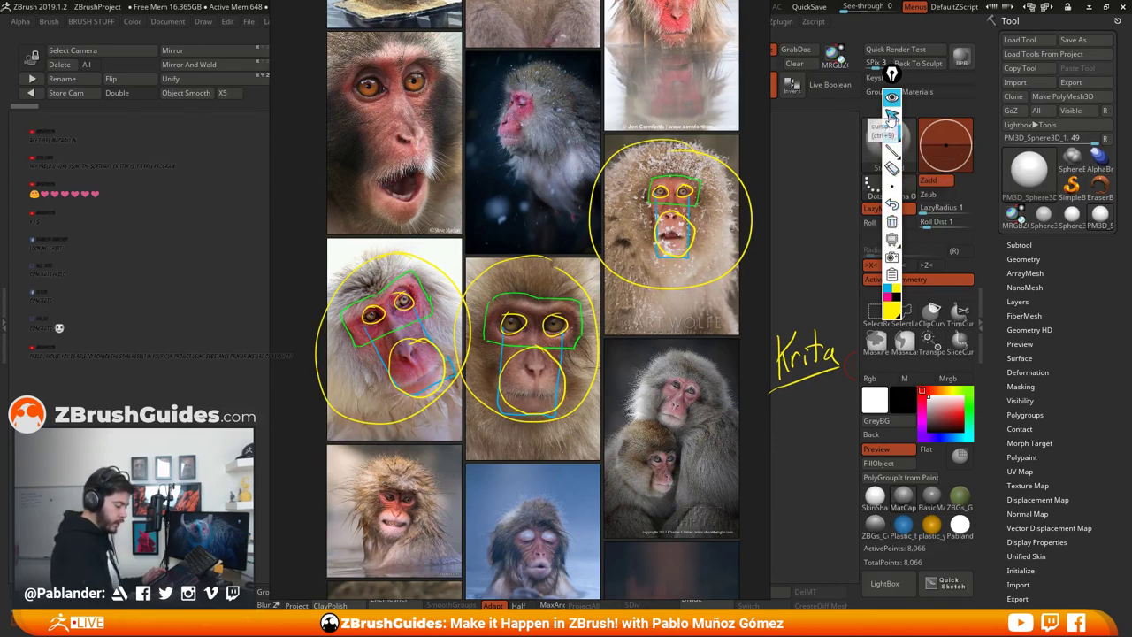
Step: Hide the pen annotations and move the reference board off the ZBrush canvas
click(891, 97)
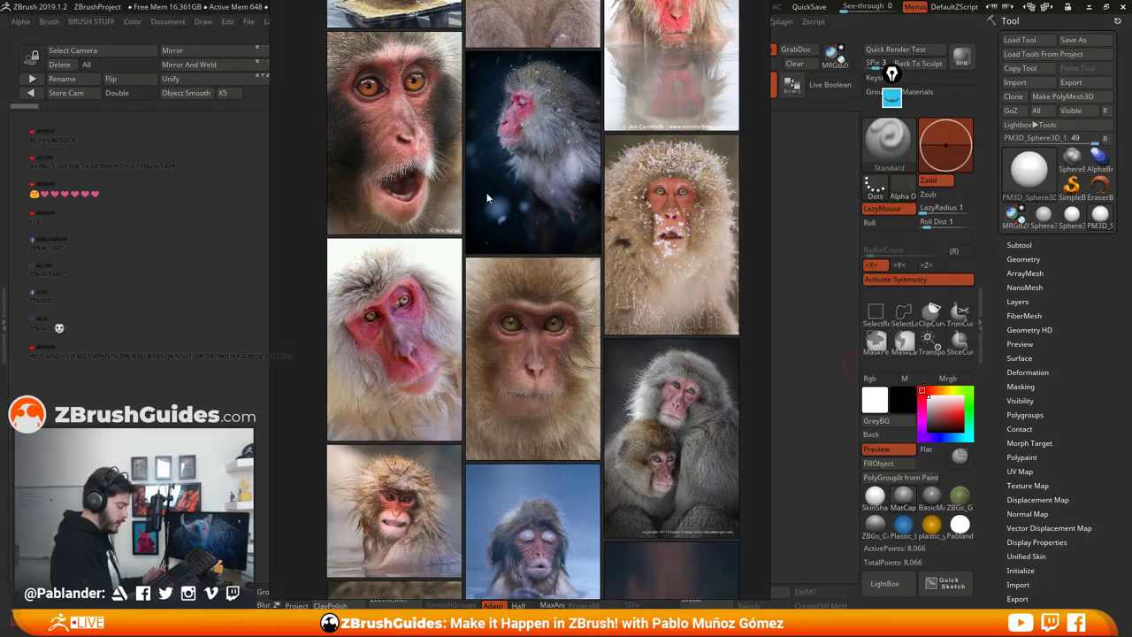
right_drag(471, 282, 1131, 292)
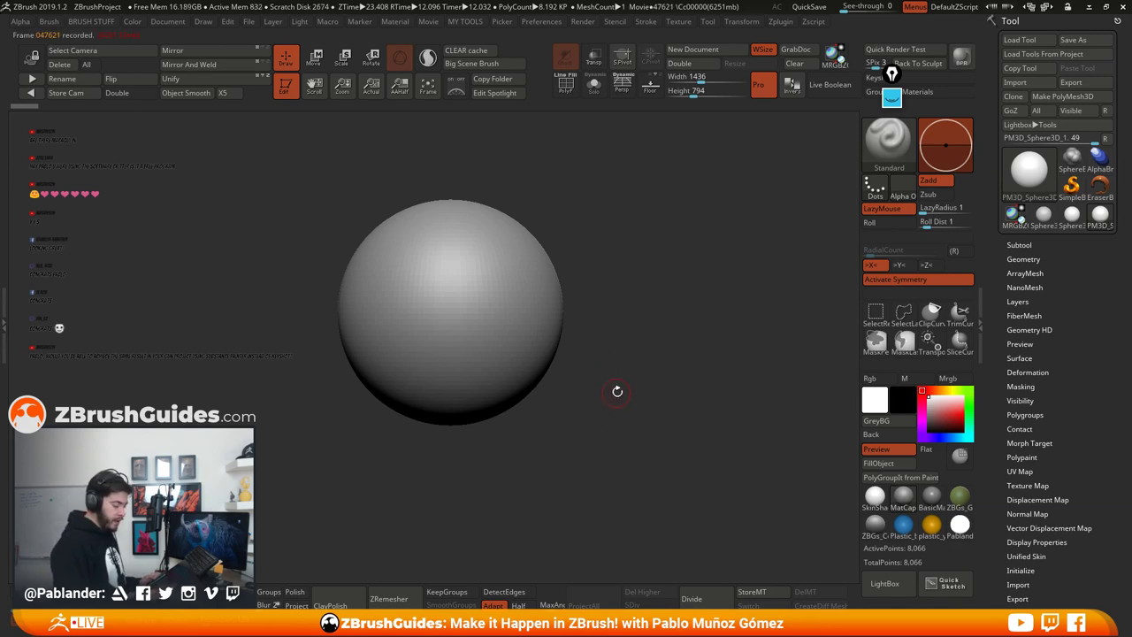
Step: Remesh the sphere with DynaMesh and inspect its mesh density with the polyframe display
alt+drag(617, 392, 593, 374)
alt+drag(588, 334, 586, 363)
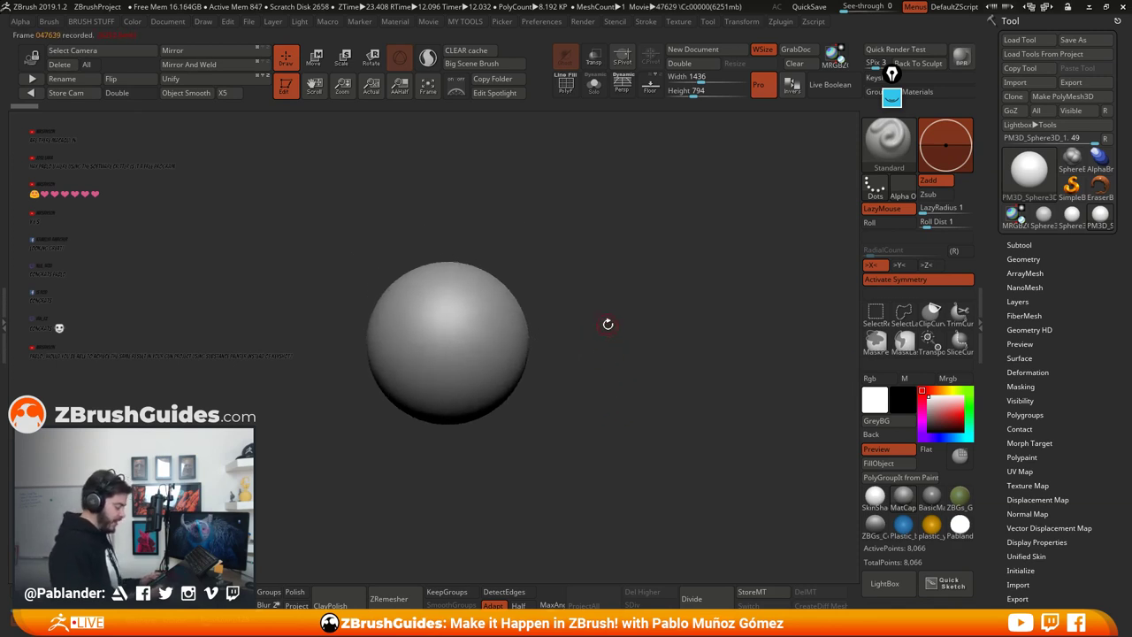
mouse_move(607, 324)
mouse_down()
mouse_move(618, 369)
mouse_move(620, 325)
mouse_up()
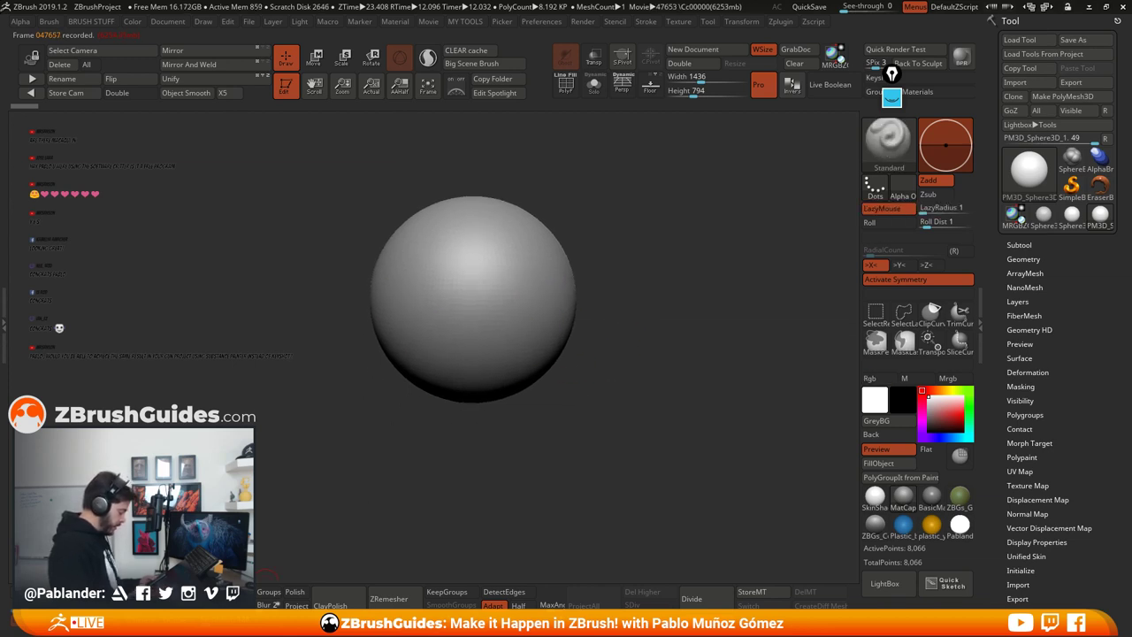
alt+drag(568, 399, 578, 426)
click(565, 84)
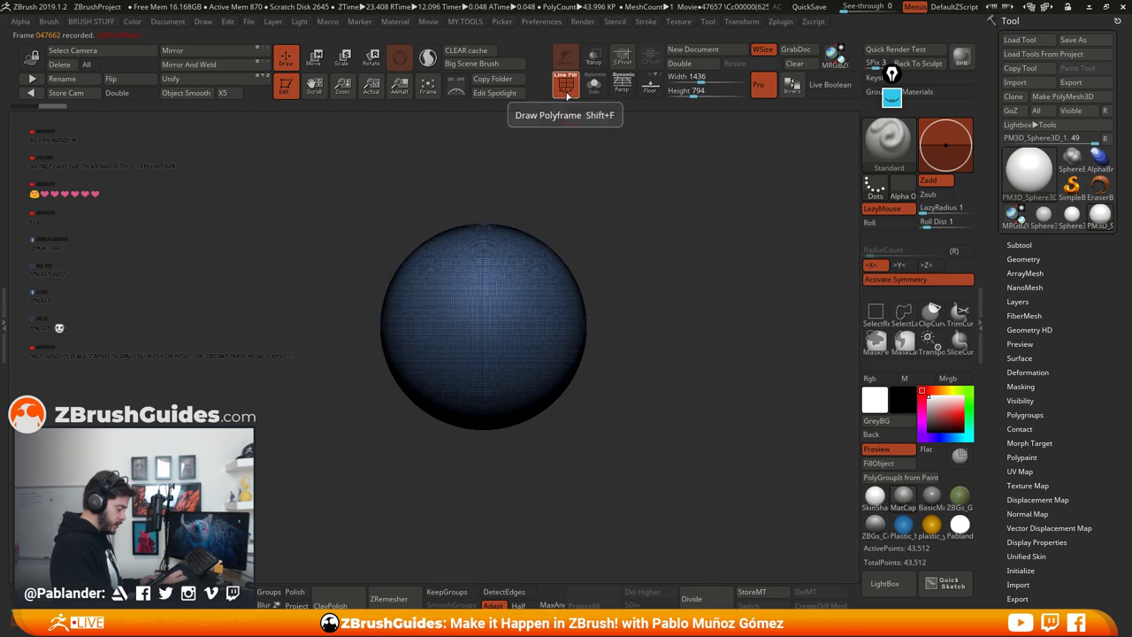
click(566, 88)
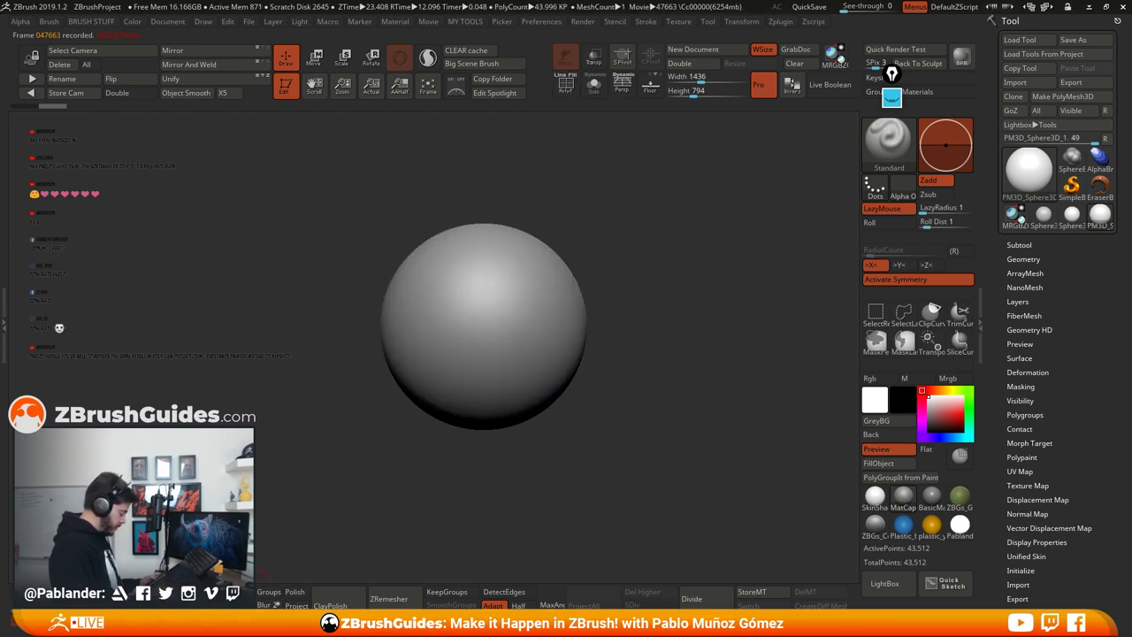
Step: Scale the sphere down uniformly to about half its size with the gizmo and return to Draw mode
click(314, 57)
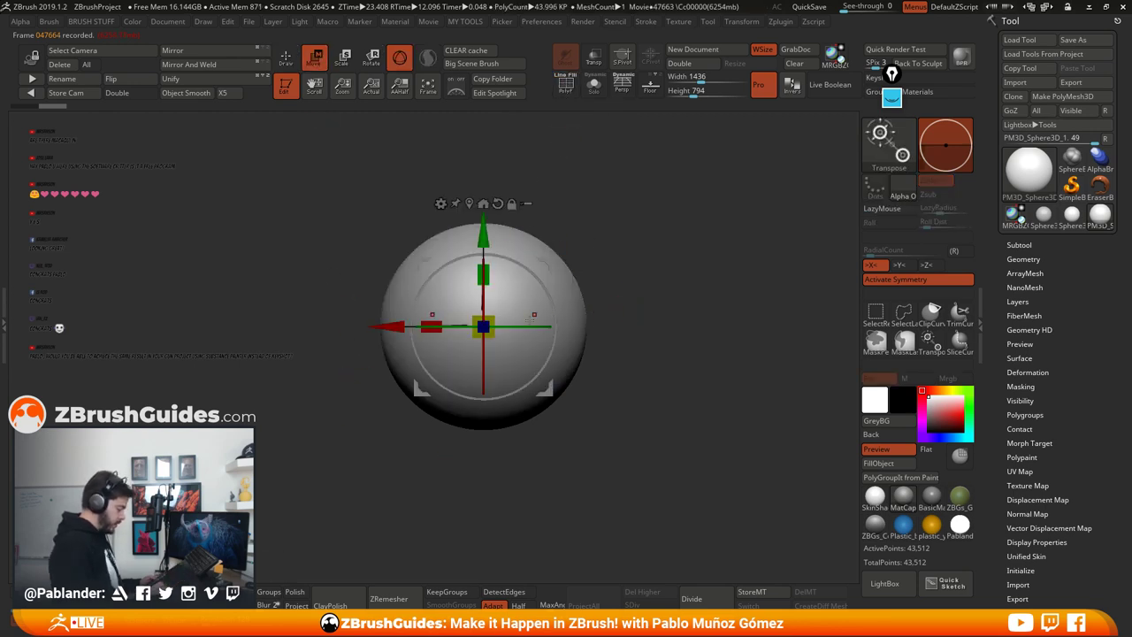
drag(491, 320, 459, 358)
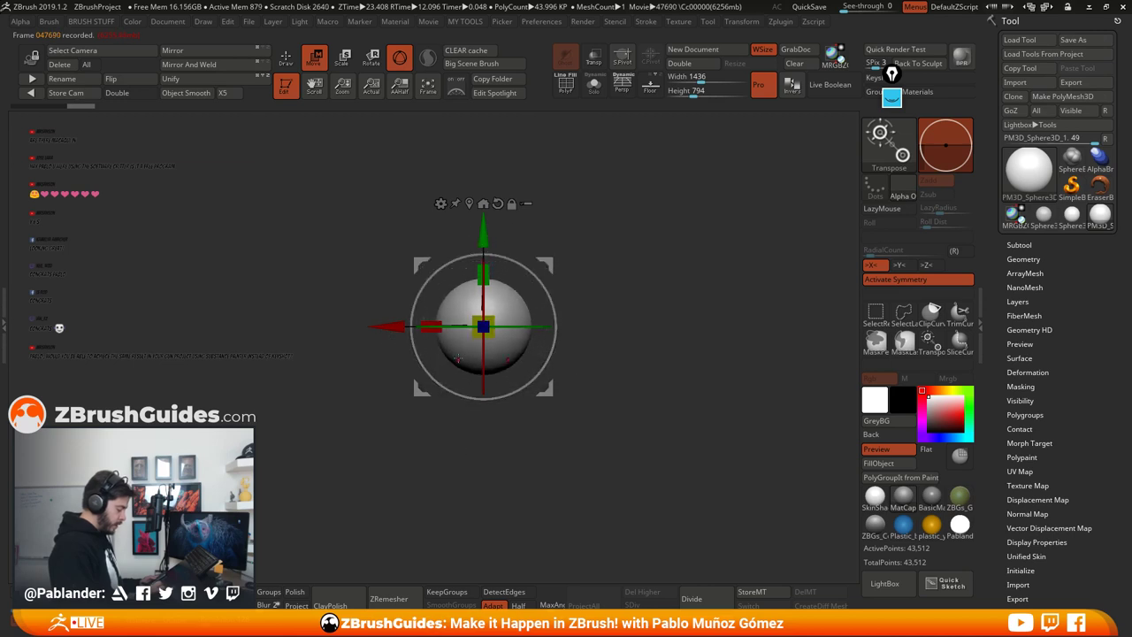
click(287, 56)
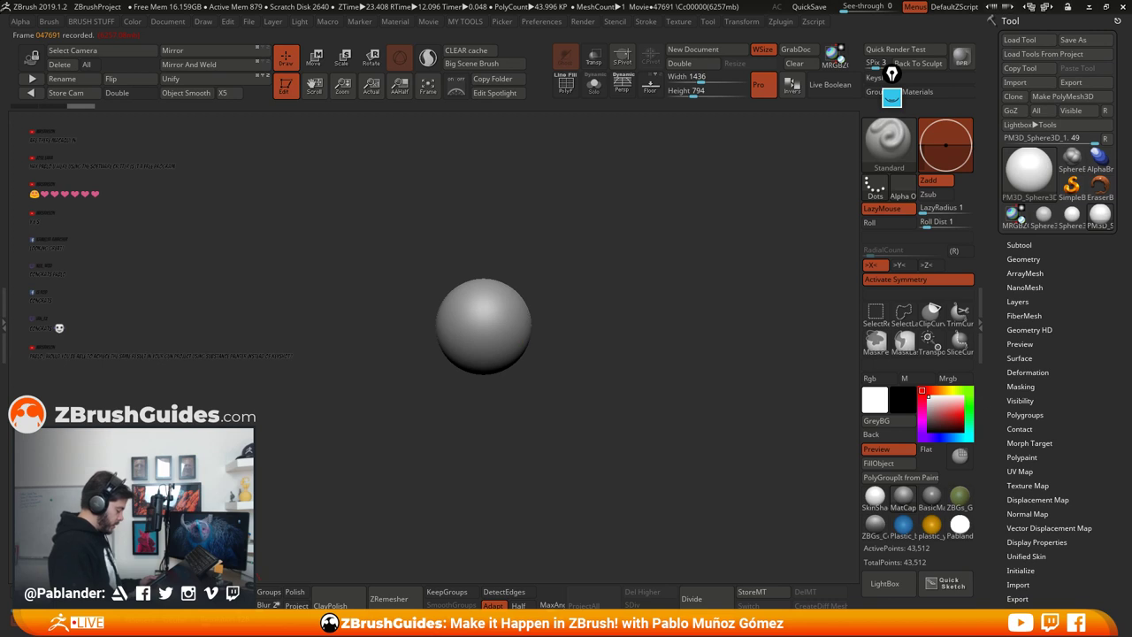
Step: Remesh the reduced sphere with DynaMesh and check the coarser topology with the polyframe display
alt+drag(562, 297, 593, 330)
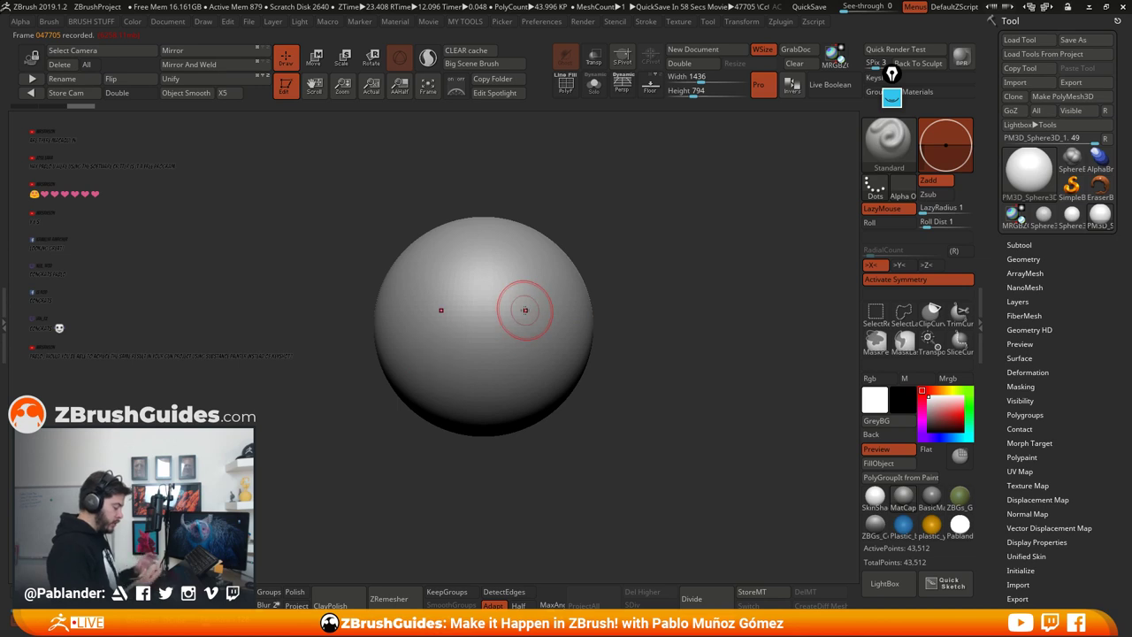
ctrl+drag(636, 236, 676, 422)
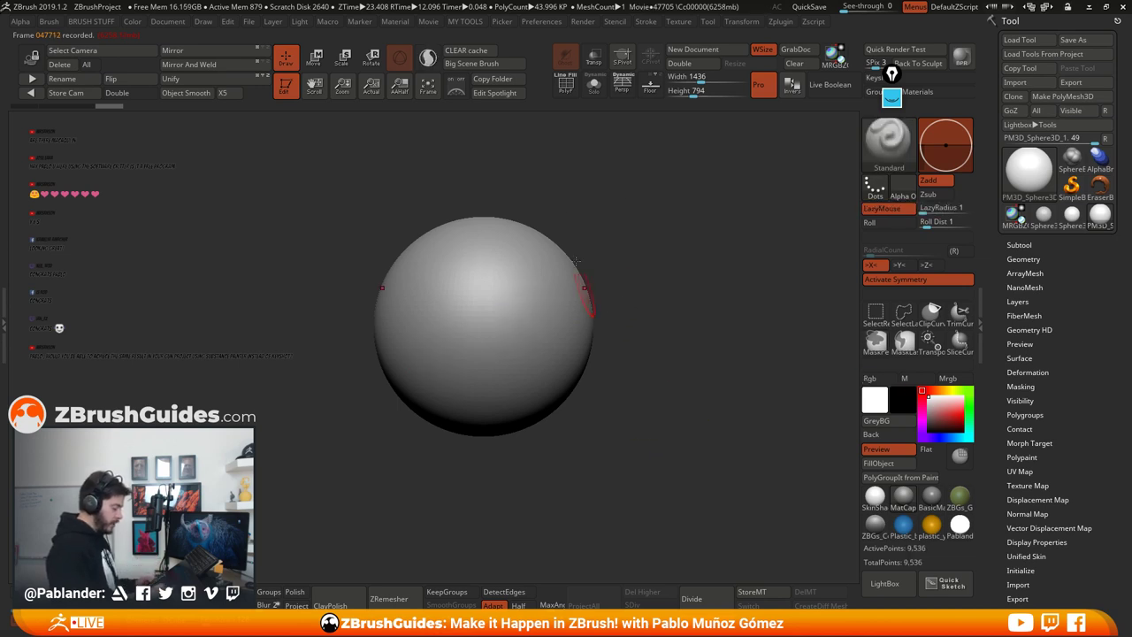
key(shift+f)
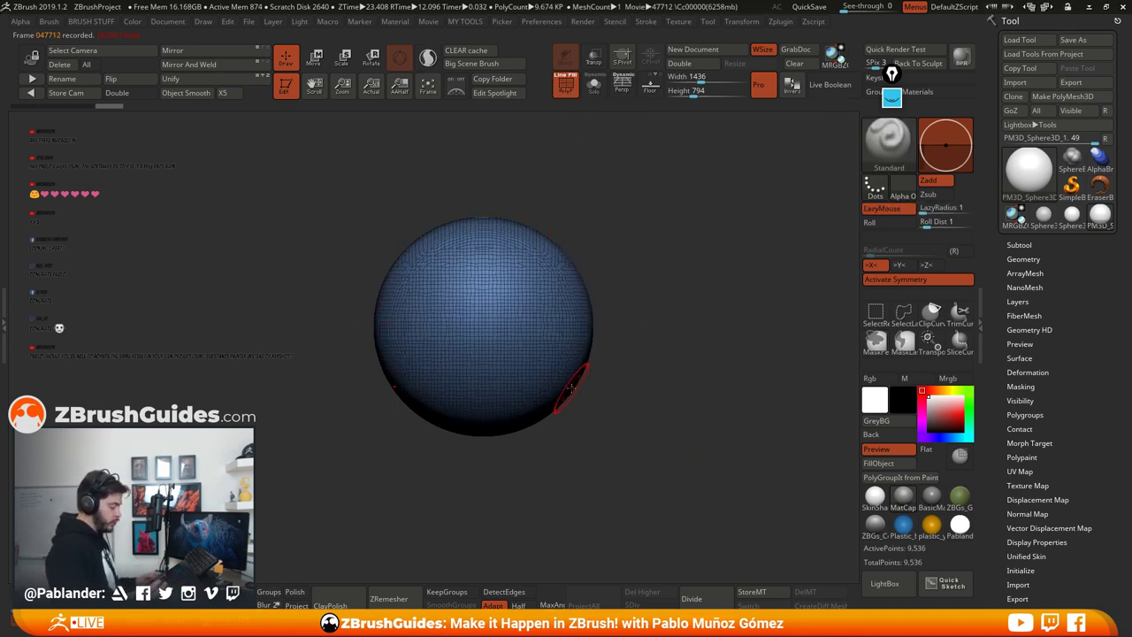
mouse_move(621, 350)
alt+mouse_down()
mouse_move(636, 374)
mouse_move(627, 351)
alt+mouse_up()
drag(609, 358, 595, 412)
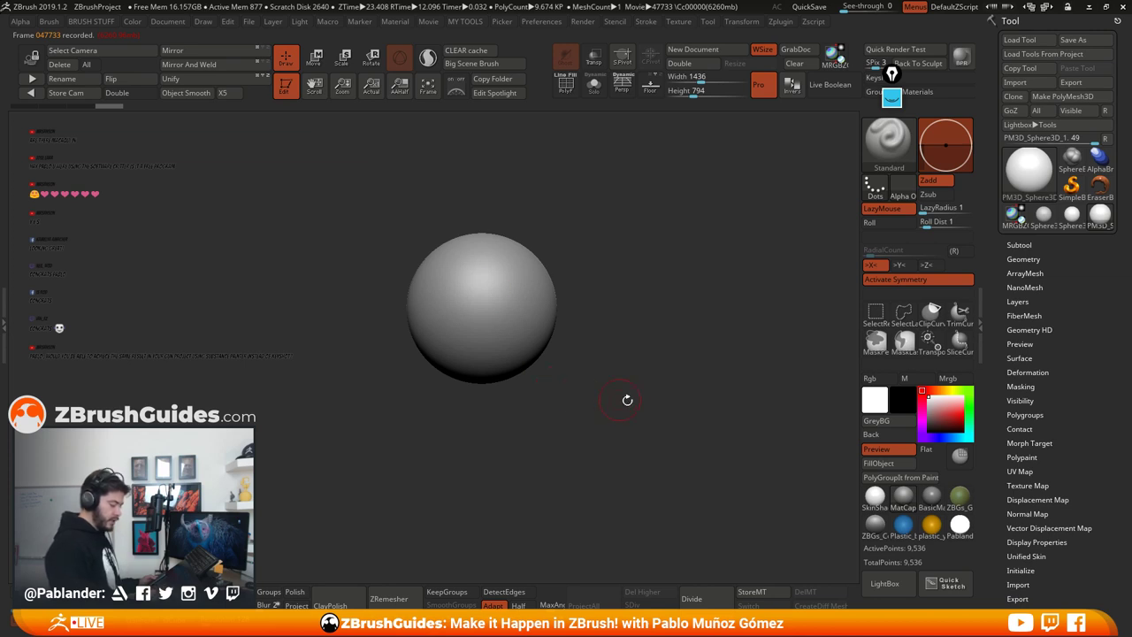
Step: Open the subtool settings and set the subtool list's Visible Count to 5
click(1026, 245)
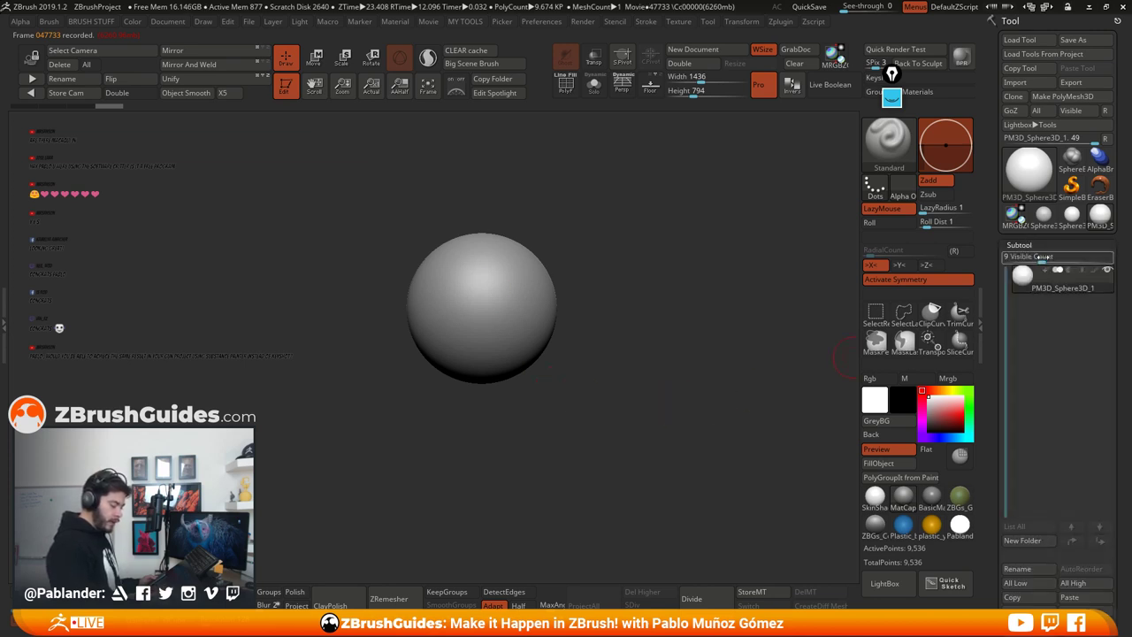
drag(1029, 256, 1024, 256)
drag(998, 333, 998, 228)
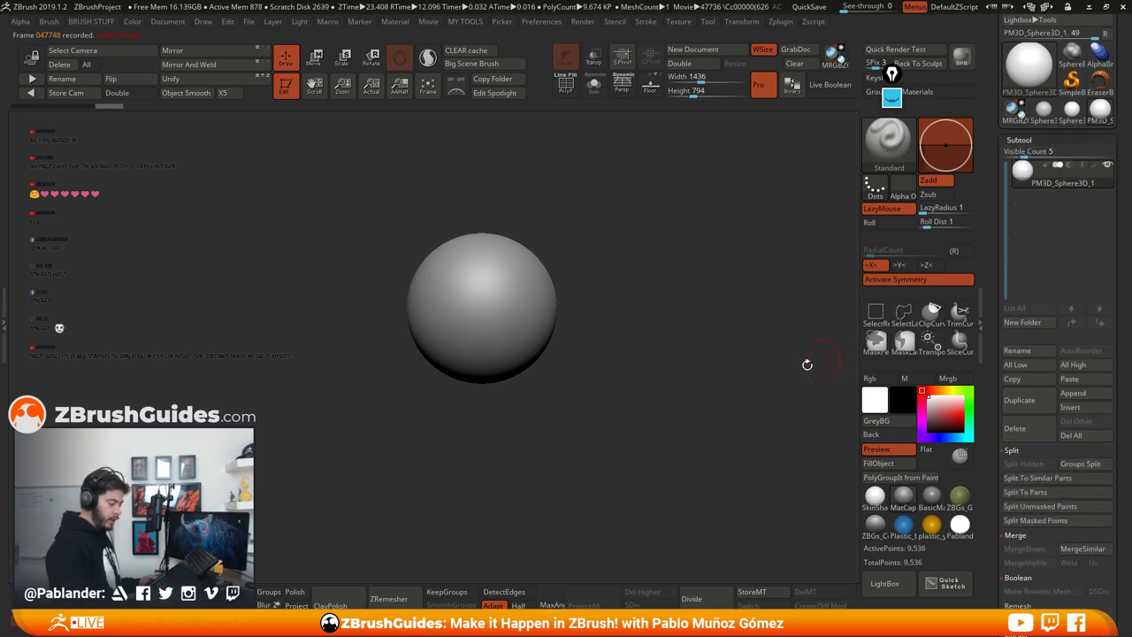
Step: Append a Cube3D as a new subtool and make it the active one
scroll(1004, 382, down, 3)
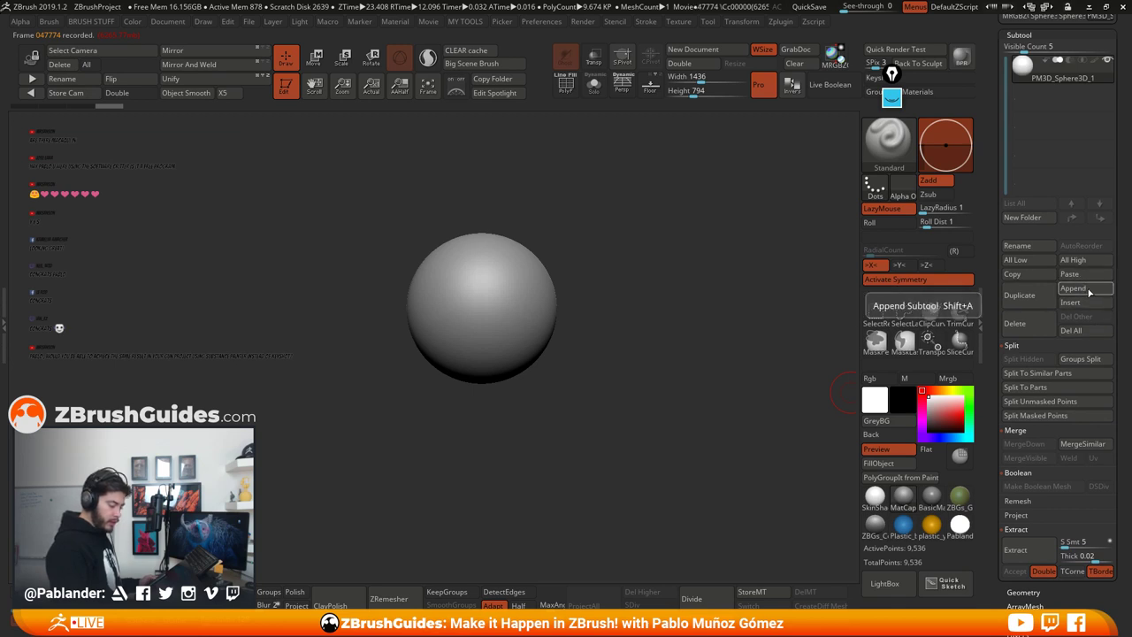
click(1084, 292)
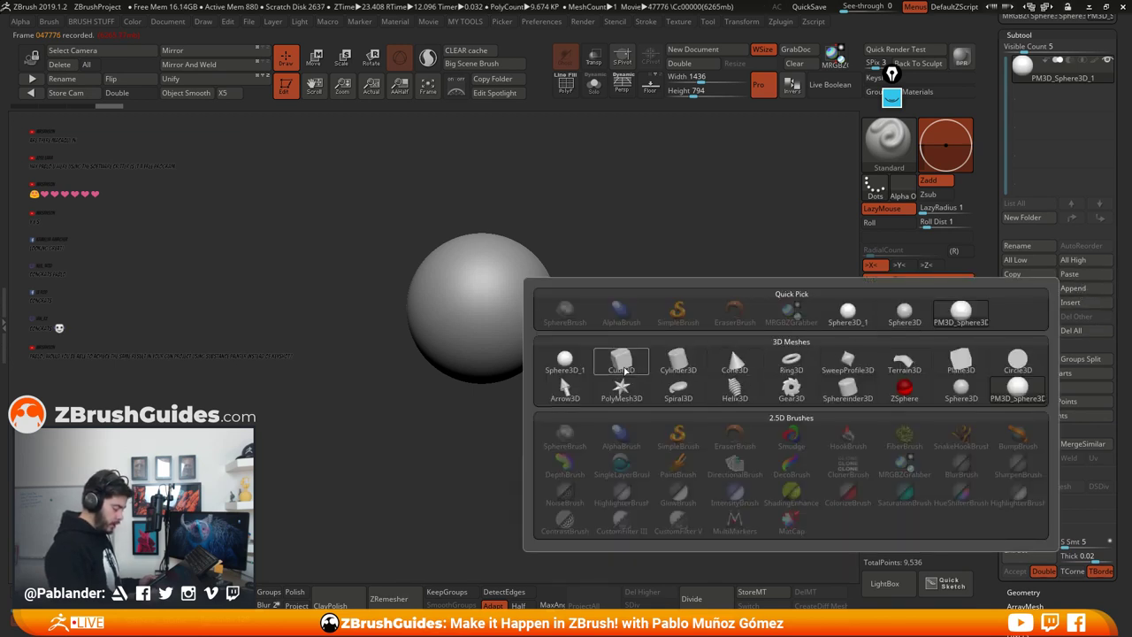
click(622, 364)
click(1049, 107)
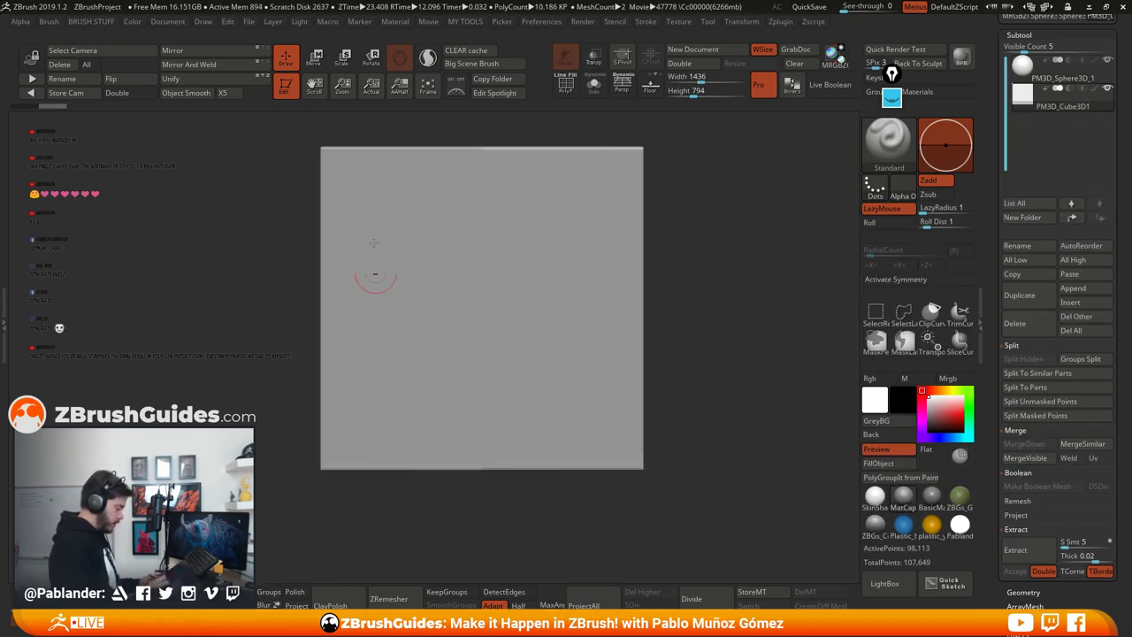
Step: Scale the cube down uniformly to fit the sphere, activate X symmetry and flatten the cube vertically into a wide block
key(w)
drag(481, 307, 473, 309)
drag(451, 361, 422, 402)
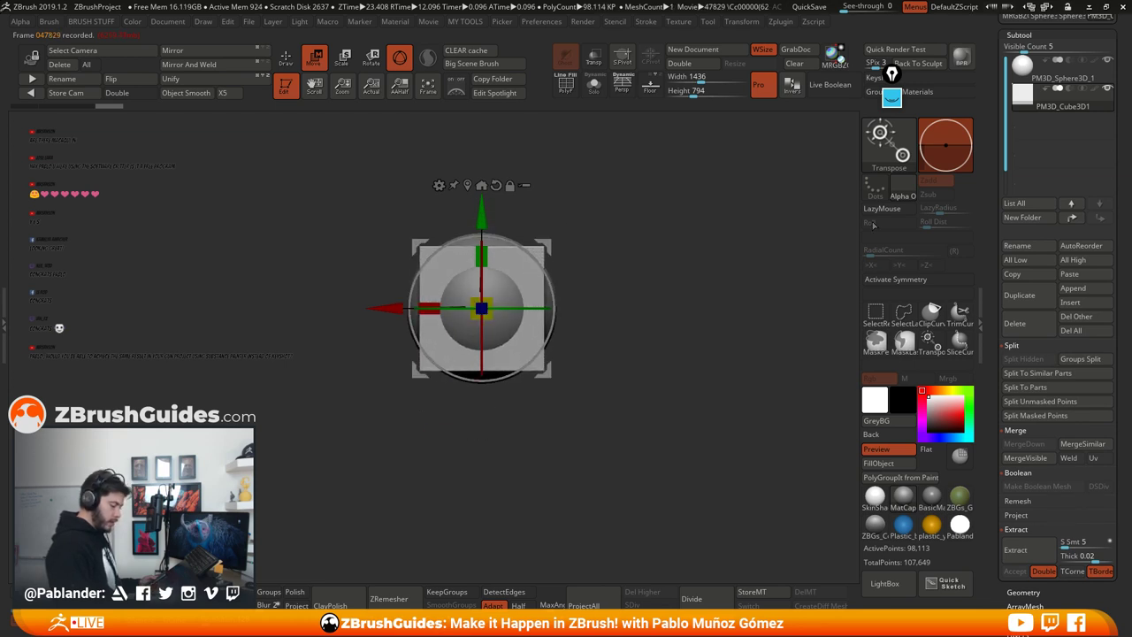
click(910, 278)
drag(481, 257, 482, 313)
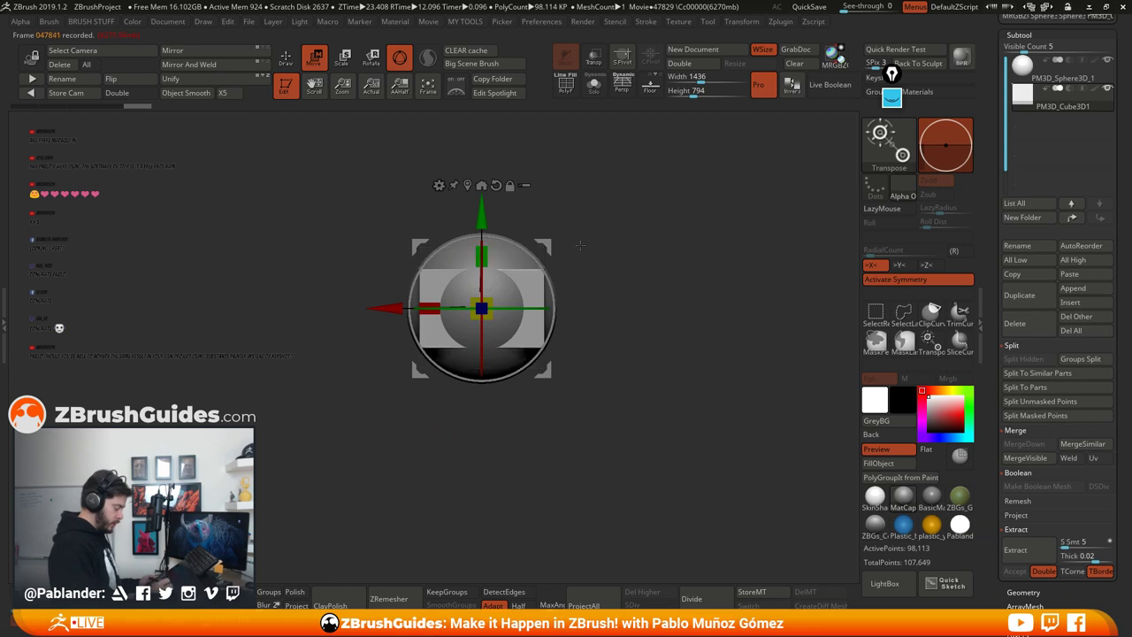
Step: Adjust the block's depth and height from the side so its front face reaches nearly to the sphere's front surface
drag(605, 285, 657, 317)
drag(566, 309, 596, 303)
drag(669, 306, 658, 331)
drag(633, 320, 646, 317)
drag(542, 256, 542, 265)
drag(673, 270, 717, 265)
drag(637, 310, 604, 311)
shift+drag(709, 298, 667, 301)
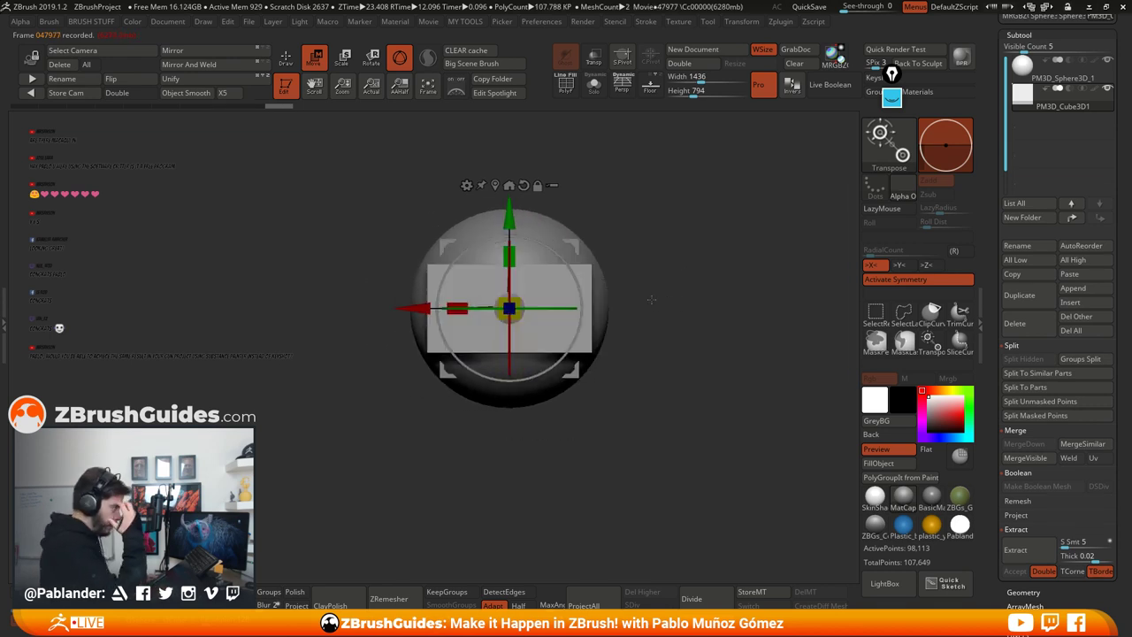
Step: Select the sphere subtool and scale it up uniformly by about 1.249 around the brow block
alt+drag(656, 311, 642, 325)
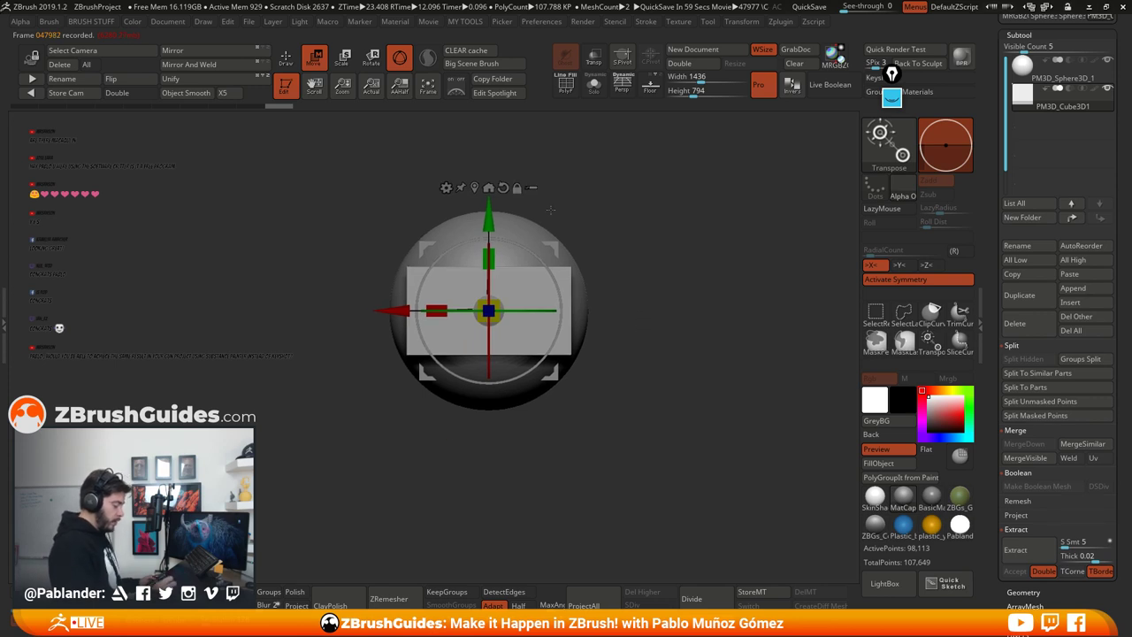
alt+drag(632, 236, 628, 243)
click(285, 58)
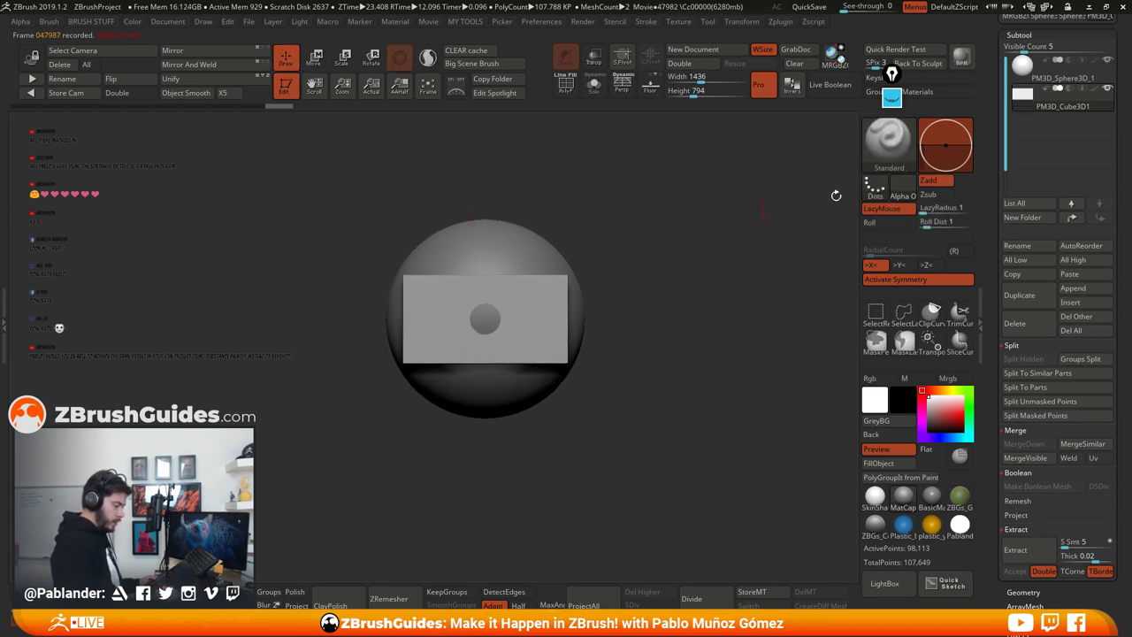
click(315, 60)
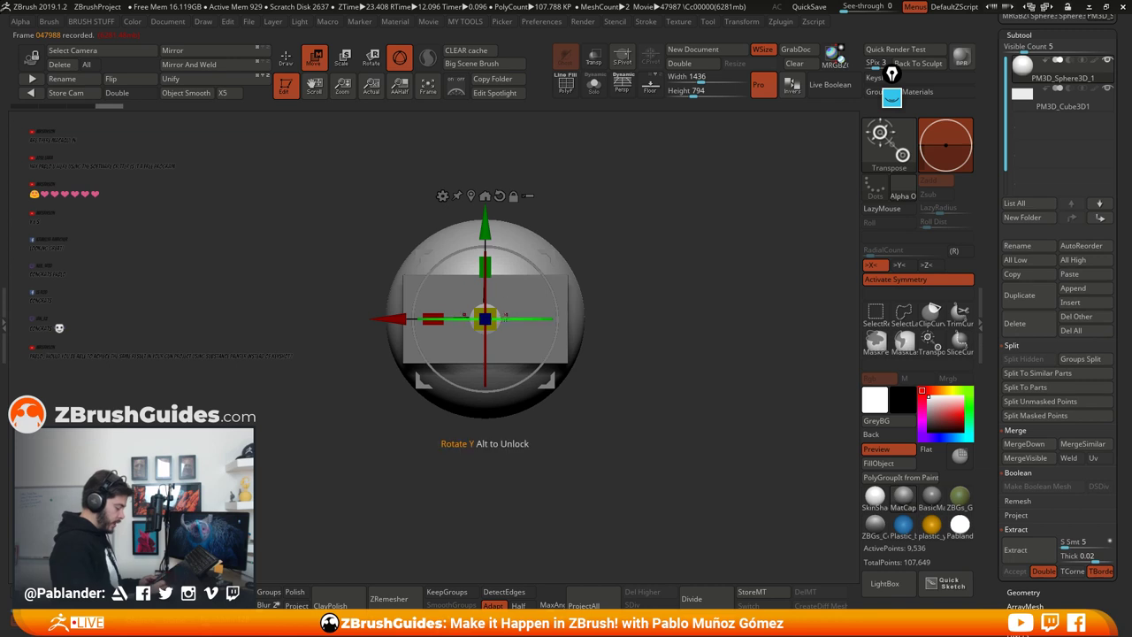
drag(485, 319, 524, 304)
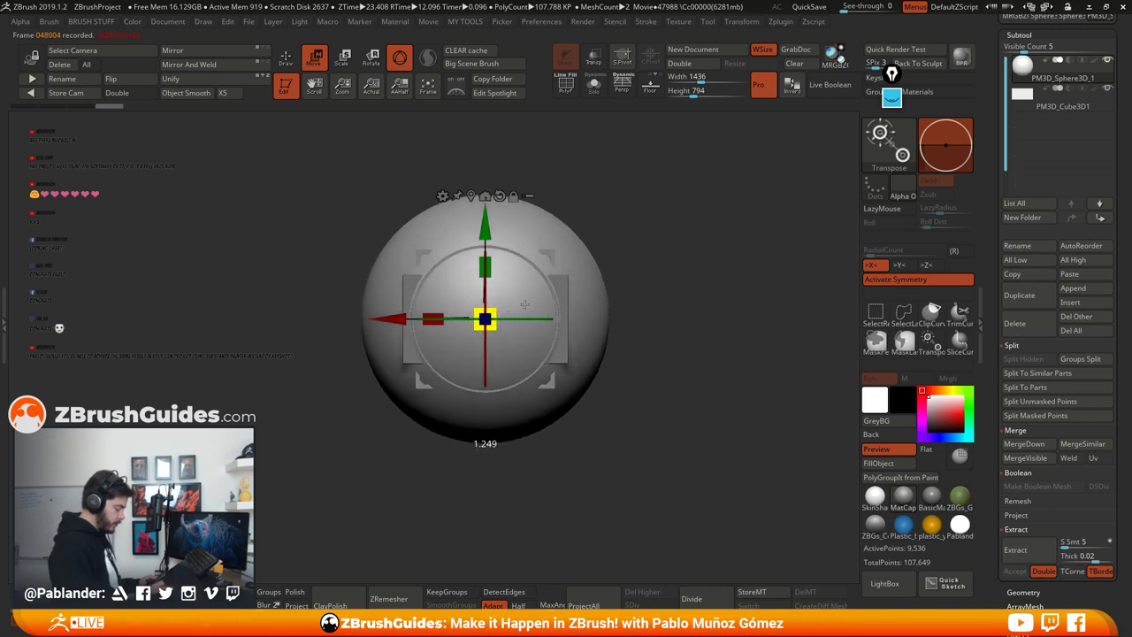
key(q)
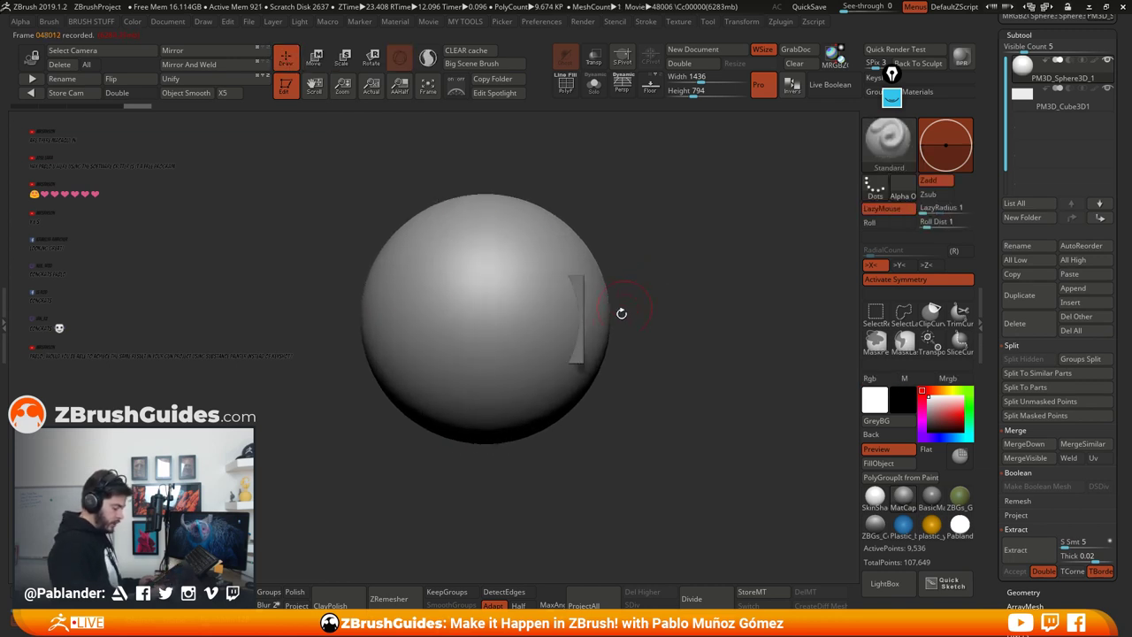
Step: Apply the Flatten deformer to the head sphere and pull its front plane inward to cut a flat face area behind the brow block's front
drag(670, 332, 636, 333)
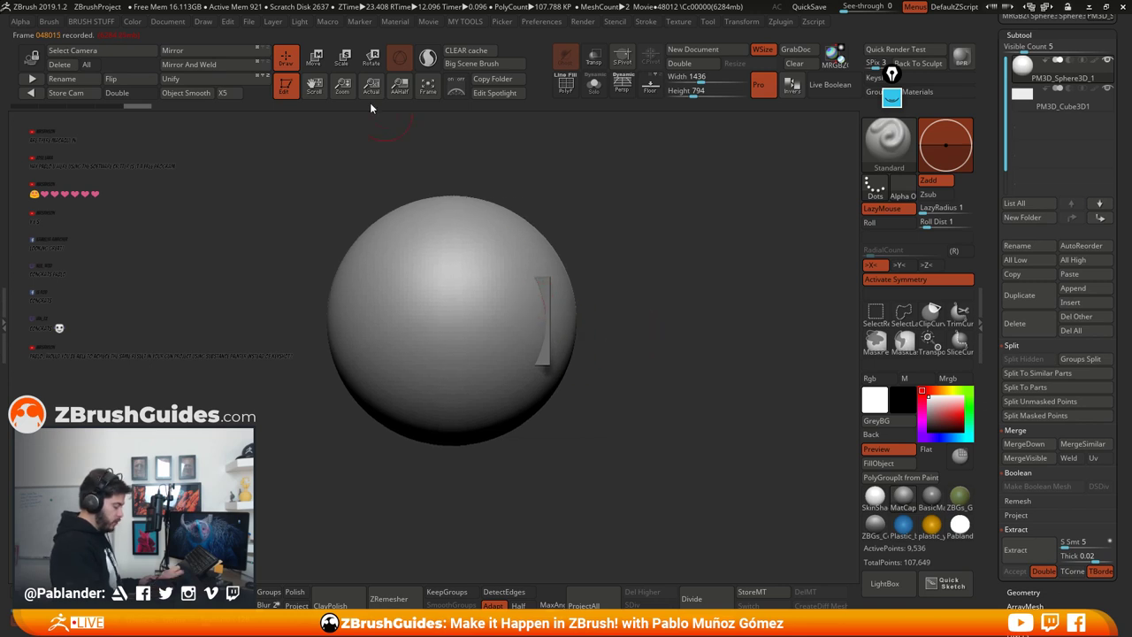
key(w)
click(408, 196)
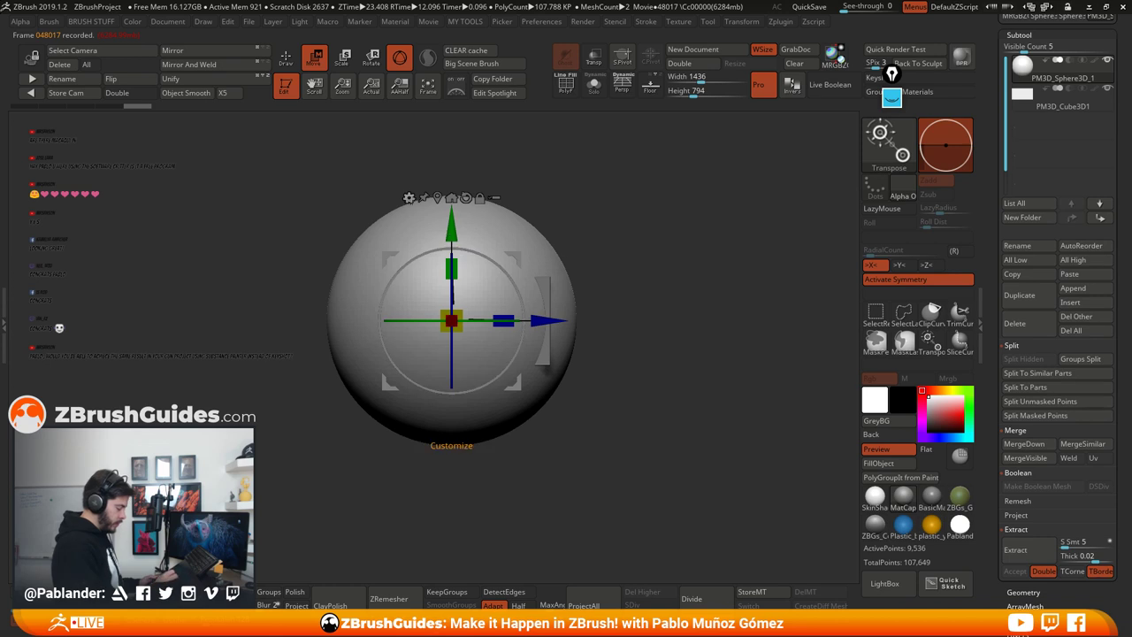
click(409, 196)
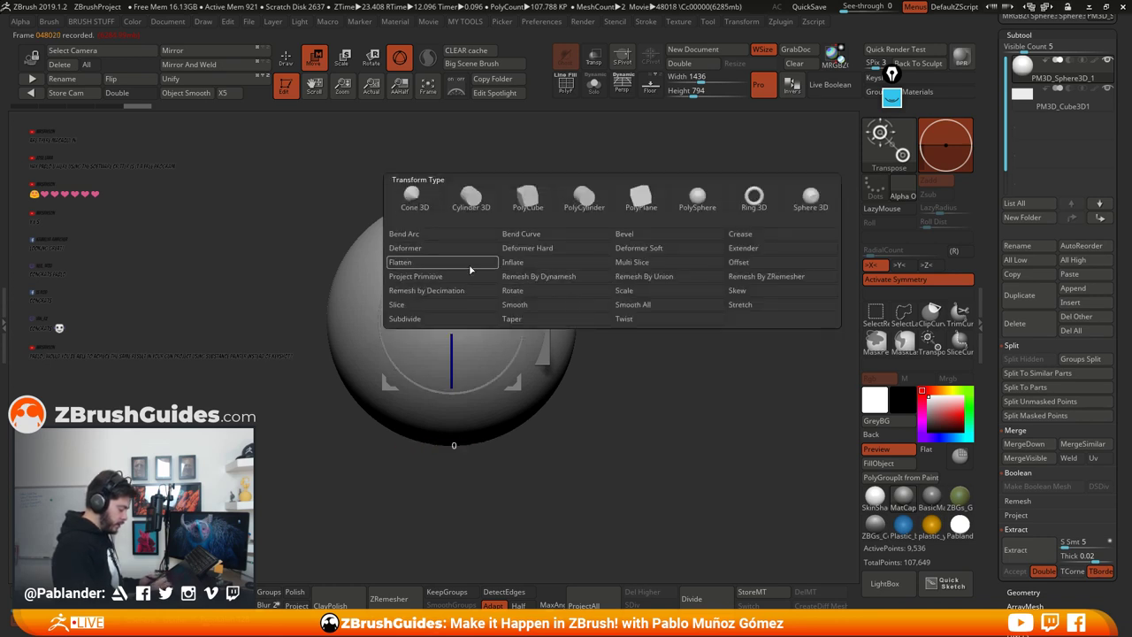
click(416, 264)
drag(585, 323, 514, 342)
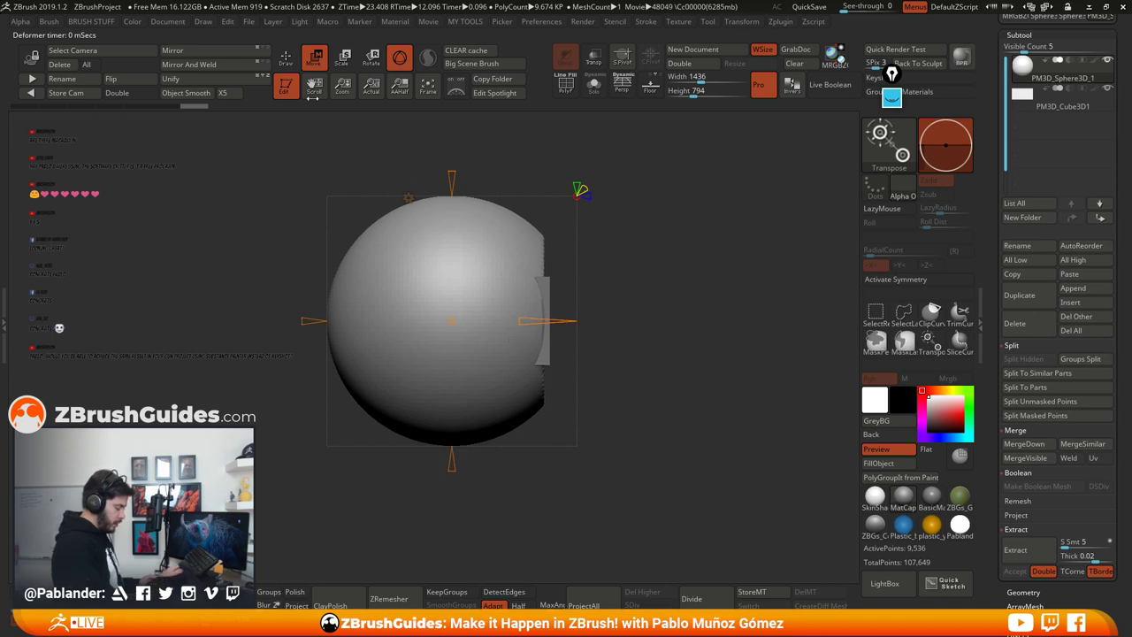
click(286, 57)
Step: Duplicate the brow block subtool and make the copy active
mouse_move(684, 310)
mouse_down()
mouse_move(617, 335)
mouse_move(628, 324)
mouse_up()
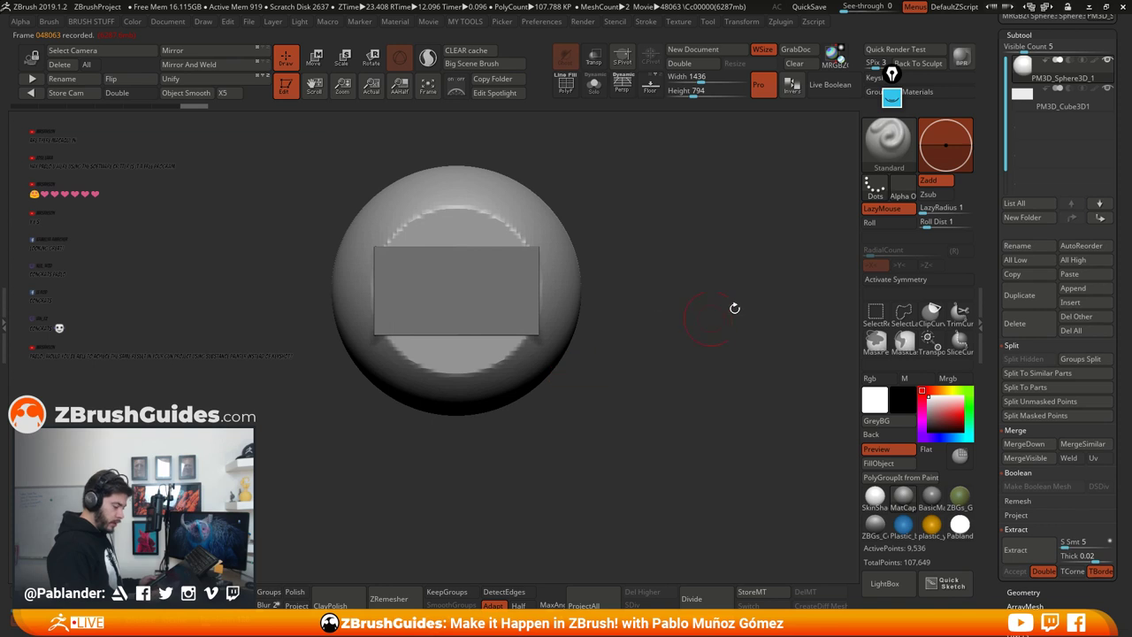
click(1057, 108)
drag(604, 341, 630, 343)
click(1019, 295)
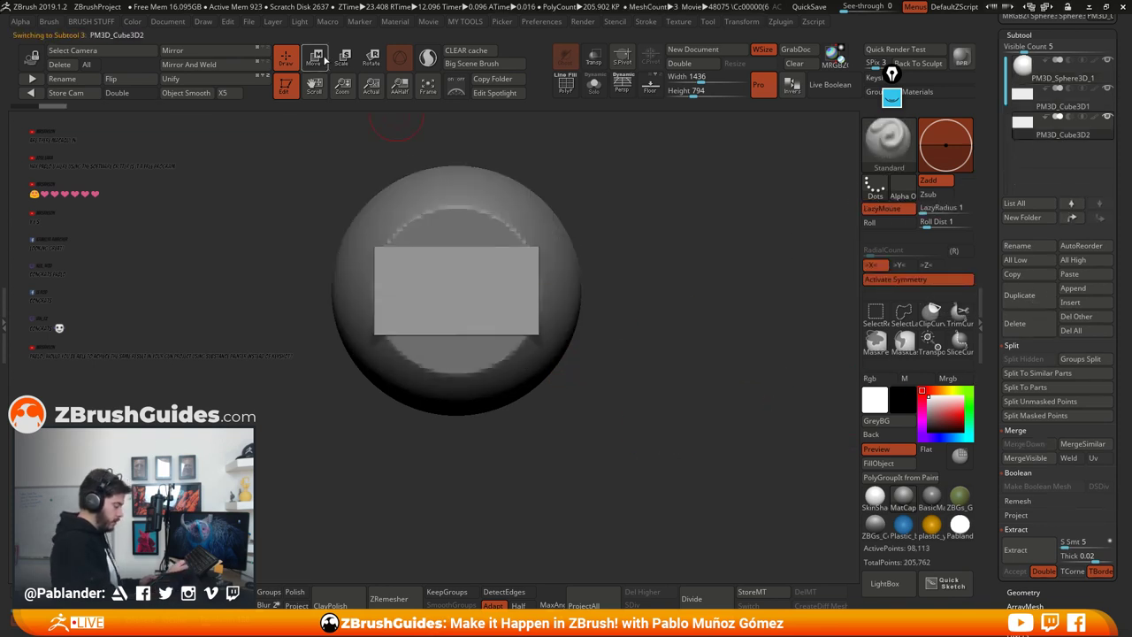
Step: Turn off symmetry for the copy, rotate it 90 degrees to stand upright, enlarge it slightly and lower it to overlap the brow block's lower part
key(w)
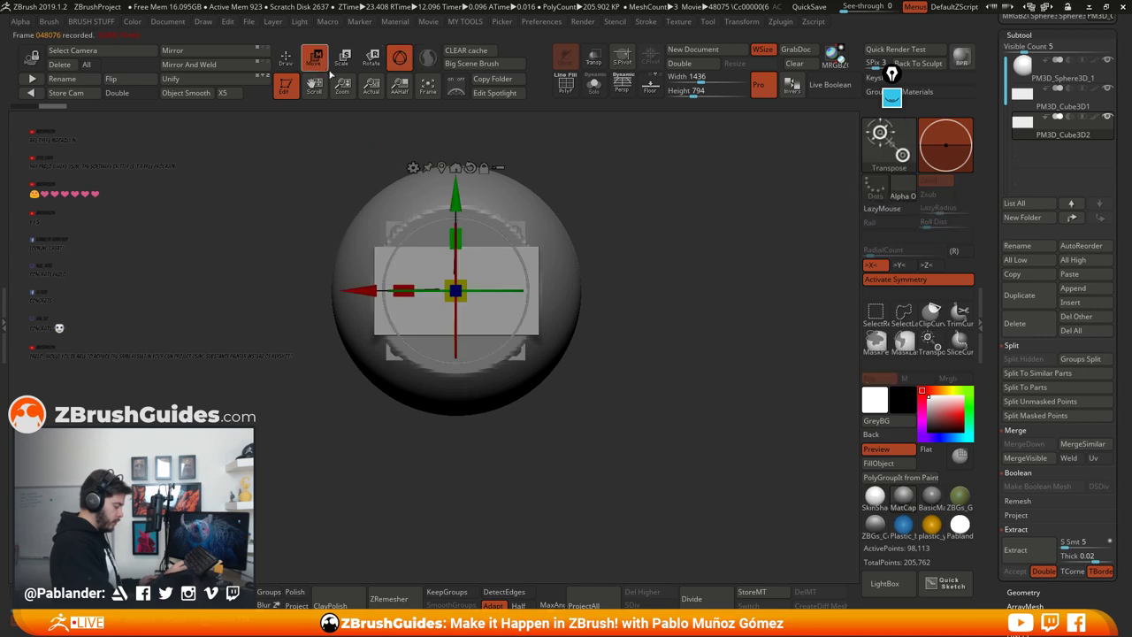
click(918, 279)
drag(479, 221, 519, 312)
drag(463, 287, 484, 253)
drag(456, 197, 456, 275)
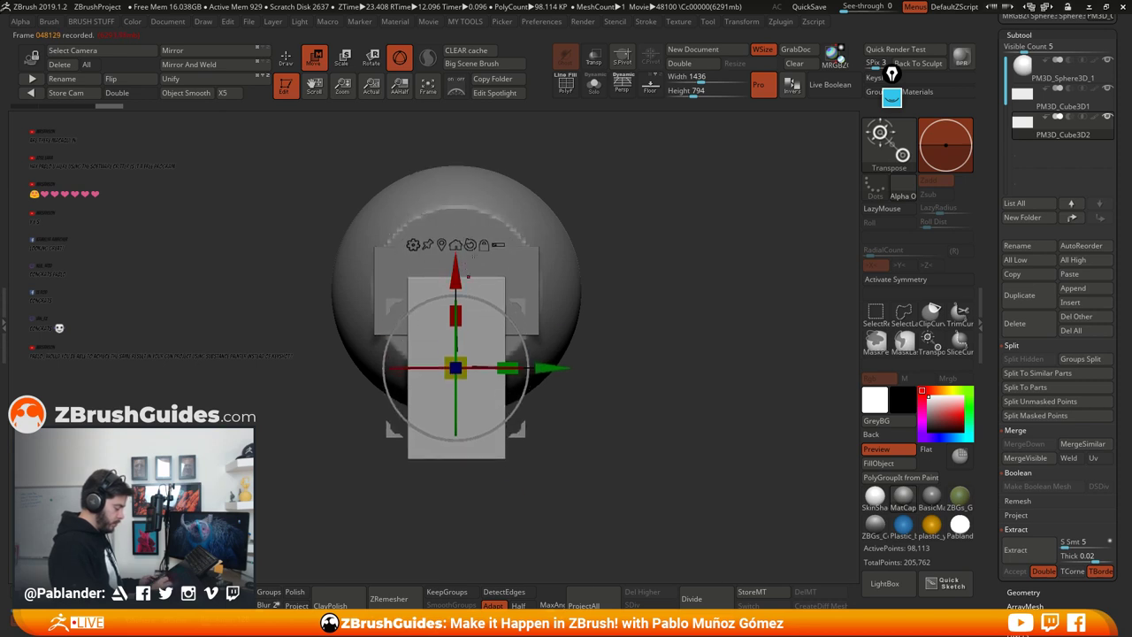
alt+drag(623, 292, 623, 263)
drag(457, 243, 457, 270)
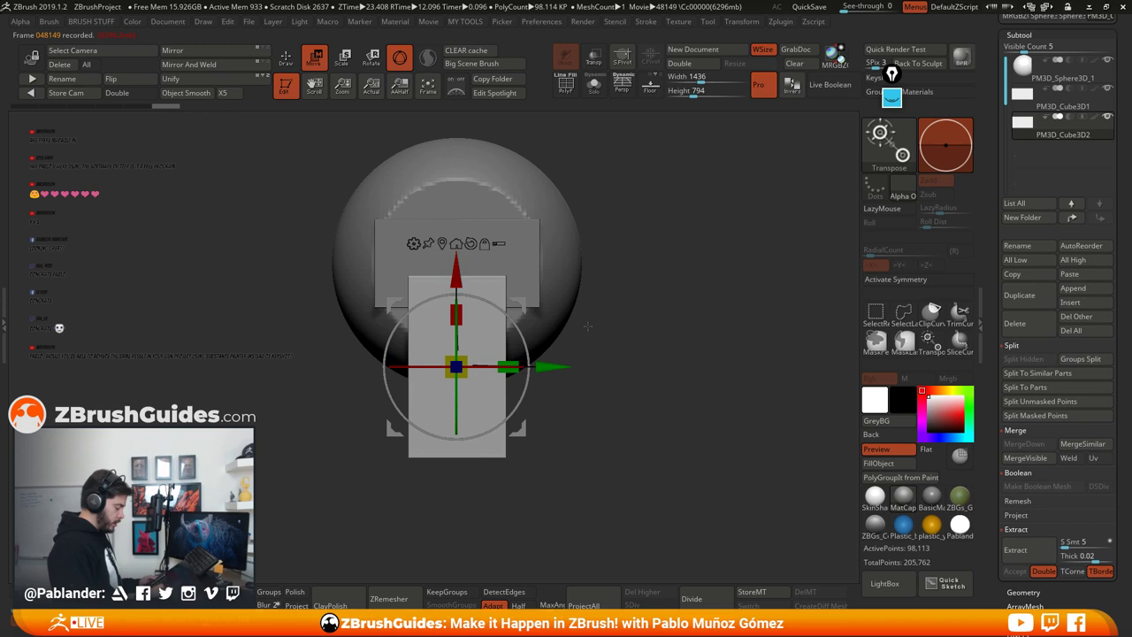
click(288, 64)
drag(628, 255, 694, 261)
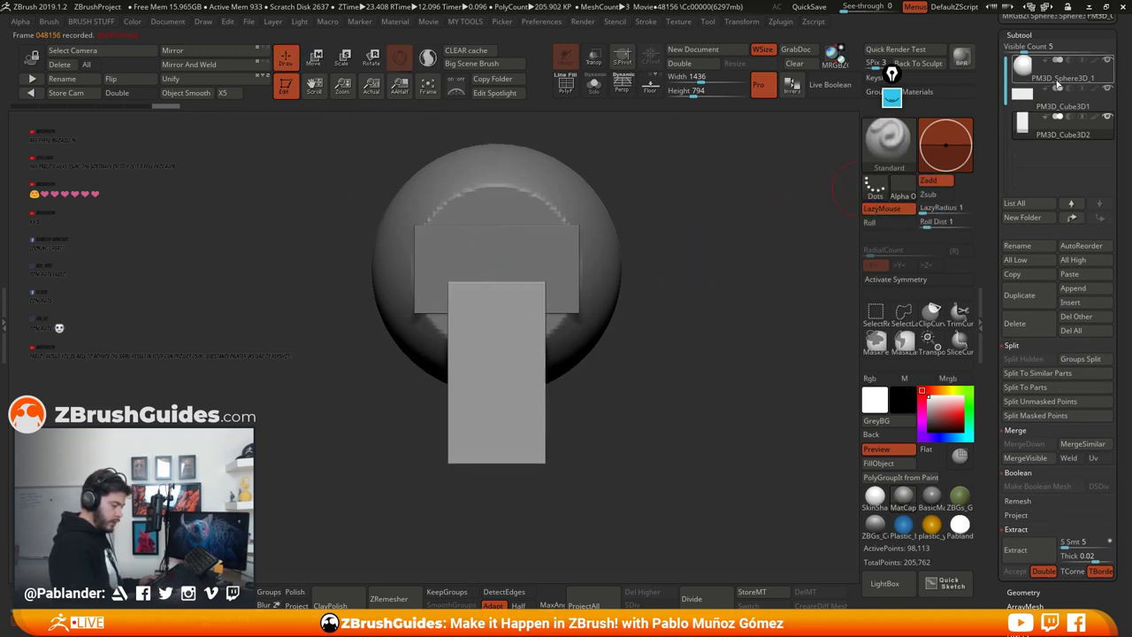
mouse_move(1060, 80)
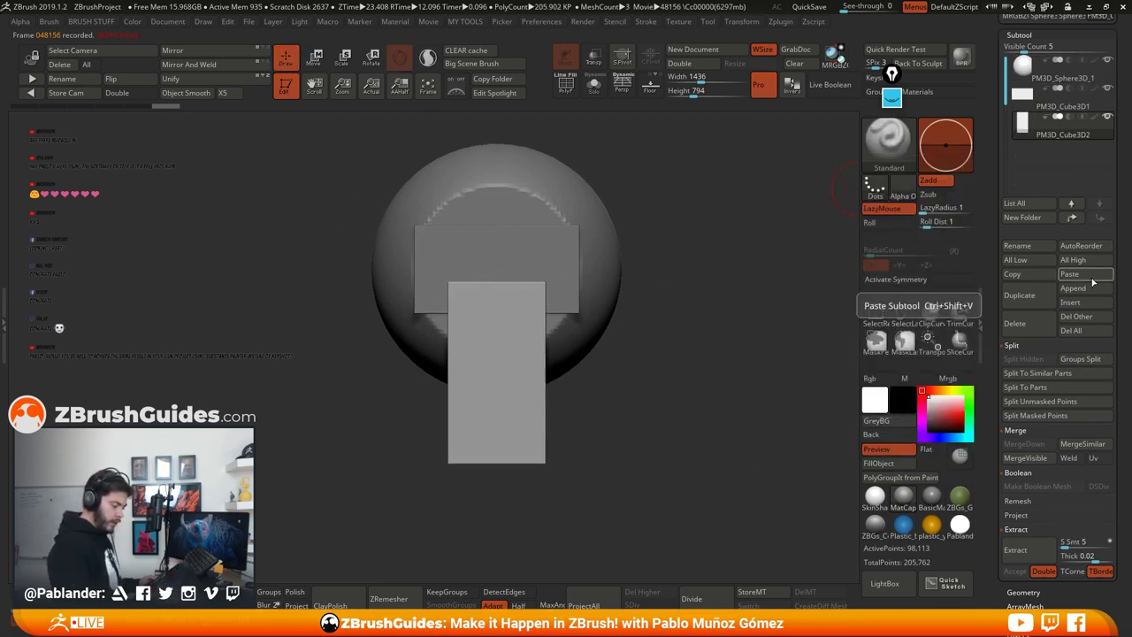
click(1070, 274)
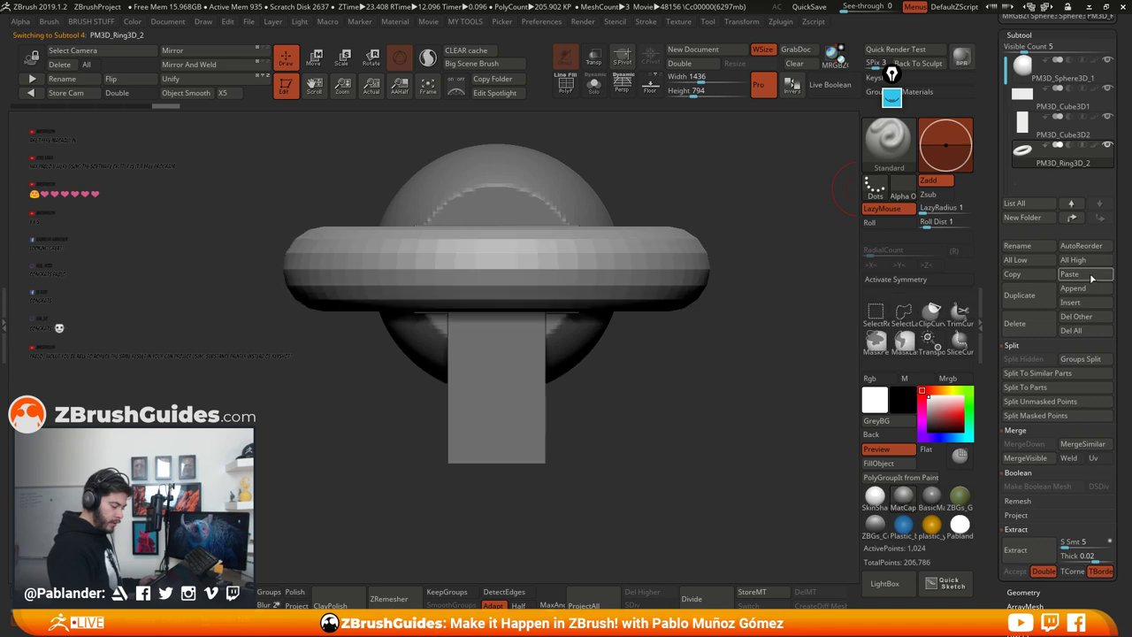
click(1014, 322)
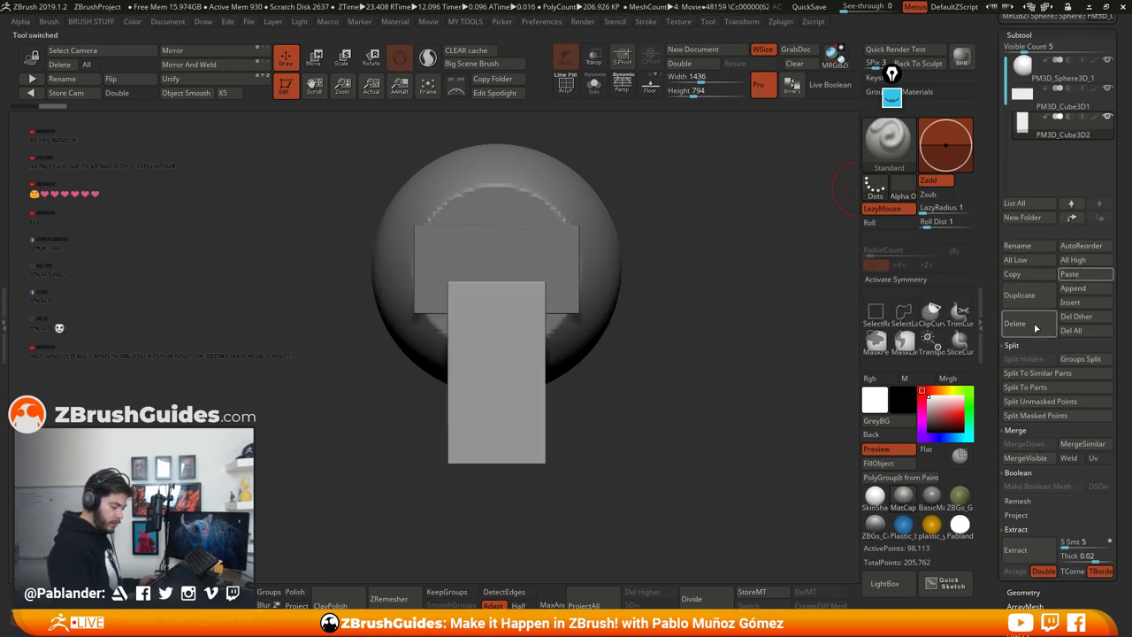
Step: Append a Sphere3D as a new subtool and scale it down uniformly to less than half its size
click(1073, 288)
click(564, 361)
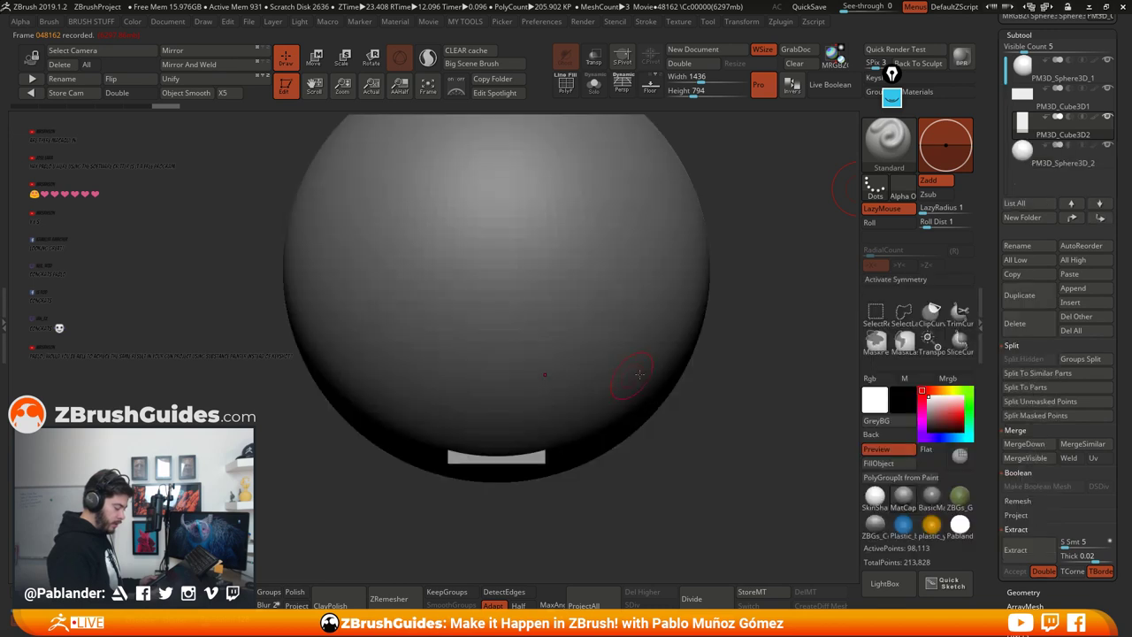
click(314, 59)
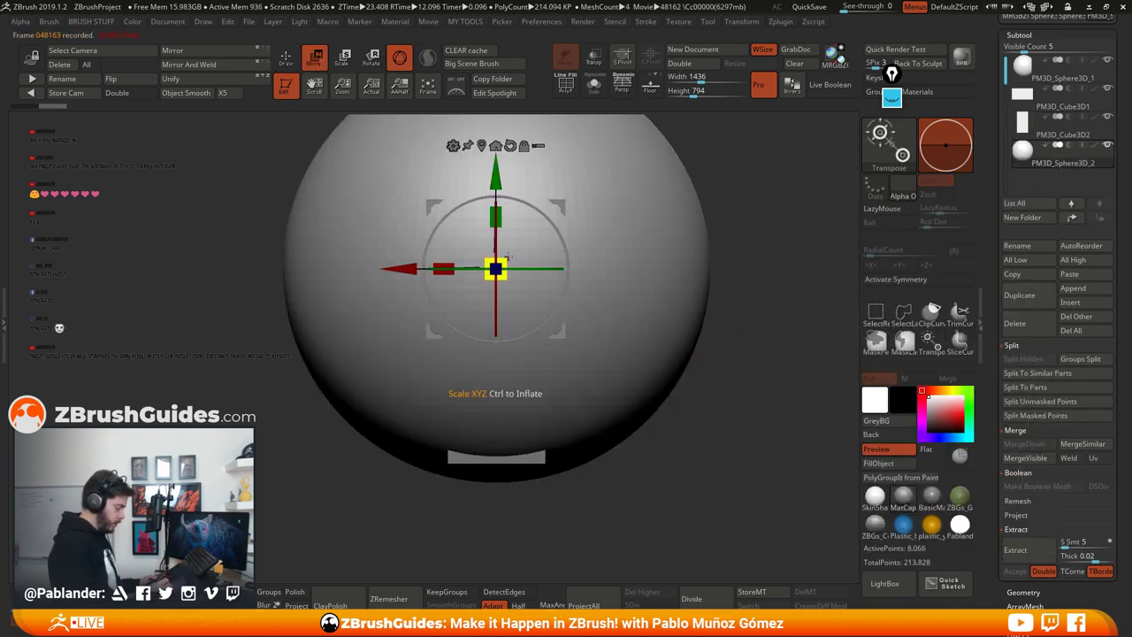
drag(496, 269, 451, 275)
Step: Move the small sphere down and forward to the lower end of the upright block and shrink it slightly to form the muzzle
drag(630, 235, 695, 230)
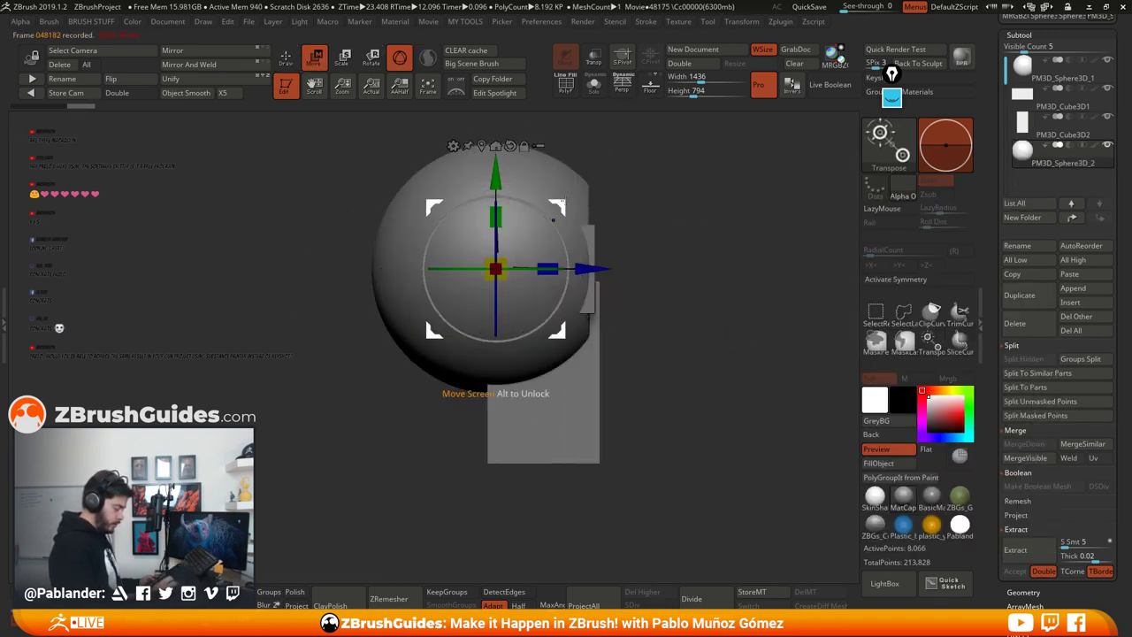
drag(495, 269, 576, 380)
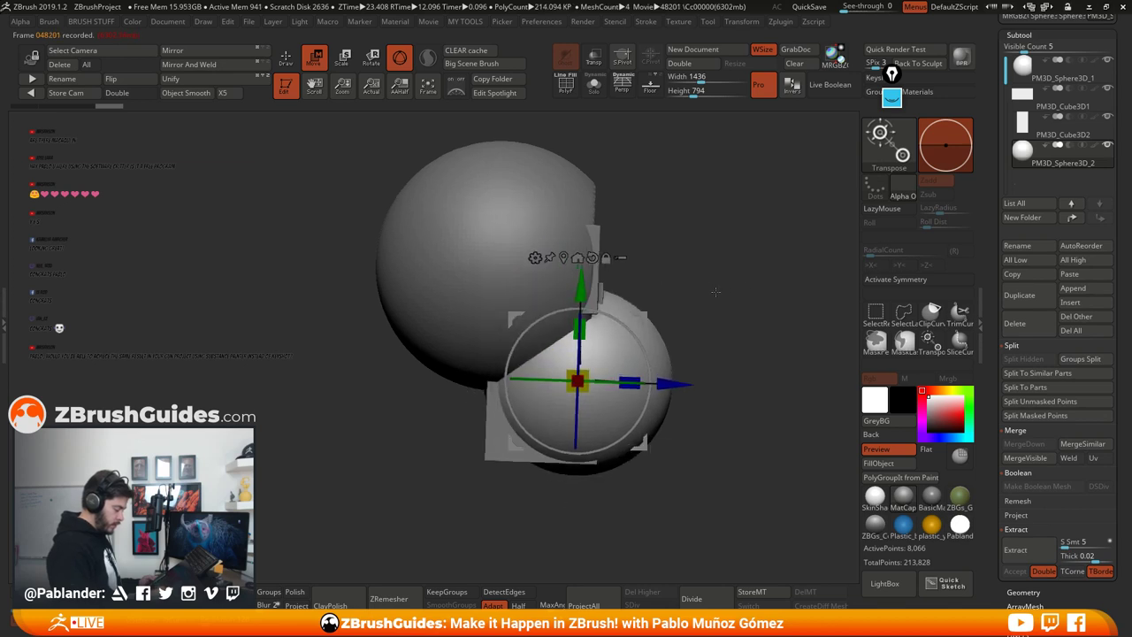
drag(716, 291, 665, 288)
mouse_move(577, 380)
mouse_down()
mouse_move(558, 380)
mouse_move(576, 382)
mouse_up()
drag(577, 286, 578, 344)
alt+drag(704, 357, 687, 328)
drag(572, 403, 568, 406)
drag(564, 322, 564, 311)
drag(570, 393, 567, 395)
drag(564, 311, 564, 312)
drag(570, 392, 572, 390)
mouse_move(699, 321)
alt+mouse_down()
mouse_move(661, 333)
mouse_move(714, 331)
mouse_move(665, 333)
mouse_move(665, 369)
mouse_move(687, 321)
mouse_move(737, 302)
alt+mouse_up()
click(289, 61)
mouse_move(739, 234)
shift+mouse_down()
mouse_move(751, 228)
mouse_move(742, 238)
shift+mouse_up()
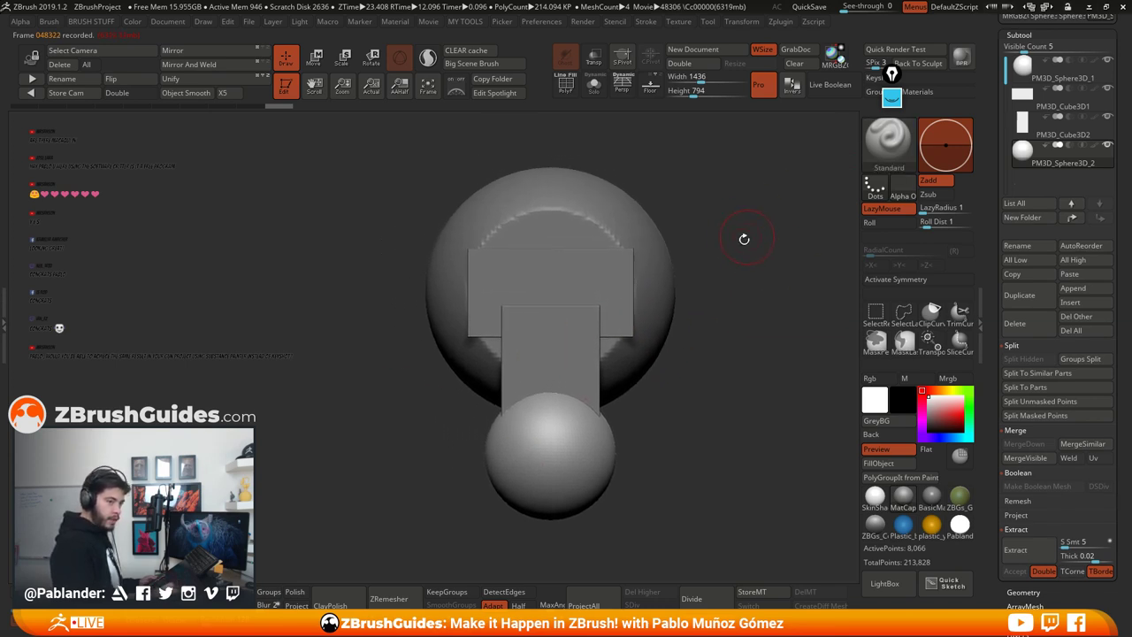
Step: Show the screen annotations, clear all old ones, and outline the head sphere and the muzzle sphere in yellow
click(891, 95)
click(891, 168)
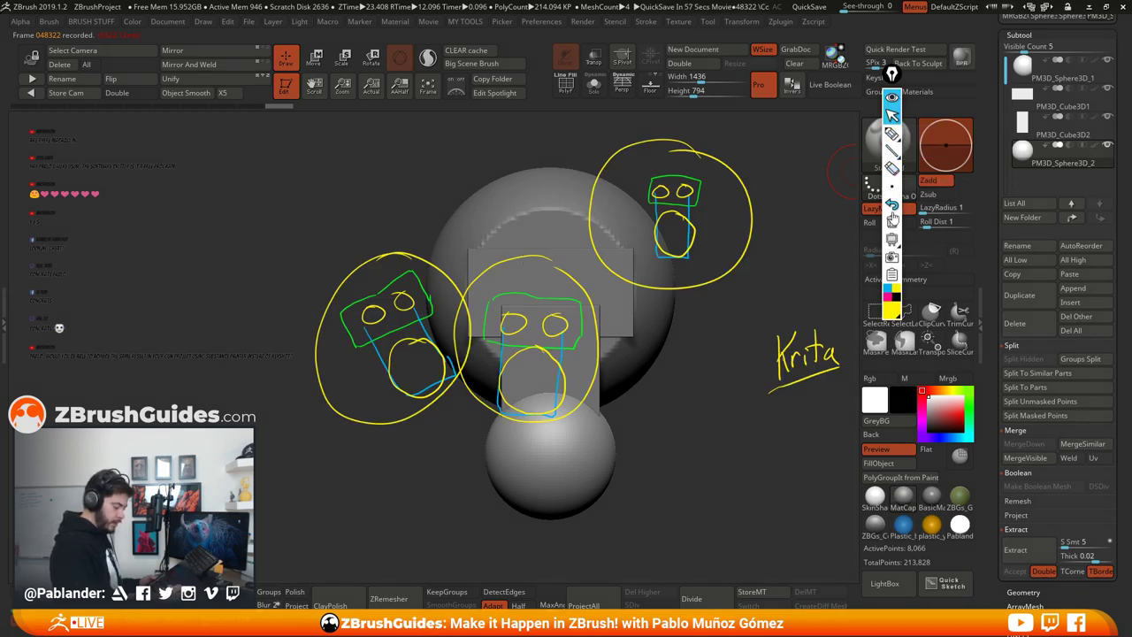
click(892, 222)
click(891, 303)
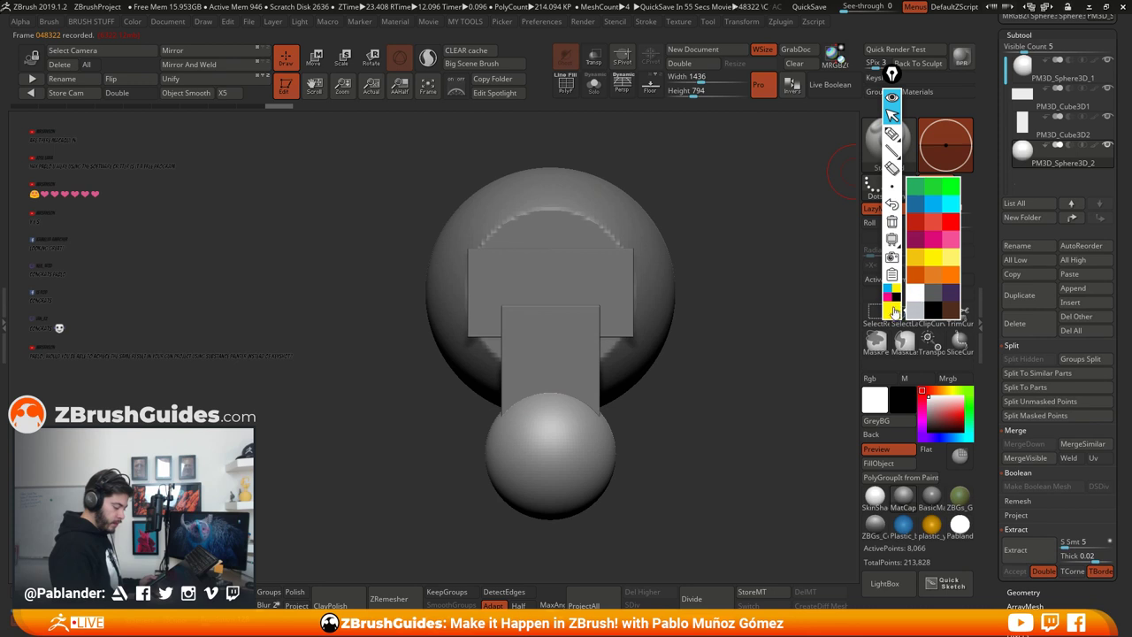
click(891, 133)
drag(566, 169, 497, 192)
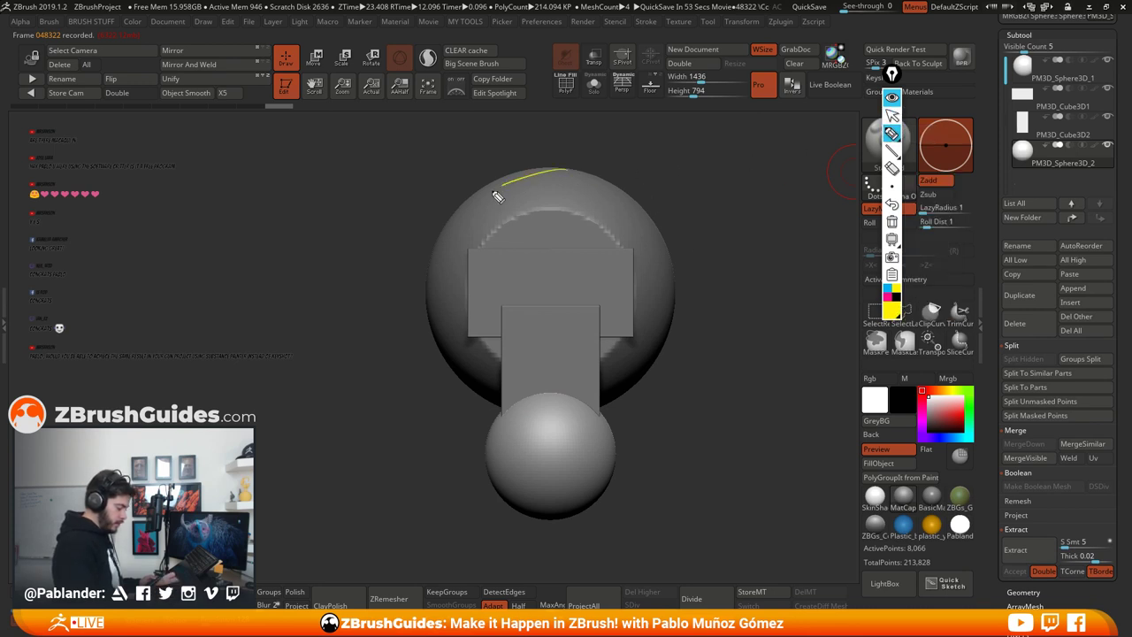
mouse_move(610, 400)
mouse_down()
mouse_move(678, 260)
mouse_move(549, 165)
mouse_up()
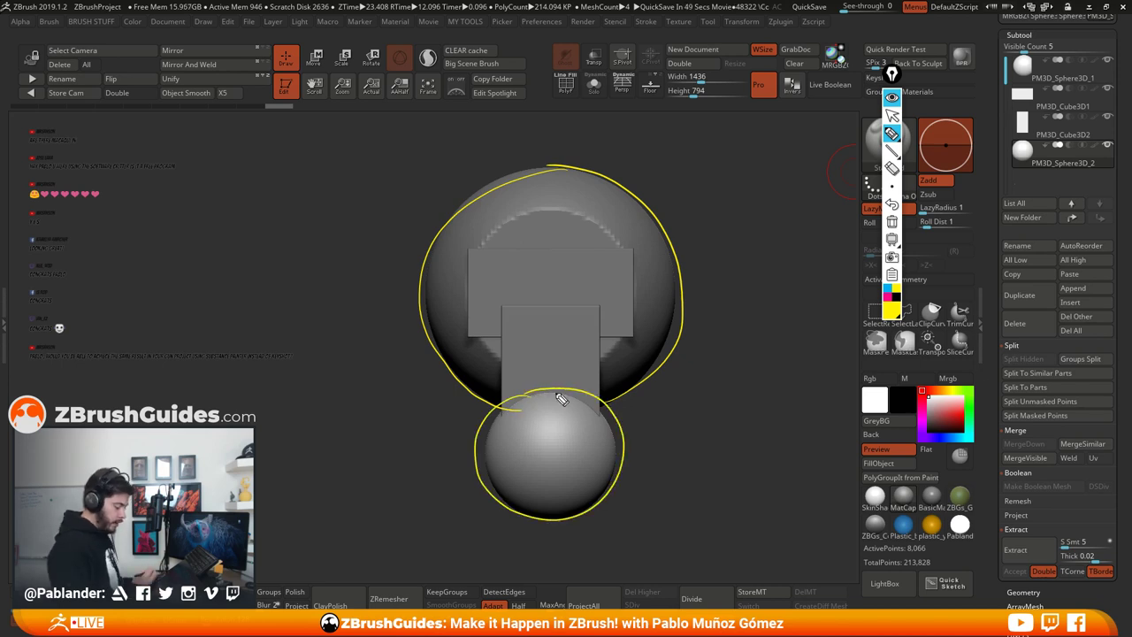
Step: Outline the wide brow block in green and the upright block below it in blue
click(891, 300)
click(952, 187)
drag(468, 250, 469, 317)
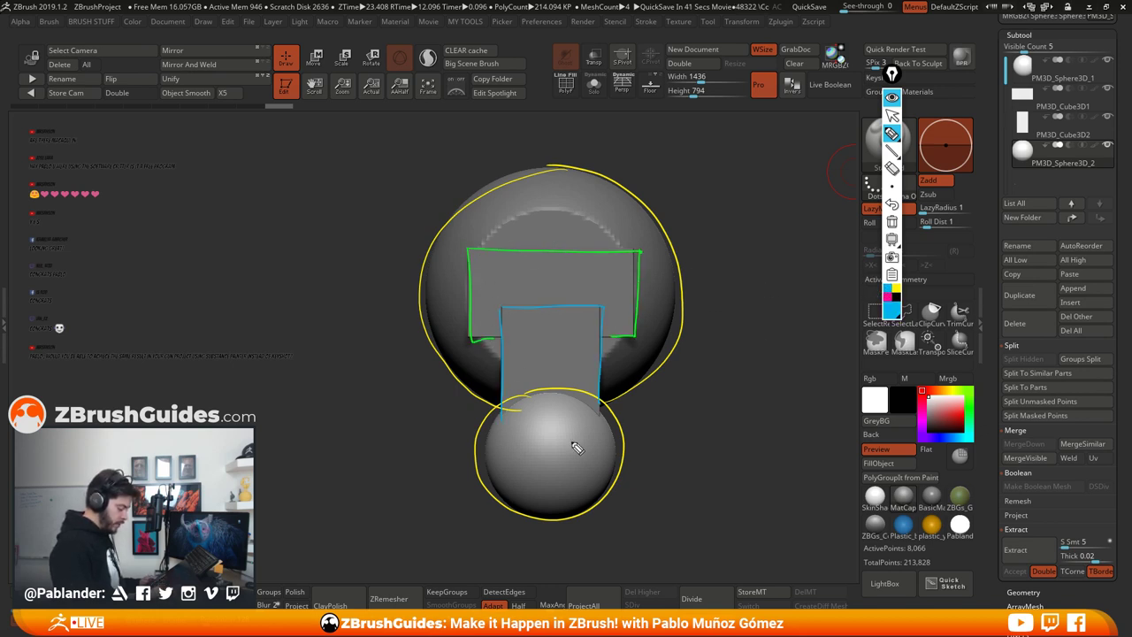
Step: Mark the nostrils in blue high on the upright block, sketch the eyes and mouth in green, and hide the annotations
drag(544, 348, 544, 357)
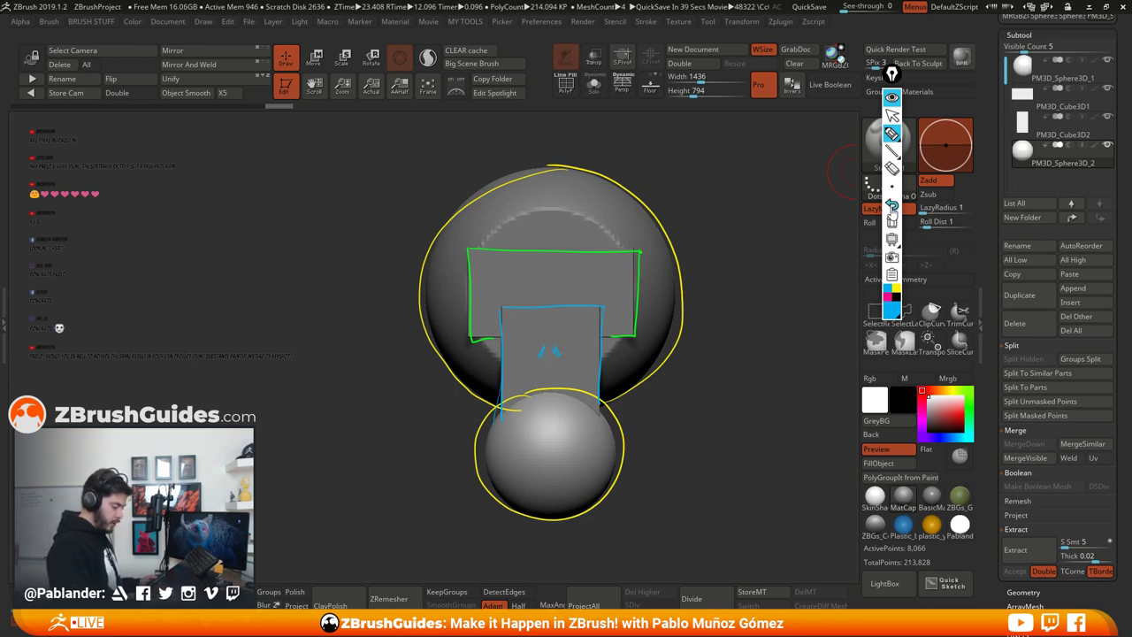
click(892, 208)
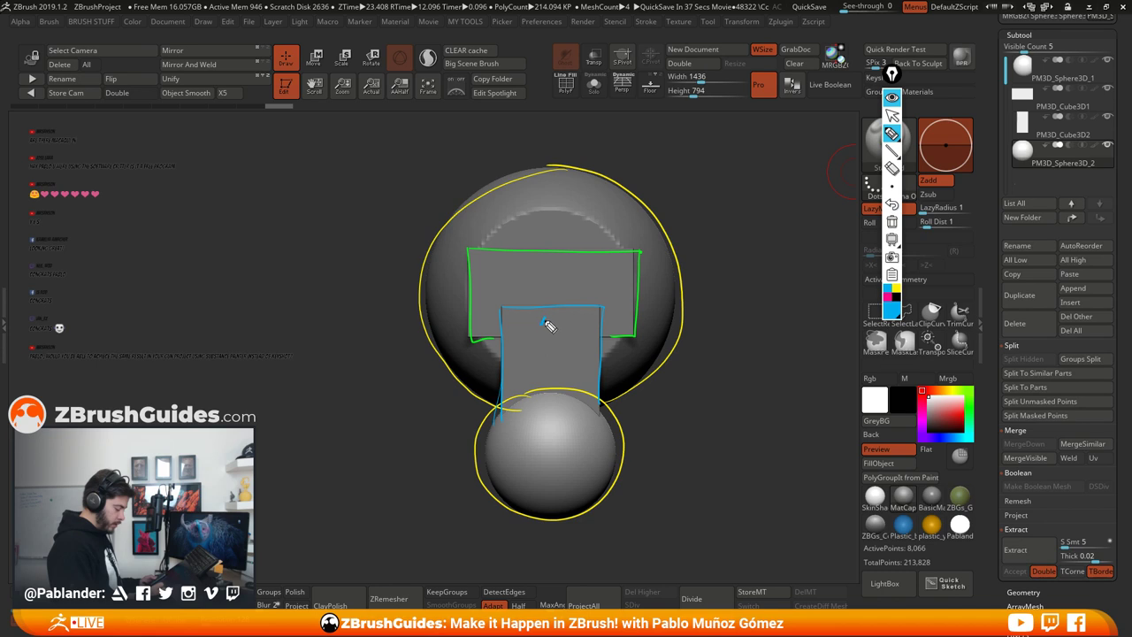
click(894, 299)
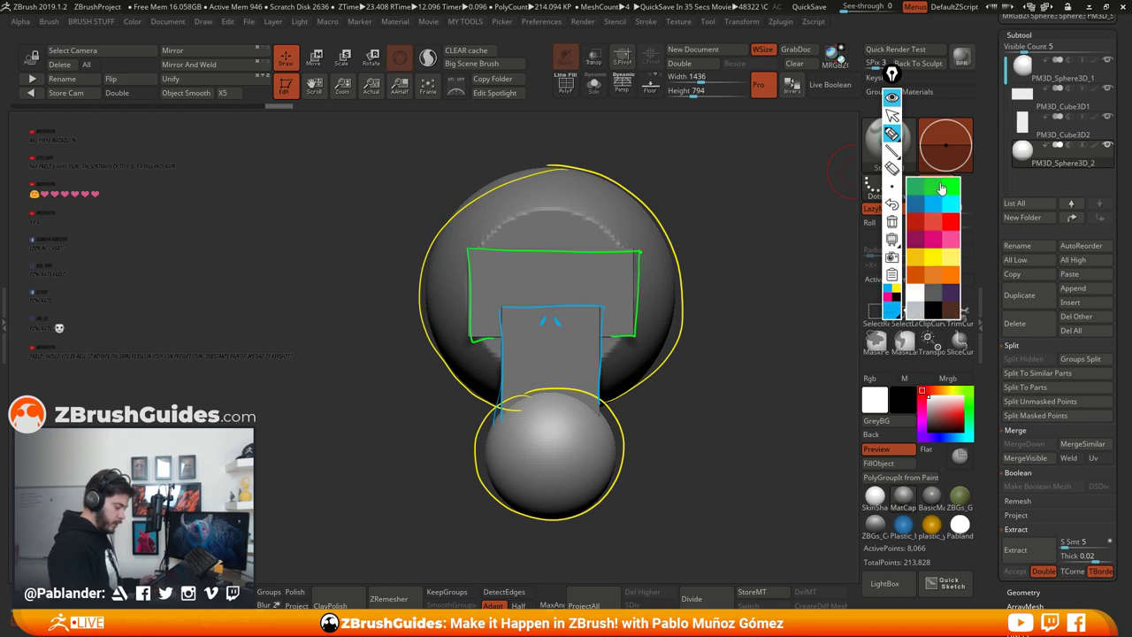
click(942, 189)
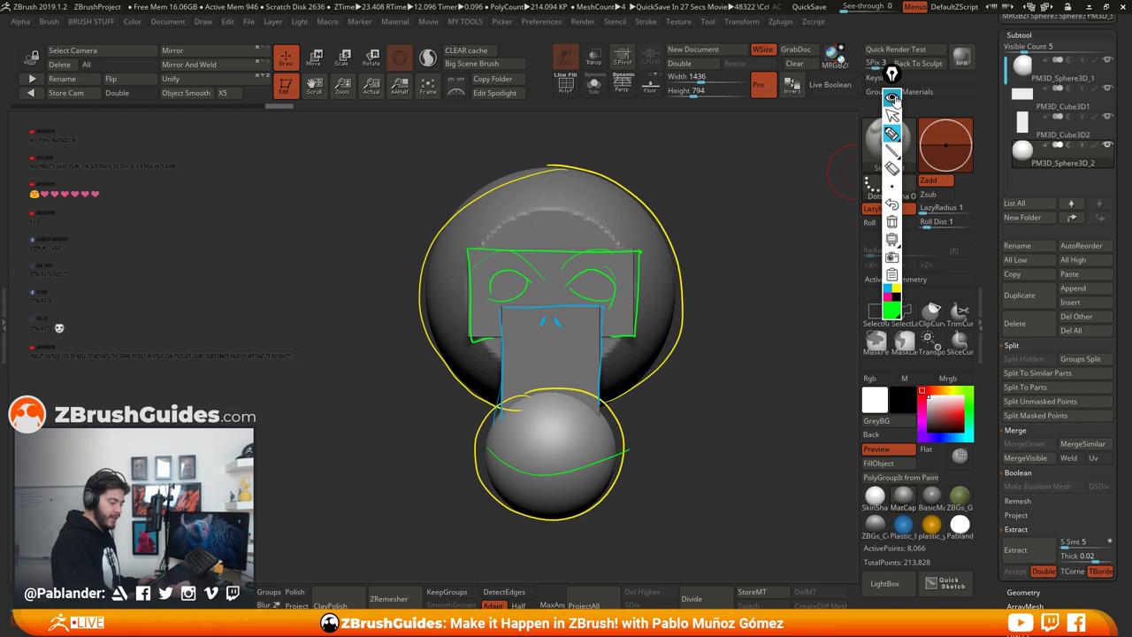
click(892, 98)
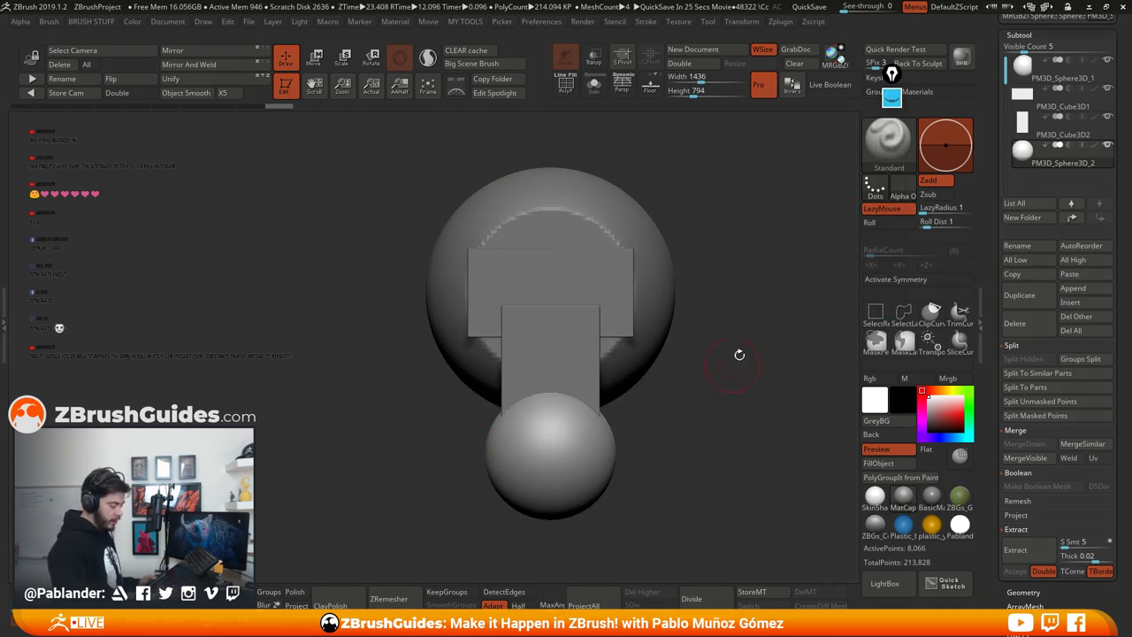
Step: Select the upright block and, from the side, tilt and reposition it so it slopes forward and down over the muzzle sphere
drag(676, 328, 721, 360)
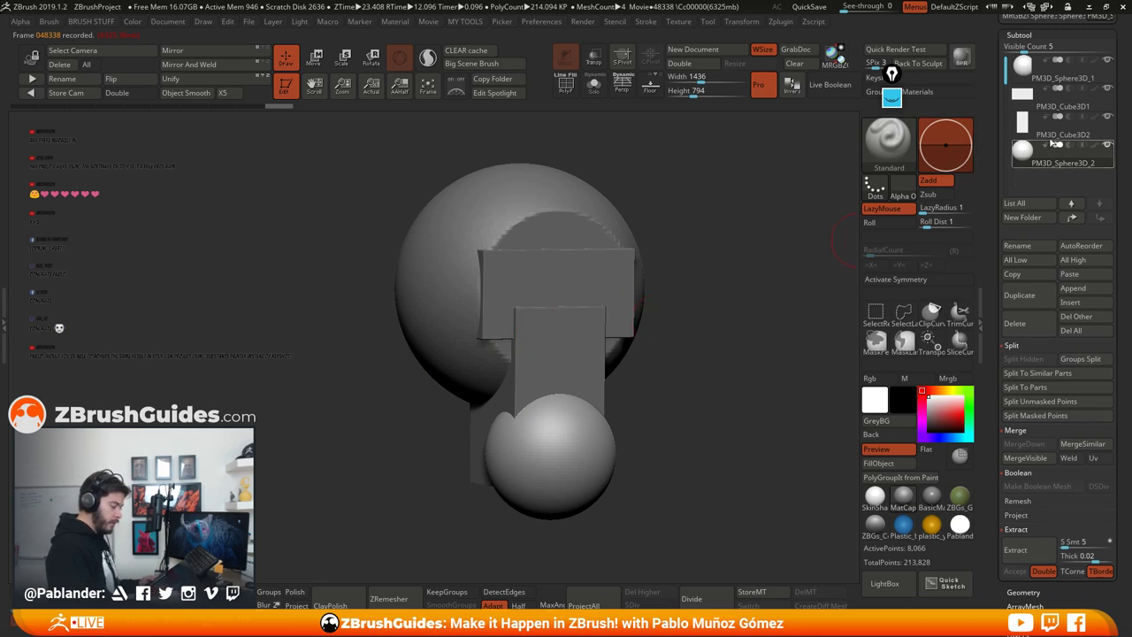
drag(672, 318, 531, 301)
key(w)
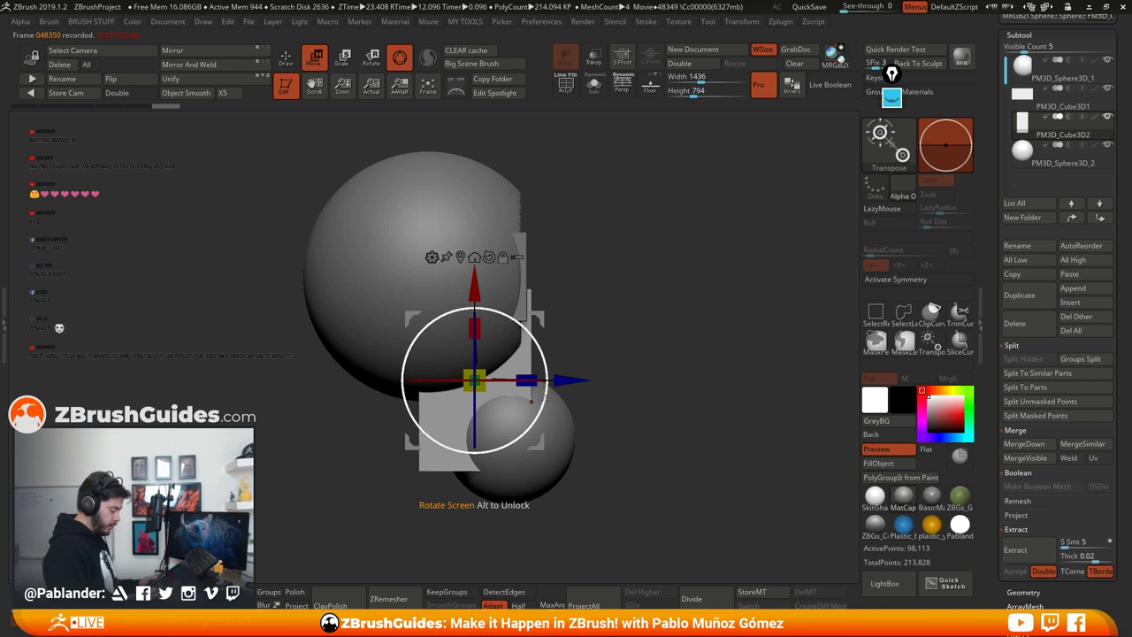
drag(530, 406, 566, 337)
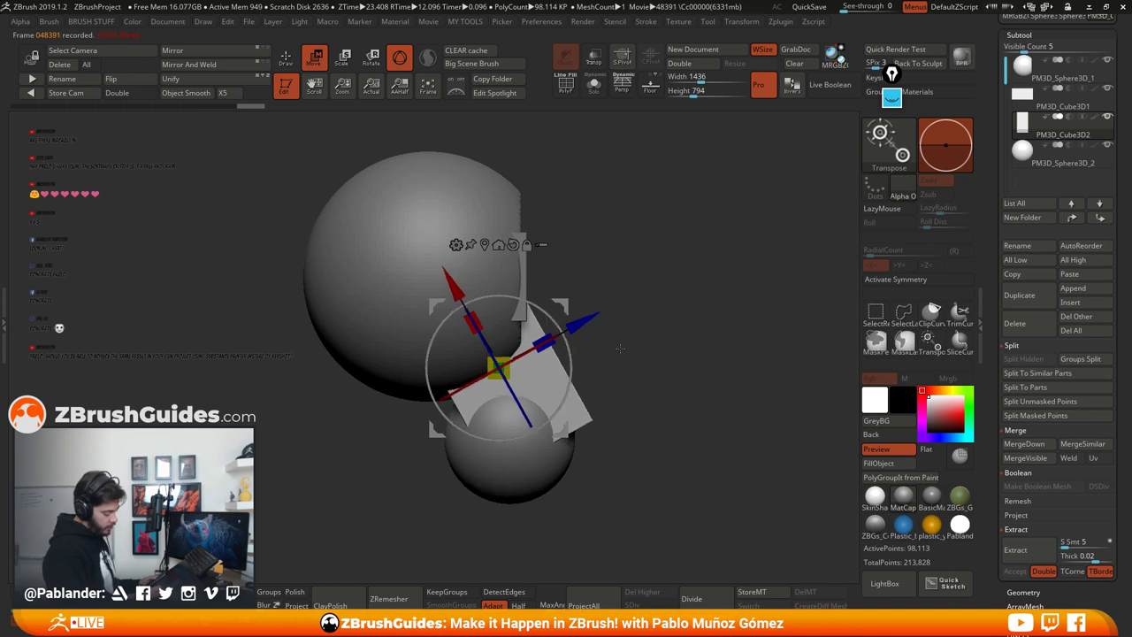
Step: Apply the Taper deformer to the tilted snout block and narrow its upper end toward the brow
drag(698, 344, 652, 330)
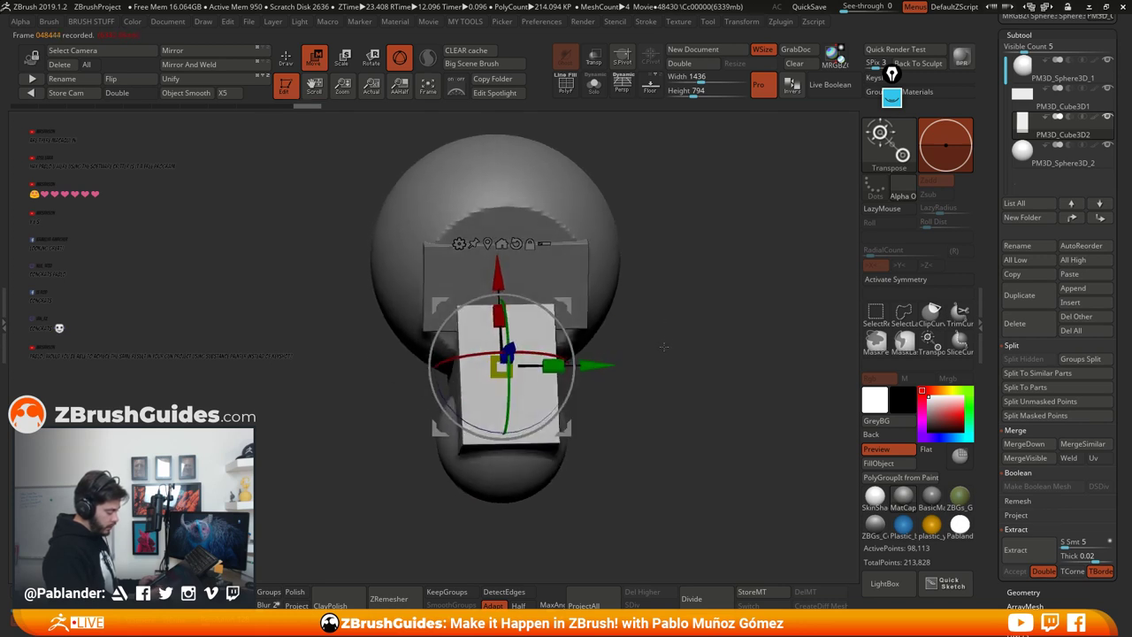
click(459, 244)
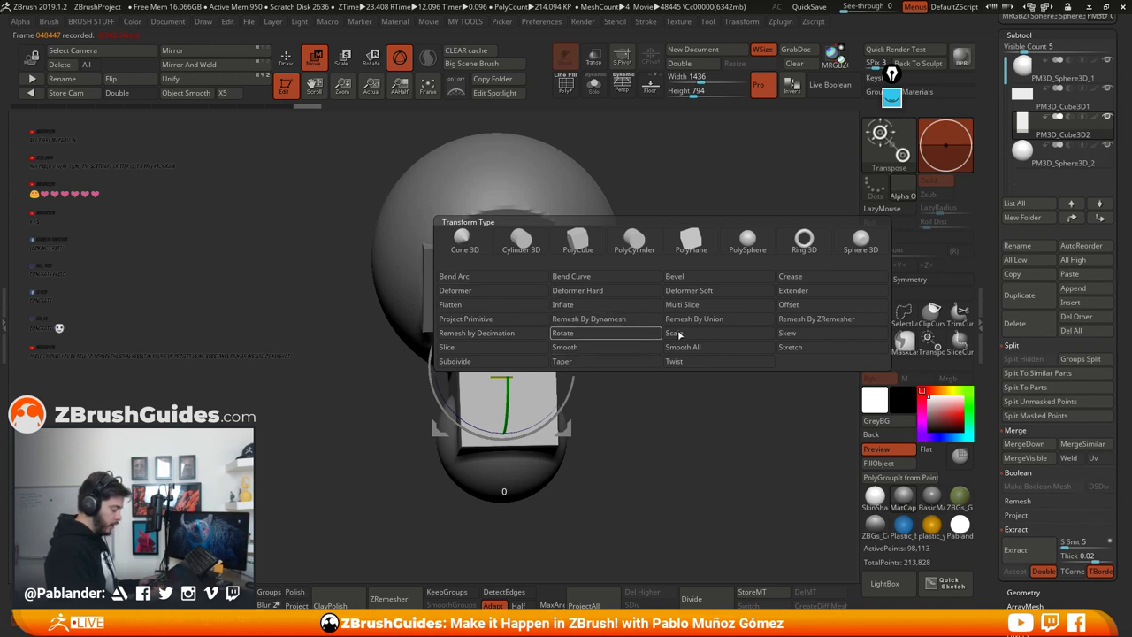
click(601, 361)
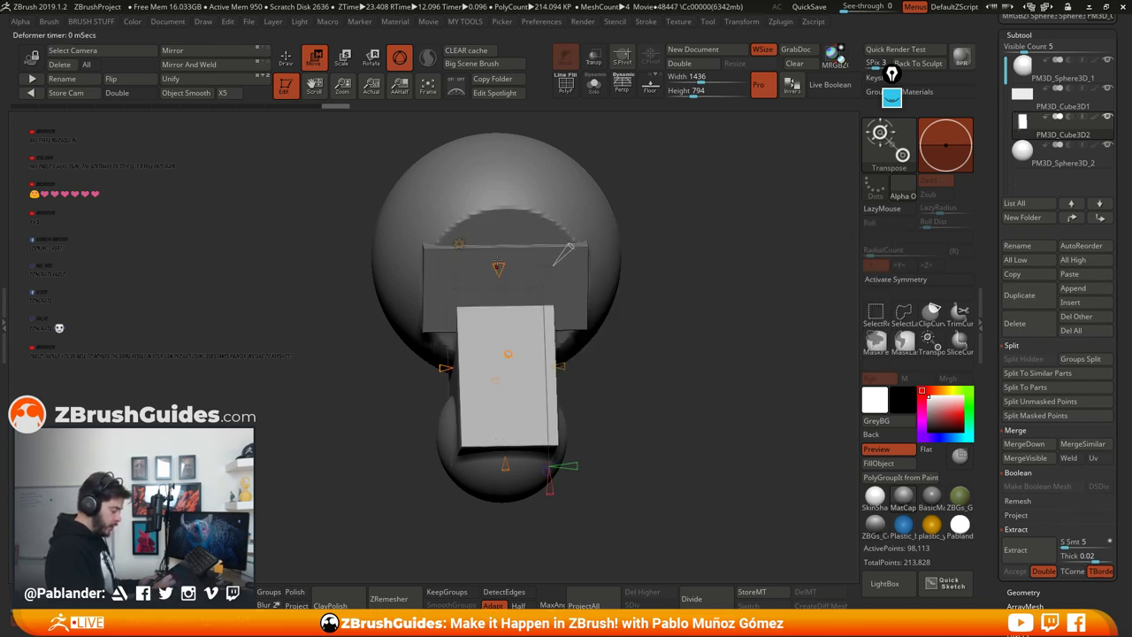
drag(498, 269, 499, 309)
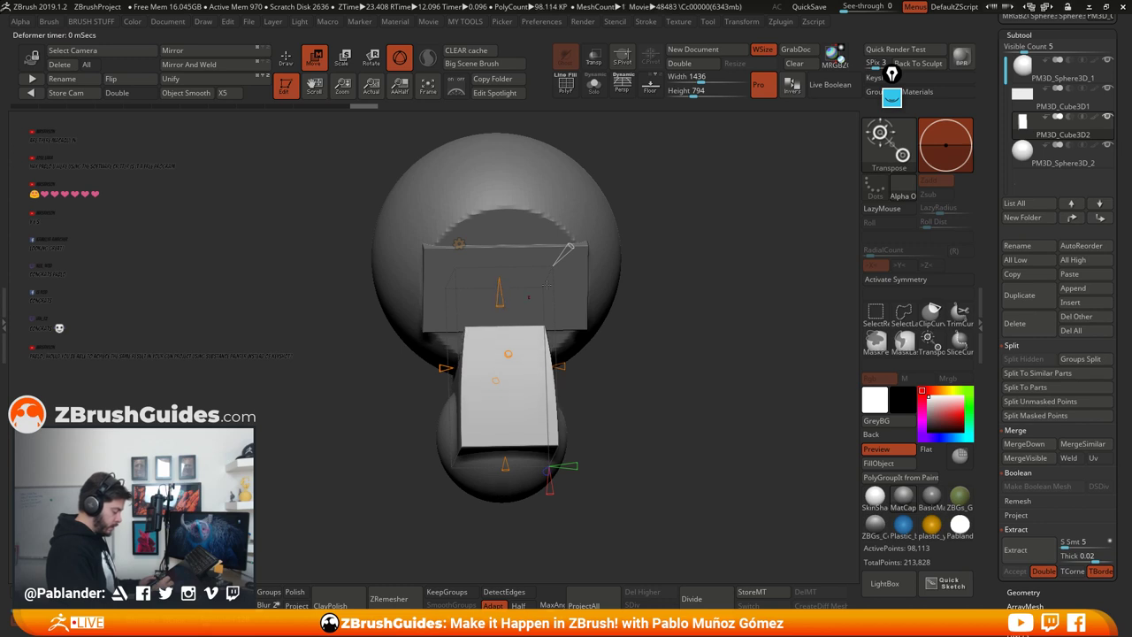
Step: Fine-tune the Taper deformer on the snout block and accept the result
drag(699, 336, 627, 340)
drag(542, 240, 543, 235)
mouse_move(627, 309)
mouse_down()
mouse_move(693, 309)
mouse_move(677, 333)
mouse_move(712, 330)
mouse_move(698, 354)
mouse_move(674, 327)
mouse_move(640, 341)
mouse_up()
click(459, 244)
click(669, 247)
click(287, 59)
Step: Select the brow block, tilt it slightly from the side, and reposition it against the front of the head sphere
alt+click(555, 267)
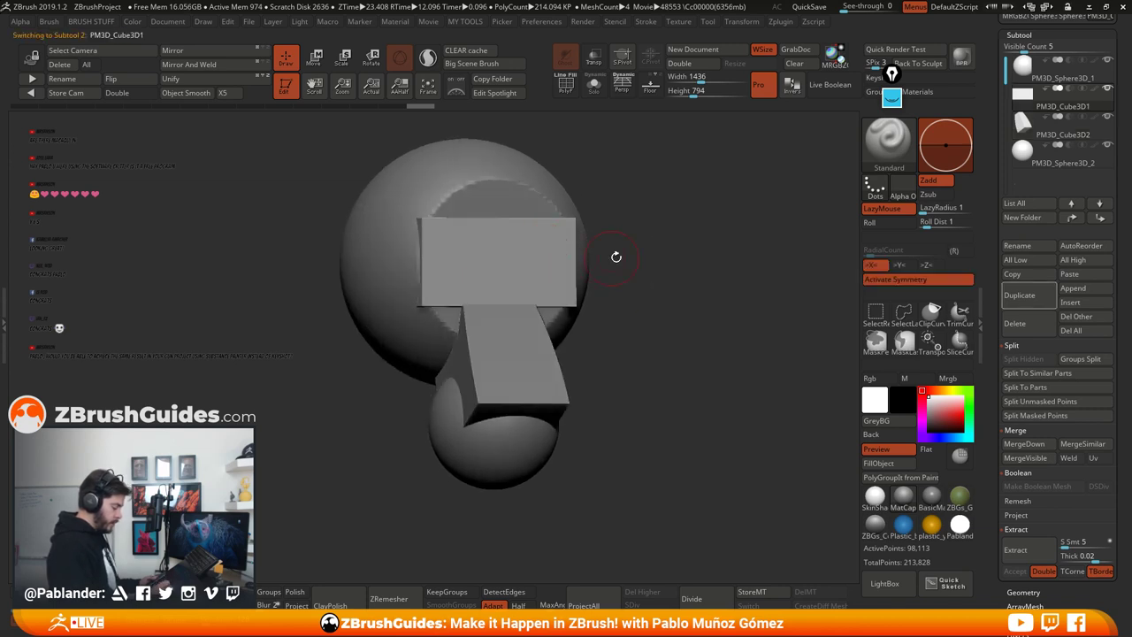
drag(614, 255, 651, 234)
key(w)
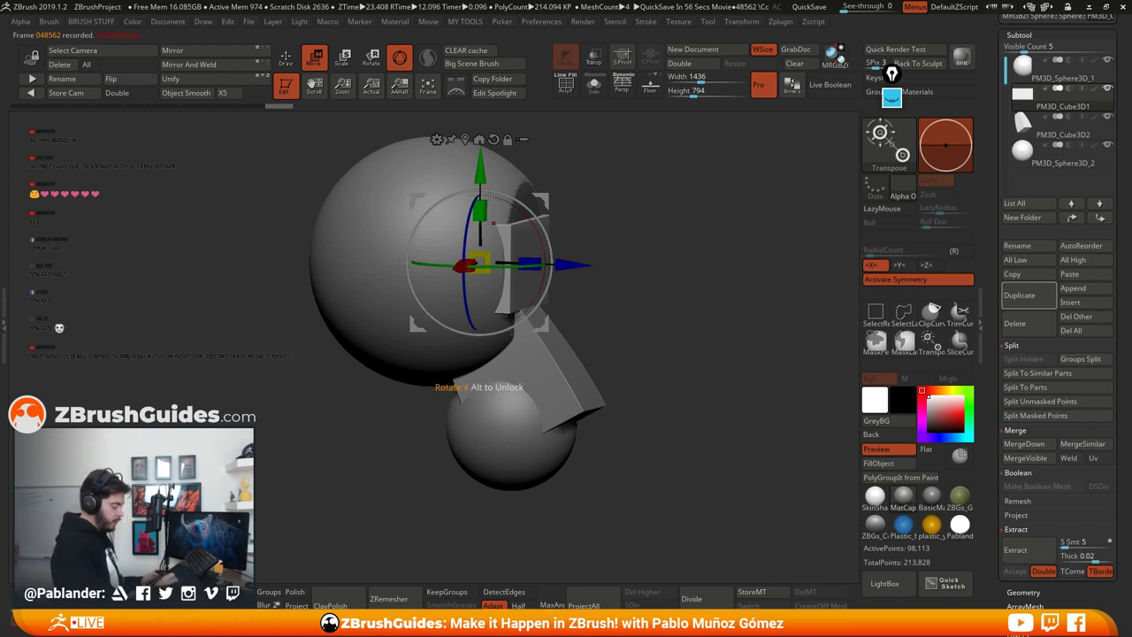
mouse_move(608, 234)
mouse_down()
mouse_move(633, 232)
mouse_move(600, 247)
mouse_up()
shift+drag(559, 206, 566, 210)
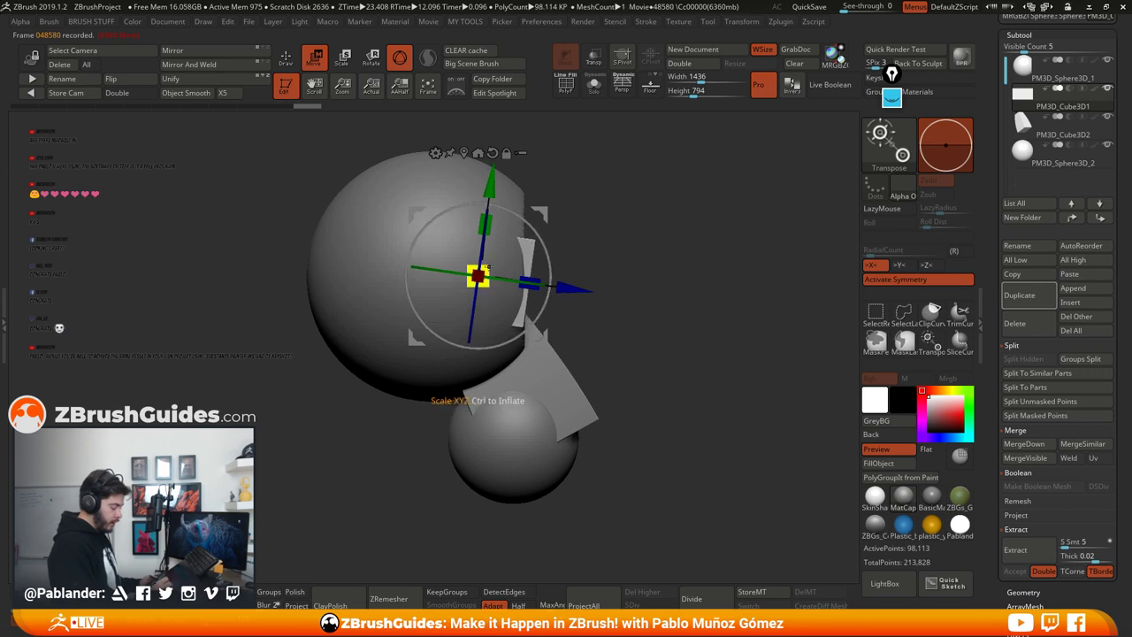
drag(541, 213, 544, 208)
drag(698, 254, 611, 249)
drag(484, 177, 488, 186)
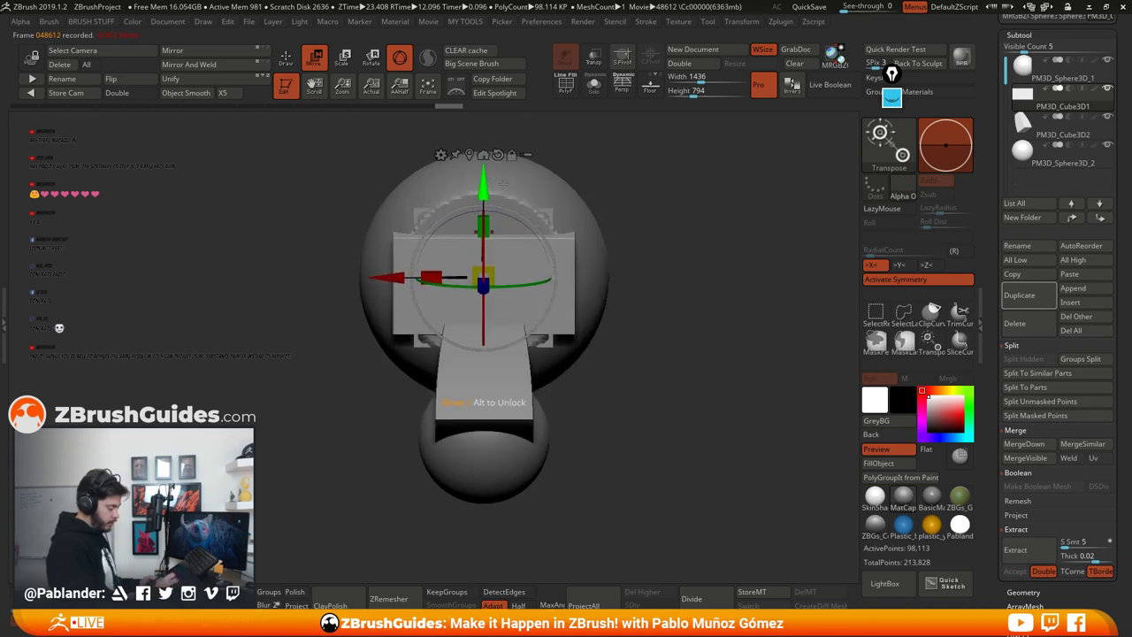
drag(644, 303, 716, 310)
click(286, 58)
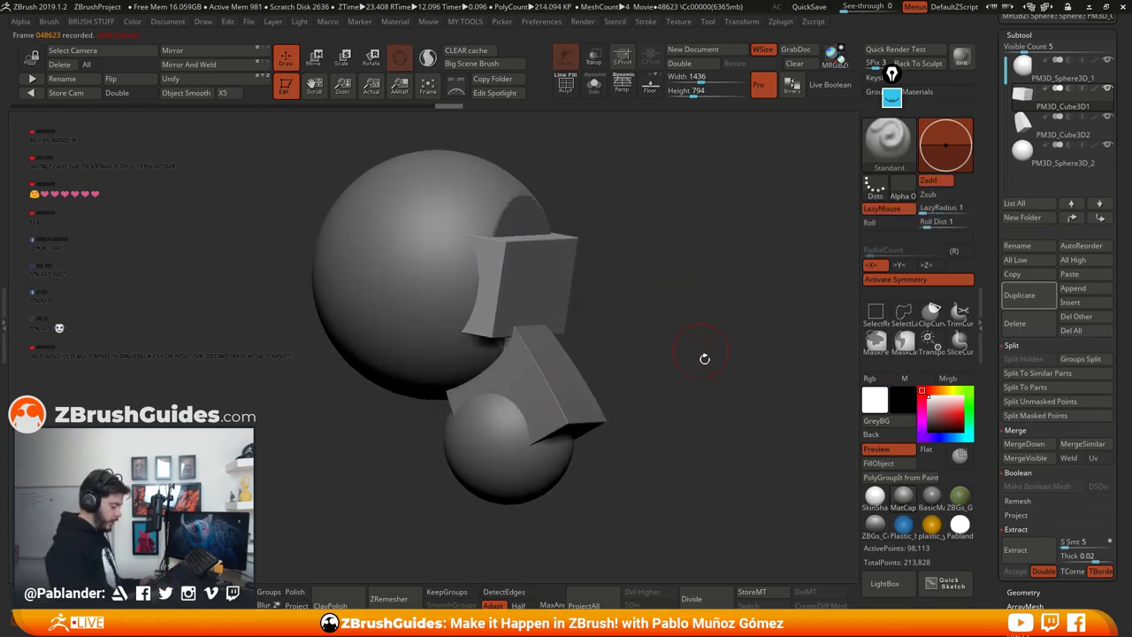
Step: Select the muzzle sphere and adjust its depth position under the snout block from the side
mouse_move(702, 356)
mouse_down()
mouse_move(687, 376)
mouse_move(622, 310)
mouse_move(650, 323)
mouse_move(652, 337)
mouse_up()
drag(636, 377, 616, 404)
click(1048, 157)
drag(630, 277, 661, 274)
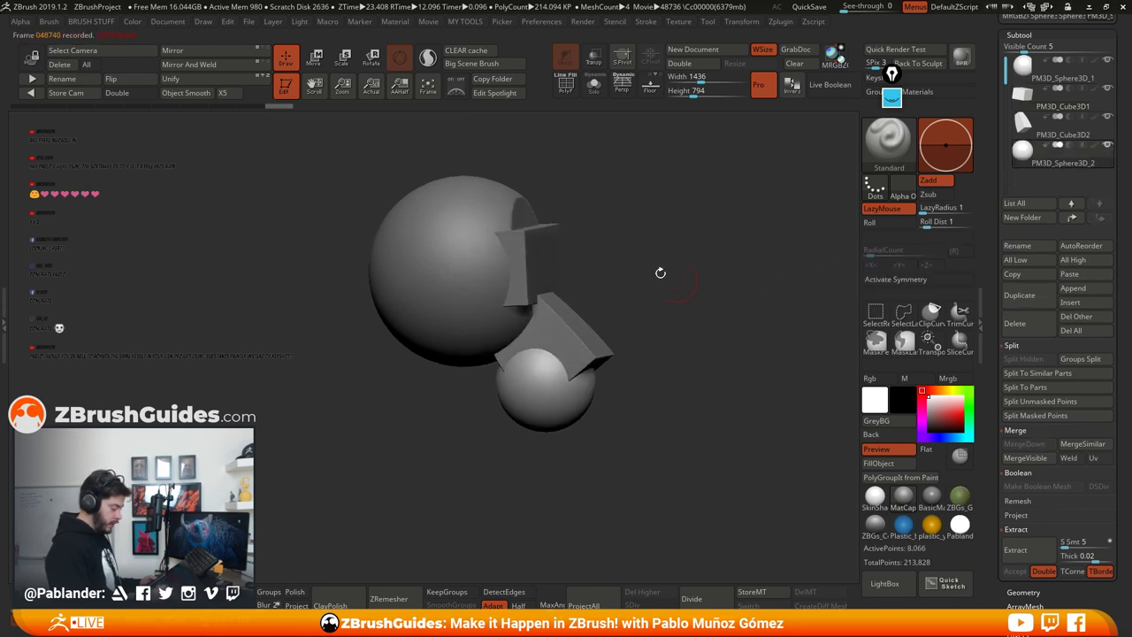
click(323, 63)
shift+drag(682, 364, 695, 358)
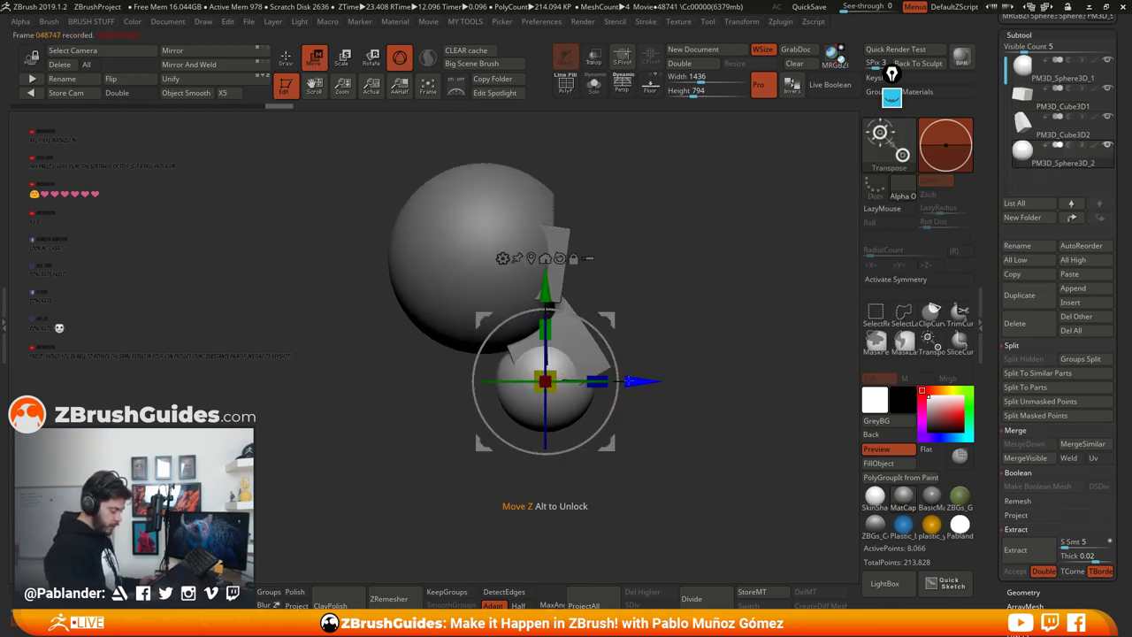
drag(635, 381, 644, 366)
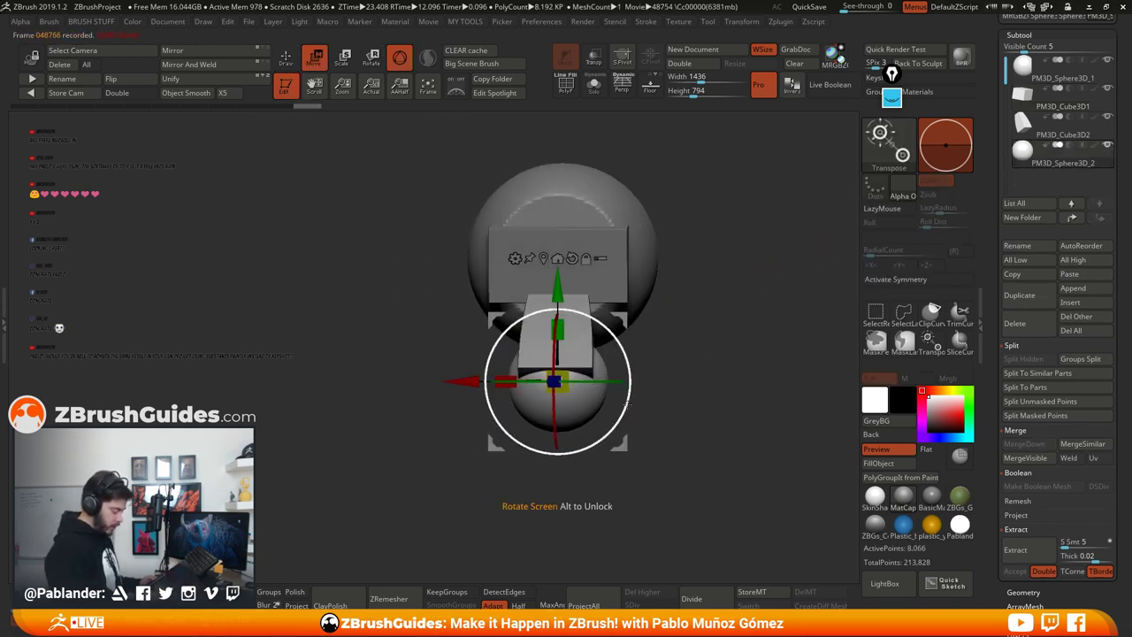
click(288, 62)
Step: Select the brow block and apply the Deformer Soft cage to it
alt+drag(675, 319, 702, 376)
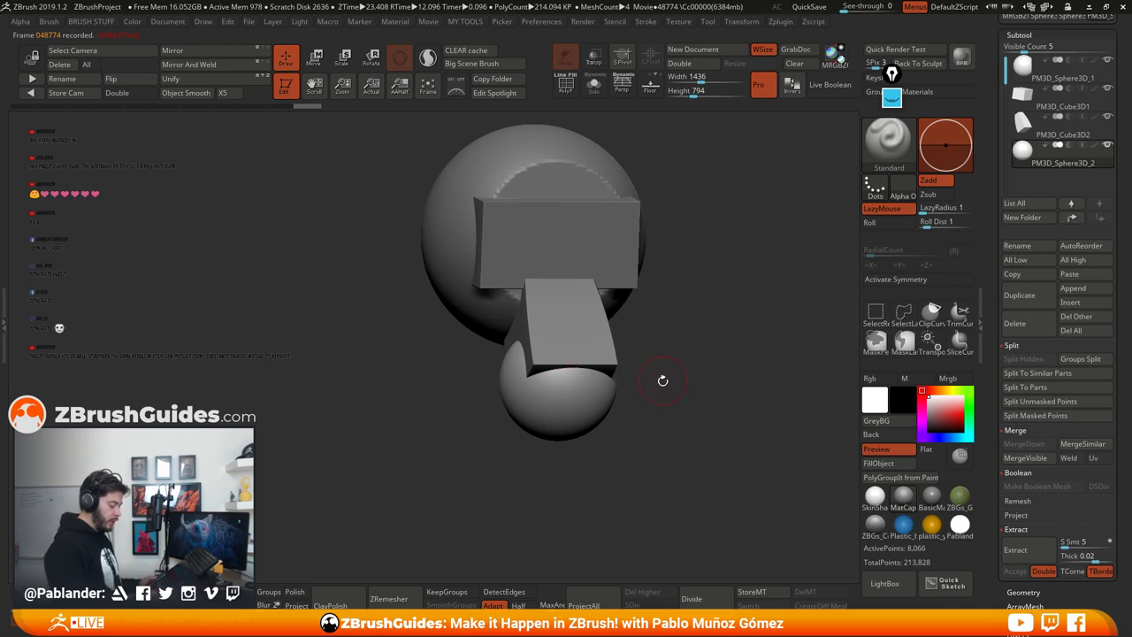
drag(666, 386, 601, 343)
mouse_move(648, 403)
shift+mouse_down()
mouse_move(566, 386)
mouse_move(601, 389)
mouse_move(574, 382)
mouse_move(609, 404)
mouse_move(673, 394)
mouse_move(670, 369)
mouse_move(631, 428)
shift+mouse_up()
drag(693, 379, 681, 432)
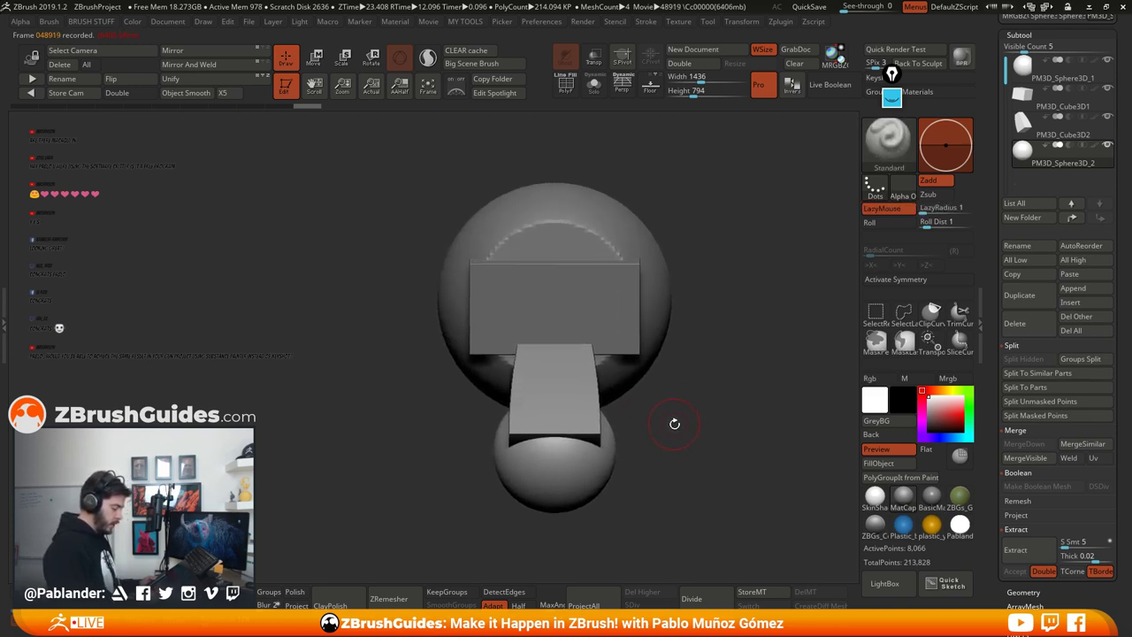
click(1068, 102)
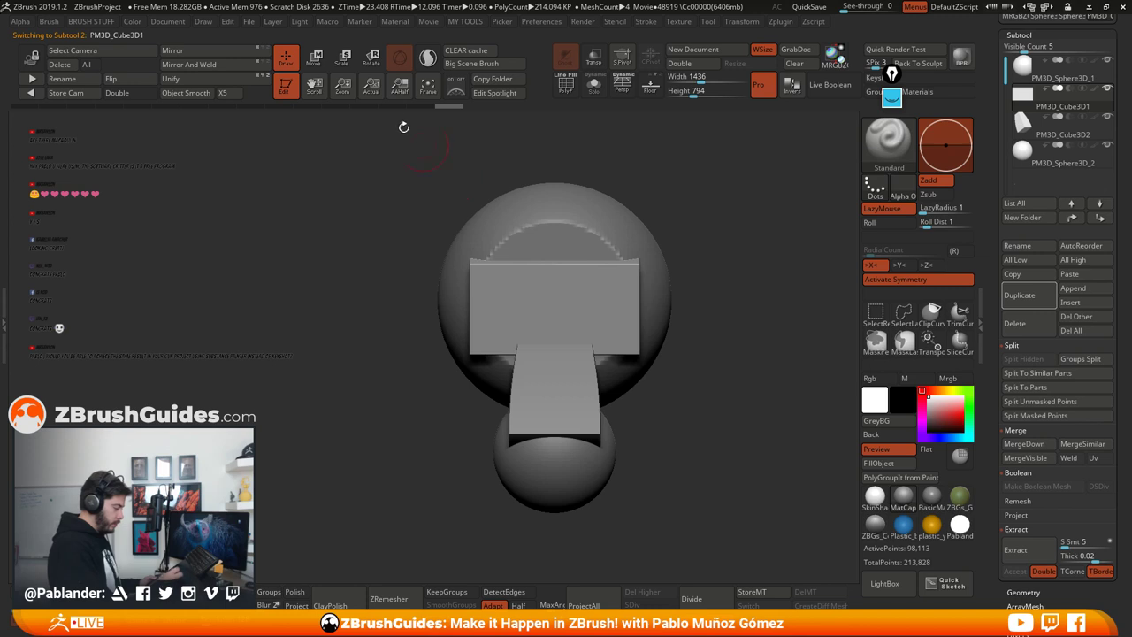
click(314, 58)
alt+drag(713, 283, 678, 305)
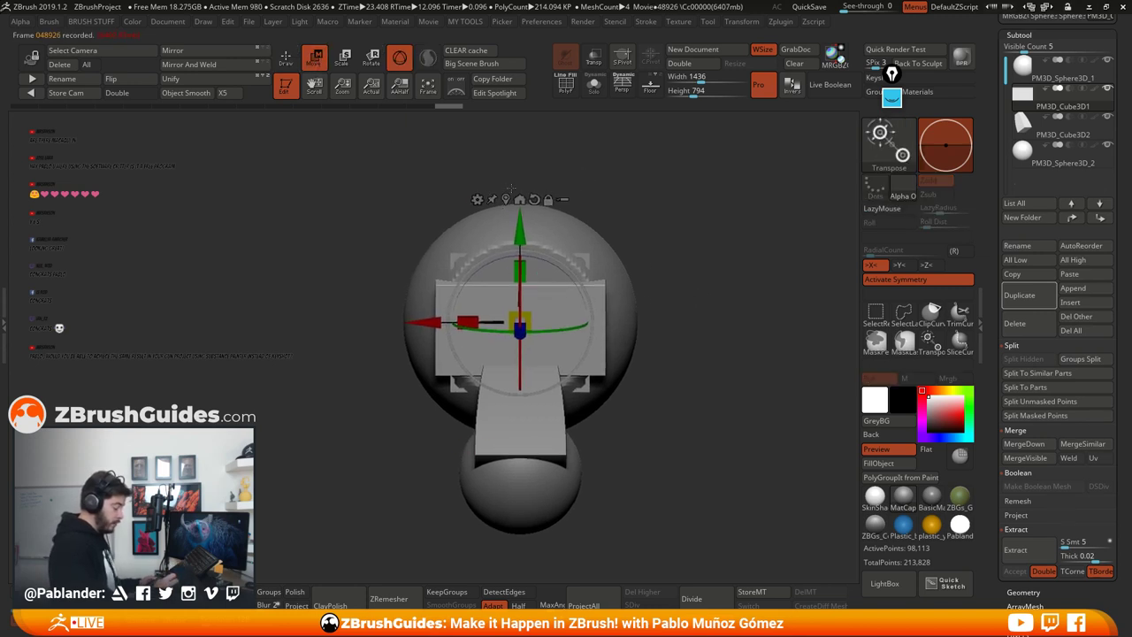
alt+drag(660, 226, 664, 230)
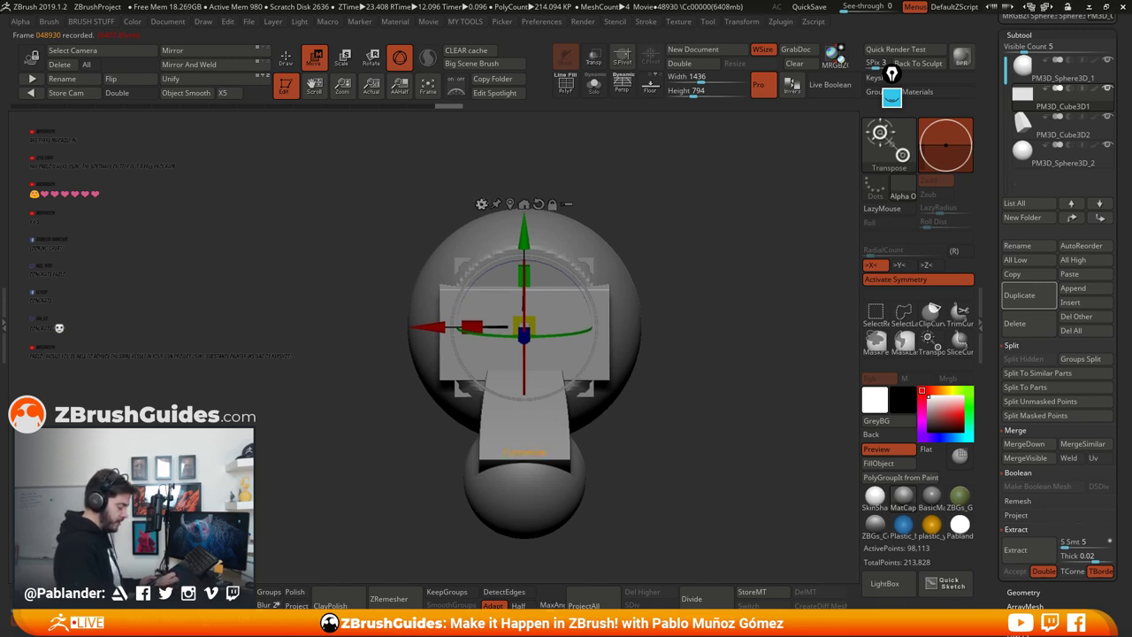
click(481, 204)
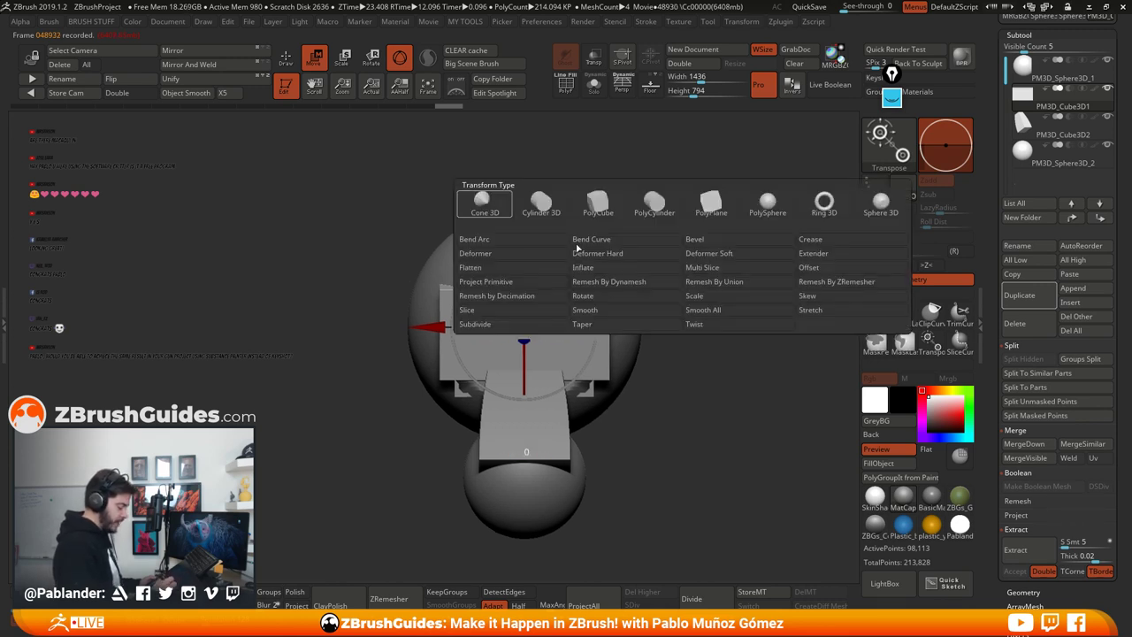
click(745, 254)
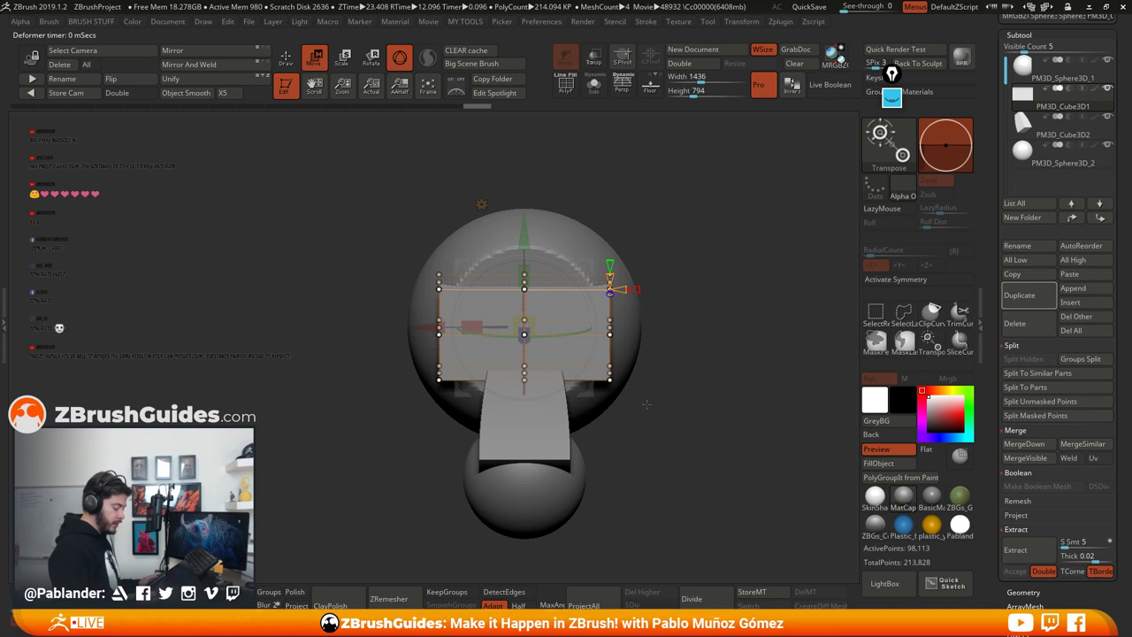
Step: Mask the soft deformer's control points so only the upper and middle points along the brow block's two sides stay active
drag(694, 356, 722, 341)
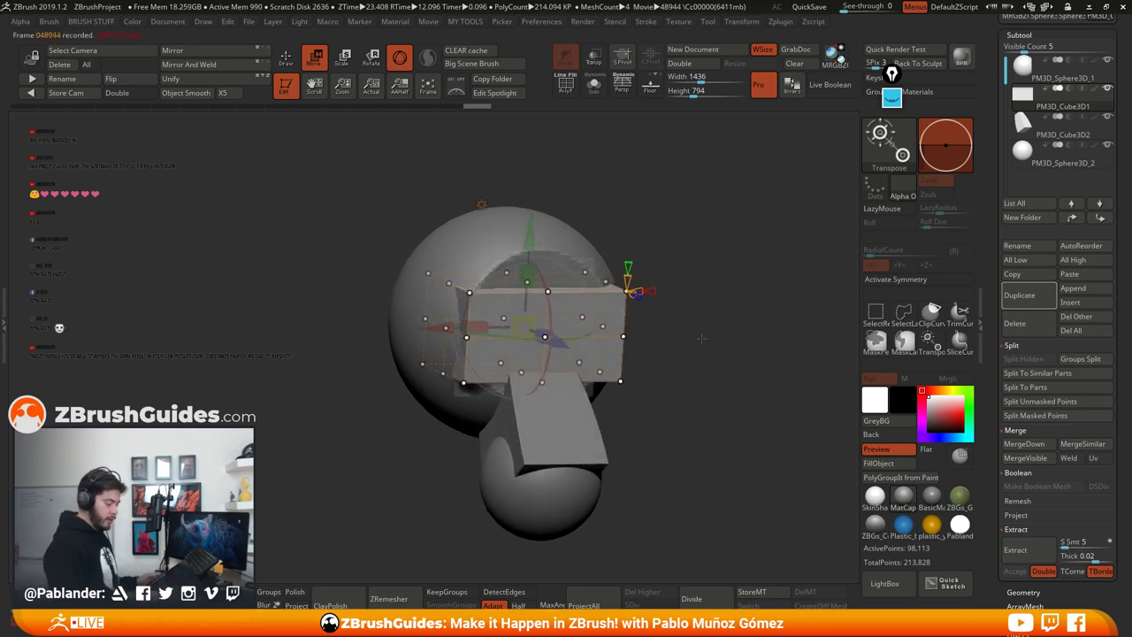
drag(701, 338, 665, 392)
mouse_move(706, 355)
mouse_down()
mouse_move(702, 369)
mouse_move(686, 355)
mouse_up()
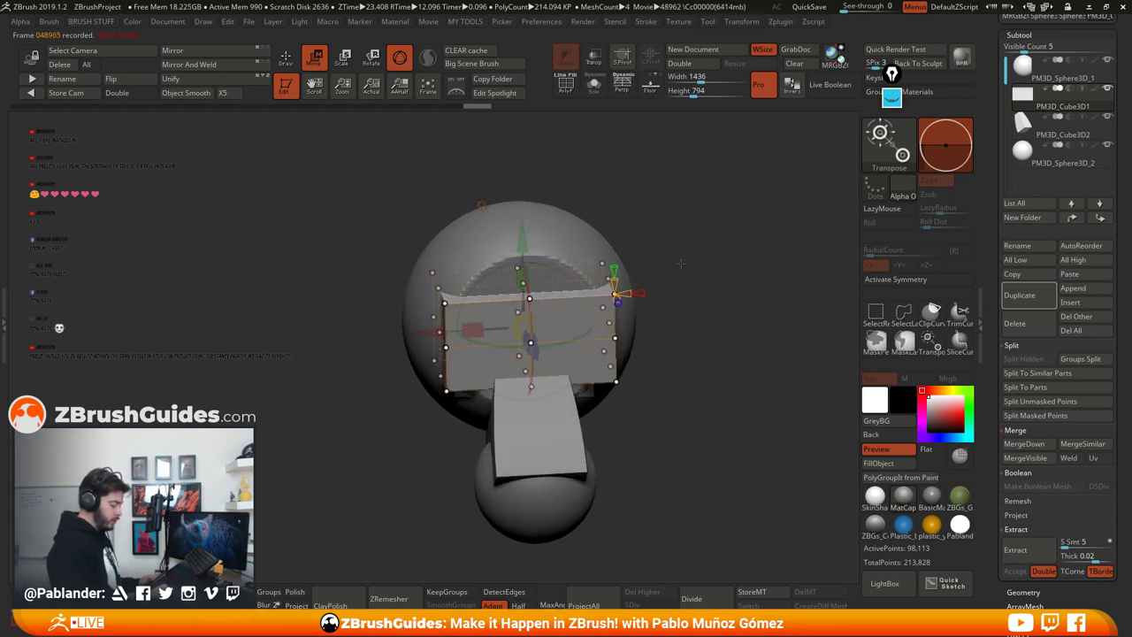
drag(680, 263, 684, 257)
drag(727, 288, 676, 309)
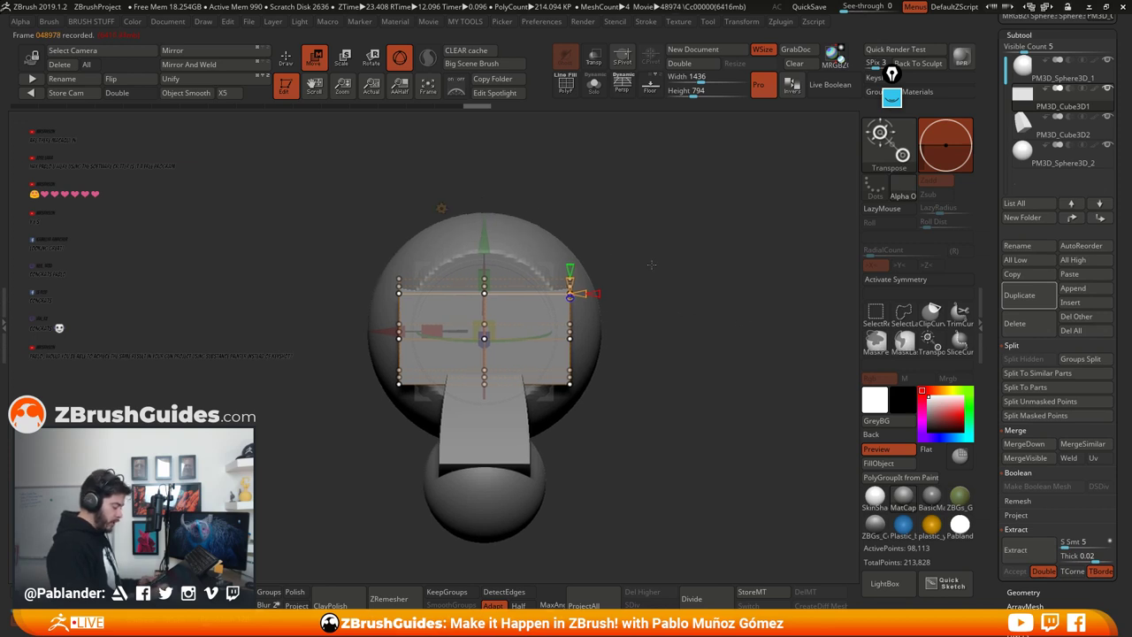
ctrl+drag(656, 230, 678, 331)
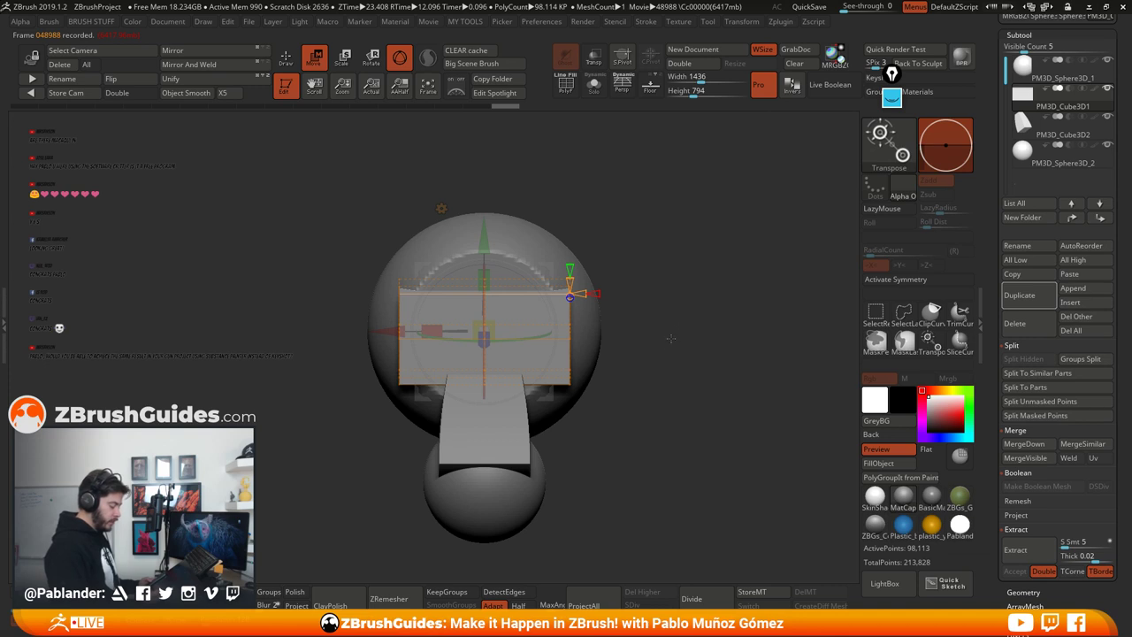
drag(674, 263, 664, 305)
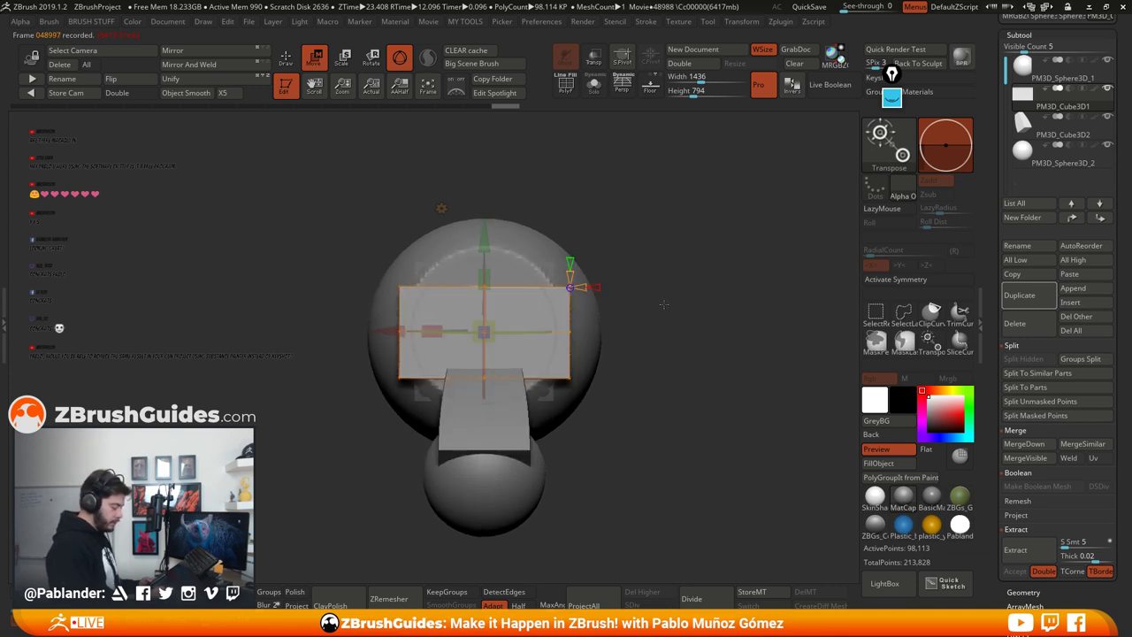
ctrl+drag(652, 234, 552, 348)
ctrl+drag(653, 275, 672, 361)
ctrl+drag(339, 238, 407, 343)
ctrl+drag(677, 218, 560, 342)
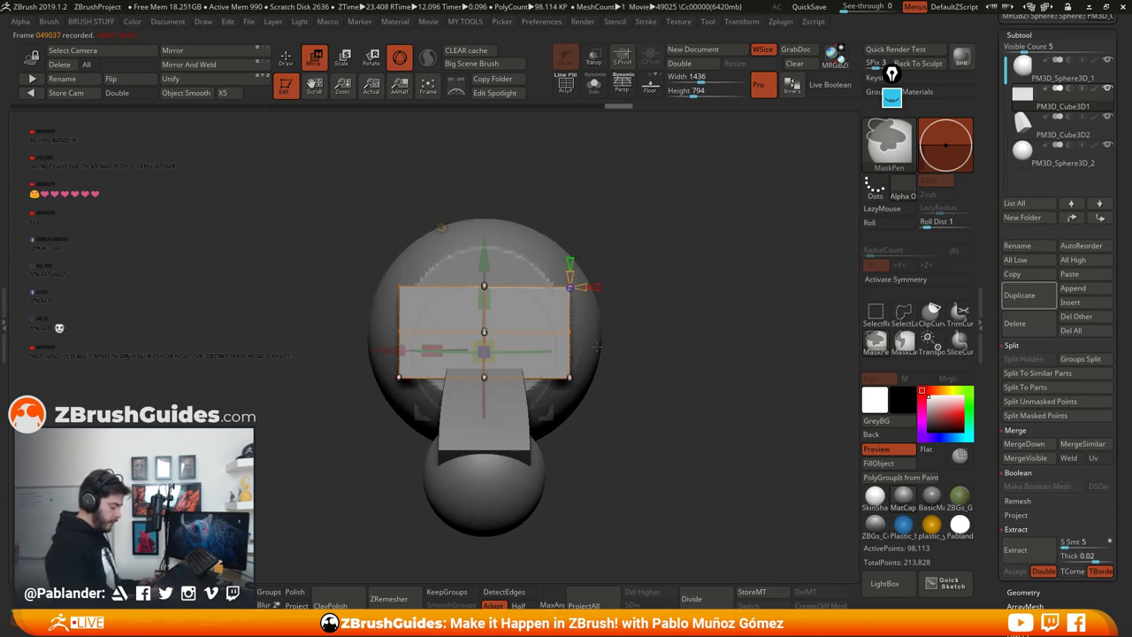
mouse_move(678, 322)
ctrl+mouse_down()
mouse_move(678, 336)
mouse_move(650, 349)
mouse_move(610, 324)
mouse_move(670, 345)
ctrl+mouse_up()
key(ctrl+z)
ctrl+click(673, 362)
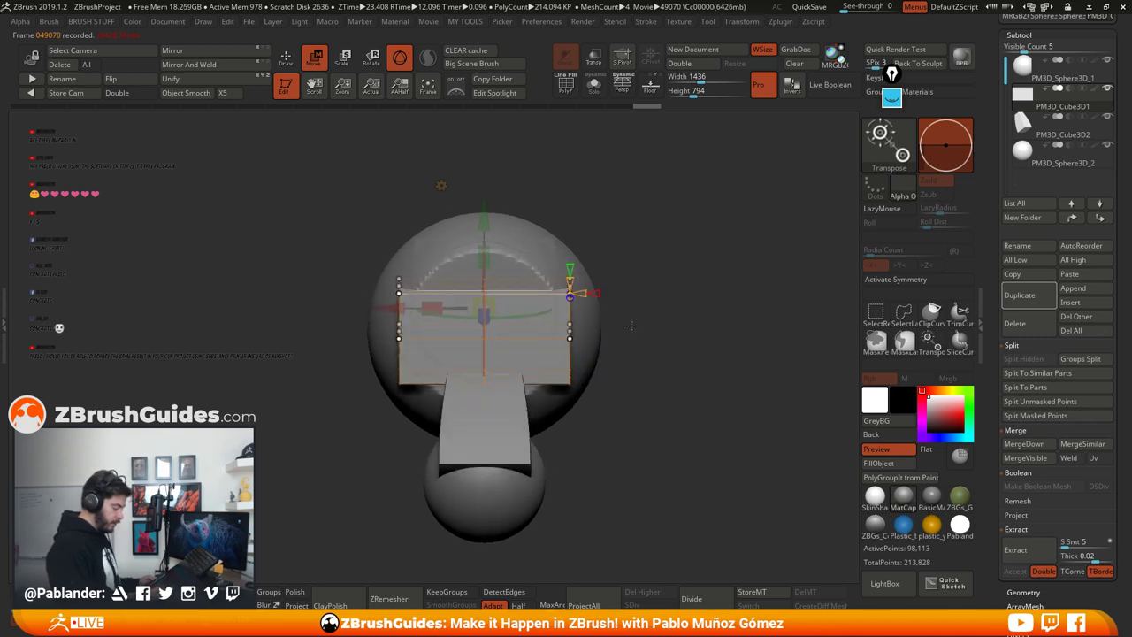
Step: Pull the brow block's active side points outward to widen its upper part, and accept the soft deformation
drag(569, 292, 576, 293)
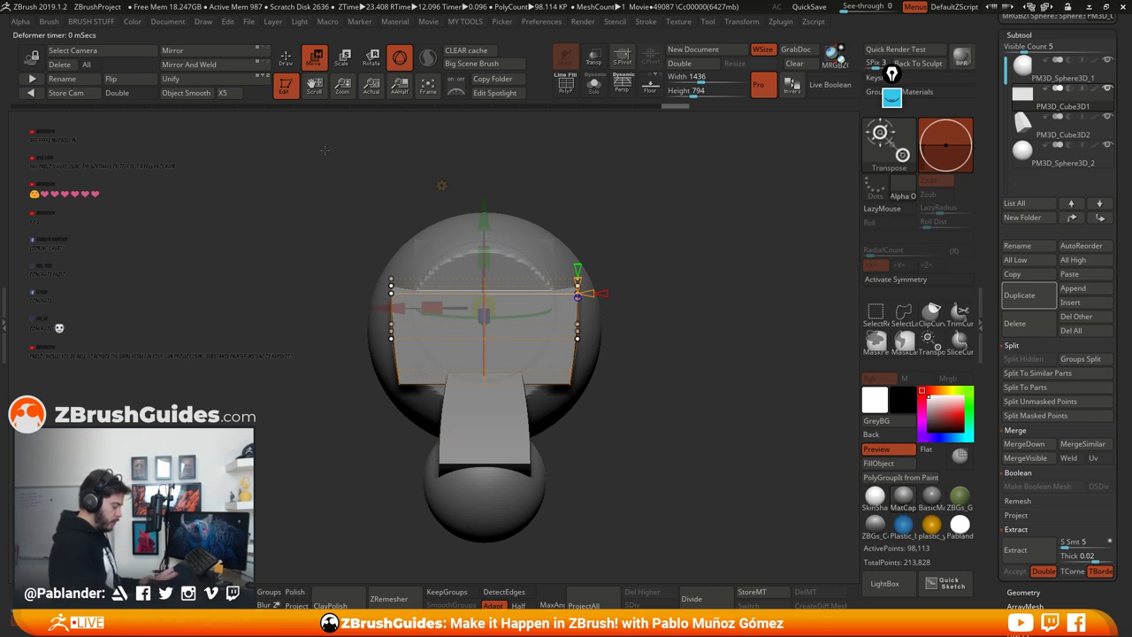
key(q)
key(w)
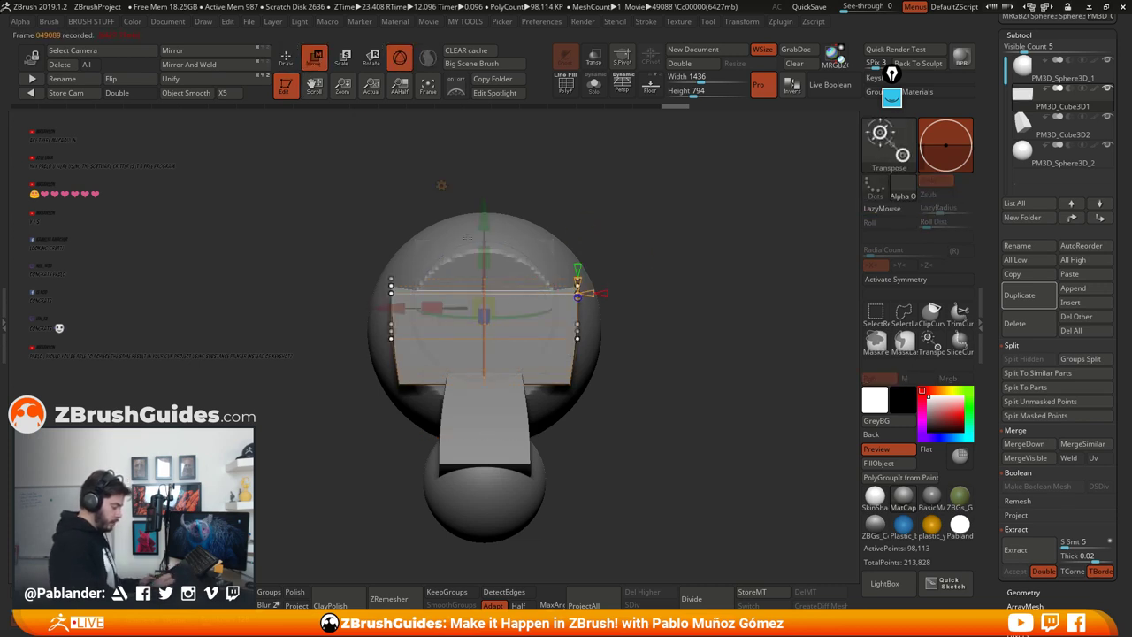
click(441, 185)
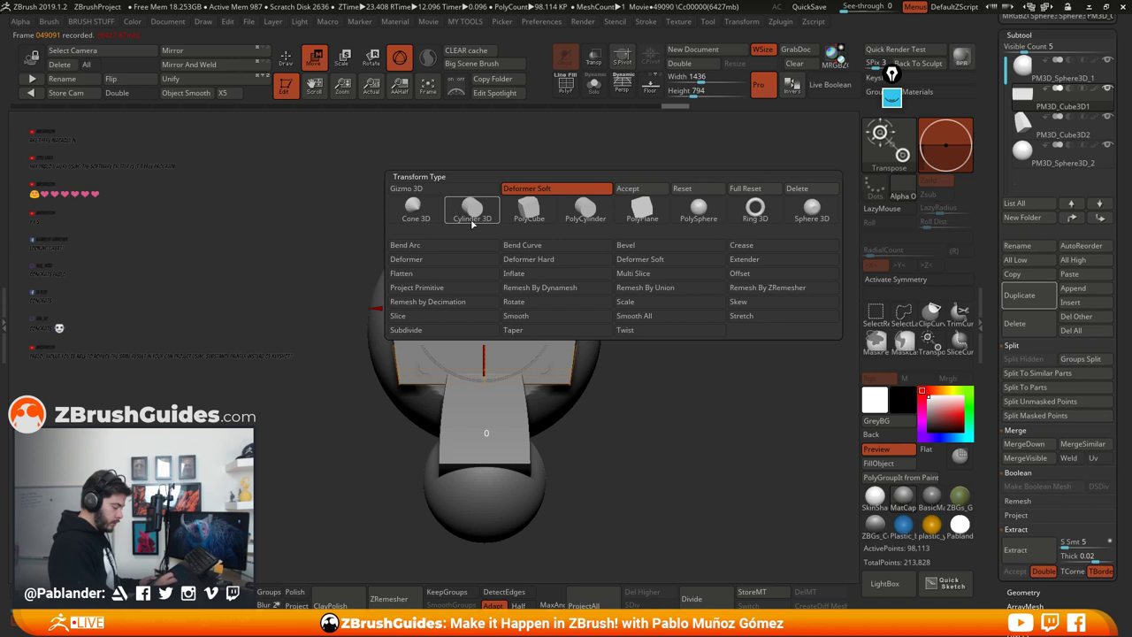
click(655, 190)
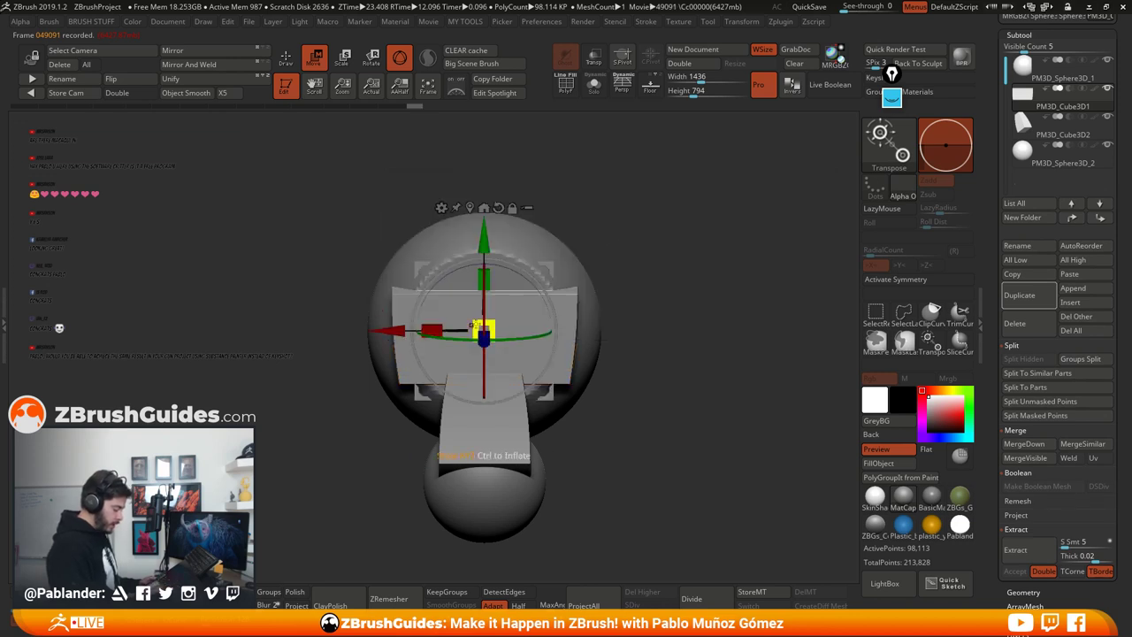
Step: Reduce the brow block's height and lower it slightly toward the snout block
drag(488, 280, 487, 288)
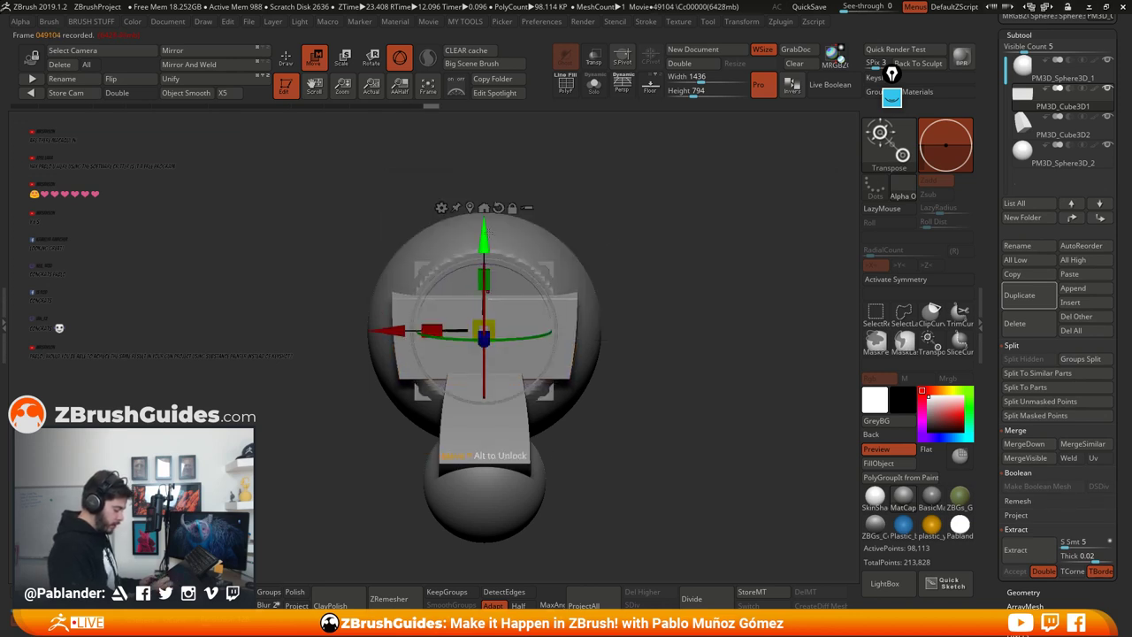
mouse_move(485, 240)
mouse_down()
mouse_move(484, 276)
mouse_move(486, 245)
mouse_up()
click(287, 60)
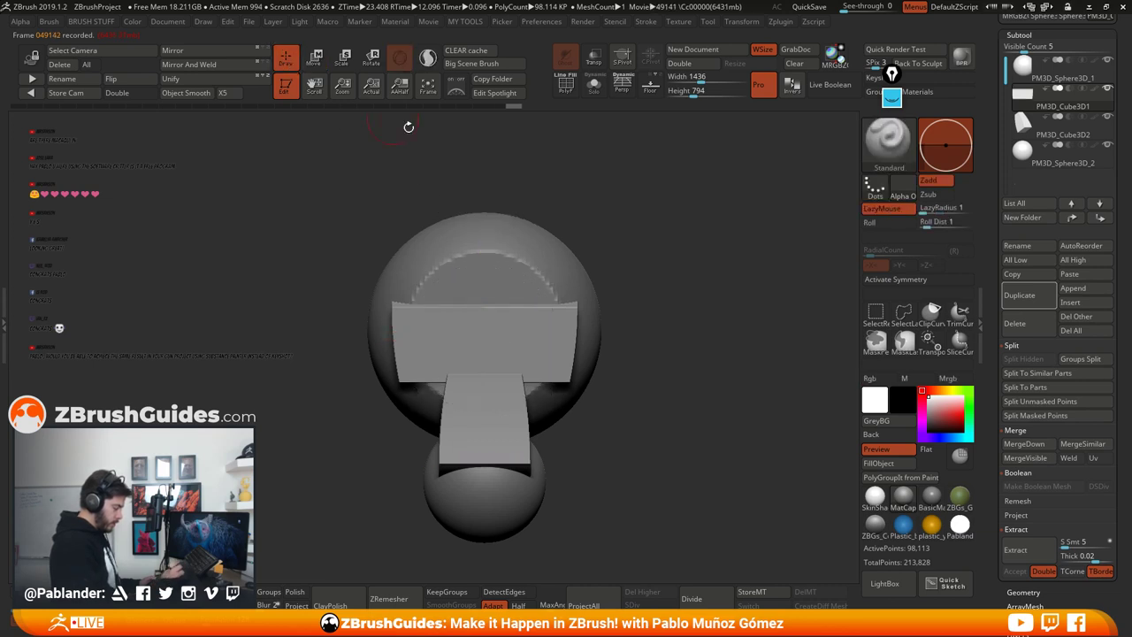
mouse_move(652, 331)
alt+mouse_down()
mouse_move(642, 301)
mouse_move(679, 340)
mouse_move(649, 336)
mouse_move(682, 334)
mouse_move(660, 346)
mouse_move(646, 406)
mouse_move(661, 346)
mouse_move(594, 364)
alt+mouse_up()
alt+drag(617, 296, 637, 332)
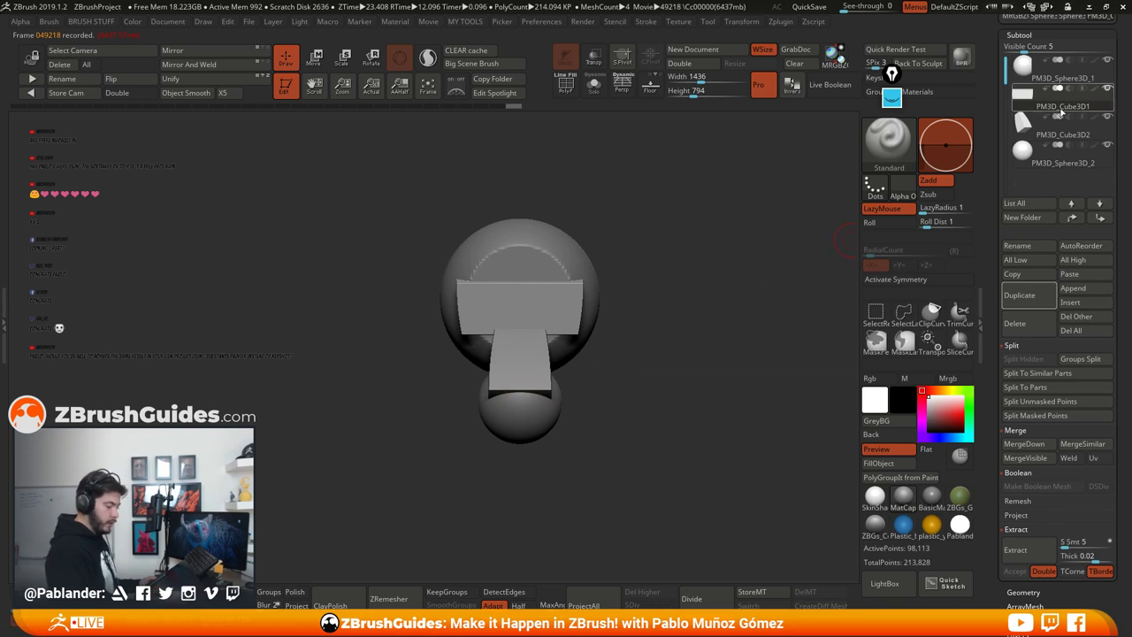
Step: Enable transforming all selected subtools and limit the selection to the snout block and the muzzle sphere
click(315, 58)
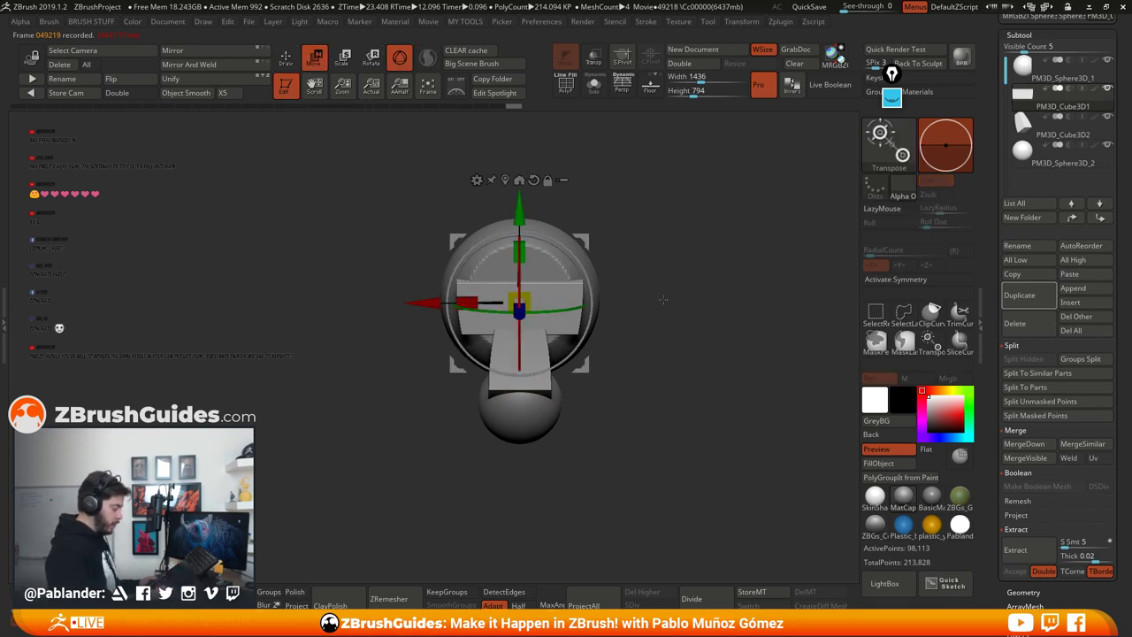
alt+drag(661, 298, 675, 347)
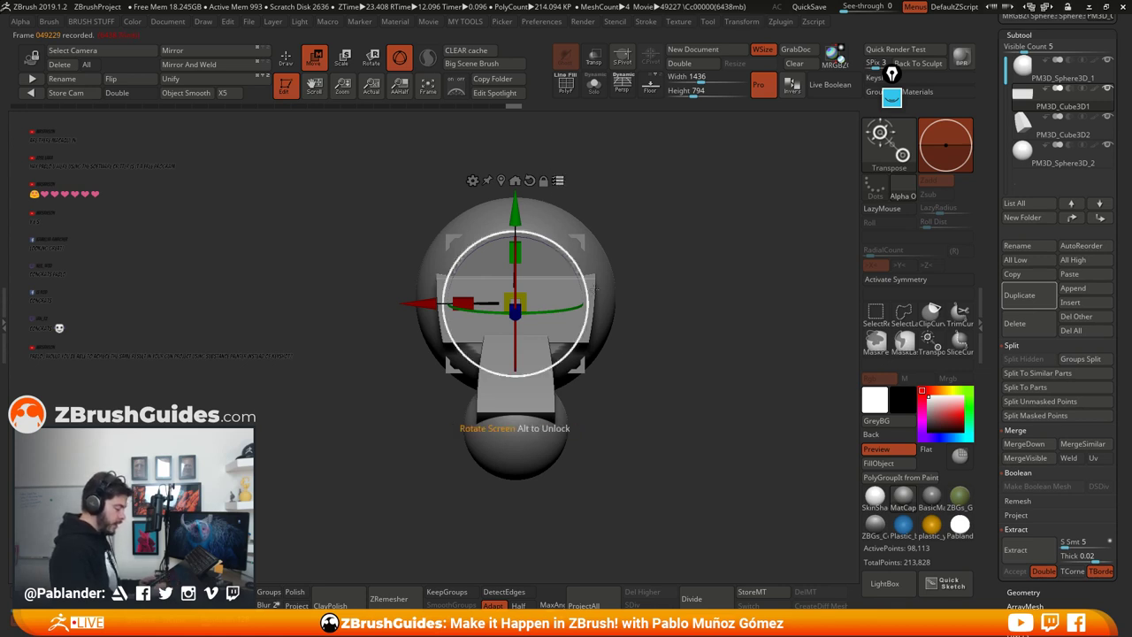
mouse_move(576, 242)
mouse_down()
mouse_move(536, 266)
mouse_move(566, 252)
mouse_up()
alt+drag(616, 366, 626, 356)
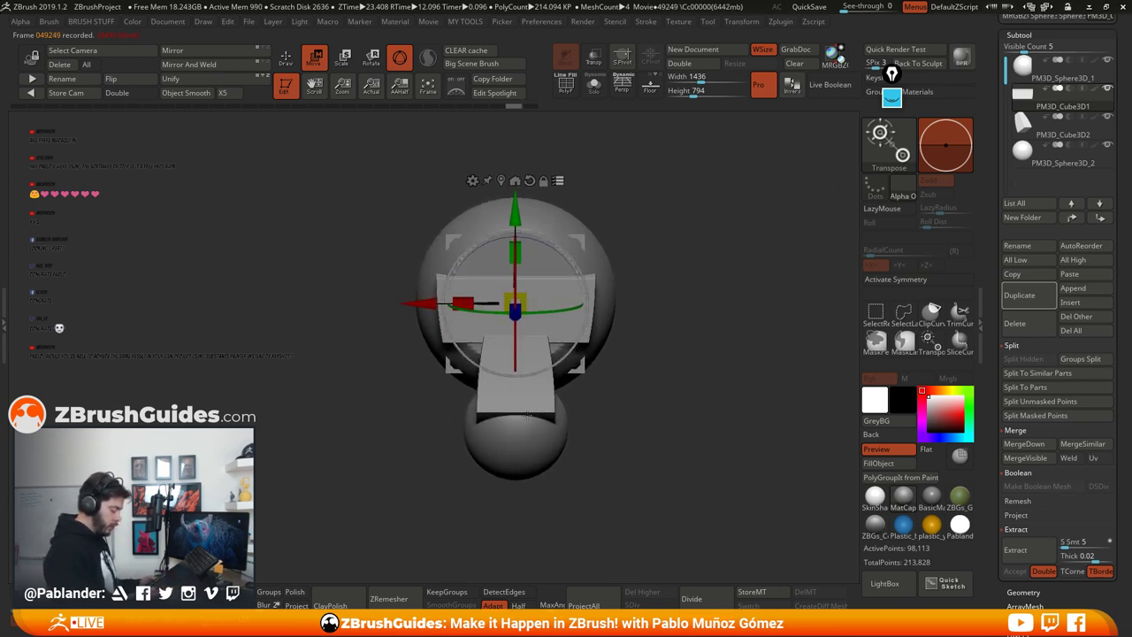
key(ctrl+shift)
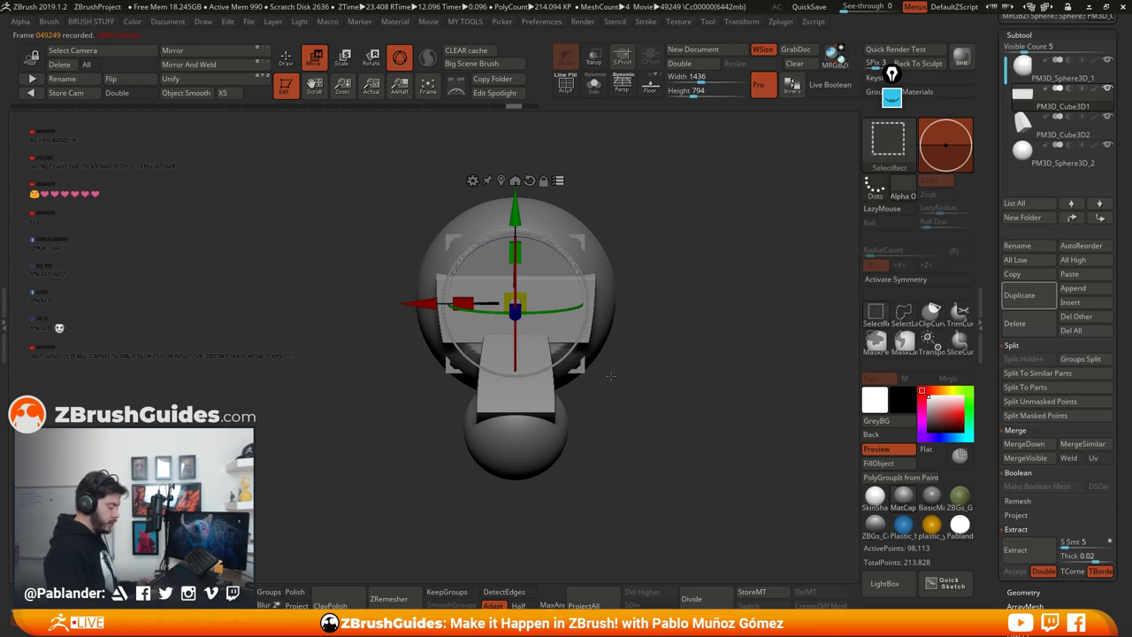
ctrl+shift+drag(571, 492, 520, 449)
drag(584, 433, 640, 358)
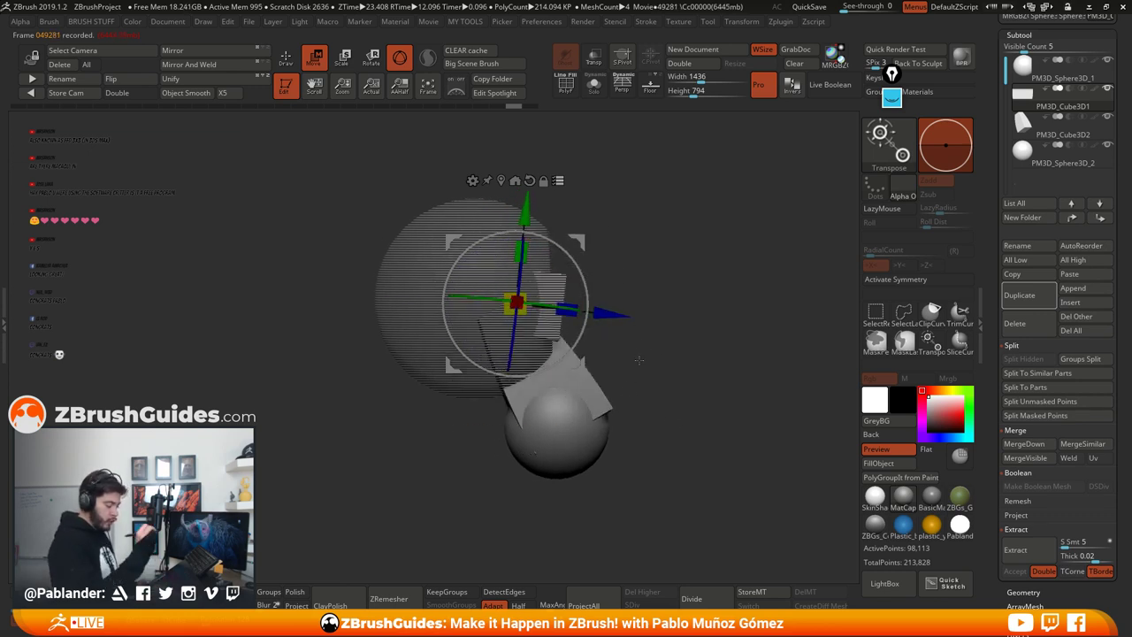
drag(680, 390, 631, 362)
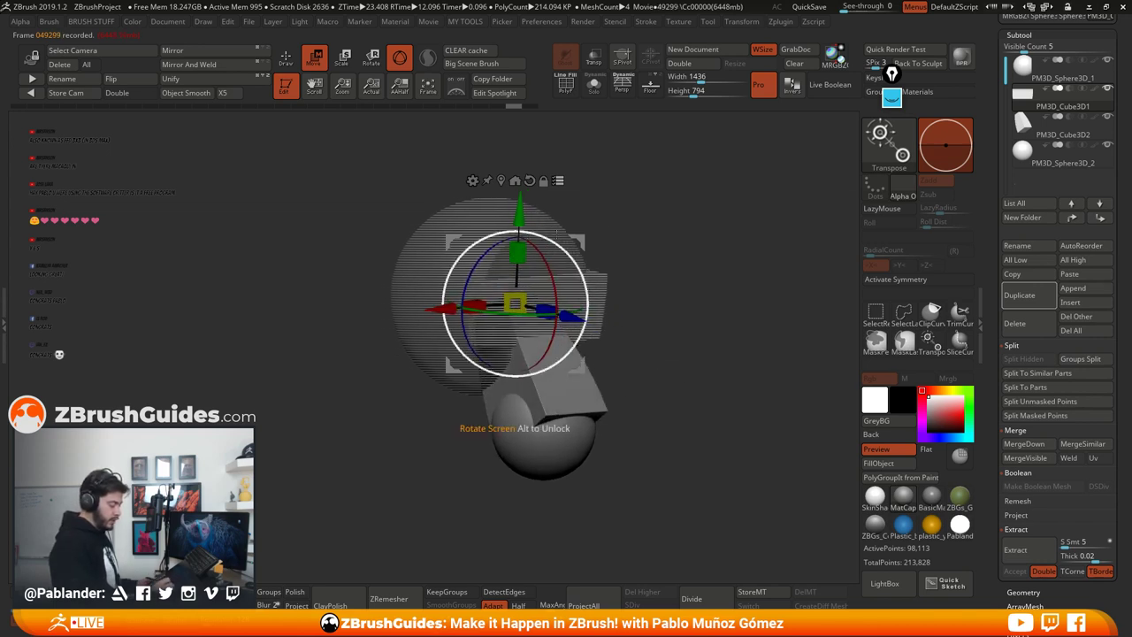
Step: Move the snout block and the muzzle sphere down slightly, away from the brow block
alt+drag(669, 237, 708, 244)
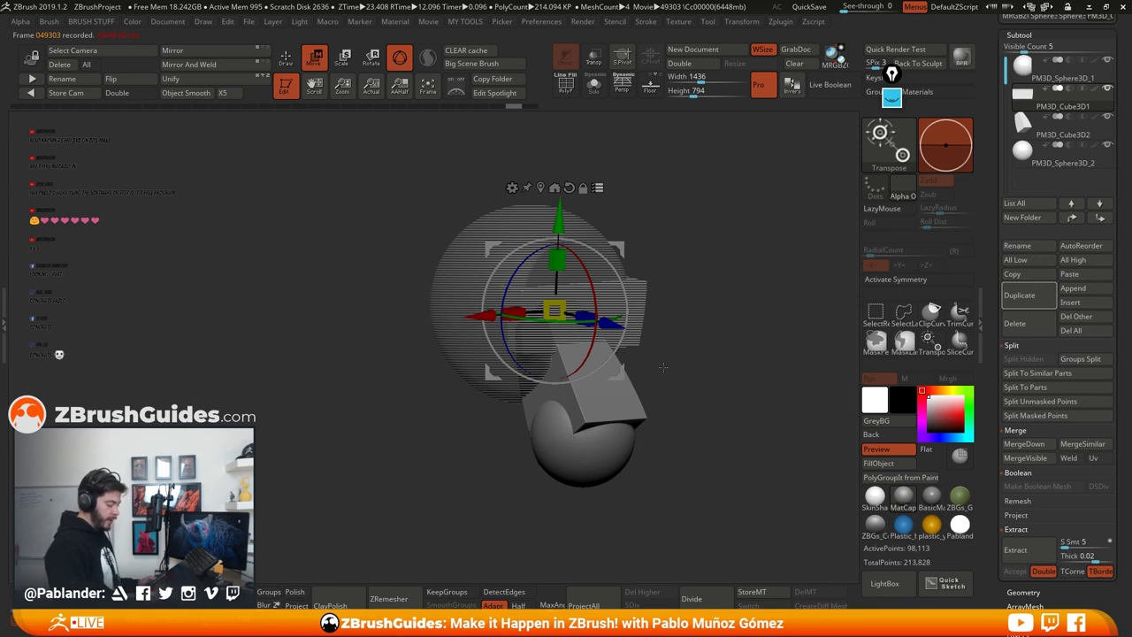
drag(704, 398, 670, 352)
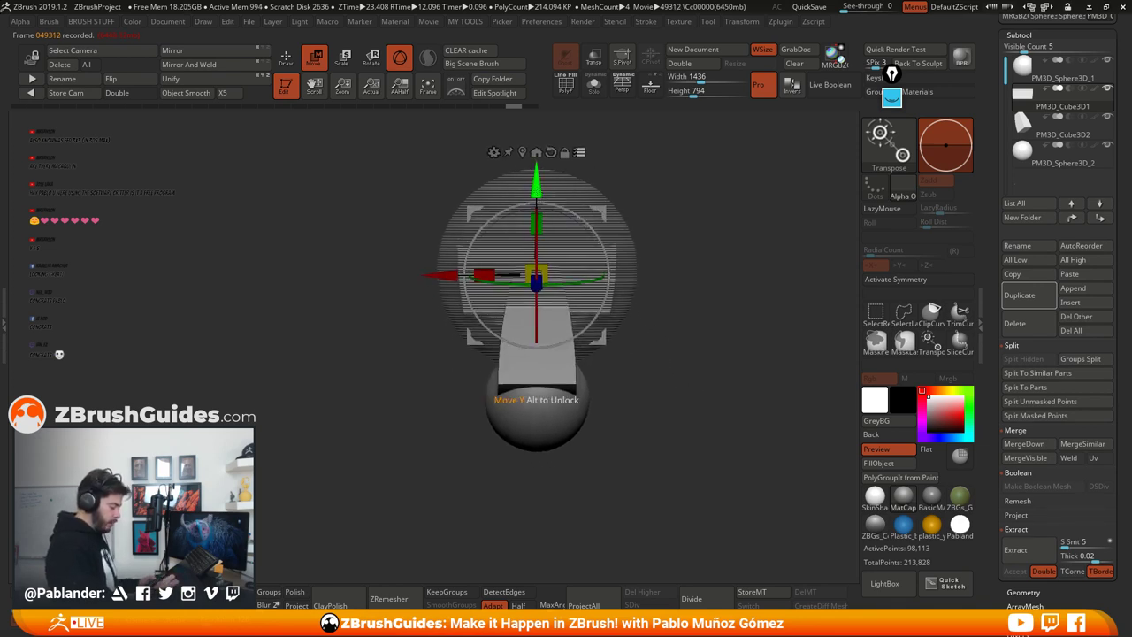
drag(536, 183, 536, 203)
Step: Place the gizmo on the tilted snout, then stretch the snout block and muzzle sphere along the snout's length and nudge them into place
drag(665, 238, 737, 247)
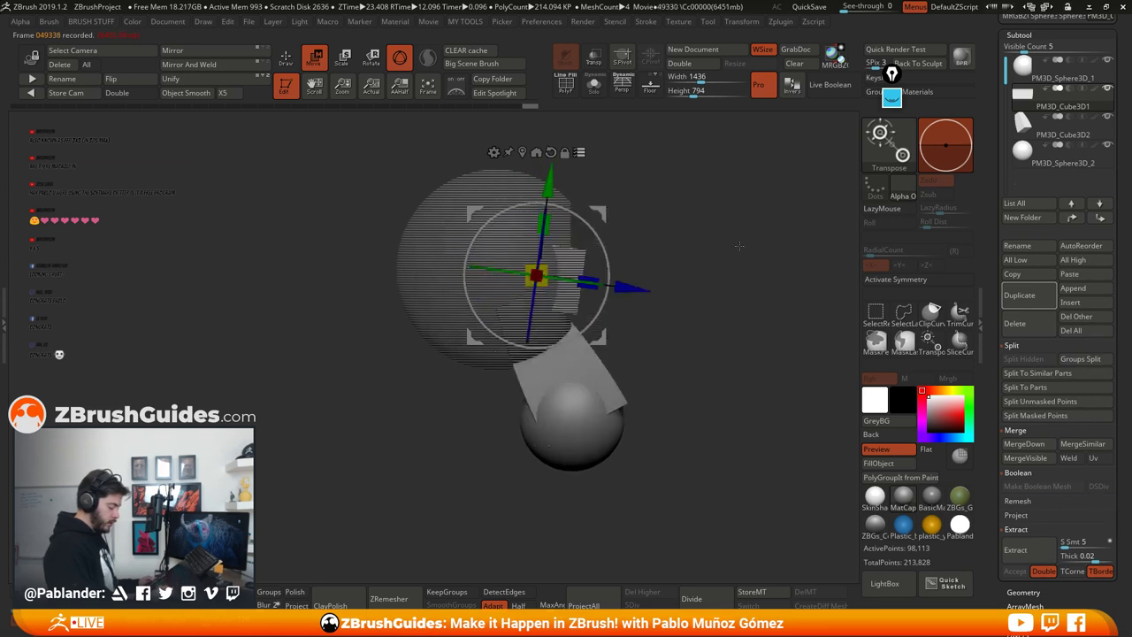
alt+drag(602, 218, 602, 293)
drag(537, 306, 543, 293)
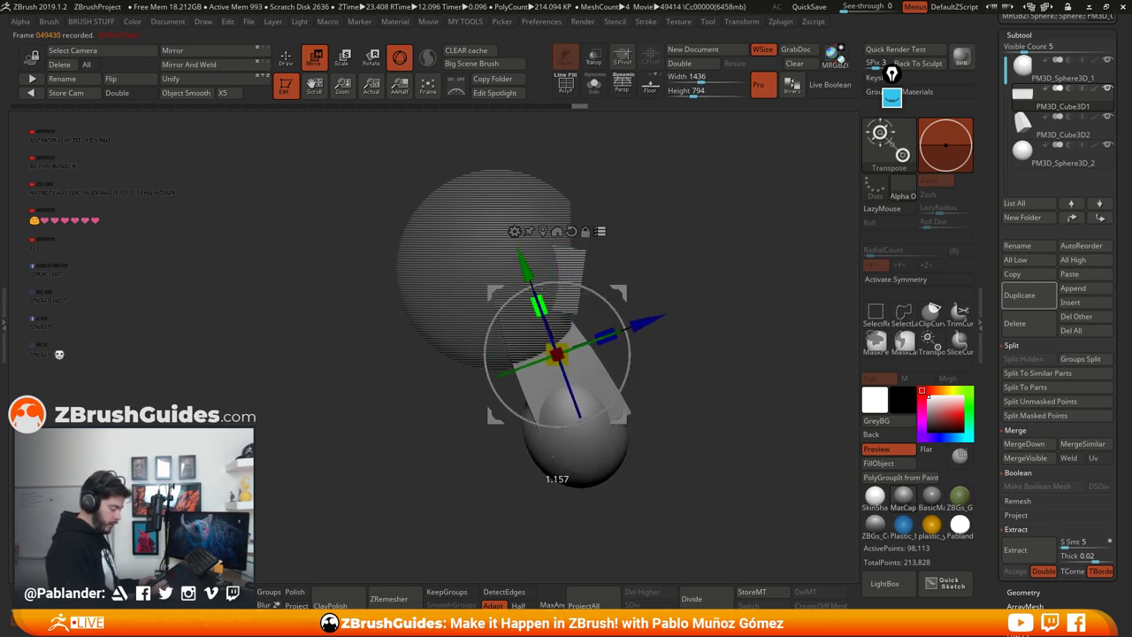
drag(622, 315, 626, 289)
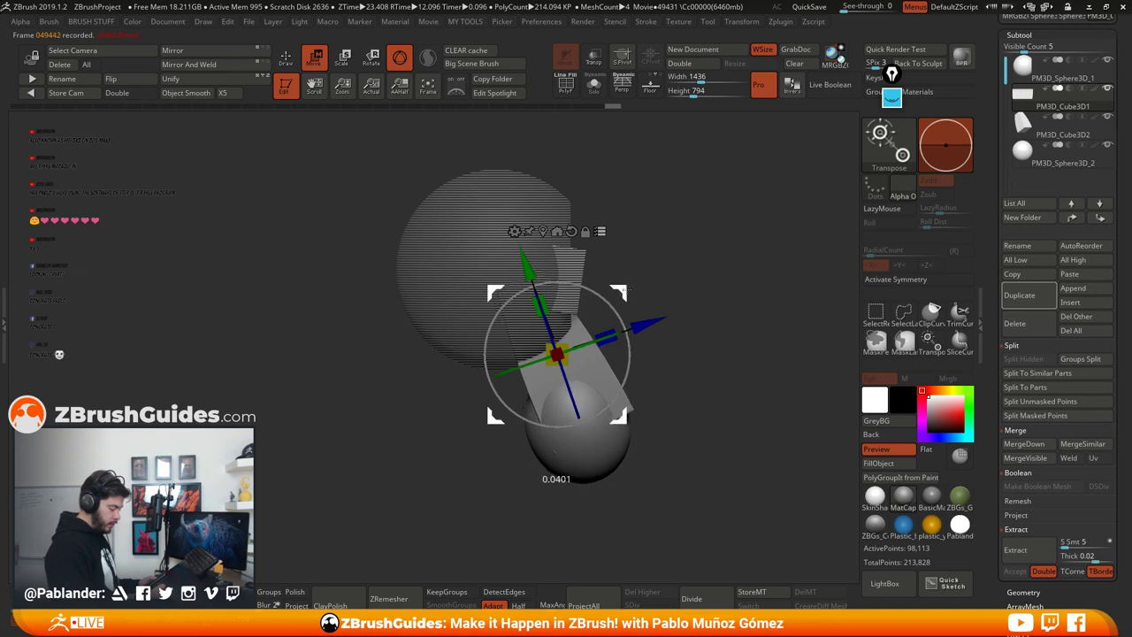
drag(539, 305, 539, 299)
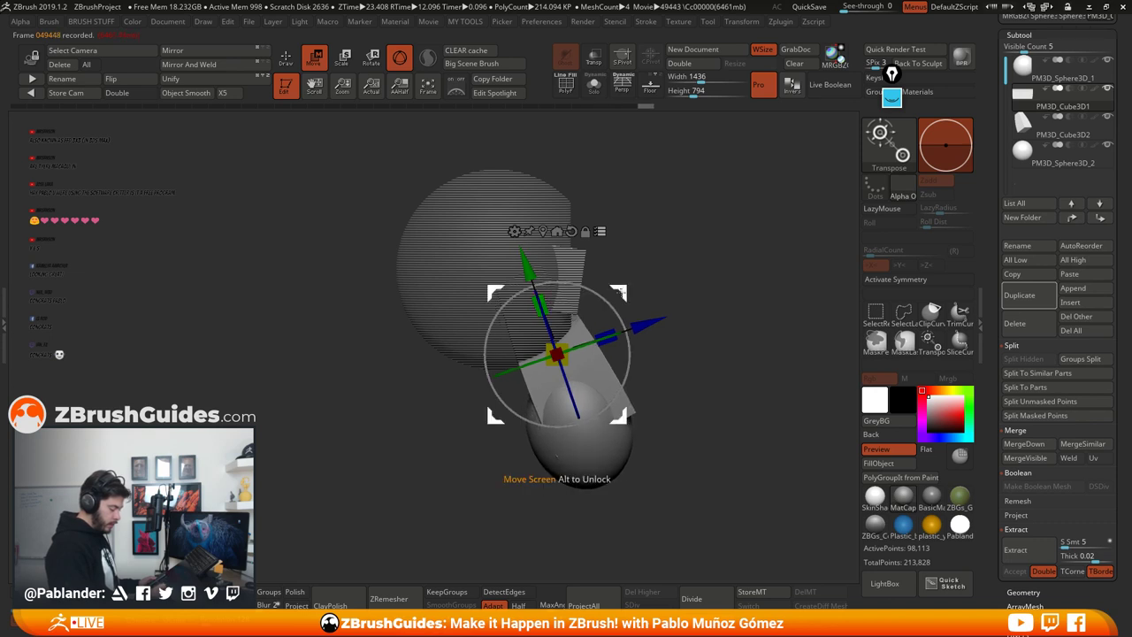
drag(623, 292, 622, 296)
Step: Finish the transform by returning to Draw mode and quick-save the project
drag(707, 320, 650, 324)
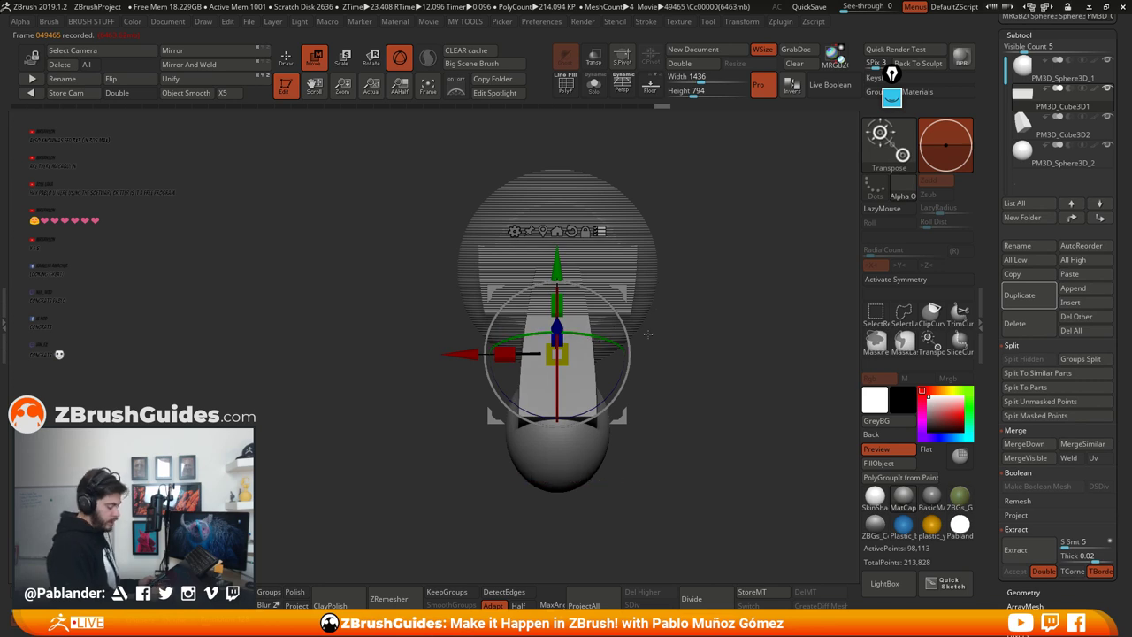
alt+drag(689, 405, 673, 404)
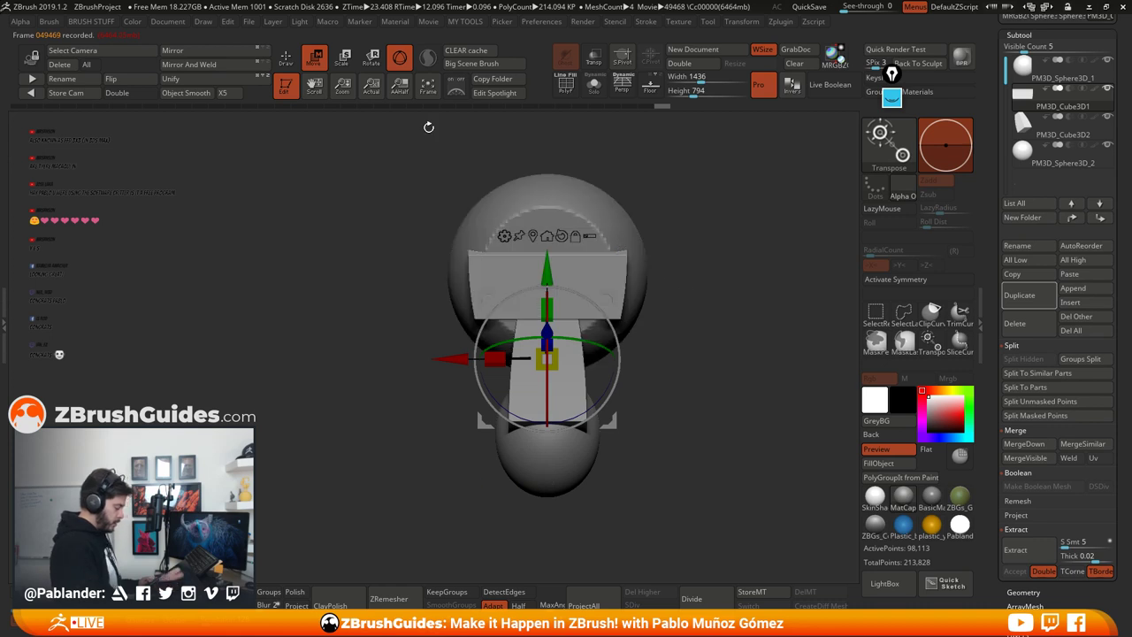
key(q)
click(809, 6)
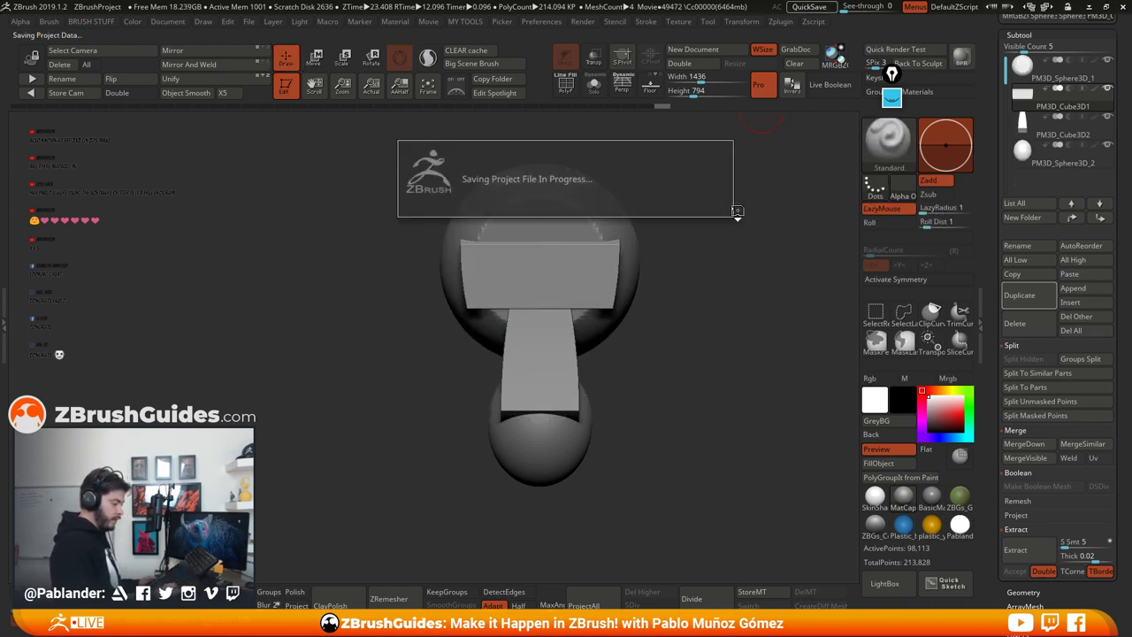
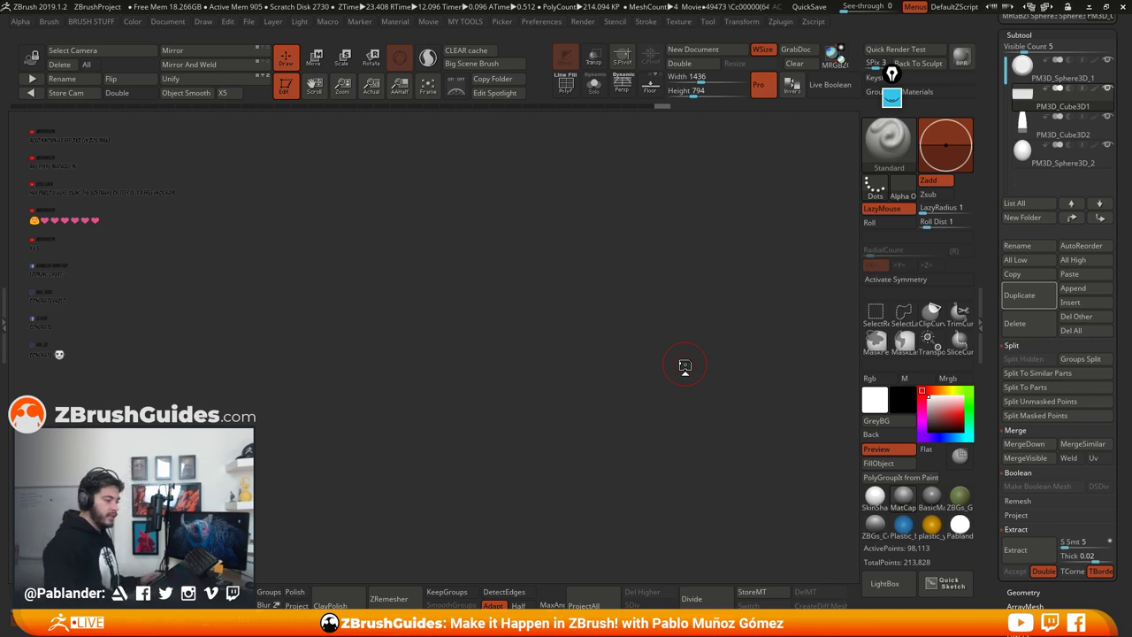
Step: Examine the head blockout from the front and at an angle, and compare it with the macaque reference photos
click(580, 401)
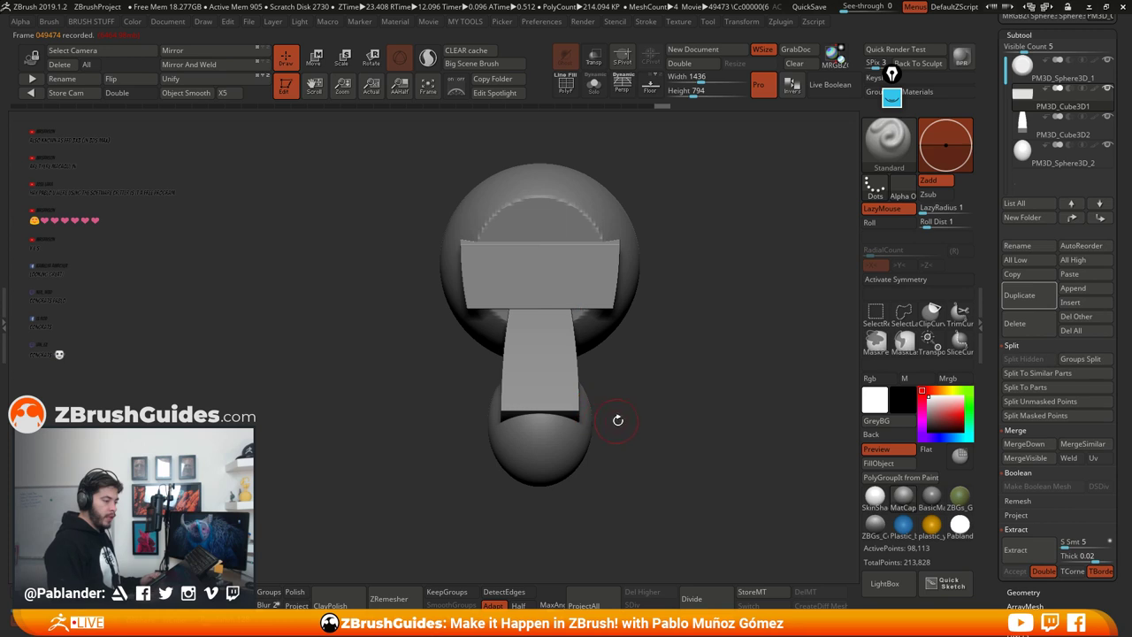
mouse_move(647, 408)
mouse_down()
mouse_move(657, 404)
mouse_move(646, 406)
mouse_move(649, 430)
mouse_up()
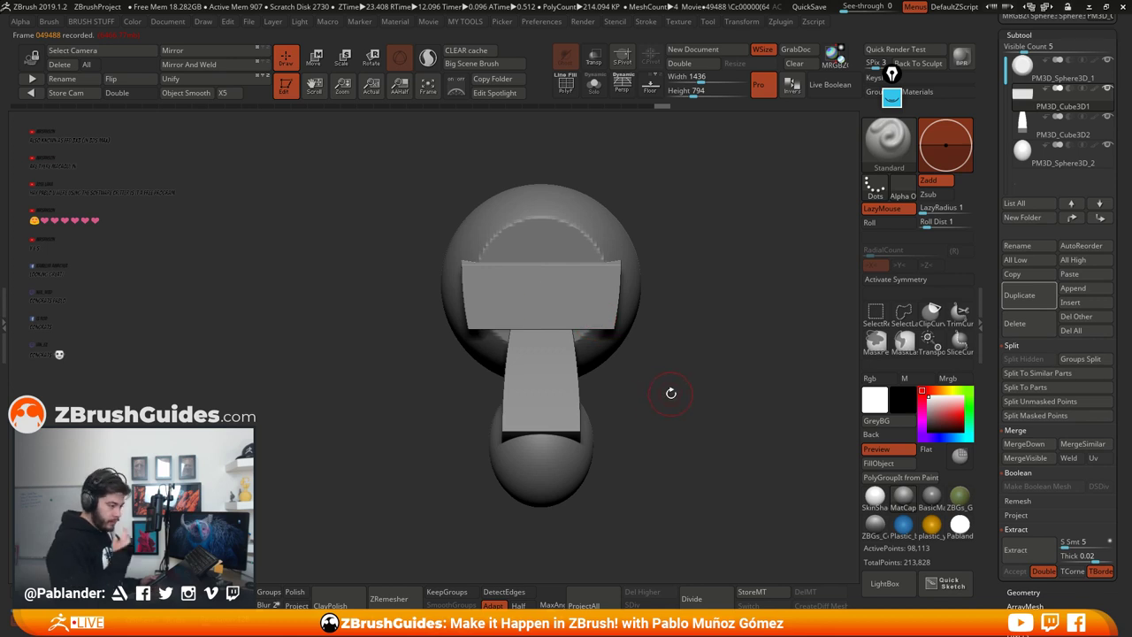
drag(665, 446, 710, 406)
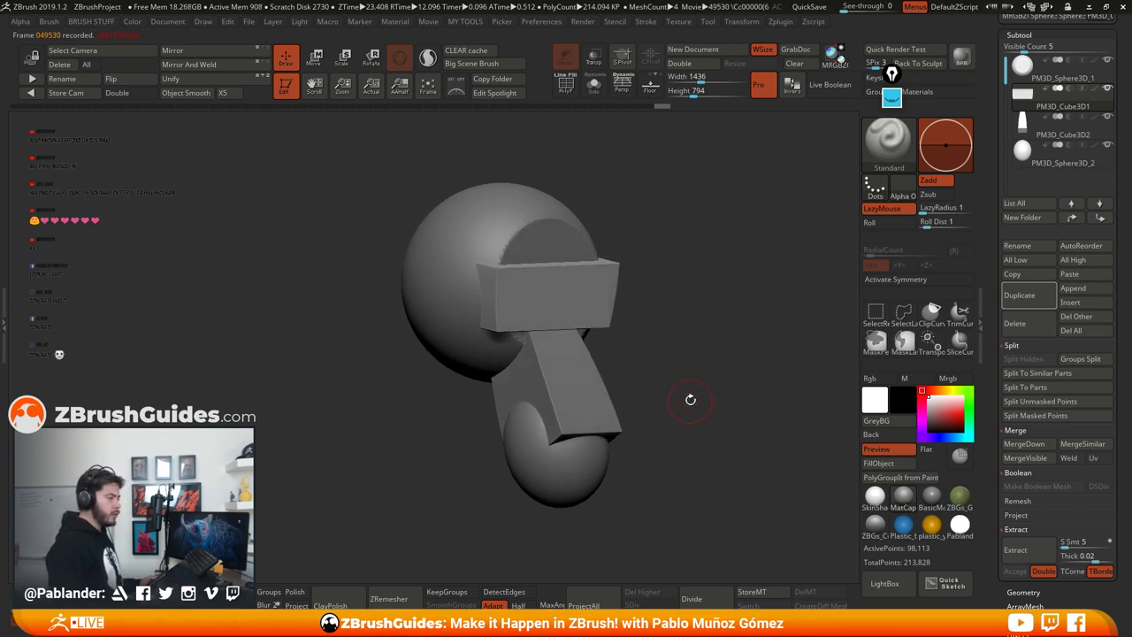
drag(688, 398, 658, 395)
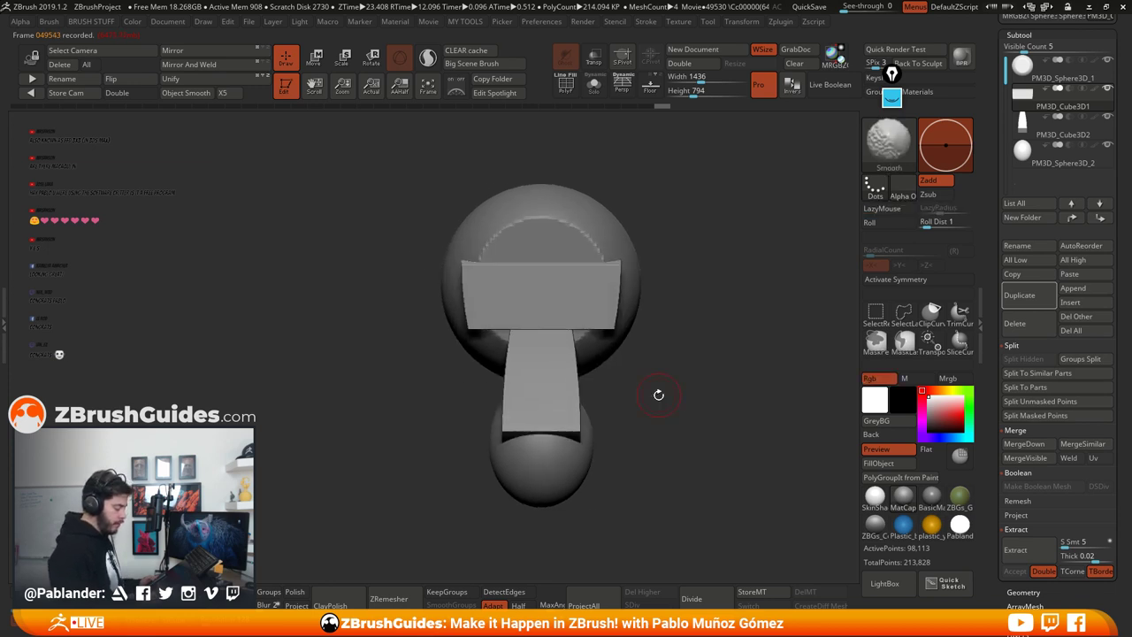
key(l)
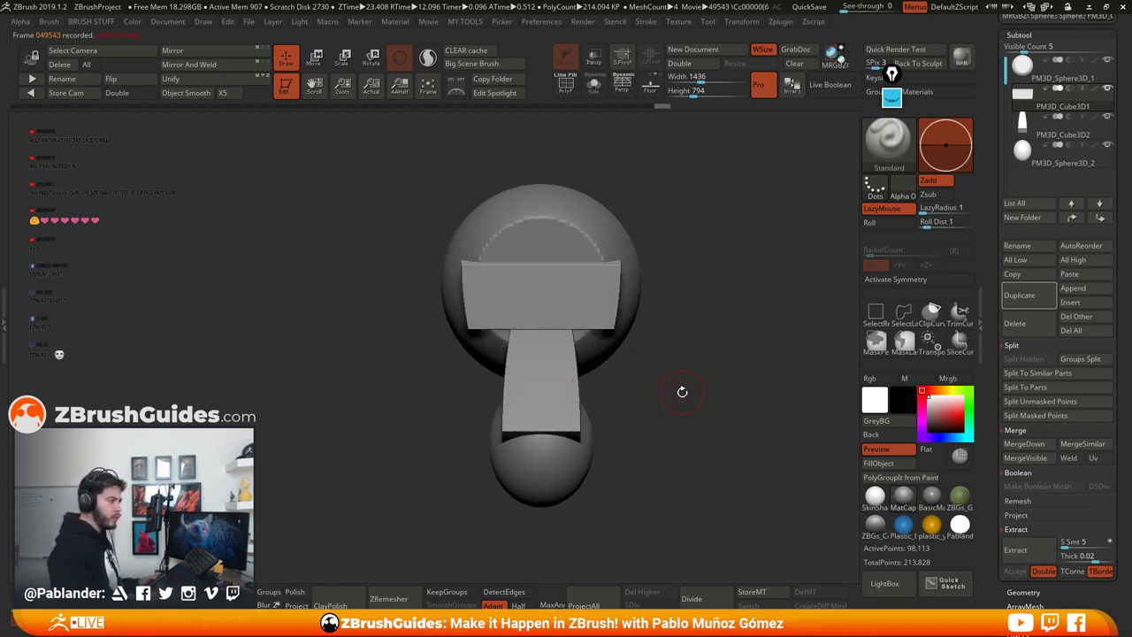
mouse_move(663, 405)
mouse_down()
mouse_move(662, 394)
mouse_move(658, 419)
mouse_up()
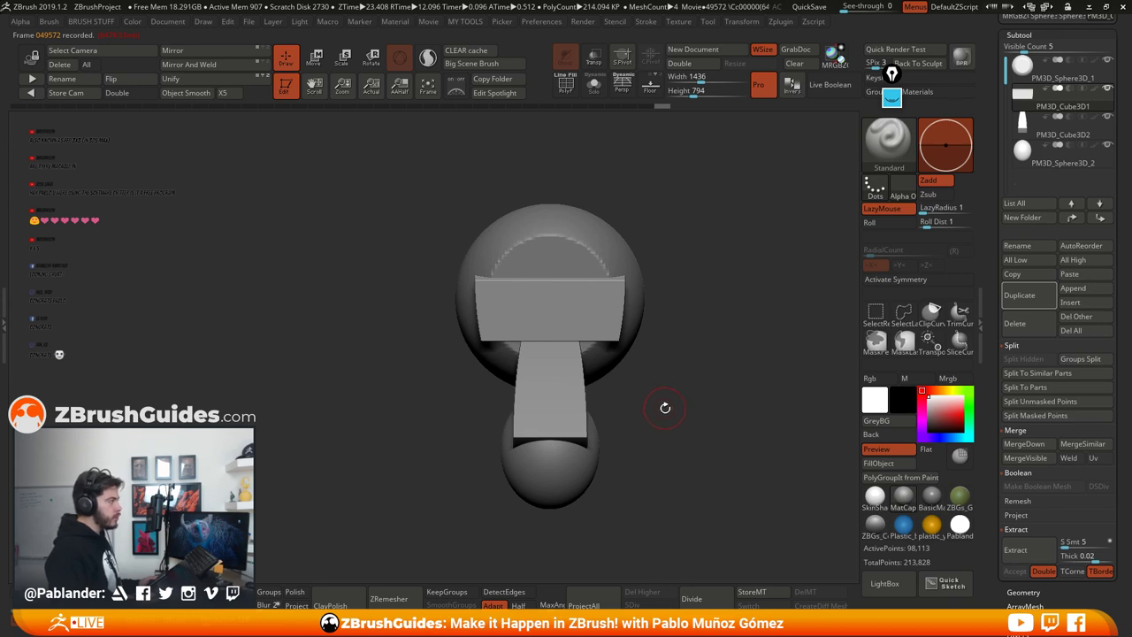
drag(616, 416, 681, 371)
drag(993, 212, 992, 253)
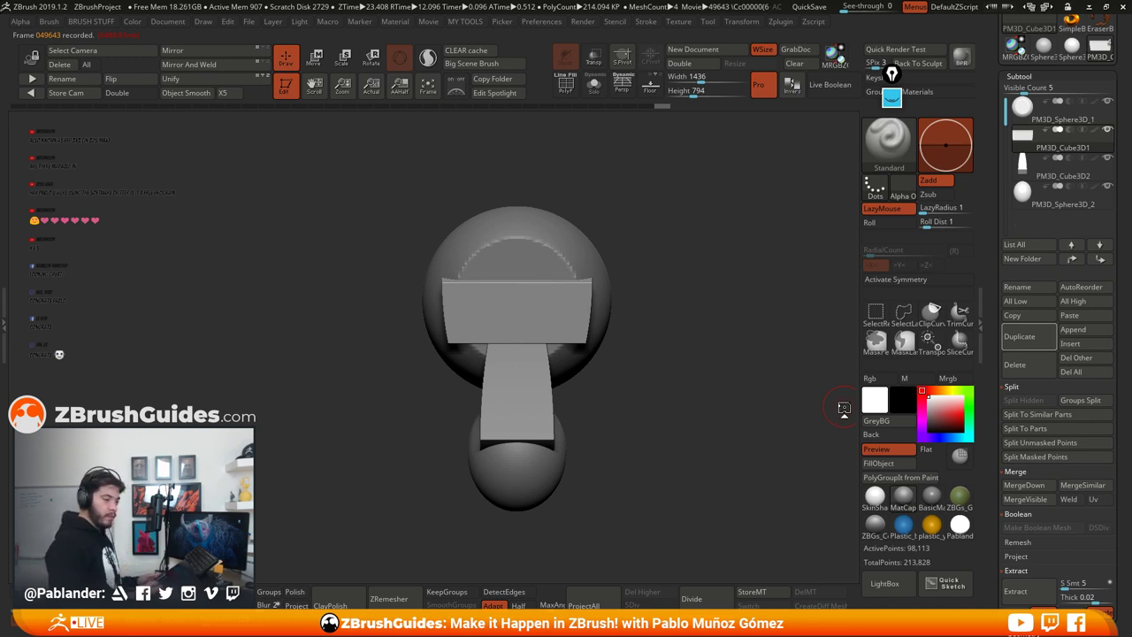
right_drag(1131, 619, 648, 393)
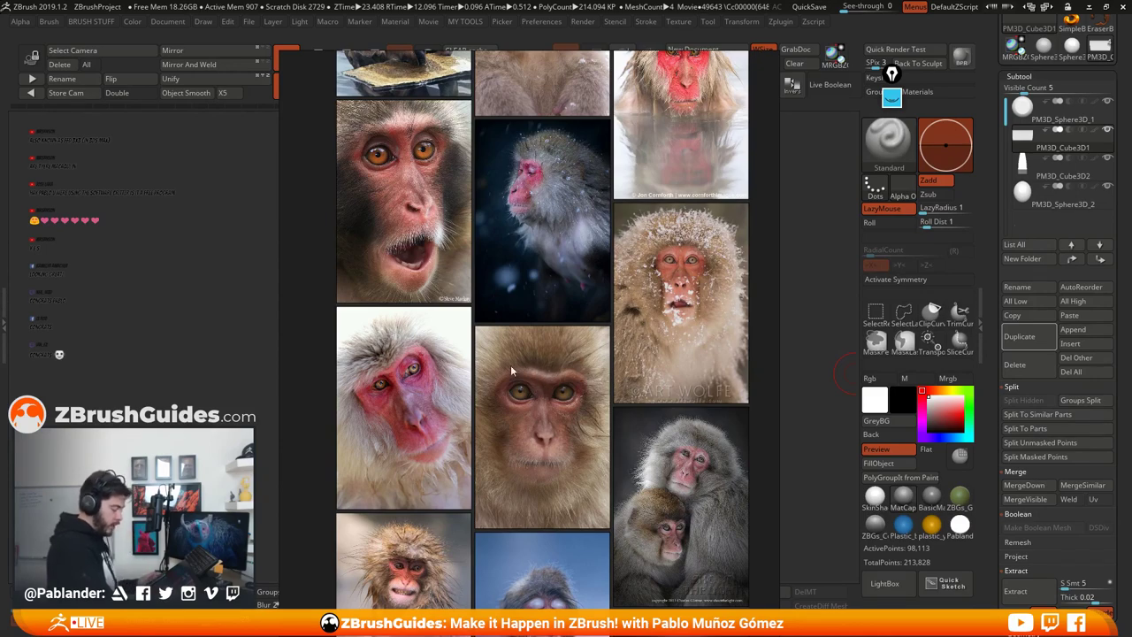
key(alt+Tab)
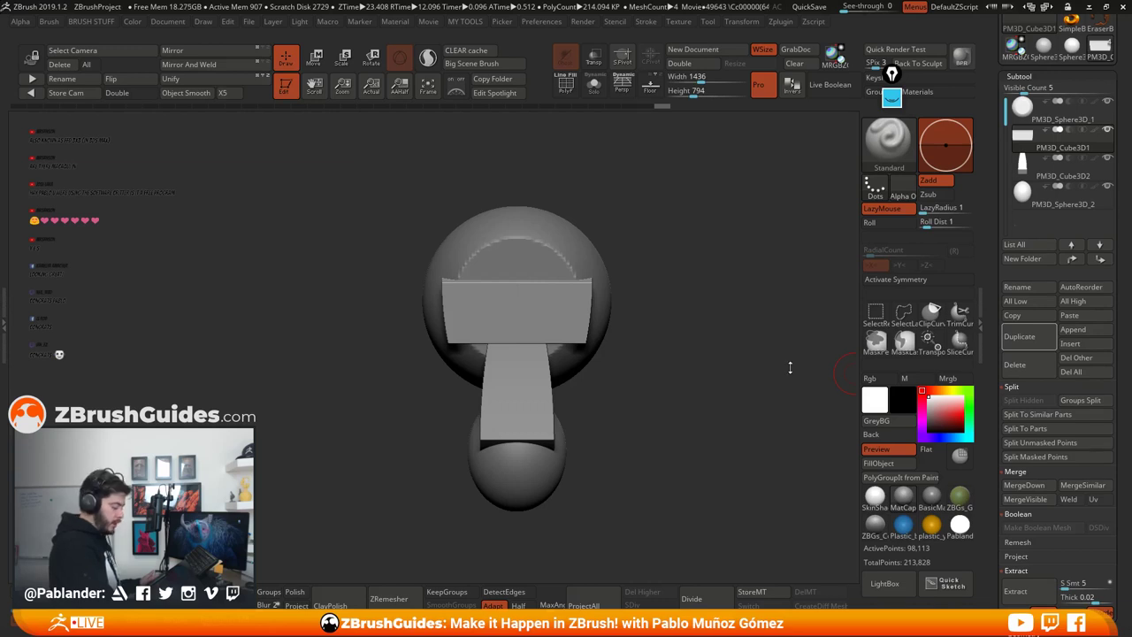
Step: Switch the active tool to the primitive Sphere3D_1 and convert it to a PolyMesh3D
alt+drag(690, 310, 689, 313)
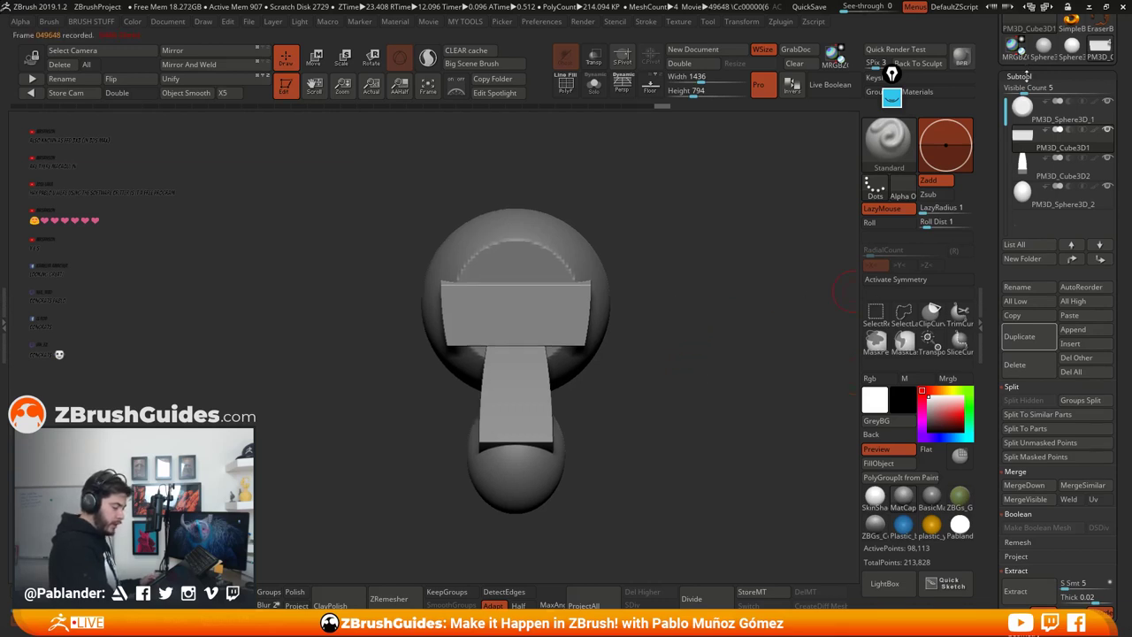
drag(1019, 77, 1019, 240)
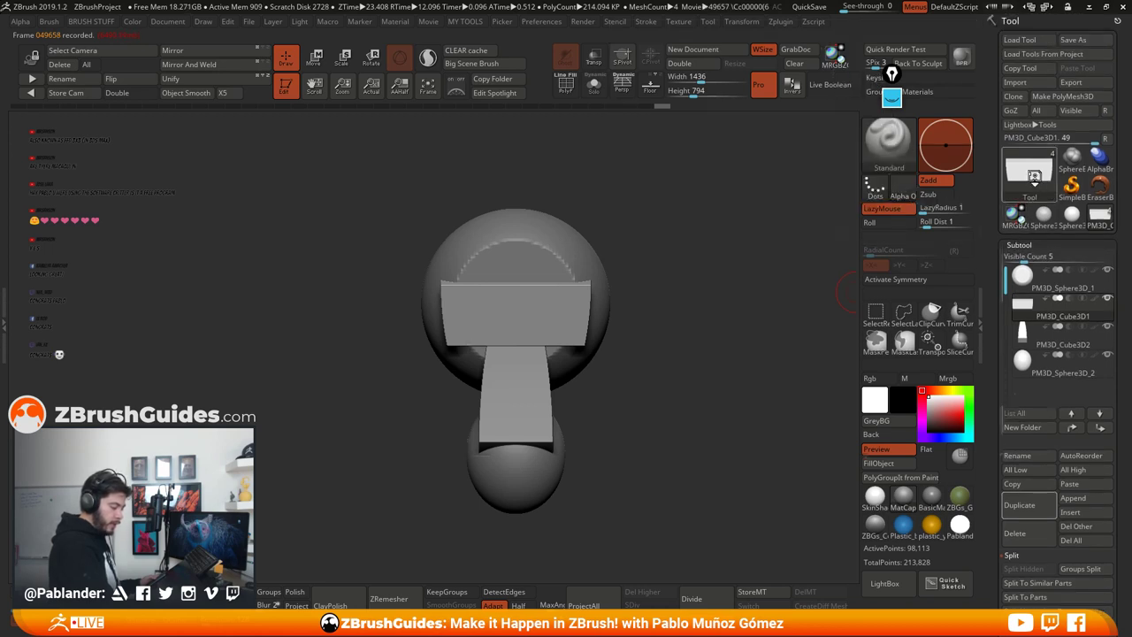
click(1028, 172)
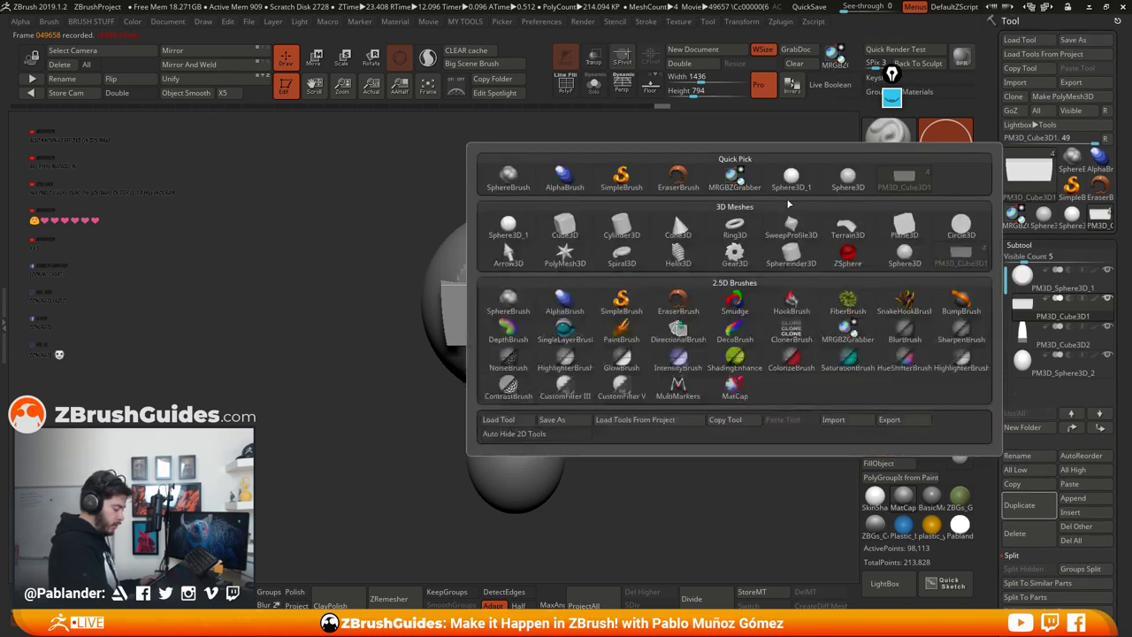
click(510, 233)
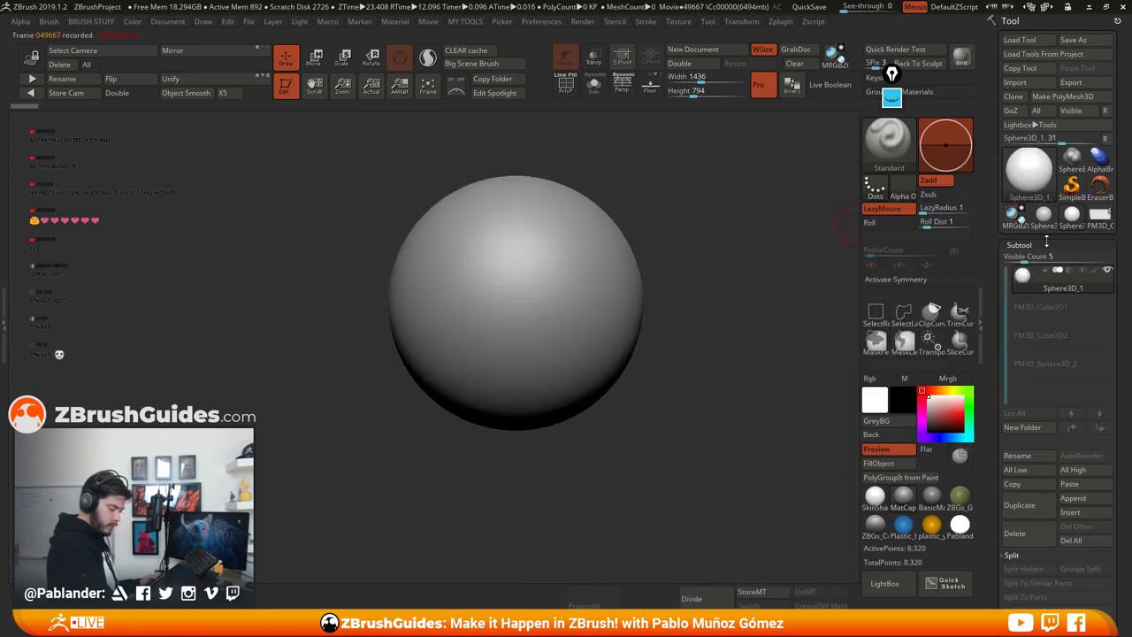
drag(1044, 238, 1044, 229)
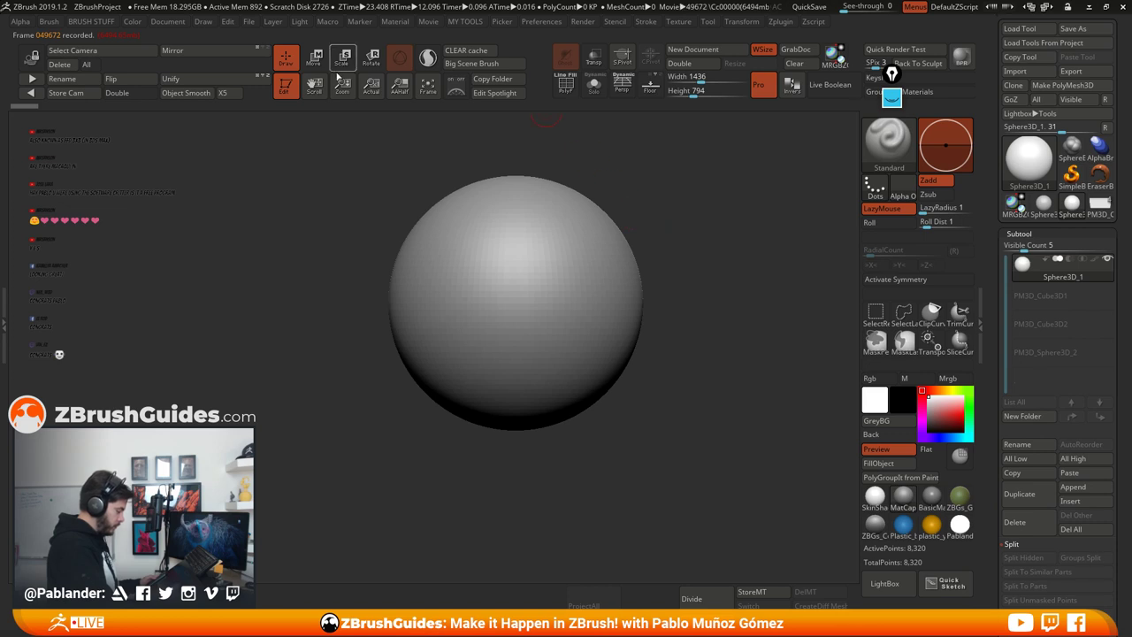
click(1070, 85)
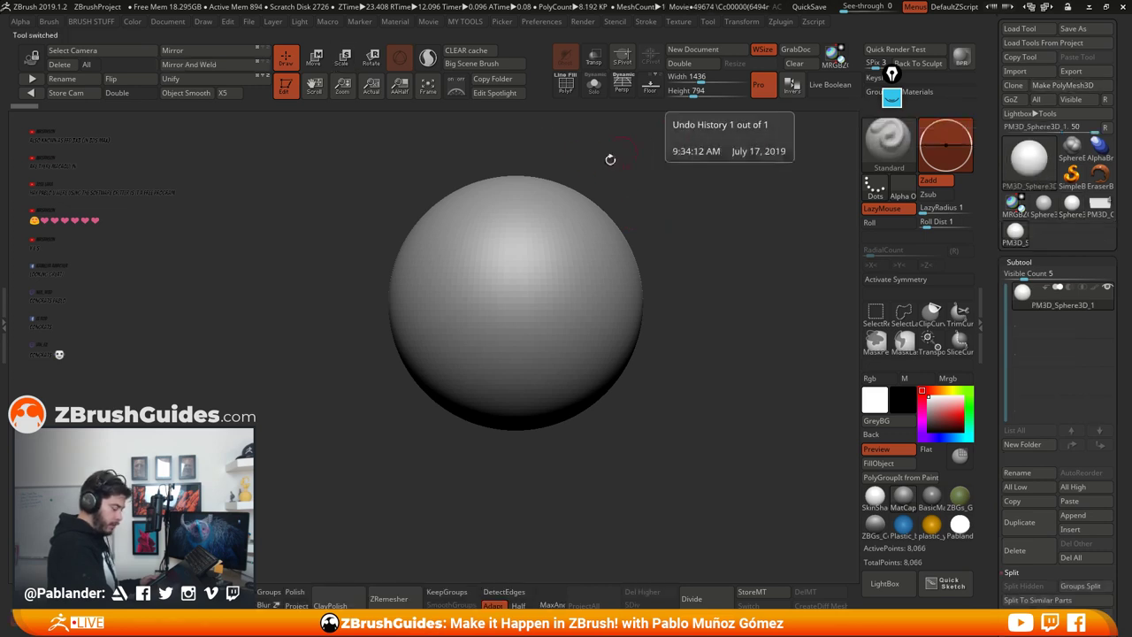
Step: Rotate the new sphere a quarter turn about its X axis so a pole faces front, and check its topology with the polyframe
key(w)
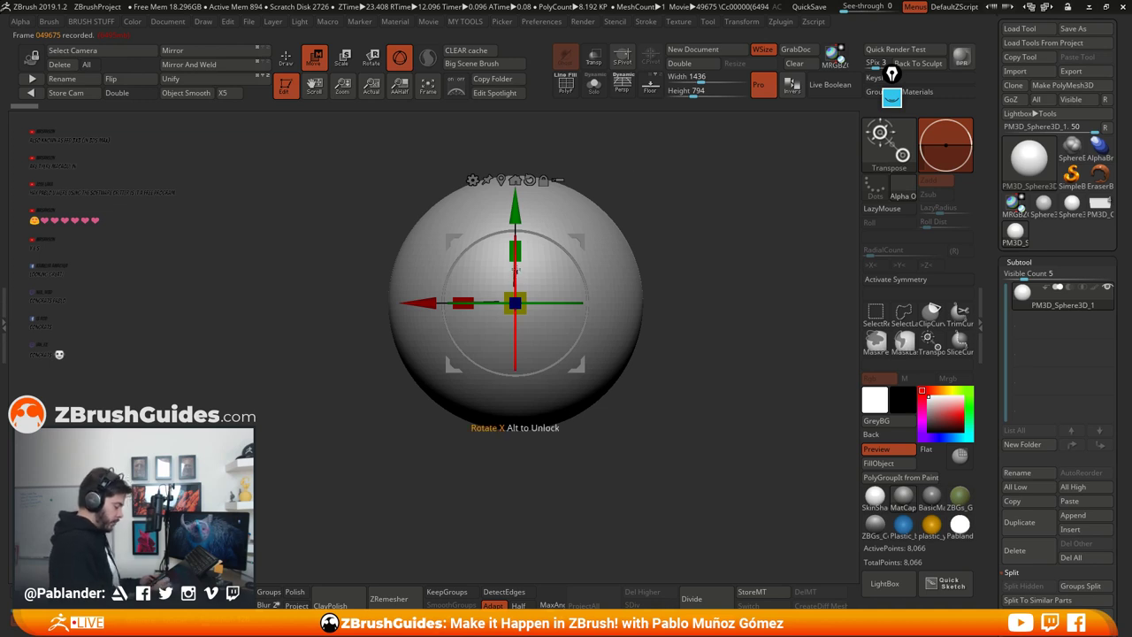
drag(515, 269, 515, 387)
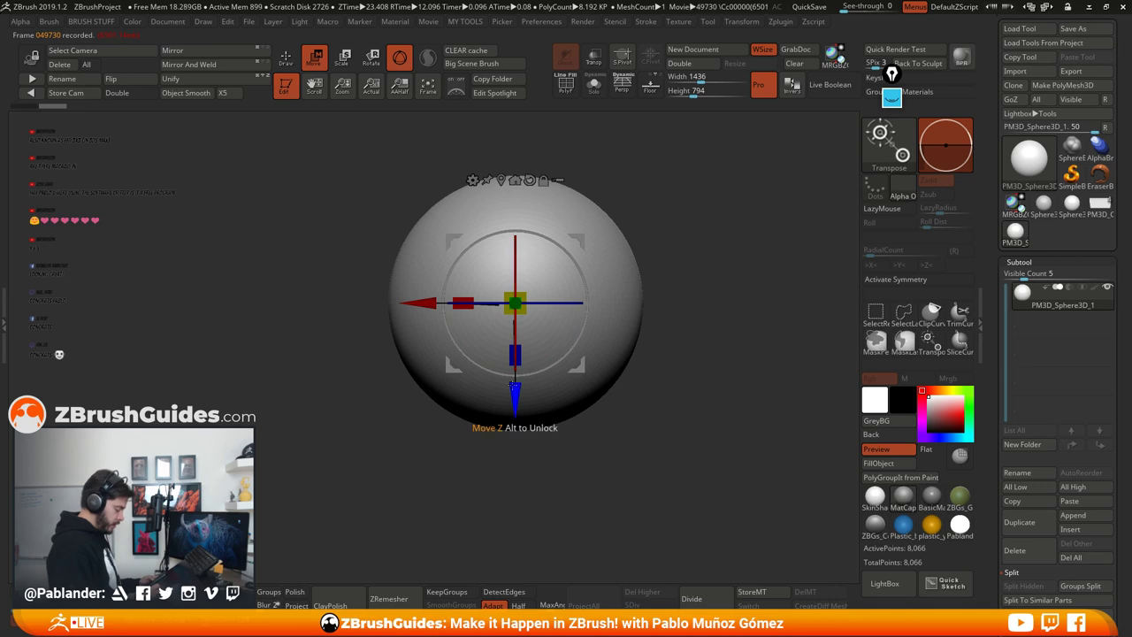
key(q)
key(shift+f)
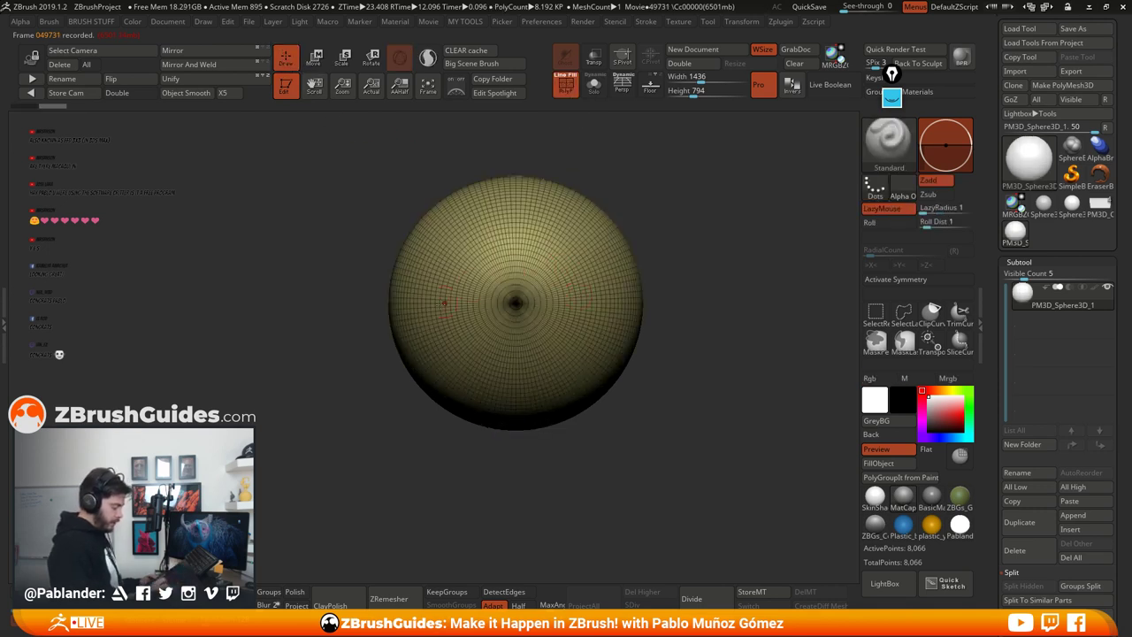
drag(670, 256, 712, 264)
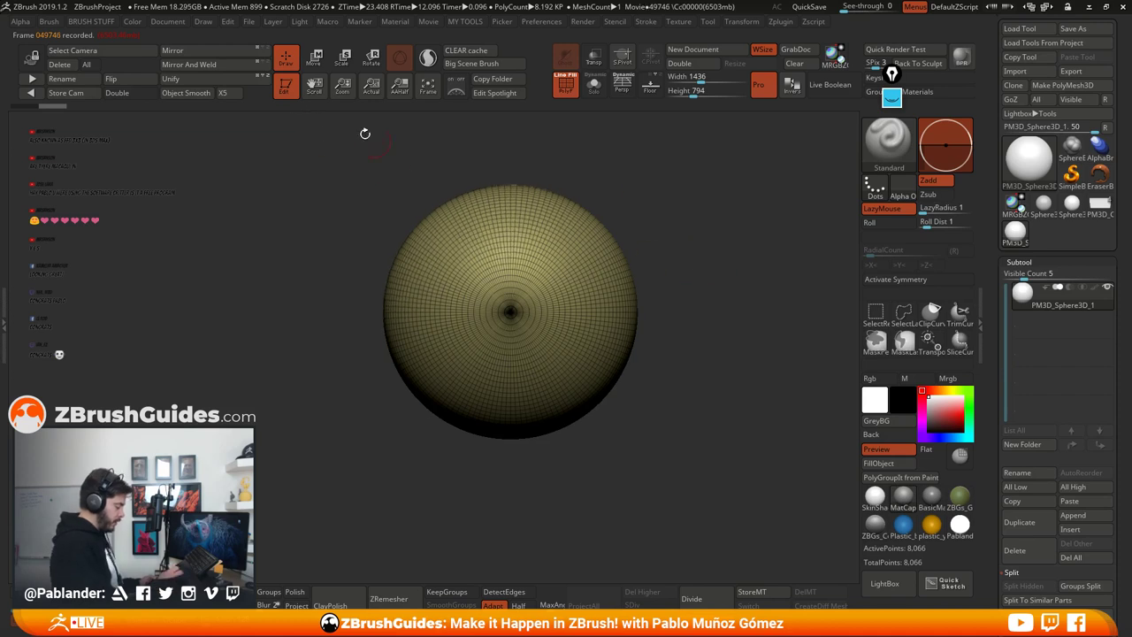
click(287, 86)
click(380, 203)
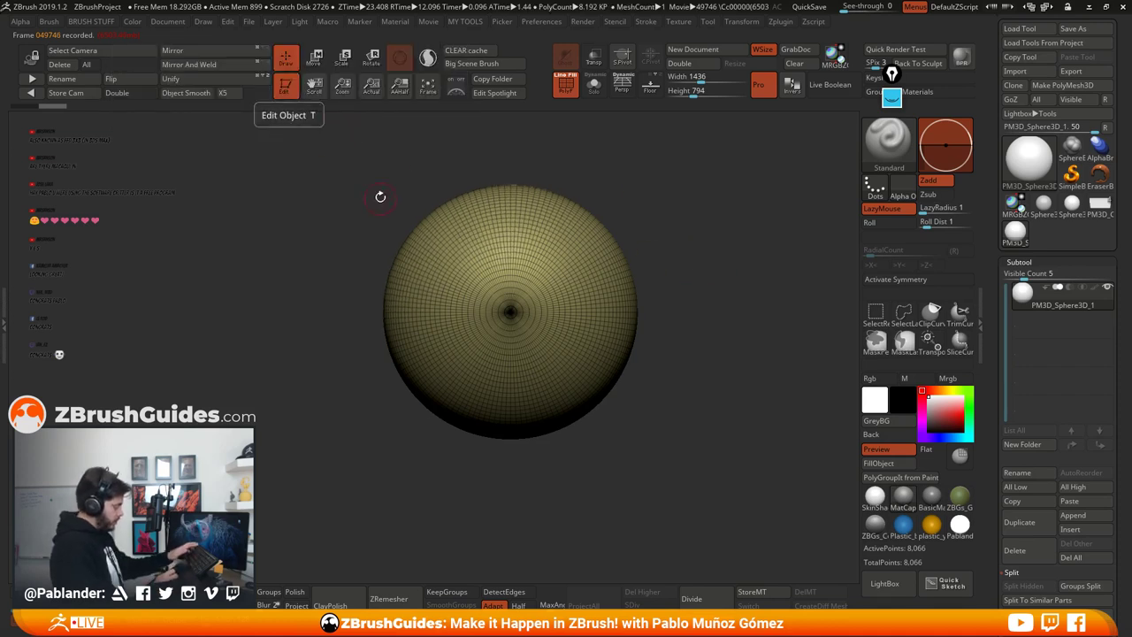
click(566, 85)
Step: Apply the SkinShade material to the sphere and subdivide it up to subdivision level 4
alt+drag(699, 228, 718, 276)
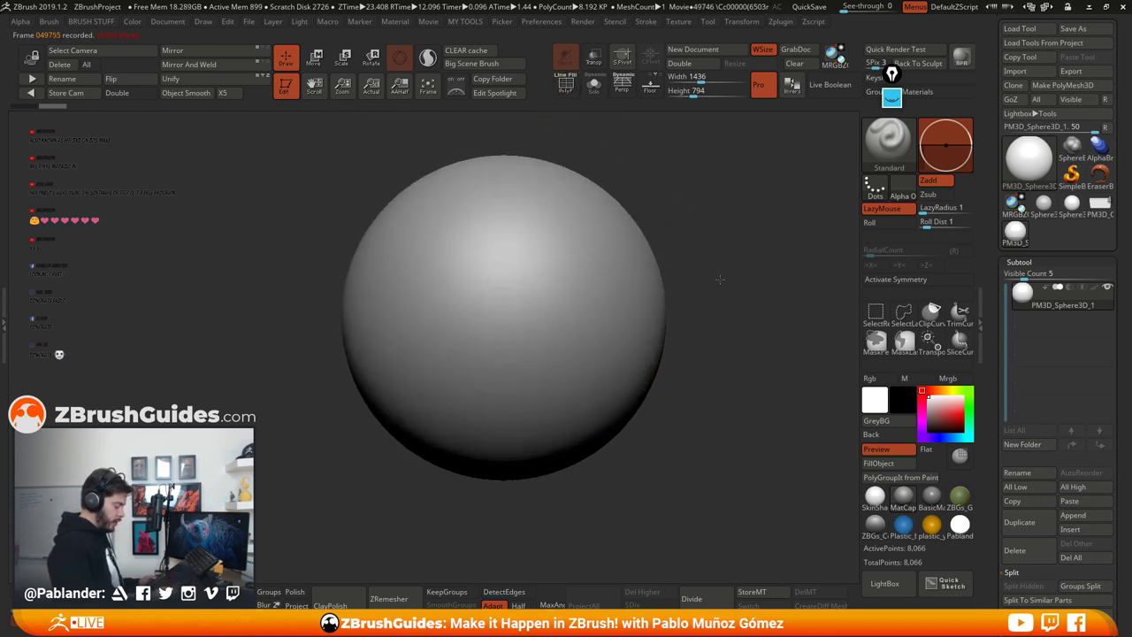
click(875, 498)
alt+drag(731, 434, 707, 443)
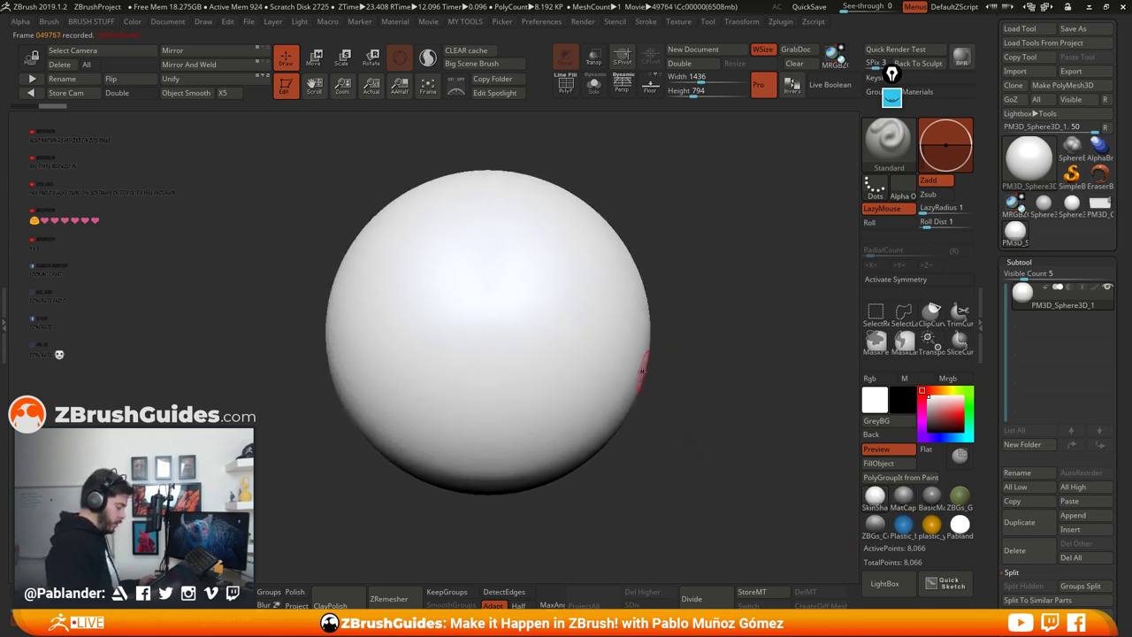
click(700, 600)
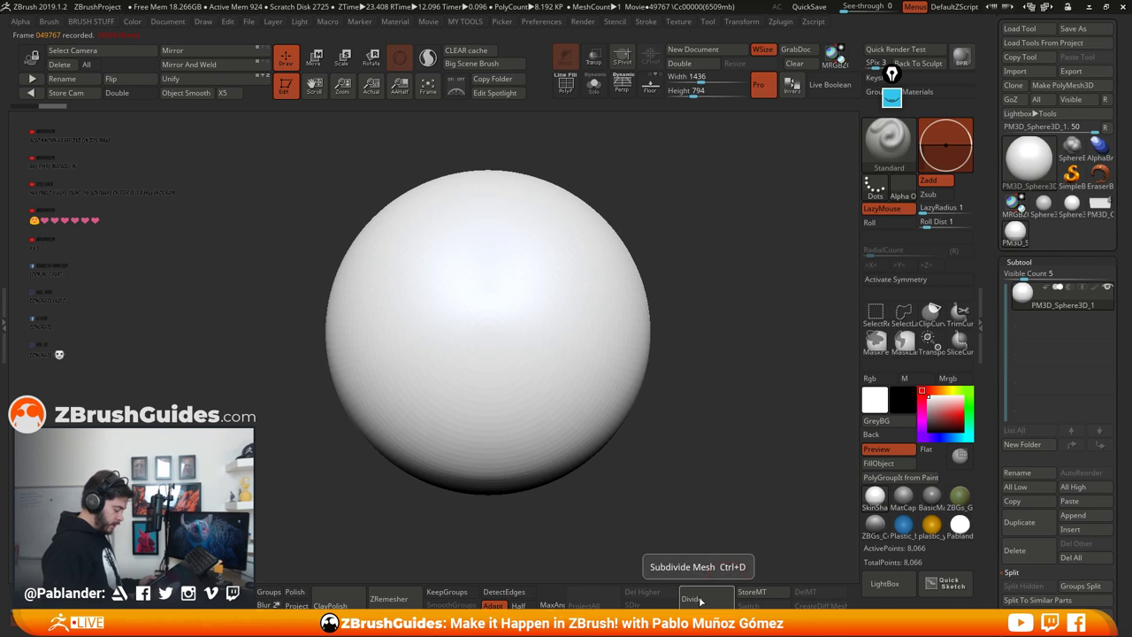
click(700, 600)
click(700, 601)
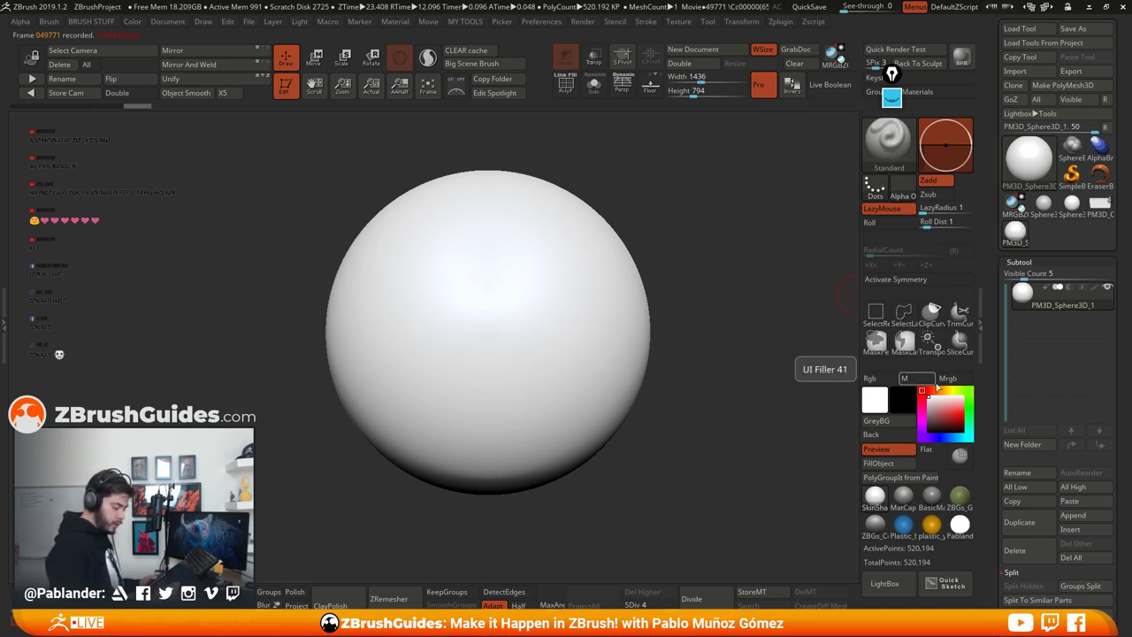
Step: Clone the Standard brush to get a separate copy to paint with
click(889, 152)
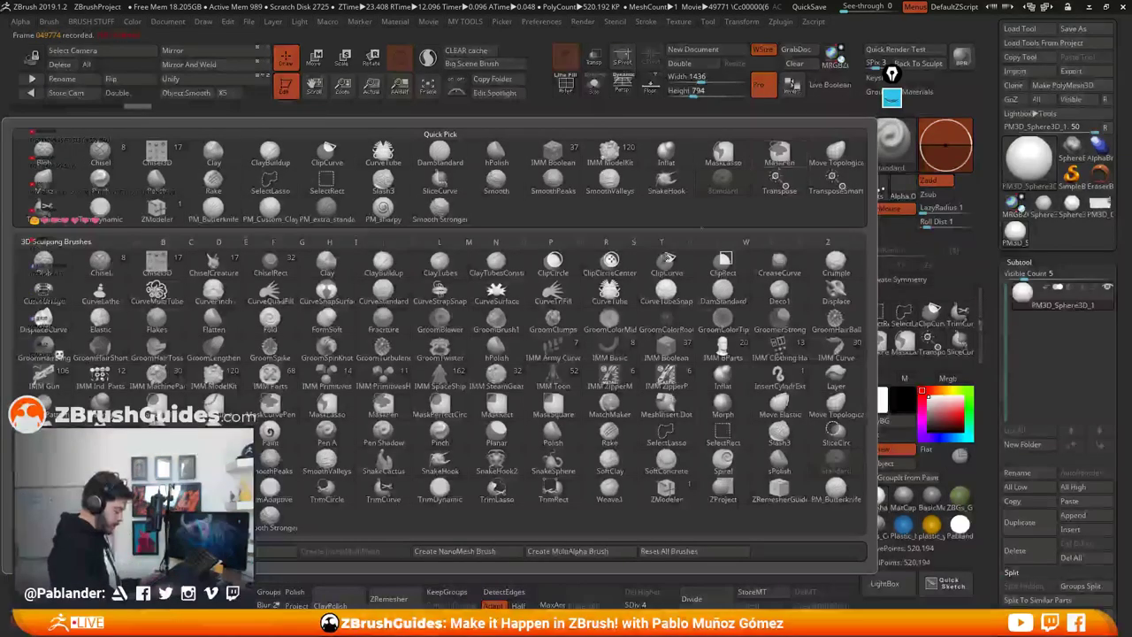
click(159, 550)
click(447, 91)
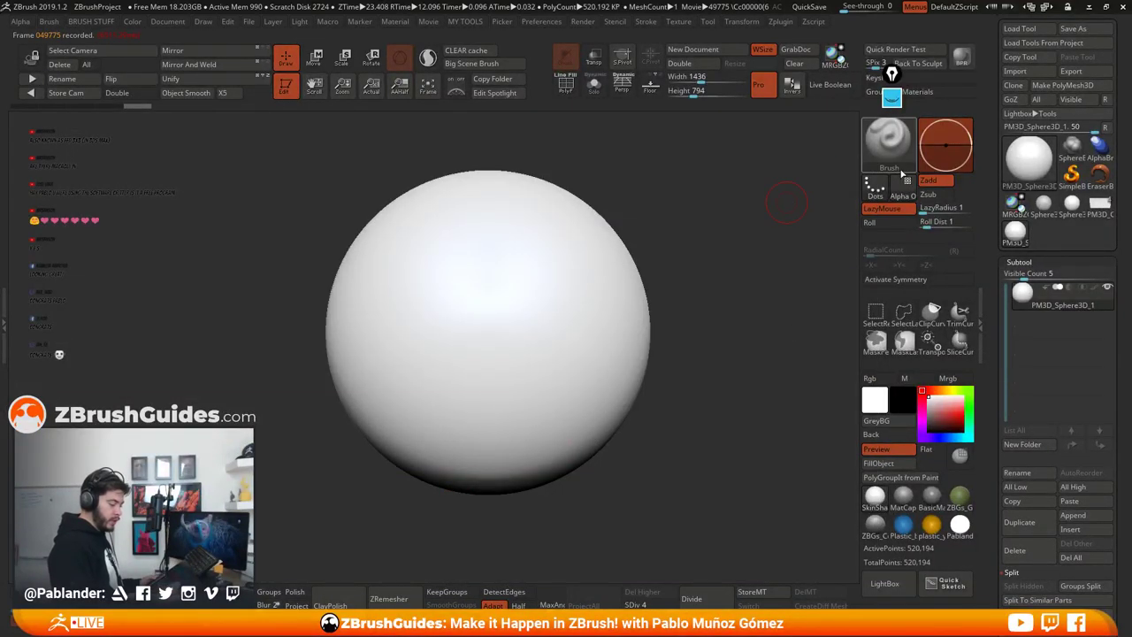
drag(891, 98, 846, 144)
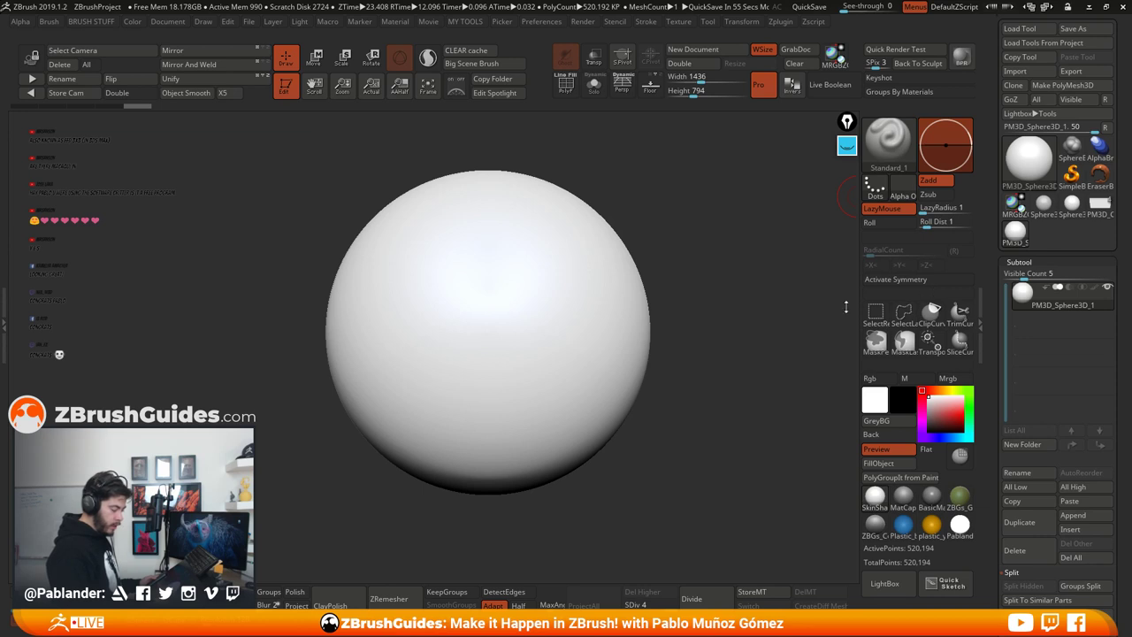
Step: Activate radial symmetry about the Z axis only, with a radial count of 32
click(907, 278)
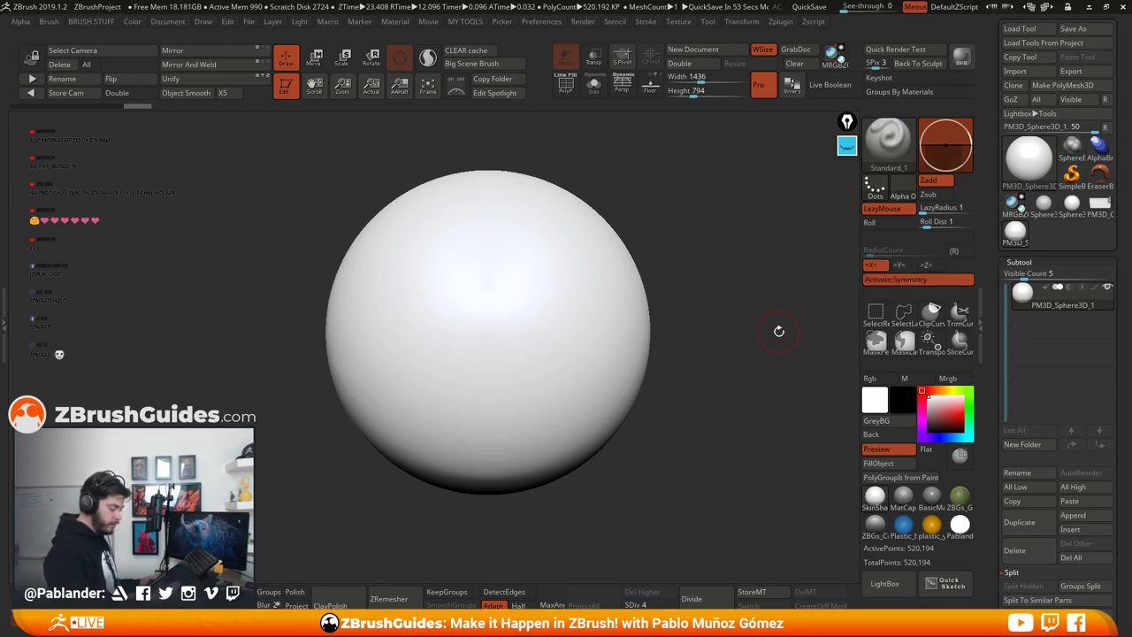
click(955, 253)
click(741, 21)
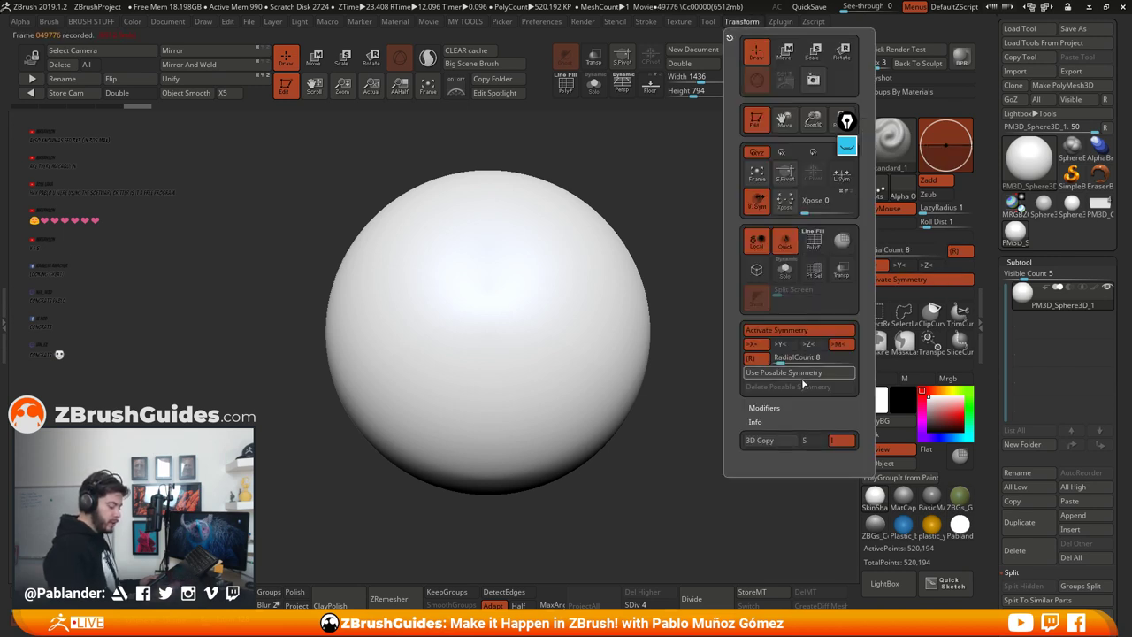
click(795, 358)
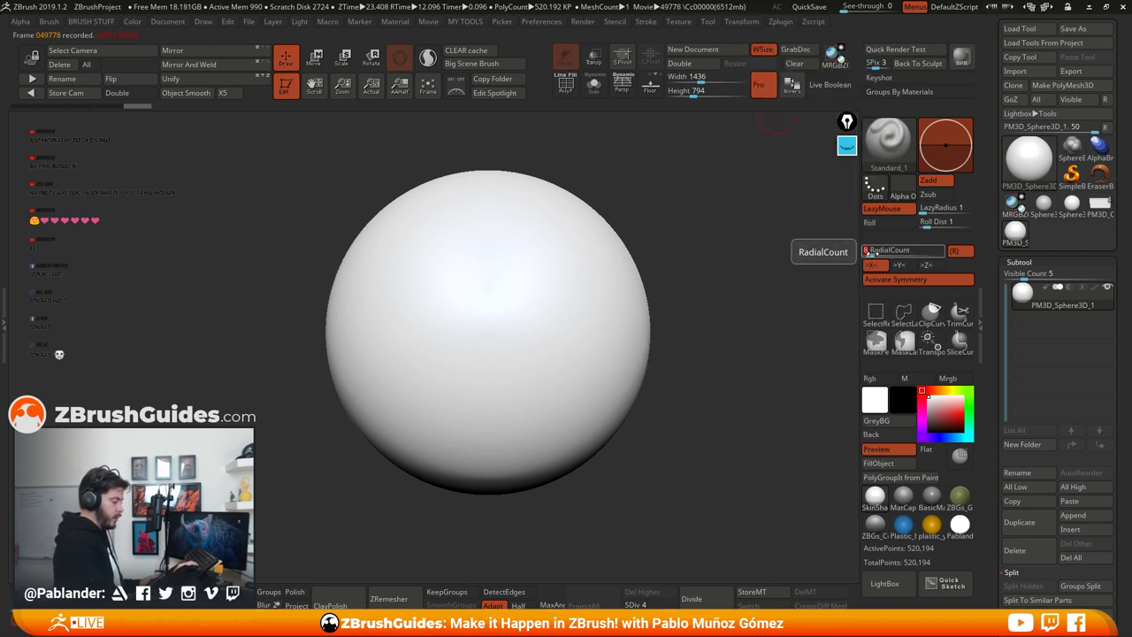
text(2)
key(Return)
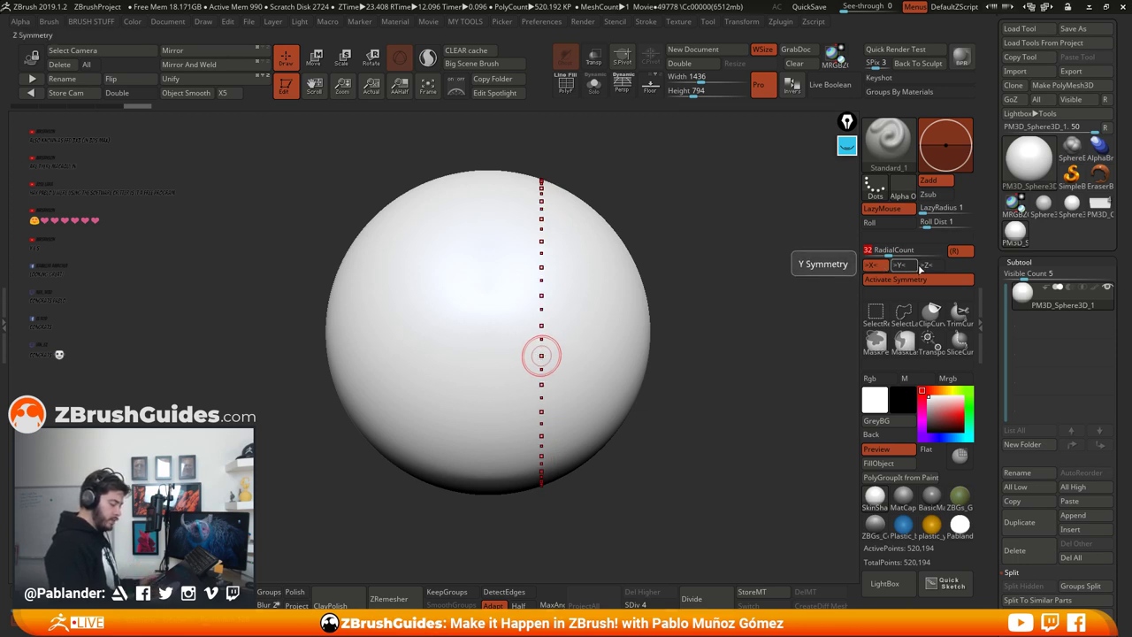
click(872, 264)
click(926, 264)
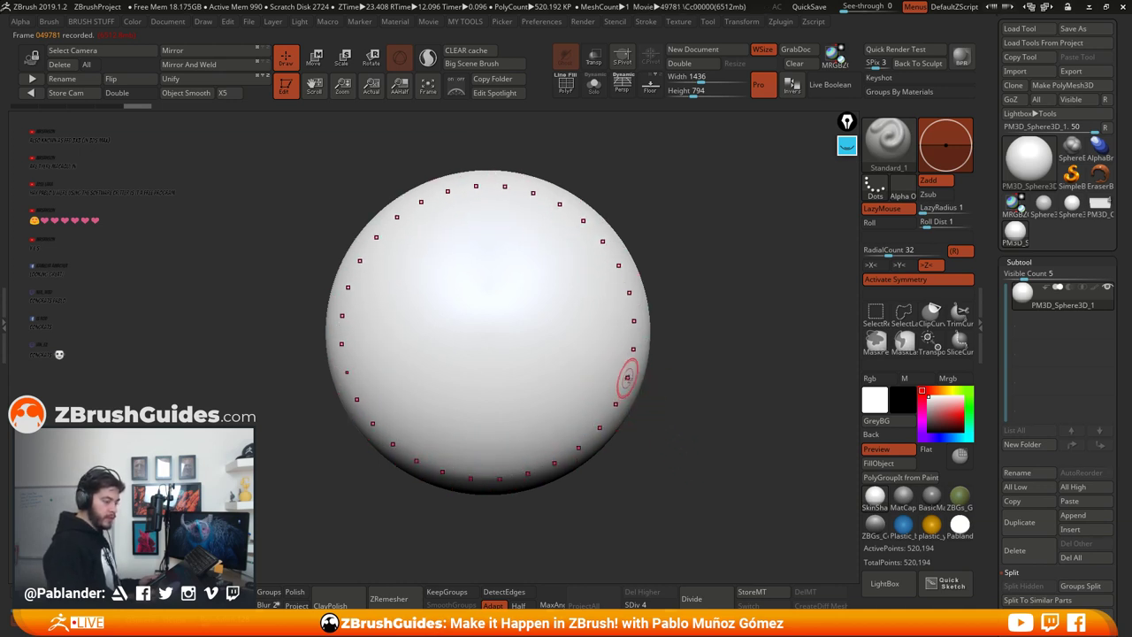
Step: Choose a light beige colour and set the cloned brush to paint only Rgb, with Zadd turned off
click(932, 412)
drag(932, 406, 933, 406)
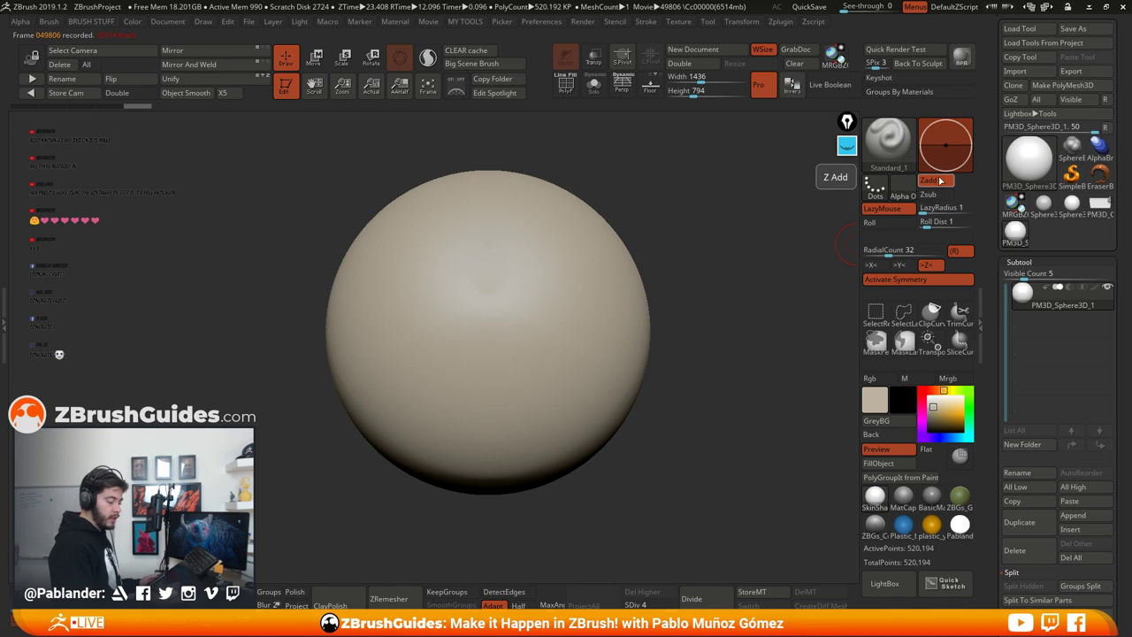
click(943, 182)
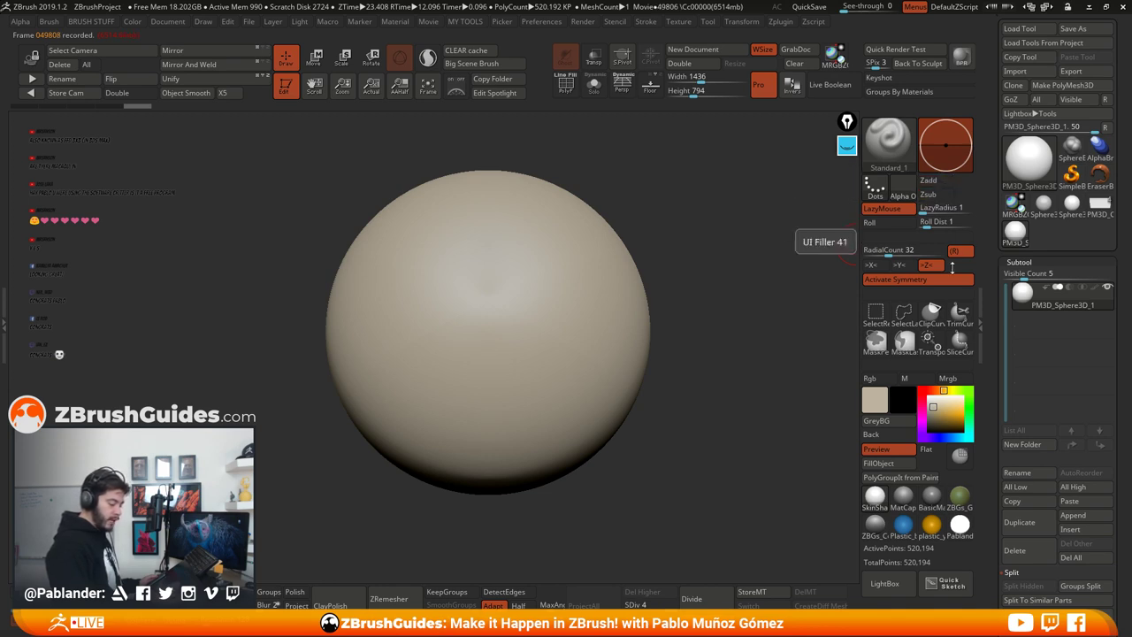
click(870, 378)
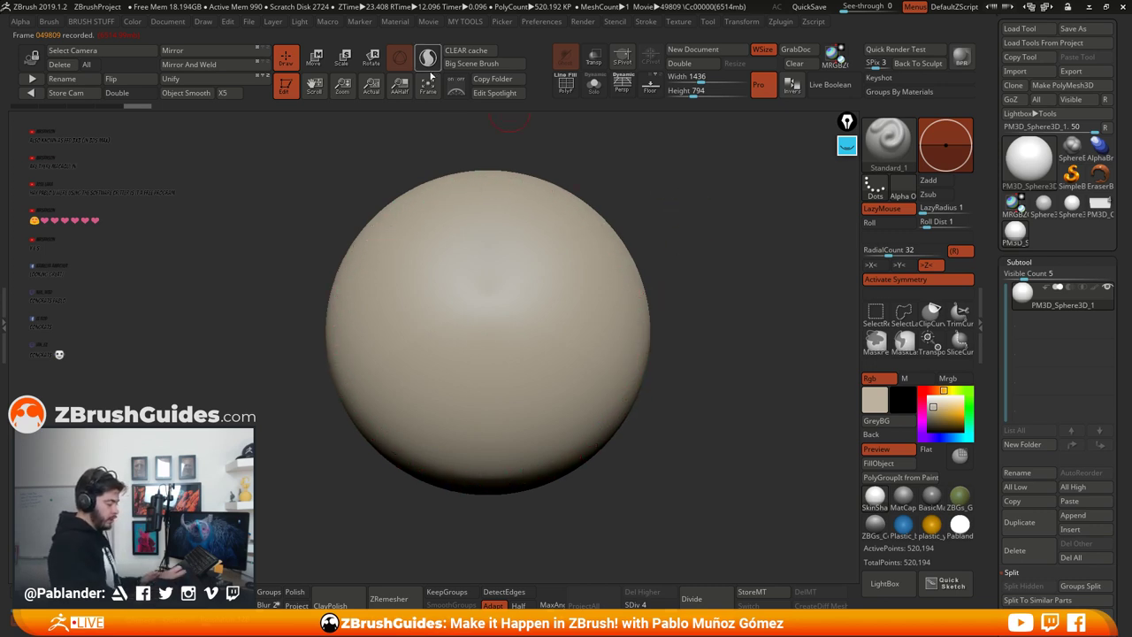
Step: Paint the entire sphere with the beige base colour, covering the remaining white patch at the pole
key(space)
drag(601, 299, 616, 299)
drag(586, 335, 594, 305)
drag(721, 267, 674, 278)
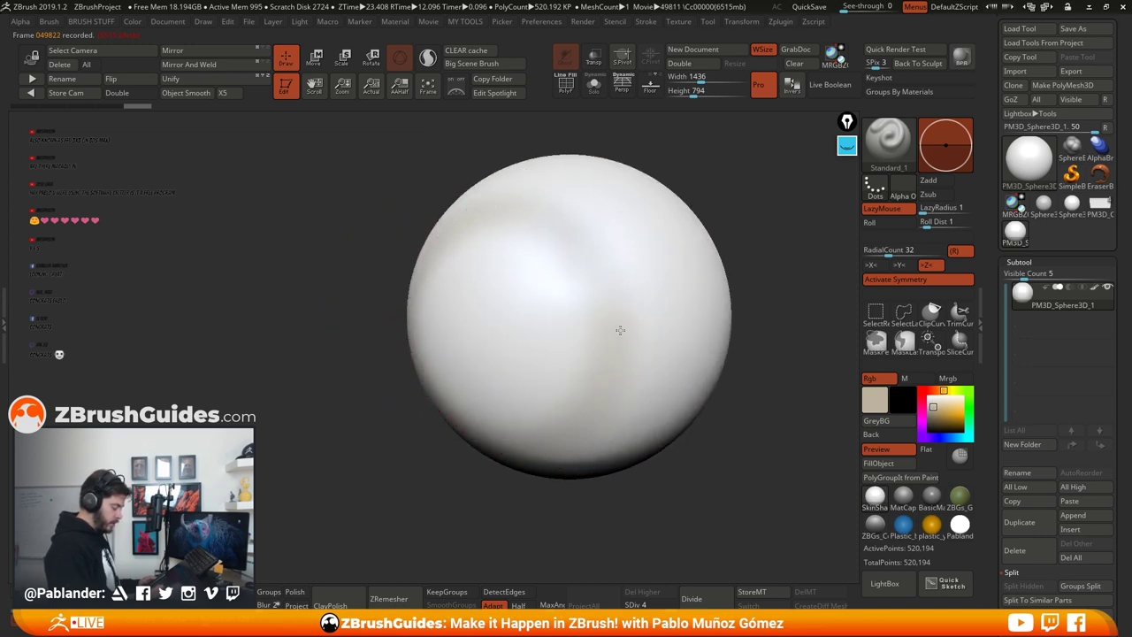
mouse_move(620, 330)
mouse_down()
mouse_move(674, 268)
mouse_move(650, 279)
mouse_move(610, 269)
mouse_move(540, 321)
mouse_up()
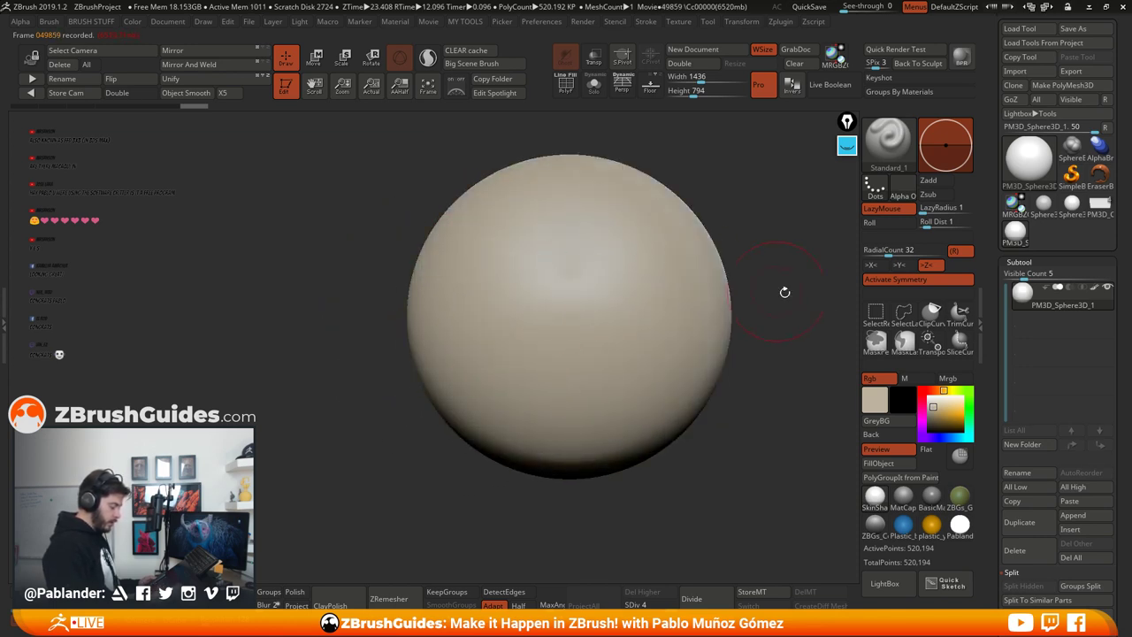
drag(784, 292, 684, 323)
right_drag(683, 323, 546, 351)
mouse_move(578, 365)
mouse_down()
mouse_move(609, 239)
mouse_move(591, 421)
mouse_move(569, 231)
mouse_move(513, 440)
mouse_up()
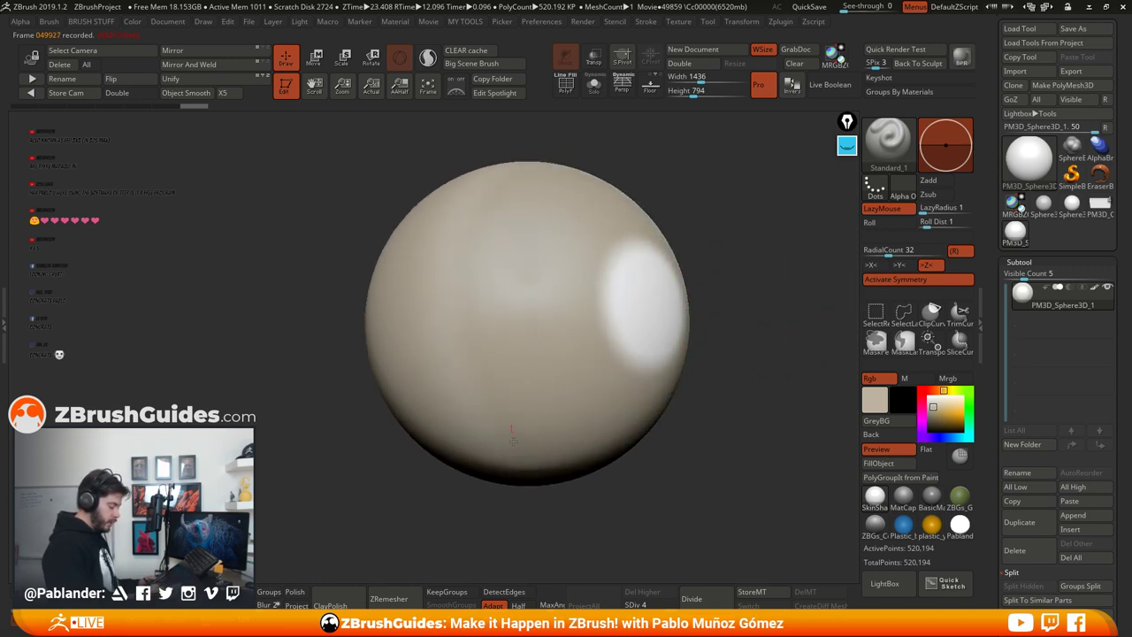
mouse_move(434, 257)
mouse_down()
mouse_move(640, 244)
mouse_move(656, 302)
mouse_up()
alt+right_drag(778, 266, 673, 274)
alt+right_drag(612, 236, 669, 237)
mouse_move(548, 308)
alt+right_down()
mouse_move(597, 291)
mouse_move(658, 291)
mouse_move(612, 306)
alt+right_up()
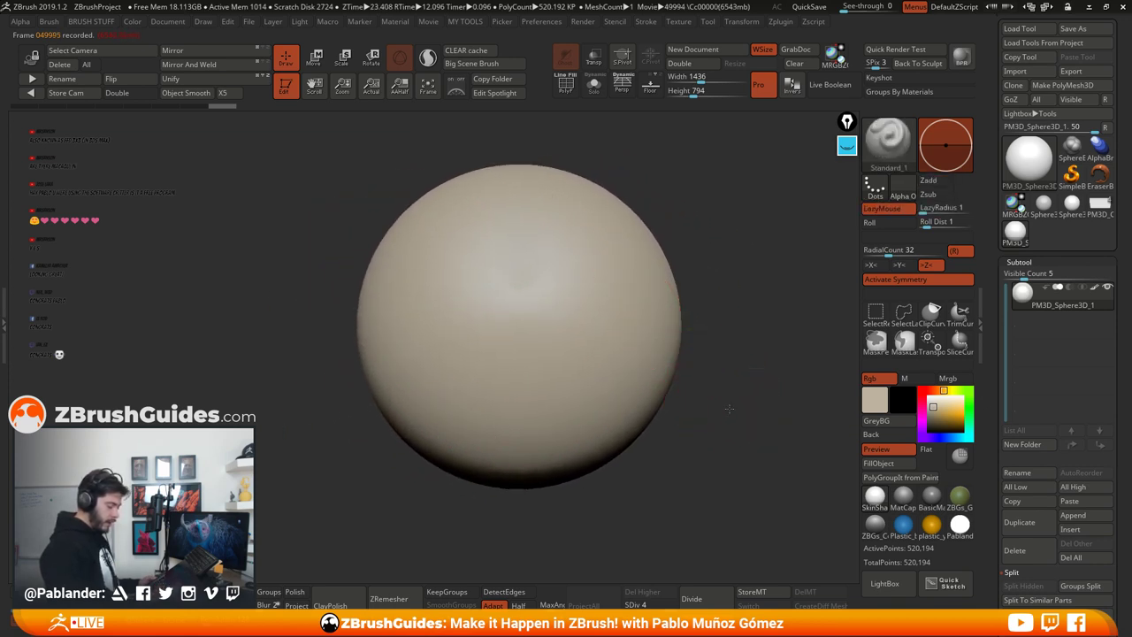
Step: Choose a bright red colour and paint a round patch over the back pole of the sphere
ctrl+right_drag(731, 407, 579, 407)
mouse_move(579, 407)
alt+right_down()
mouse_move(690, 385)
mouse_move(581, 399)
alt+right_up()
alt+right_drag(652, 413, 683, 408)
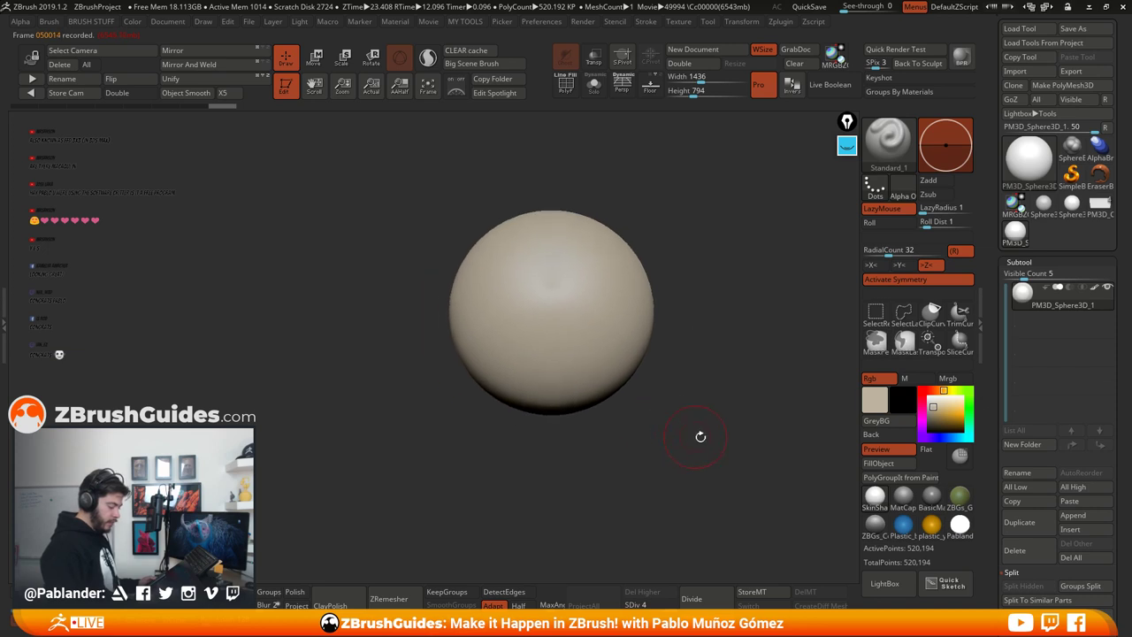
click(930, 391)
drag(930, 391, 954, 414)
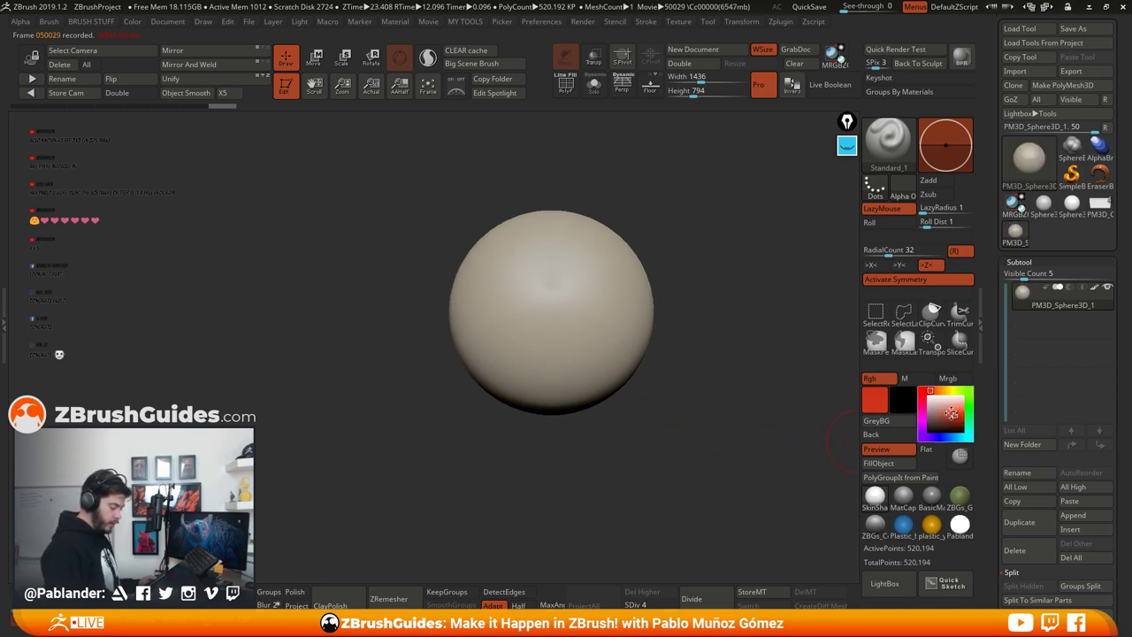
mouse_move(645, 404)
alt+mouse_down()
mouse_move(690, 401)
mouse_move(617, 426)
mouse_move(652, 388)
alt+mouse_up()
drag(601, 294, 607, 350)
key(ctrl+z)
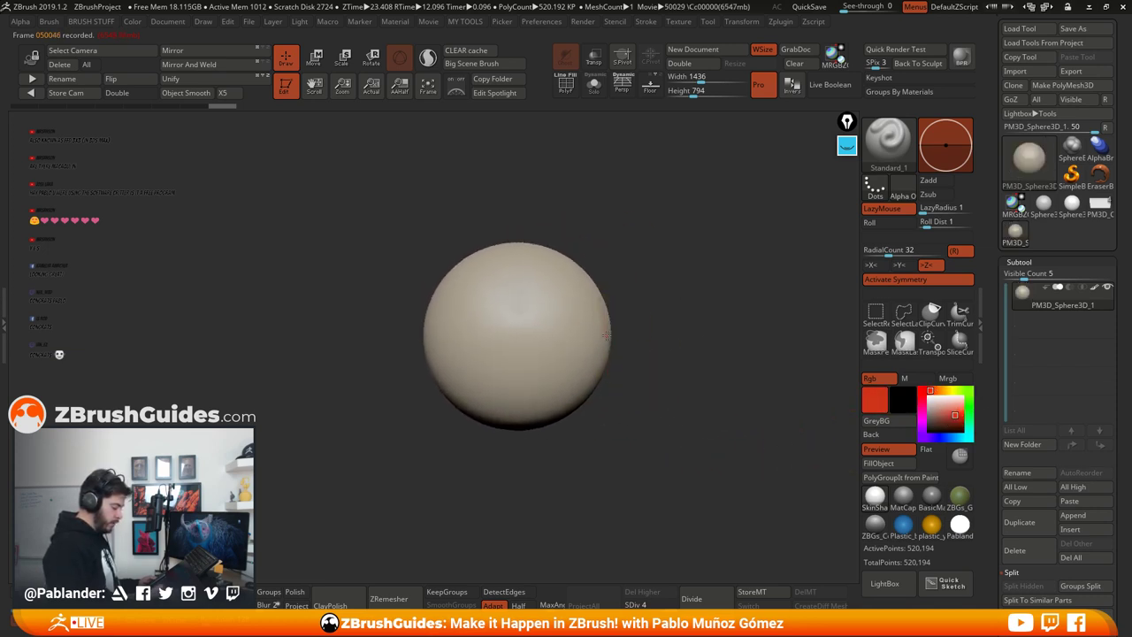
drag(591, 281, 591, 360)
right_drag(663, 354, 579, 347)
drag(626, 314, 595, 312)
Step: Choose a darker red and paint it over the back half of the sphere with radial strokes
drag(953, 413, 954, 421)
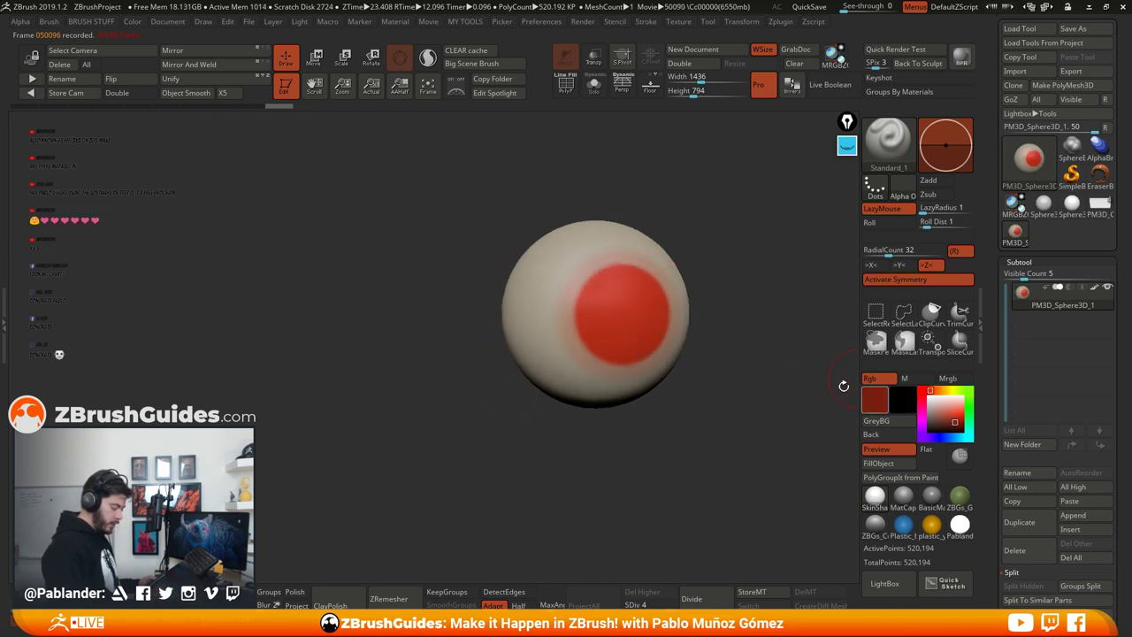
mouse_move(624, 315)
mouse_down()
mouse_move(677, 252)
mouse_move(732, 231)
mouse_up()
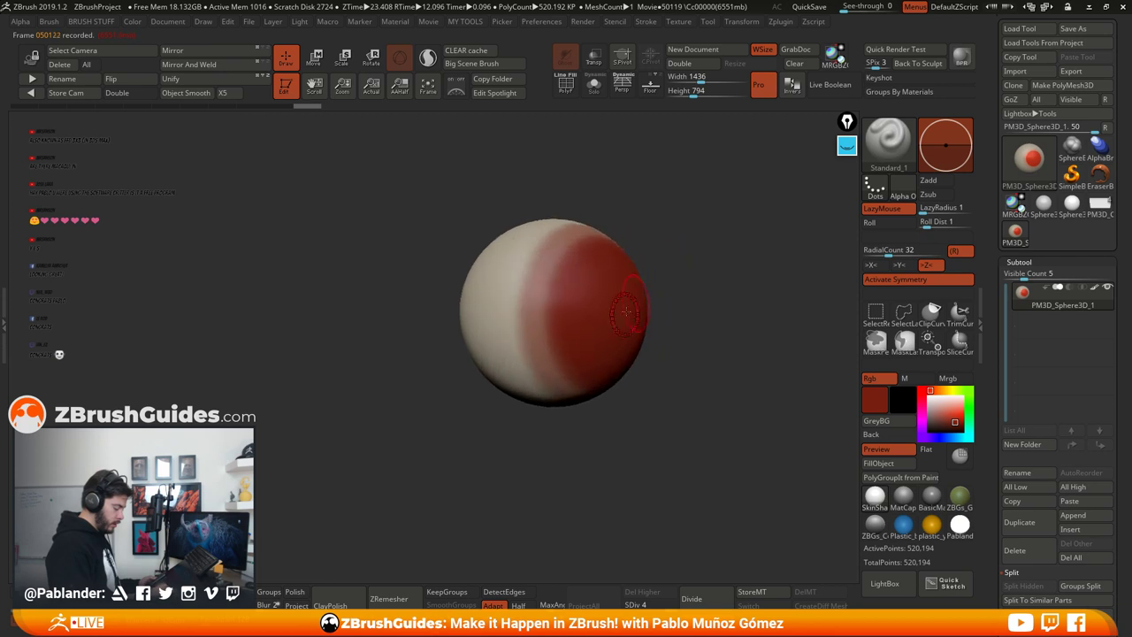
mouse_move(557, 280)
mouse_down()
mouse_move(593, 246)
mouse_move(669, 253)
mouse_move(681, 271)
mouse_move(552, 273)
mouse_move(508, 292)
mouse_up()
key(space)
mouse_move(580, 312)
mouse_down()
mouse_move(548, 324)
mouse_move(531, 378)
mouse_up()
drag(647, 385, 673, 368)
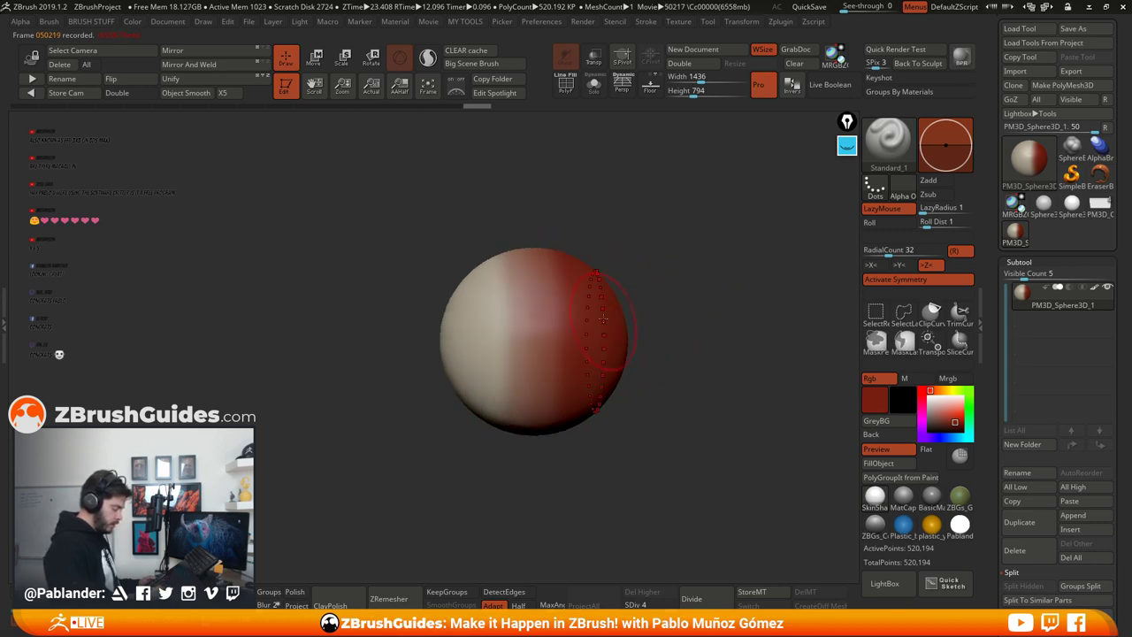
mouse_move(522, 359)
mouse_down()
mouse_move(513, 355)
mouse_move(550, 299)
mouse_up()
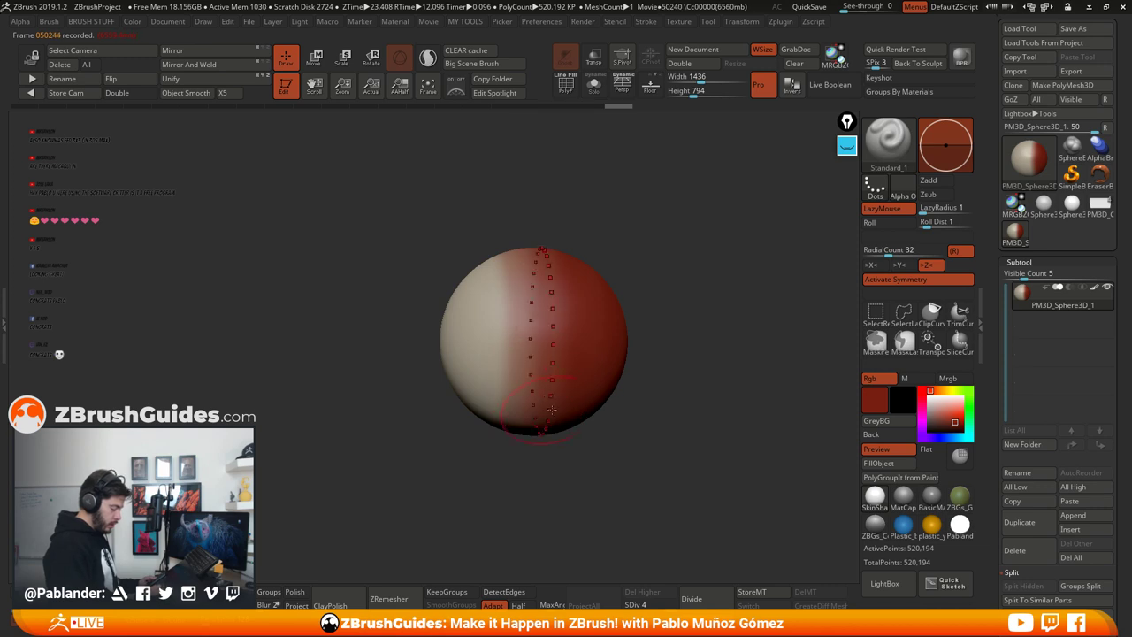
drag(623, 421, 661, 424)
drag(552, 344, 544, 348)
Step: Blend the dark red softly around the sphere's sides, leaving the front centre beige
alt+drag(655, 346, 692, 343)
drag(558, 386, 492, 395)
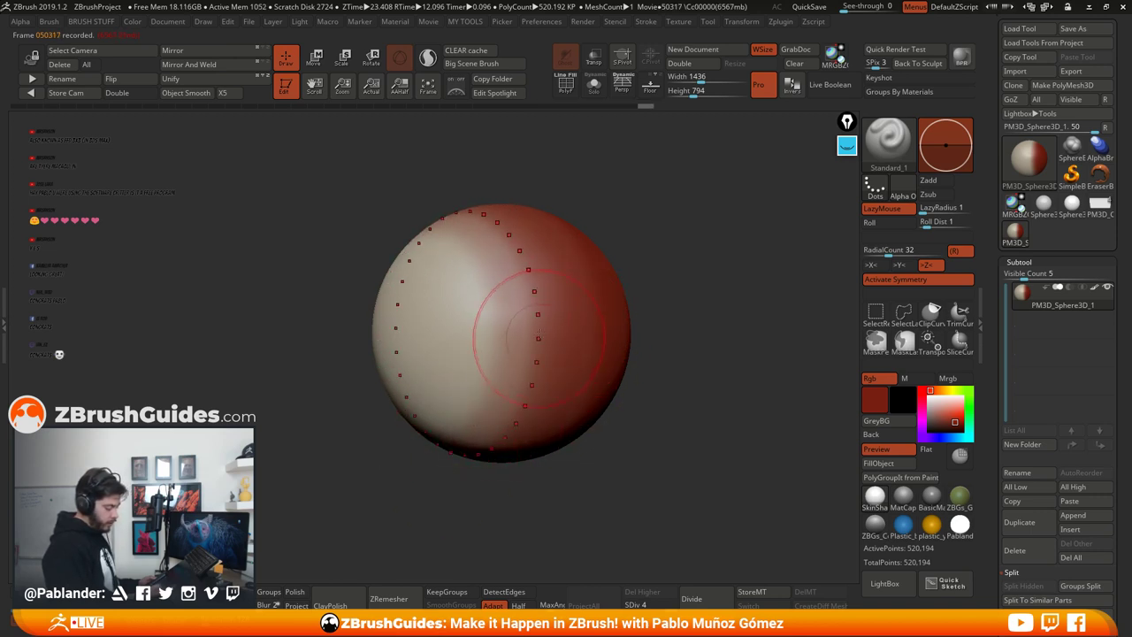
drag(656, 336, 718, 346)
alt+drag(585, 409, 675, 388)
drag(579, 387, 626, 381)
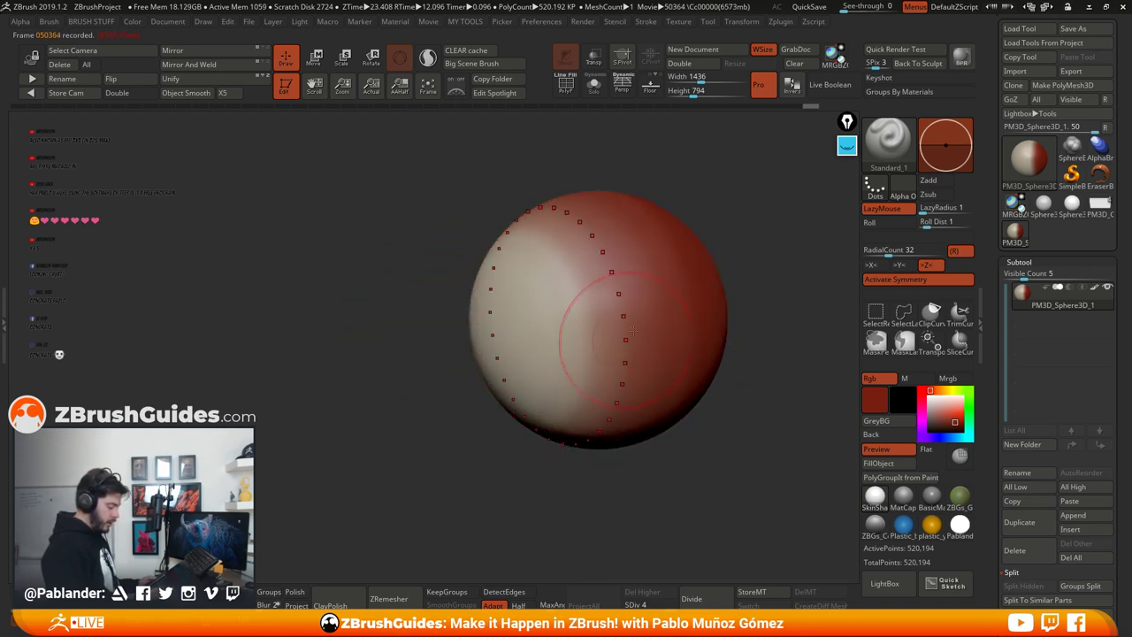
drag(567, 343, 578, 328)
mouse_move(576, 331)
mouse_down()
mouse_move(552, 362)
mouse_move(665, 279)
mouse_up()
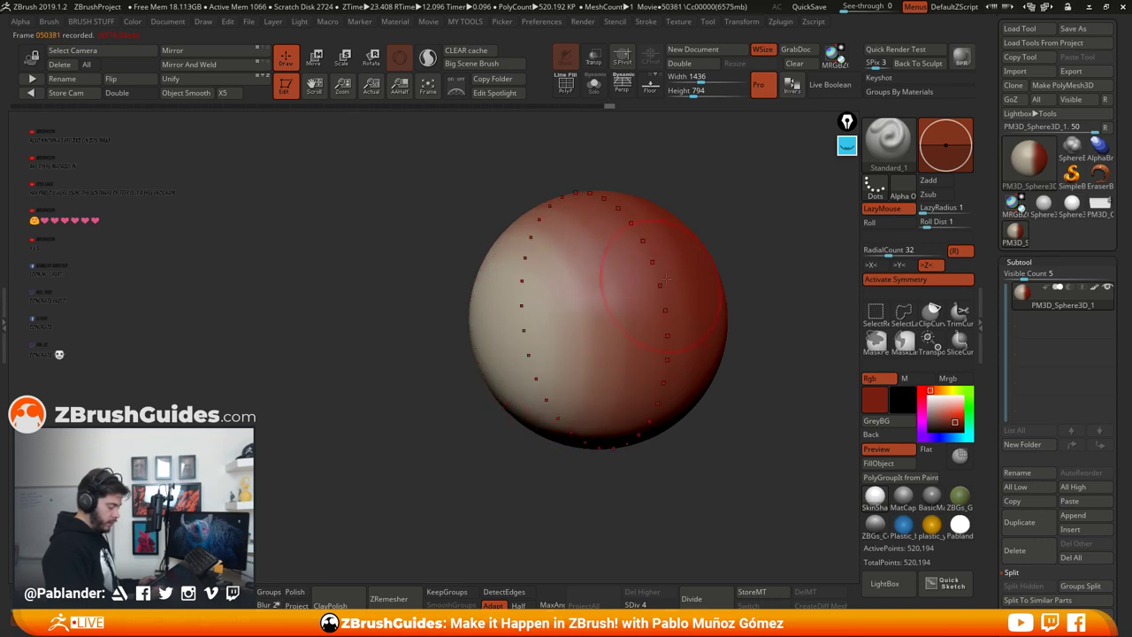
drag(597, 460, 651, 445)
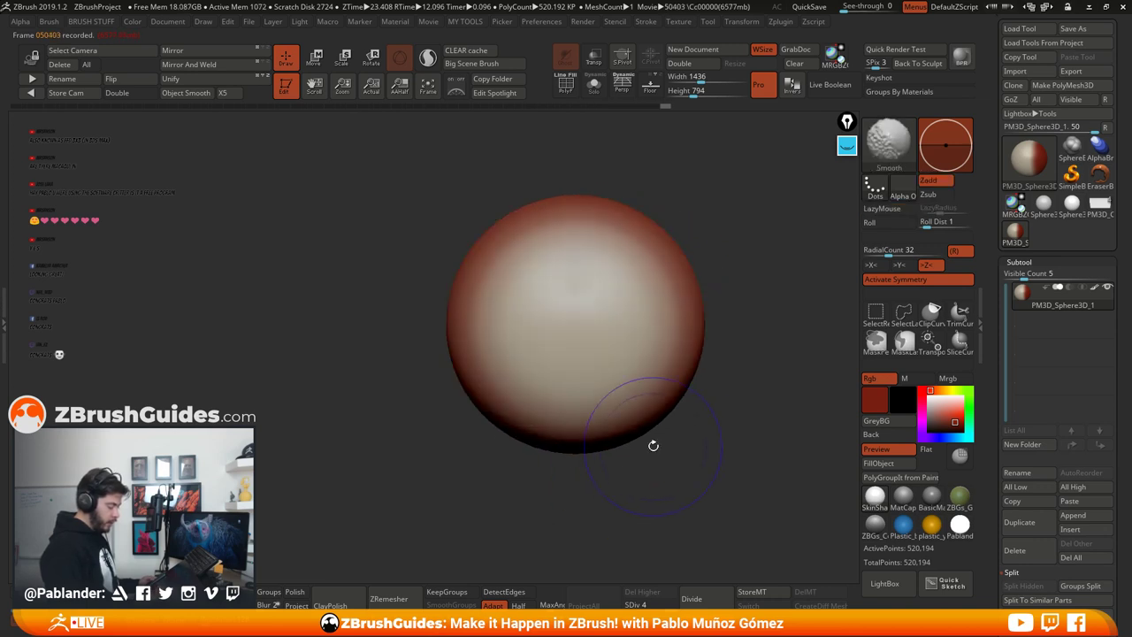
drag(733, 303, 682, 480)
drag(712, 426, 843, 432)
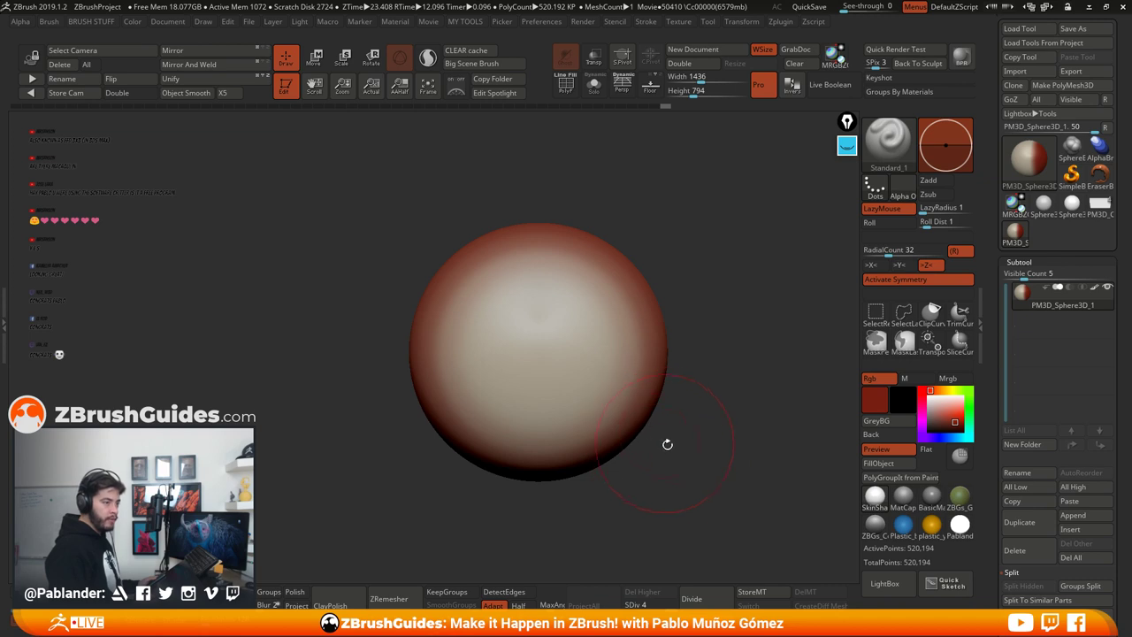
Step: Choose a very dark brown and paint a large round iris at the sphere's front pole with a fairly crisp edge
click(936, 390)
drag(950, 422, 947, 429)
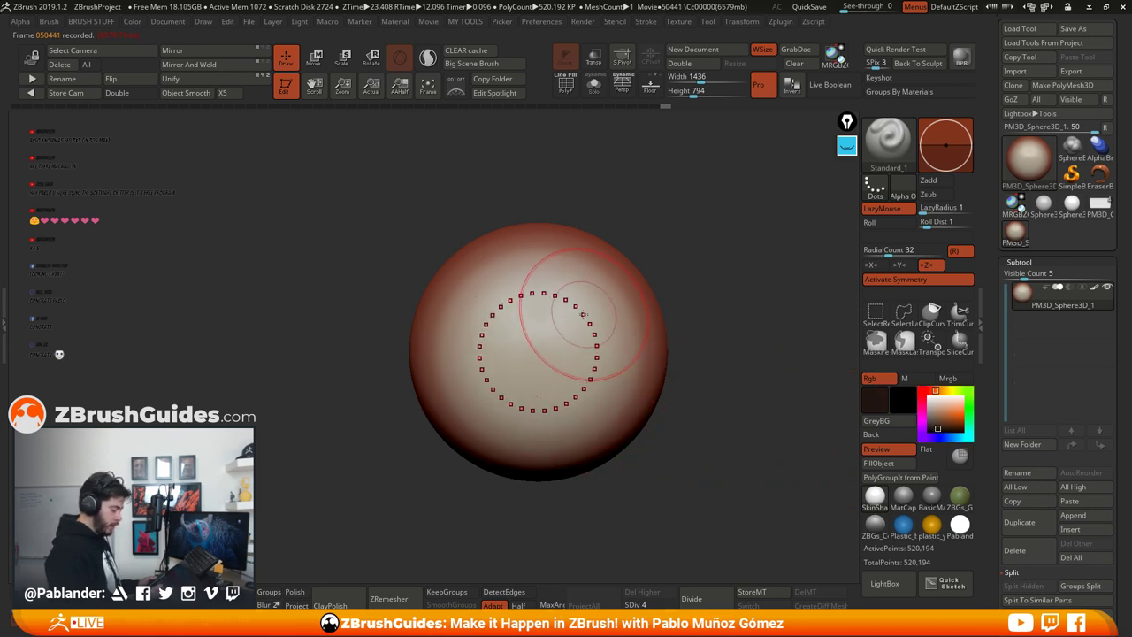
drag(600, 337, 532, 367)
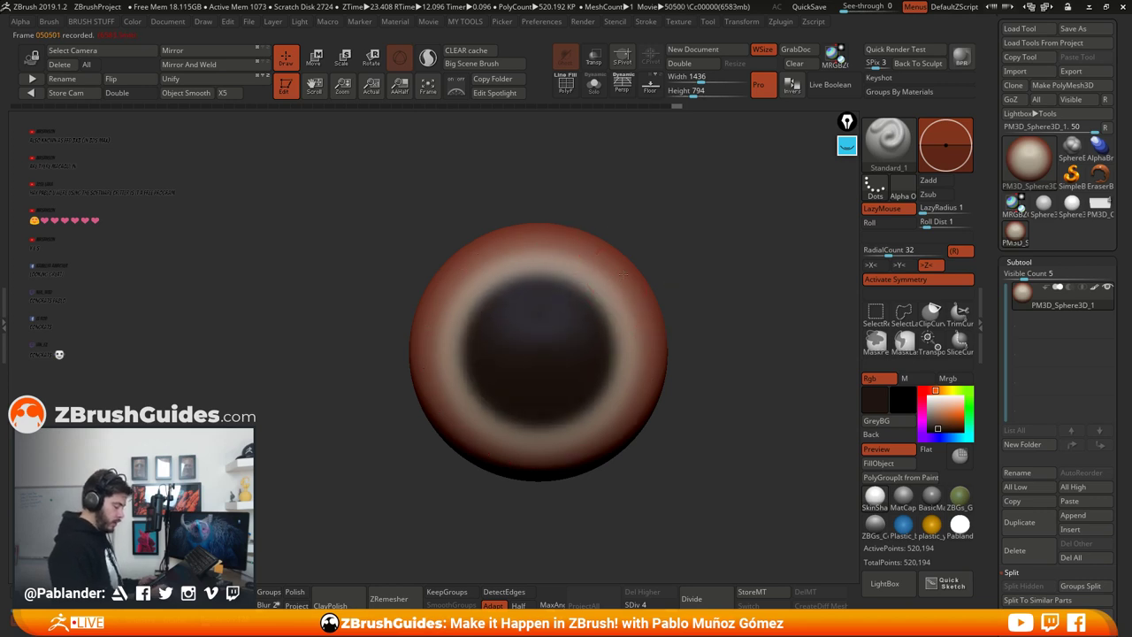
key(space)
drag(623, 274, 615, 274)
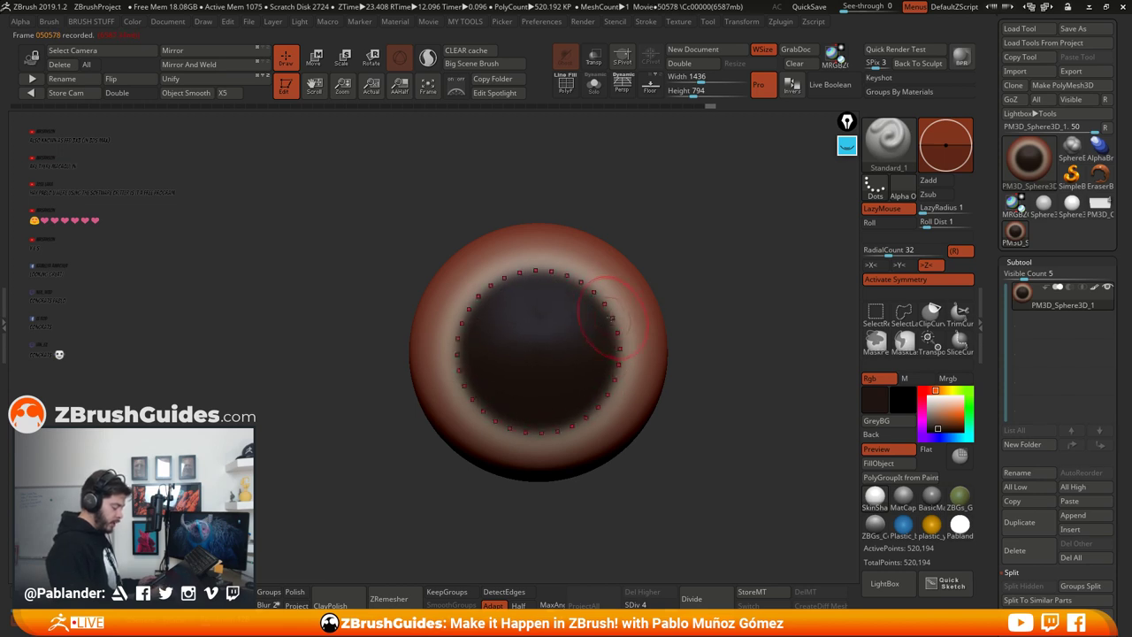
key(space)
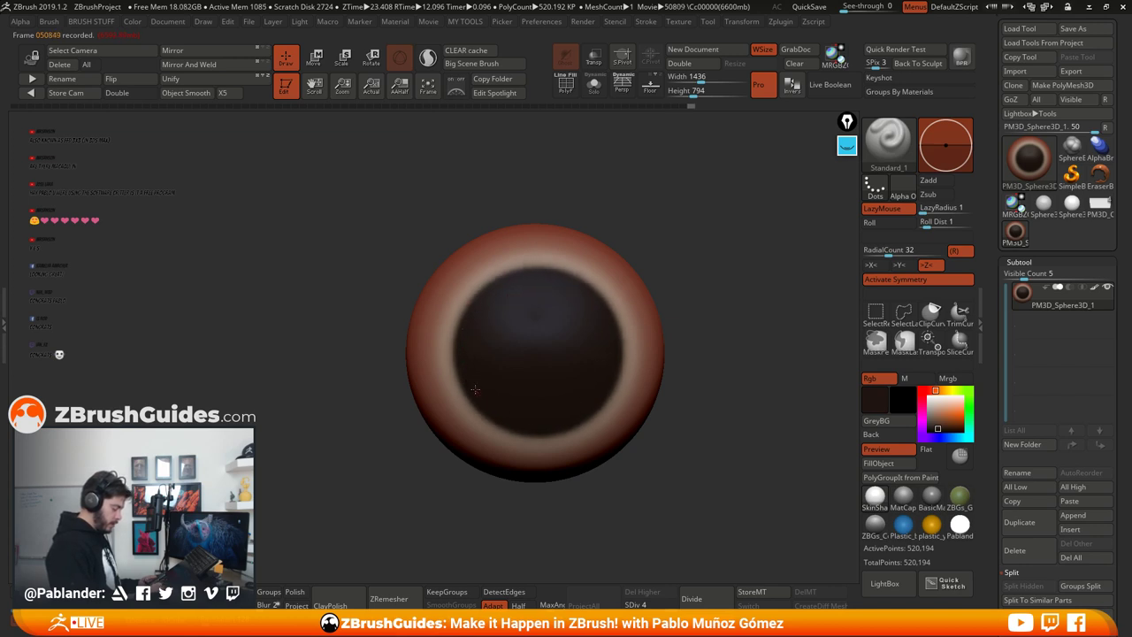
Step: Tint the beige ring around the dark iris with a muted red, and a light tan over it
drag(717, 374, 687, 380)
mouse_move(946, 416)
mouse_down()
mouse_move(371, 301)
mouse_move(430, 299)
mouse_up()
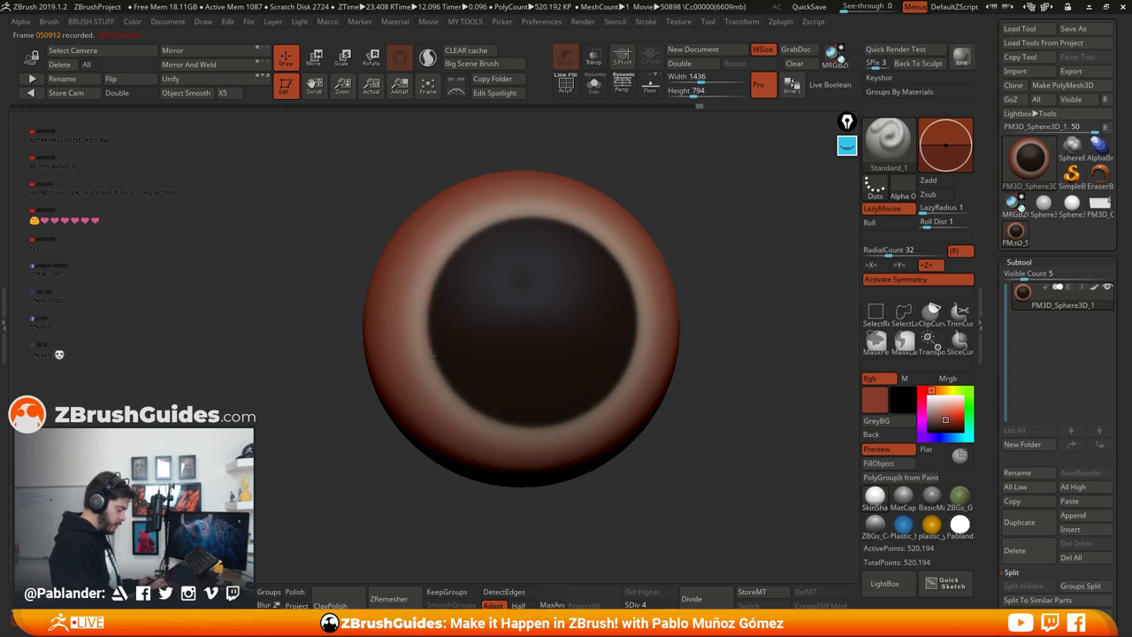
click(445, 383)
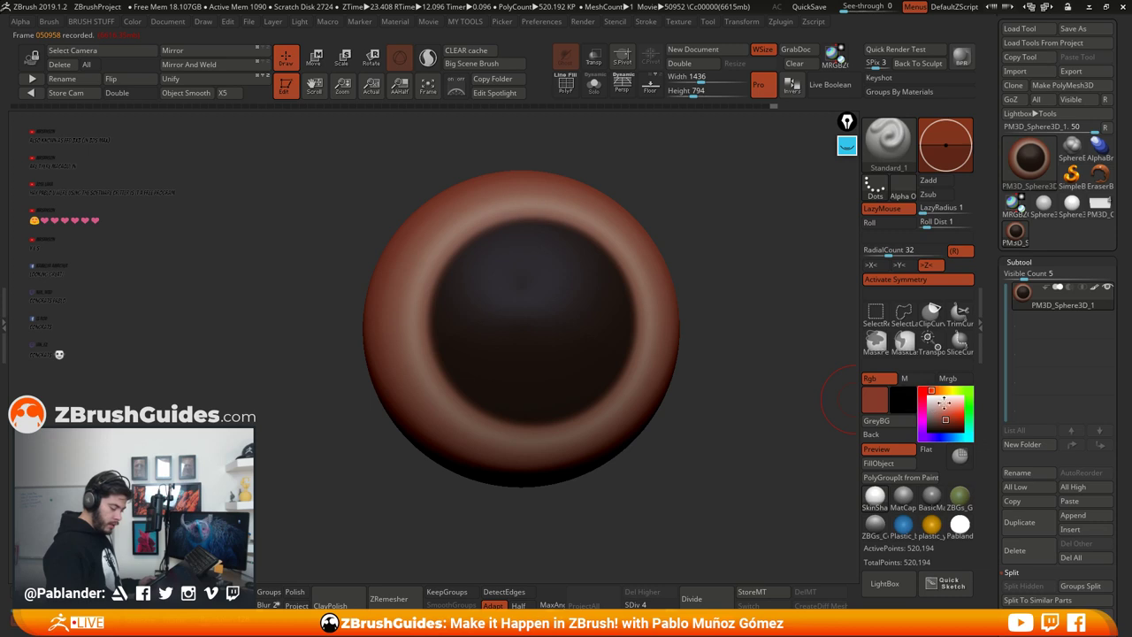
click(939, 389)
click(944, 407)
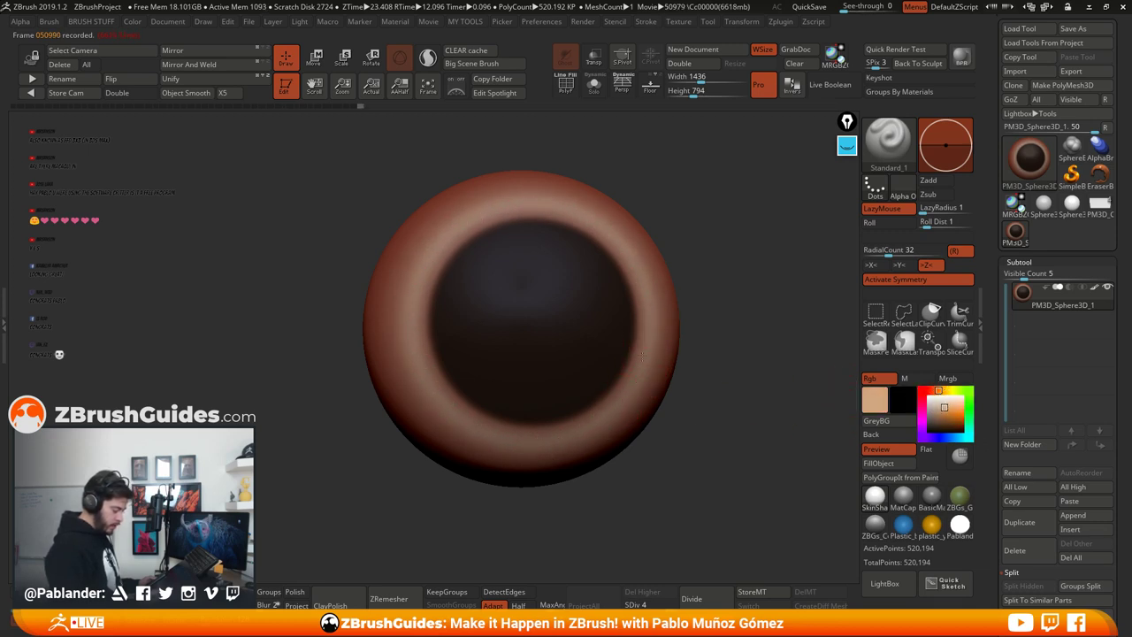
drag(685, 380, 681, 429)
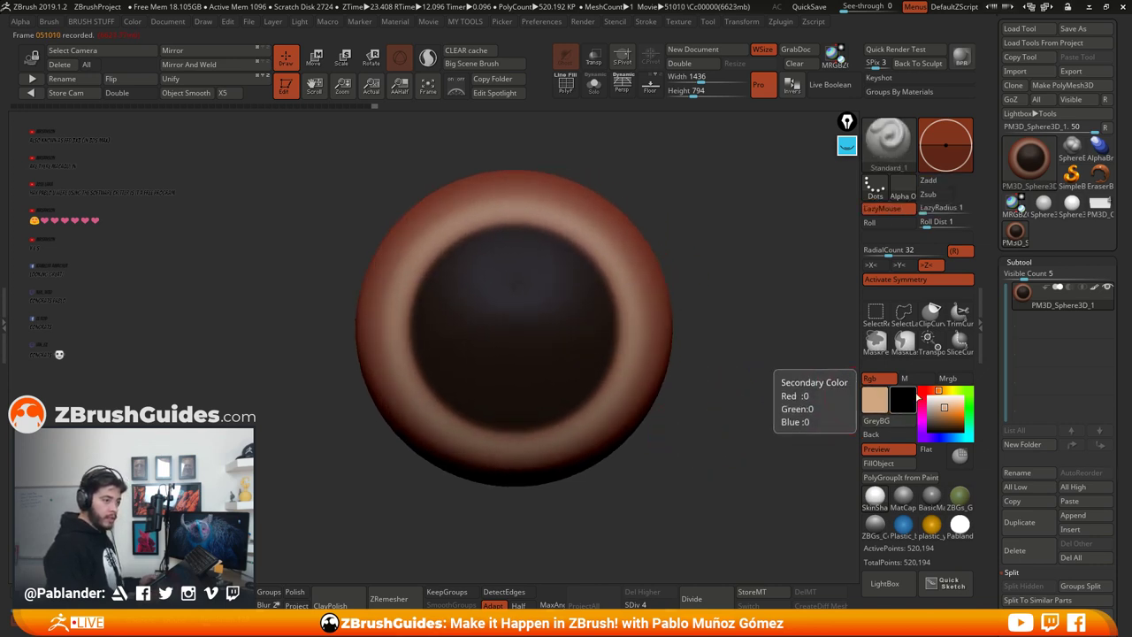
Step: Choose a saturated orange-brown and fill the dark iris with radial strokes, leaving a dark rim around its edge
click(940, 390)
click(961, 416)
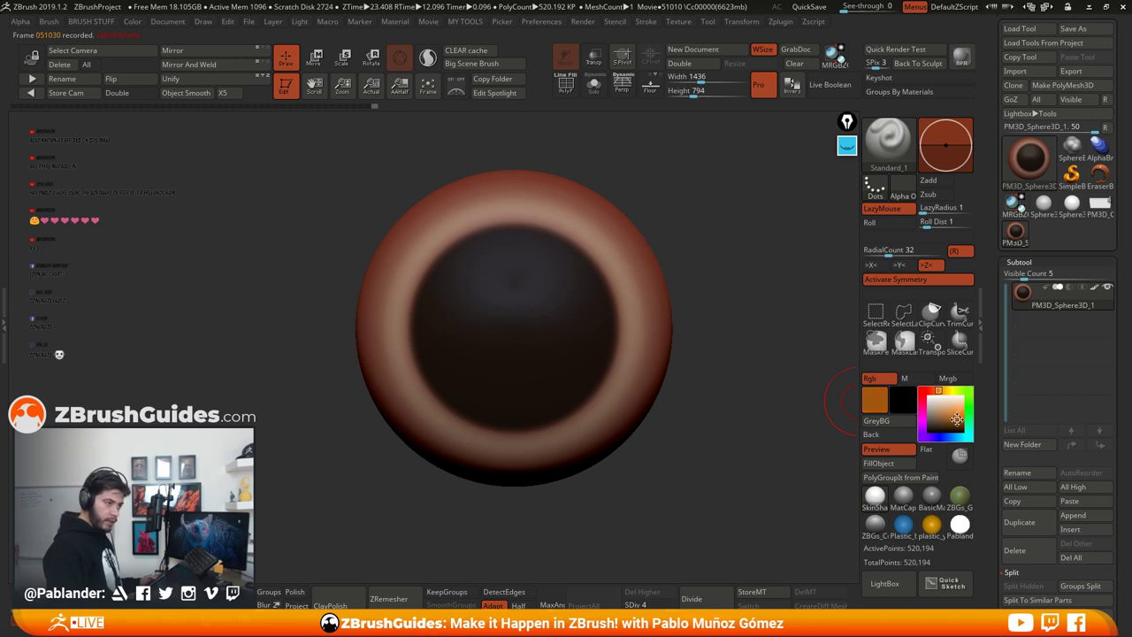
alt+drag(743, 387, 729, 401)
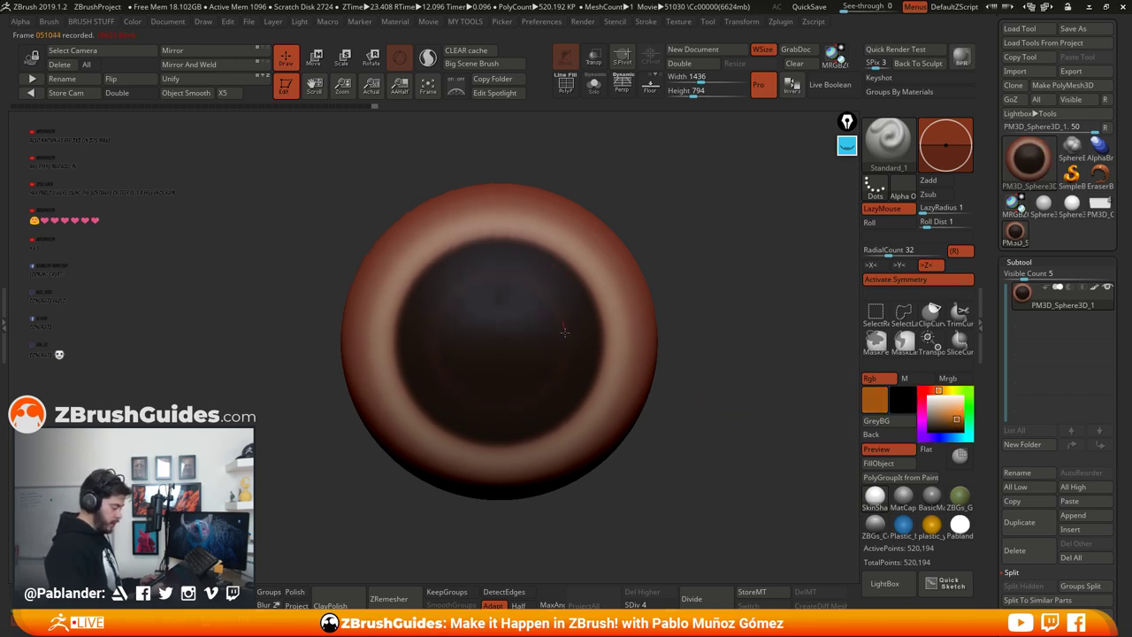
mouse_move(564, 331)
mouse_down()
mouse_move(517, 327)
mouse_move(535, 284)
mouse_up()
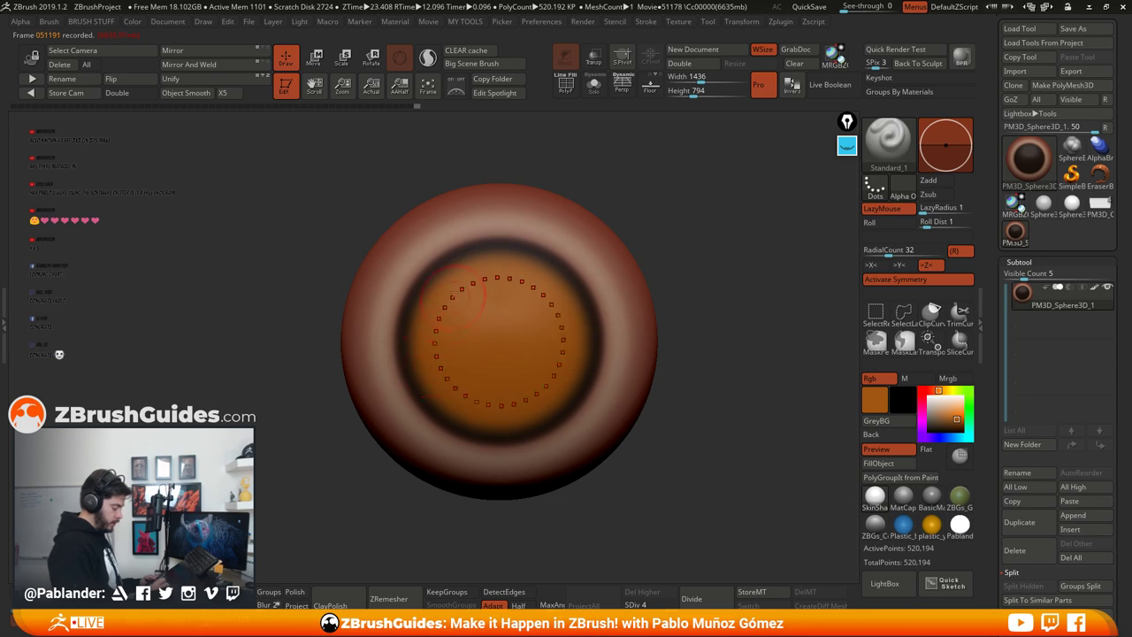
drag(677, 311, 712, 311)
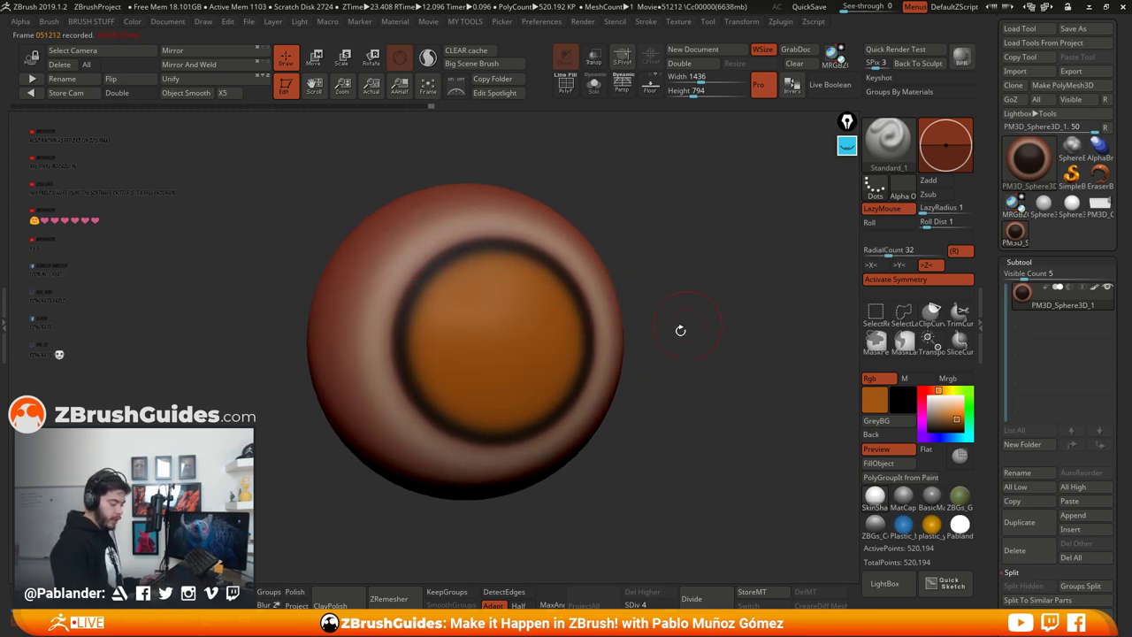
drag(680, 330, 704, 359)
drag(712, 306, 695, 305)
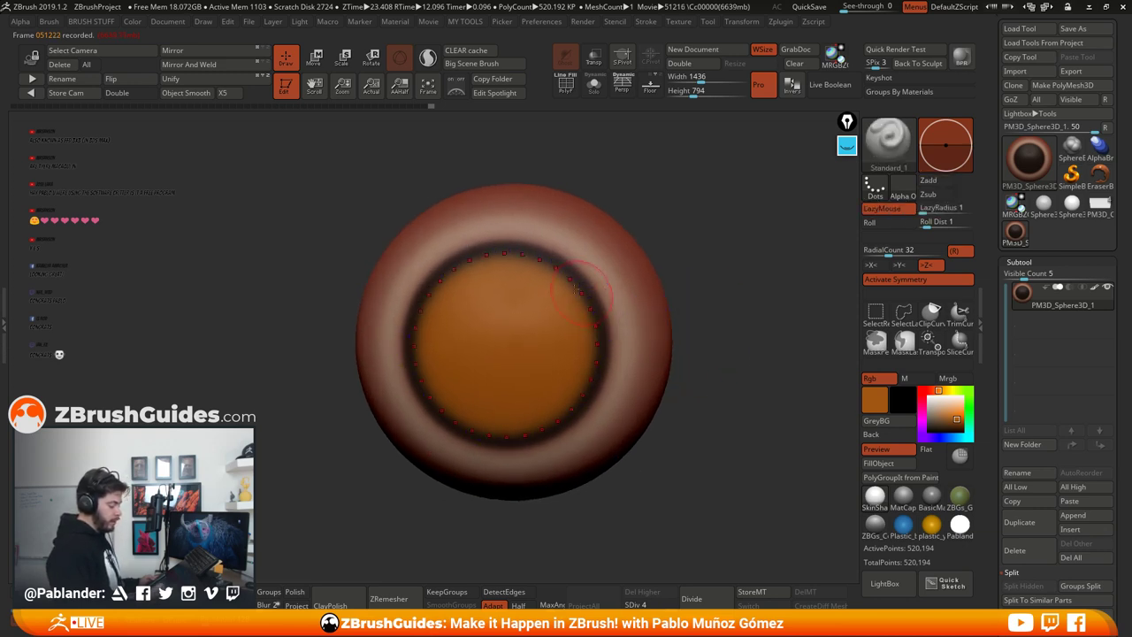
drag(694, 265, 668, 312)
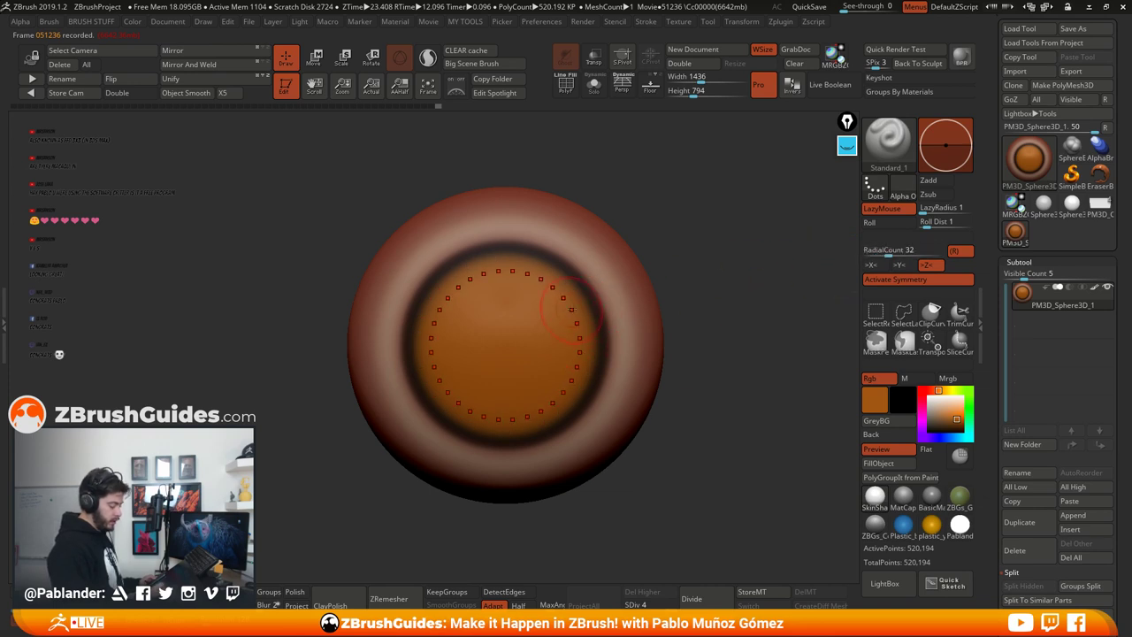
drag(686, 360, 668, 419)
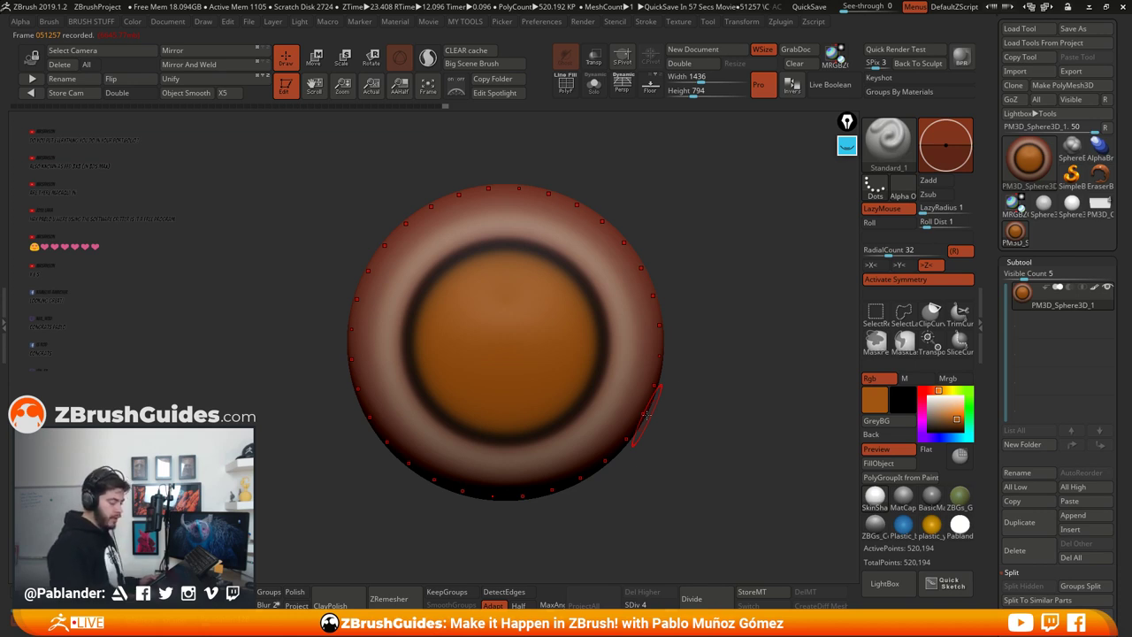
drag(685, 375, 705, 393)
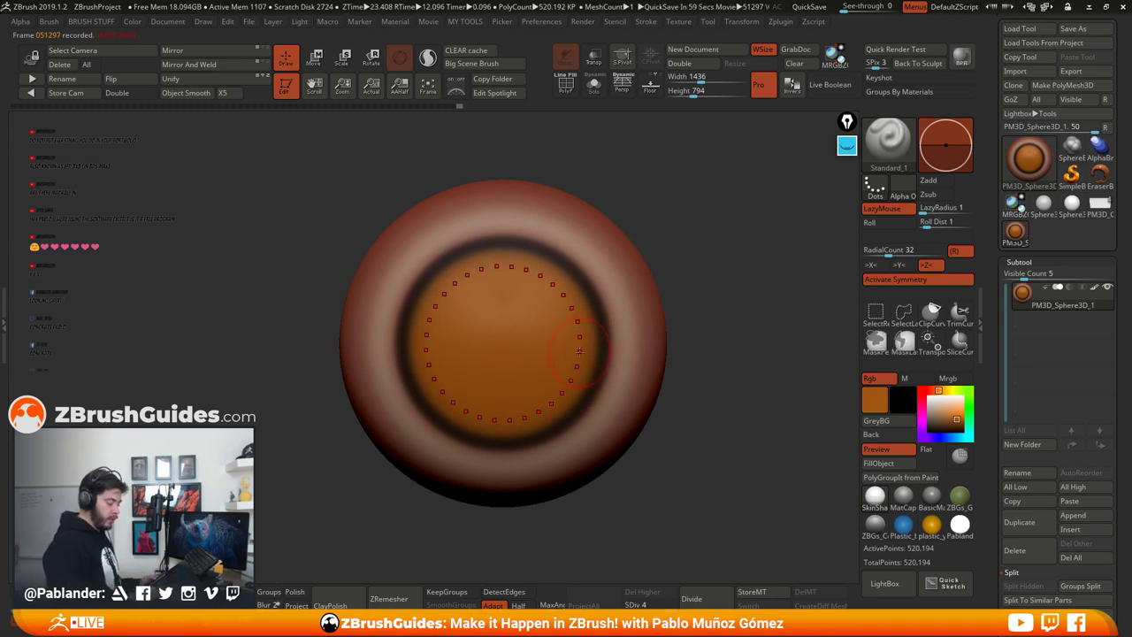
Step: Extend the orange-brown outward over the iris until only a thin dark ring separates it from the beige area
drag(582, 323, 567, 288)
mouse_move(585, 336)
mouse_down()
mouse_move(619, 349)
mouse_move(611, 373)
mouse_up()
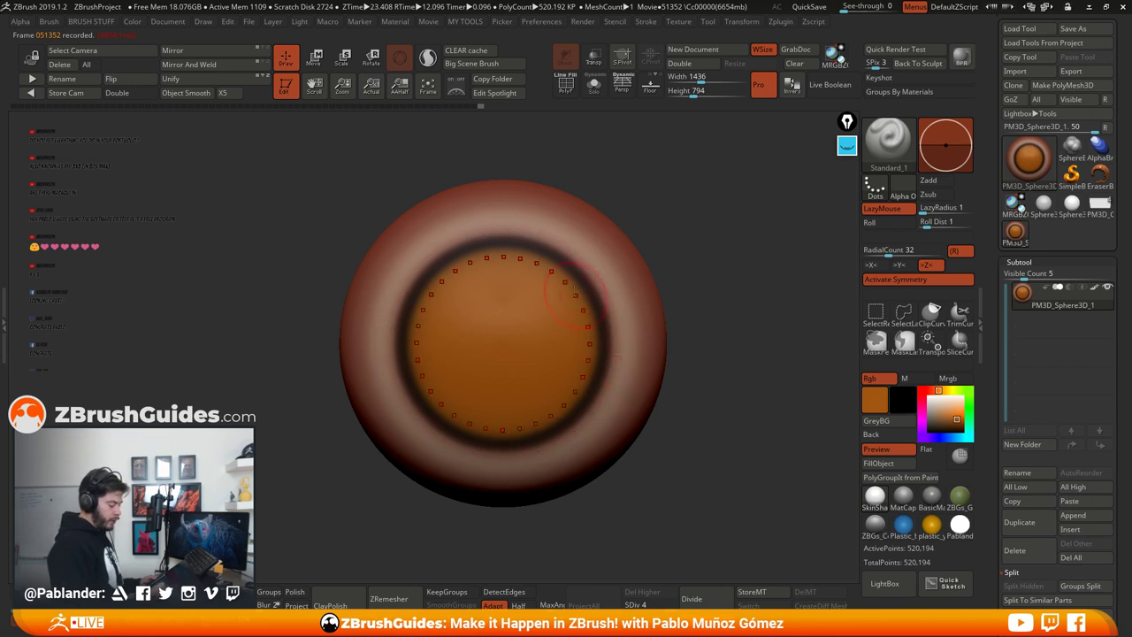
drag(584, 301, 576, 292)
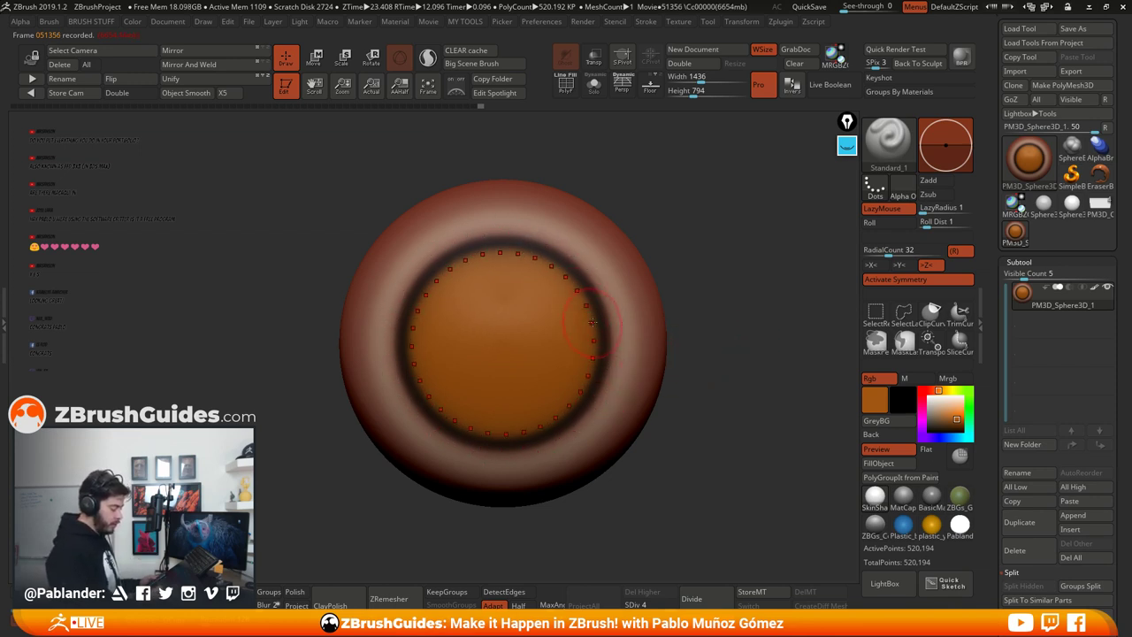
drag(591, 322, 593, 319)
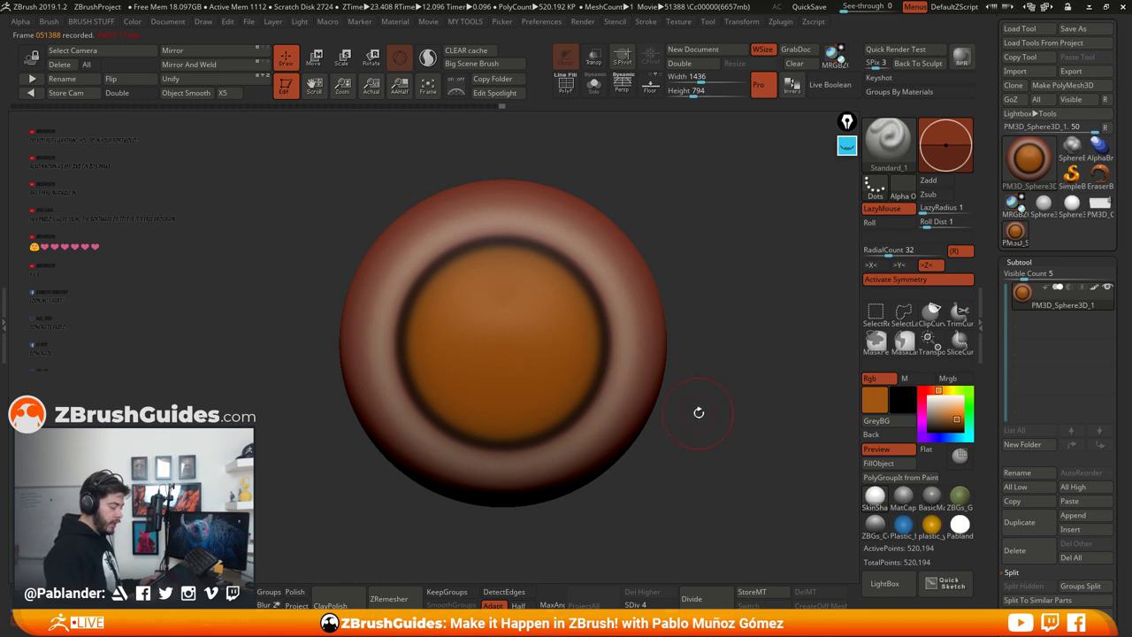
Step: Choose a darker brown and shade it softly over the orange in the middle of the iris with a larger brush
click(958, 414)
click(956, 418)
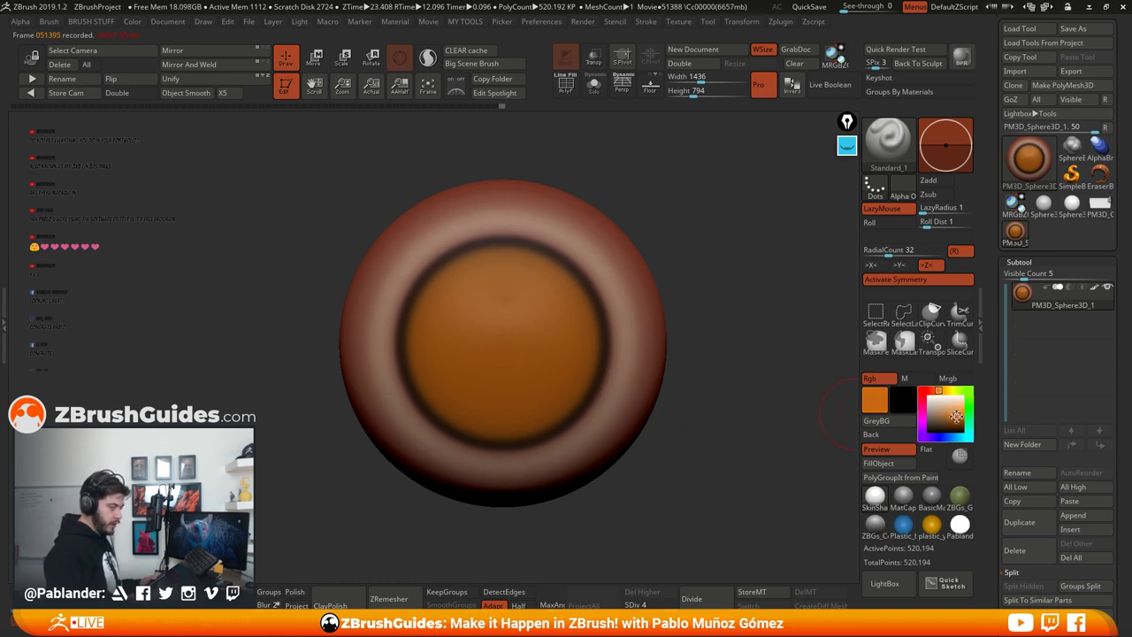
click(955, 413)
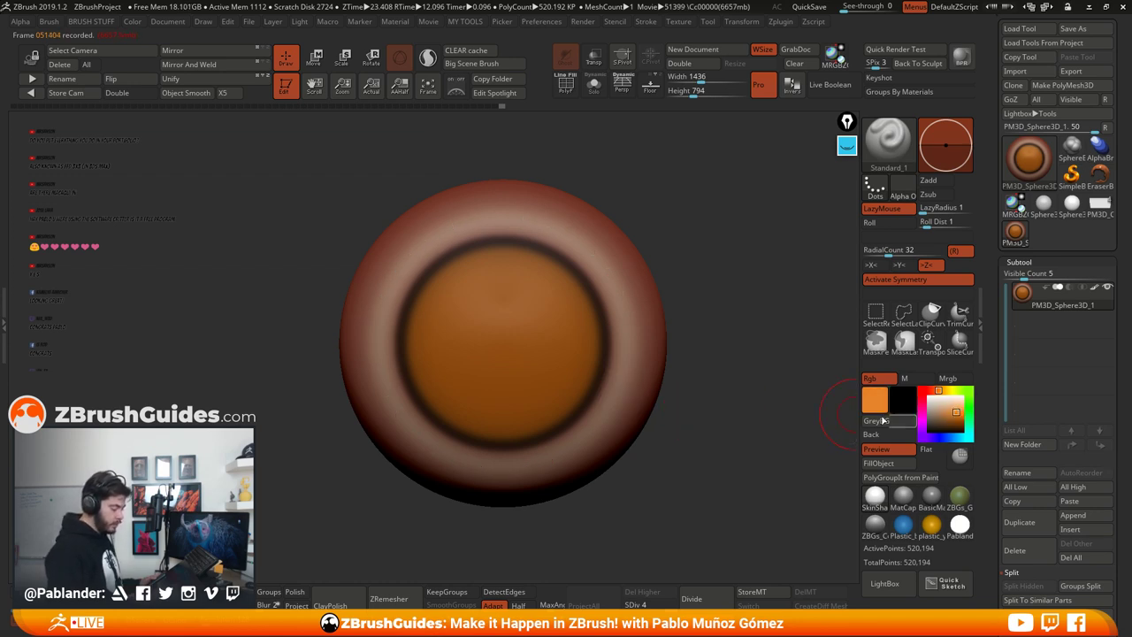
click(952, 419)
click(952, 420)
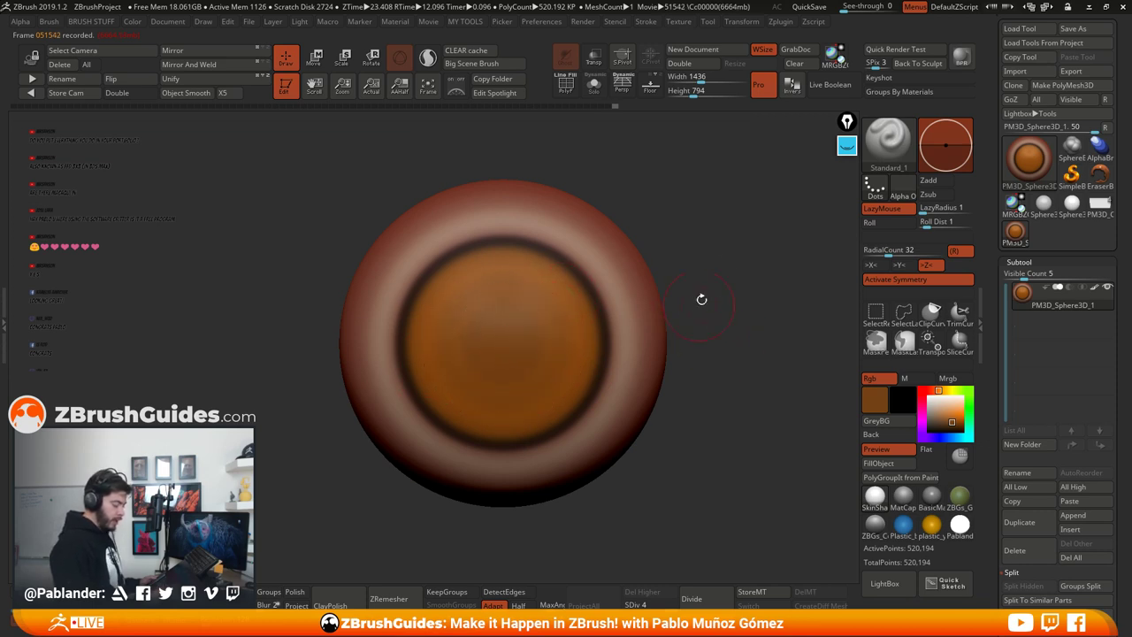
key(space)
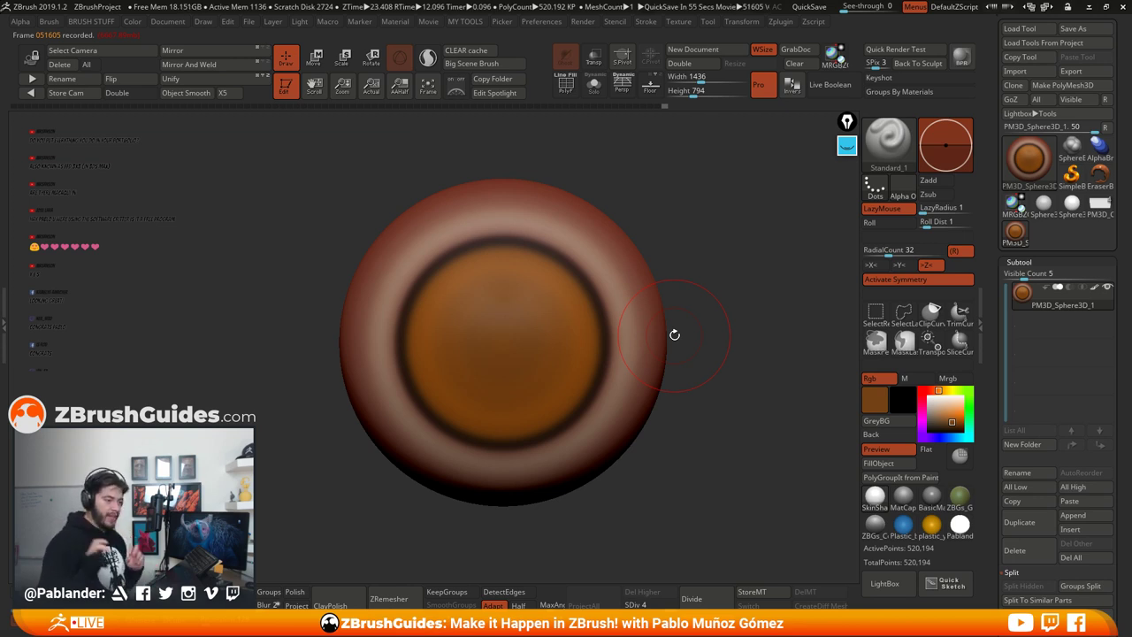
mouse_move(541, 285)
mouse_down()
mouse_move(558, 307)
mouse_move(546, 349)
mouse_move(587, 327)
mouse_up()
drag(550, 369, 569, 327)
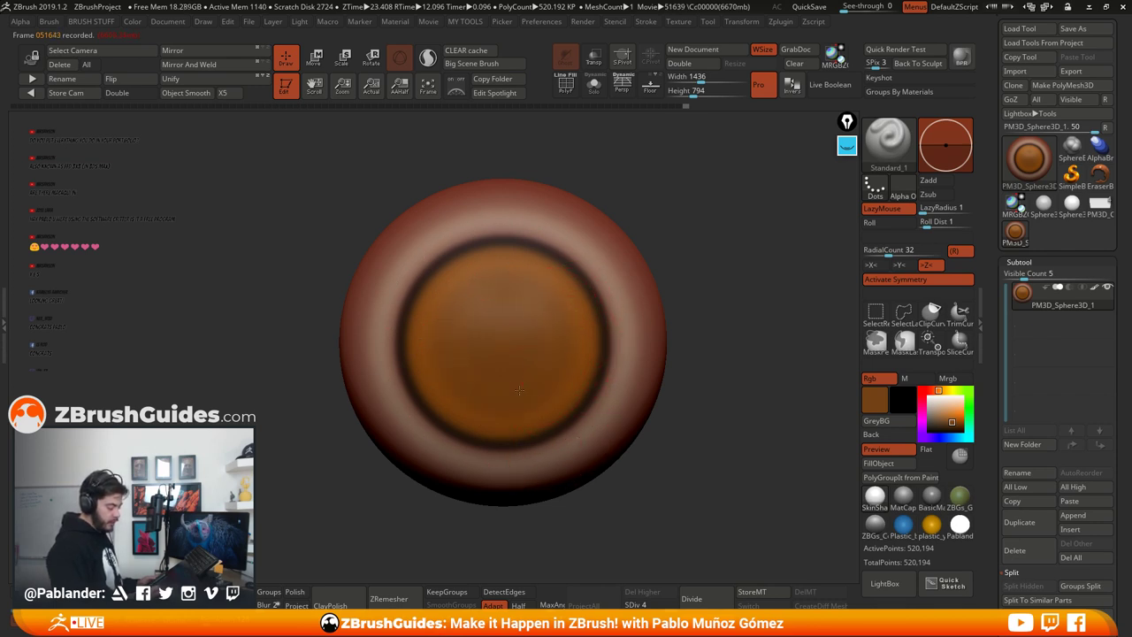
Step: Choose a brighter orange and paint a soft lighter zone around the centre of the iris
mouse_move(681, 364)
alt+mouse_down()
mouse_move(602, 374)
mouse_move(548, 402)
alt+mouse_up()
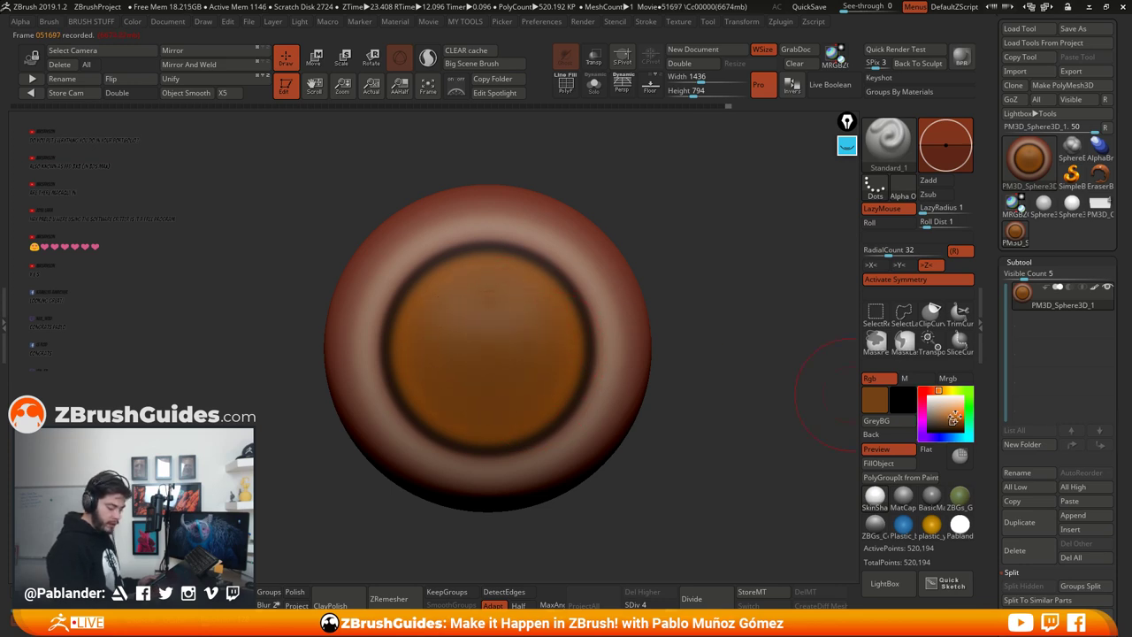
click(955, 414)
click(953, 413)
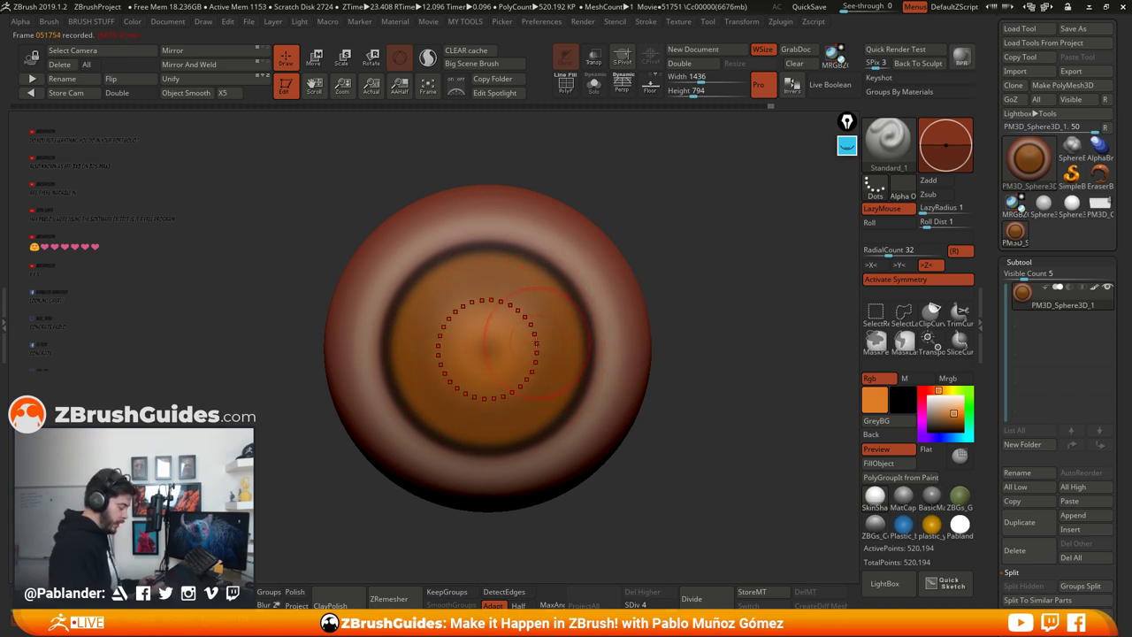
Step: Set the radial count to 5, choose a very dark red-brown, and paint fine streaks around the outer iris with a small brush
click(924, 390)
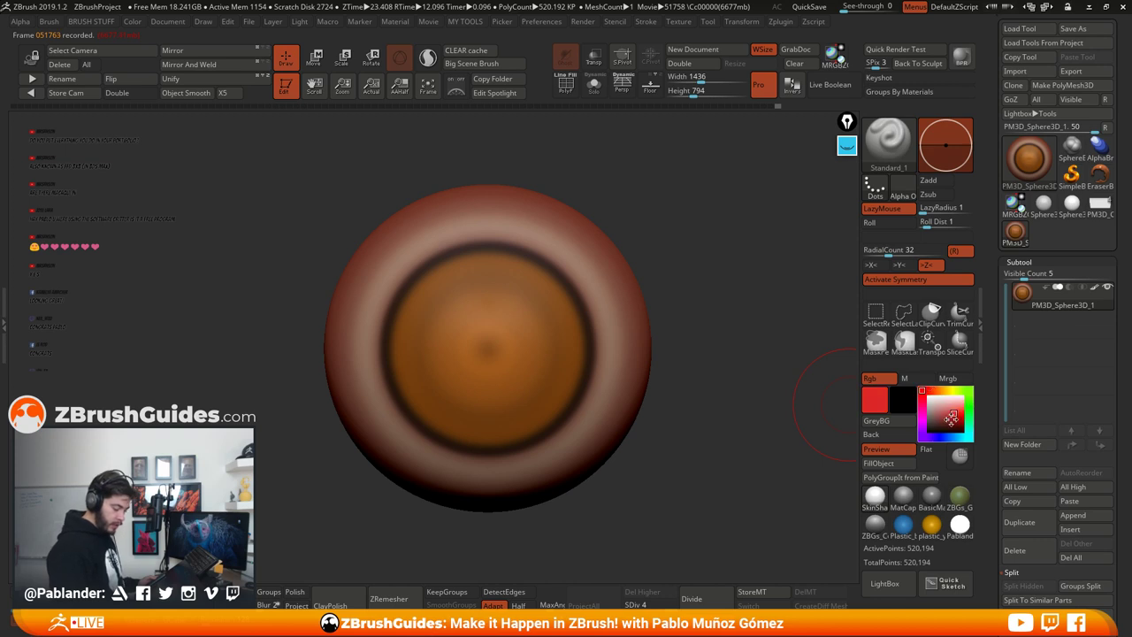
click(951, 418)
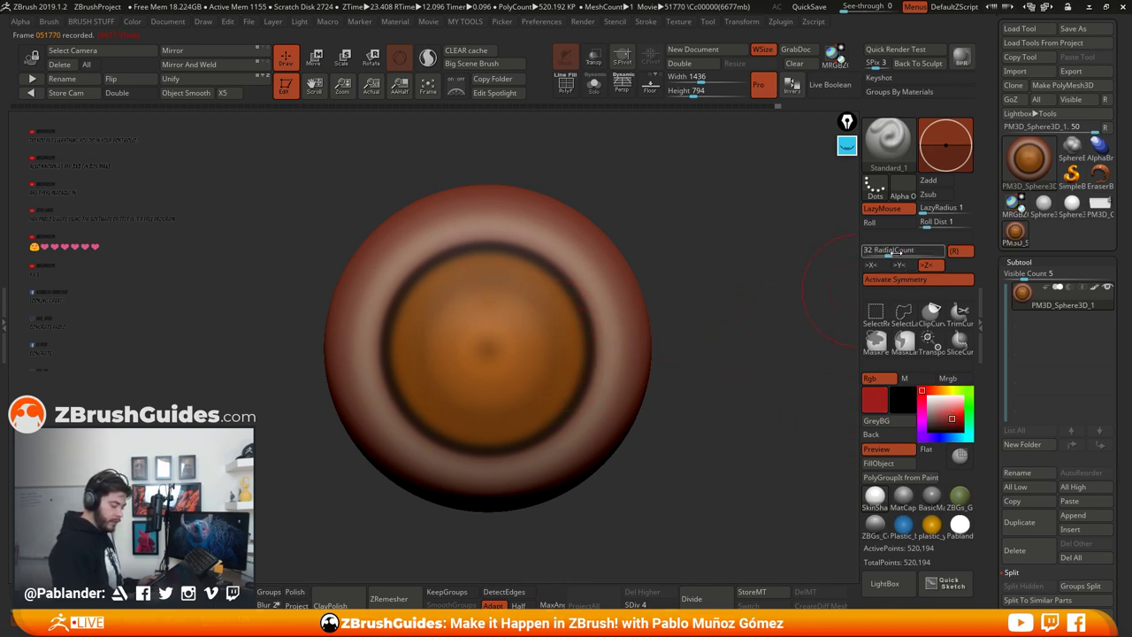
click(874, 250)
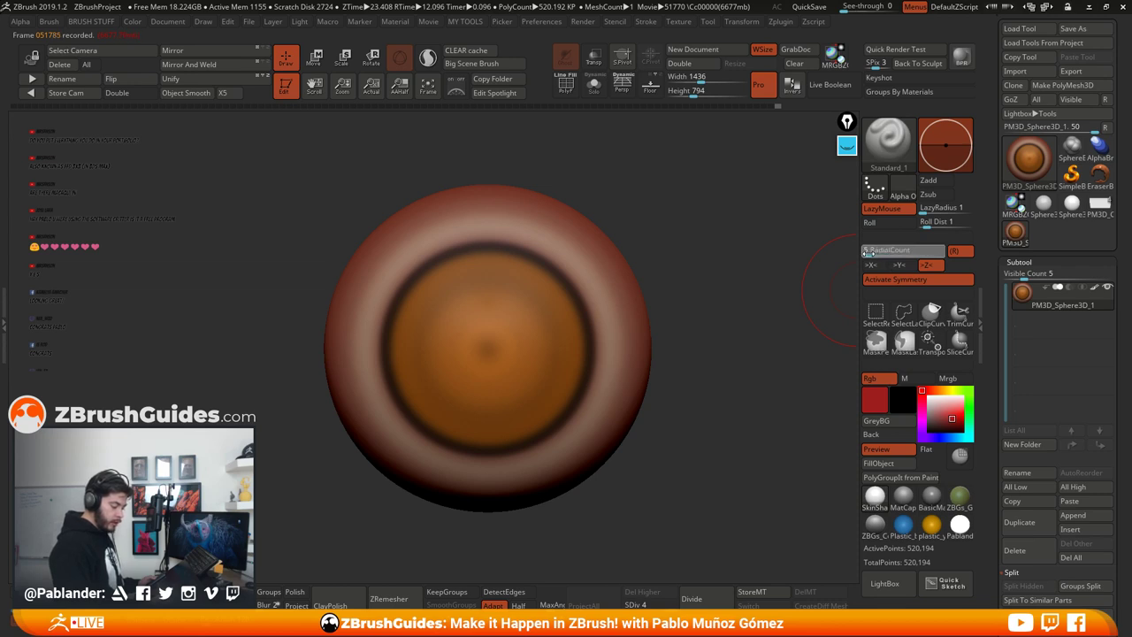
text(5)
key(Return)
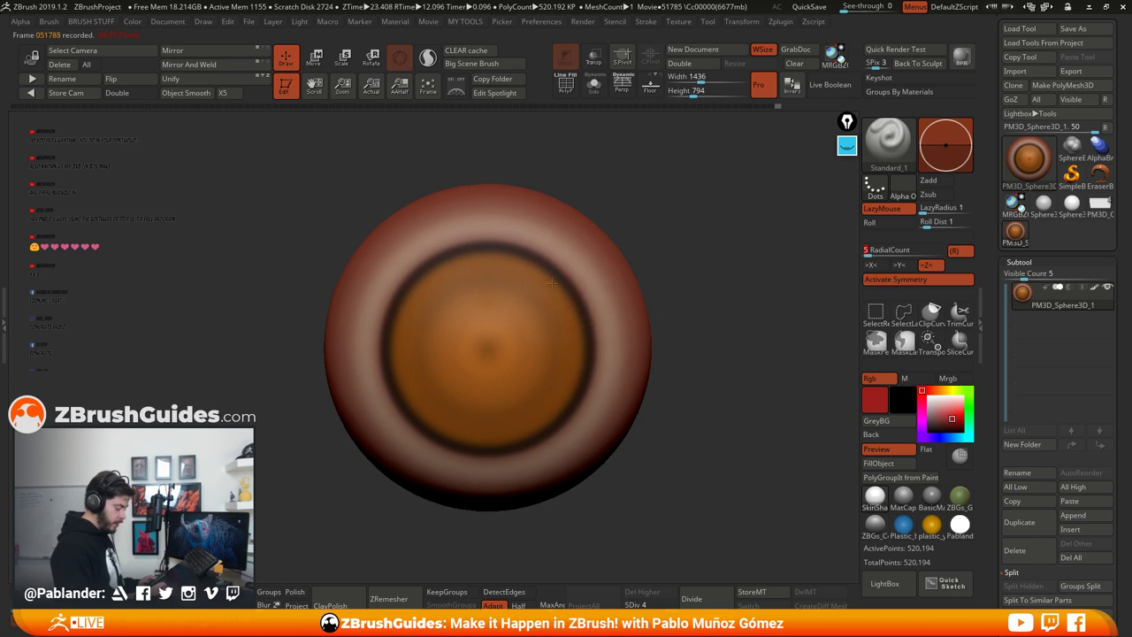
key(space)
drag(545, 283, 535, 283)
drag(631, 232, 658, 233)
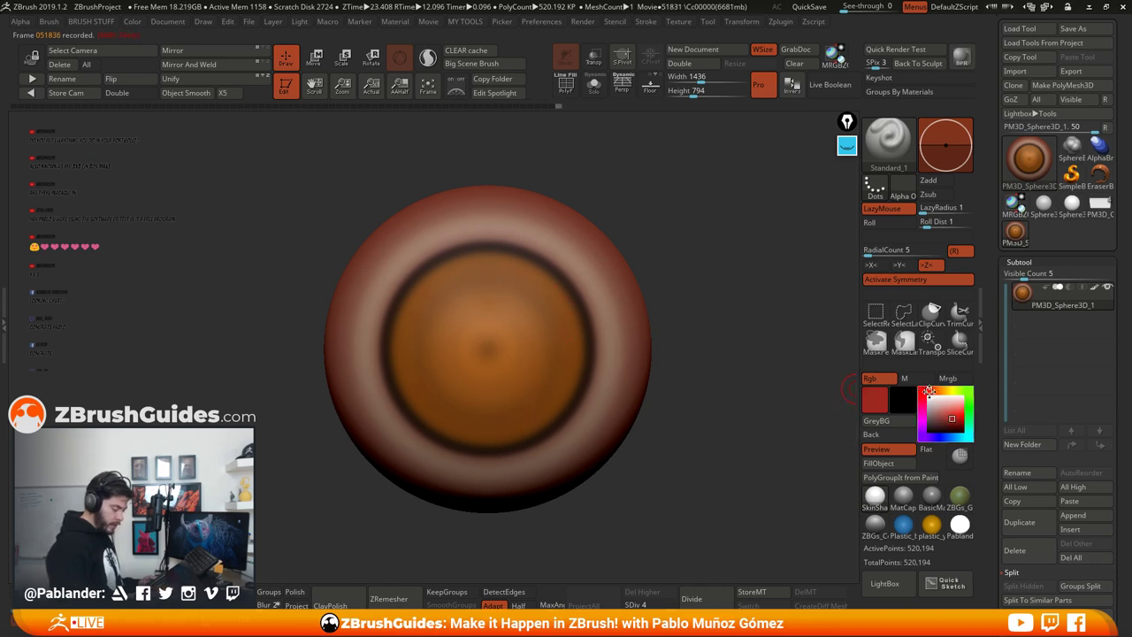
click(941, 428)
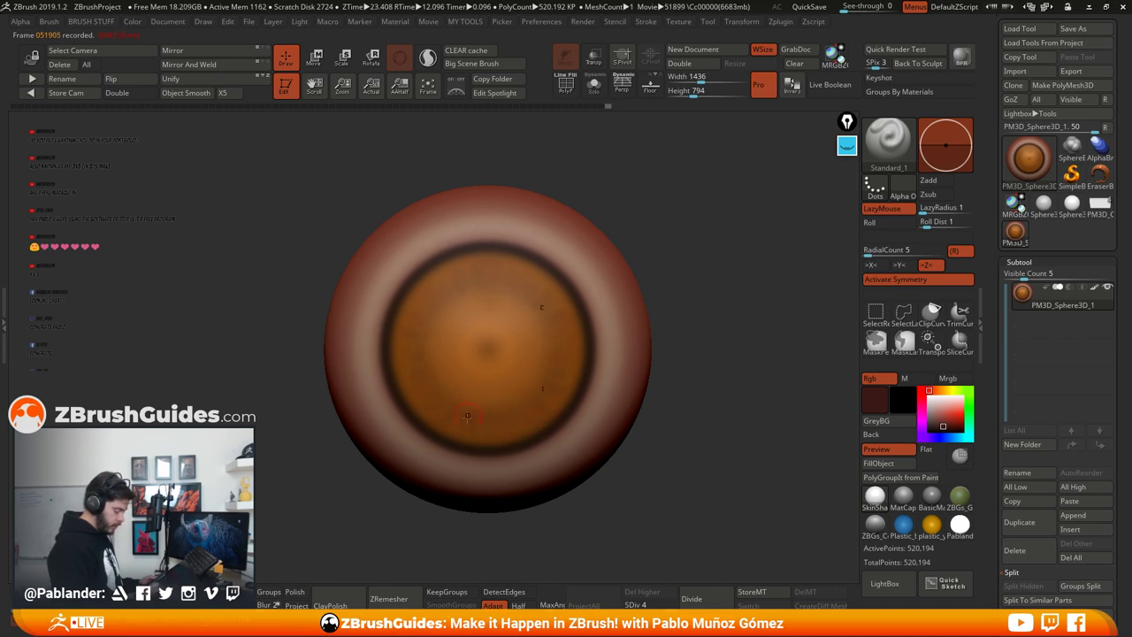
Step: Set the radial count to 7 and add more fine radial streaks to the iris in a medium-dark brown
click(869, 250)
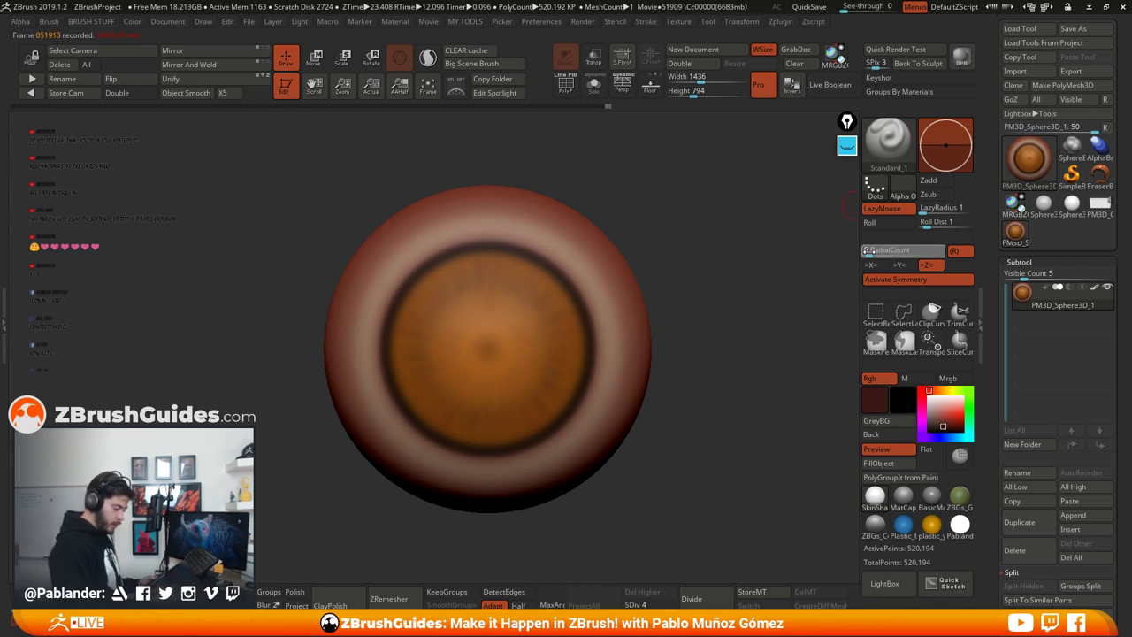
text(7)
key(Return)
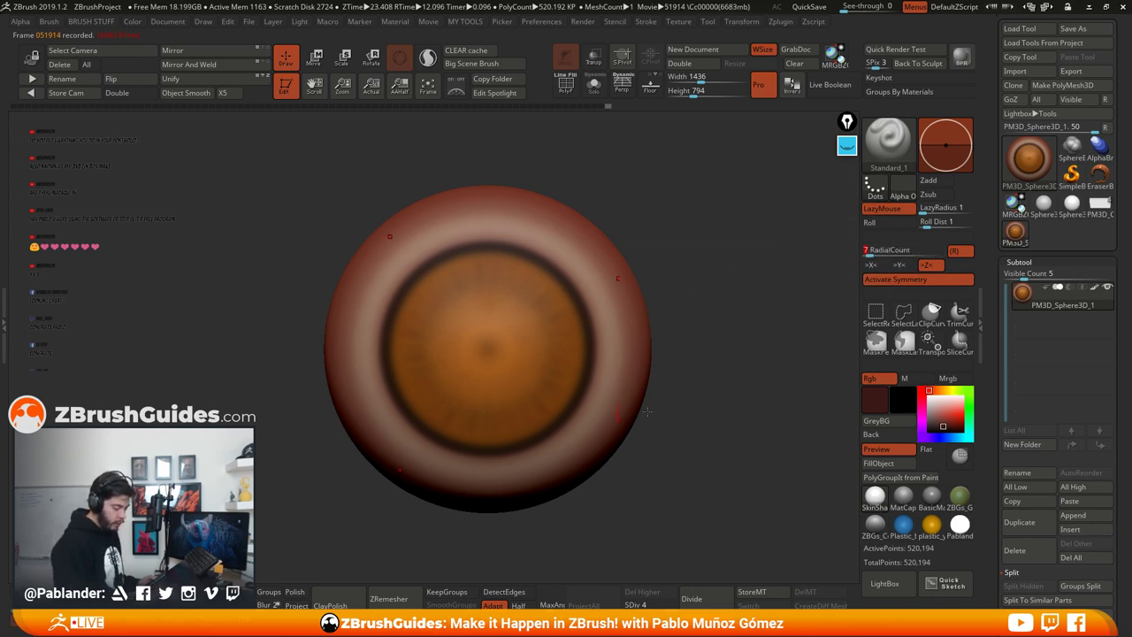
click(948, 425)
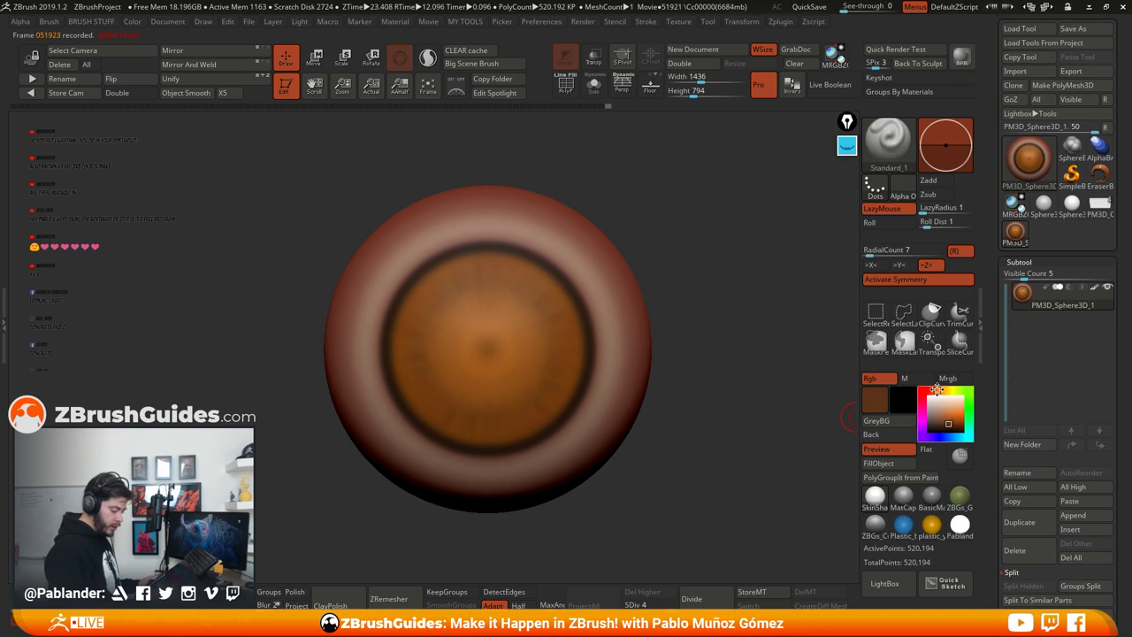
key(space)
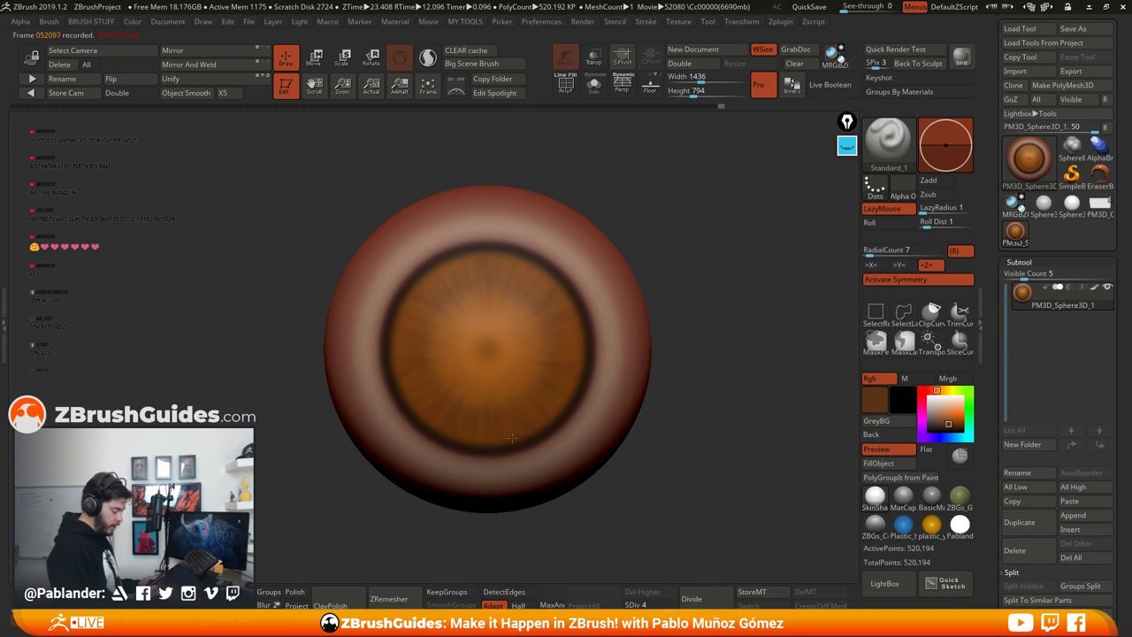
Step: Reduce the radial count to 3 and add irregular streaks to the outer iris in very dark brown and dark olive tones
drag(940, 419, 539, 433)
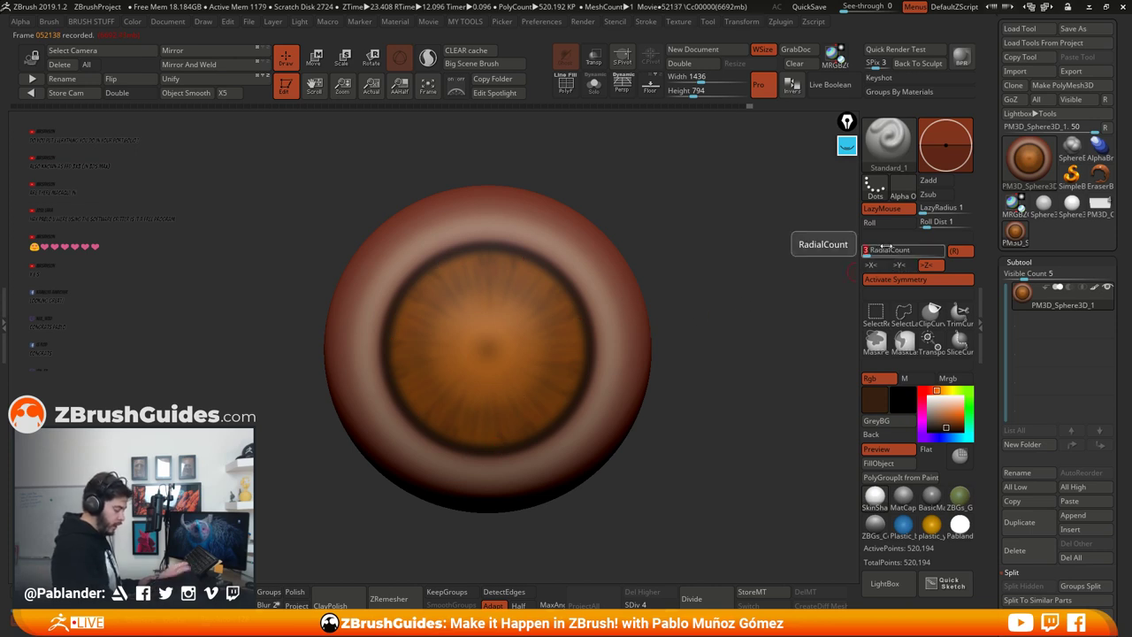
key(Return)
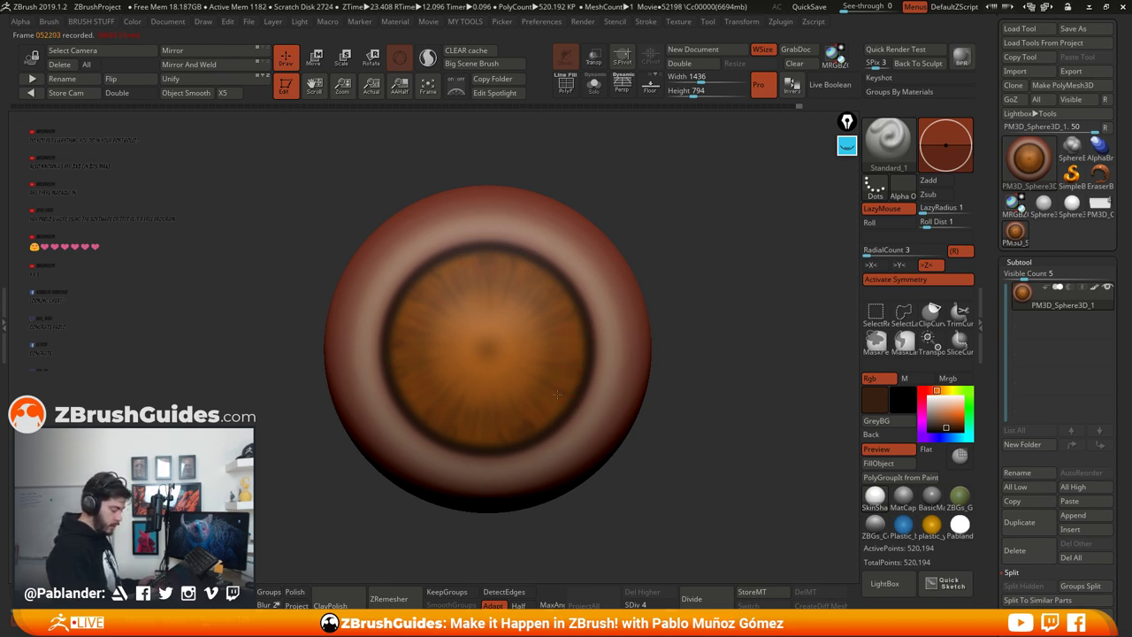
click(956, 389)
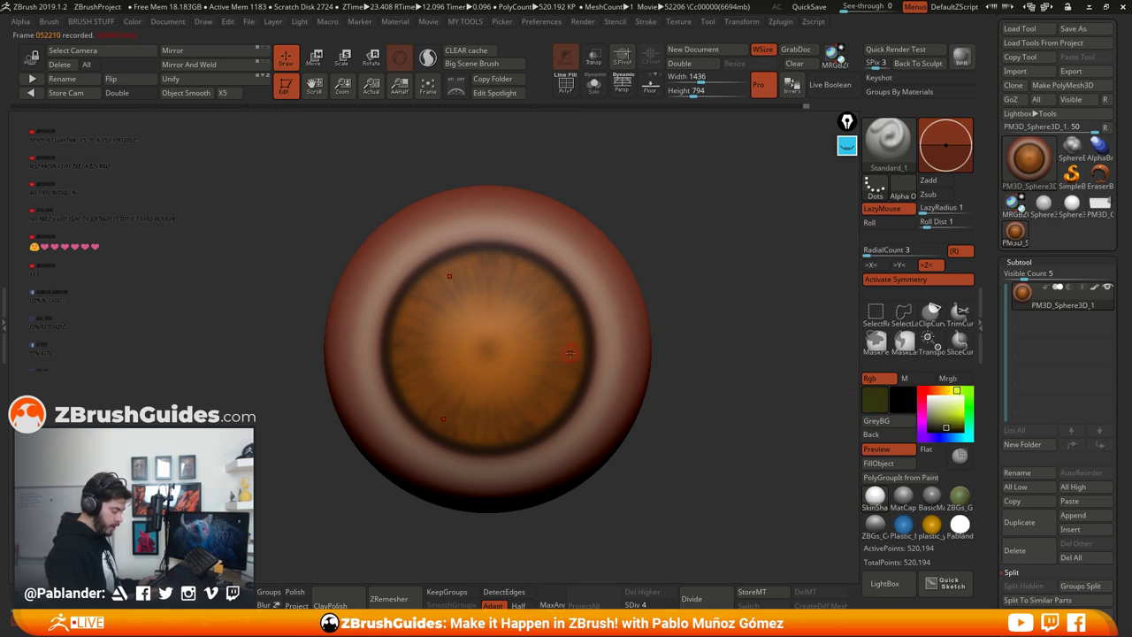
key(space)
drag(571, 353, 579, 353)
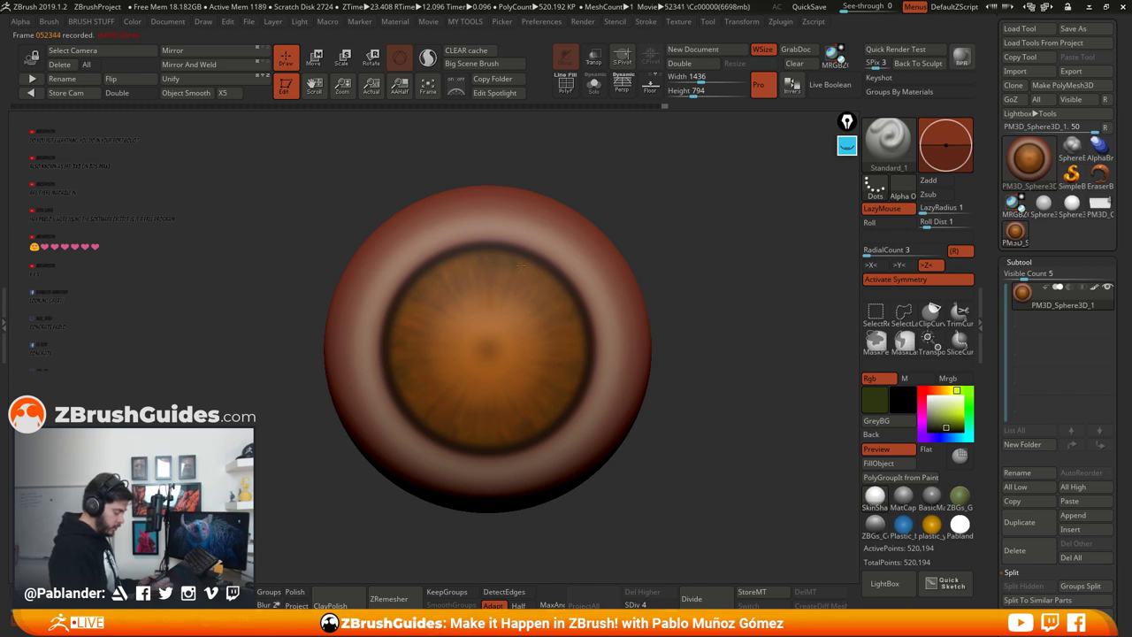
click(950, 389)
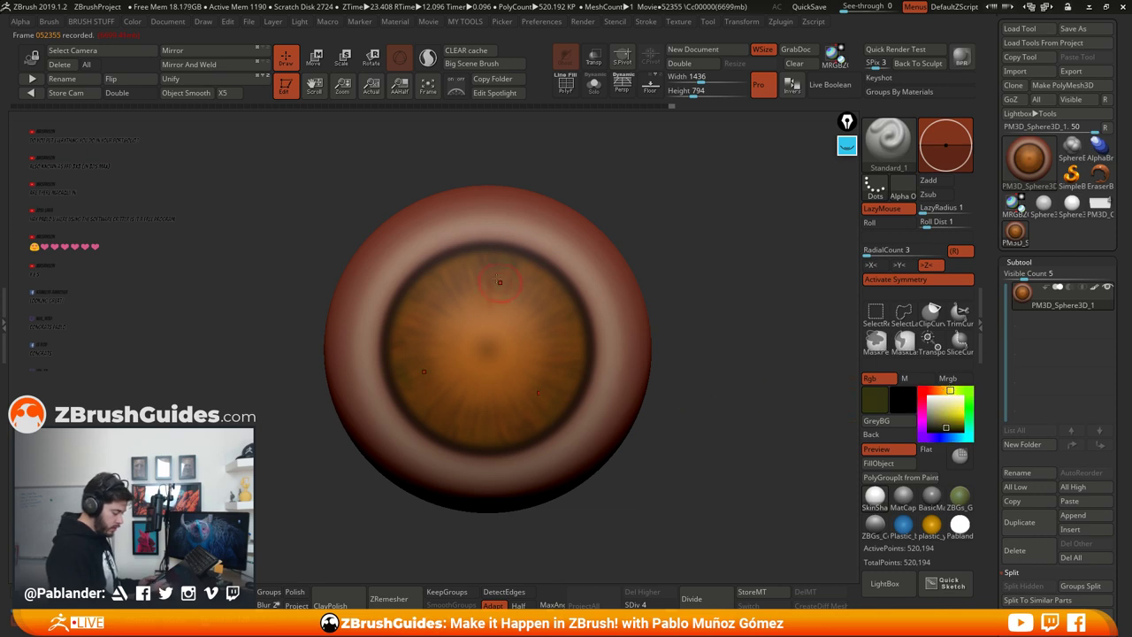
Step: Blend the centre of the iris with soft olive strokes, then sample an orange from the painted surface
key(c)
key(c)
key(c)
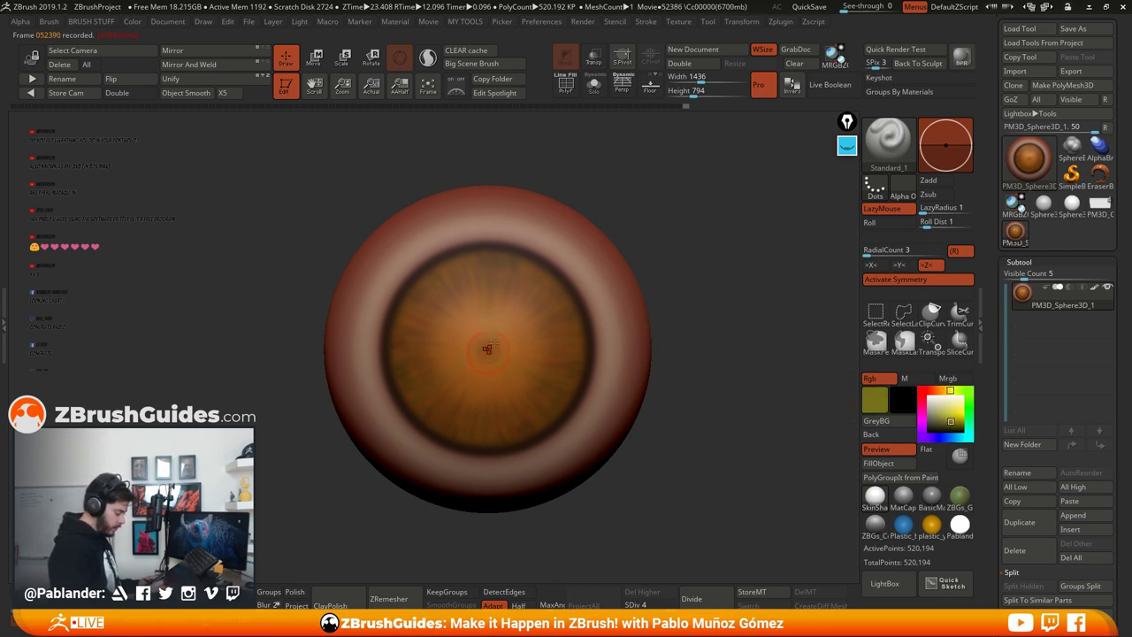
key(c)
key(c)
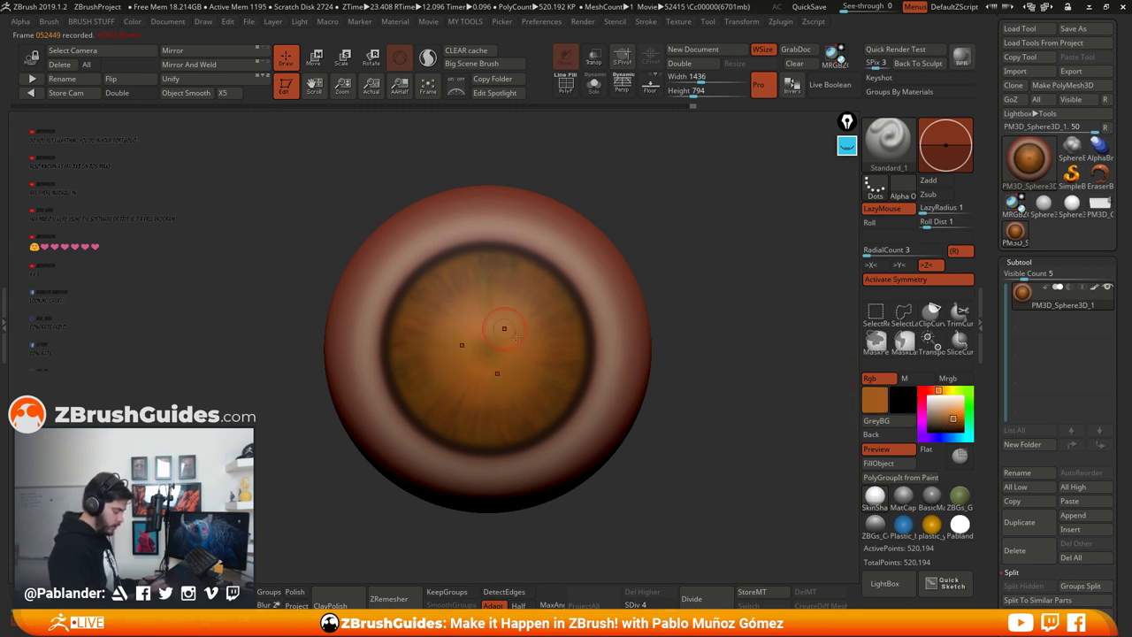
Step: Choose a dark brown, turn off radial symmetry, and paint thin irregular lines radiating outward from the centre of the iris with a small brush
click(945, 425)
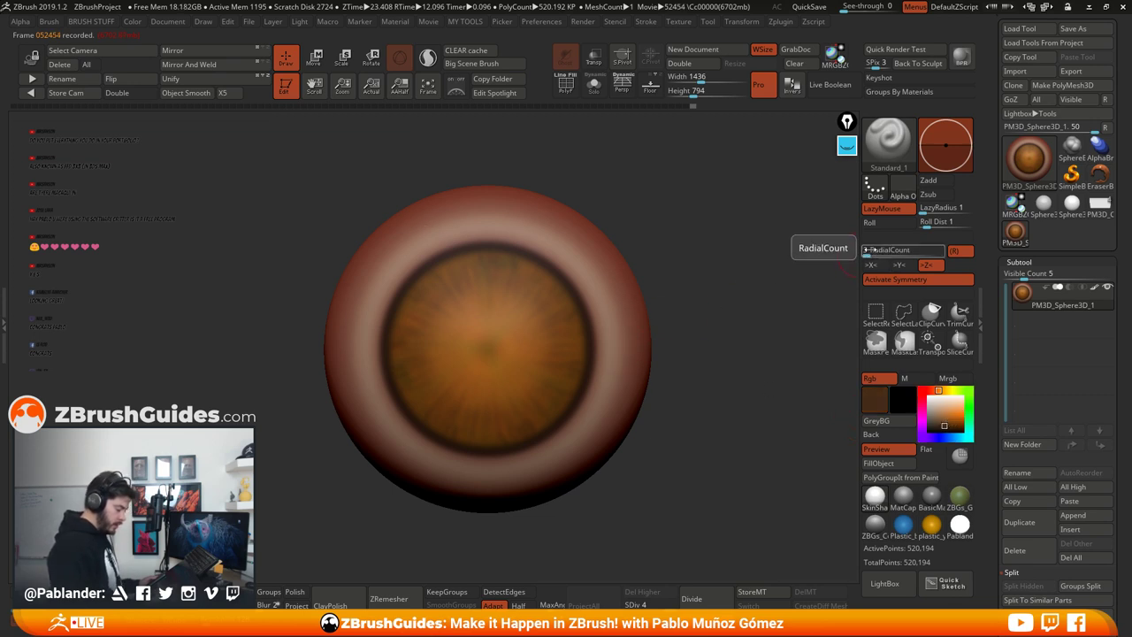
click(955, 253)
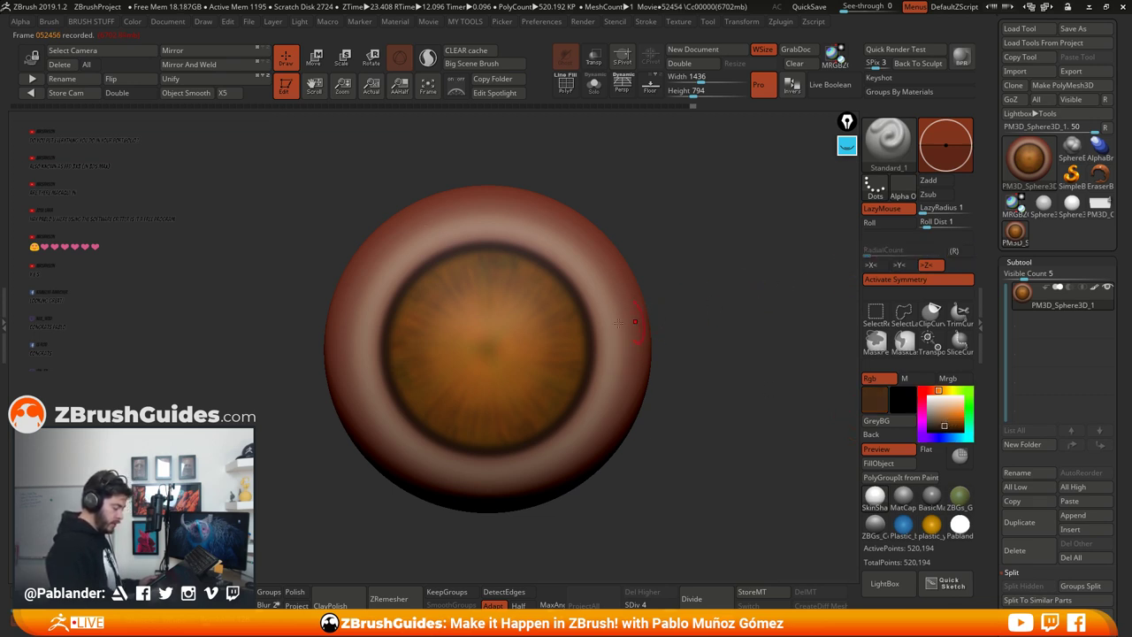
key(space)
drag(704, 267, 530, 298)
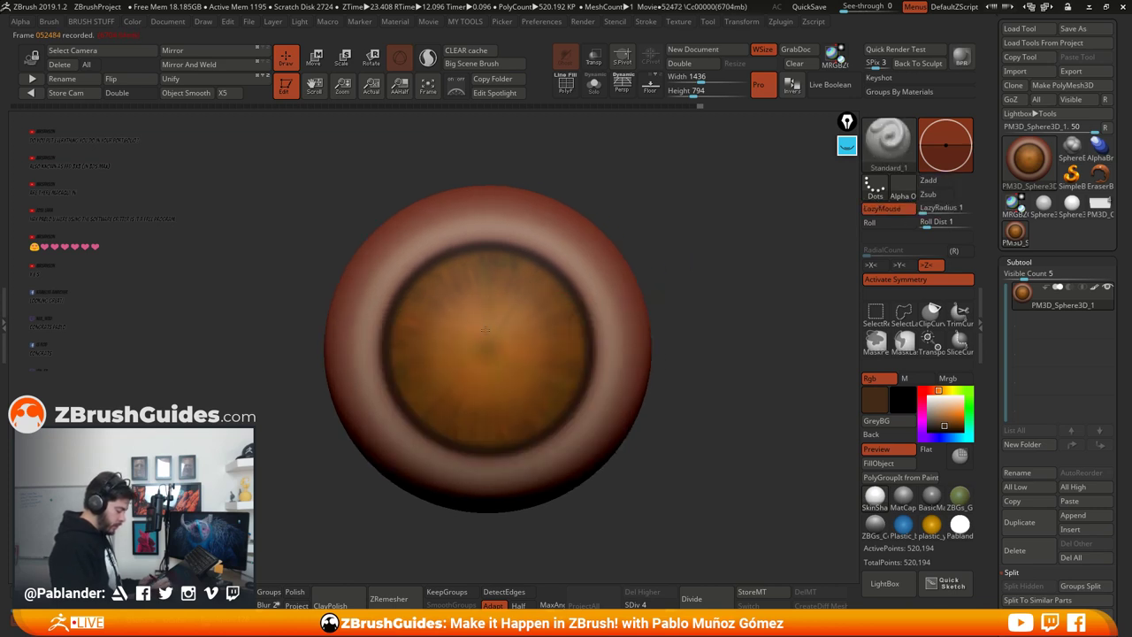
drag(483, 363, 484, 389)
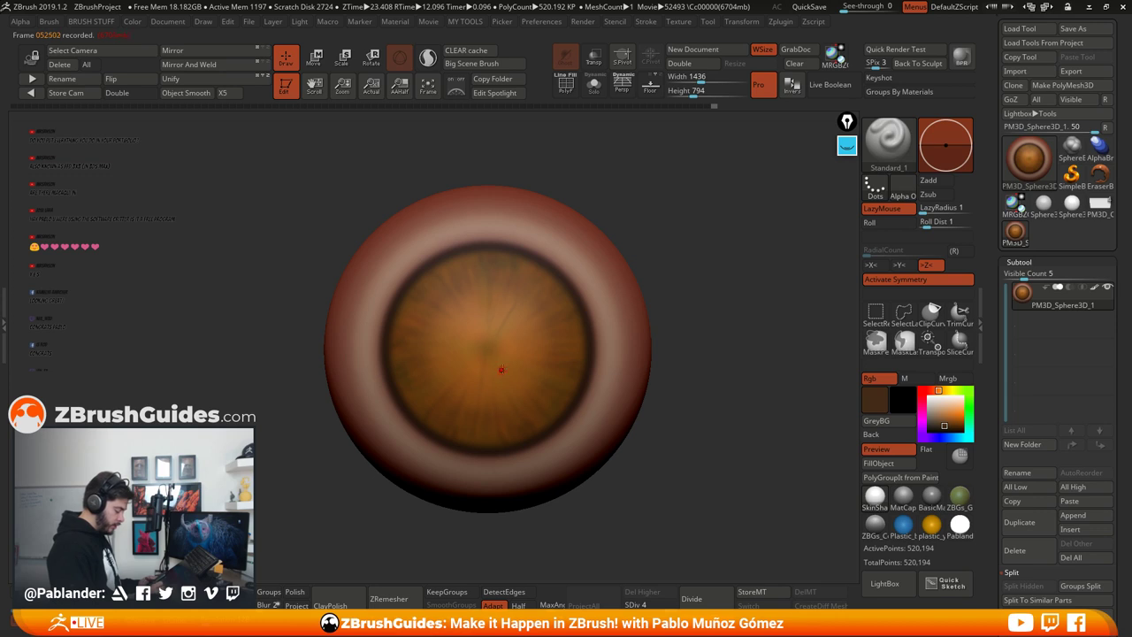
drag(494, 349, 510, 381)
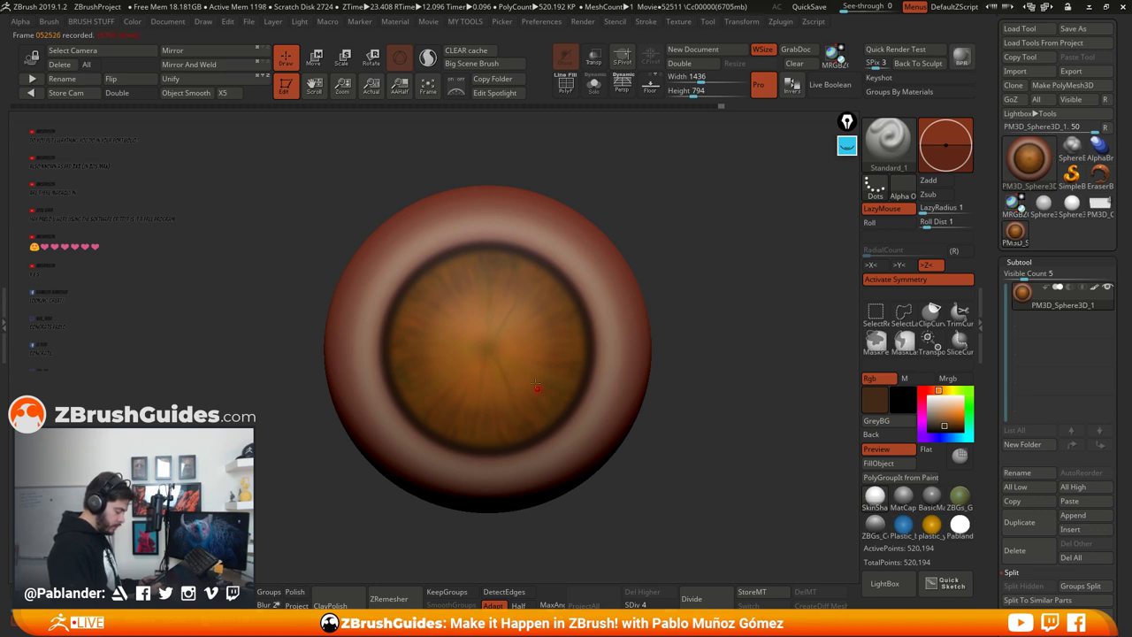
drag(470, 346, 406, 331)
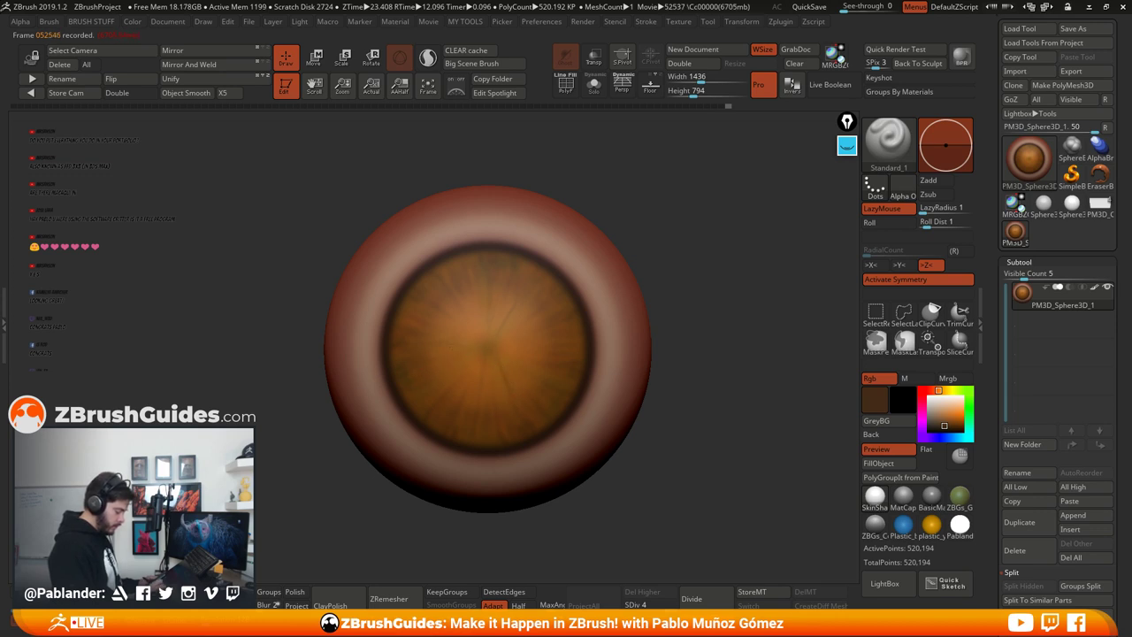
mouse_move(480, 339)
mouse_down()
mouse_move(470, 312)
mouse_move(556, 317)
mouse_move(513, 330)
mouse_move(481, 307)
mouse_move(497, 250)
mouse_up()
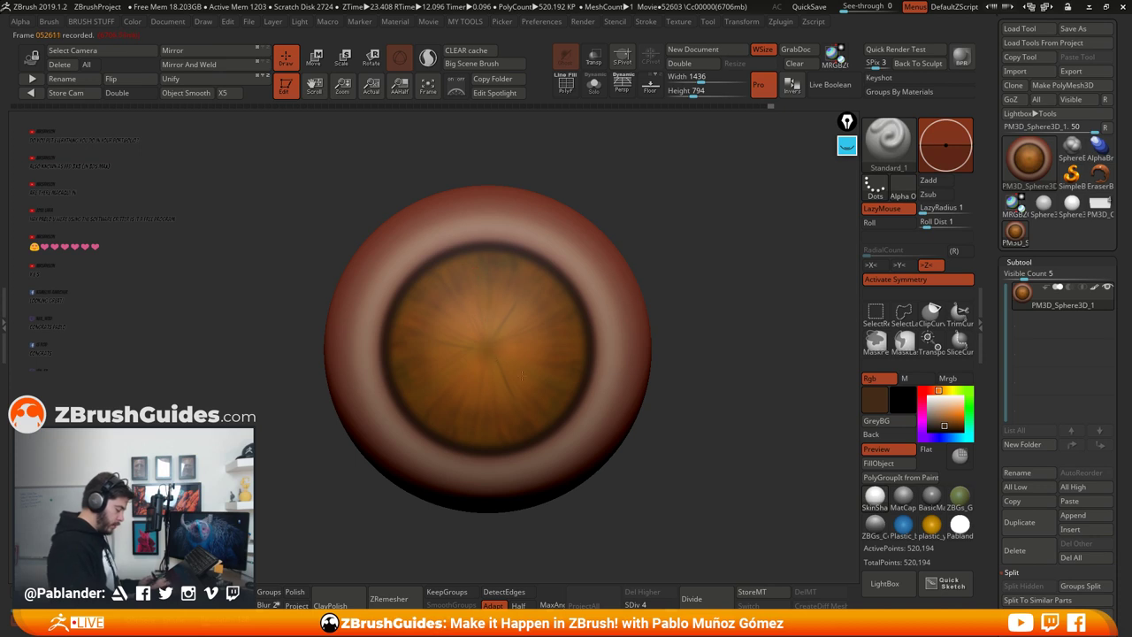
drag(523, 342, 477, 357)
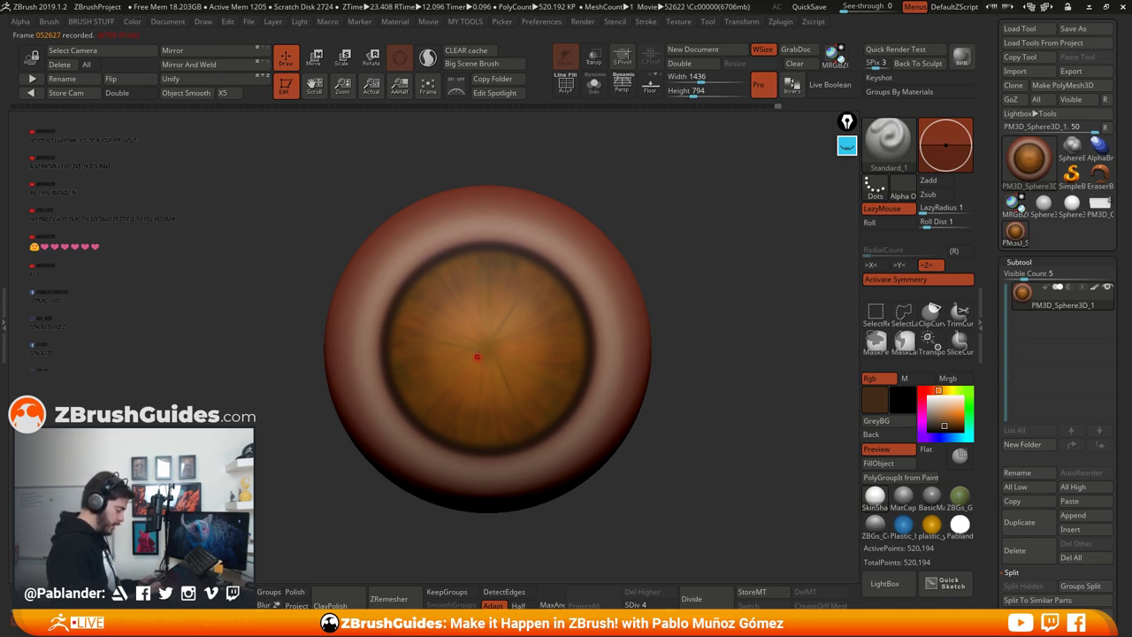
mouse_move(448, 395)
mouse_down()
mouse_move(492, 348)
mouse_move(554, 340)
mouse_up()
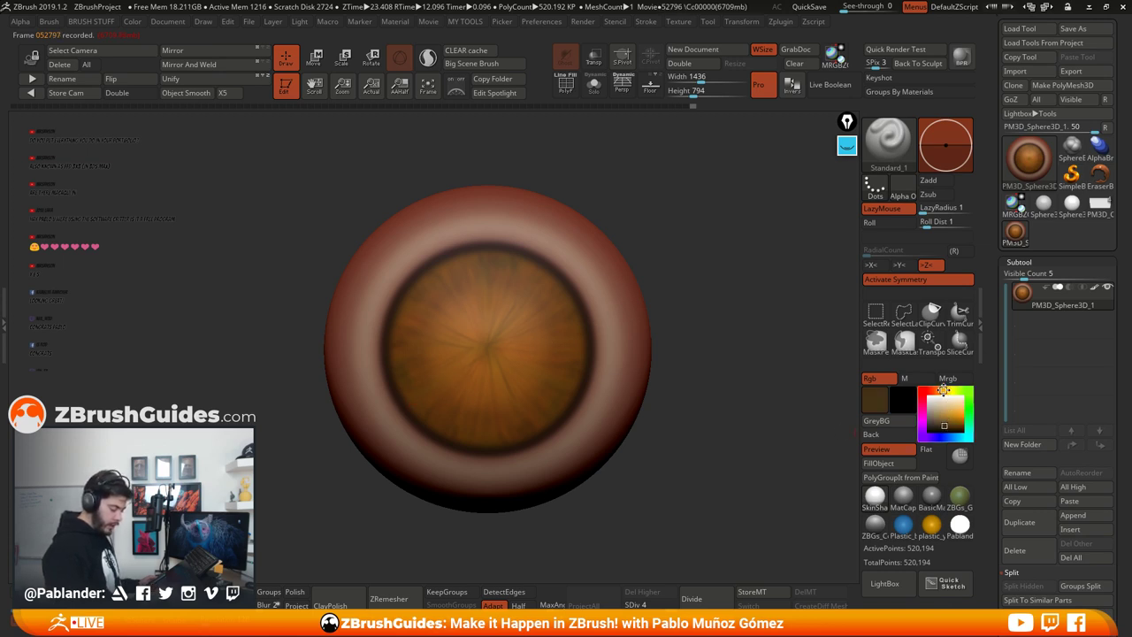
Step: Set the brush's draw size to 140 and paint golden-yellow tones over the iris with a lightened golden colour
click(950, 403)
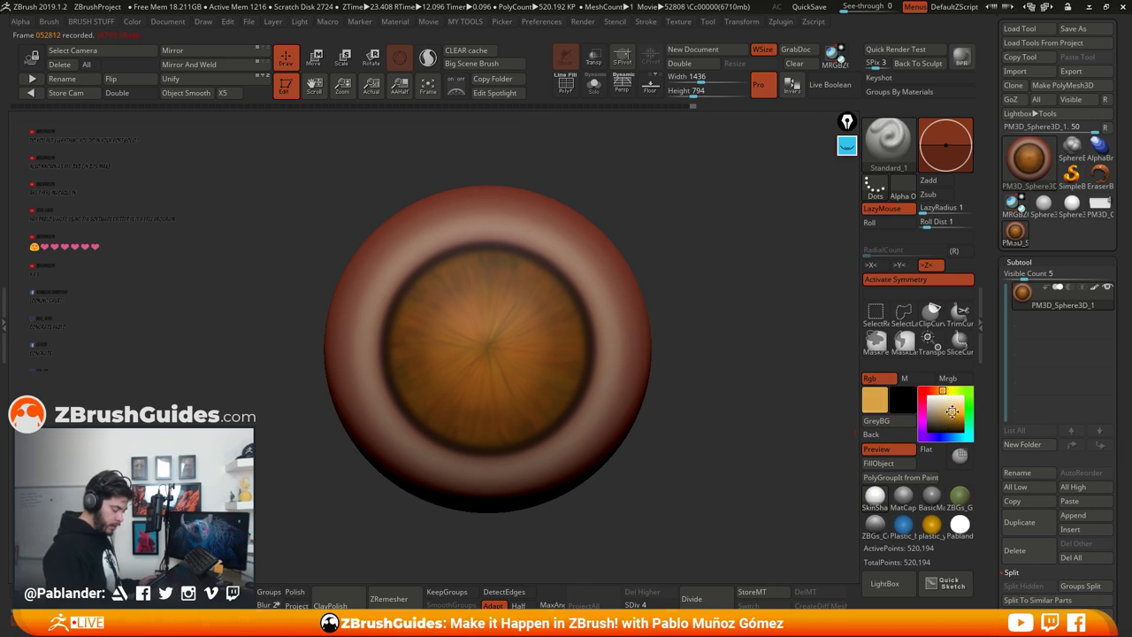
key(space)
key(space)
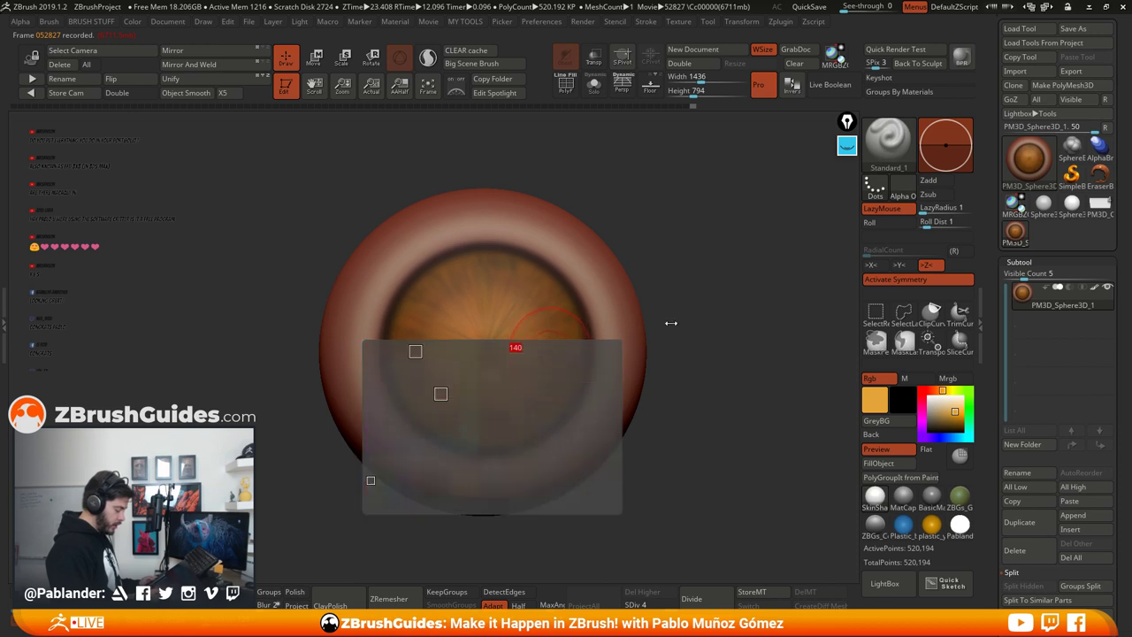
drag(669, 321, 439, 395)
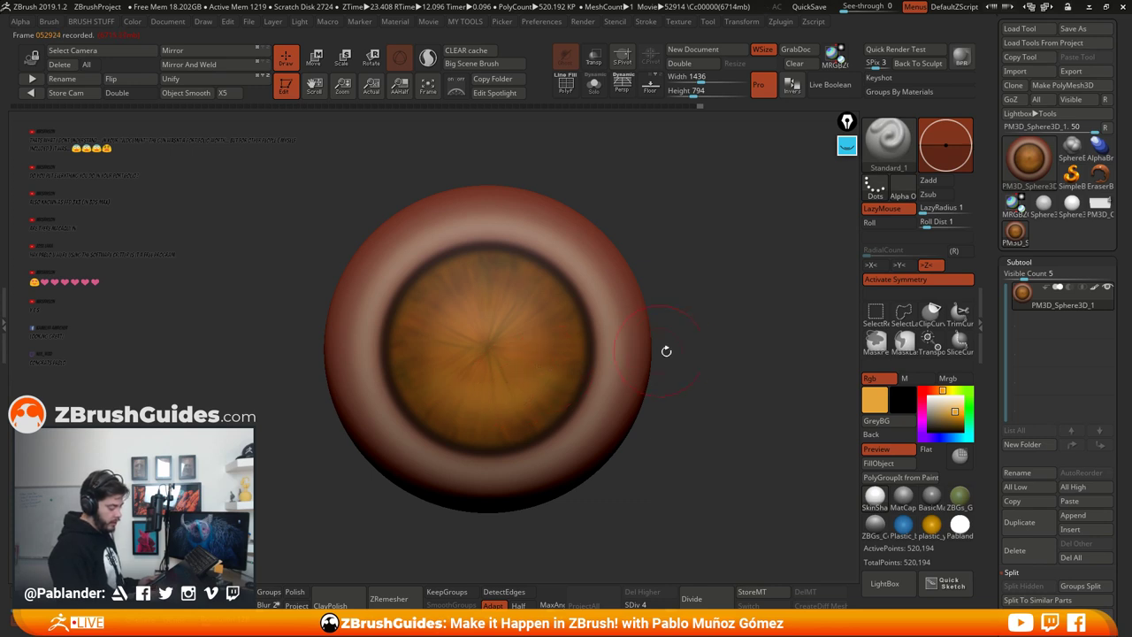
drag(666, 351, 594, 412)
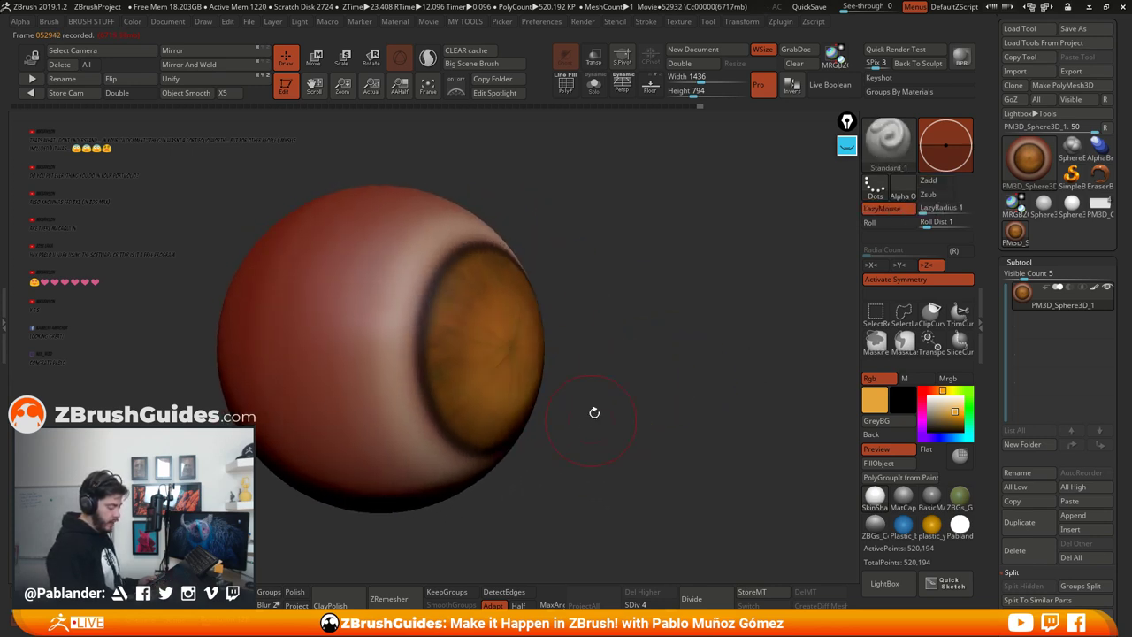
drag(552, 244, 578, 244)
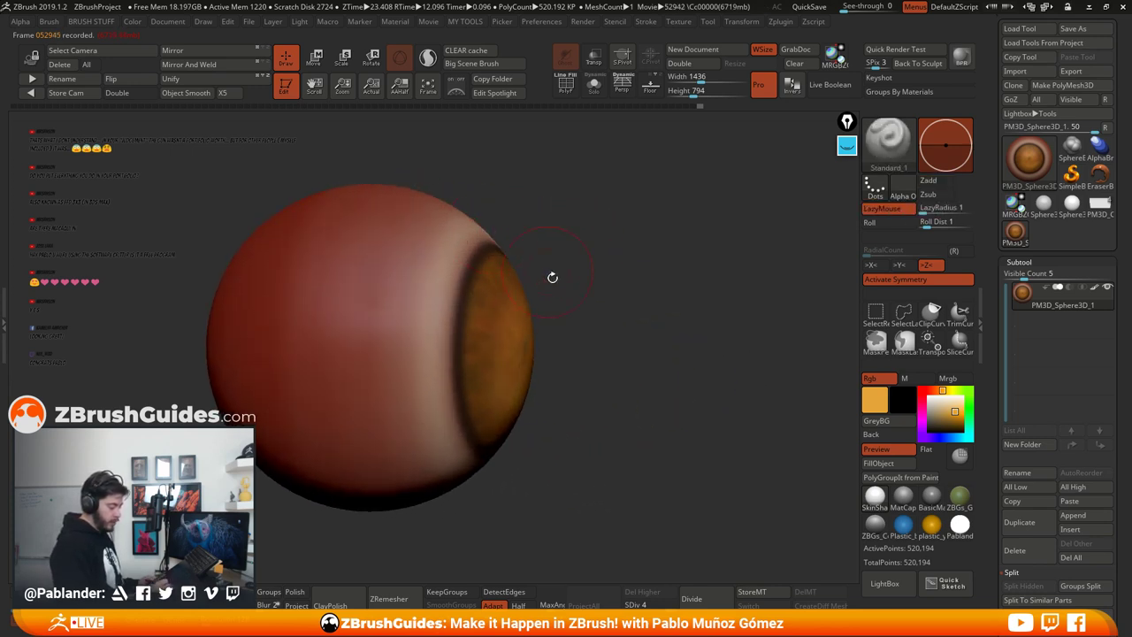
drag(564, 369, 590, 402)
mouse_move(614, 305)
mouse_down()
mouse_move(525, 399)
mouse_move(489, 382)
mouse_up()
drag(953, 411, 957, 408)
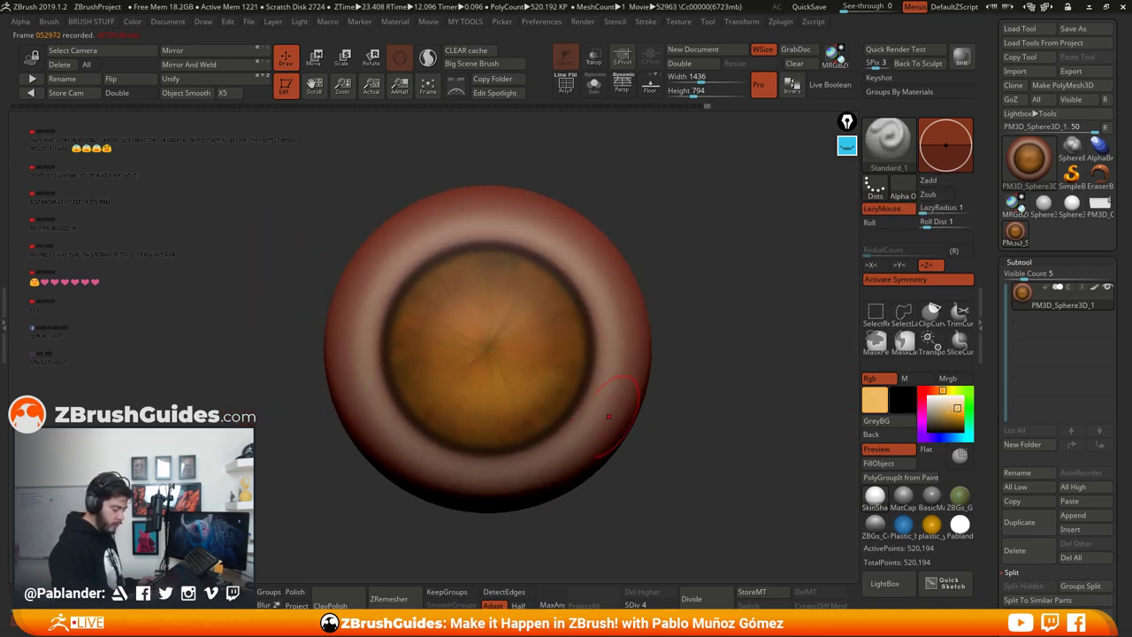
Step: Paint dark reddish-brown shading around the upper part of the iris
click(933, 389)
click(948, 425)
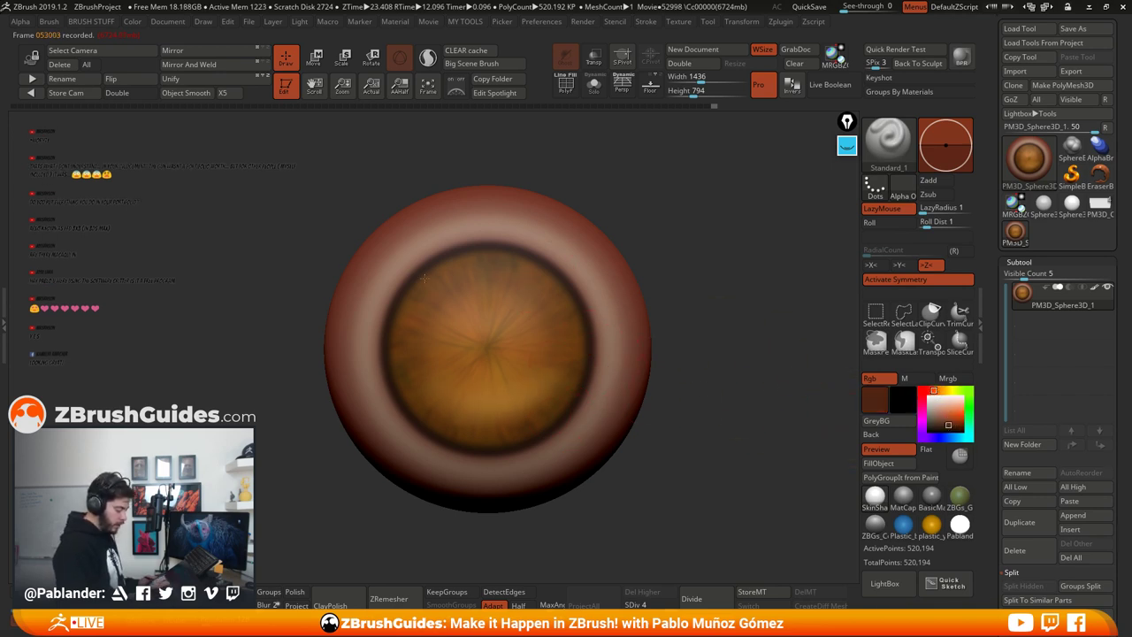
click(944, 428)
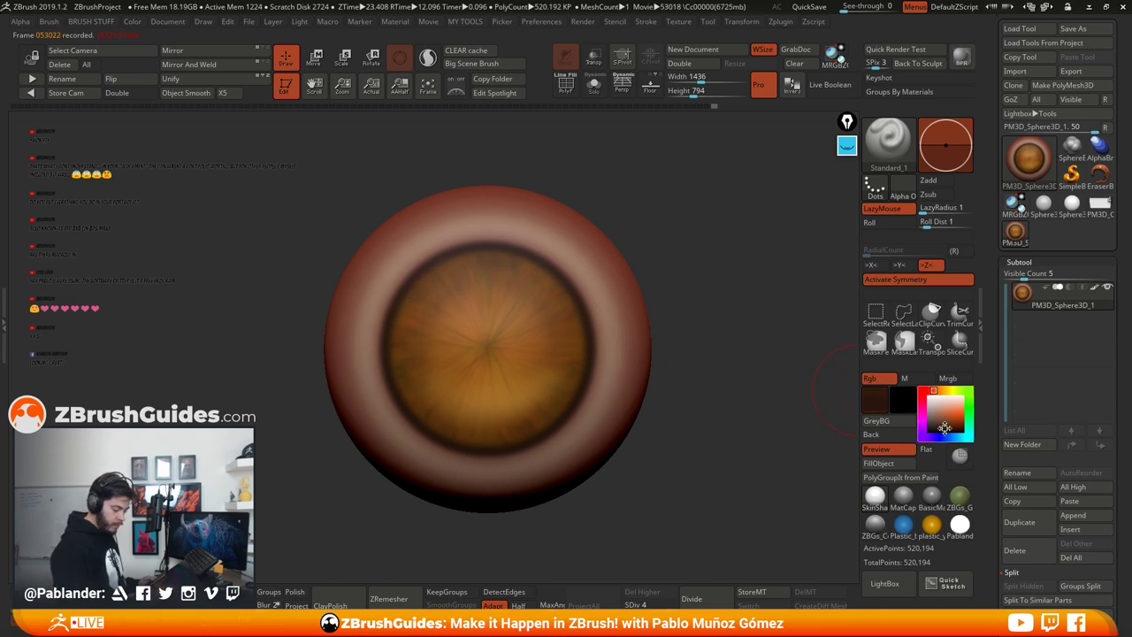
key(c)
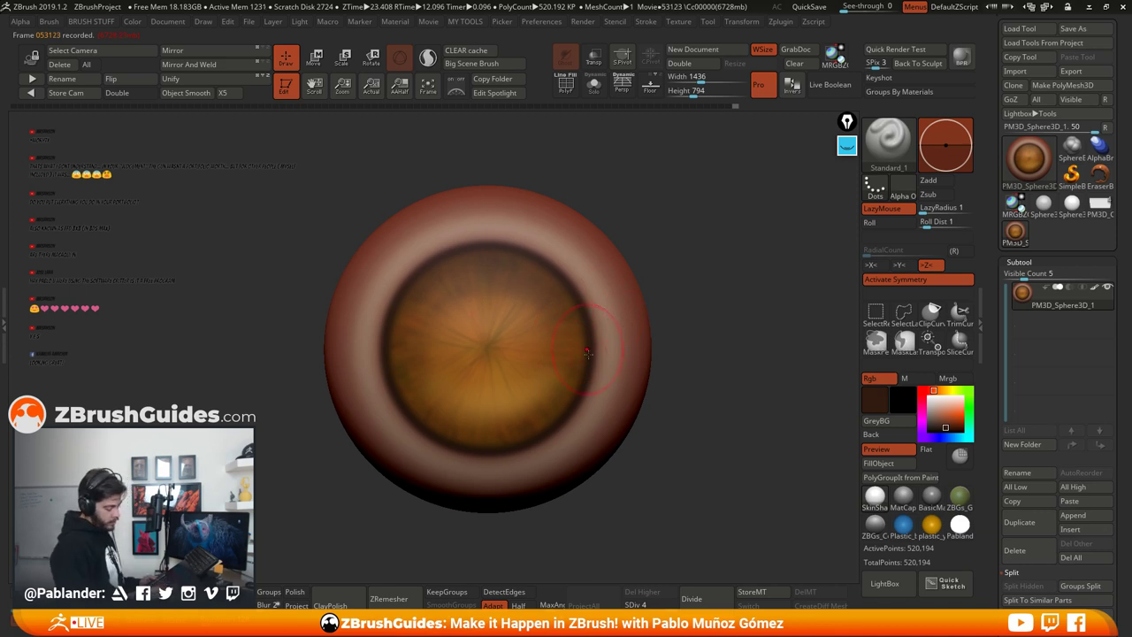
Step: Reduce the brush's draw size to about 116 and paint light yellow highlights on the lower half of the iris
right_click(702, 294)
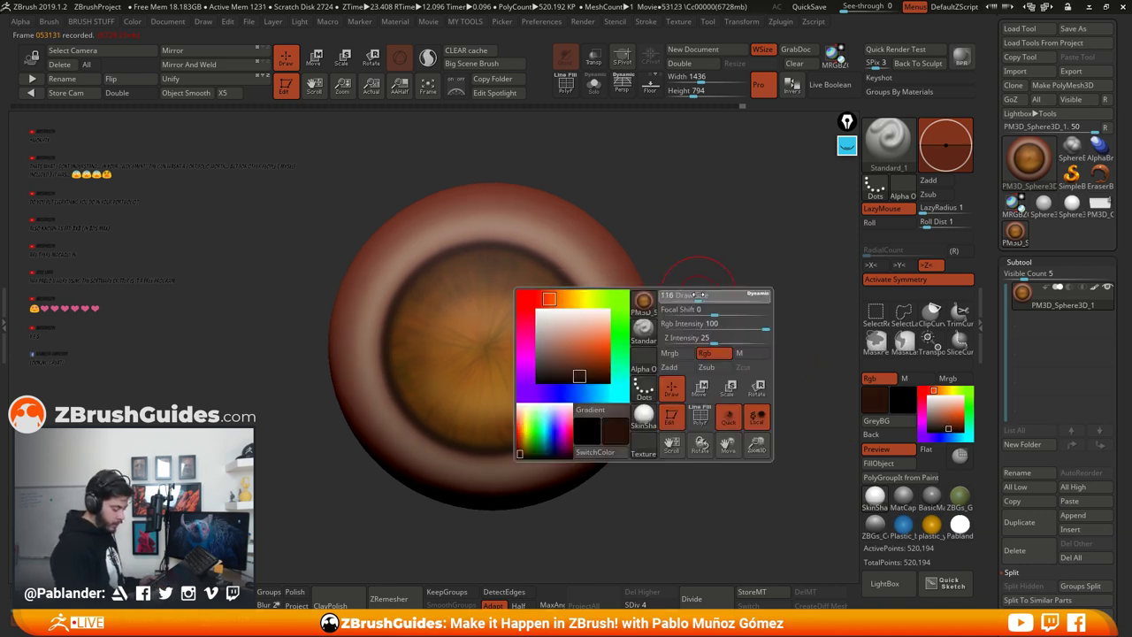
drag(702, 293, 695, 294)
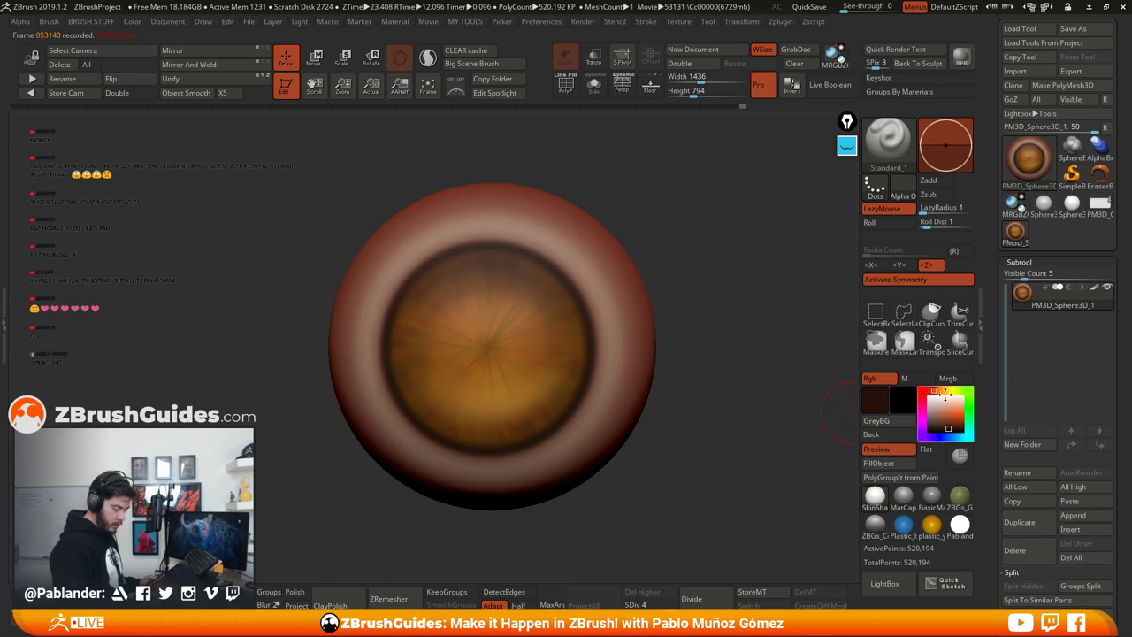
click(944, 391)
click(952, 413)
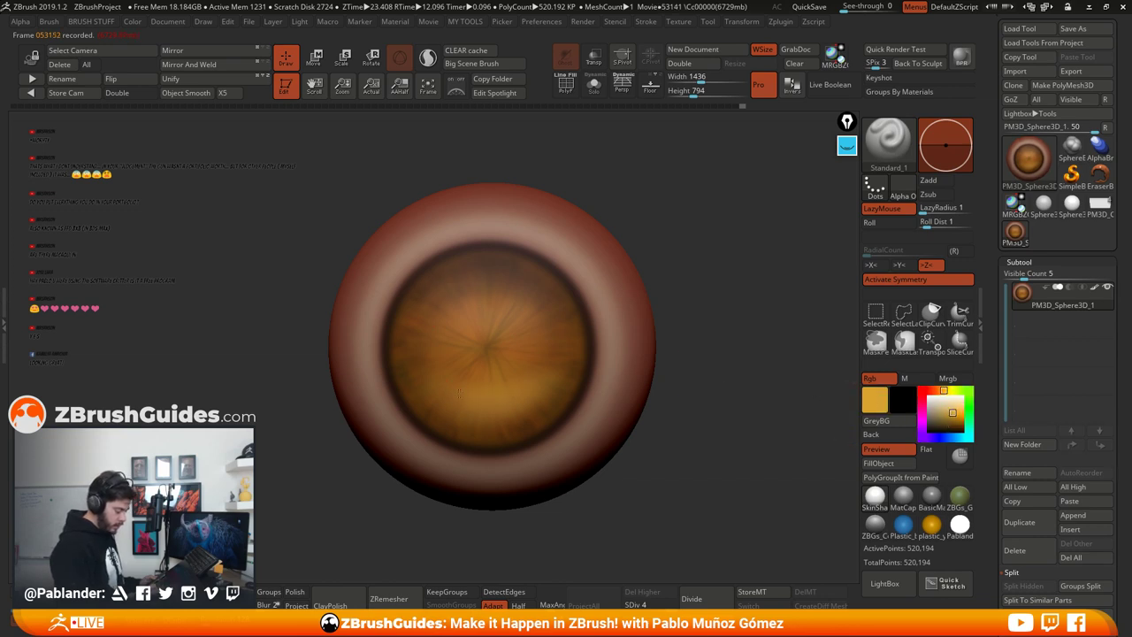
click(959, 404)
key(space)
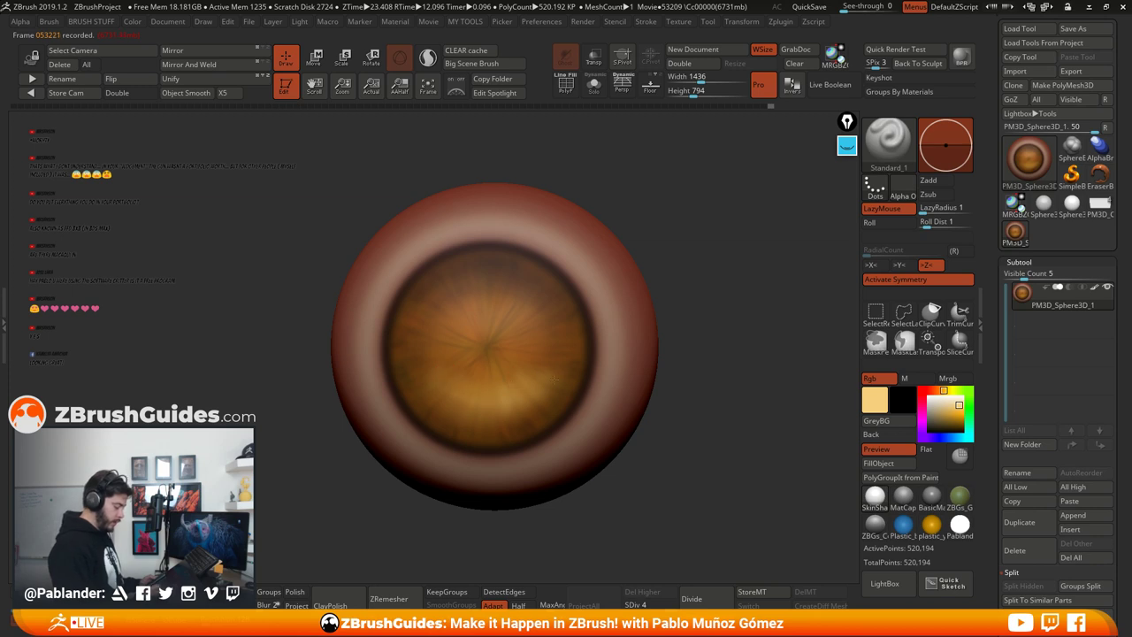
drag(708, 372, 705, 381)
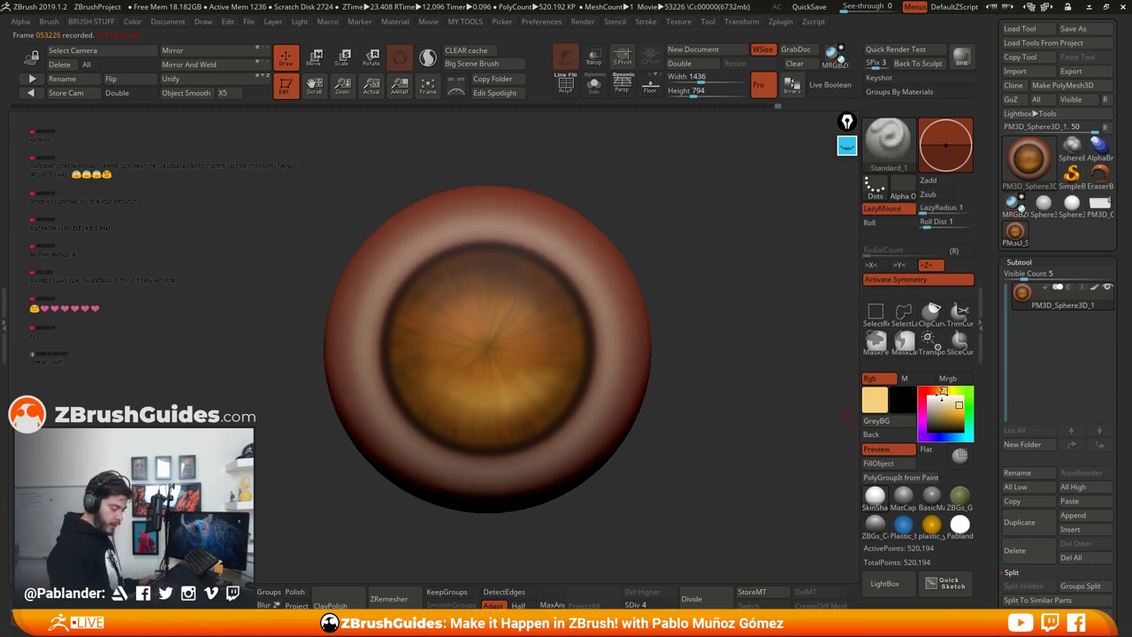
Step: Choose a dark brown colour, shrink the brush and try a small pupil dot at the centre of the iris
click(929, 390)
click(946, 423)
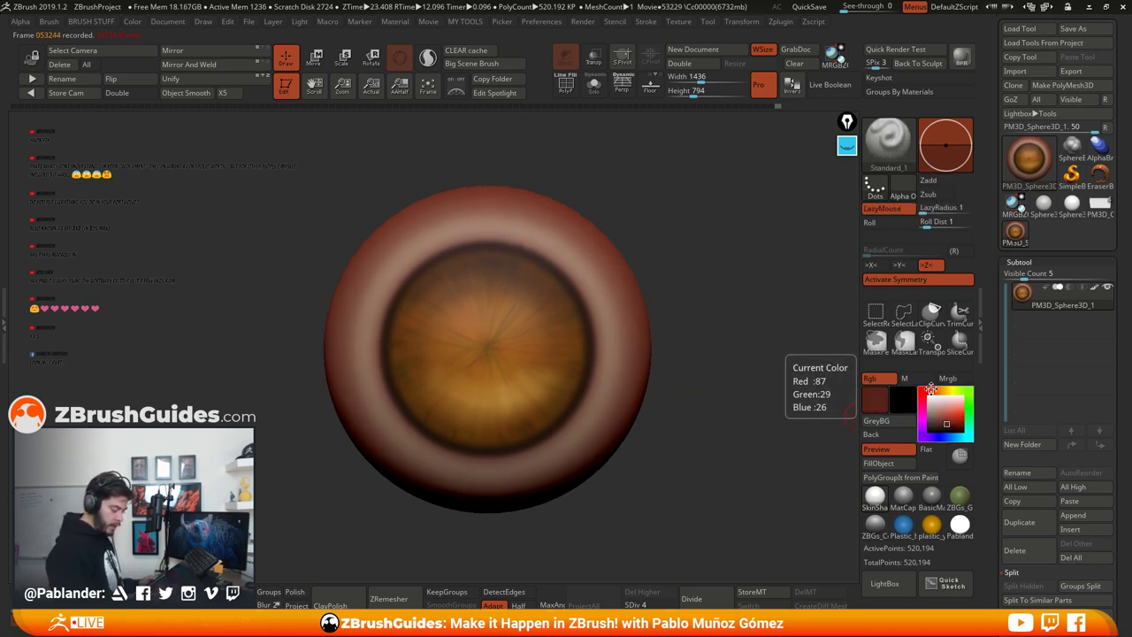
click(947, 427)
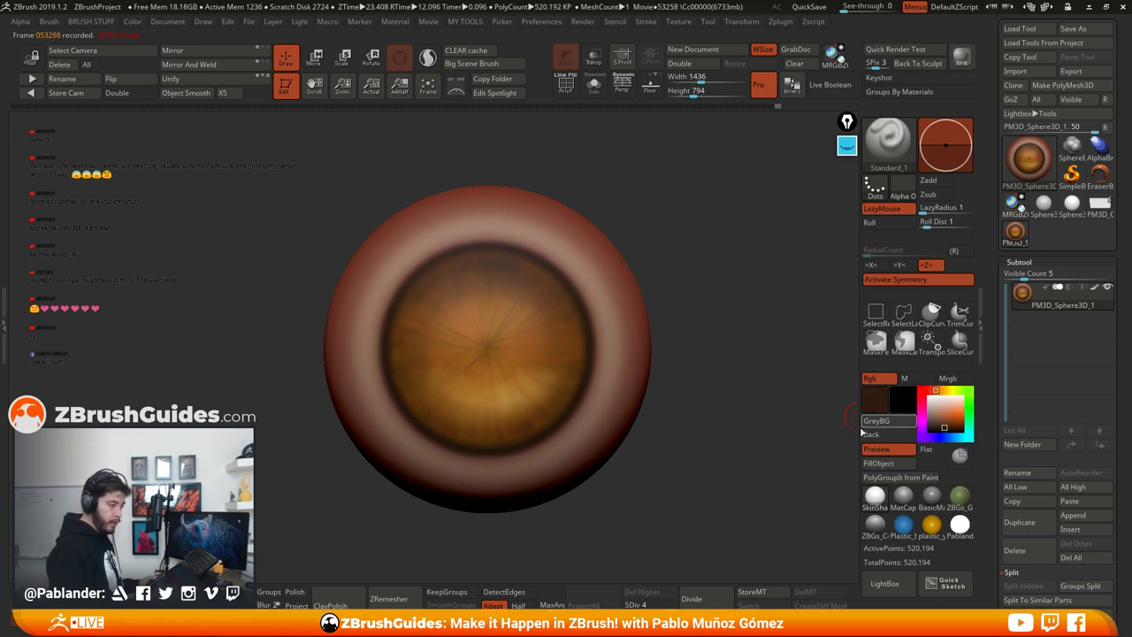
drag(699, 425, 690, 425)
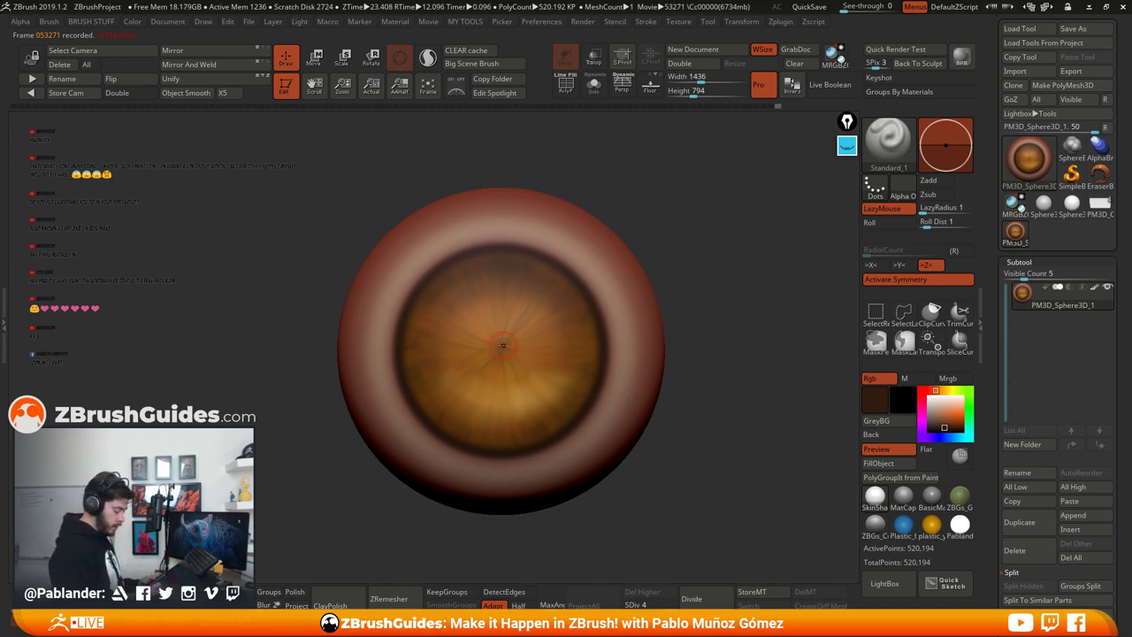
drag(504, 351, 507, 350)
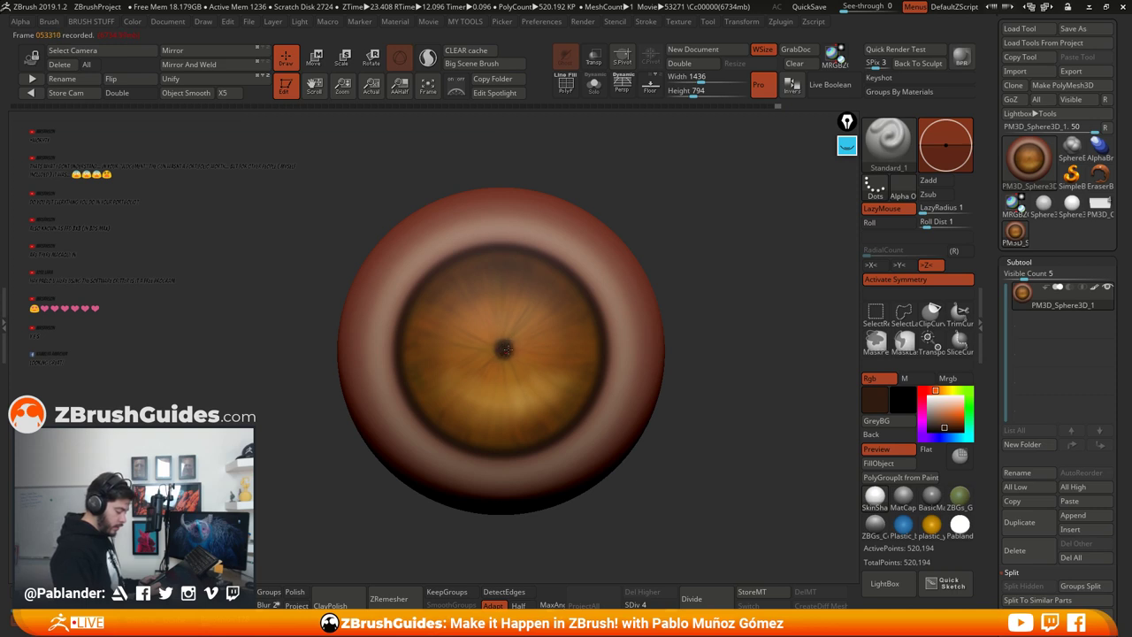
key(ctrl+z)
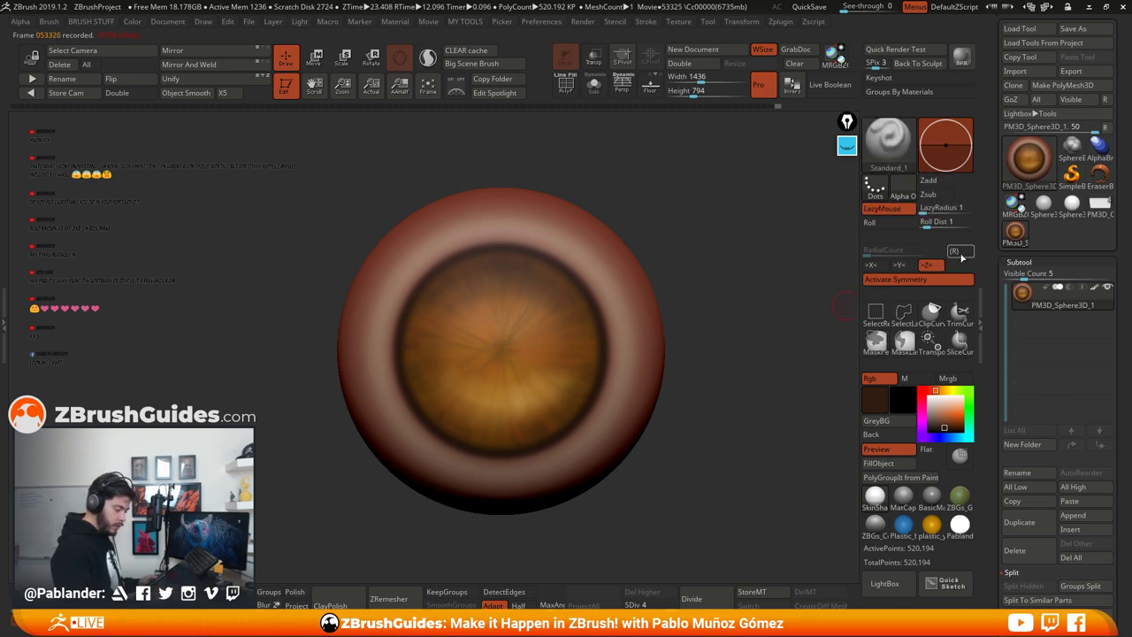
Step: Turn on radial symmetry around the Z axis with a RadialCount of 32
click(954, 251)
click(886, 250)
text(11)
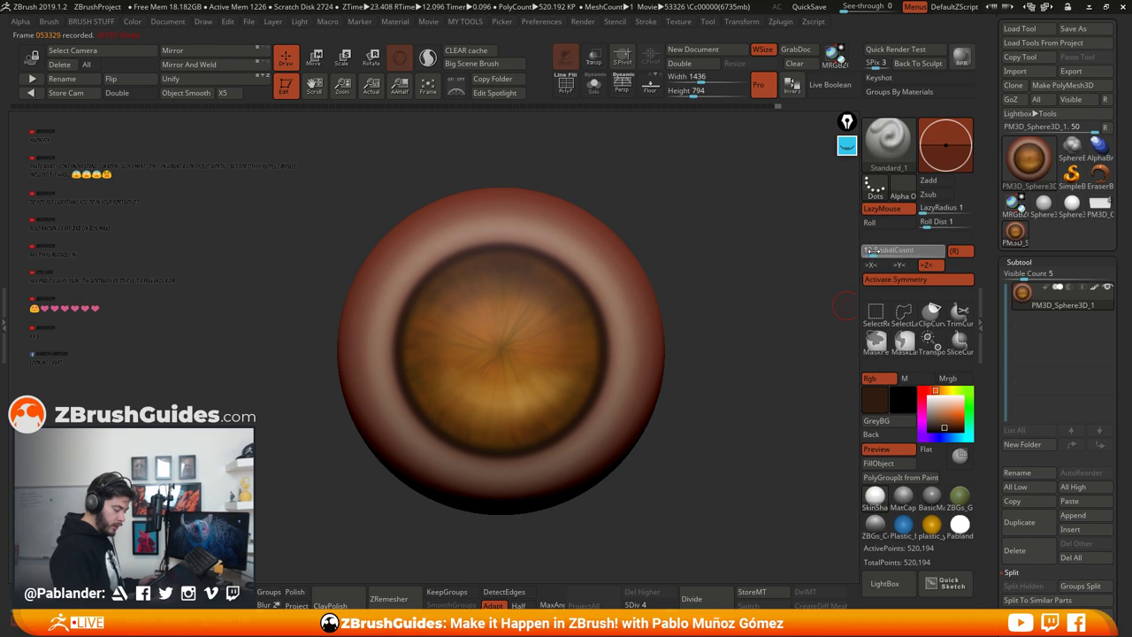
click(875, 252)
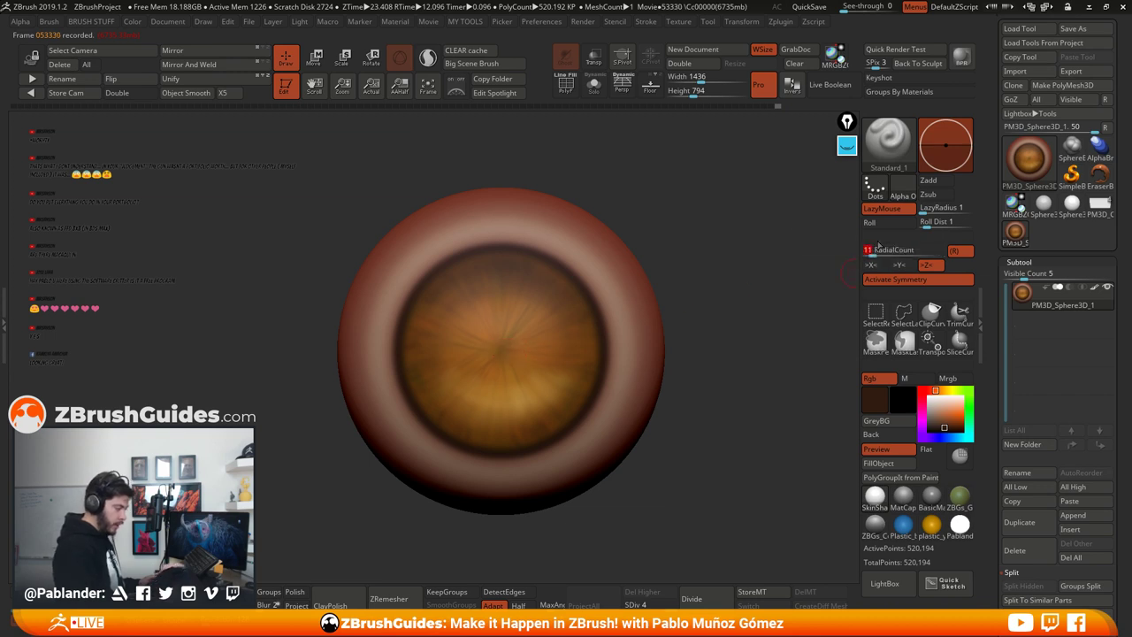
text(32)
key(Return)
Step: Paint a small round black pupil at the centre of the iris with LazyMouse turned off
drag(501, 351, 507, 344)
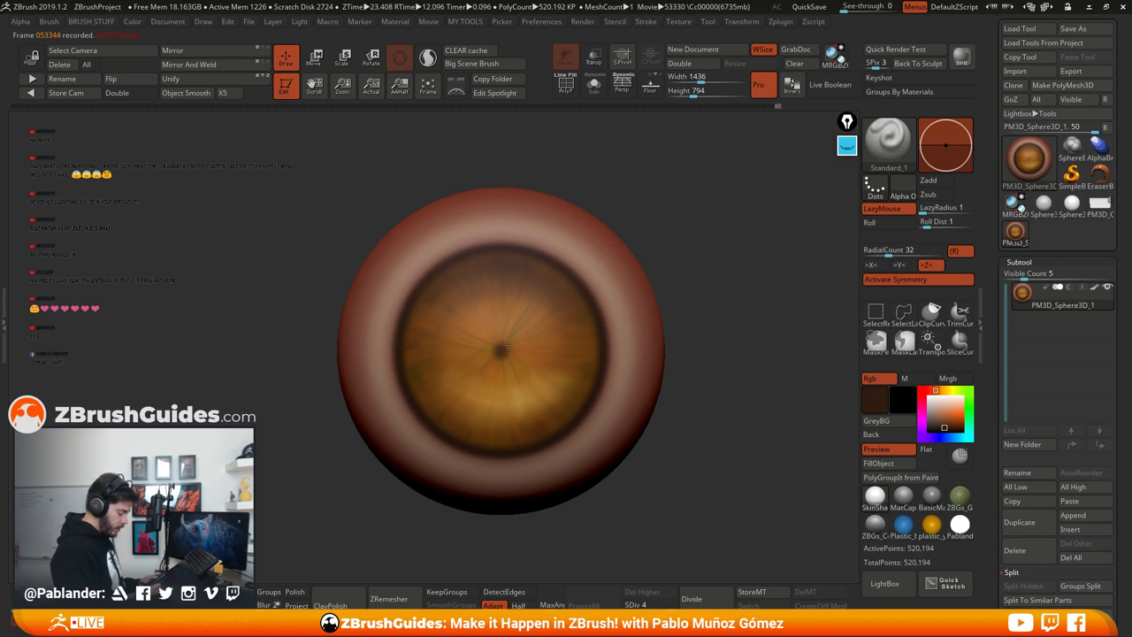
click(883, 209)
drag(513, 349, 510, 344)
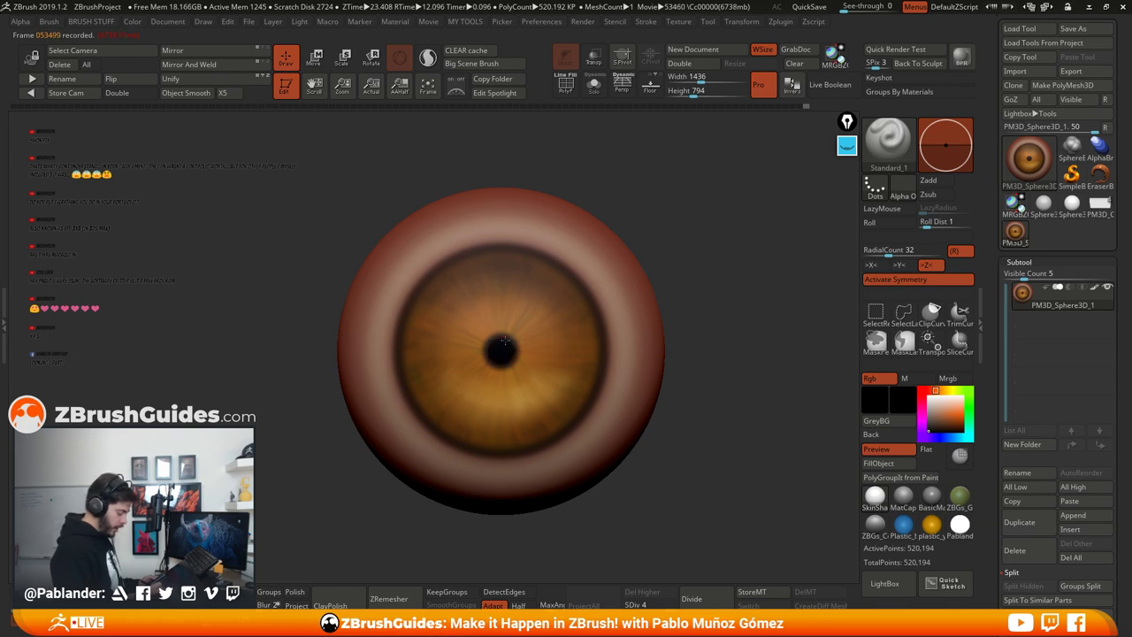
Step: Turn off radial symmetry and paint light orange highlights onto the iris
alt+drag(736, 439, 670, 311)
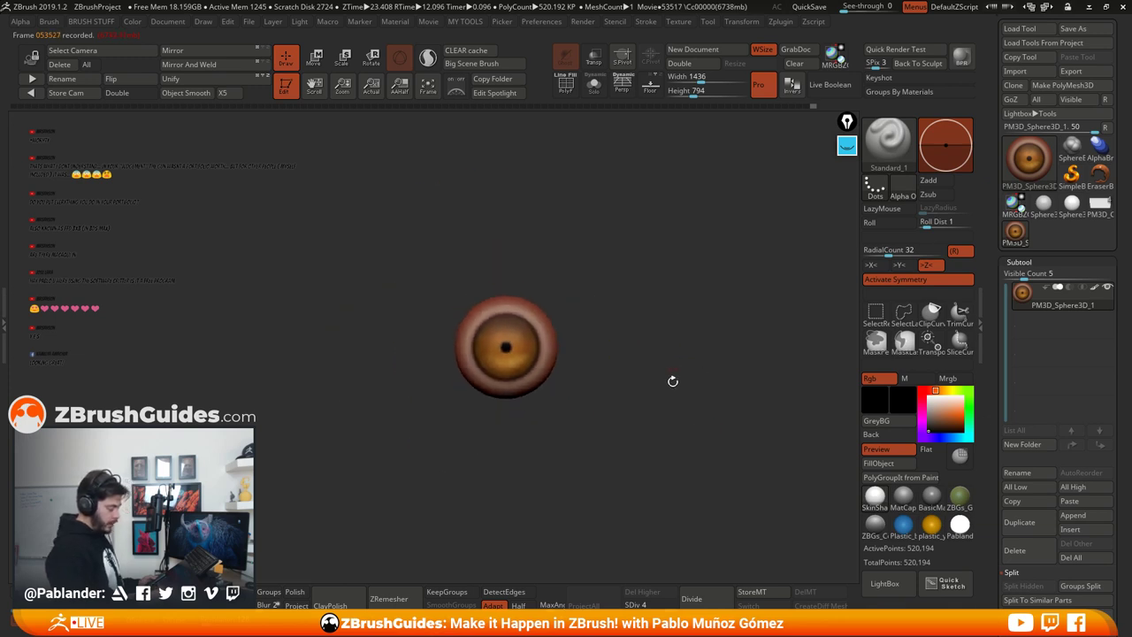
alt+drag(673, 382, 624, 262)
mouse_move(651, 484)
mouse_down()
mouse_move(598, 472)
mouse_move(648, 464)
mouse_up()
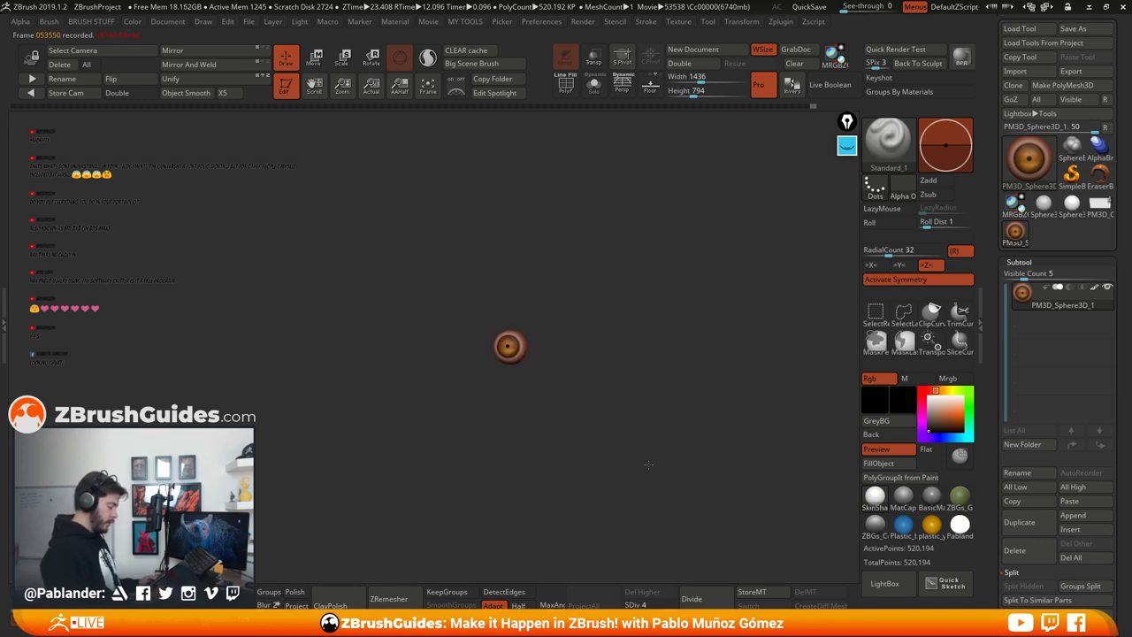
ctrl+right_drag(586, 346, 627, 444)
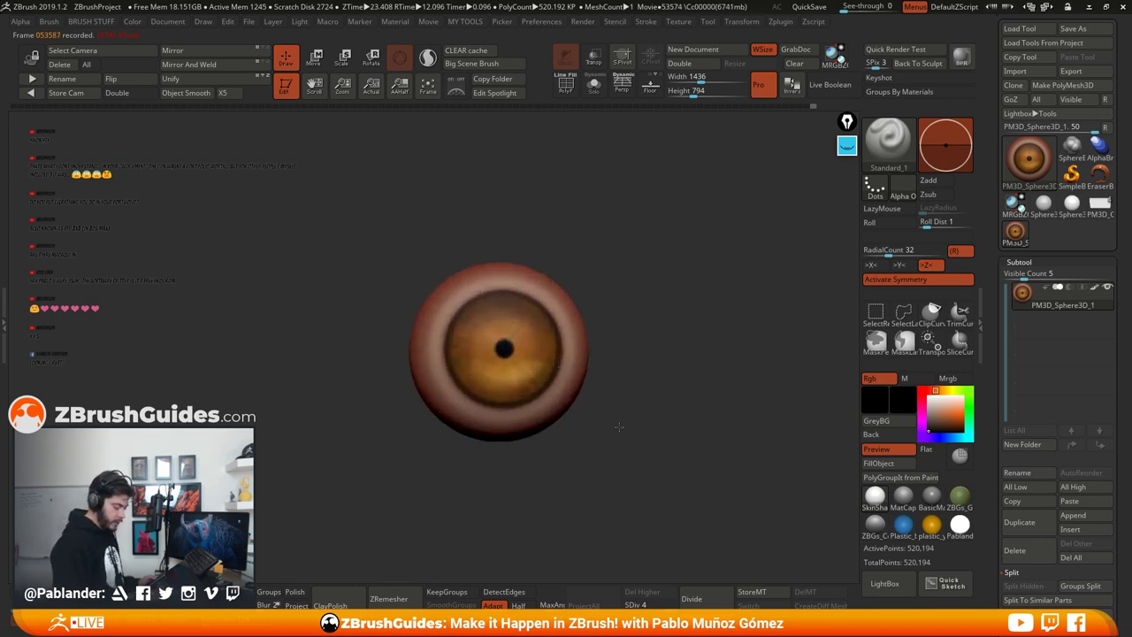
click(960, 252)
drag(943, 421, 533, 379)
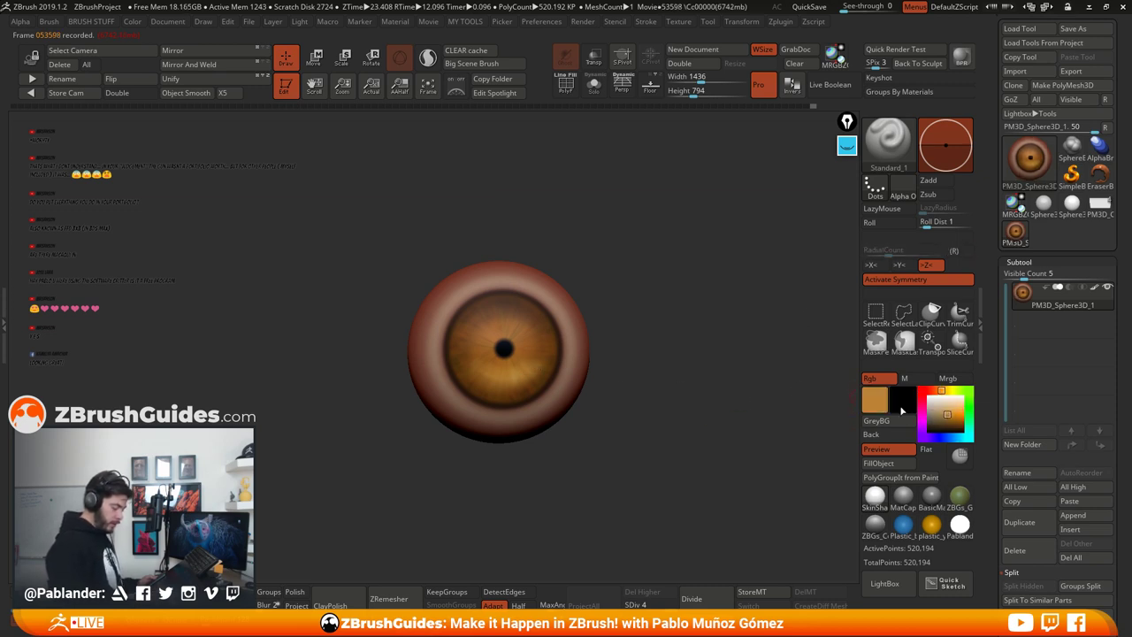
key(c)
key(space)
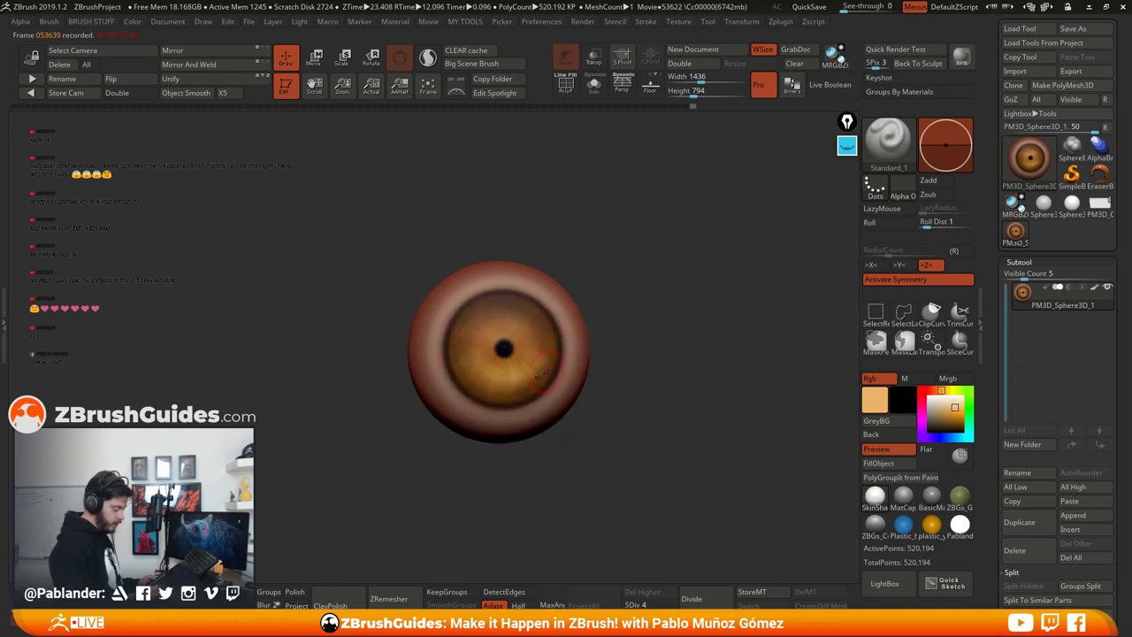
Step: Touch up the iris with dark brown and orange tones sampled from the eye
key(c)
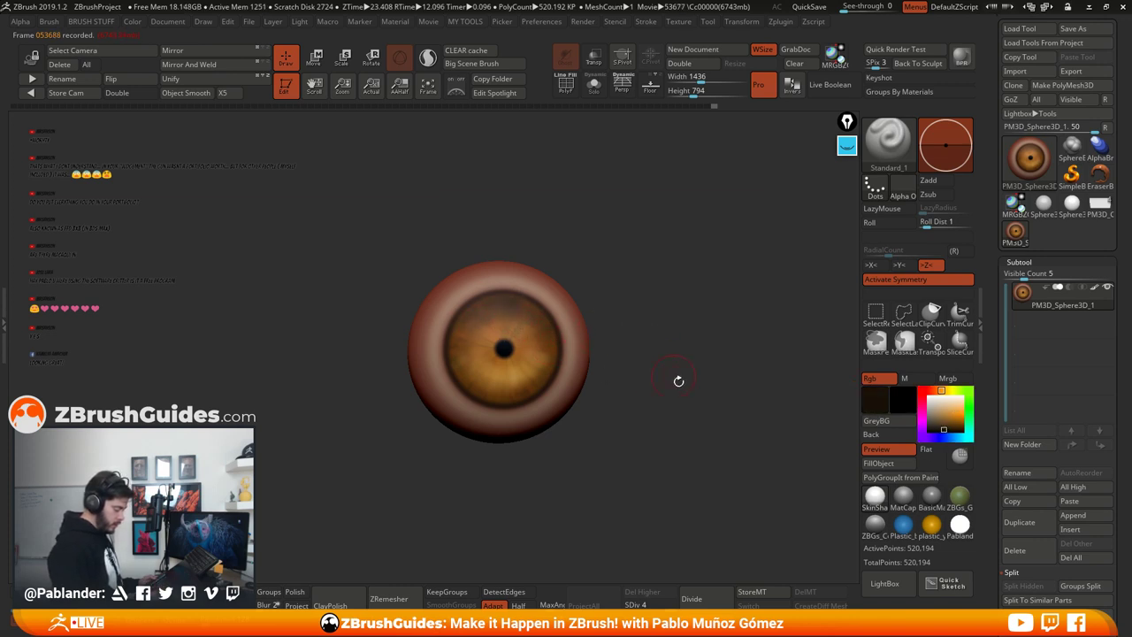
drag(678, 380, 549, 344)
key(c)
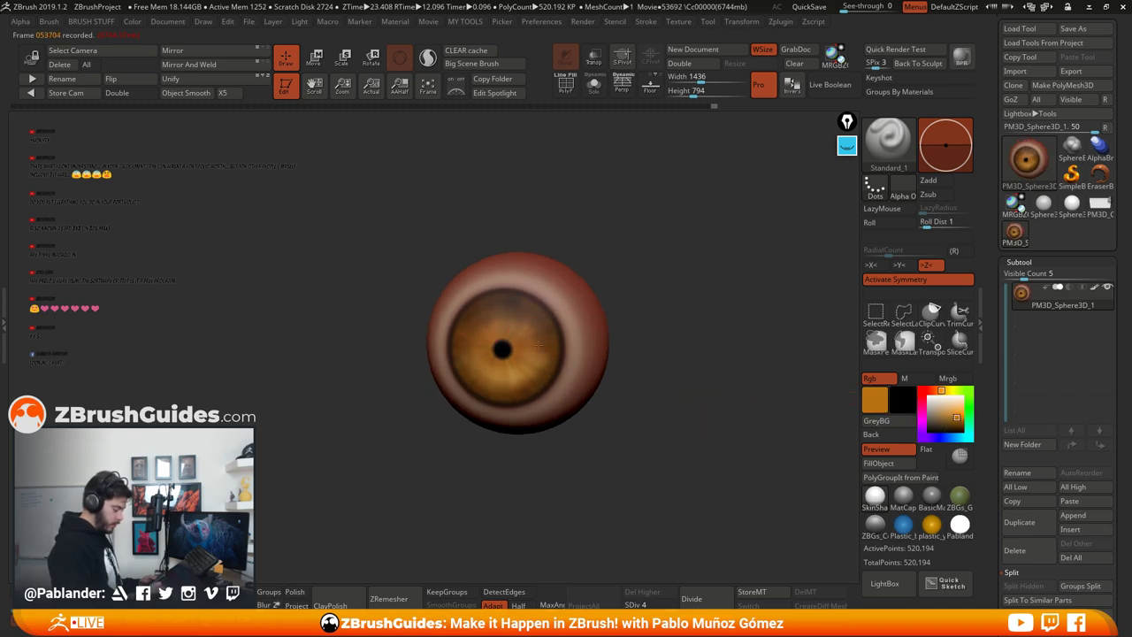
alt+drag(628, 399, 646, 344)
shift+drag(642, 385, 650, 464)
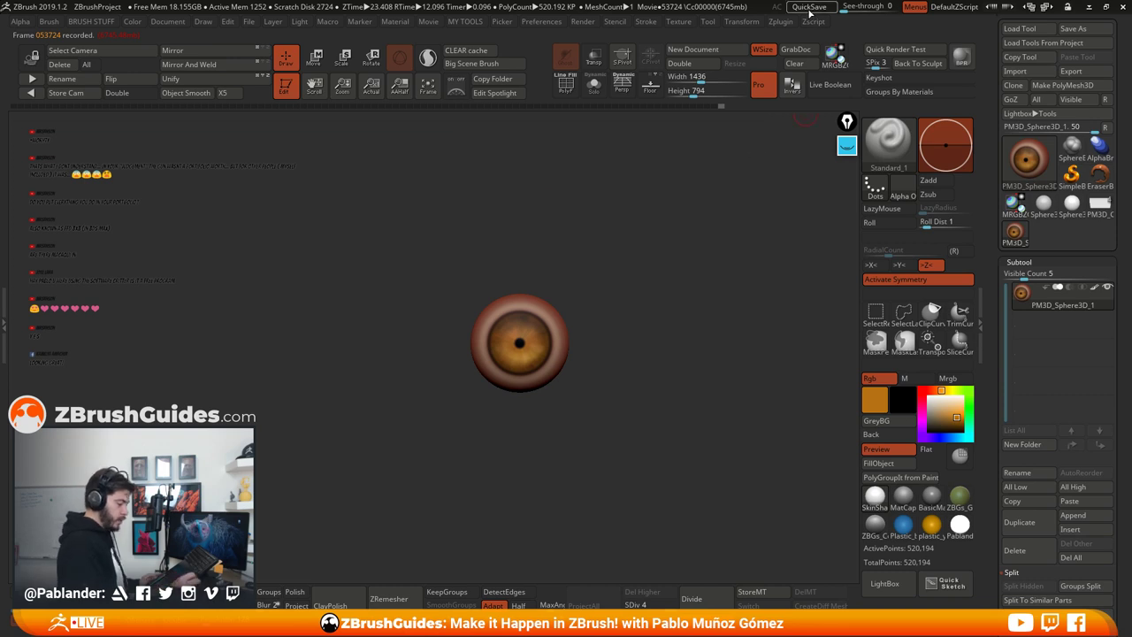
drag(679, 360, 730, 397)
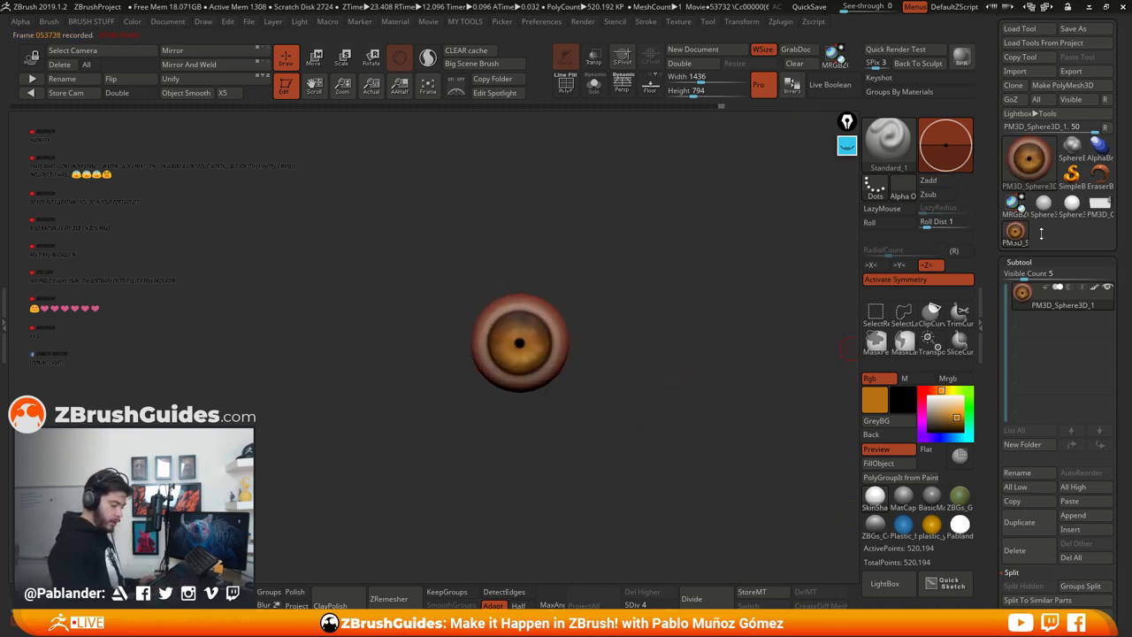
Step: Switch to the multi-part PM3D_Cube3D1 model and set the active colour to a salmon pink
click(1099, 206)
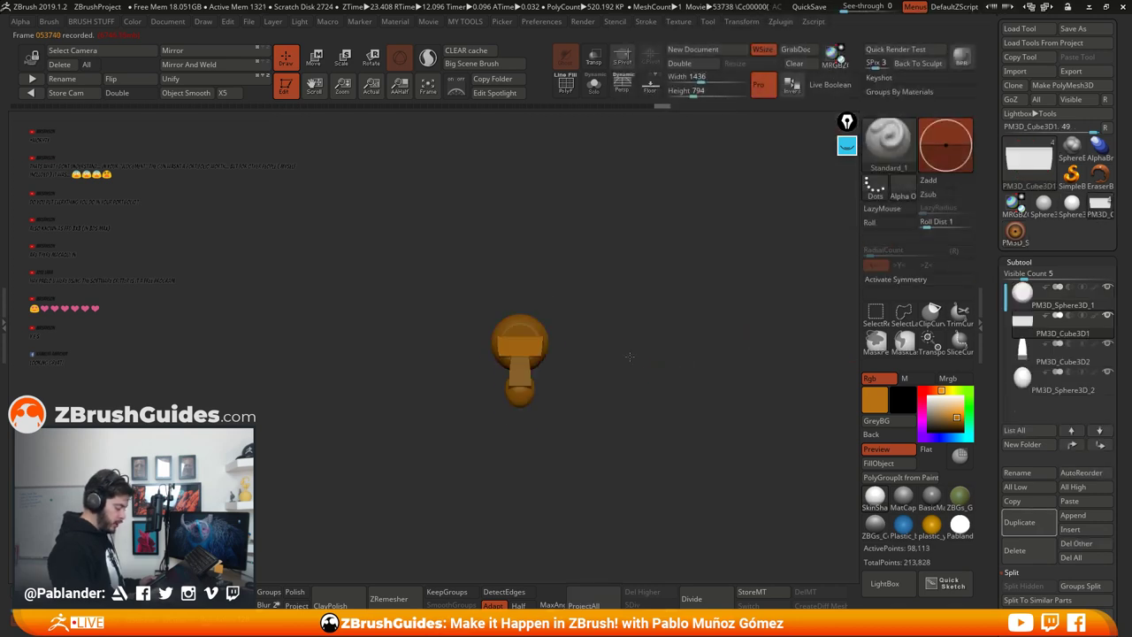
click(929, 397)
alt+drag(671, 376, 681, 435)
alt+drag(786, 442, 746, 424)
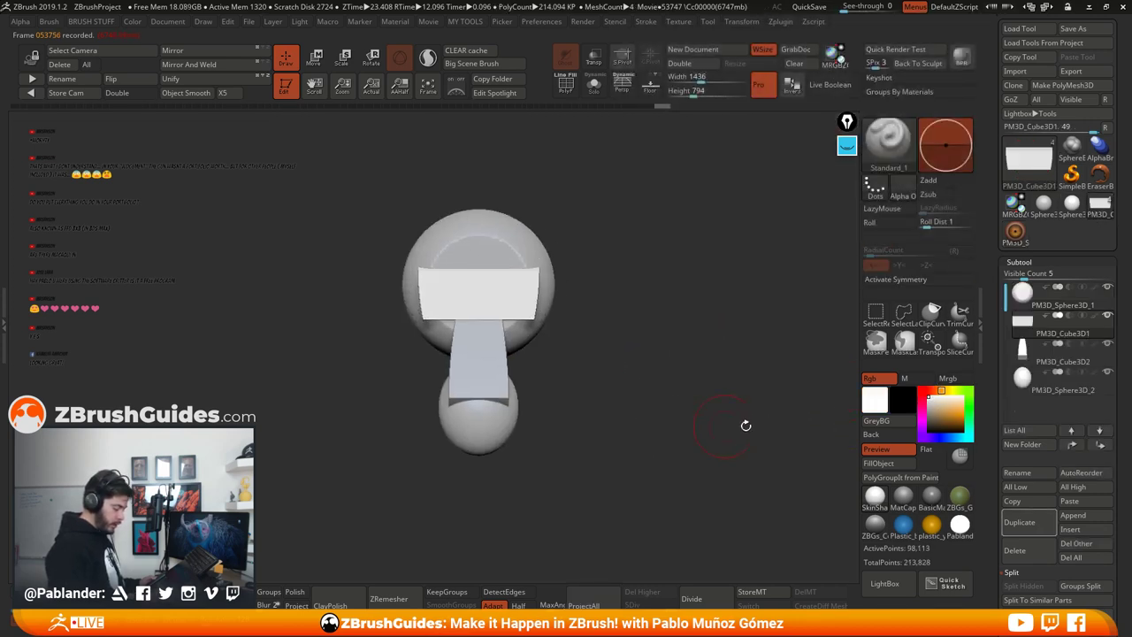
click(924, 414)
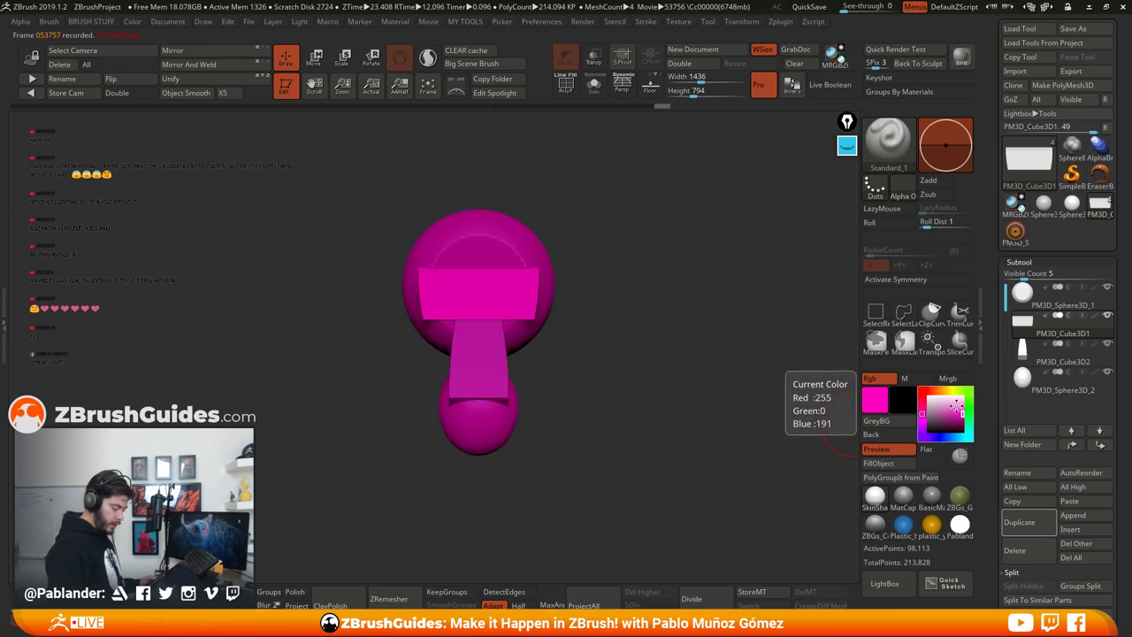
click(947, 406)
click(922, 400)
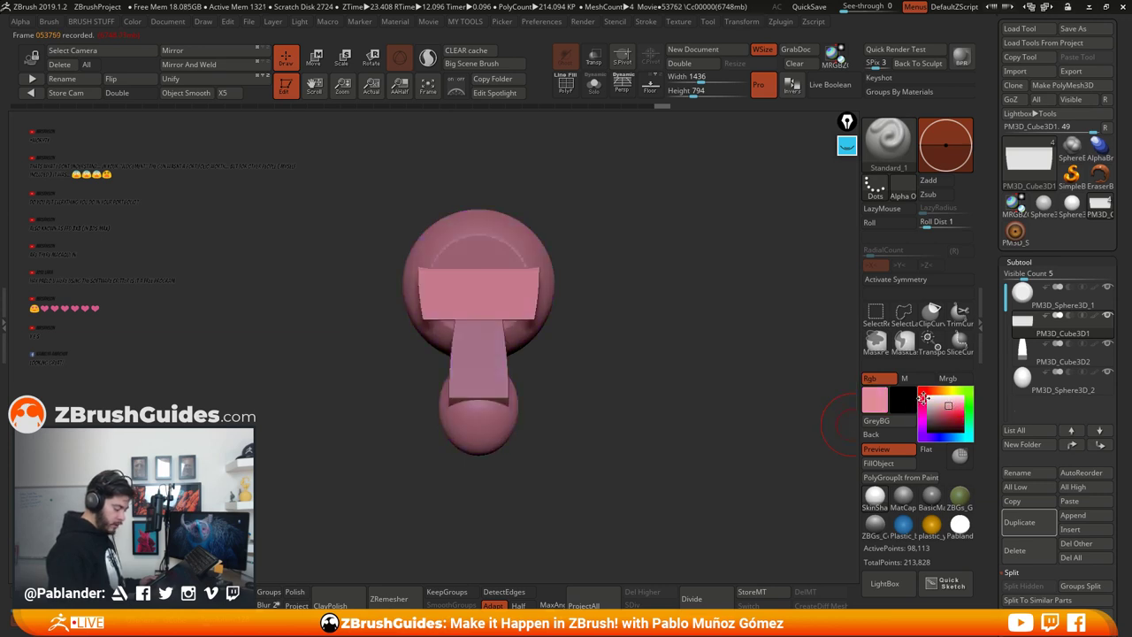
click(959, 413)
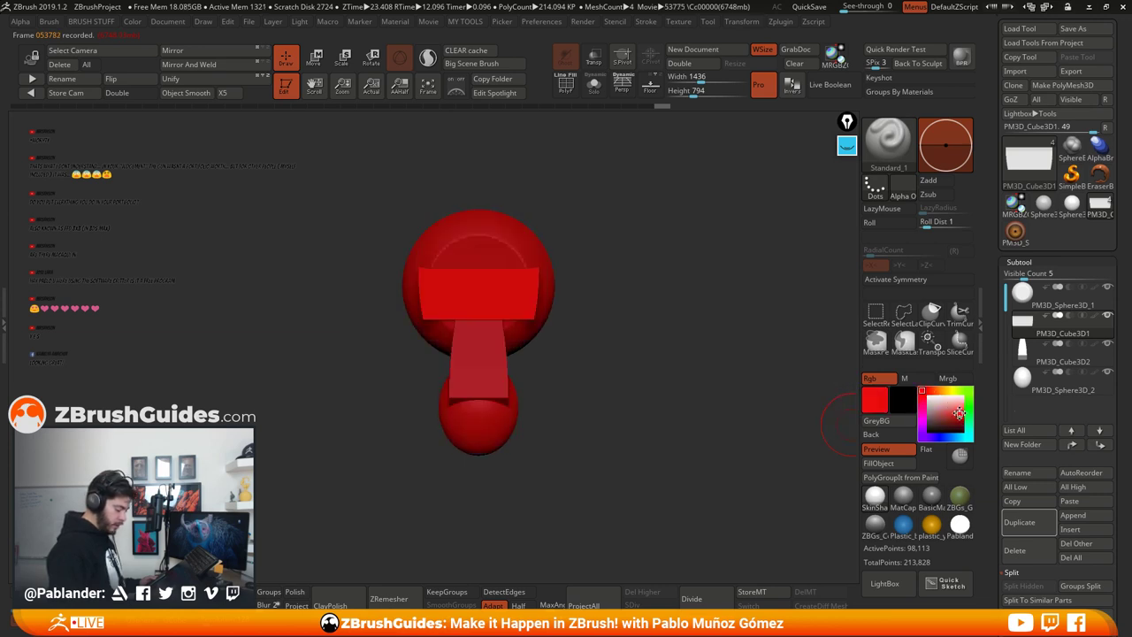
drag(958, 413, 951, 406)
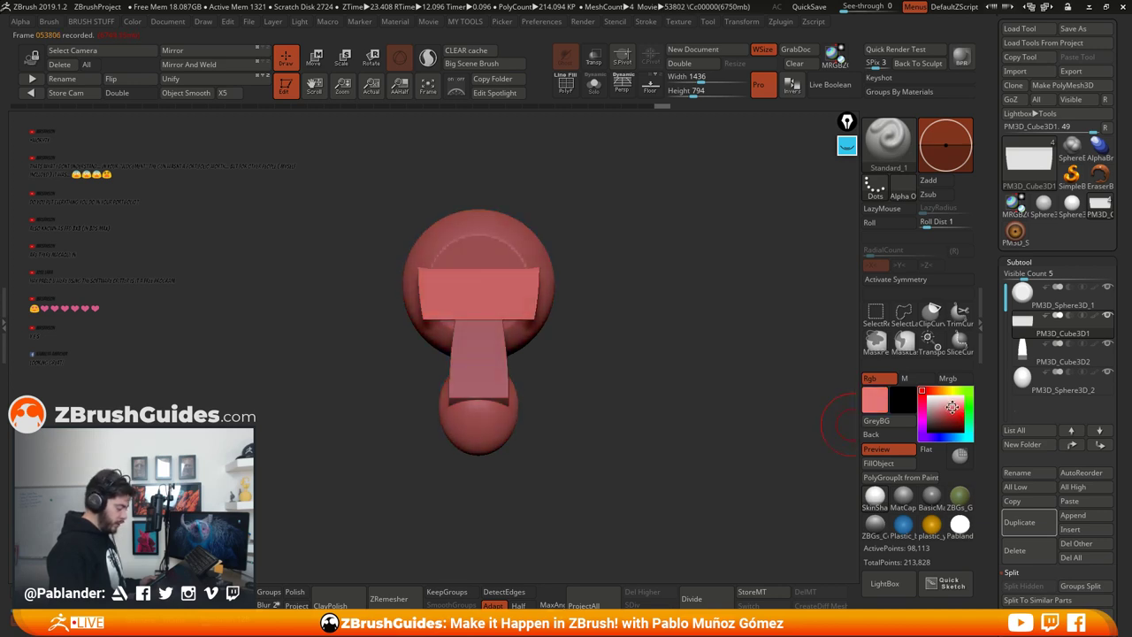
Step: Paste the copied eyeball into the model as a subtool and move it to the top of the subtool order
drag(829, 410, 714, 387)
click(1069, 500)
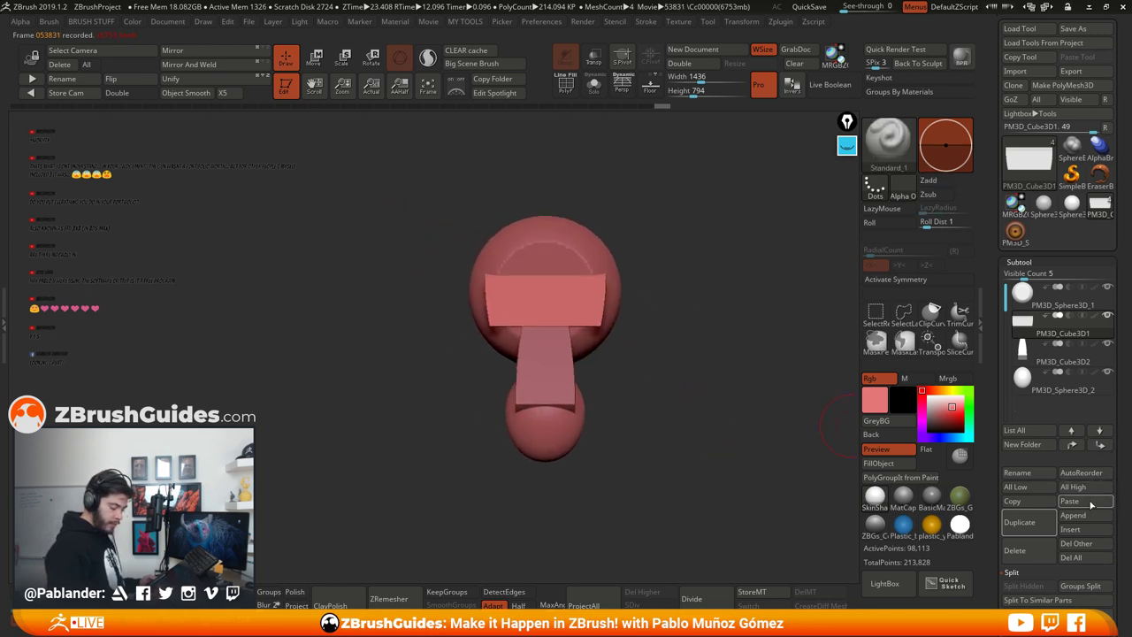
drag(1065, 360, 1057, 285)
alt+drag(716, 330, 696, 333)
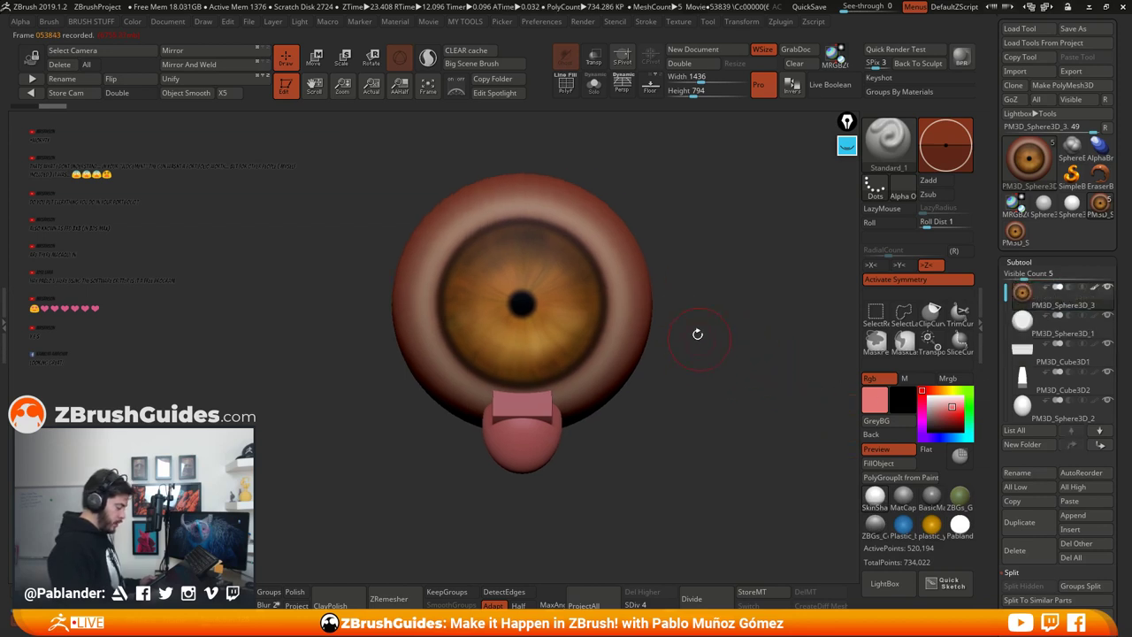
Step: Scale the eyeball down and move it off-centre to the front of the head with the Move gizmo
click(315, 59)
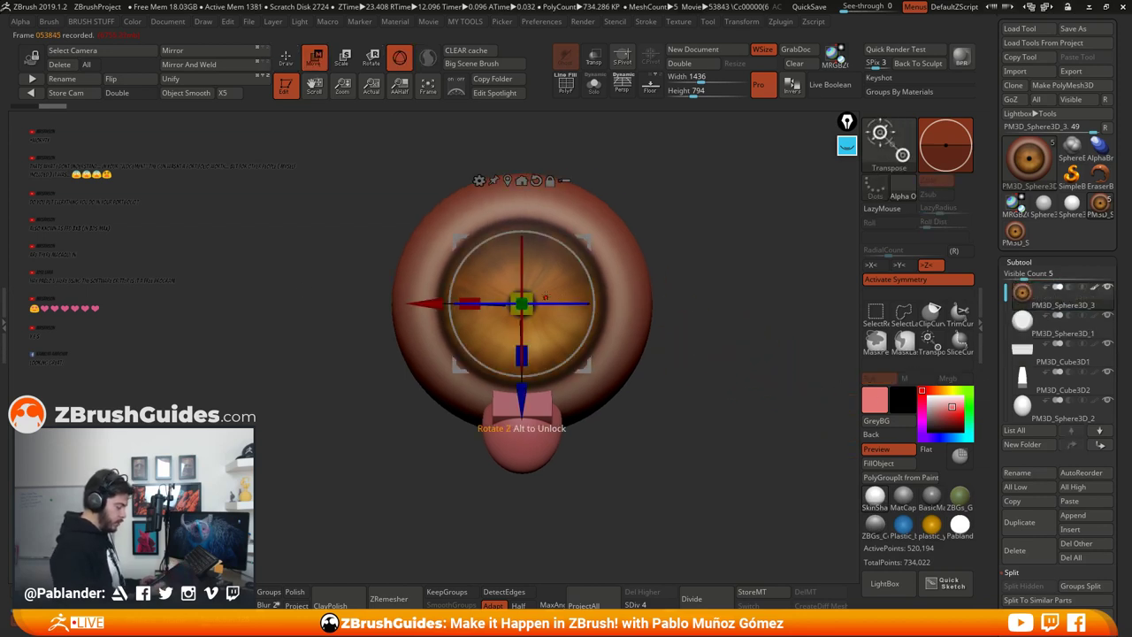
drag(534, 291, 495, 355)
drag(662, 292, 659, 347)
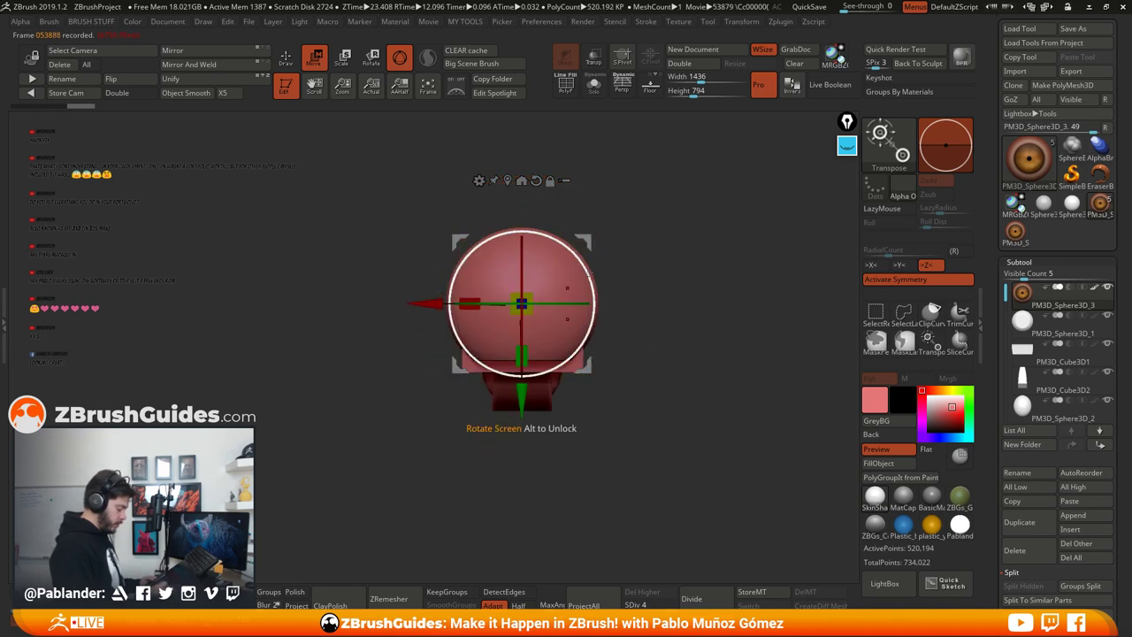
drag(459, 365, 429, 416)
drag(502, 361, 491, 362)
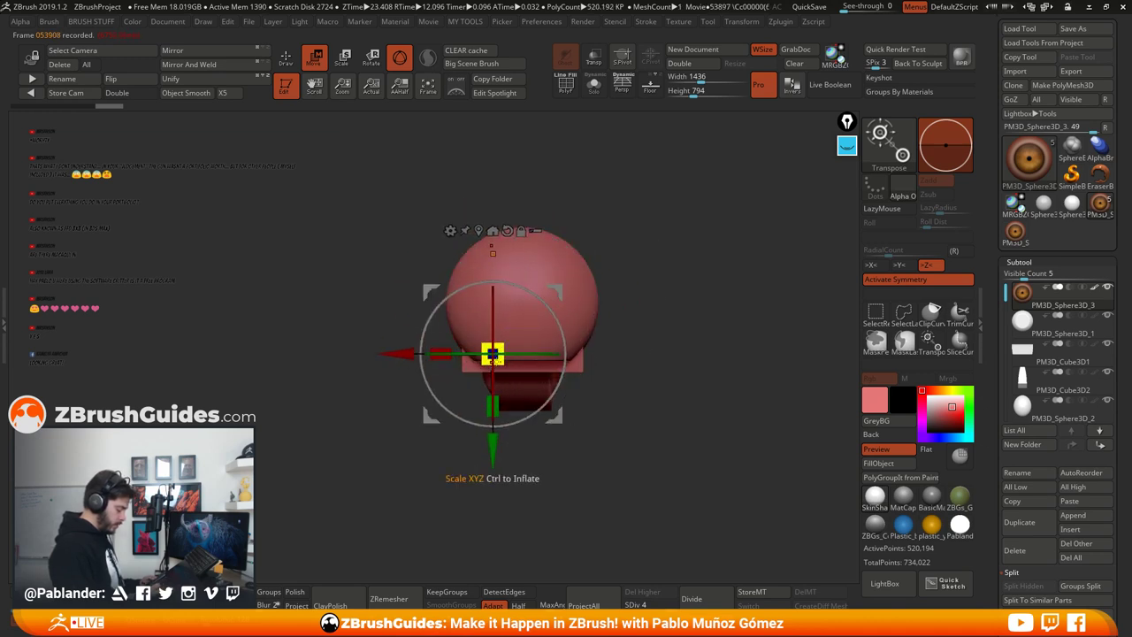
mouse_move(627, 356)
mouse_down()
mouse_move(626, 331)
mouse_move(619, 352)
mouse_up()
drag(492, 447, 492, 499)
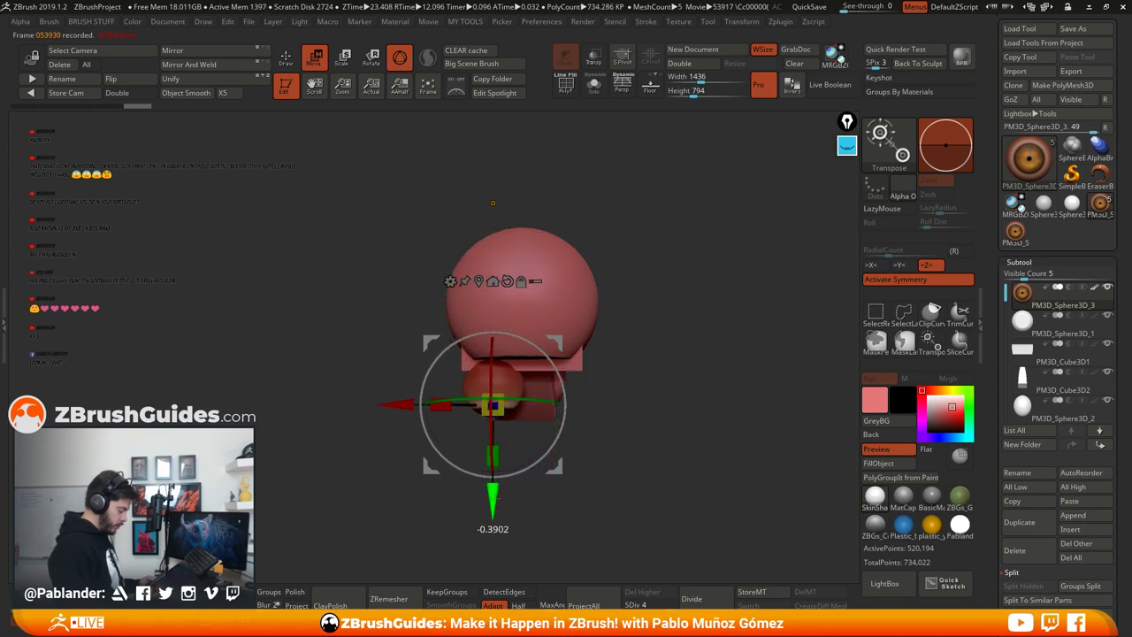
drag(620, 439, 620, 414)
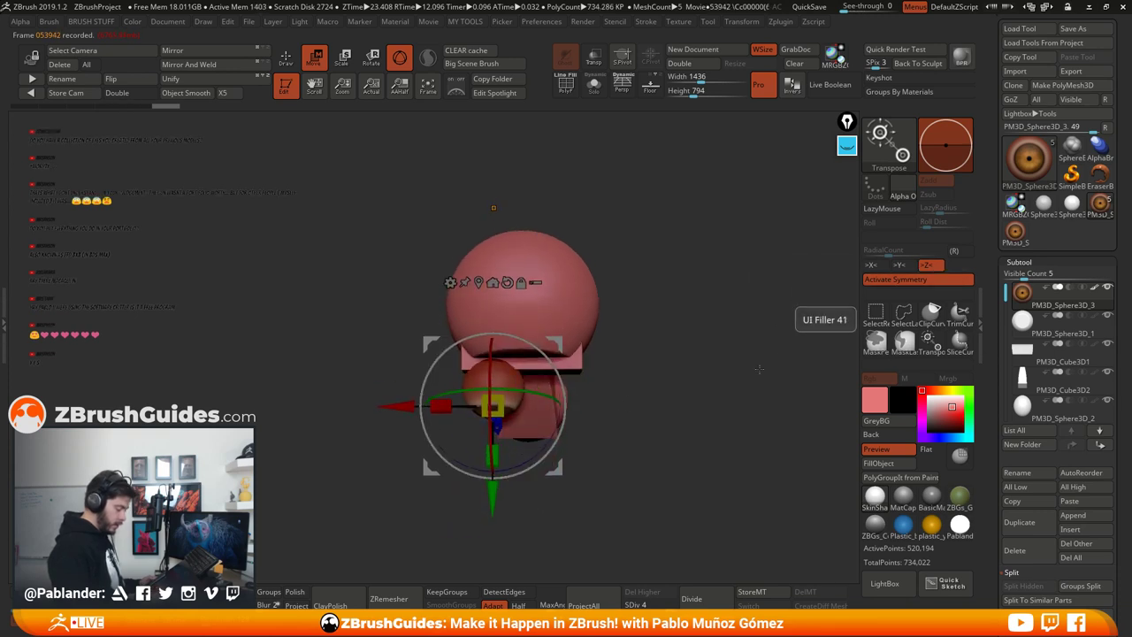
drag(703, 380, 656, 397)
Step: Switch the eyeball's symmetry axis from Z to X and deactivate symmetry
click(927, 266)
click(876, 267)
click(898, 280)
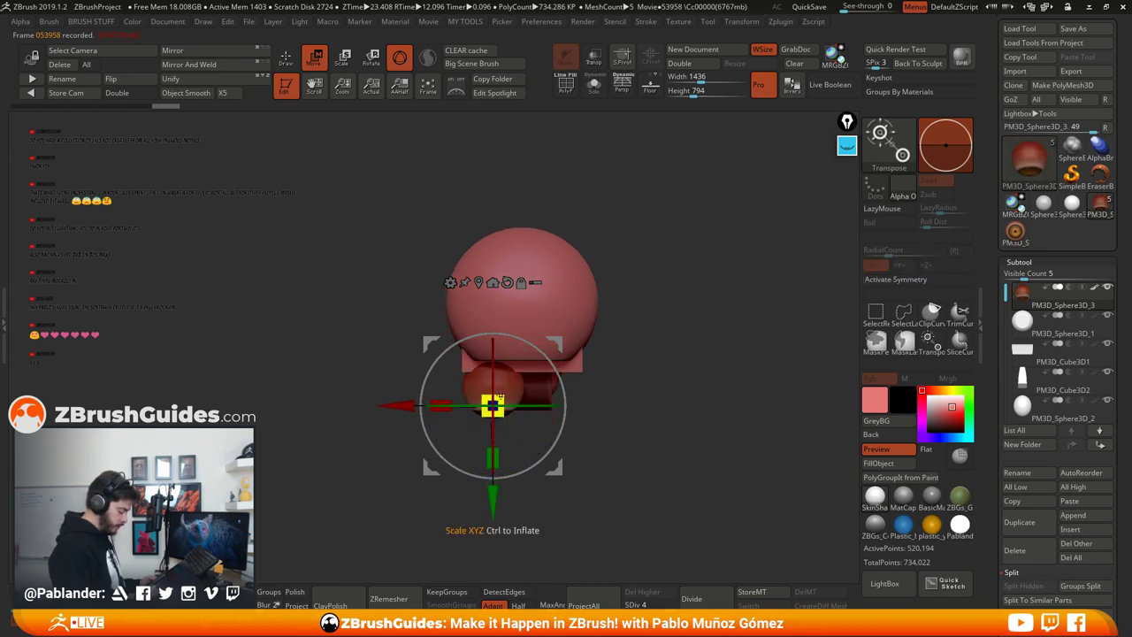
Step: Recentre the gizmo on the eyeball and scale the eyeball about its own centre
click(478, 282)
drag(496, 387, 480, 392)
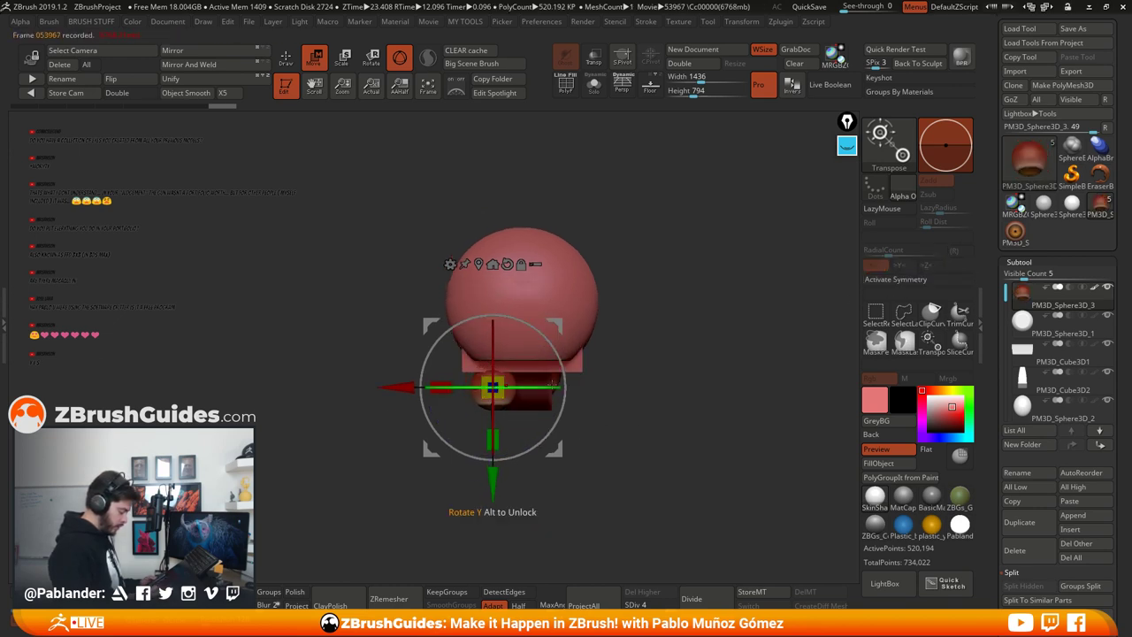
drag(633, 398, 626, 313)
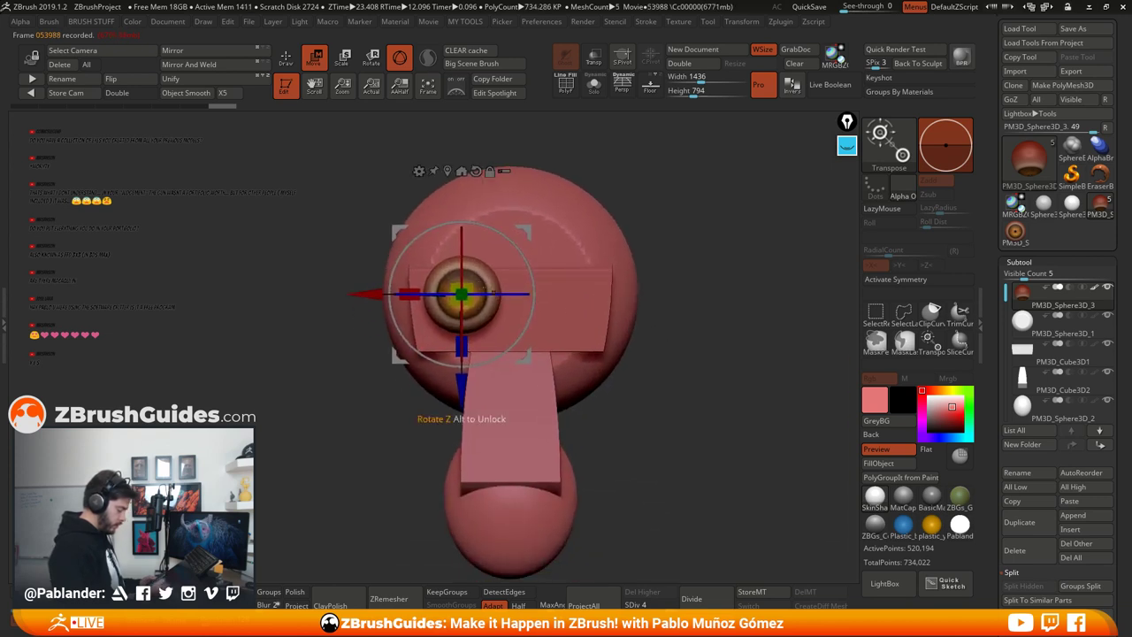
Step: Fine-tune the eyeball's size and position so it sits within one half of the rectangular face block
drag(465, 291, 487, 269)
drag(528, 230, 528, 247)
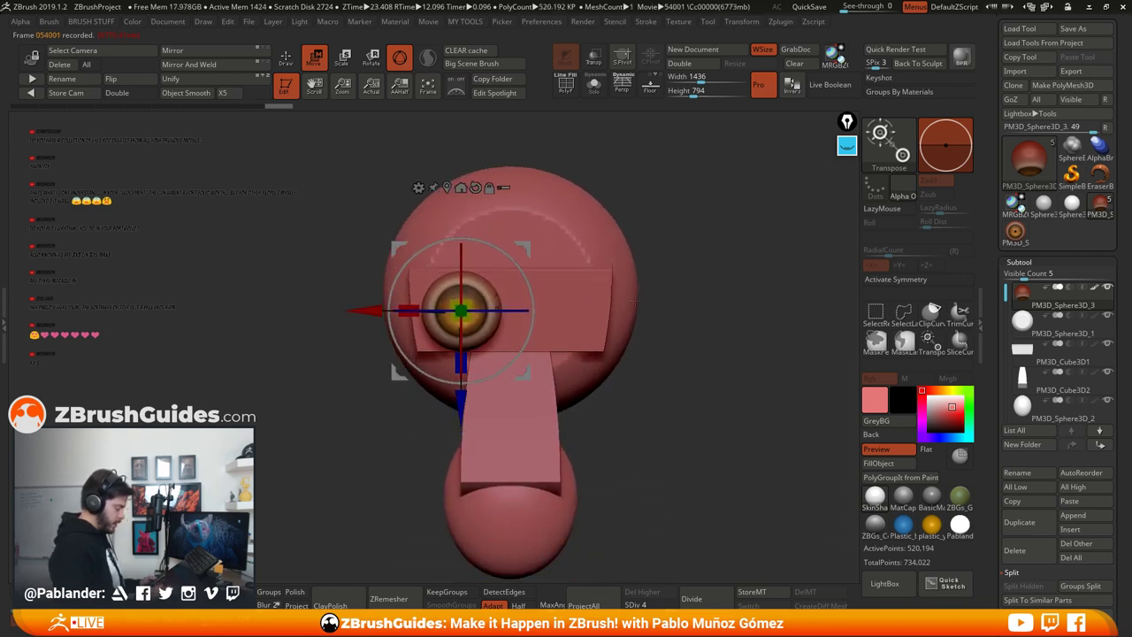
alt+drag(693, 357, 680, 331)
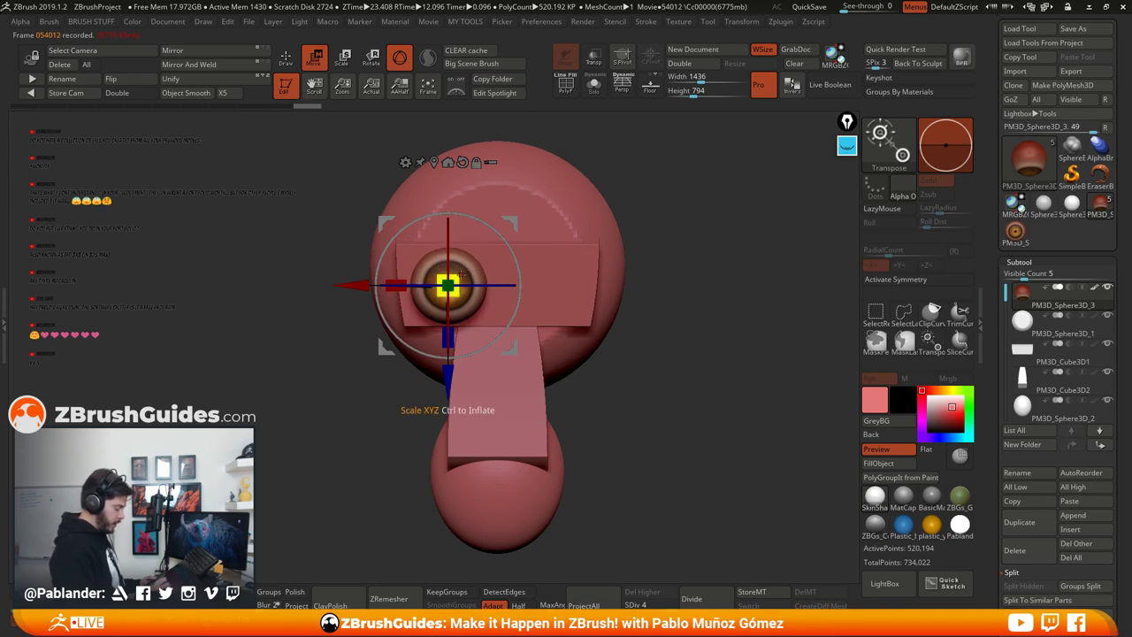
drag(462, 281, 465, 277)
drag(517, 347, 519, 345)
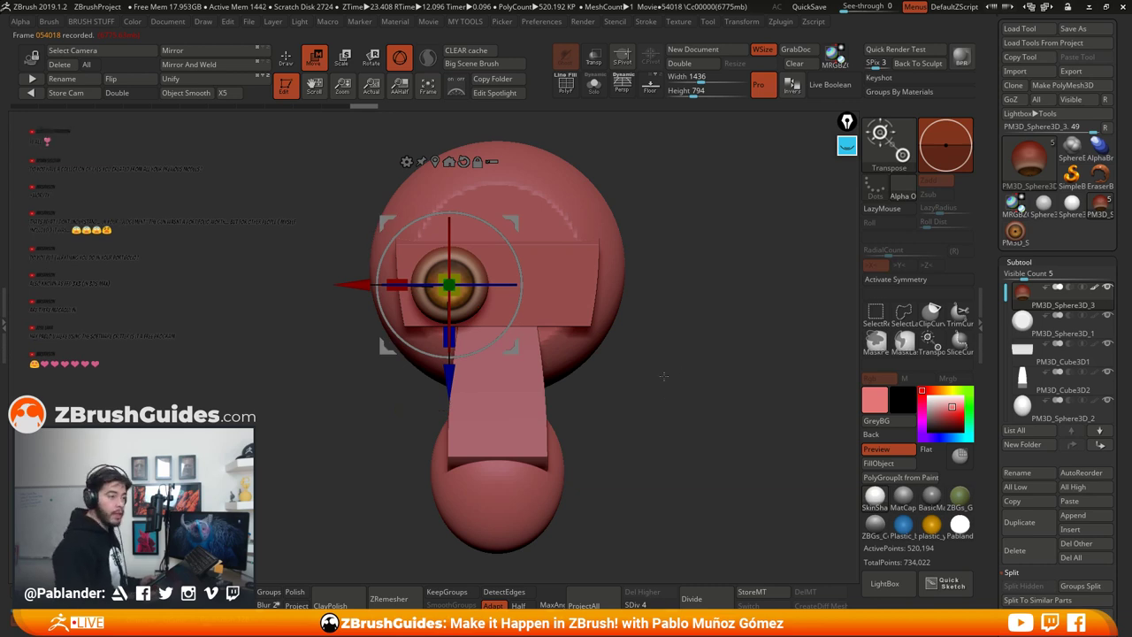
drag(461, 275, 456, 278)
drag(511, 223, 511, 227)
drag(465, 275, 459, 279)
drag(511, 227, 514, 227)
alt+drag(671, 306, 660, 302)
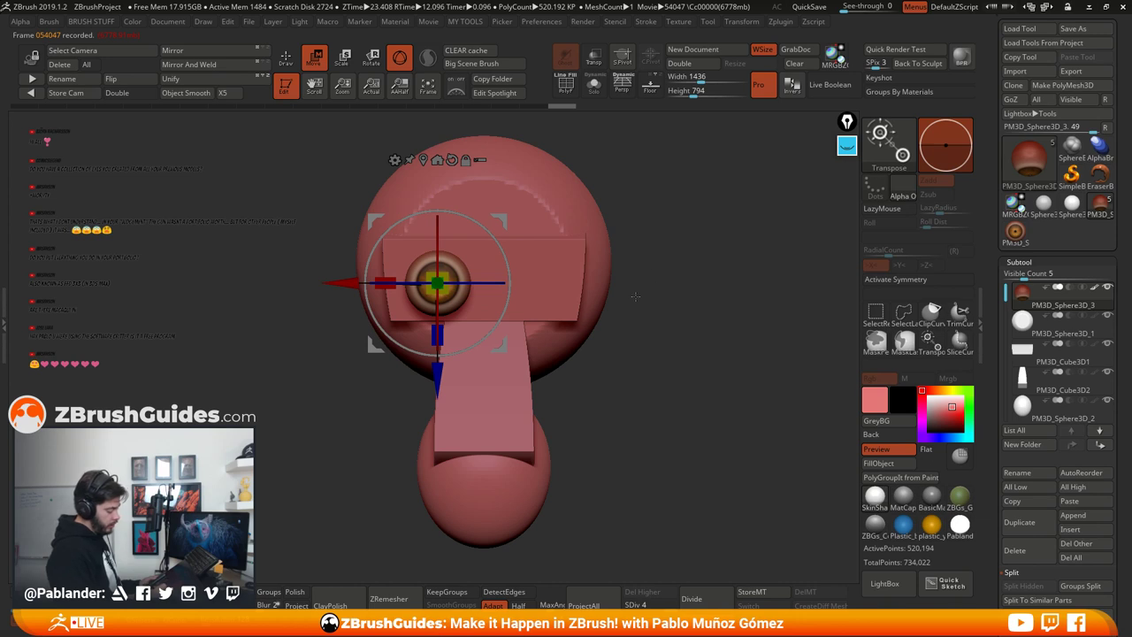
Step: Push the eyeball back along the depth axis in side view so it sinks into the face block
drag(635, 297, 689, 313)
drag(532, 283, 477, 283)
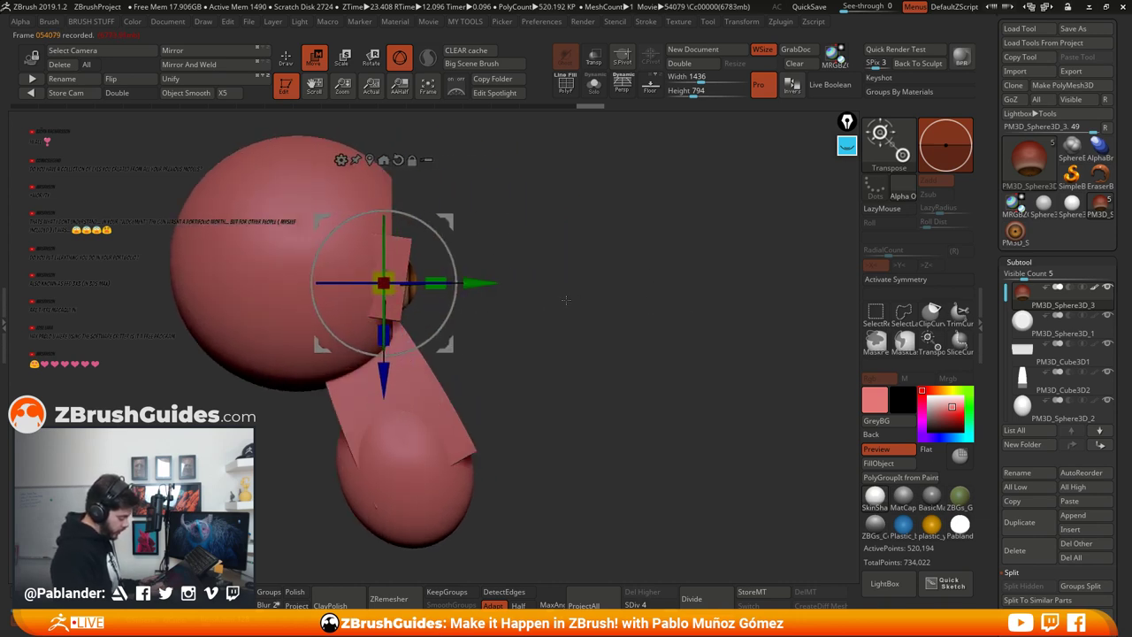
drag(576, 306, 549, 305)
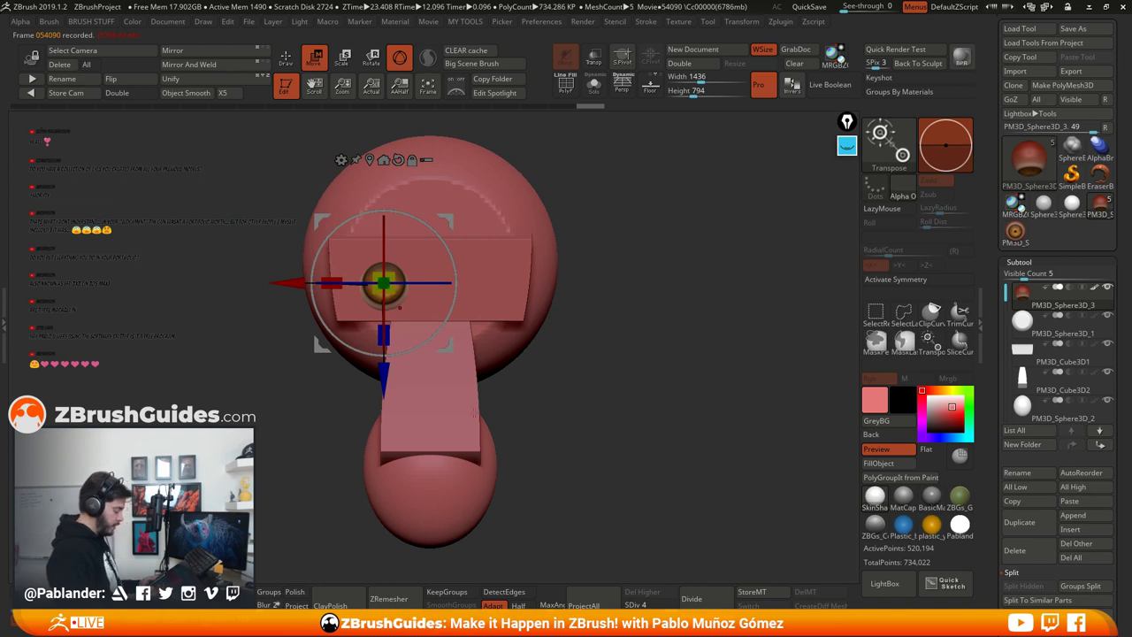
Step: Rescale and nudge the sunken eyeball slightly on the face block, and return to Draw mode
alt+drag(591, 358, 648, 354)
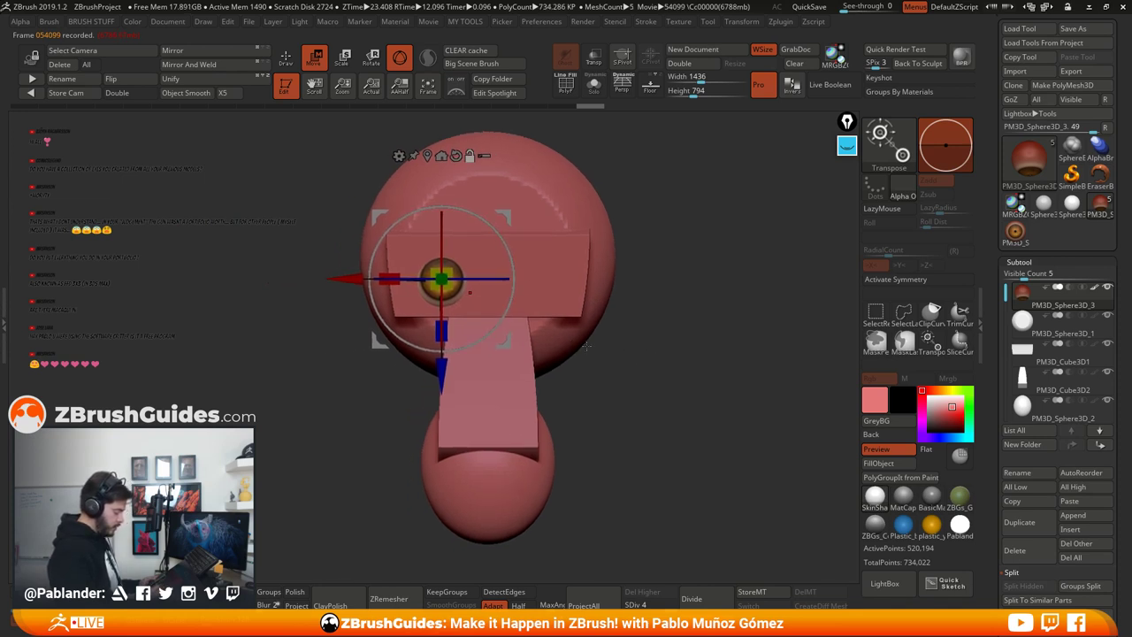
alt+drag(577, 386, 617, 396)
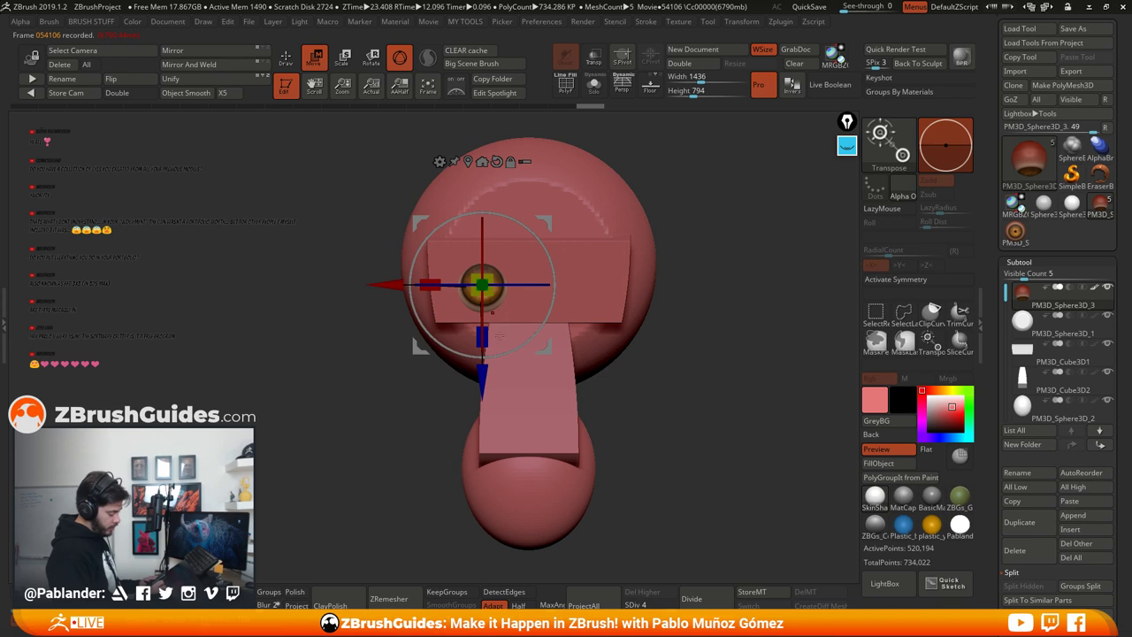
drag(489, 292, 496, 294)
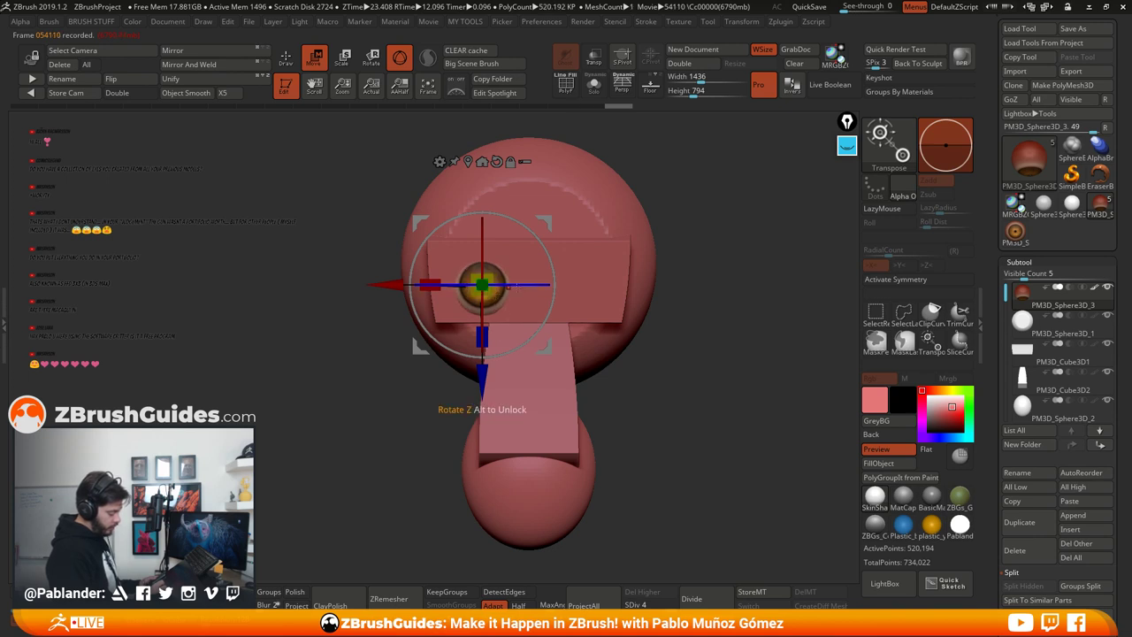
drag(549, 344, 554, 342)
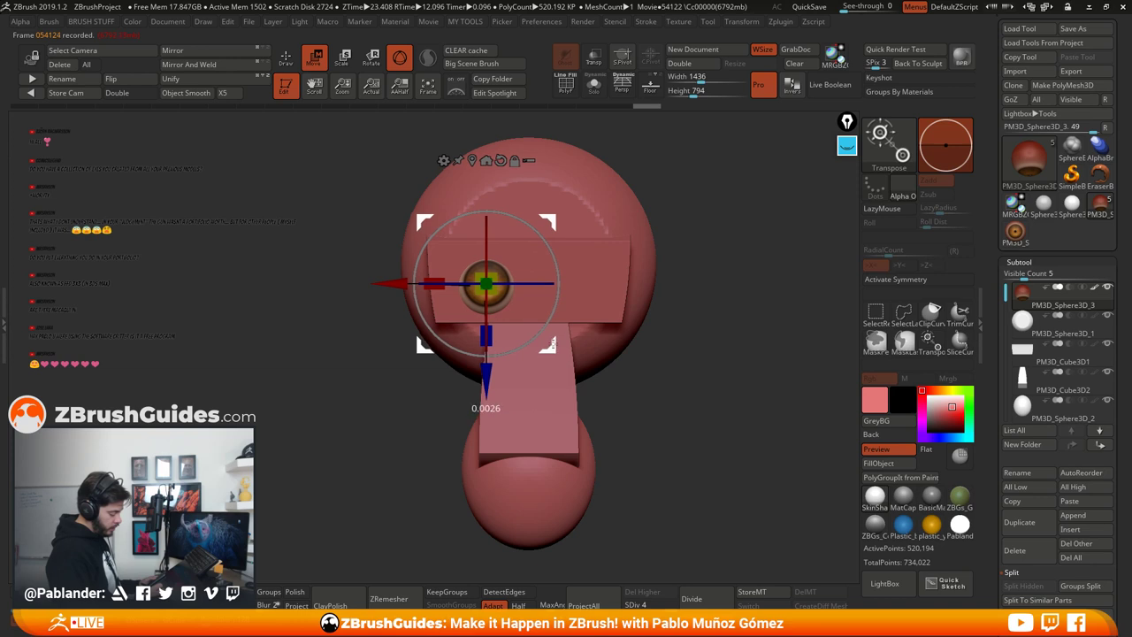
key(q)
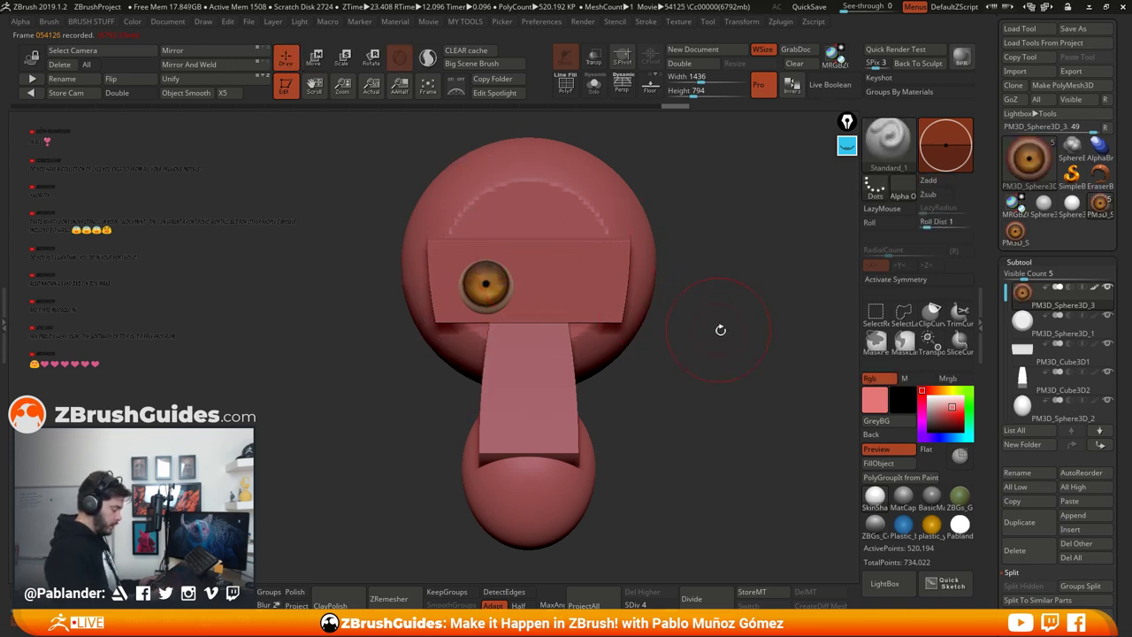
Step: Inspect the placed eyeball in Solo mode and restore the display of all subtools
alt+drag(720, 328, 686, 316)
mouse_move(669, 403)
mouse_down()
mouse_move(710, 406)
mouse_move(657, 398)
mouse_up()
click(587, 95)
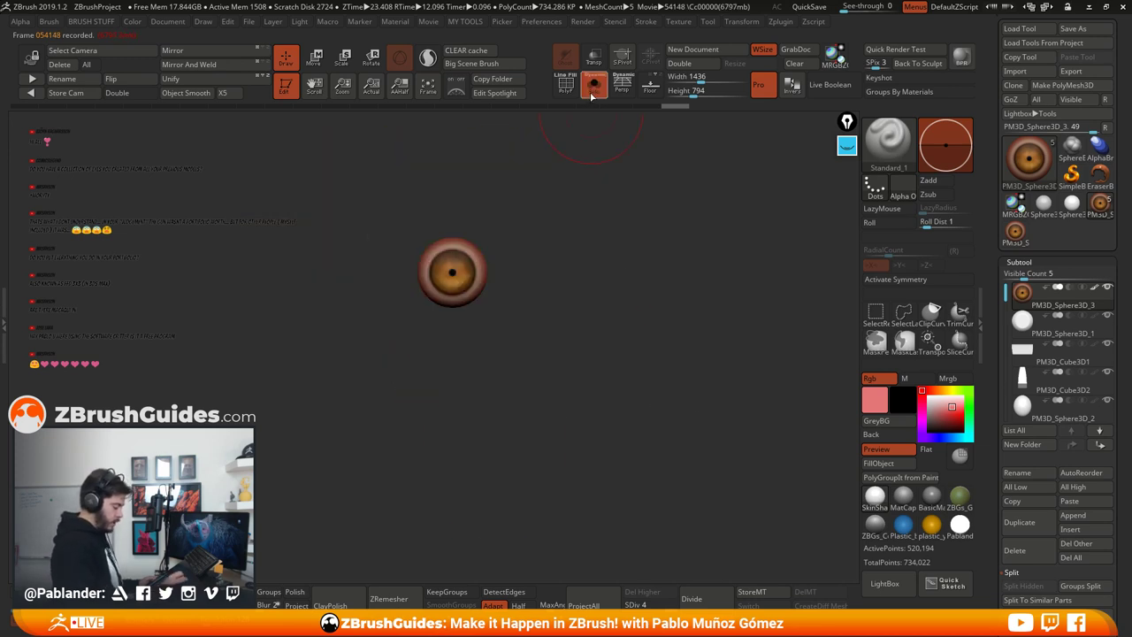
click(589, 93)
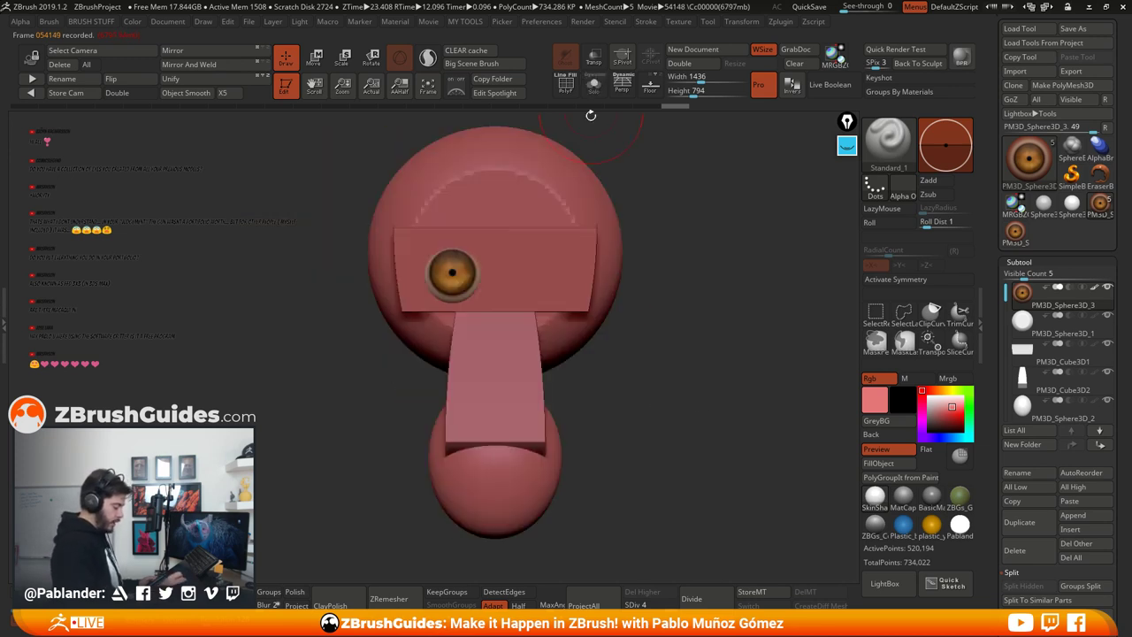
Step: Duplicate the eyeball, delete the copy's lower subdivision levels and mirror it to the other side of the face
click(1037, 525)
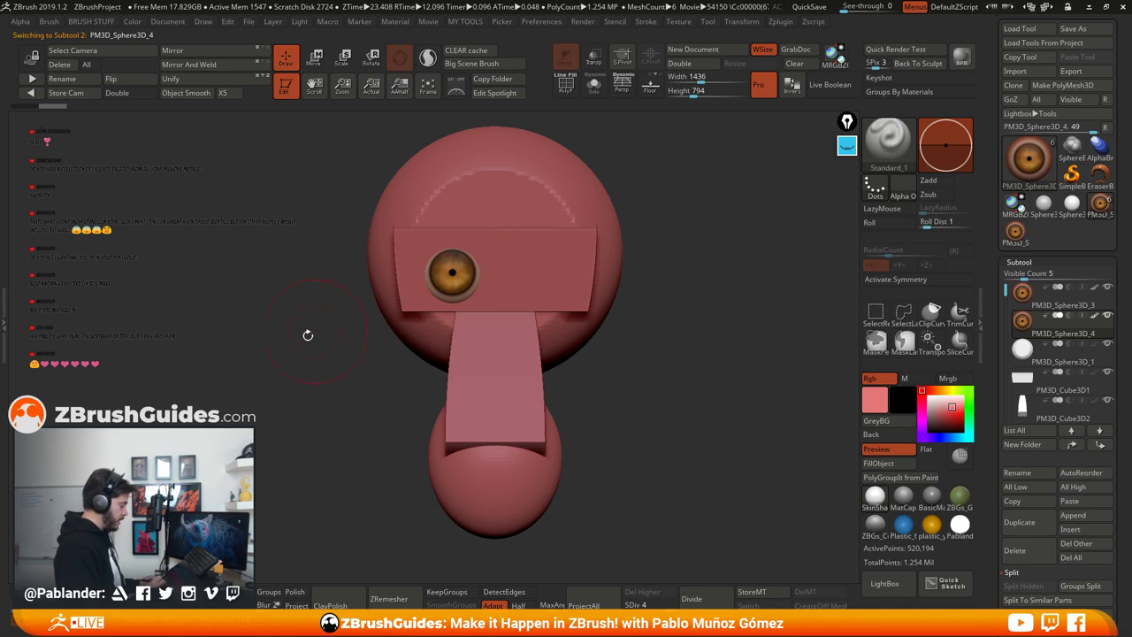
click(203, 56)
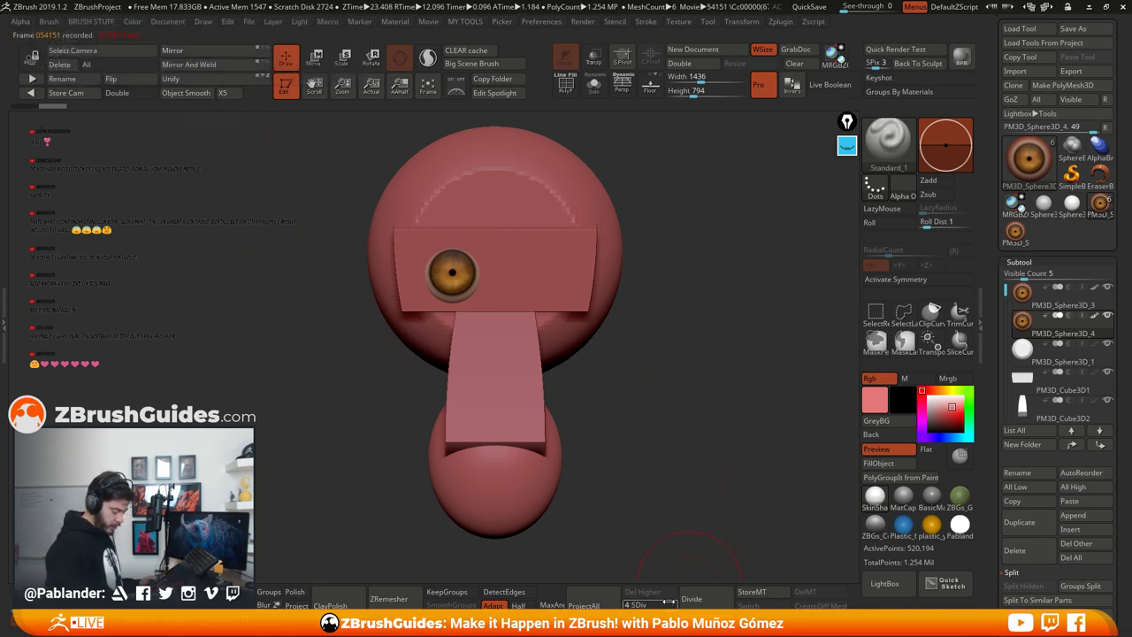
click(642, 591)
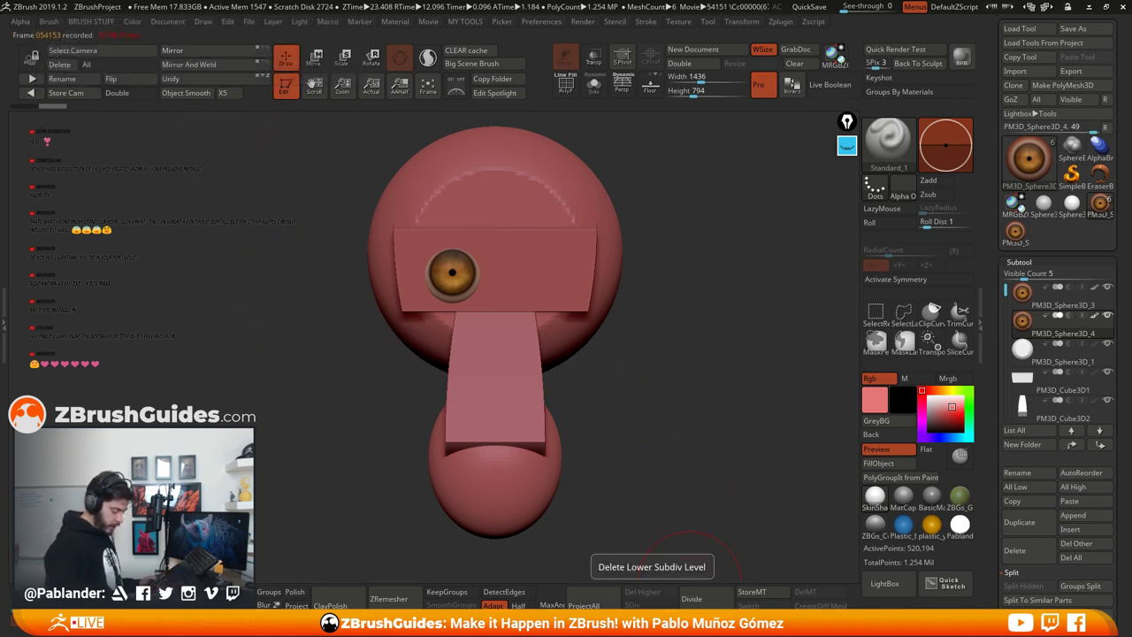
click(207, 53)
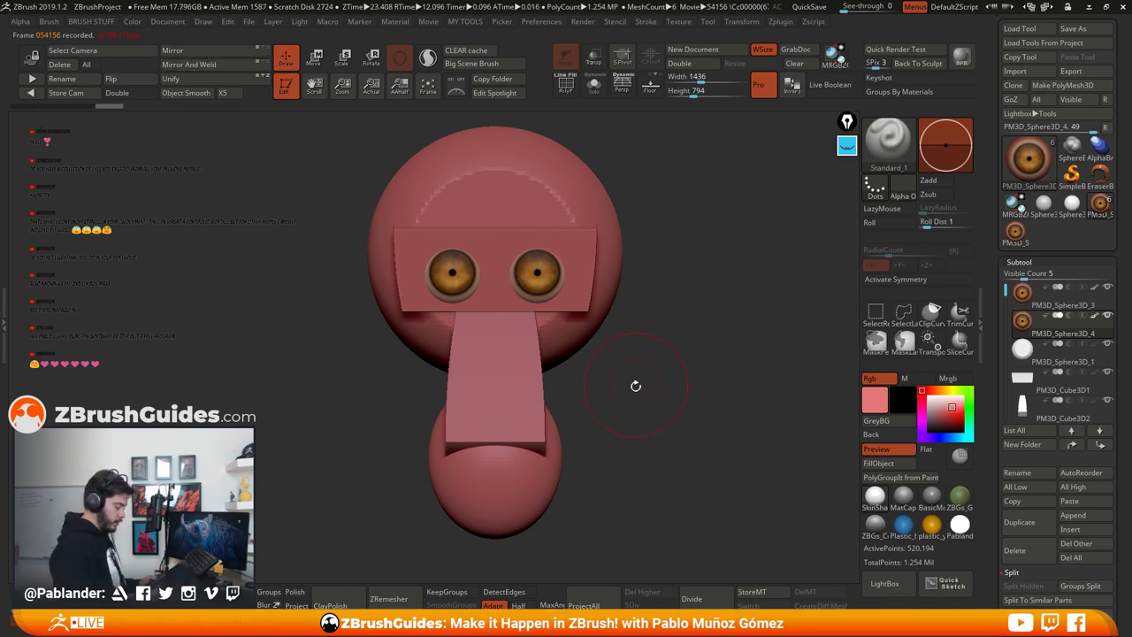
Step: Delete the mirrored eyeball copy PM3D_Sphere3D_4 and make the original eyeball PM3D_Sphere3D_3 the active subtool
drag(634, 385, 643, 408)
click(1065, 305)
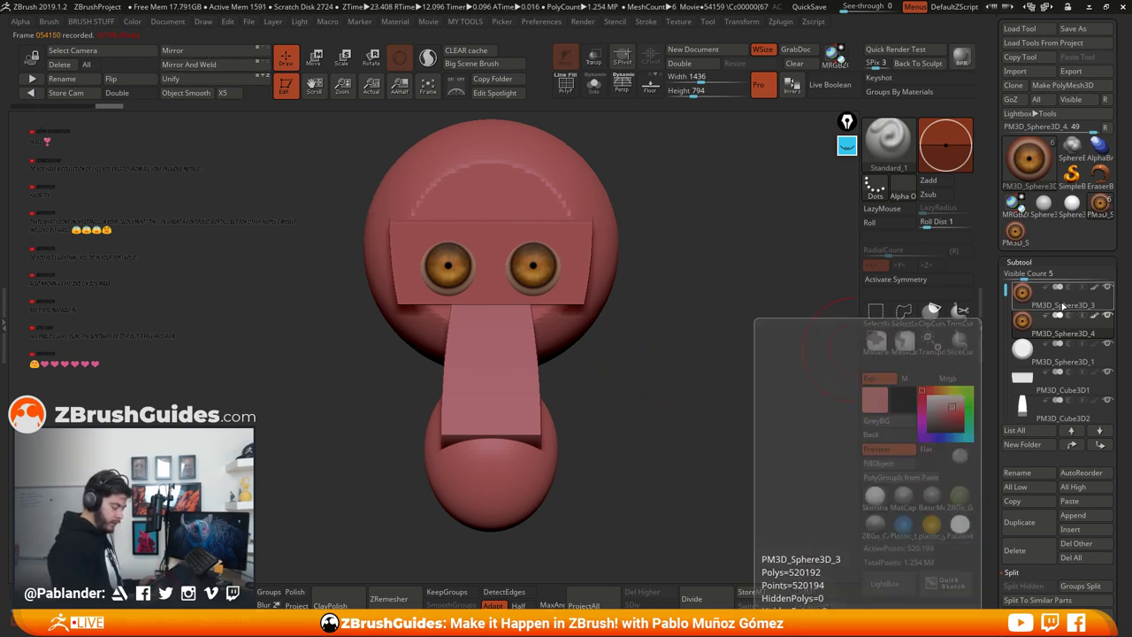
click(1047, 332)
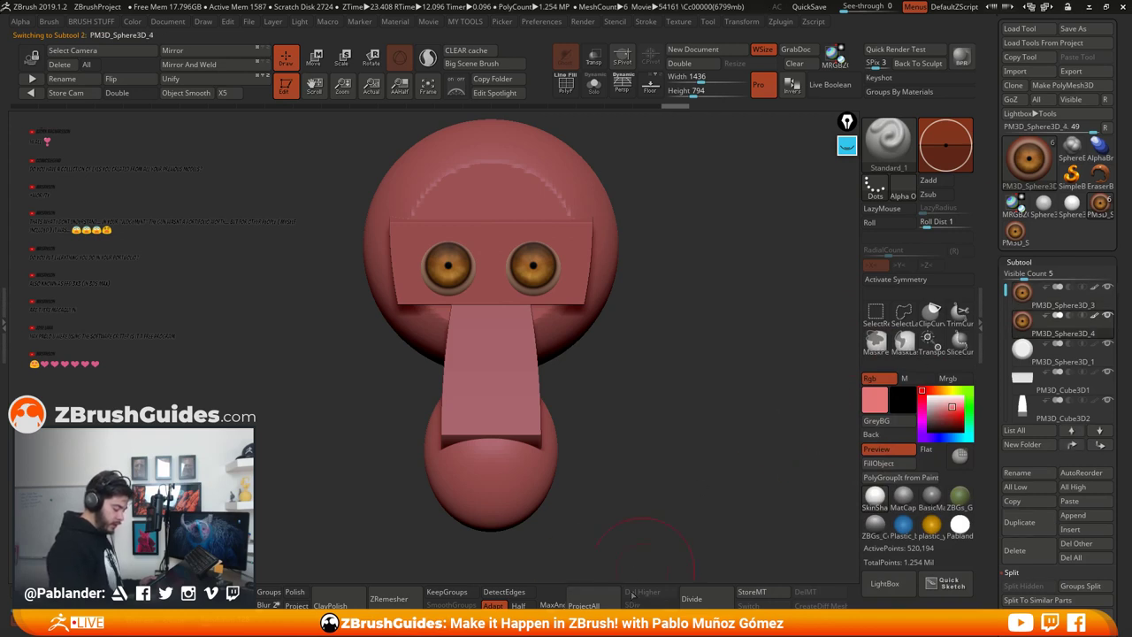
drag(671, 326, 664, 373)
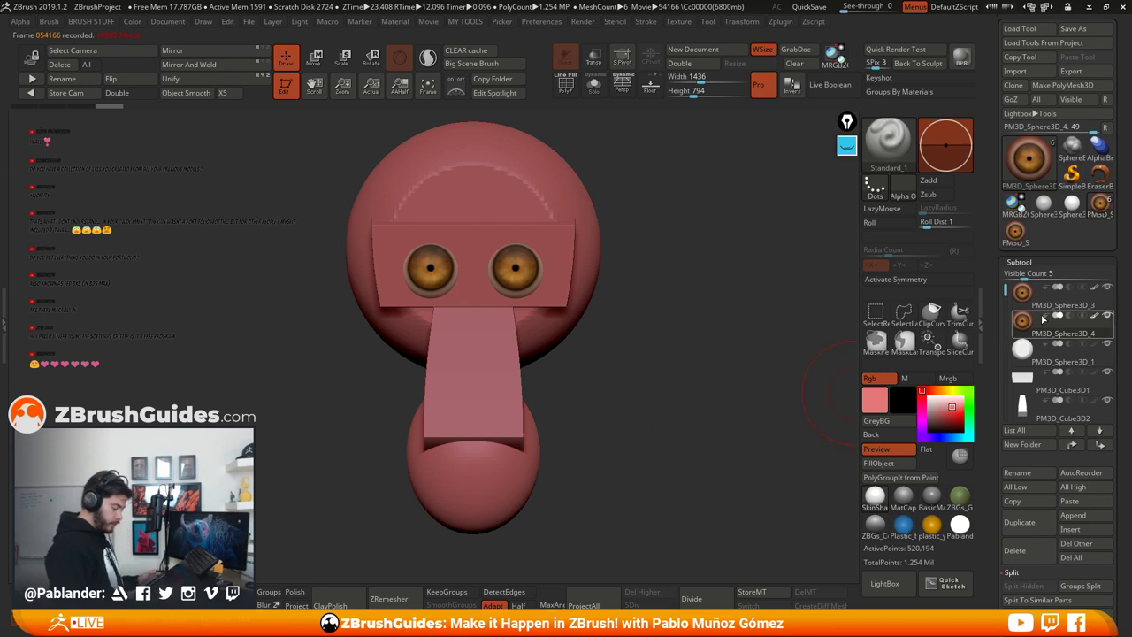
mouse_move(1030, 328)
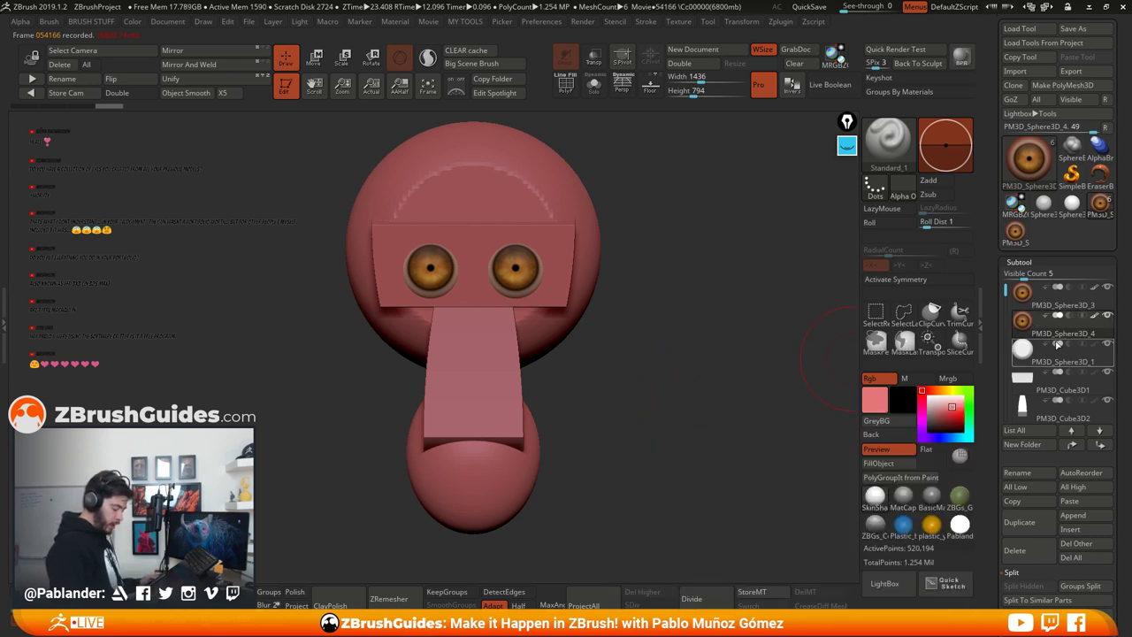
click(1014, 550)
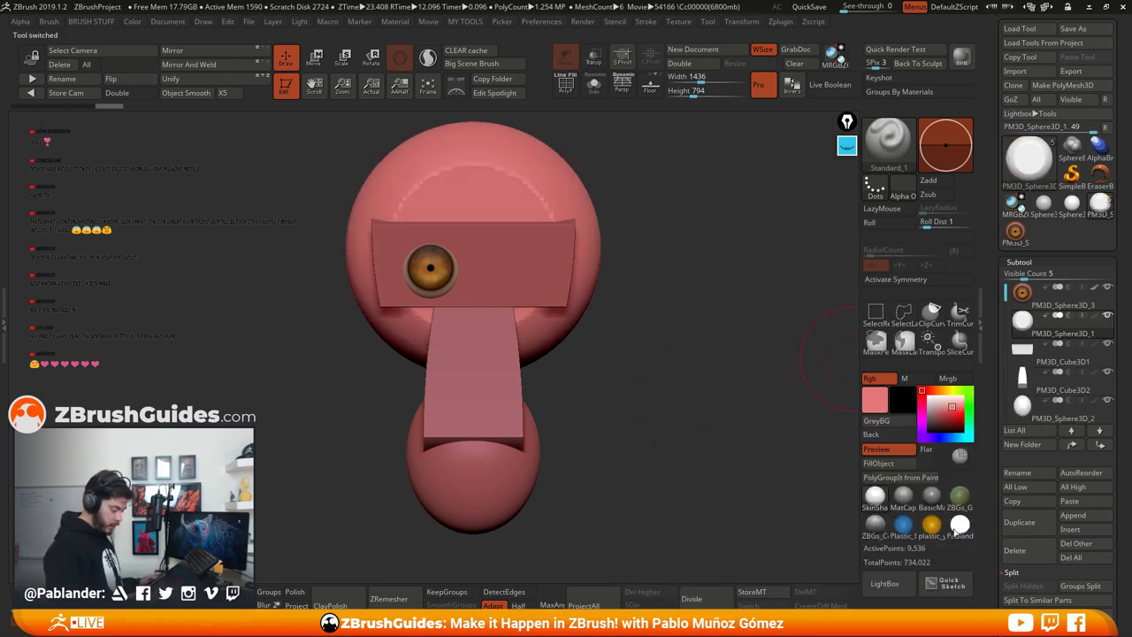
click(1042, 307)
Step: Make the face block PM3D_Cube3D1 the active subtool and check its mesh with the polyframe display
drag(613, 404, 644, 321)
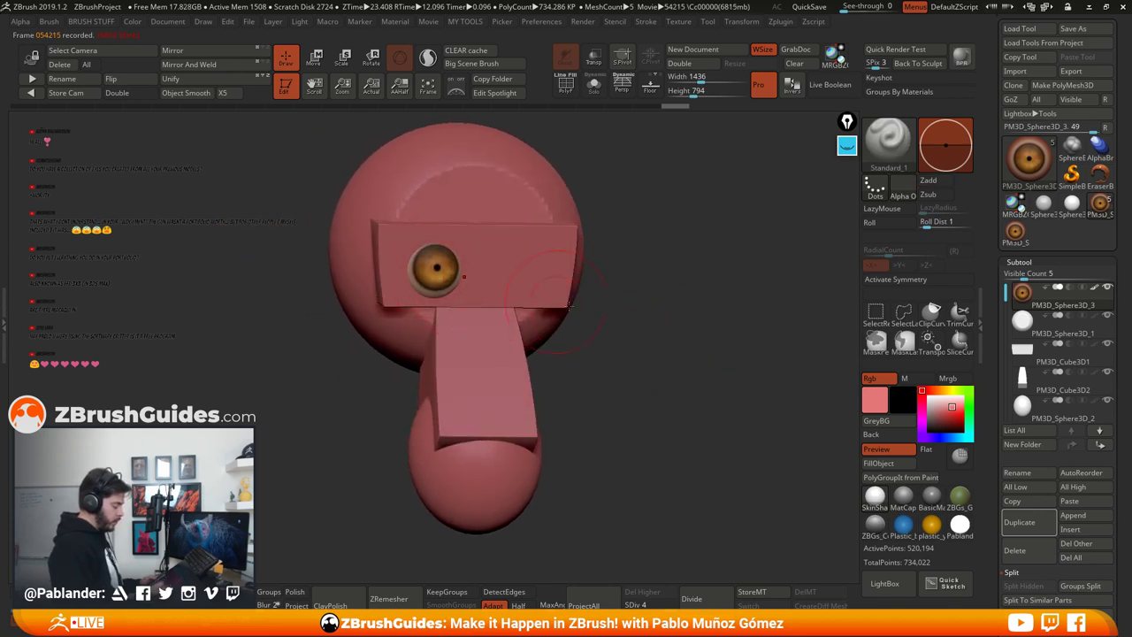
drag(626, 267, 610, 268)
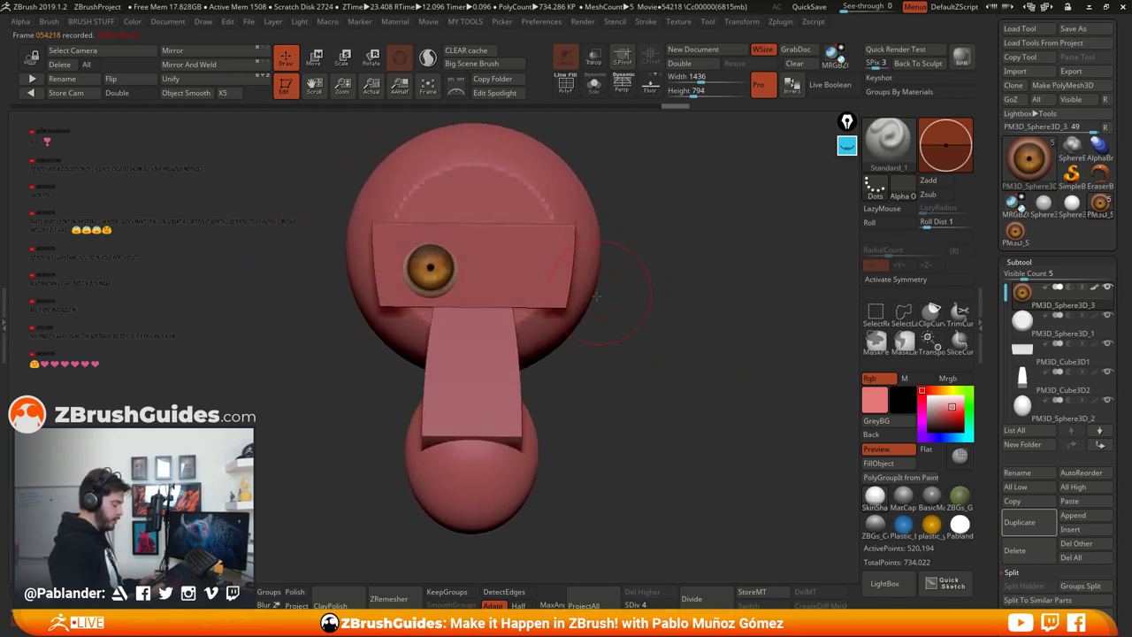
drag(688, 290, 689, 406)
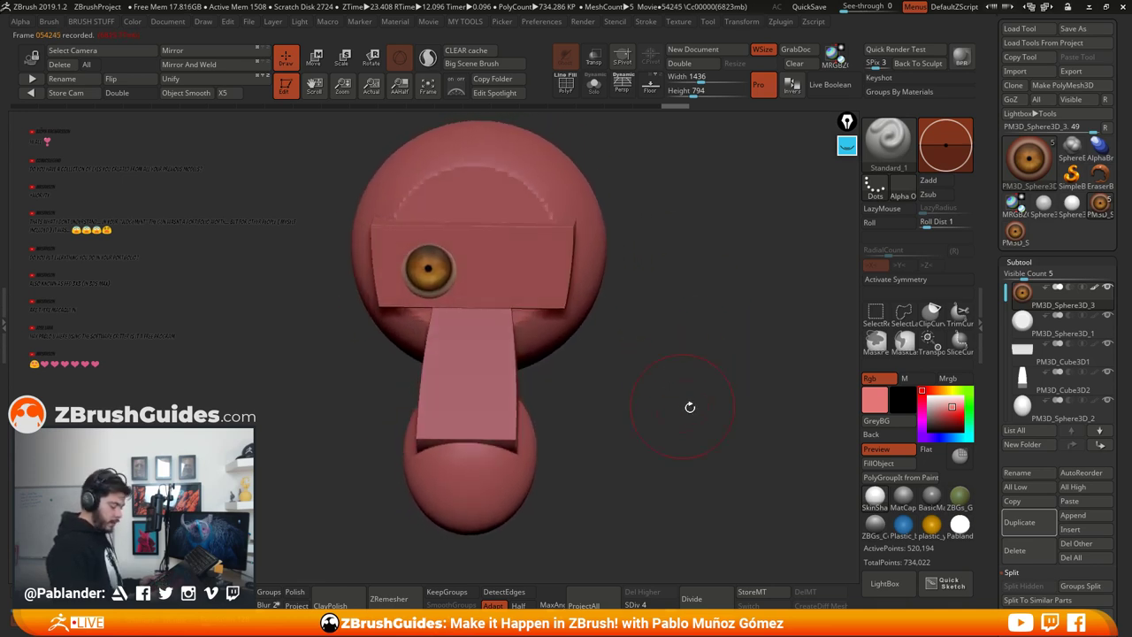
drag(674, 361, 673, 325)
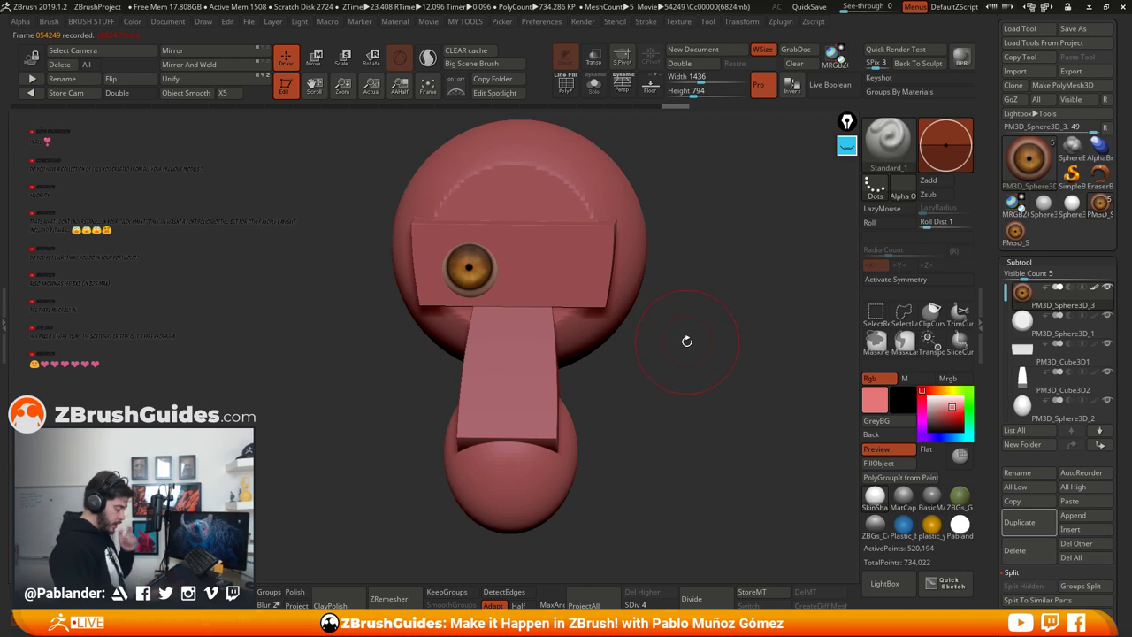
click(1036, 362)
drag(744, 341, 697, 330)
click(567, 86)
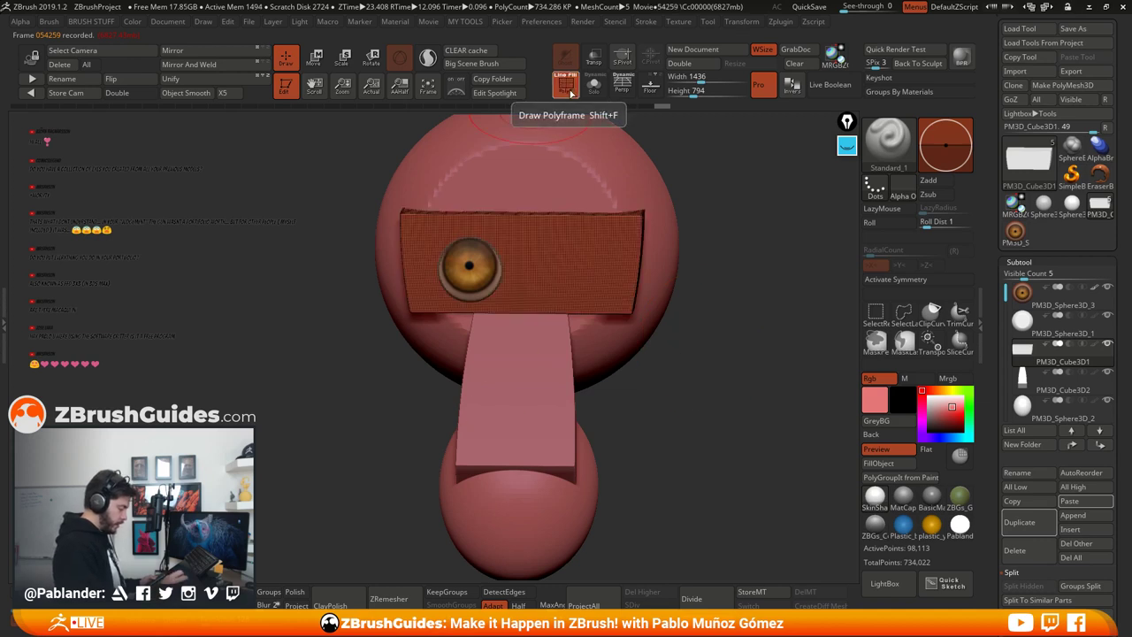
click(567, 86)
drag(738, 270, 720, 328)
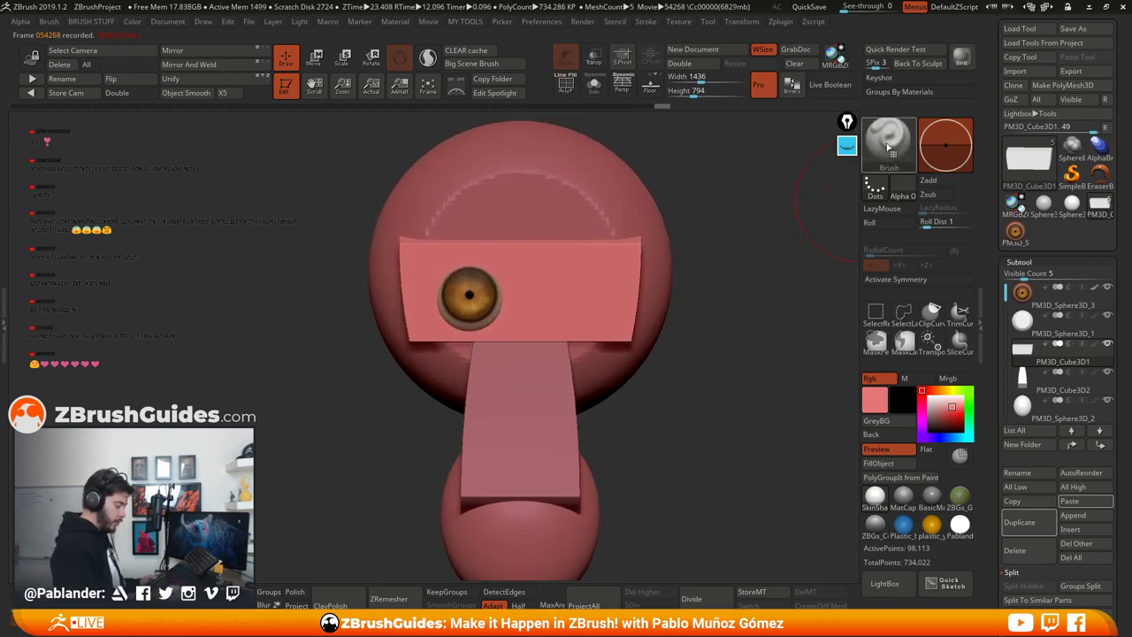
Step: Choose the Clay brush and activate symmetry across X for sculpting the face block
key(b)
click(754, 95)
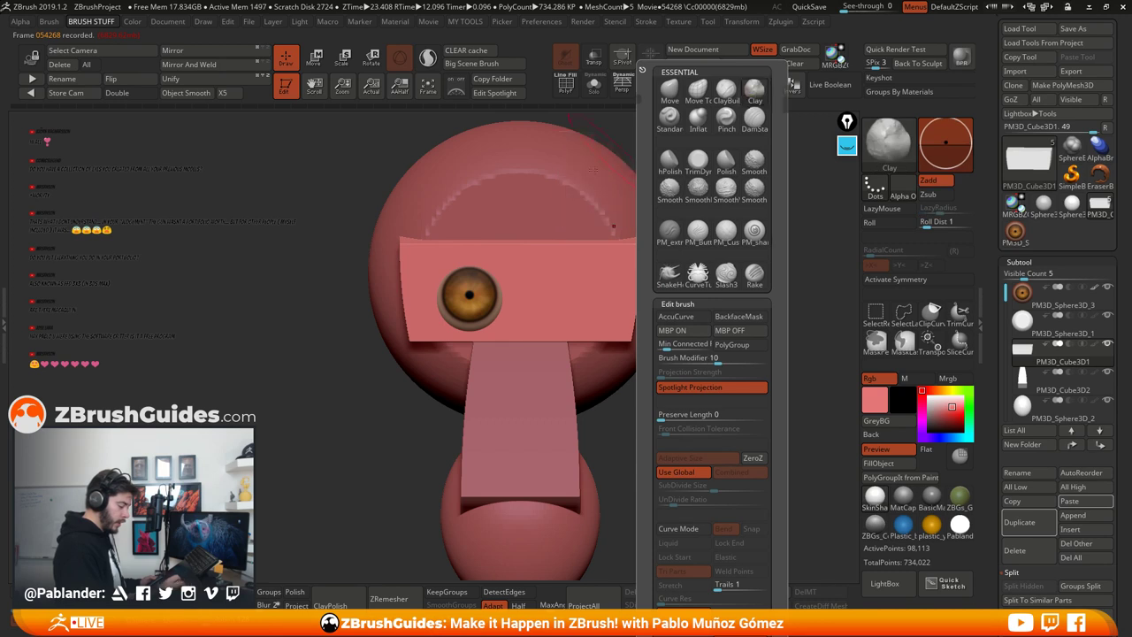
mouse_move(609, 266)
alt+right_down()
mouse_move(629, 286)
mouse_move(602, 284)
mouse_move(627, 307)
alt+right_up()
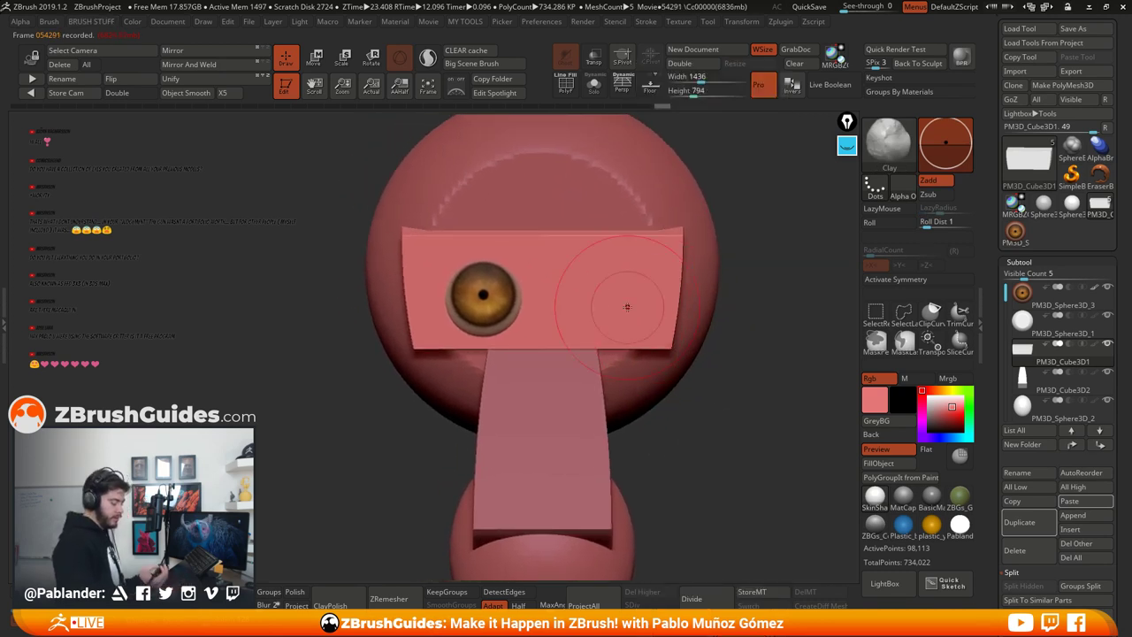
key(x)
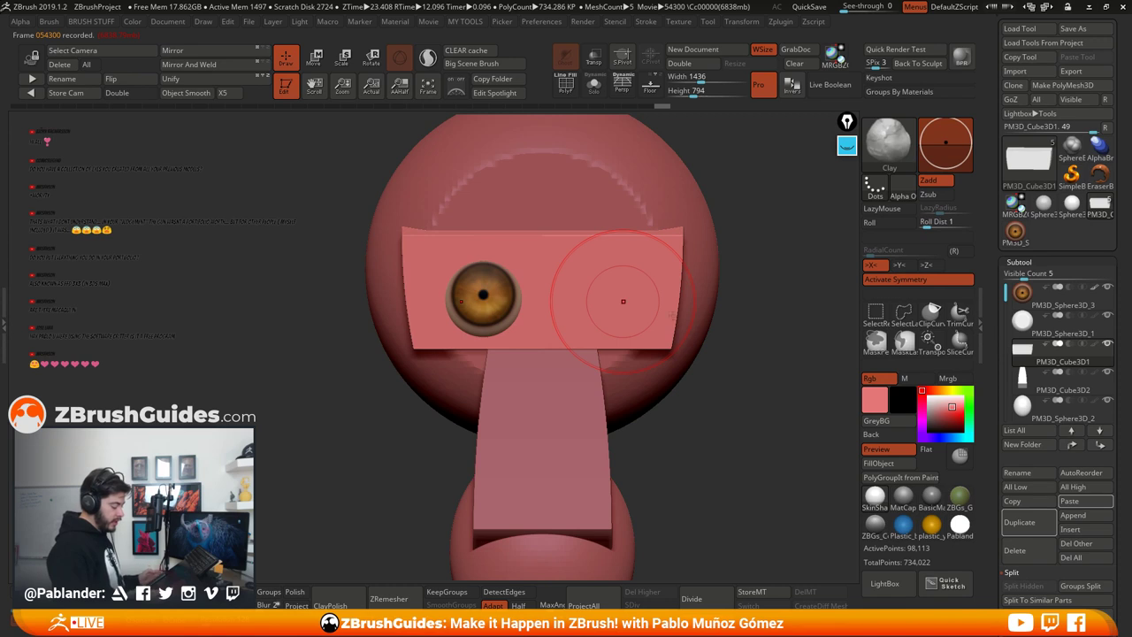
alt+right_drag(640, 320, 633, 318)
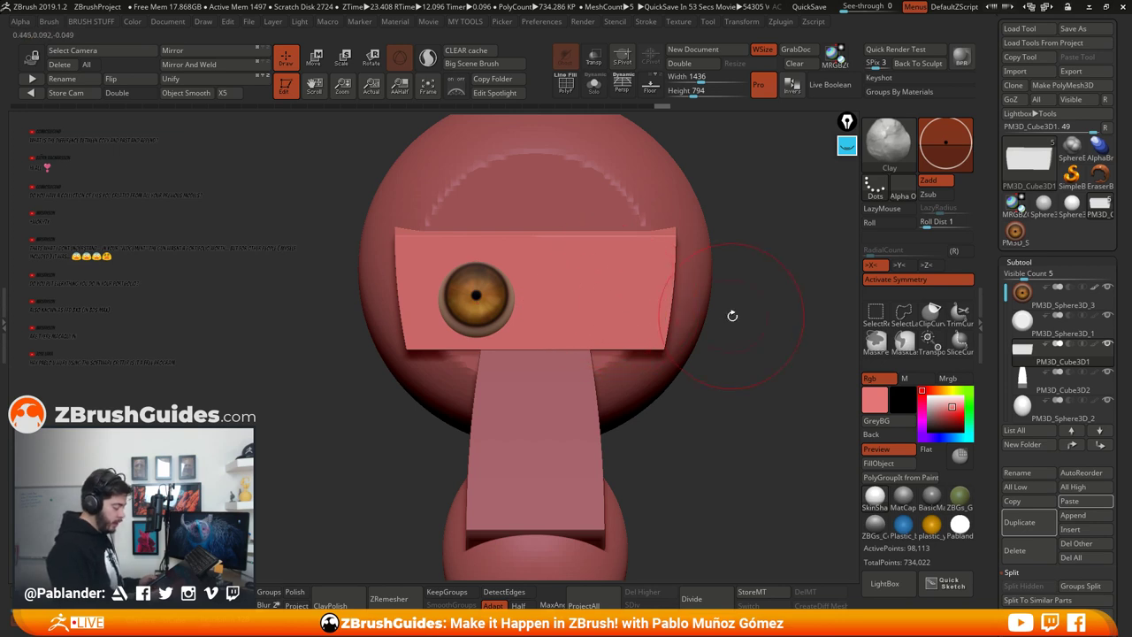
Step: Try the MatCap and BasicMaterial2 materials on the head and return to the SkinShade material
mouse_move(730, 315)
mouse_down()
mouse_move(718, 339)
mouse_move(755, 426)
mouse_up()
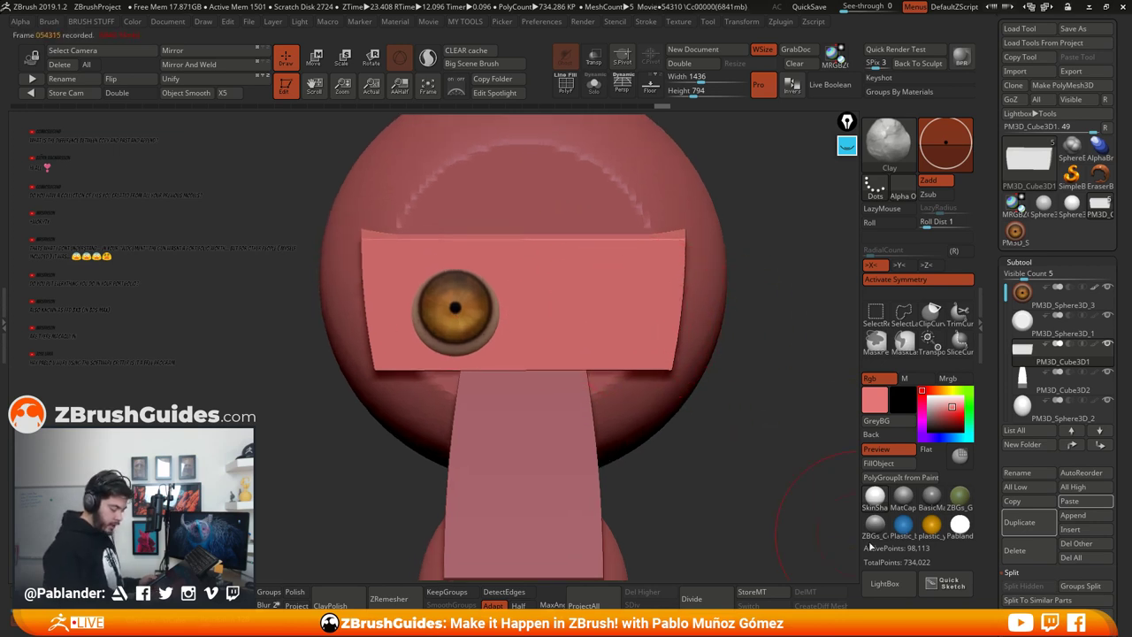
click(902, 496)
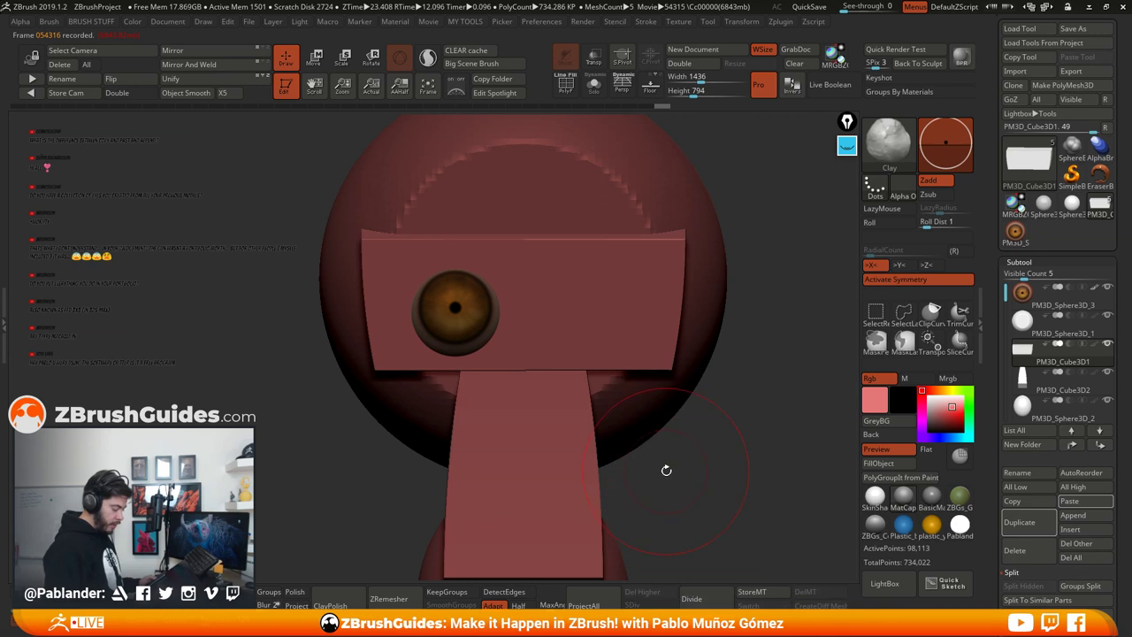
mouse_move(927, 498)
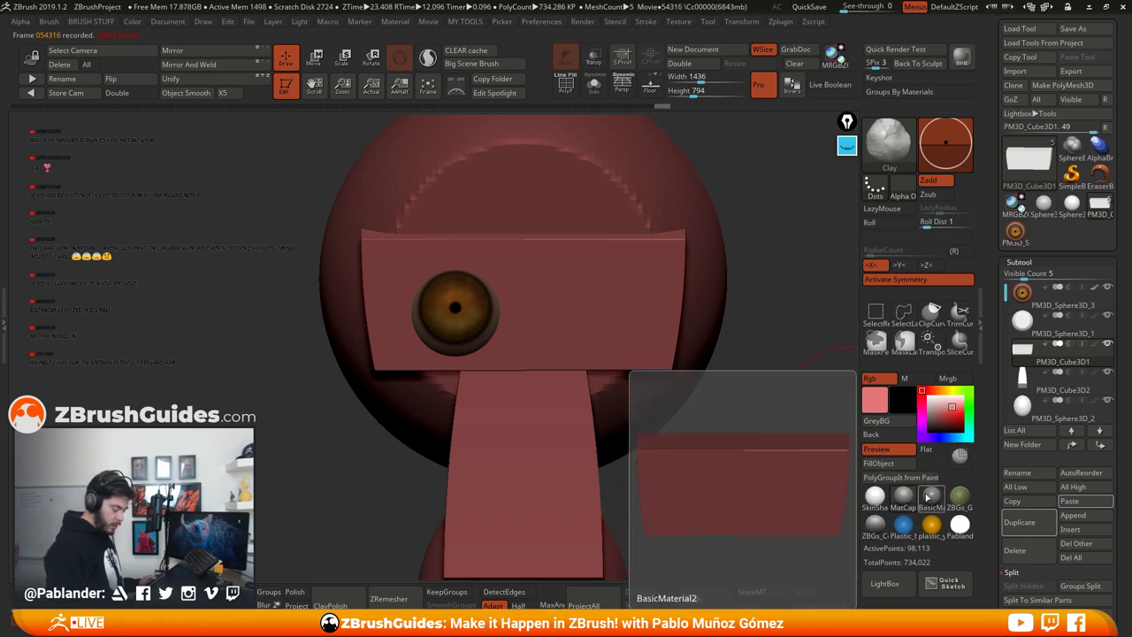
click(927, 499)
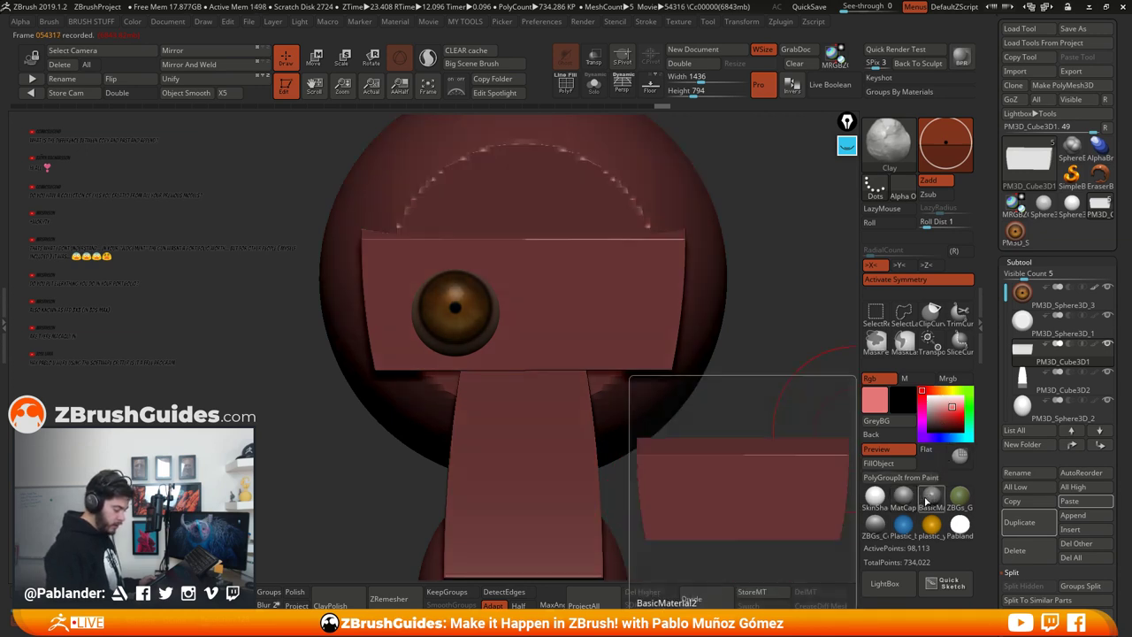
click(875, 497)
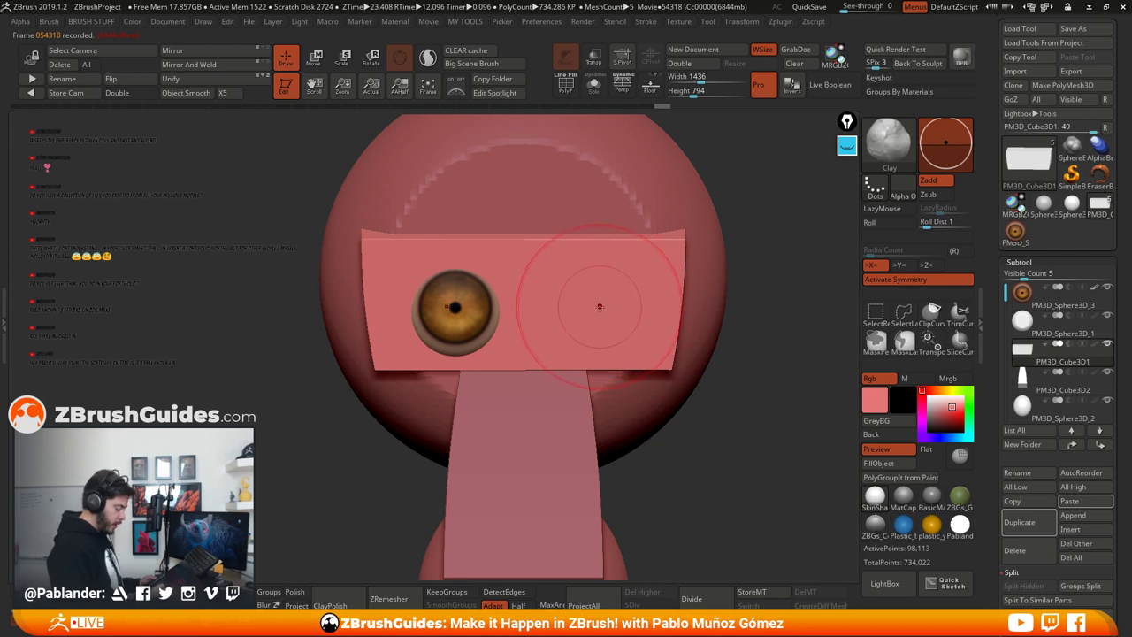
Step: Carve symmetrical round eye sockets into the face block with the Clay brush and shape the area around them
drag(599, 308, 612, 299)
alt+drag(610, 293, 601, 310)
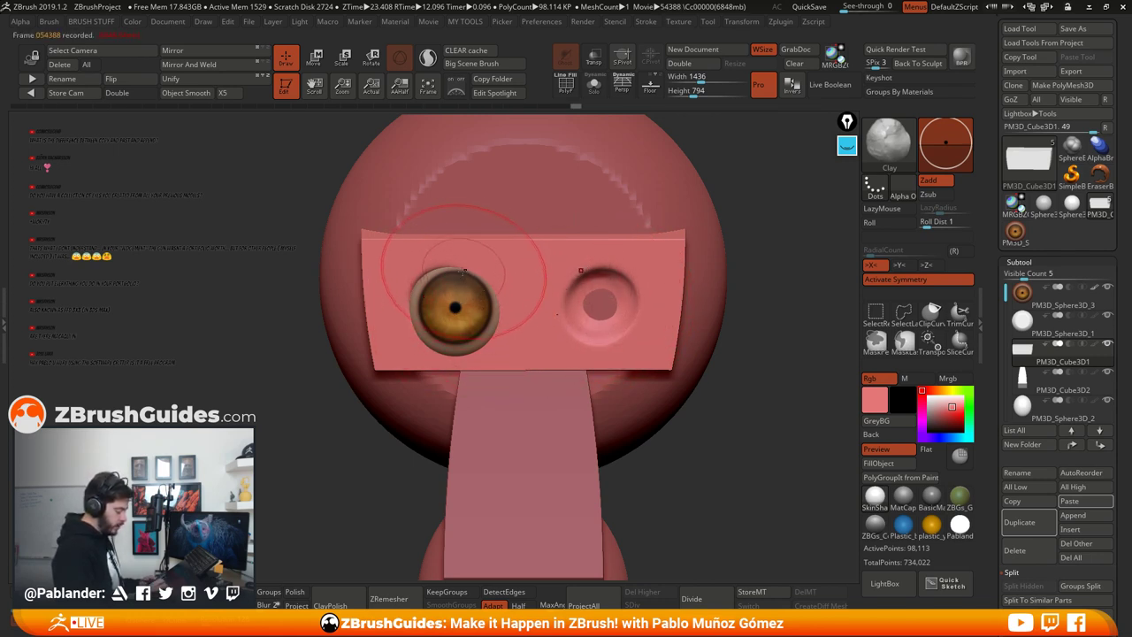
mouse_move(450, 271)
alt+mouse_down()
mouse_move(463, 275)
mouse_move(472, 349)
mouse_move(450, 272)
mouse_move(412, 305)
mouse_move(504, 310)
alt+mouse_up()
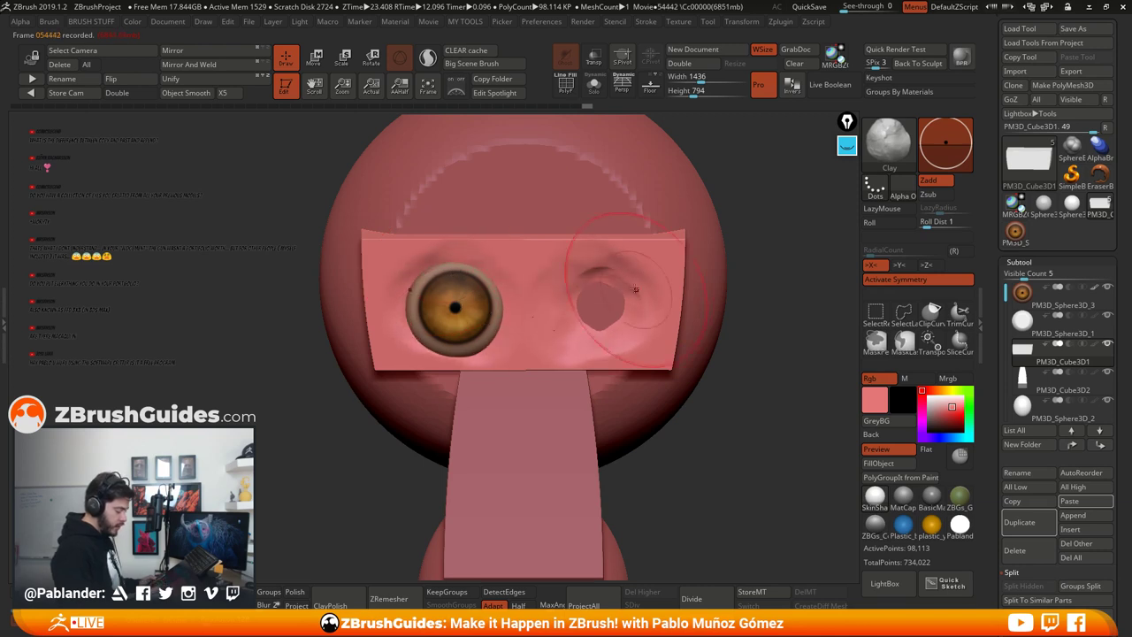
Step: Clear the old screen annotations, outline the eye and face block with the annotation pen, and erase and hide the markup
click(846, 144)
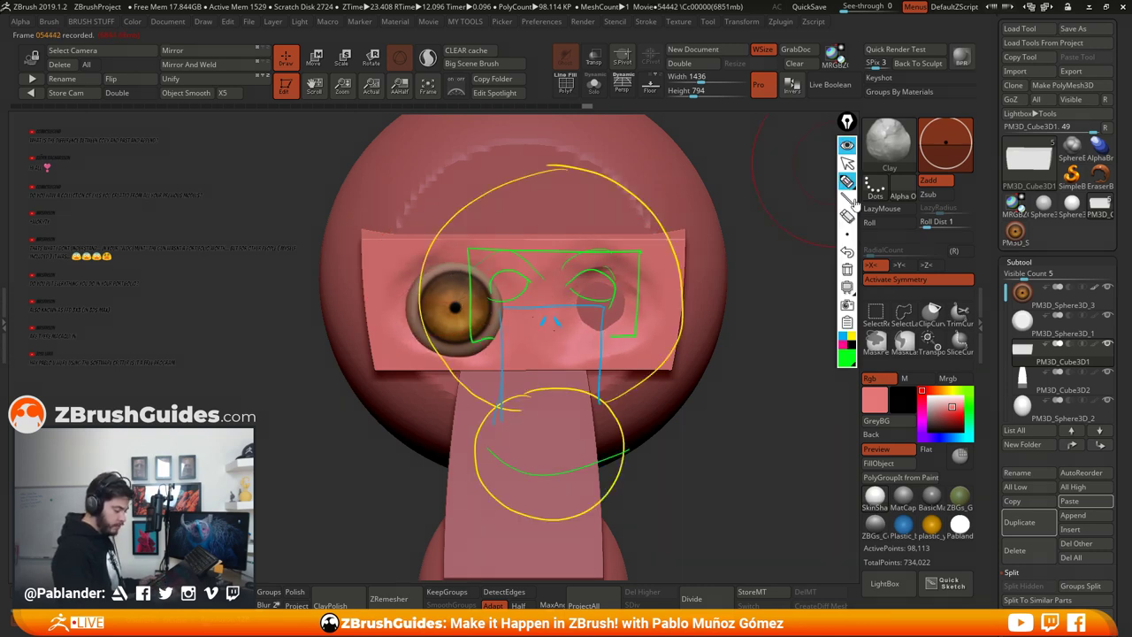
click(846, 271)
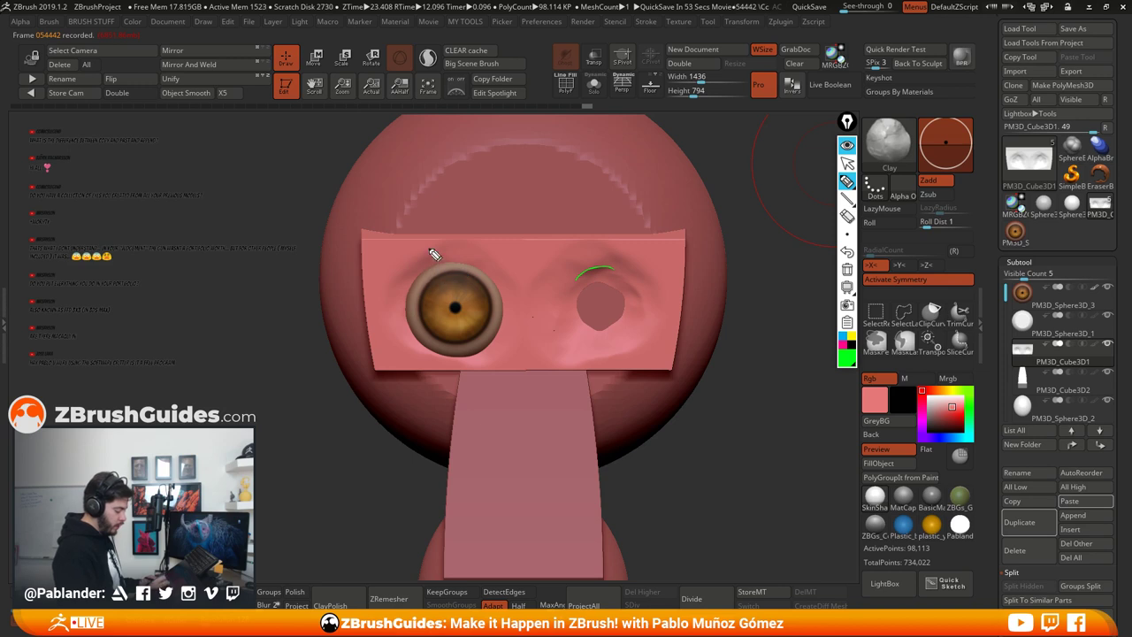
mouse_move(371, 279)
mouse_down()
mouse_move(637, 373)
mouse_move(374, 245)
mouse_up()
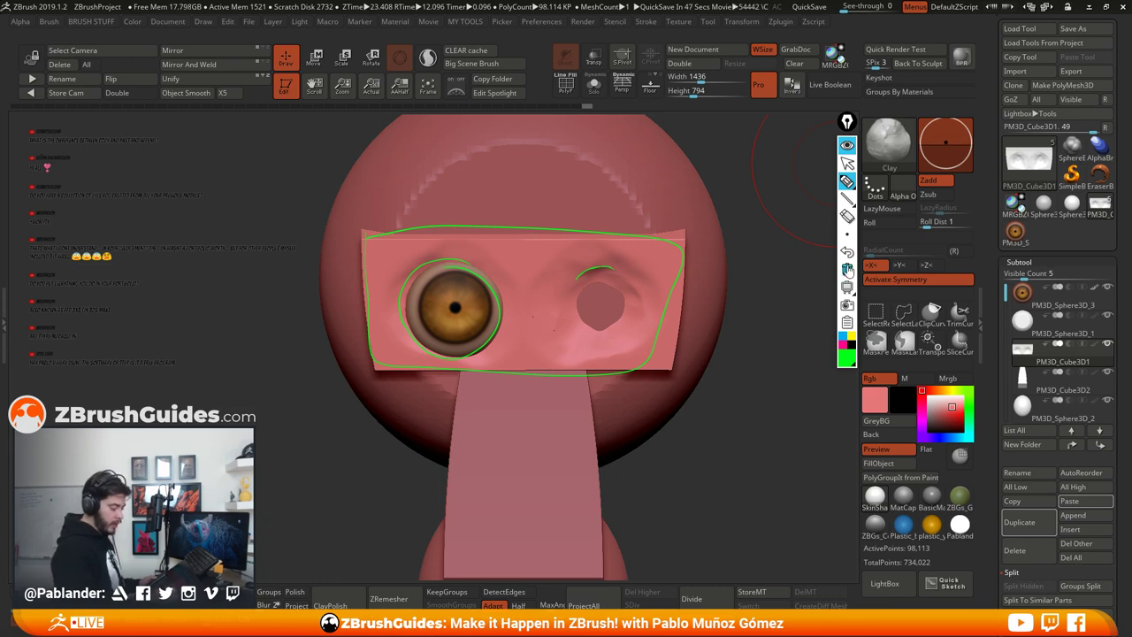
click(847, 269)
click(847, 144)
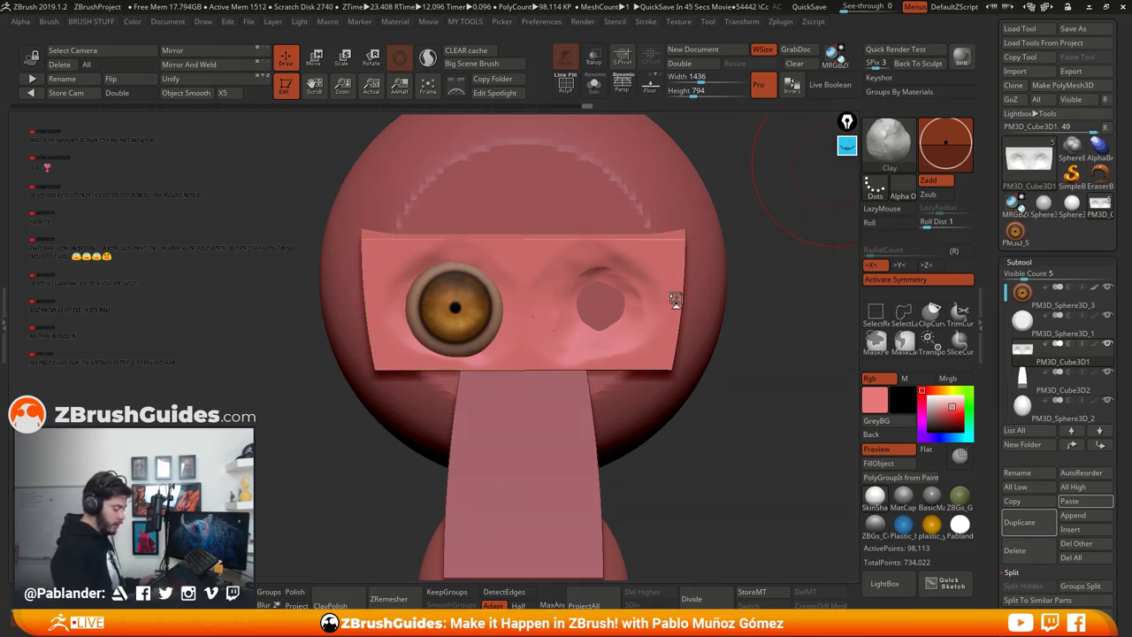
Step: Undo the last socket strokes, and smooth, widen and deepen the eye sockets in the face block around the eyeball
key(ctrl+z)
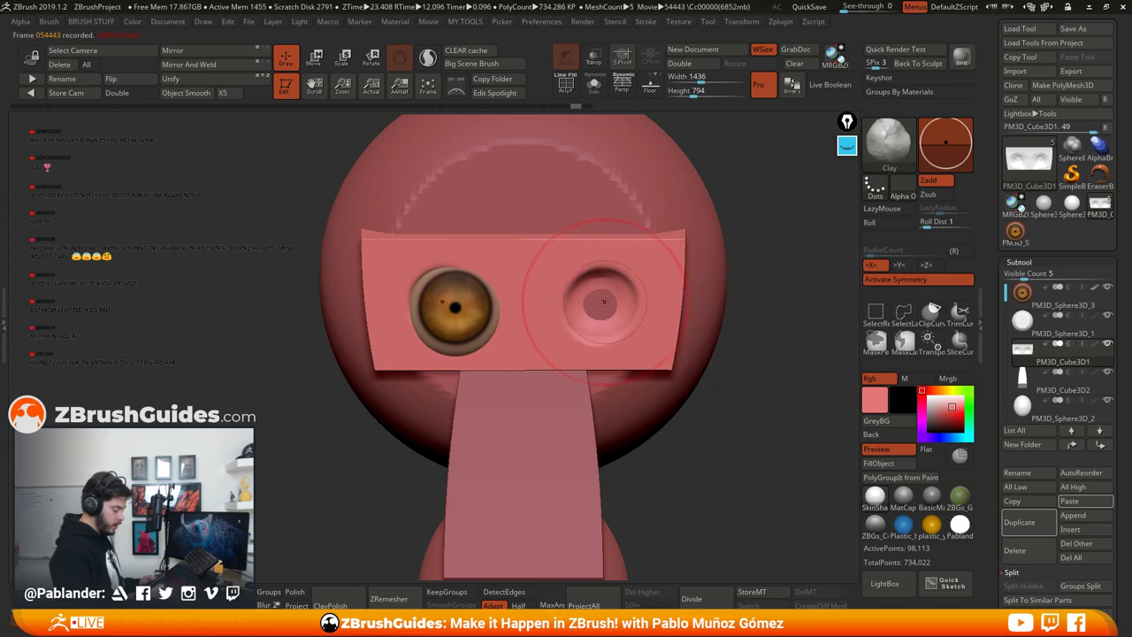
shift+drag(602, 284, 621, 305)
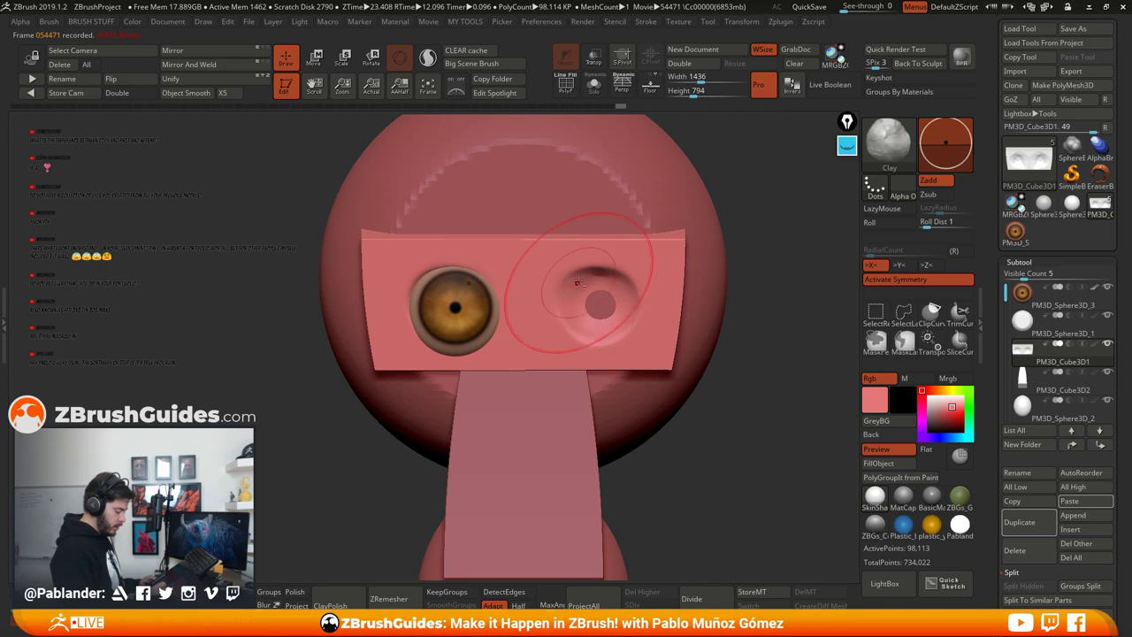
alt+drag(583, 294, 571, 311)
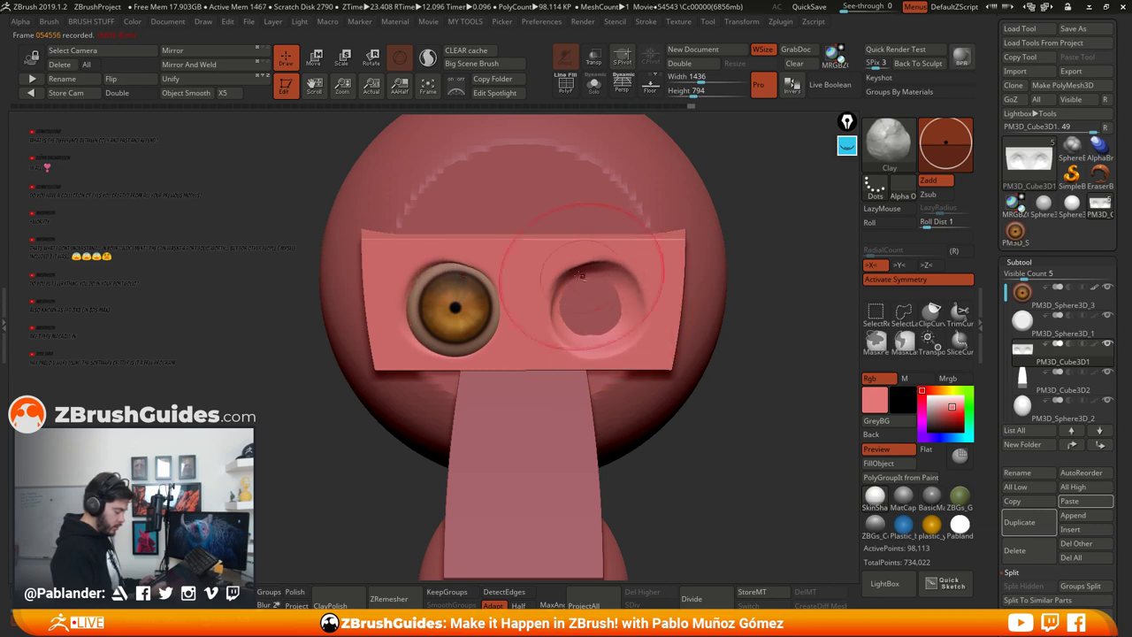
mouse_move(579, 275)
mouse_down()
mouse_move(621, 276)
mouse_move(601, 301)
mouse_move(610, 309)
mouse_up()
mouse_move(707, 380)
alt+mouse_down()
mouse_move(718, 353)
mouse_move(671, 358)
mouse_move(698, 373)
alt+mouse_up()
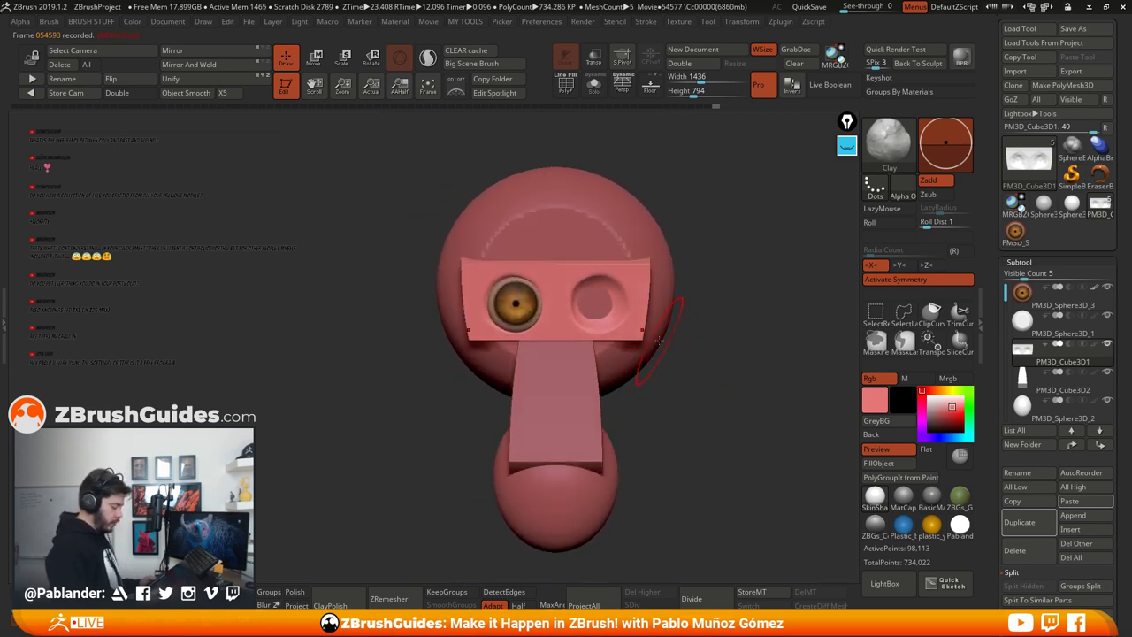
alt+drag(658, 340, 656, 364)
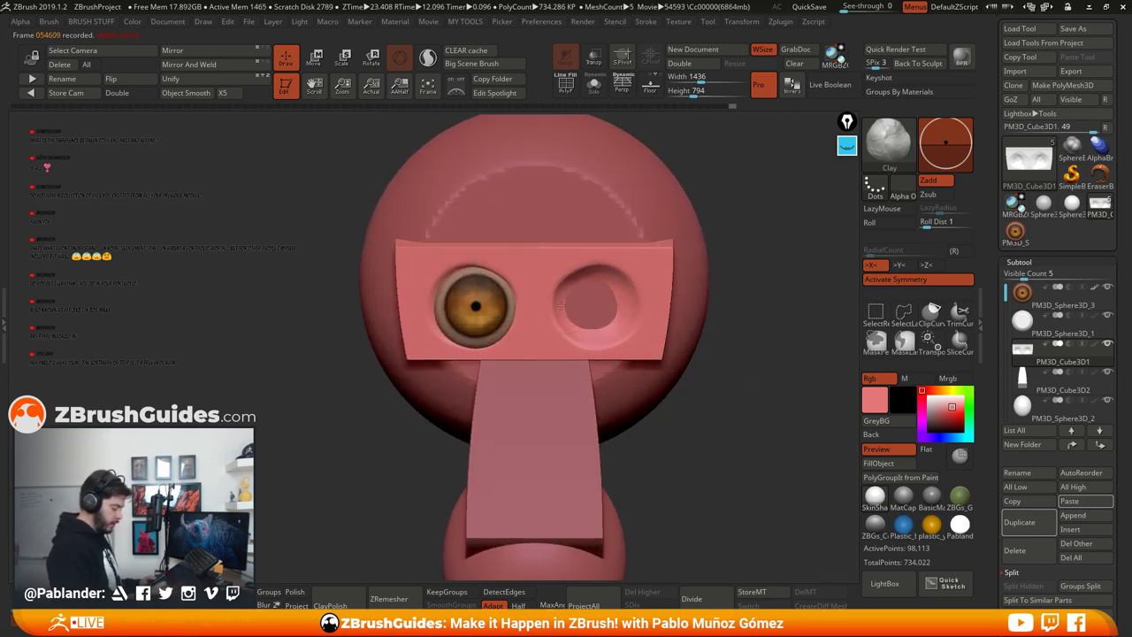
mouse_move(559, 305)
mouse_down()
mouse_move(583, 273)
mouse_move(597, 305)
mouse_up()
mouse_move(718, 428)
alt+mouse_down()
mouse_move(708, 397)
mouse_move(743, 377)
mouse_move(707, 376)
mouse_move(703, 403)
alt+mouse_up()
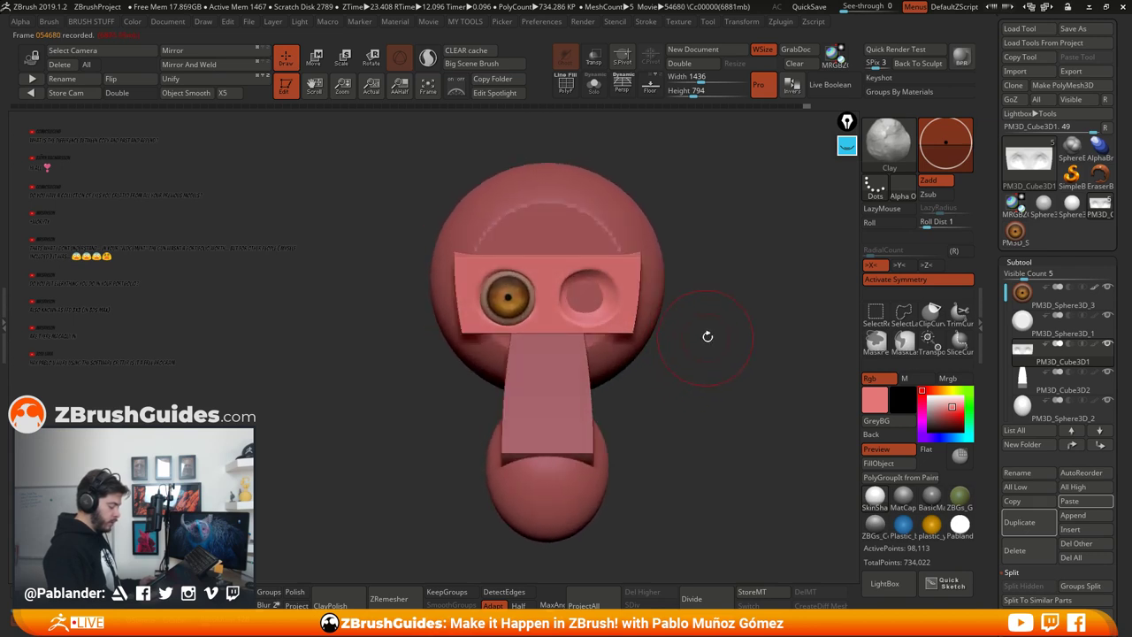
Step: Select the painted eyeball subtool and rotate it slightly about X with the transform gizmo inside its socket
mouse_move(707, 337)
alt+mouse_down()
mouse_move(725, 373)
mouse_move(687, 368)
mouse_move(671, 346)
mouse_move(653, 363)
mouse_move(689, 343)
mouse_move(681, 355)
alt+mouse_up()
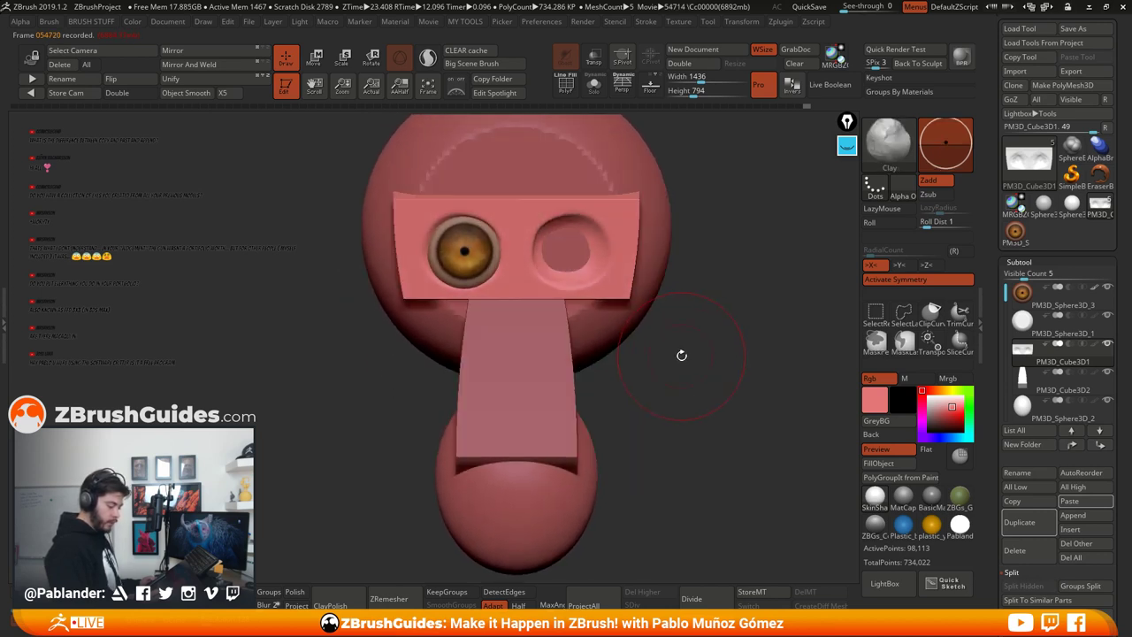
click(1050, 300)
alt+drag(684, 377, 713, 384)
click(319, 62)
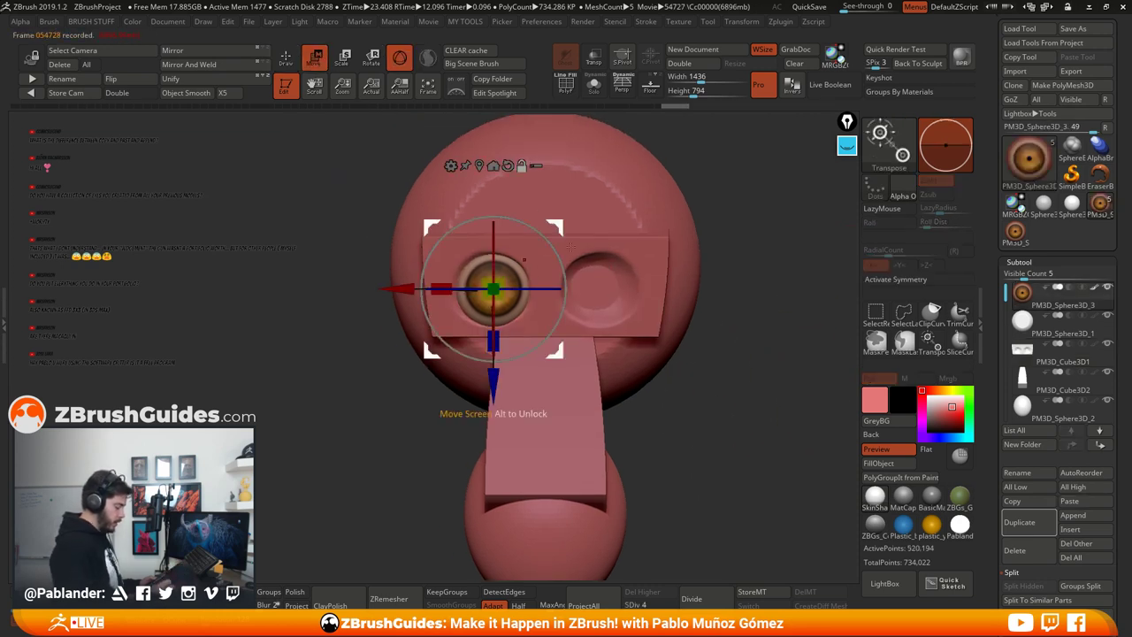
alt+right_drag(601, 278, 619, 284)
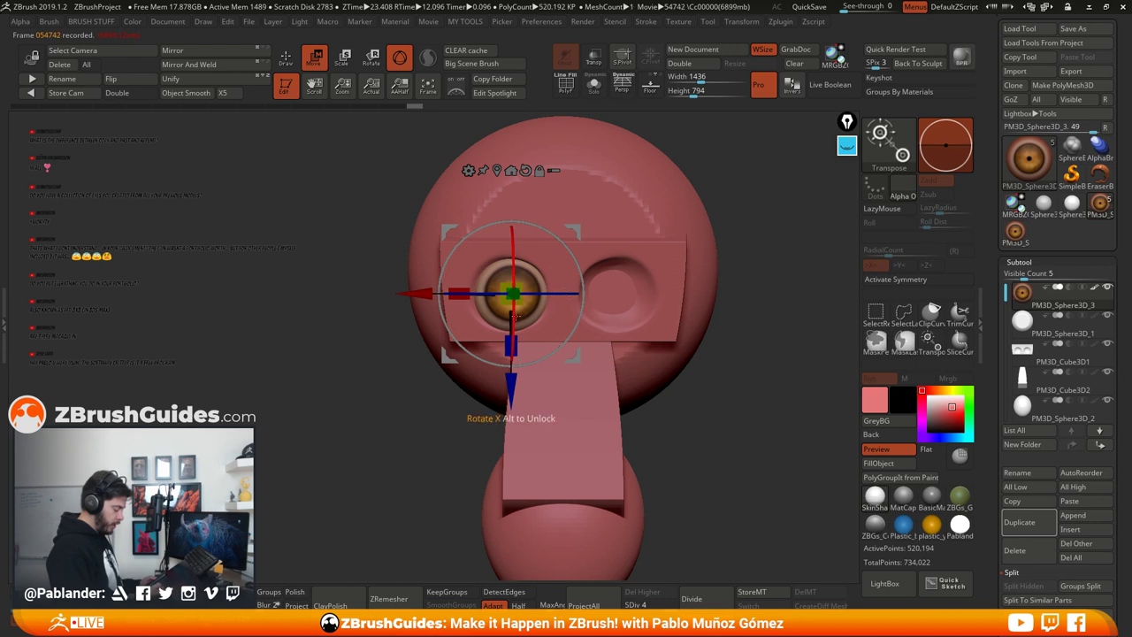
drag(513, 316, 513, 318)
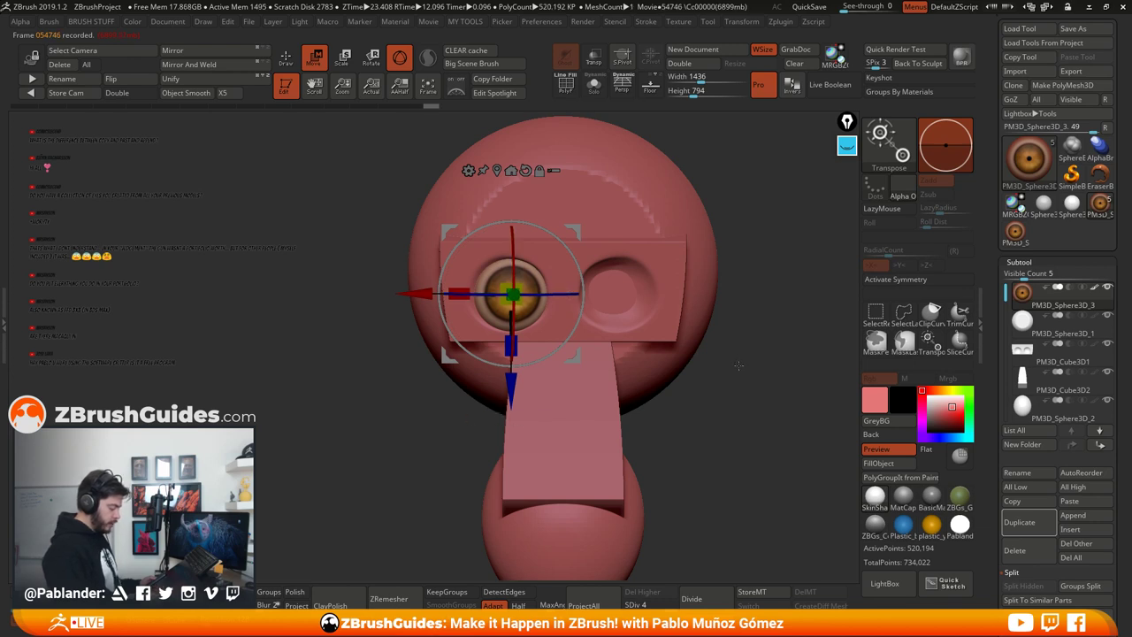
Step: Fine-tune the eyeball's fit in the socket from above, front and side, and return to Draw mode
drag(743, 380, 591, 350)
drag(515, 343, 516, 361)
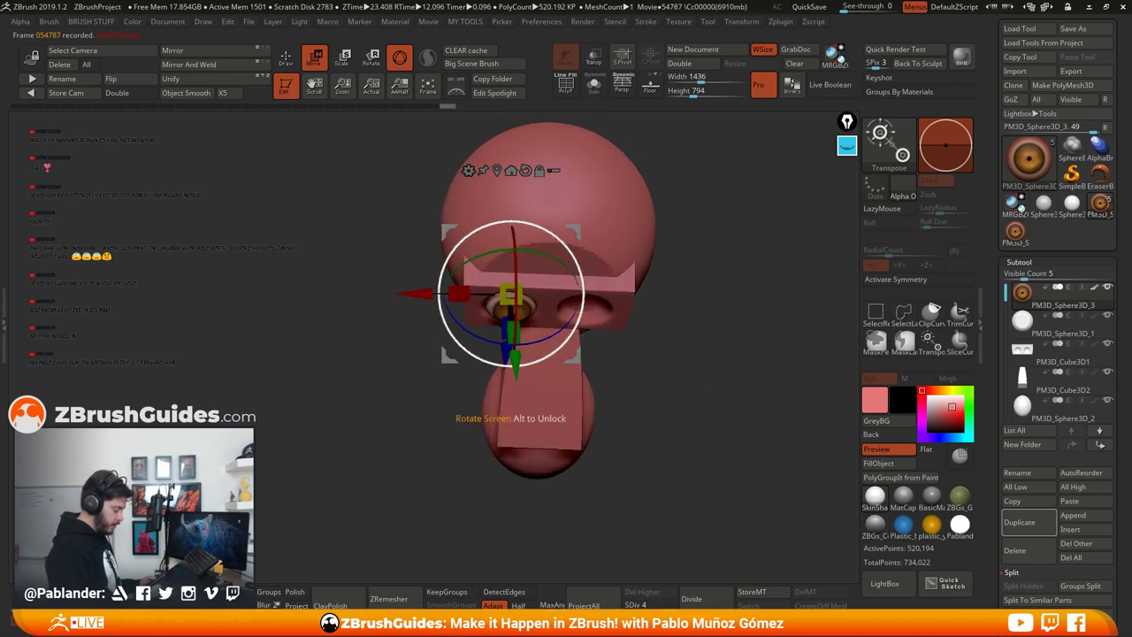
drag(676, 420, 727, 423)
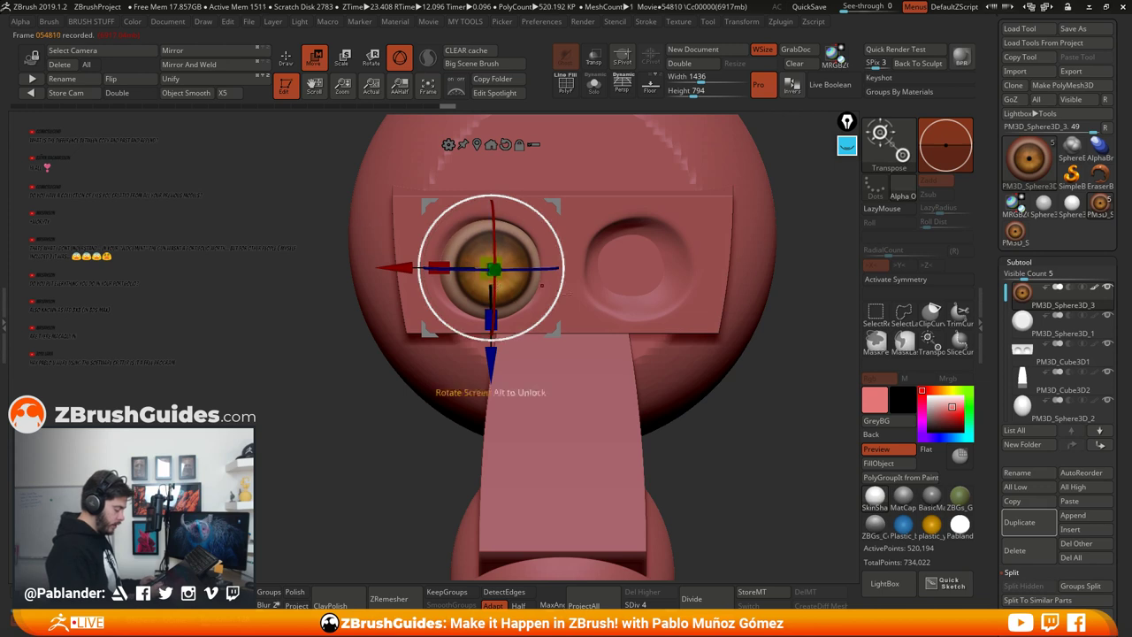
drag(606, 328, 671, 327)
drag(588, 288, 587, 291)
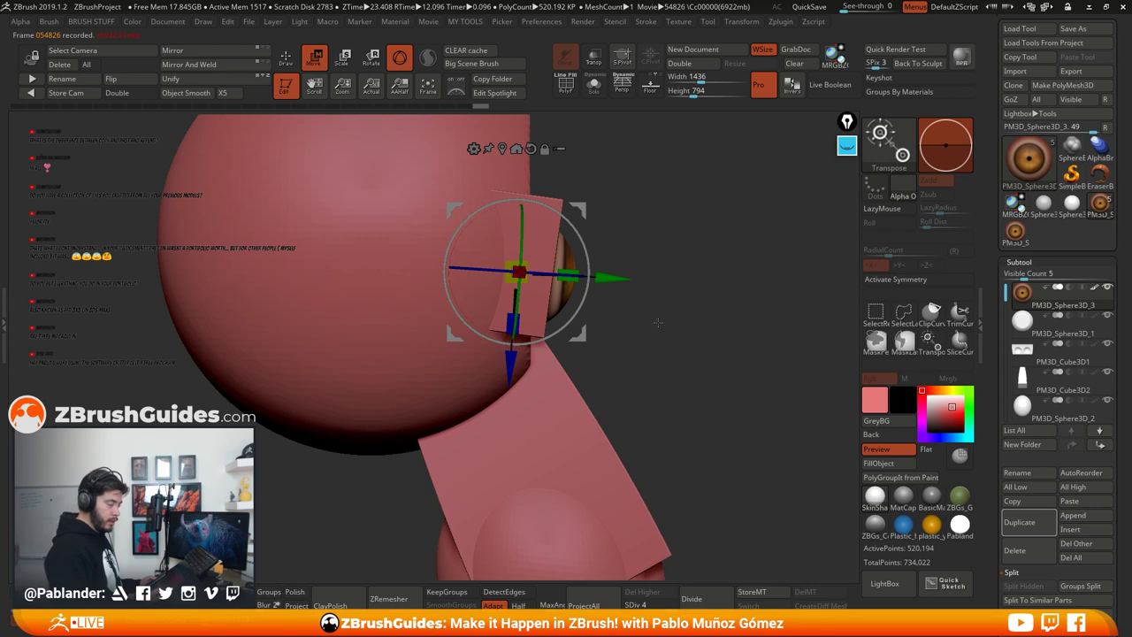
shift+drag(658, 323, 610, 358)
key(q)
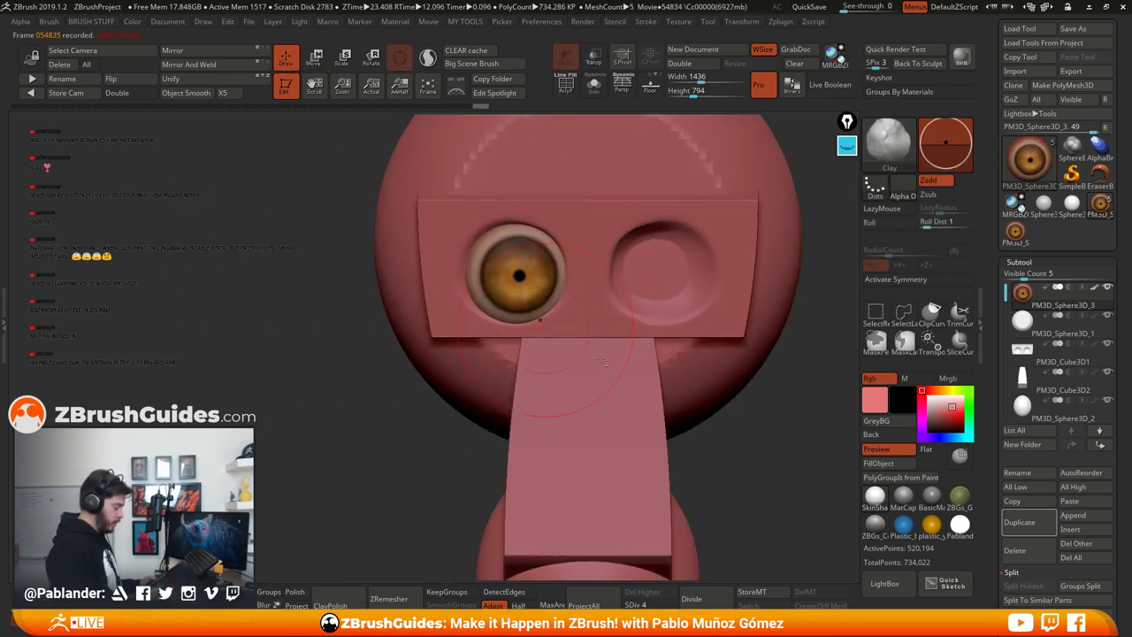
Step: Duplicate the fitted eyeball and mirror the copy into the opposite socket
ctrl+right_drag(545, 329, 617, 368)
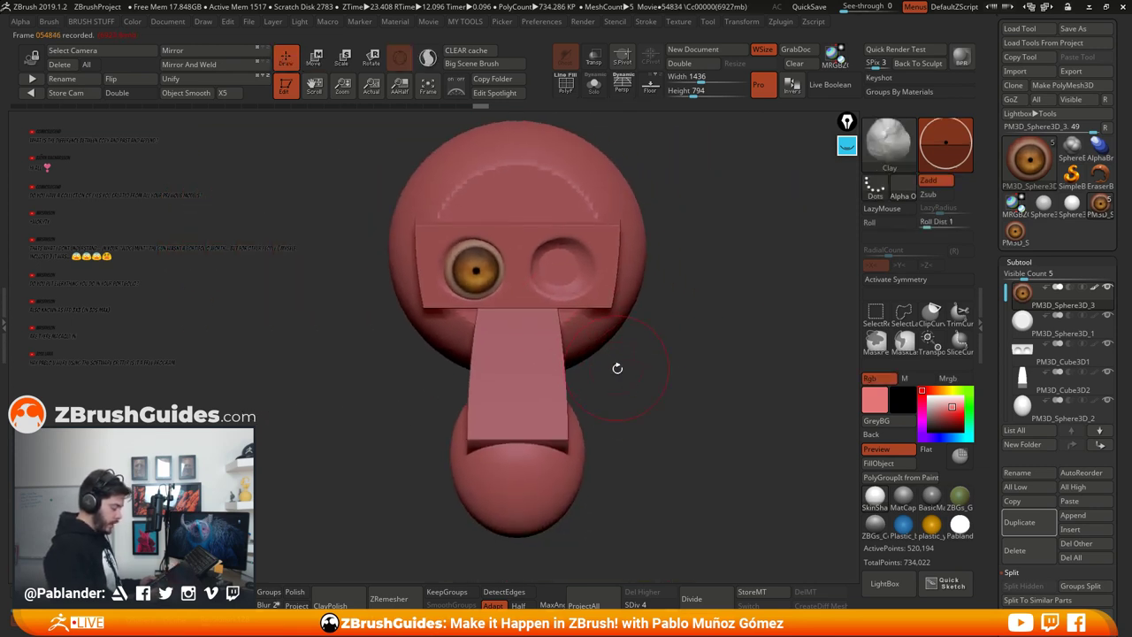
click(1018, 523)
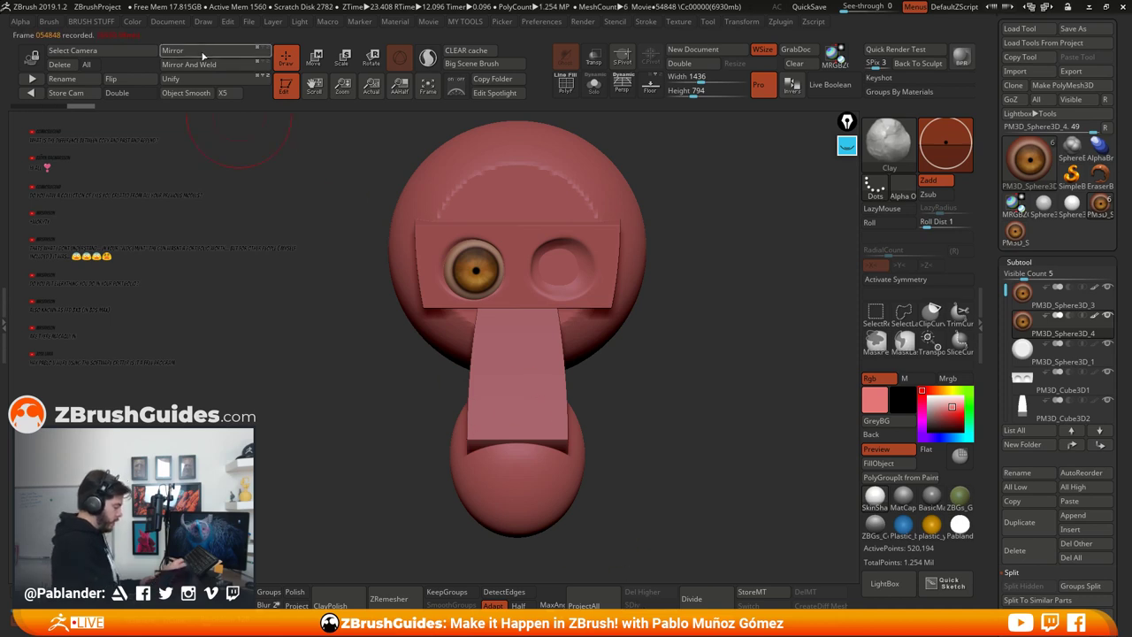
click(173, 51)
Step: Create a subtool folder named "eyes", put both eyeballs in it, and quick save the project
click(1052, 299)
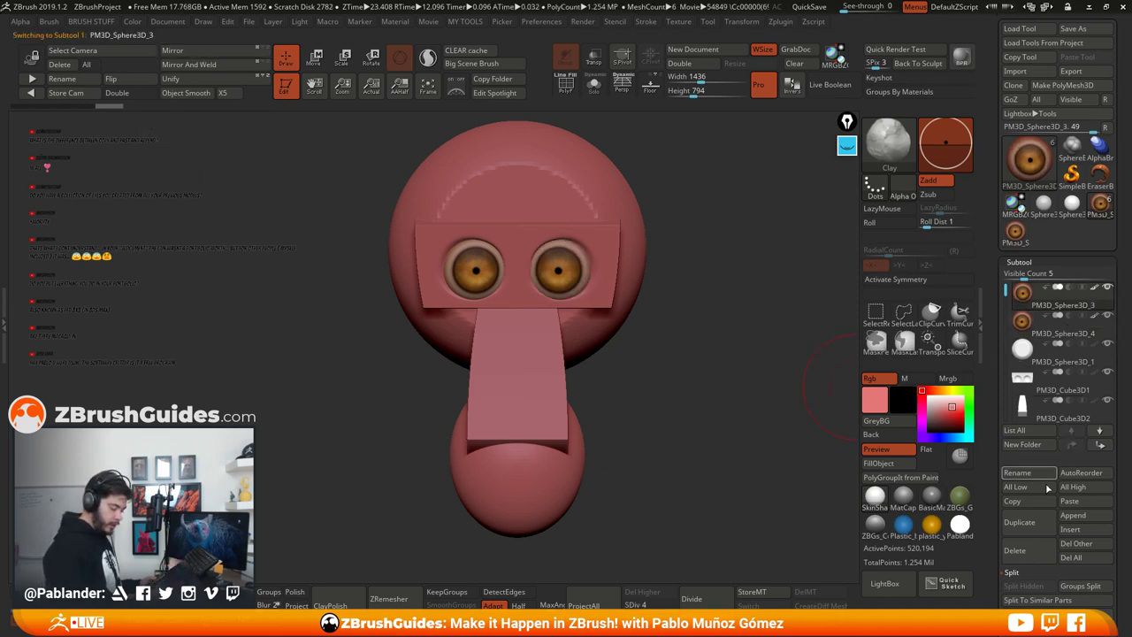
click(1009, 573)
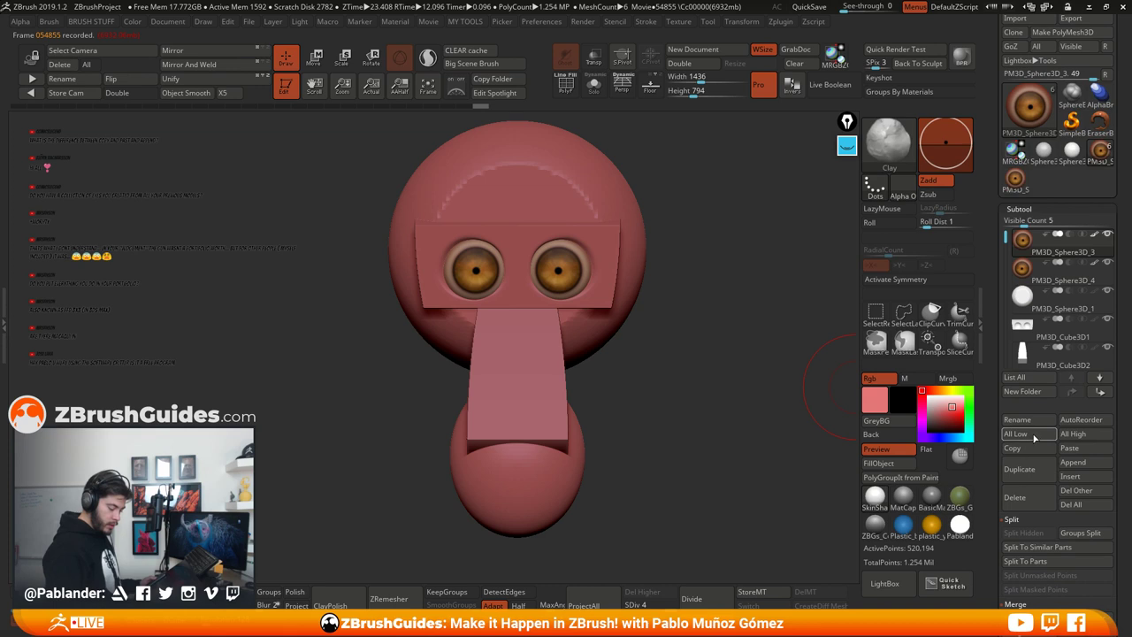
click(1031, 392)
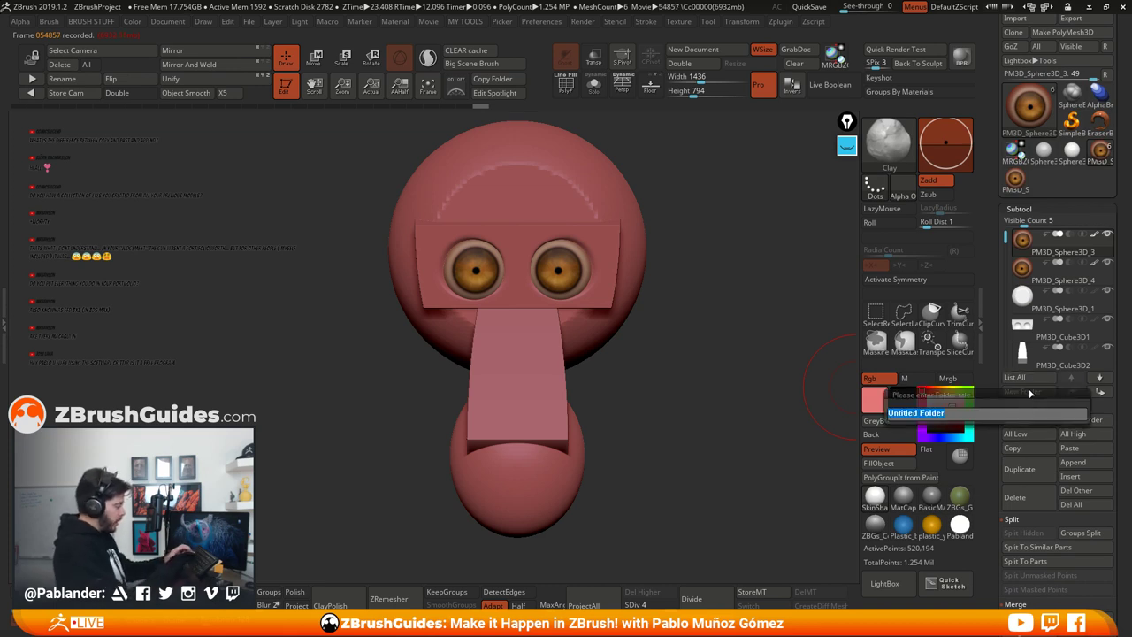
text(eyes)
key(Return)
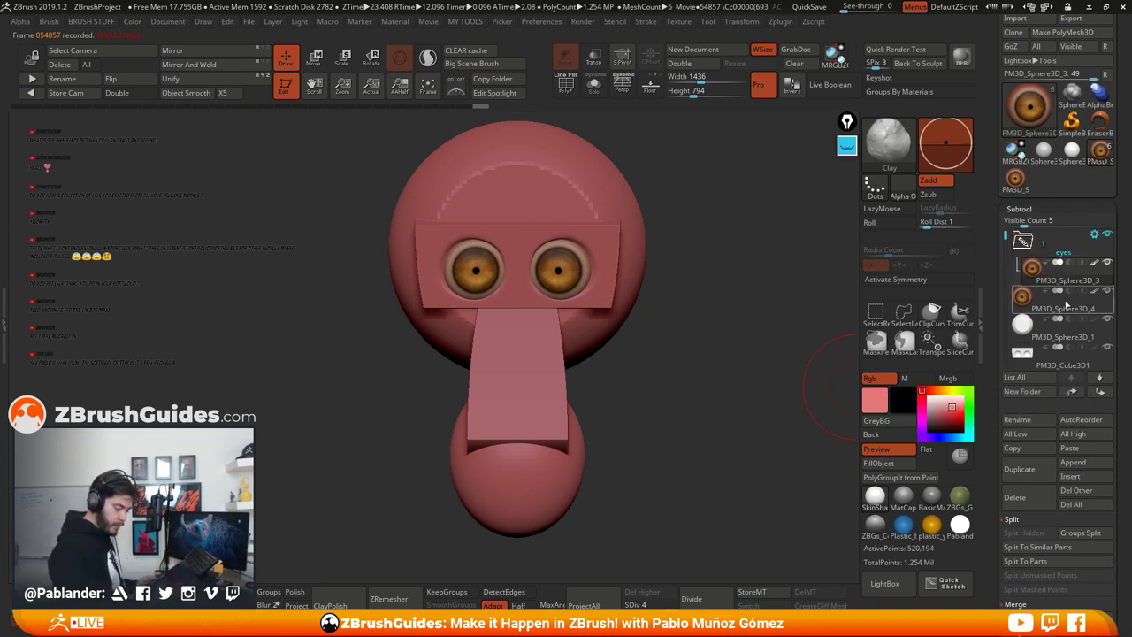
alt+drag(705, 237, 712, 272)
click(810, 8)
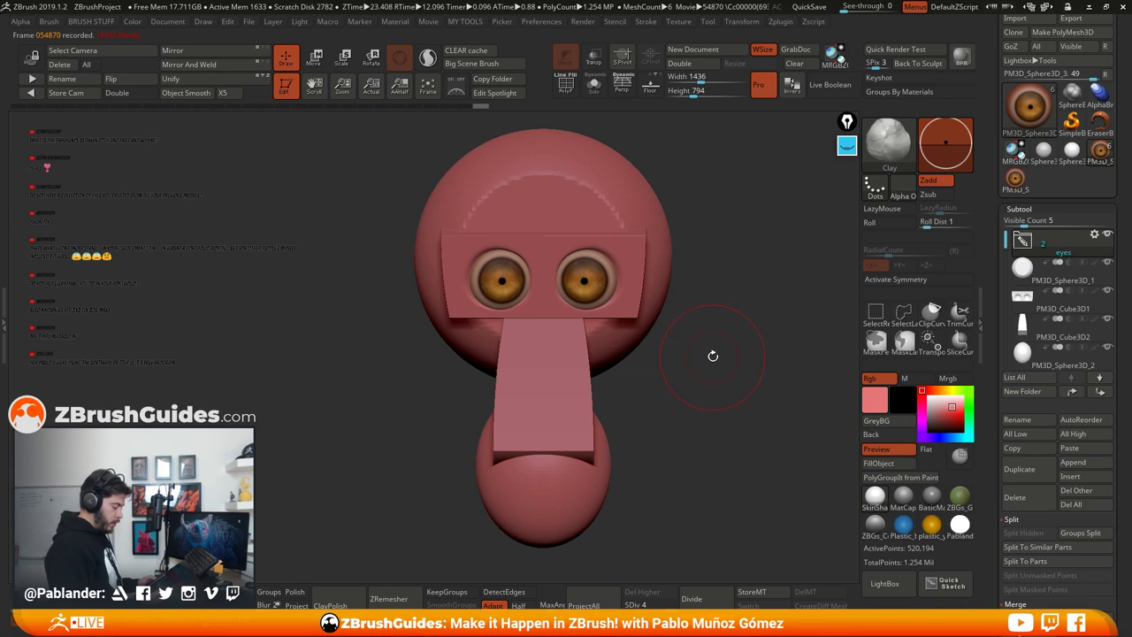
drag(698, 374, 695, 406)
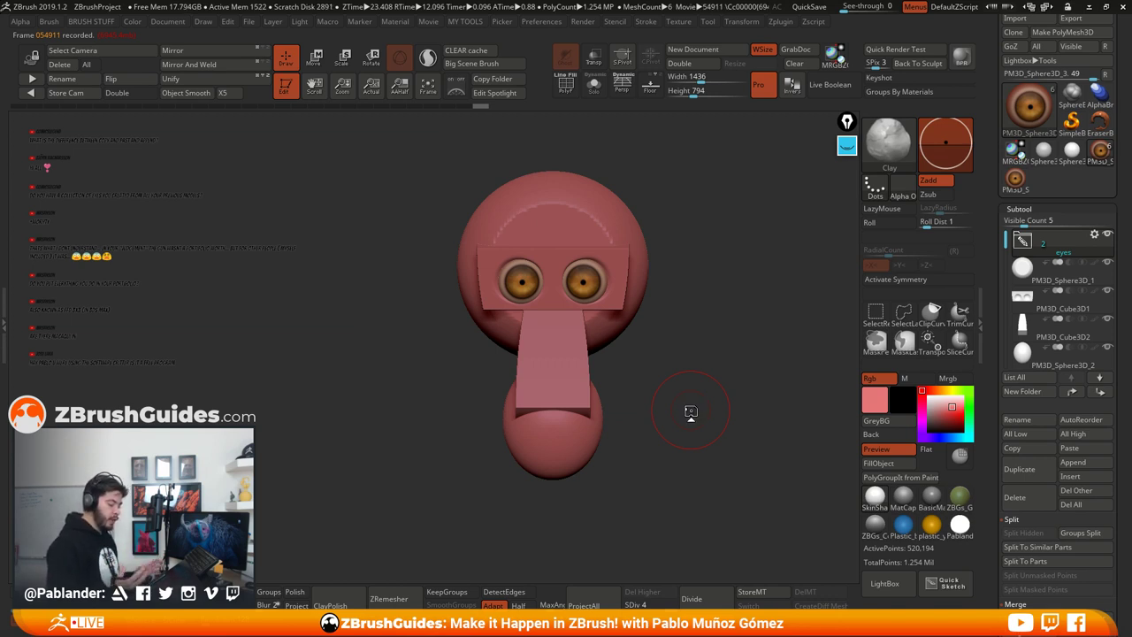
drag(691, 412, 710, 387)
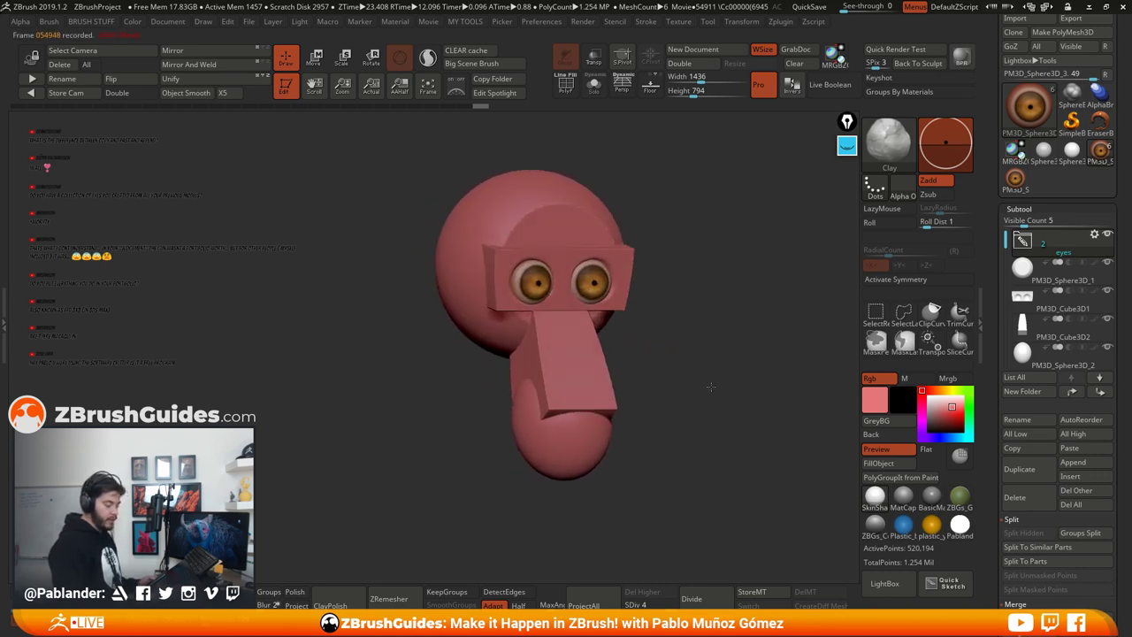
drag(639, 313, 639, 391)
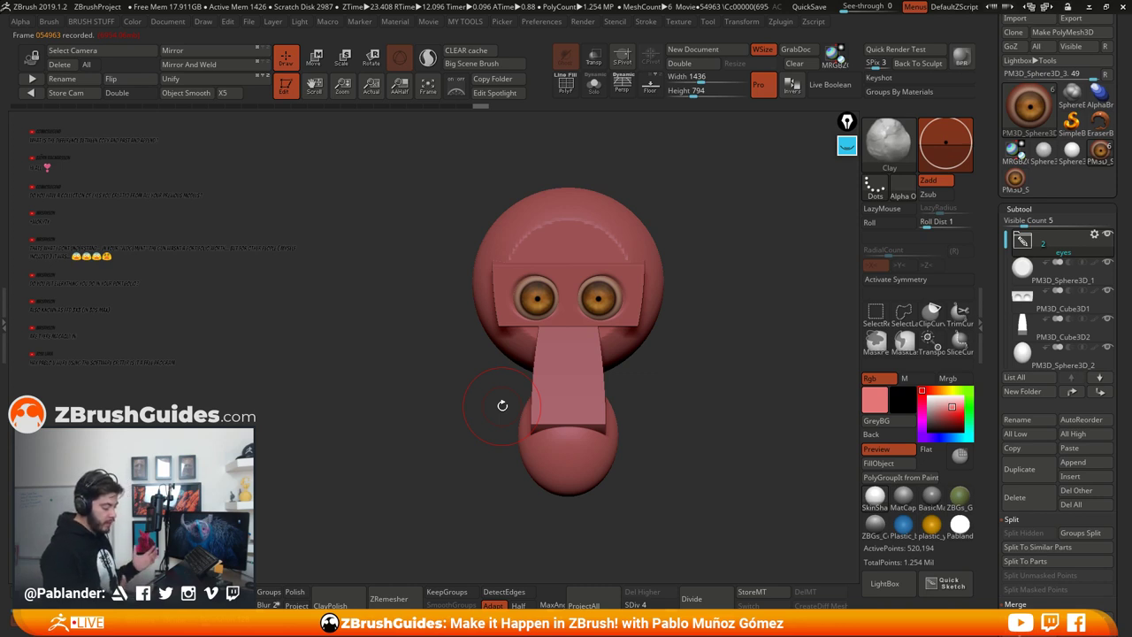
drag(674, 401, 677, 405)
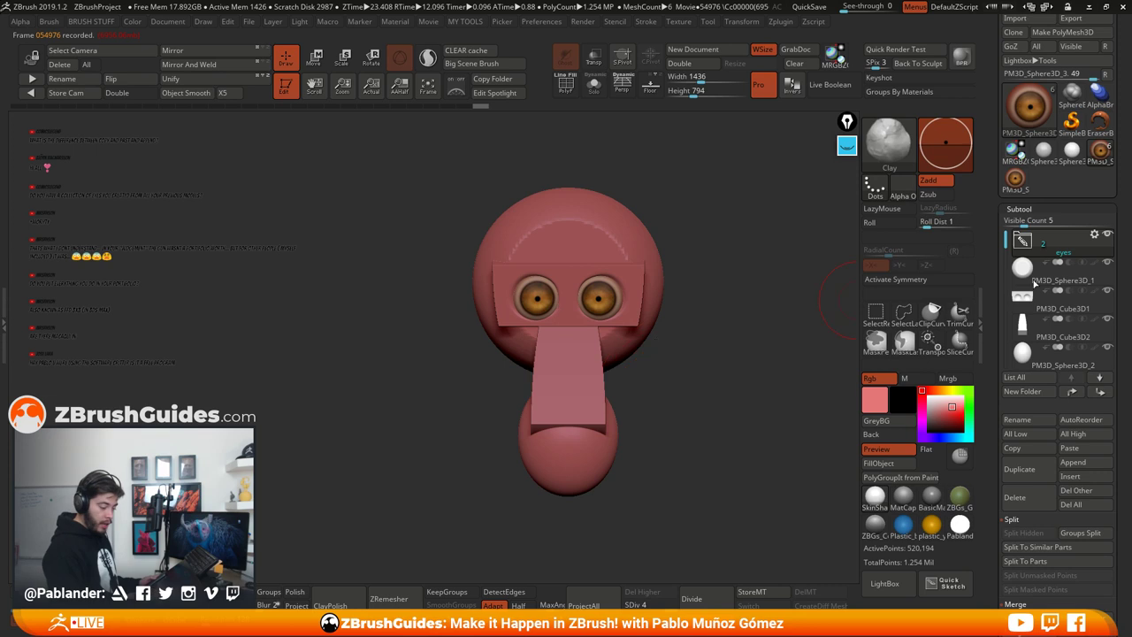
Step: Expand the eyes folder and set the active material to ToyPlastic from the standard materials
scroll(1033, 282, up, 2)
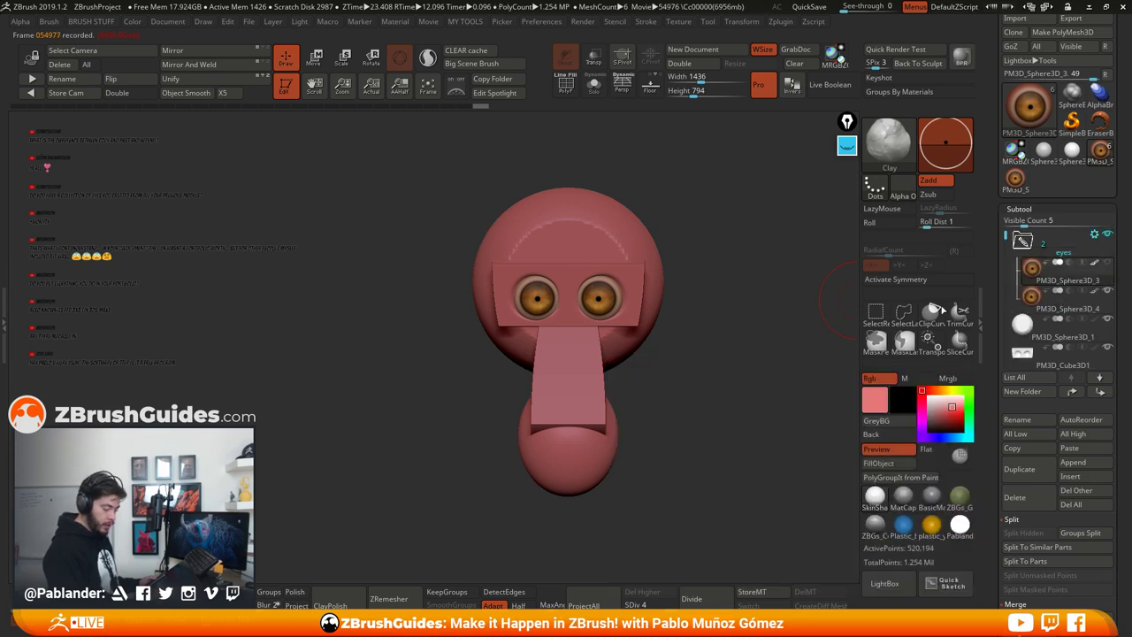
alt+drag(725, 355, 712, 428)
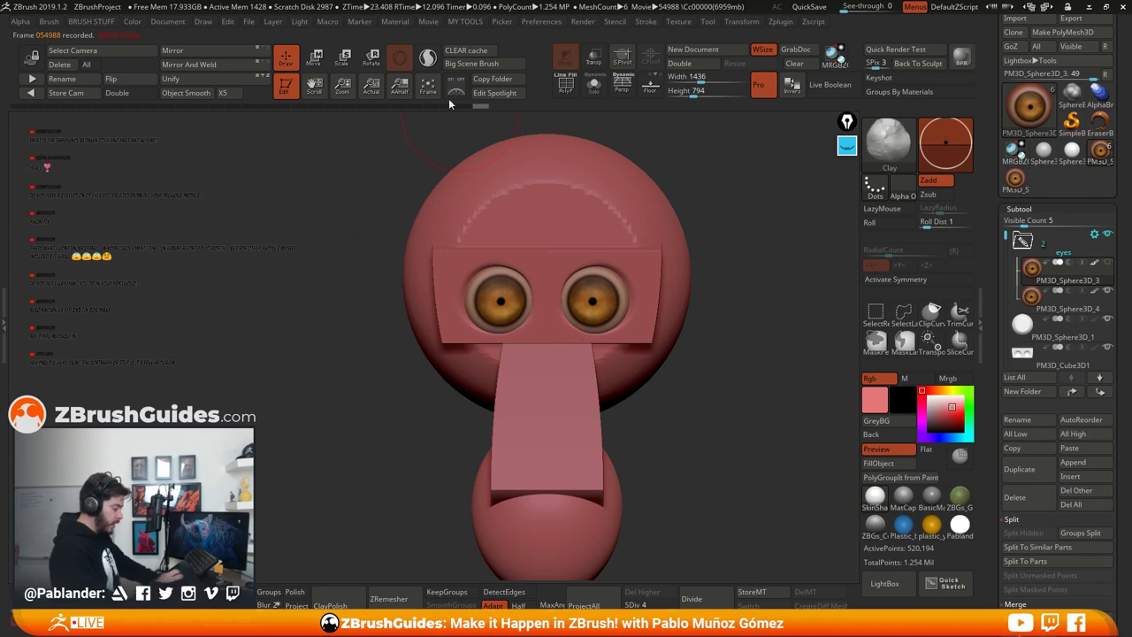
click(399, 23)
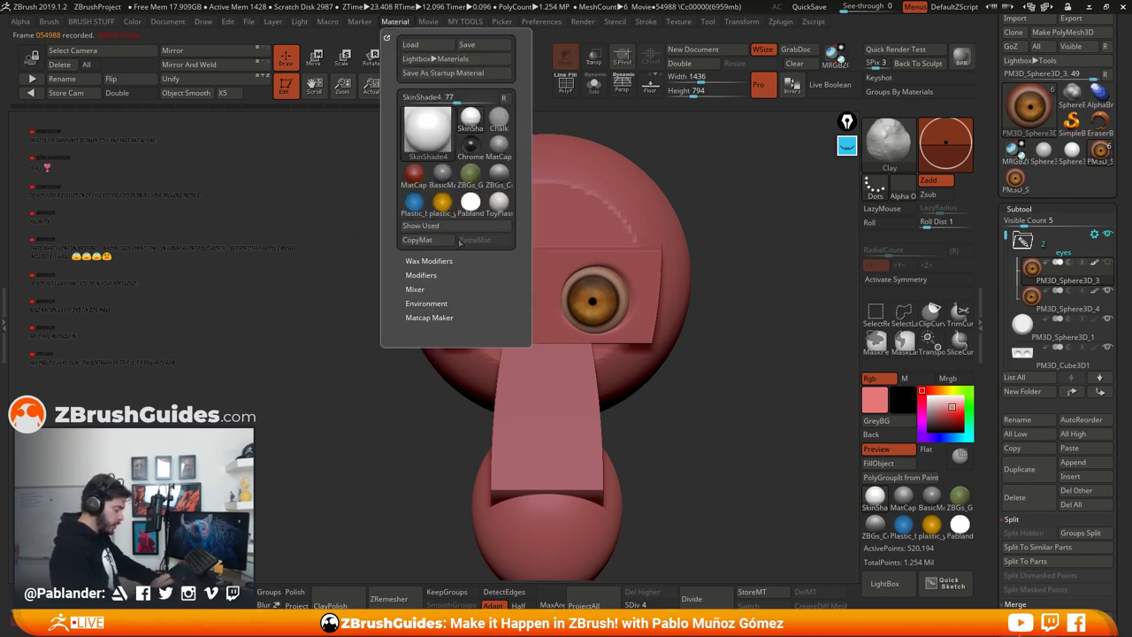
click(427, 130)
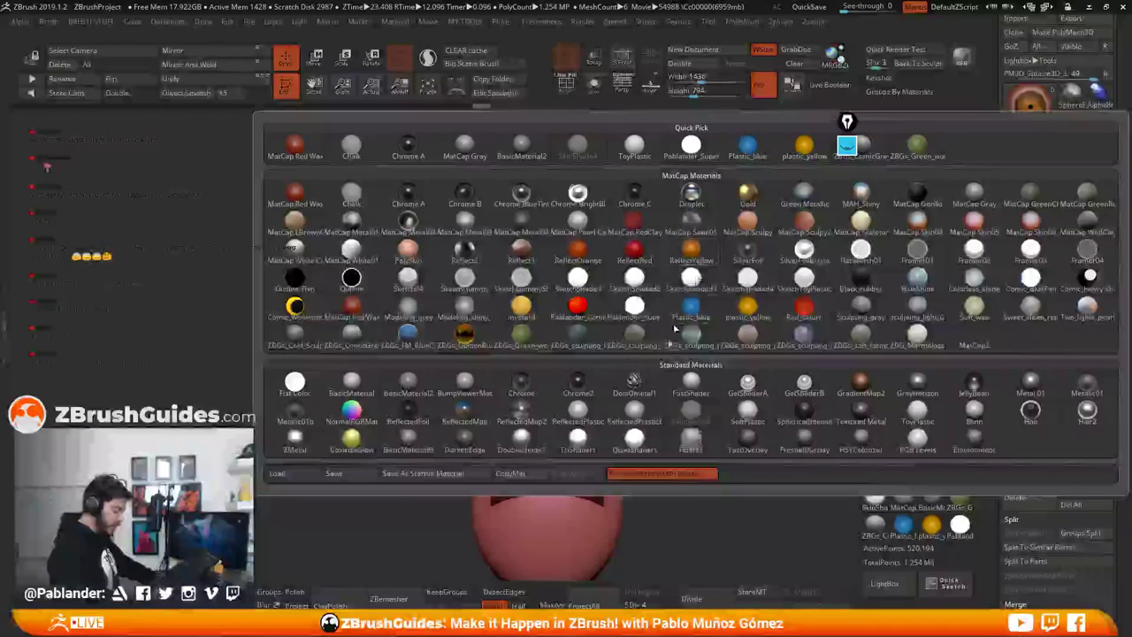
click(918, 414)
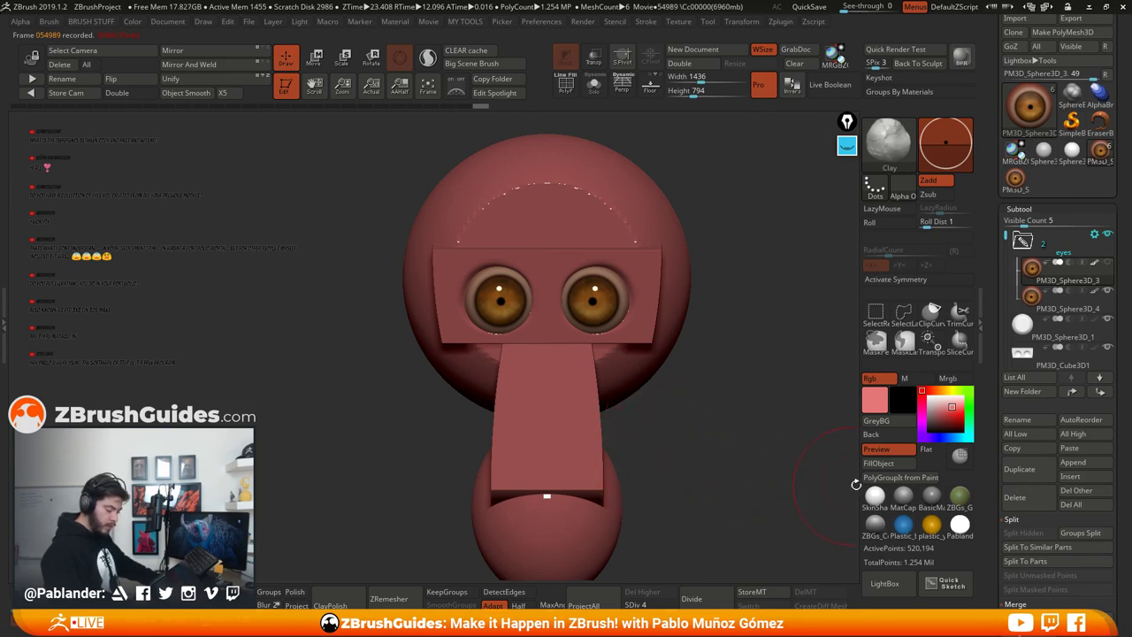
Step: Set painting to material only and fill the first eyeball with the ToyPlastic material
click(911, 378)
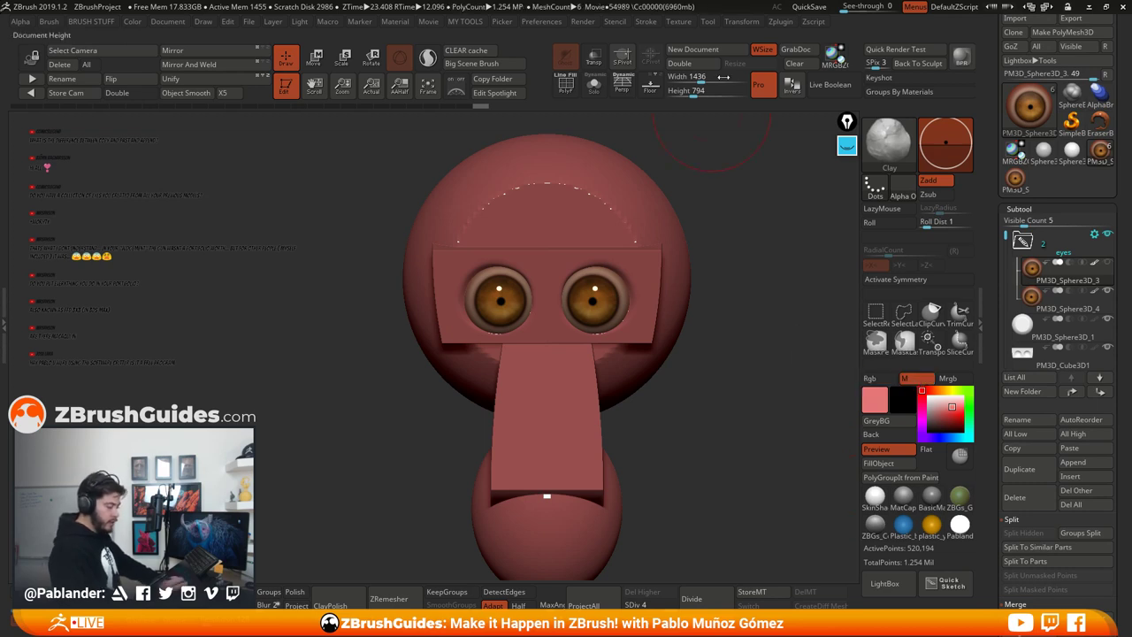
click(177, 22)
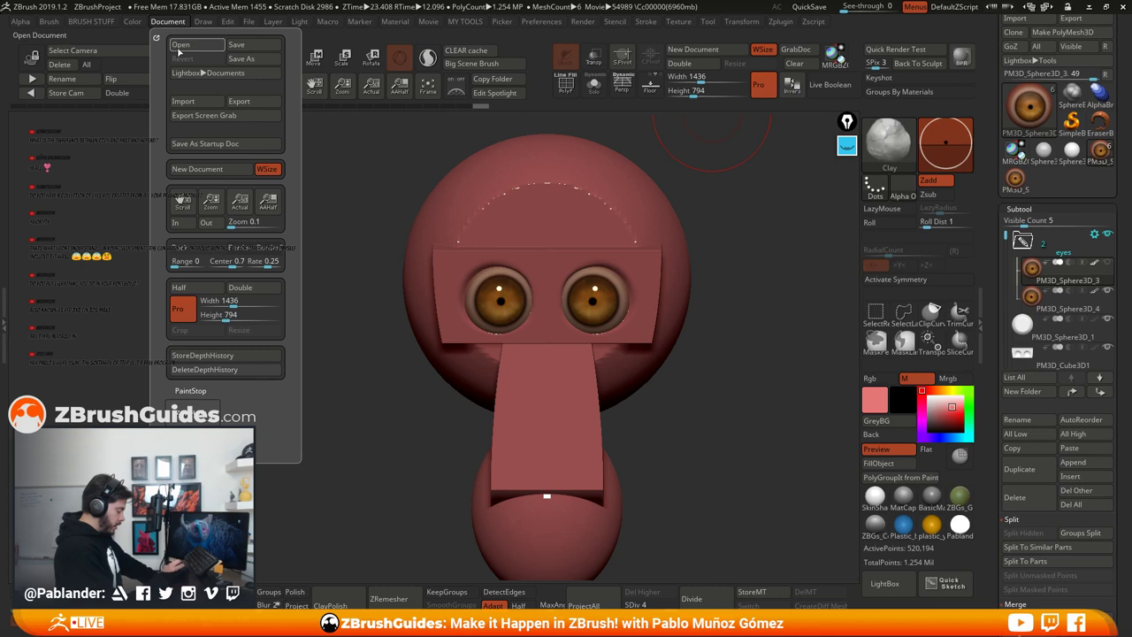
mouse_move(214, 34)
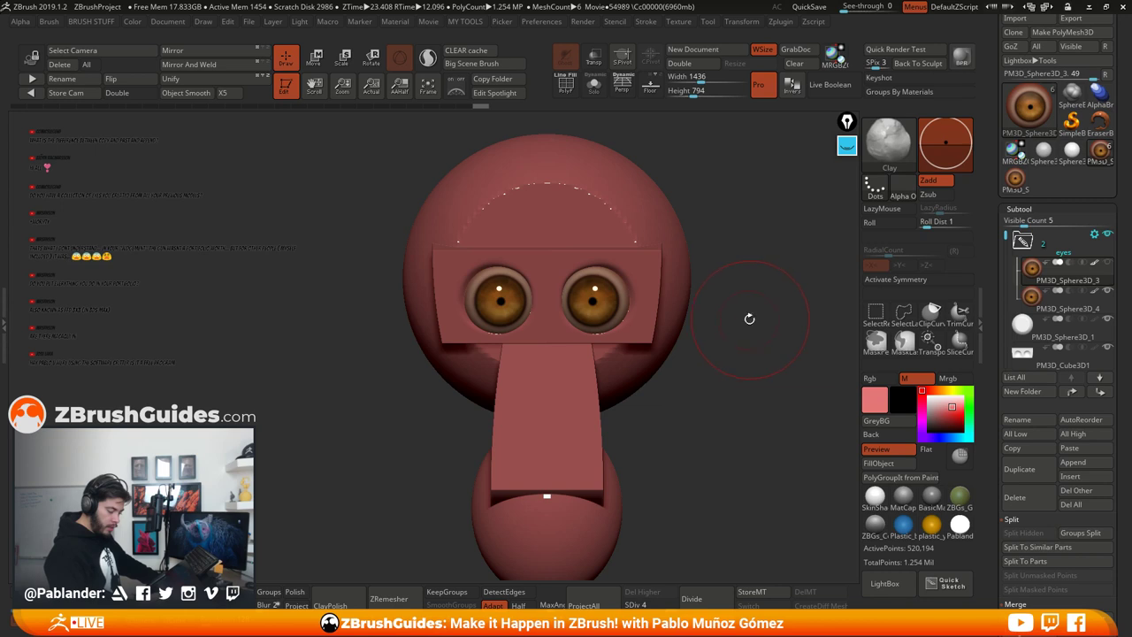
key(space)
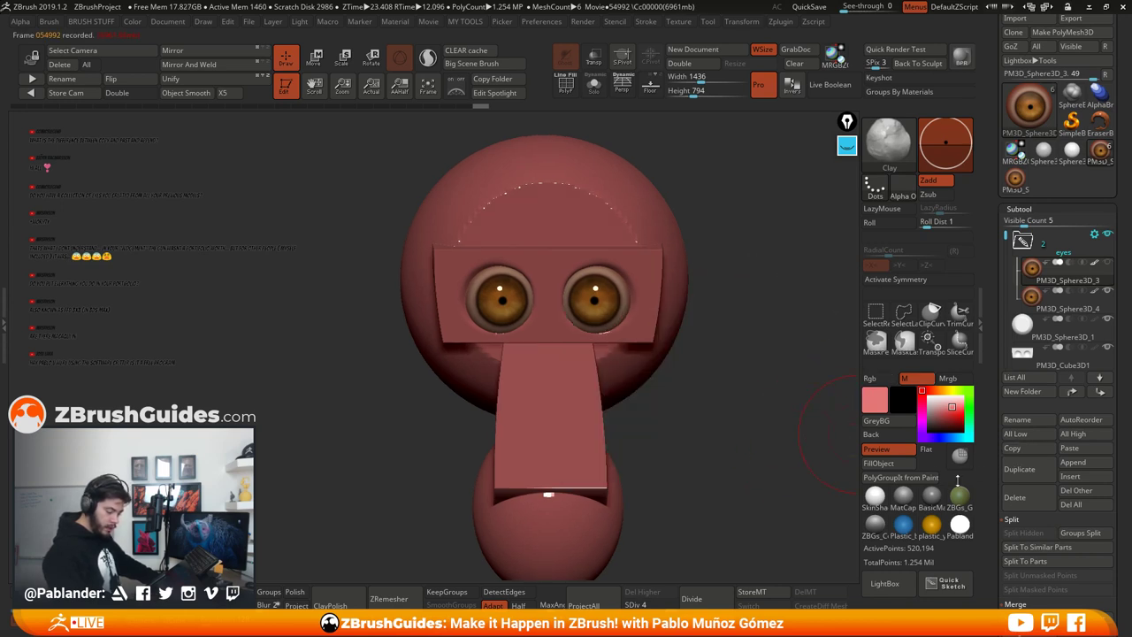
click(892, 466)
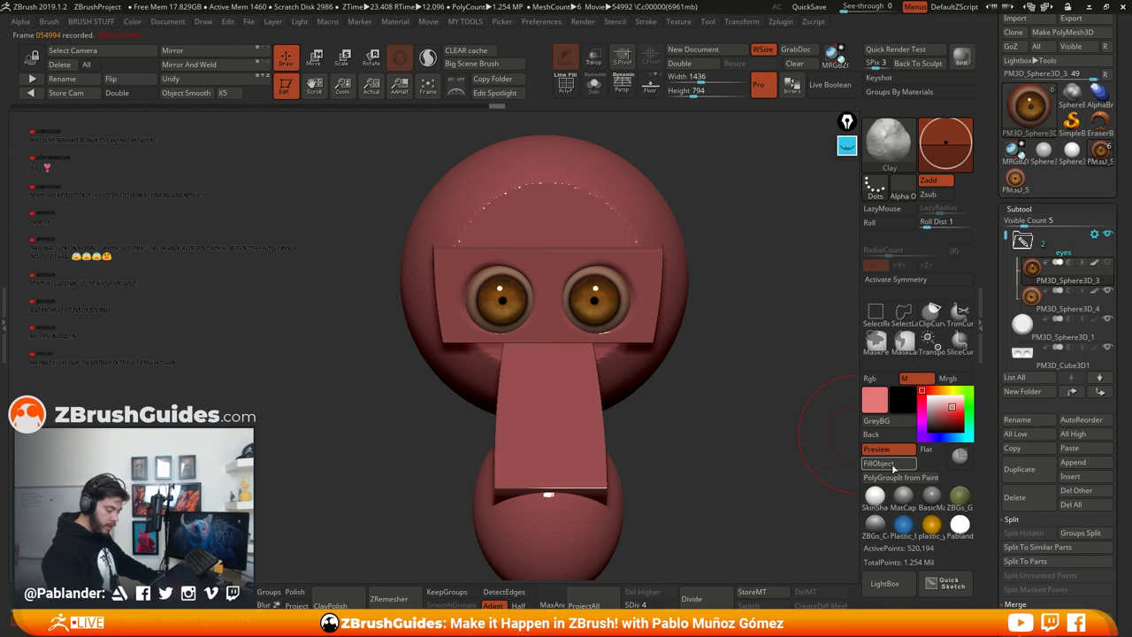
click(203, 22)
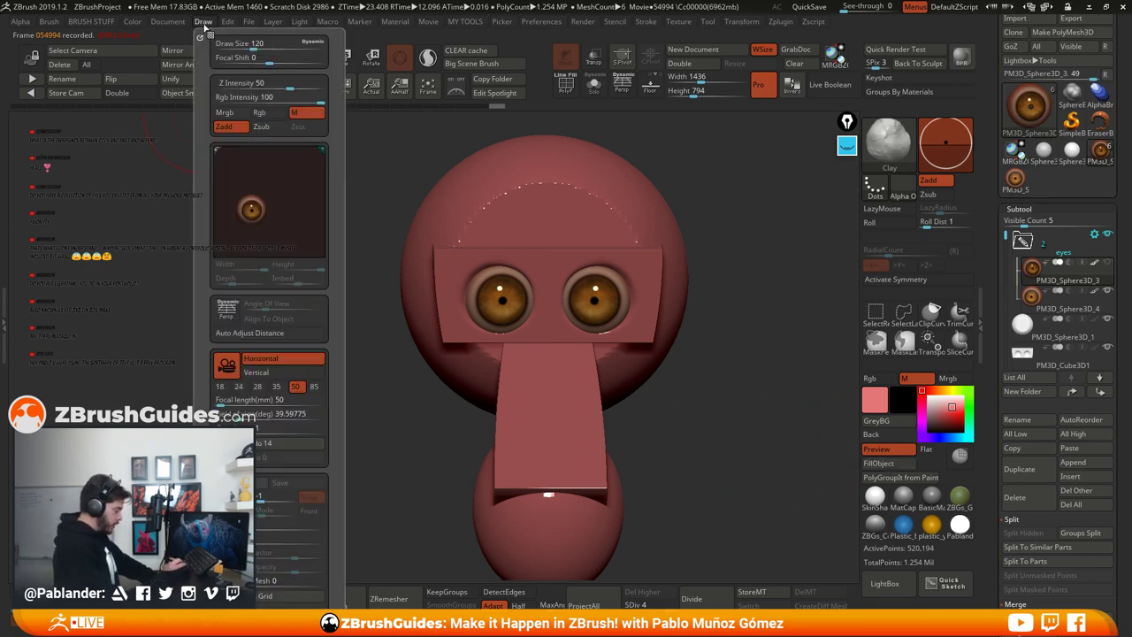
click(132, 21)
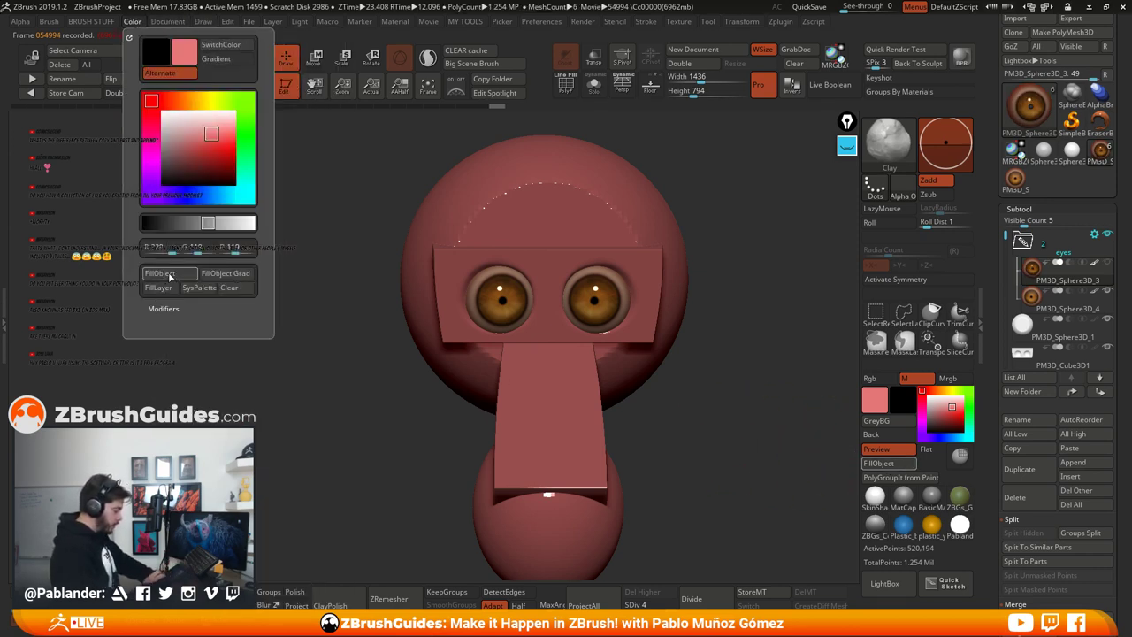
Step: Switch to the mirrored eyeball subtool and fill it with ToyPlastic as well
key(Down)
click(884, 462)
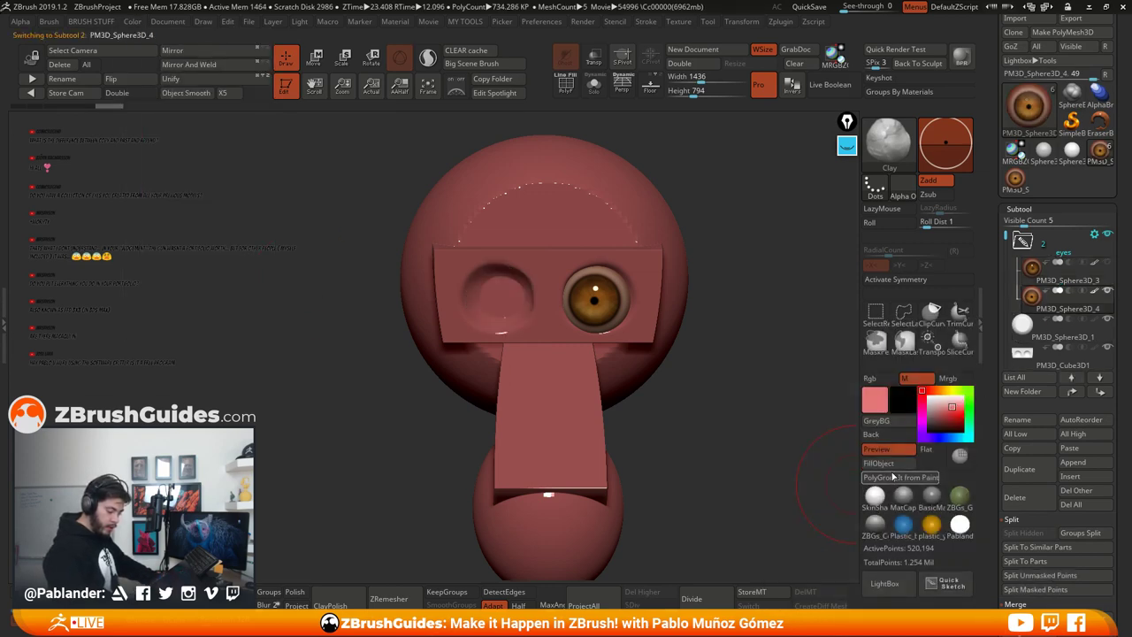
key(ctrl+z)
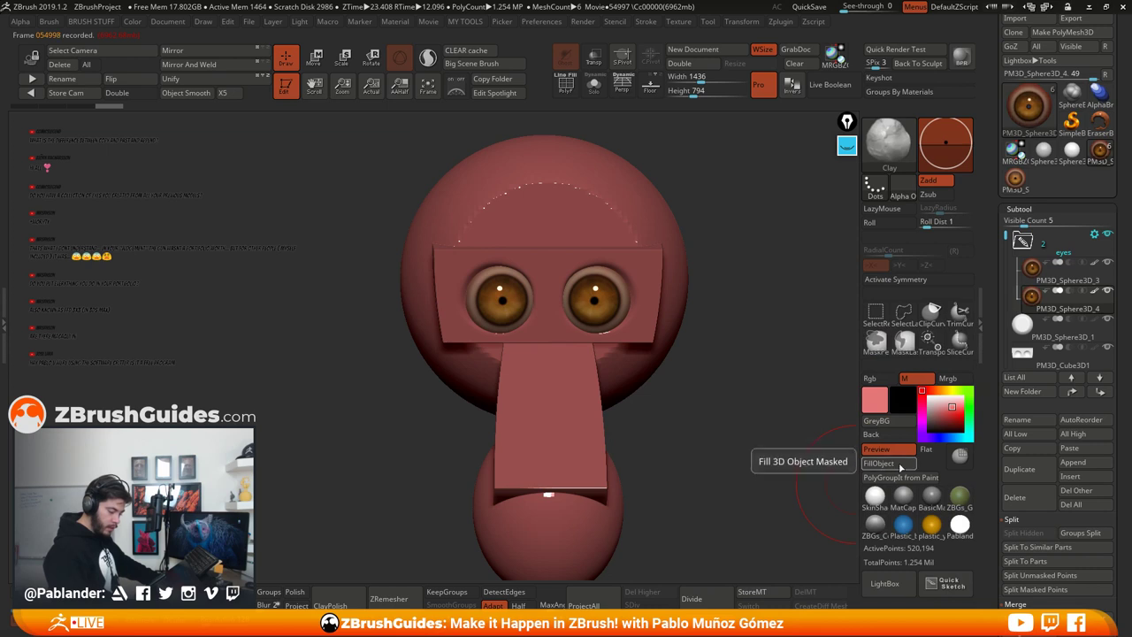
Step: Collapse the eyes folder and switch the active material for the rest of the head to the gray MatCap
click(1022, 241)
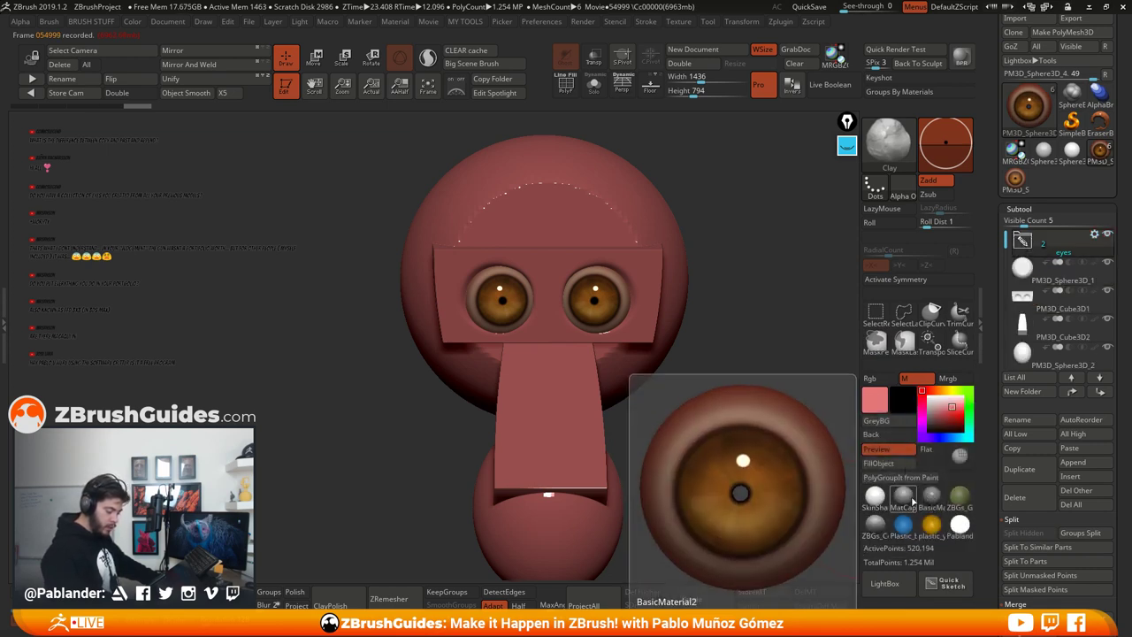
click(903, 499)
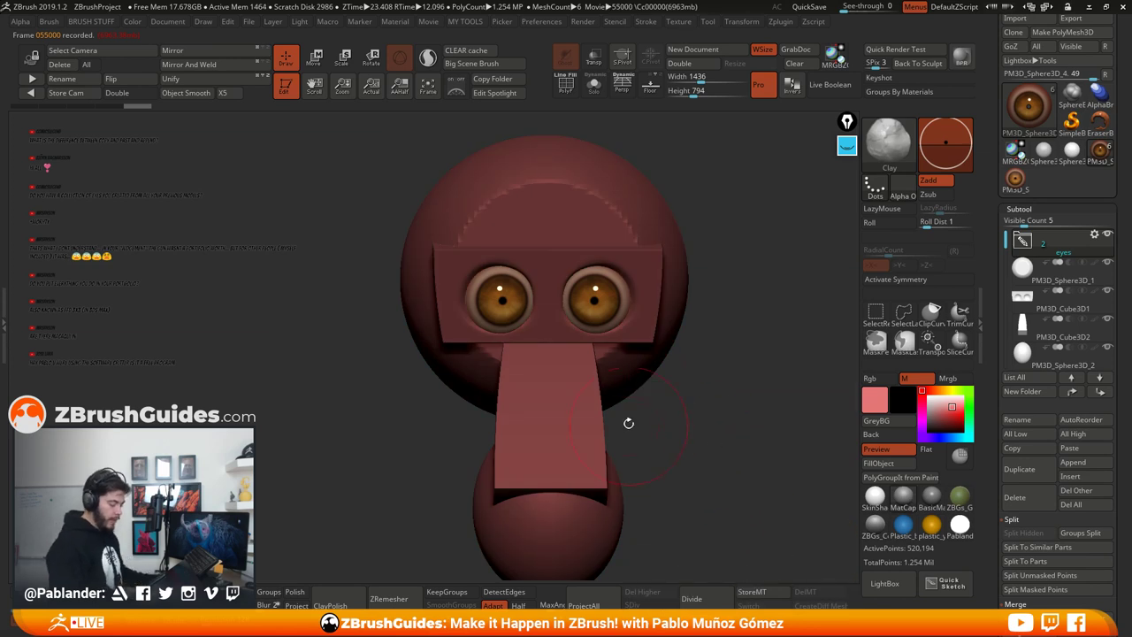
Step: Set the active color to white so the head parts around the eyes display as neutral gray
drag(692, 388, 719, 488)
click(933, 397)
click(936, 400)
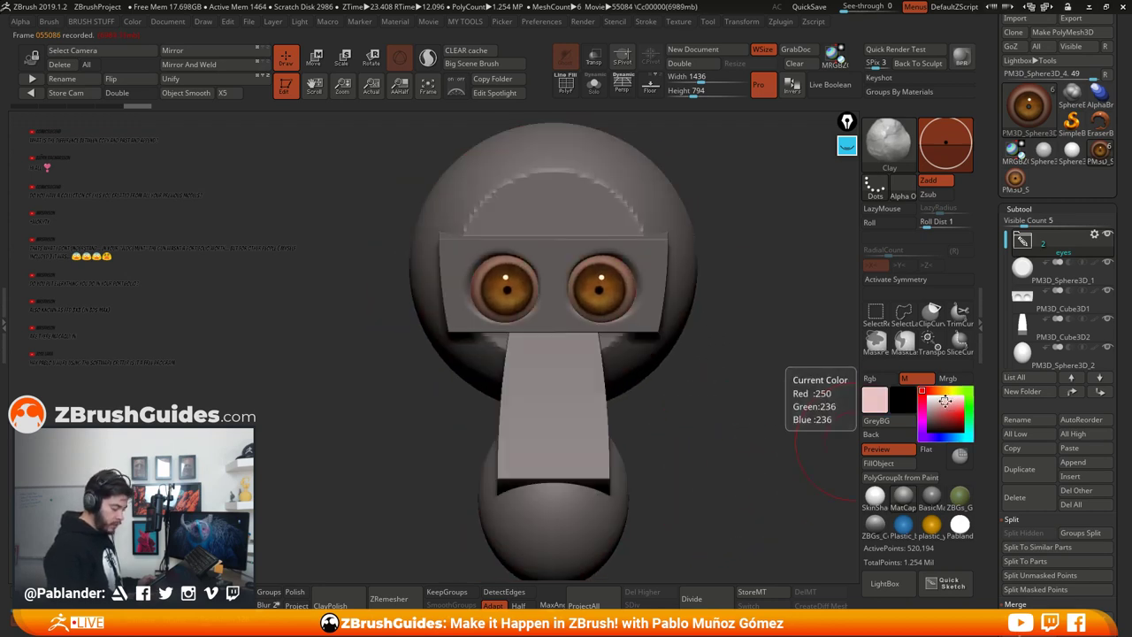
drag(943, 403, 924, 396)
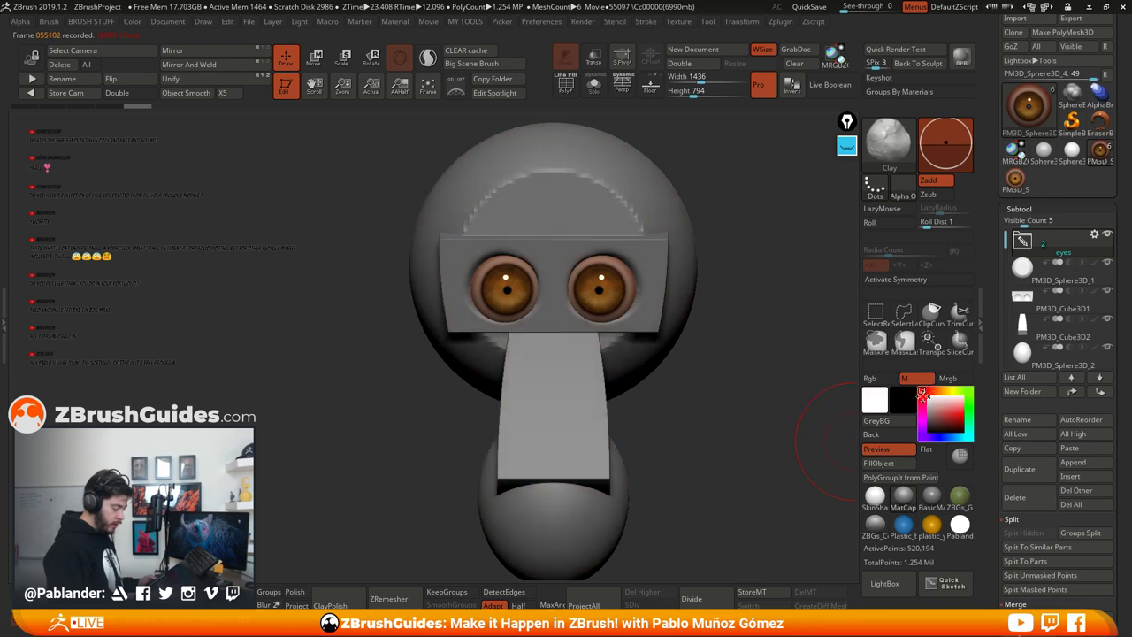
mouse_move(718, 431)
mouse_down()
mouse_move(694, 422)
mouse_move(674, 375)
mouse_up()
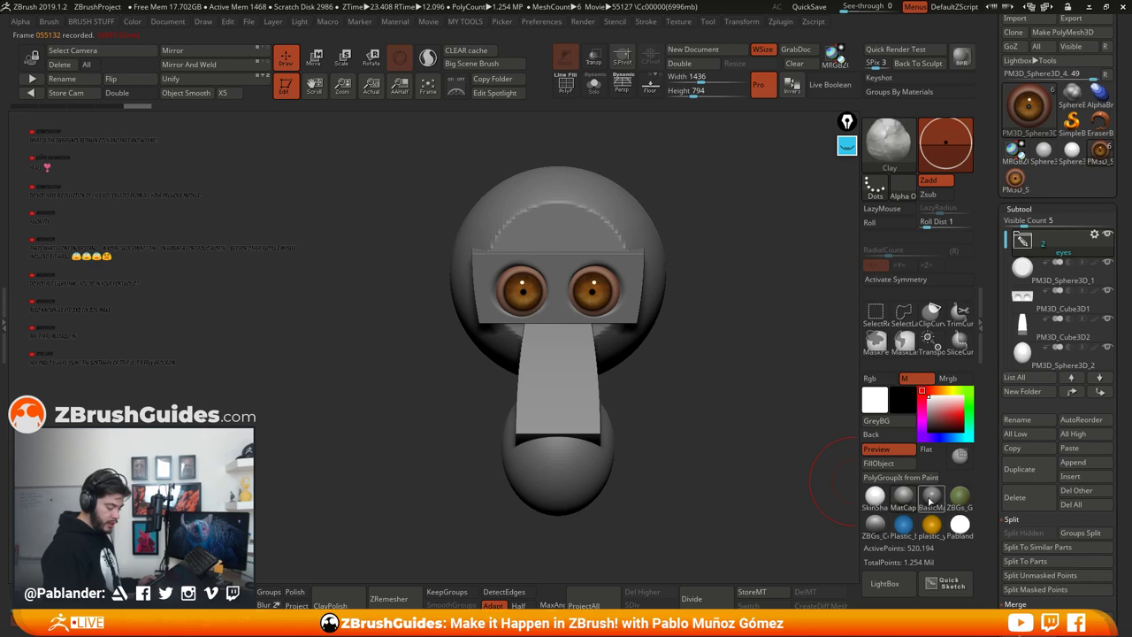
Step: Try the blue and yellow plastic materials with pinkish colors on the head, restoring the gray material and white color
click(903, 525)
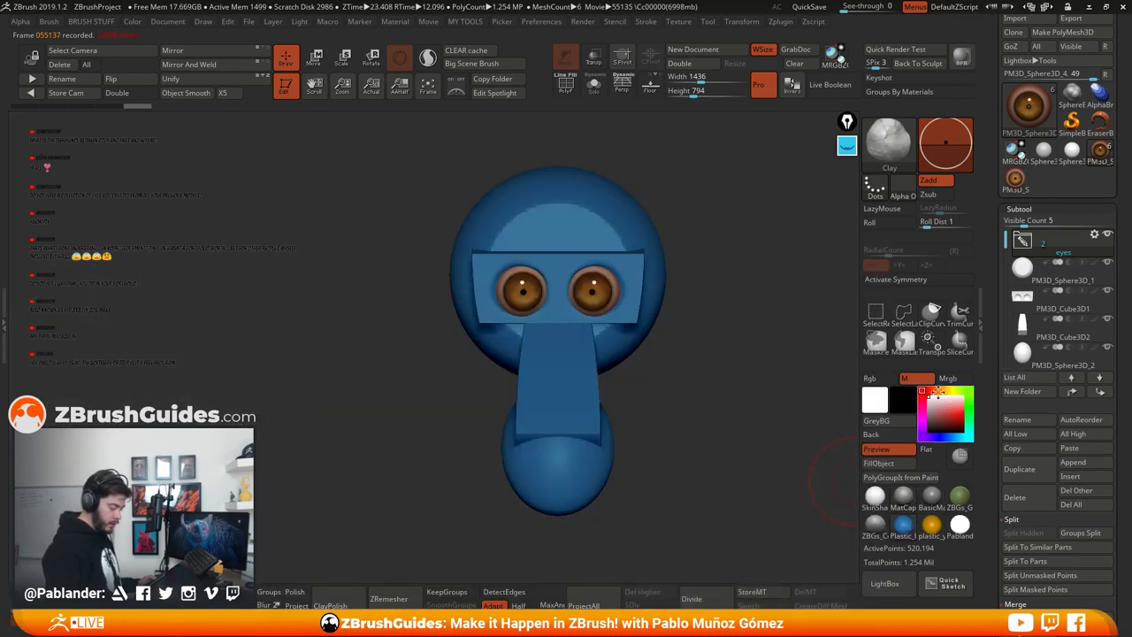
click(931, 524)
click(946, 402)
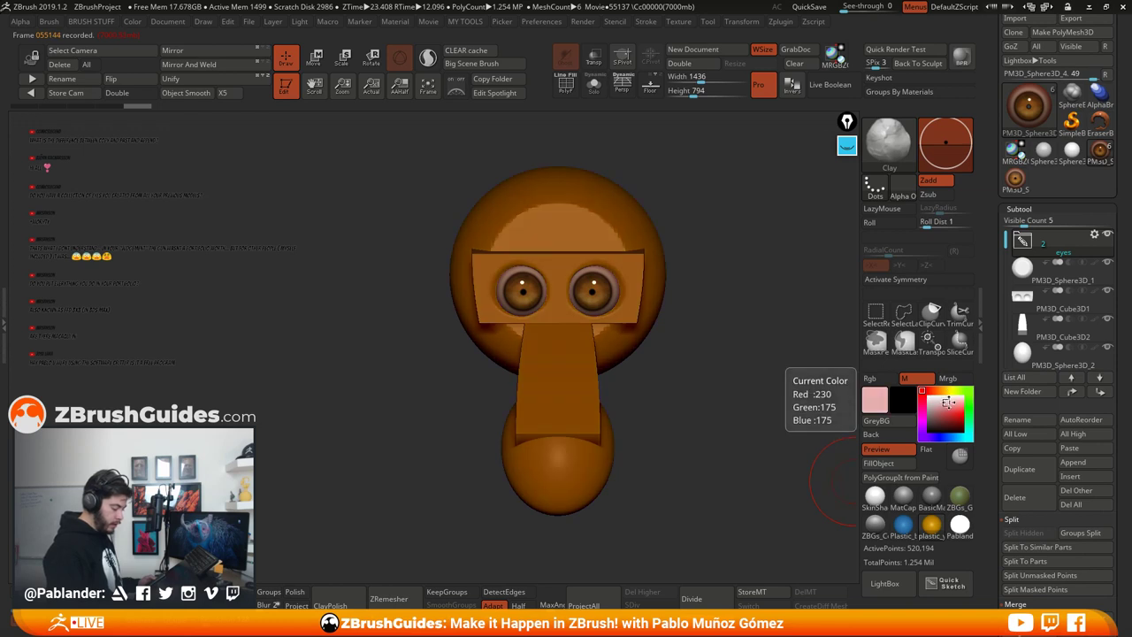
click(943, 406)
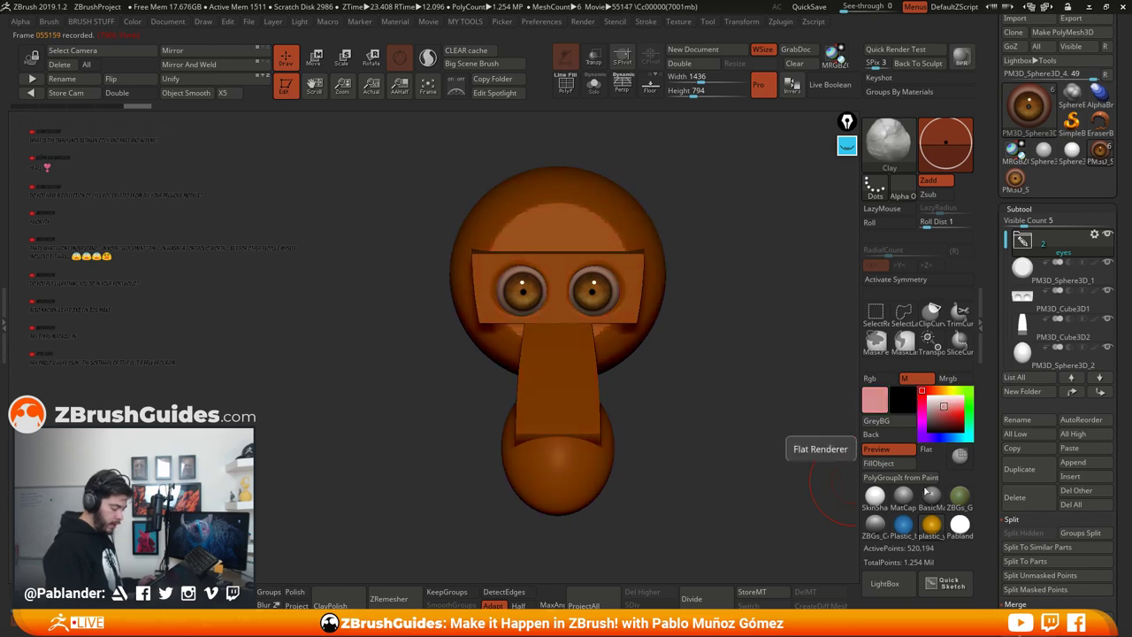
click(924, 391)
key(f)
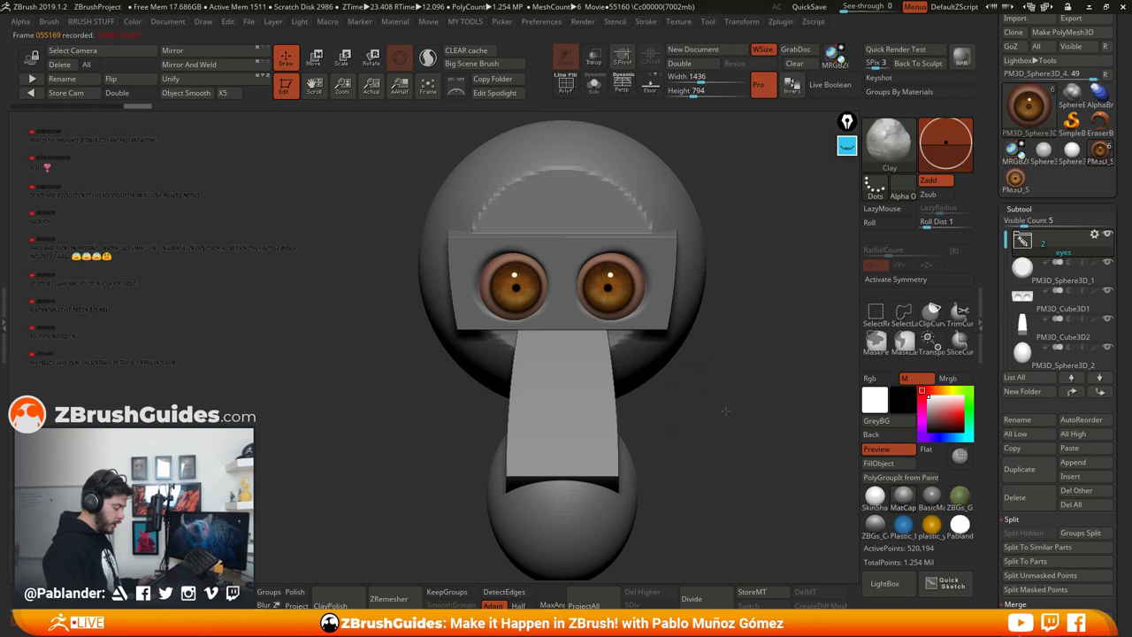
mouse_move(725, 411)
mouse_down()
mouse_move(720, 397)
mouse_move(731, 402)
mouse_up()
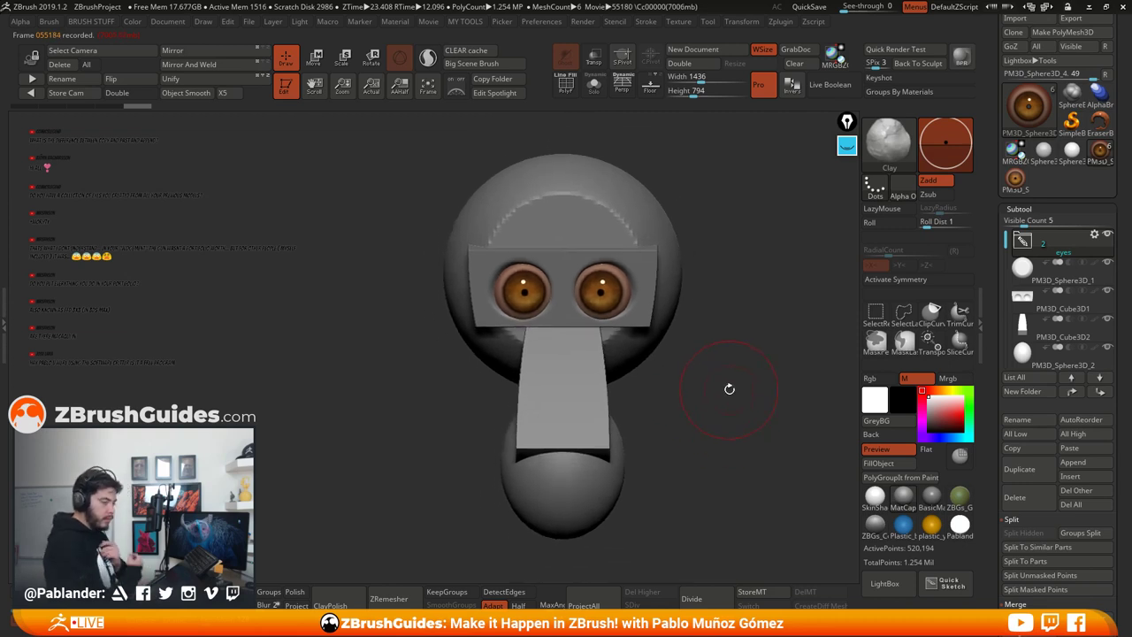
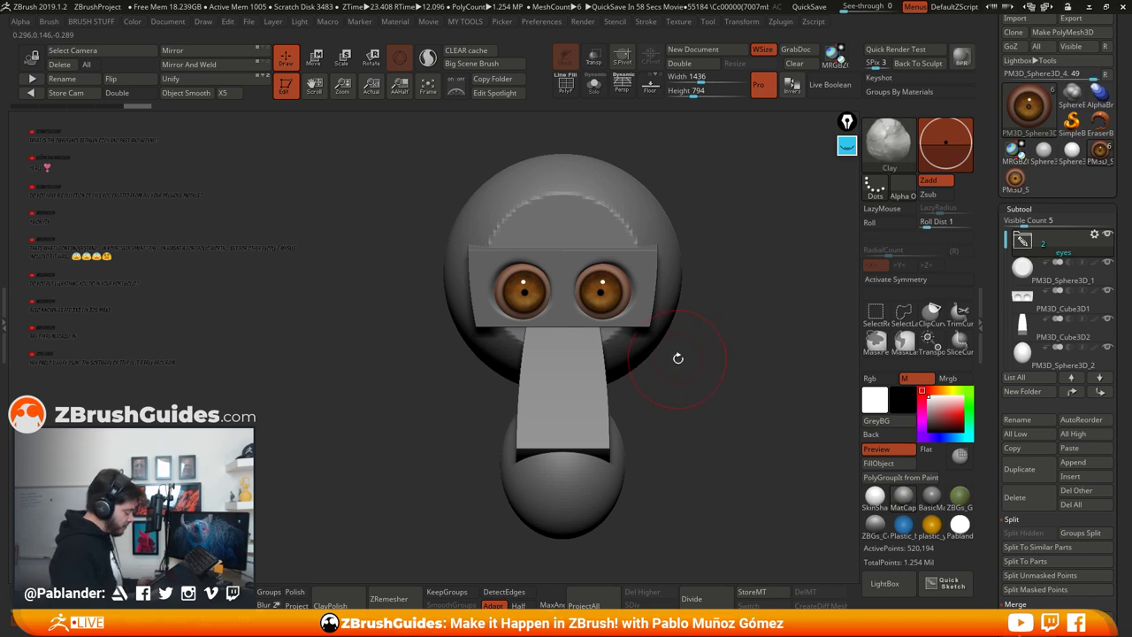
drag(697, 392, 715, 366)
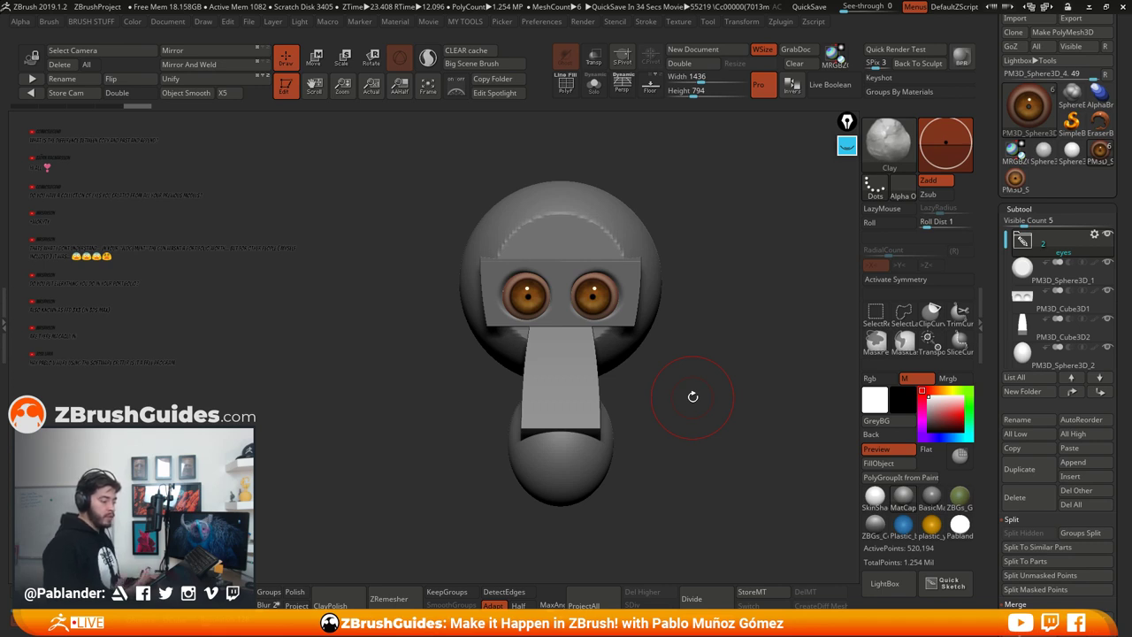
drag(703, 383, 693, 431)
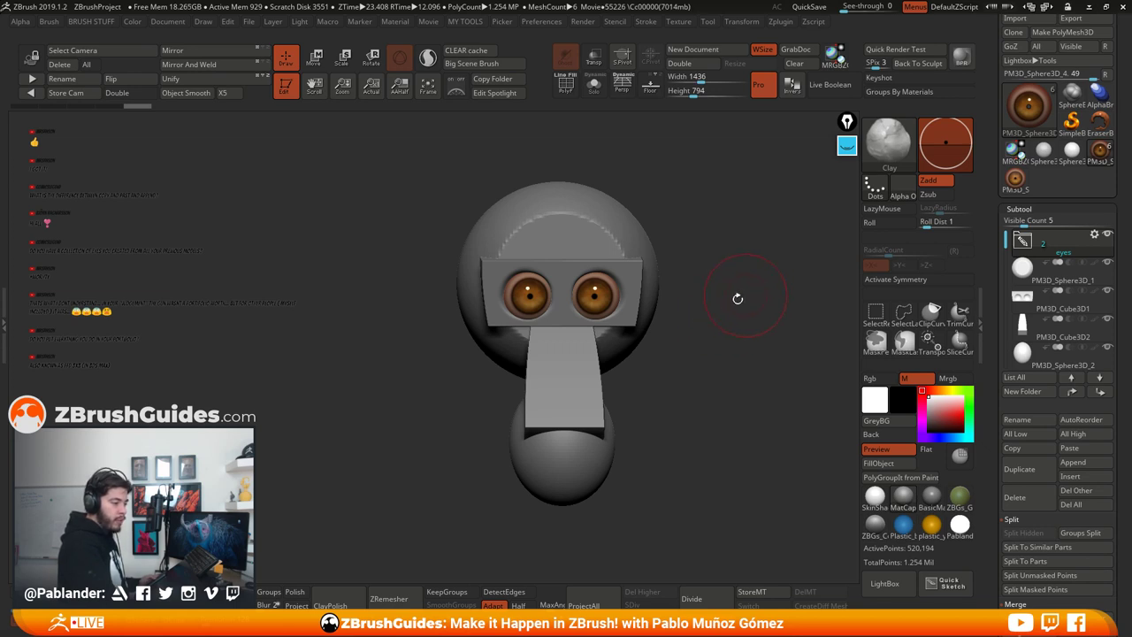
Step: Open the separate single-eyeball tool, copy its subtool, and return to the multi-part head tool
mouse_move(1030, 126)
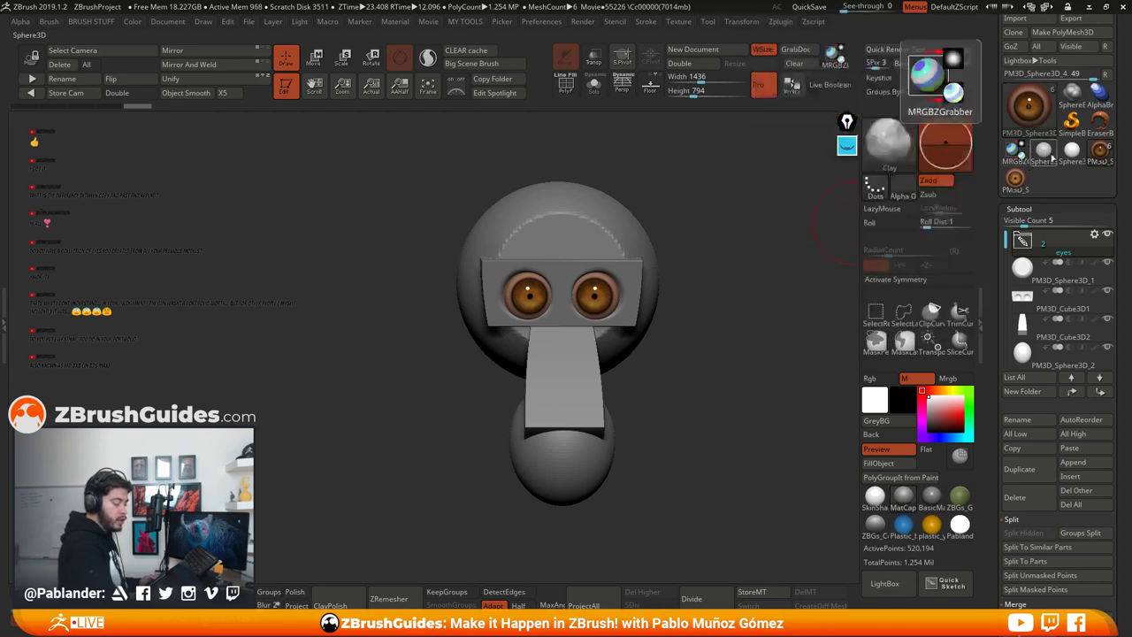
mouse_move(1064, 141)
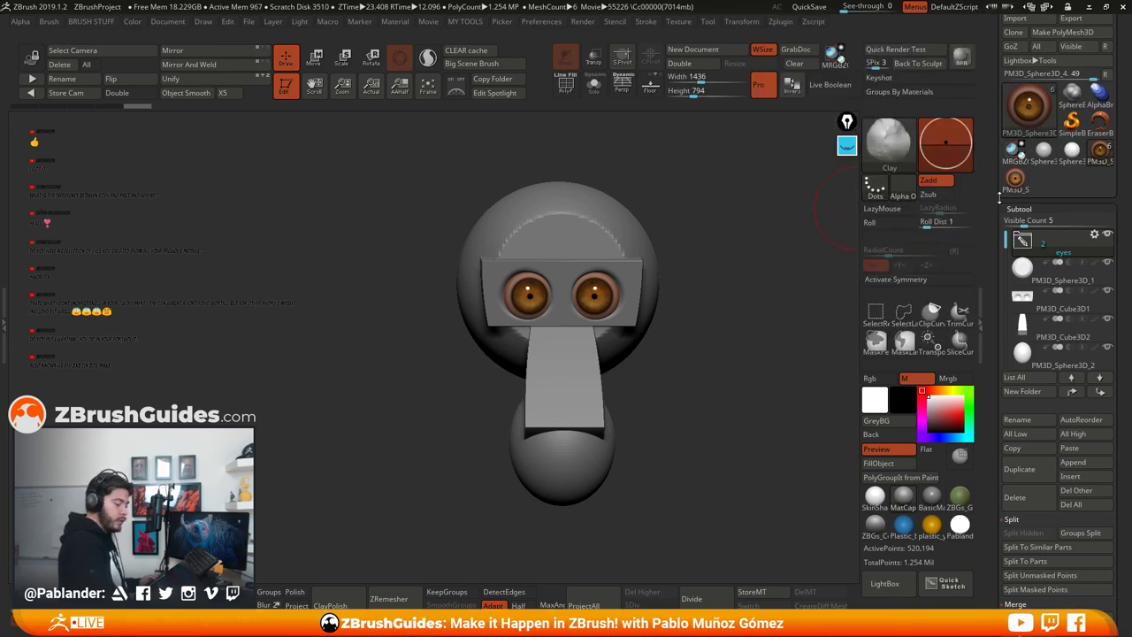
click(1022, 178)
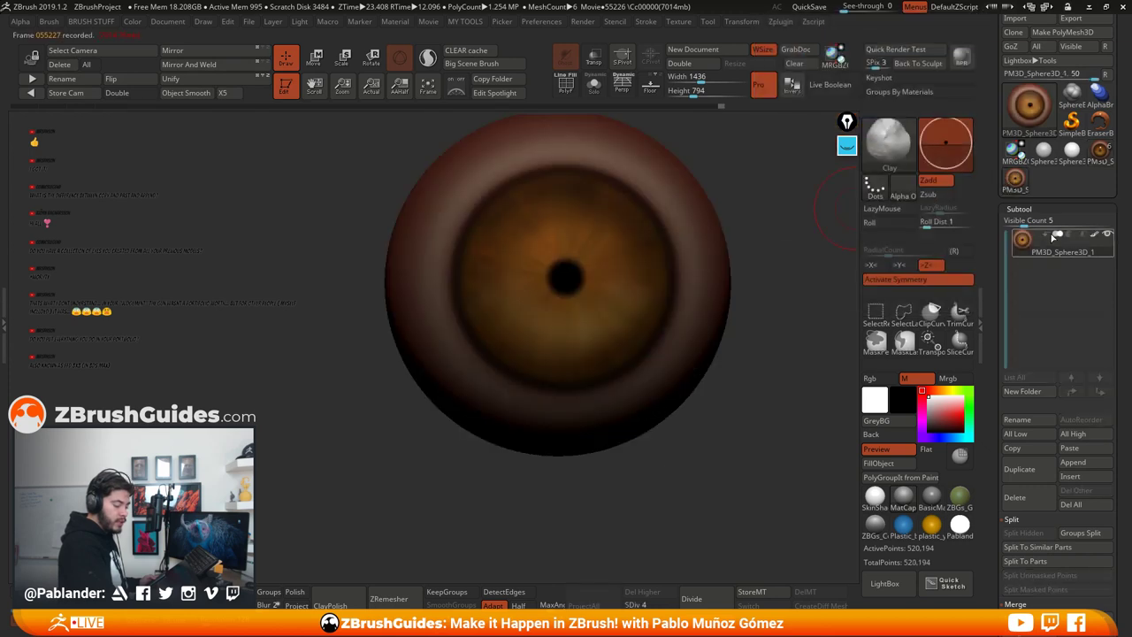
click(1037, 450)
click(1100, 151)
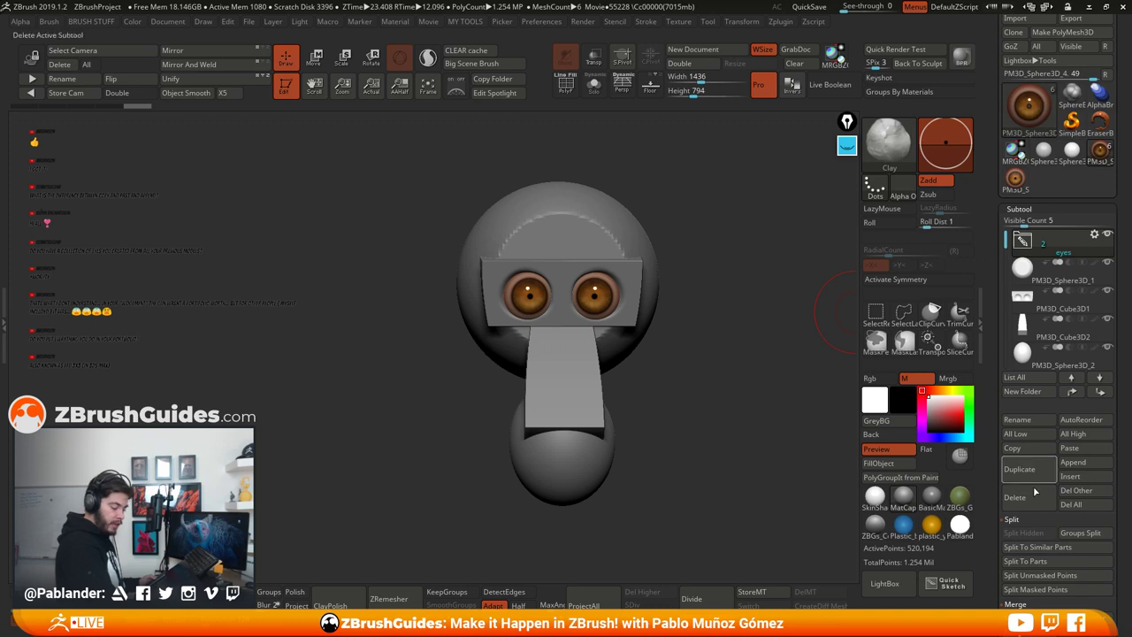
click(1092, 466)
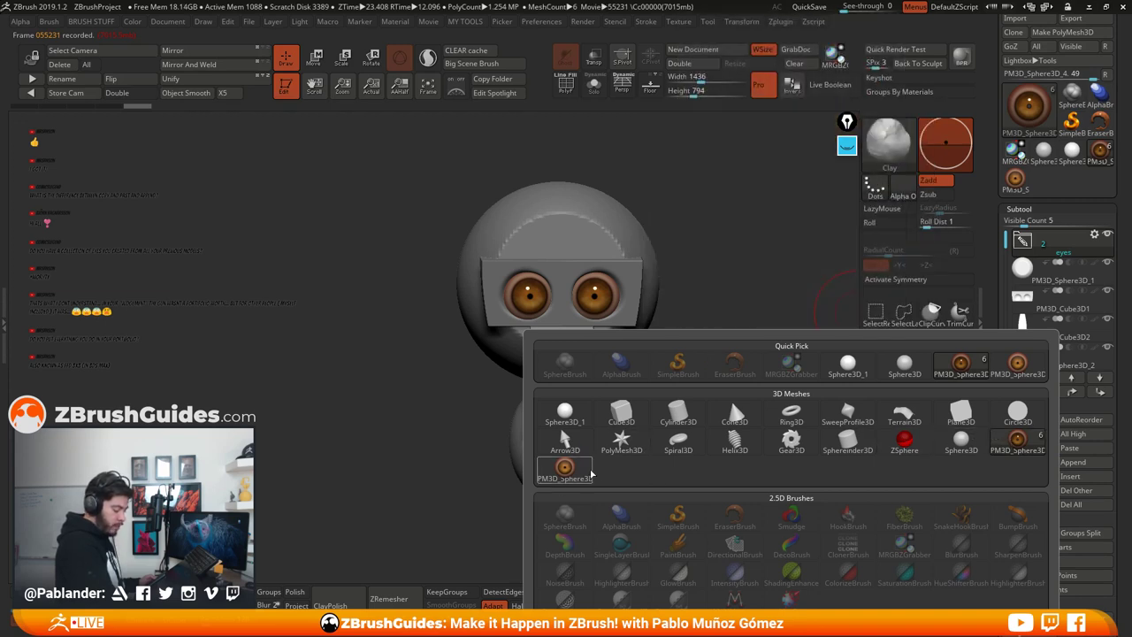
mouse_move(587, 475)
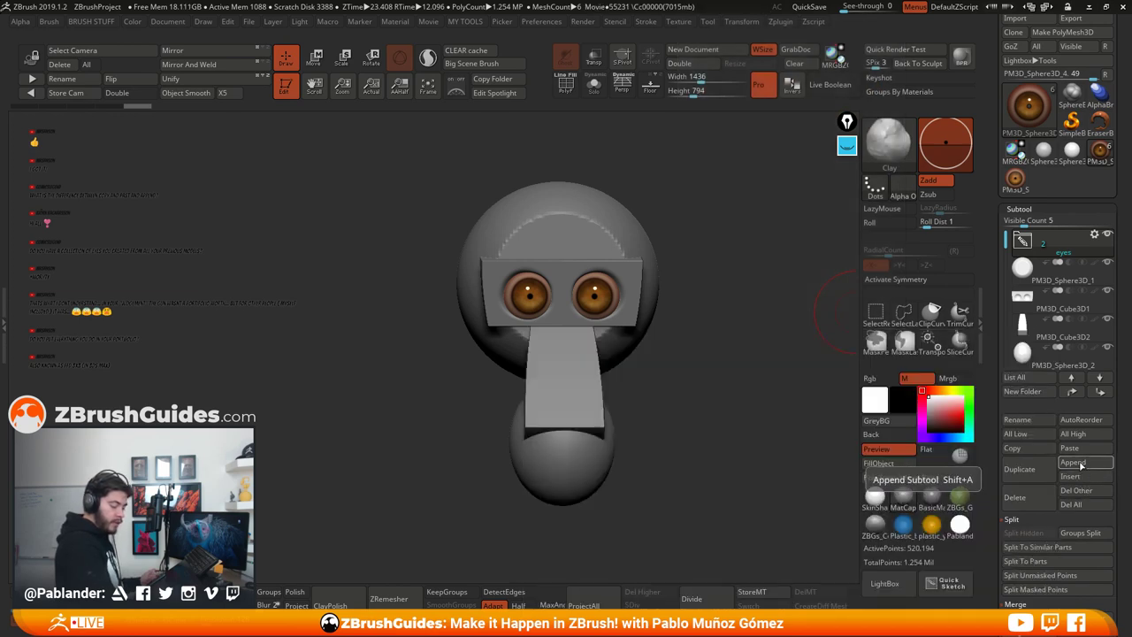
click(1076, 456)
scroll(1103, 352, down, 2)
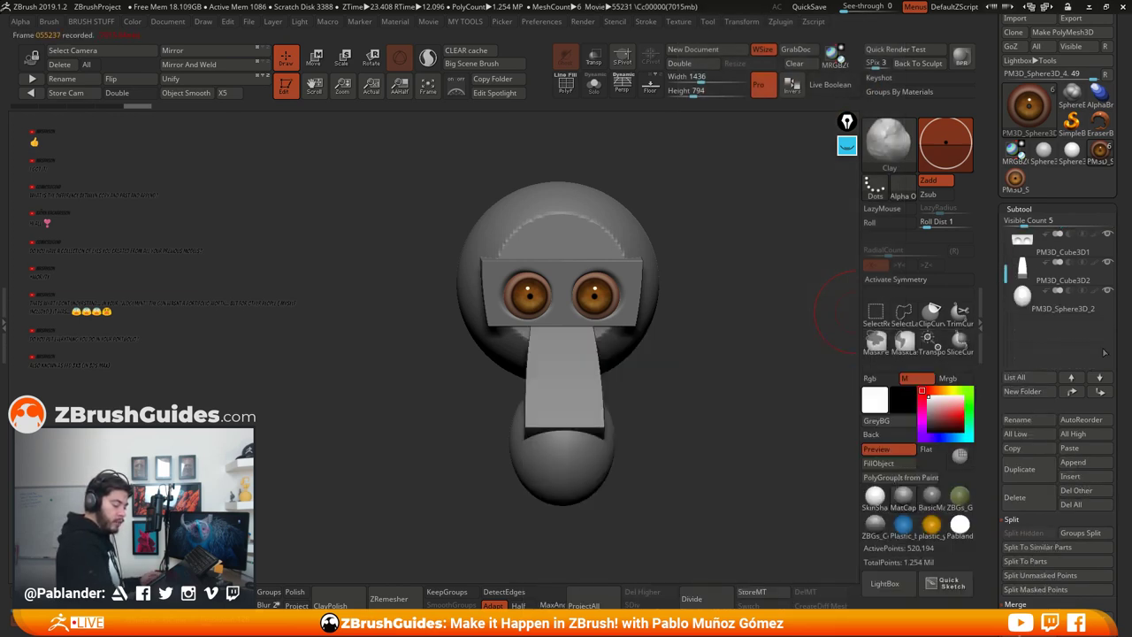
scroll(1034, 257, up, 1)
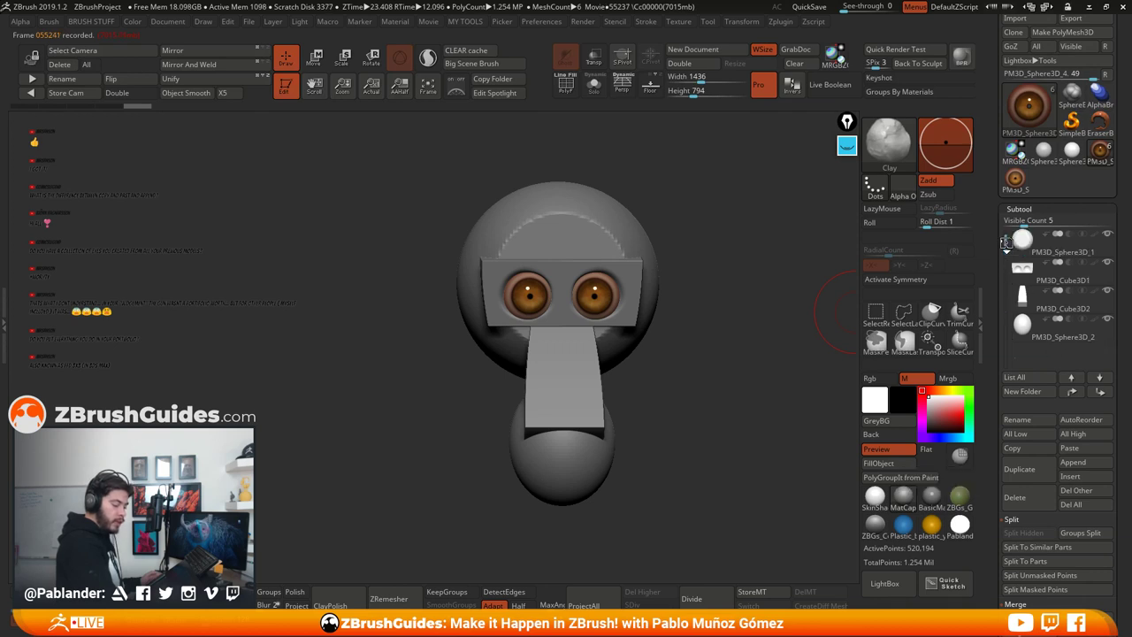
Step: Select the eye-socket block and merge it down with the nose block and the lower sphere into one subtool
mouse_move(1034, 250)
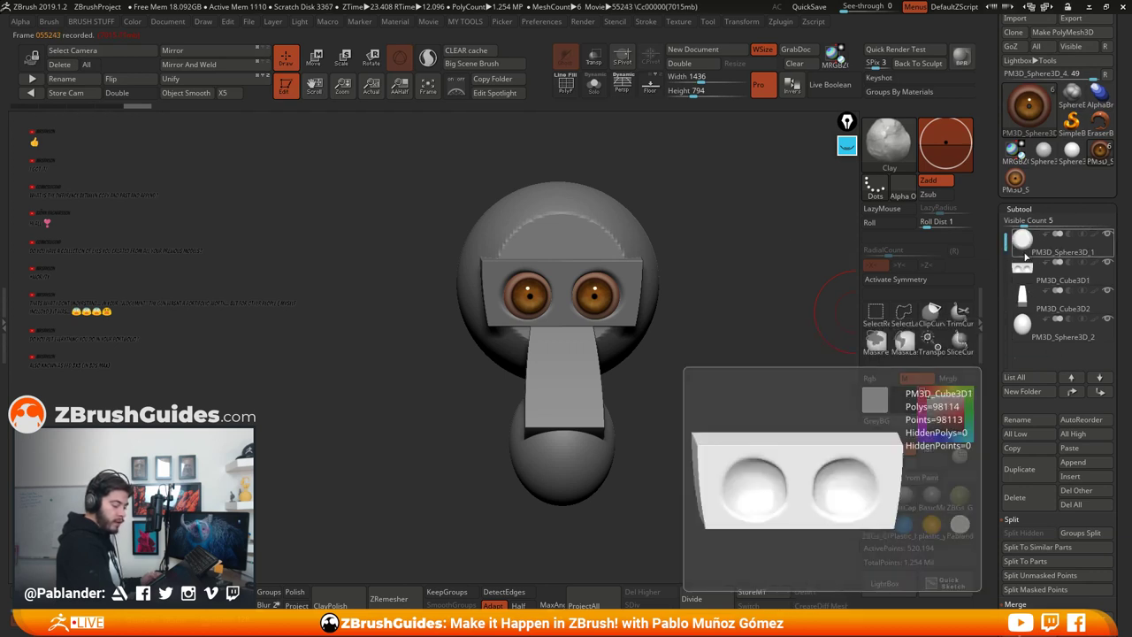
click(1020, 273)
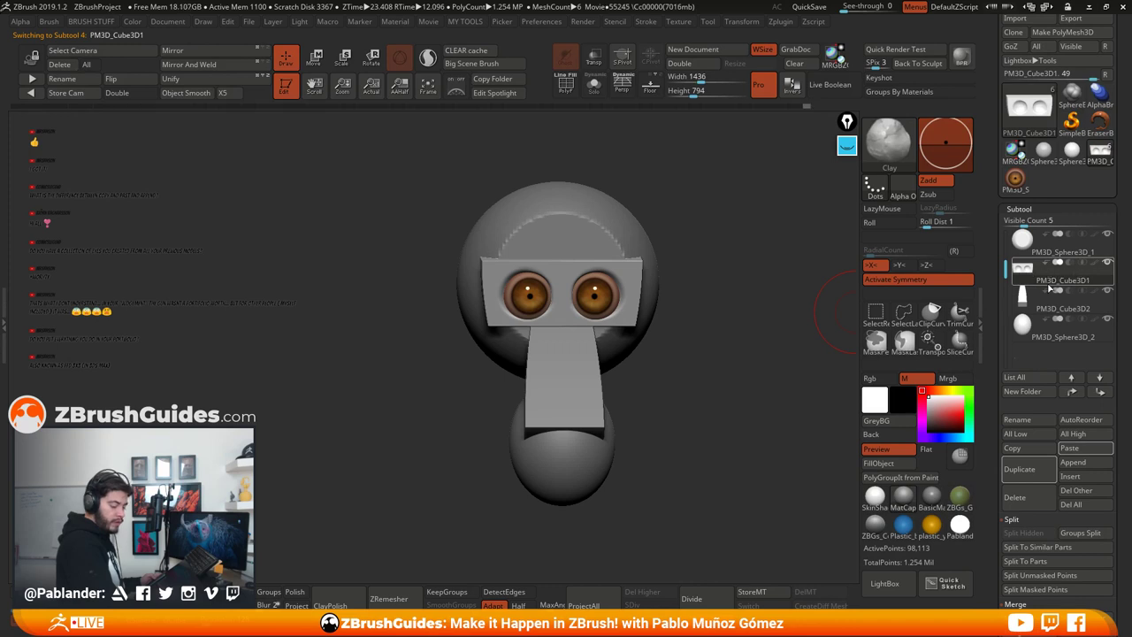
mouse_move(1040, 281)
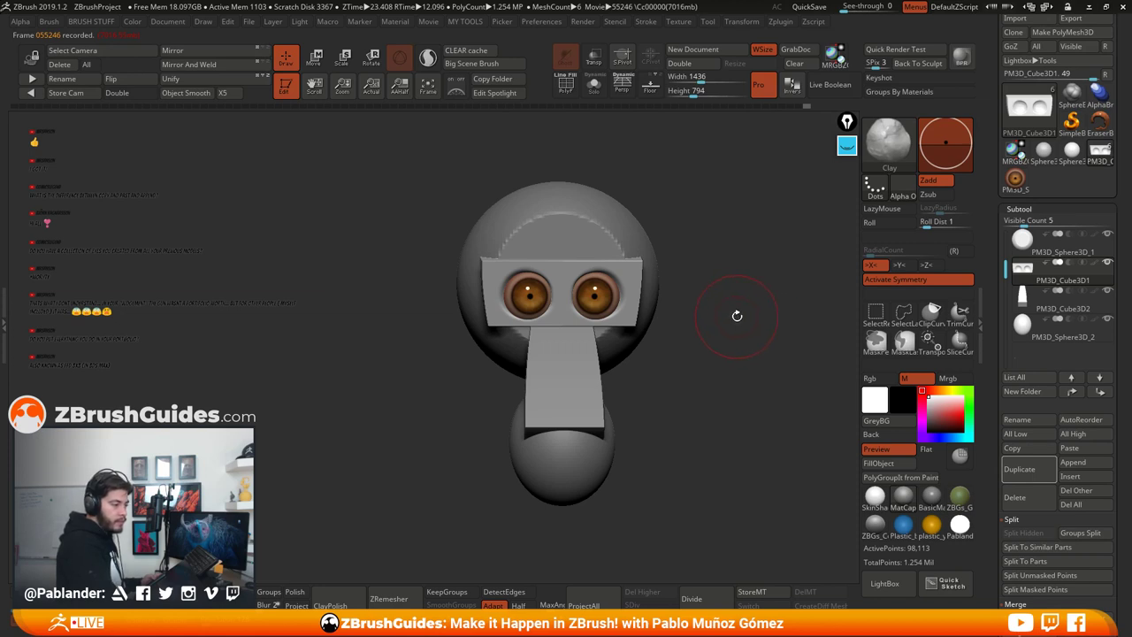
mouse_move(697, 353)
mouse_down()
mouse_move(700, 340)
mouse_move(716, 378)
mouse_move(657, 351)
mouse_move(657, 233)
mouse_up()
mouse_move(717, 319)
mouse_down()
mouse_move(686, 305)
mouse_move(719, 335)
mouse_up()
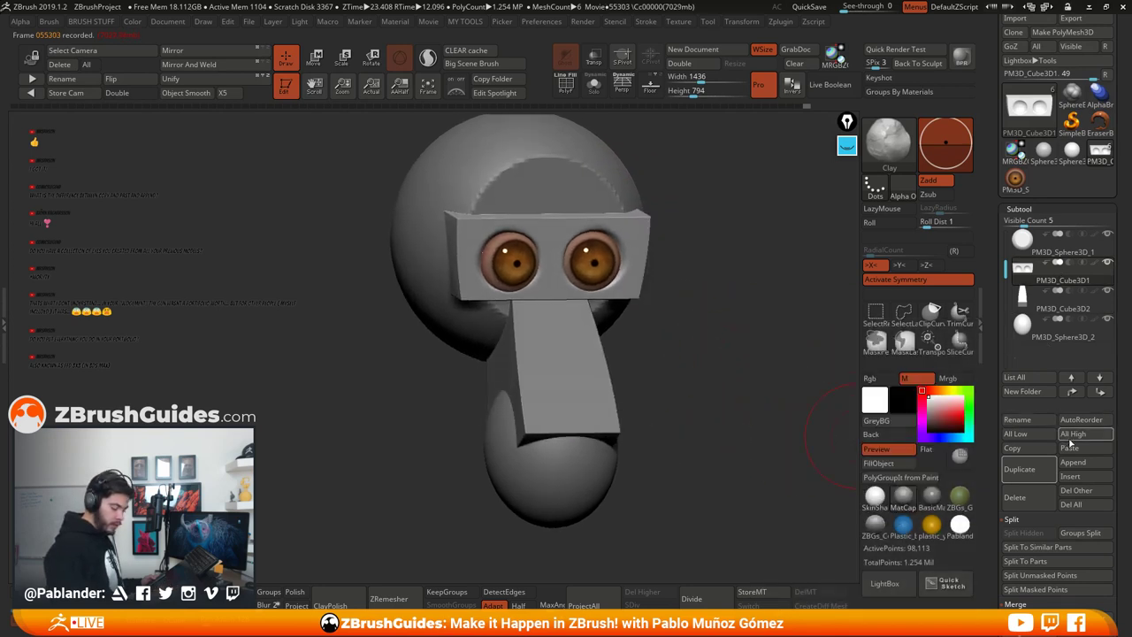
drag(997, 520, 994, 410)
click(1029, 390)
click(1038, 409)
click(921, 434)
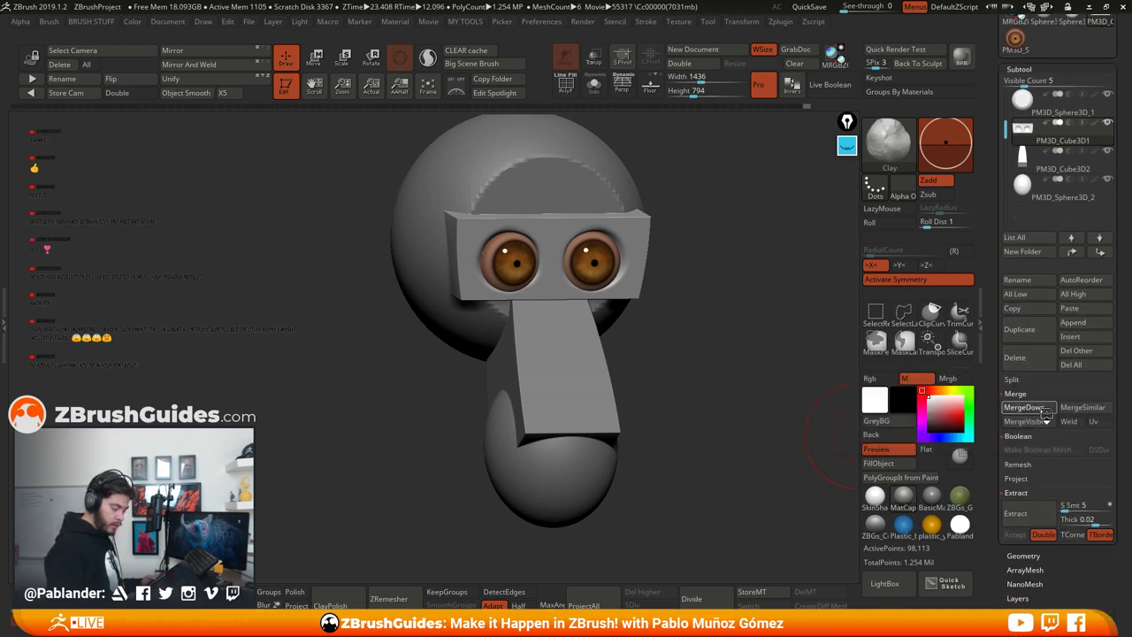
click(1041, 410)
click(923, 431)
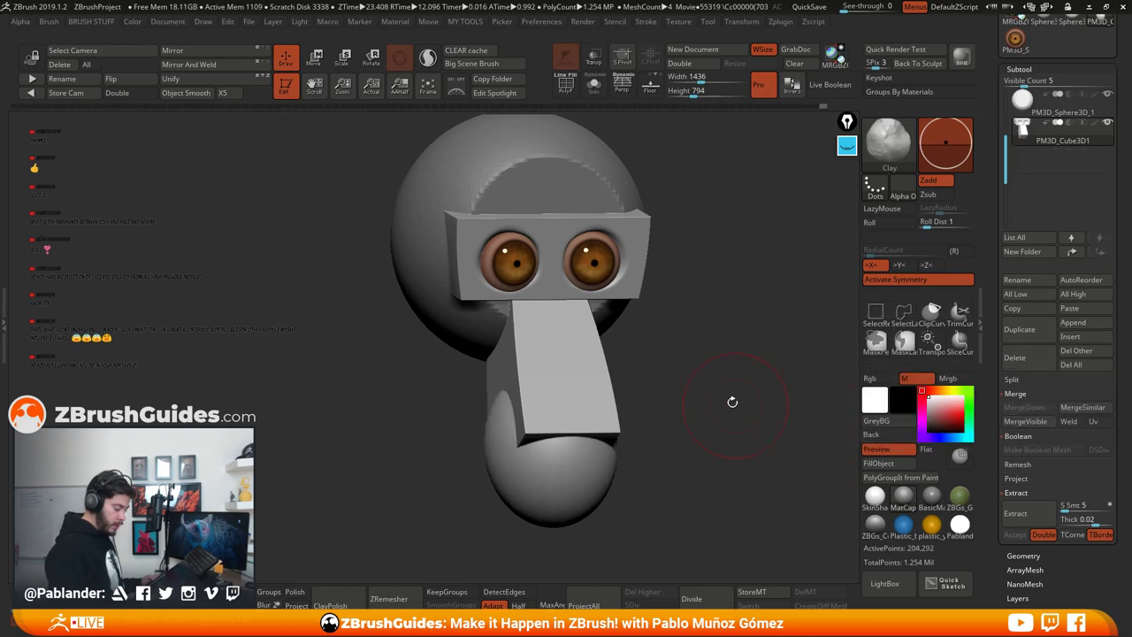
Step: Isolate the merged socket, nose and lower-sphere subtool to inspect it, and show all the parts again
shift+drag(732, 402, 714, 386)
click(594, 84)
mouse_move(704, 258)
mouse_down()
mouse_move(762, 251)
mouse_move(672, 324)
mouse_move(641, 233)
mouse_up()
click(594, 88)
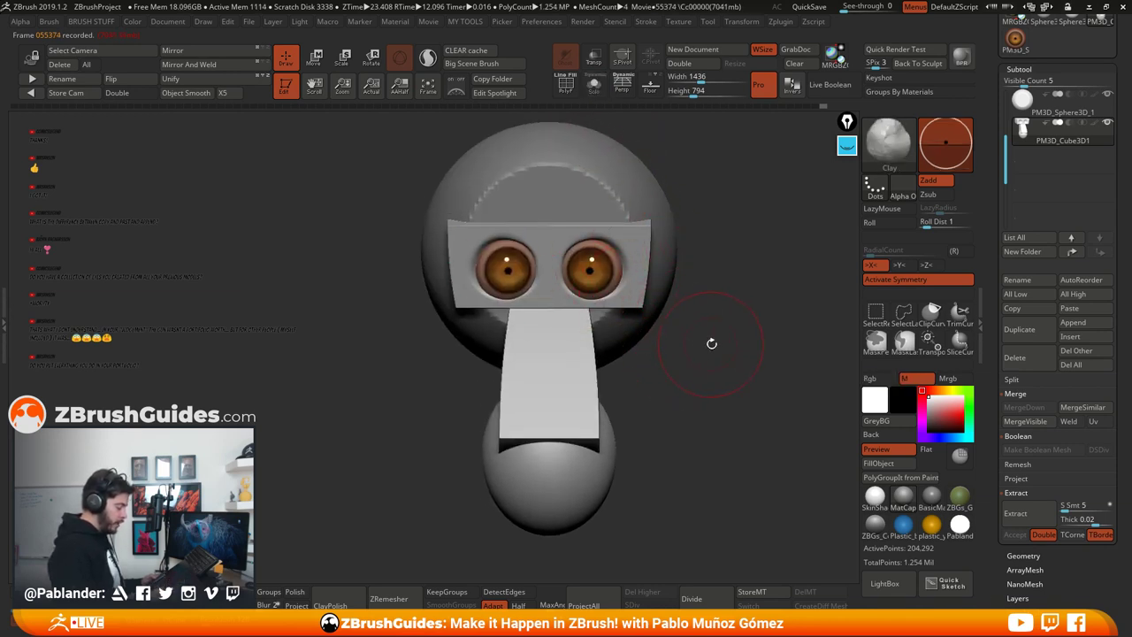
mouse_move(712, 344)
mouse_down()
mouse_move(739, 335)
mouse_move(633, 331)
mouse_move(725, 336)
mouse_up()
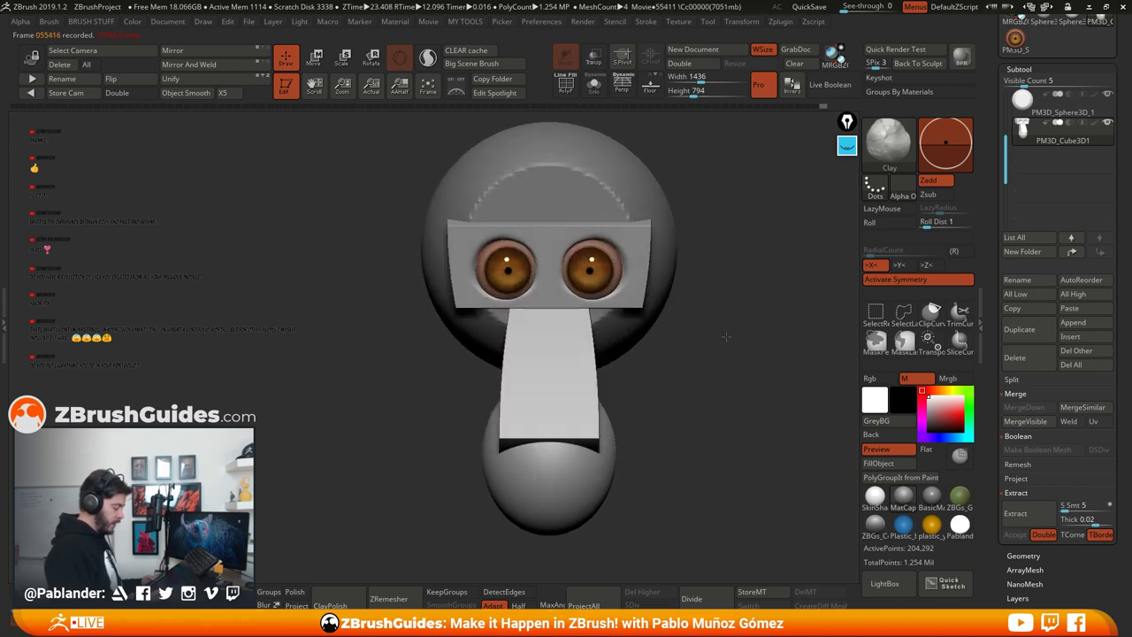
Step: Switch to the Move brush with AccuCurve and pull the top edge of the eye-socket block into a curved brow
key(b)
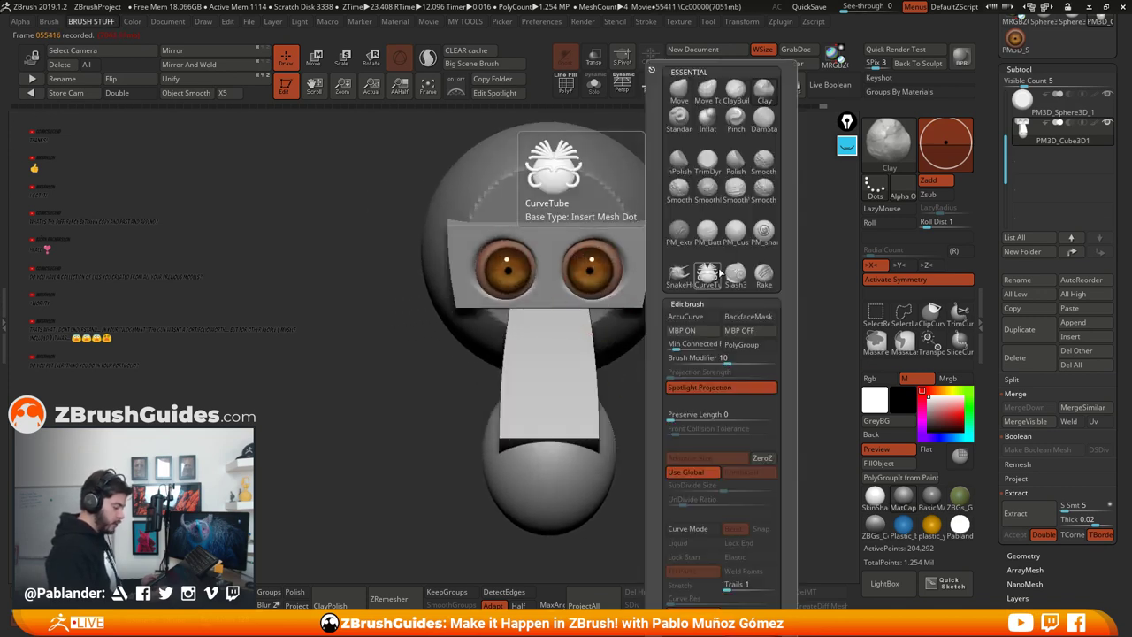
click(679, 92)
click(693, 318)
mouse_move(419, 465)
alt+mouse_down()
mouse_move(419, 513)
mouse_move(399, 516)
alt+mouse_up()
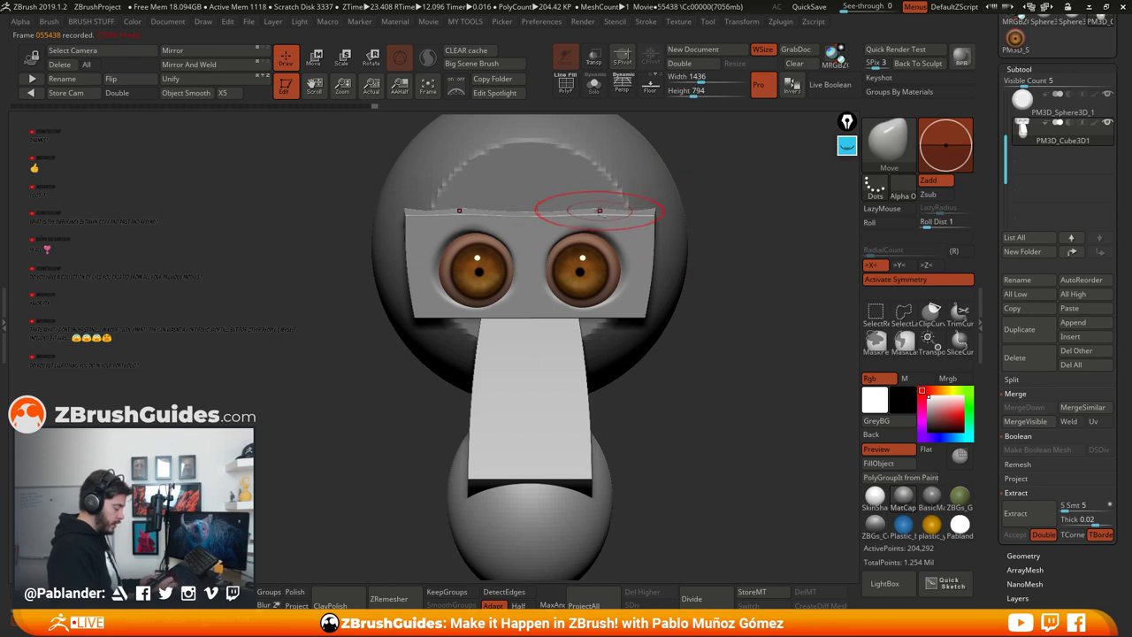
mouse_move(744, 209)
mouse_down()
mouse_move(610, 203)
mouse_move(660, 210)
mouse_up()
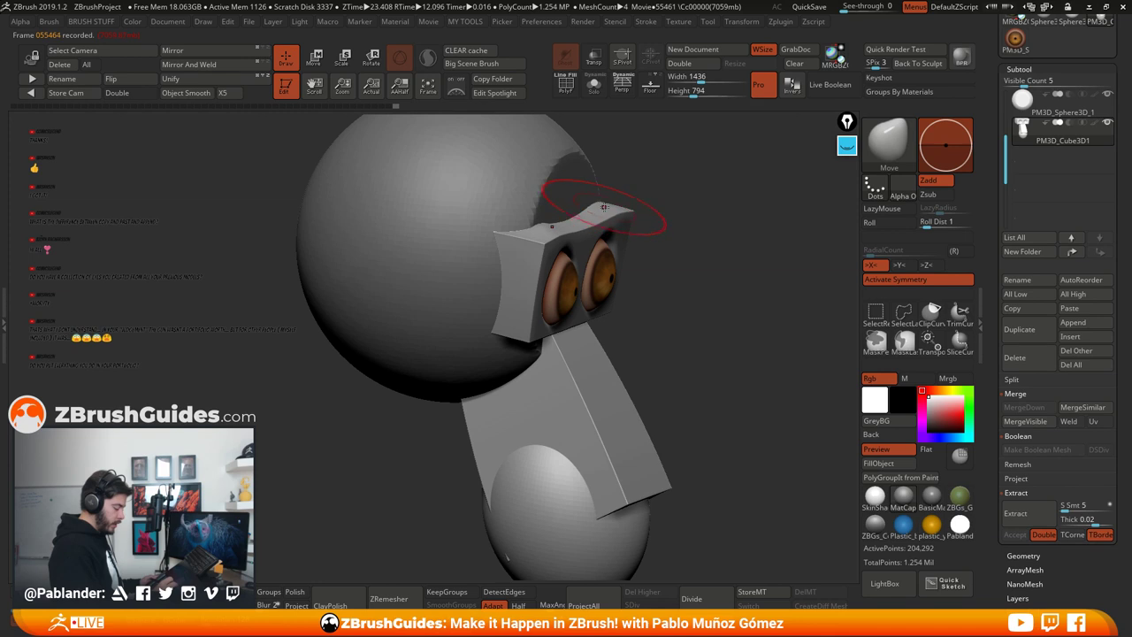
drag(536, 232, 532, 227)
drag(673, 234, 579, 252)
Step: Reshape the sides and lower edge of the eye-socket block symmetrically with the Move brush
alt+right_drag(745, 342, 677, 286)
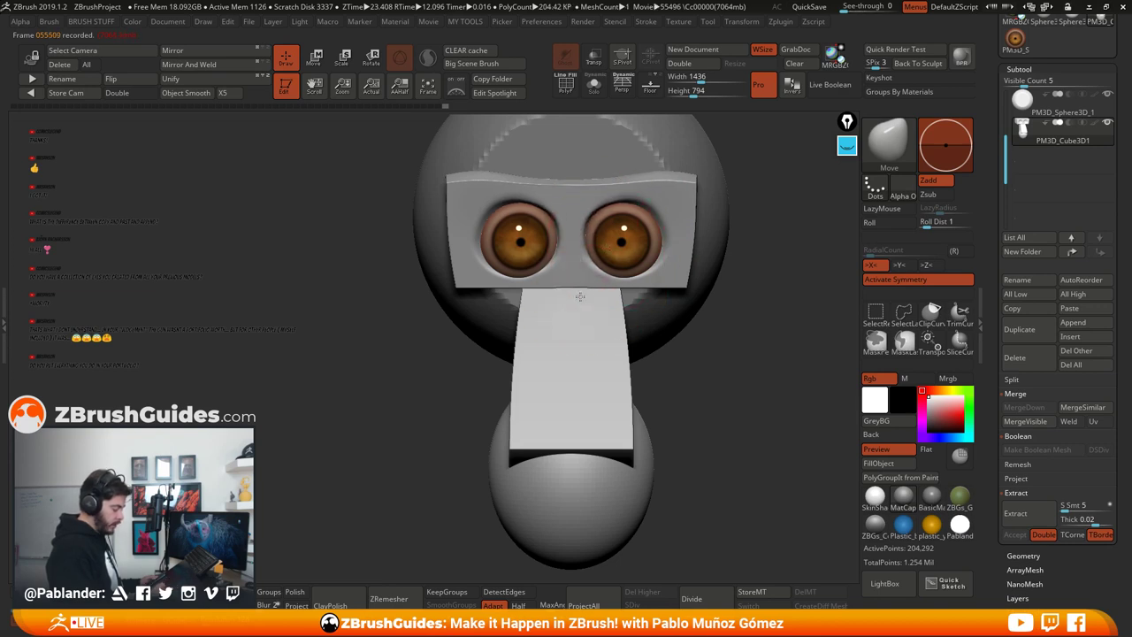
drag(675, 281, 688, 247)
drag(690, 199, 687, 200)
alt+drag(690, 296, 675, 259)
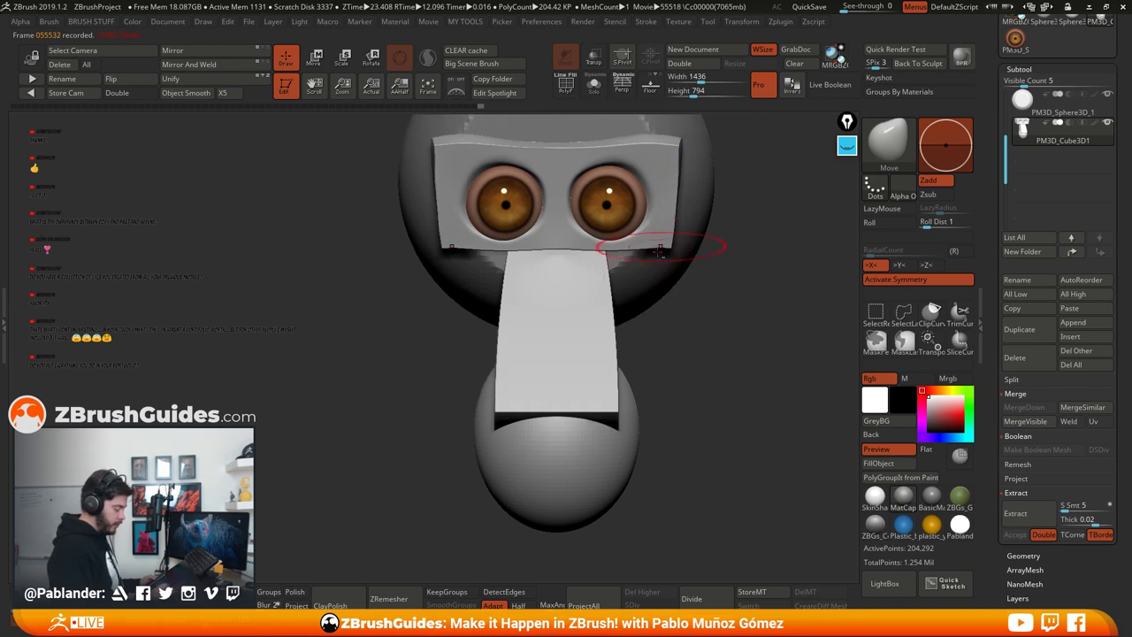
Step: Flare the lower sides of the nose block and pull its bottom corners into a curved edge symmetrically with the Move brush
drag(615, 314, 611, 314)
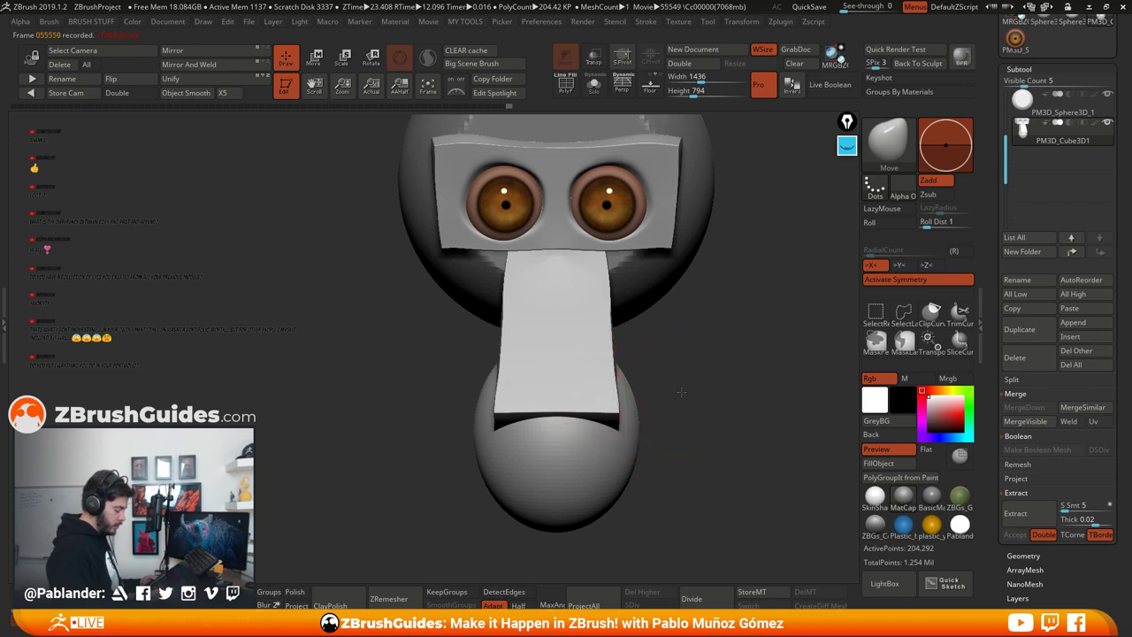
mouse_move(683, 392)
mouse_down()
mouse_move(635, 387)
mouse_move(623, 343)
mouse_move(656, 362)
mouse_up()
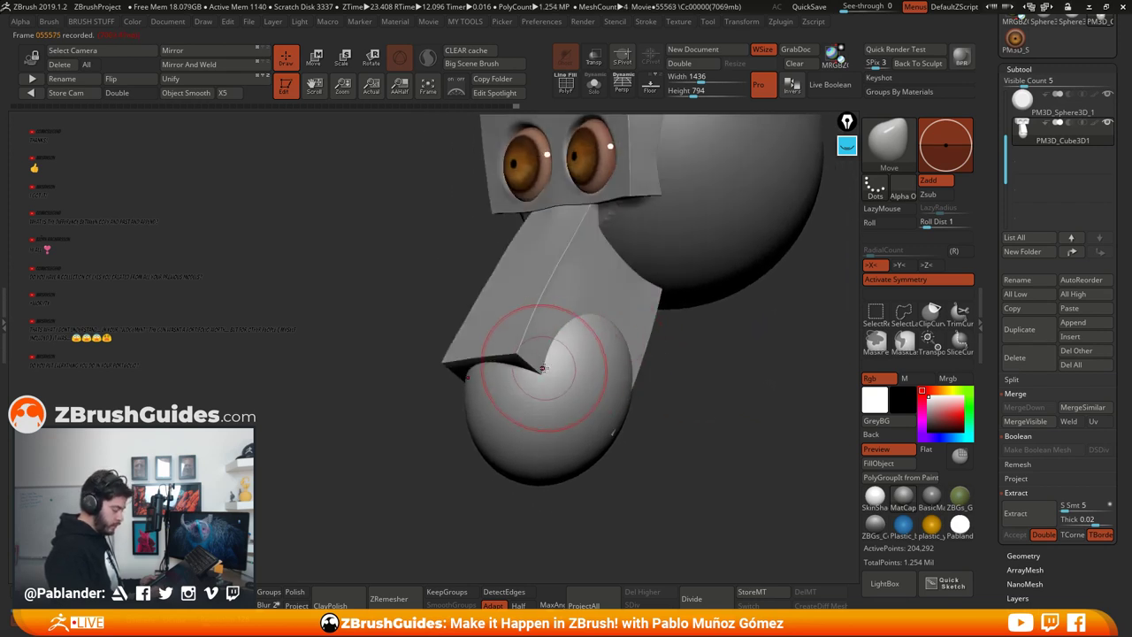
mouse_move(543, 369)
mouse_down()
mouse_move(556, 374)
mouse_move(556, 358)
mouse_up()
drag(649, 363, 680, 344)
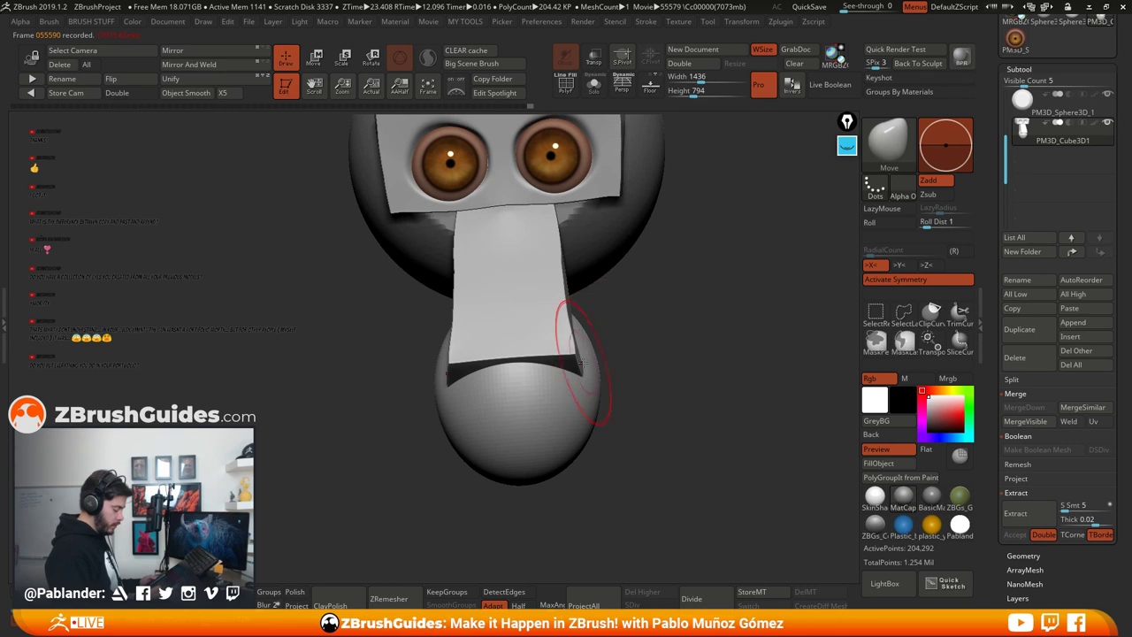
drag(584, 357, 634, 353)
right_drag(633, 353, 630, 313)
right_click(532, 354)
alt+right_drag(532, 352, 575, 304)
drag(532, 271, 532, 272)
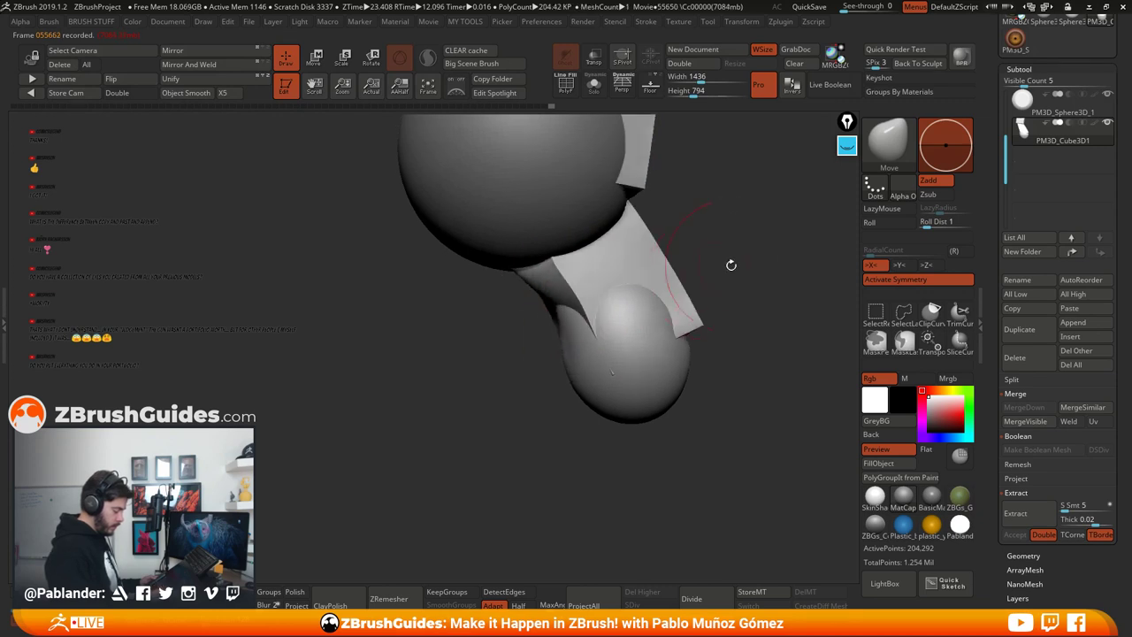
right_drag(731, 262, 723, 336)
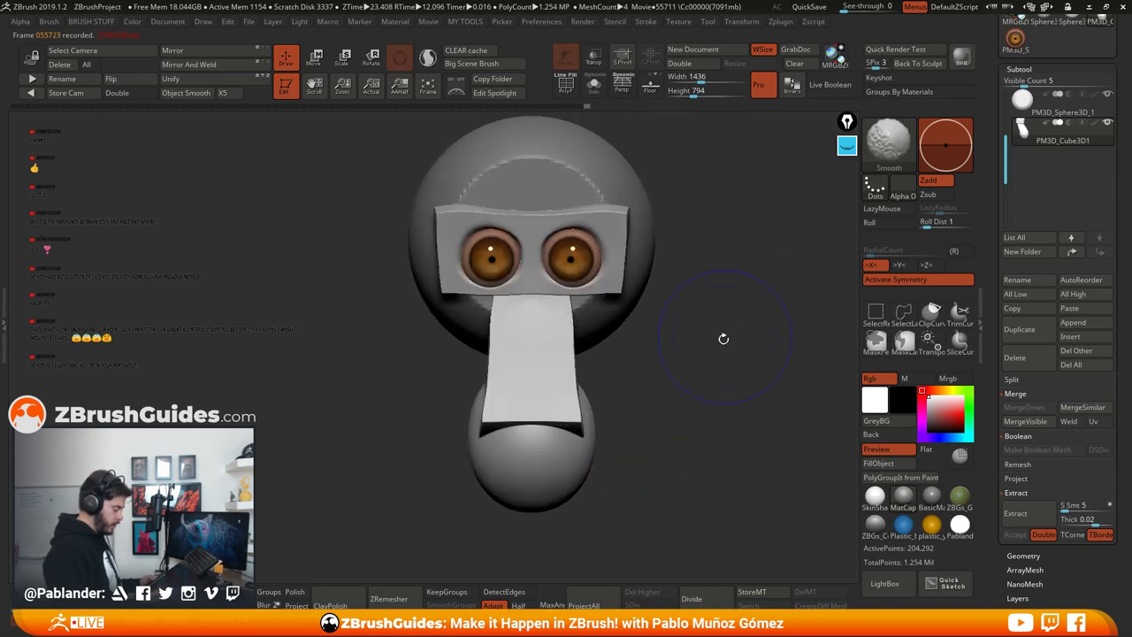
Step: Remesh the merged socket, nose and lower-sphere subtool with DynaMesh so its parts fuse into one surface
ctrl+drag(702, 277, 724, 455)
mouse_move(713, 369)
mouse_down()
mouse_move(765, 374)
mouse_move(715, 373)
mouse_up()
key(ctrl+z)
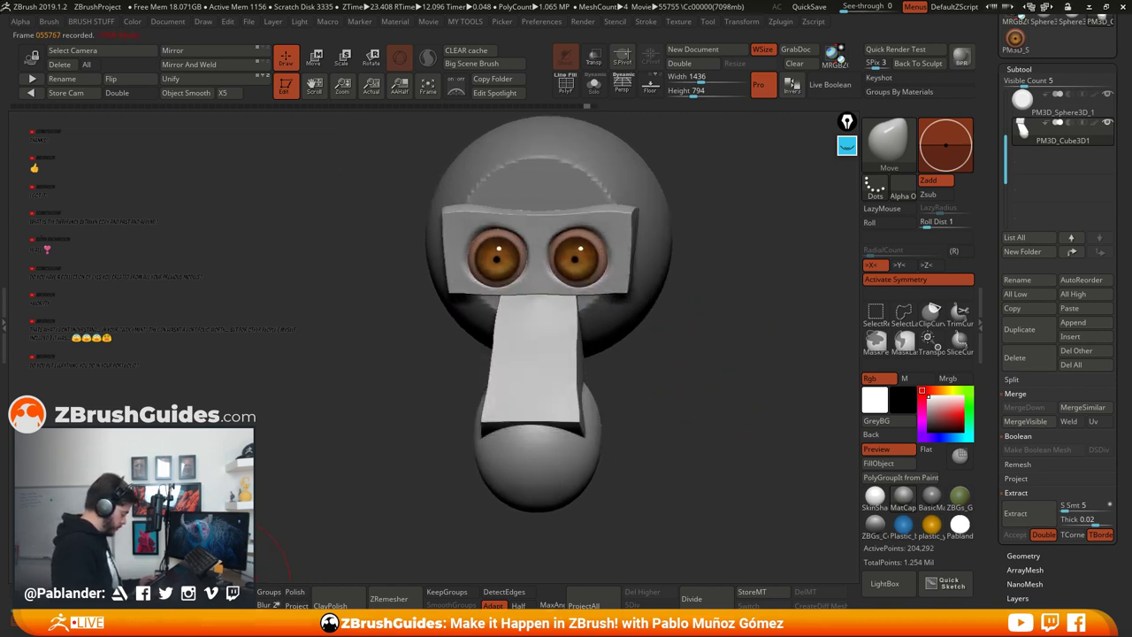
Step: Smooth the front edges of the eye-socket block and the nose block down to the lower sphere
right_drag(705, 399, 730, 389)
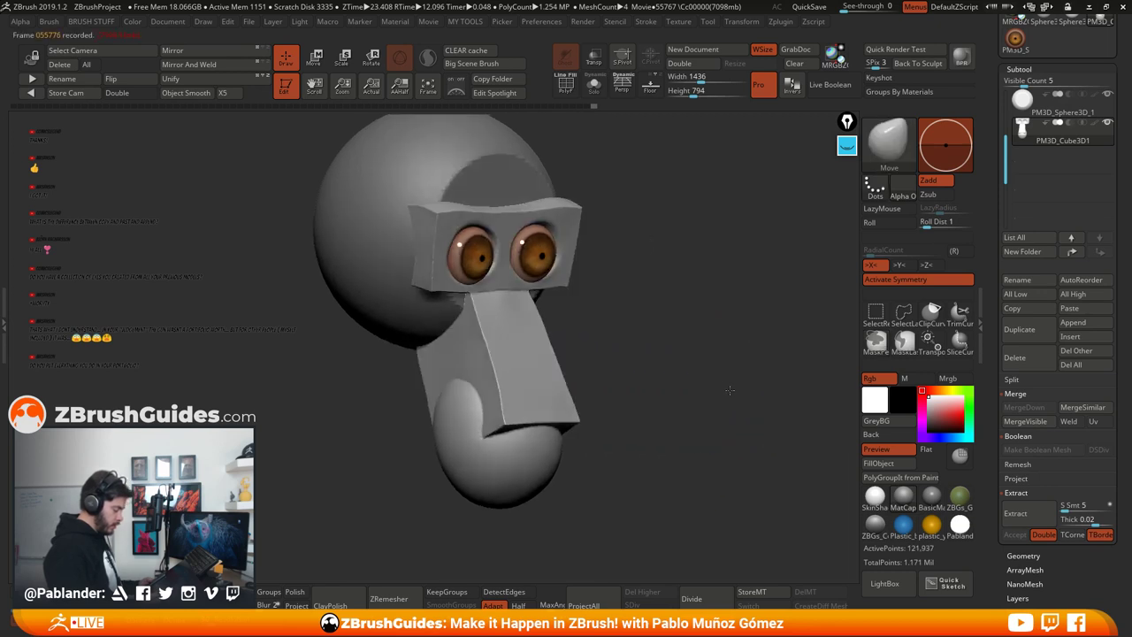
drag(729, 390, 666, 375)
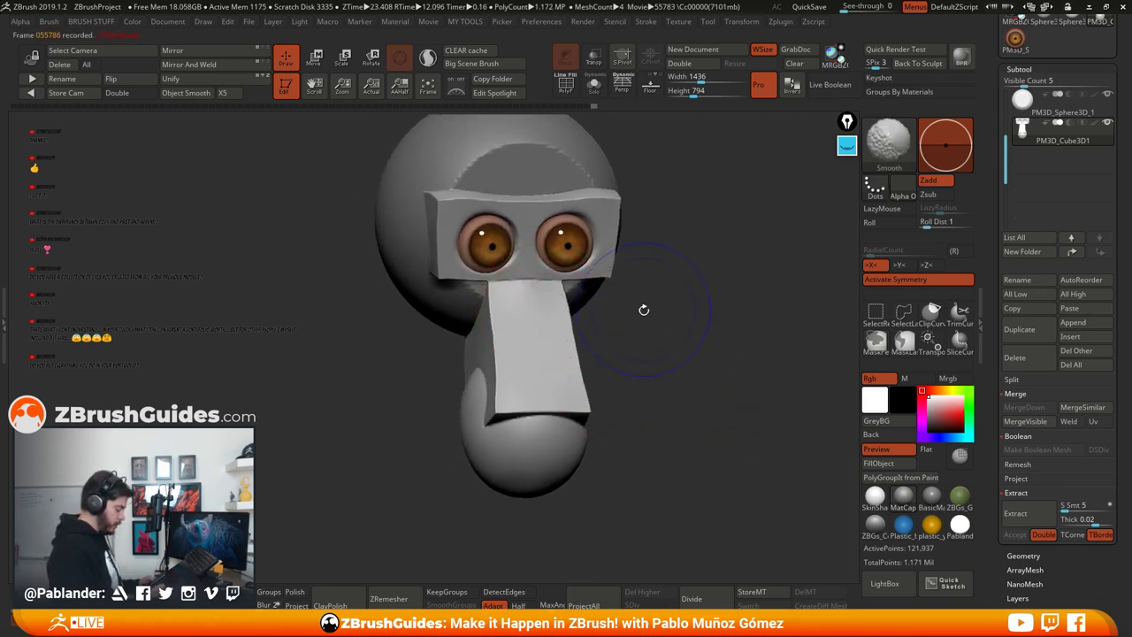
mouse_move(566, 276)
shift+mouse_down()
mouse_move(595, 266)
mouse_move(584, 205)
shift+mouse_up()
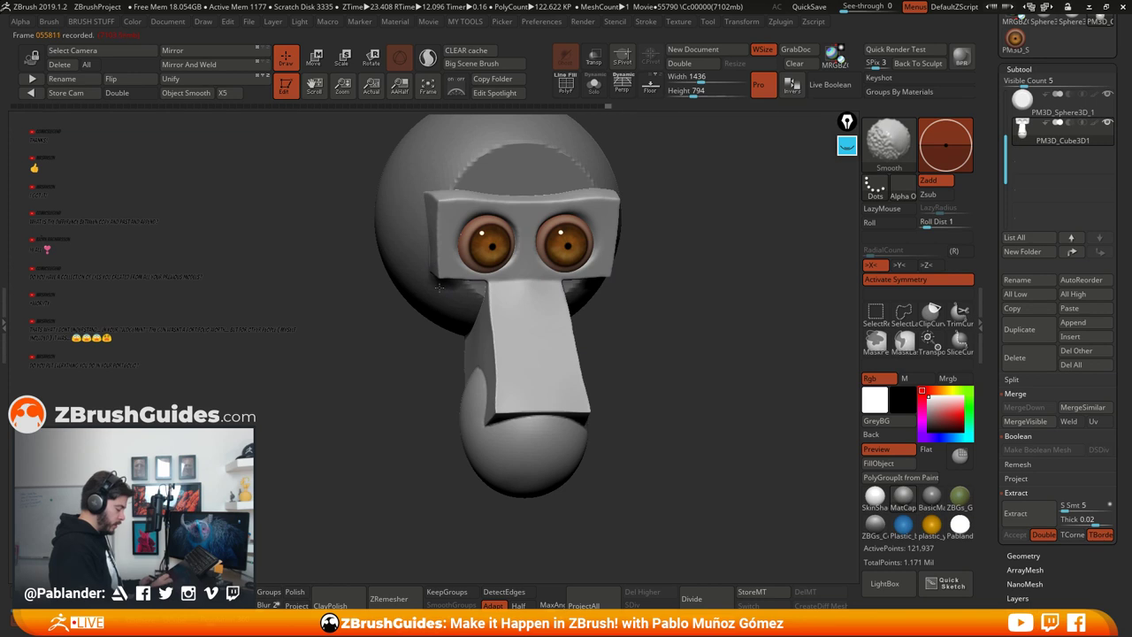
mouse_move(427, 236)
shift+mouse_down()
mouse_move(495, 380)
mouse_move(491, 332)
mouse_move(522, 414)
shift+mouse_up()
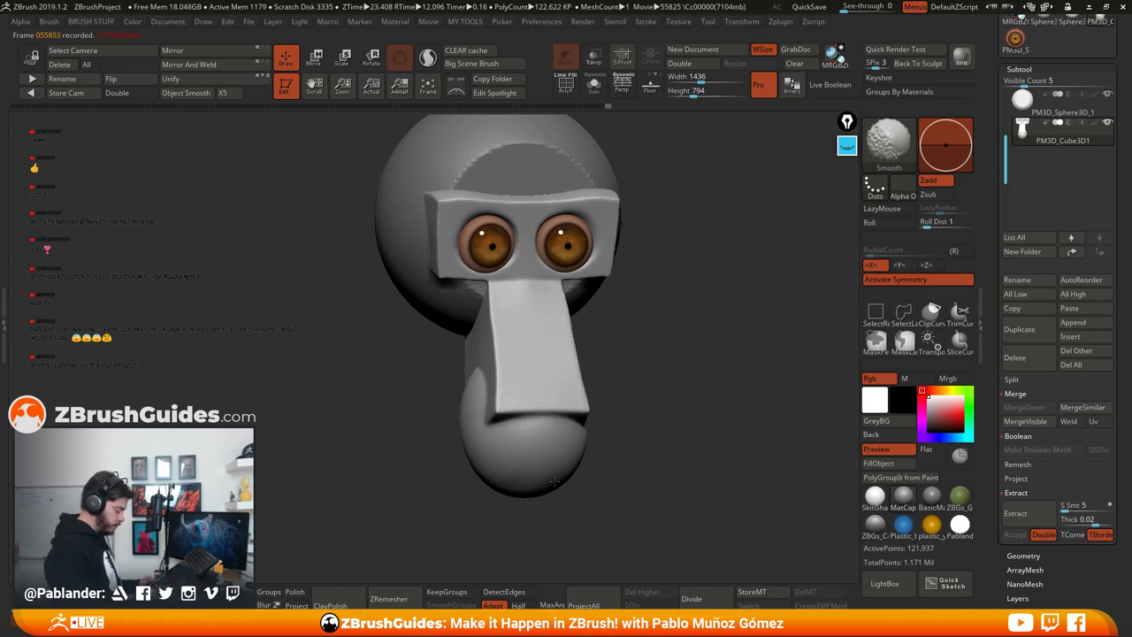
Step: Isolate the merged subtool and smooth the side and rear edges of the socket block, quick-saving the project along the way
mouse_move(721, 403)
mouse_down()
mouse_move(633, 399)
mouse_move(504, 432)
mouse_up()
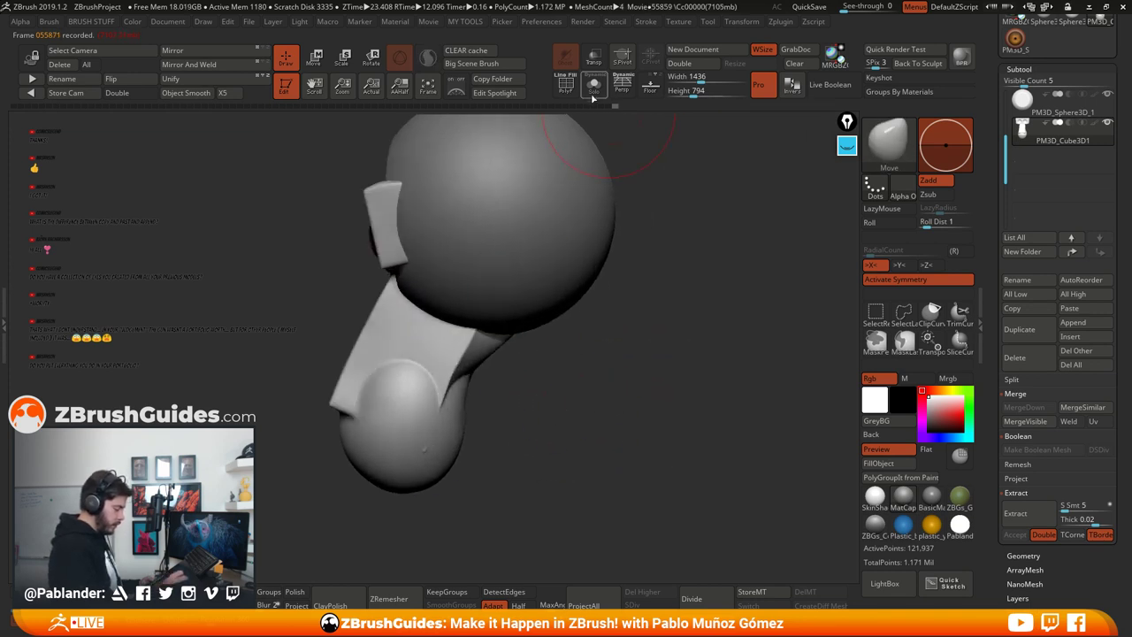
click(593, 86)
key(shift)
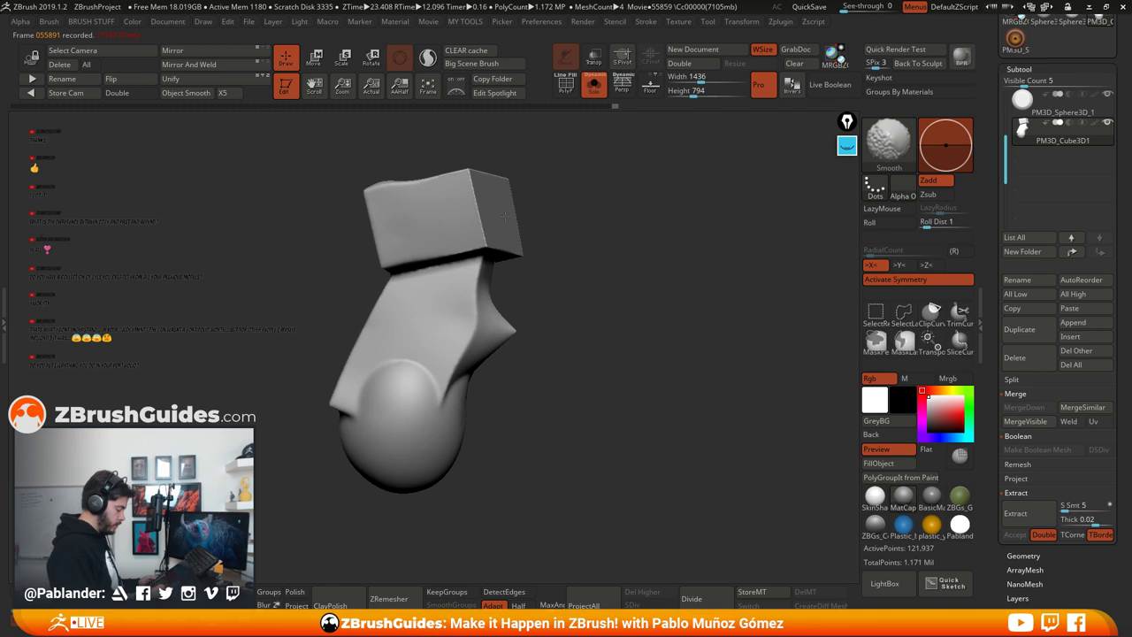
click(810, 8)
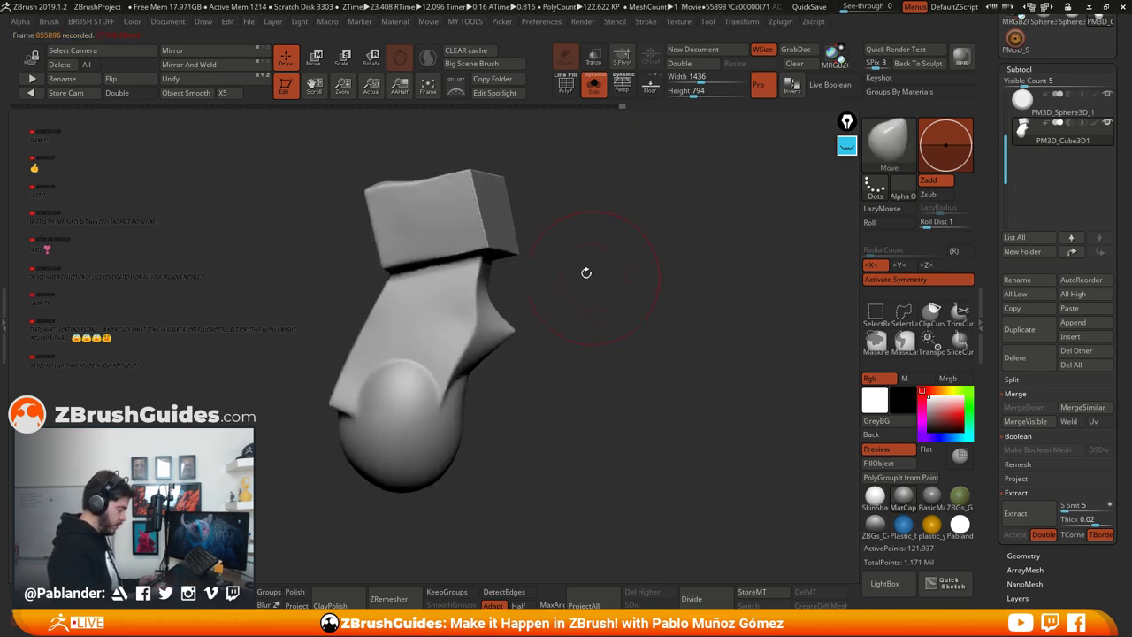
key(shift)
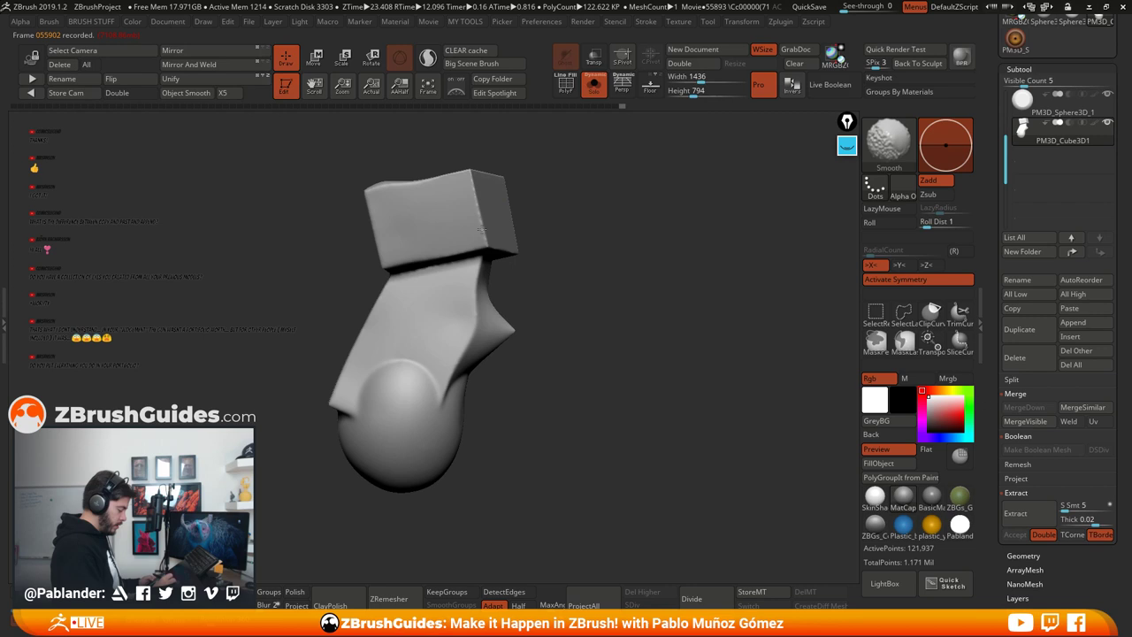
drag(599, 271, 641, 321)
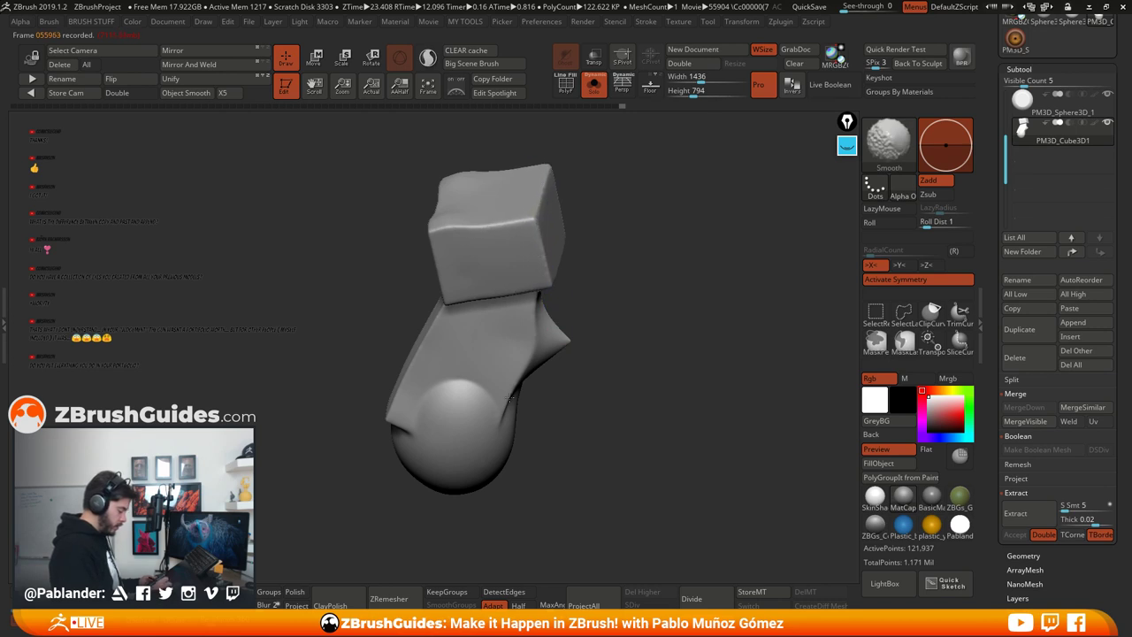
drag(622, 358, 803, 201)
Step: Switch to the Clay brush and fill in the back of the nose block, smoothing its pointed protrusion
key(b)
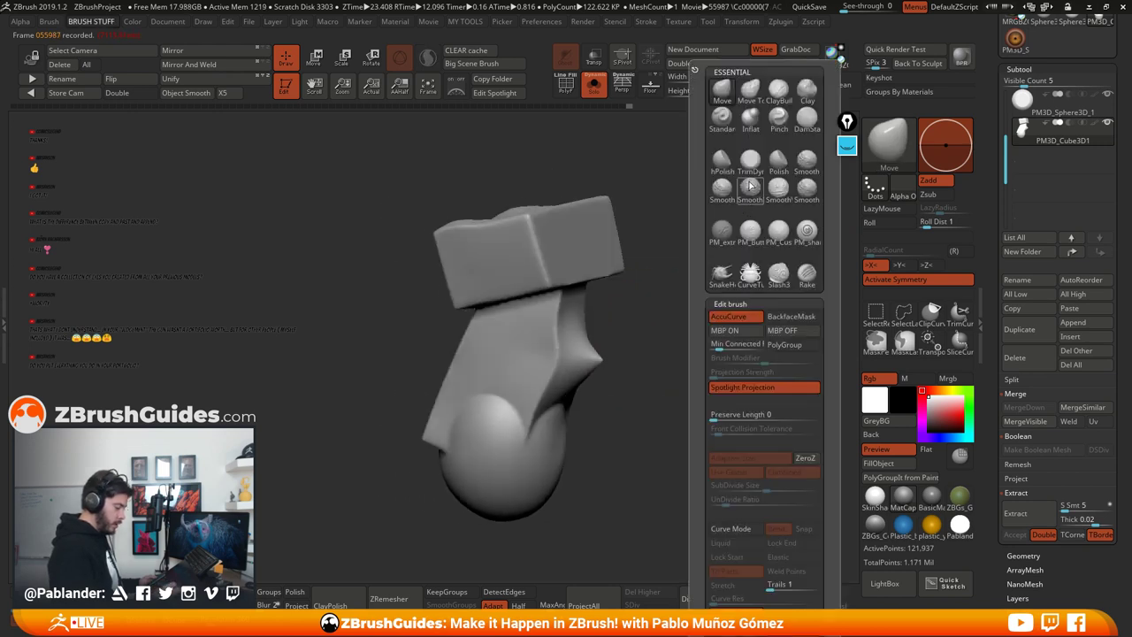
click(806, 92)
drag(669, 324, 584, 332)
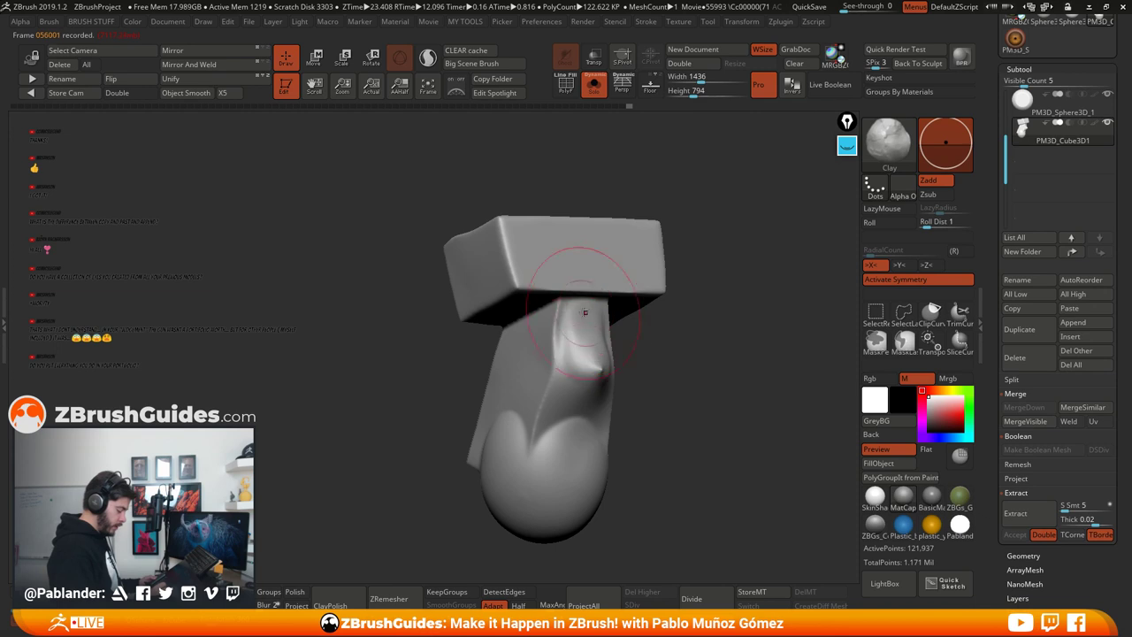
shift+drag(593, 397, 575, 410)
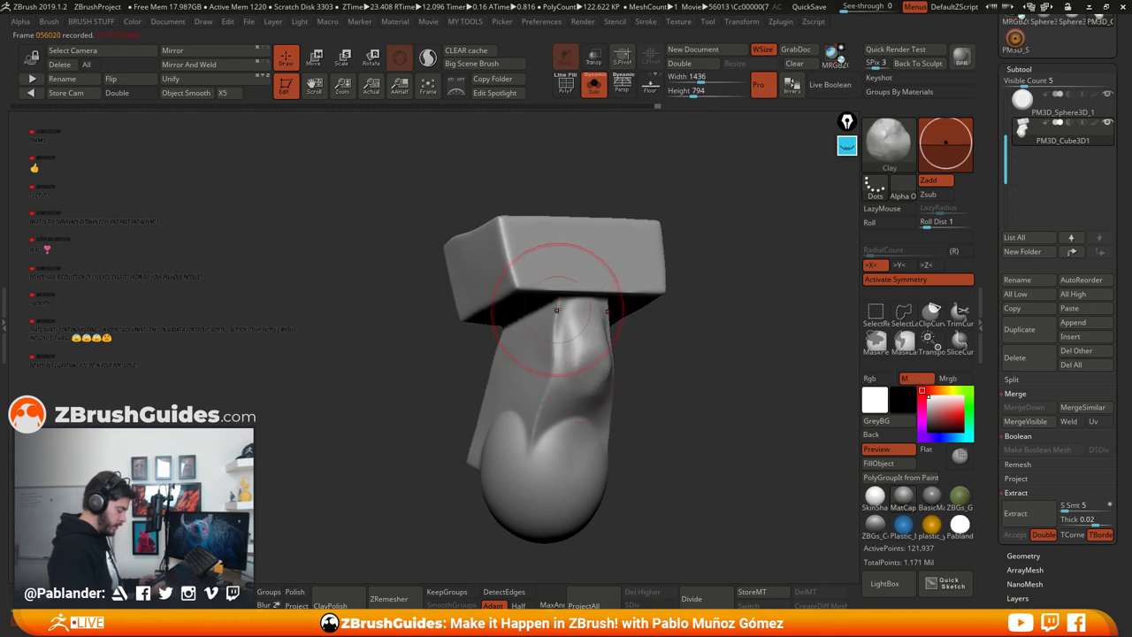
key(shift)
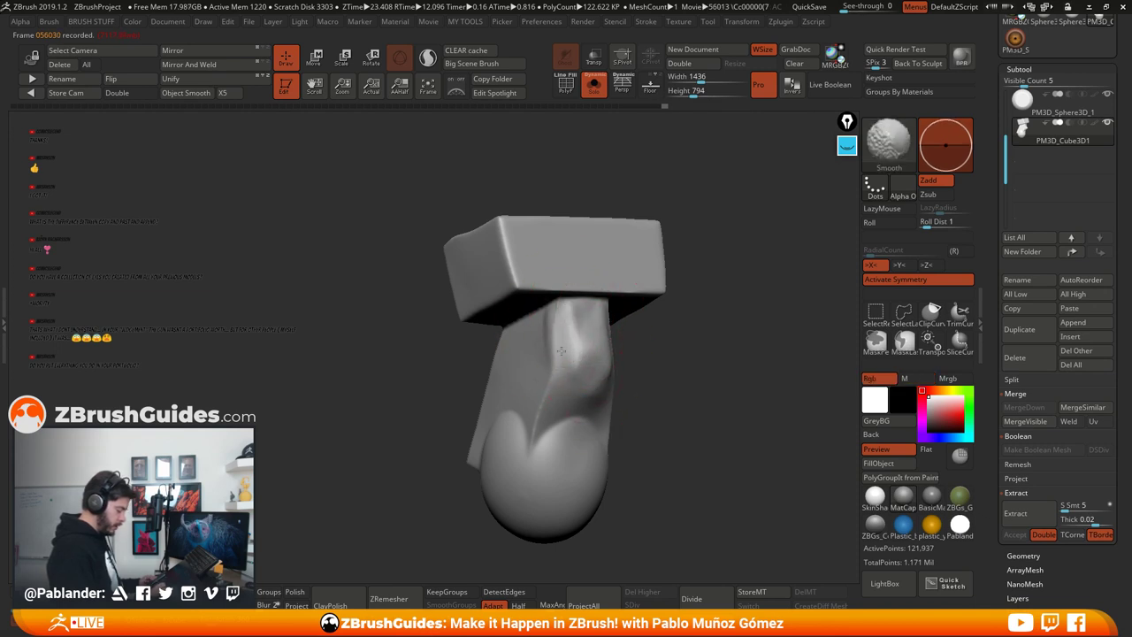
mouse_move(562, 350)
shift+mouse_down()
mouse_move(573, 341)
mouse_move(701, 364)
mouse_move(616, 341)
mouse_move(698, 336)
mouse_move(597, 349)
shift+mouse_up()
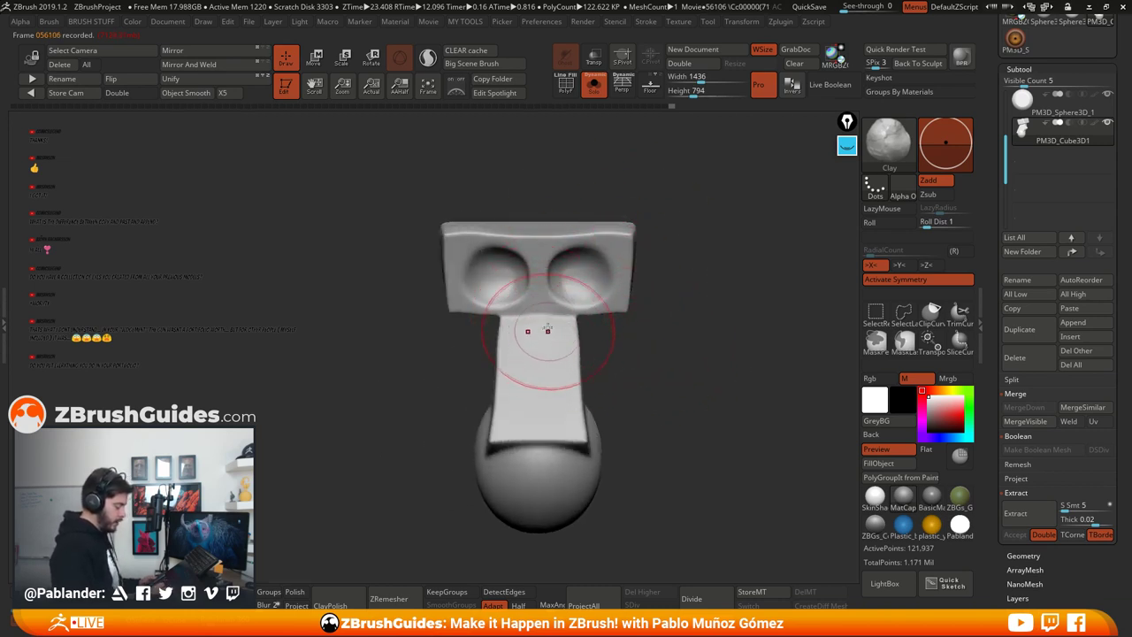
Step: Show all the parts again and build up a rounded bump between the eyes at the nose bridge with the Clay brush
alt+drag(657, 361, 669, 324)
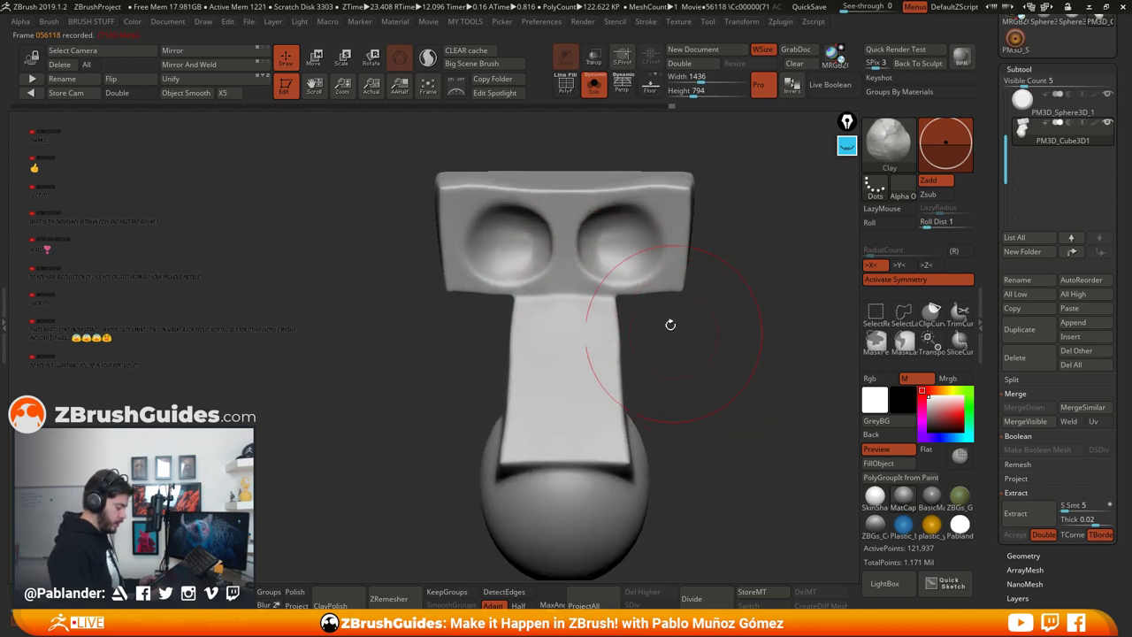
click(594, 92)
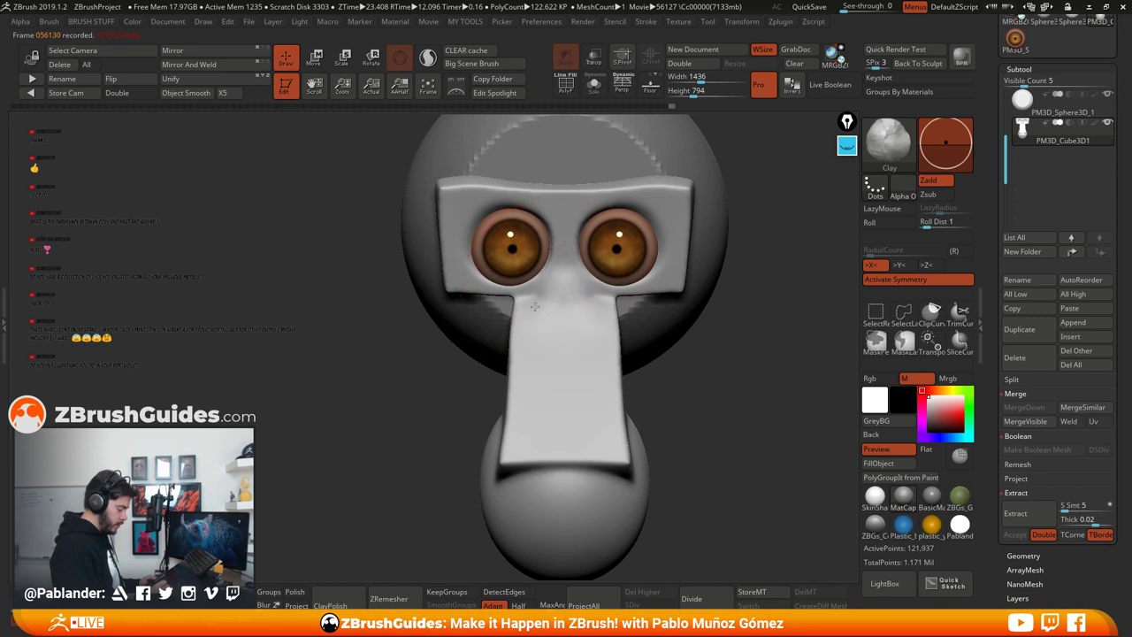
key(space)
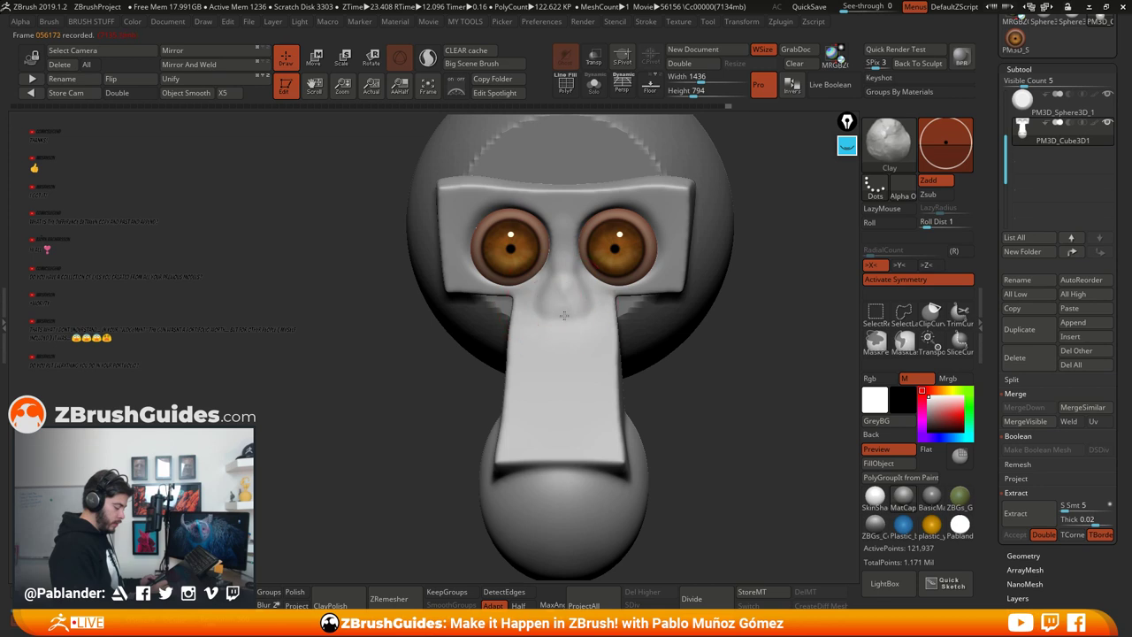
drag(564, 315, 567, 322)
mouse_move(621, 302)
right_down()
mouse_move(654, 293)
mouse_move(597, 272)
right_up()
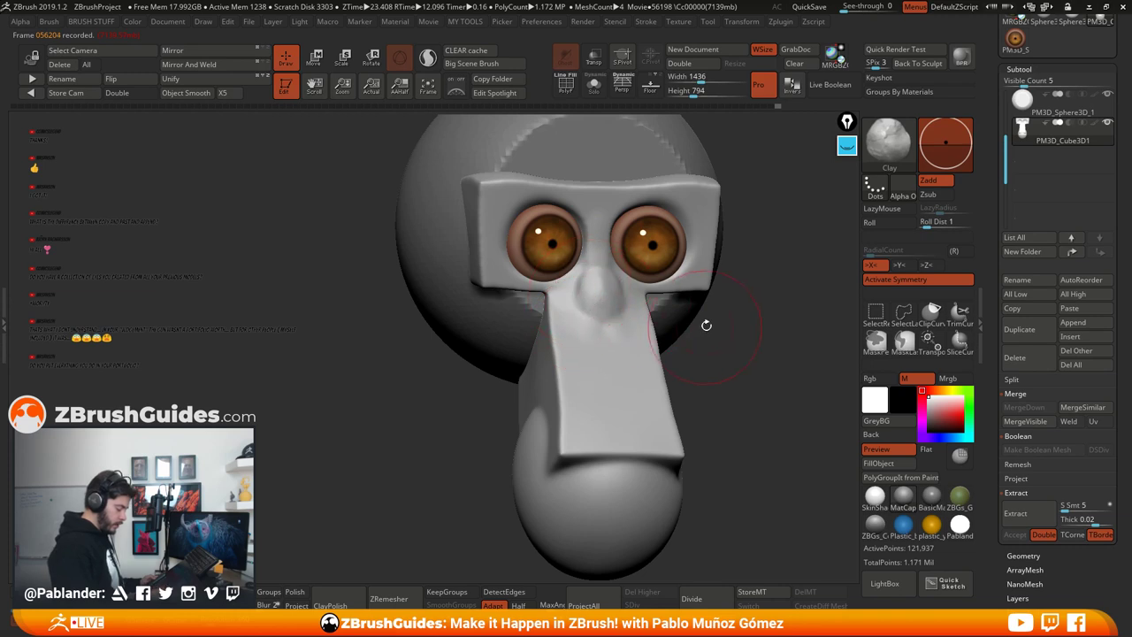
Step: Soften the long front edges of the nose with symmetrical Clay strokes from the bridge to the lower corners
right_drag(706, 325, 589, 308)
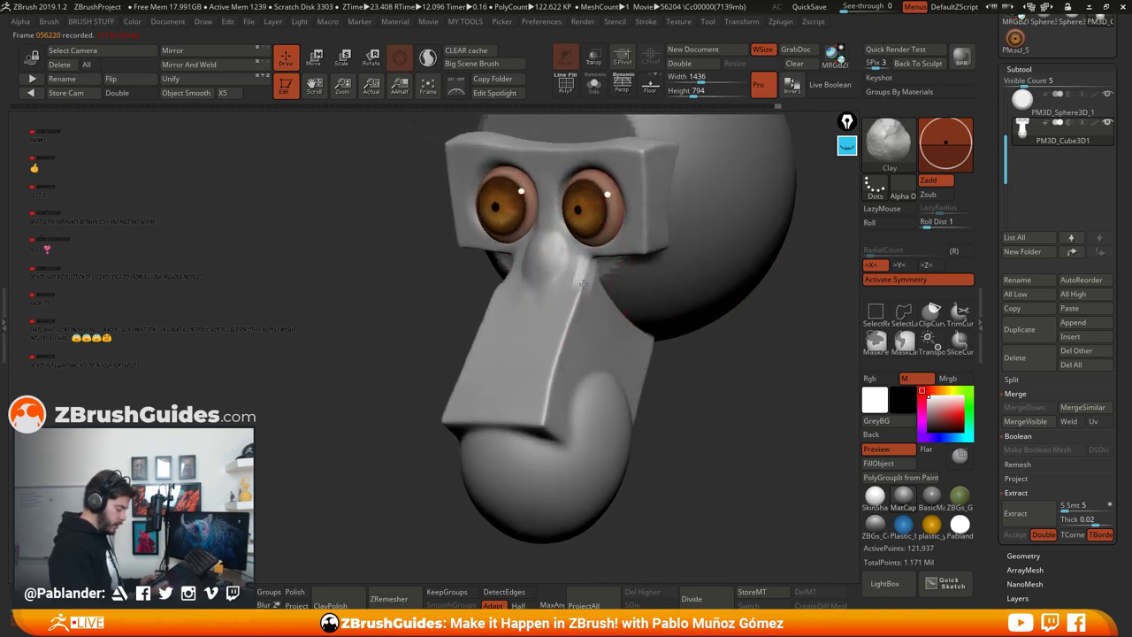
mouse_move(584, 285)
mouse_down()
mouse_move(542, 397)
mouse_move(575, 287)
mouse_up()
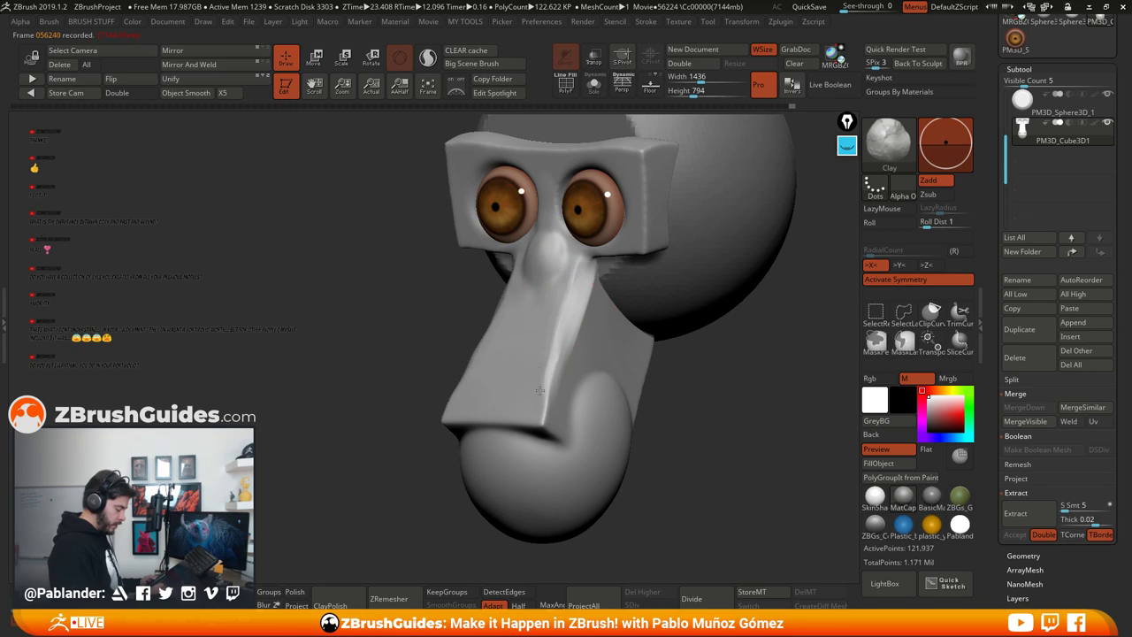
mouse_move(539, 390)
mouse_down()
mouse_move(582, 276)
mouse_move(542, 392)
mouse_move(522, 330)
mouse_move(542, 411)
mouse_move(547, 348)
mouse_move(543, 428)
mouse_move(556, 348)
mouse_move(587, 282)
mouse_move(584, 309)
mouse_up()
drag(669, 380, 747, 376)
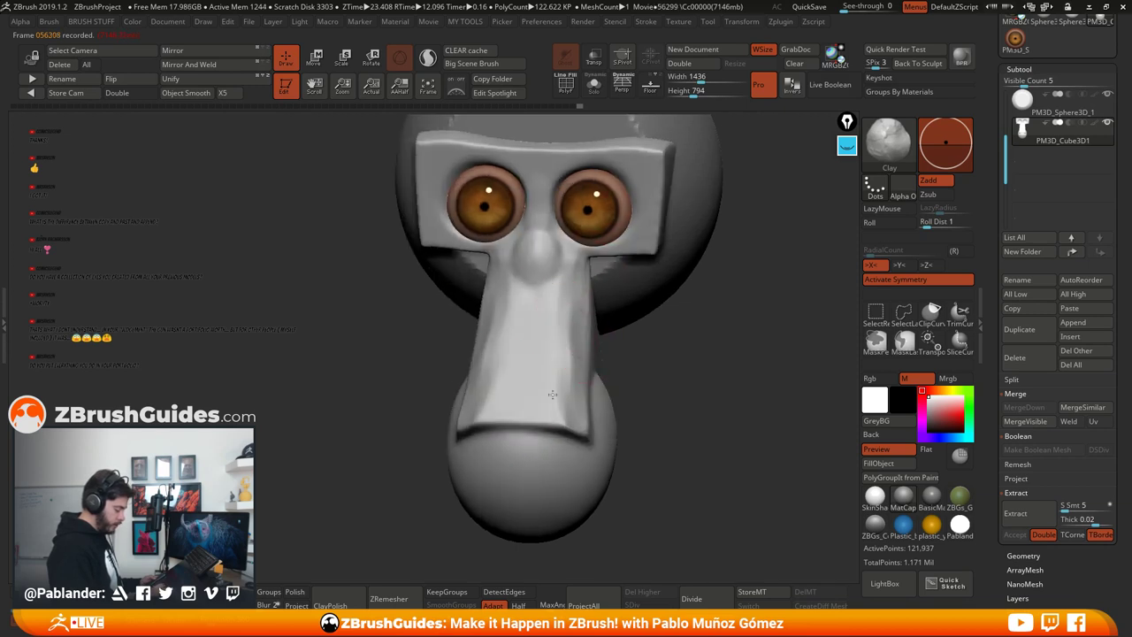
mouse_move(664, 374)
alt+mouse_down()
mouse_move(669, 342)
mouse_move(566, 327)
alt+mouse_up()
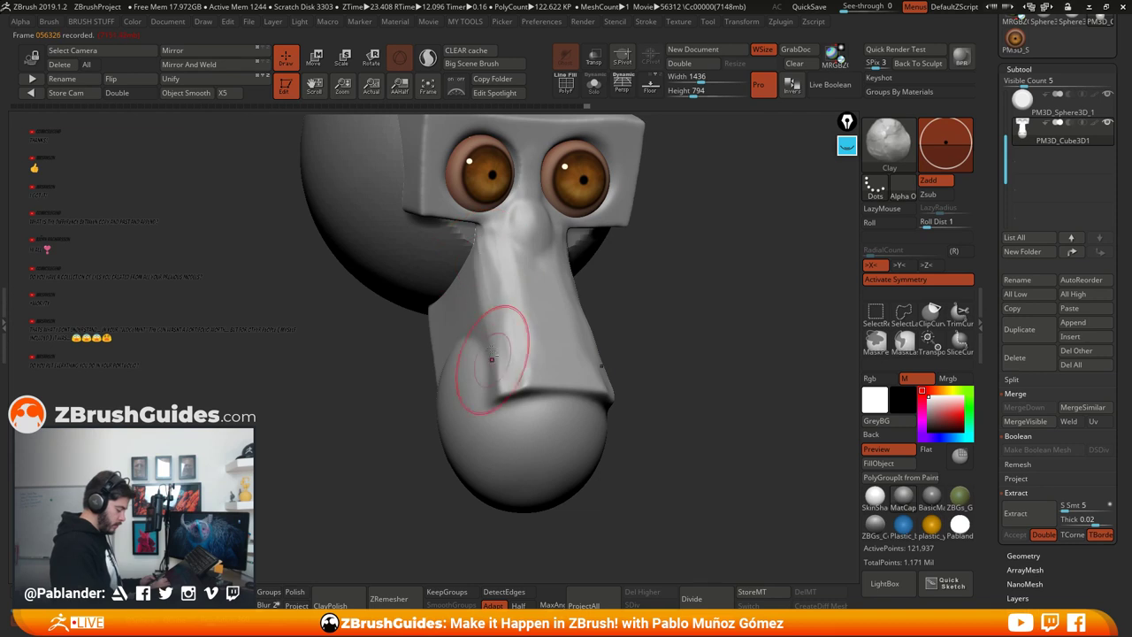
drag(507, 282, 498, 354)
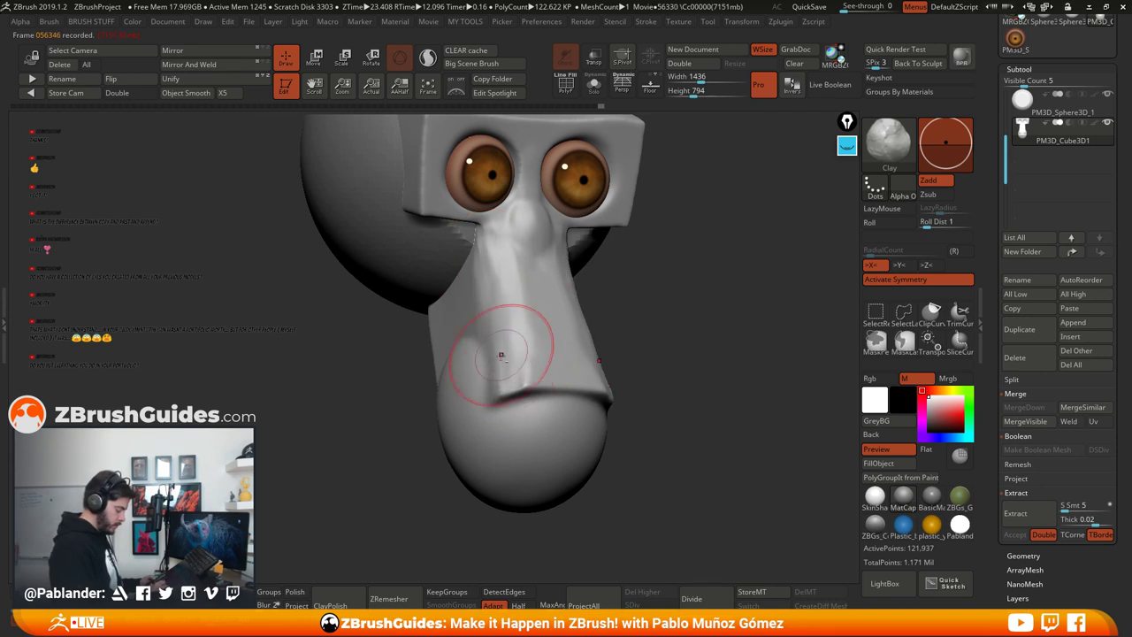
Step: Shape the lower corners and outer sides of the nose above the lower sphere with symmetrical Clay strokes
drag(663, 316, 751, 330)
drag(597, 387, 604, 381)
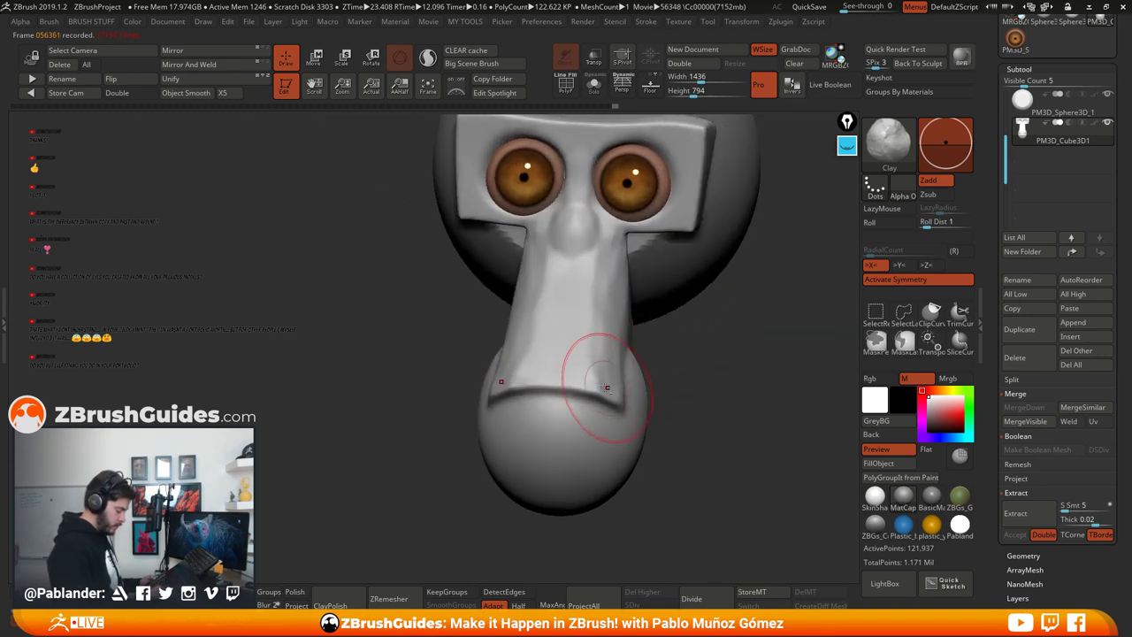
drag(679, 375, 588, 372)
mouse_move(610, 380)
mouse_down()
mouse_move(616, 389)
mouse_move(603, 370)
mouse_up()
mouse_move(618, 309)
mouse_down()
mouse_move(626, 332)
mouse_move(613, 369)
mouse_up()
mouse_move(669, 279)
mouse_down()
mouse_move(641, 347)
mouse_move(662, 322)
mouse_up()
shift+right_drag(661, 323, 586, 345)
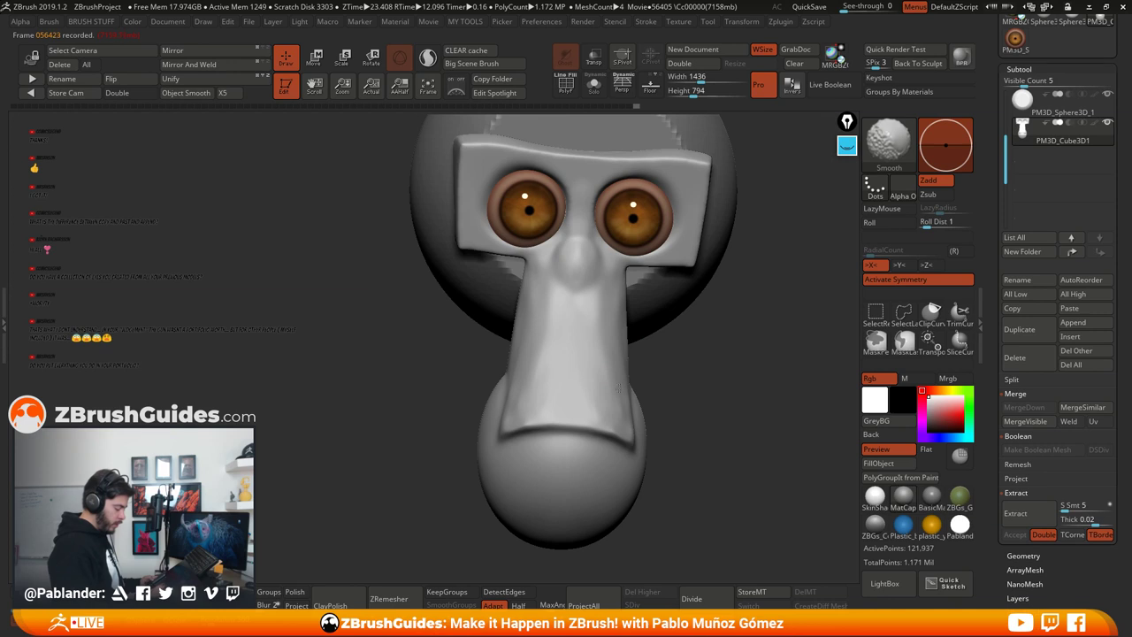
Step: Refine the nose bridge between the eyes with symmetrical Clay strokes, narrowing its rounded bump and defining the sides and underside
right_drag(618, 387, 527, 306)
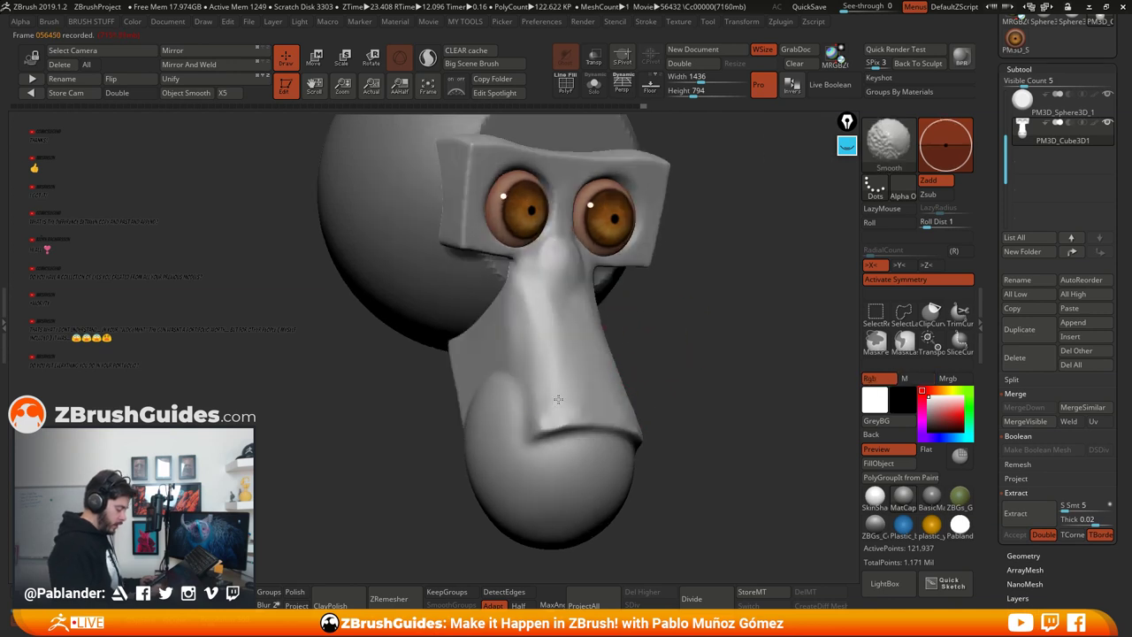
right_drag(684, 351, 648, 307)
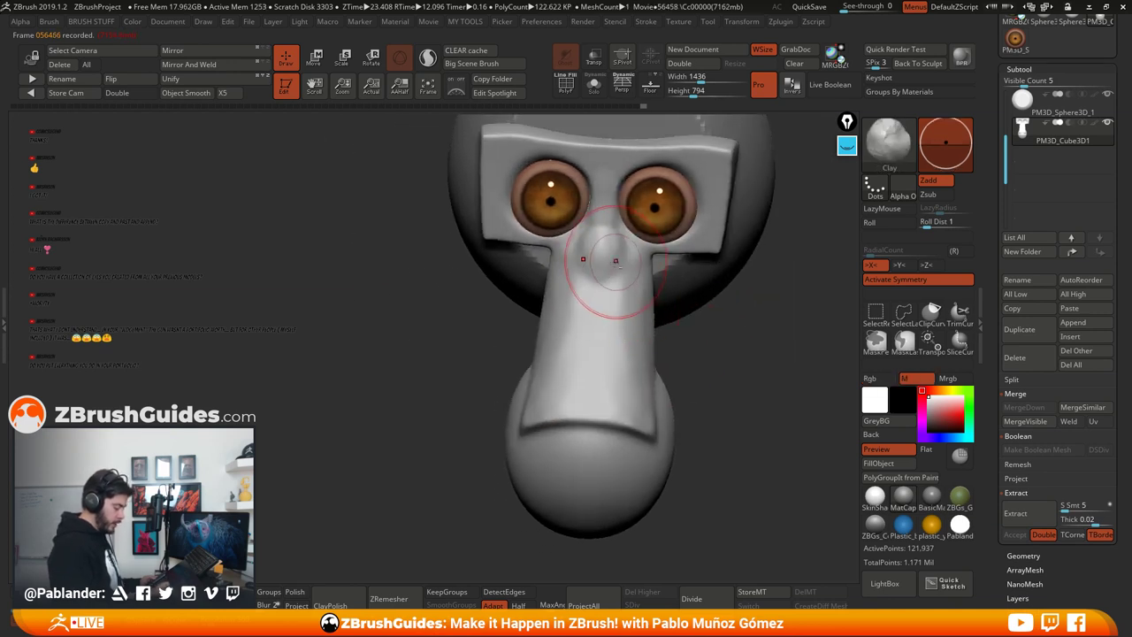
right_drag(615, 260, 600, 266)
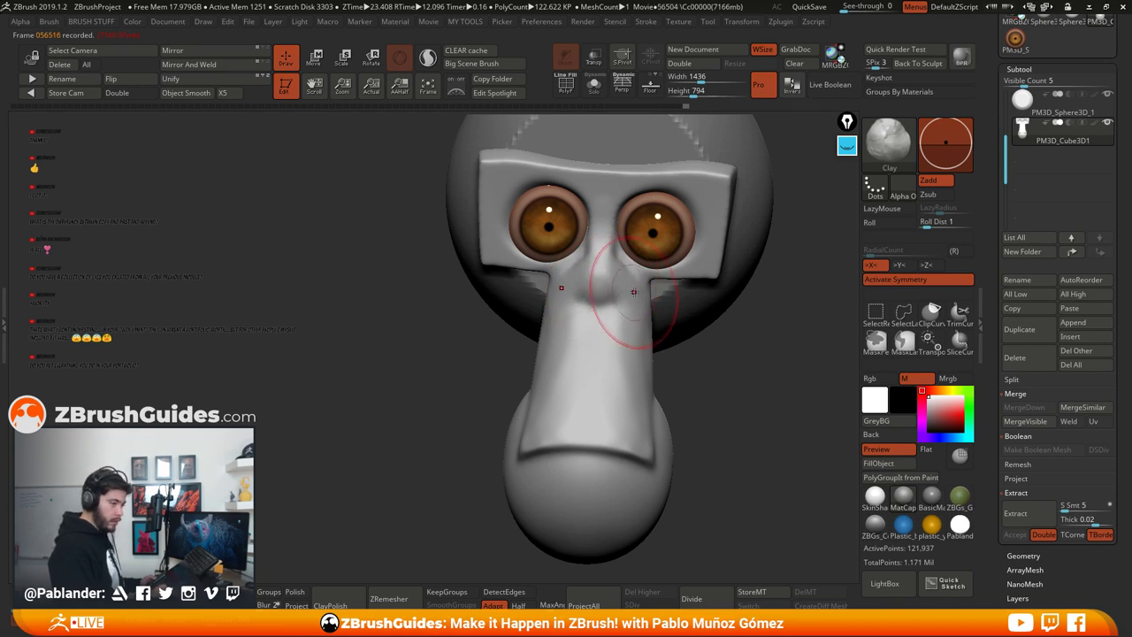
right_drag(633, 292, 574, 328)
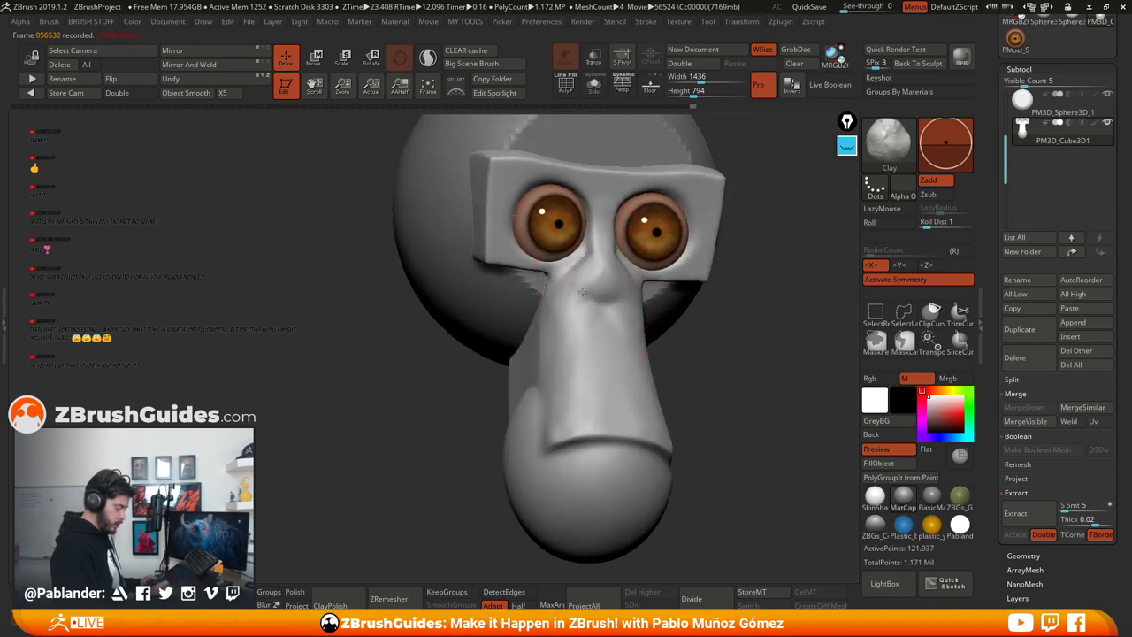
drag(579, 278, 576, 298)
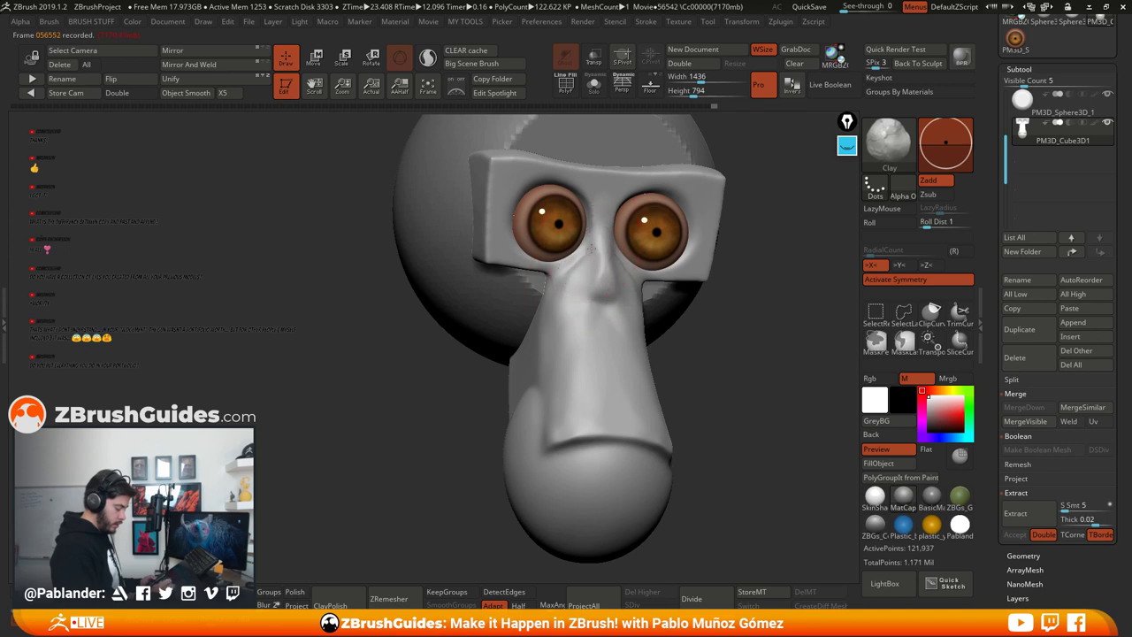
mouse_move(619, 275)
right_down()
mouse_move(619, 303)
mouse_move(640, 305)
right_up()
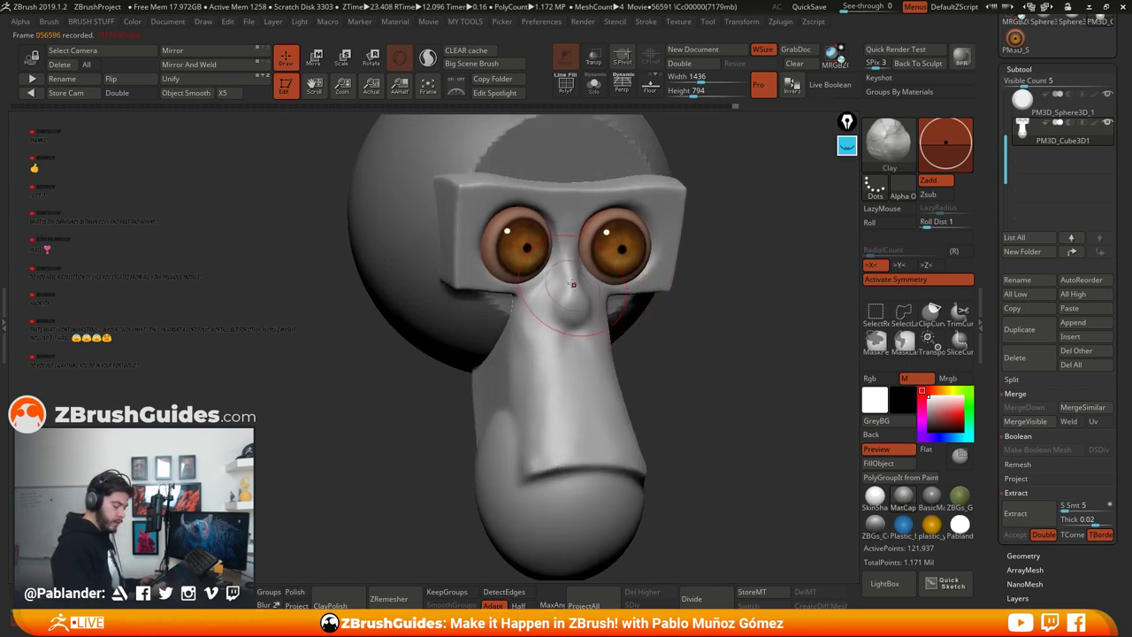
right_drag(565, 294, 576, 303)
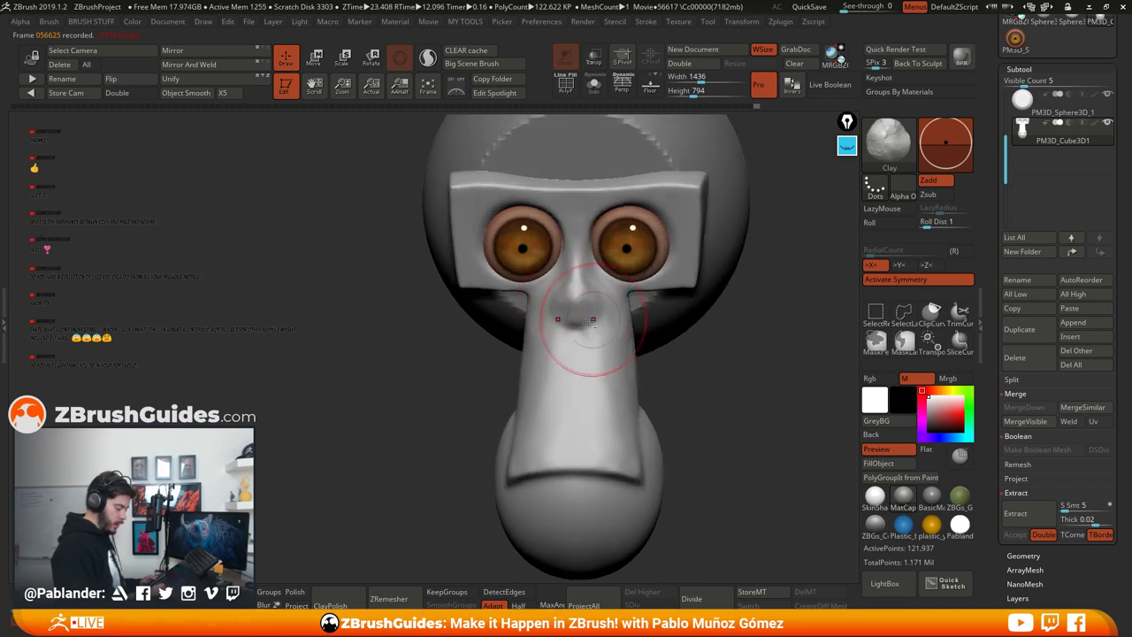
Step: Build up a central ridge down the front of the nose, from beneath the bridge bump to the lower edge
right_drag(575, 352, 583, 320)
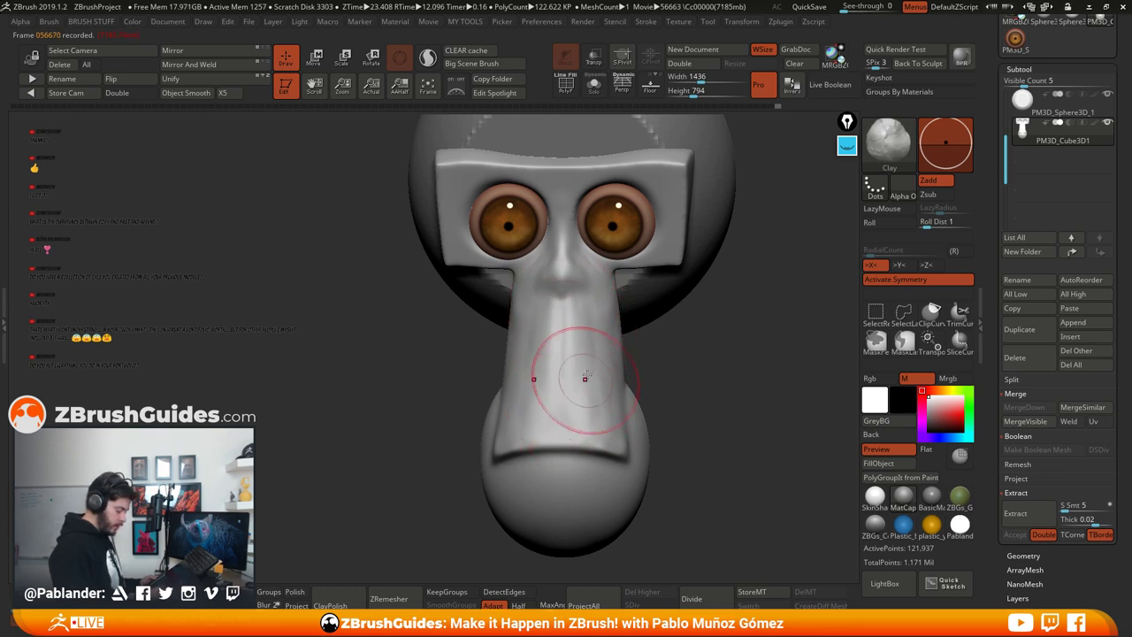
mouse_move(585, 377)
right_down()
mouse_move(578, 353)
mouse_move(556, 429)
right_up()
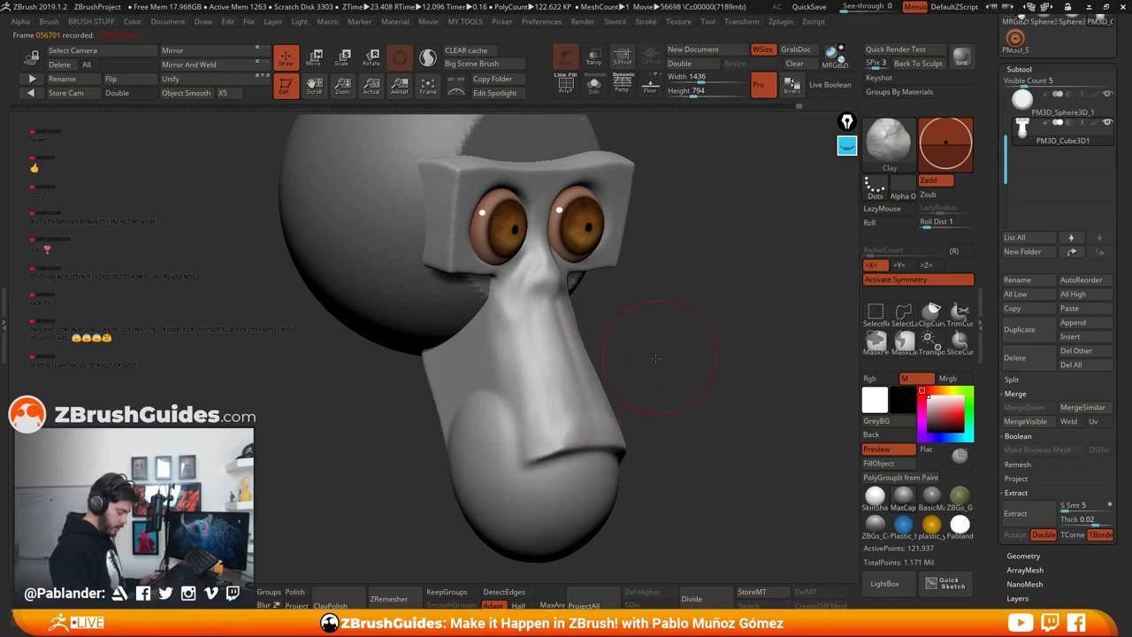
shift+right_drag(655, 358, 588, 314)
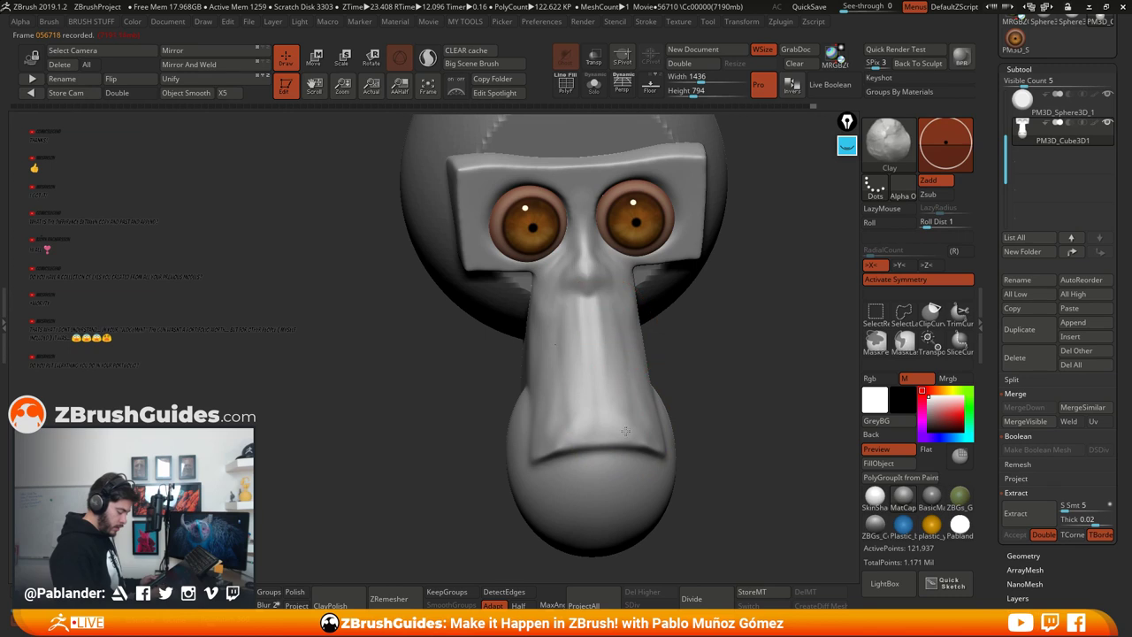
right_drag(588, 384, 598, 354)
Step: Smooth the front of the nose from the middle to the lower edge, blending the Clay strokes along the ridge
key(shift)
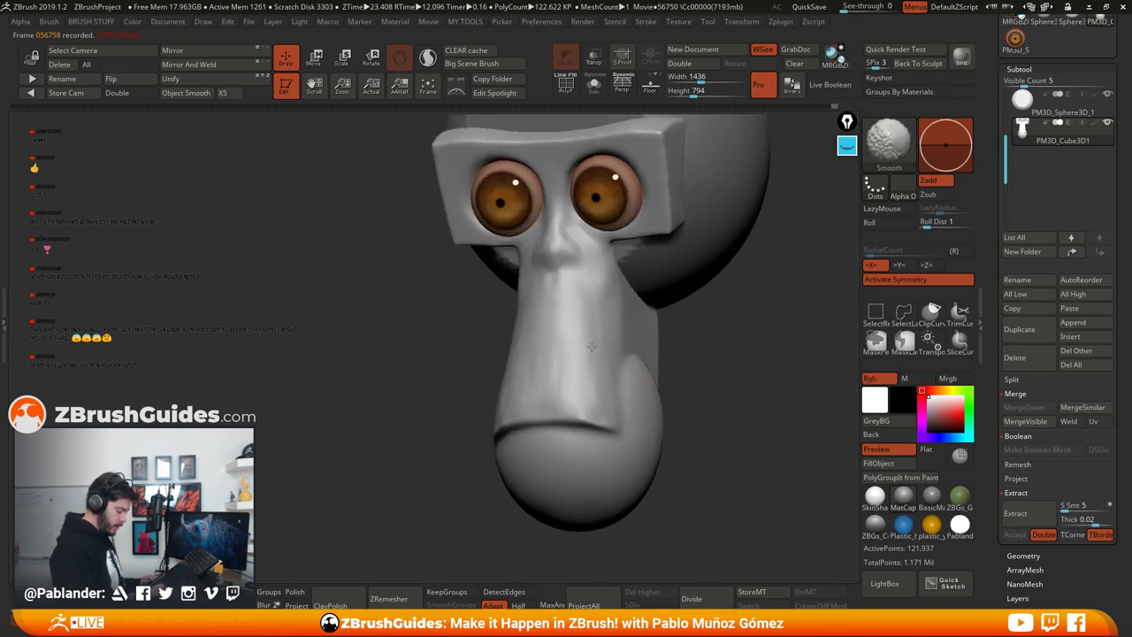
mouse_move(580, 318)
shift+mouse_down()
mouse_move(593, 351)
mouse_move(585, 400)
shift+mouse_up()
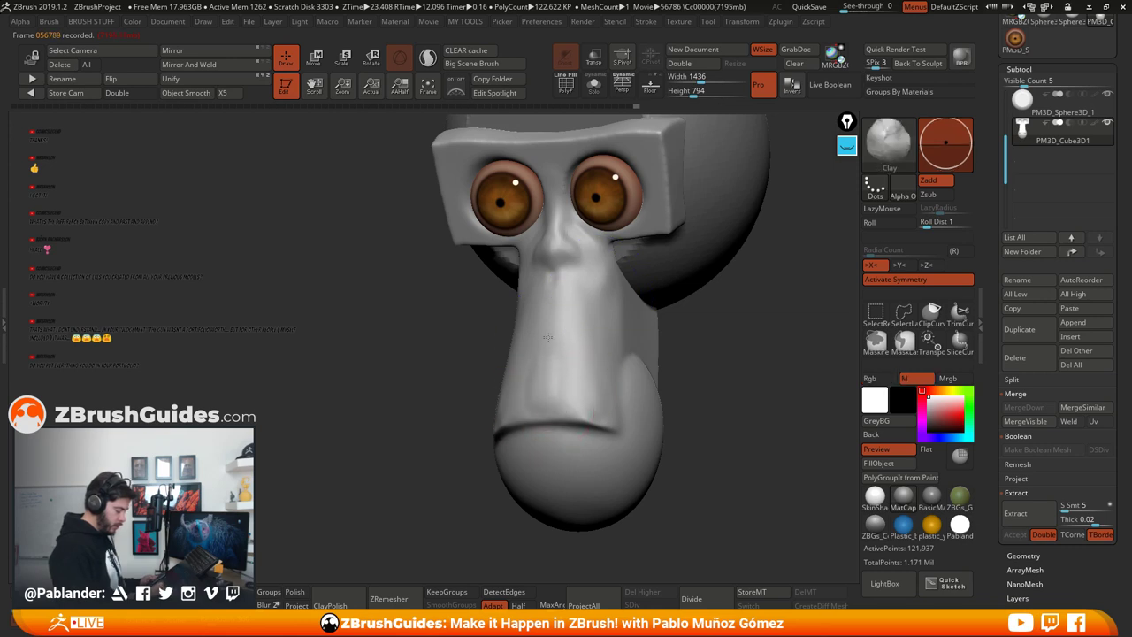
key(shift)
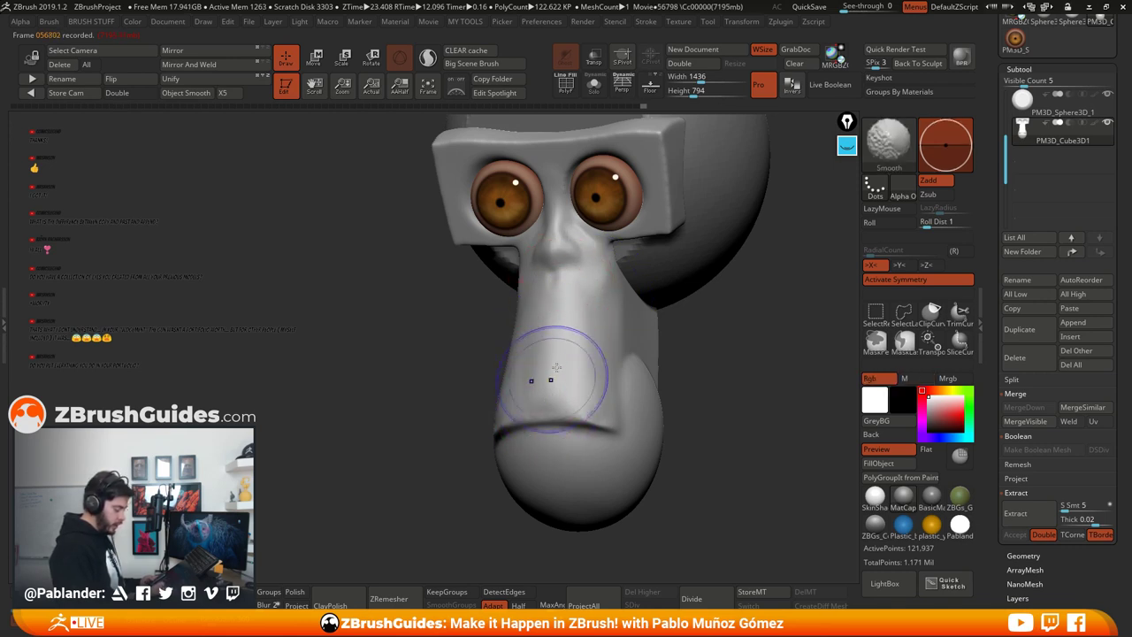
drag(591, 408, 597, 398)
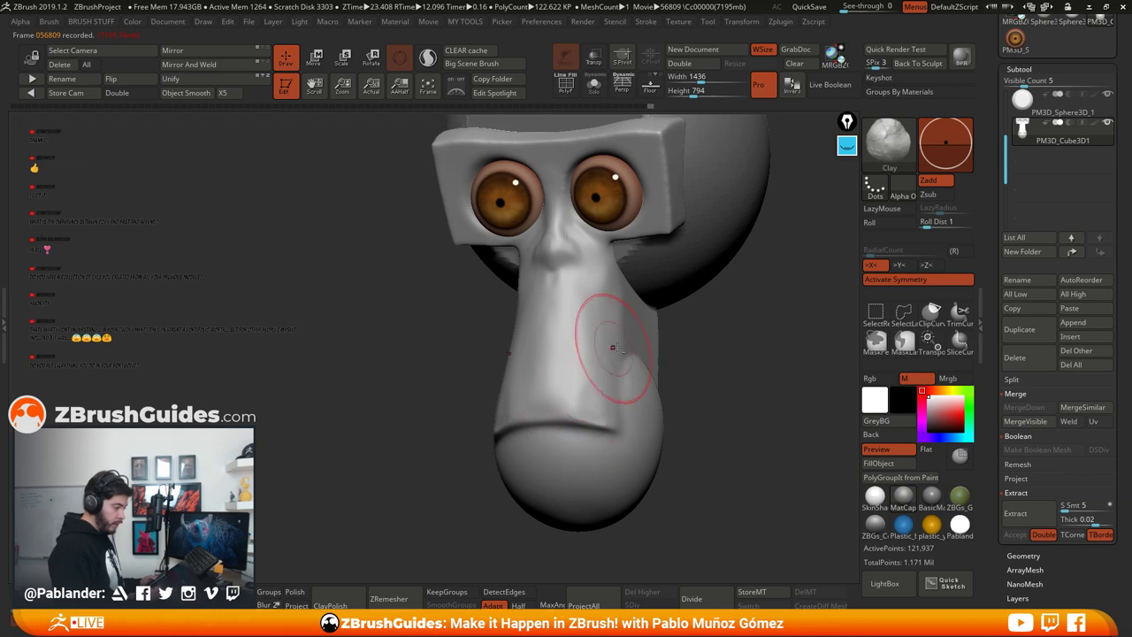
alt+right_drag(609, 351, 588, 352)
shift+drag(550, 399, 575, 407)
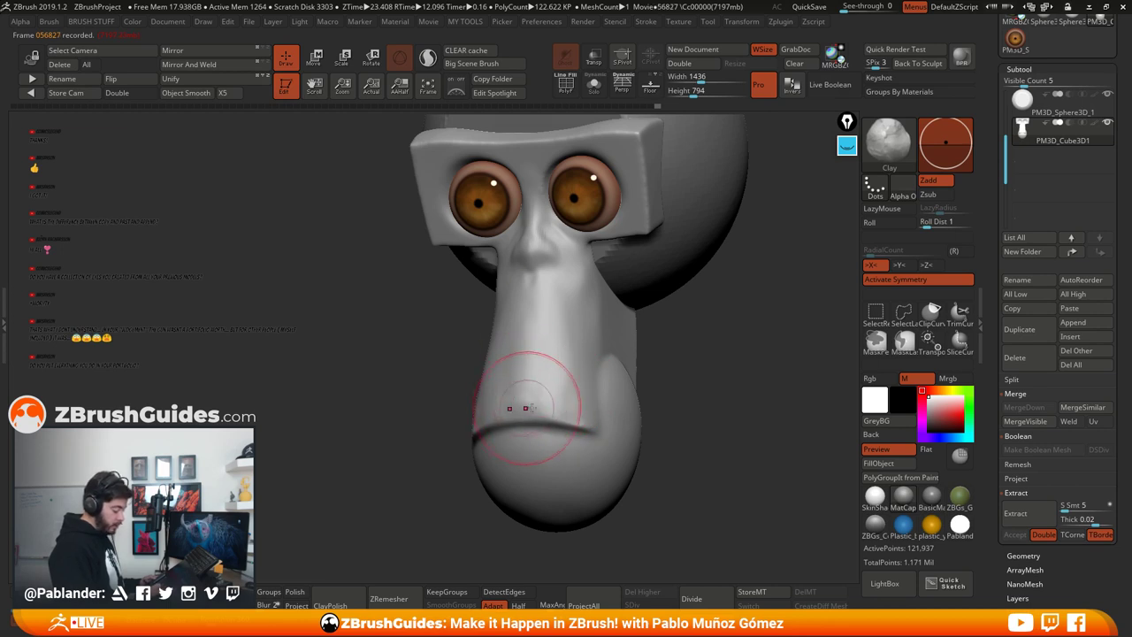
key(shift)
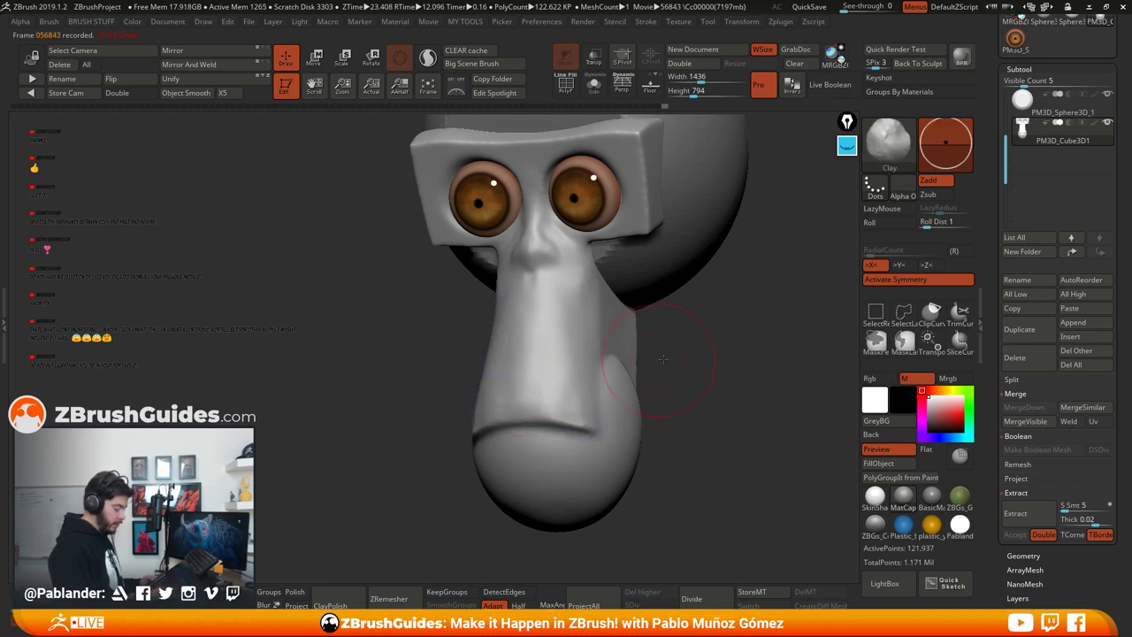
Step: Smooth and reshape the nose's outer sides so they blend into the cheeks and the lower sphere
shift+drag(659, 353, 676, 355)
shift+drag(570, 322, 579, 334)
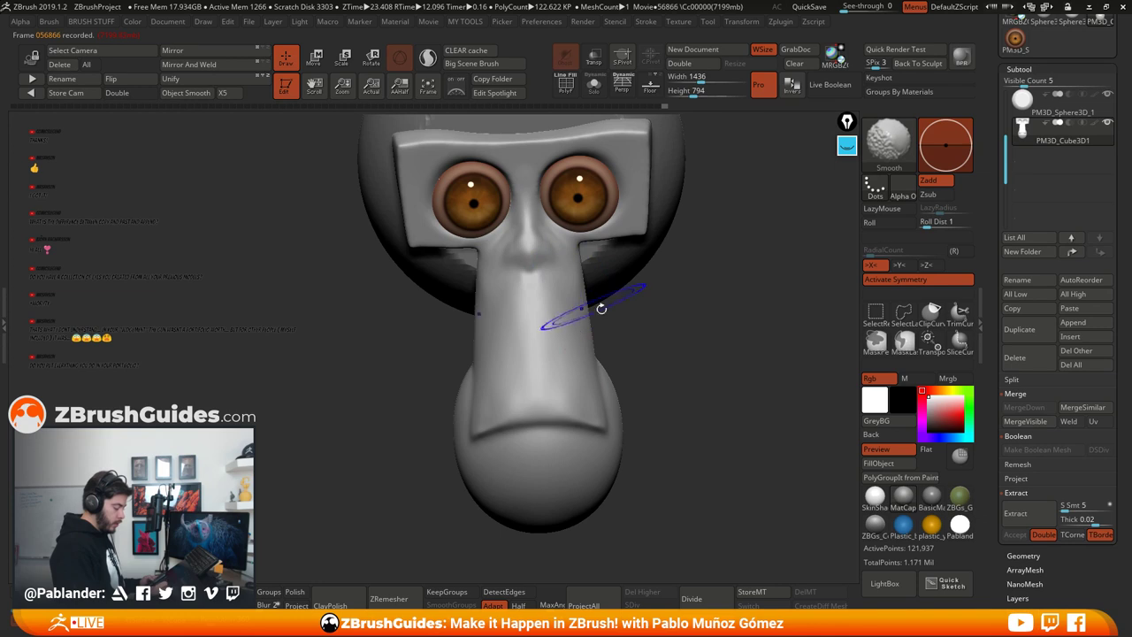
drag(669, 343, 639, 348)
drag(581, 266, 604, 340)
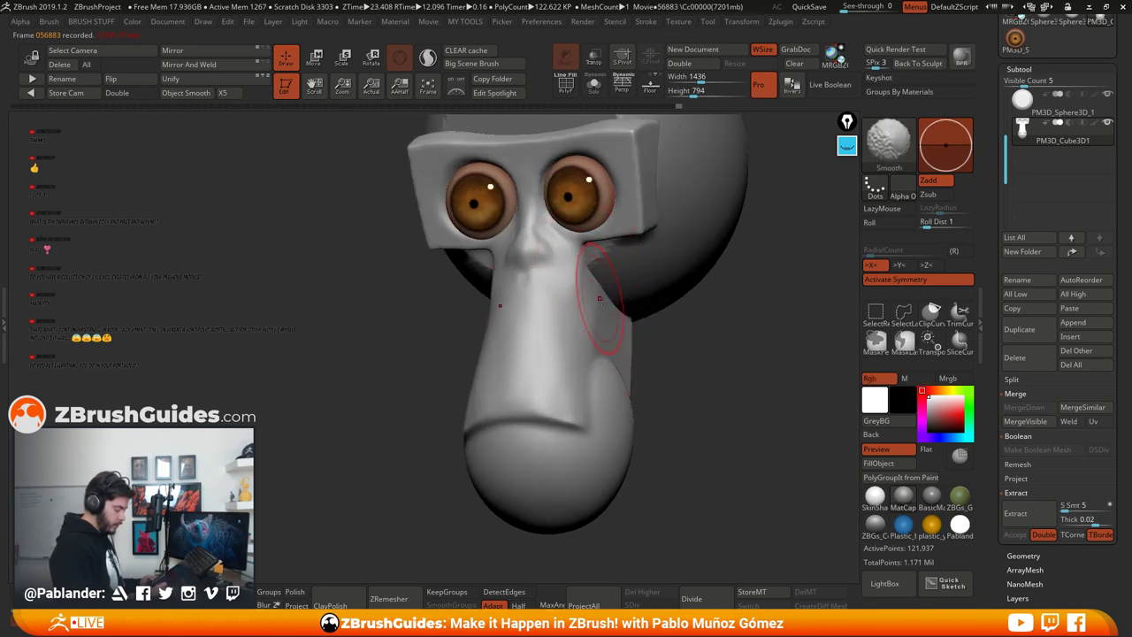
mouse_move(699, 370)
alt+mouse_down()
mouse_move(681, 333)
mouse_move(668, 334)
alt+mouse_up()
mouse_move(591, 306)
shift+mouse_down()
mouse_move(600, 343)
mouse_move(613, 335)
mouse_move(571, 358)
shift+mouse_up()
drag(570, 347, 580, 291)
mouse_move(583, 340)
shift+mouse_down()
mouse_move(591, 320)
mouse_move(586, 341)
mouse_move(578, 321)
mouse_move(590, 313)
shift+mouse_up()
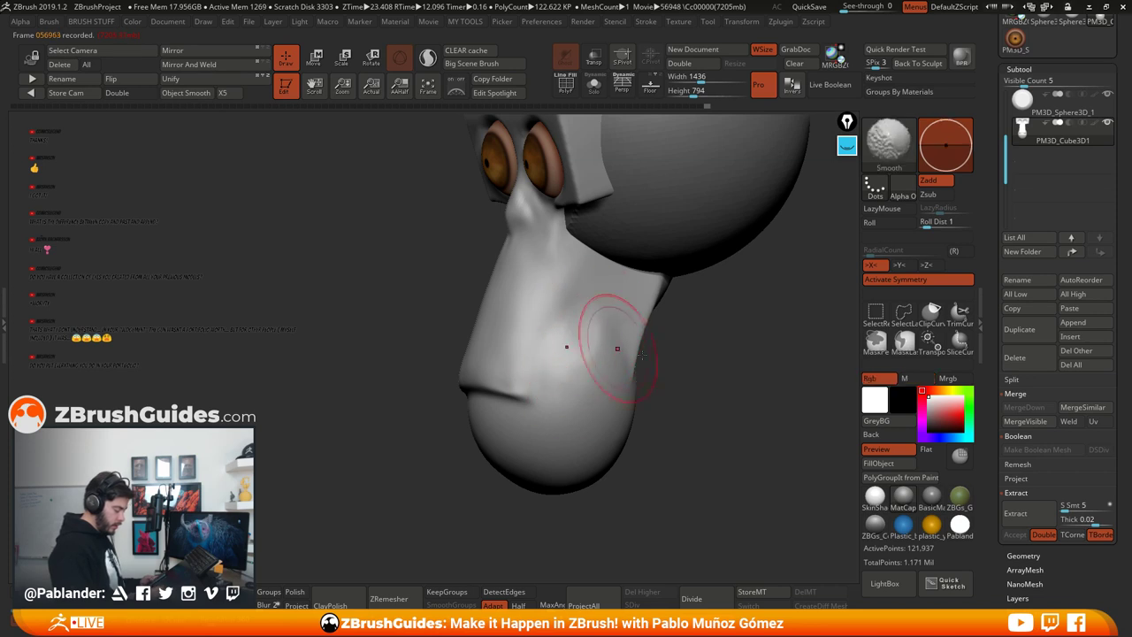
Step: Switch to the Standard brush, adjust its size and raise a symmetrical lower lip ridge just beneath the nose's lower edge
mouse_move(593, 345)
right_down()
mouse_move(714, 342)
mouse_move(677, 331)
mouse_move(692, 336)
right_up()
key(b)
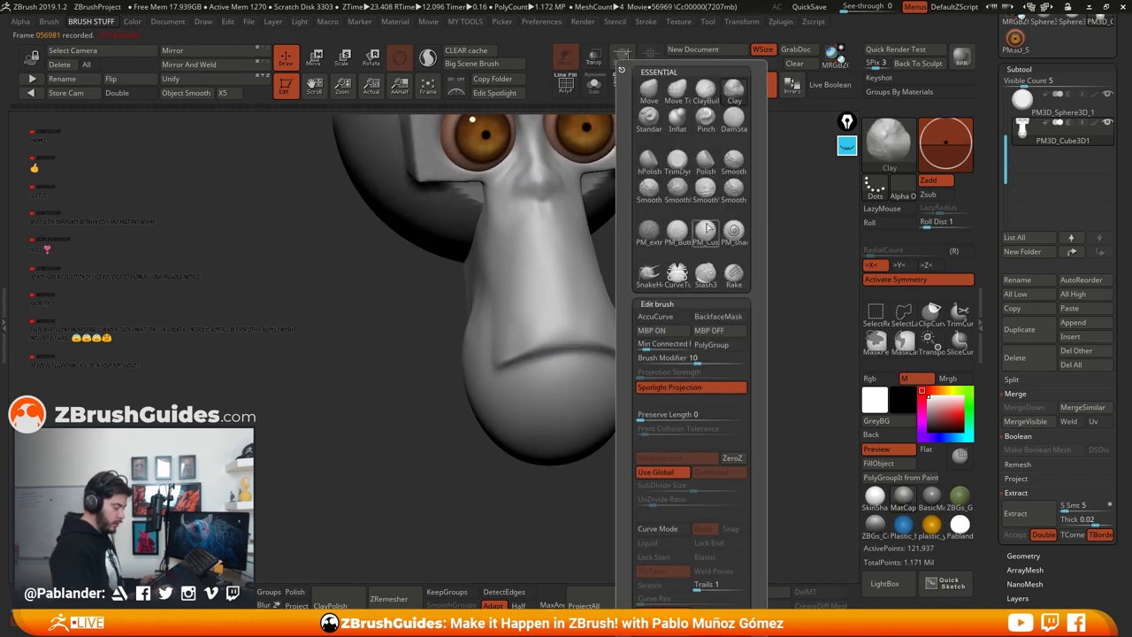
click(648, 115)
key(space)
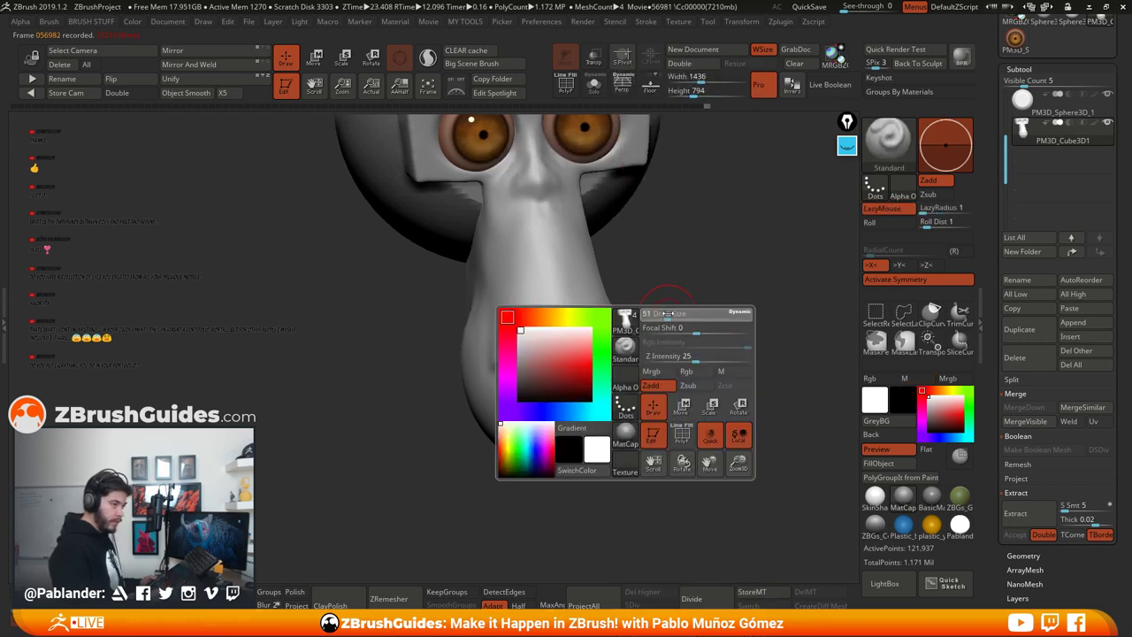
right_drag(710, 321, 699, 322)
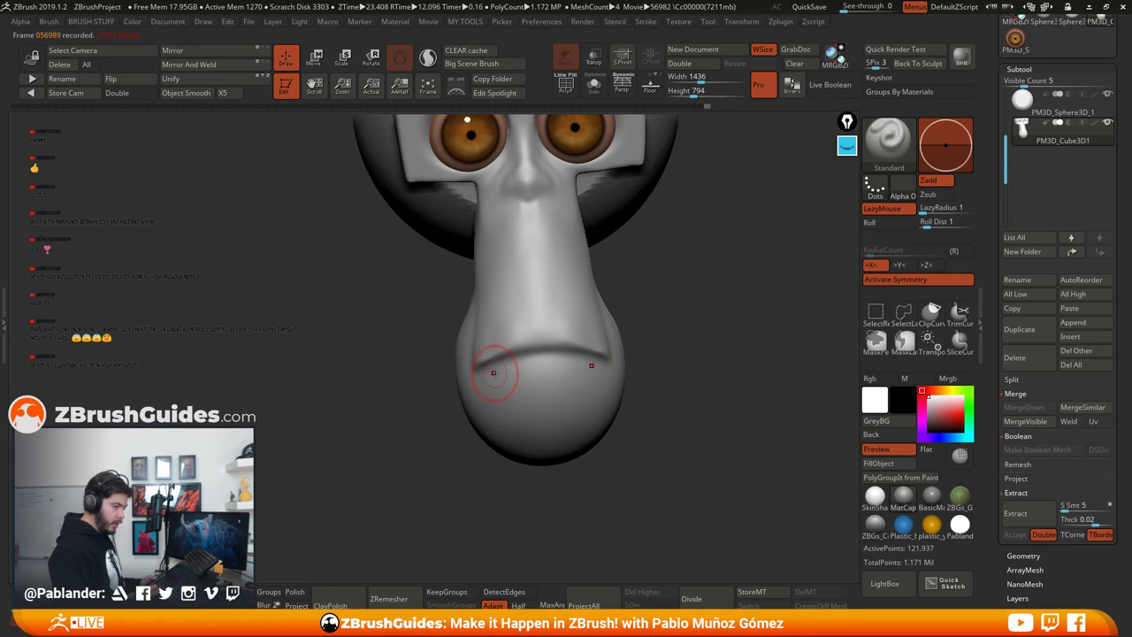
right_drag(631, 329, 613, 338)
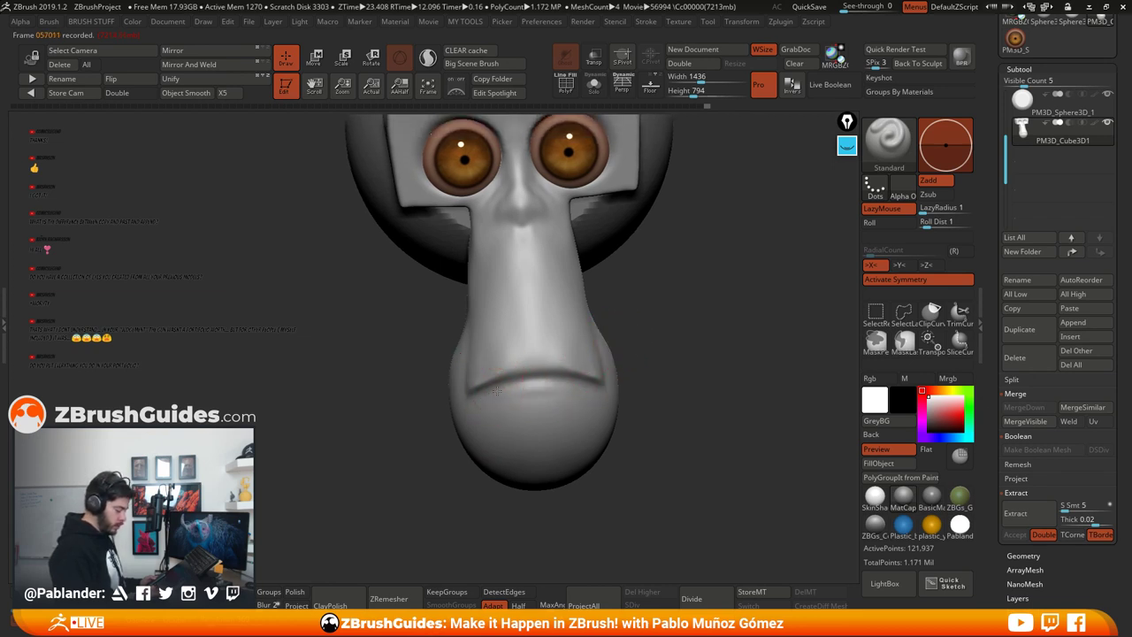
drag(499, 390, 570, 385)
drag(638, 387, 669, 383)
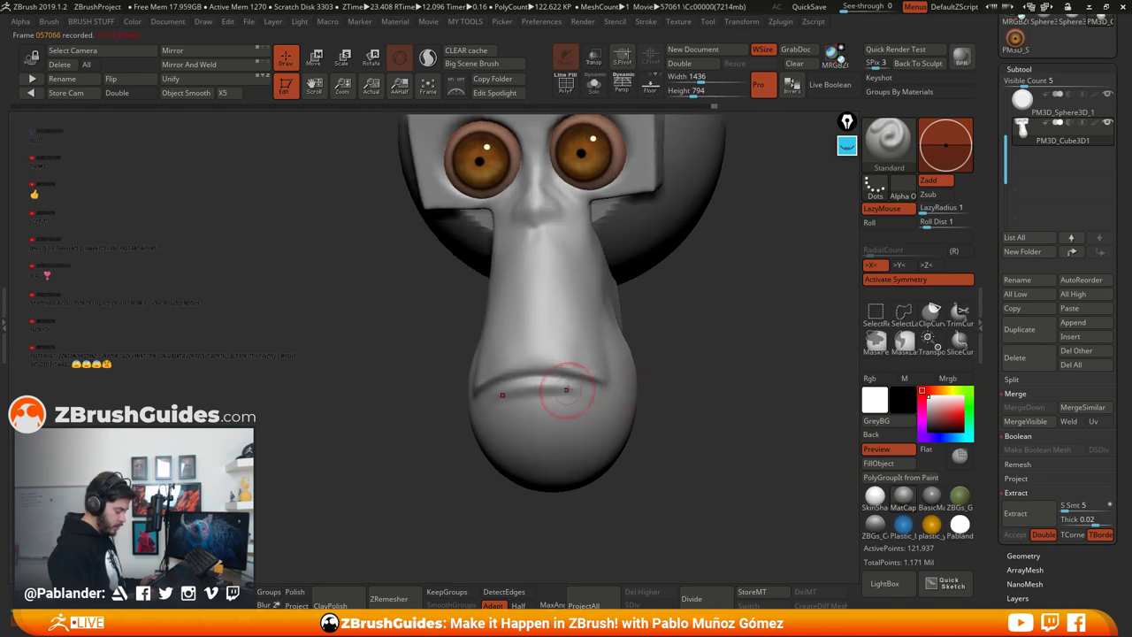
mouse_move(564, 392)
mouse_down()
mouse_move(488, 398)
mouse_move(608, 396)
mouse_up()
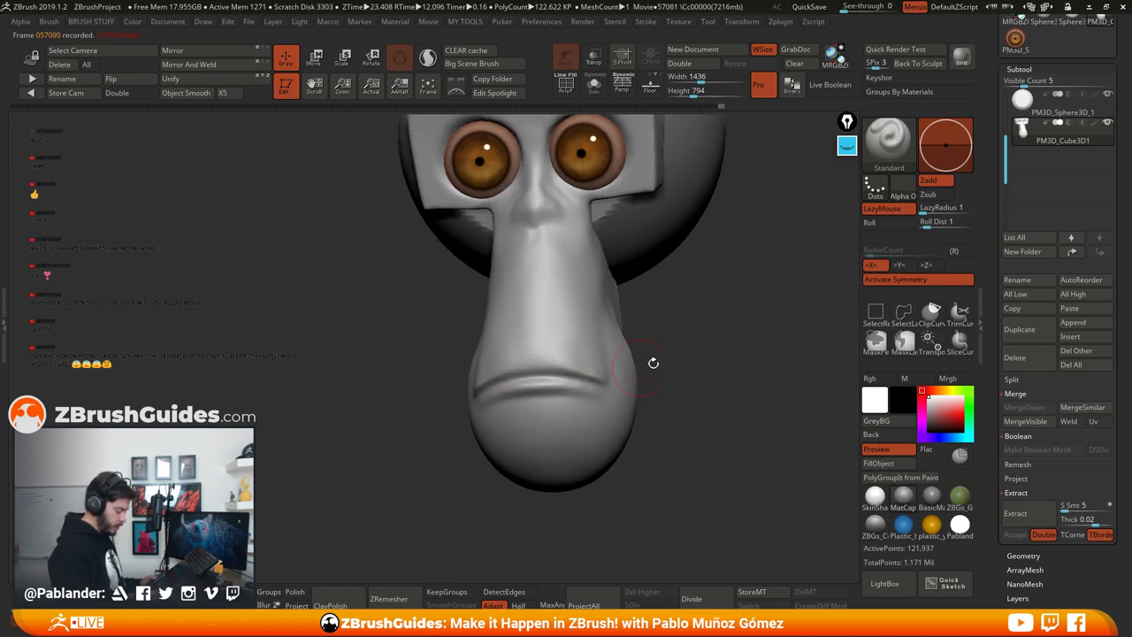
Step: Switch back to the Clay brush and fill in the area under the lower lip, blending it into the chin
right_drag(652, 363, 690, 348)
key(b)
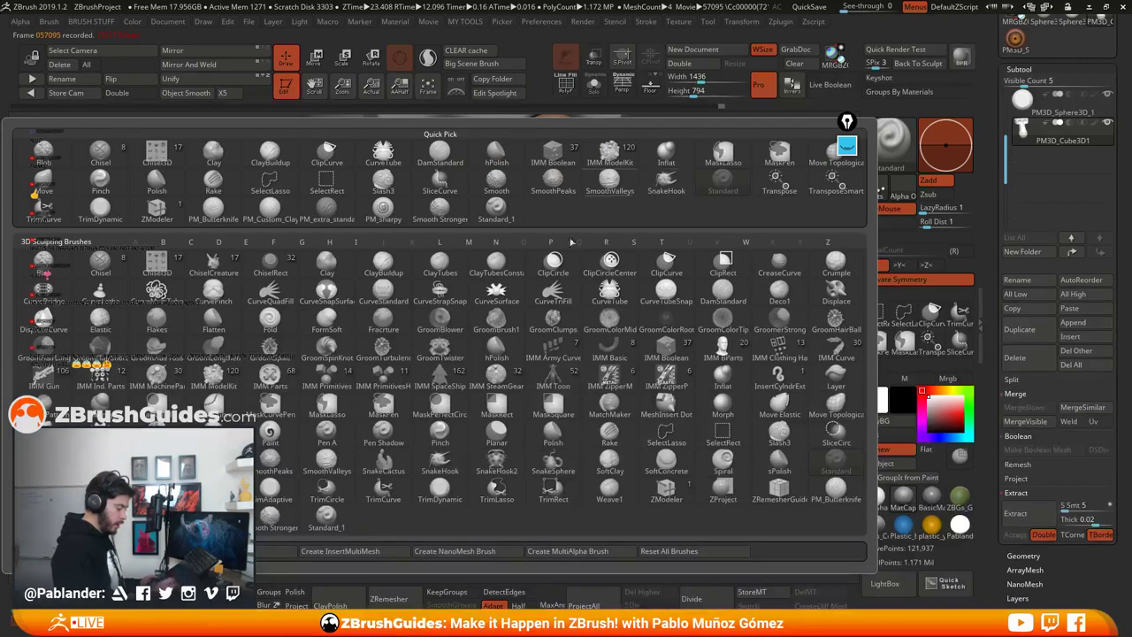
key(2)
key(1)
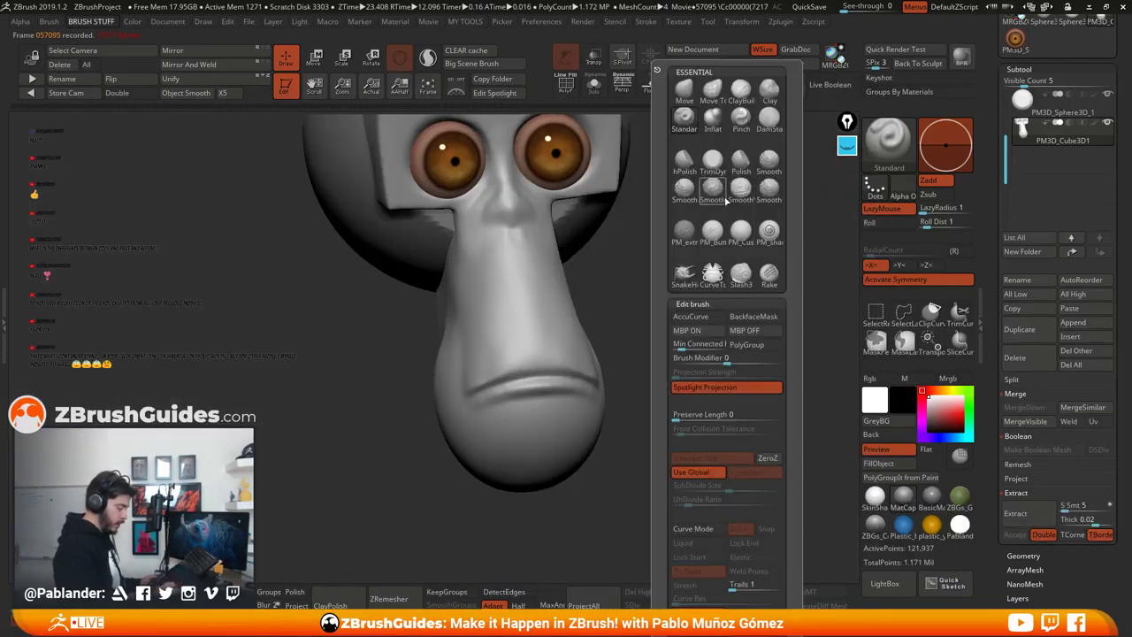
click(768, 88)
mouse_move(636, 379)
right_down()
mouse_move(692, 310)
mouse_move(676, 336)
mouse_move(698, 330)
mouse_move(587, 318)
right_up()
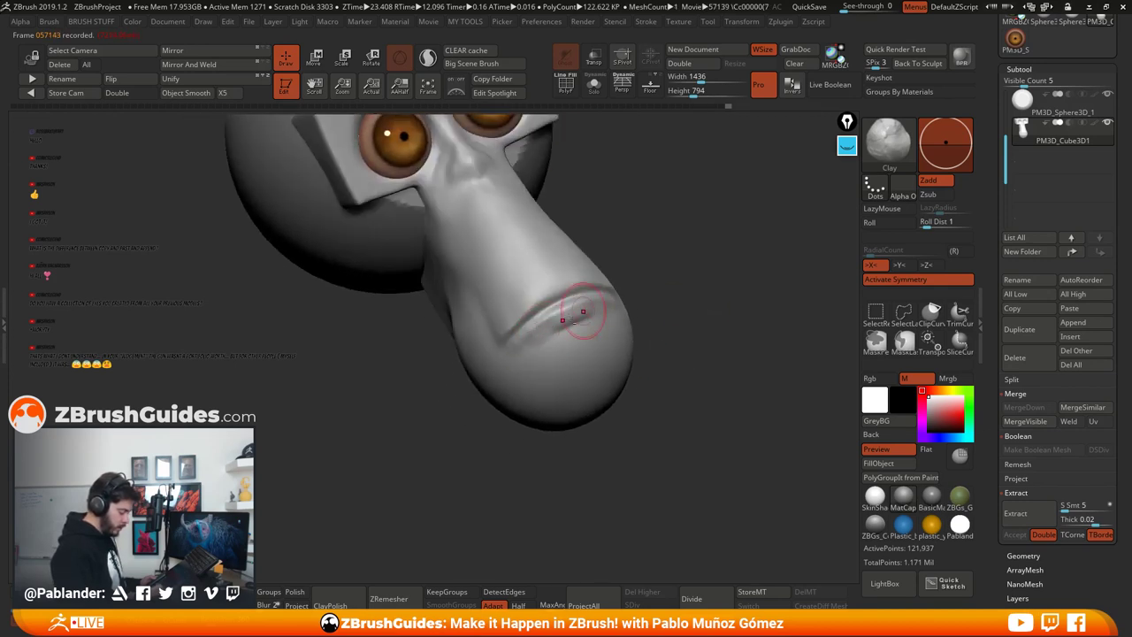
mouse_move(583, 311)
mouse_down()
mouse_move(547, 333)
mouse_move(579, 327)
mouse_up()
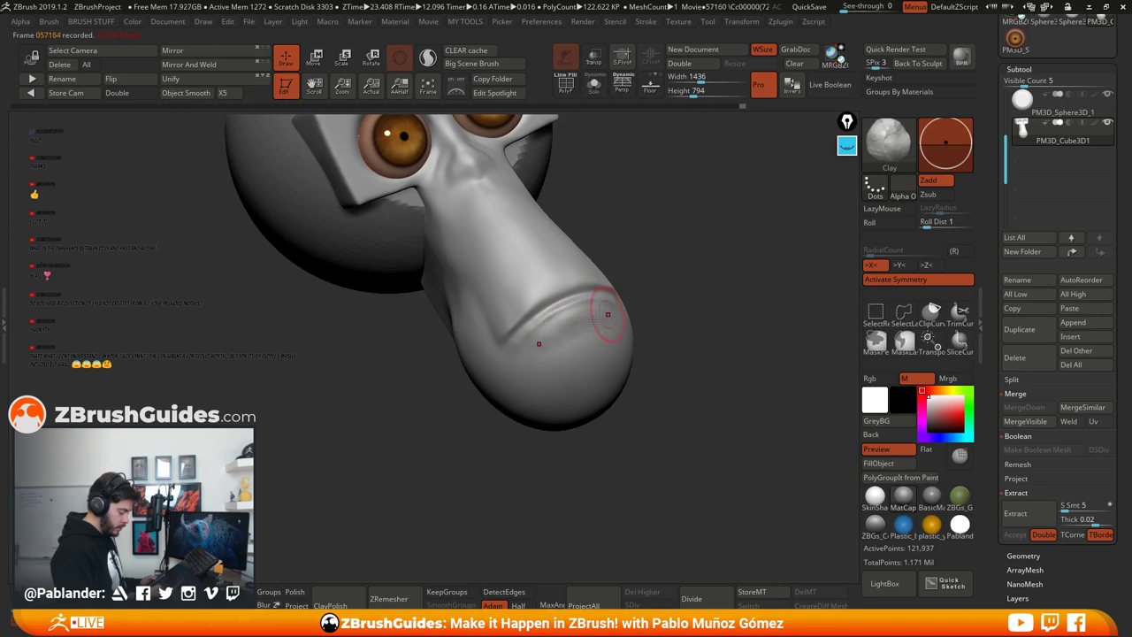
drag(526, 351, 599, 300)
Step: Sculpt soft folds beside the mouth corner with Clay strokes and smooth them into the cheek
drag(673, 298, 619, 296)
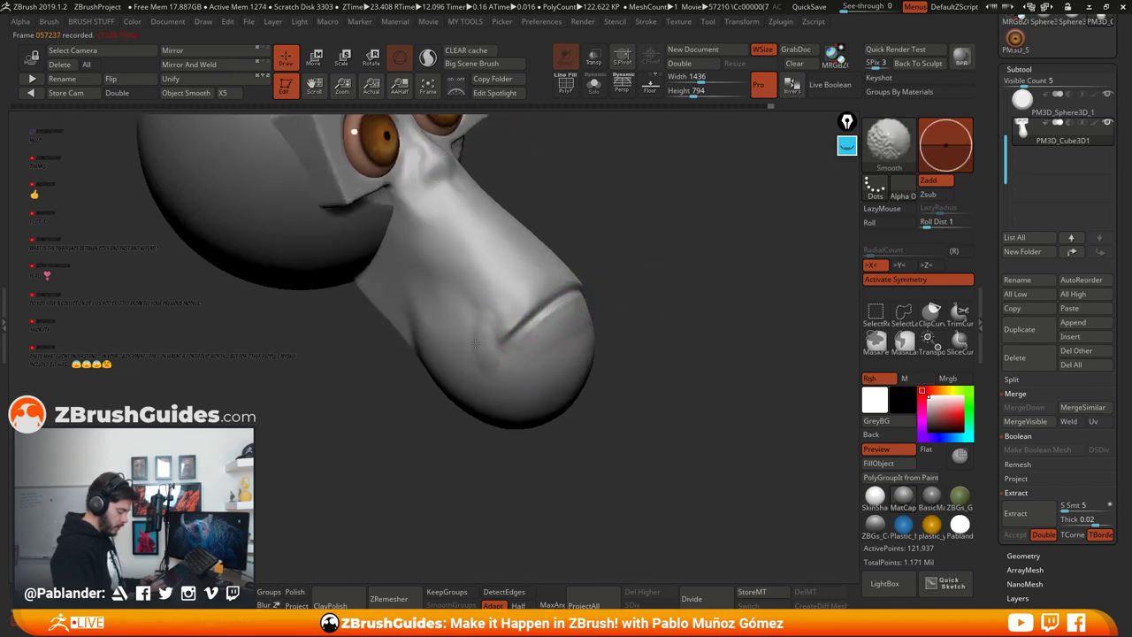
drag(464, 289, 486, 347)
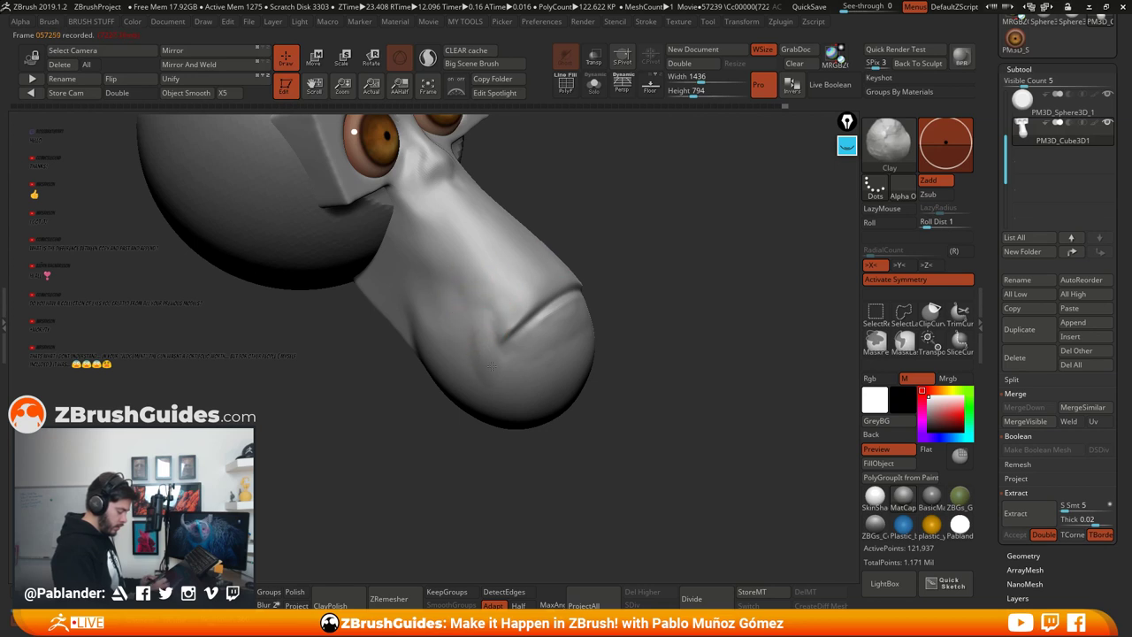
mouse_move(470, 296)
mouse_down()
mouse_move(510, 366)
mouse_move(471, 328)
mouse_up()
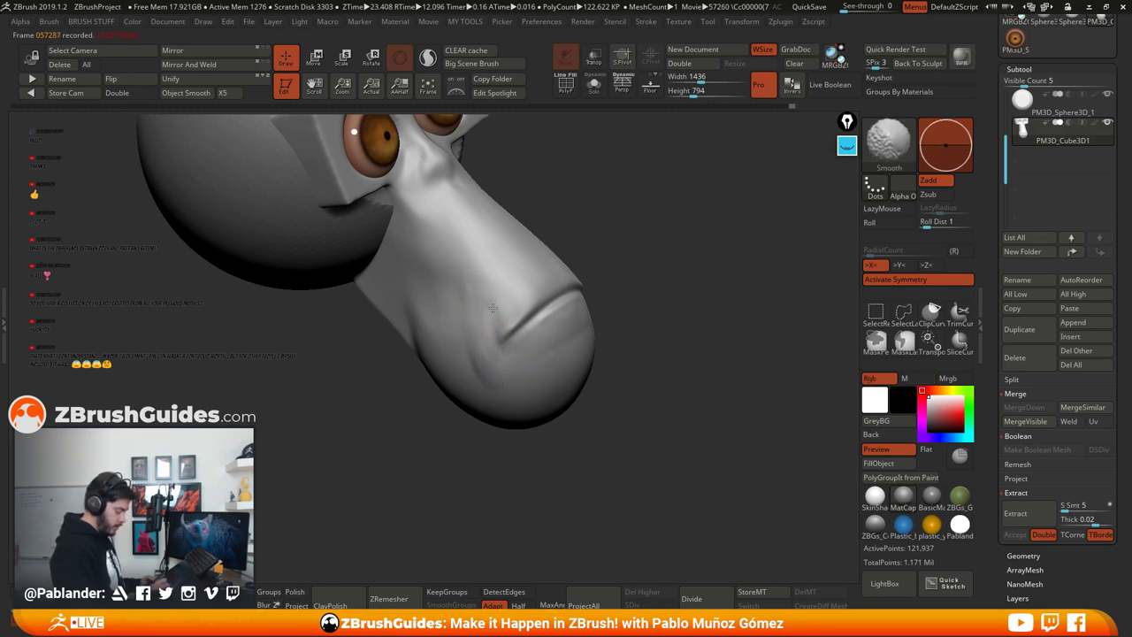
mouse_move(738, 296)
mouse_down()
mouse_move(661, 291)
mouse_move(687, 254)
mouse_move(611, 294)
mouse_up()
mouse_move(608, 279)
right_down()
mouse_move(656, 269)
mouse_move(677, 292)
right_up()
key(shift)
Step: Carve the mouth line deeper with the DamStandard brush and extend its crease past the corner into the cheek
key(b)
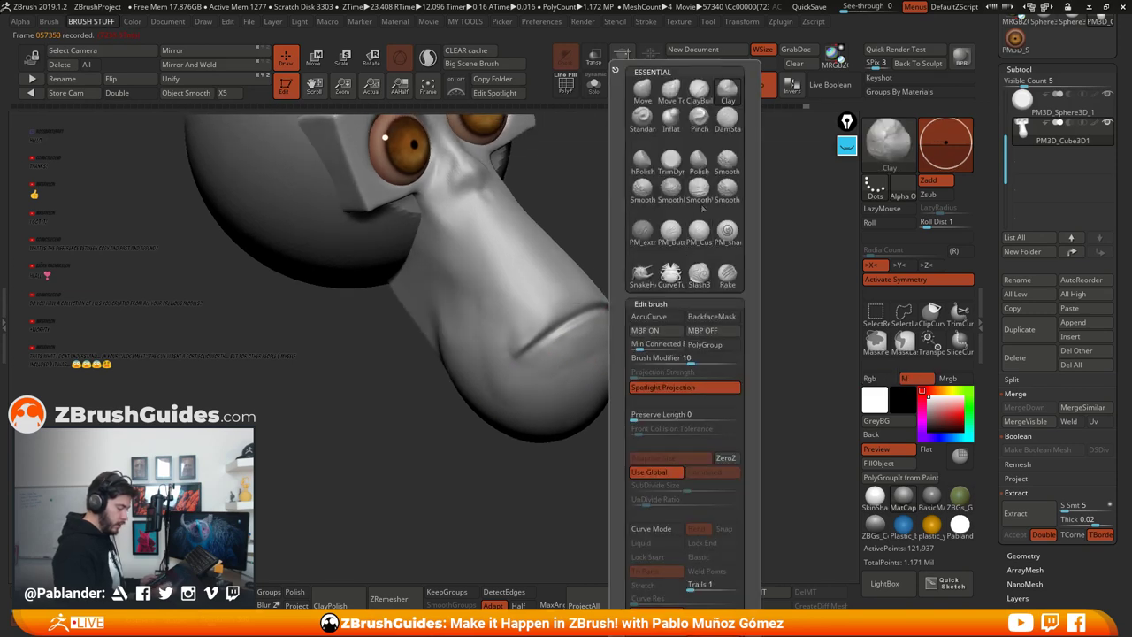
click(729, 119)
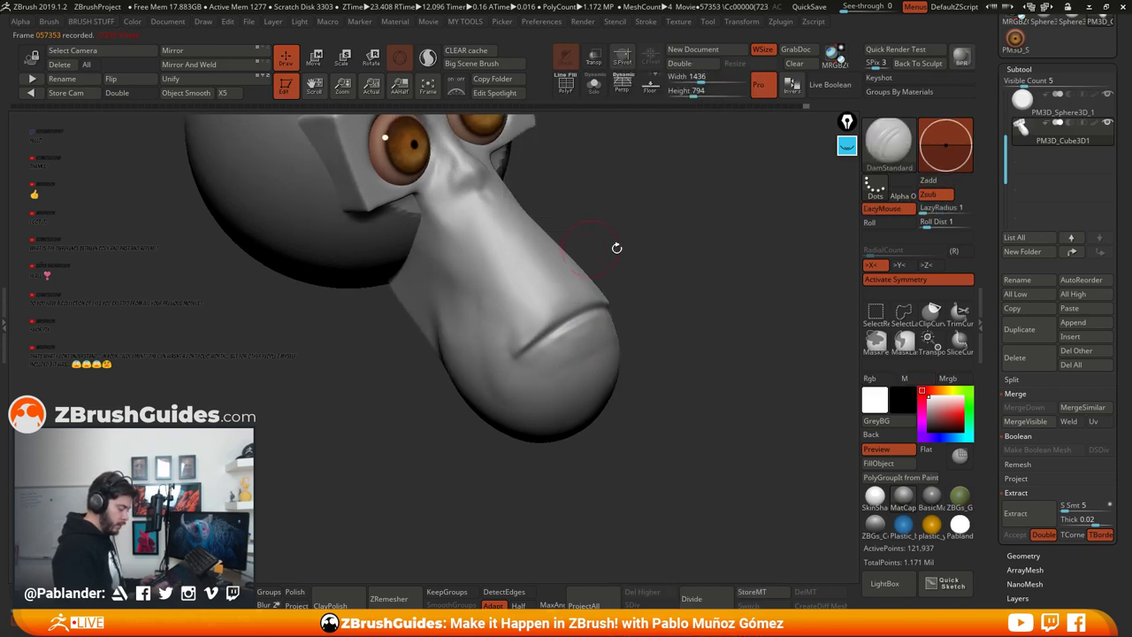
key(space)
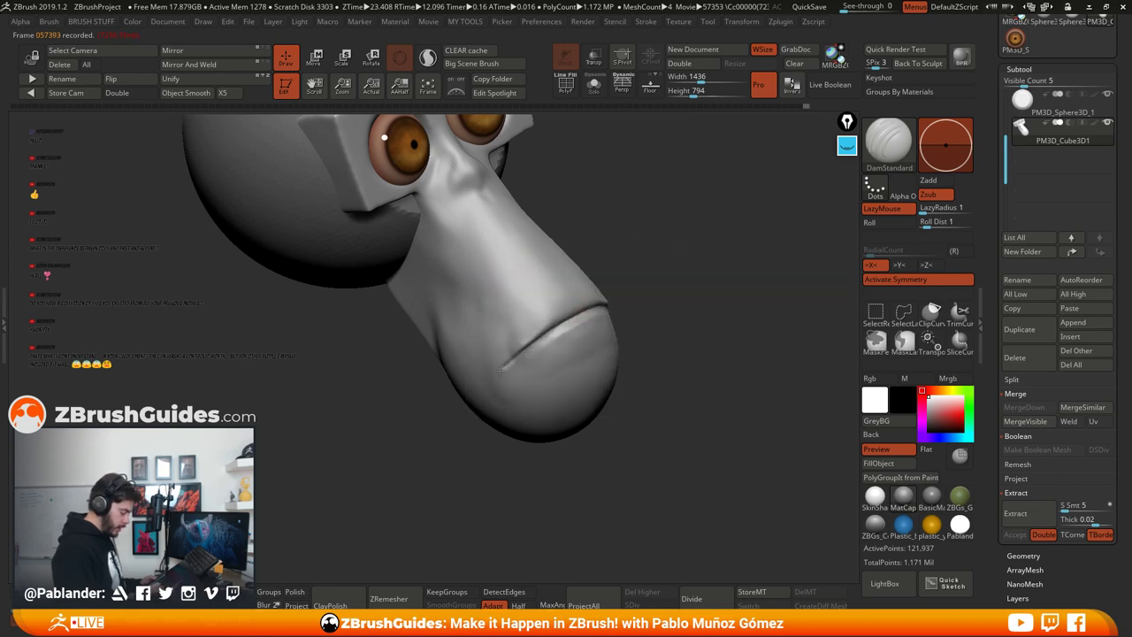
drag(634, 303, 675, 295)
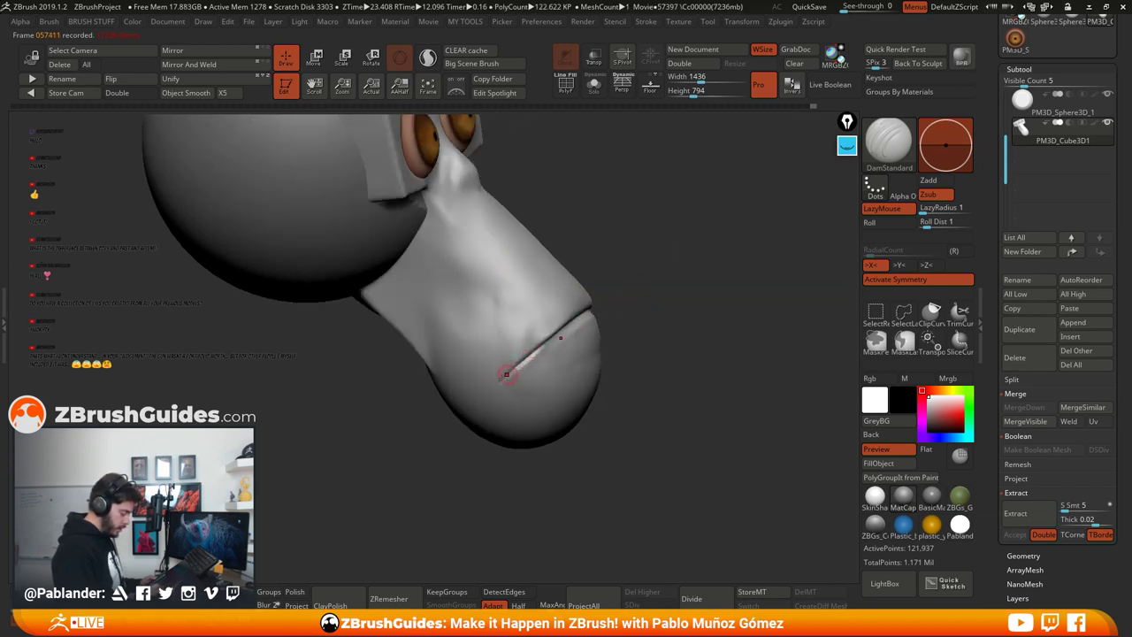
drag(506, 375, 501, 384)
drag(673, 353, 637, 354)
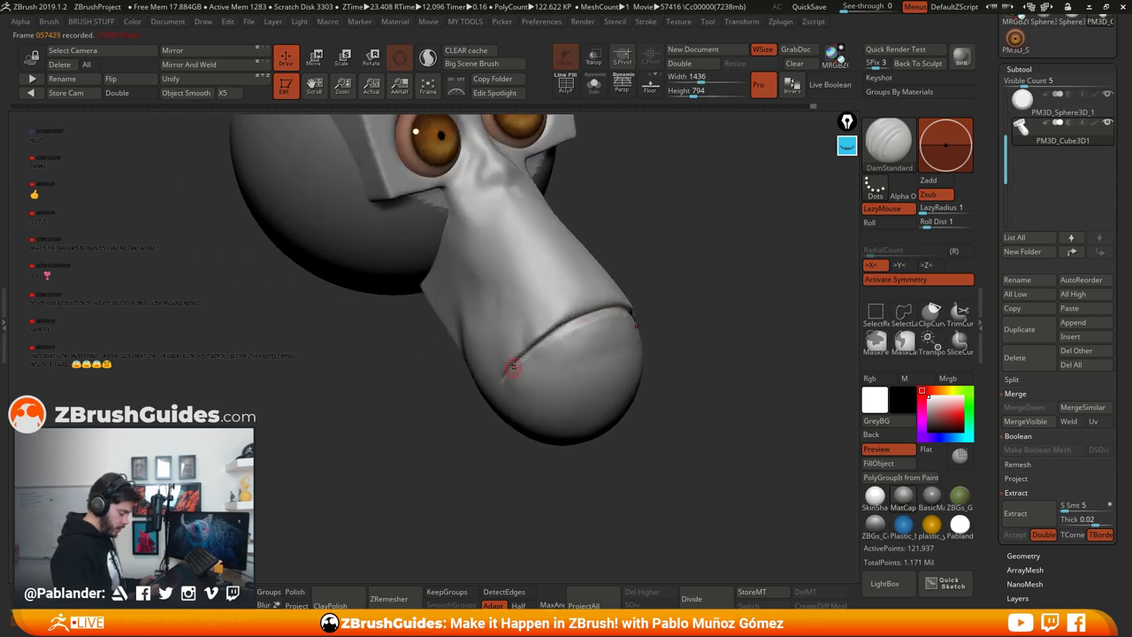
mouse_move(513, 367)
mouse_down()
mouse_move(576, 321)
mouse_move(504, 375)
mouse_up()
key(shift)
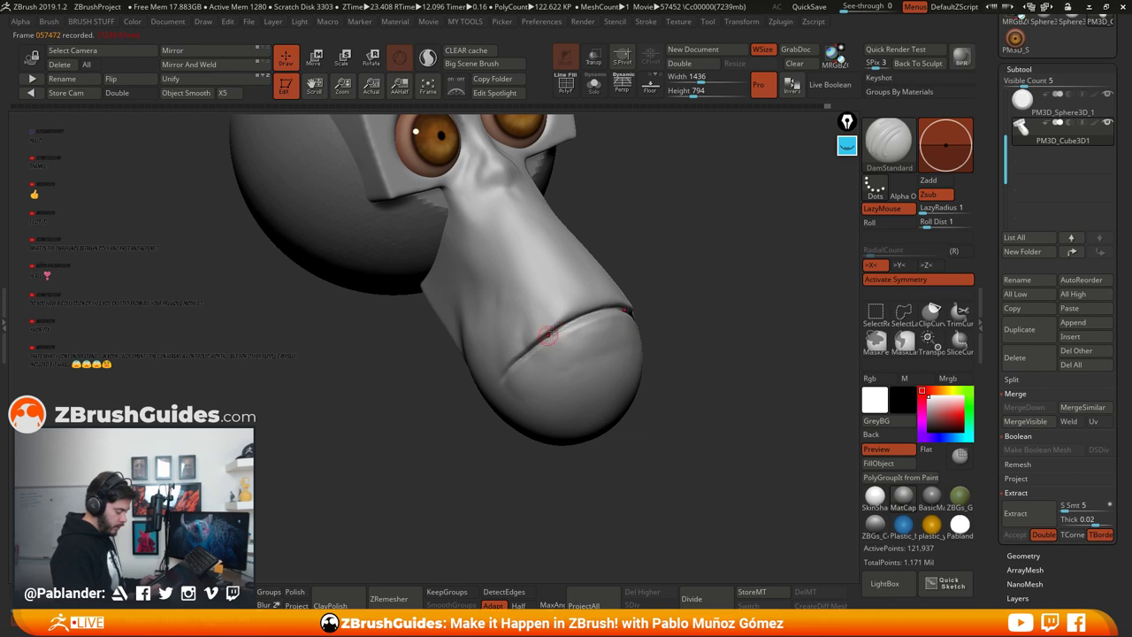
Step: Switch to the Clay brush, adjust its draw size, and build up and smooth the lip surfaces around the mouth crease
drag(665, 278, 690, 288)
key(b)
click(719, 101)
key(space)
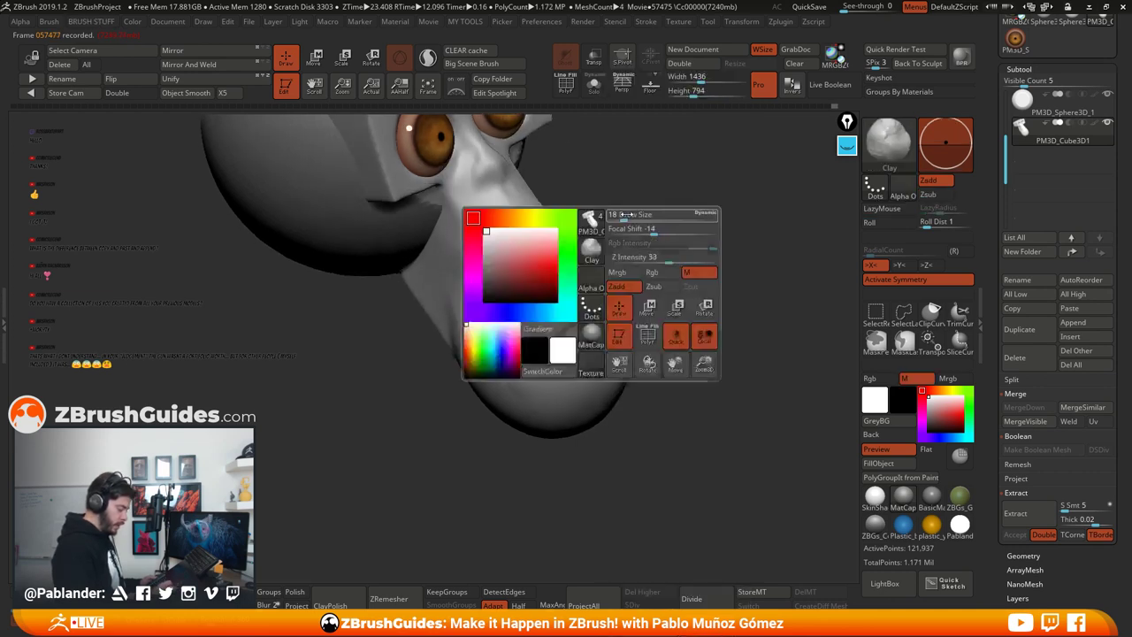
drag(626, 214, 631, 214)
drag(663, 281, 676, 276)
mouse_move(522, 353)
mouse_down()
mouse_move(542, 326)
mouse_move(557, 329)
mouse_move(523, 327)
mouse_move(535, 341)
mouse_move(555, 336)
mouse_up()
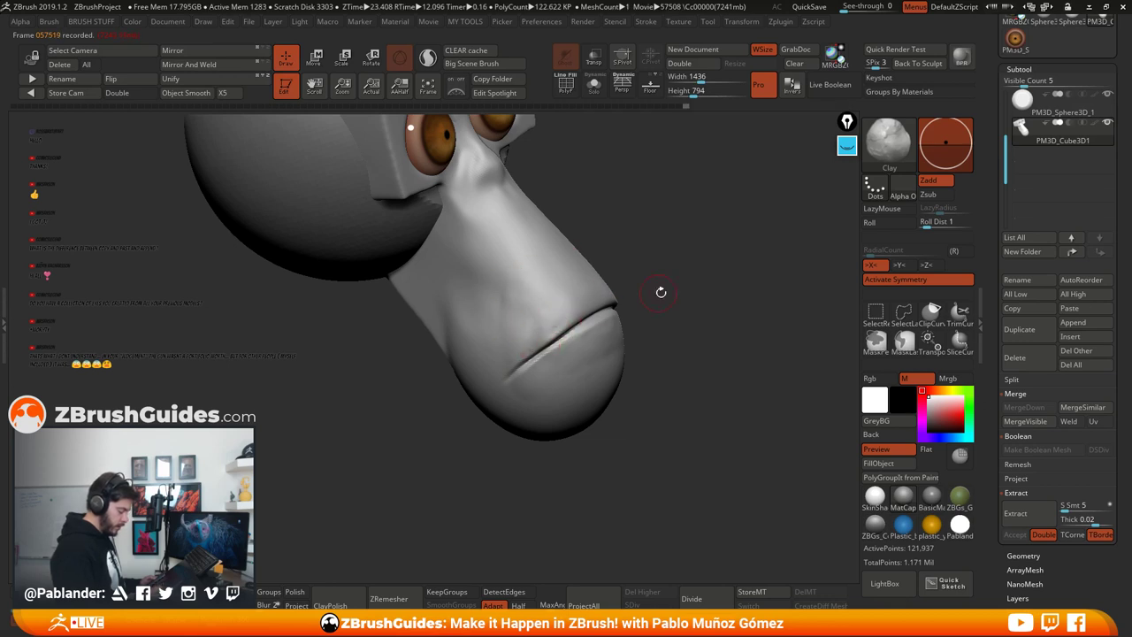
drag(660, 291, 619, 305)
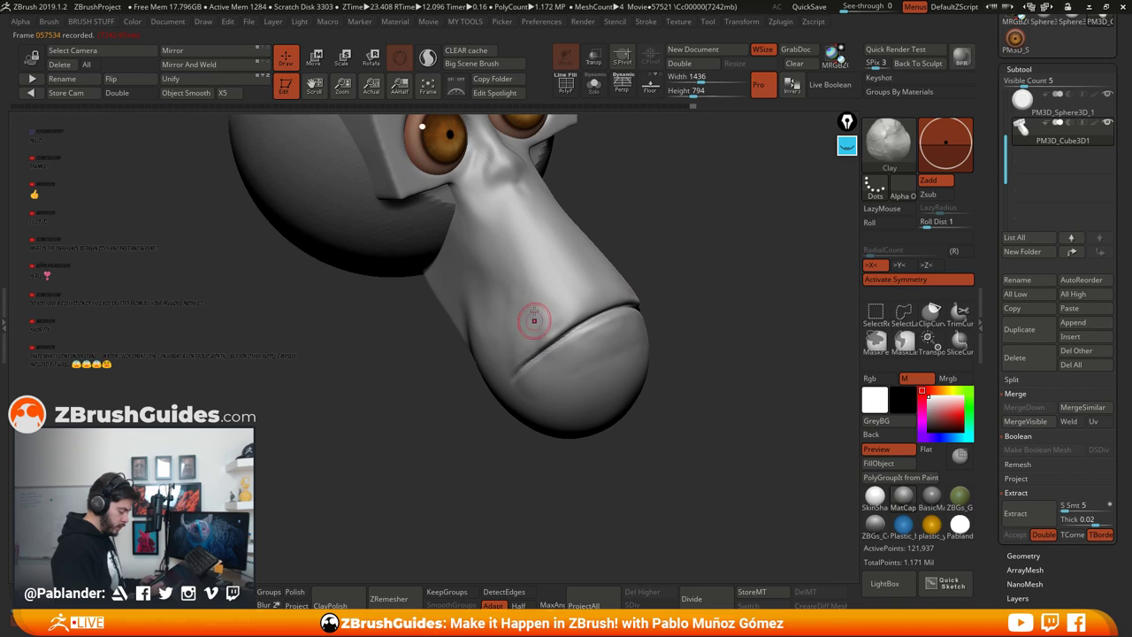
key(shift)
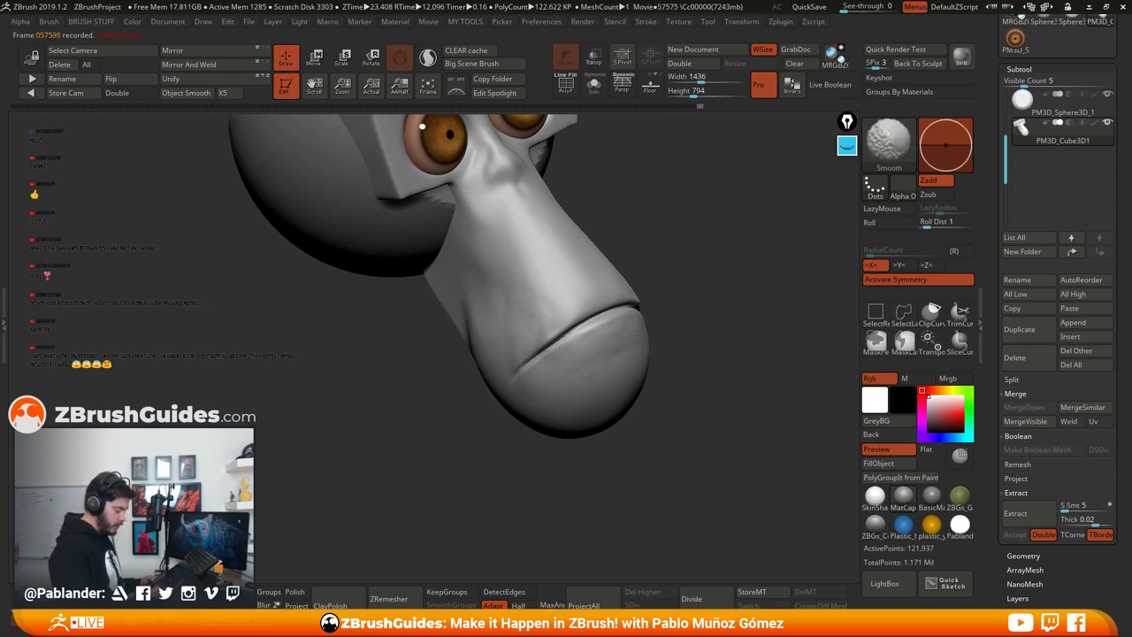
Step: Soften the ends of the mouth line and blend the mouth corners into the cheeks with smoothing strokes
mouse_move(674, 353)
mouse_down()
mouse_move(684, 301)
mouse_move(666, 339)
mouse_up()
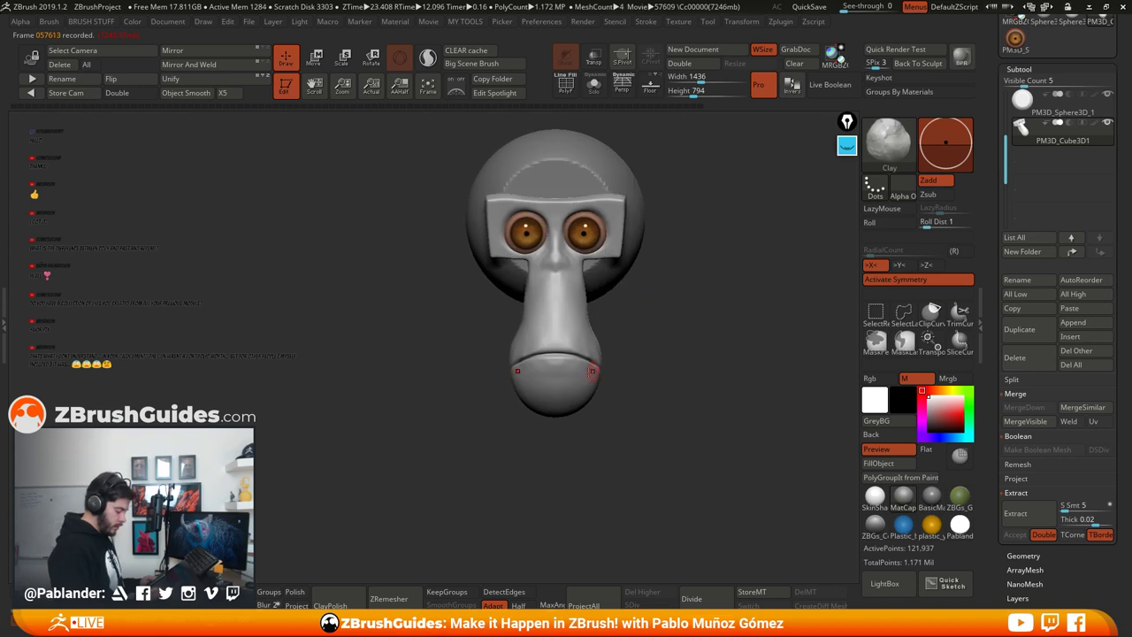
key(shift)
shift+drag(590, 368, 591, 345)
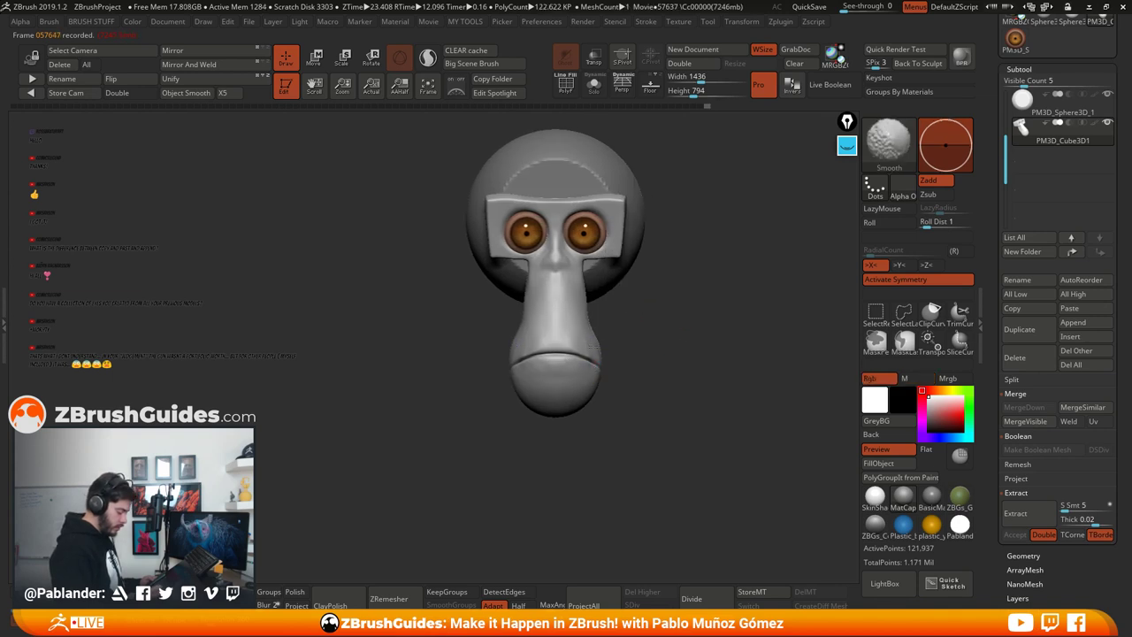
right_drag(590, 355, 603, 359)
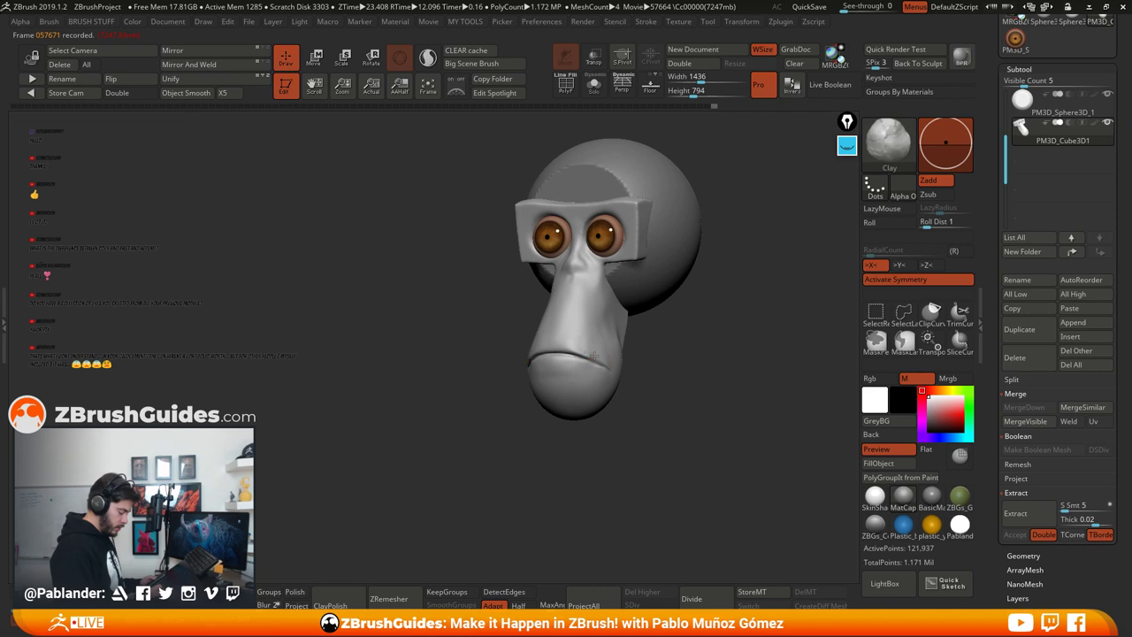
key(shift)
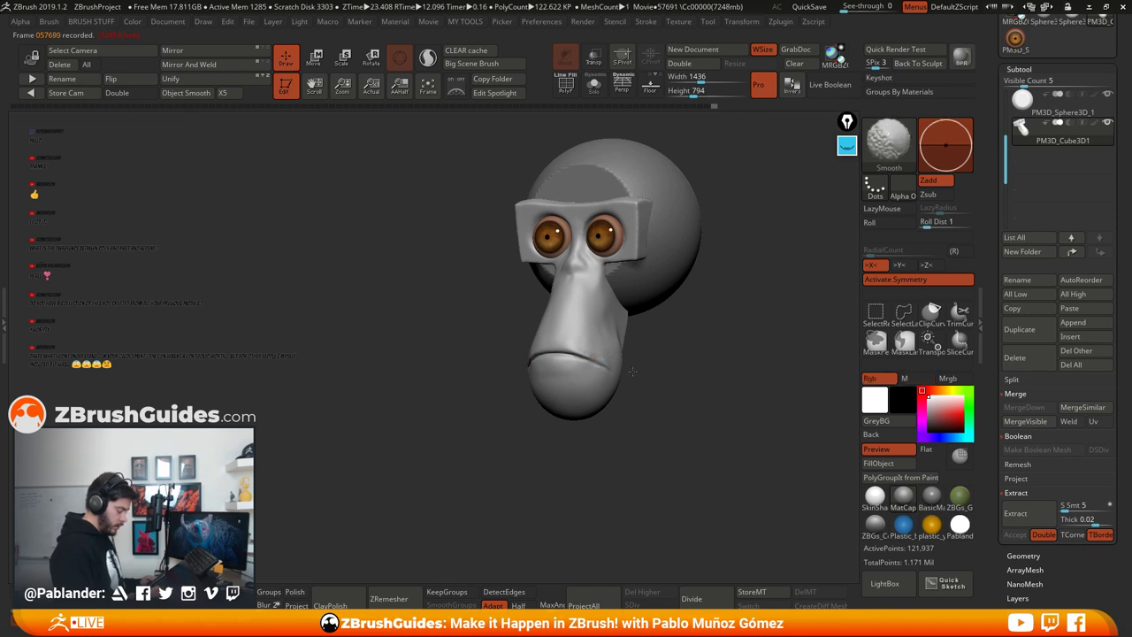
mouse_move(633, 372)
shift+right_down()
mouse_move(660, 372)
mouse_move(657, 404)
shift+right_up()
Step: Switch to the Move brush, adjust its settings and reshape the muzzle's side silhouette symmetrically between the eyes and mouth
mouse_move(668, 271)
alt+right_down()
mouse_move(675, 379)
mouse_move(671, 355)
alt+right_up()
alt+right_drag(669, 409, 663, 357)
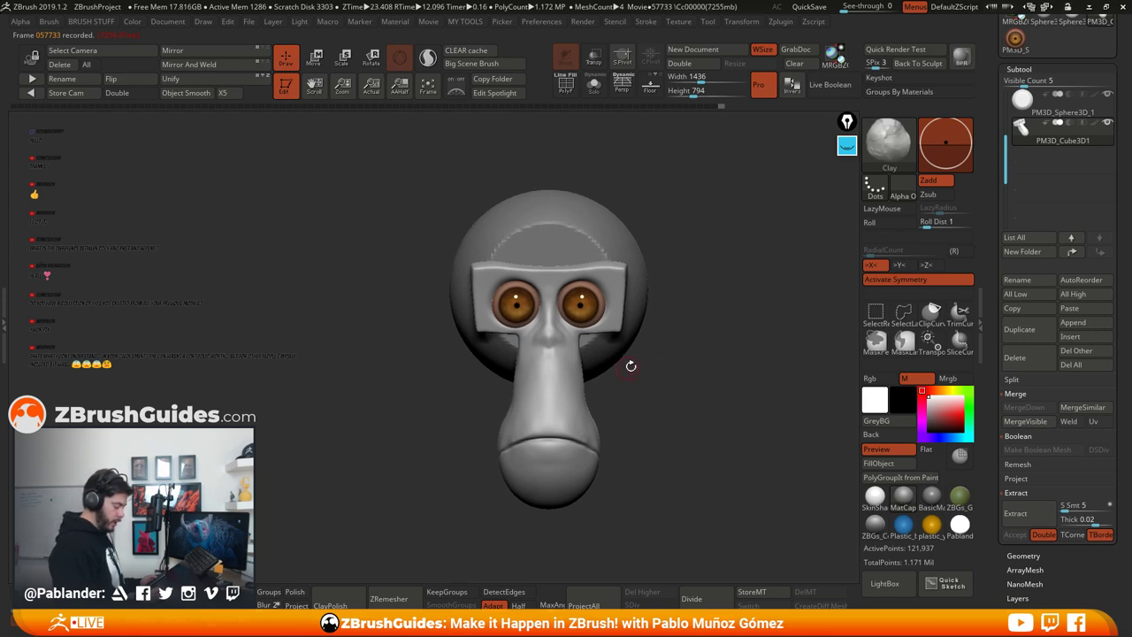
key(b)
key(m)
key(v)
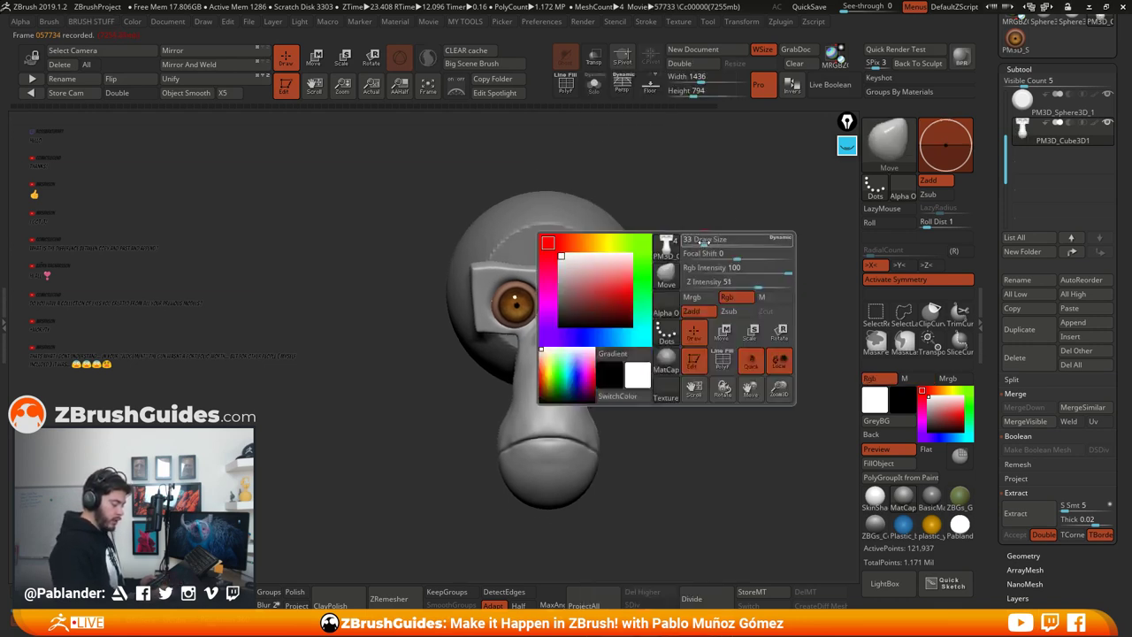
key(space)
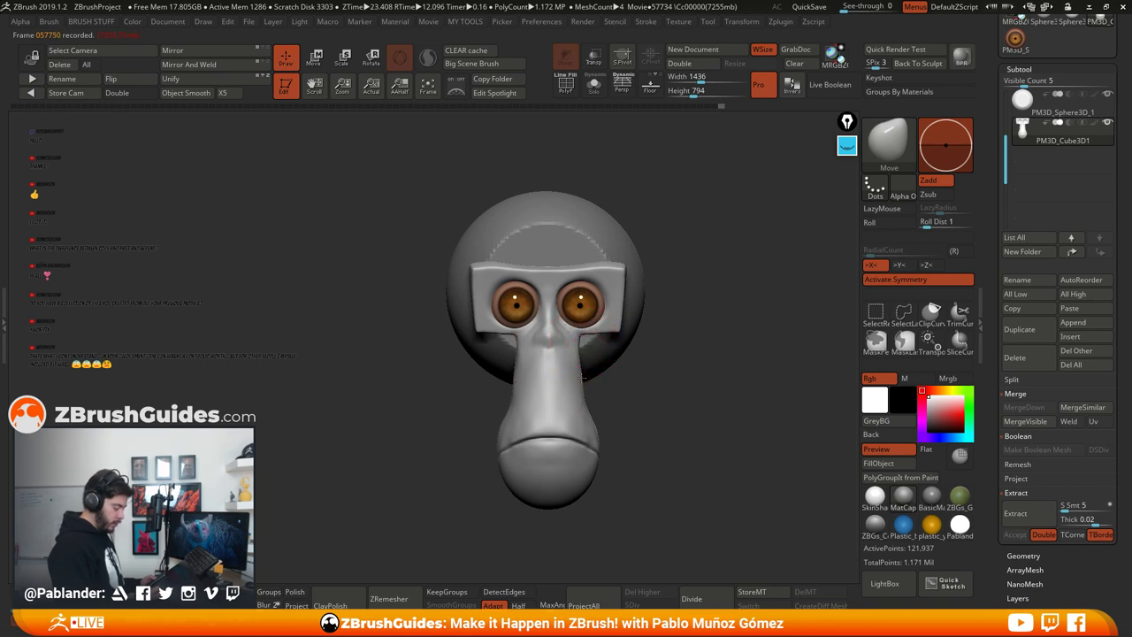
drag(582, 377, 583, 379)
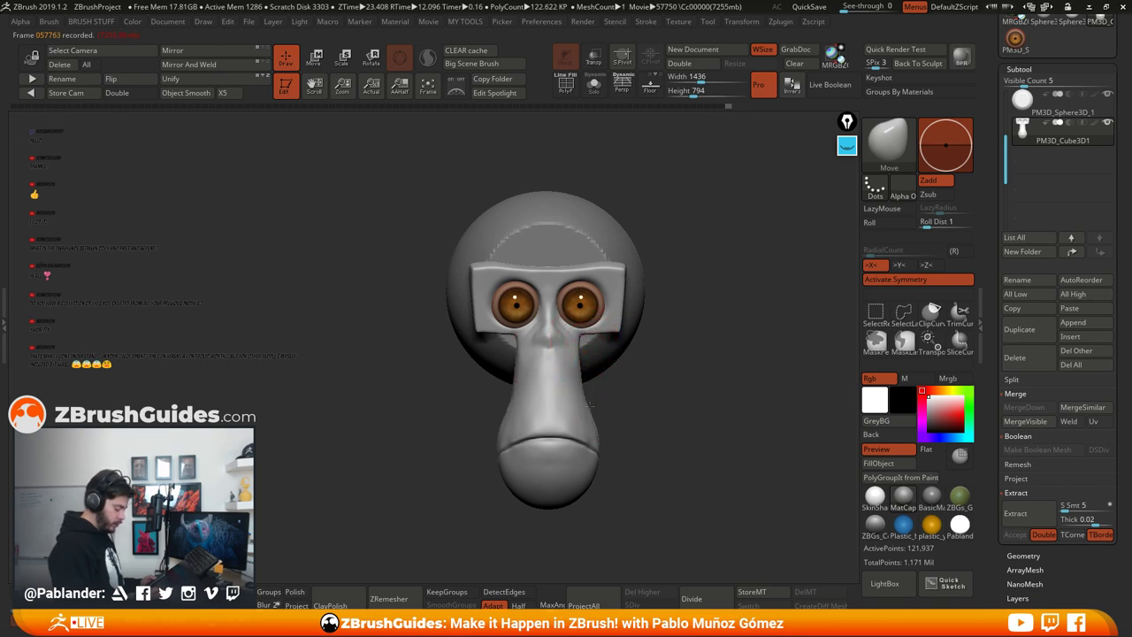
mouse_move(595, 425)
mouse_down()
mouse_move(626, 399)
mouse_move(608, 401)
mouse_move(572, 361)
mouse_up()
mouse_move(606, 356)
mouse_down()
mouse_move(656, 347)
mouse_move(546, 356)
mouse_move(649, 372)
mouse_move(586, 357)
mouse_move(658, 391)
mouse_move(661, 403)
mouse_move(619, 389)
mouse_up()
Step: Switch to the hPolish brush and flatten the brow, nose bridge and muzzle sides into cleaner planes
key(b)
key(h)
key(p)
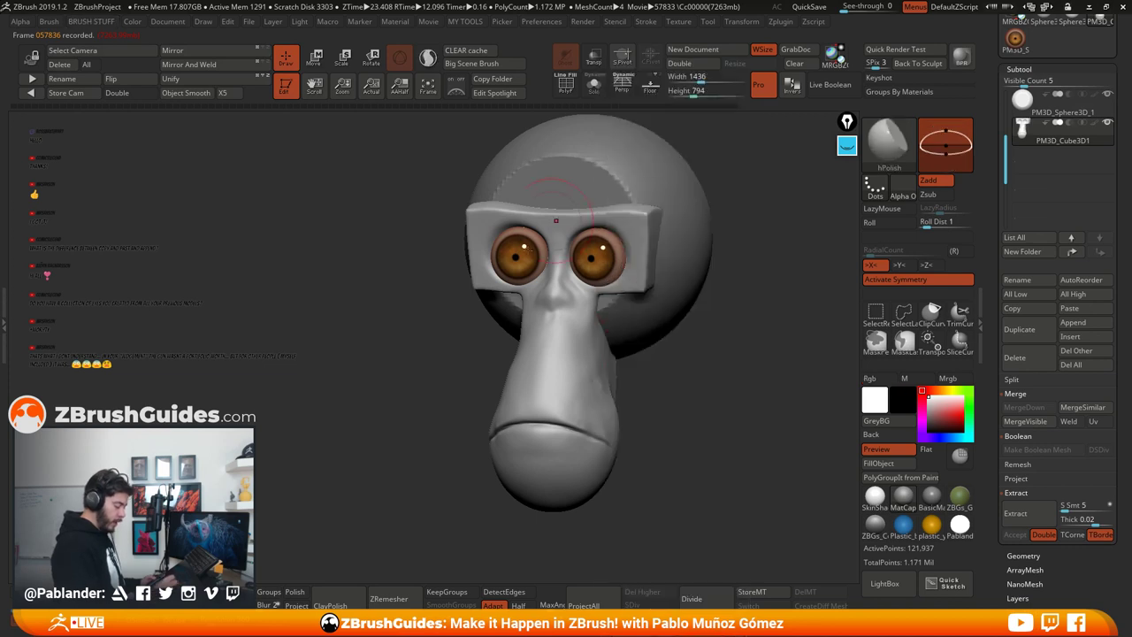
drag(556, 219, 586, 341)
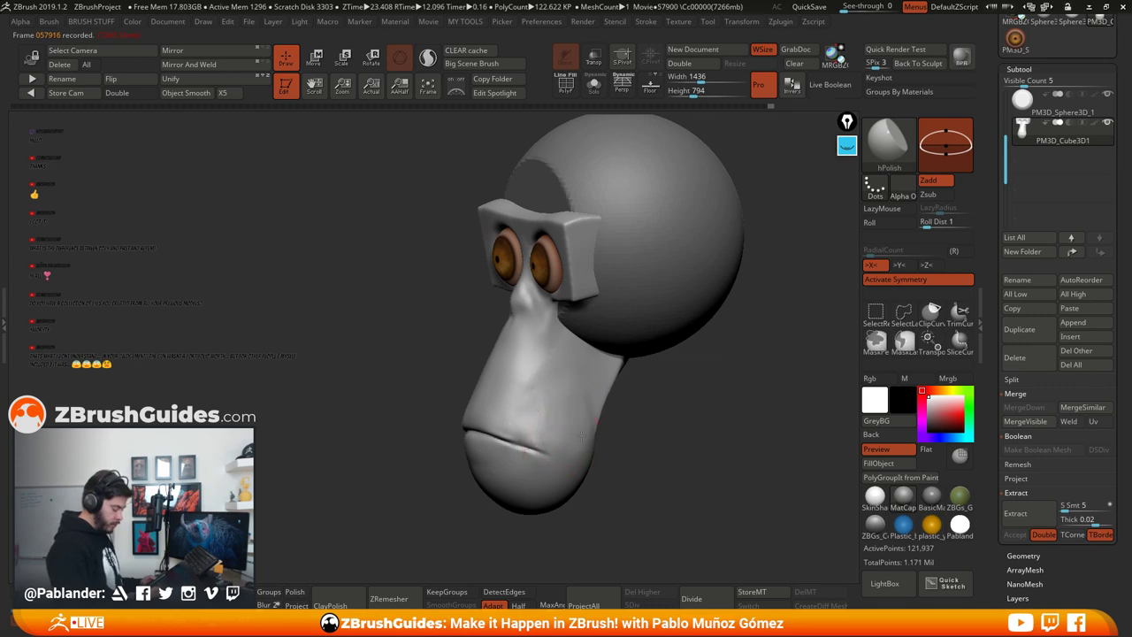
mouse_move(582, 438)
right_down()
mouse_move(661, 426)
mouse_move(621, 423)
right_up()
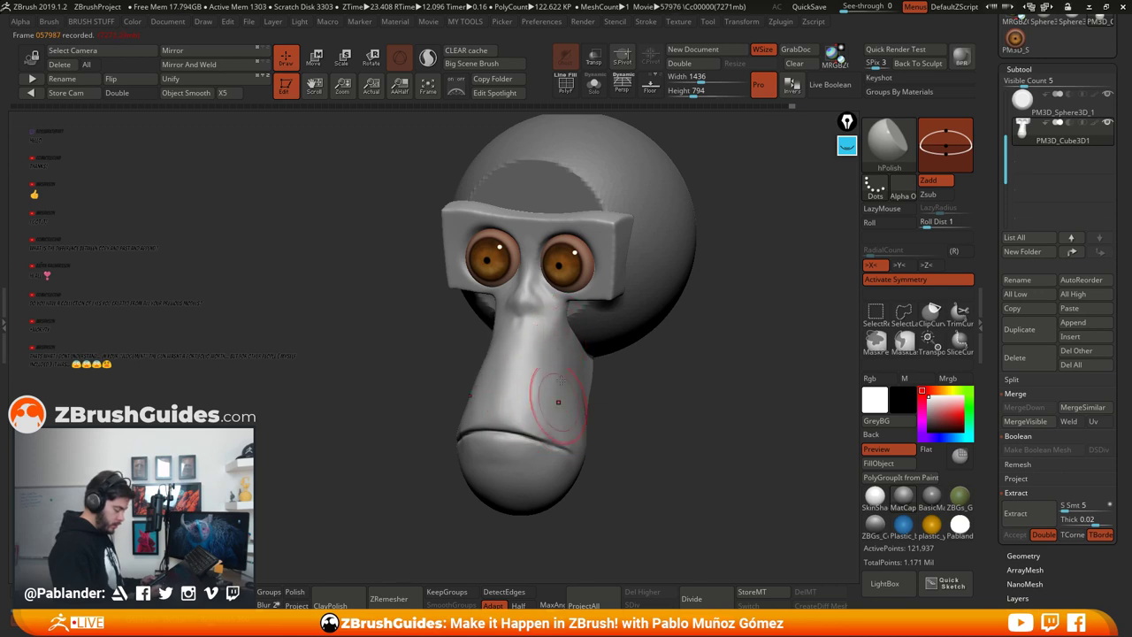
right_drag(559, 393, 619, 389)
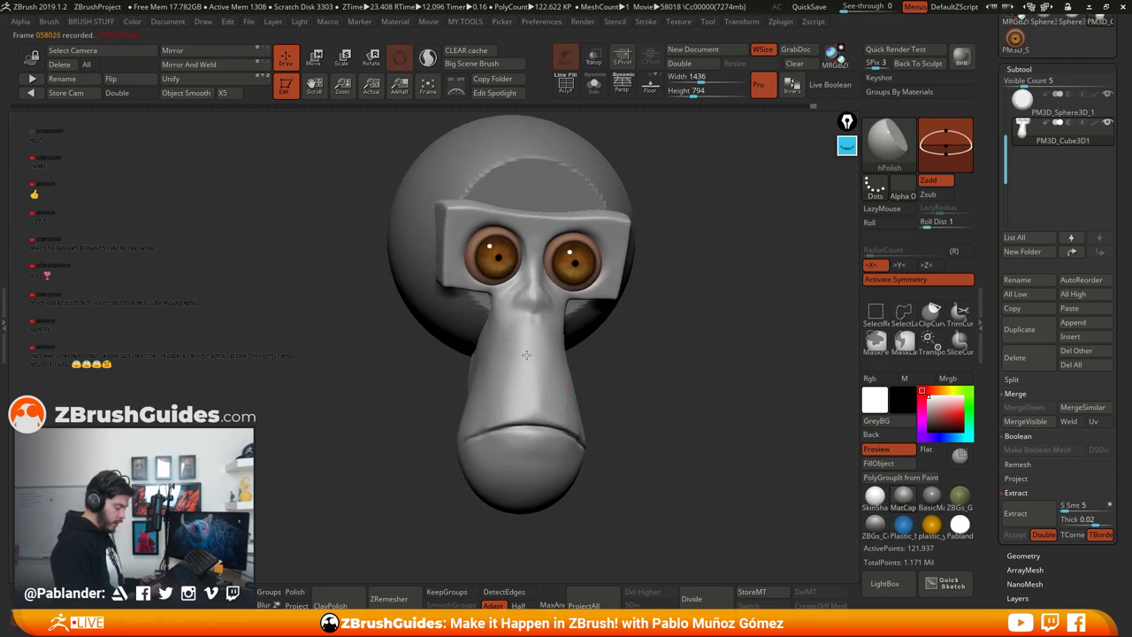
Step: Polish the lower cheeks, the area around the mouth and the chin into firmer planes with hPolish
drag(617, 339, 644, 373)
drag(599, 319, 604, 349)
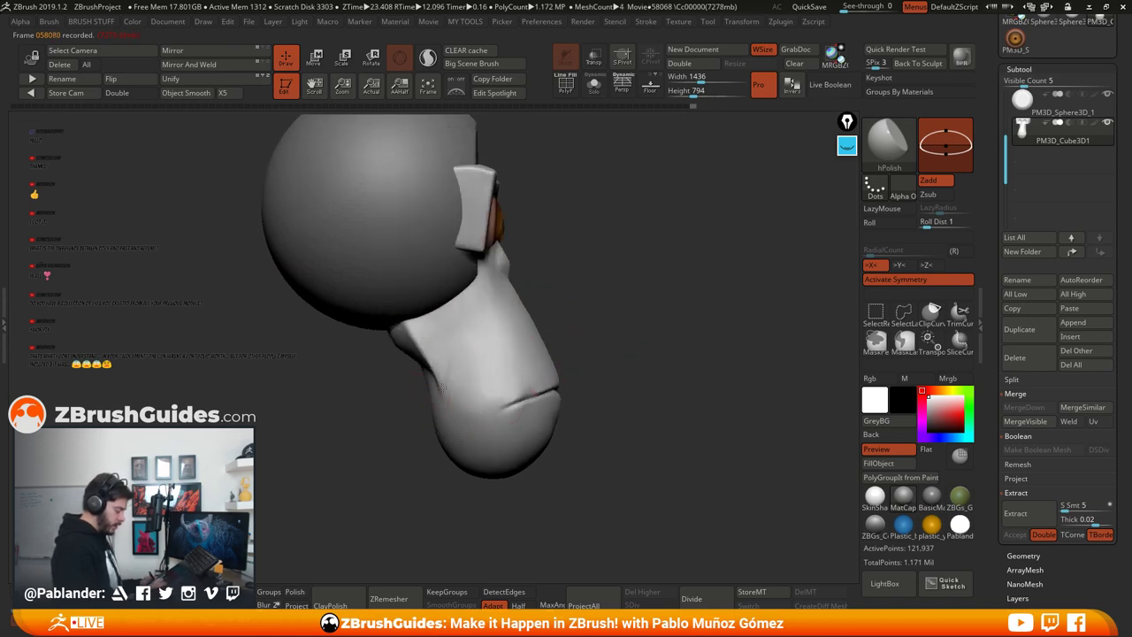
right_drag(531, 389, 554, 395)
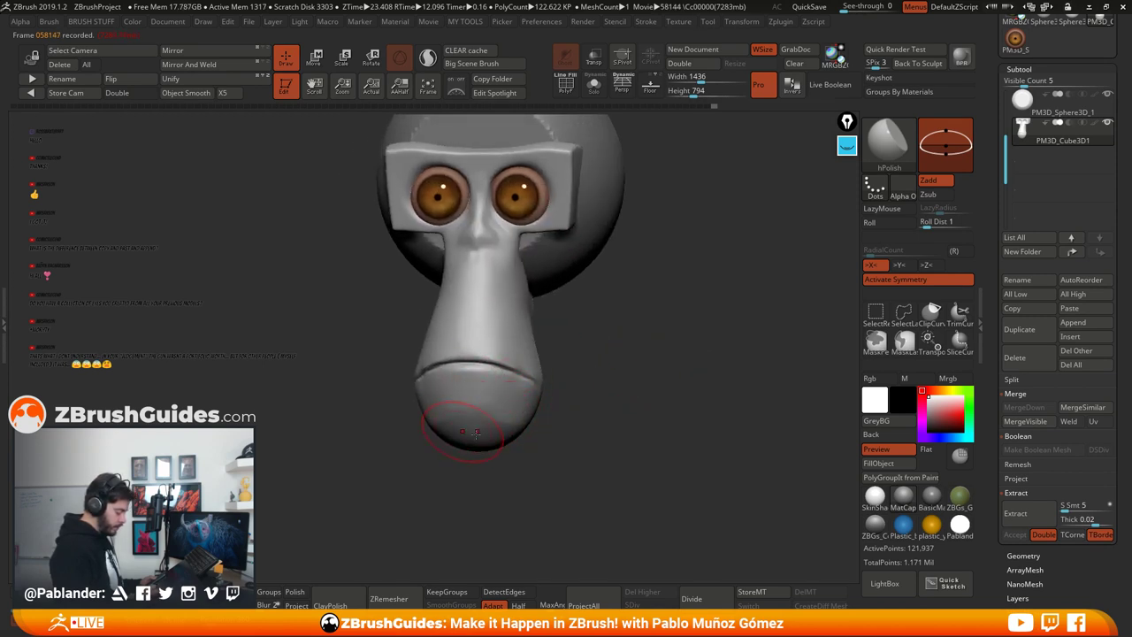
right_drag(570, 410, 523, 421)
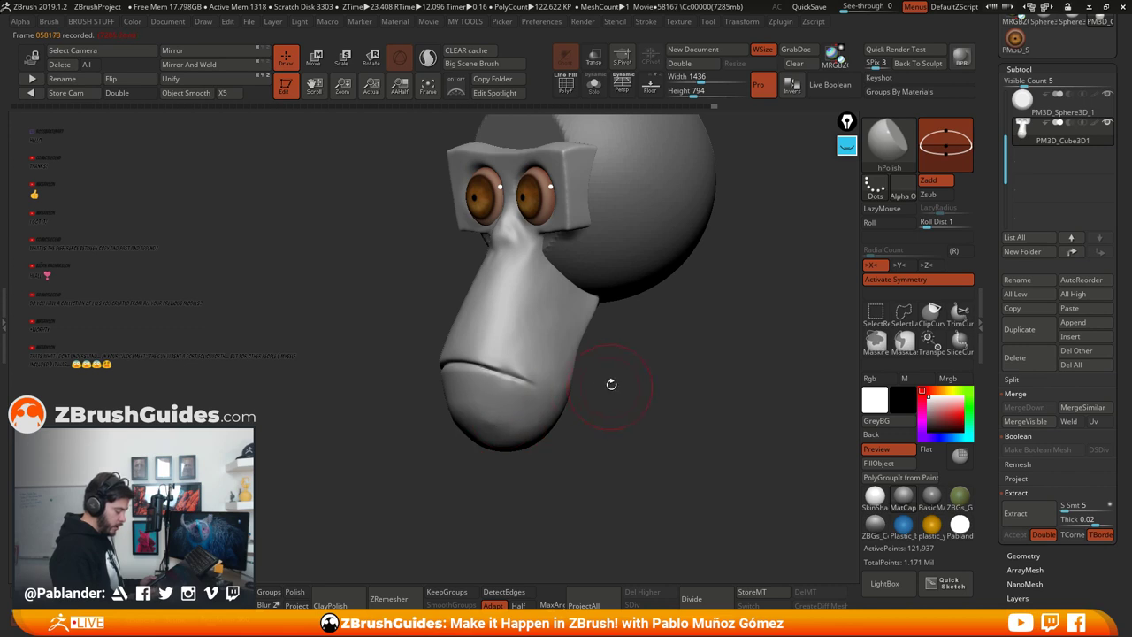
right_drag(611, 383, 582, 354)
right_drag(617, 314, 582, 390)
Step: Quick-save the project
mouse_move(642, 348)
right_down()
mouse_move(601, 336)
mouse_move(645, 371)
mouse_move(629, 334)
mouse_move(692, 356)
right_up()
alt+right_drag(675, 416, 687, 371)
click(802, 10)
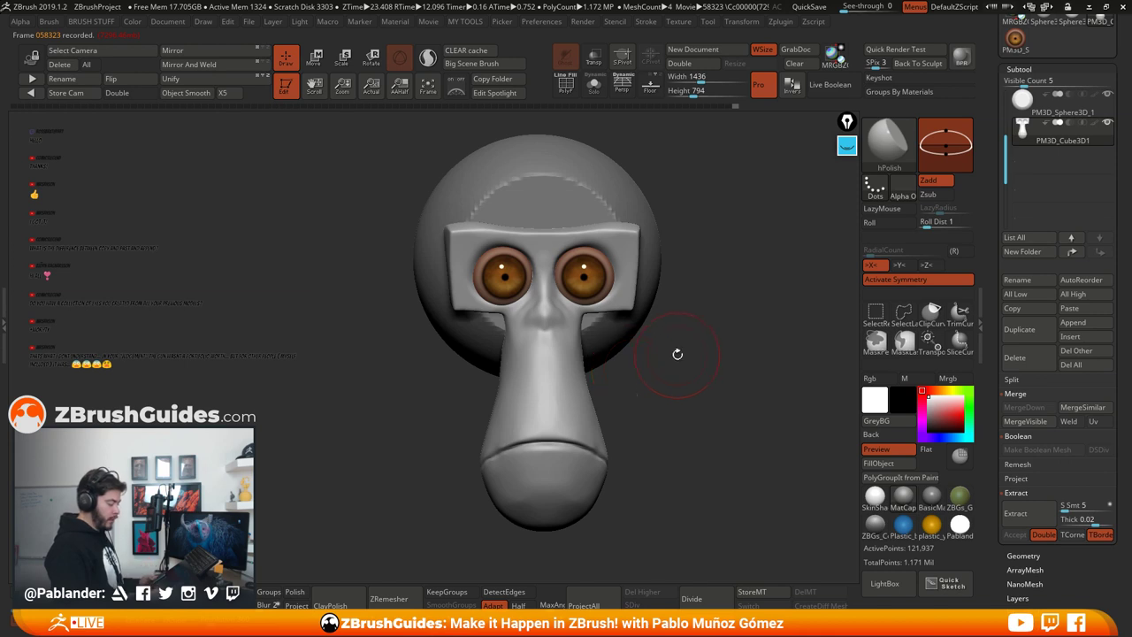
shift+drag(678, 354, 679, 372)
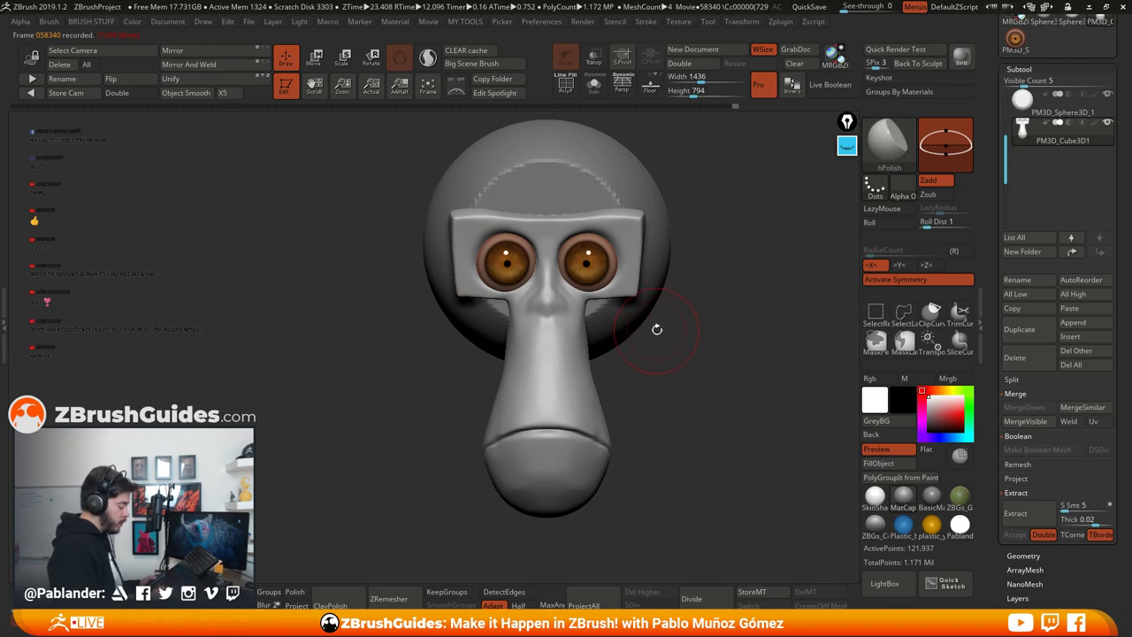
Step: Choose the QCube from the IMM Primitives brush and insert a mirrored pair of cubes on the brow above the eyes
click(887, 141)
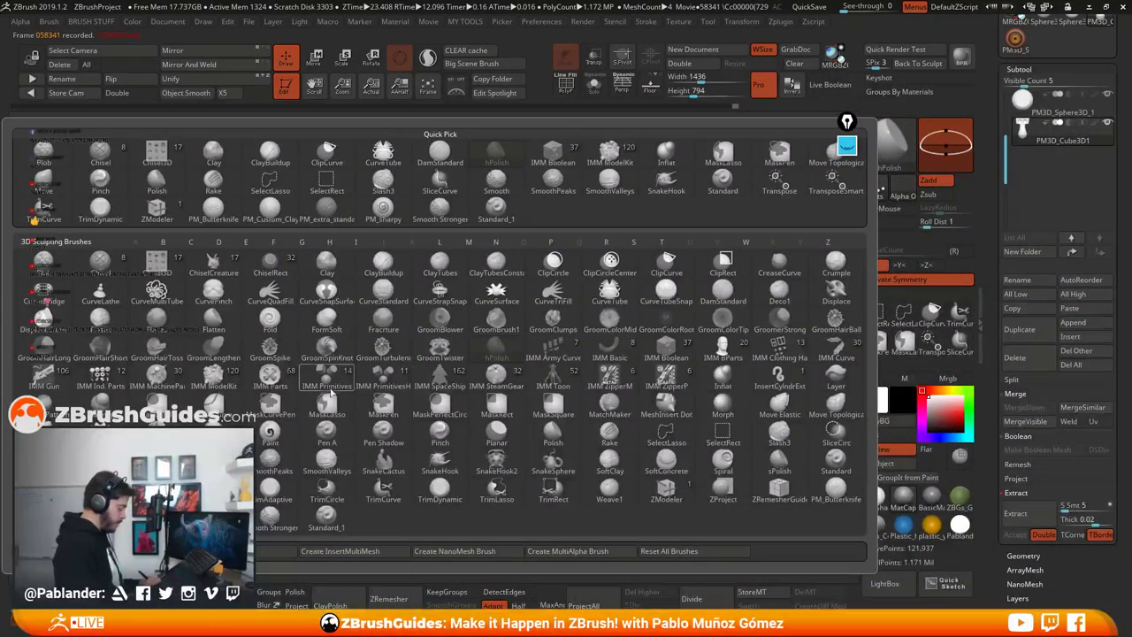
click(327, 385)
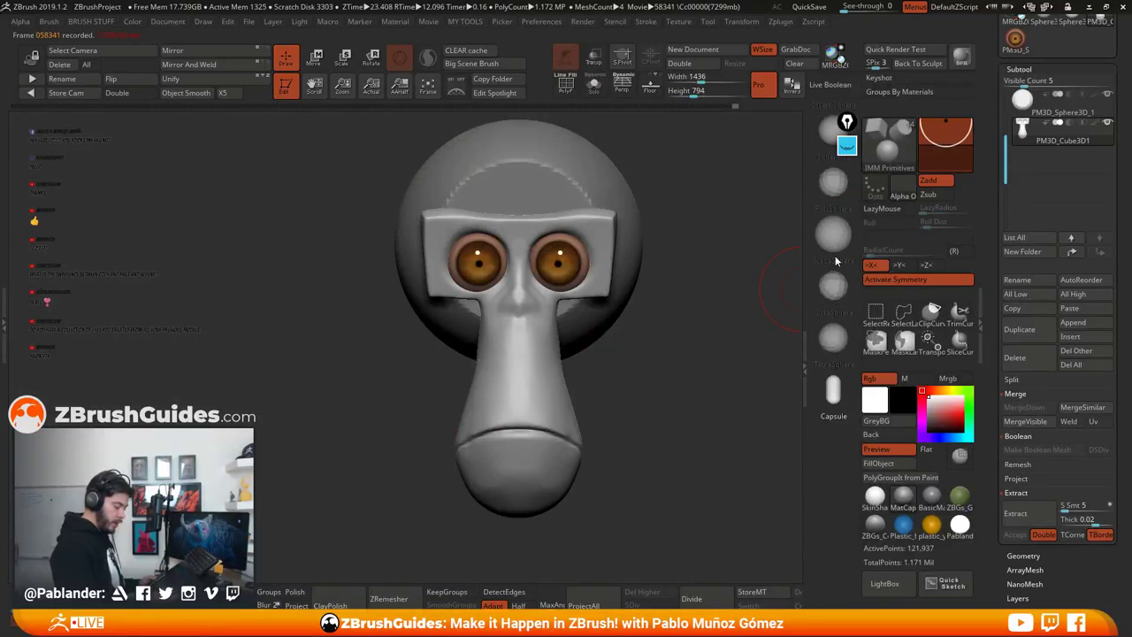
drag(832, 185, 825, 356)
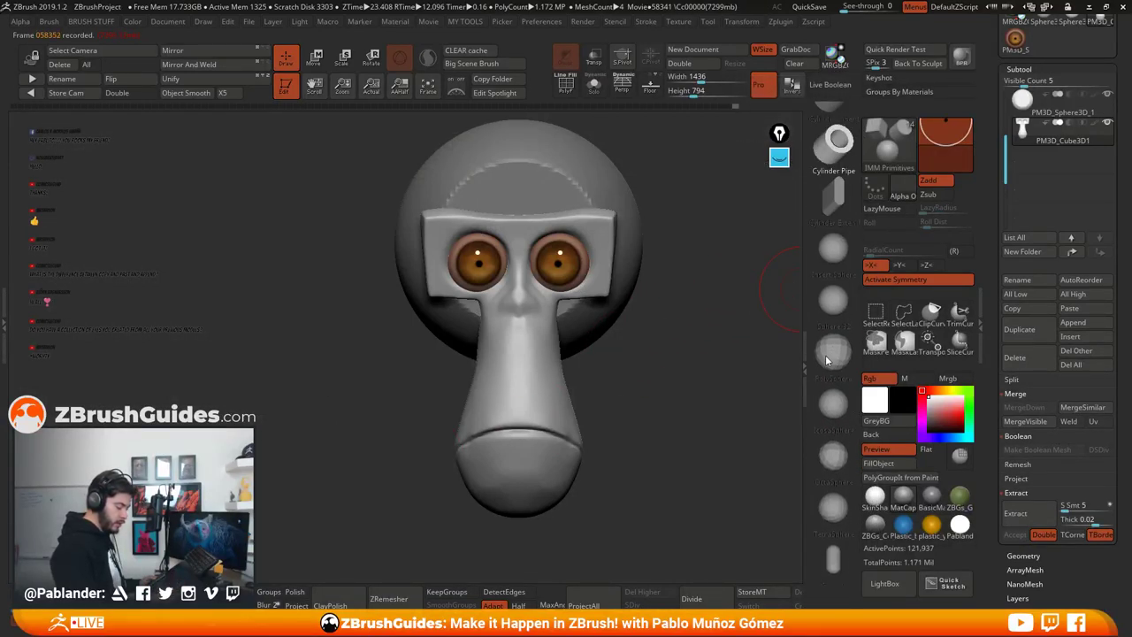
scroll(825, 354, up, 3)
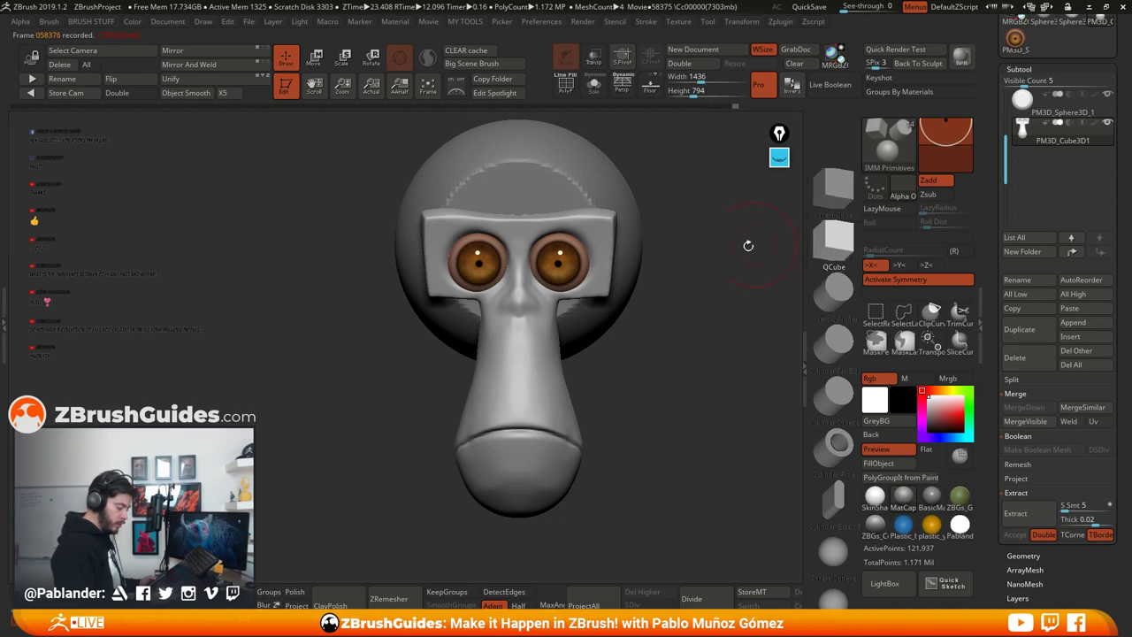
alt+right_drag(568, 231, 550, 259)
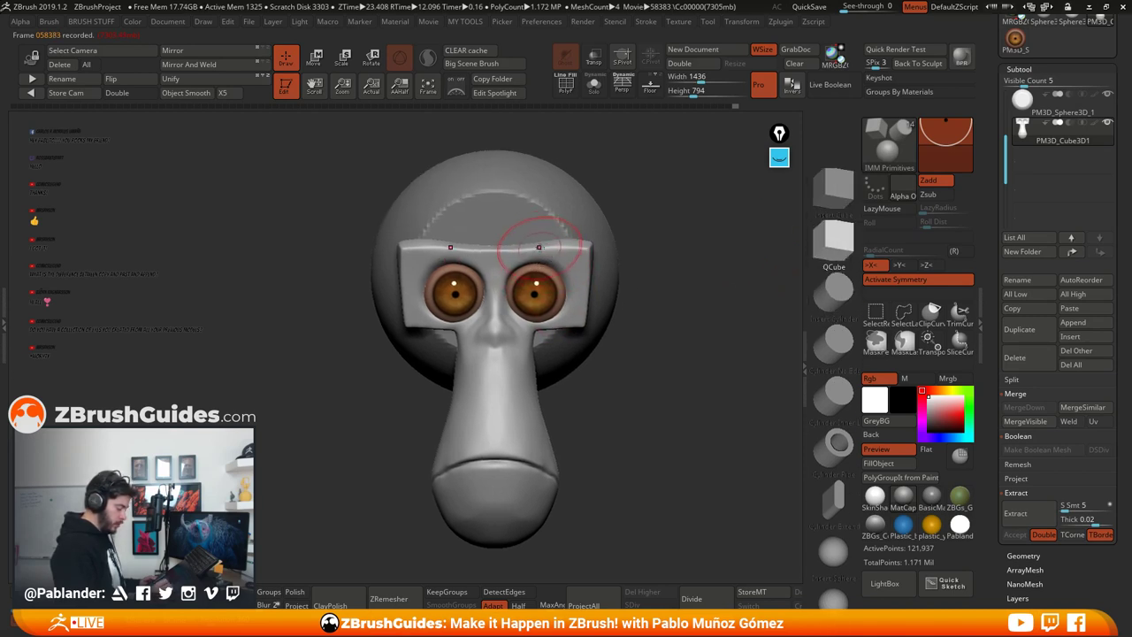
drag(539, 246, 541, 275)
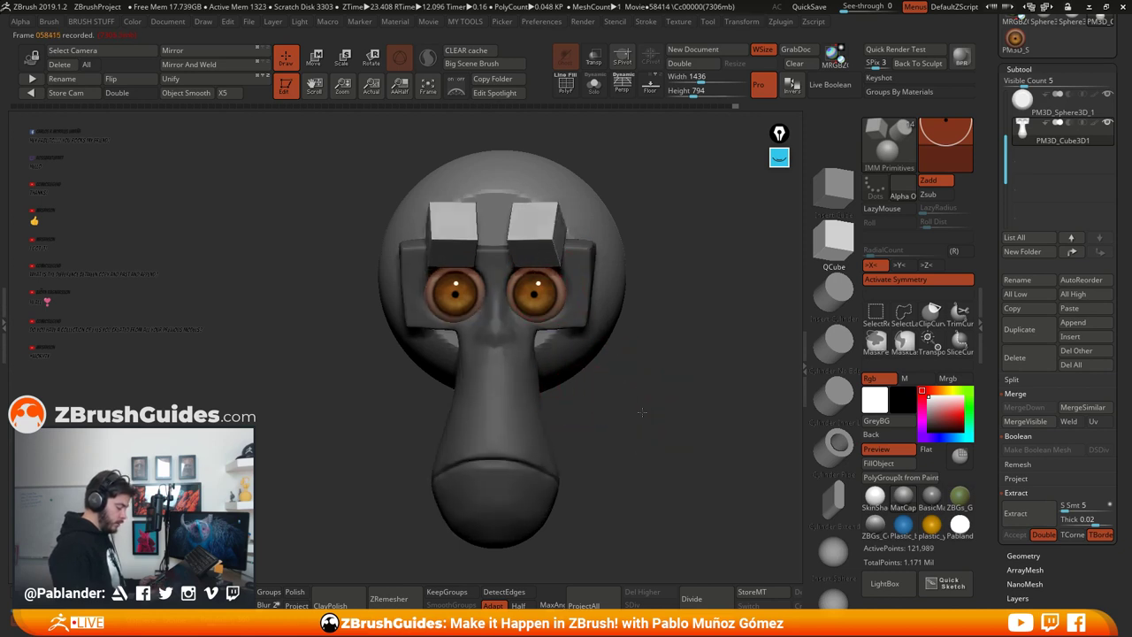
drag(677, 409, 660, 336)
key(w)
drag(558, 166, 553, 152)
drag(650, 307, 674, 341)
drag(675, 340, 635, 270)
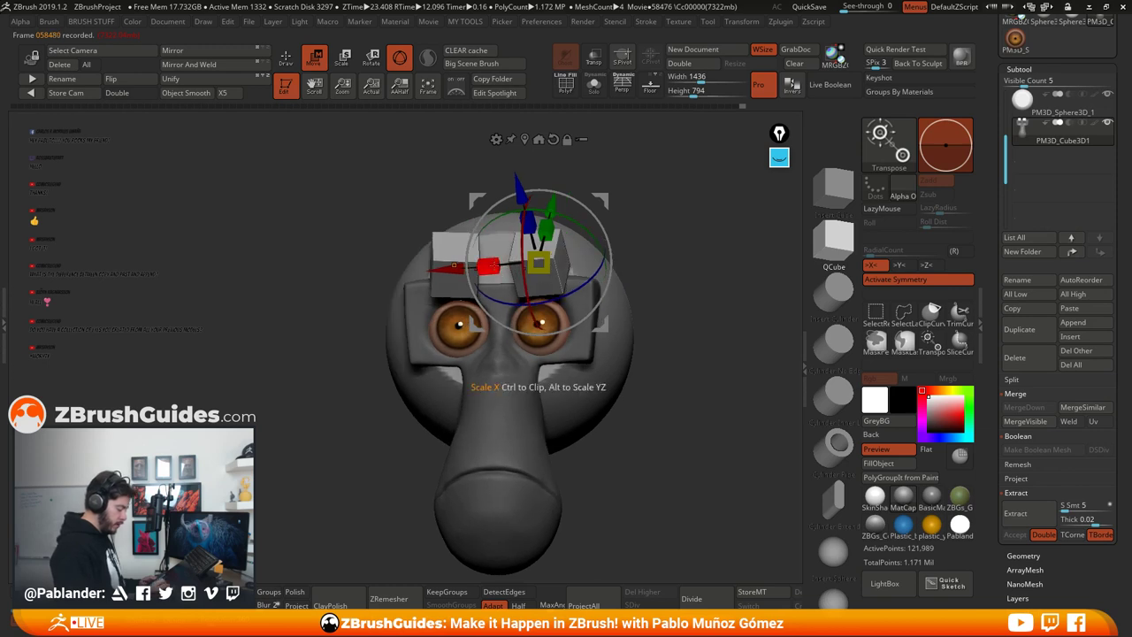
drag(489, 266, 462, 270)
key(ctrl+z)
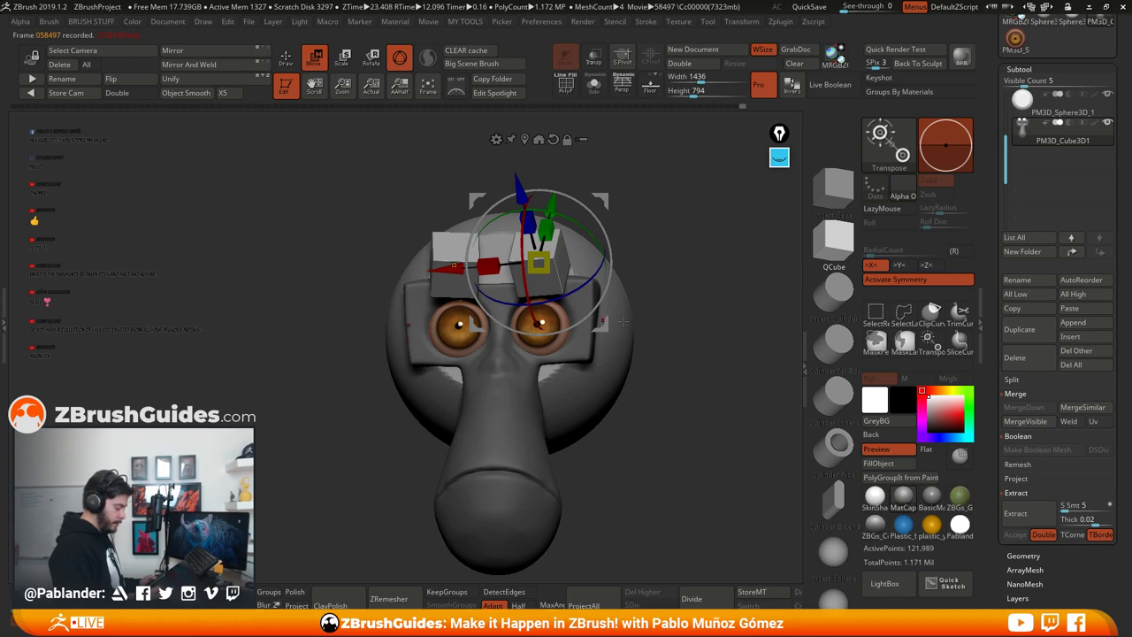
Step: Undo the insertion of the mirrored brow cubes and turn off symmetry
click(285, 56)
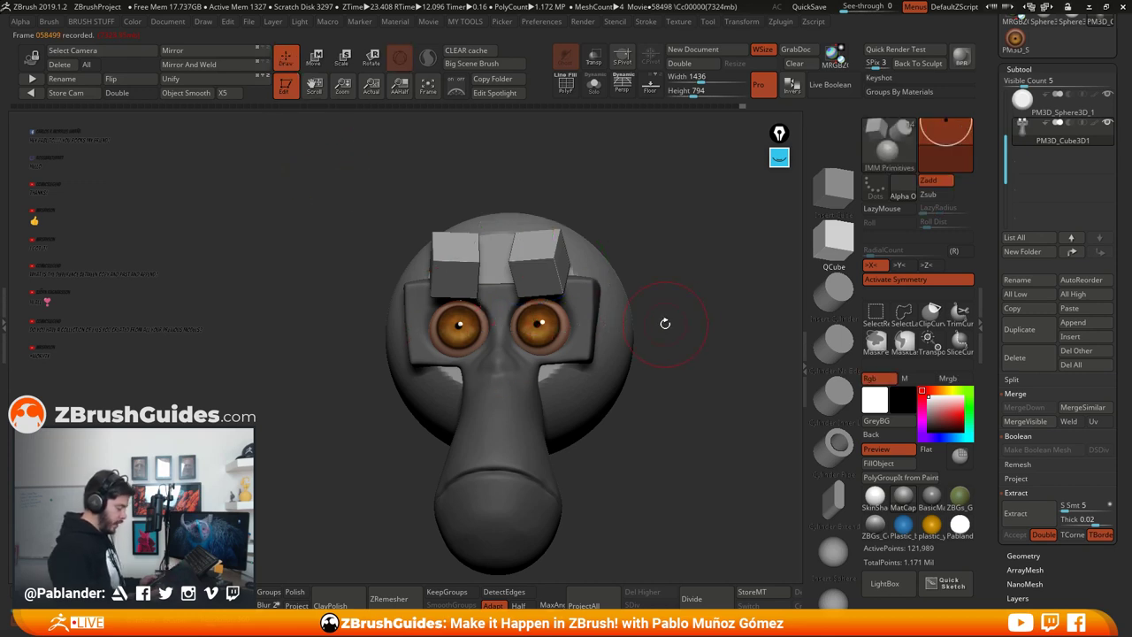
key(ctrl+z)
key(x)
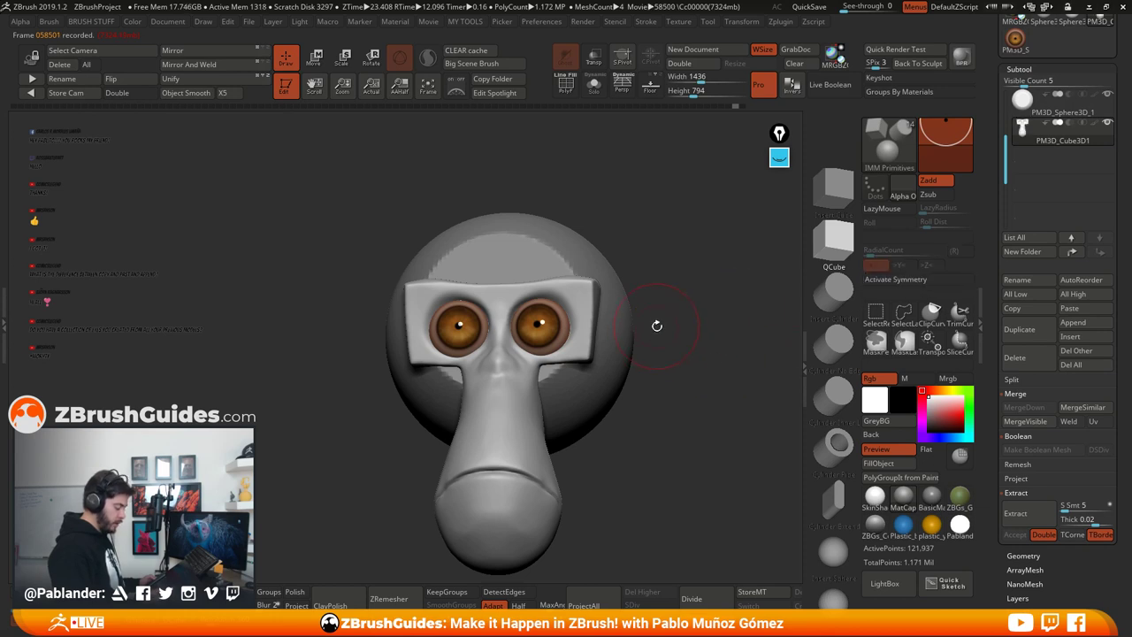
Step: Insert a single QCube on the brow above the viewer's left eye and stretch it sideways into a wide, low block
mouse_move(655, 323)
mouse_down()
mouse_move(674, 291)
mouse_move(671, 312)
mouse_up()
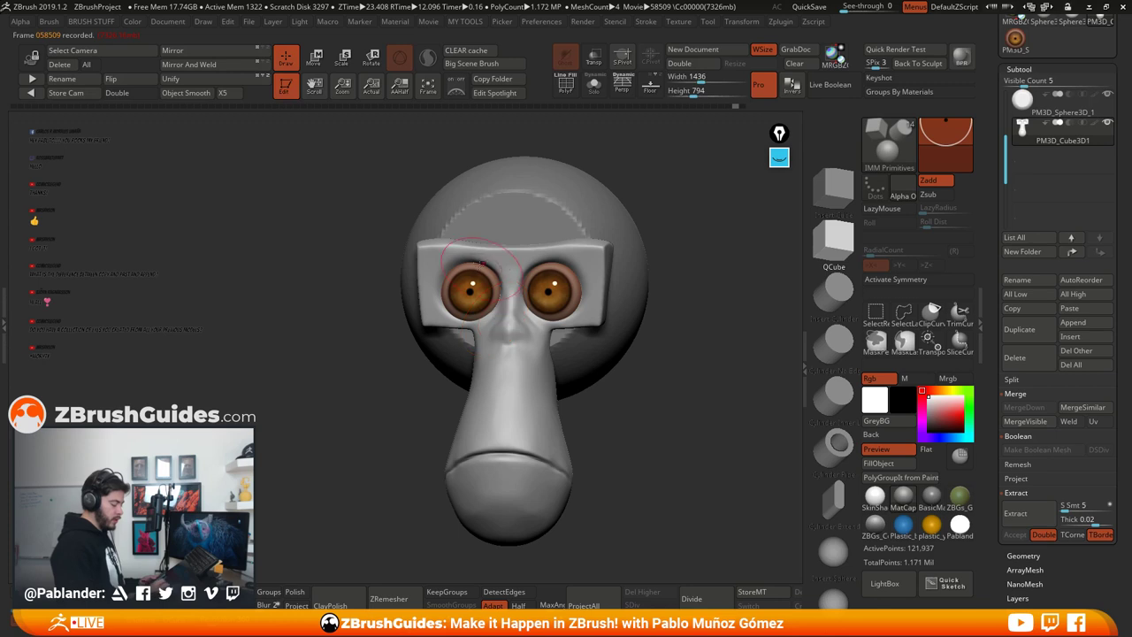
drag(462, 245, 455, 270)
key(w)
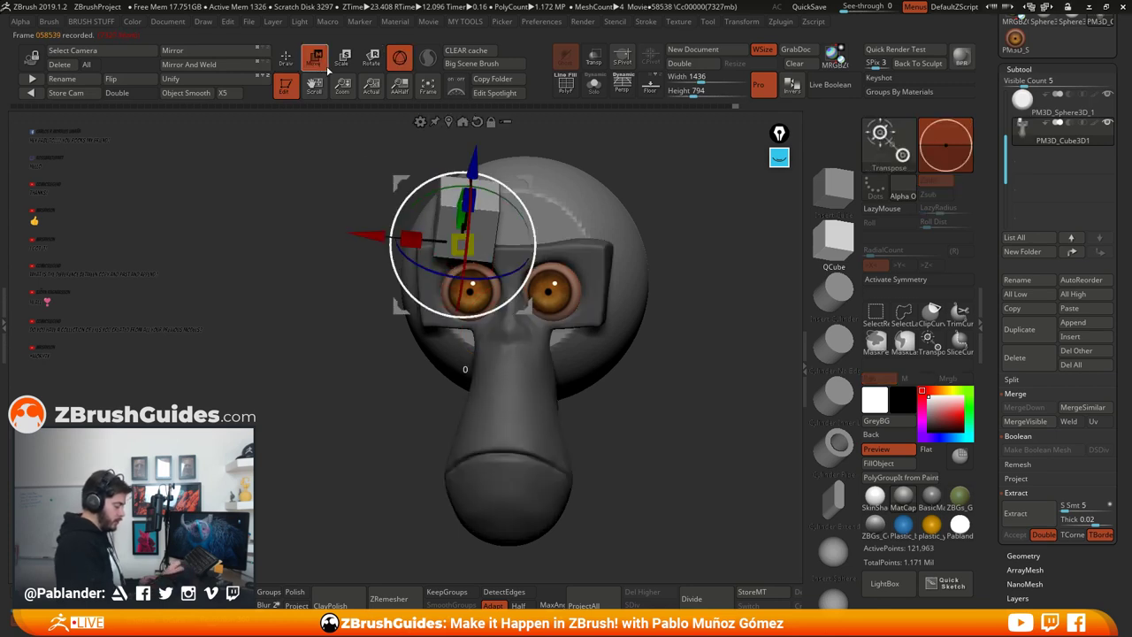
right_drag(567, 283, 485, 284)
drag(431, 210, 431, 194)
drag(495, 133, 493, 142)
drag(482, 224, 420, 215)
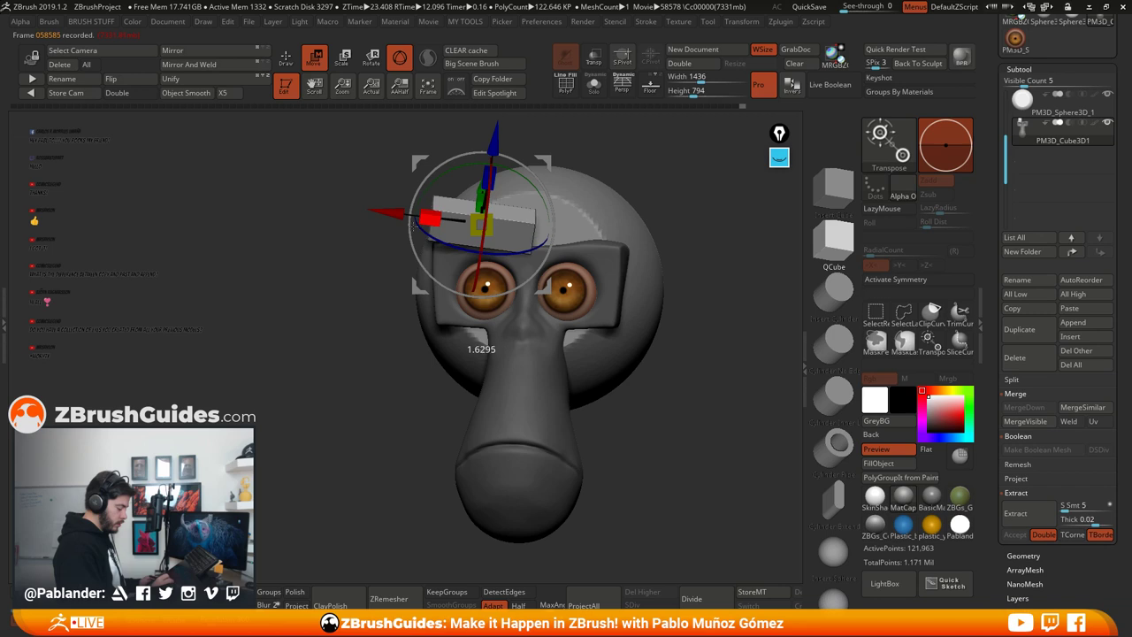
Step: Reposition the brow block against the forehead from the side and front, and scale it narrower
right_drag(555, 216, 691, 220)
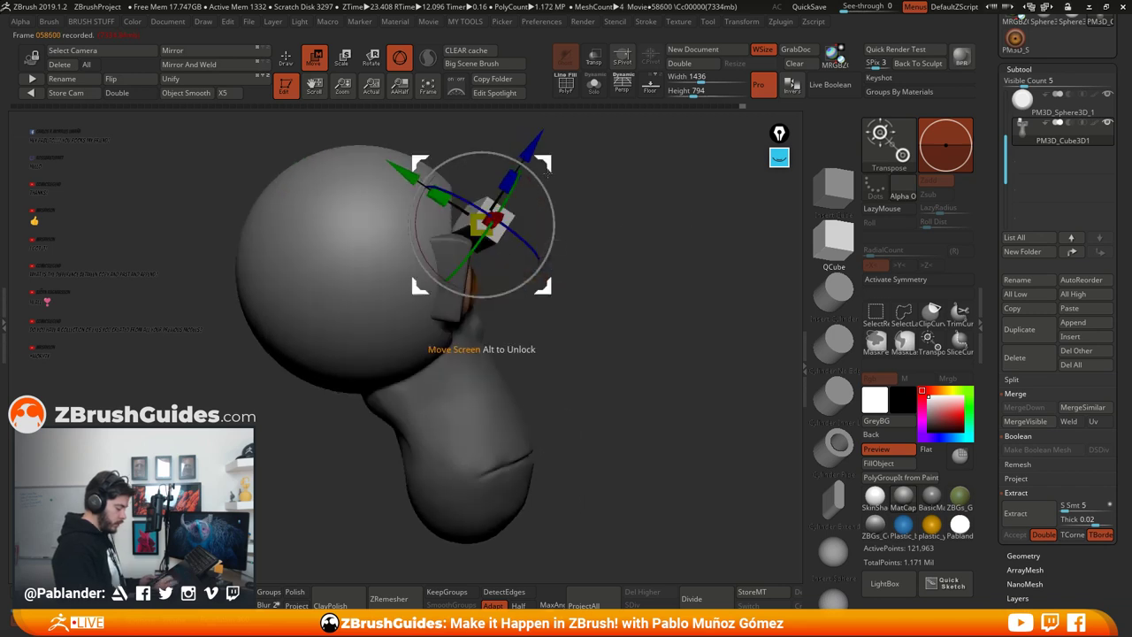
drag(543, 164, 533, 170)
right_drag(638, 212, 507, 211)
drag(519, 170, 519, 166)
alt+right_drag(573, 214, 566, 233)
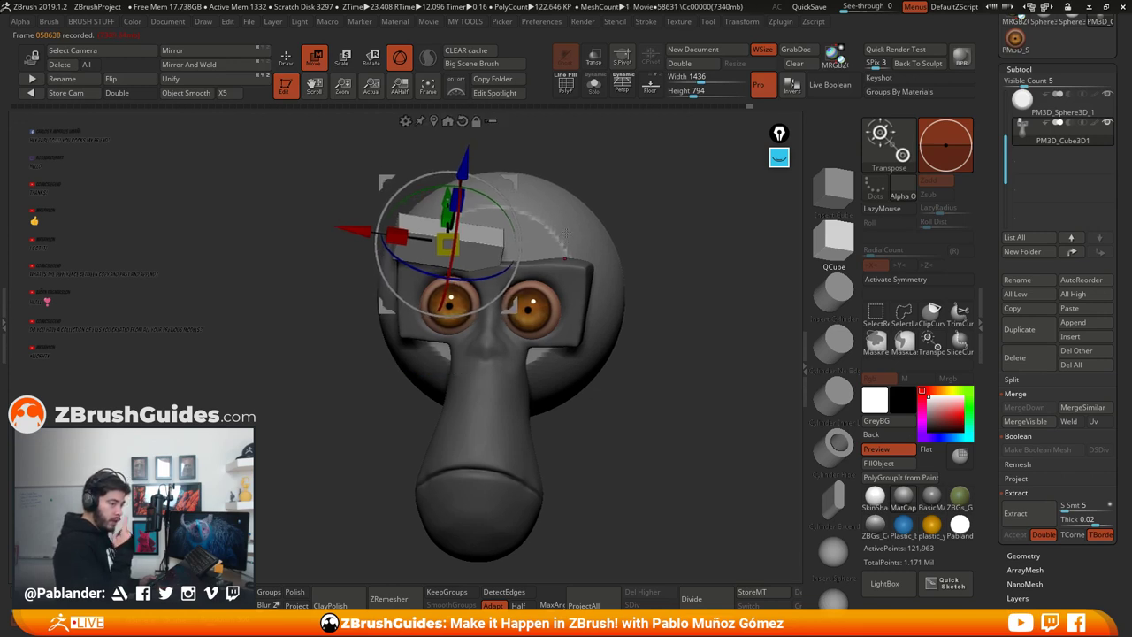
drag(447, 245, 385, 226)
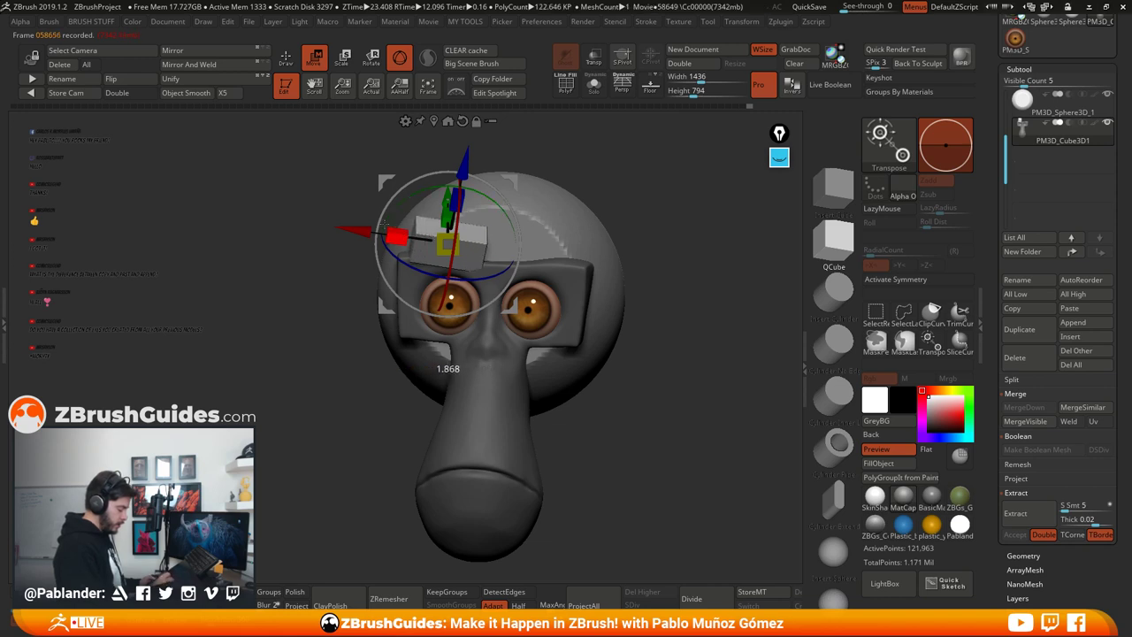
key(q)
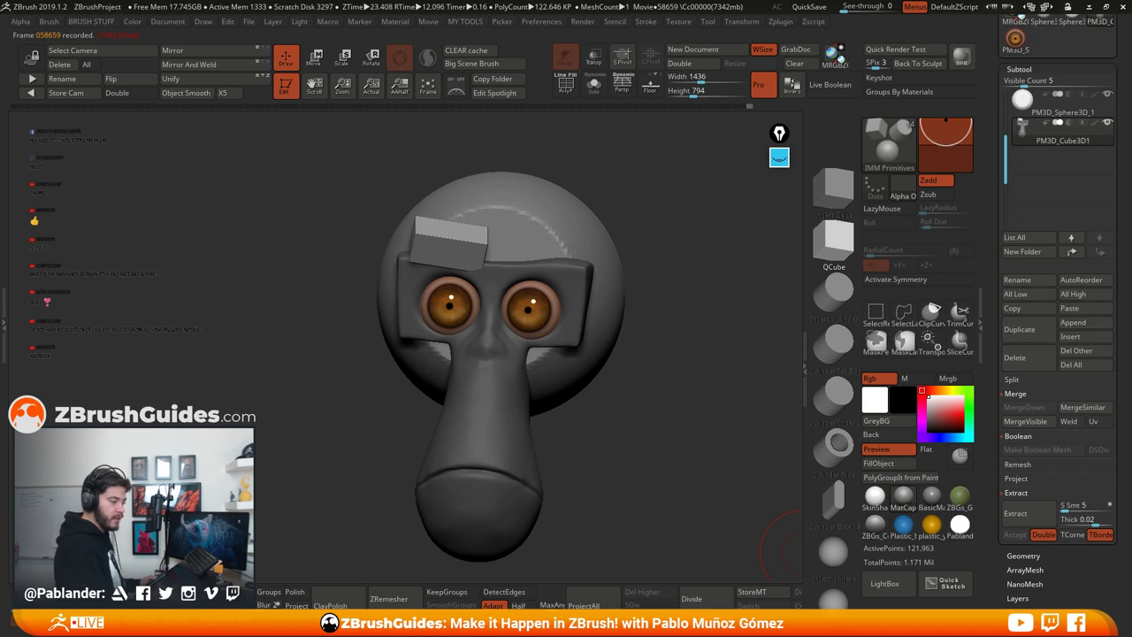
Step: Switch to the monkey reference board and examine the face of the red-faced macaque with the tilted head
right_drag(1131, 196, 637, 180)
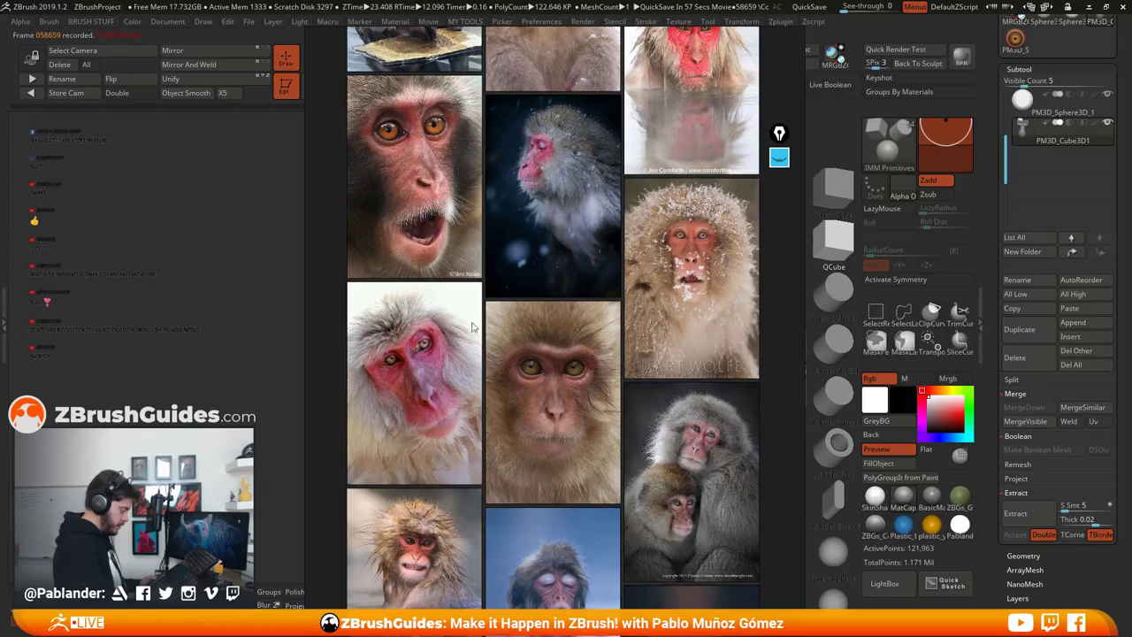
middle_drag(571, 303, 598, 267)
scroll(465, 374, up, 2)
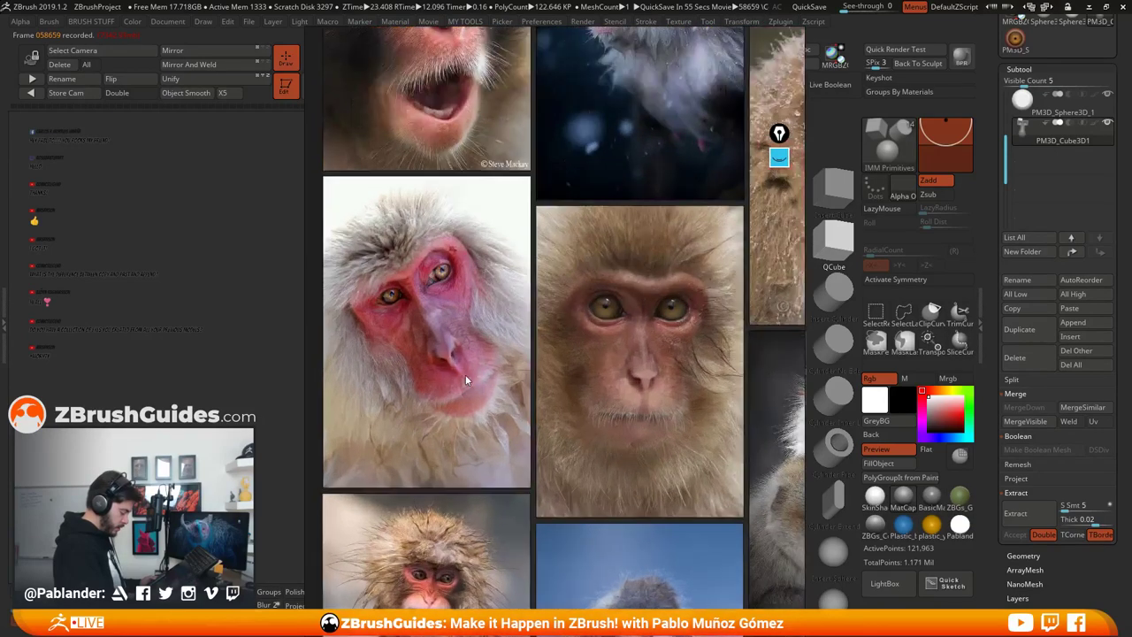
scroll(449, 275, up, 2)
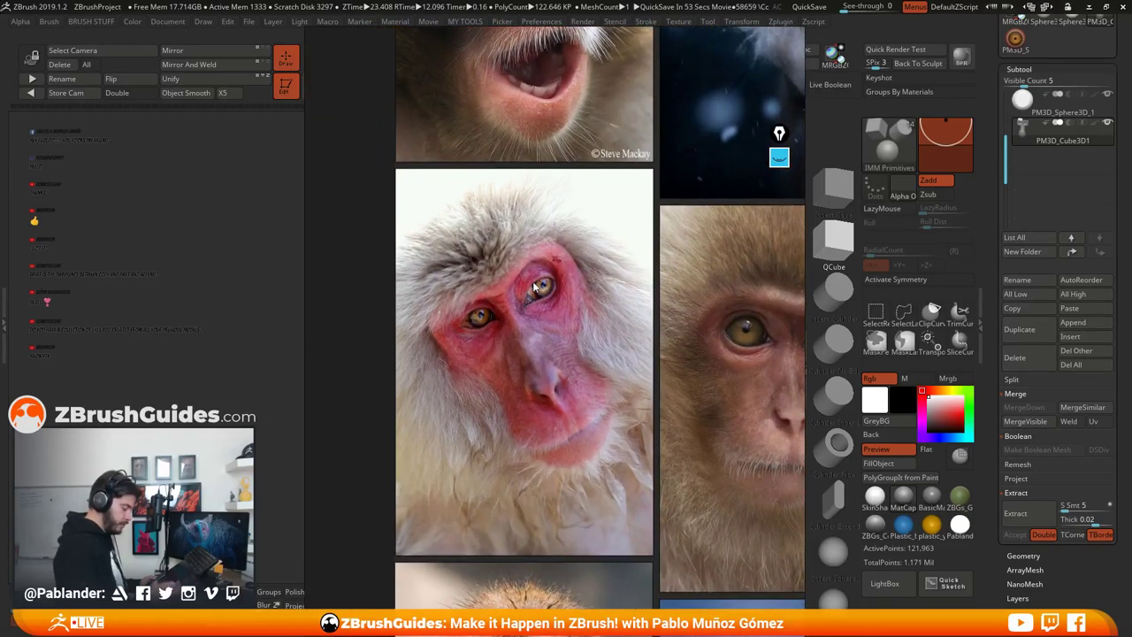
Step: Annotate the macaque's brow planes in blue, outlining boxy shapes above the eyes with a thicker stroke
click(779, 158)
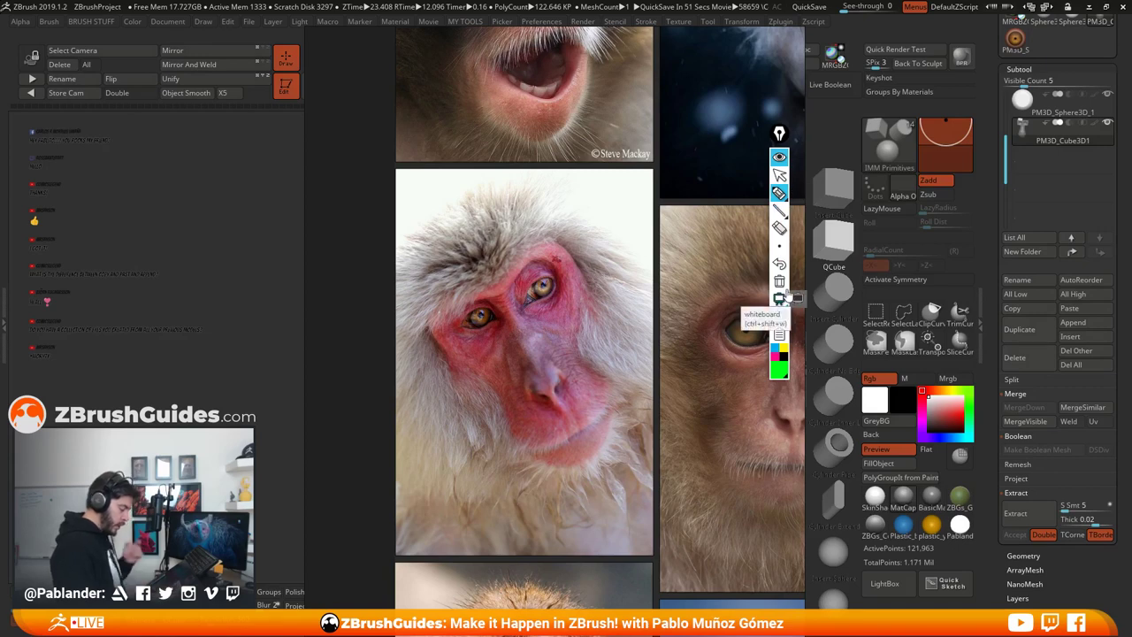
click(776, 350)
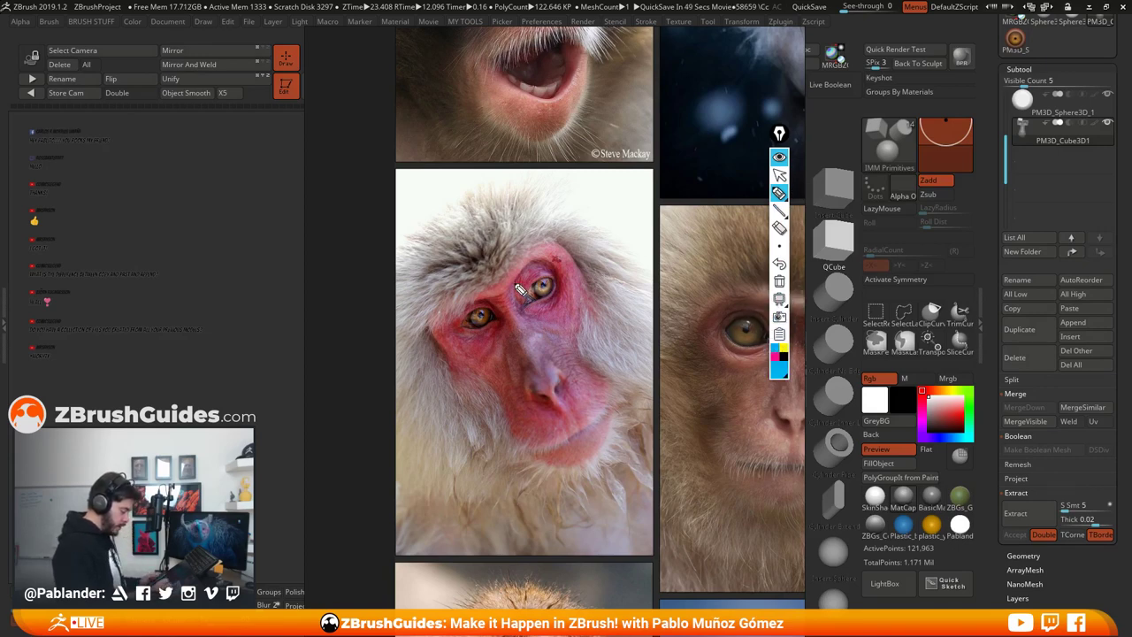
drag(517, 290, 528, 258)
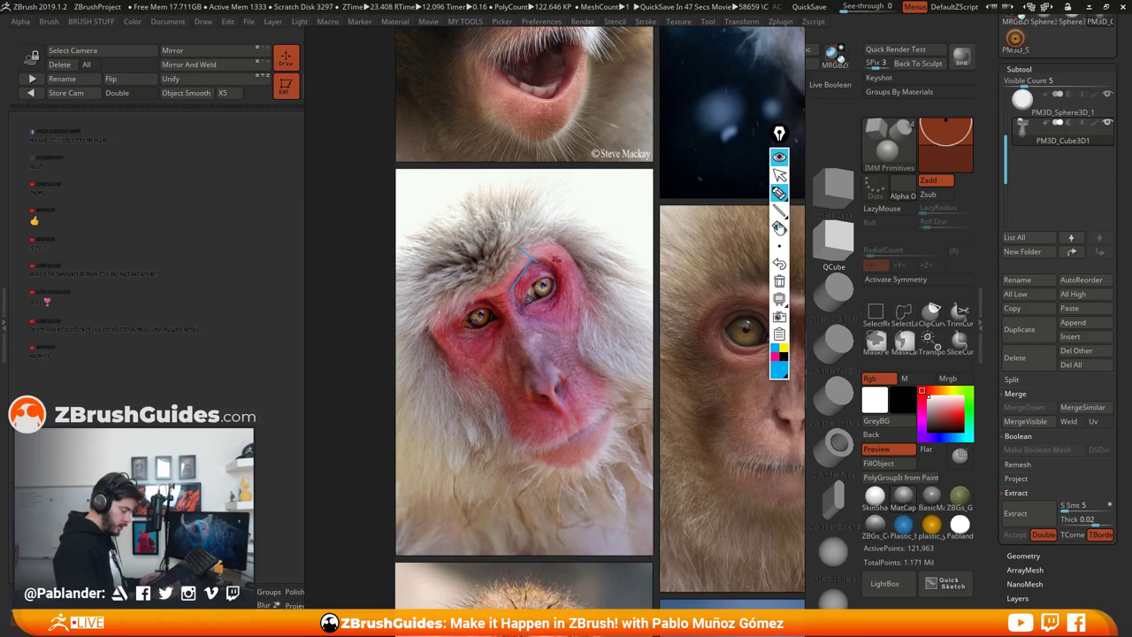
click(779, 228)
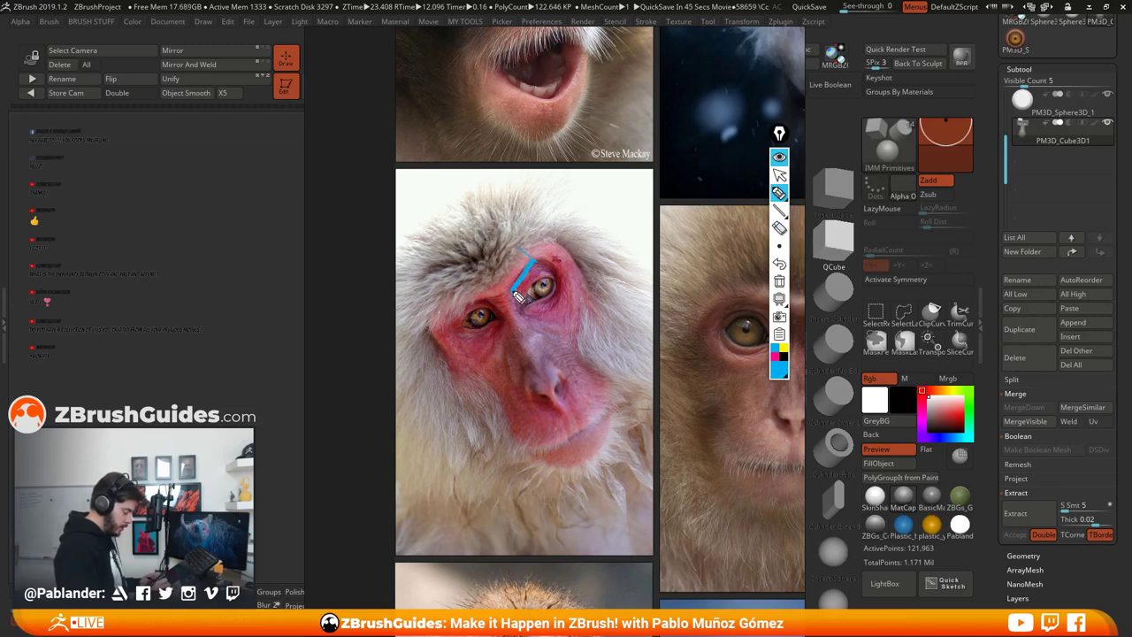
drag(493, 275, 520, 251)
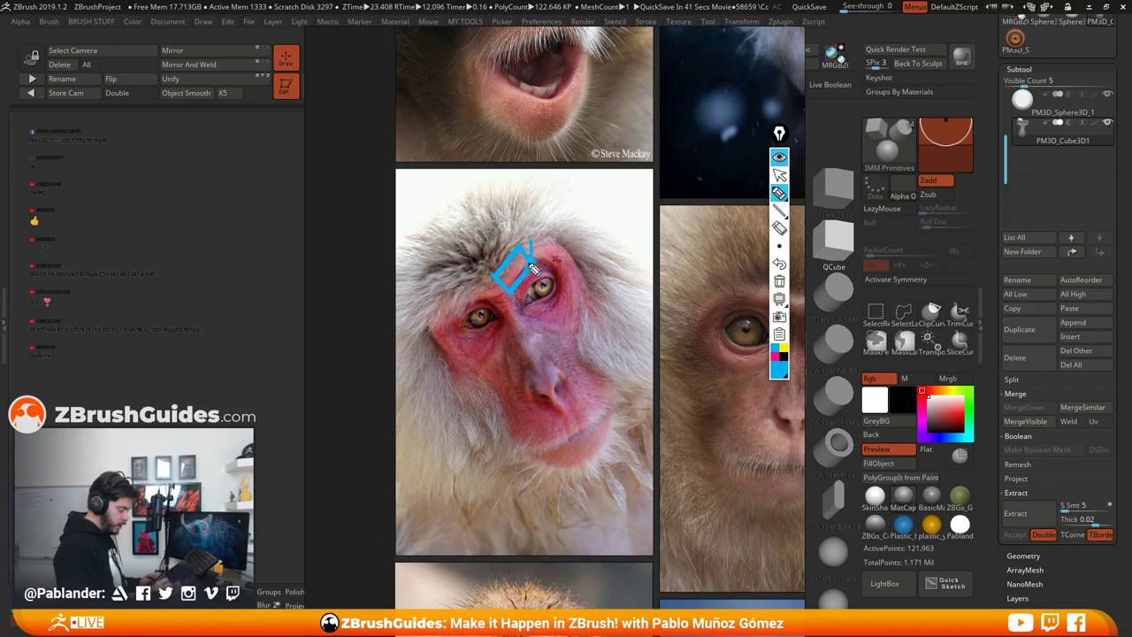
drag(535, 238, 570, 270)
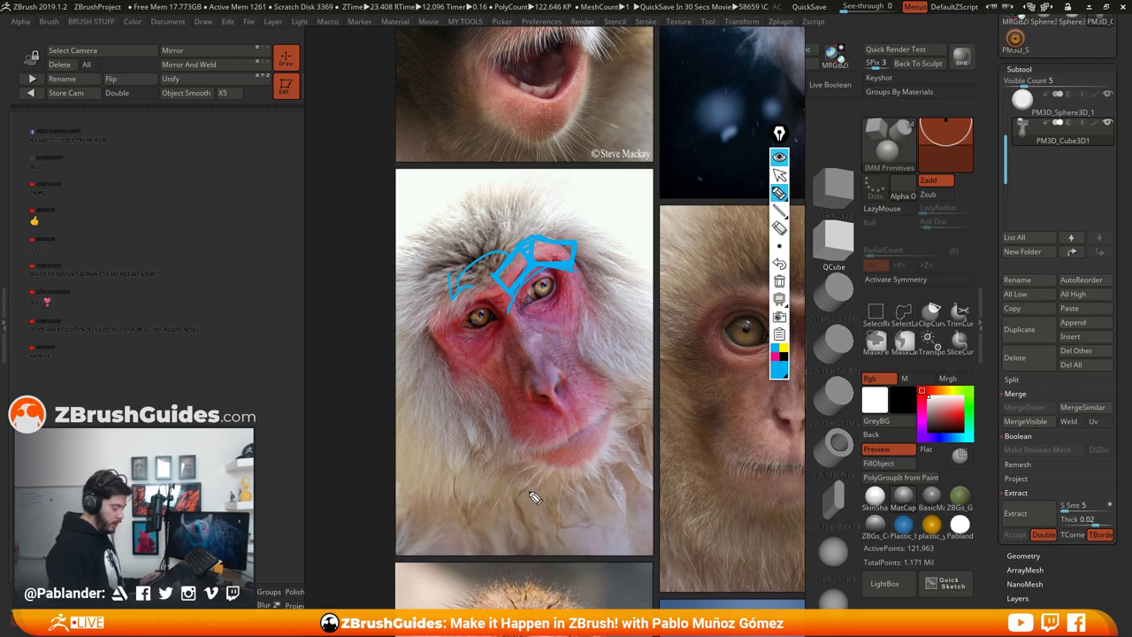
Step: Mark the sides of the macaque's nose bridge and muzzle with green strokes
click(781, 357)
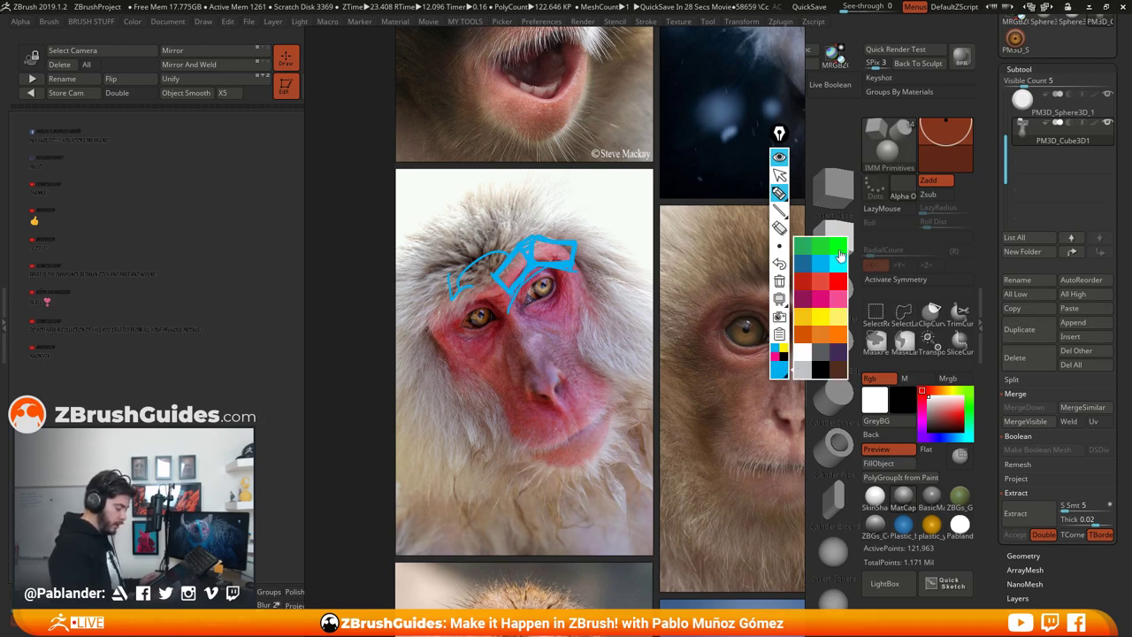
click(839, 251)
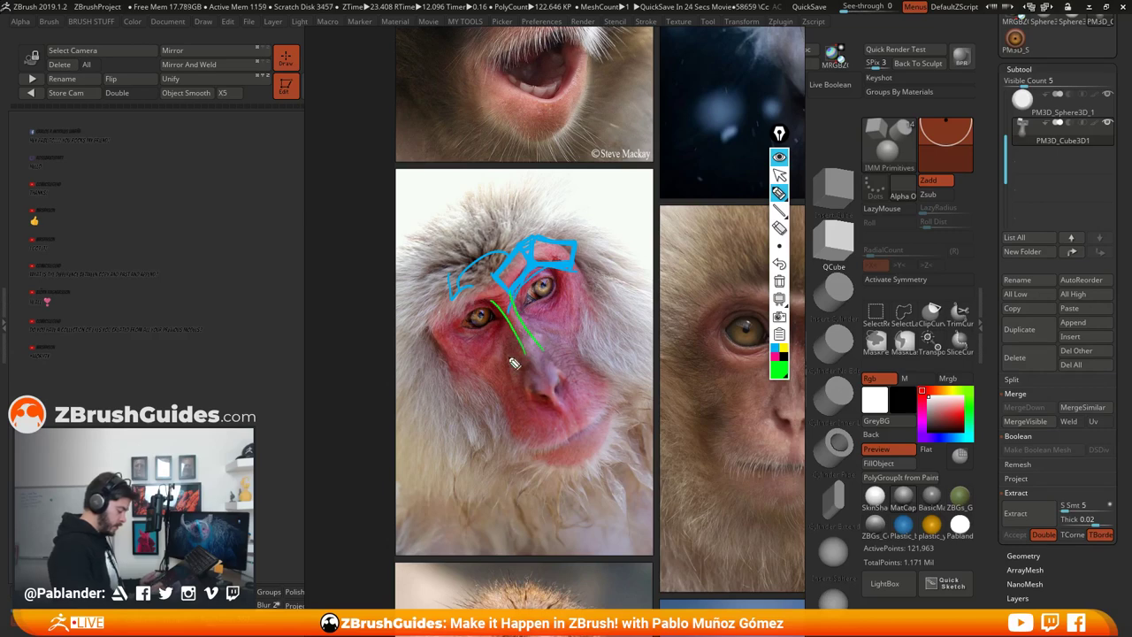
drag(523, 364, 525, 398)
drag(542, 350, 562, 373)
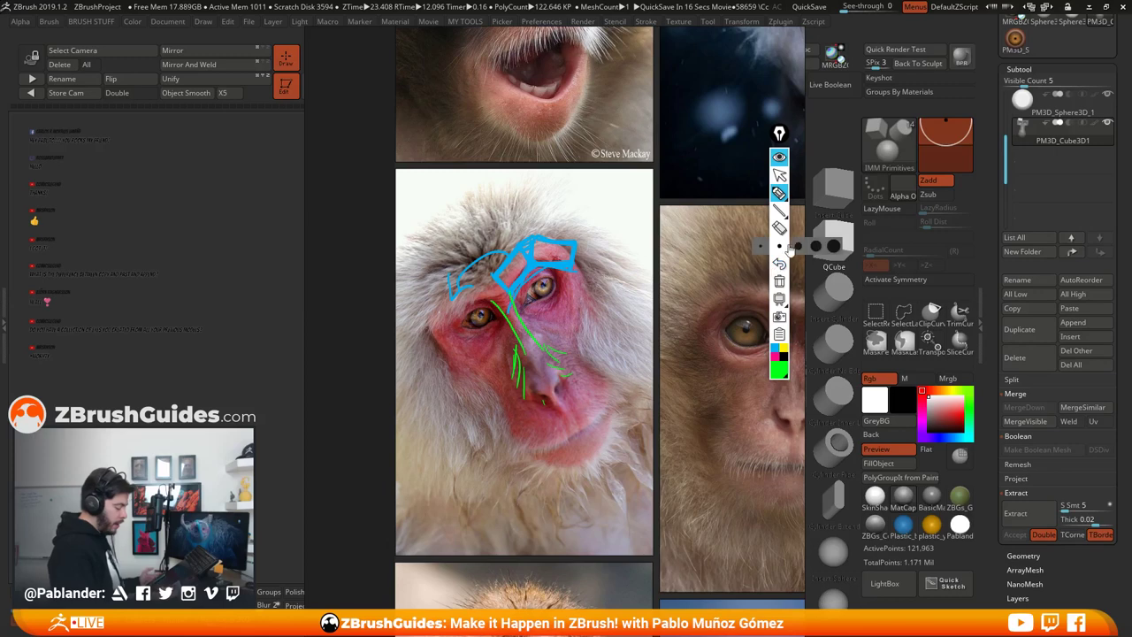
Step: Clear the annotations and draw parallel green guide lines across the macaque's eye band and below its mouth
click(779, 283)
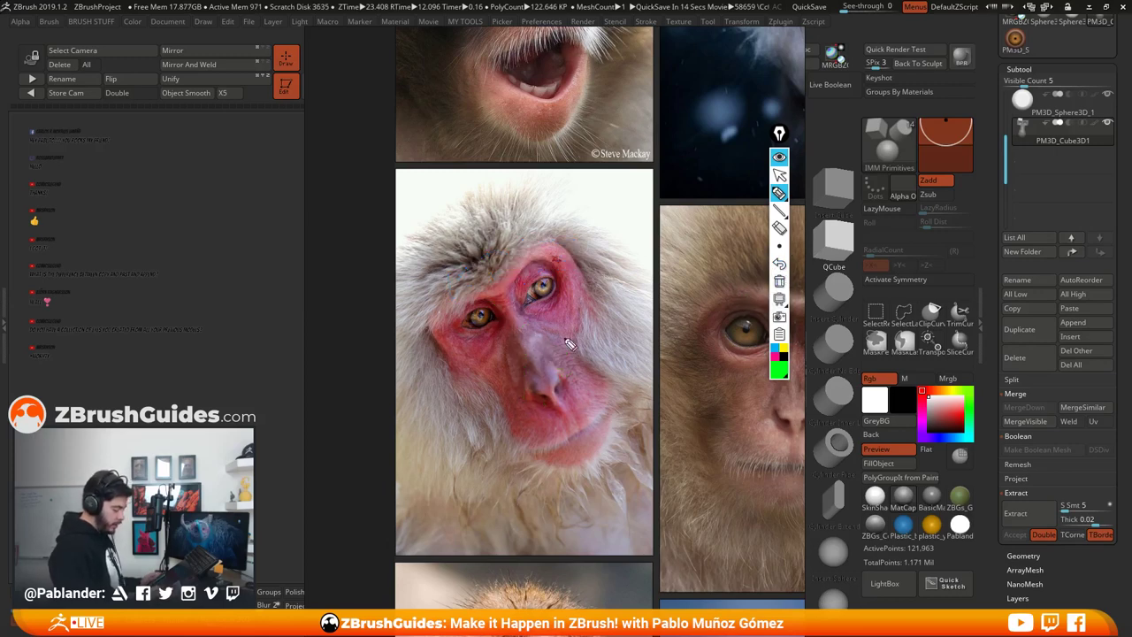
drag(437, 358, 588, 283)
drag(416, 340, 571, 252)
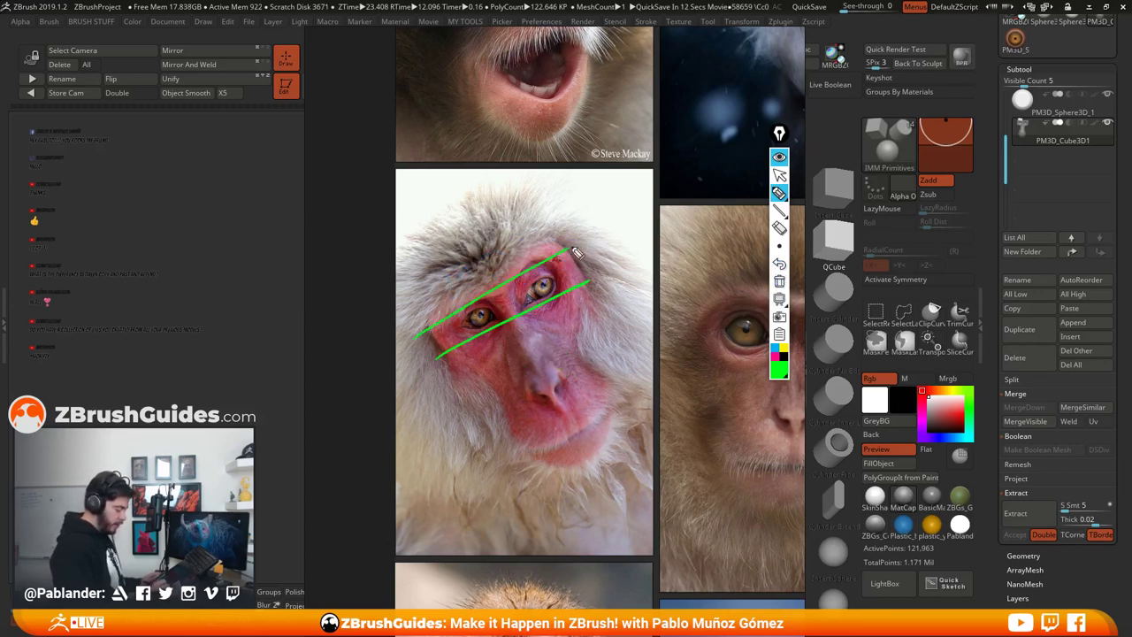
mouse_move(645, 396)
mouse_down()
mouse_move(497, 485)
mouse_move(512, 508)
mouse_up()
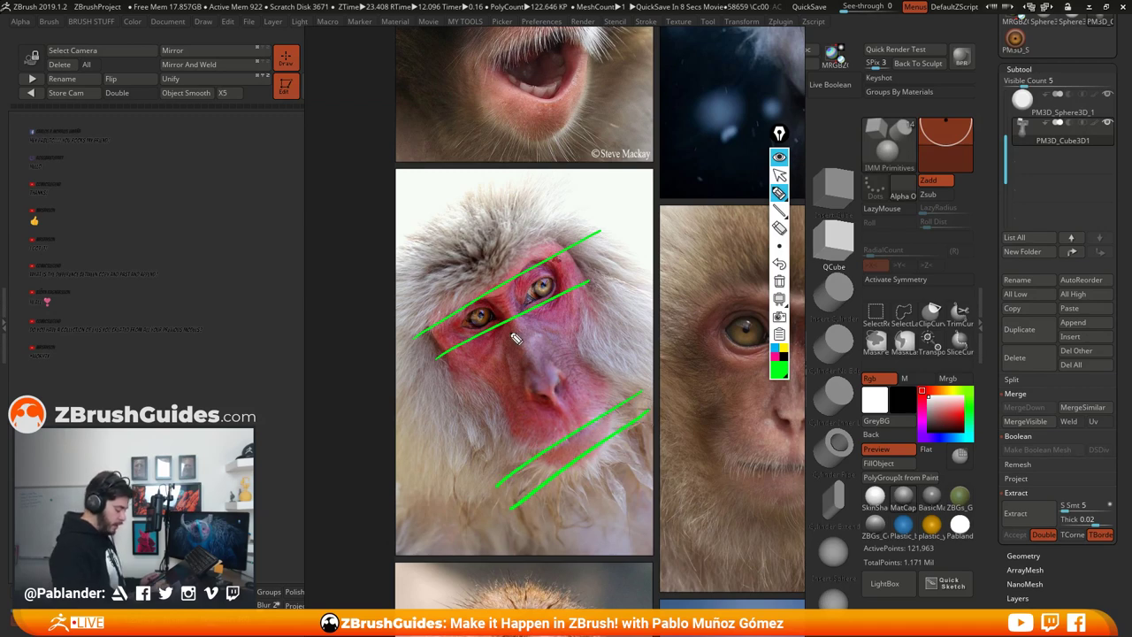
Step: Outline the macaque's nose block in blue between the eye line and nose base, and return to the sculpt
click(779, 349)
drag(505, 423, 607, 367)
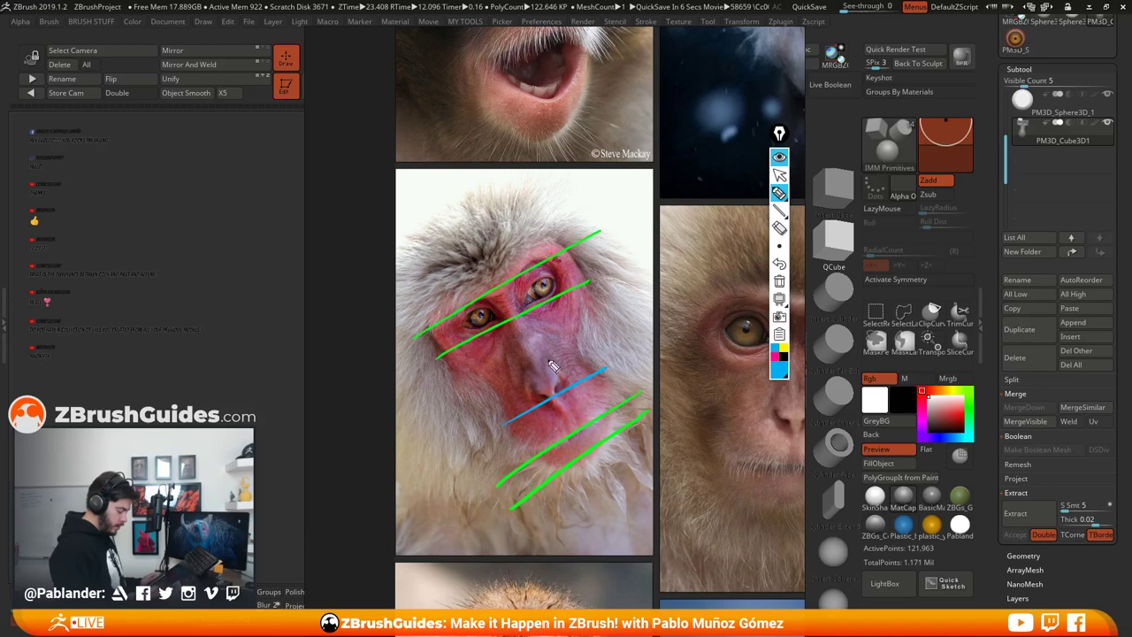
drag(446, 360, 578, 296)
drag(503, 325, 541, 404)
drag(537, 318, 558, 363)
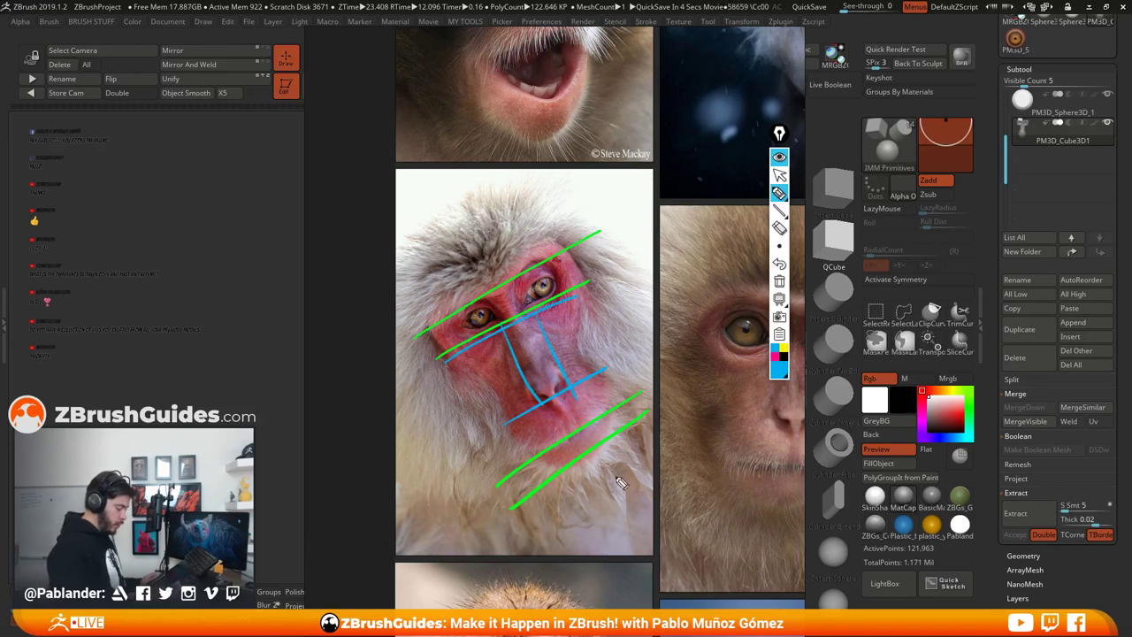
click(779, 157)
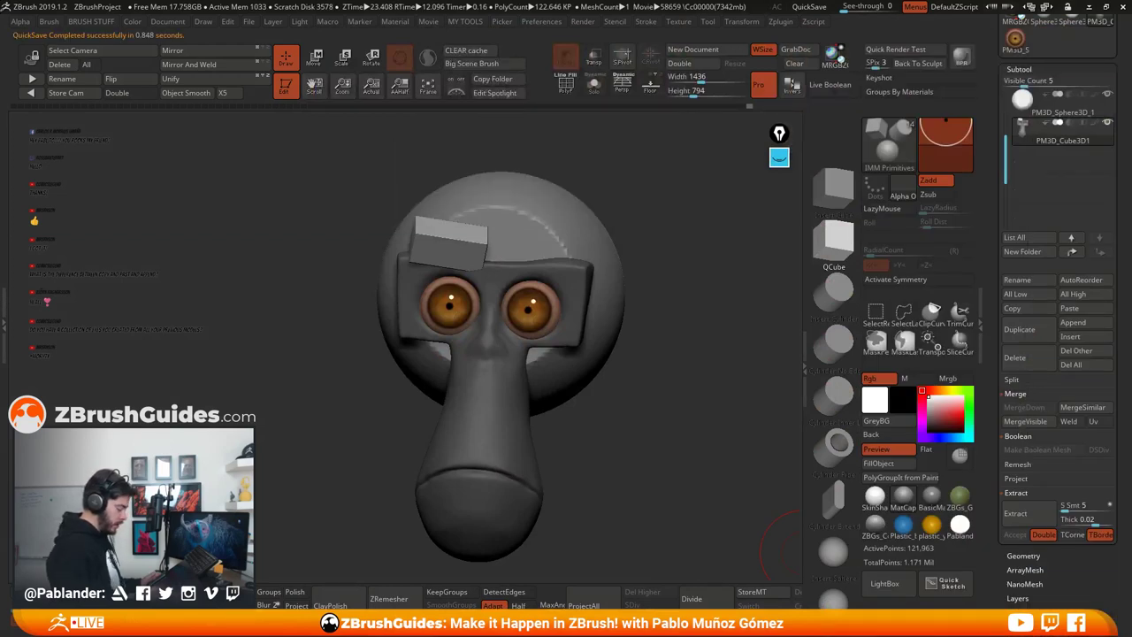
Step: Shift the brow block slightly inward and tilt it down toward the nose bridge
drag(606, 427, 632, 434)
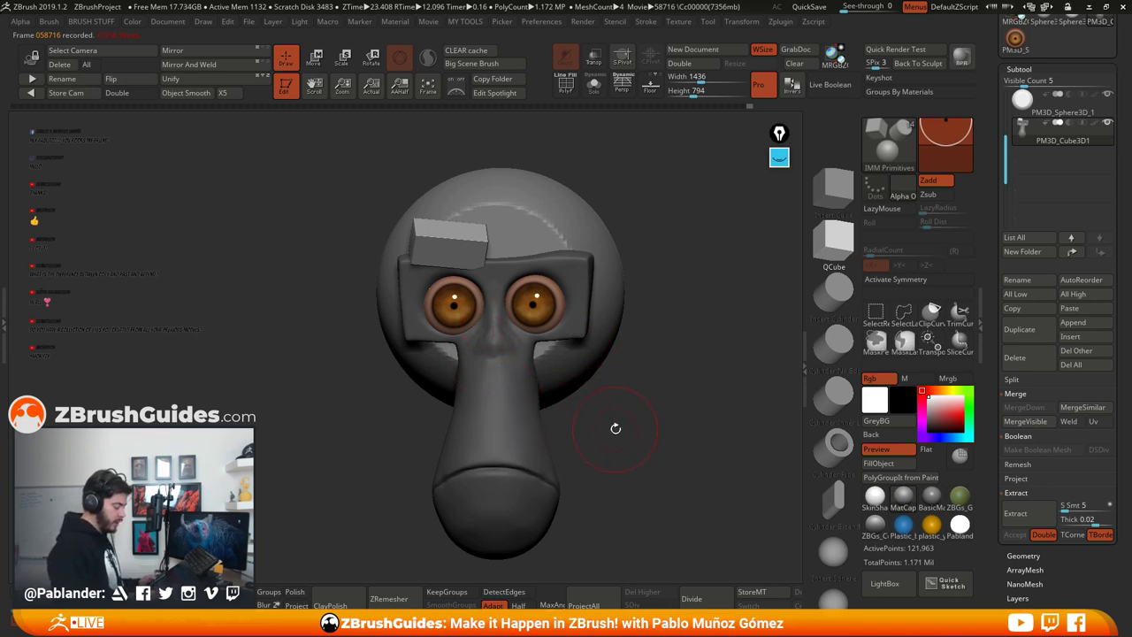
key(w)
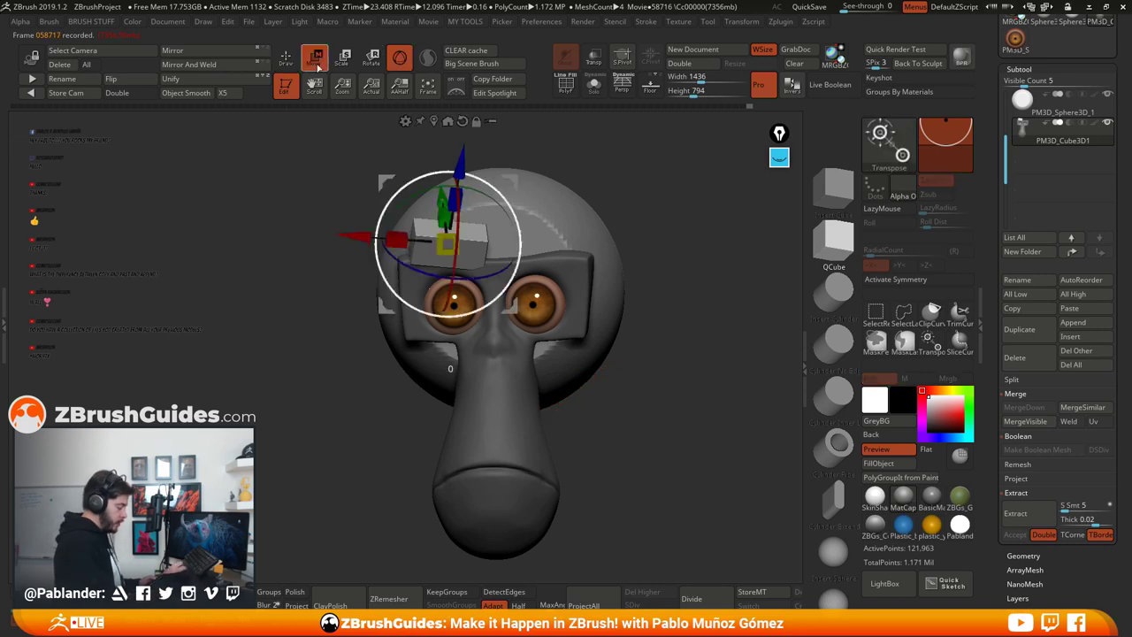
drag(448, 244, 452, 242)
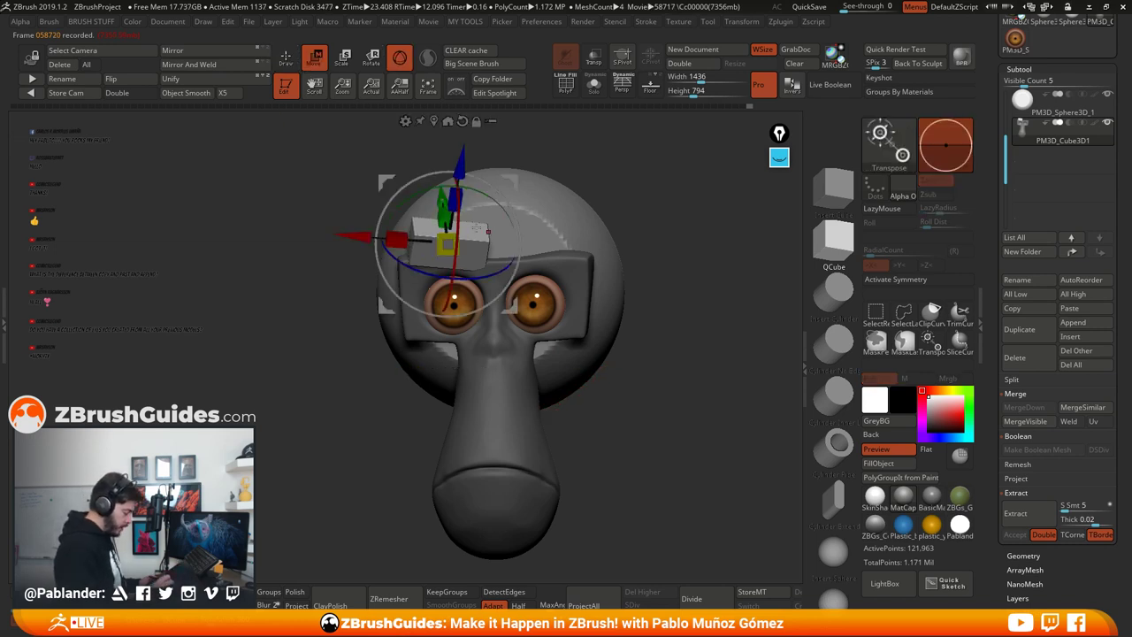
drag(510, 182, 512, 205)
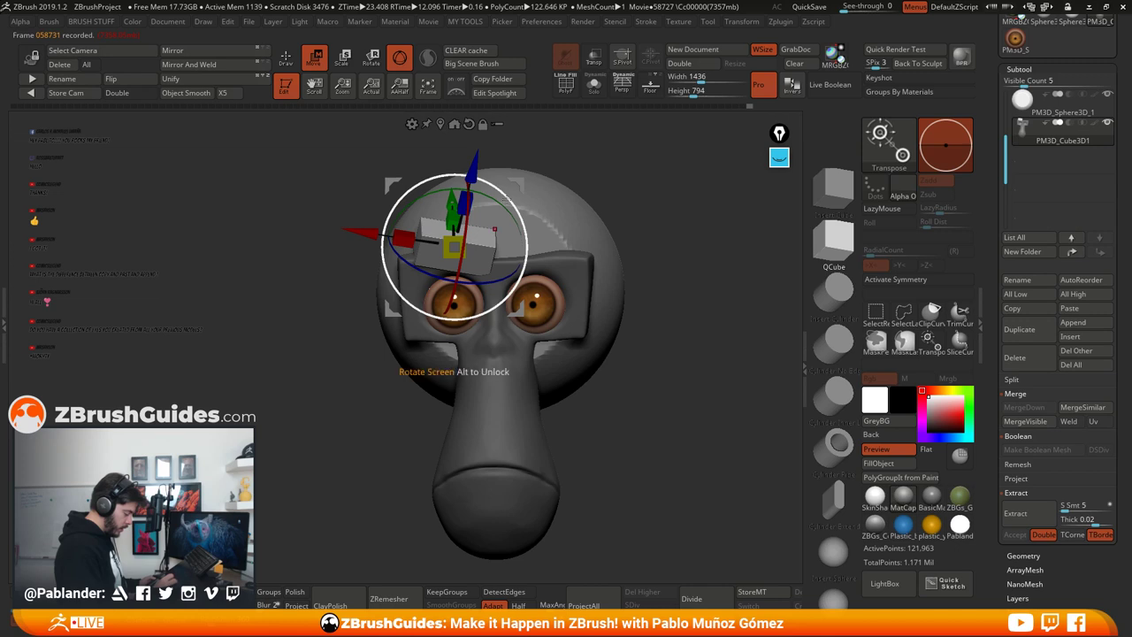
Step: Rotate and move the brow block from three-quarter, side and front views so it angles along the brow above the eye
right_drag(531, 219, 579, 221)
drag(509, 230, 510, 220)
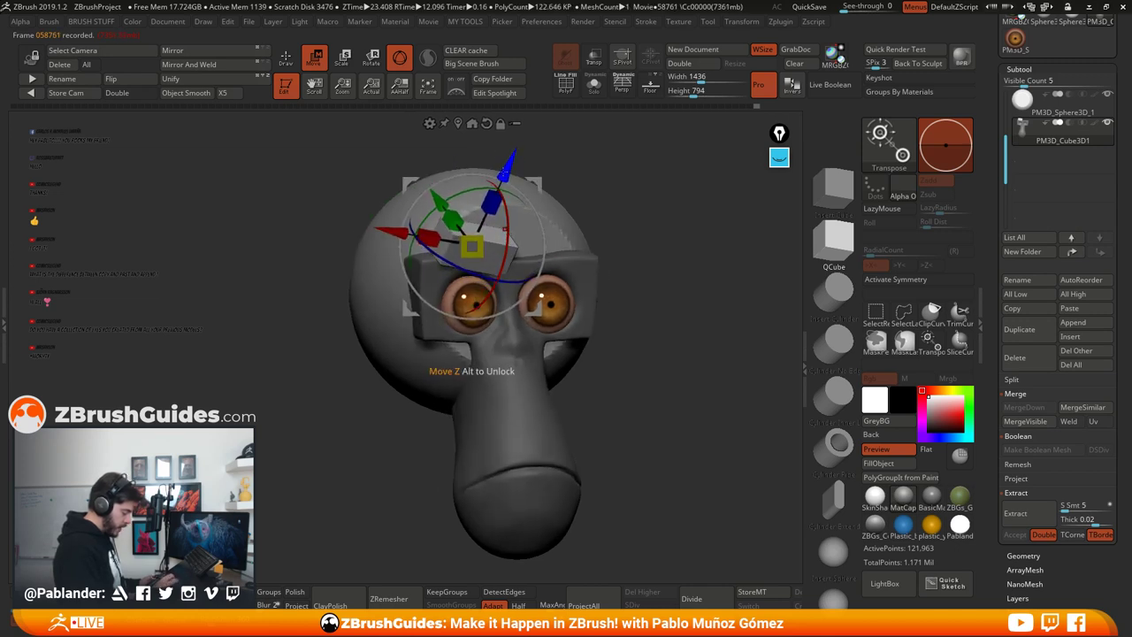
drag(507, 169, 508, 166)
drag(451, 208, 446, 202)
right_drag(453, 202, 578, 186)
drag(581, 183, 575, 179)
right_drag(699, 189, 607, 199)
drag(578, 179, 536, 172)
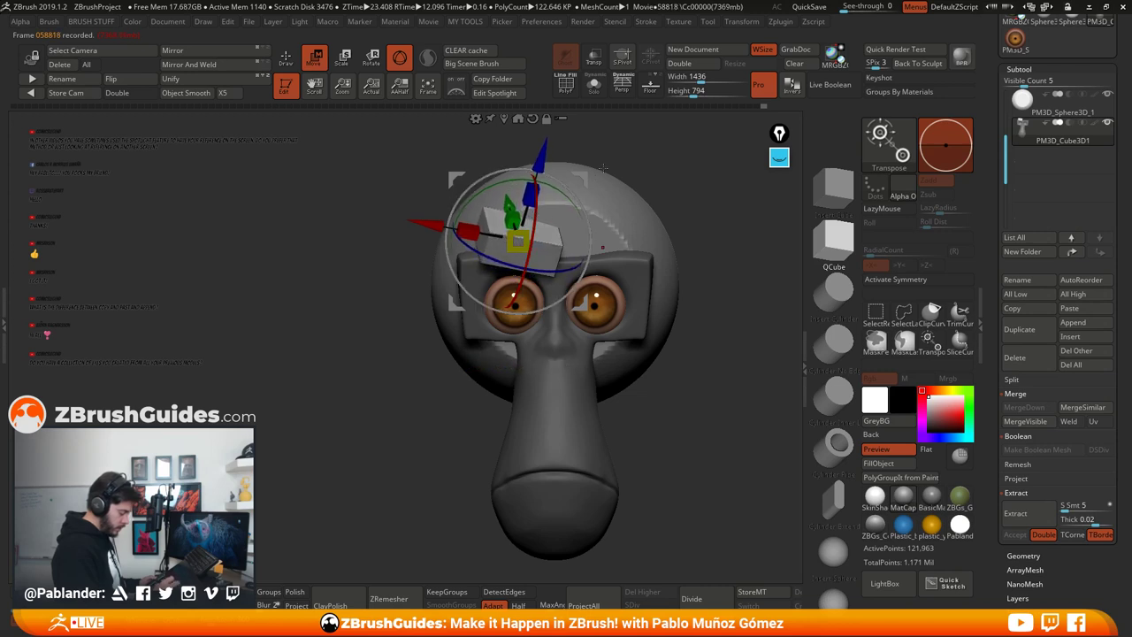
Step: Duplicate the brow block outward and rotate the copy so it slopes down over the outer brow
drag(518, 240, 477, 240)
drag(546, 252, 535, 199)
drag(436, 269, 445, 262)
drag(515, 243, 499, 246)
drag(541, 180, 534, 186)
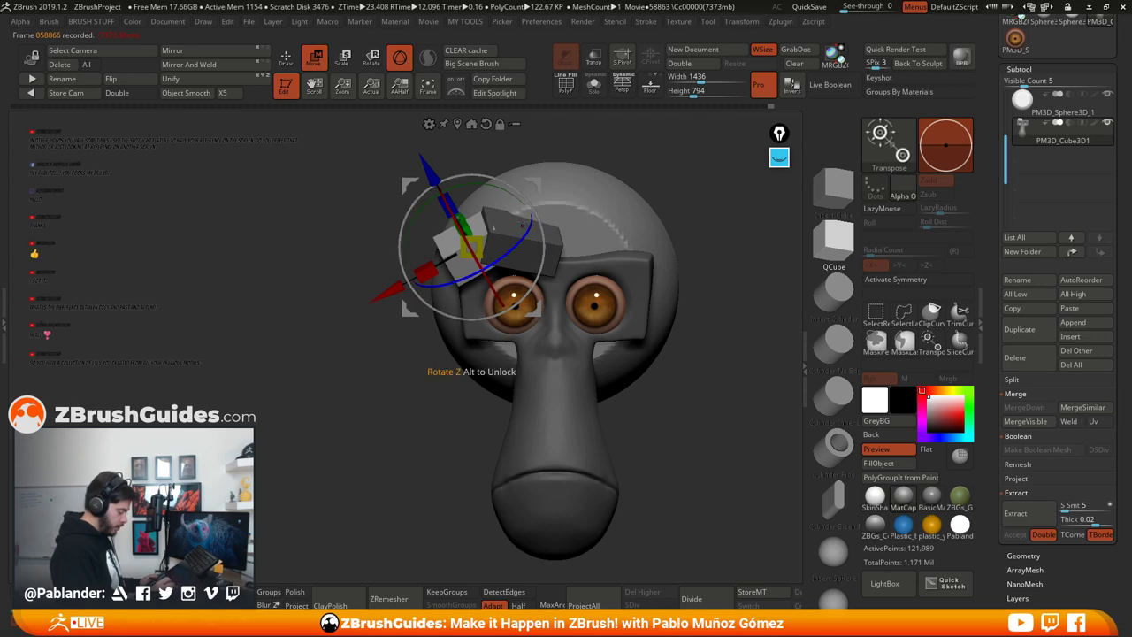
Step: Fine-tune the copied block's rotation and position so its inner end meets the first brow block
drag(477, 257, 482, 265)
drag(529, 226, 530, 226)
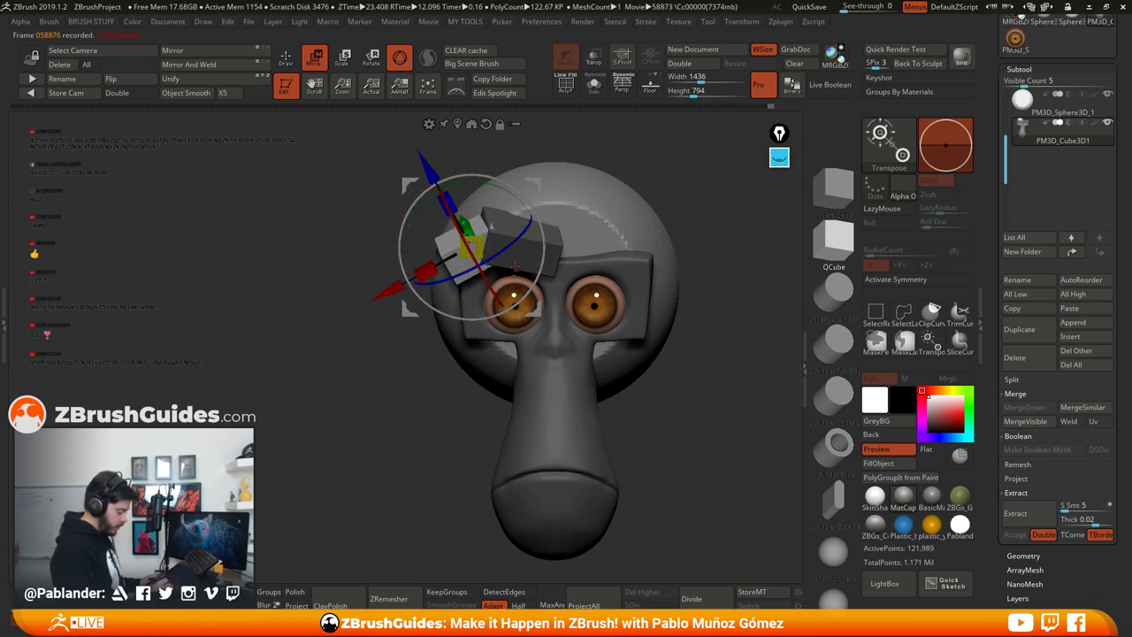
alt+right_drag(555, 236, 541, 248)
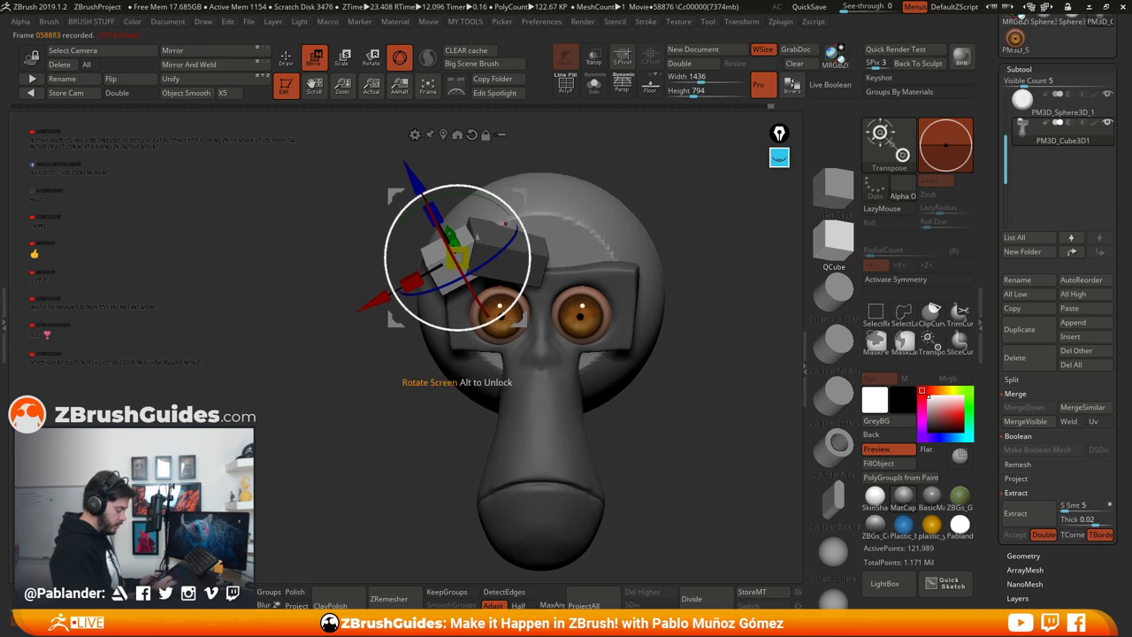
drag(523, 193, 526, 193)
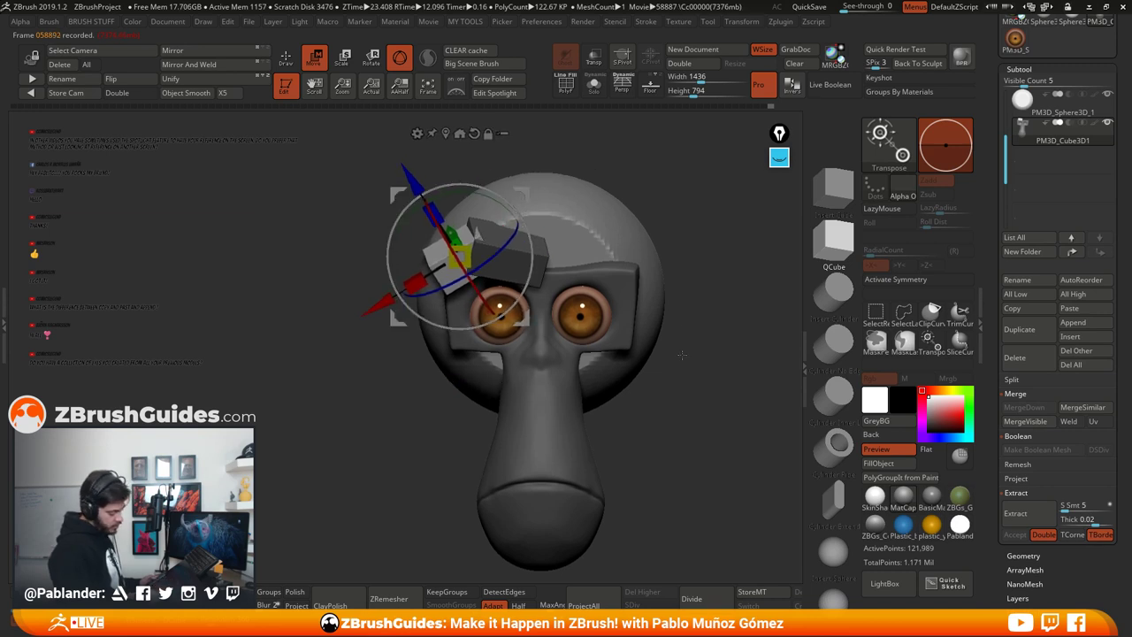
drag(482, 294, 474, 281)
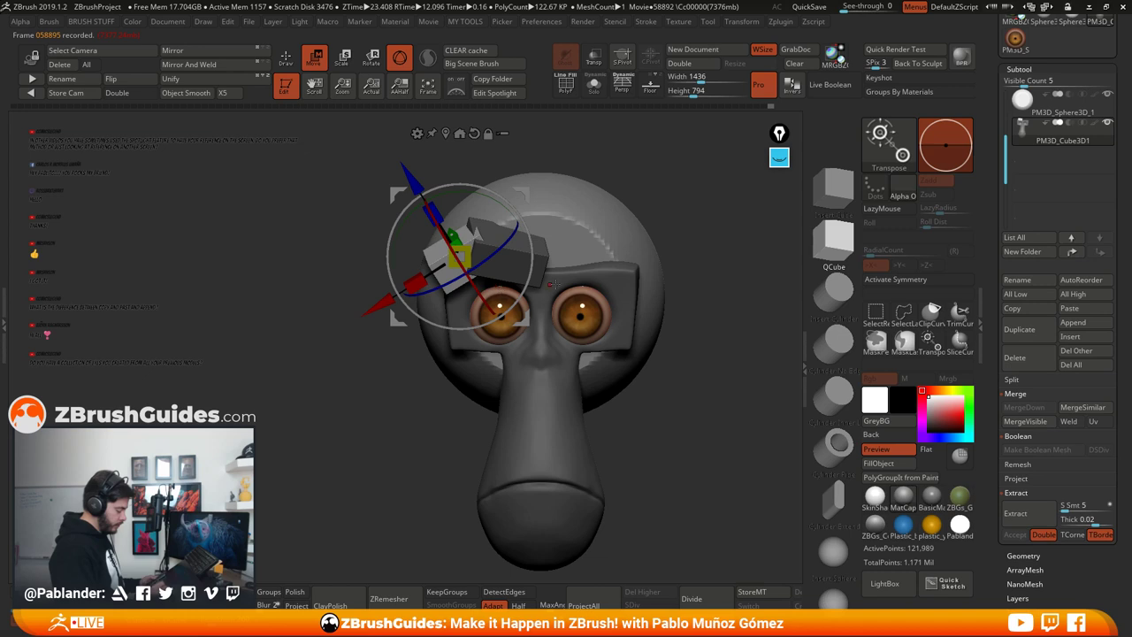
Step: Return to Draw mode, clear the mask from the face mesh and switch to the Move brush
right_drag(579, 281, 638, 282)
key(q)
mouse_move(637, 282)
mouse_down()
mouse_move(623, 292)
mouse_move(663, 315)
mouse_move(645, 287)
mouse_up()
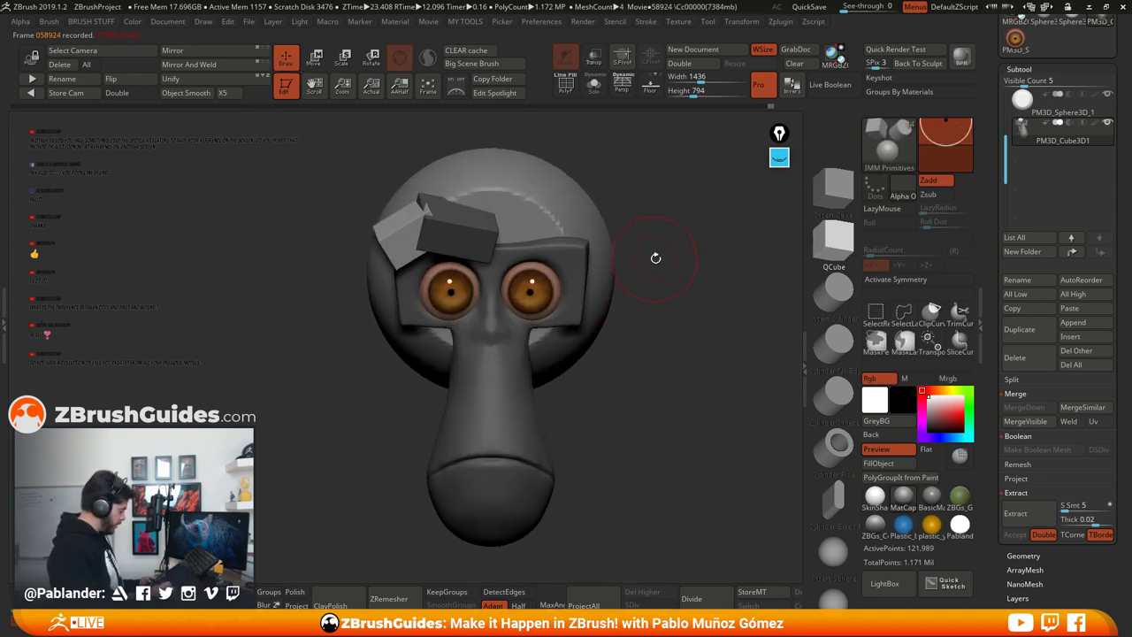
ctrl+click(655, 228)
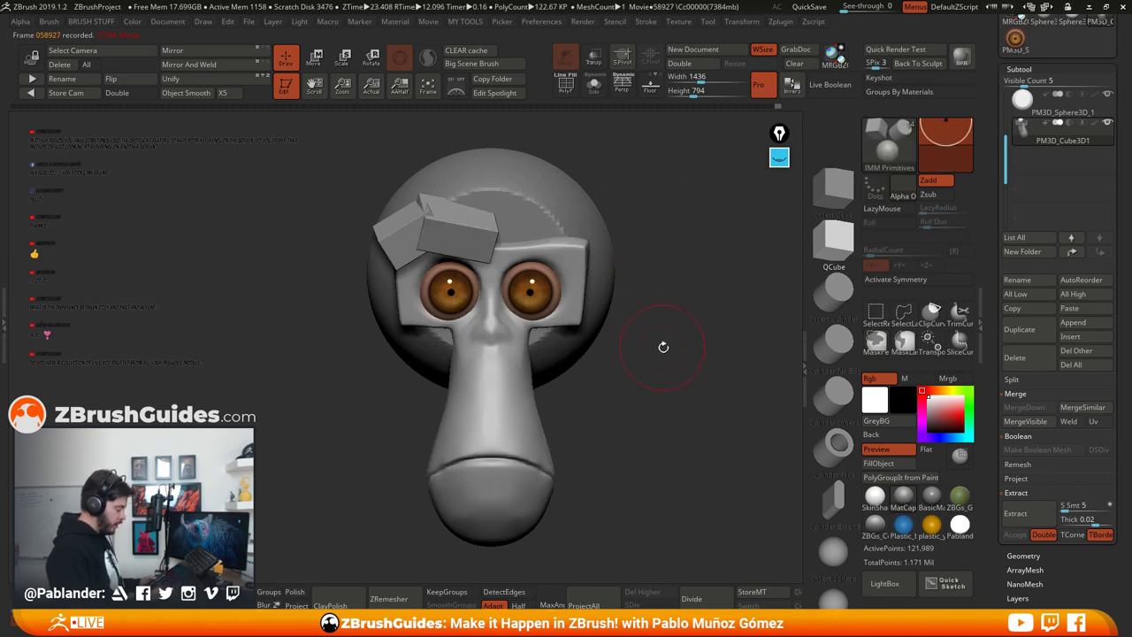
mouse_move(663, 347)
mouse_down()
mouse_move(672, 276)
mouse_move(659, 328)
mouse_up()
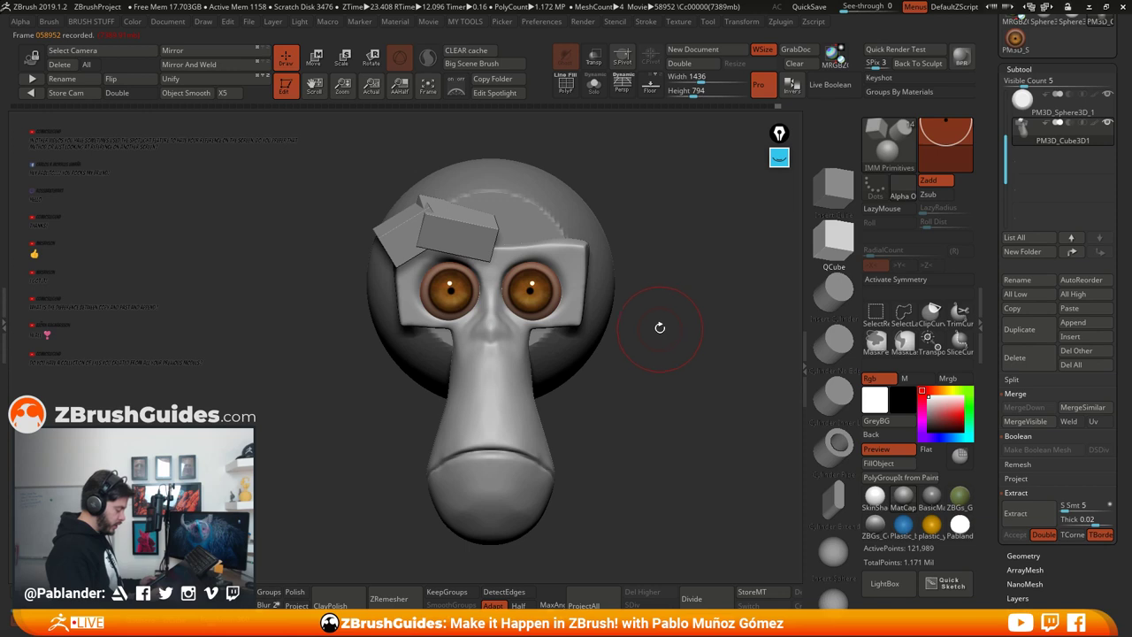
key(2)
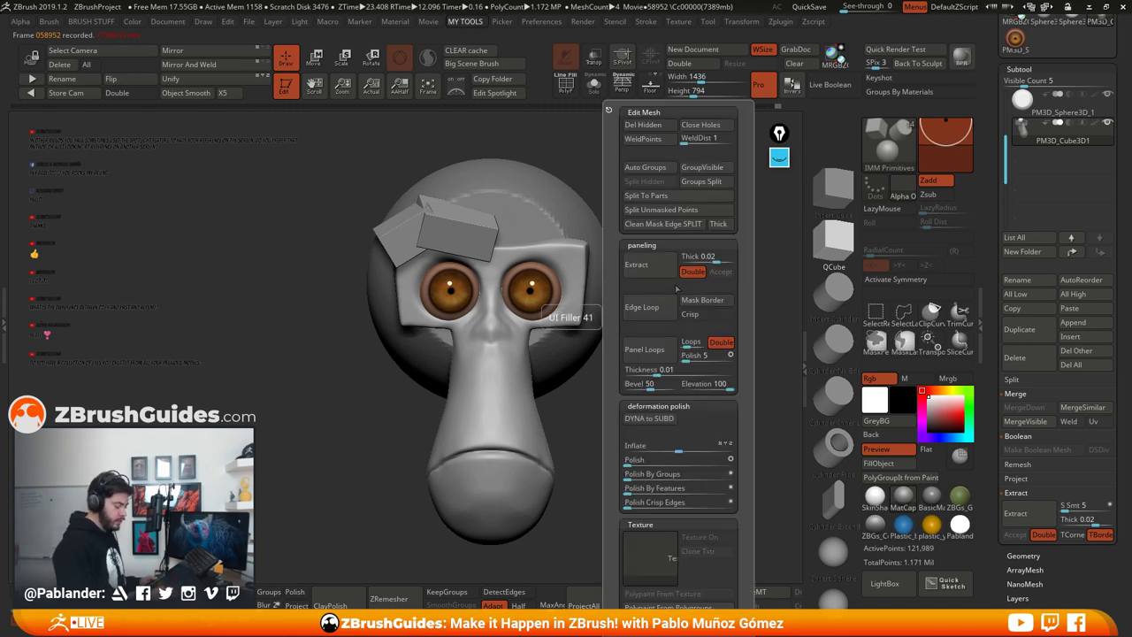
key(1)
key(m)
key(v)
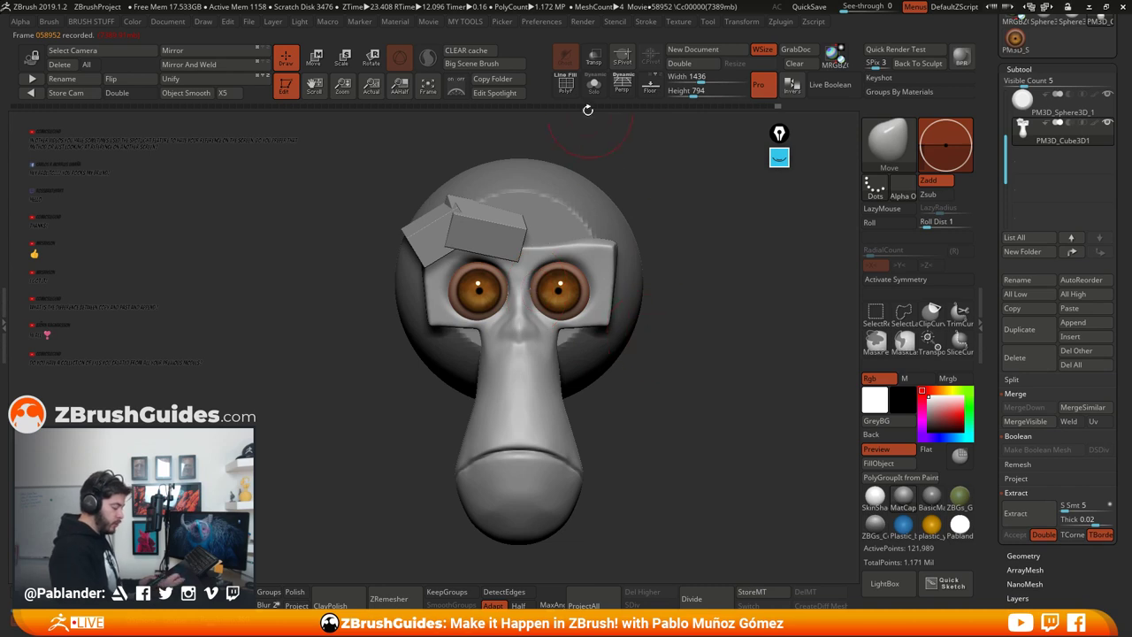
Step: Isolate the brow blocks by polygroup, mask them, unhide the face and invert the mask to protect everything else
key(shift+f)
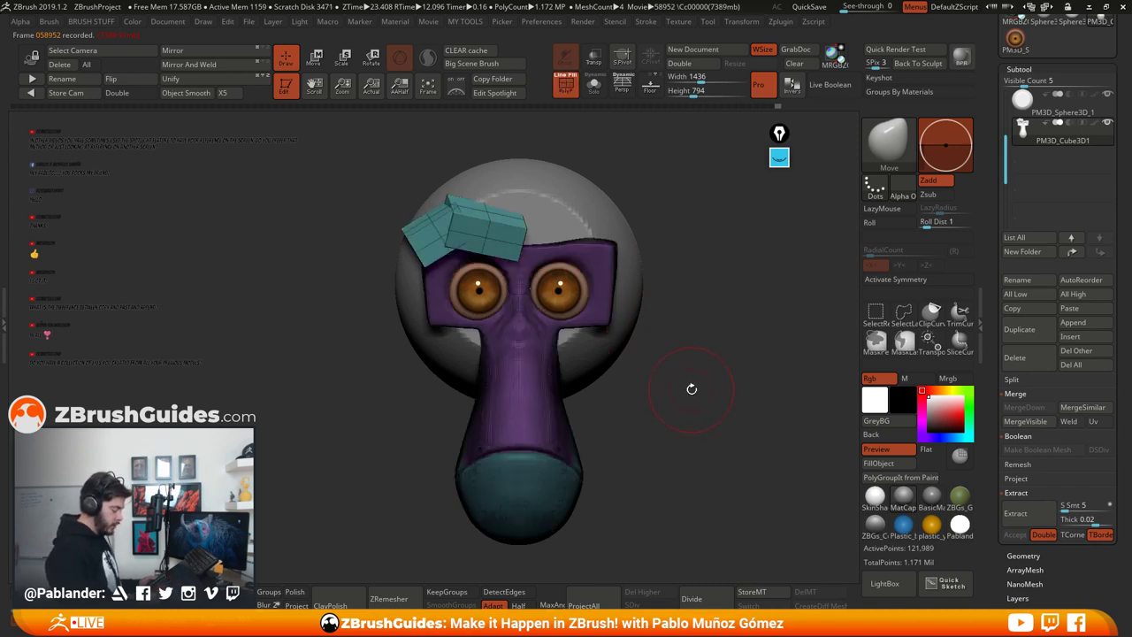
ctrl+shift+click(469, 223)
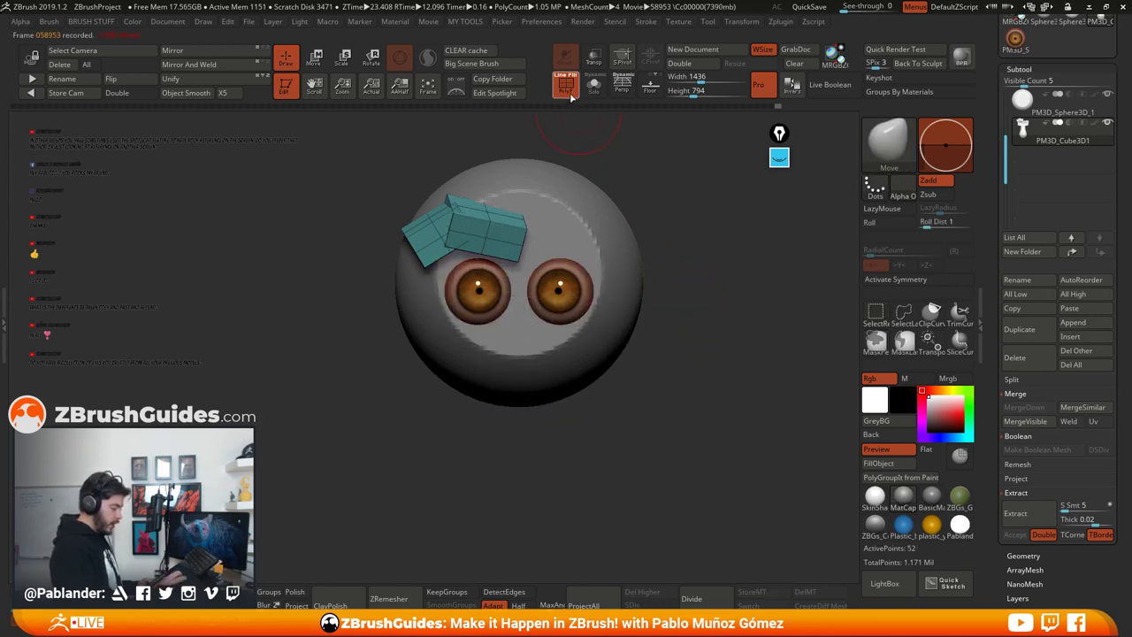
key(shift+f)
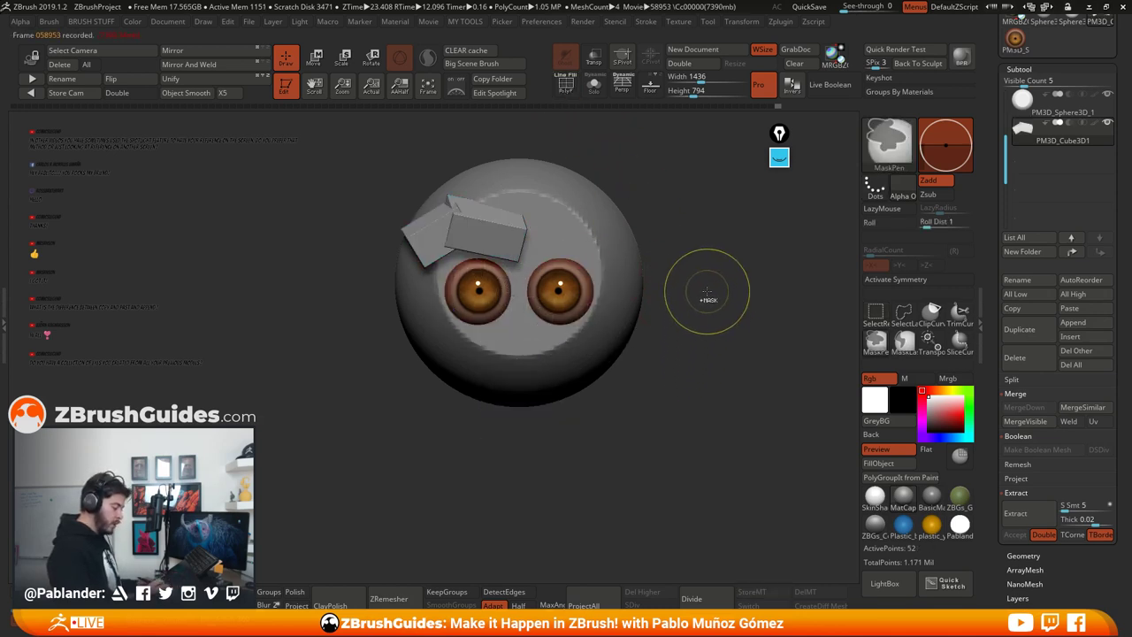
ctrl+click(707, 267)
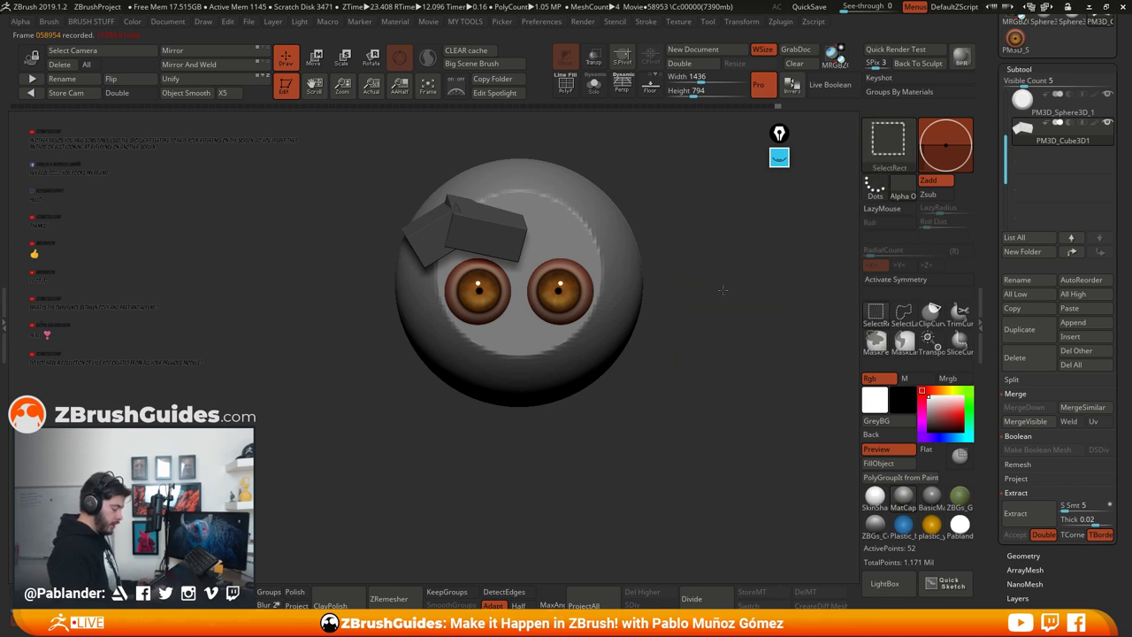
ctrl+shift+click(719, 373)
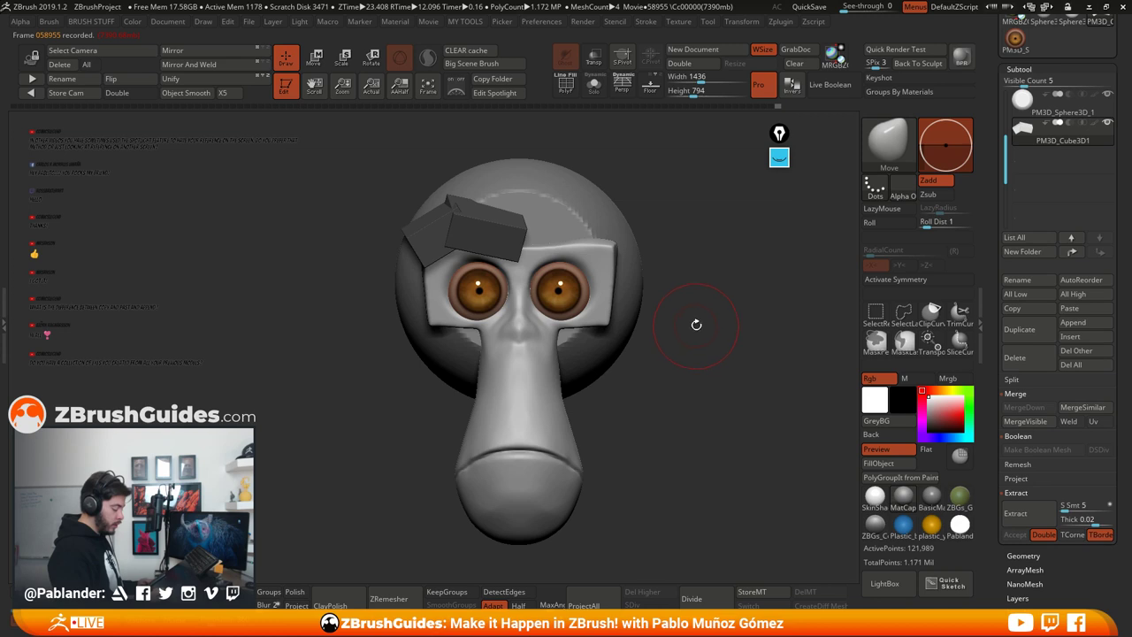
key(ctrl)
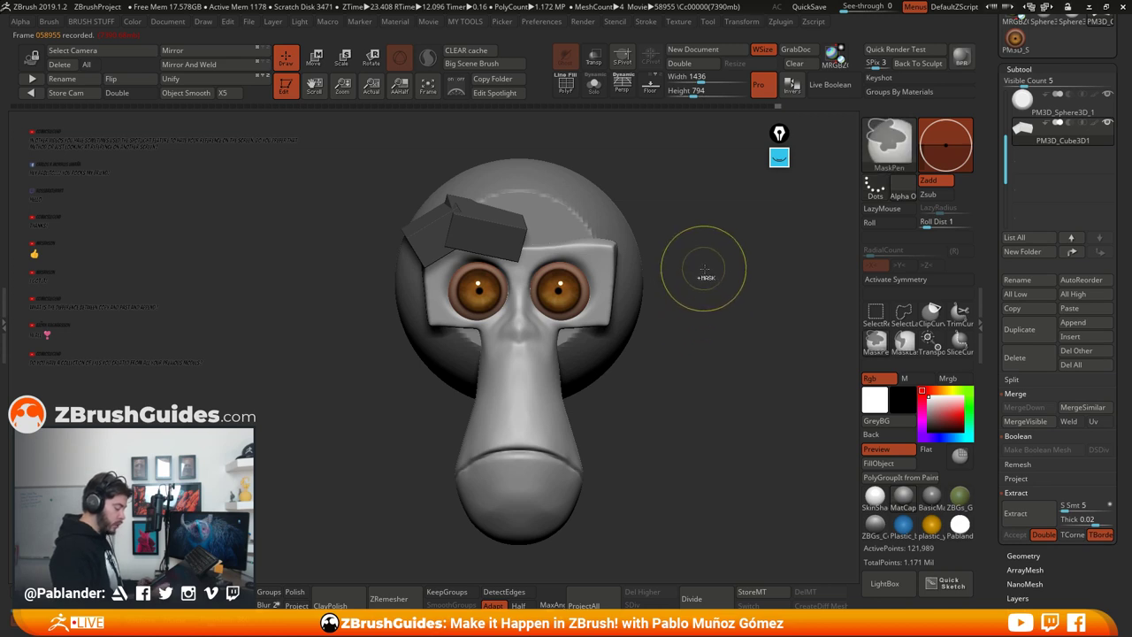
ctrl+click(704, 269)
Step: Reshape the two brow blocks with the Move brush from front and side views so they follow the brow ridge
key(space)
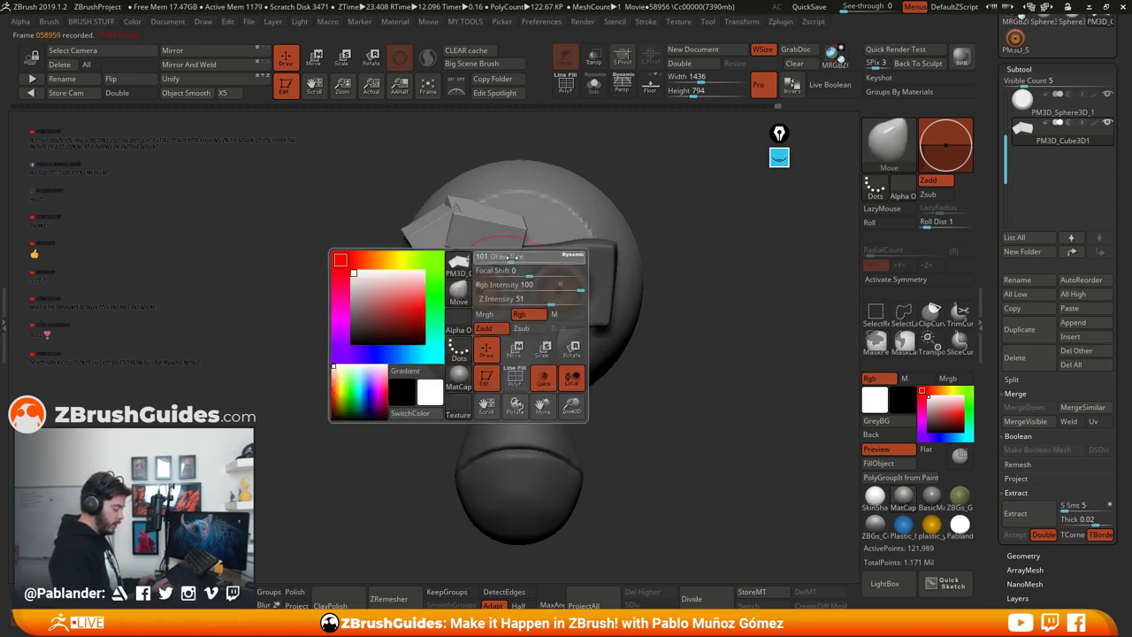
drag(474, 243, 484, 233)
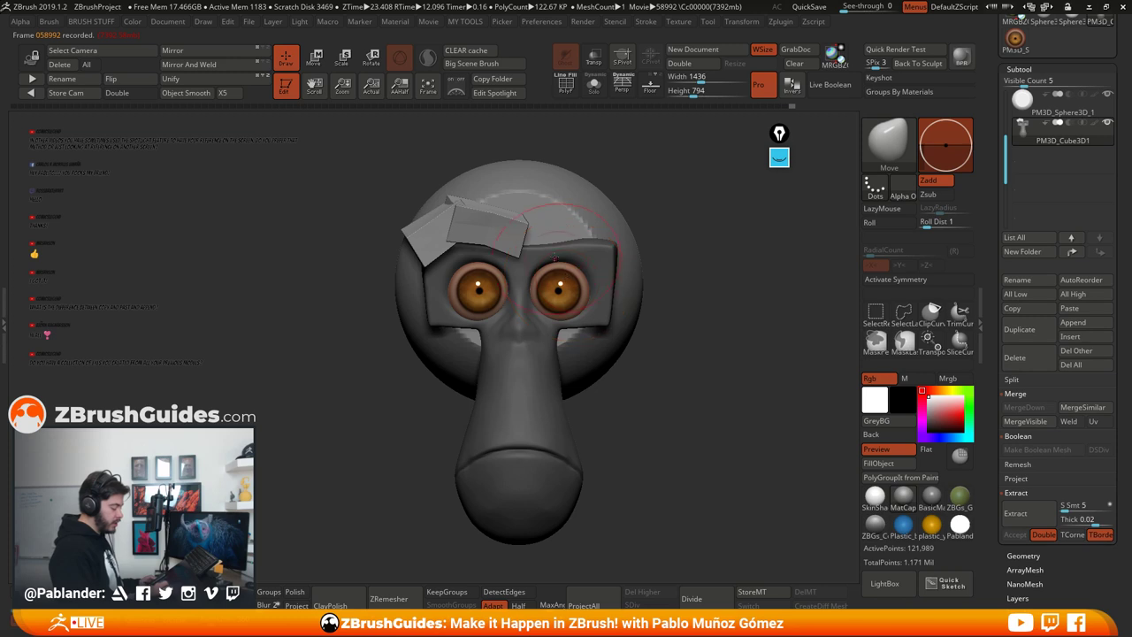
right_drag(556, 258, 558, 210)
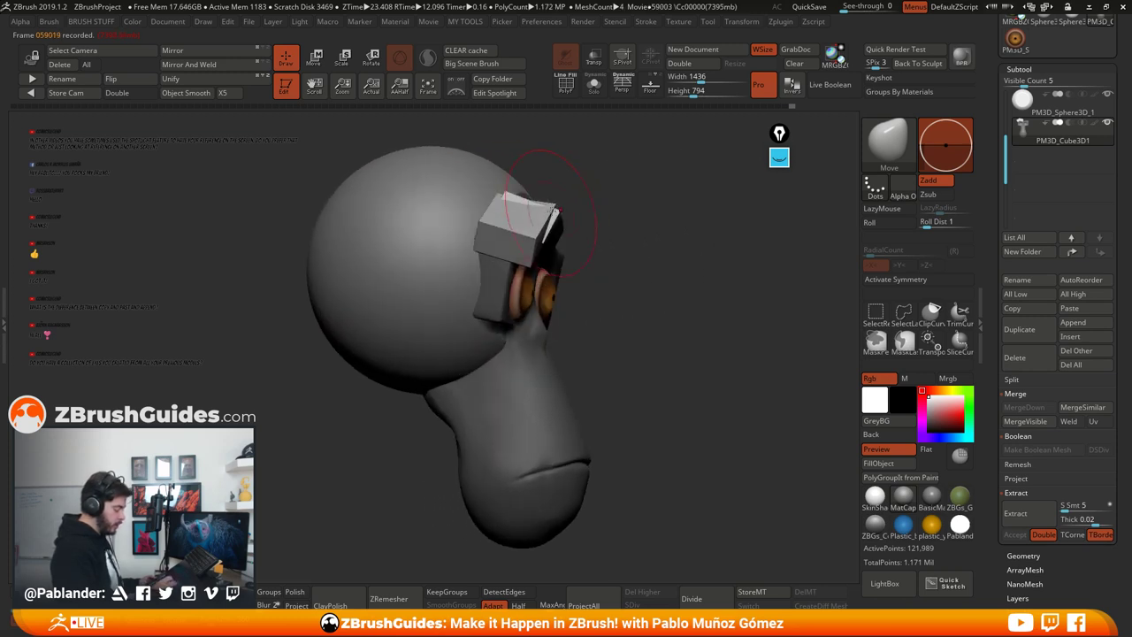
drag(548, 212, 581, 217)
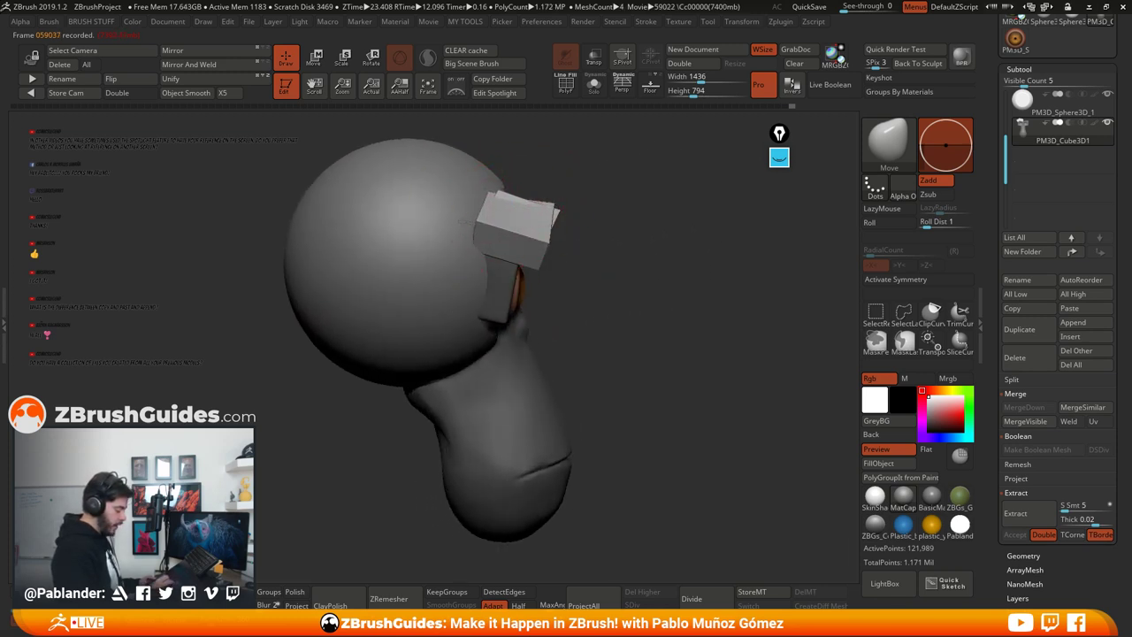
drag(624, 283, 540, 266)
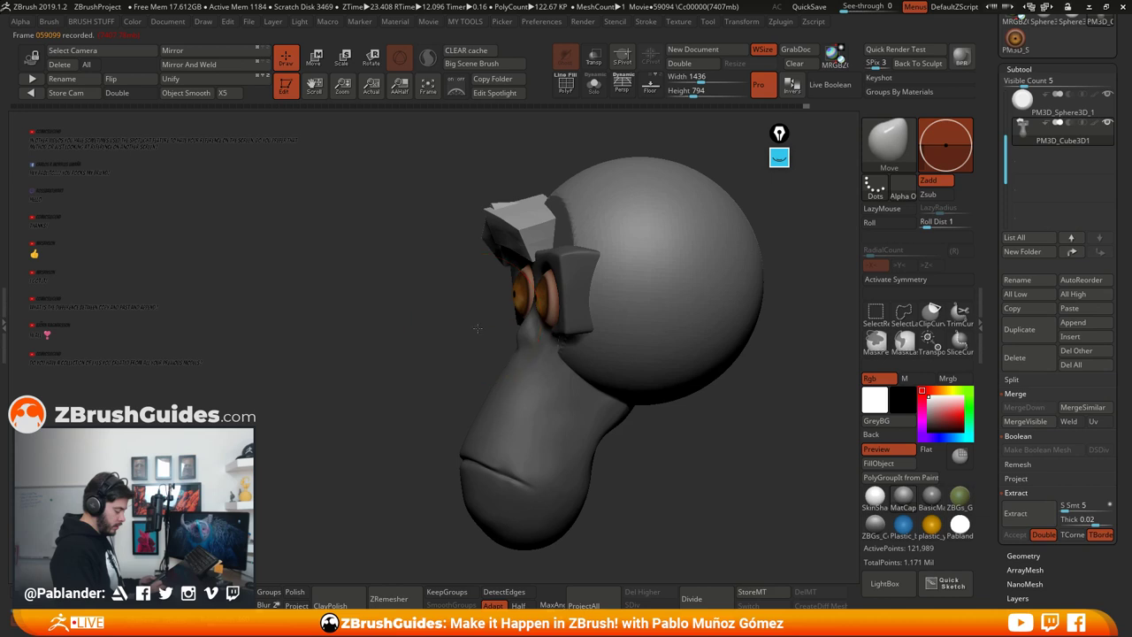
shift+drag(476, 328, 520, 320)
drag(495, 250, 492, 248)
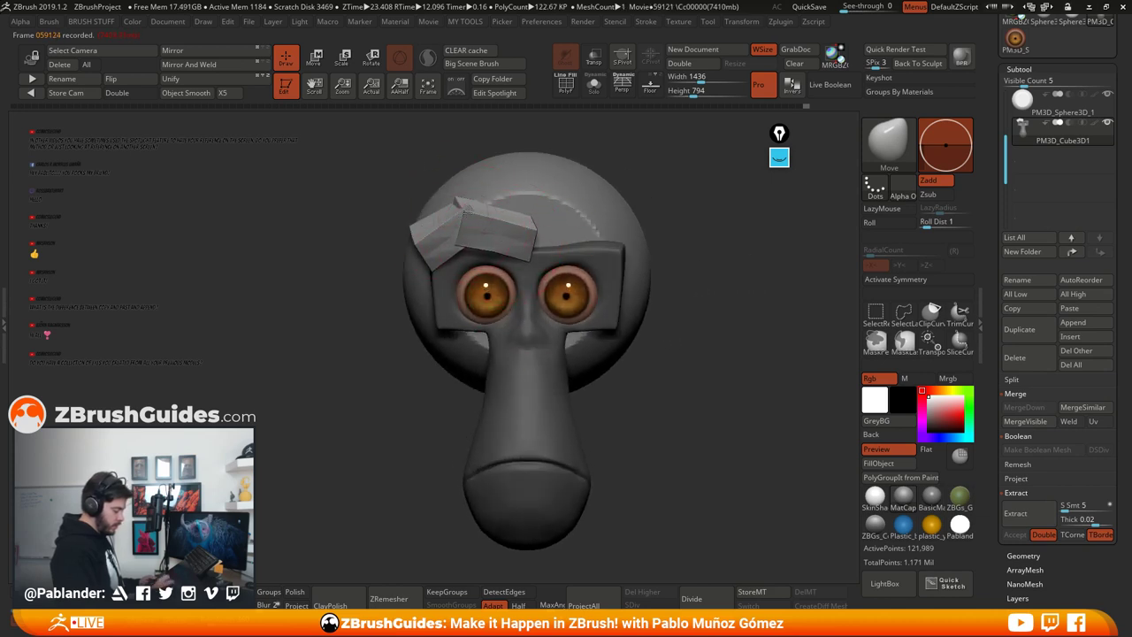
Step: Centre the transform gizmo on the unmasked brow blocks and return to Draw mode
alt+drag(697, 316, 688, 303)
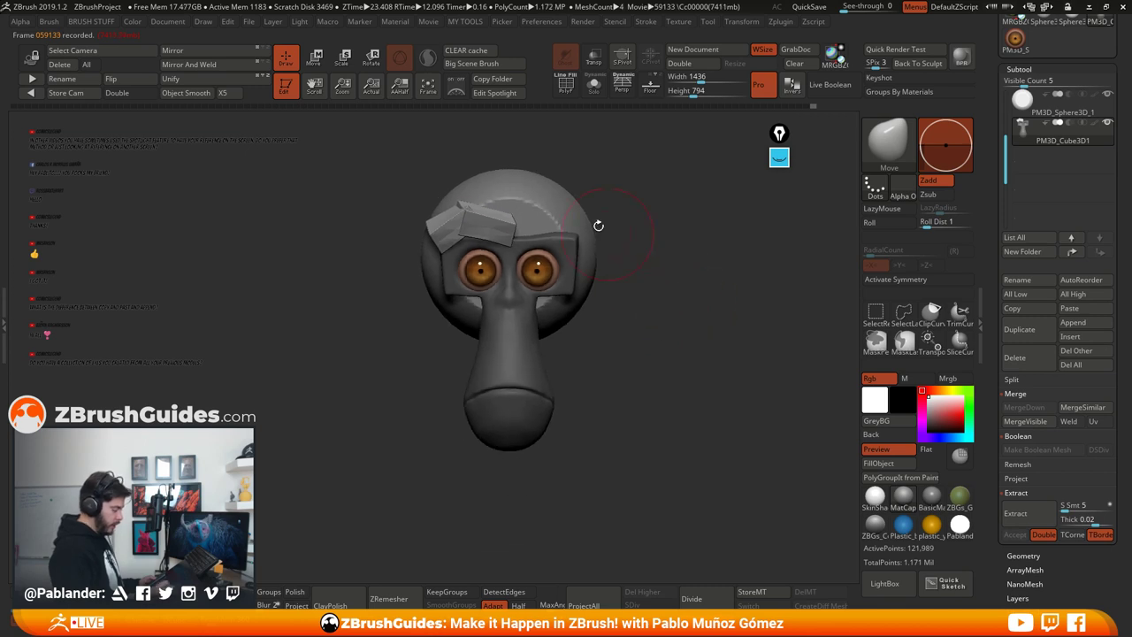
click(317, 60)
drag(516, 166, 576, 263)
click(463, 195)
alt+drag(489, 201, 467, 229)
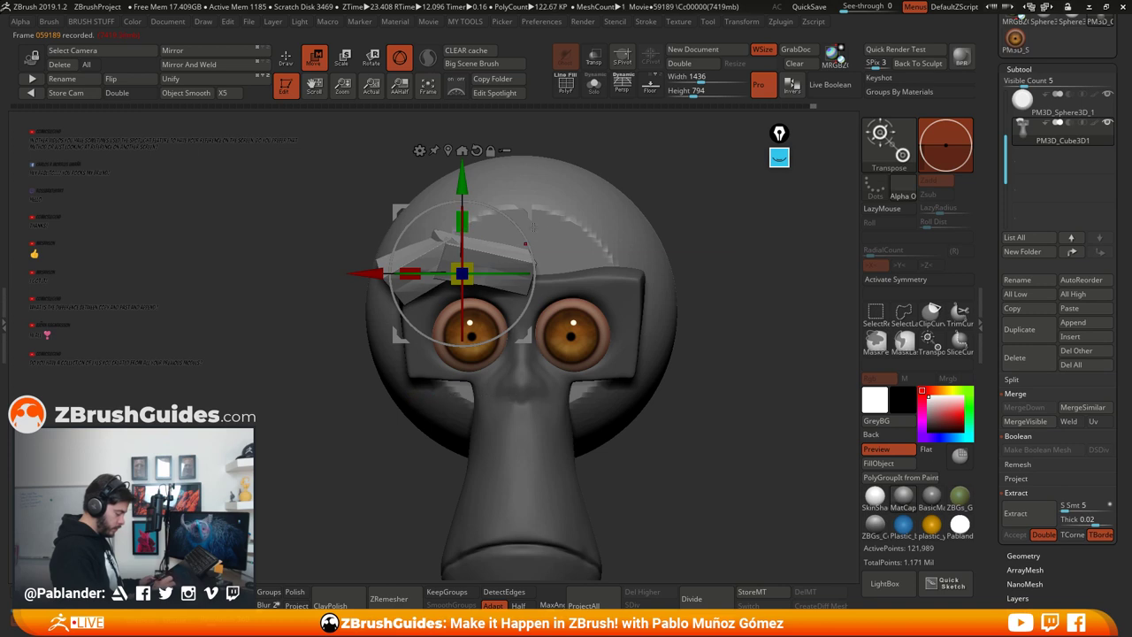
click(288, 60)
alt+drag(731, 394, 693, 340)
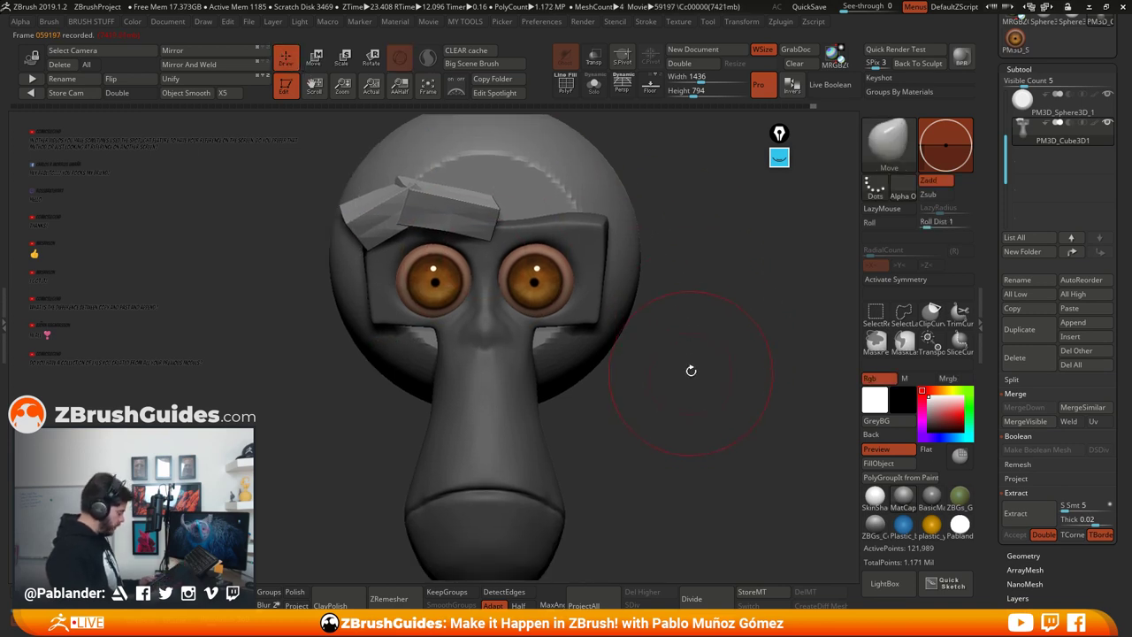
Step: Clear the mask and use Mirror And Weld to copy the brow blocks to the other side of the face
ctrl+drag(689, 257, 704, 295)
alt+drag(704, 375, 659, 337)
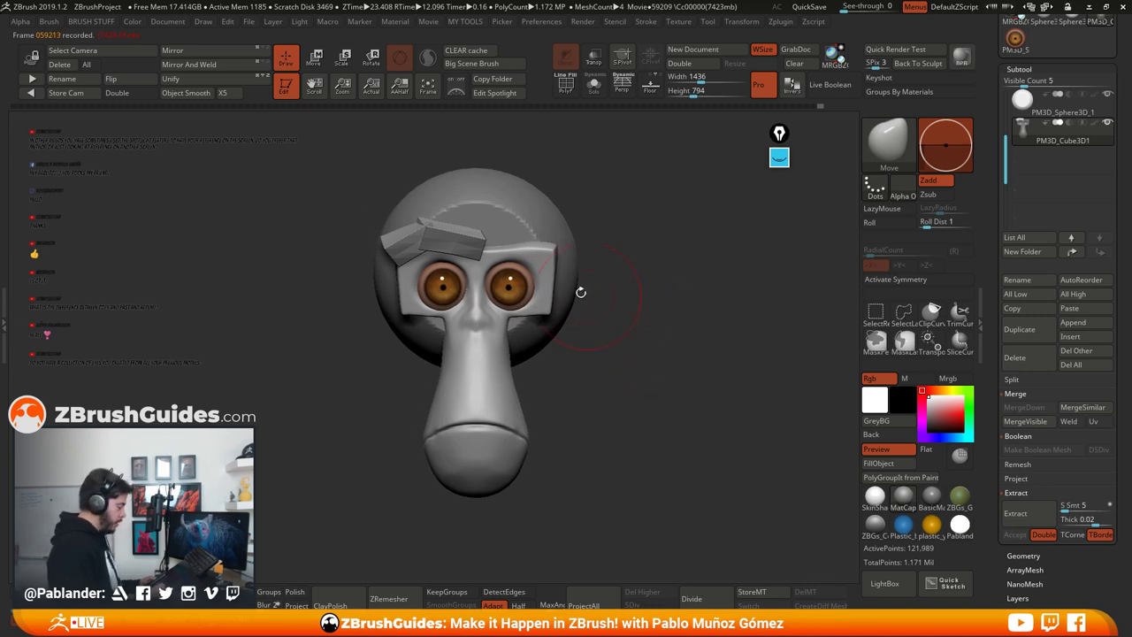
click(215, 68)
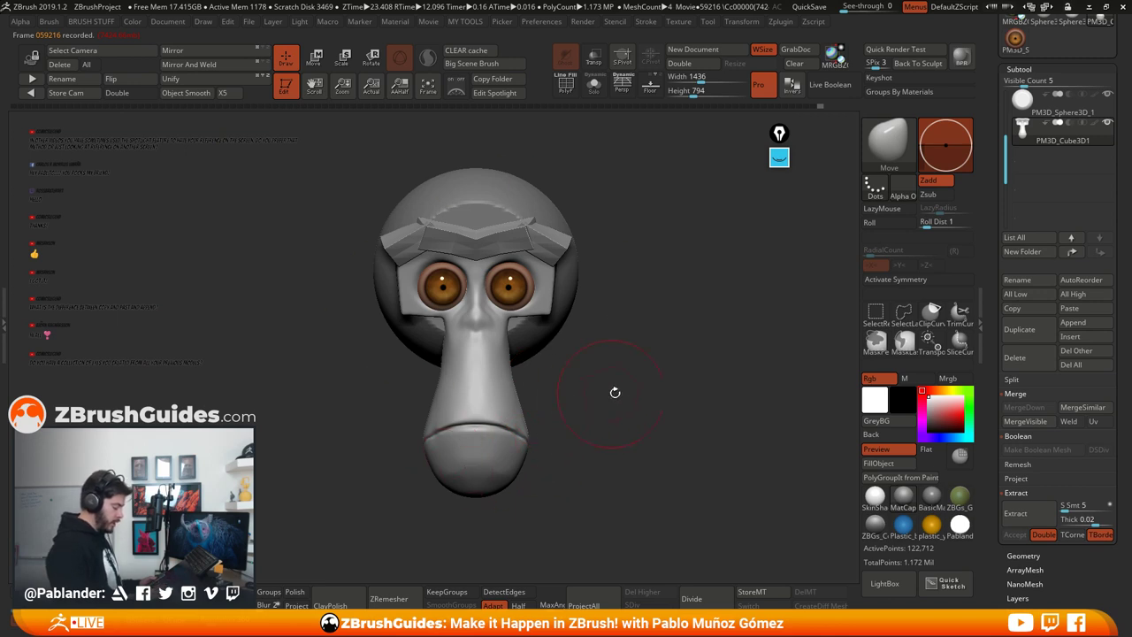
mouse_move(615, 392)
mouse_down()
mouse_move(663, 385)
mouse_move(614, 372)
mouse_up()
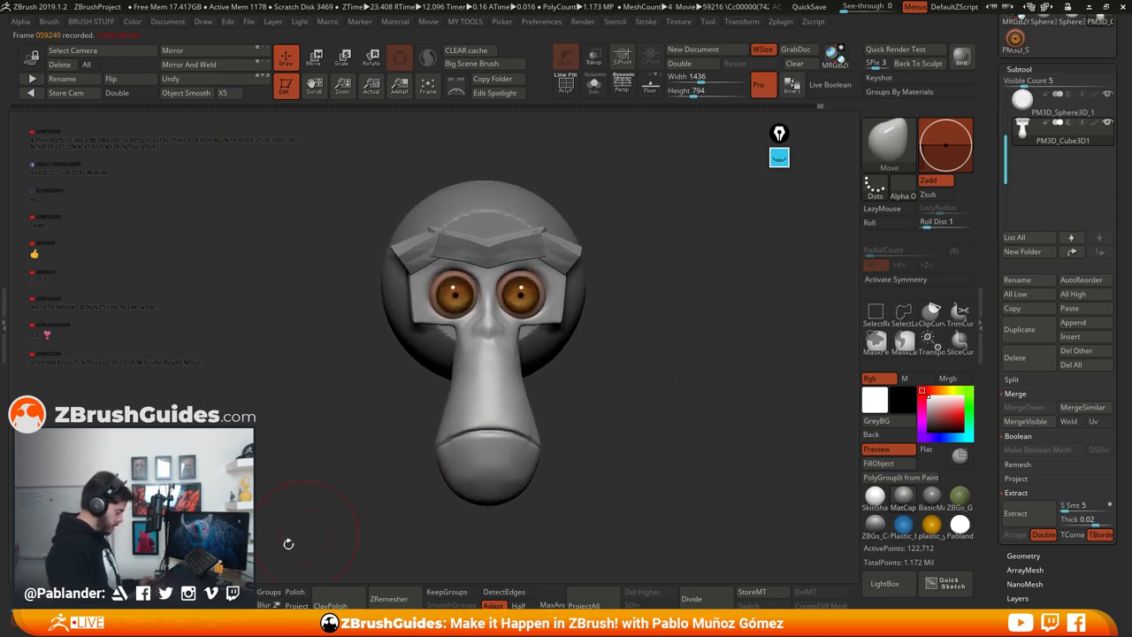
Step: Remesh the face mesh with DynaMesh and activate symmetry across the X axis for sculpting
ctrl+drag(288, 543, 343, 541)
mouse_move(673, 394)
mouse_down()
mouse_move(654, 367)
mouse_move(683, 346)
mouse_move(636, 293)
mouse_move(621, 292)
mouse_move(637, 255)
mouse_up()
key(space)
shift+drag(561, 207, 548, 203)
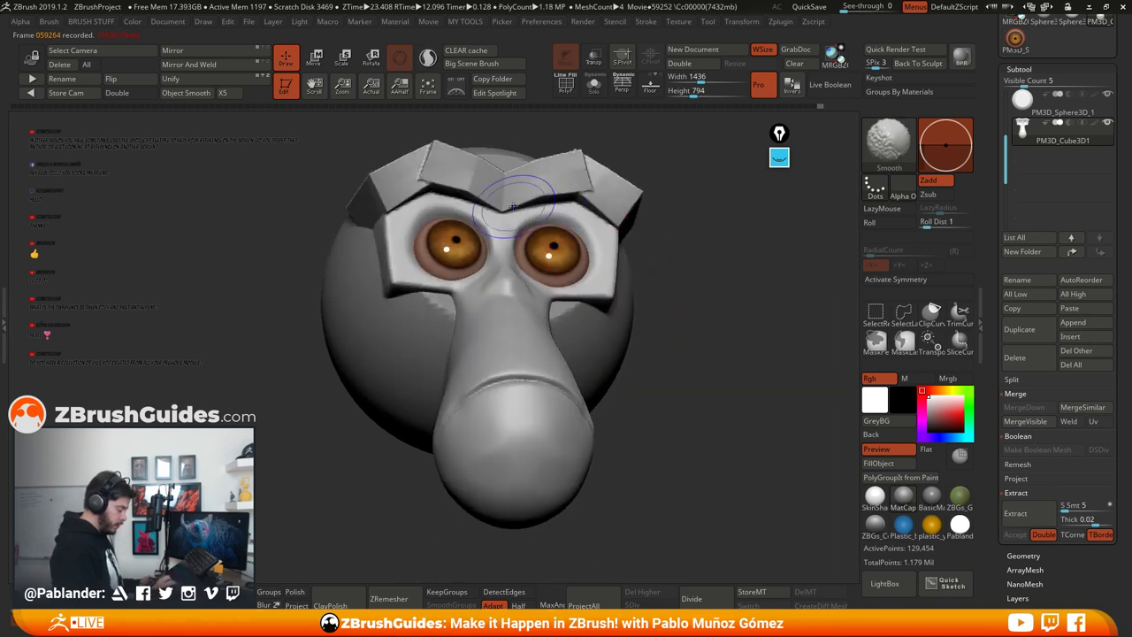
click(894, 280)
Step: Smooth the hard edges of the brow ridge symmetrically, from its center out to the outer corners
alt+drag(689, 290, 695, 323)
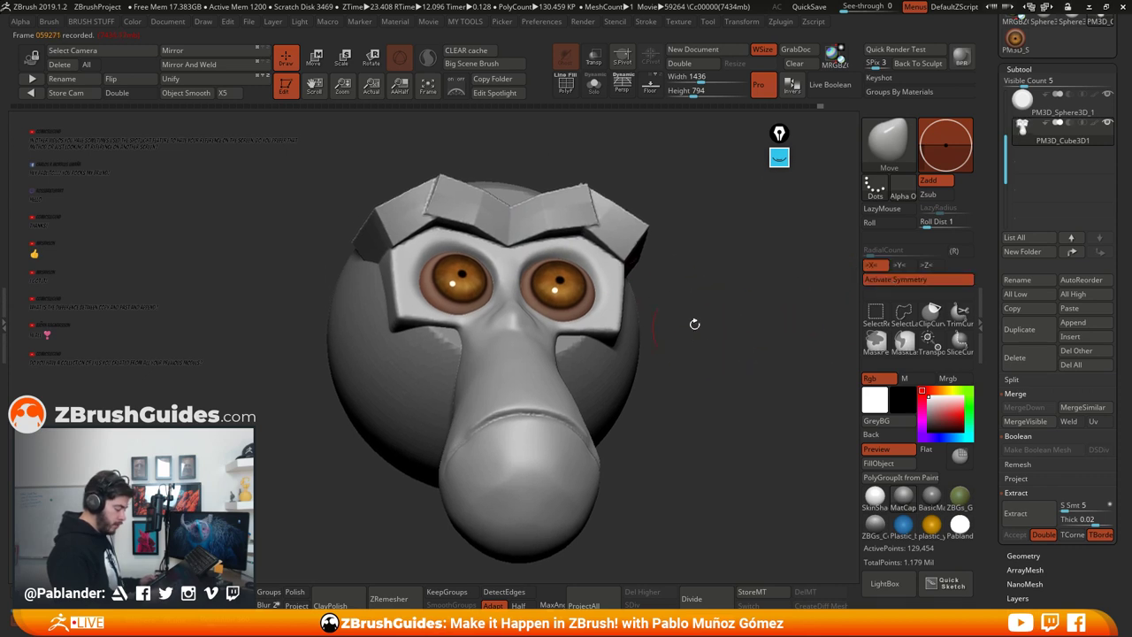
shift+drag(495, 240, 412, 236)
shift+drag(592, 259, 587, 236)
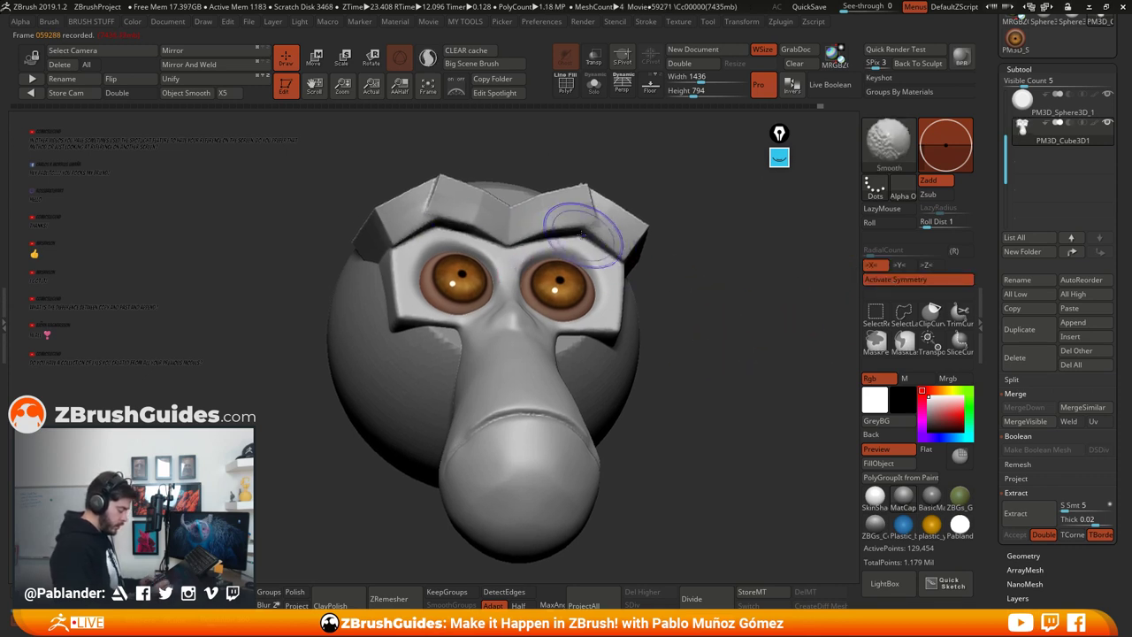
drag(683, 221, 687, 280)
shift+drag(591, 193, 577, 199)
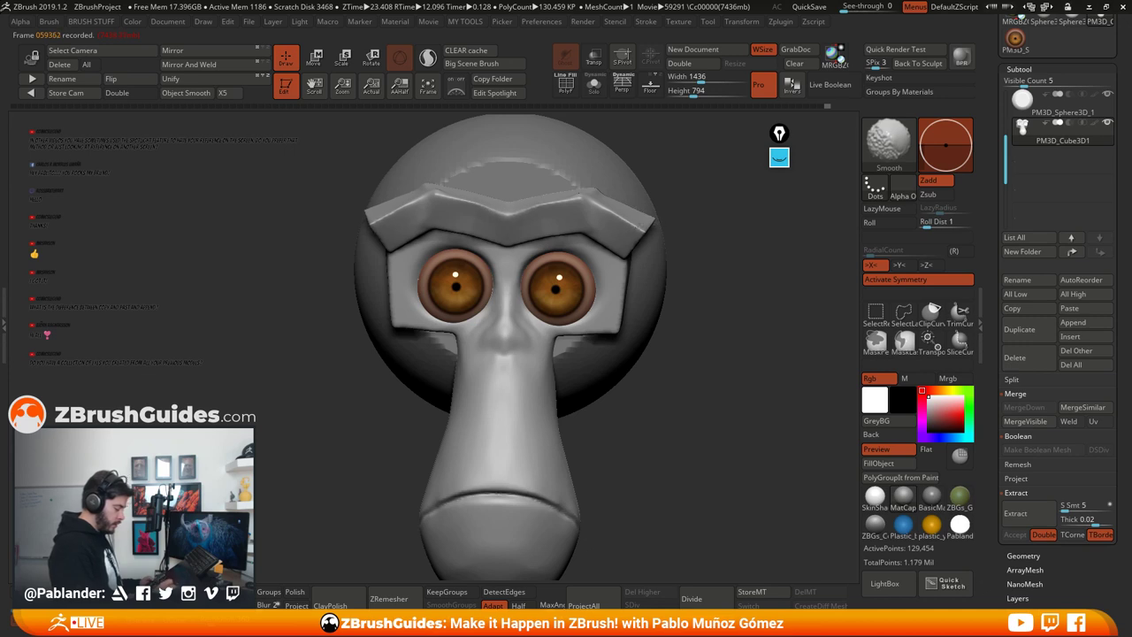
drag(684, 247, 610, 281)
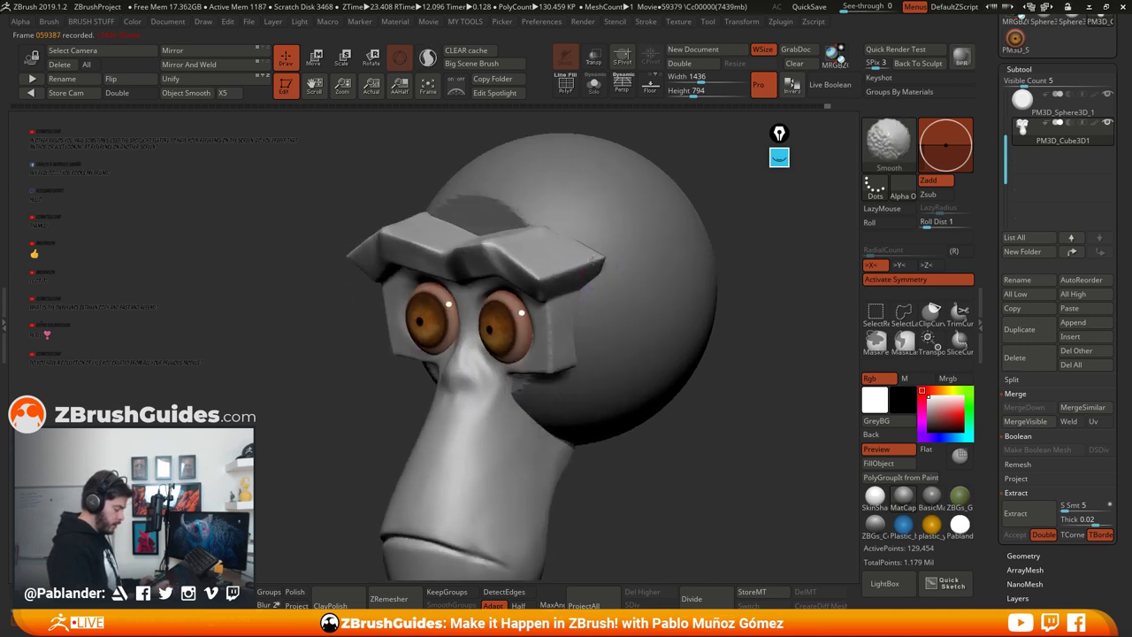
shift+drag(536, 275, 563, 241)
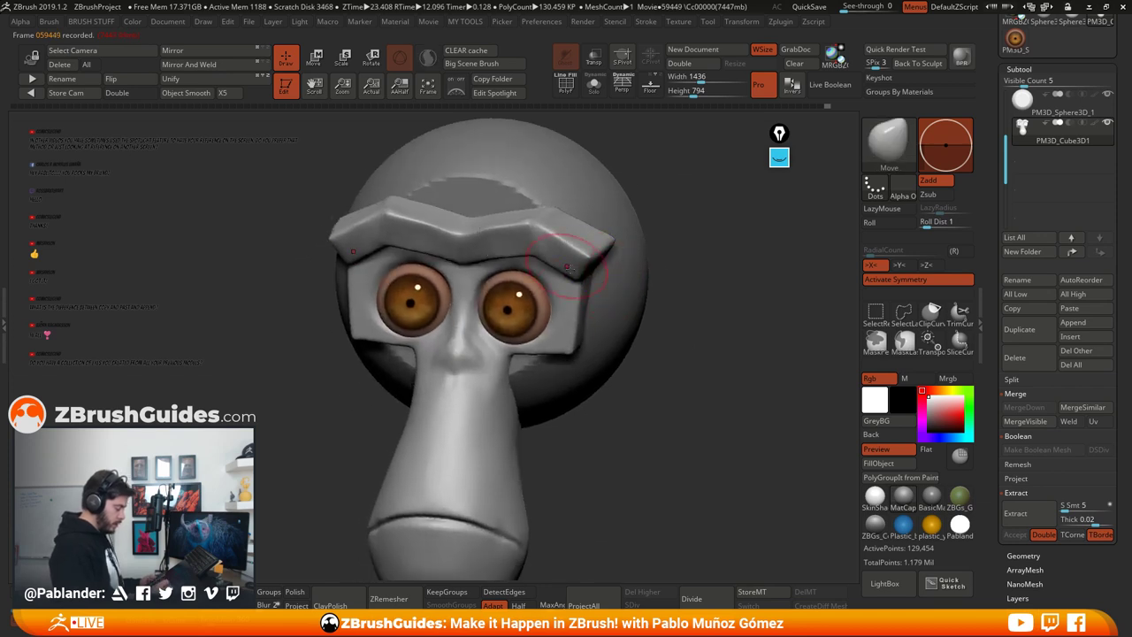
Step: Build up volume with the ClayBuildup brush beside the eyes, joining the outer brow corners to the eye socket sides
key(b)
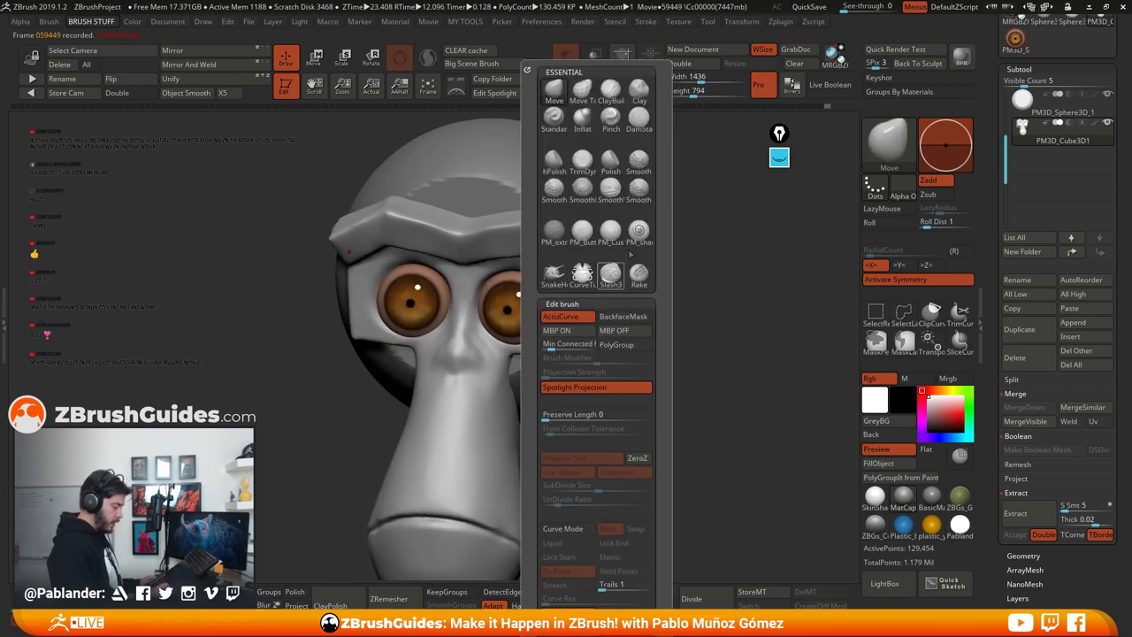
click(610, 90)
right_drag(569, 297, 579, 274)
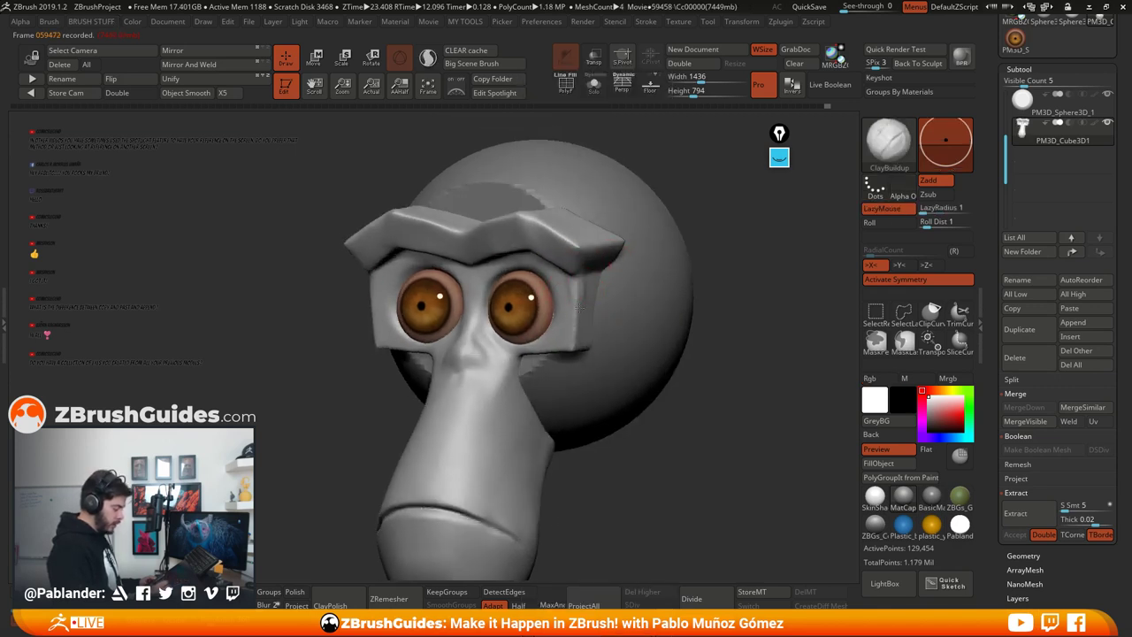
mouse_move(573, 283)
mouse_down()
mouse_move(592, 276)
mouse_move(583, 326)
mouse_up()
mouse_move(600, 263)
mouse_down()
mouse_move(622, 238)
mouse_move(605, 251)
mouse_move(576, 235)
mouse_move(586, 245)
mouse_move(577, 256)
mouse_up()
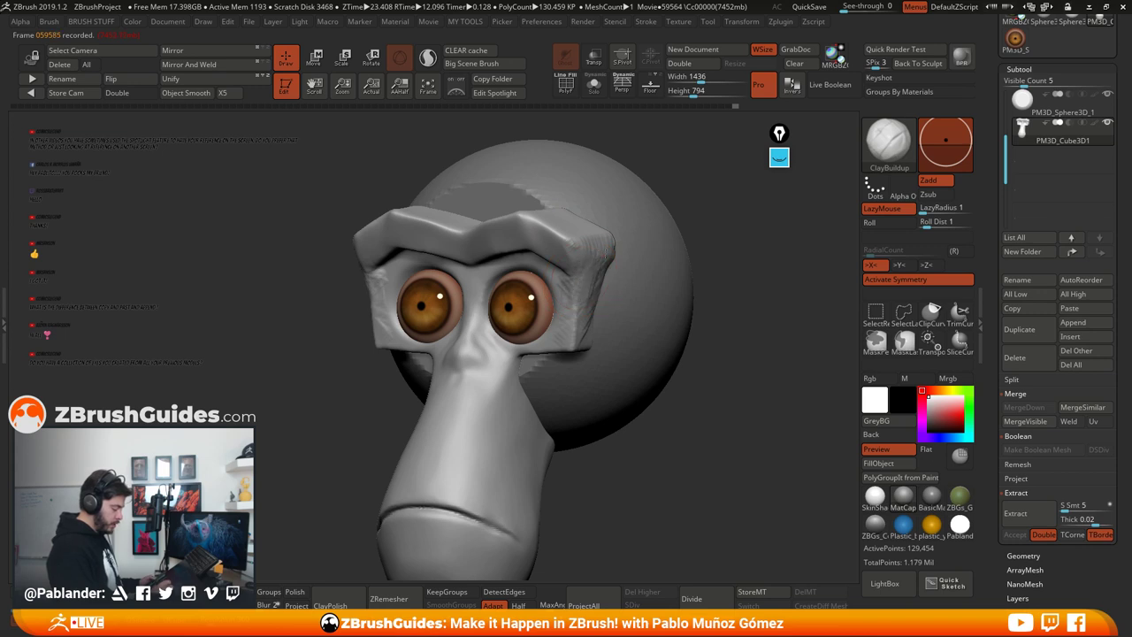
right_drag(599, 285, 542, 266)
mouse_move(526, 321)
right_down()
mouse_move(554, 333)
mouse_move(557, 306)
right_up()
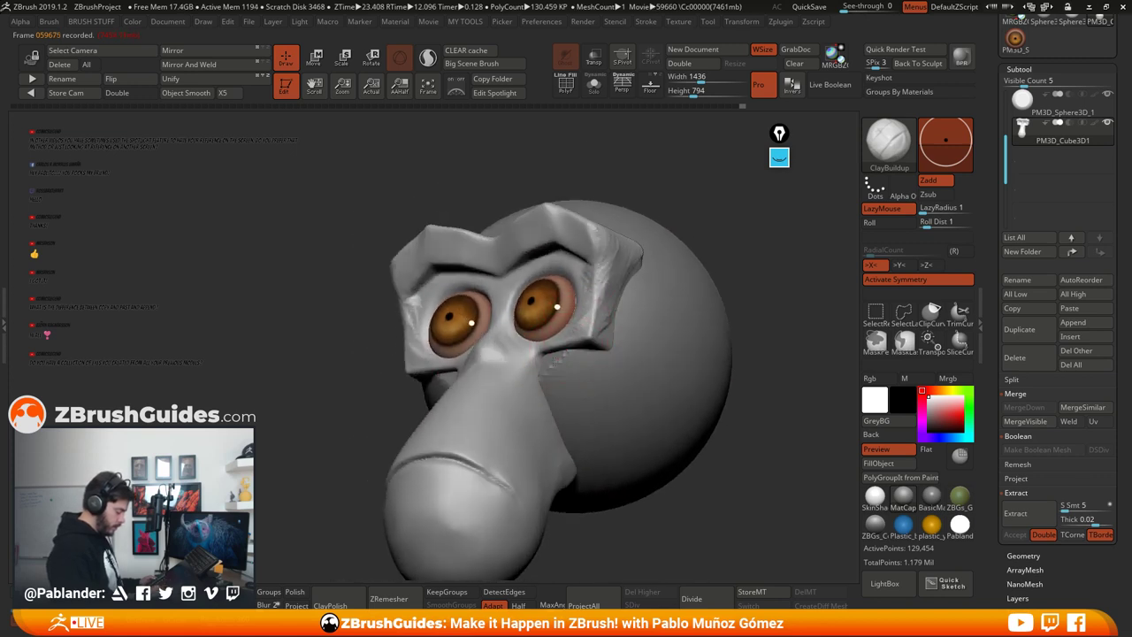
Step: Isolate the face mesh and build up clay along the underside and outer rims of the eye sockets
click(594, 84)
mouse_move(607, 240)
right_down()
mouse_move(557, 341)
mouse_move(601, 323)
mouse_move(526, 333)
right_up()
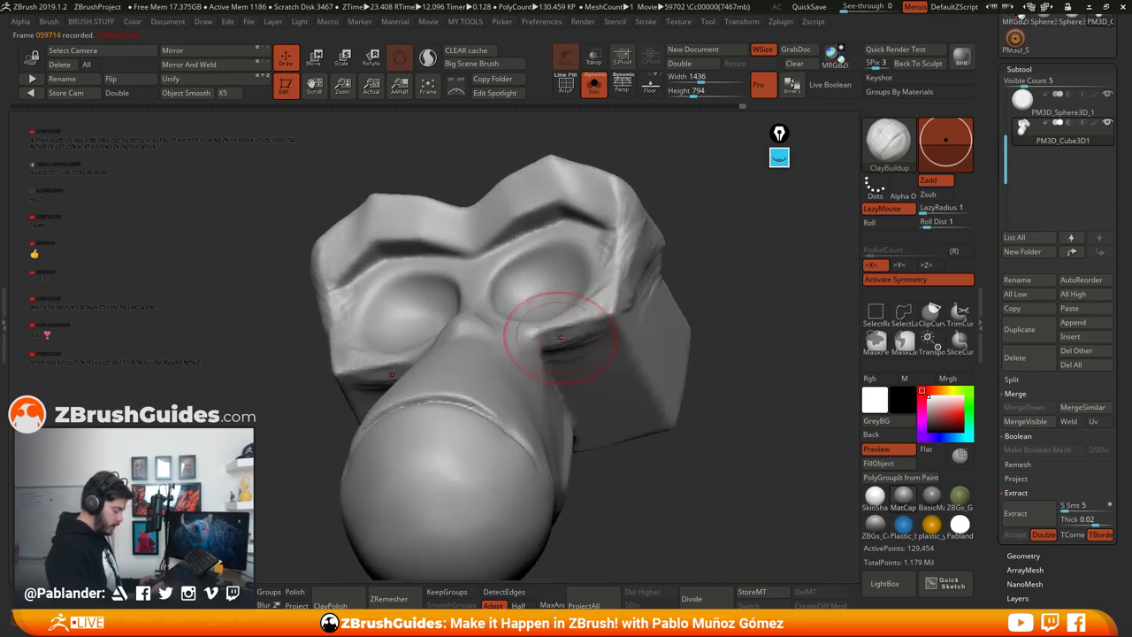
drag(544, 338, 566, 365)
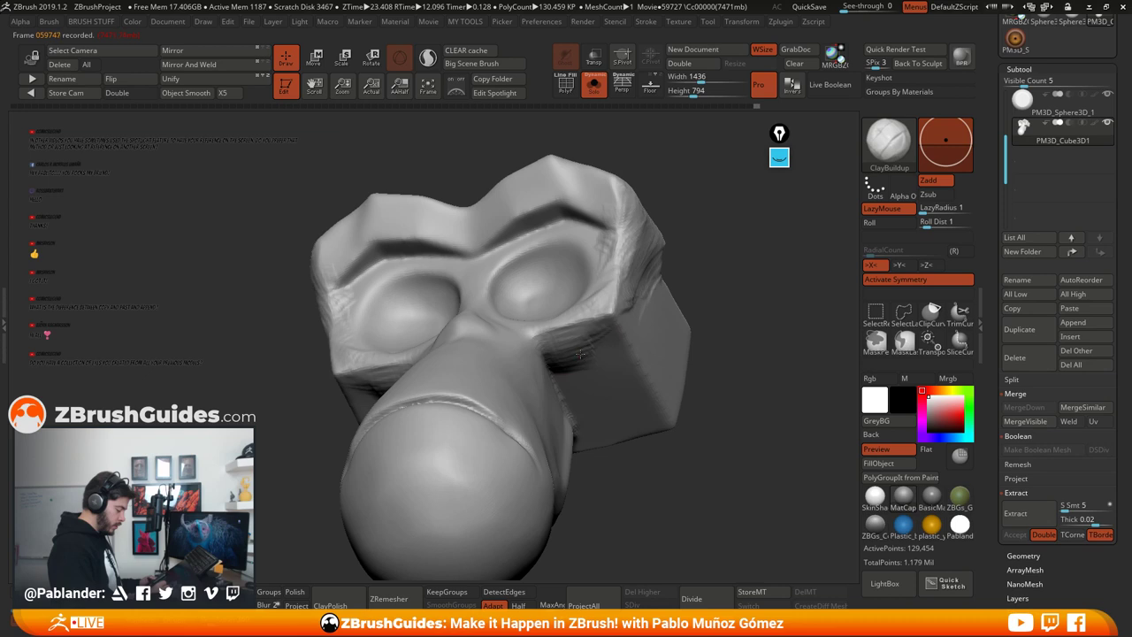
right_drag(752, 266, 601, 287)
mouse_move(610, 287)
mouse_down()
mouse_move(579, 301)
mouse_move(617, 278)
mouse_move(579, 301)
mouse_up()
mouse_move(566, 212)
right_down()
mouse_move(593, 295)
mouse_move(559, 284)
mouse_move(564, 266)
right_up()
Step: Smooth the new clay strokes around the lower and outer rims of the eye sockets
key(shift)
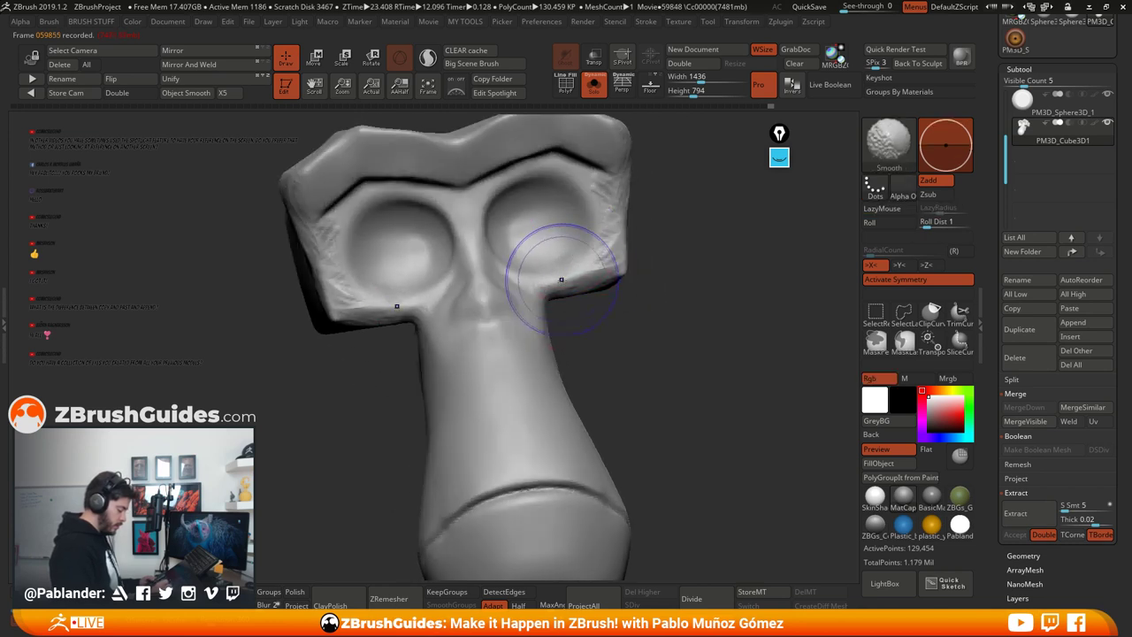
right_drag(635, 281, 619, 298)
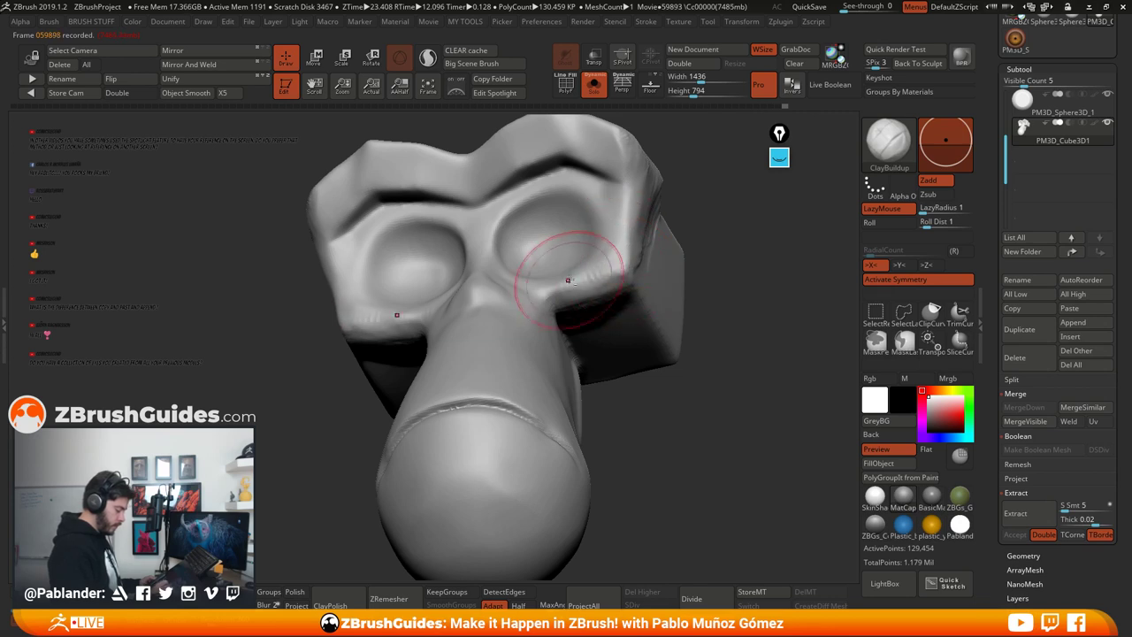
right_drag(556, 265, 596, 295)
shift+drag(597, 290, 626, 248)
mouse_move(626, 248)
ctrl+right_down()
mouse_move(610, 278)
mouse_move(592, 238)
ctrl+right_up()
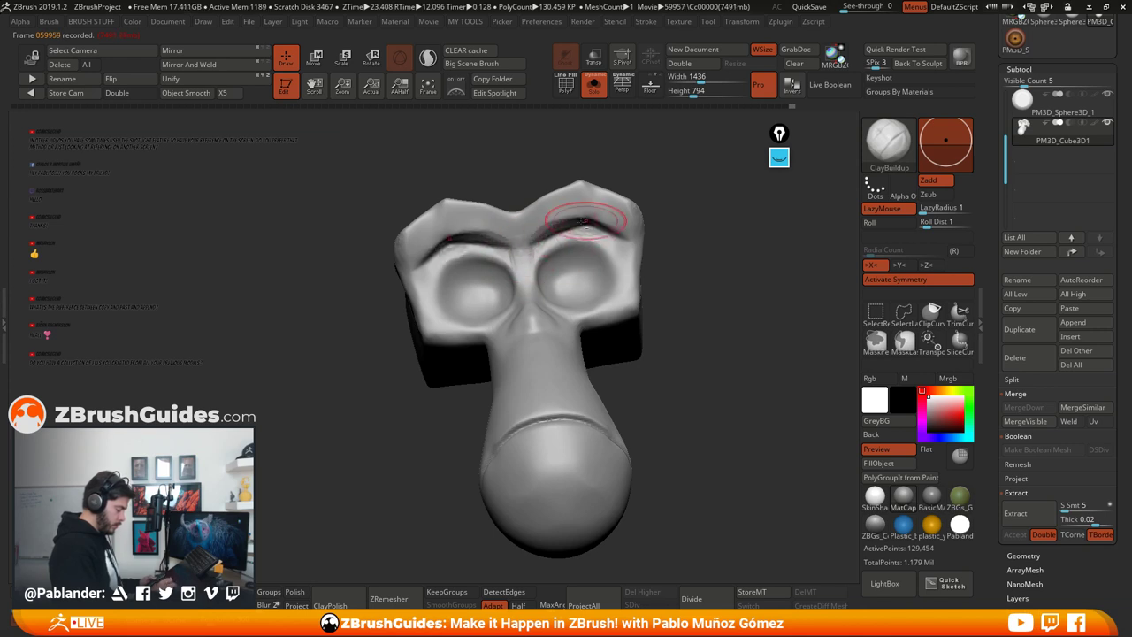
Step: Build up and round the top of the brow ridge with ClayBuildup strokes, bringing the hidden head and eyes back into view
mouse_move(543, 215)
right_down()
mouse_move(581, 221)
mouse_move(537, 257)
mouse_move(664, 195)
mouse_move(678, 263)
right_up()
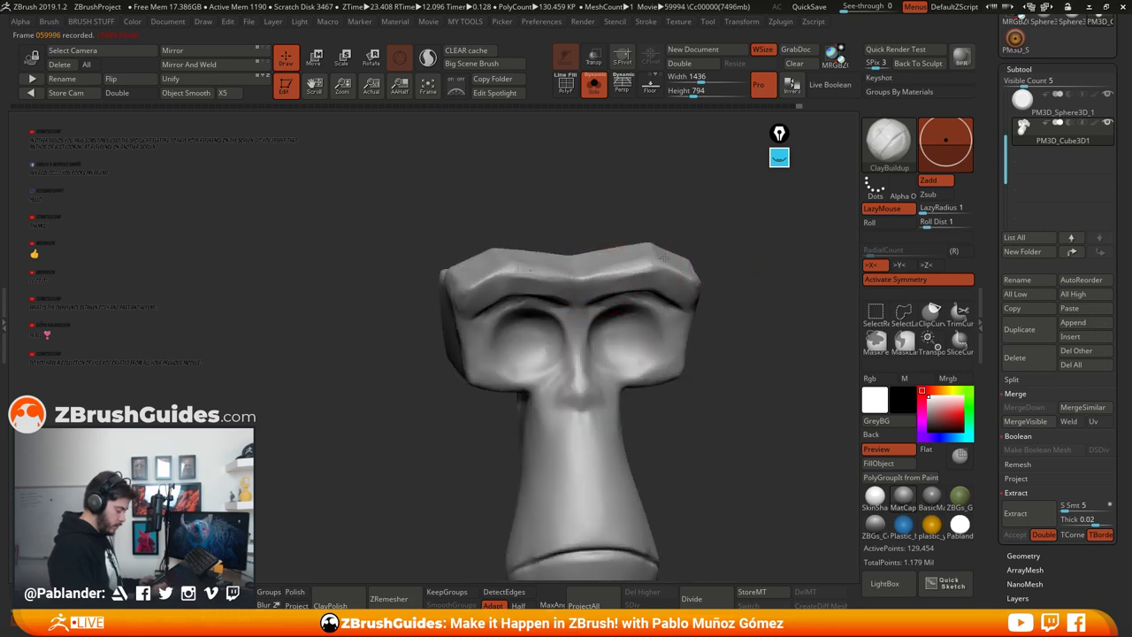
mouse_move(606, 269)
right_down()
mouse_move(623, 258)
mouse_move(681, 265)
mouse_move(675, 277)
mouse_move(689, 247)
mouse_move(636, 212)
mouse_move(667, 265)
mouse_move(663, 247)
right_up()
click(595, 85)
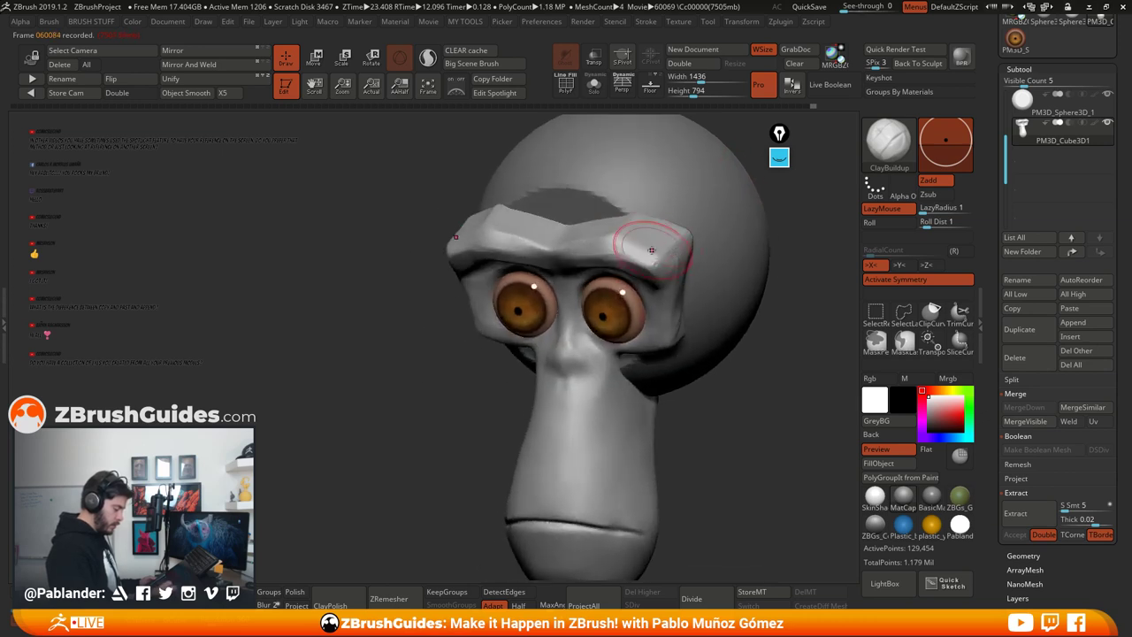
mouse_move(570, 228)
mouse_down()
mouse_move(653, 252)
mouse_move(635, 243)
mouse_up()
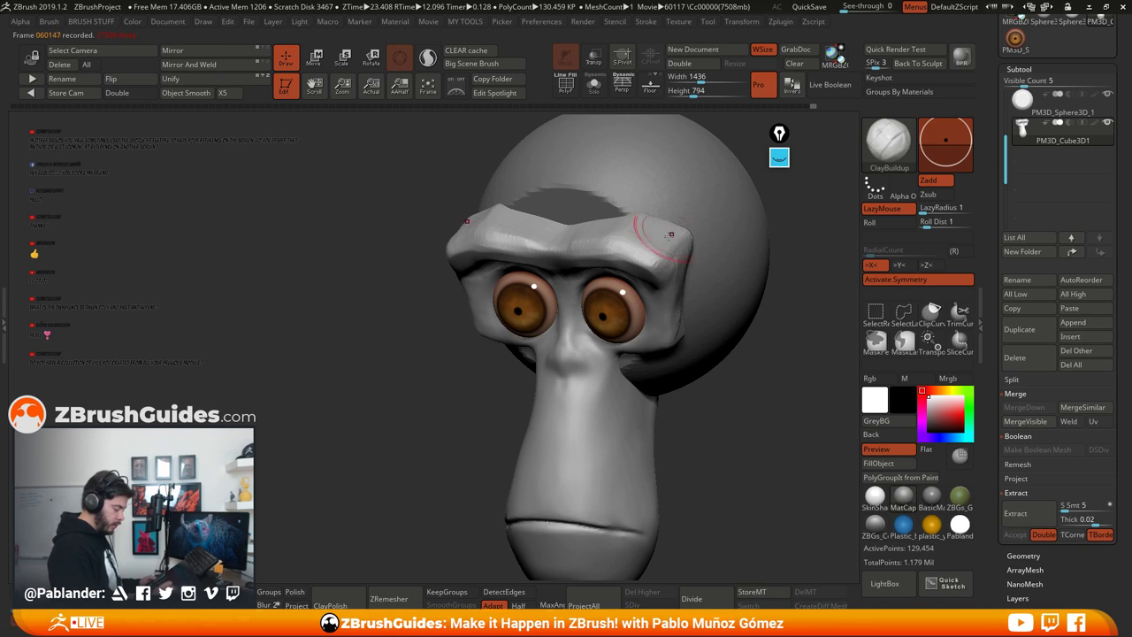
right_drag(670, 234, 610, 232)
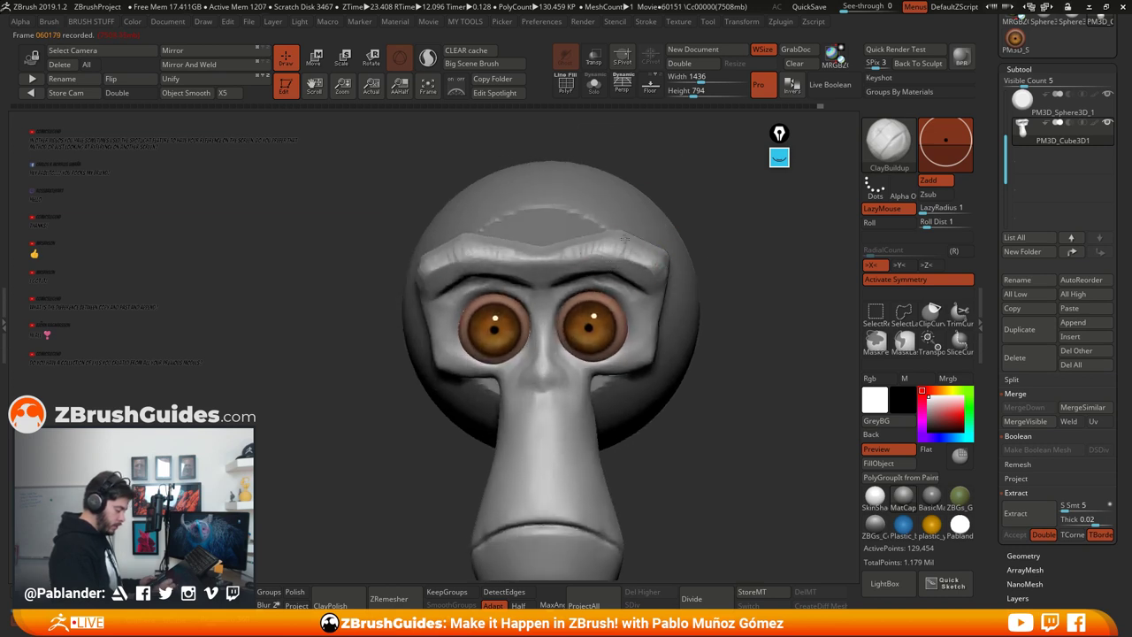
drag(644, 262, 658, 284)
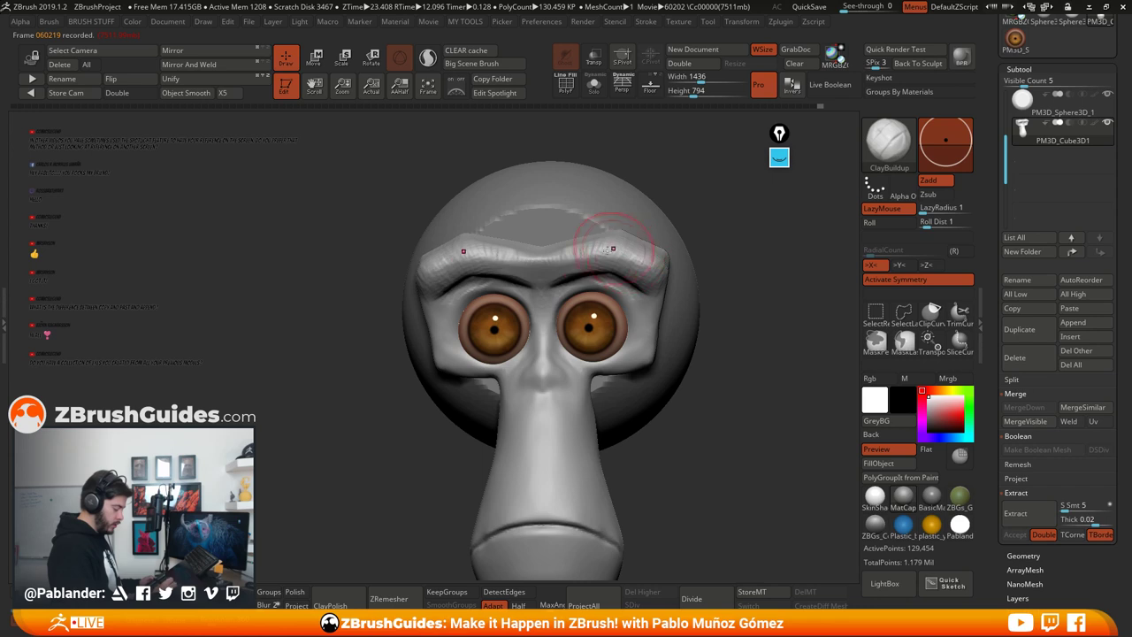
drag(611, 248, 552, 261)
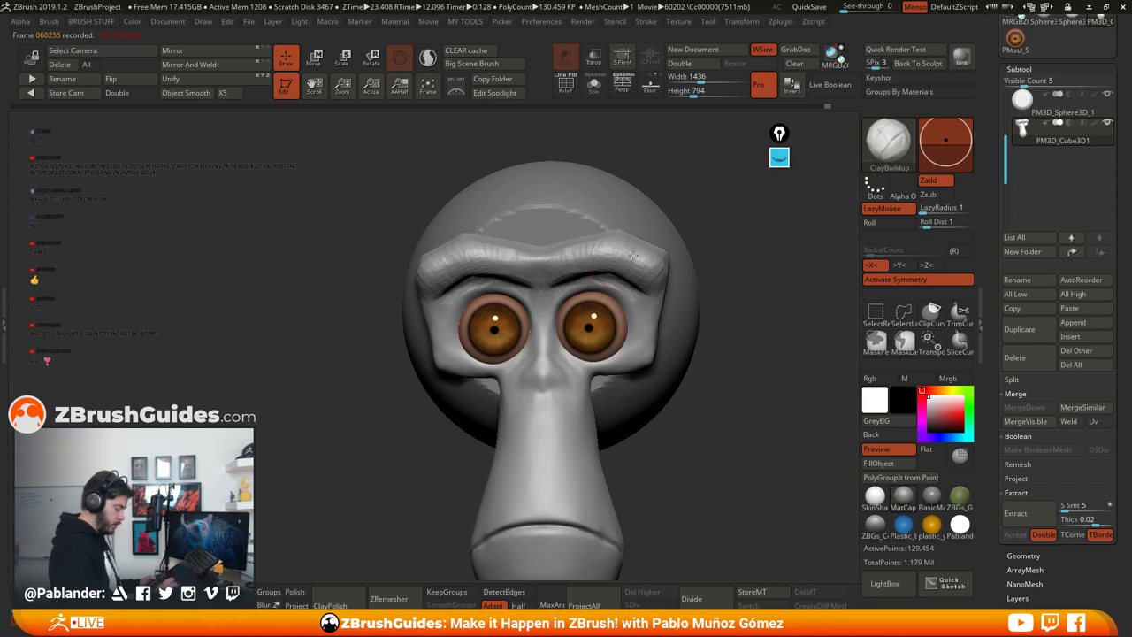
Step: Add clay to the outer brow corners and down the sides of the eye sockets
mouse_move(633, 256)
right_down()
mouse_move(581, 260)
mouse_move(541, 292)
mouse_move(513, 293)
right_up()
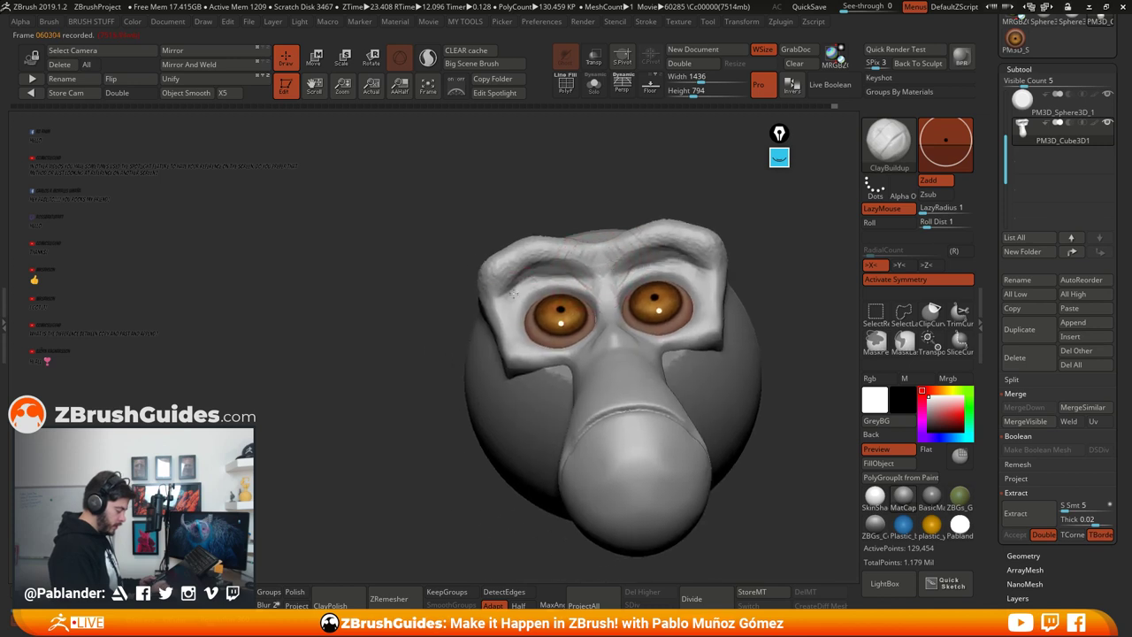
right_drag(744, 275, 653, 313)
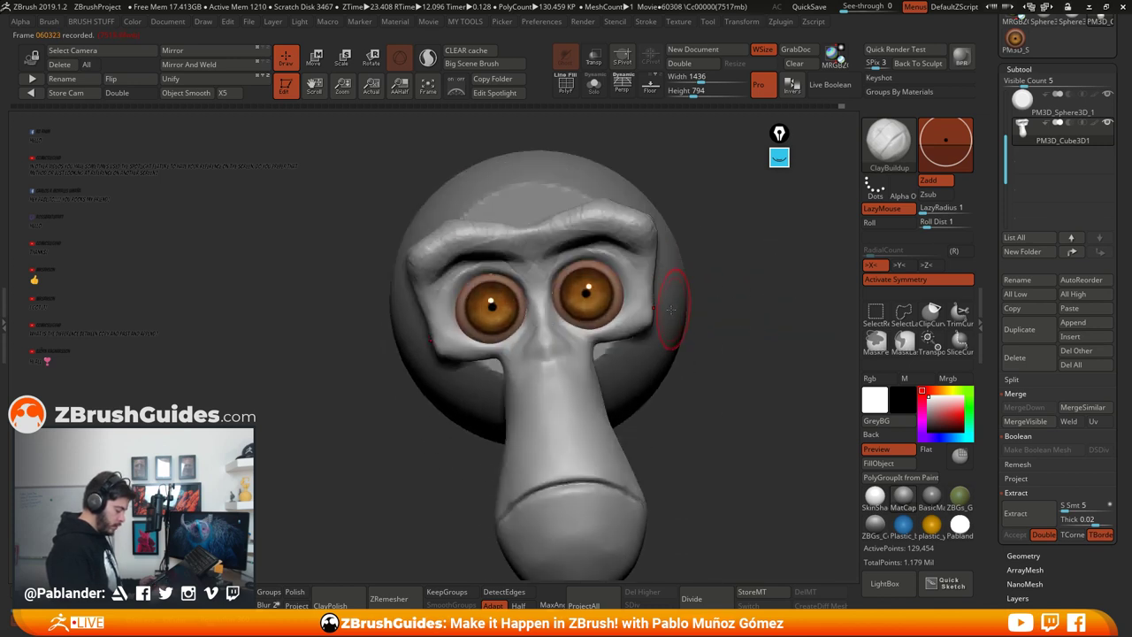
right_drag(733, 291, 639, 257)
drag(632, 244, 646, 285)
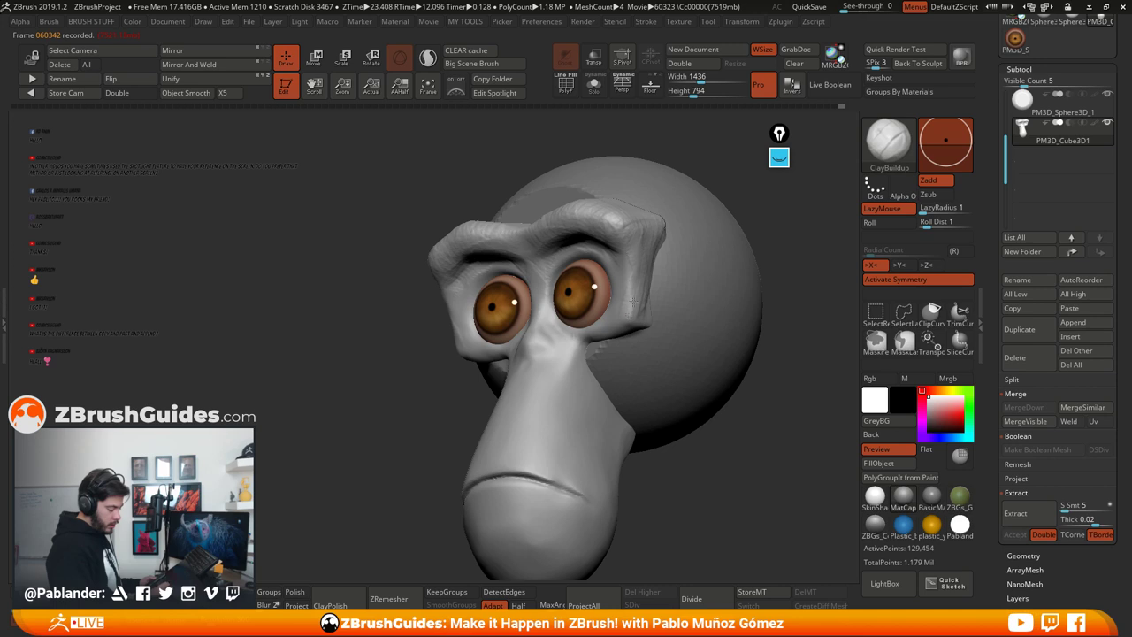
Step: Remesh the face mesh with DynaMesh again and smooth the stroke marks on the brow ridge
right_drag(634, 302, 701, 361)
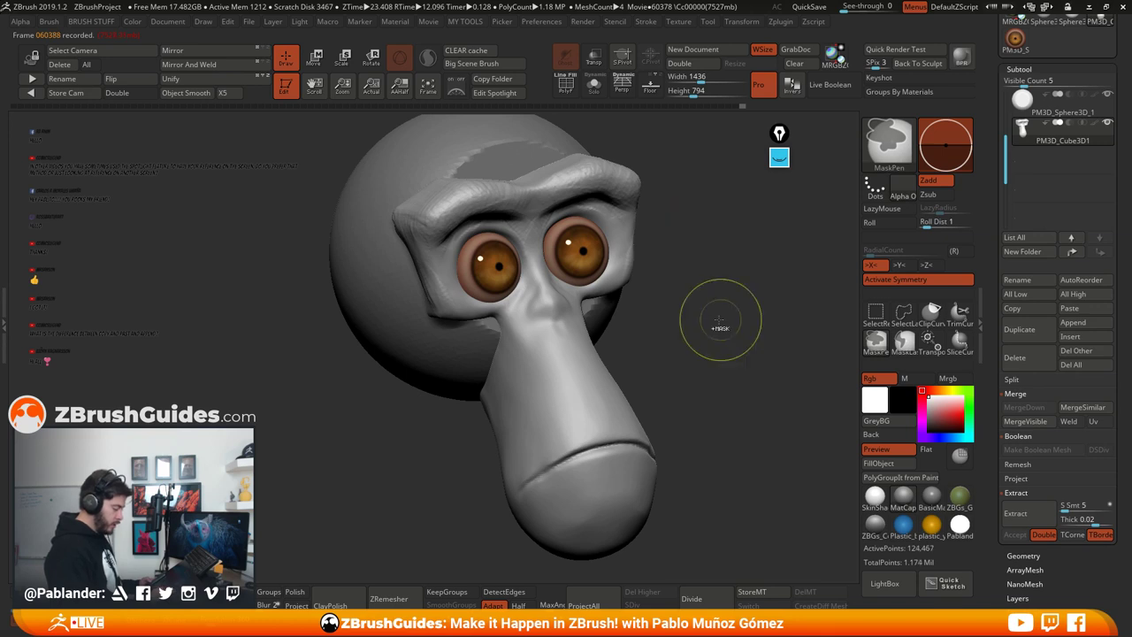
key(shift)
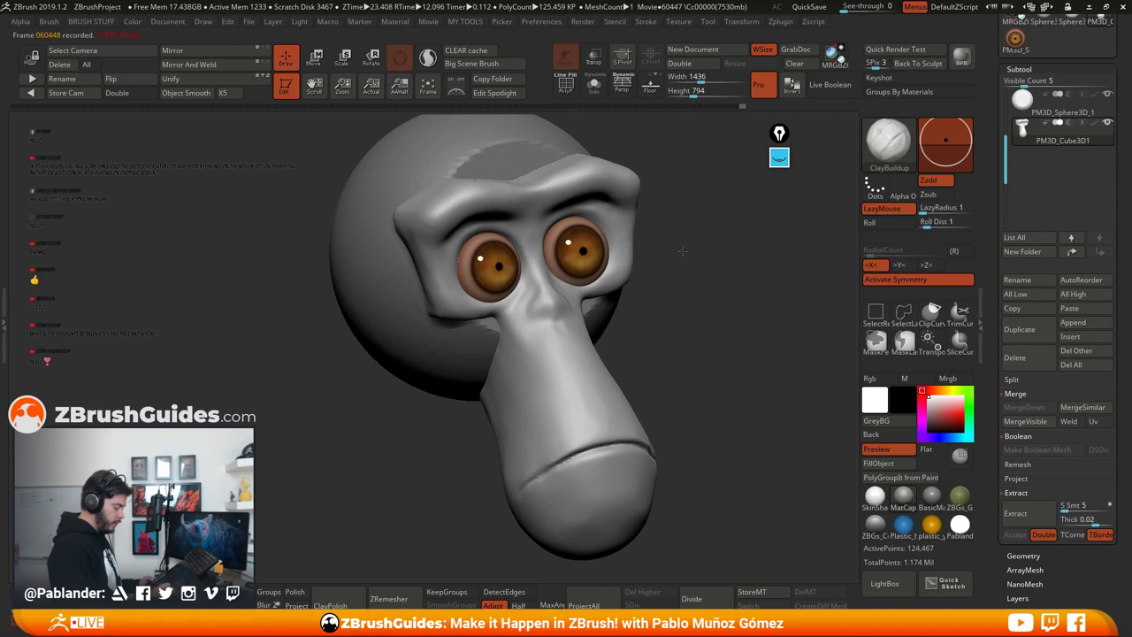
shift+right_drag(567, 203, 619, 177)
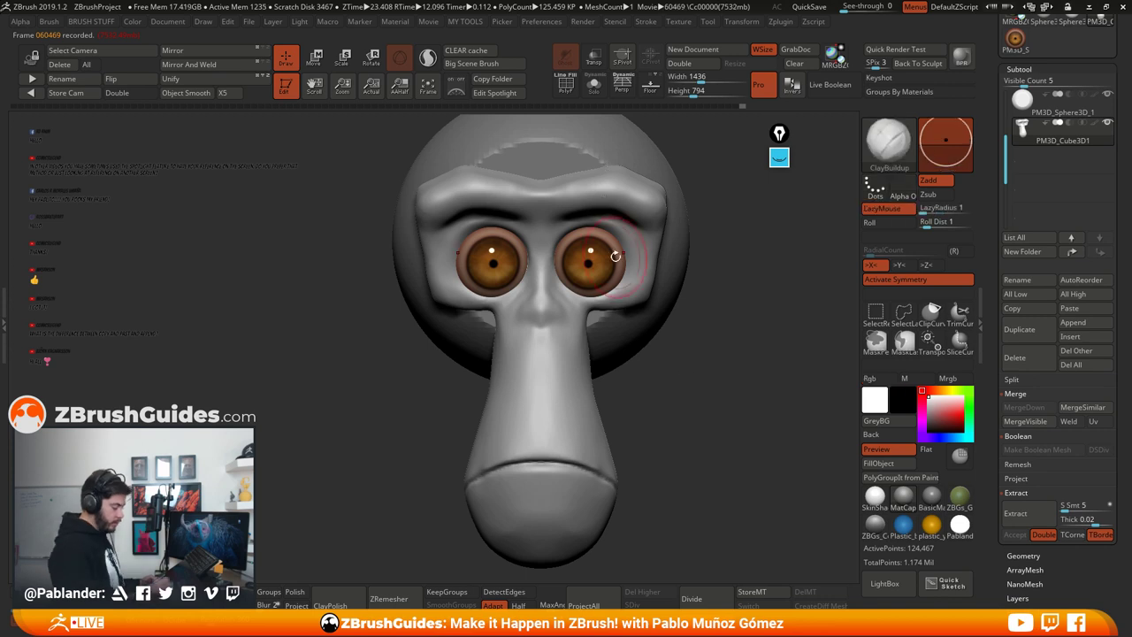
Step: Mask the upper face across the brows, soften the mask's edge and invert it so only the brow area stays editable
ctrl+right_drag(692, 339, 665, 357)
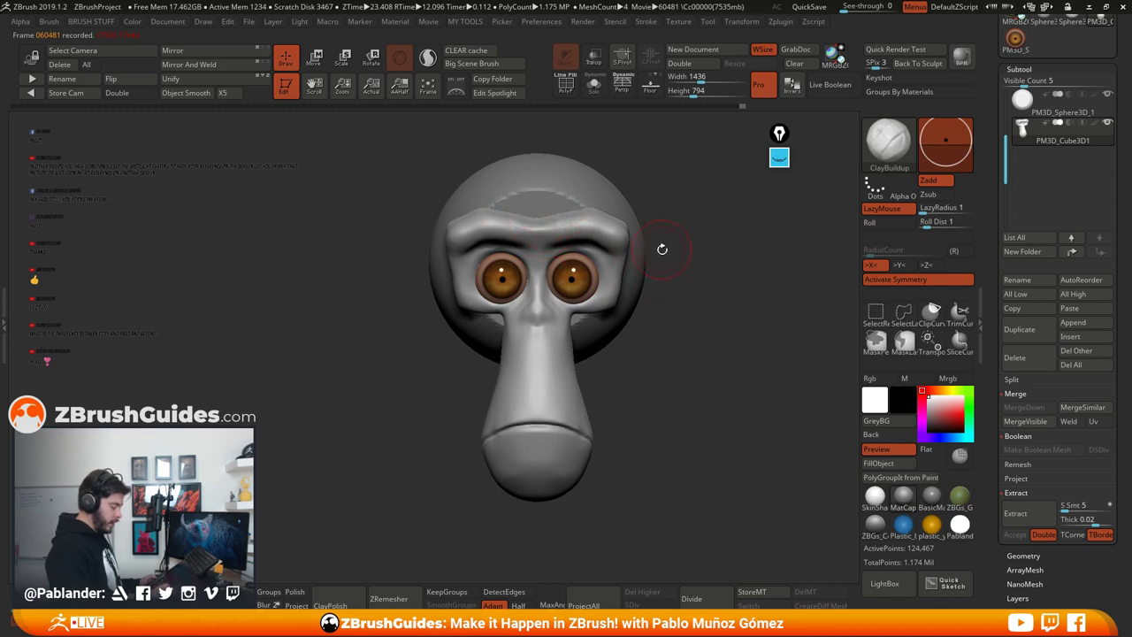
mouse_move(683, 265)
ctrl+mouse_down()
mouse_move(463, 284)
mouse_move(389, 202)
mouse_move(611, 268)
mouse_move(685, 276)
ctrl+mouse_up()
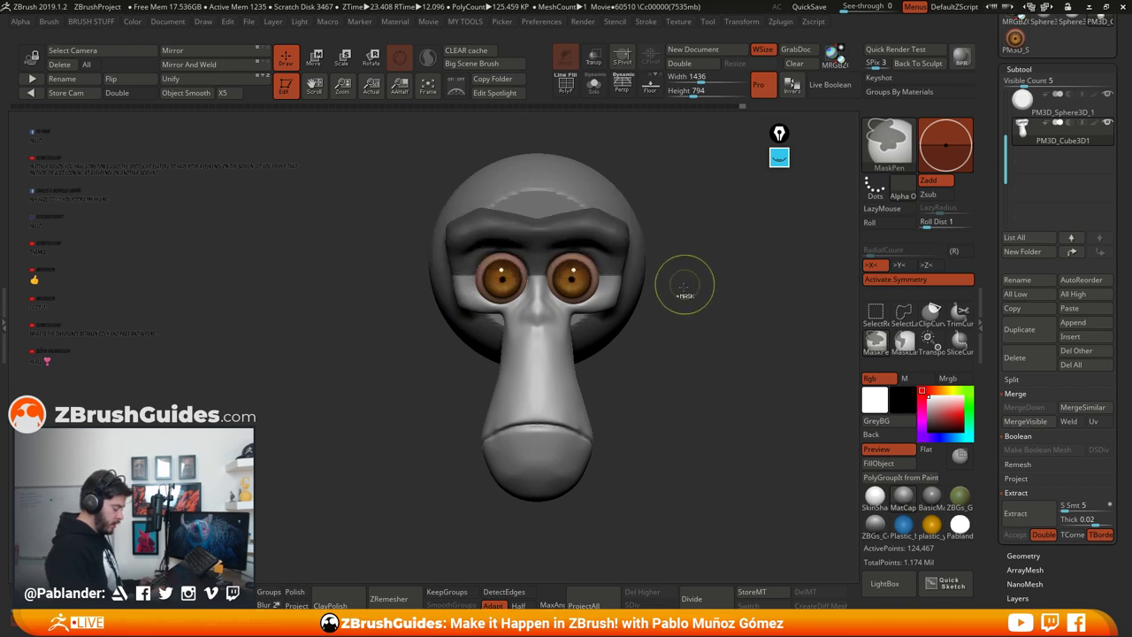
ctrl+click(619, 264)
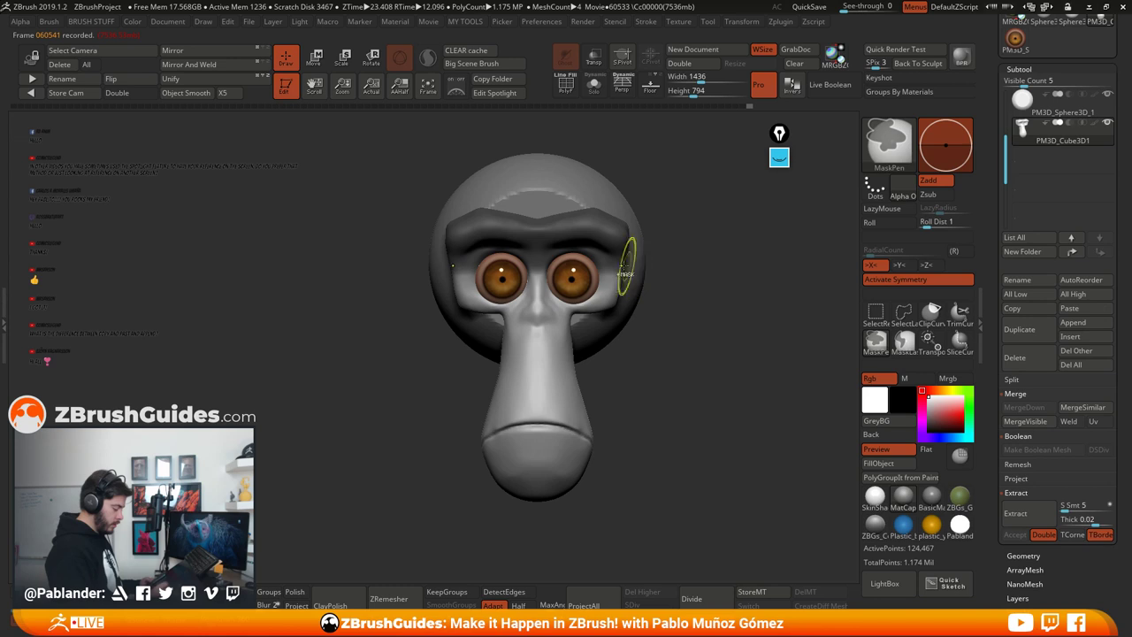
ctrl+click(693, 281)
Step: Move the unmasked brow area slightly down along Y with the transform gizmo and return to sculpting mode
key(w)
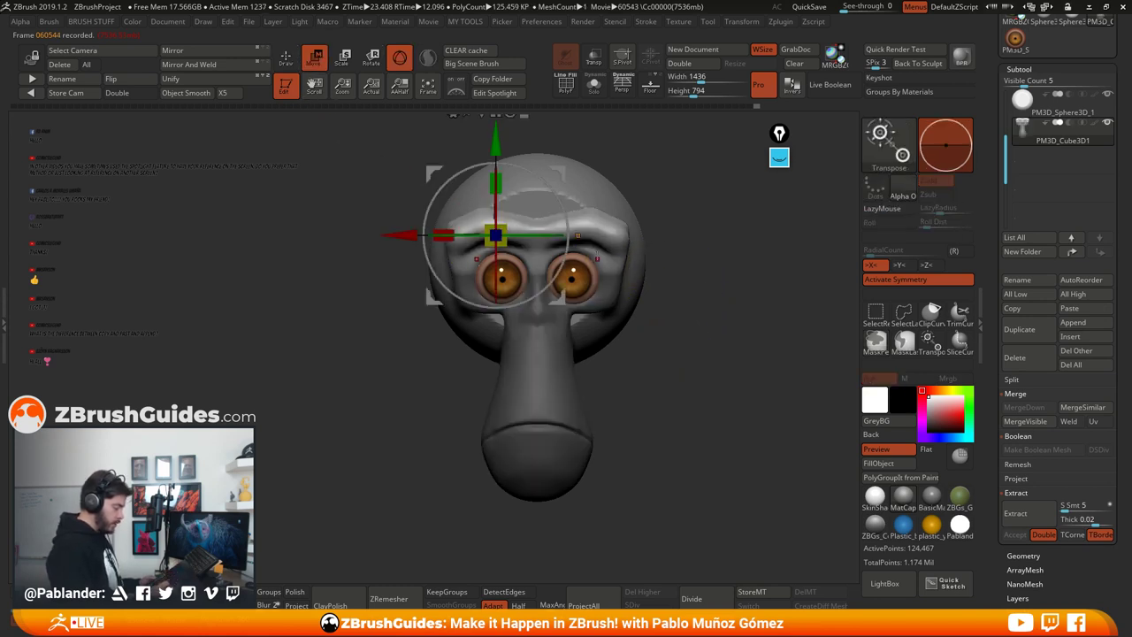
alt+drag(672, 200, 635, 251)
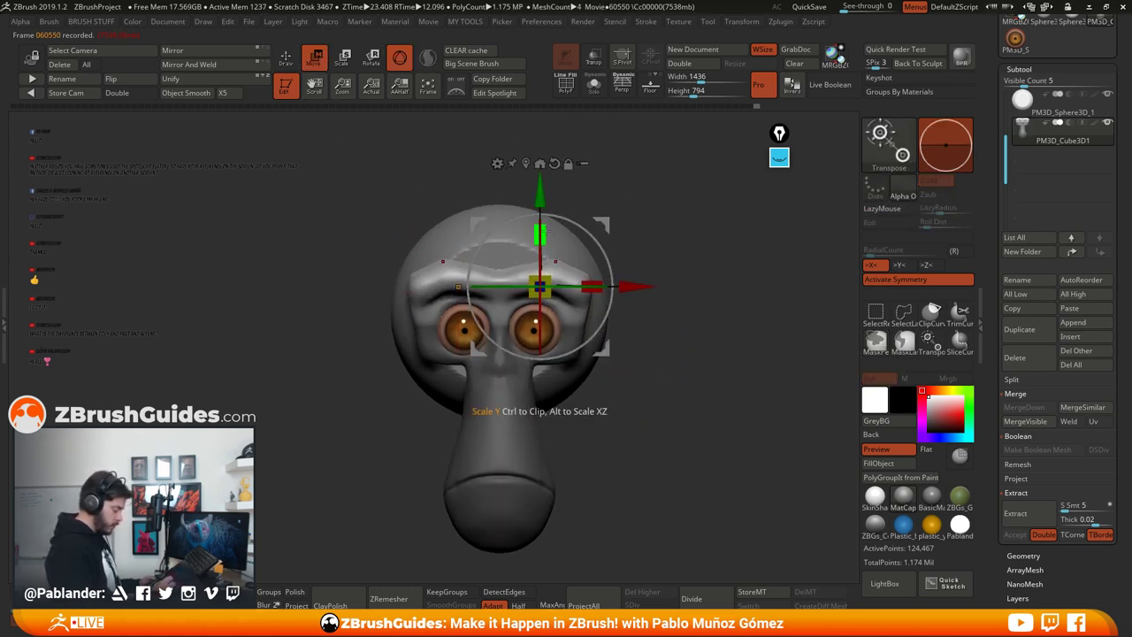
mouse_move(545, 230)
mouse_down()
mouse_move(539, 199)
mouse_move(539, 240)
mouse_up()
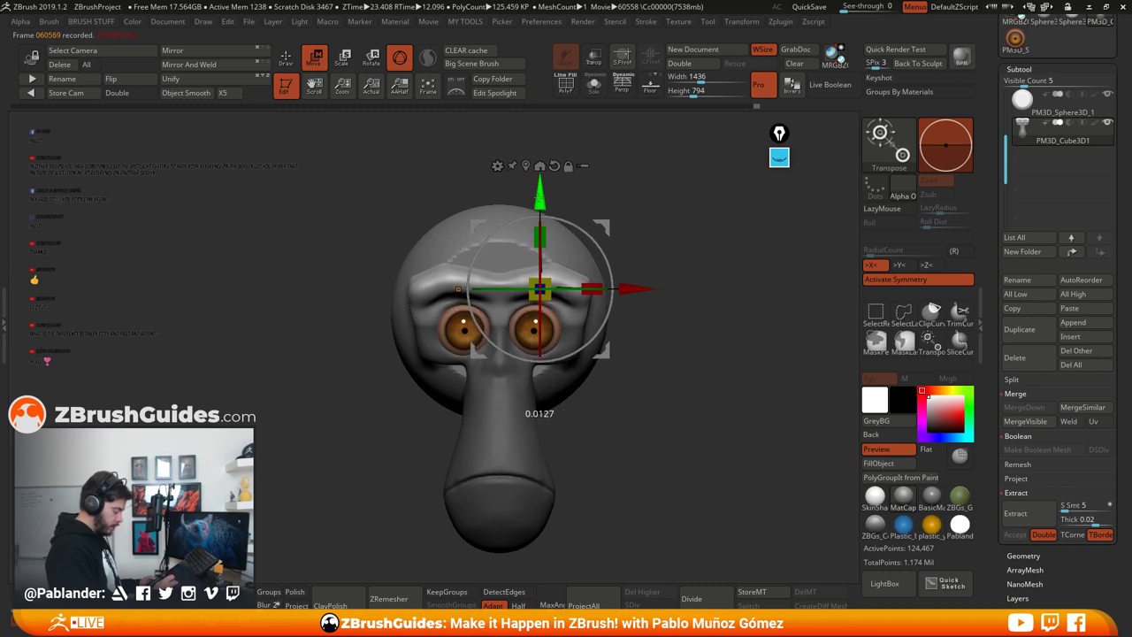
click(288, 64)
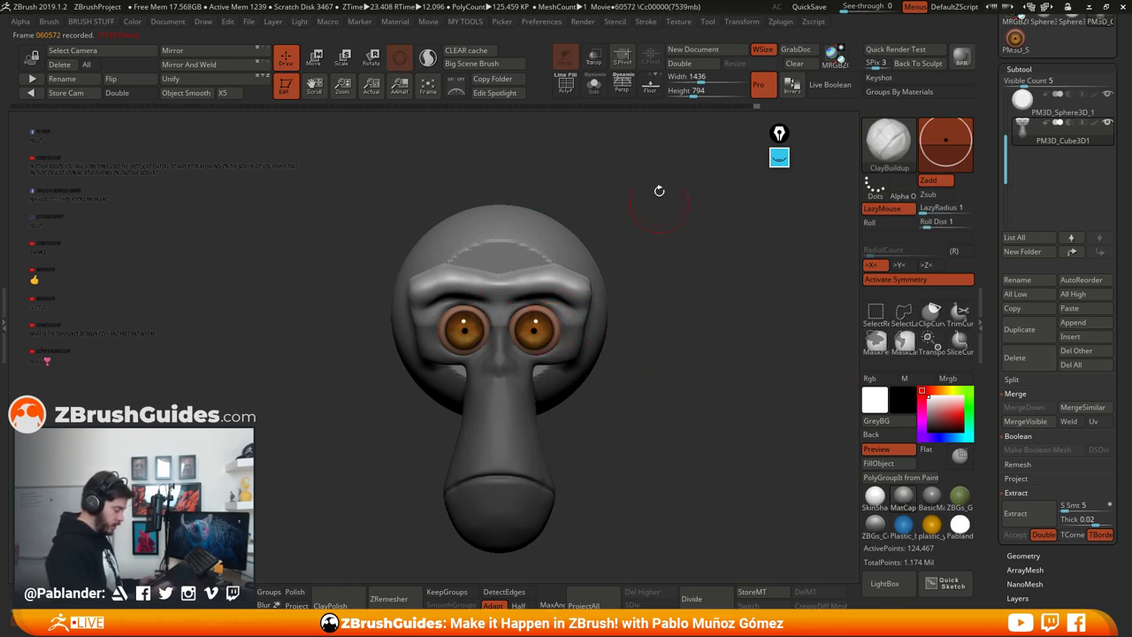
Step: Isolate the face mesh and paint the mask across the eye sockets and the area between them
click(594, 84)
alt+drag(610, 189, 619, 265)
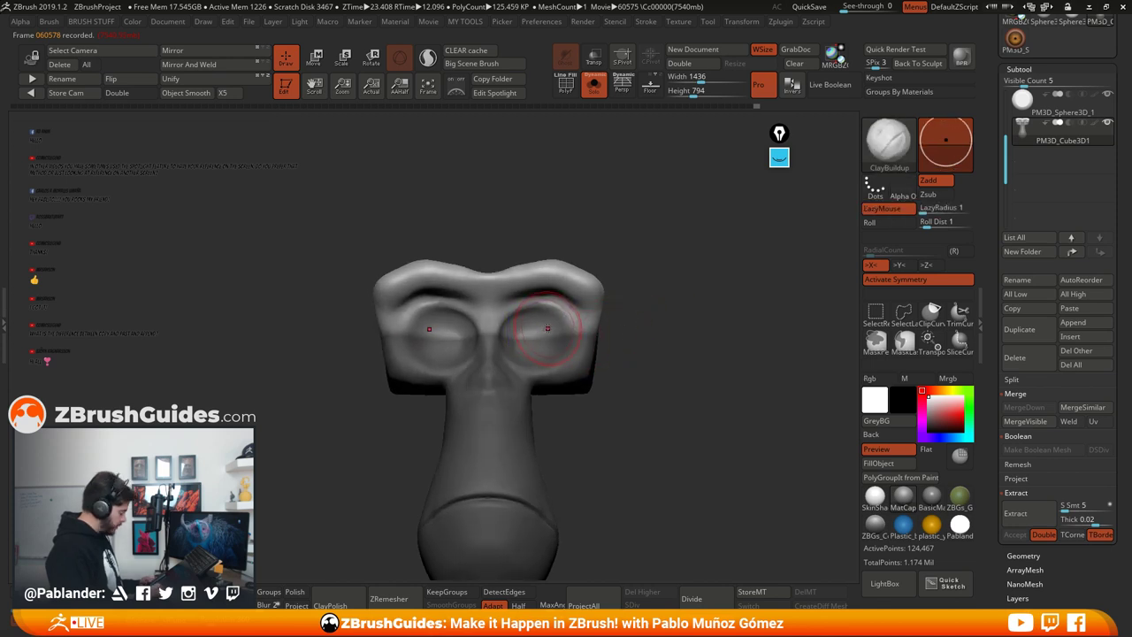
mouse_move(547, 328)
ctrl+mouse_down()
mouse_move(506, 323)
mouse_move(556, 318)
mouse_move(490, 320)
ctrl+mouse_up()
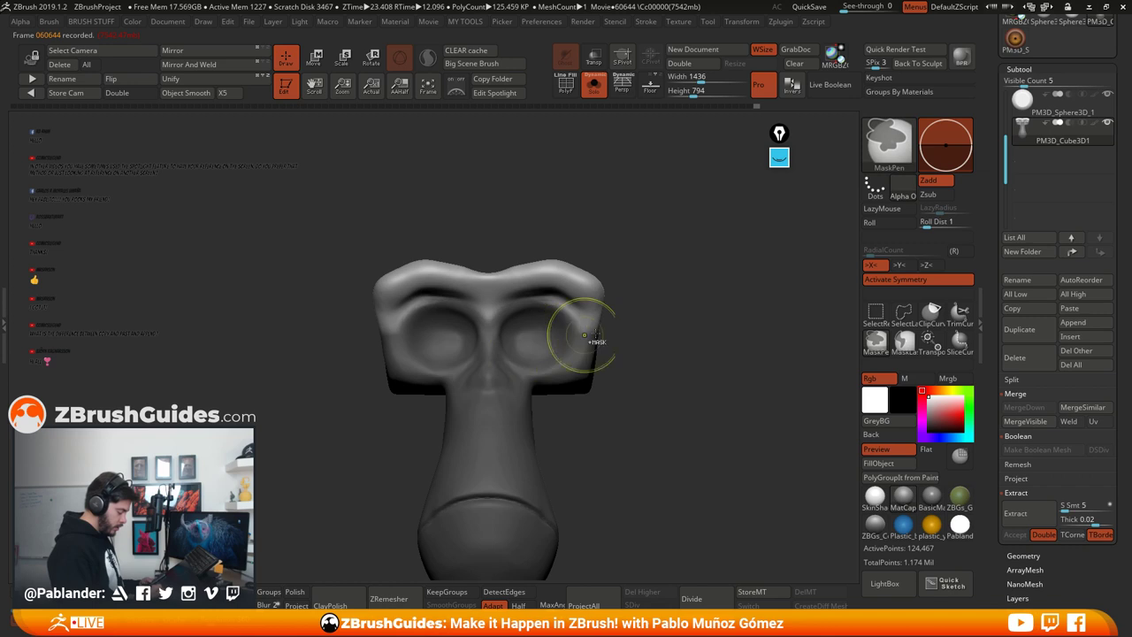
ctrl+click(691, 343)
ctrl+click(682, 352)
Step: Bring all subtools back into view, shift the unmasked brow slightly down along Y with the gizmo, and resume sculpting
click(315, 60)
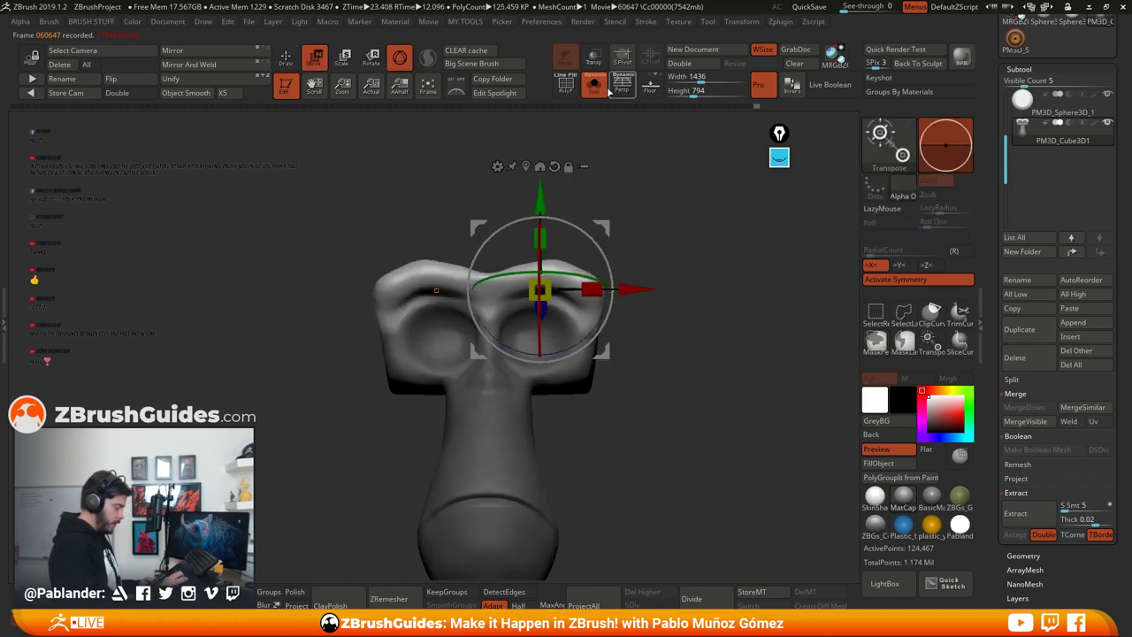
click(596, 86)
drag(544, 199, 546, 204)
drag(651, 212, 657, 240)
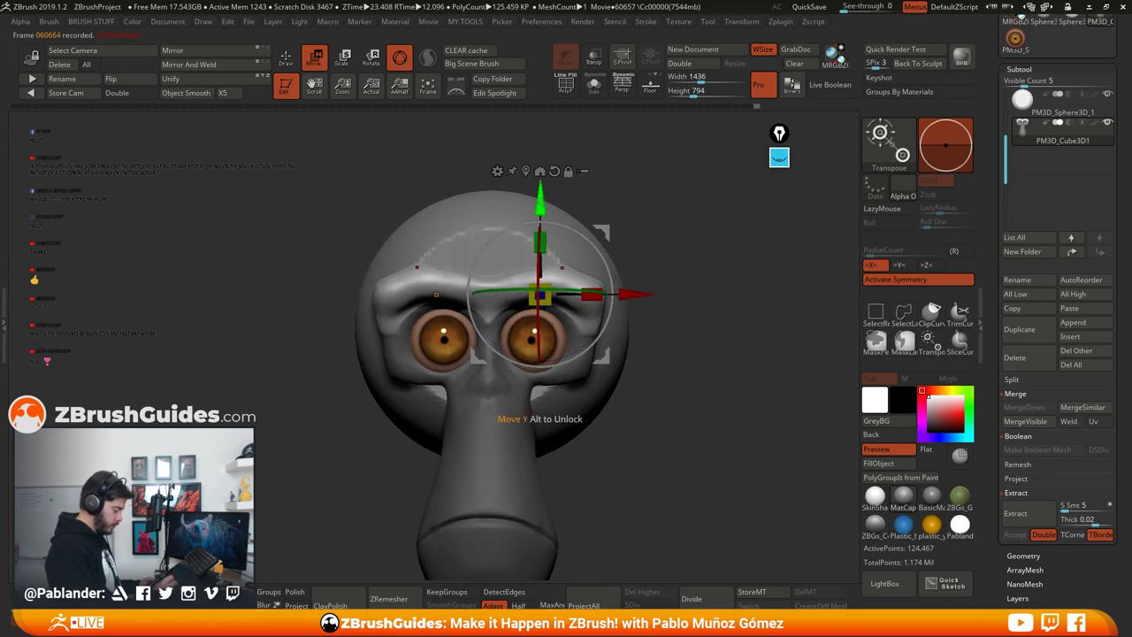
key(q)
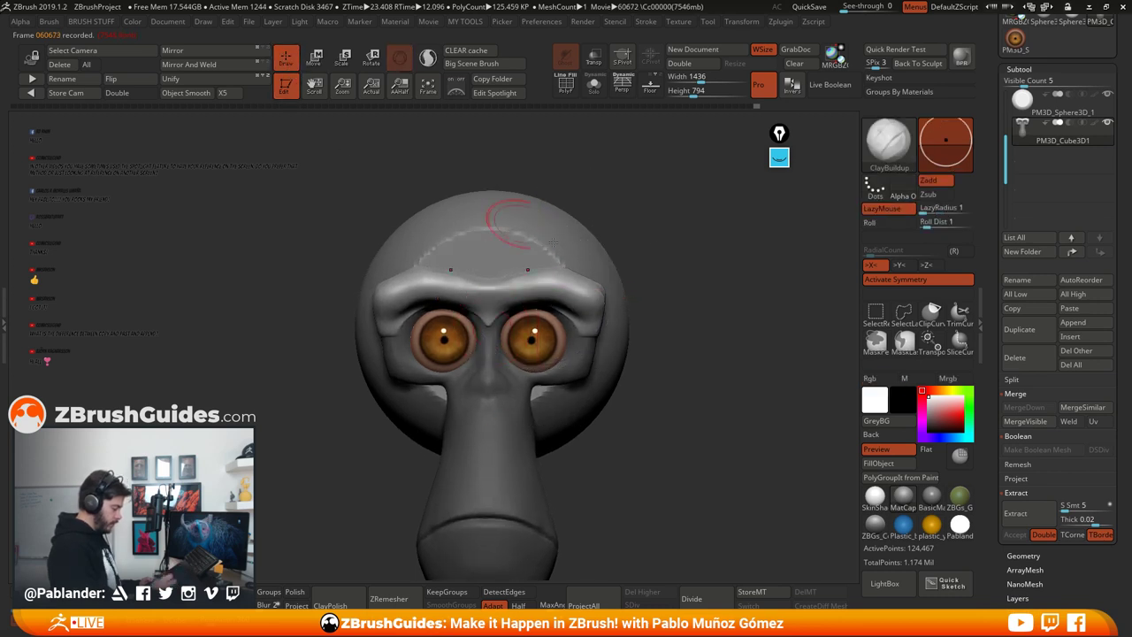
Step: Smooth the underside of the brow ridge above the eyes and the outer edges of the eye sockets
drag(707, 389, 709, 316)
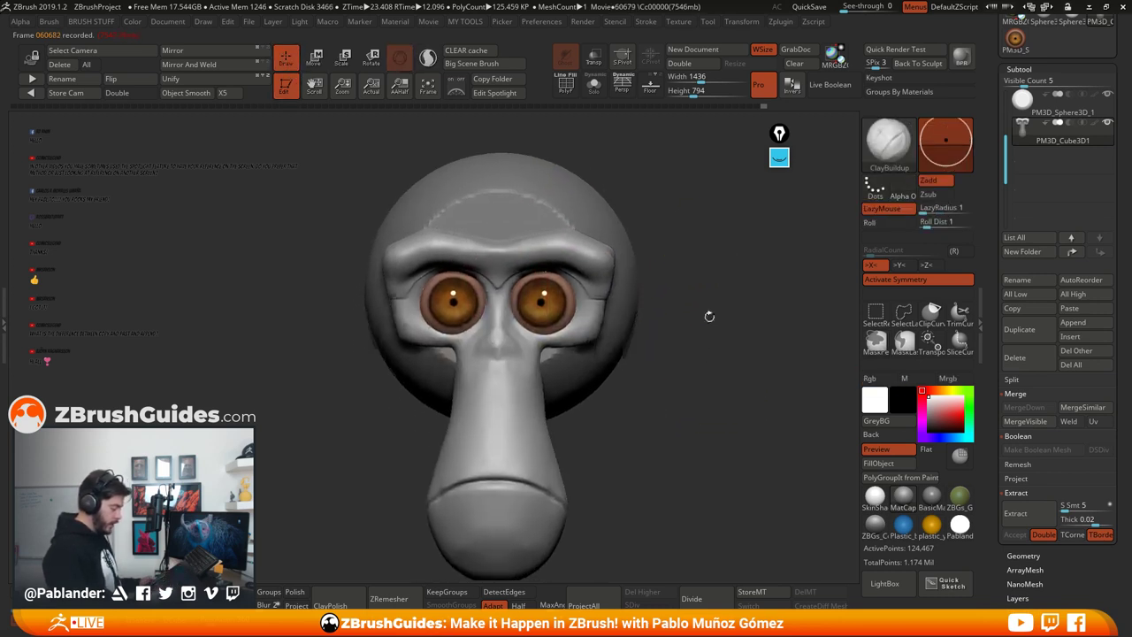
key(space)
key(shift)
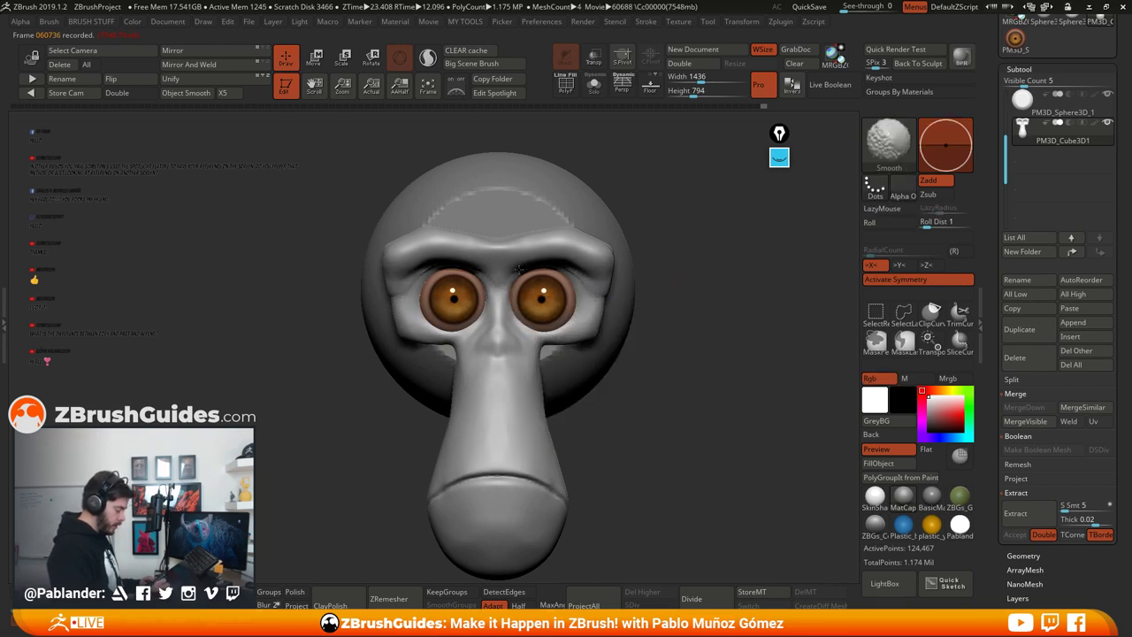
right_drag(518, 269, 513, 239)
shift+drag(480, 259, 455, 260)
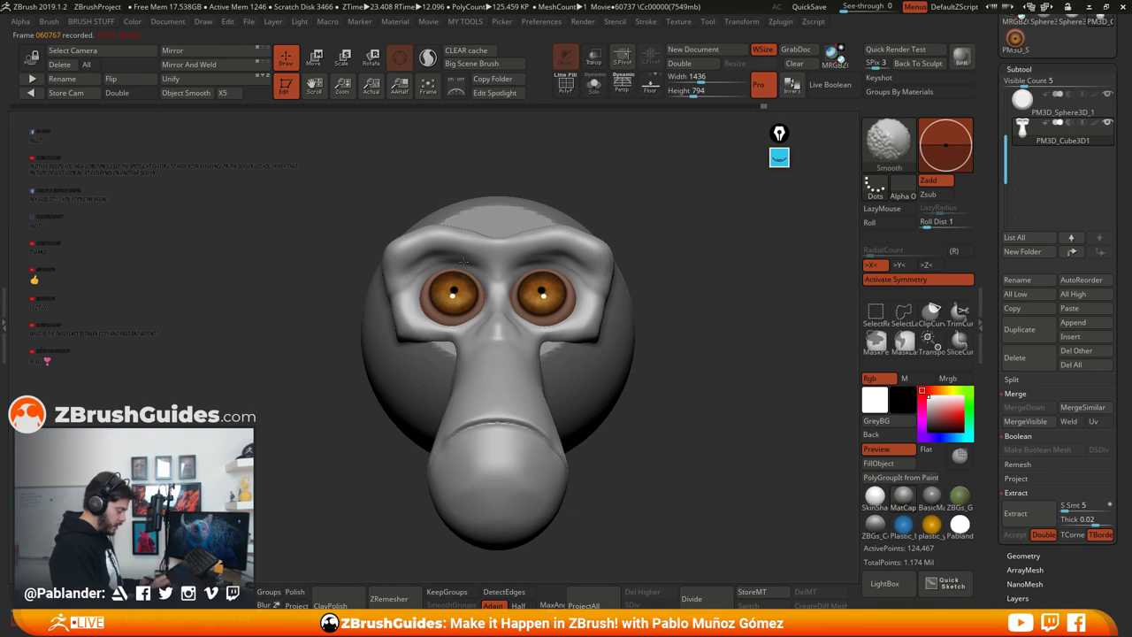
right_drag(689, 299, 627, 303)
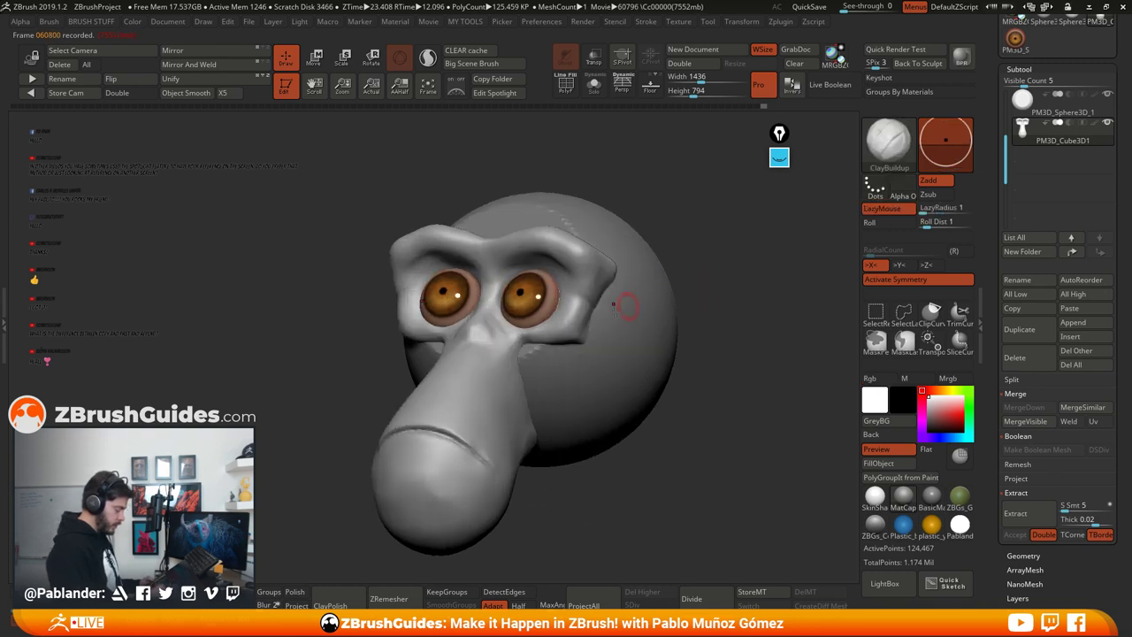
shift+drag(585, 308, 612, 276)
Step: Refine the outer sides of the eye sockets below the brow corners and smooth them
mouse_move(674, 315)
right_down()
mouse_move(745, 348)
mouse_move(739, 357)
right_up()
right_drag(669, 364, 652, 361)
right_click(557, 374)
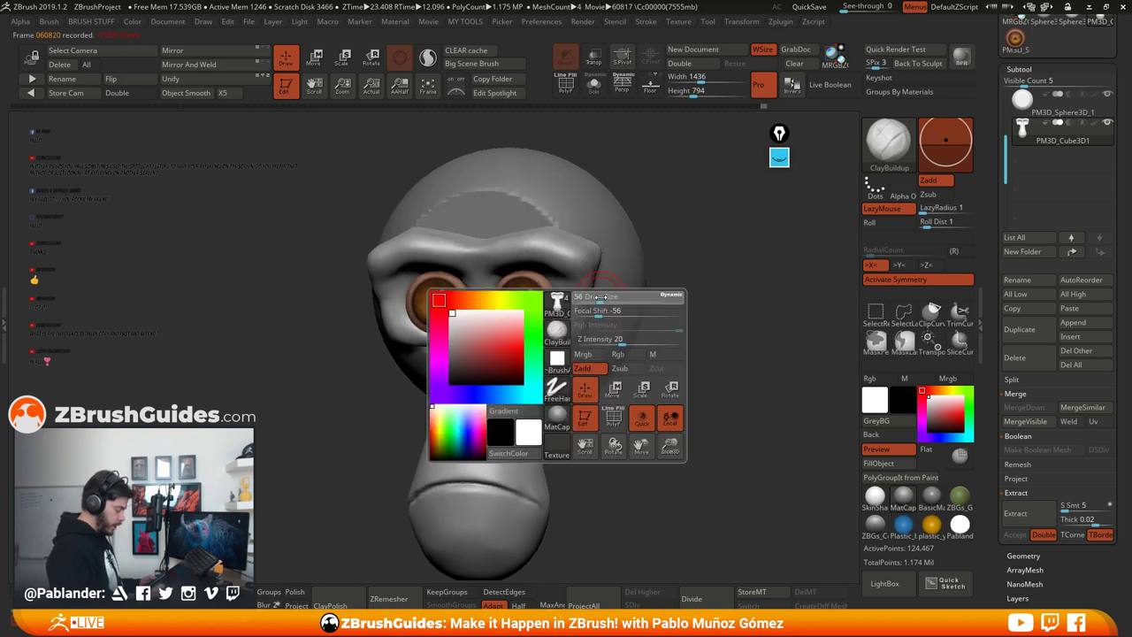
right_drag(685, 296, 639, 284)
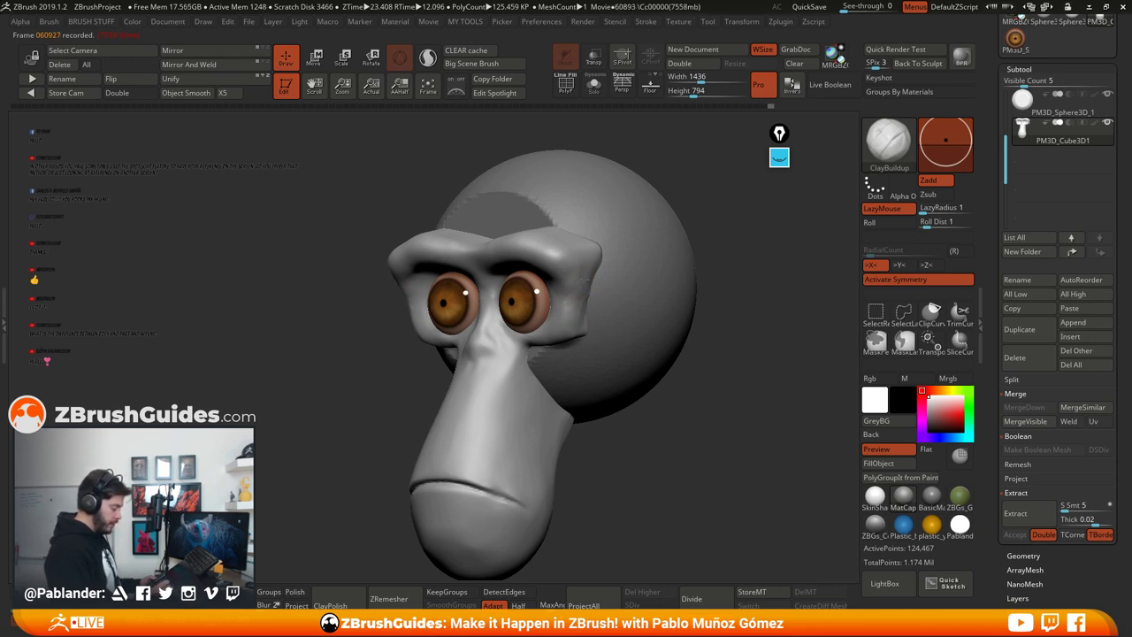
key(shift)
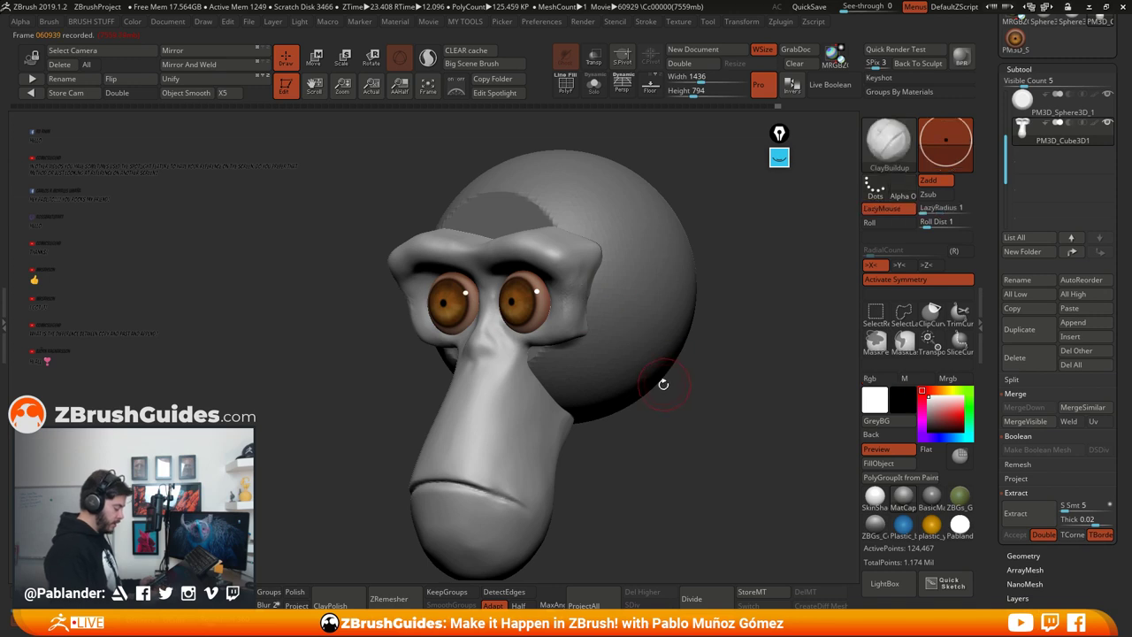
mouse_move(663, 385)
mouse_down()
mouse_move(664, 400)
mouse_move(685, 388)
mouse_up()
shift+drag(589, 297, 594, 283)
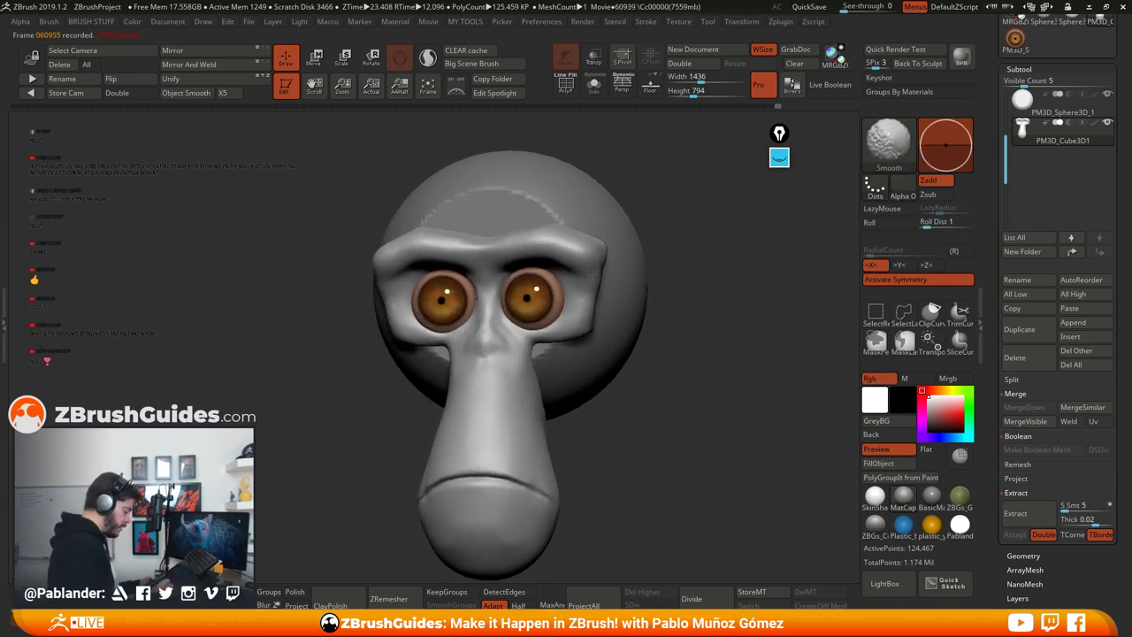
drag(672, 268, 640, 258)
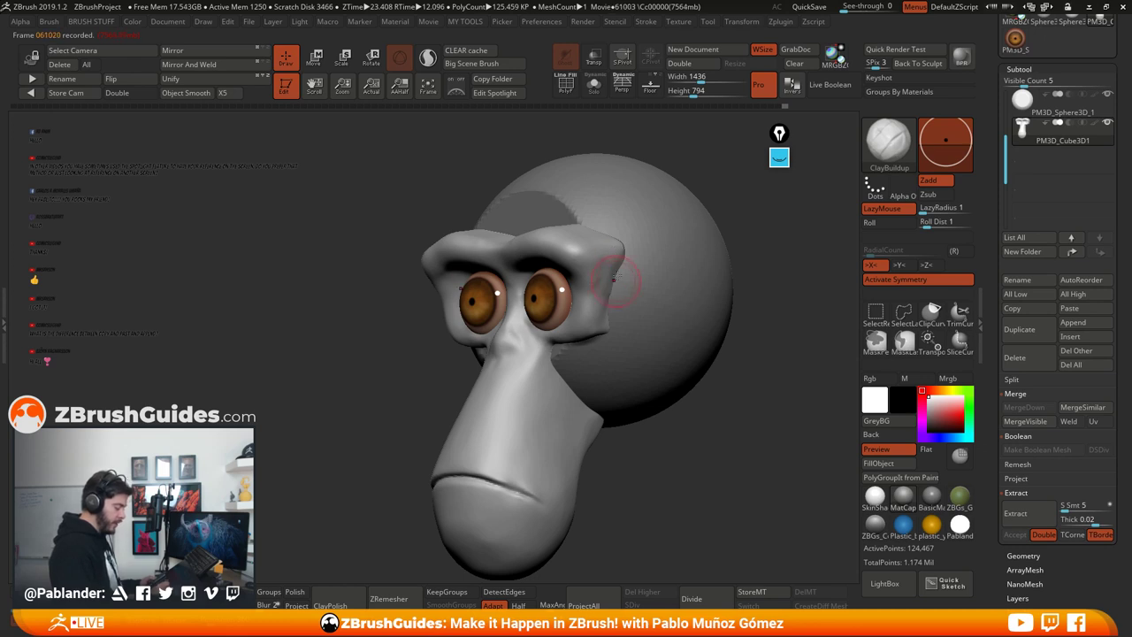
Step: Add clay at the nose bridge and build a small nose tip above the mouth, smoothing its underside
drag(672, 363, 662, 386)
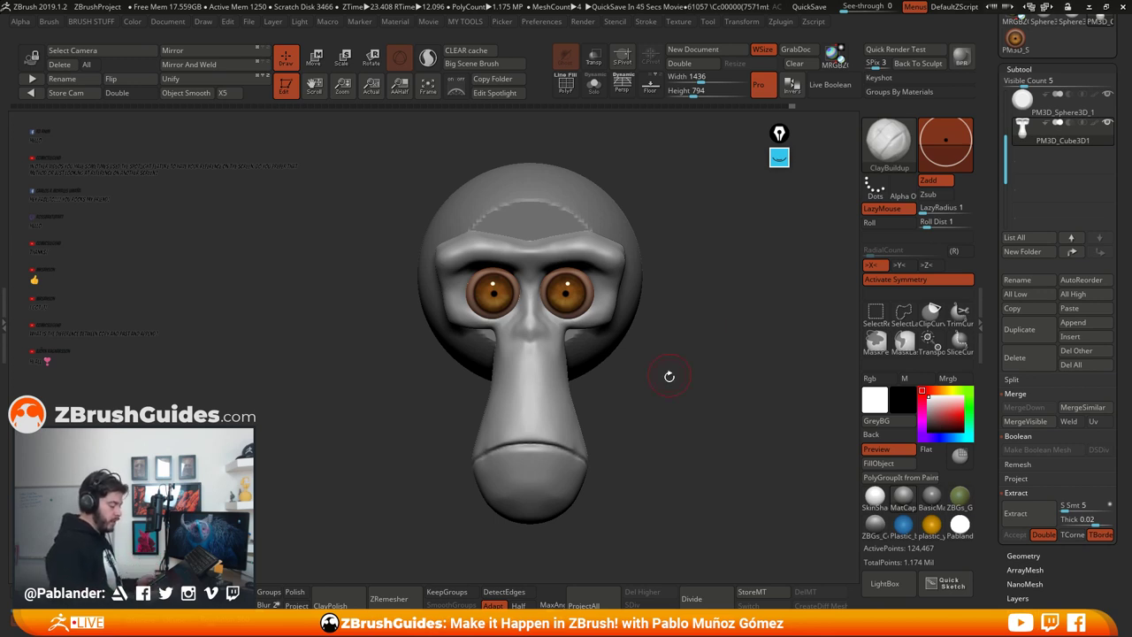
mouse_move(669, 376)
mouse_down()
mouse_move(697, 356)
mouse_move(682, 368)
mouse_move(622, 373)
mouse_move(667, 371)
mouse_move(665, 382)
mouse_up()
drag(704, 376, 645, 398)
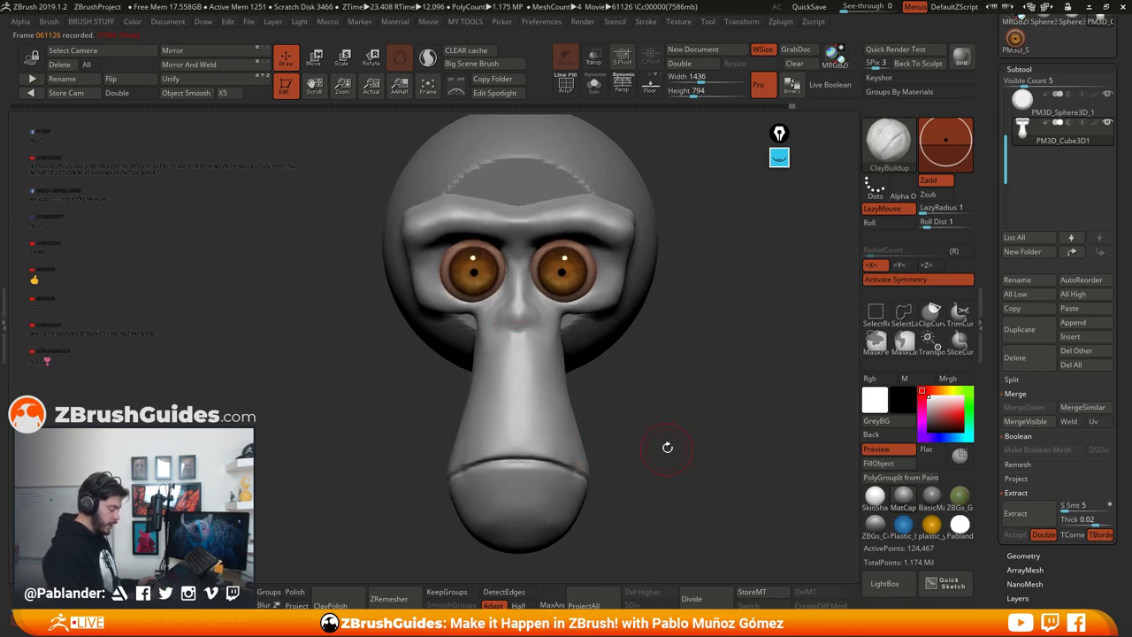
drag(664, 447, 674, 405)
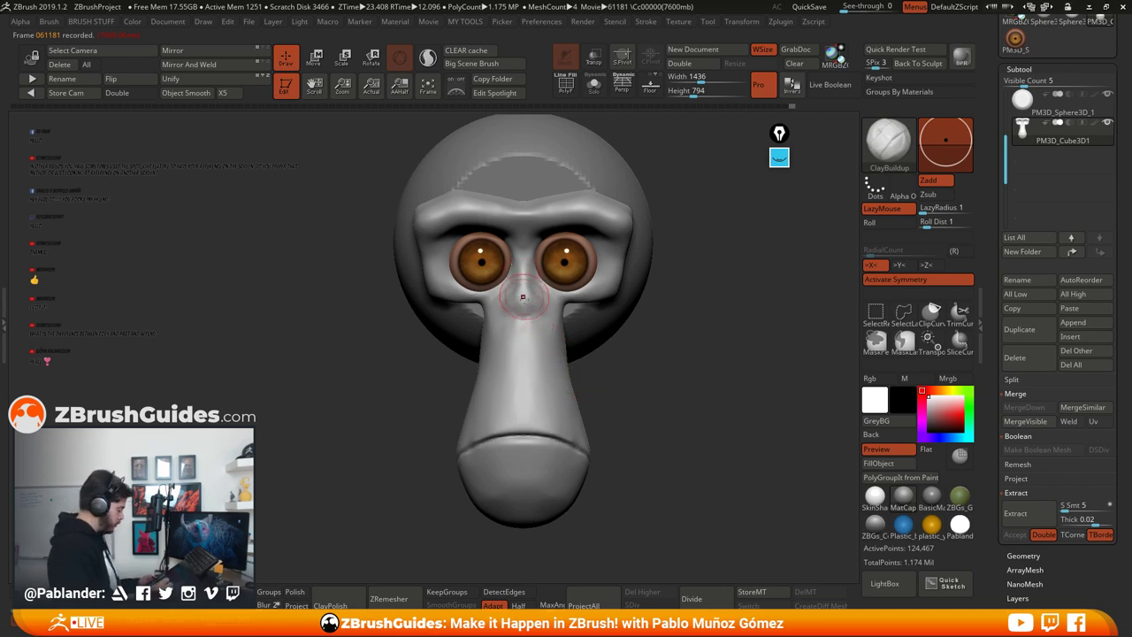
mouse_move(523, 314)
mouse_down()
mouse_move(527, 293)
mouse_move(531, 308)
mouse_up()
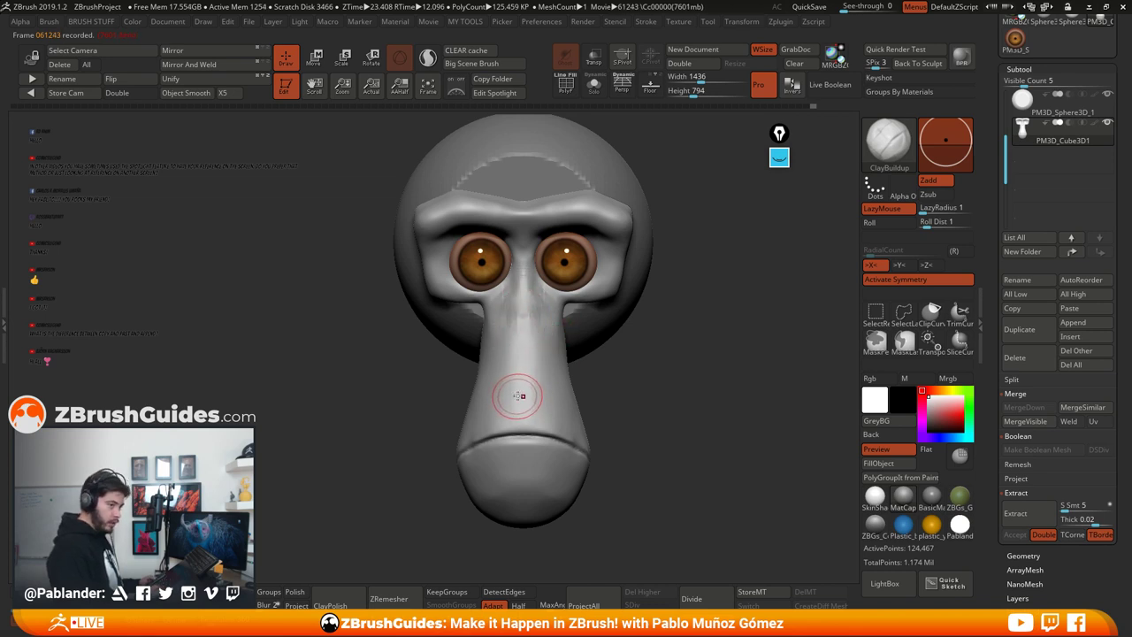
drag(521, 407, 540, 389)
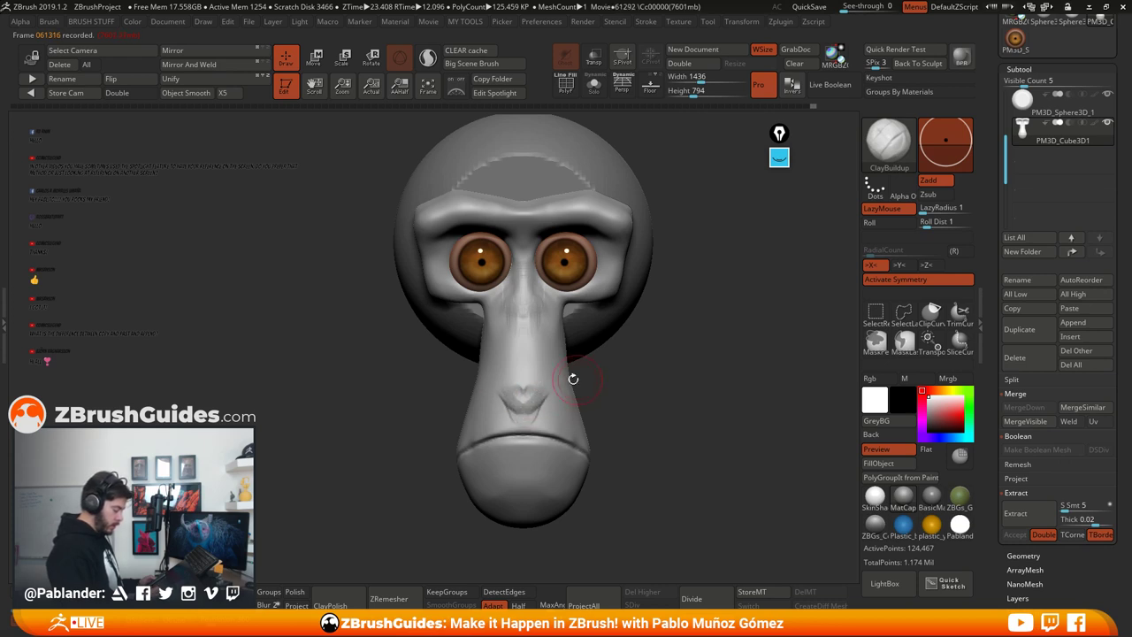
key(shift)
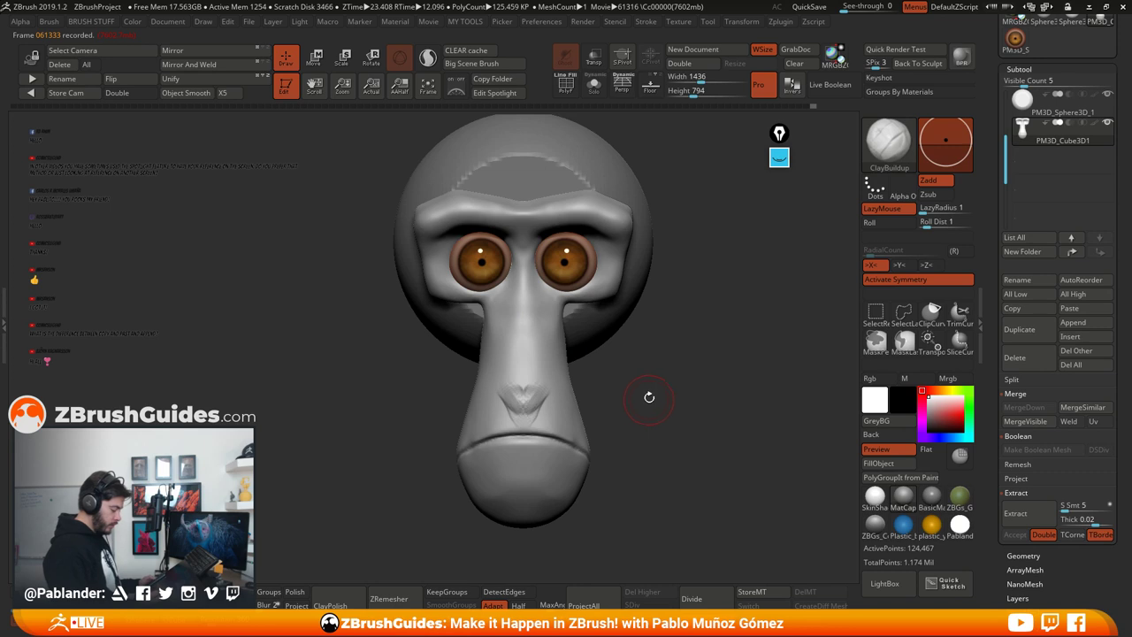
shift+drag(539, 405, 532, 417)
Step: Build up a narrow clay ridge down the centre of the nose, from between the brows to the tip
mouse_move(526, 292)
mouse_down()
mouse_move(529, 376)
mouse_move(525, 307)
mouse_move(518, 353)
mouse_up()
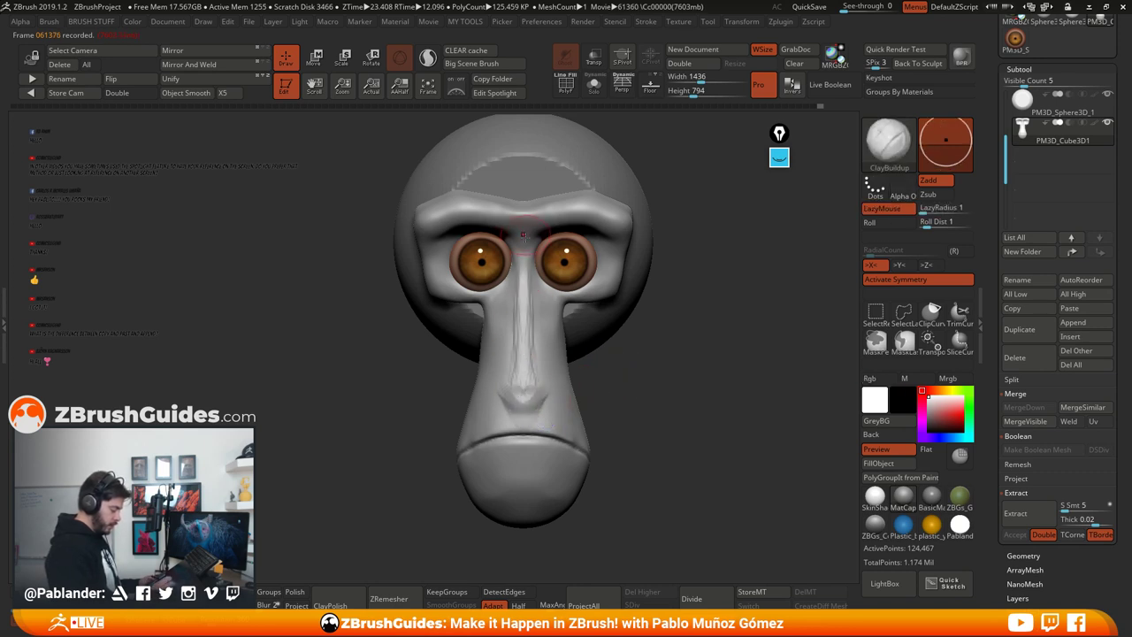
mouse_move(522, 274)
mouse_down()
mouse_move(518, 369)
mouse_move(524, 293)
mouse_up()
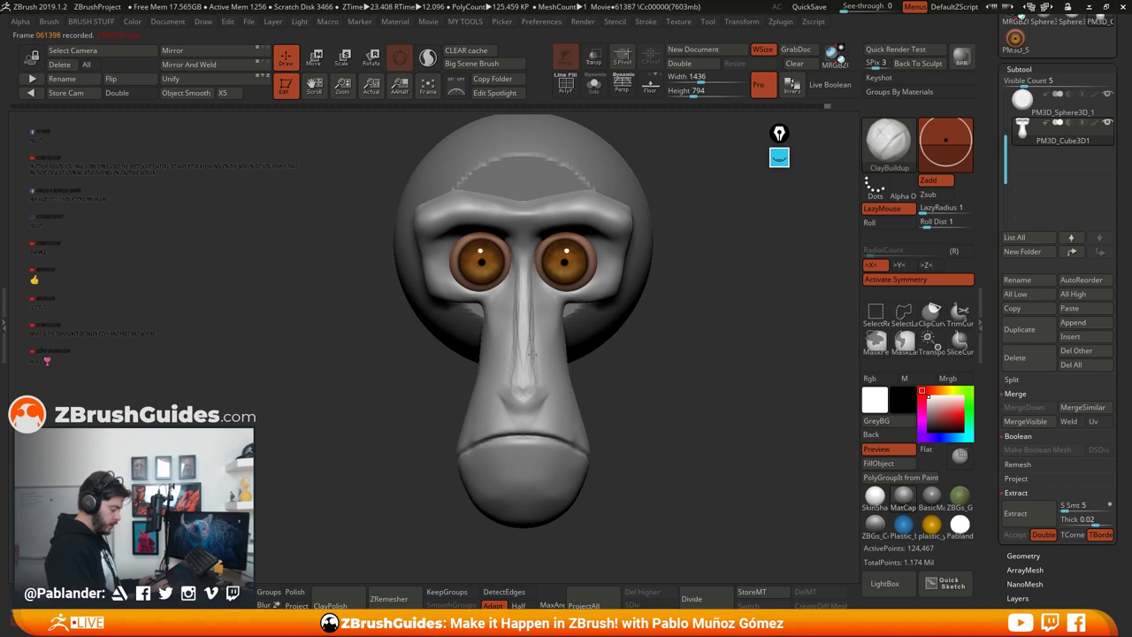
drag(537, 378, 528, 390)
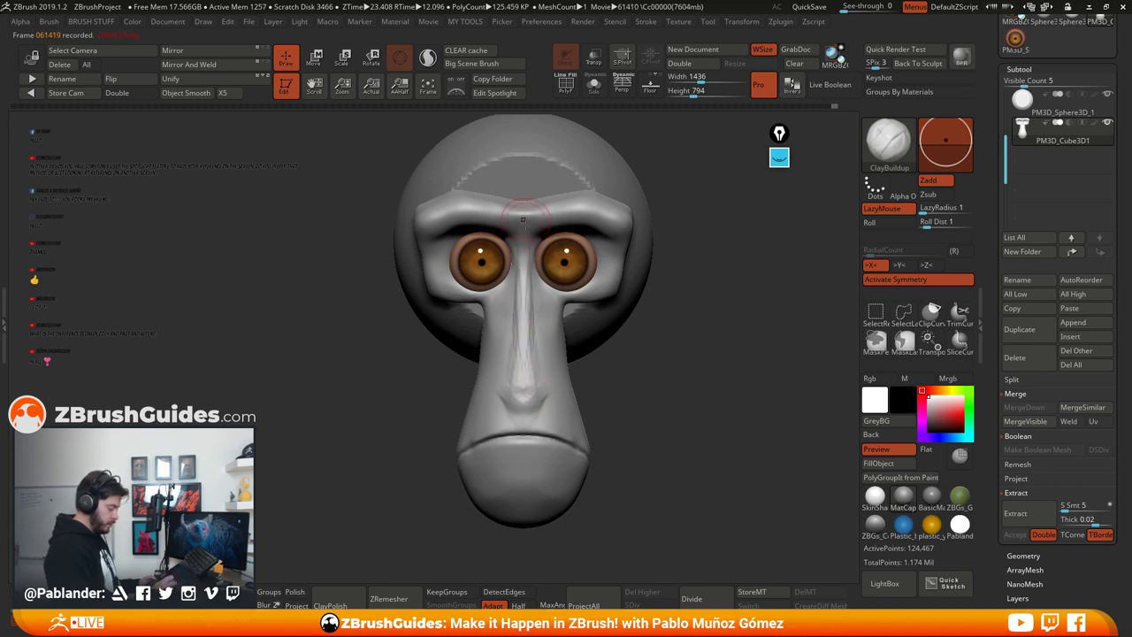
drag(523, 219, 523, 327)
mouse_move(529, 385)
mouse_down()
mouse_move(522, 332)
mouse_move(523, 399)
mouse_up()
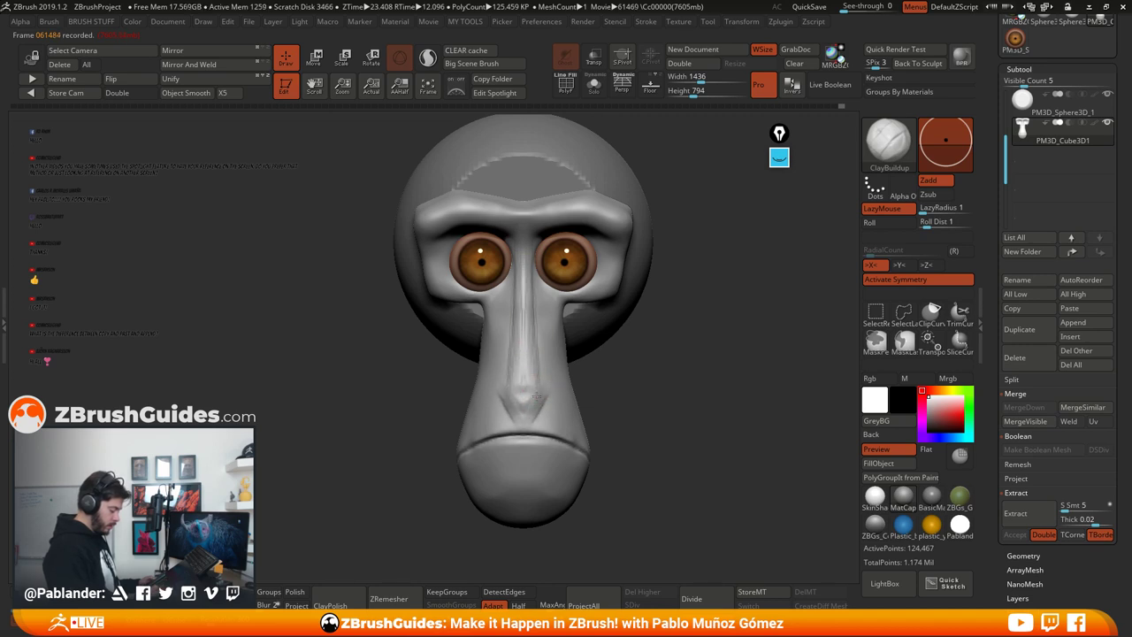
Step: Shape the sides of the nose ridge with clay from the inner eye down to the tip
right_drag(555, 380, 572, 371)
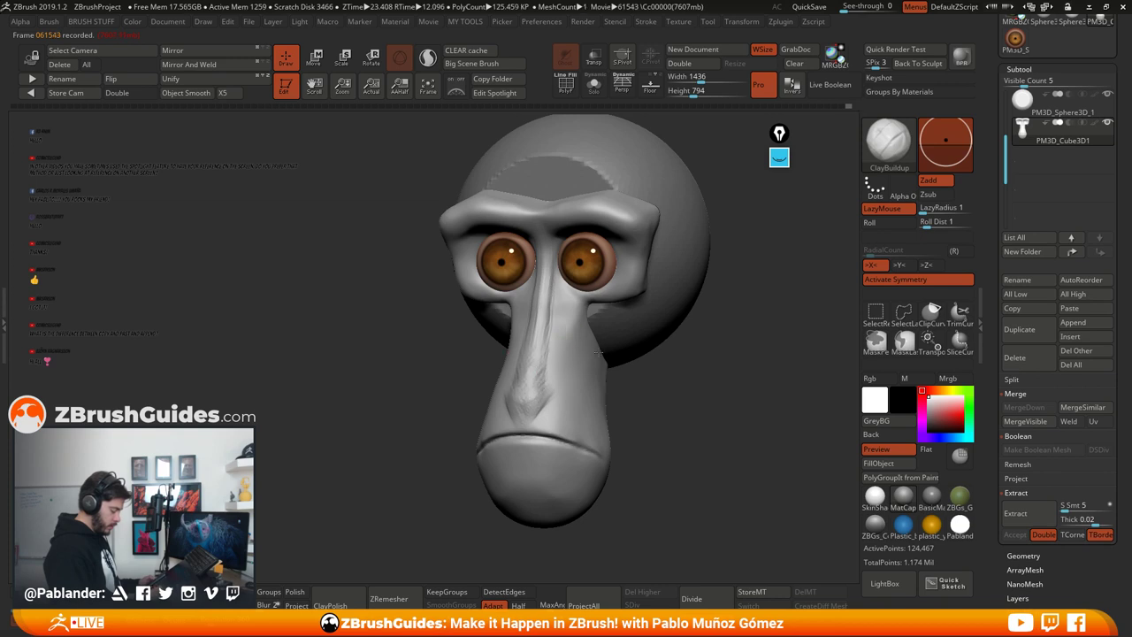
right_drag(565, 353, 597, 354)
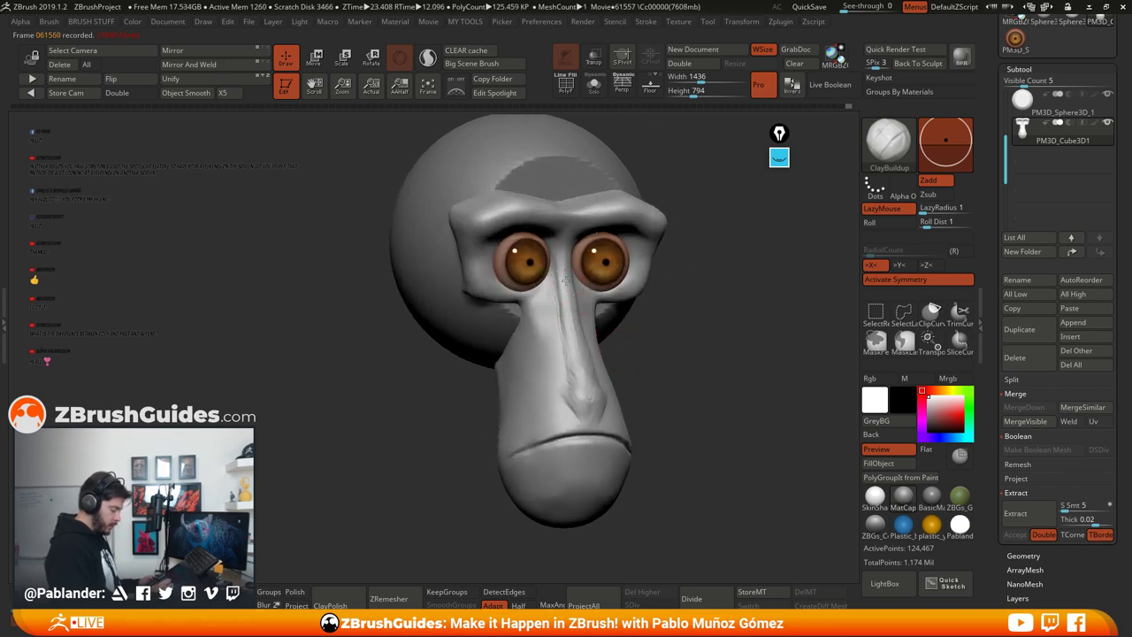
drag(557, 272, 574, 384)
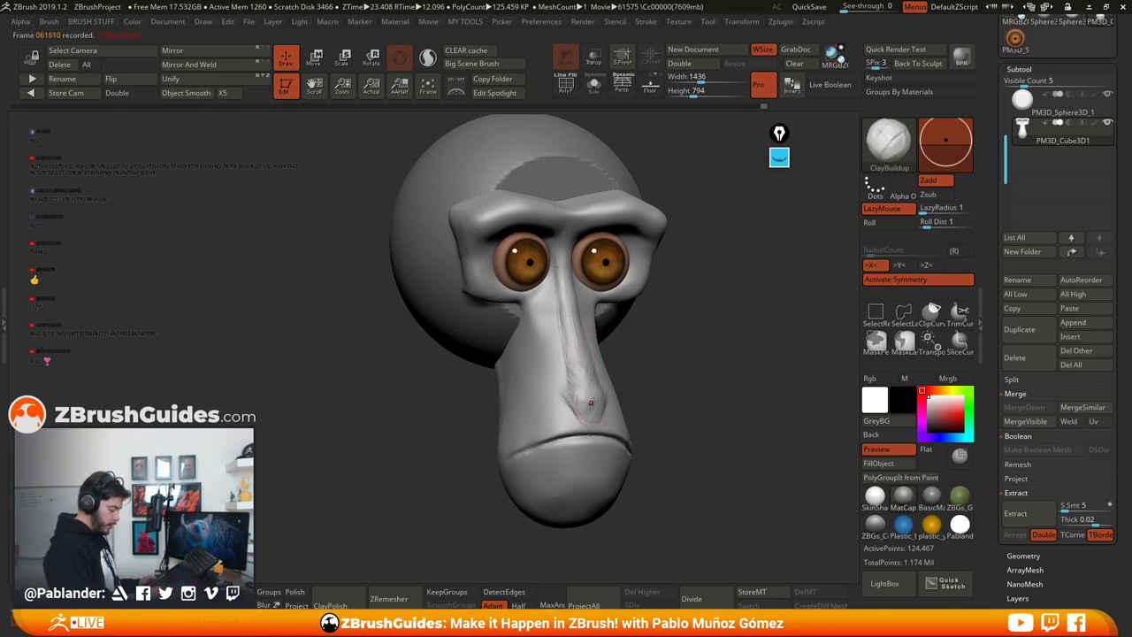
right_drag(591, 402, 641, 371)
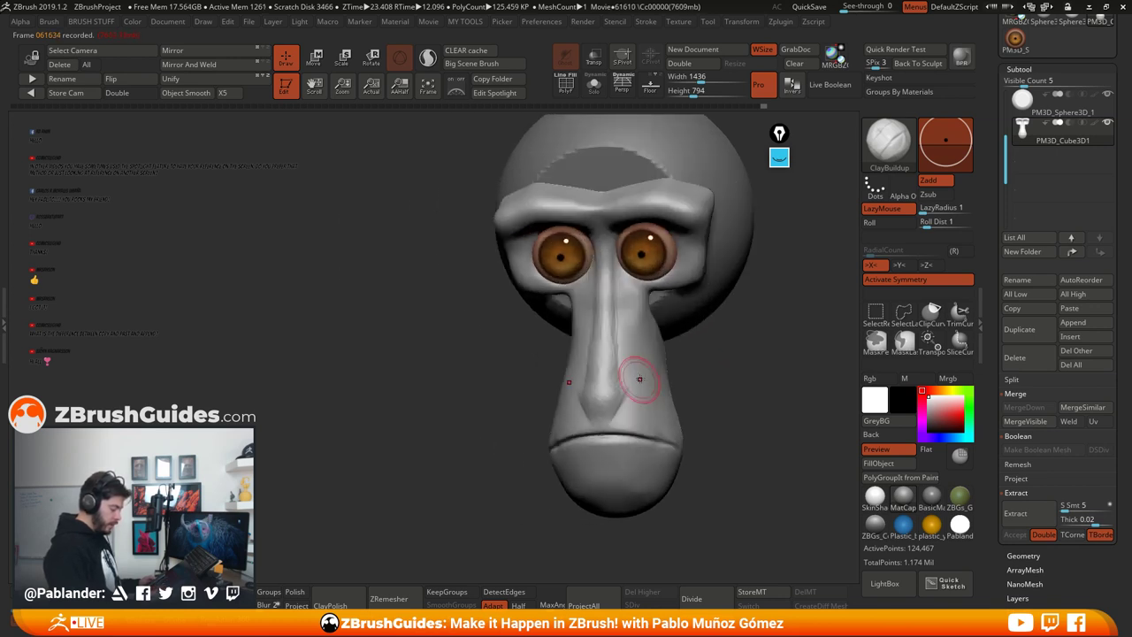
Step: Fill in clay beside the nose ridge and smooth the bridge and nose tip into the surrounding face
alt+right_drag(634, 328, 560, 323)
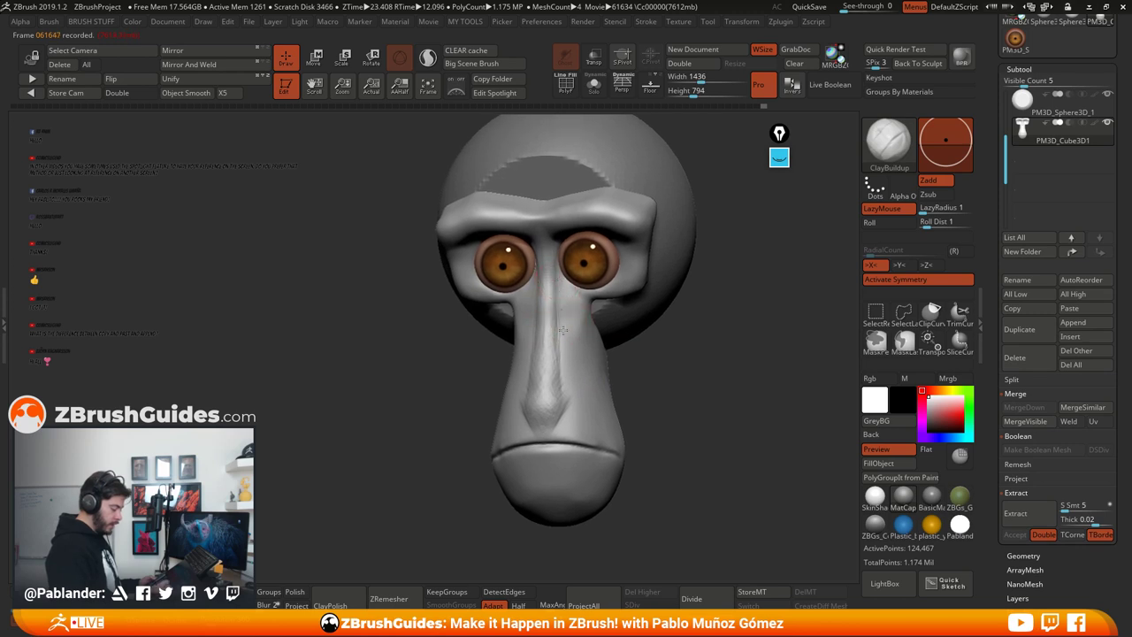
drag(561, 299, 557, 346)
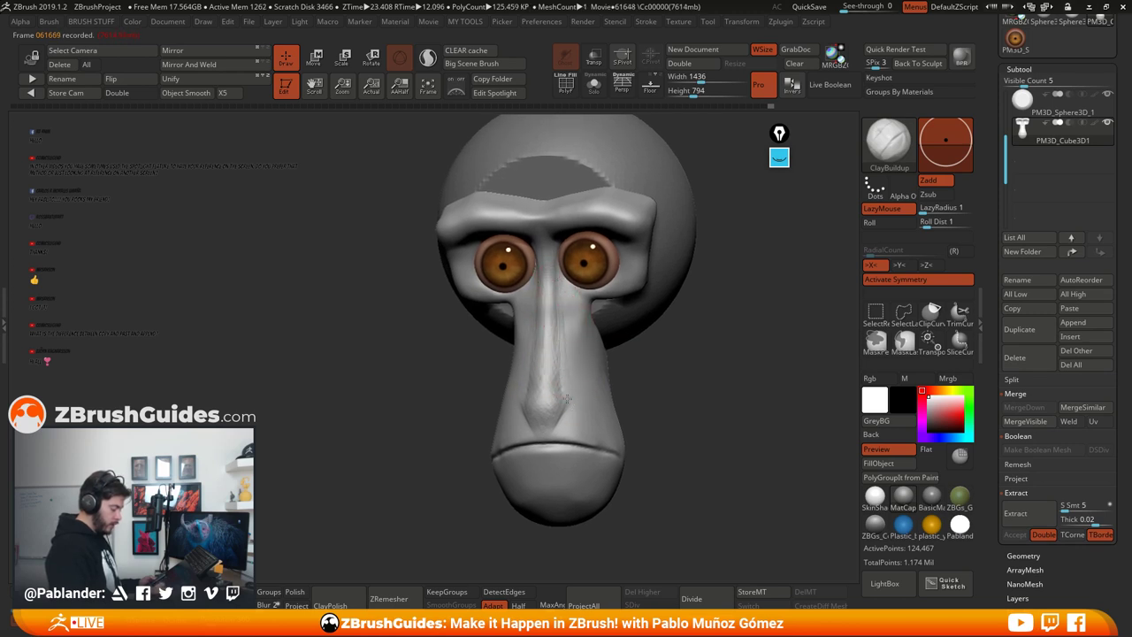
shift+drag(566, 399, 549, 256)
drag(641, 369, 650, 377)
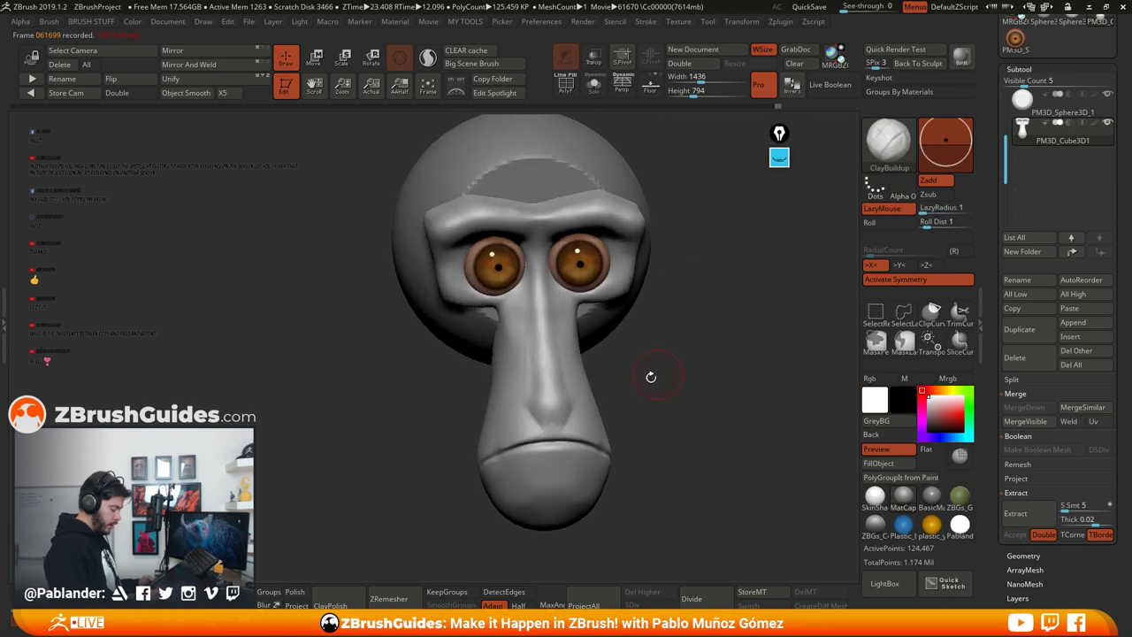
shift+drag(561, 400, 552, 413)
mouse_move(655, 385)
mouse_down()
mouse_move(642, 391)
mouse_move(660, 401)
mouse_up()
right_drag(660, 401, 632, 392)
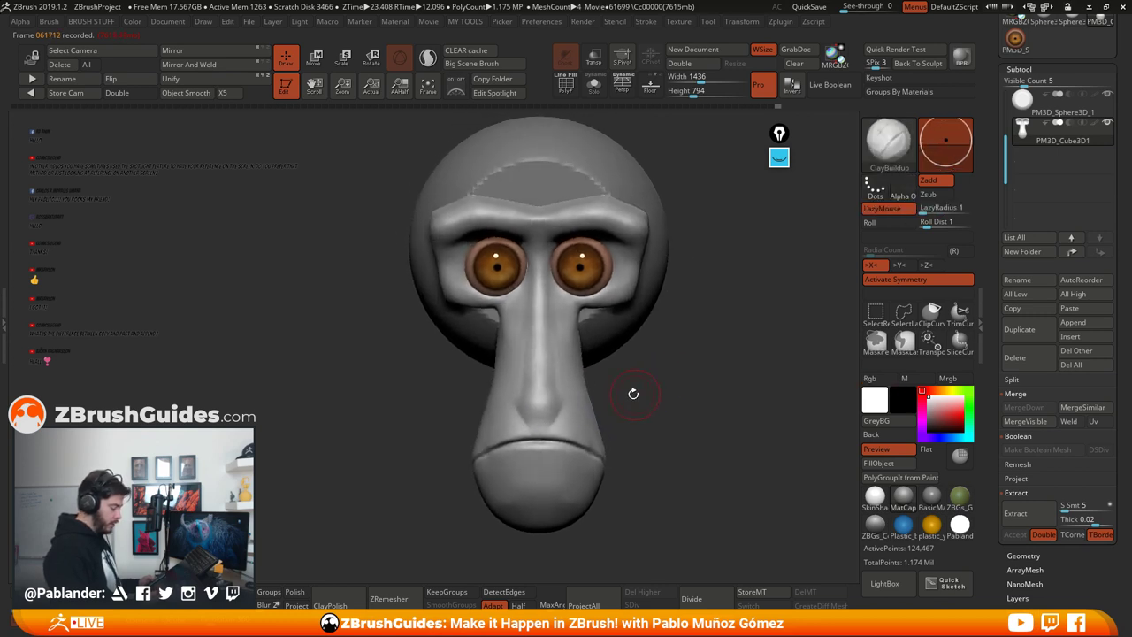
Step: Clear the old screen annotations and draw two short yellow horizontal lines across the upper nose bridge
click(779, 157)
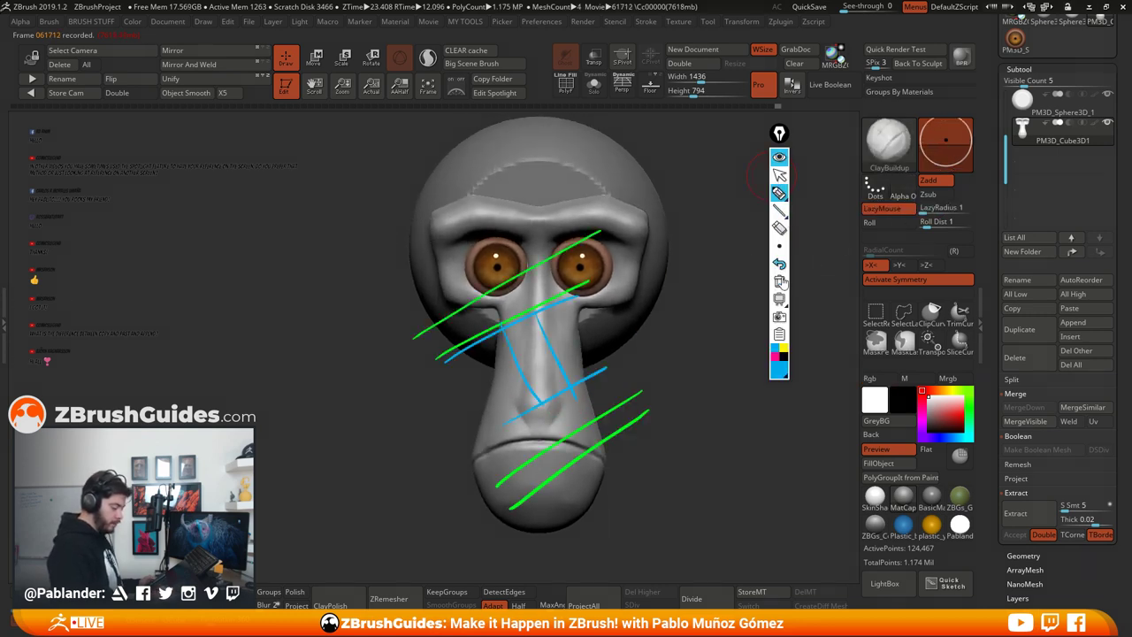
click(779, 281)
click(784, 348)
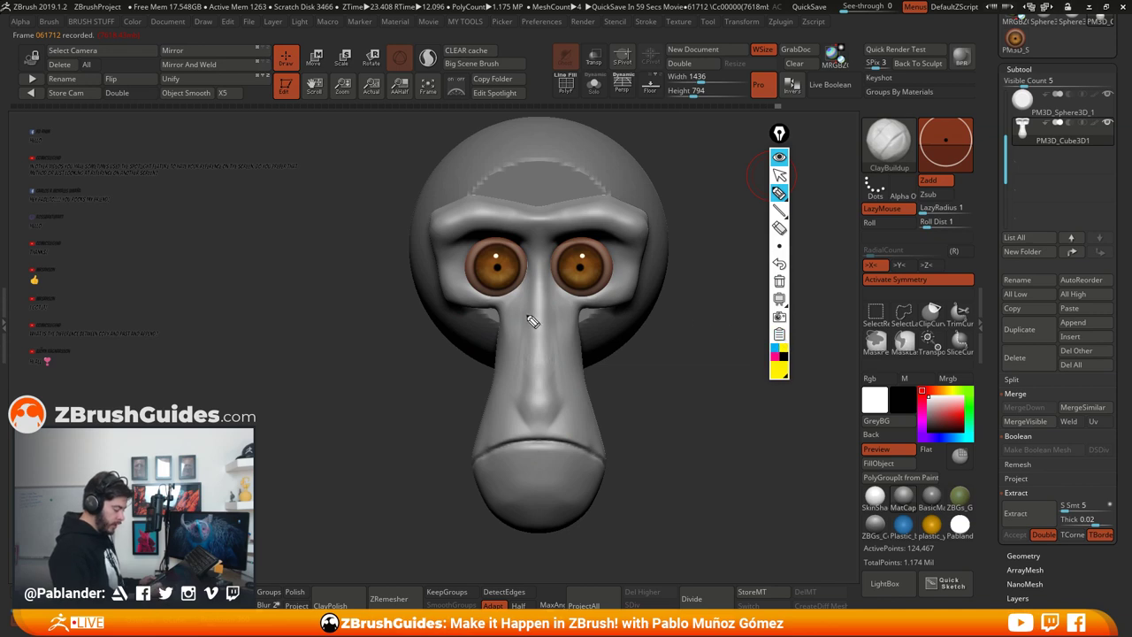
drag(526, 315, 569, 314)
drag(519, 288, 562, 288)
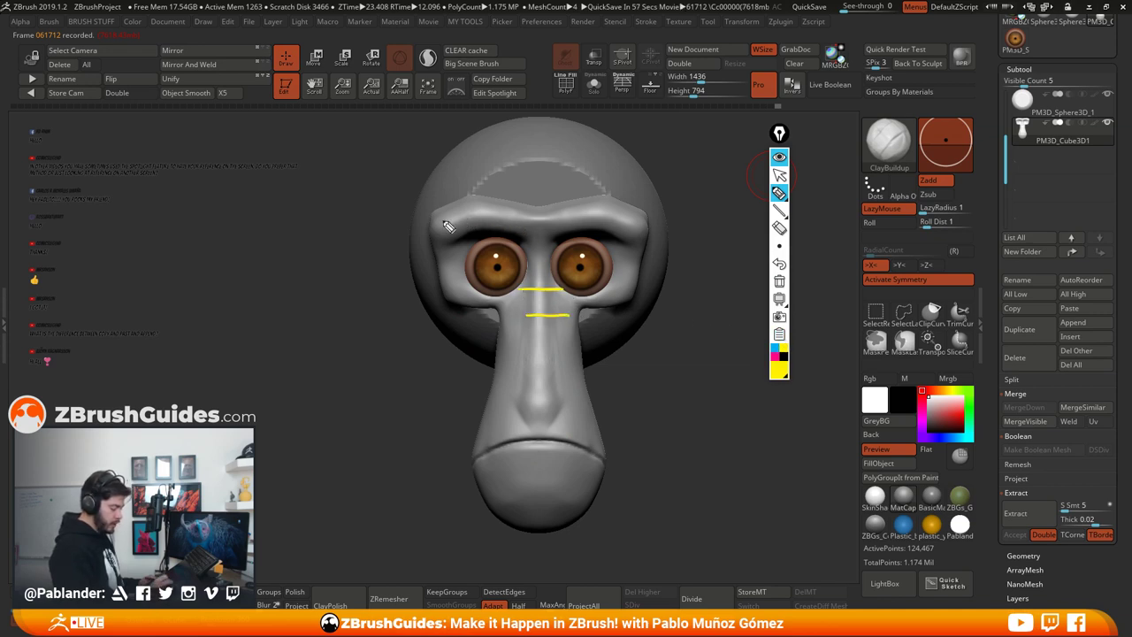
Step: Mark the brow, eye and nose-tip levels with yellow and blue guide lines, label the spacings X and 3X, and hide the annotations
drag(444, 210, 629, 212)
click(776, 347)
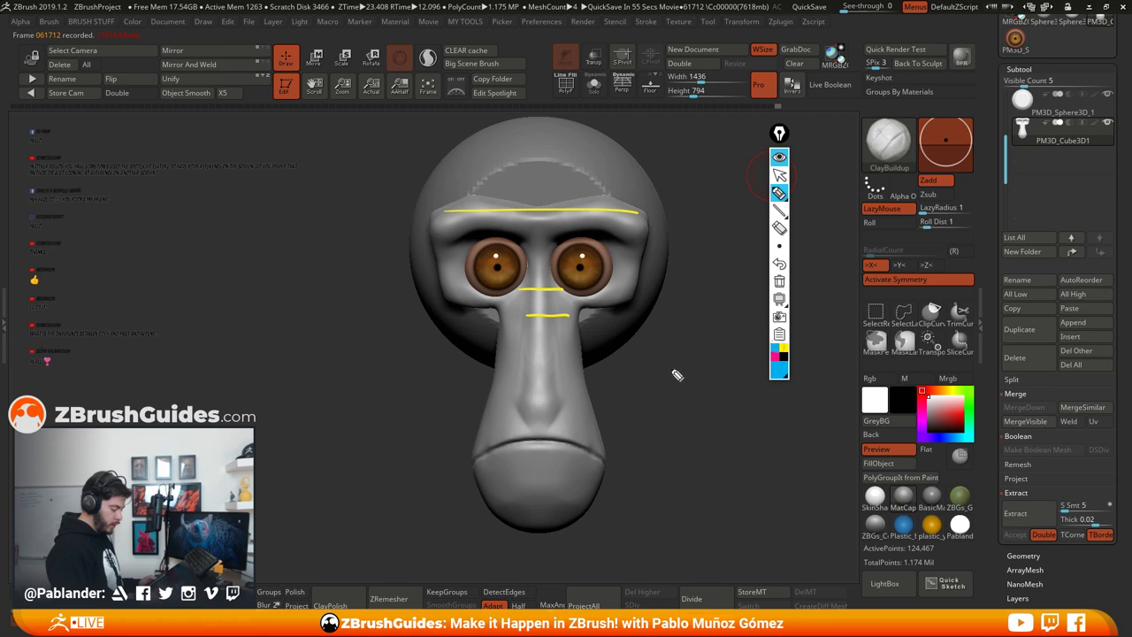
drag(510, 418, 652, 409)
drag(548, 279, 648, 273)
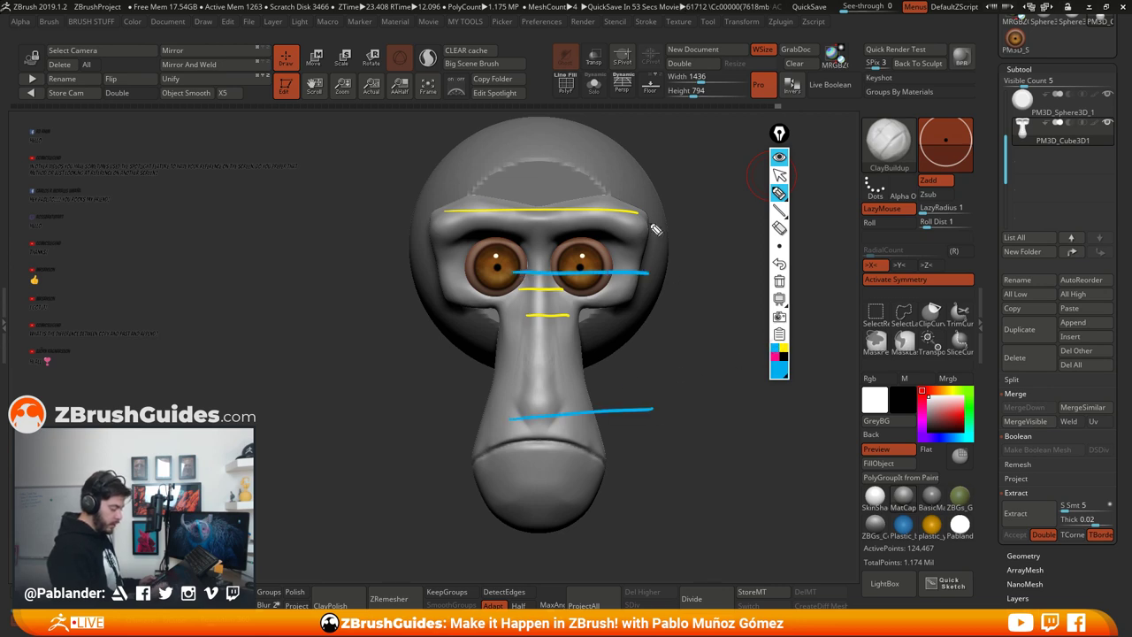
drag(499, 209, 674, 210)
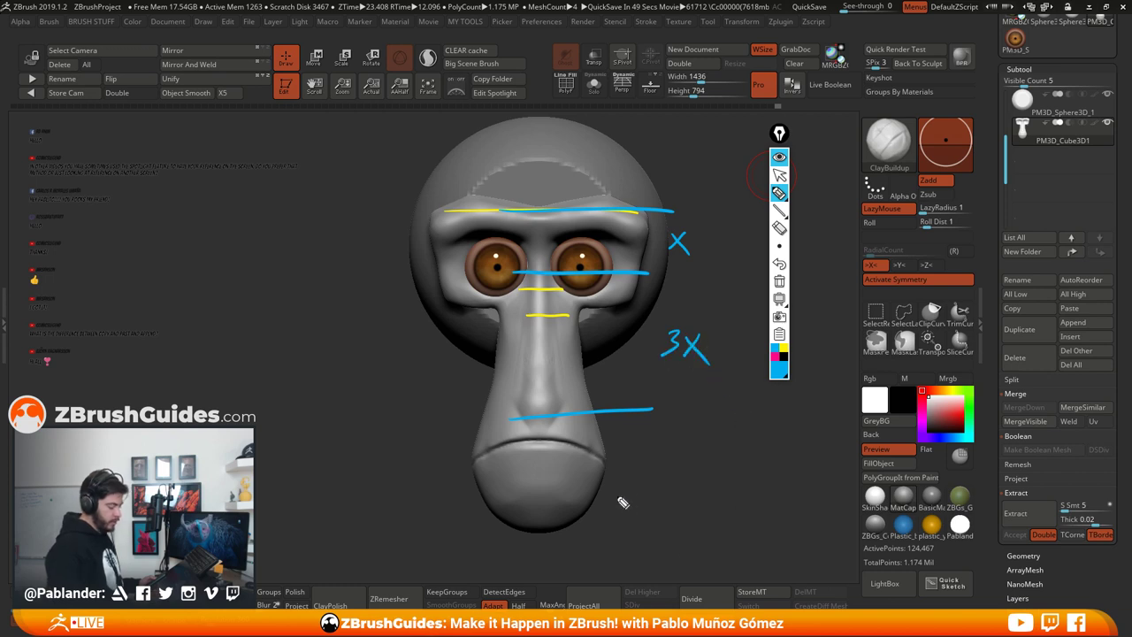
click(779, 157)
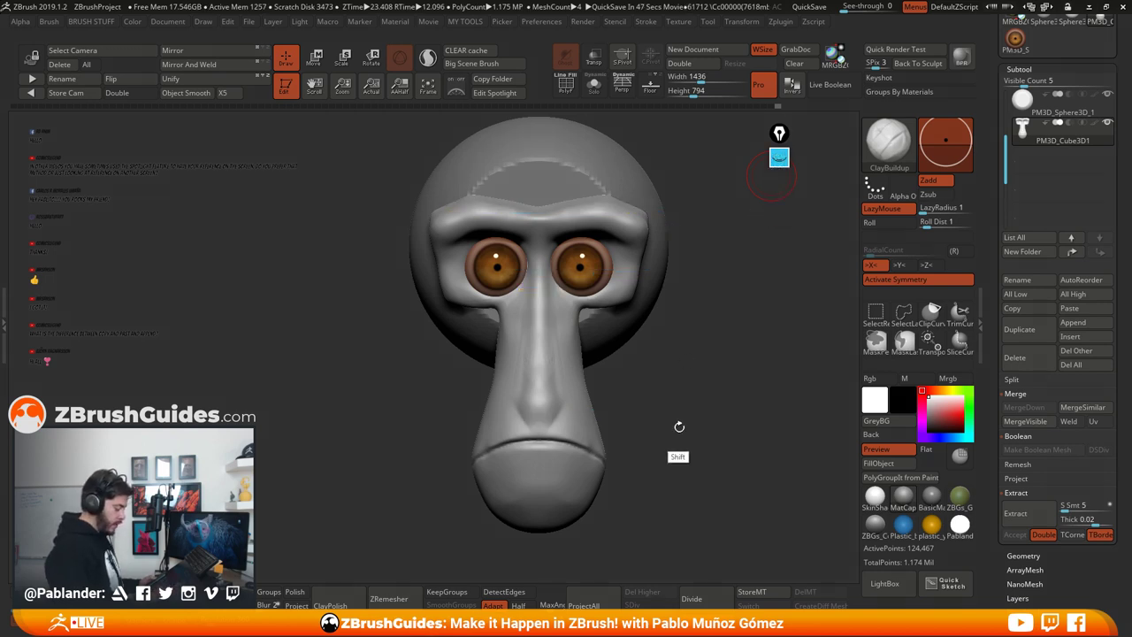
Step: Build up the upper lip area beside the nose tip with the Clay brush
mouse_move(678, 427)
mouse_down()
mouse_move(612, 393)
mouse_move(695, 431)
mouse_move(677, 379)
mouse_move(657, 442)
mouse_move(686, 396)
mouse_move(677, 383)
mouse_move(687, 395)
mouse_up()
key(space)
click(693, 150)
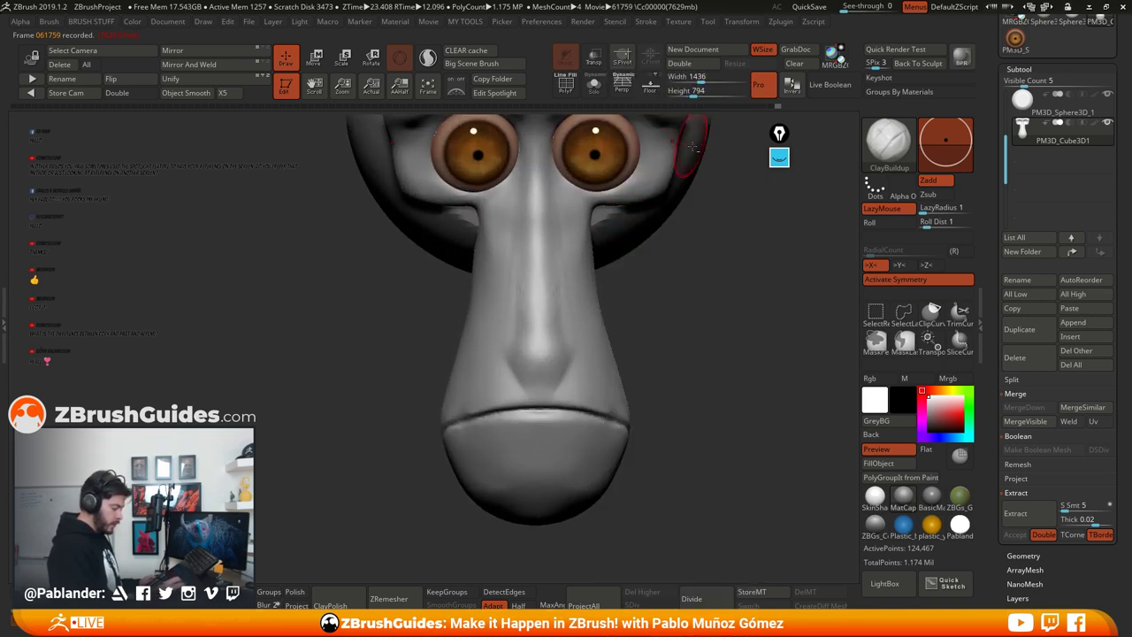
key(b)
key(c)
key(l)
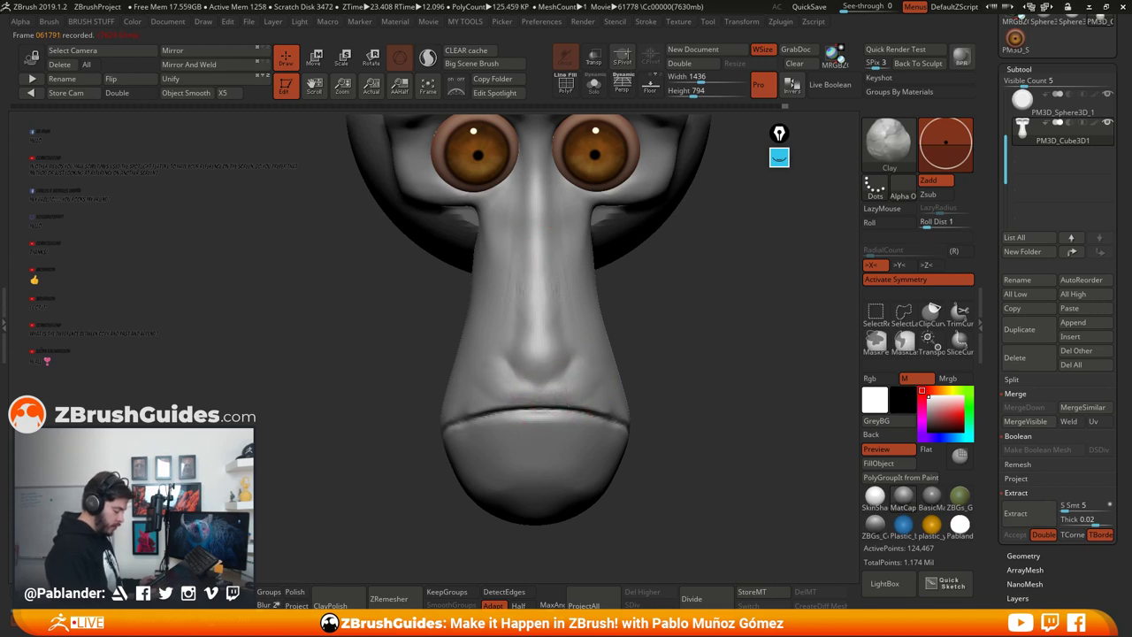
mouse_move(558, 397)
mouse_down()
mouse_move(580, 378)
mouse_move(601, 403)
mouse_up()
drag(707, 385, 664, 381)
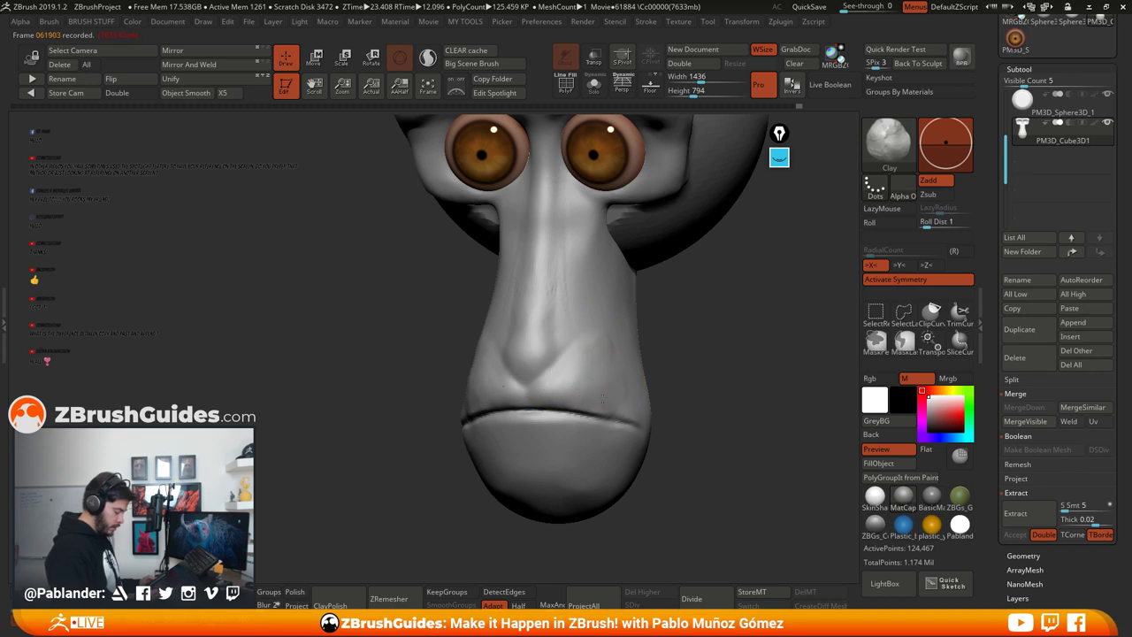
drag(685, 351, 613, 339)
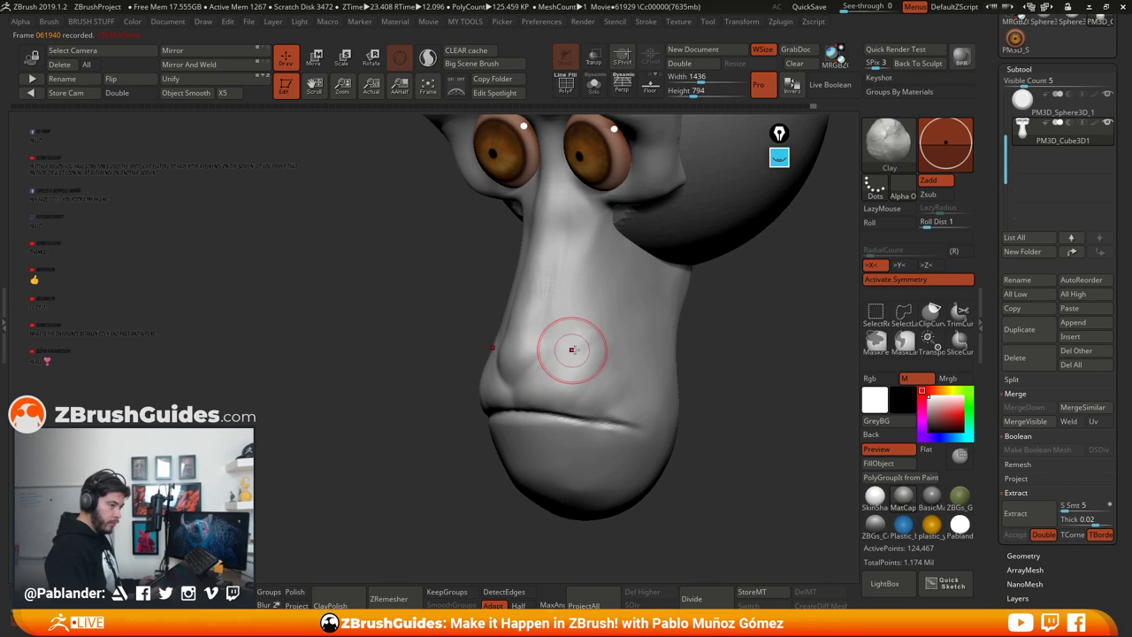
Step: Shape the muzzle around the nose tip with added and carved clay, and smooth its sides
shift+right_drag(572, 351, 548, 344)
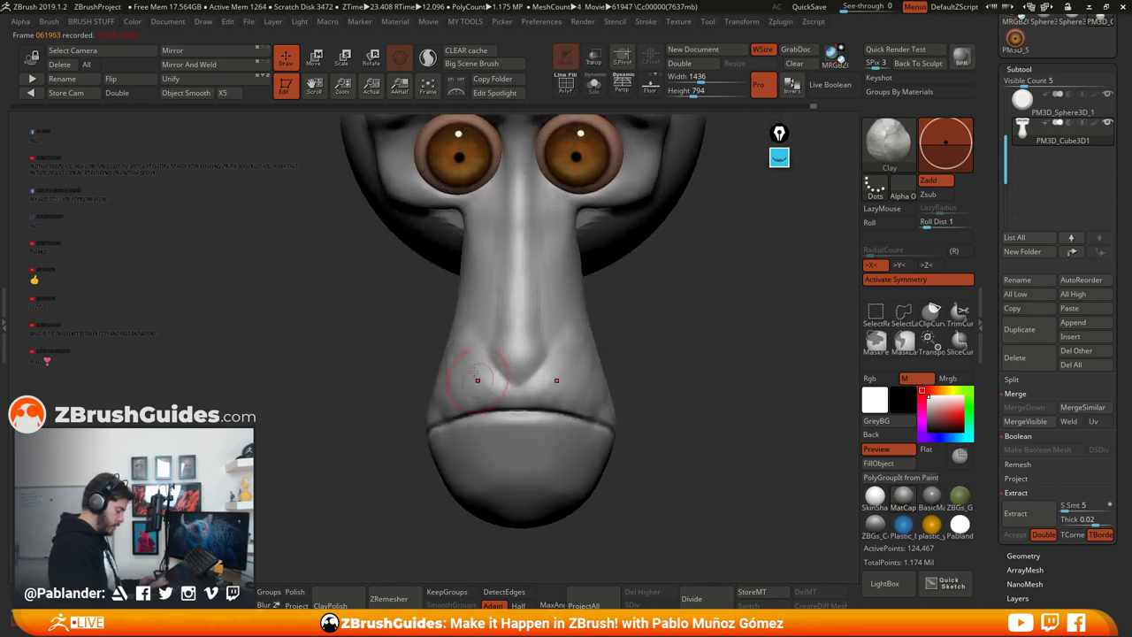
drag(569, 354, 557, 391)
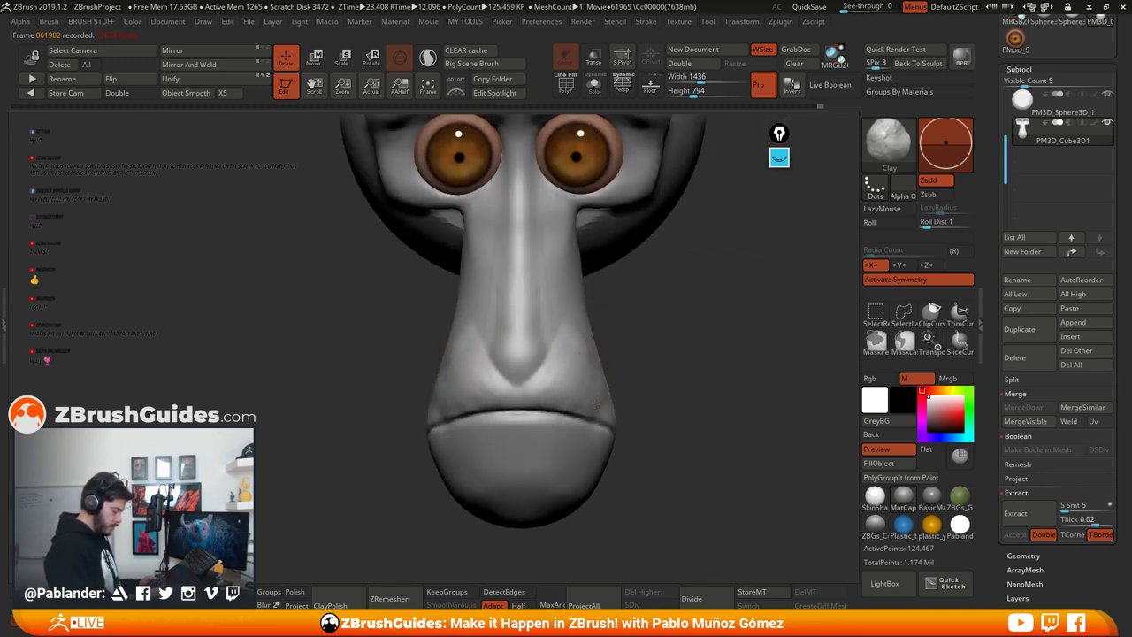
right_drag(517, 389, 544, 392)
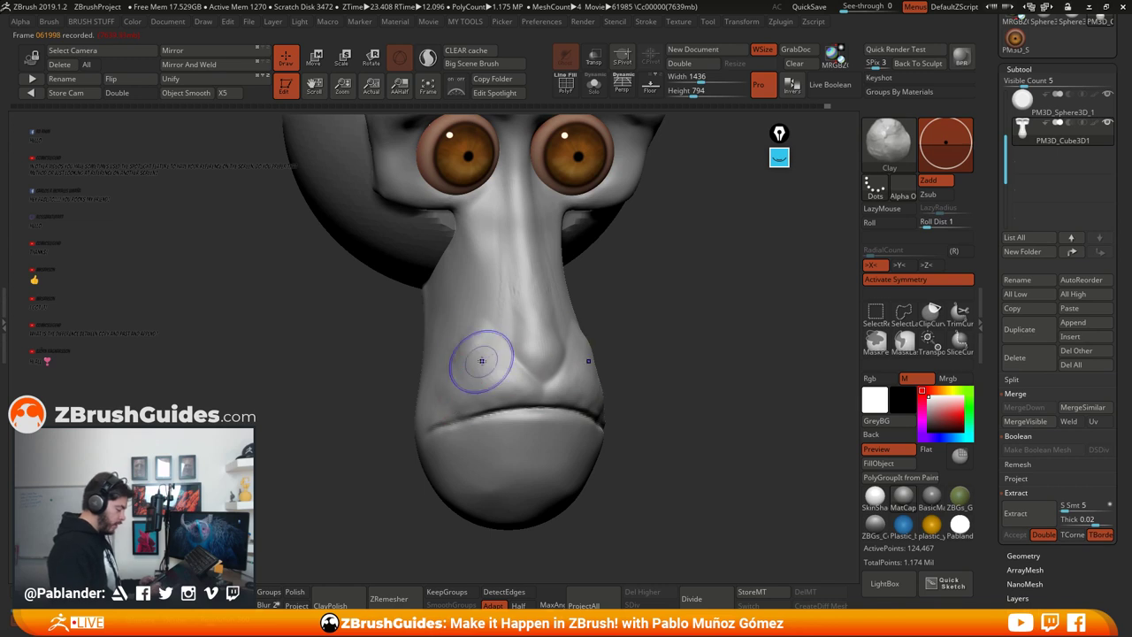
alt+drag(482, 361, 495, 339)
right_drag(566, 356, 516, 350)
shift+drag(616, 343, 587, 323)
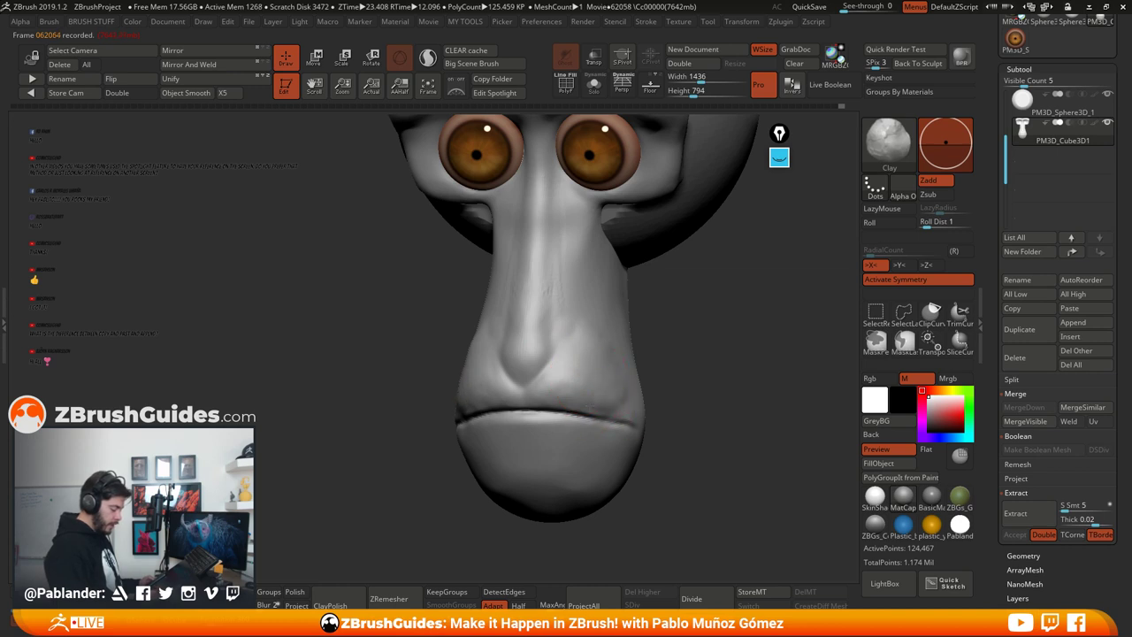
Step: Fill out the cheeks above the mouth corners with soft Clay strokes
drag(657, 377, 642, 391)
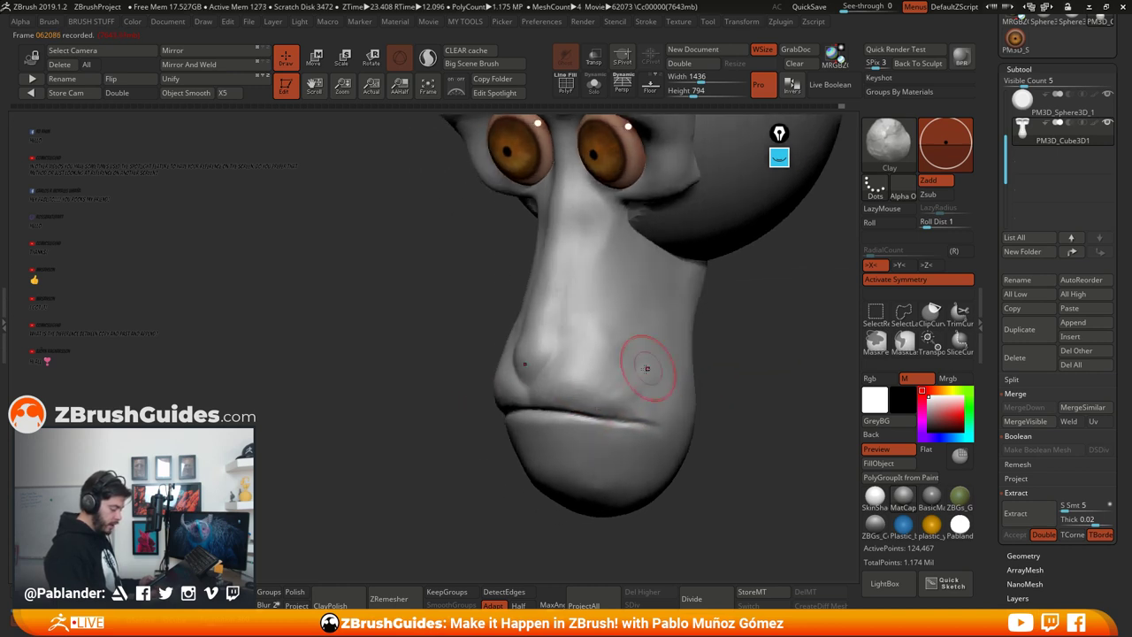
drag(639, 330, 652, 330)
mouse_move(468, 379)
mouse_down()
mouse_move(510, 353)
mouse_move(491, 329)
mouse_move(487, 370)
mouse_move(502, 384)
mouse_up()
drag(730, 338, 589, 372)
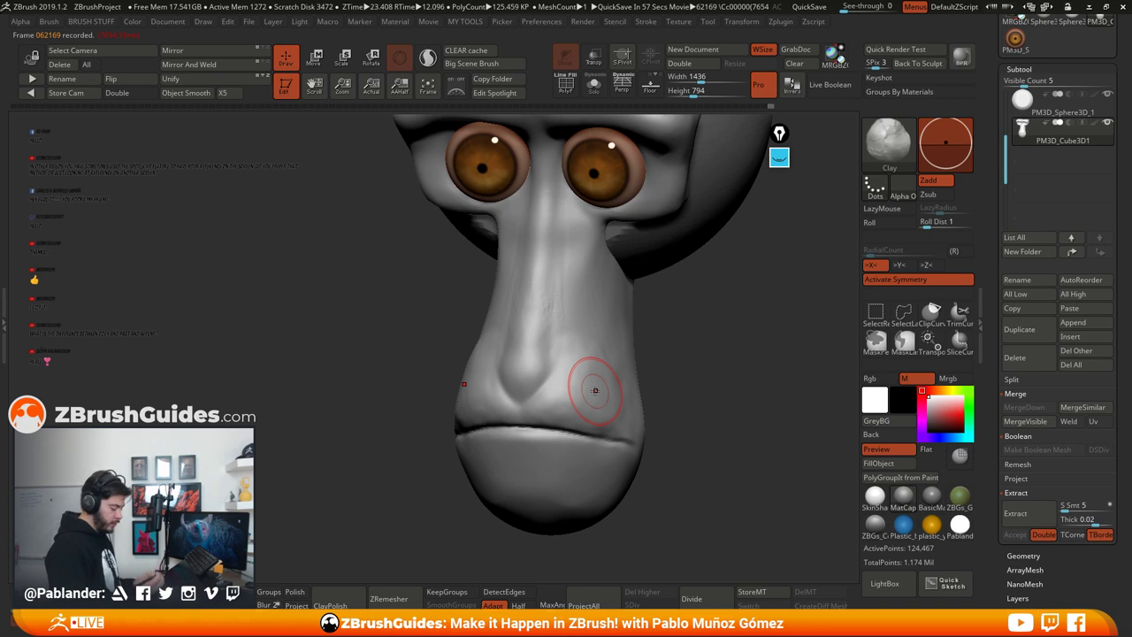
mouse_move(679, 370)
mouse_down()
mouse_move(675, 358)
mouse_move(610, 376)
mouse_up()
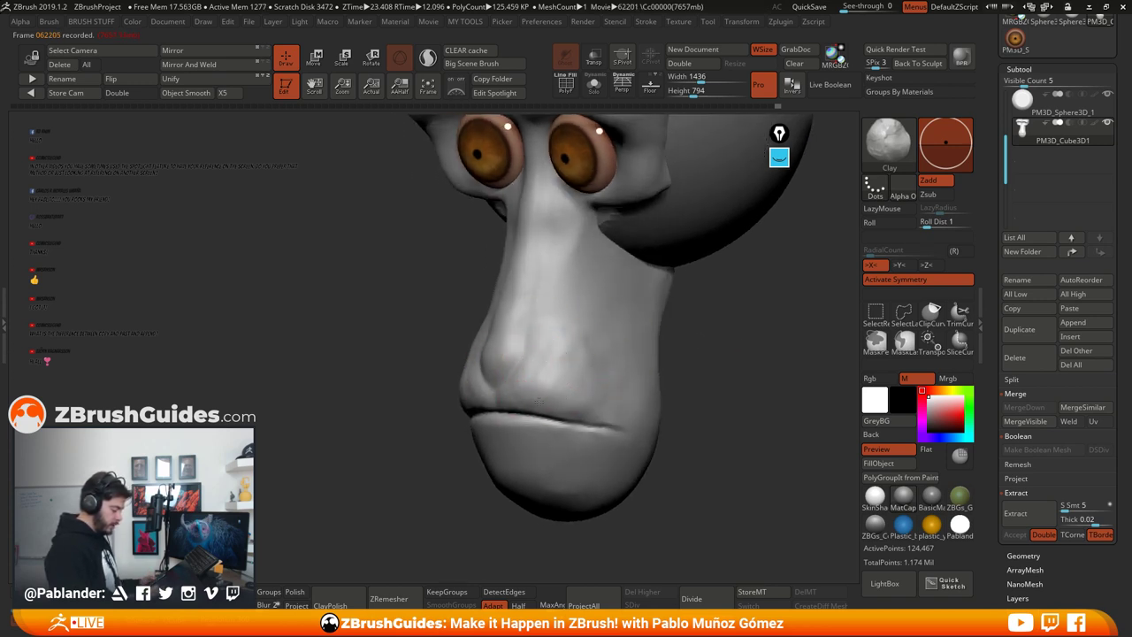
Step: Smooth both sides of the muzzle from the mouth up along the nose
key(shift)
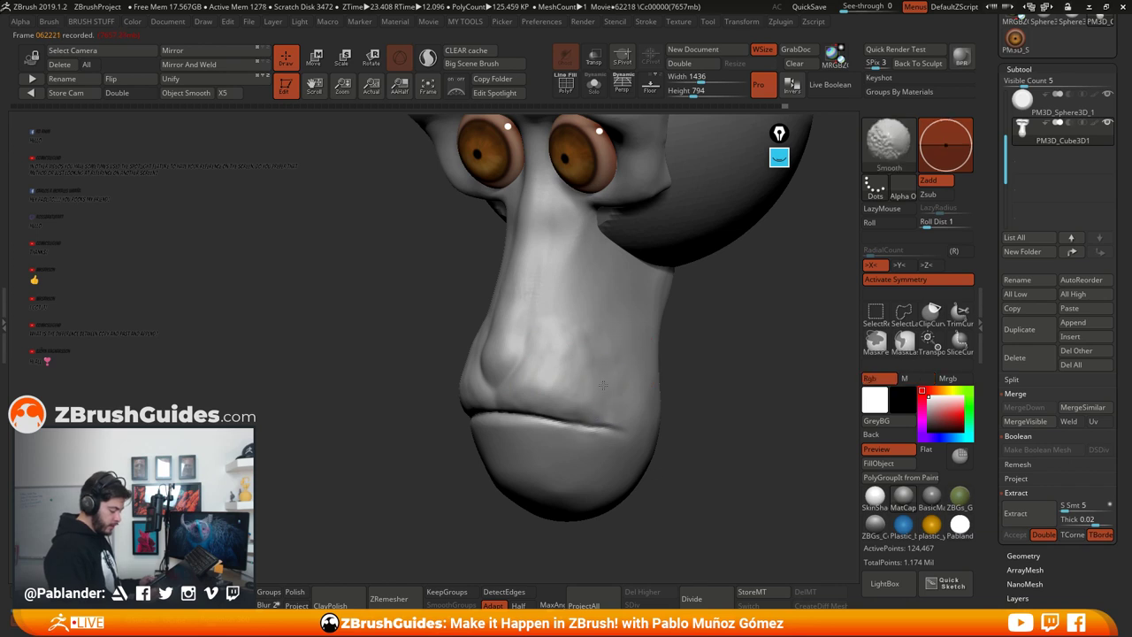
shift+right_drag(593, 274, 581, 374)
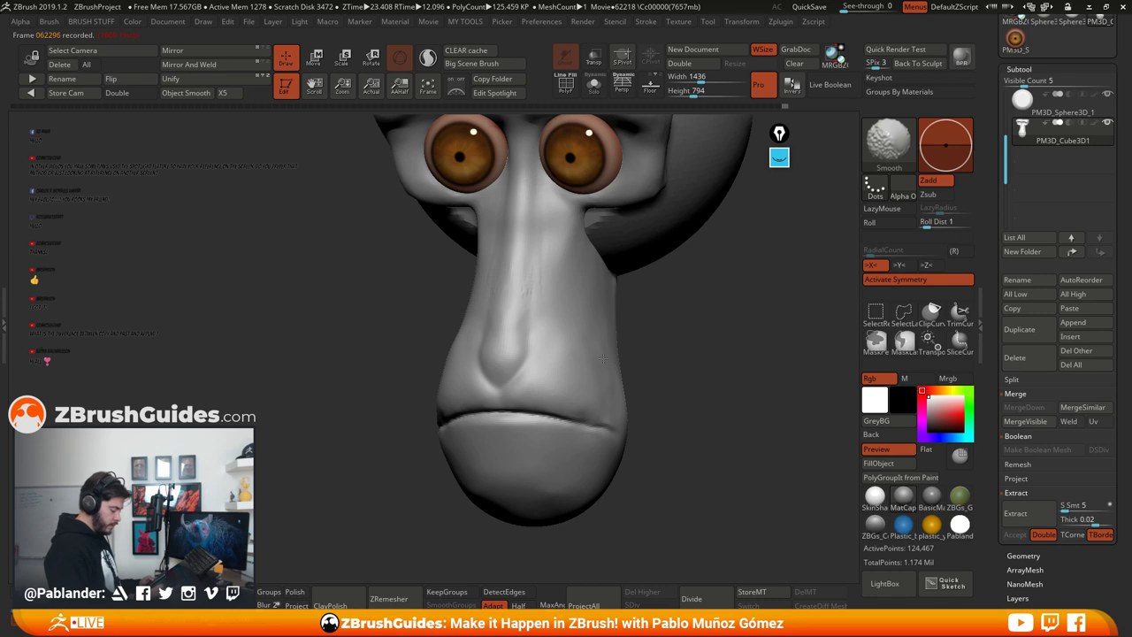
right_drag(603, 358, 669, 326)
shift+drag(555, 302, 548, 347)
mouse_move(616, 316)
right_down()
mouse_move(693, 339)
mouse_move(519, 305)
right_up()
key(shift)
mouse_move(473, 355)
shift+mouse_down()
mouse_move(466, 382)
mouse_move(504, 308)
shift+mouse_up()
Step: Add volume to the muzzle sides above the mouth with the ClayBuildup brush and smooth the strokes
right_click(516, 277)
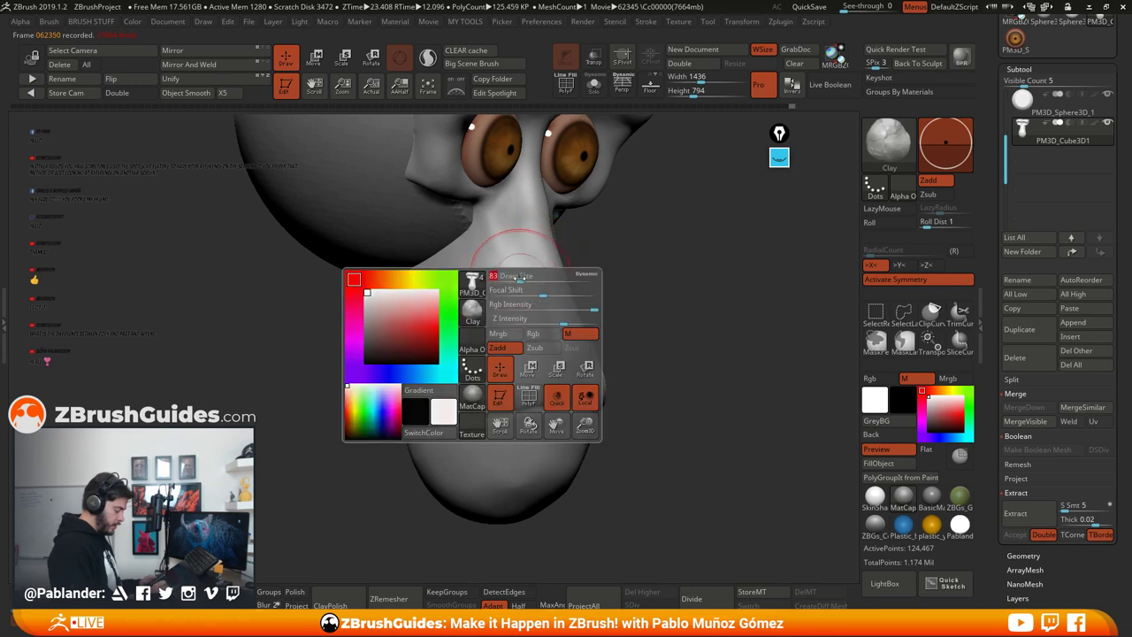
key(b)
click(625, 97)
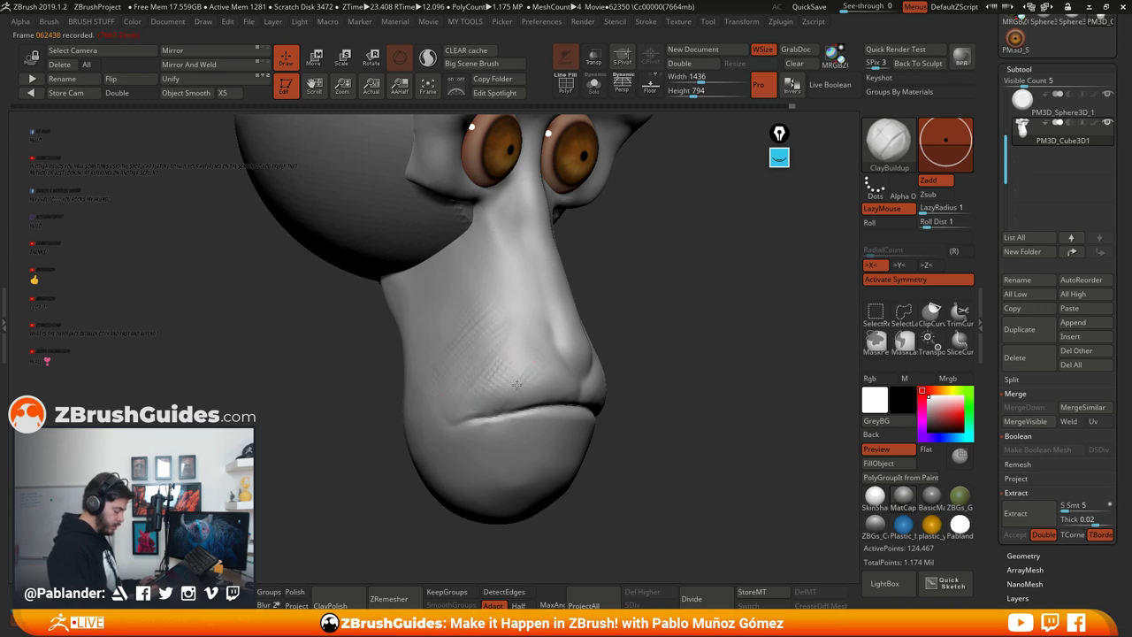
drag(658, 358, 715, 320)
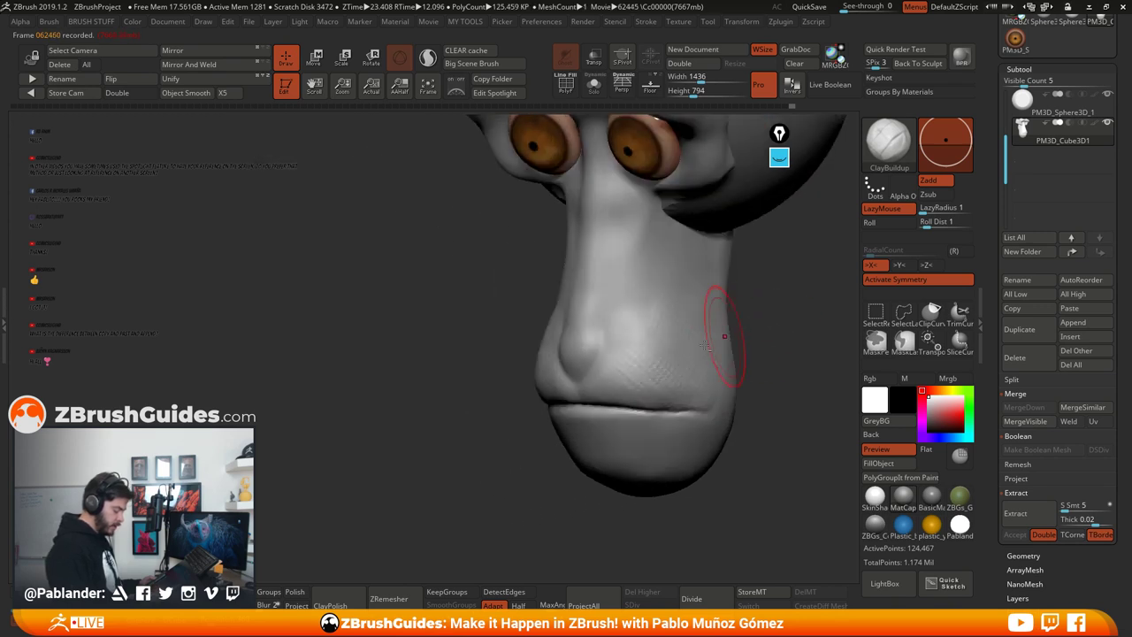
drag(613, 391, 672, 347)
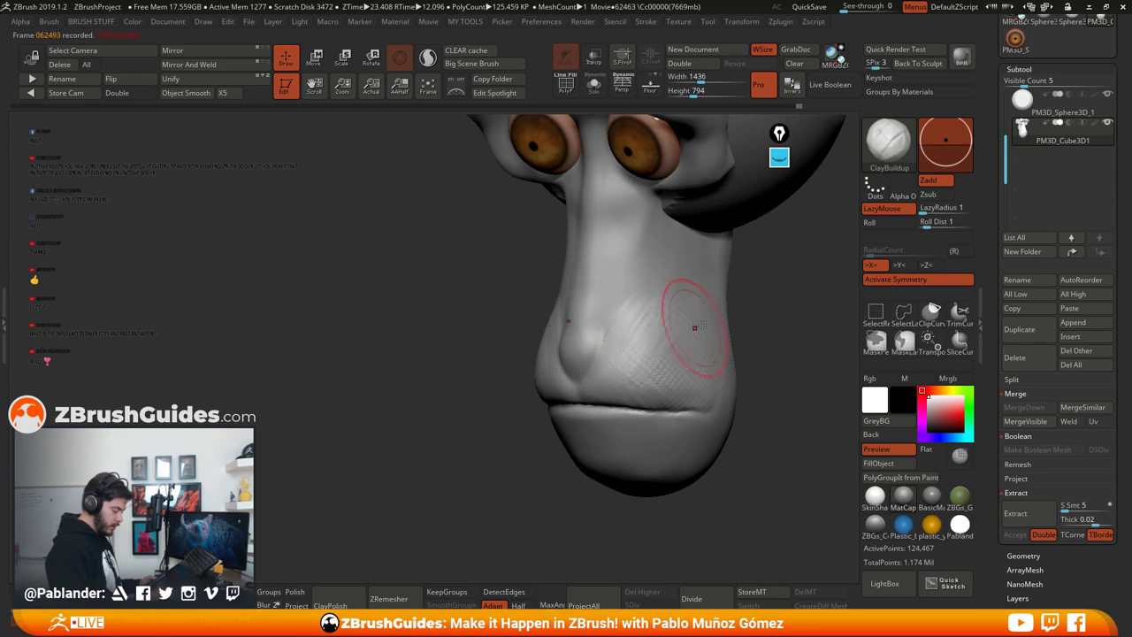
mouse_move(694, 328)
right_down()
mouse_move(631, 364)
mouse_move(608, 355)
mouse_move(575, 363)
mouse_move(581, 371)
right_up()
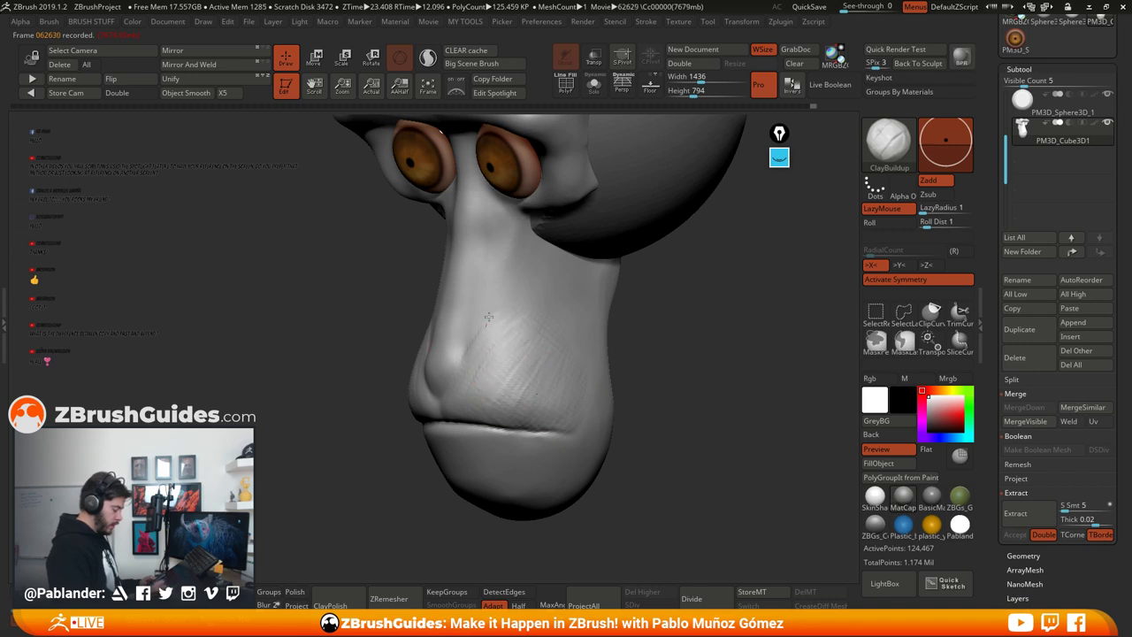
key(shift)
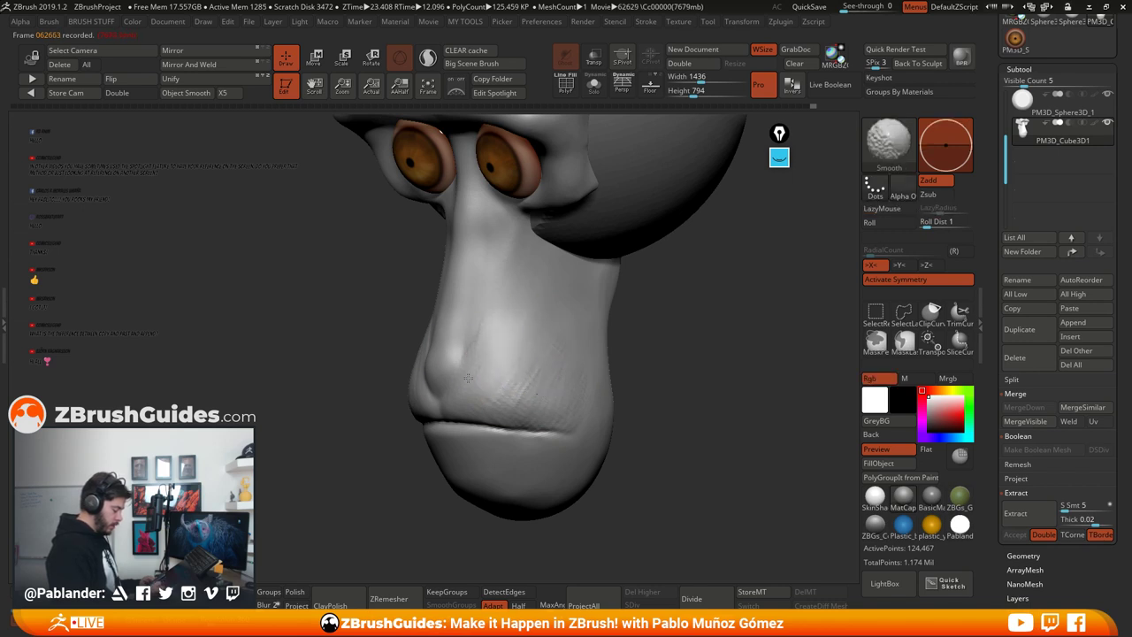
Step: Build up the lower lip and chin with ClayBuildup strokes and smooth them into the jaw
mouse_move(638, 382)
mouse_down()
mouse_move(672, 360)
mouse_move(592, 399)
mouse_move(591, 386)
mouse_up()
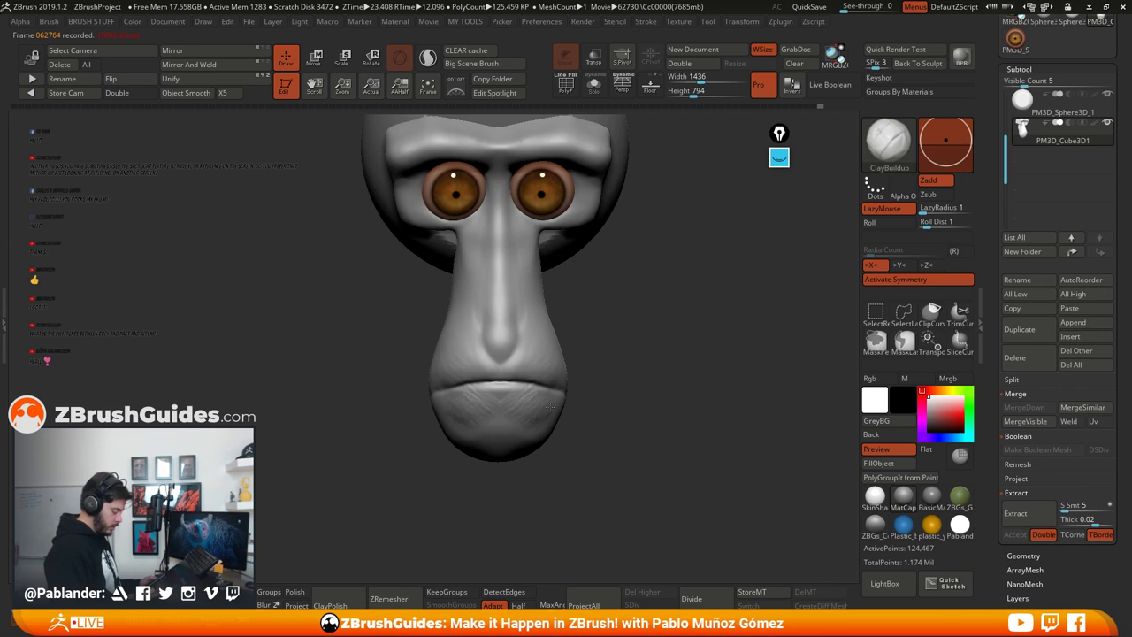
drag(589, 404, 511, 399)
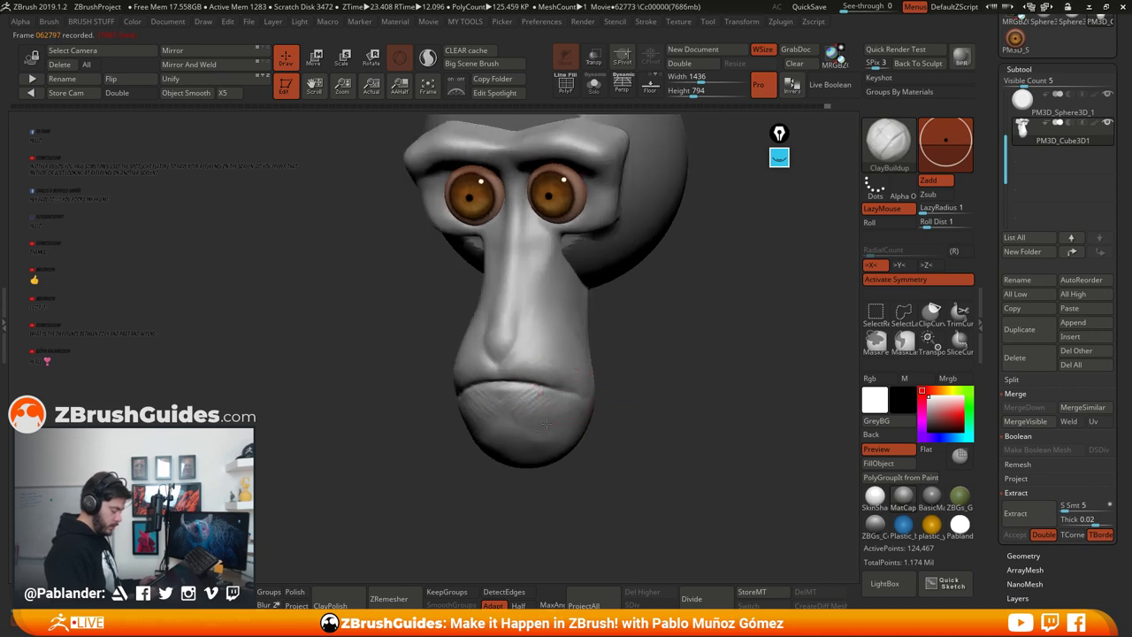
key(shift)
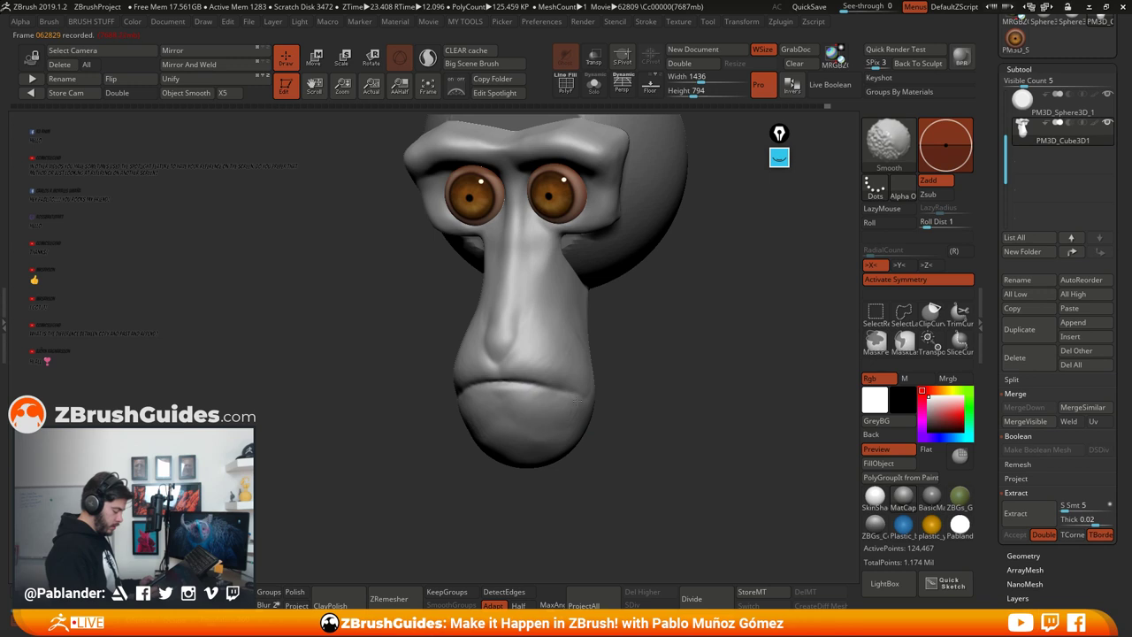
mouse_move(579, 399)
shift+mouse_down()
mouse_move(548, 371)
mouse_move(561, 361)
mouse_move(663, 381)
mouse_move(655, 364)
mouse_move(657, 391)
shift+mouse_up()
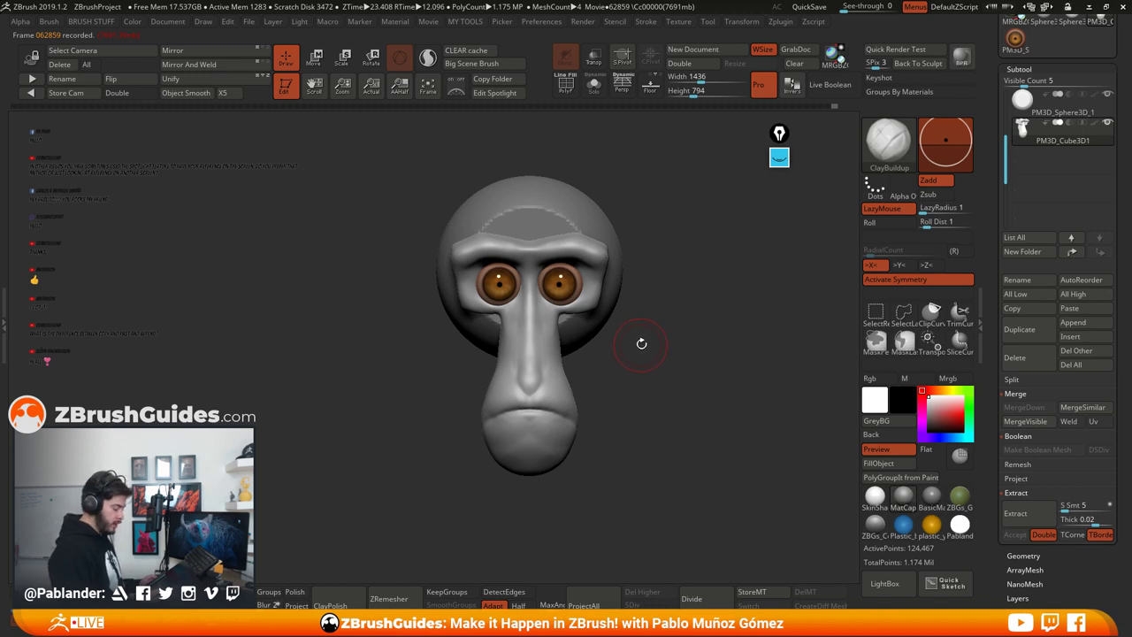
Step: Reshape the lower eye socket rims and outer brow corners with the Move brush
key(b)
click(656, 120)
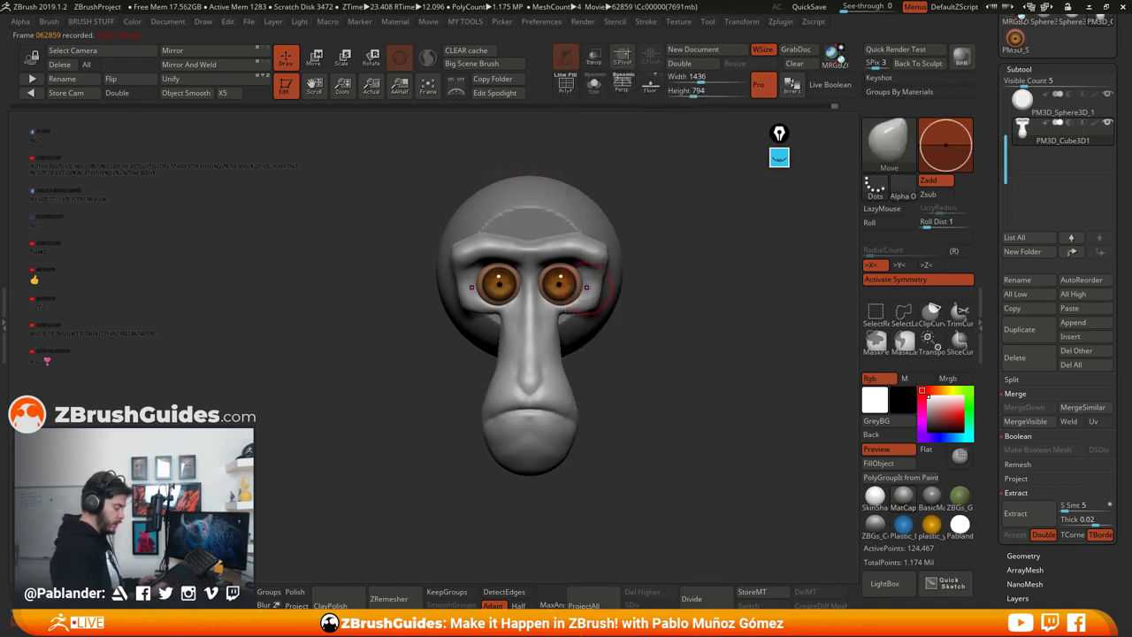
key(space)
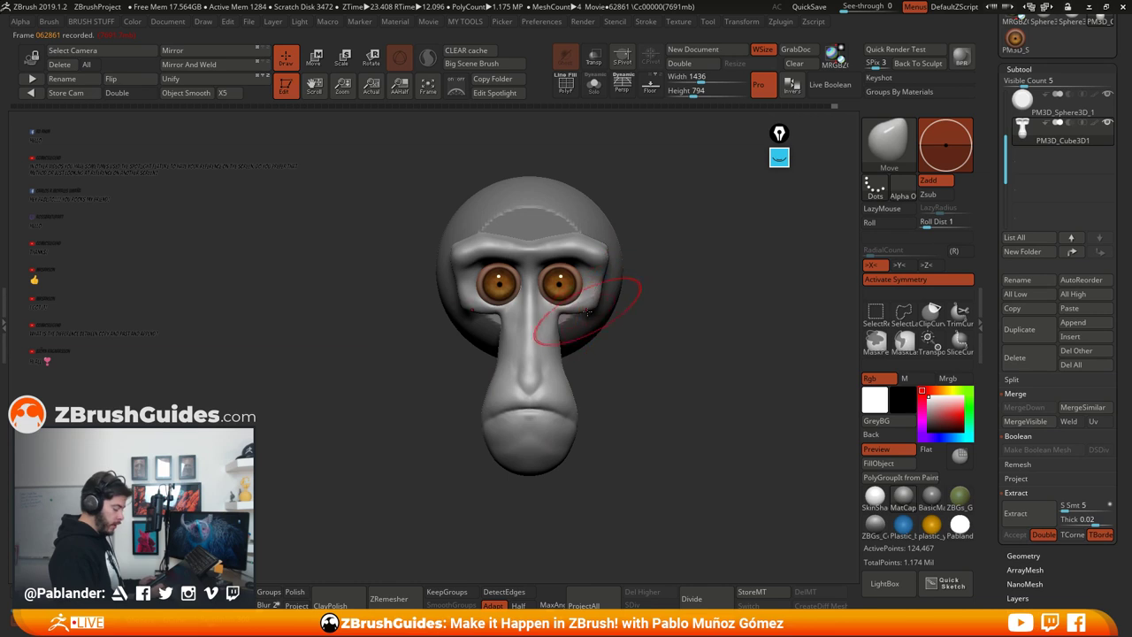
drag(591, 314, 587, 316)
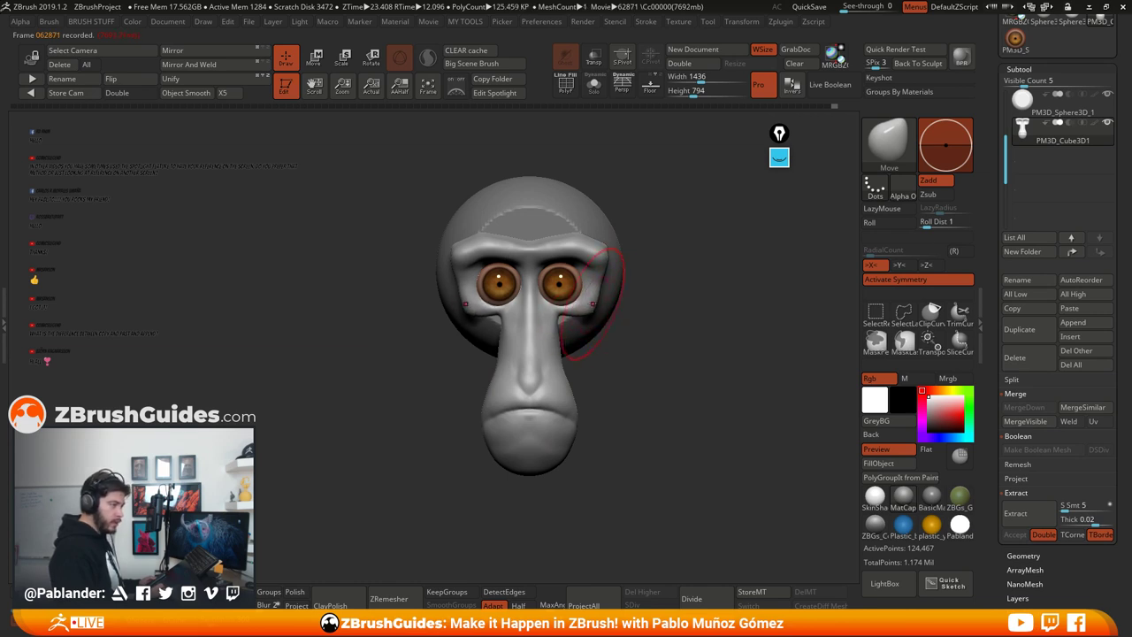
ctrl+right_drag(583, 297, 587, 313)
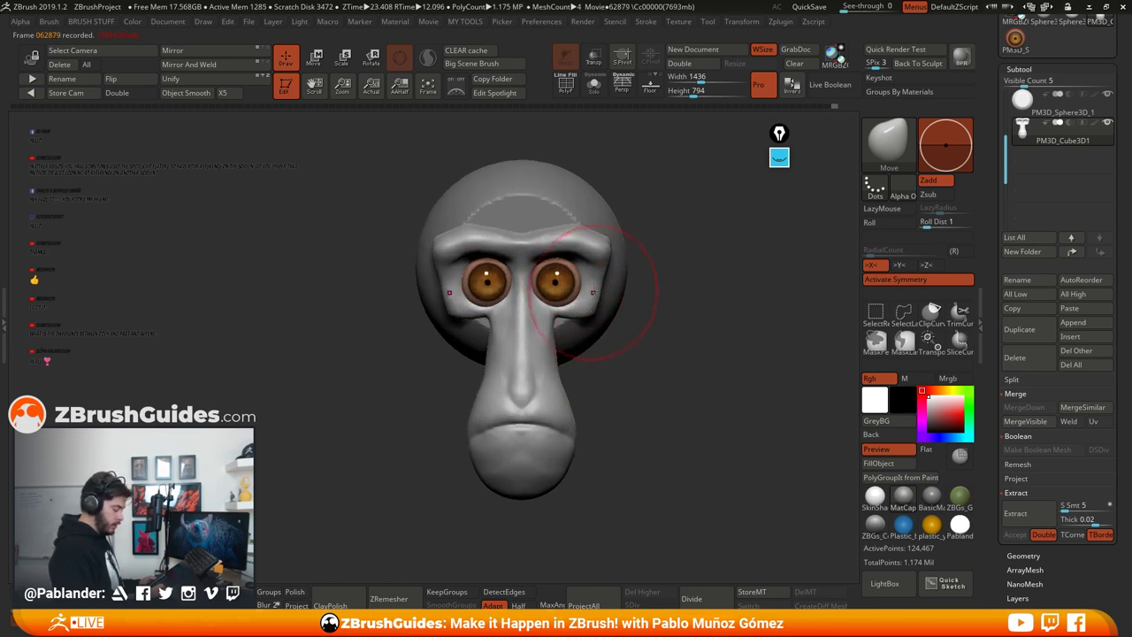
drag(603, 250, 610, 250)
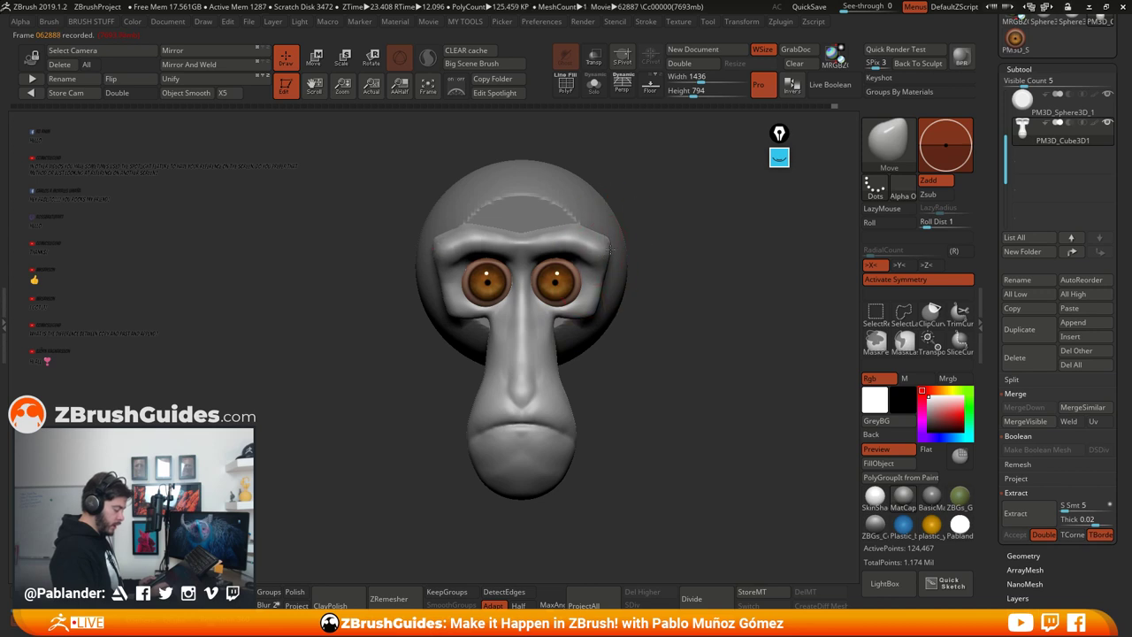
mouse_move(551, 310)
mouse_down()
mouse_move(557, 322)
mouse_move(594, 320)
mouse_up()
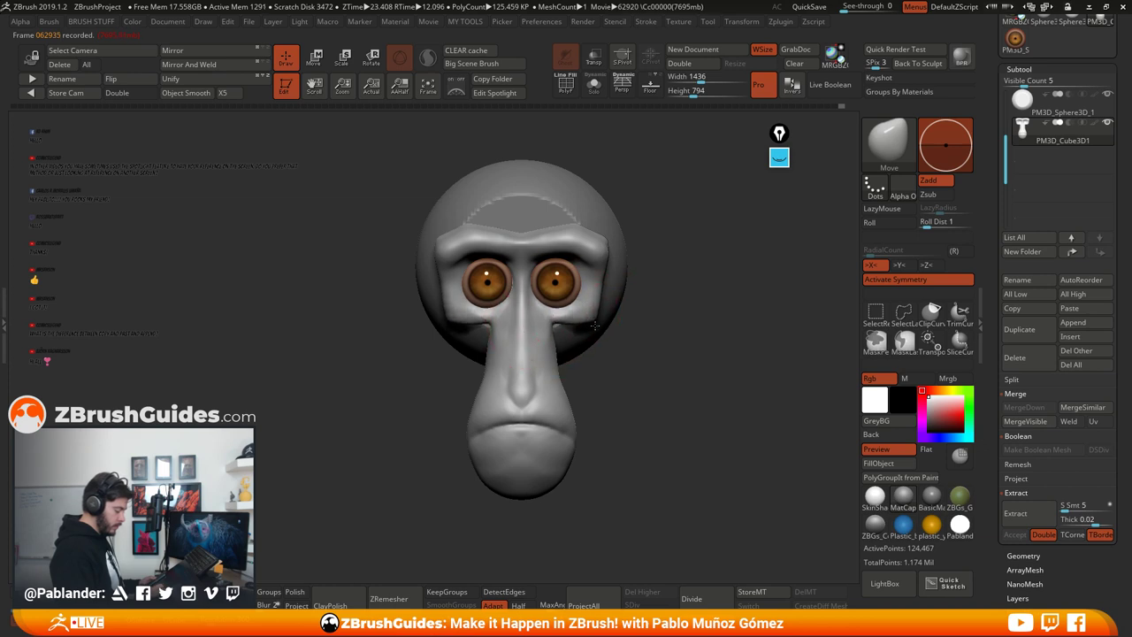
key(space)
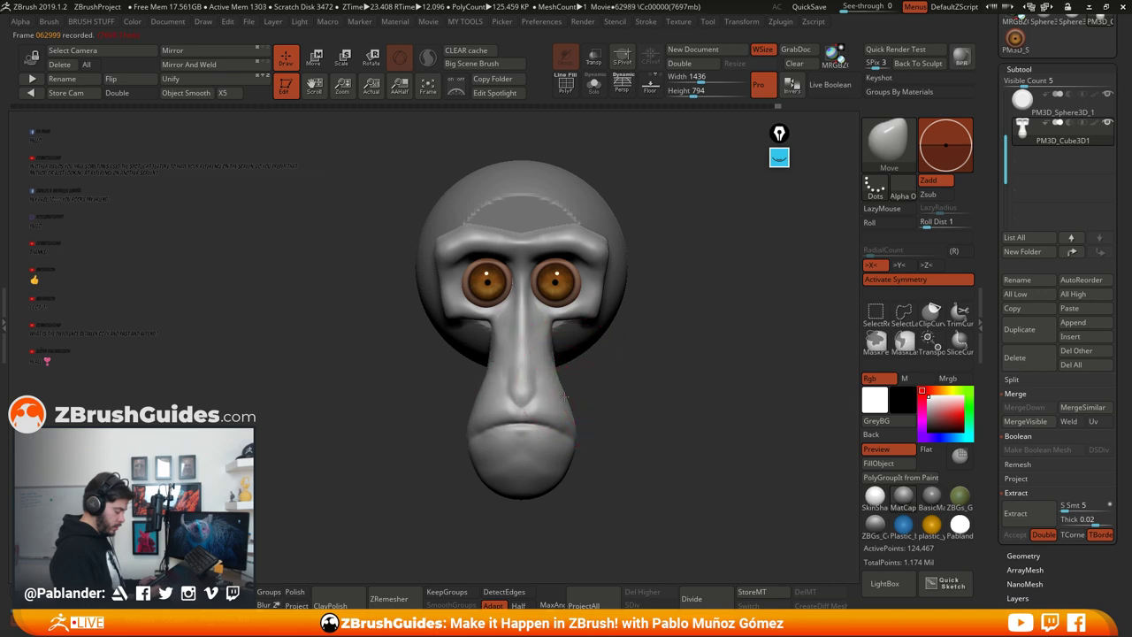
alt+drag(624, 382, 679, 380)
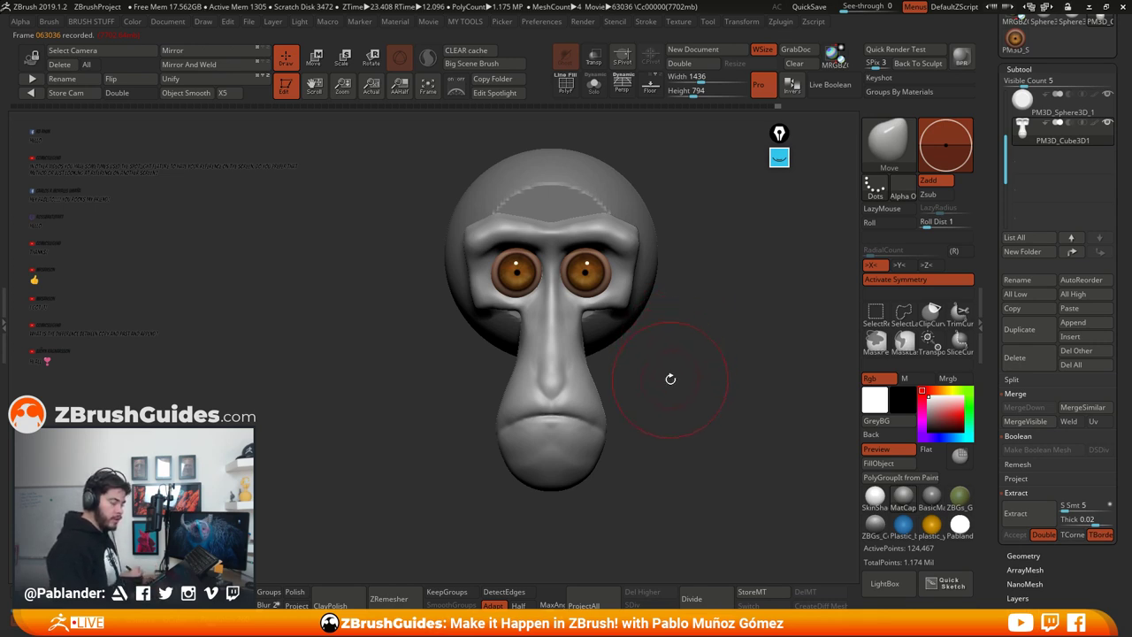
Step: Reduce the Move brush size and quick-save the project
mouse_move(686, 351)
mouse_down()
mouse_move(619, 355)
mouse_move(694, 360)
mouse_move(695, 351)
mouse_move(702, 391)
mouse_up()
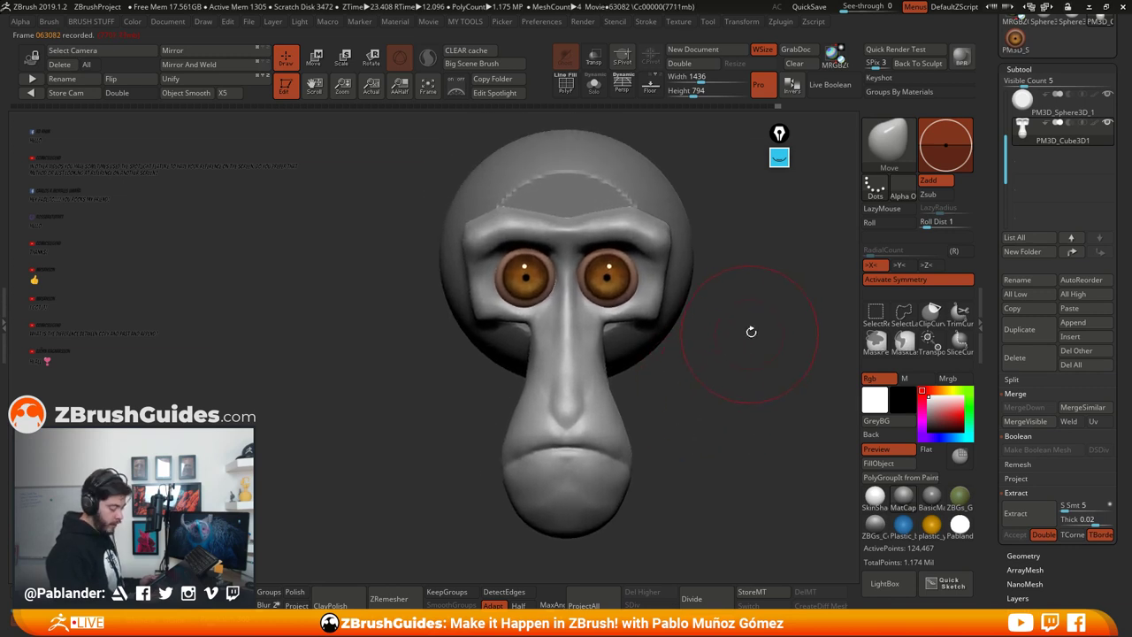
key(space)
drag(748, 334, 724, 382)
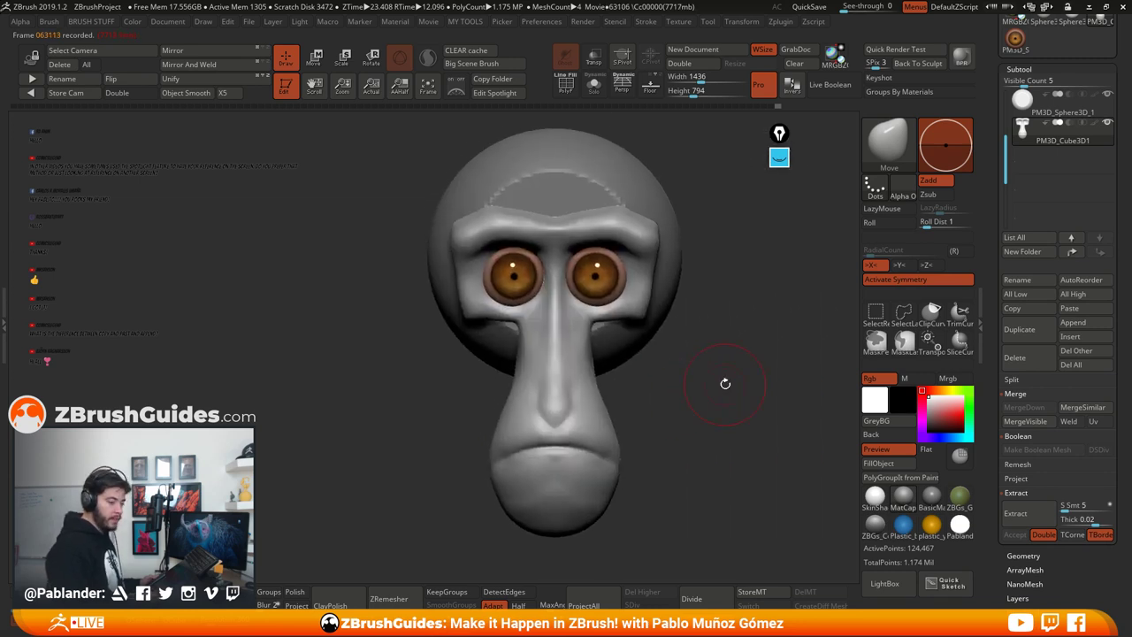
click(807, 7)
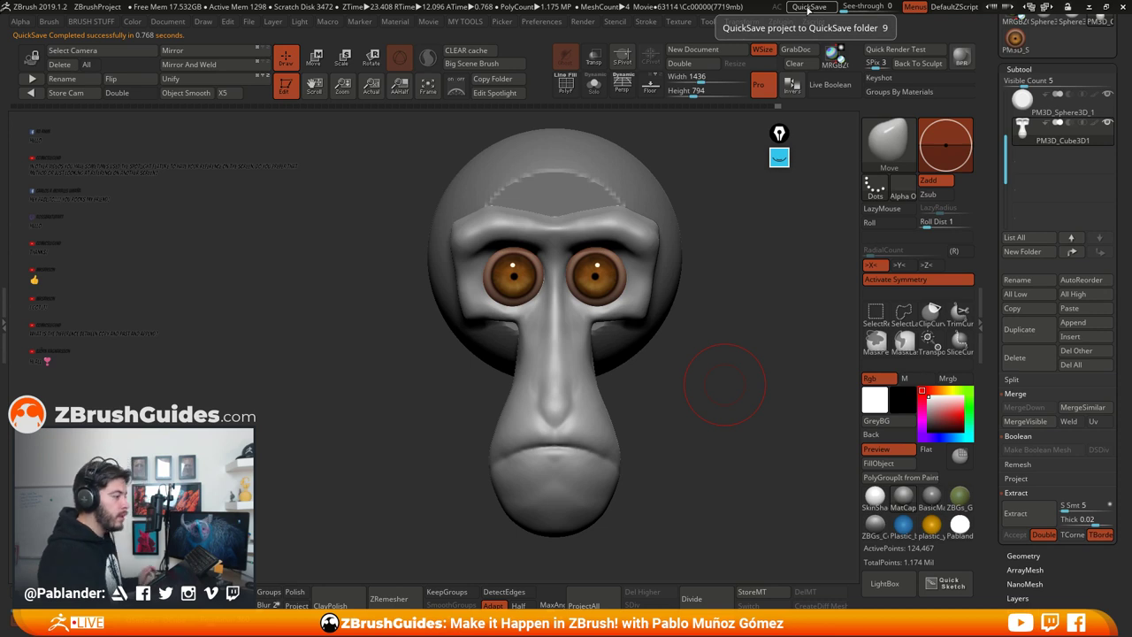
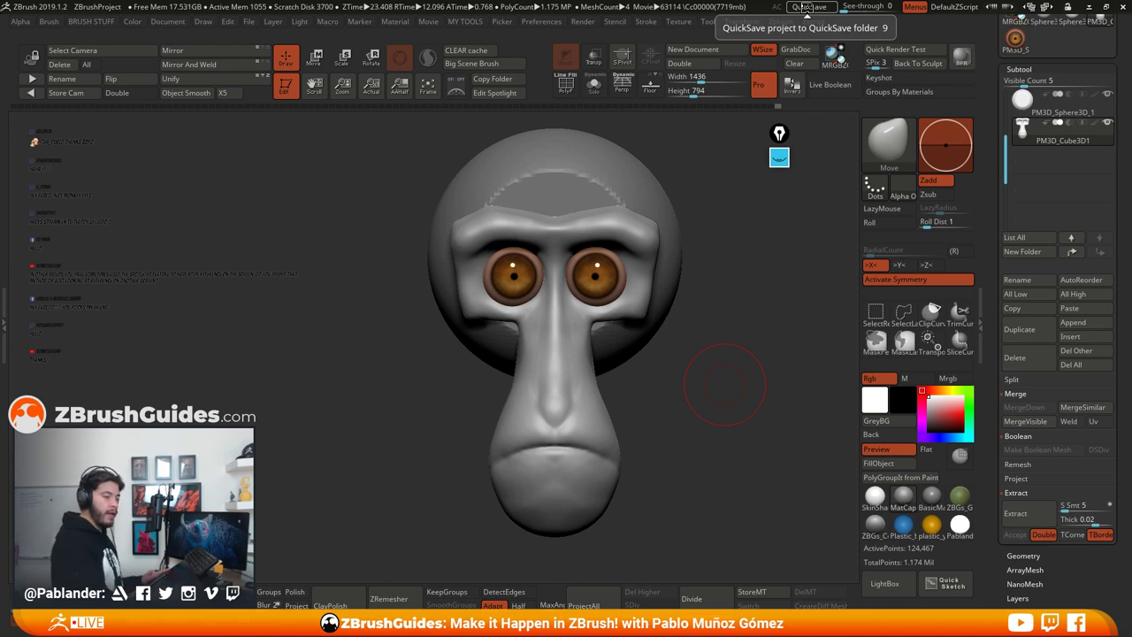
Step: Switch to the reference board and study the macaque photos for the face, brow, nose and muzzle shapes, and return to the sculpt
key(alt+Tab)
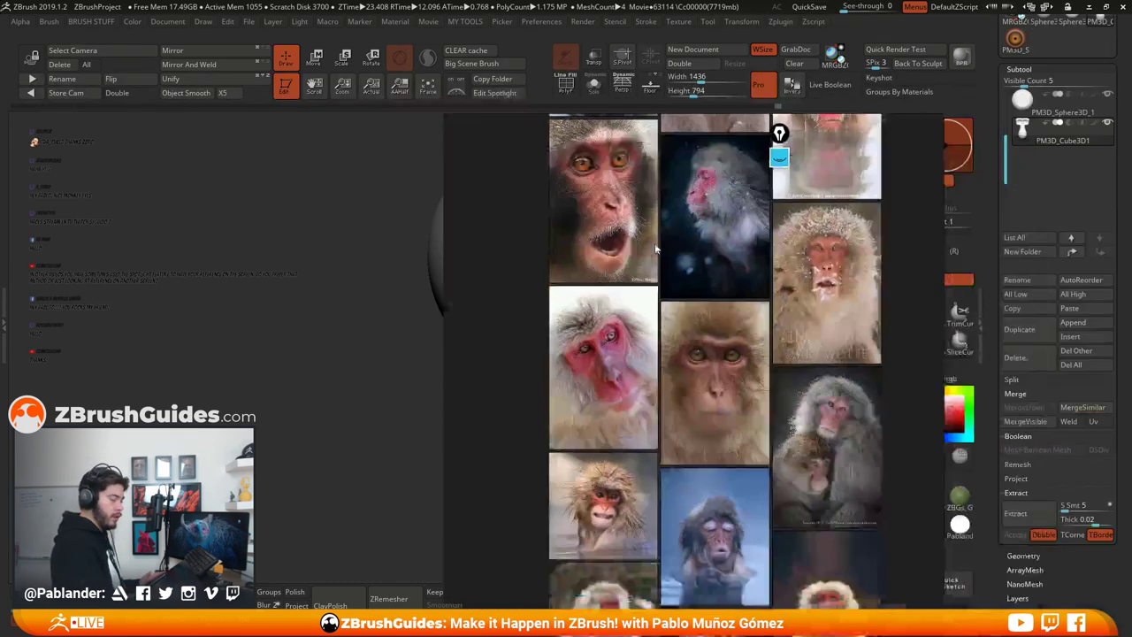
right_drag(698, 251, 538, 152)
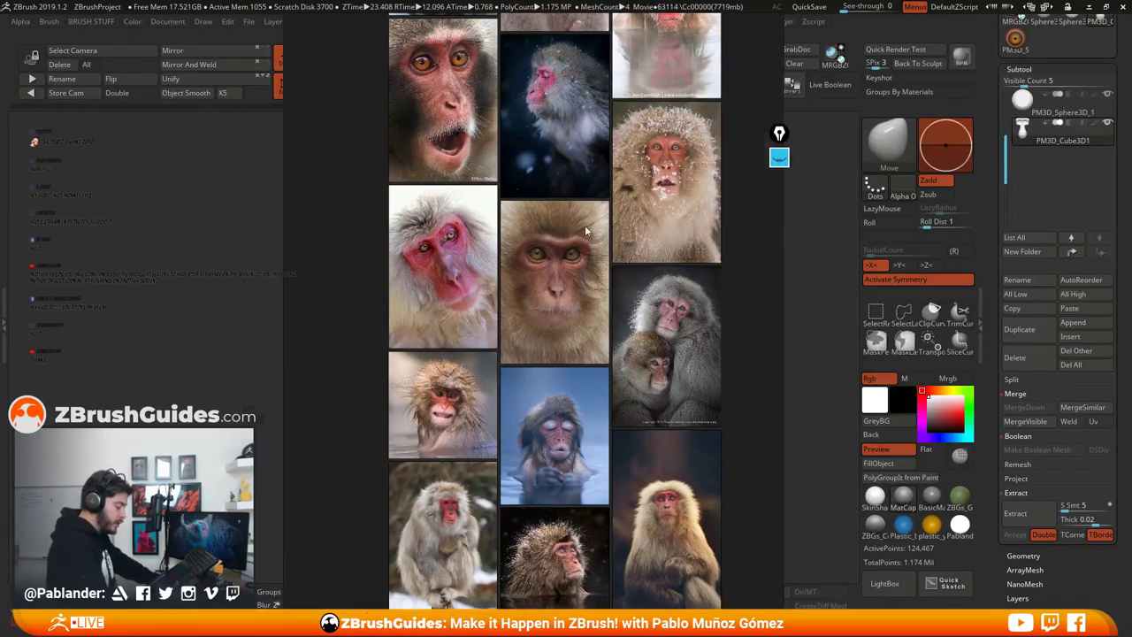
right_drag(602, 229, 545, 231)
scroll(546, 232, down, 4)
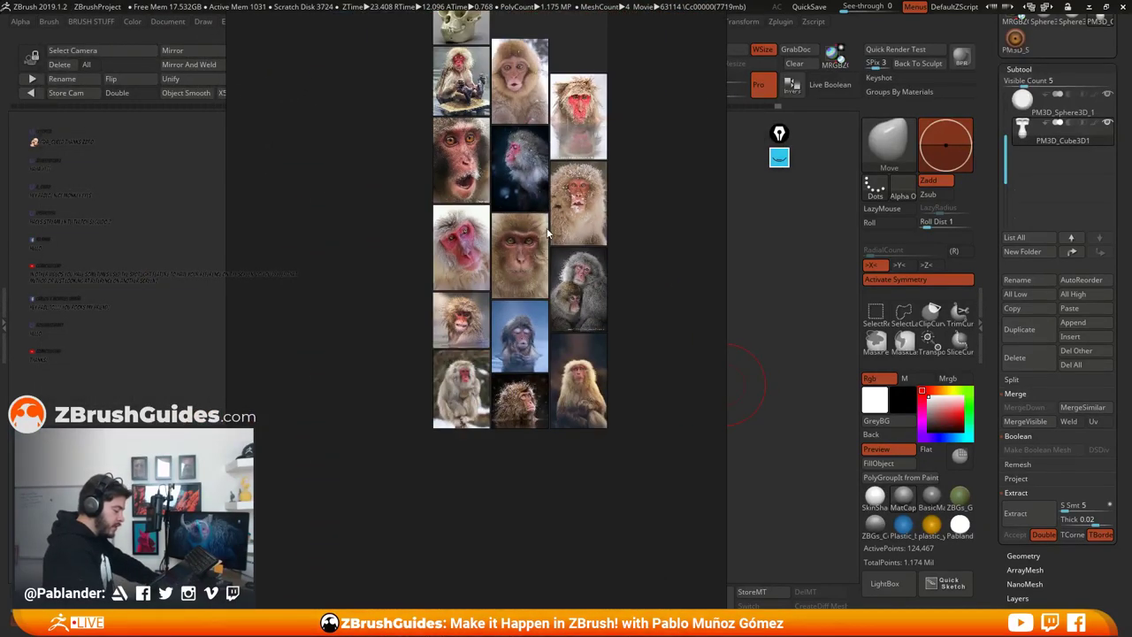
scroll(545, 235, up, 4)
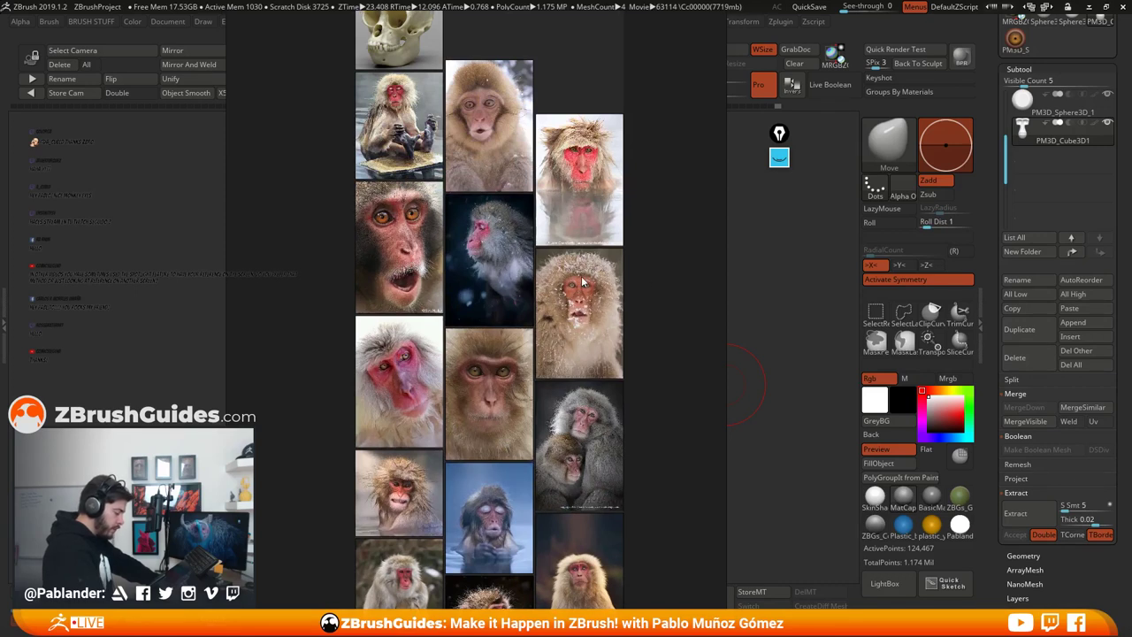
drag(664, 295, 680, 298)
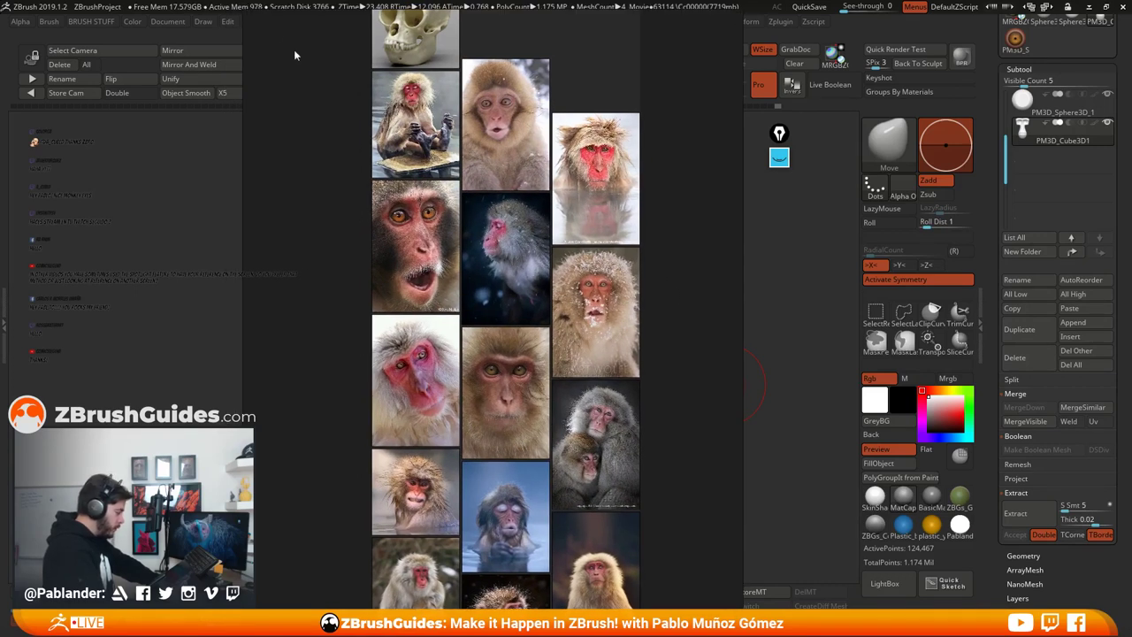
drag(245, 15, 278, 24)
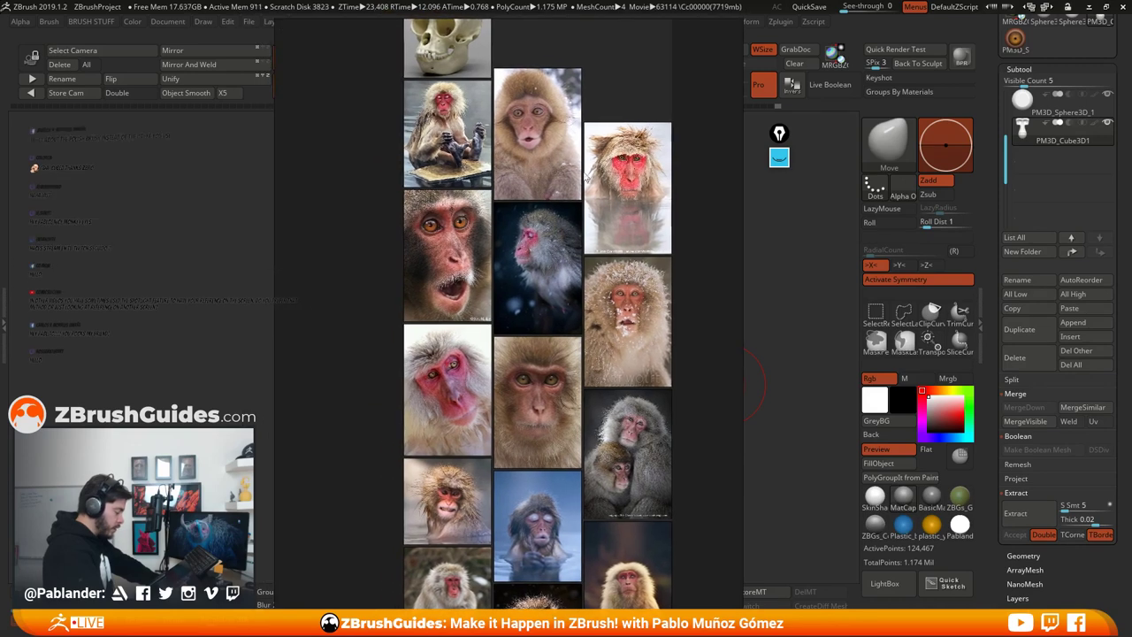
scroll(670, 233, down, 2)
middle_drag(660, 229, 603, 223)
scroll(498, 265, up, 1)
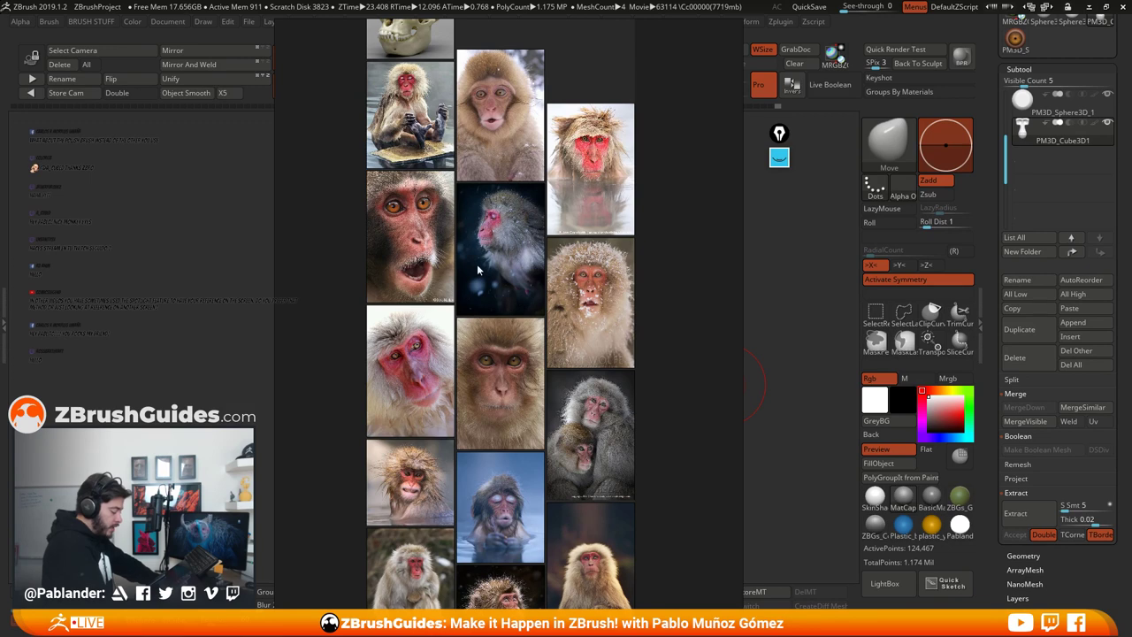
right_drag(659, 222, 649, 237)
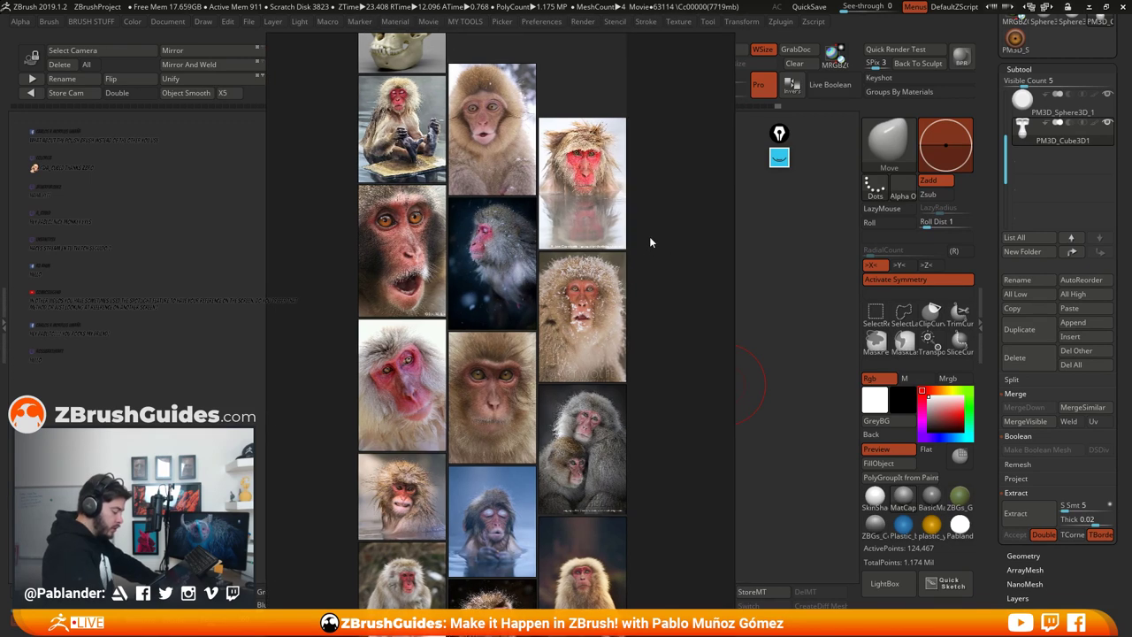
middle_drag(650, 236, 652, 227)
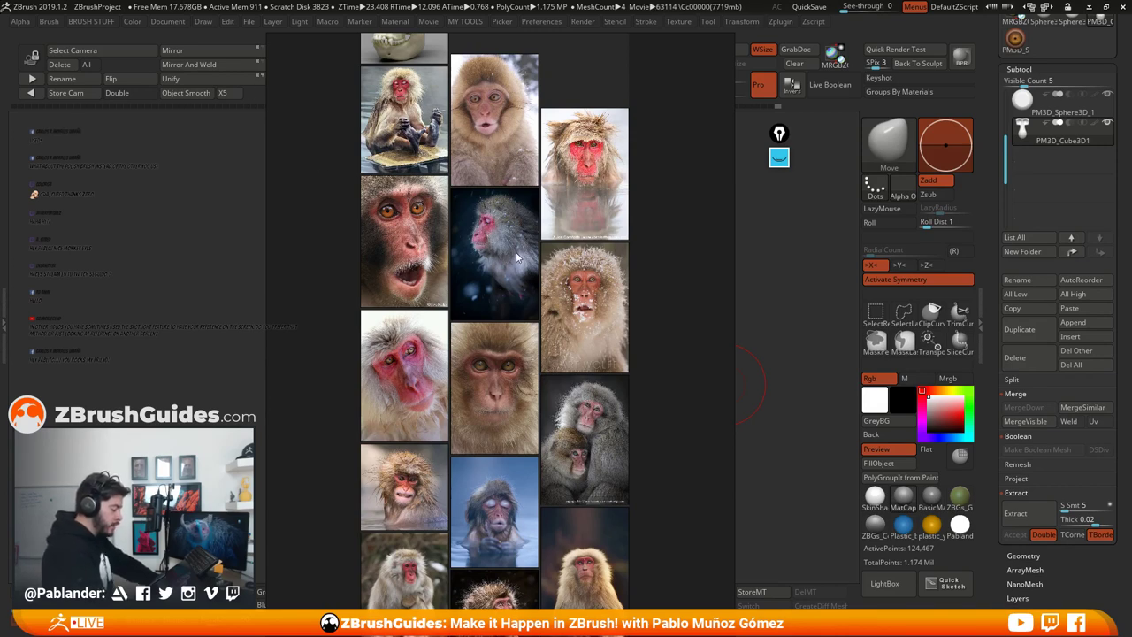
right_drag(443, 277, 1130, 306)
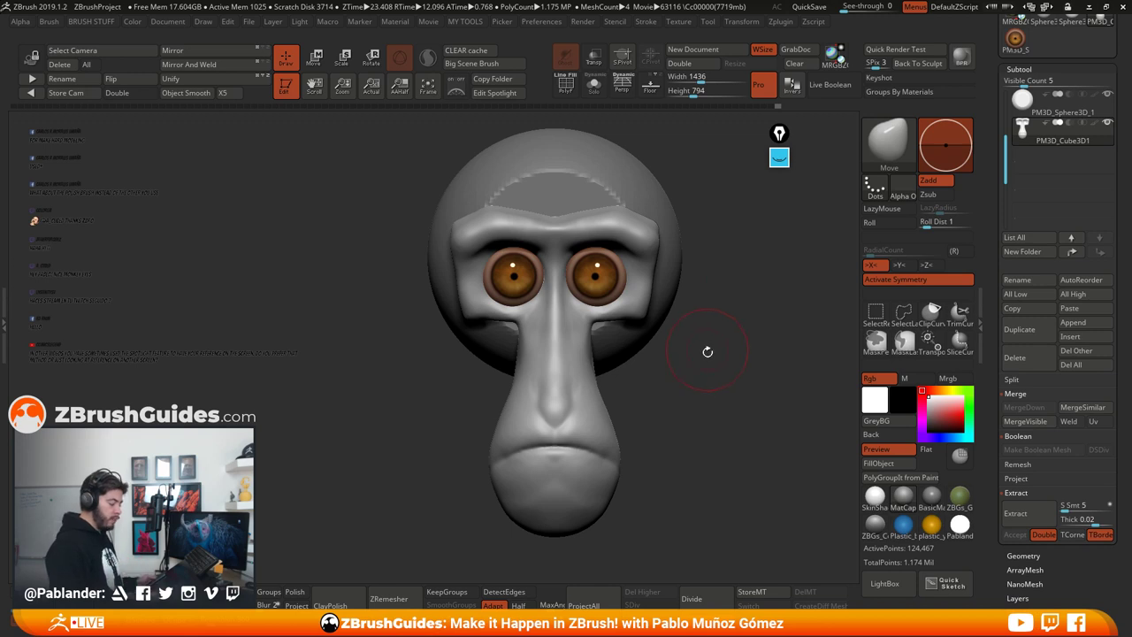
drag(707, 352, 718, 370)
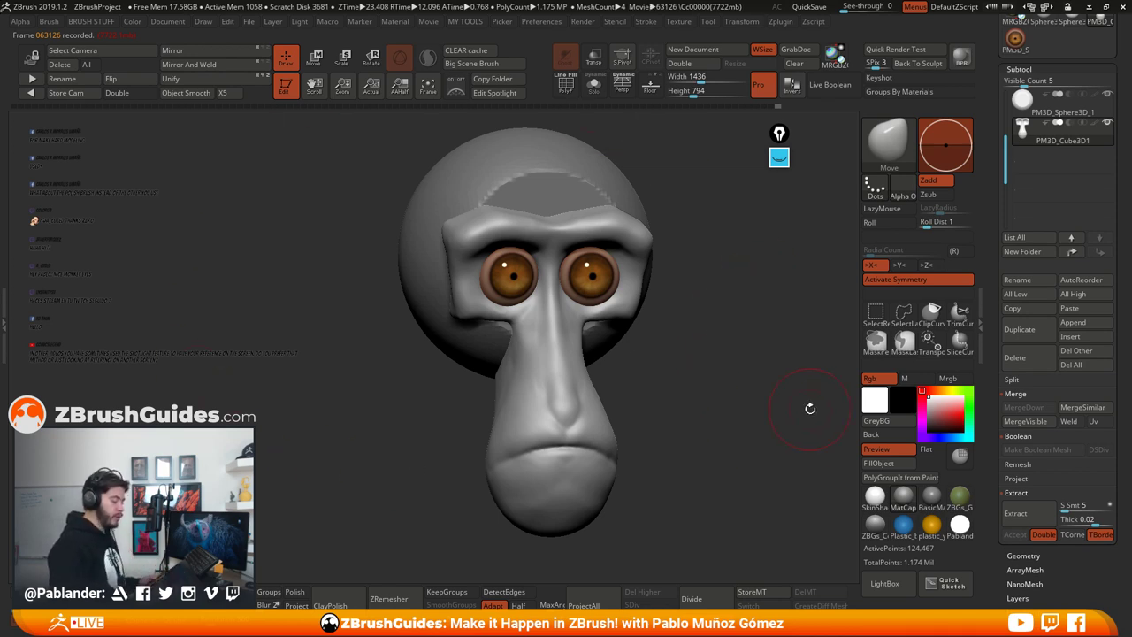
mouse_move(810, 408)
mouse_down()
mouse_move(698, 336)
mouse_move(646, 176)
mouse_up()
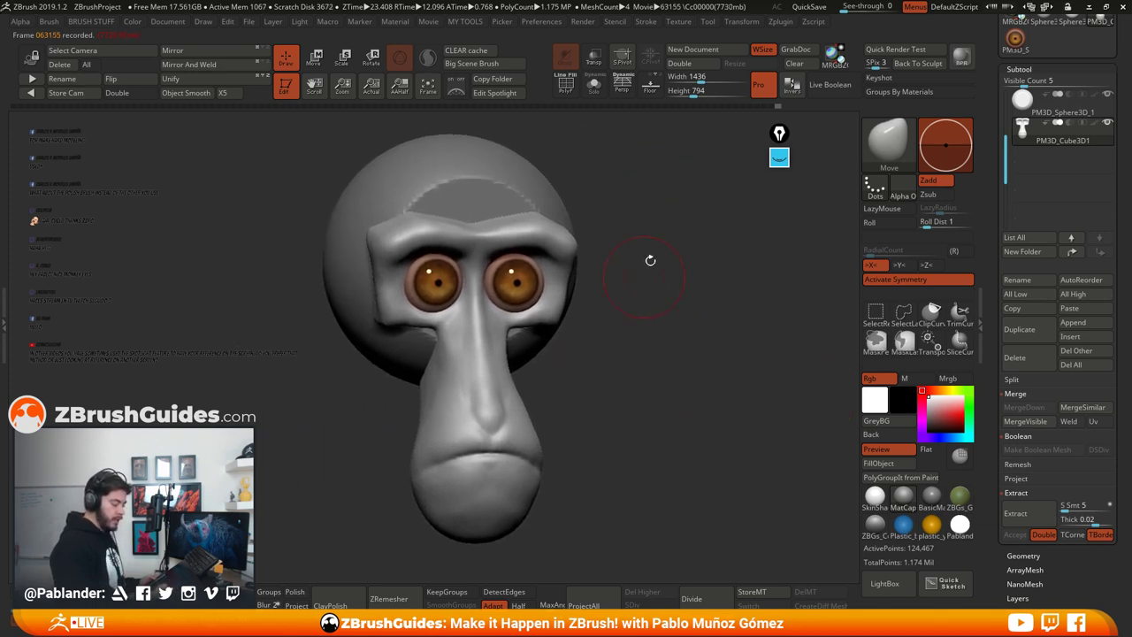
mouse_move(651, 258)
mouse_down()
mouse_move(677, 354)
mouse_move(701, 354)
mouse_move(678, 366)
mouse_up()
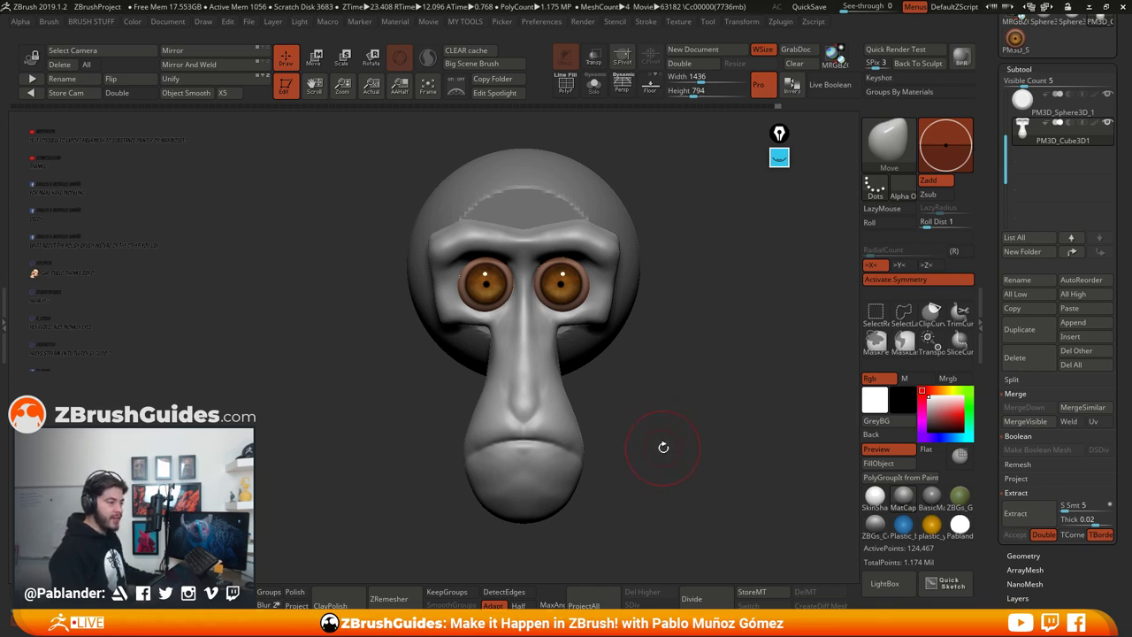
drag(669, 436, 691, 427)
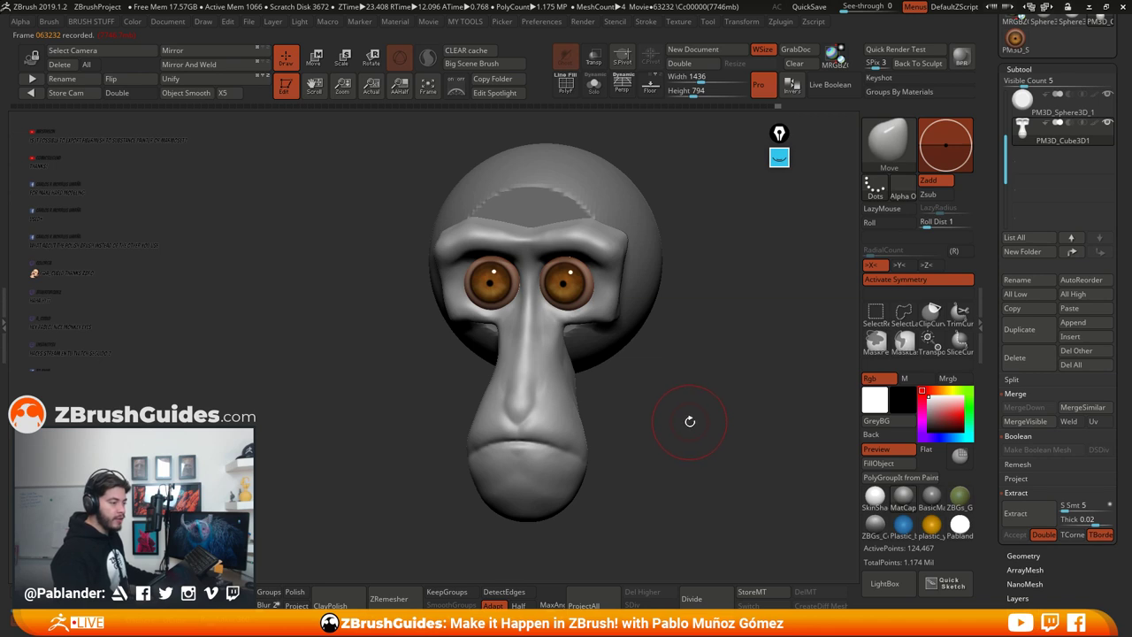
drag(690, 422, 693, 422)
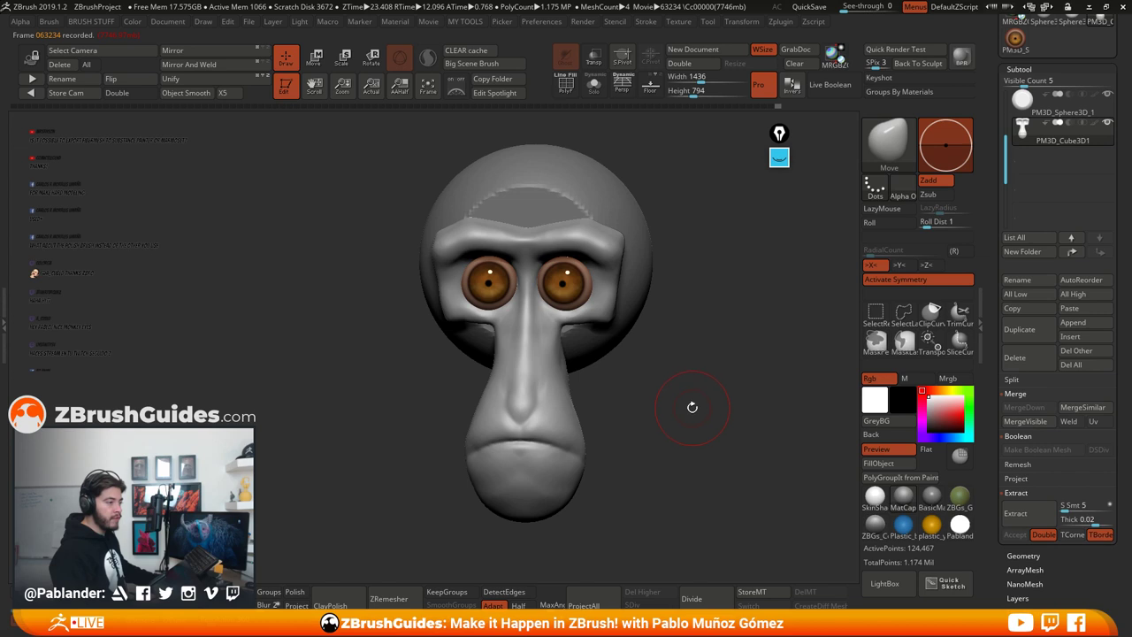
drag(696, 405, 700, 403)
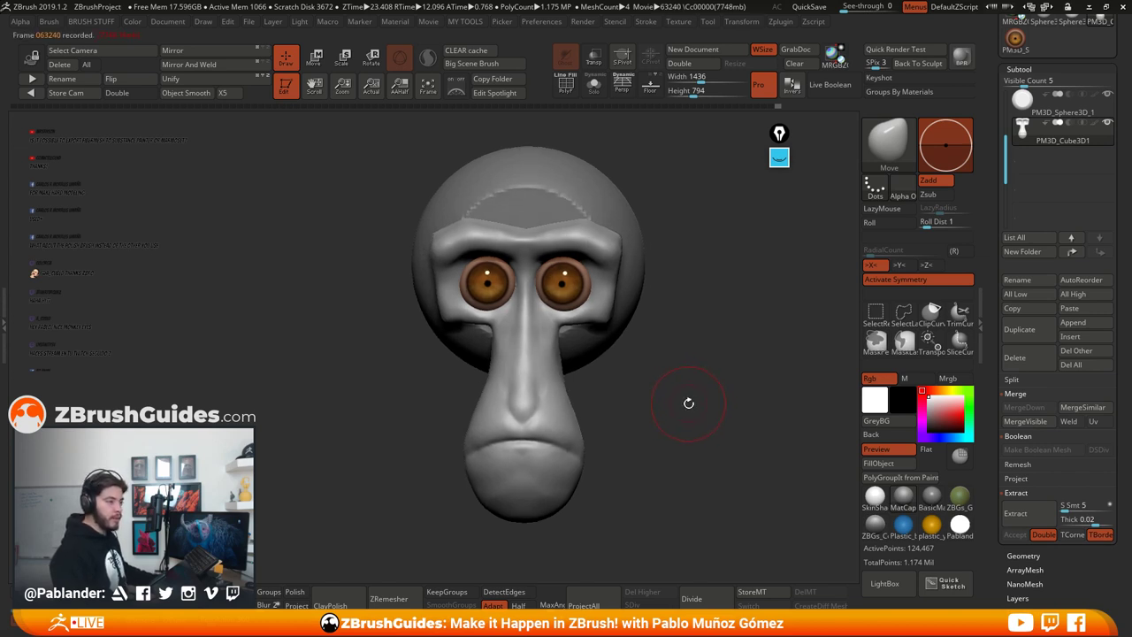
drag(691, 411, 692, 404)
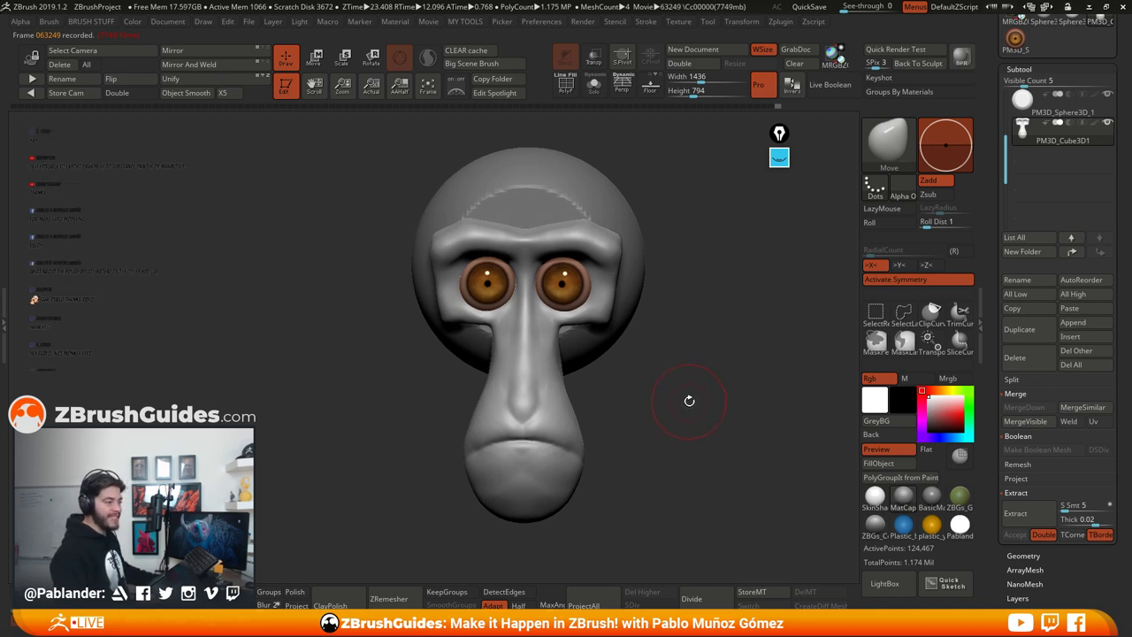
drag(688, 406, 690, 396)
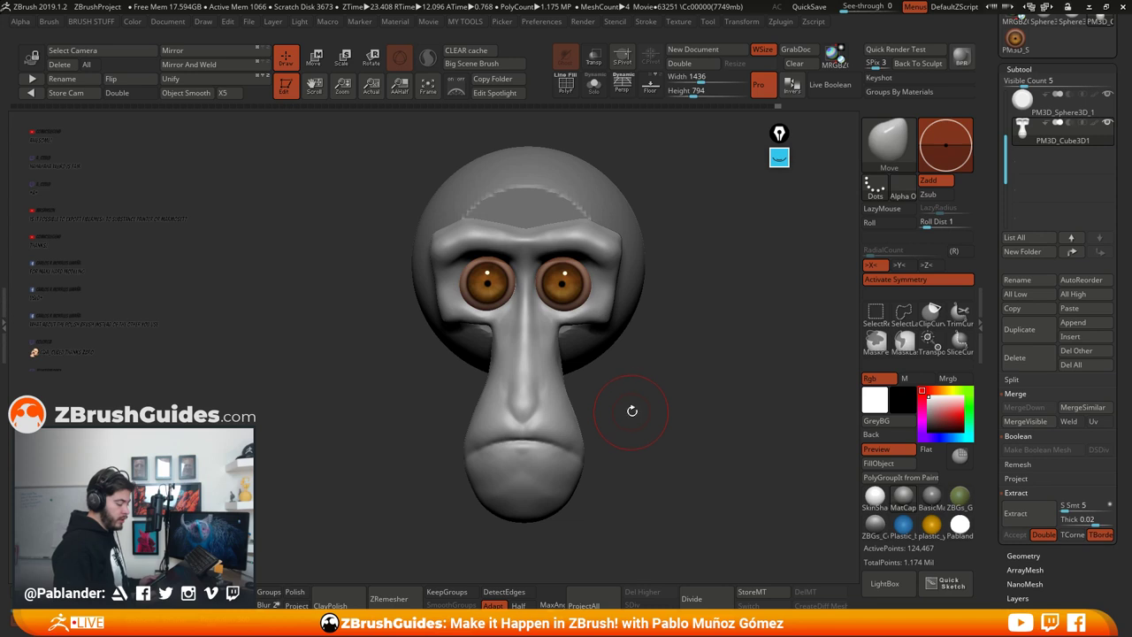
Step: Try flattening the brow, nose bridge, lips and chin into planes with the hPolish brush
key(b)
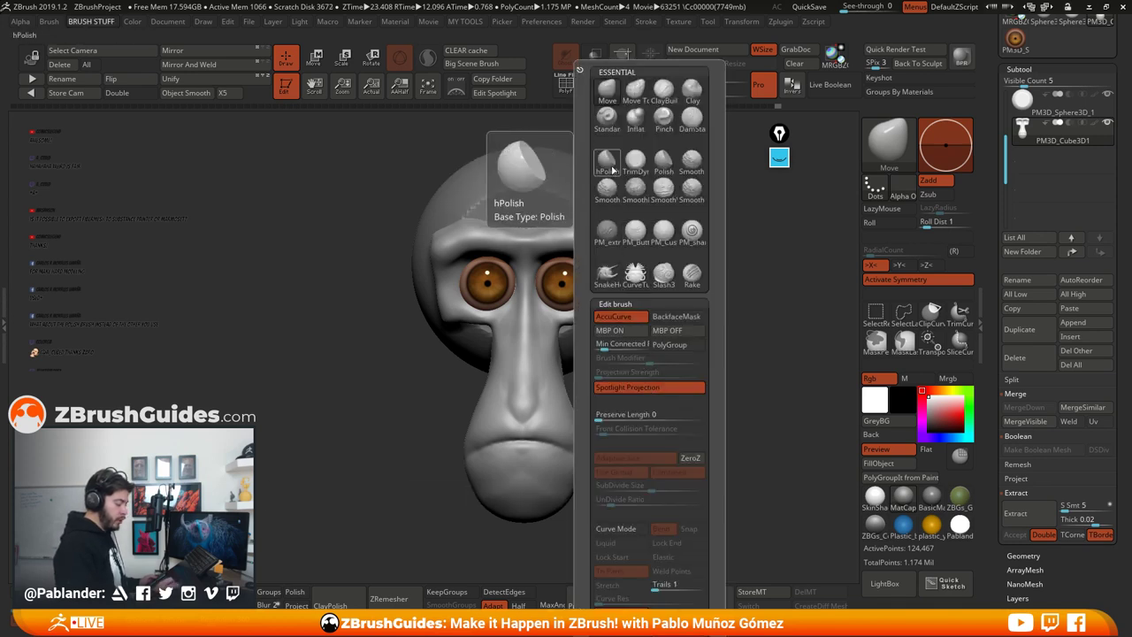
click(606, 169)
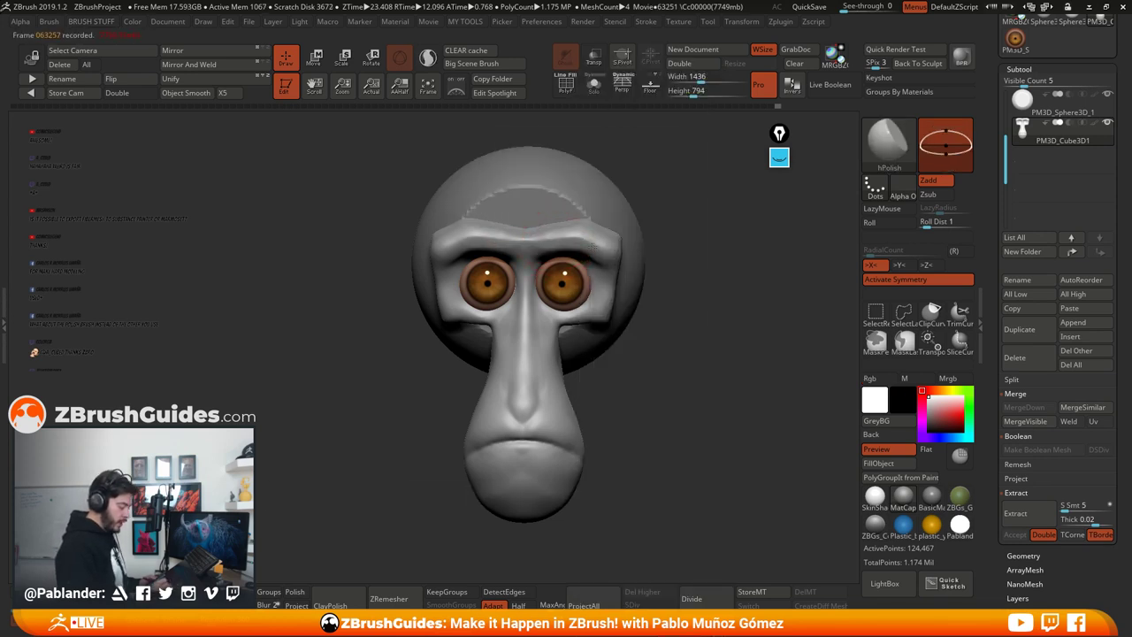
mouse_move(565, 237)
mouse_down()
mouse_move(603, 254)
mouse_move(532, 287)
mouse_move(528, 393)
mouse_up()
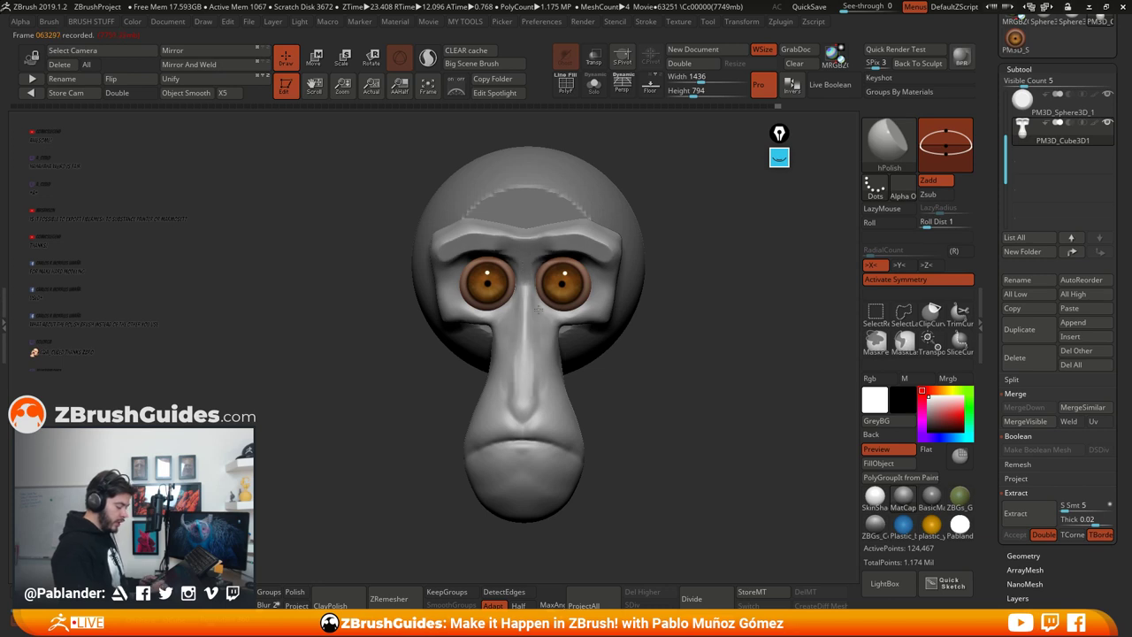
mouse_move(547, 306)
mouse_down()
mouse_move(546, 412)
mouse_move(527, 504)
mouse_up()
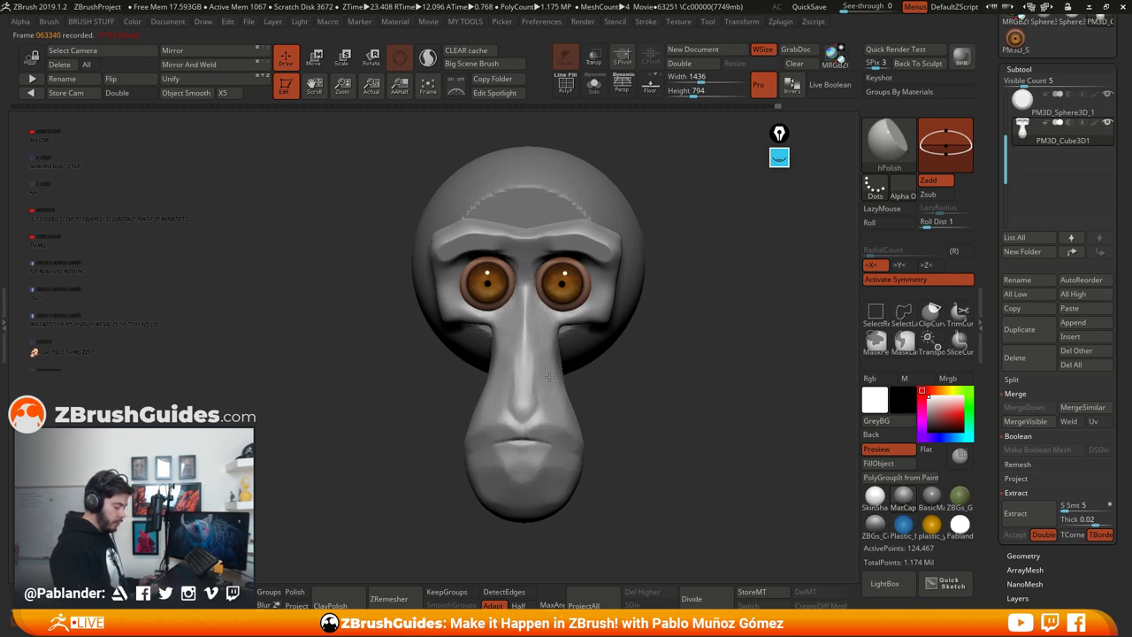
mouse_move(610, 281)
mouse_down()
mouse_move(616, 250)
mouse_move(557, 235)
mouse_move(567, 232)
mouse_up()
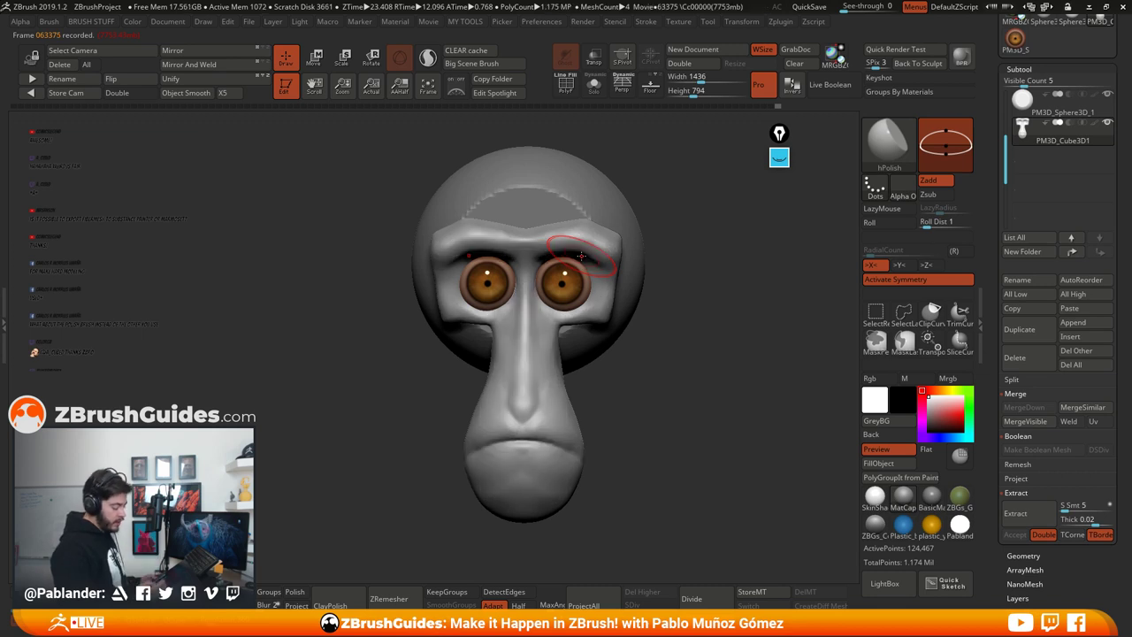
Step: Enable the DynaMesh Polish option, try remeshing the face with it, and undo the remesh
drag(659, 370, 671, 320)
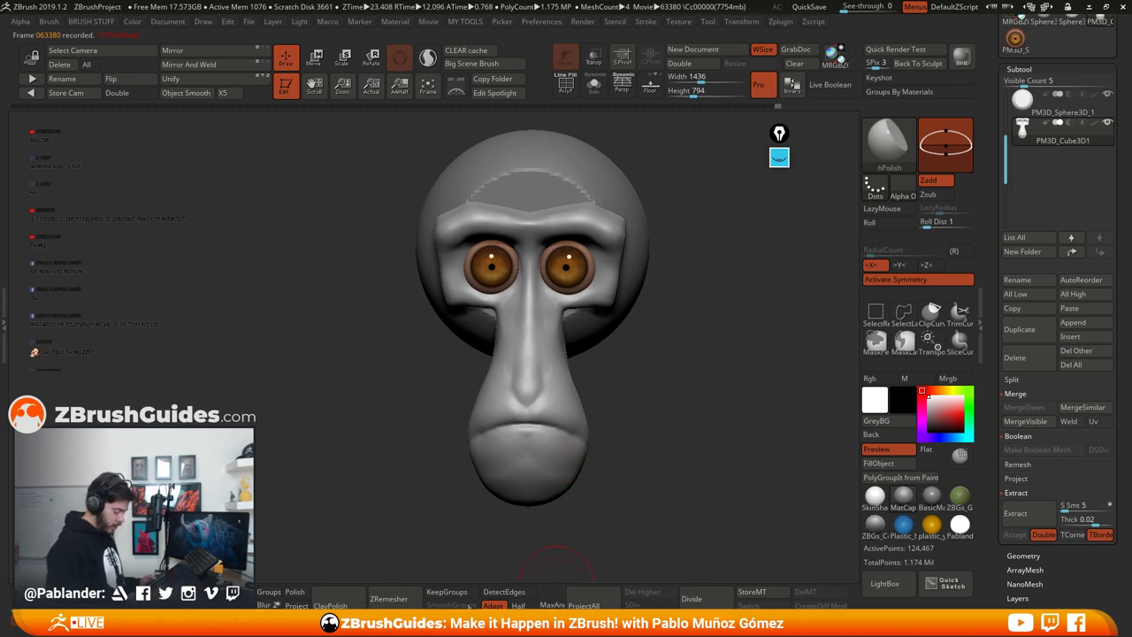
click(296, 592)
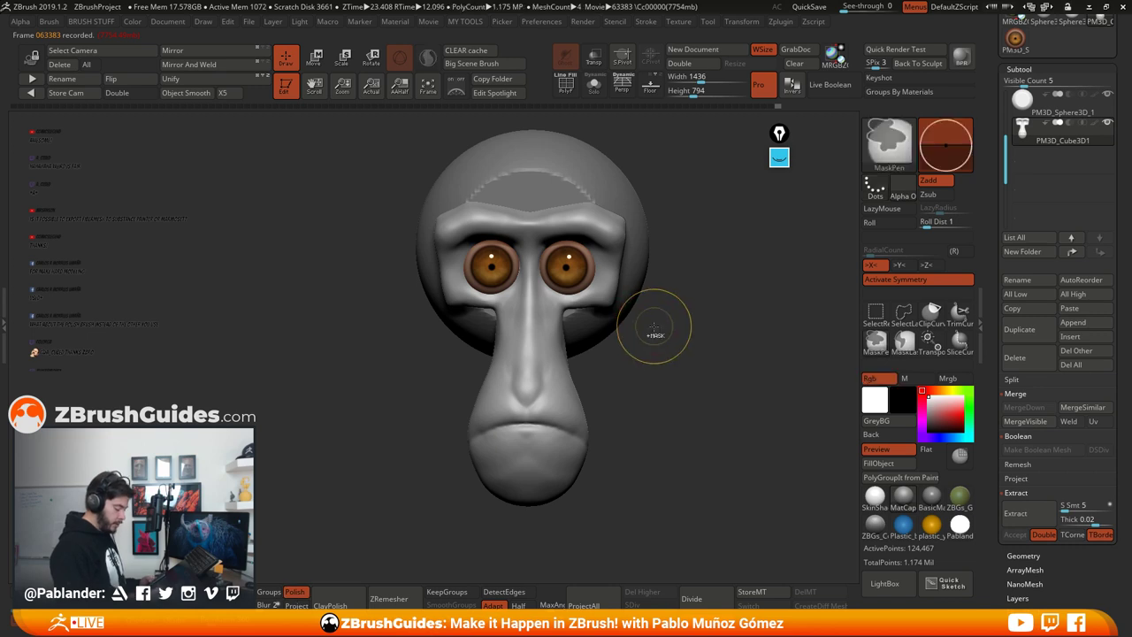
mouse_move(651, 410)
mouse_down()
mouse_move(655, 388)
mouse_move(626, 530)
mouse_move(631, 344)
mouse_up()
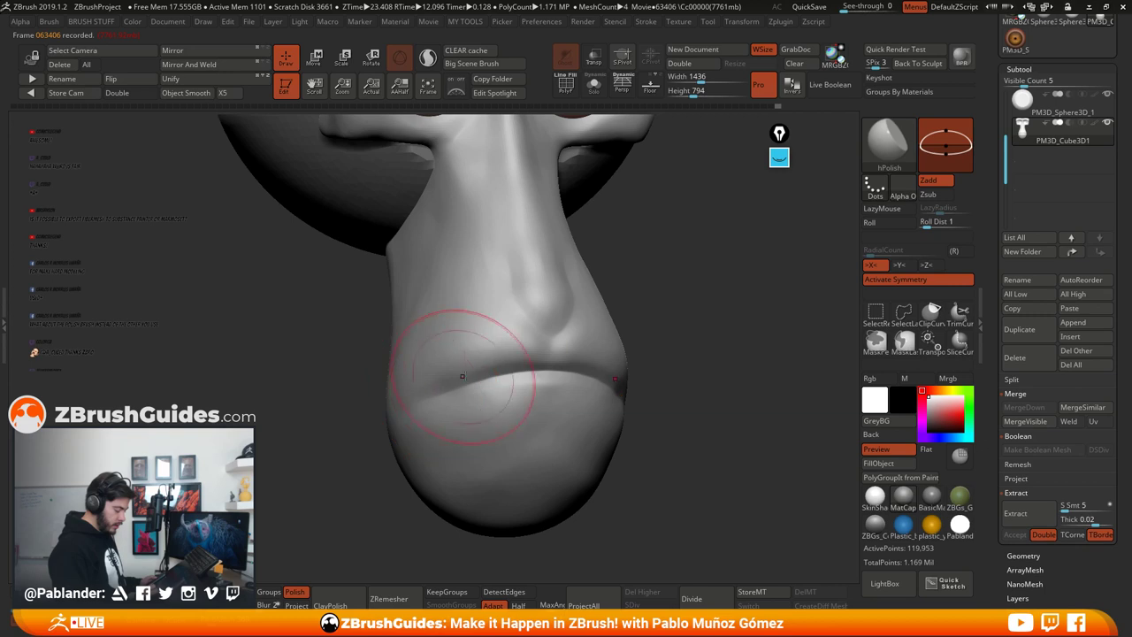
mouse_move(667, 285)
alt+mouse_down()
mouse_move(675, 394)
mouse_move(661, 331)
mouse_move(649, 412)
mouse_move(652, 371)
mouse_move(613, 380)
alt+mouse_up()
key(ctrl+z)
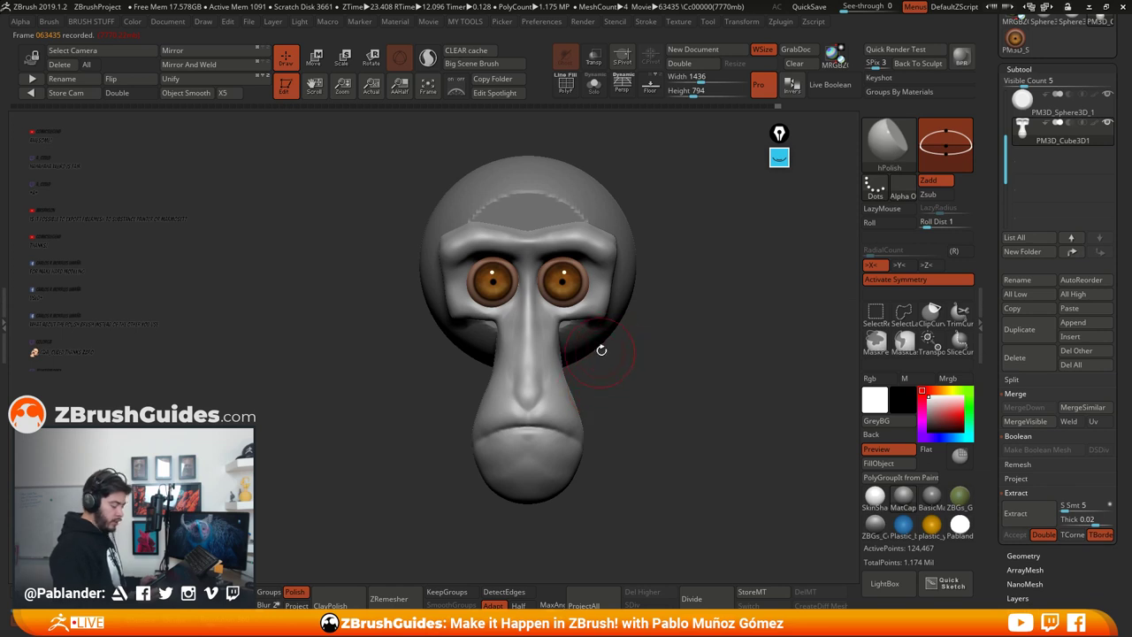
Step: Refine the surfaces of the muzzle, lips and outer brow with the Polish brush, checking the face from several angles
key(1)
key(2)
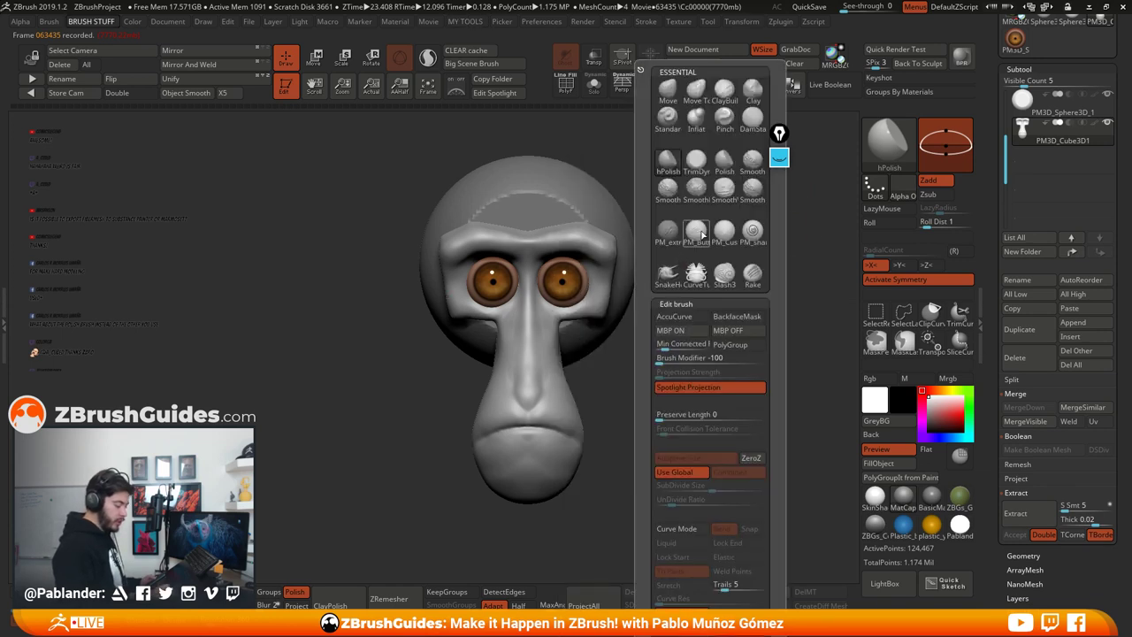
click(724, 162)
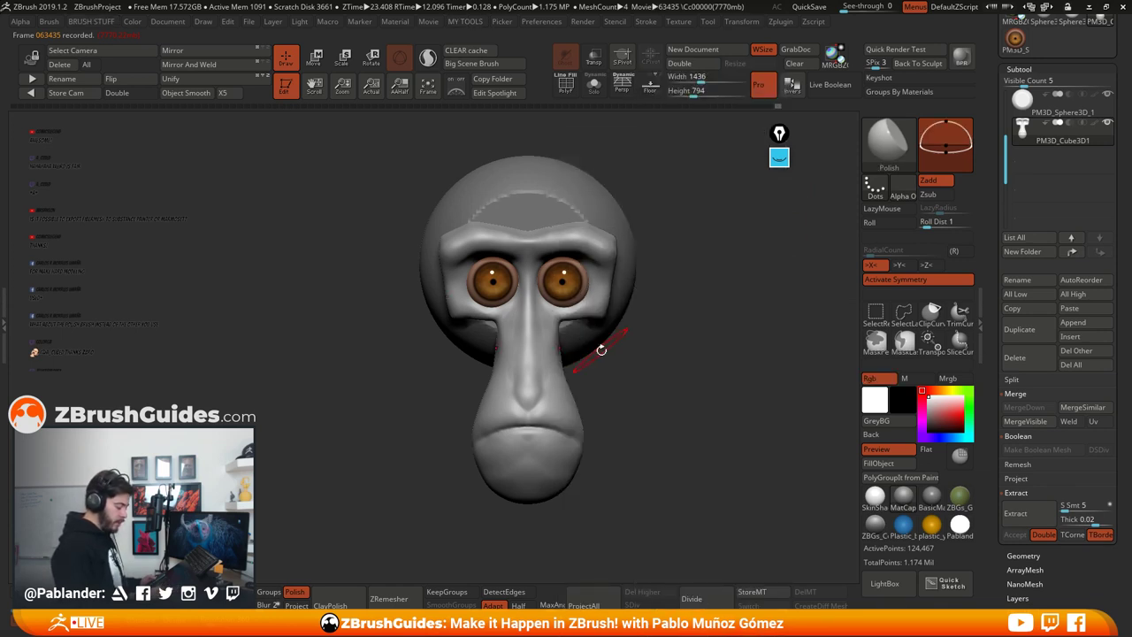
drag(601, 350, 632, 350)
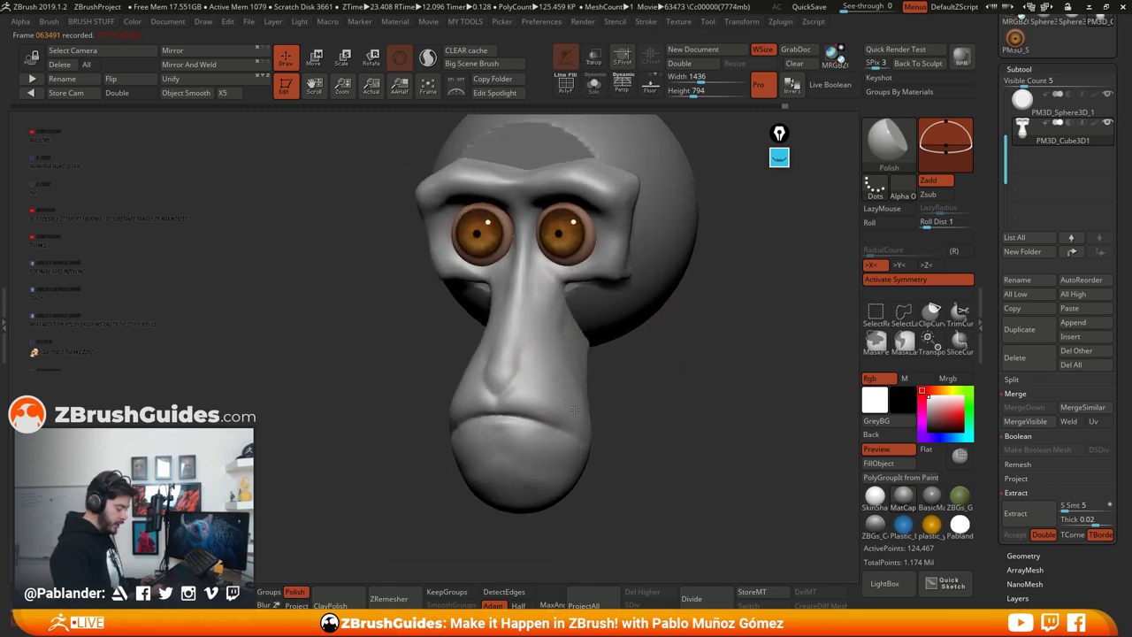
drag(601, 421, 604, 384)
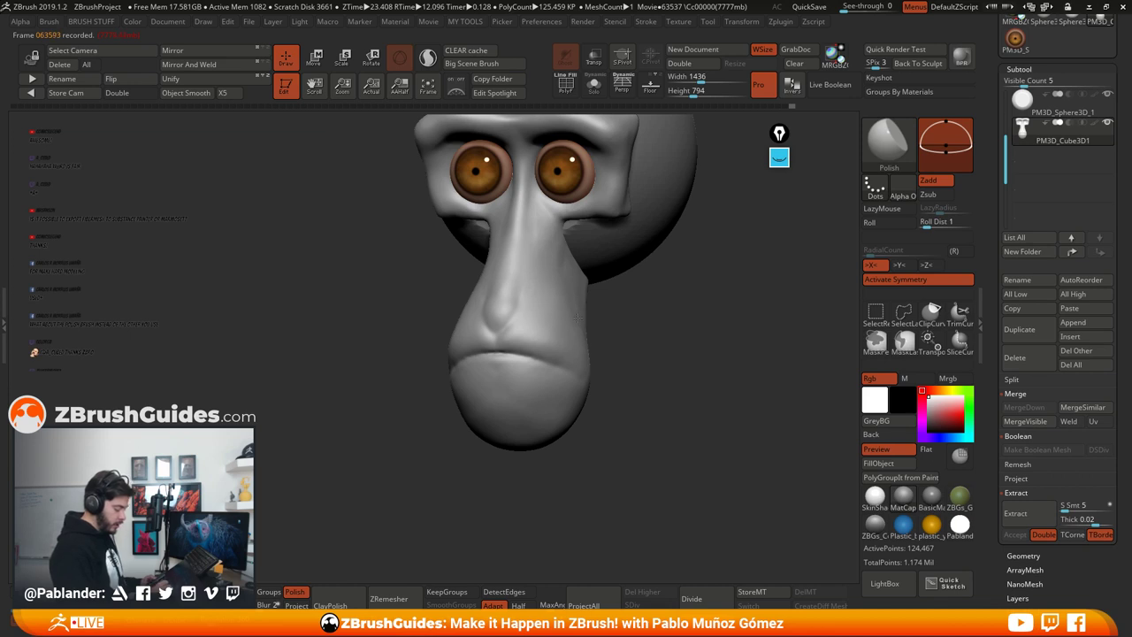
right_drag(561, 288, 598, 327)
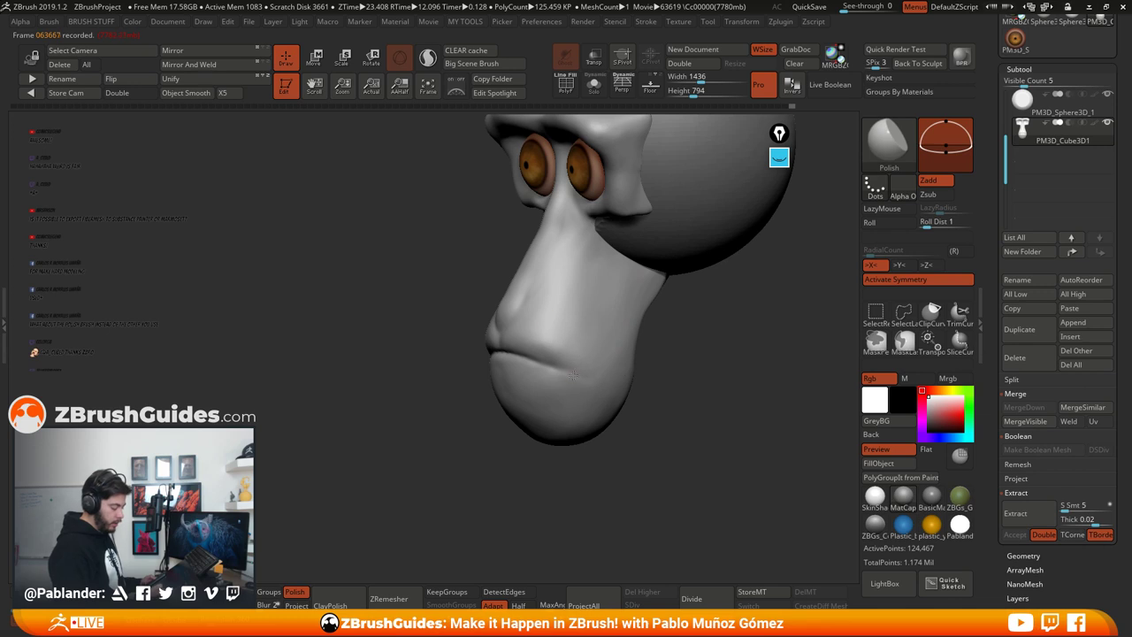
right_drag(565, 334, 659, 367)
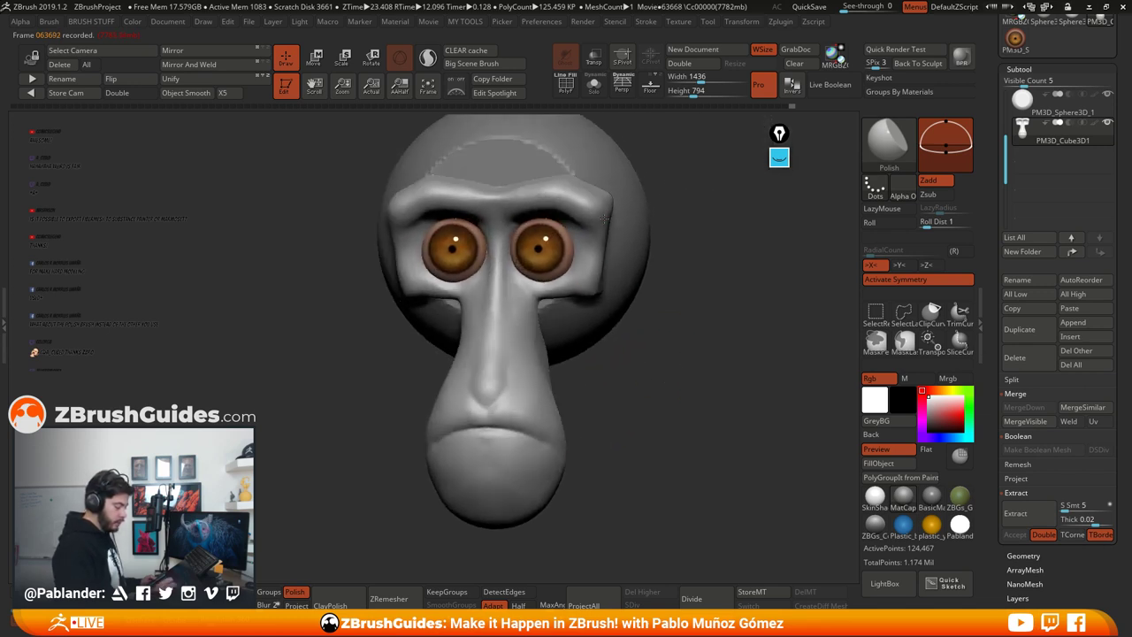
right_drag(604, 216, 676, 386)
alt+right_drag(675, 386, 646, 387)
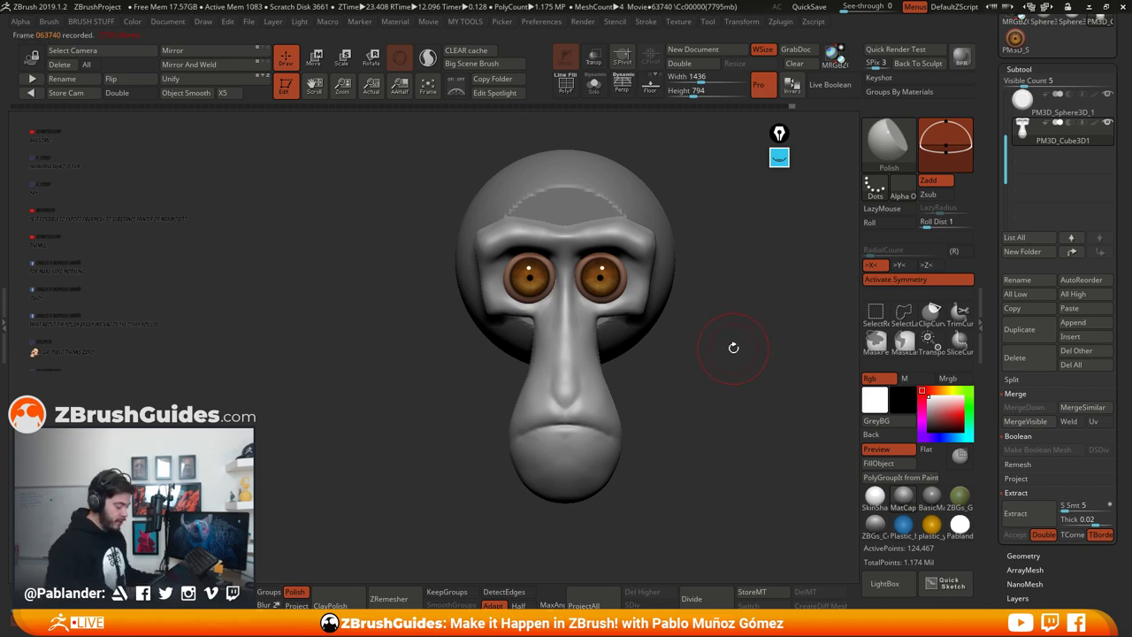
mouse_move(733, 347)
mouse_down()
mouse_move(695, 356)
mouse_move(712, 392)
mouse_move(687, 397)
mouse_move(681, 427)
mouse_up()
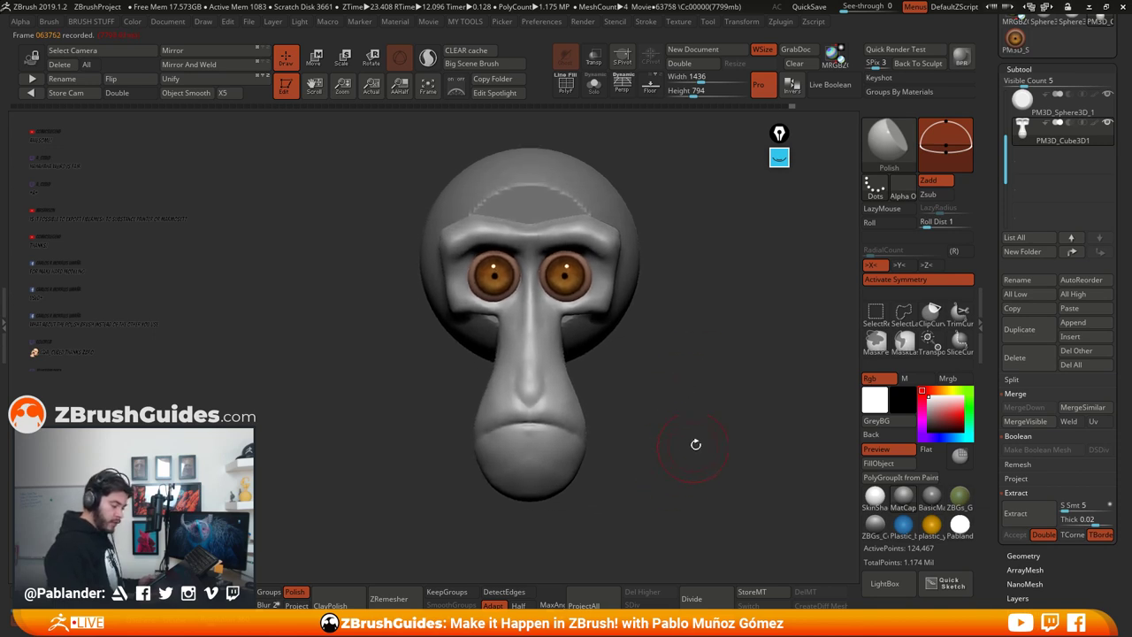
Step: Append a Sphere3D_1 as a new subtool and make it the active subtool
drag(1006, 151, 1006, 107)
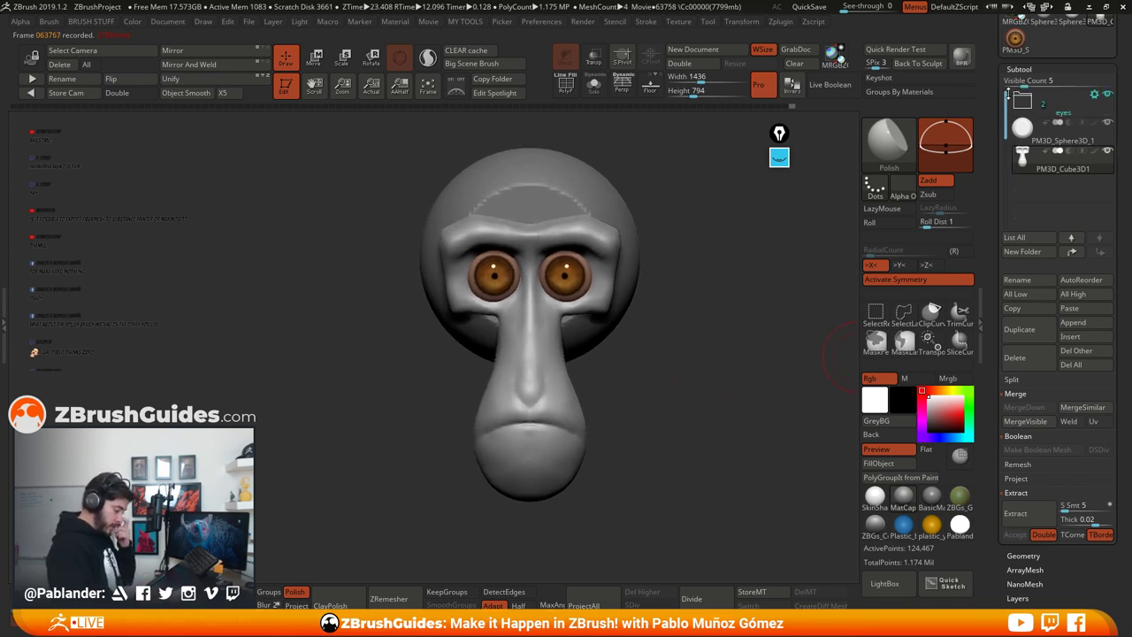
click(1082, 323)
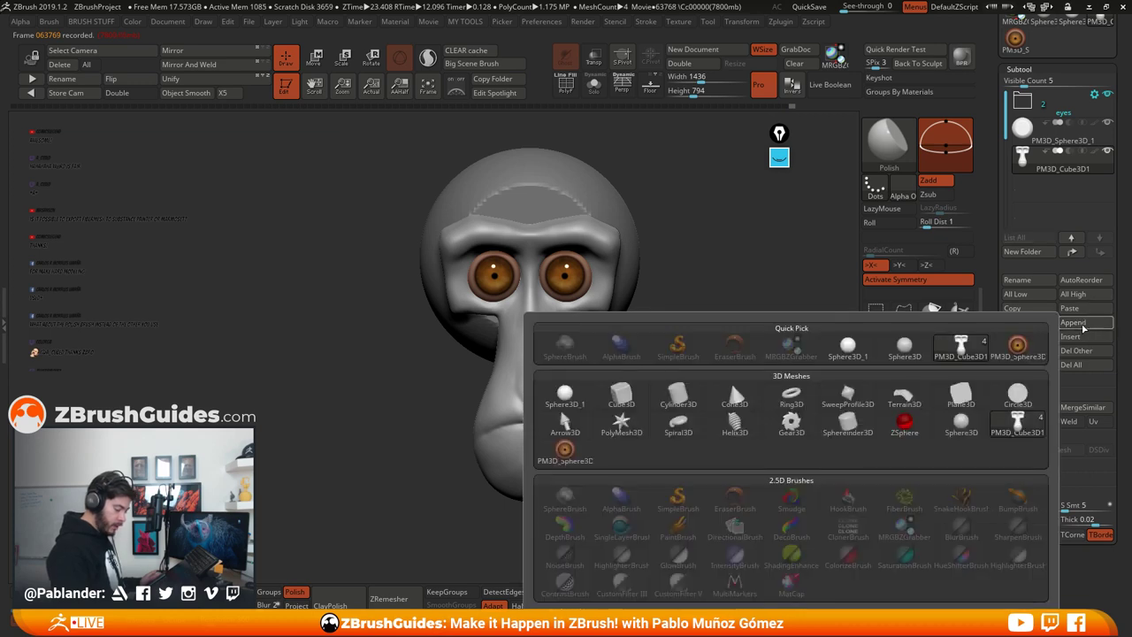
click(847, 351)
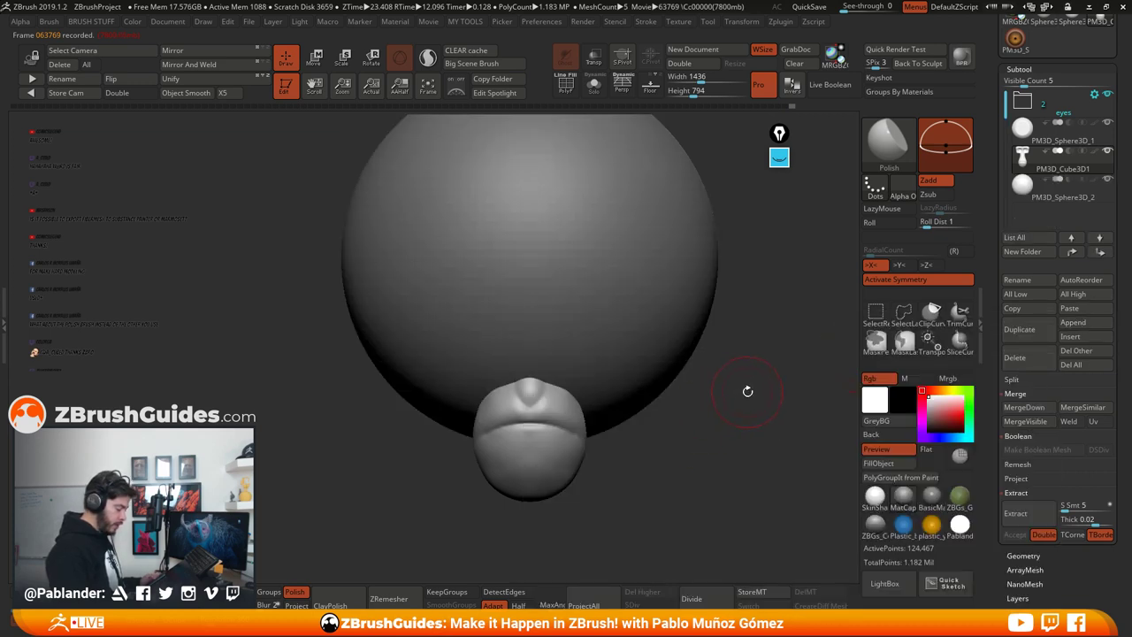
alt+drag(748, 391, 715, 389)
click(1043, 188)
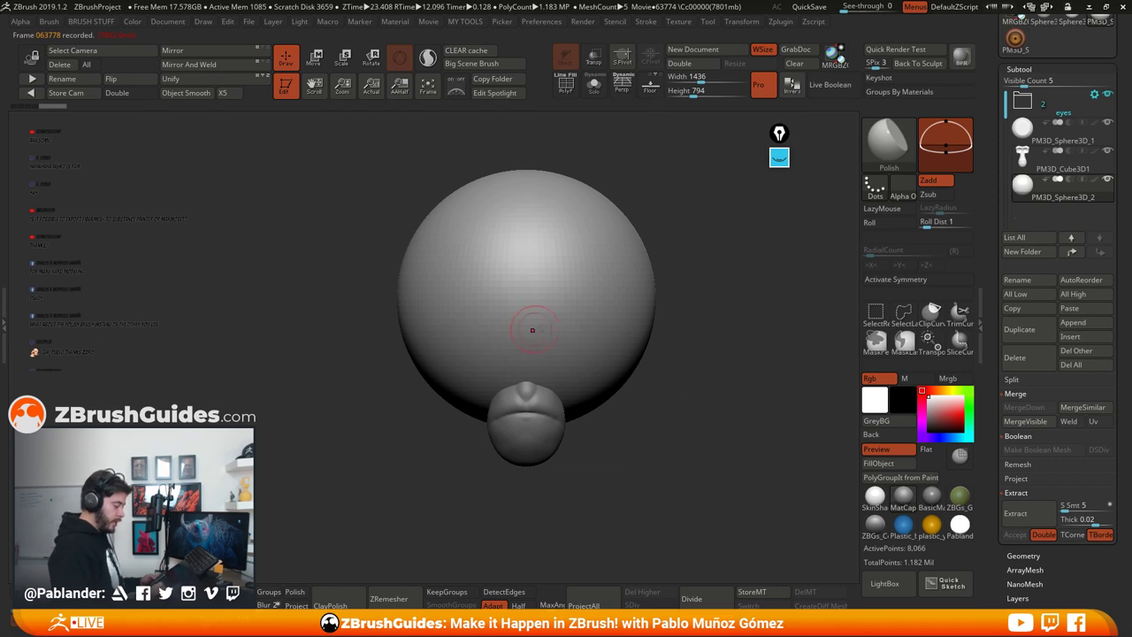
Step: Hide the cranium and face subtools and enable Transparency with Ghost turned off to see the eyes through the new sphere
mouse_move(1042, 201)
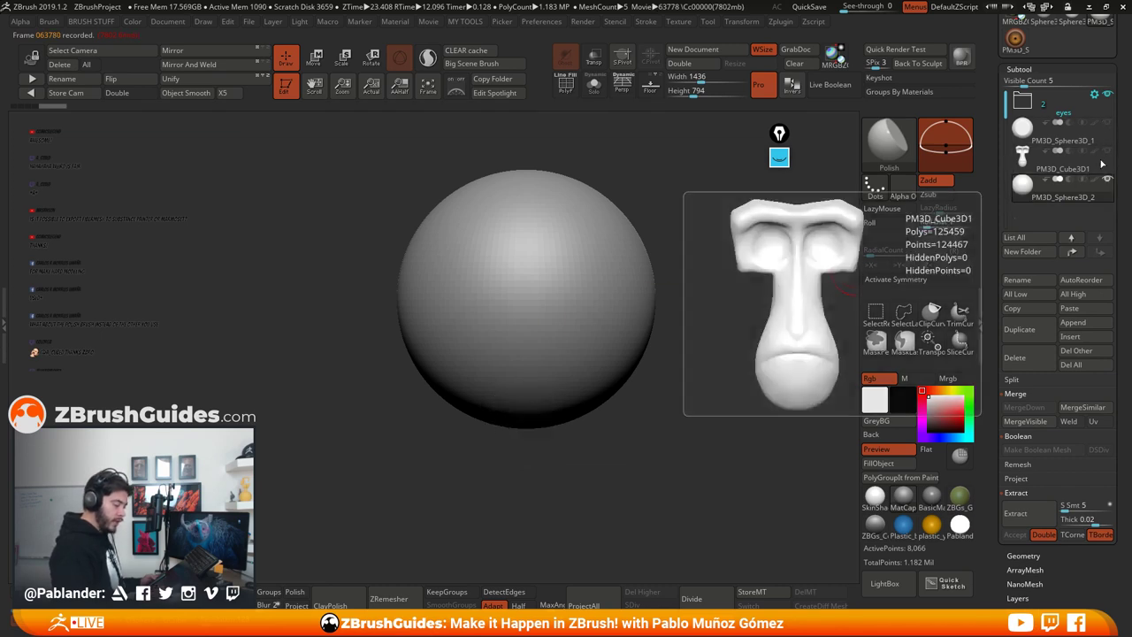
drag(697, 336, 681, 363)
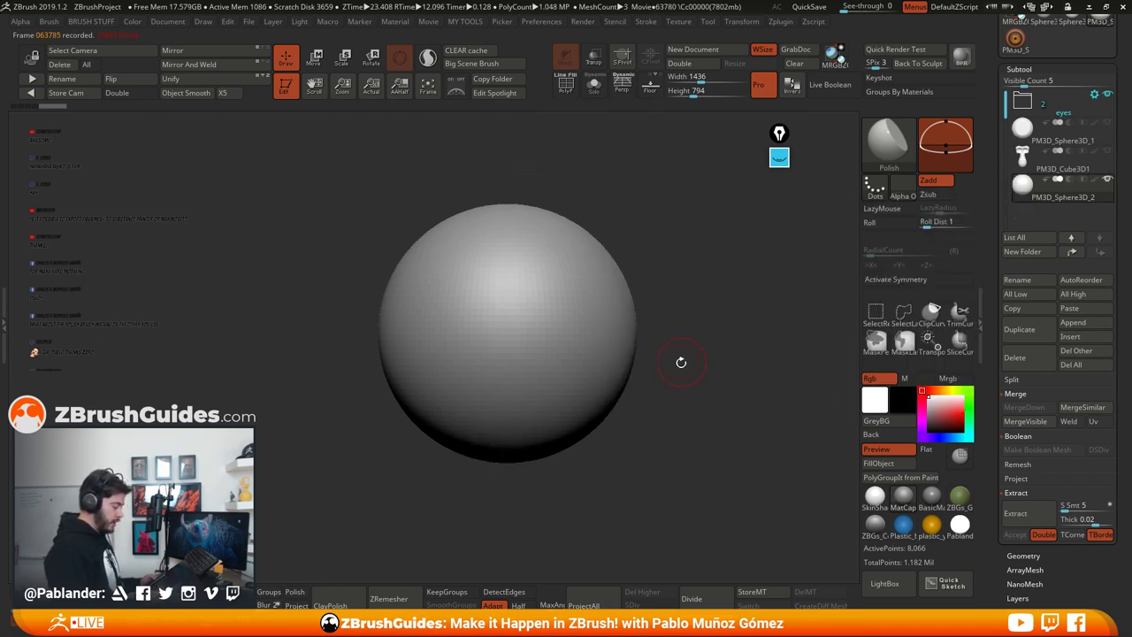
click(597, 63)
drag(650, 171, 657, 191)
click(566, 60)
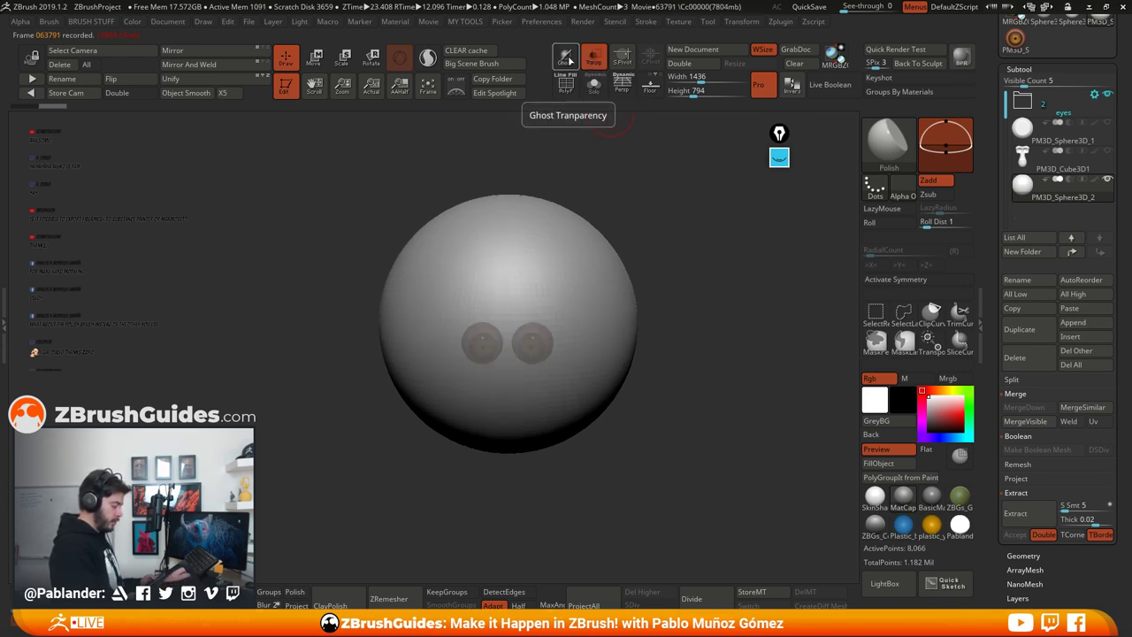
alt+drag(685, 181, 689, 219)
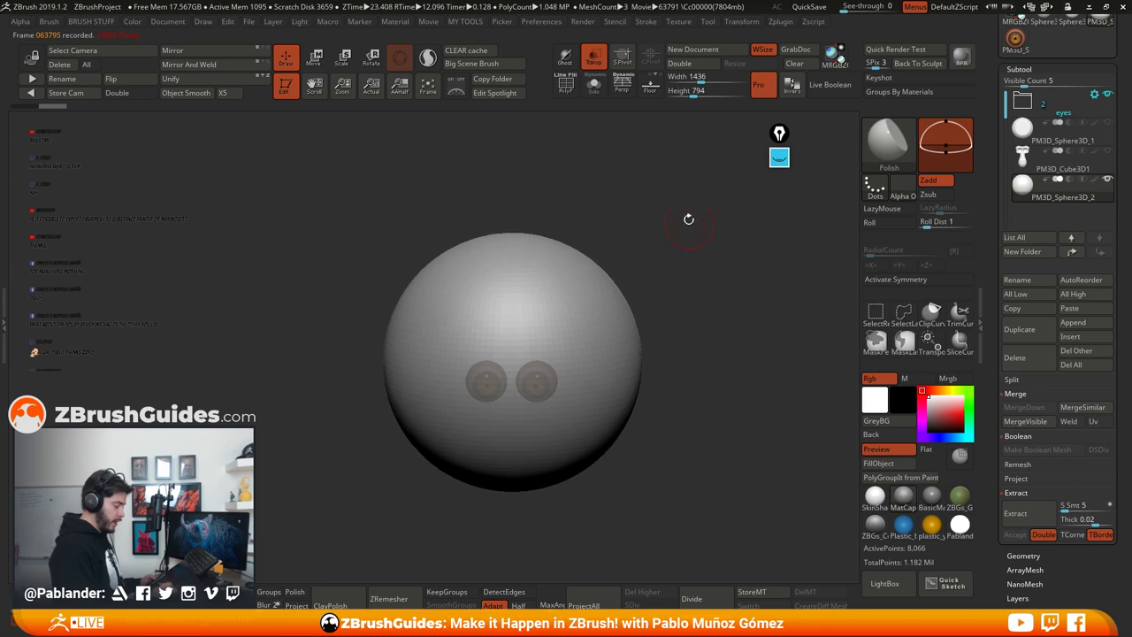
click(743, 22)
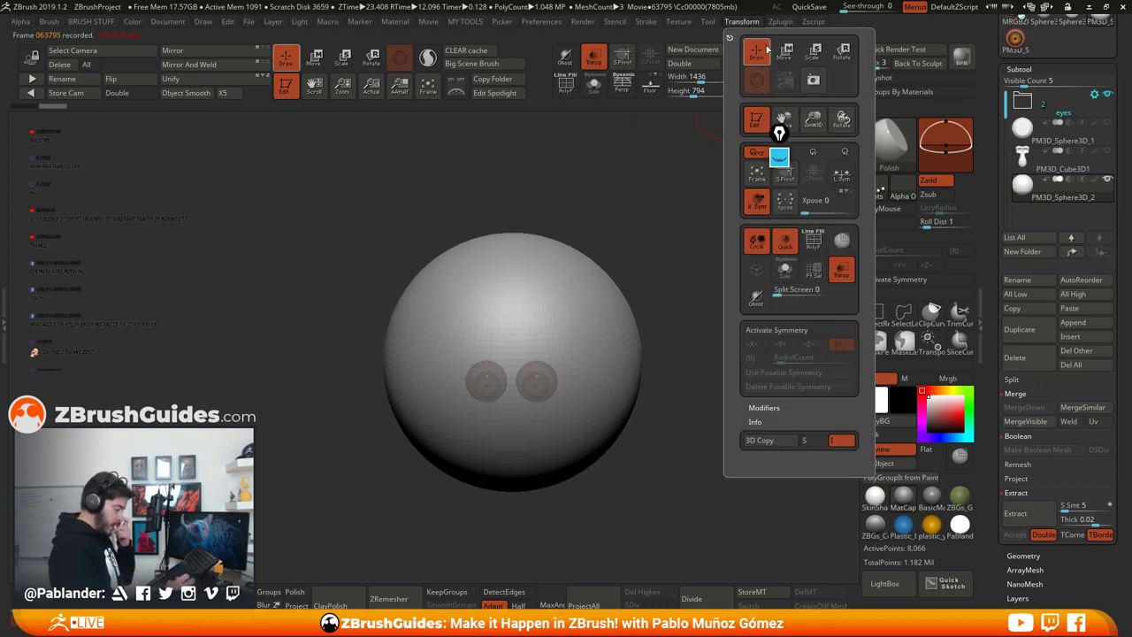
click(741, 27)
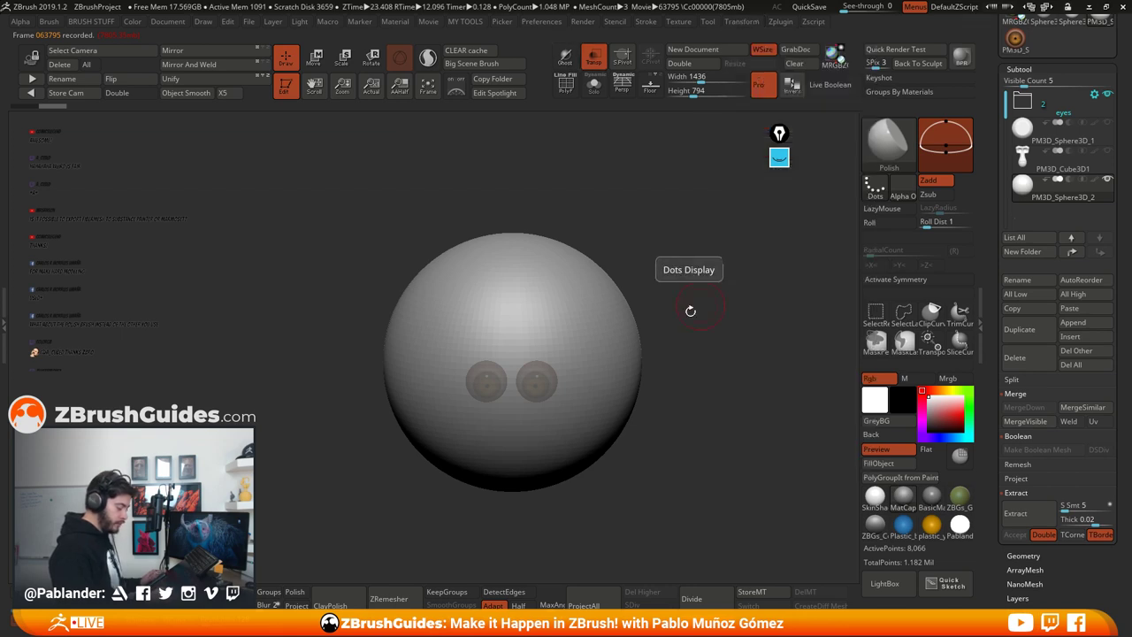
drag(696, 265, 708, 322)
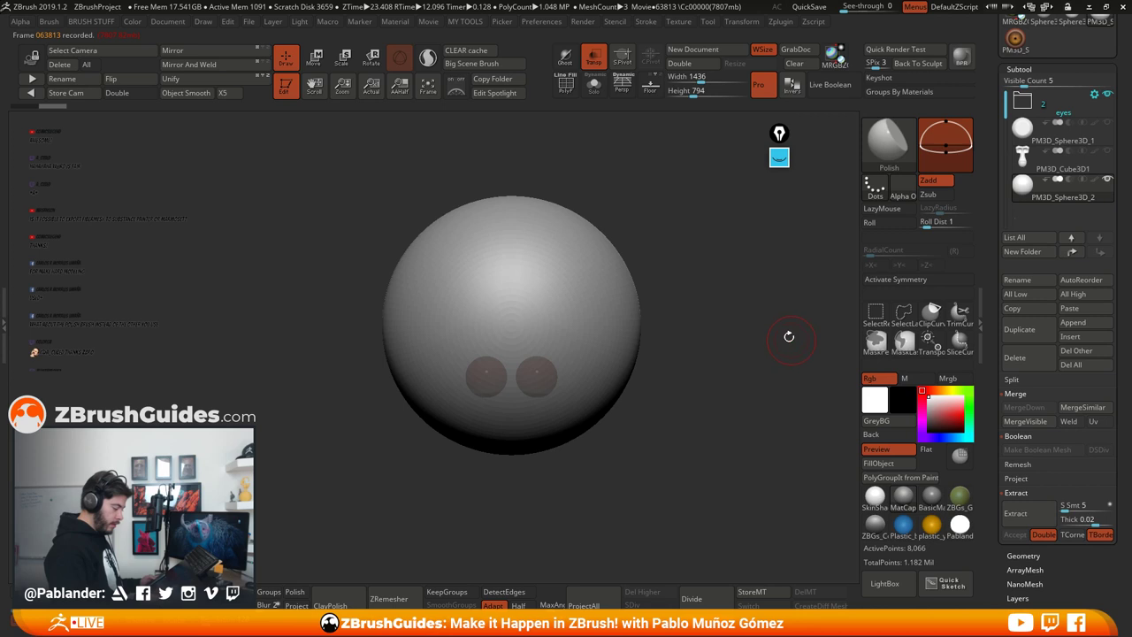
Step: Position the new sphere over one eyeball from the top view and scale it down towards the eyeball's size
key(w)
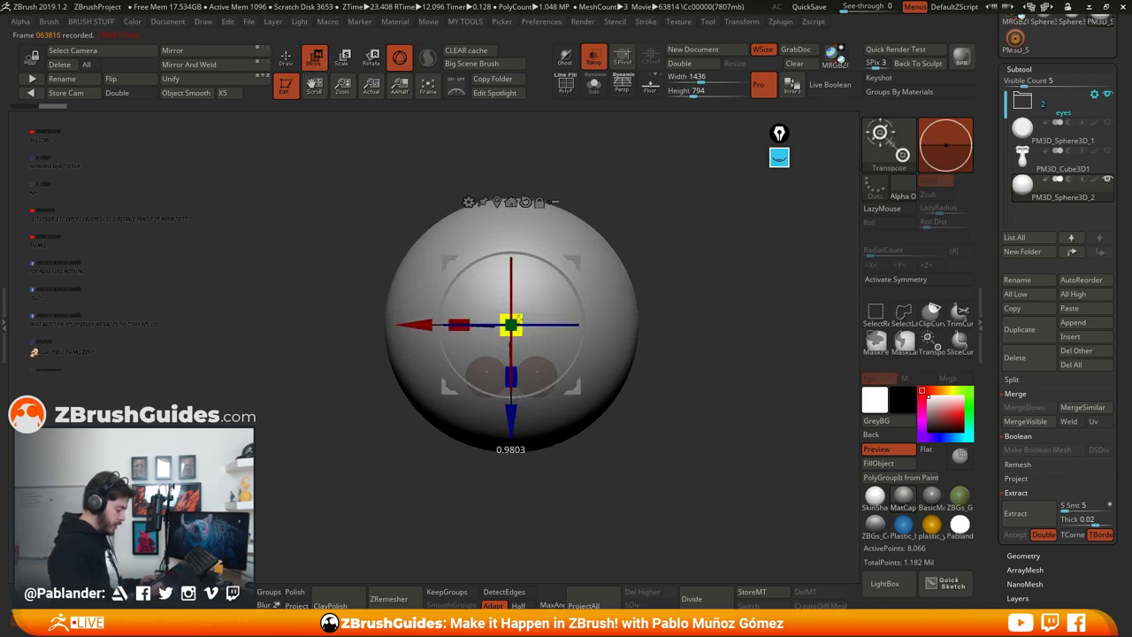
drag(515, 321, 451, 325)
drag(449, 263, 424, 316)
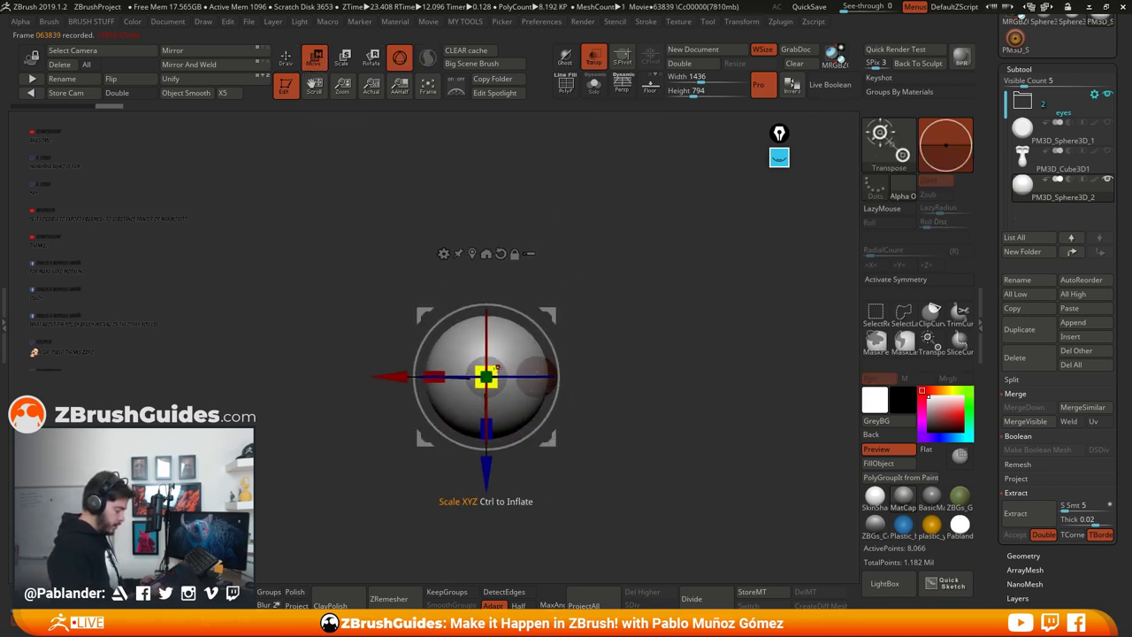
drag(495, 367, 459, 371)
Step: Fine-tune the sphere's scale and position from above so it encloses the eyeball with a thin, even margin
alt+drag(588, 389, 620, 436)
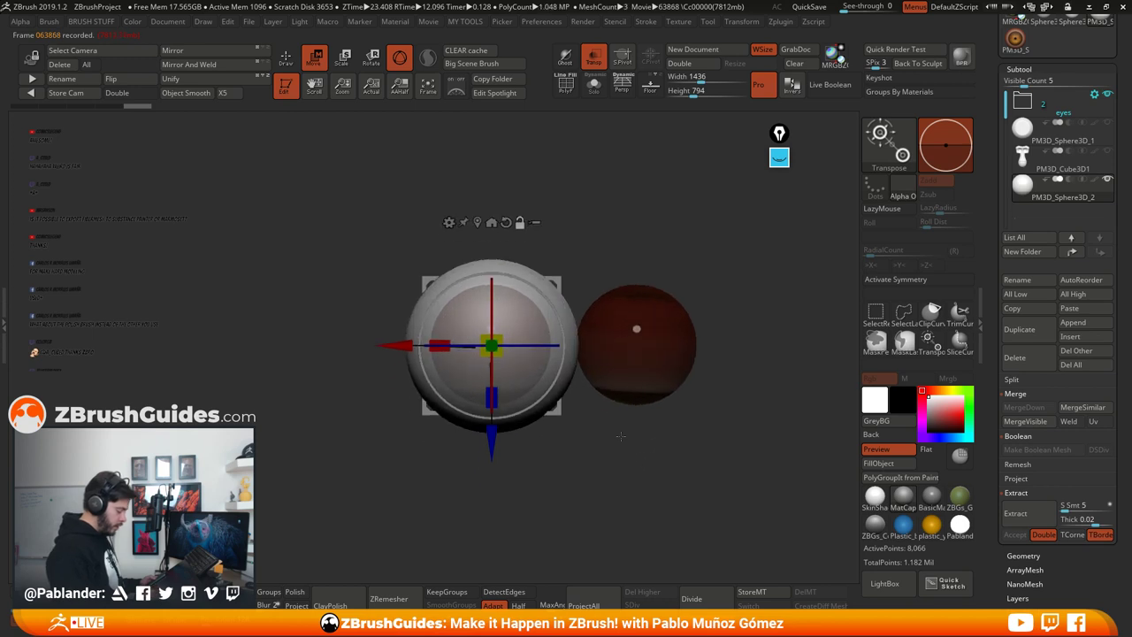
drag(500, 343, 491, 345)
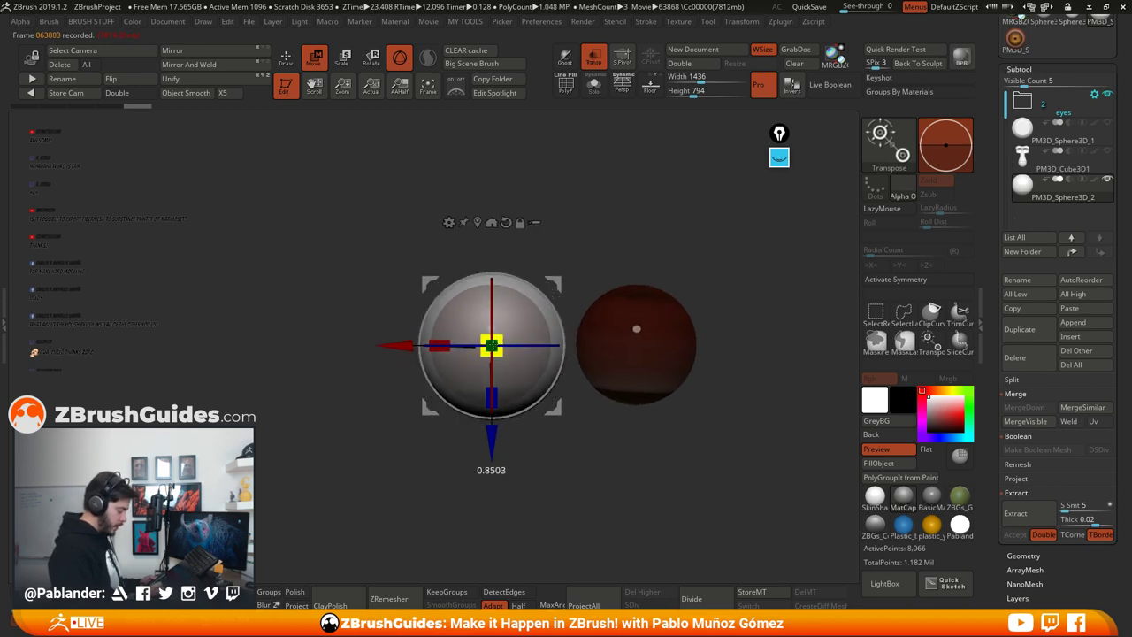
drag(491, 466, 491, 468)
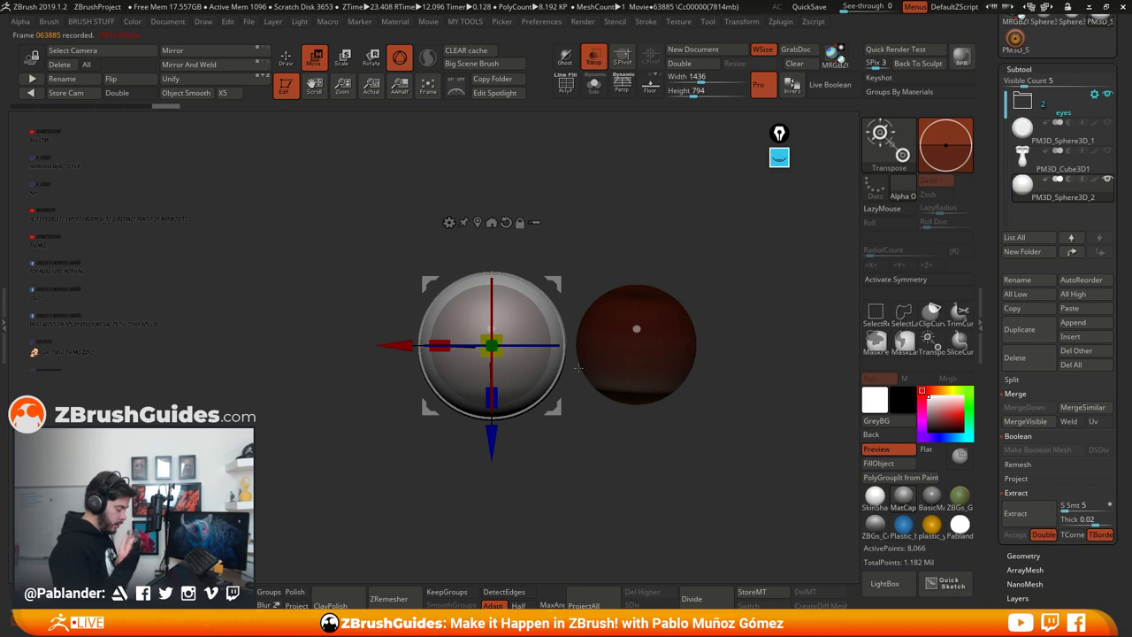
alt+drag(578, 368, 576, 336)
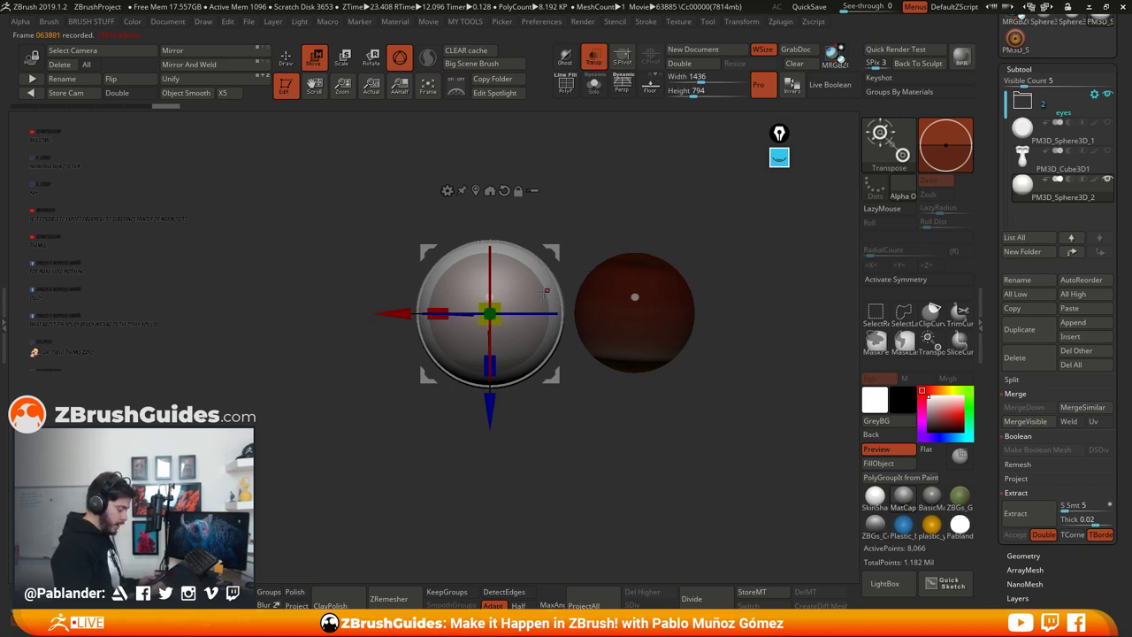
drag(498, 302, 497, 303)
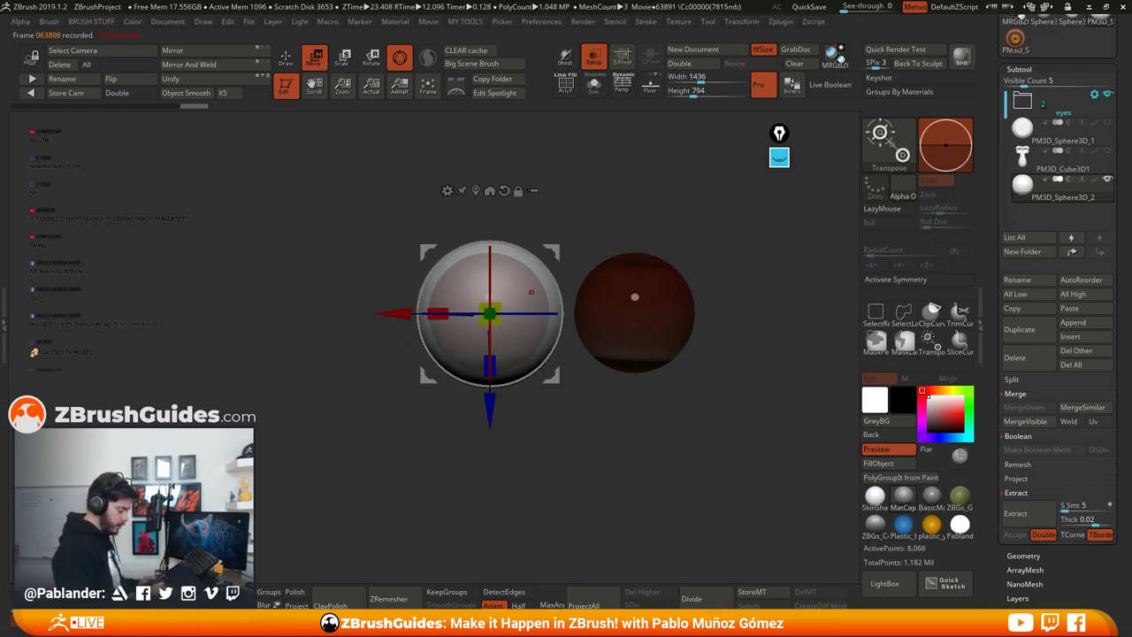
Step: Lower the sphere in front view to centre it on the eyeball and return to Draw mode
shift+drag(574, 414, 573, 375)
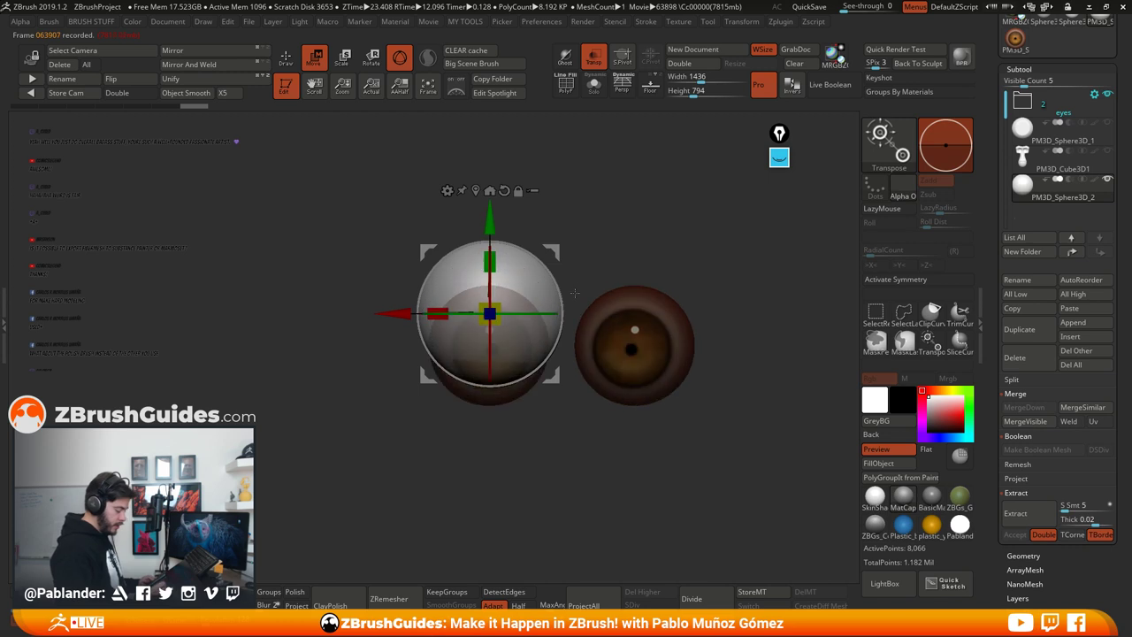
drag(498, 220, 499, 257)
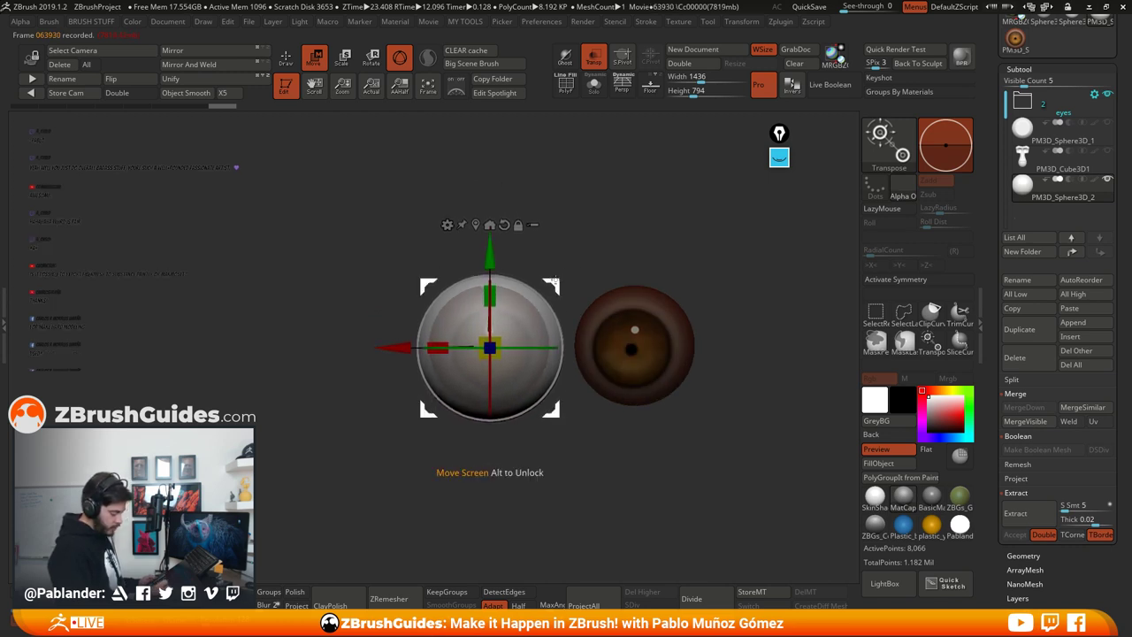
drag(552, 285, 552, 284)
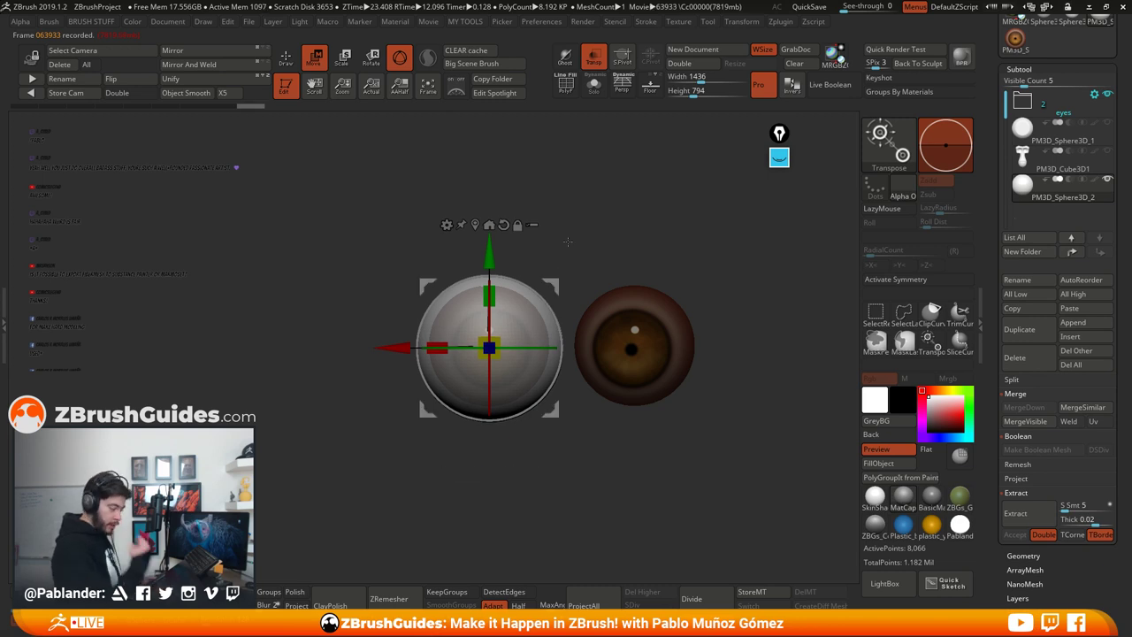
click(286, 63)
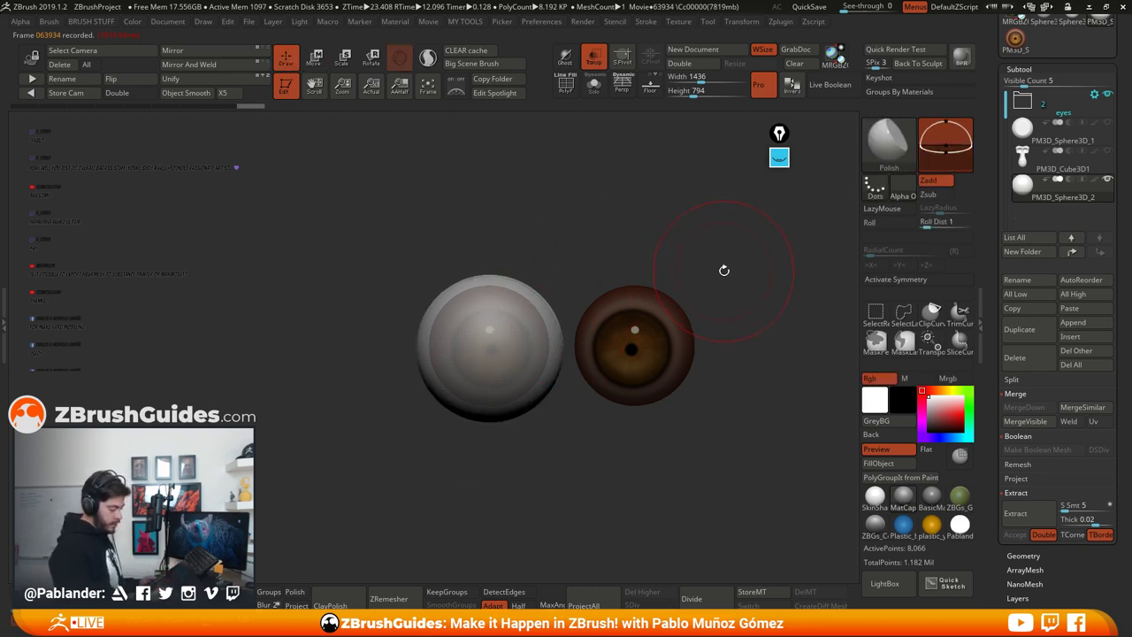
Step: Clear the old screen annotations, mark the gap between the eyeball and sphere edges in yellow, and hide the annotations
mouse_move(723, 271)
alt+mouse_down()
mouse_move(730, 310)
mouse_move(732, 289)
alt+mouse_up()
click(778, 158)
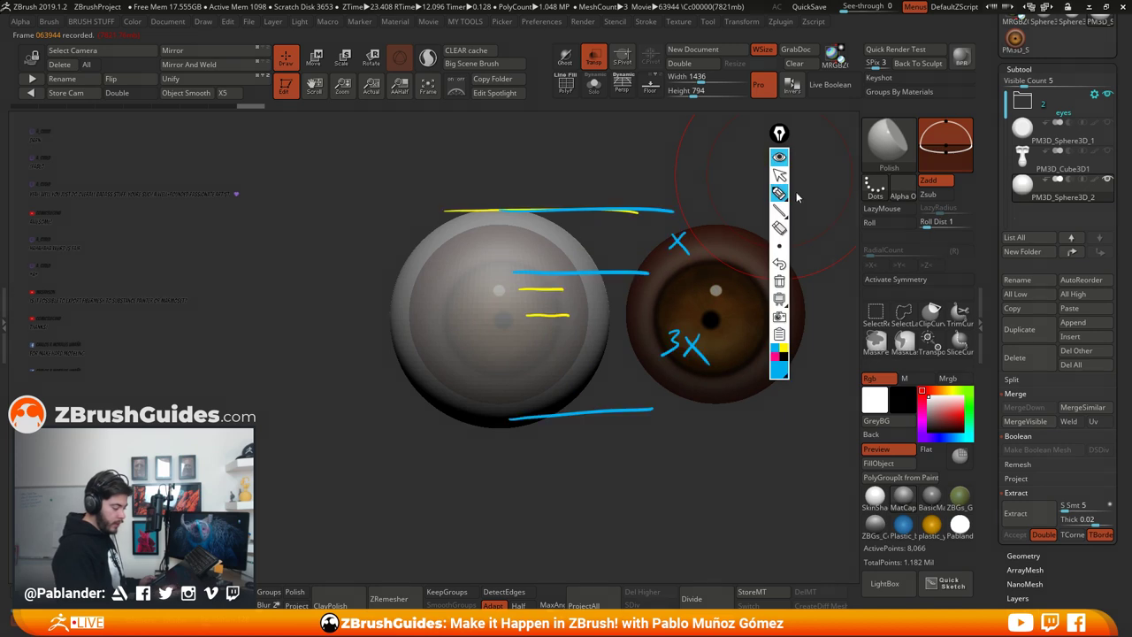
click(779, 281)
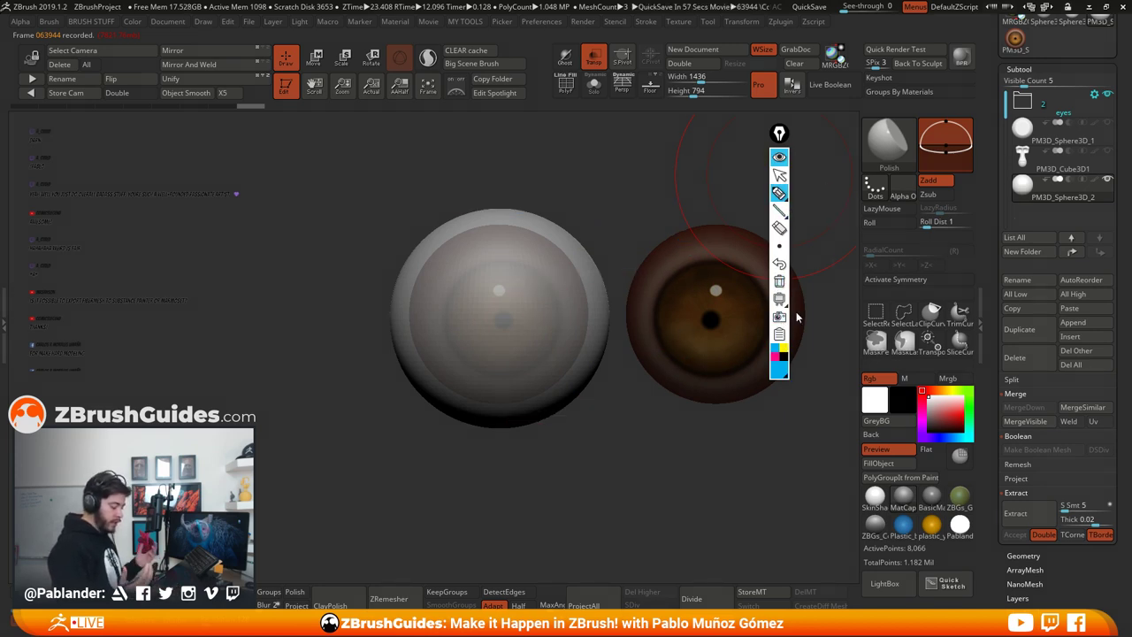
click(783, 349)
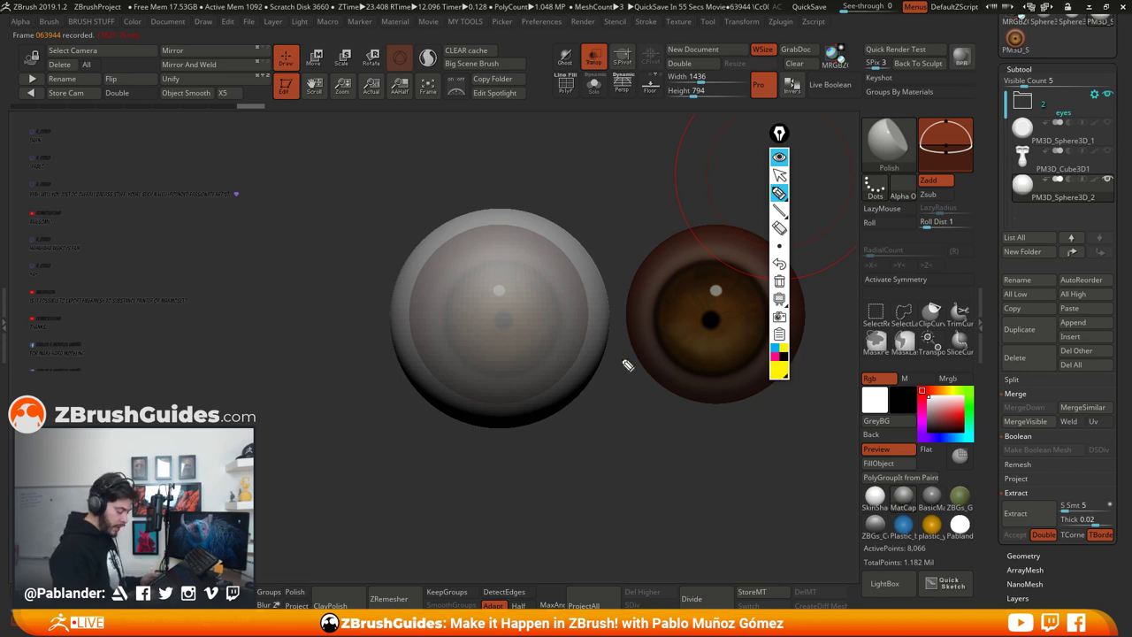
mouse_move(590, 304)
mouse_down()
mouse_move(589, 328)
mouse_move(609, 315)
mouse_move(611, 329)
mouse_up()
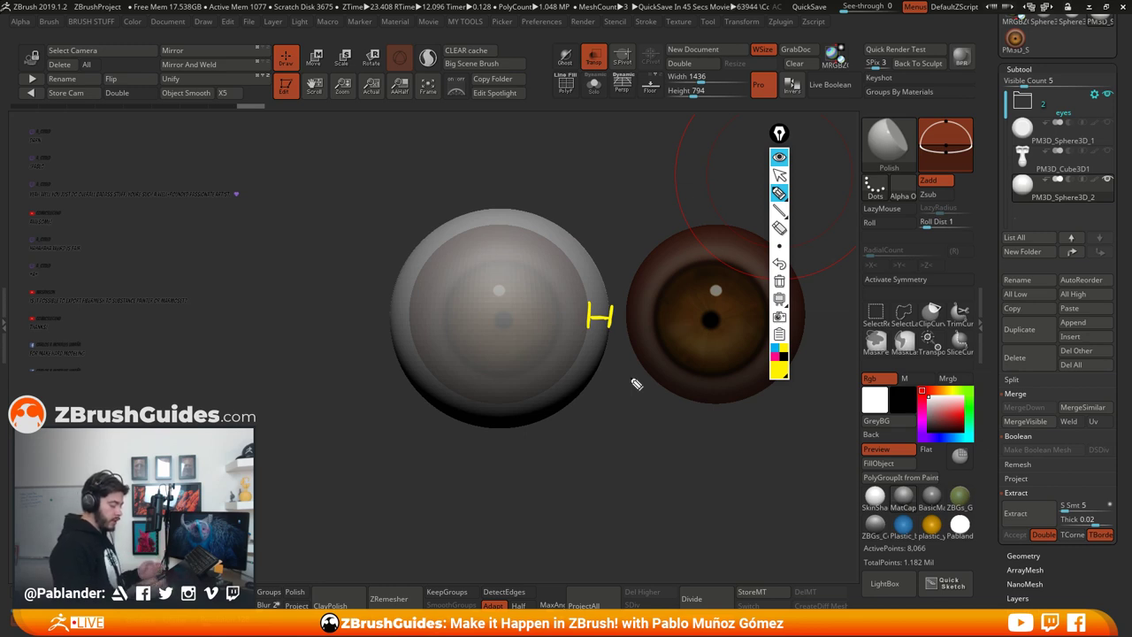
click(779, 156)
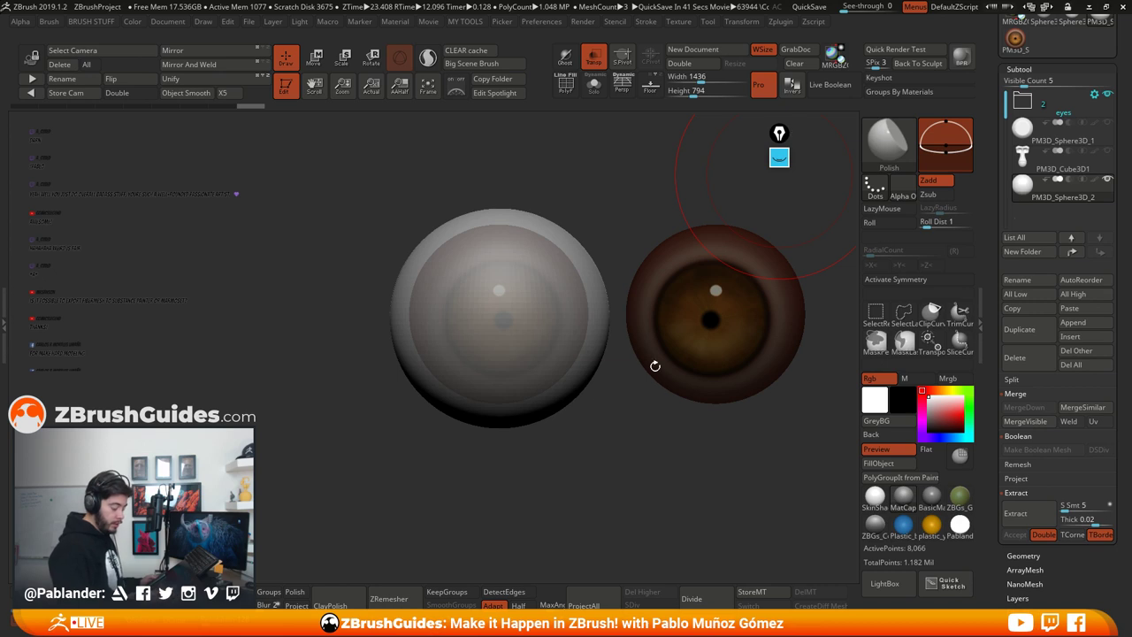
Step: Check the larger sphere from the front and side, and nudge it slightly into line with the eyeball
drag(625, 416, 607, 434)
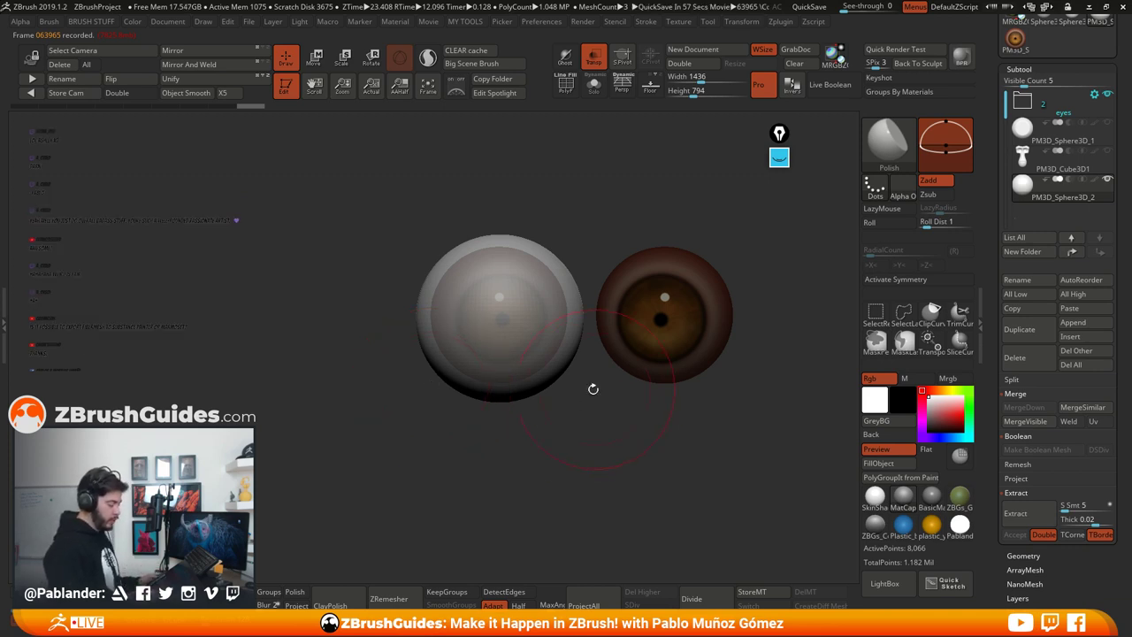
drag(588, 416, 628, 430)
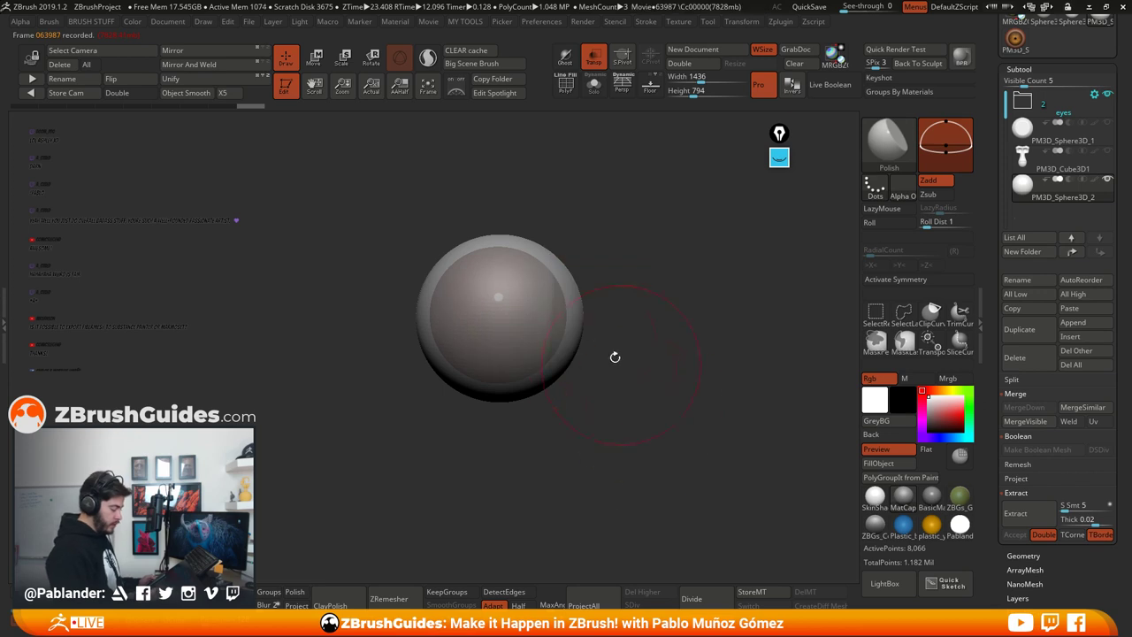
click(315, 59)
drag(567, 380, 566, 380)
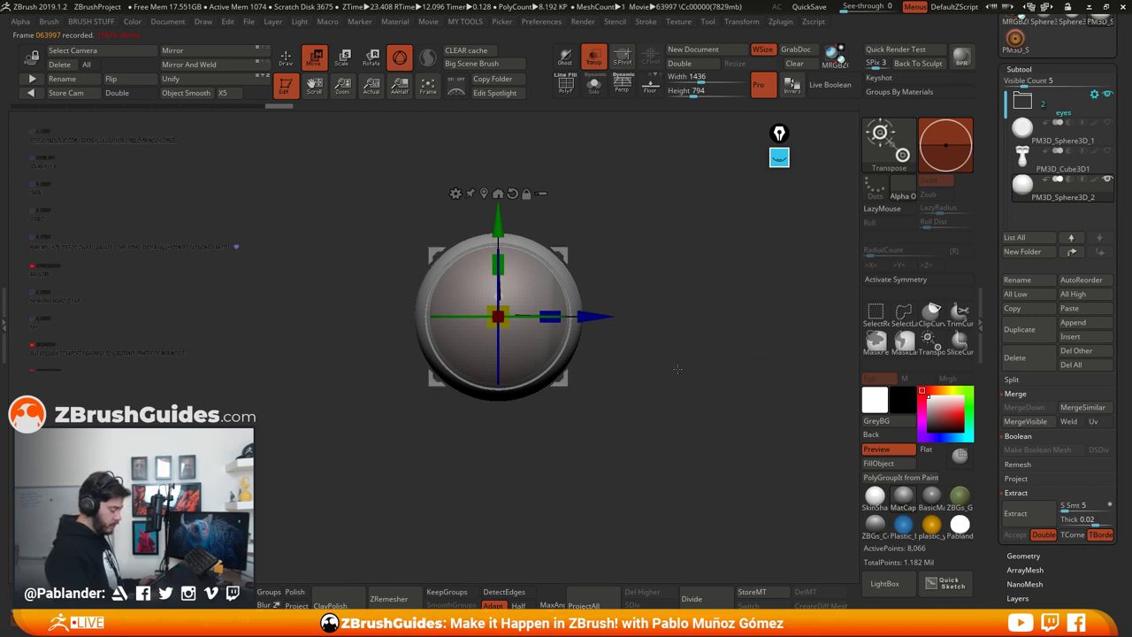
key(q)
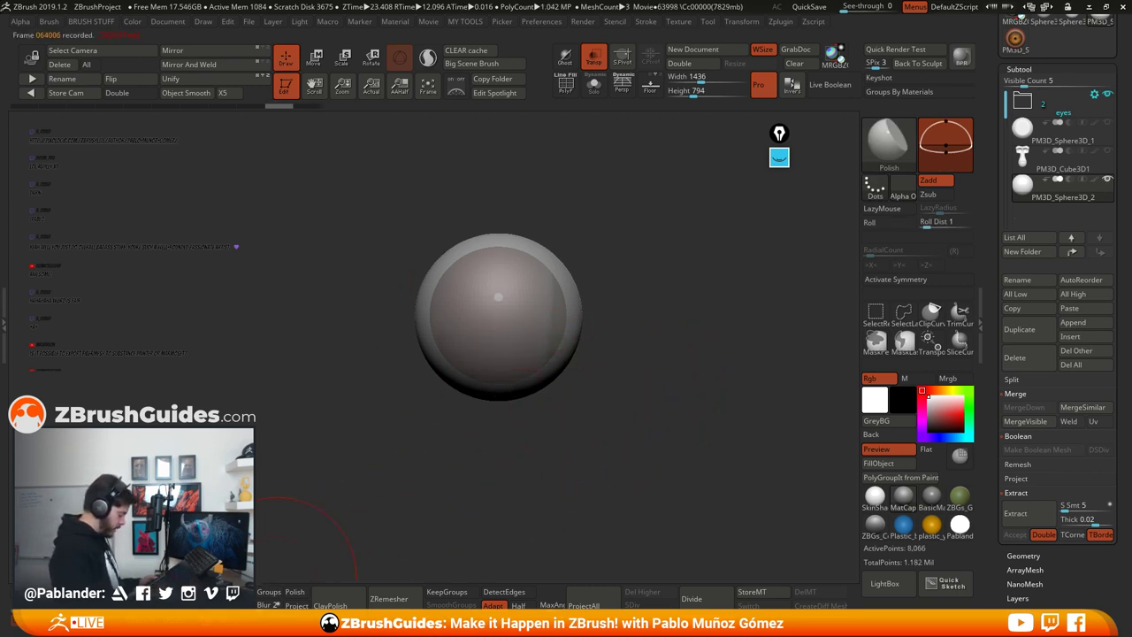
drag(615, 347, 650, 364)
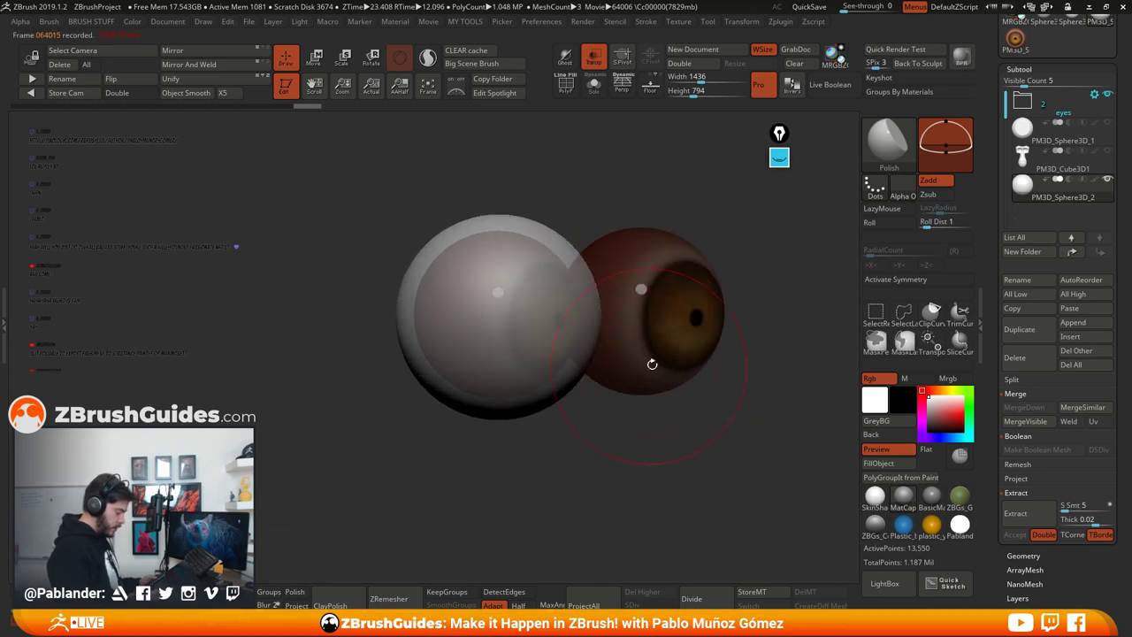
Step: Duplicate the larger sphere subtool, hide the copy and reselect the original sphere
key(space)
key(space)
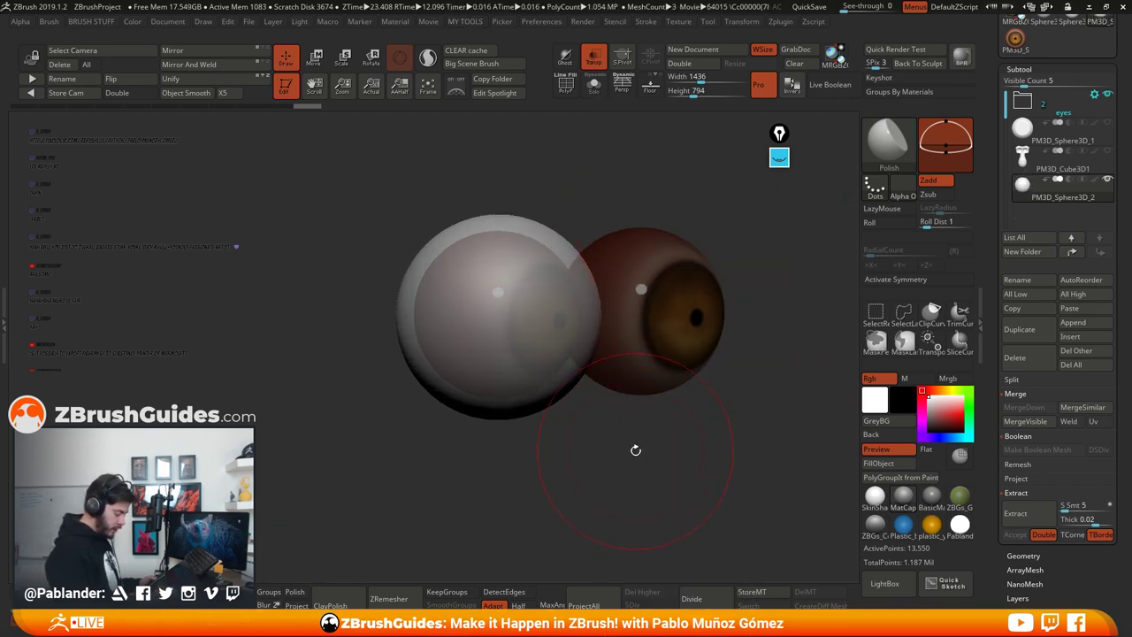
key(space)
drag(608, 456, 652, 424)
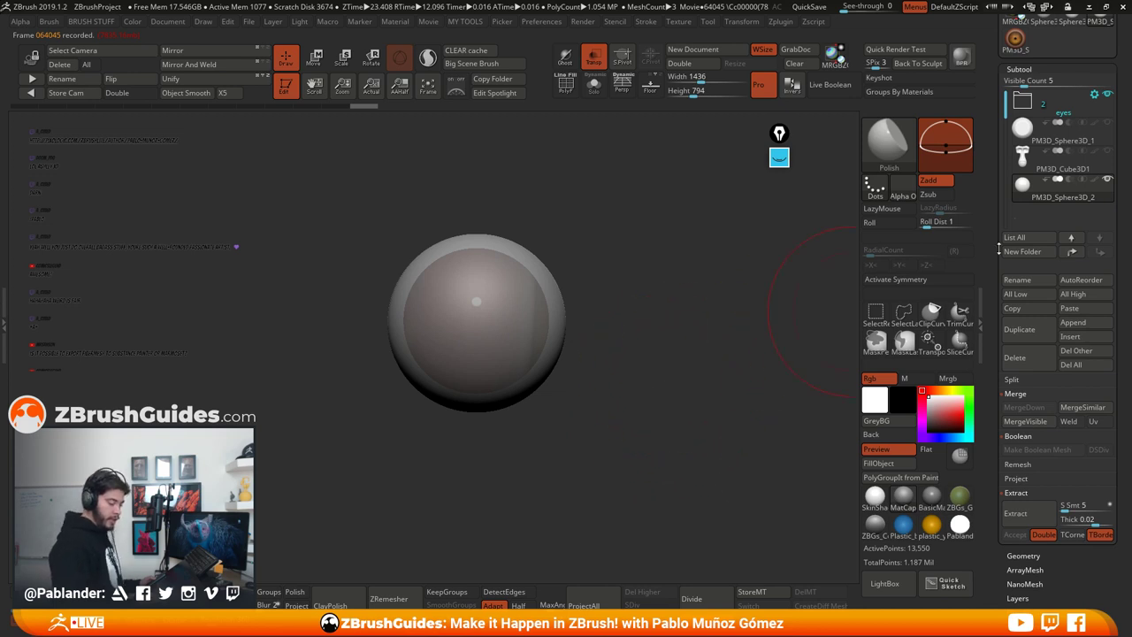
click(1025, 329)
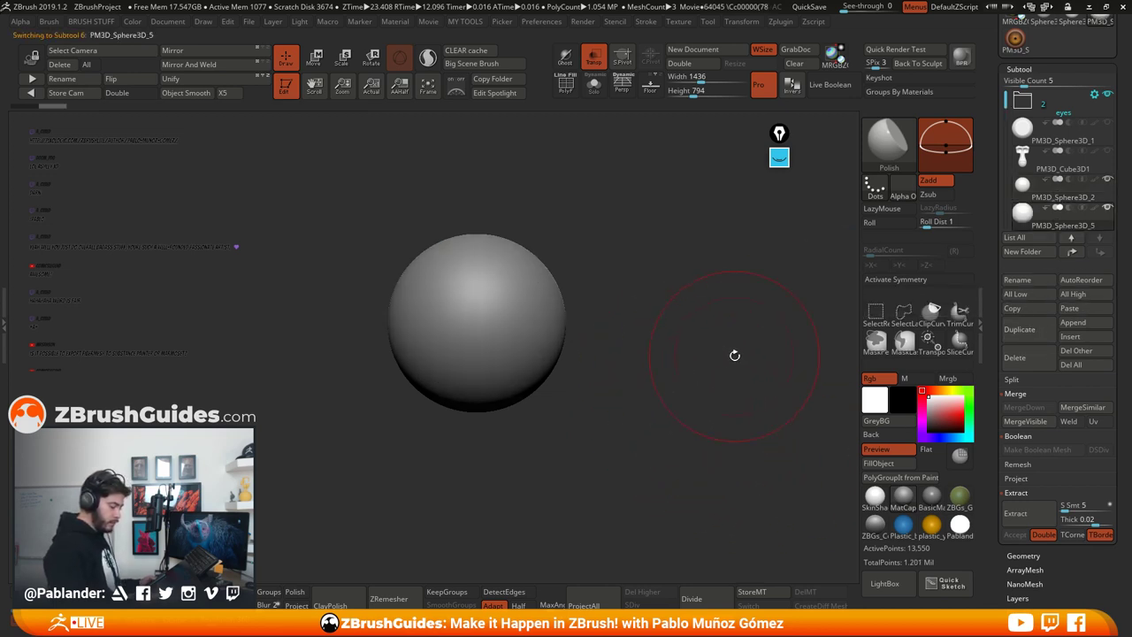
click(1108, 209)
click(1083, 190)
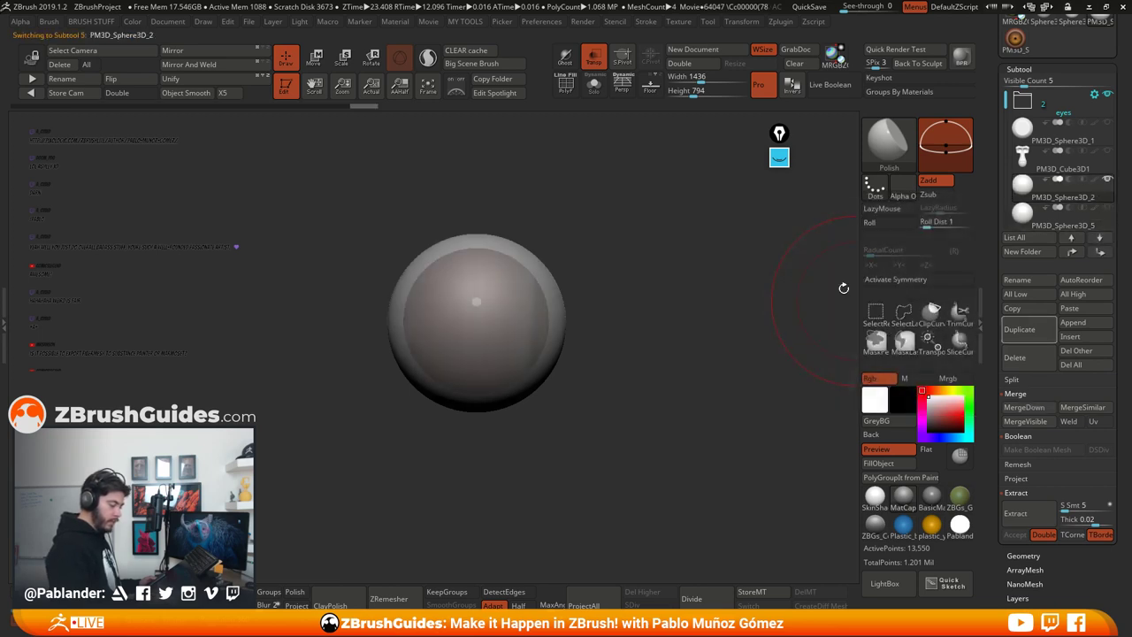
alt+drag(581, 395, 625, 362)
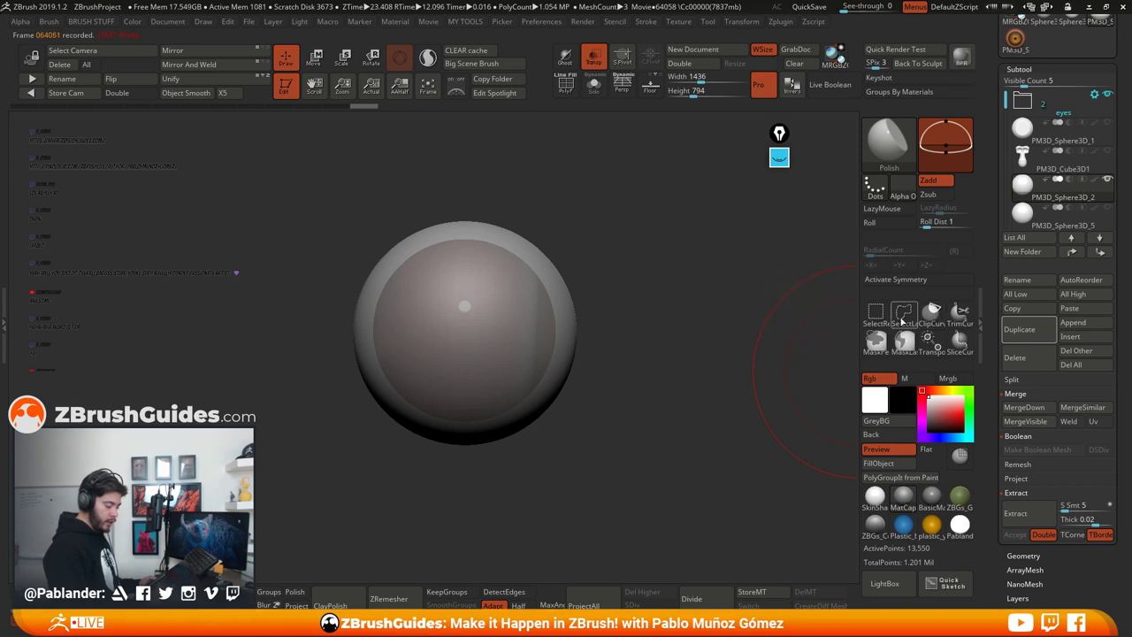
drag(707, 352, 646, 365)
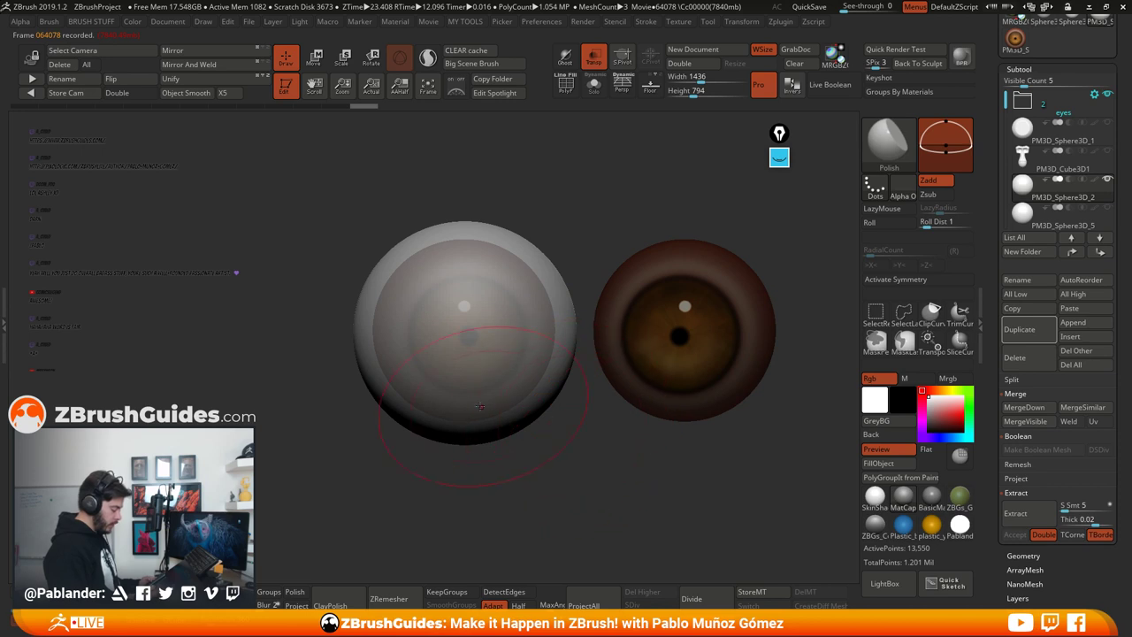
Step: Try clipping away the lower part of the sphere with an arched ClipCurve line passing over the pupil
key(b)
key(m)
key(v)
mouse_move(290, 396)
ctrl+shift+mouse_down()
mouse_move(386, 353)
mouse_move(324, 394)
ctrl+shift+mouse_up()
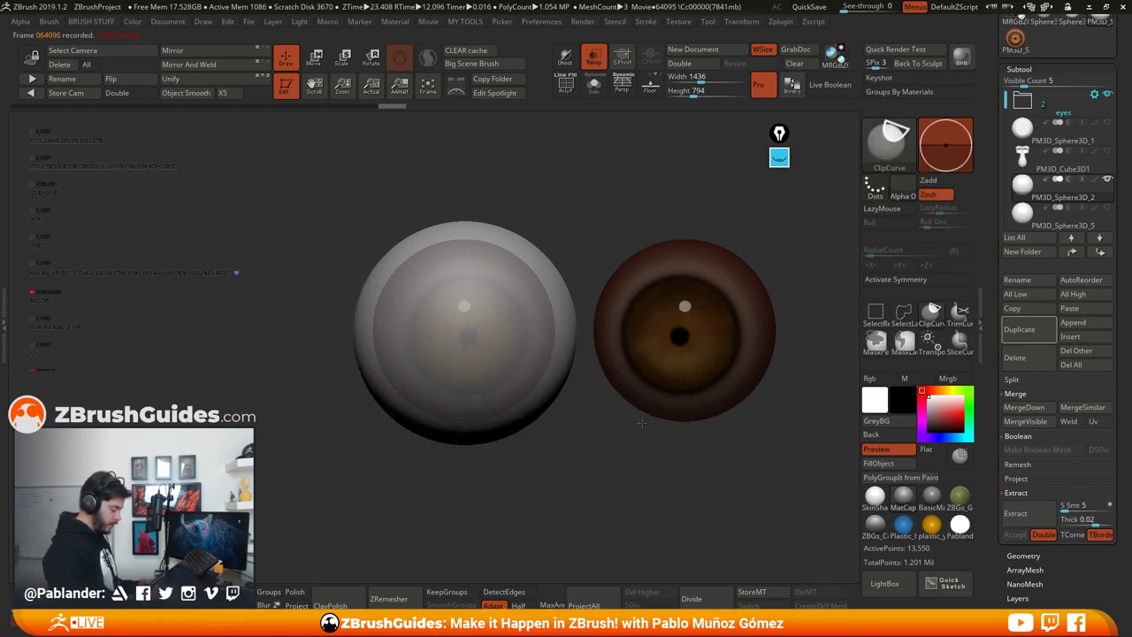
mouse_move(642, 422)
ctrl+shift+mouse_down()
mouse_move(586, 393)
mouse_move(584, 409)
ctrl+shift+mouse_up()
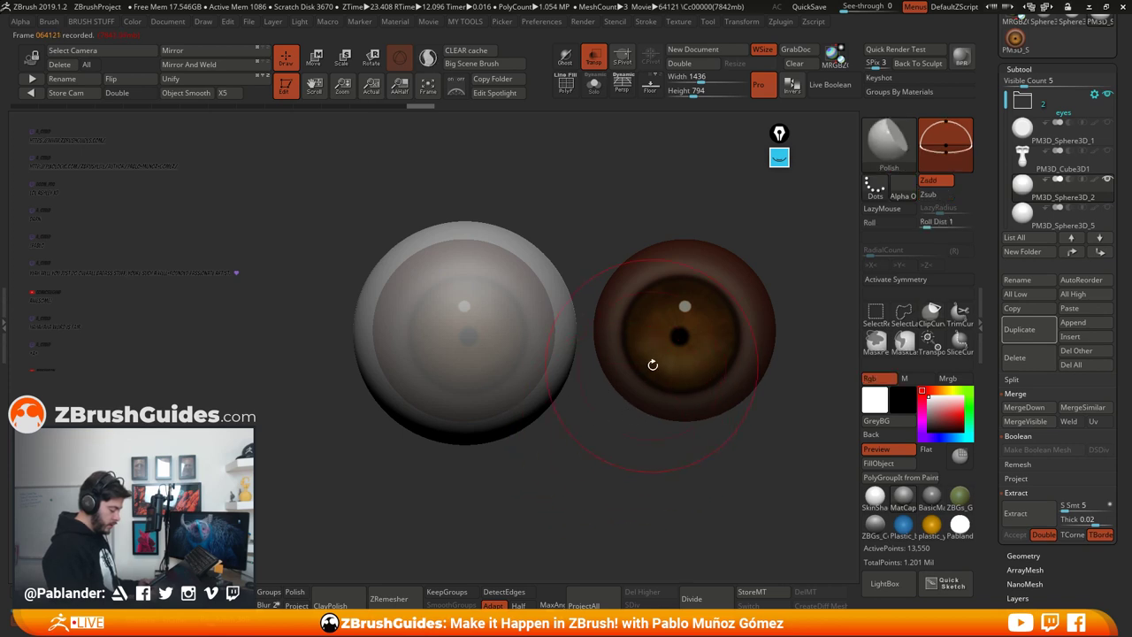
key(ctrl+shift)
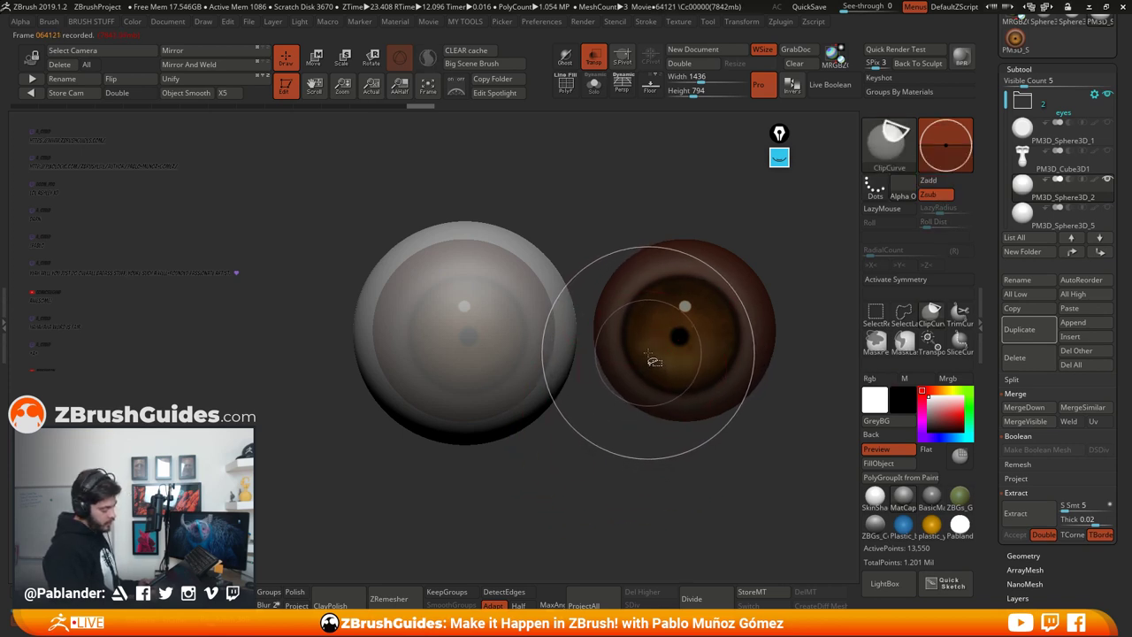
ctrl+shift+drag(644, 336, 299, 320)
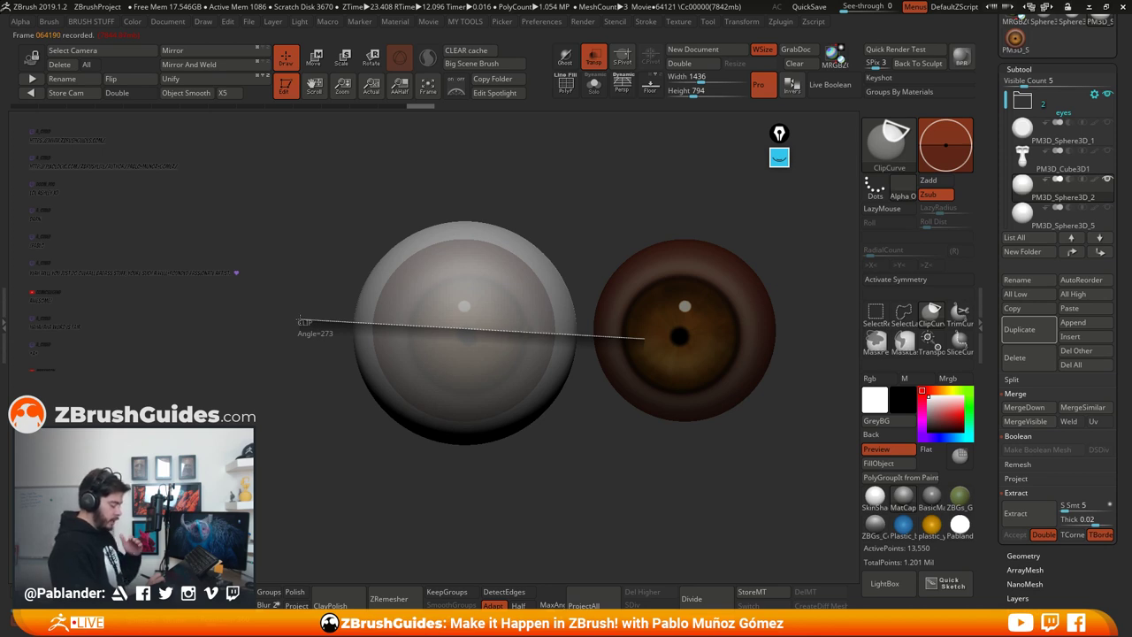
drag(299, 320, 467, 305)
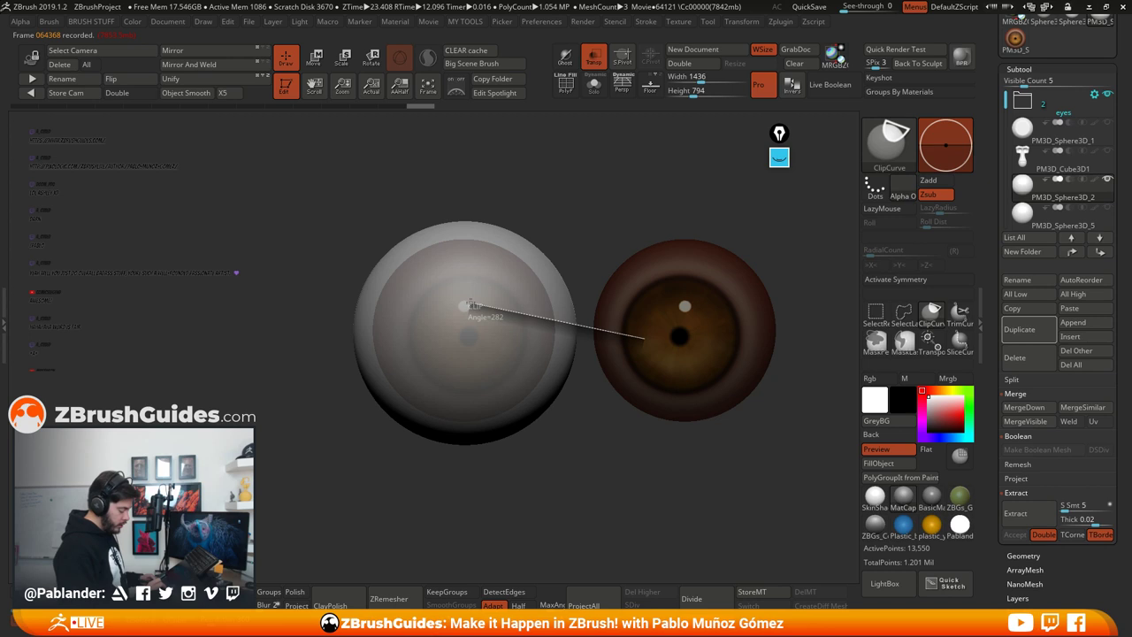
drag(425, 301, 284, 349)
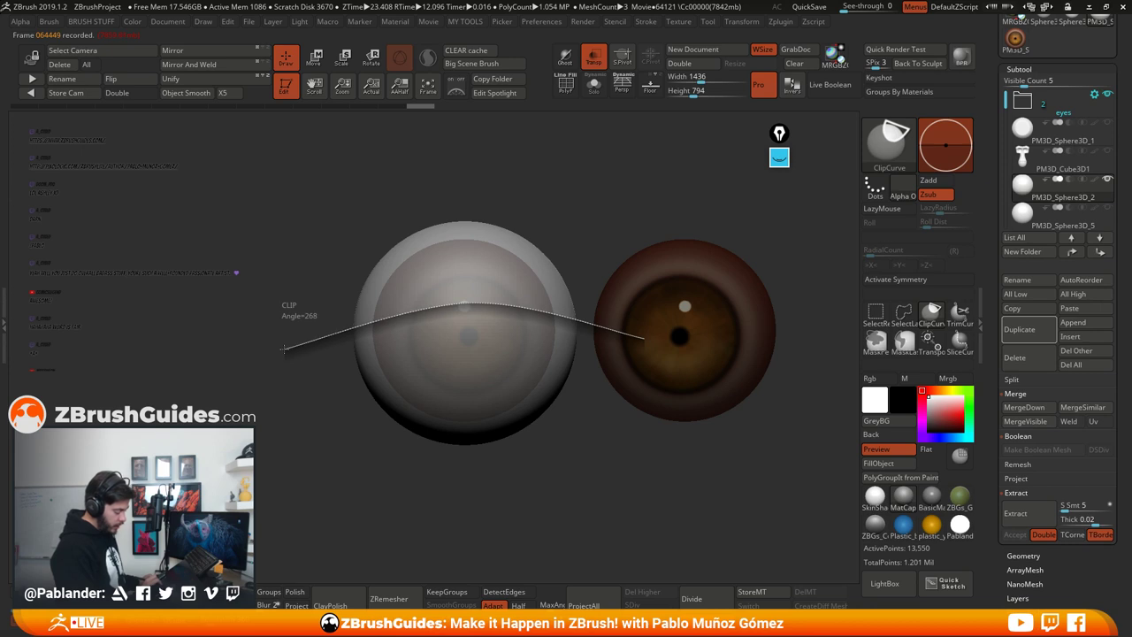
ctrl+shift+drag(282, 350, 278, 349)
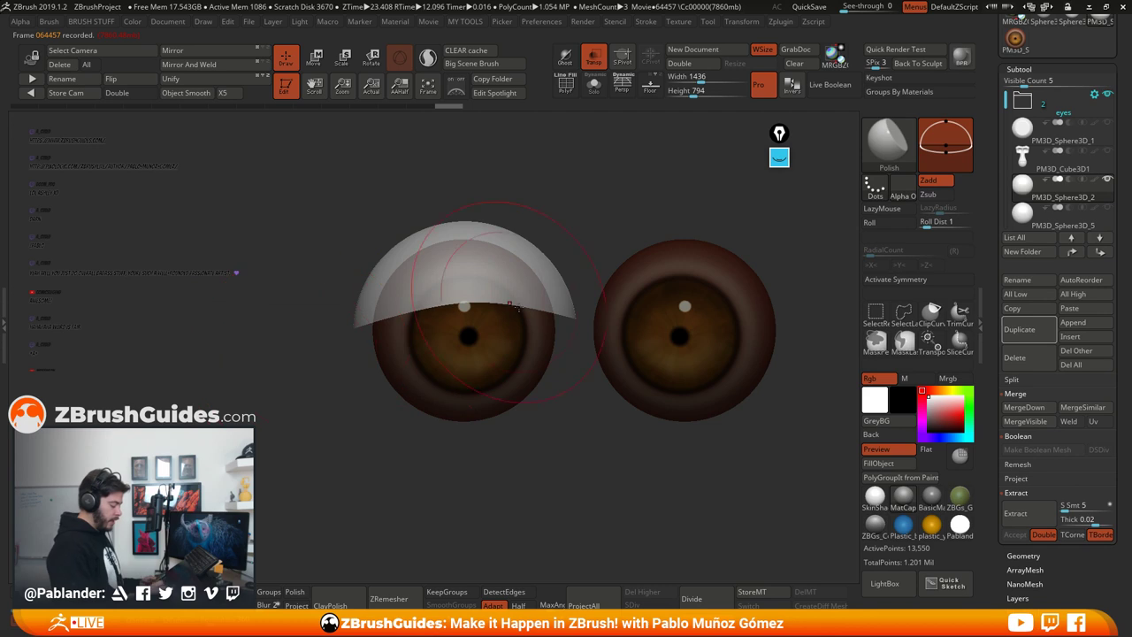
Step: Clip away the sphere's lower half with a nearly straight ClipCurve line through the pupil, leaving the upper lid
drag(564, 318, 569, 373)
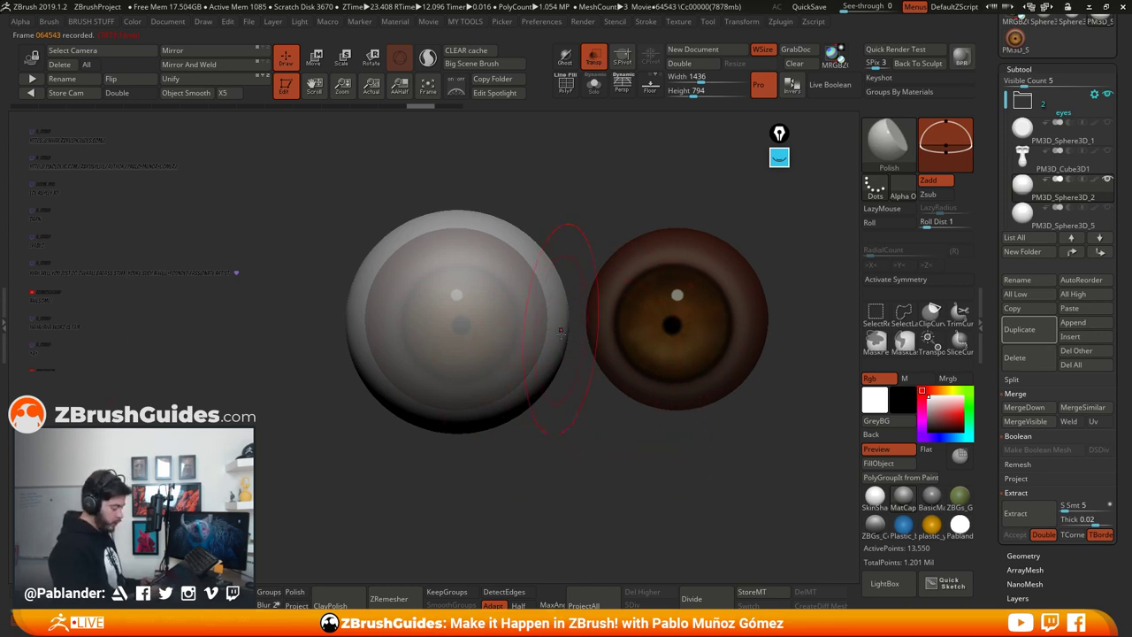
key(ctrl+shift)
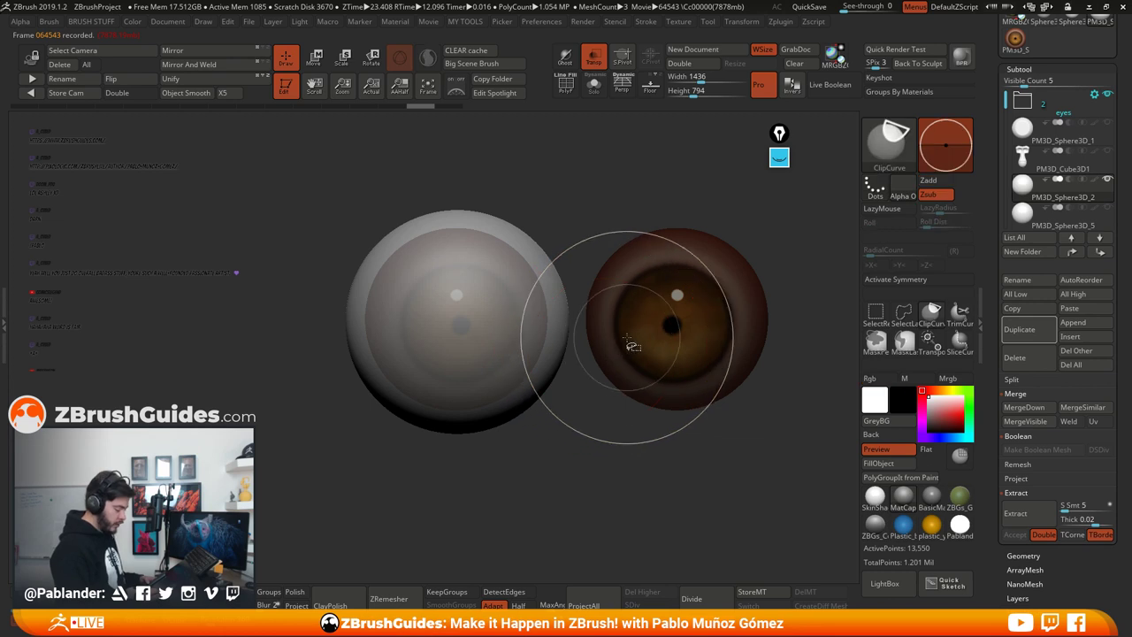
ctrl+shift+drag(623, 326, 248, 334)
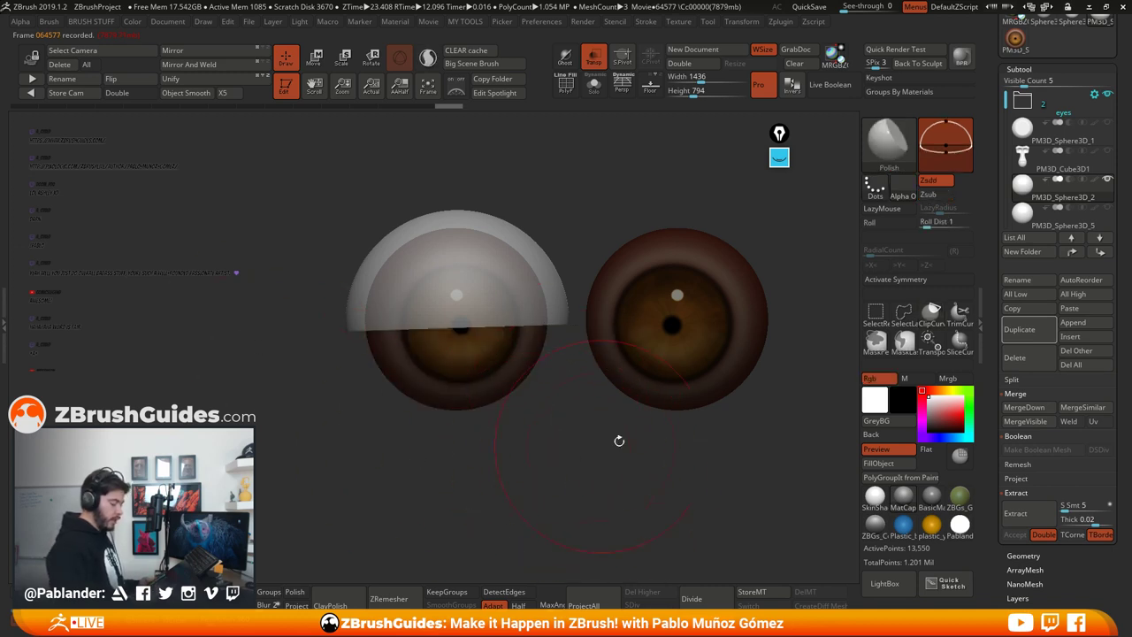
Step: Isolate the duplicate sphere, clip away its upper half through the pupil for the lower lid, and show the upper lid again
click(1107, 208)
click(1104, 218)
click(1107, 180)
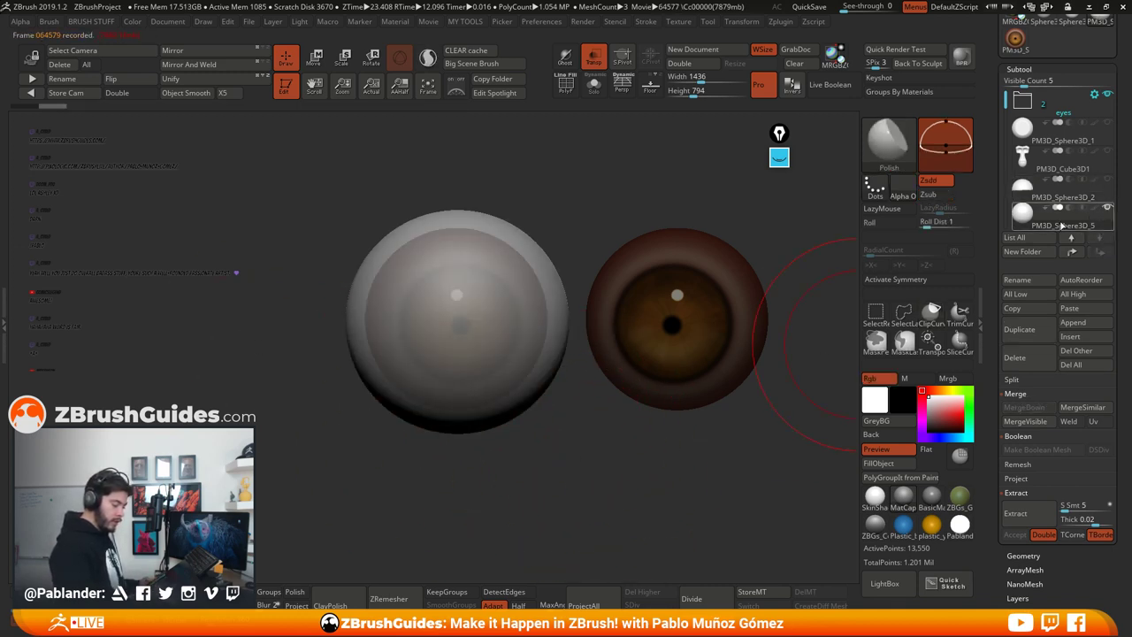
alt+drag(566, 456, 553, 458)
mouse_move(262, 325)
ctrl+shift+mouse_down()
mouse_move(391, 313)
mouse_move(631, 332)
ctrl+shift+mouse_up()
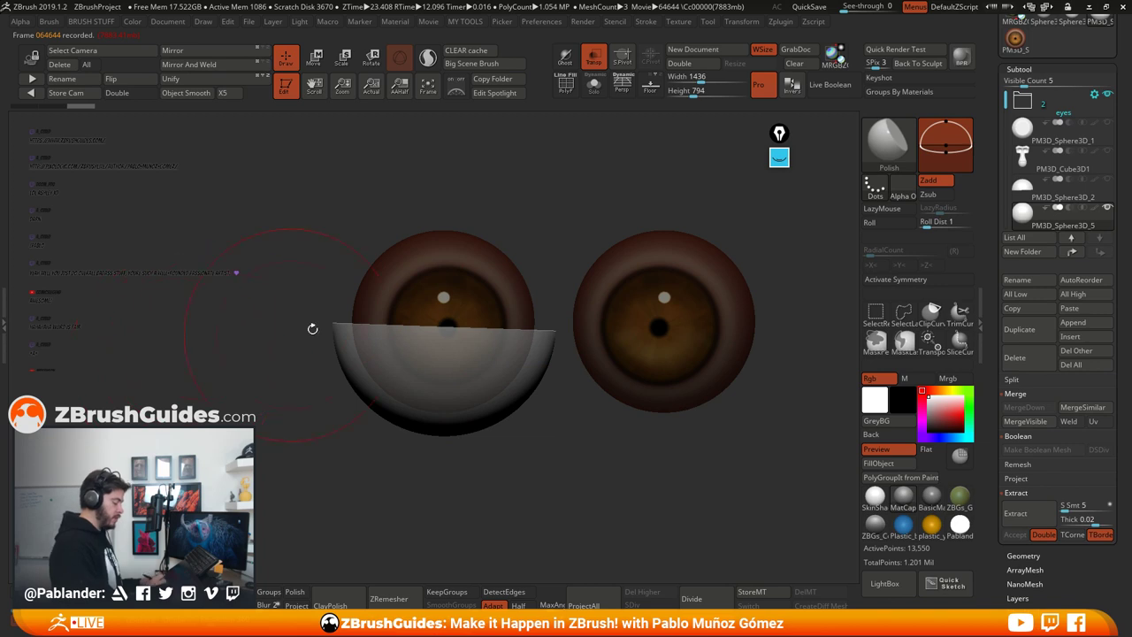
key(ctrl+z)
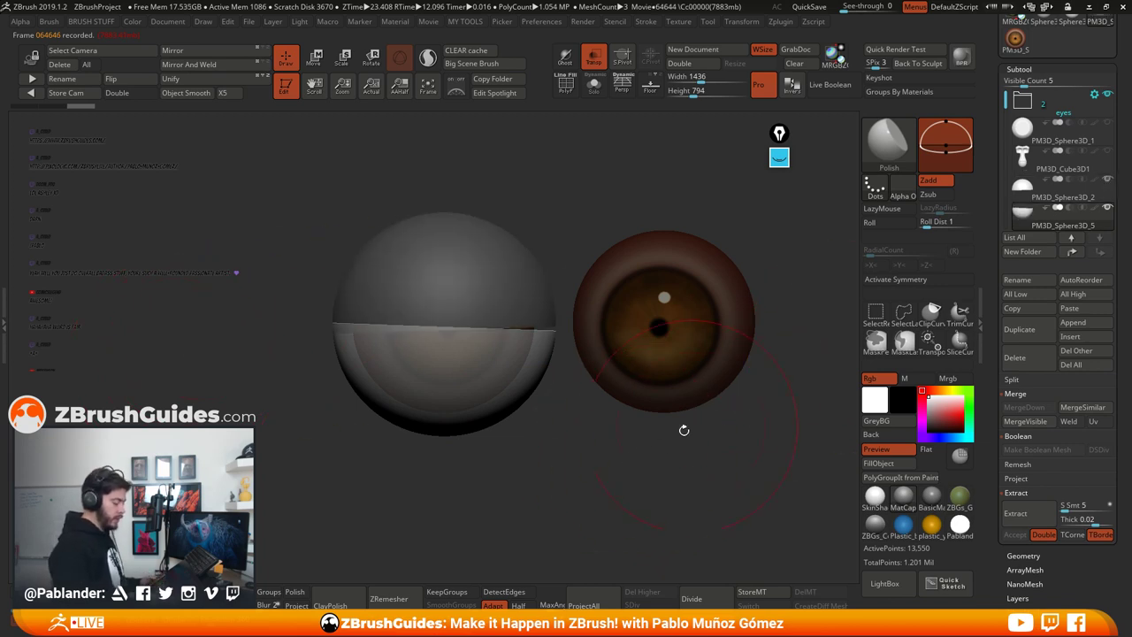
Step: Turn off transparency, activate the Move gizmo on the lower lid and hide the upper lid
ctrl+right_drag(613, 458, 596, 454)
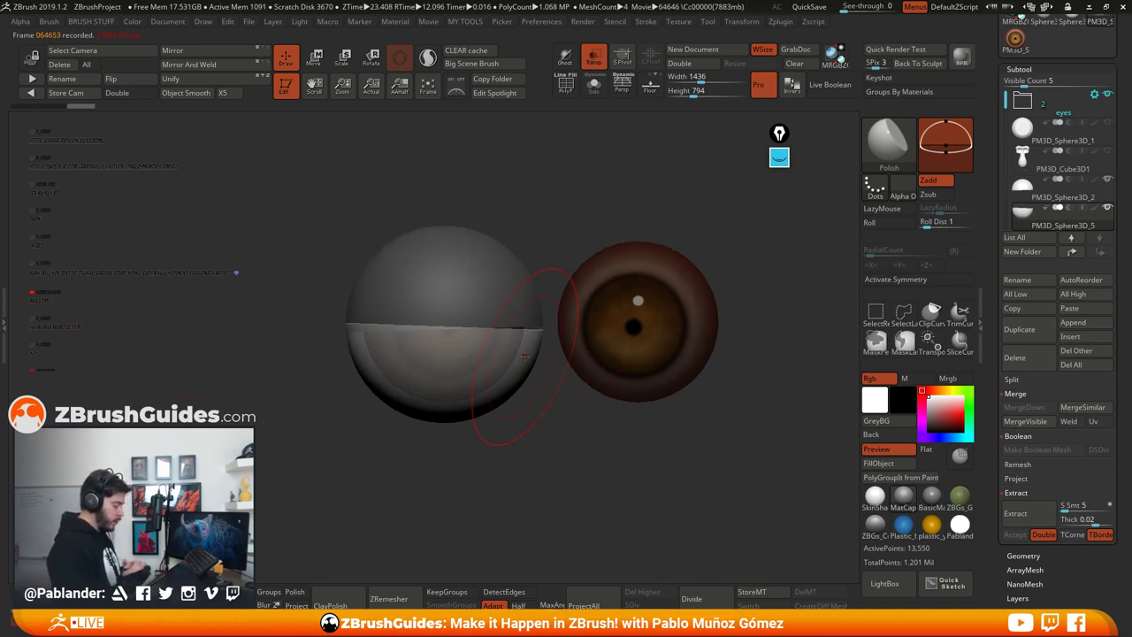
mouse_move(532, 416)
mouse_down()
mouse_move(525, 458)
mouse_move(547, 456)
mouse_move(537, 434)
mouse_up()
click(594, 57)
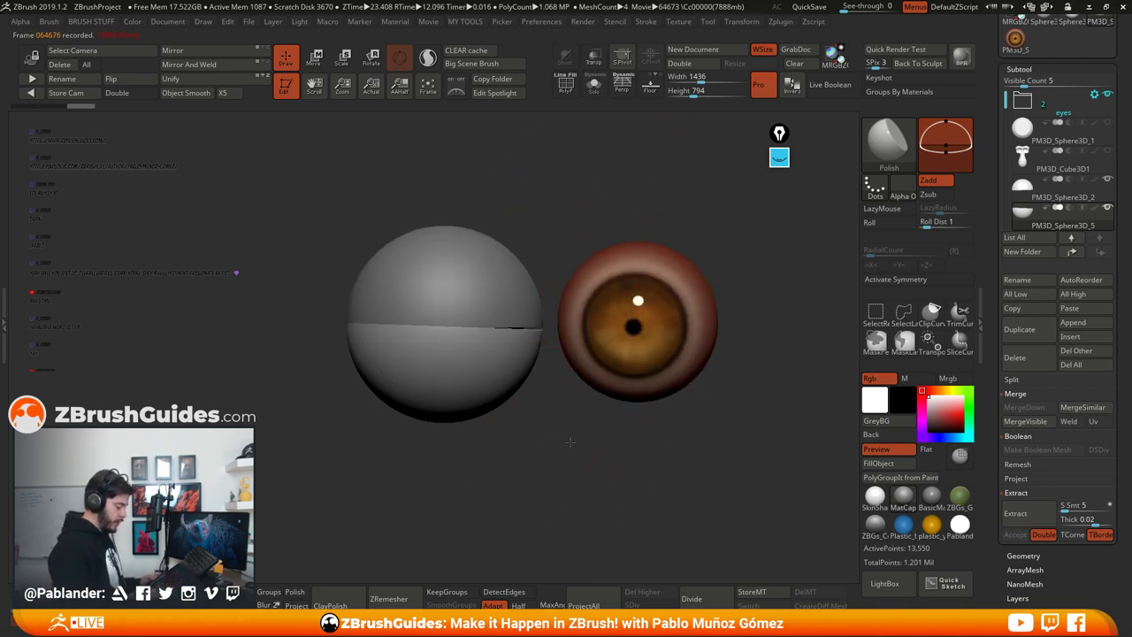
key(w)
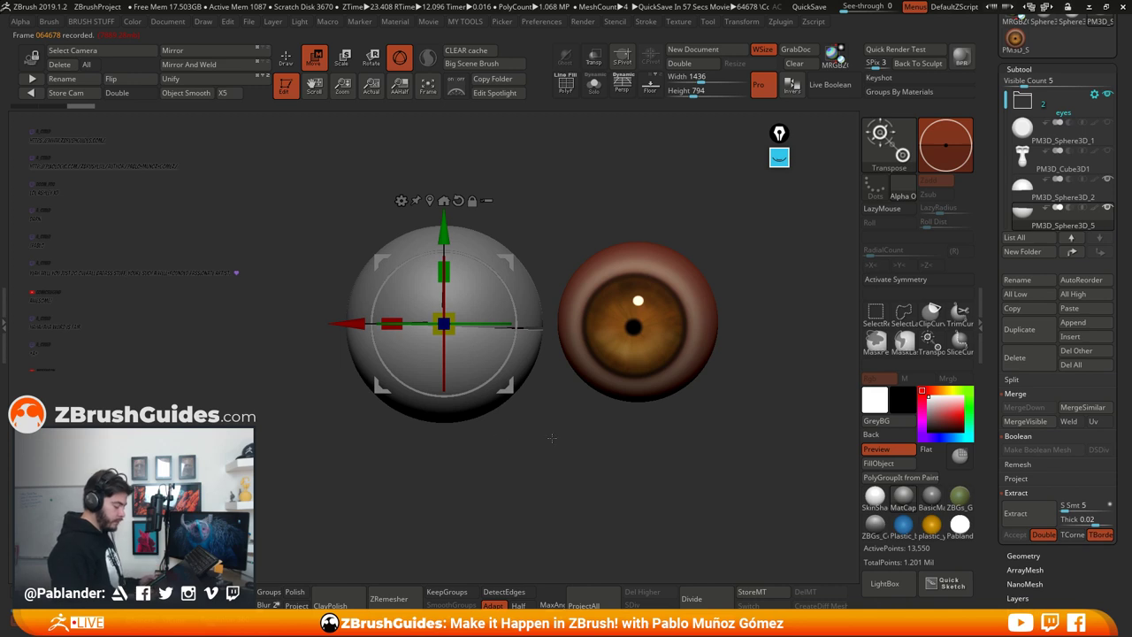
mouse_move(1063, 215)
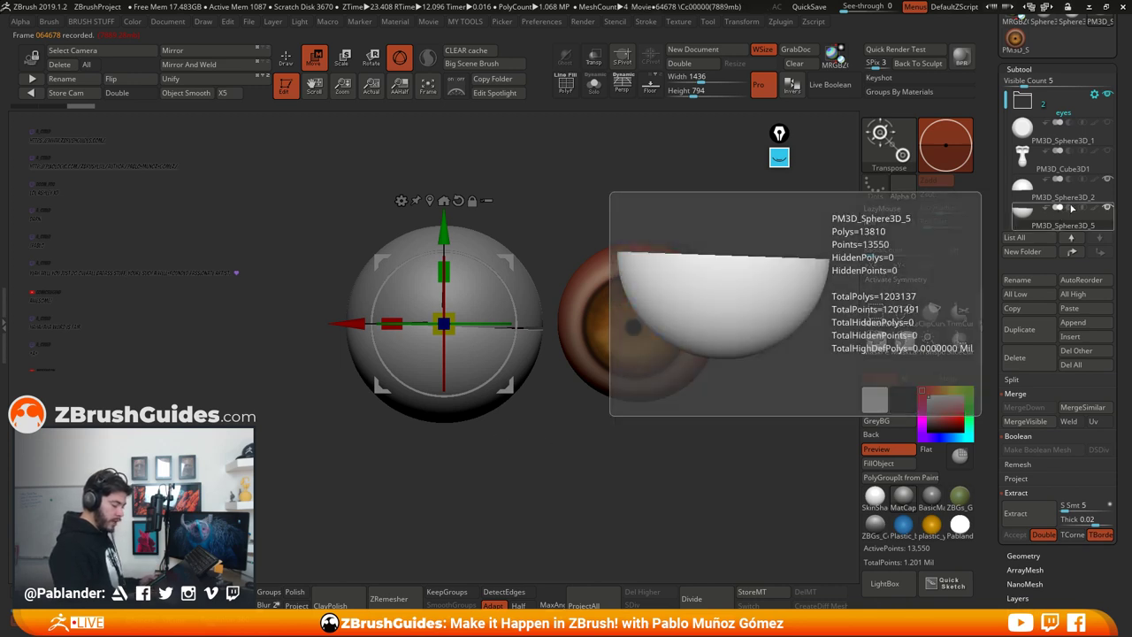
click(1107, 182)
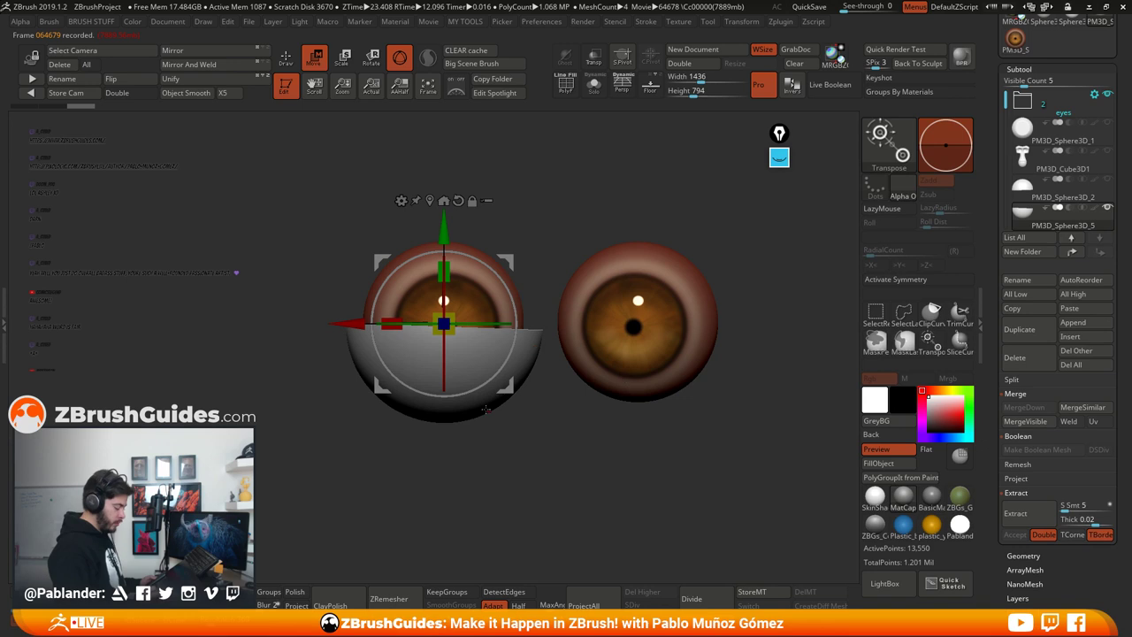
Step: Rotate the lower lid forward and downward to expose the iris, and tilt it slightly sideways around the eyeball
drag(442, 347, 443, 380)
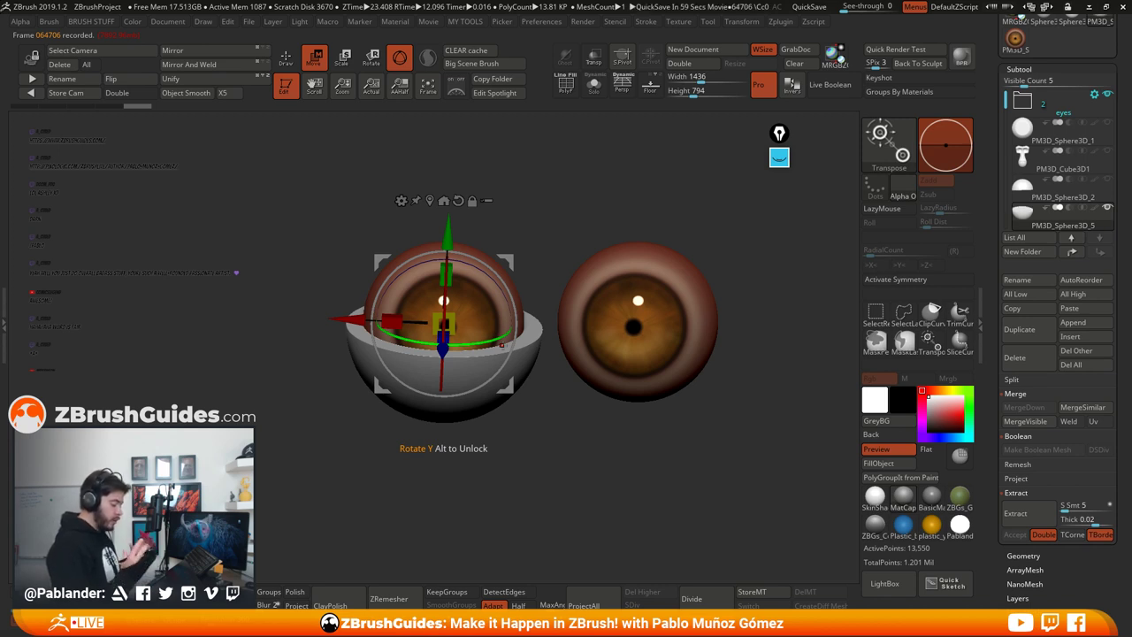
drag(501, 343, 515, 313)
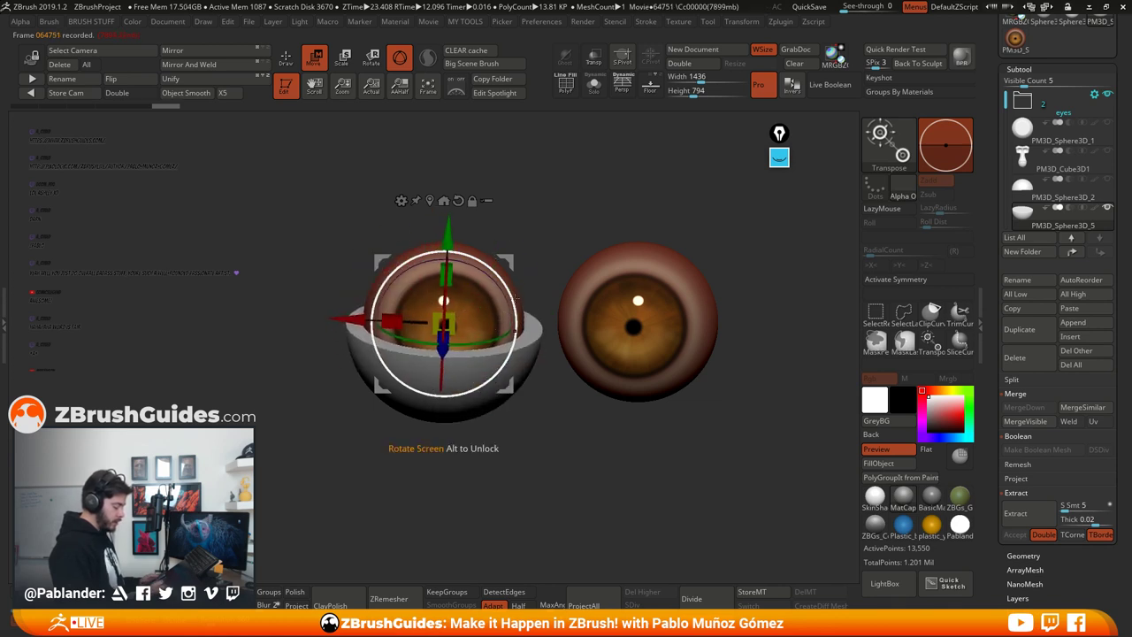
drag(444, 294, 445, 302)
drag(511, 289, 515, 296)
drag(446, 299, 449, 297)
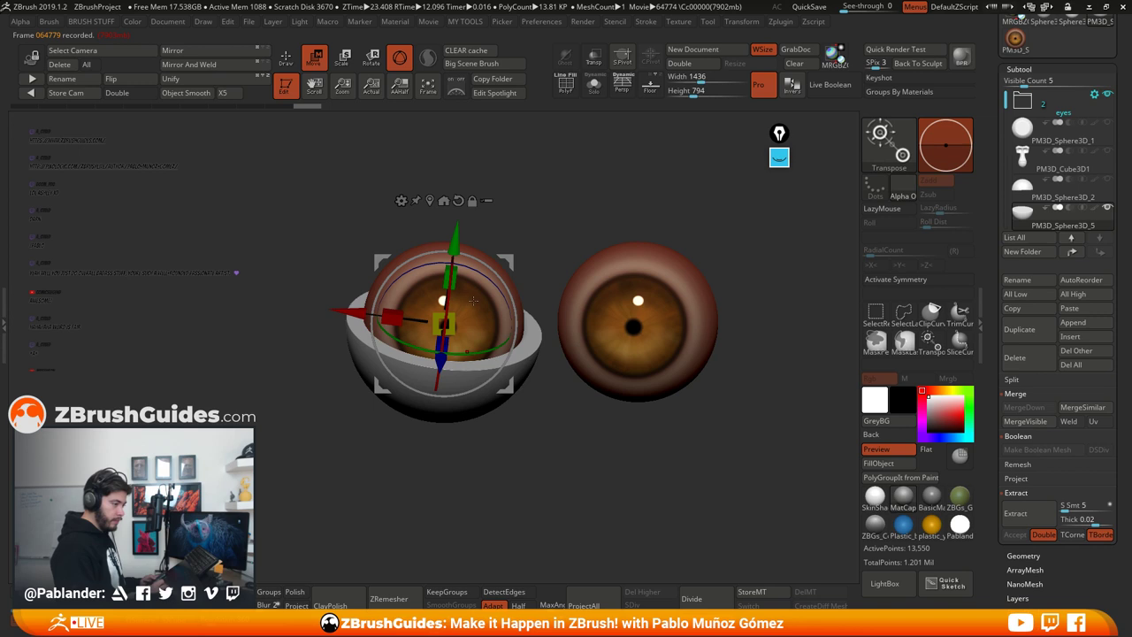
alt+right_drag(496, 381, 523, 350)
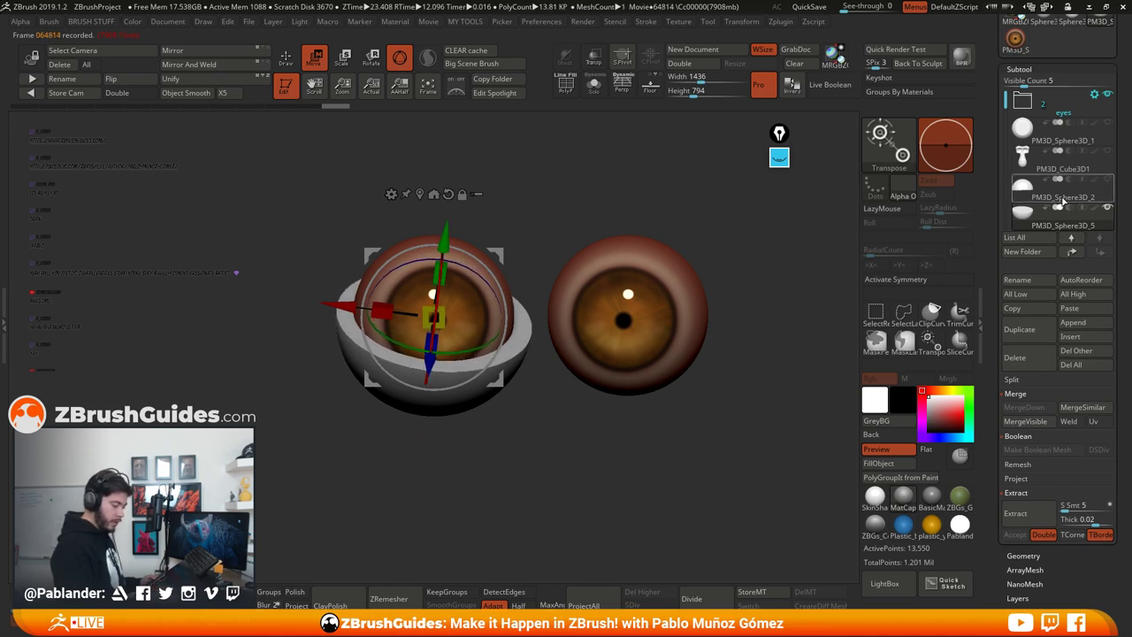
Step: Show and select the upper lid, and rotate it upward around the eyeball to open the eye
click(286, 60)
click(1107, 179)
click(1063, 188)
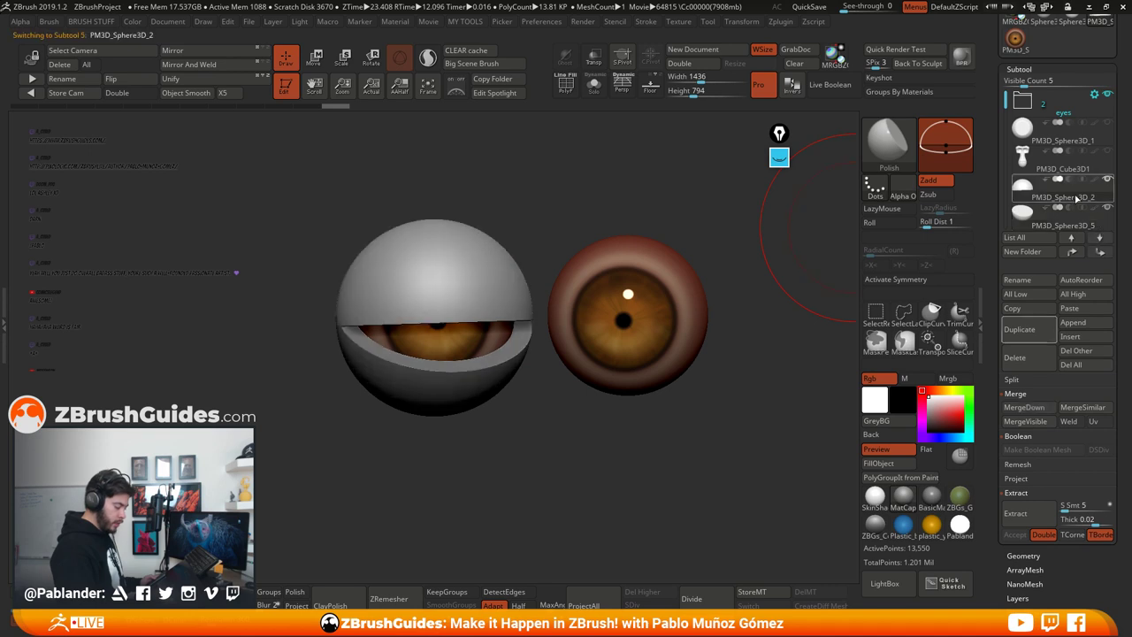
click(314, 60)
drag(433, 360, 433, 302)
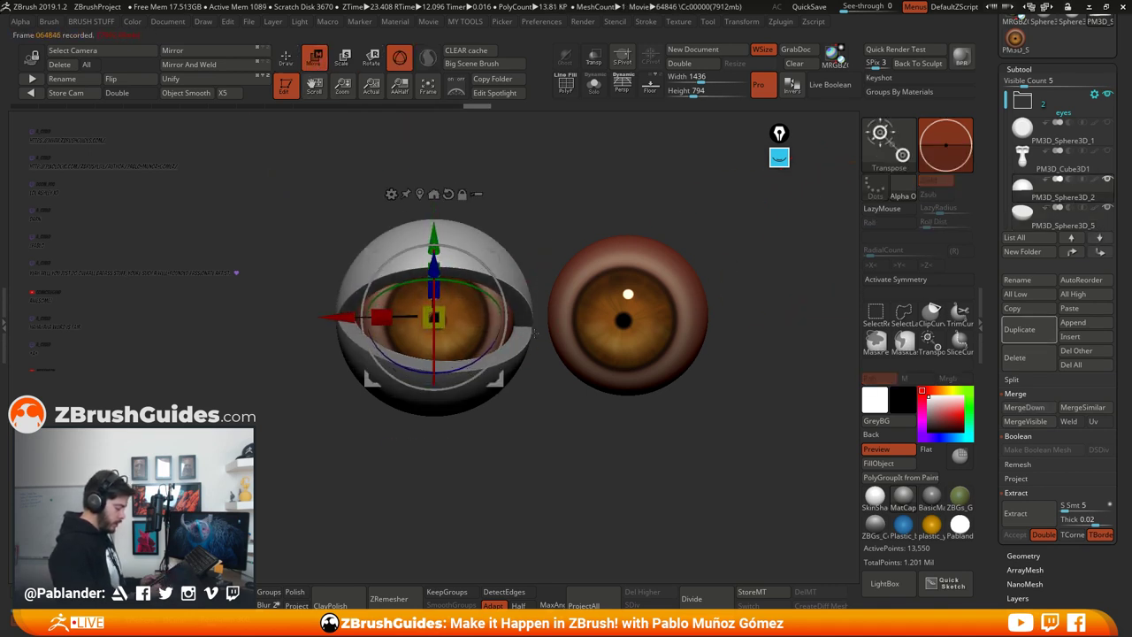
Step: Rotate the upper lid about 15 degrees downward around the eyeball so it covers more of the iris
drag(507, 308, 520, 298)
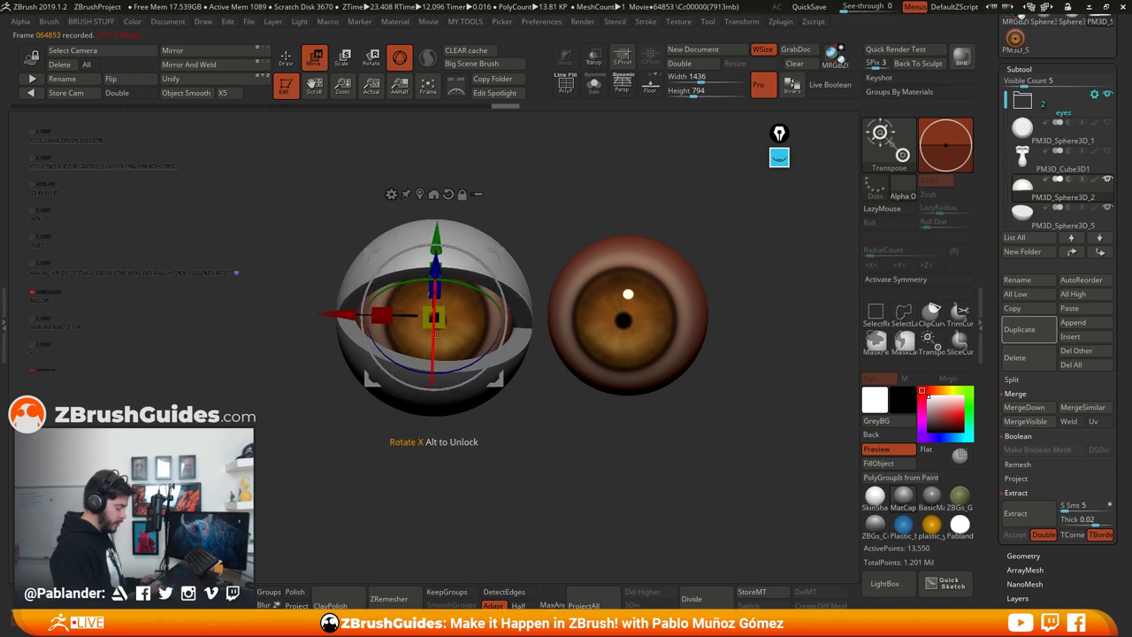
drag(435, 344, 435, 357)
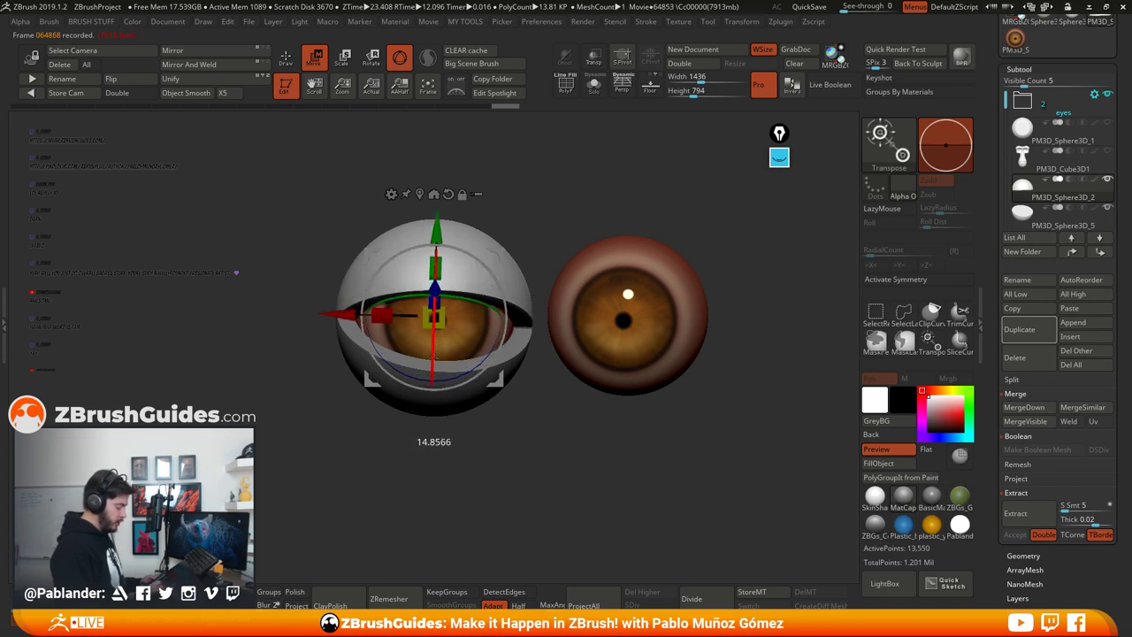
click(285, 67)
mouse_move(568, 462)
ctrl+right_down()
mouse_move(516, 308)
mouse_move(658, 352)
ctrl+right_up()
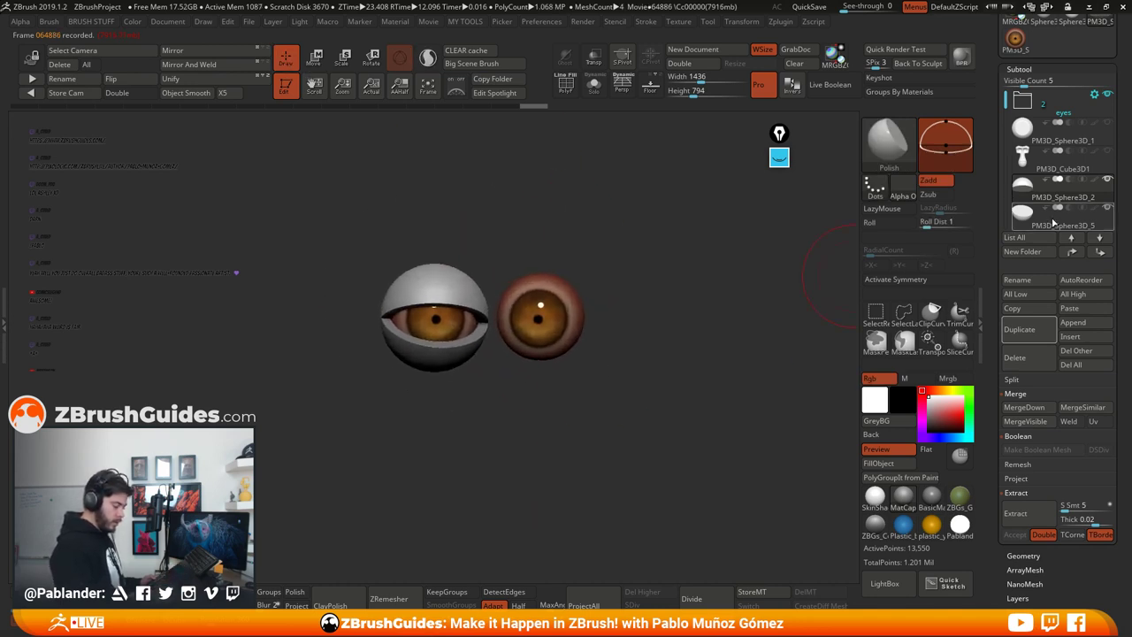
Step: Select the lower lid and rotate it slightly around the eyeball
key(w)
drag(435, 292, 435, 298)
click(287, 65)
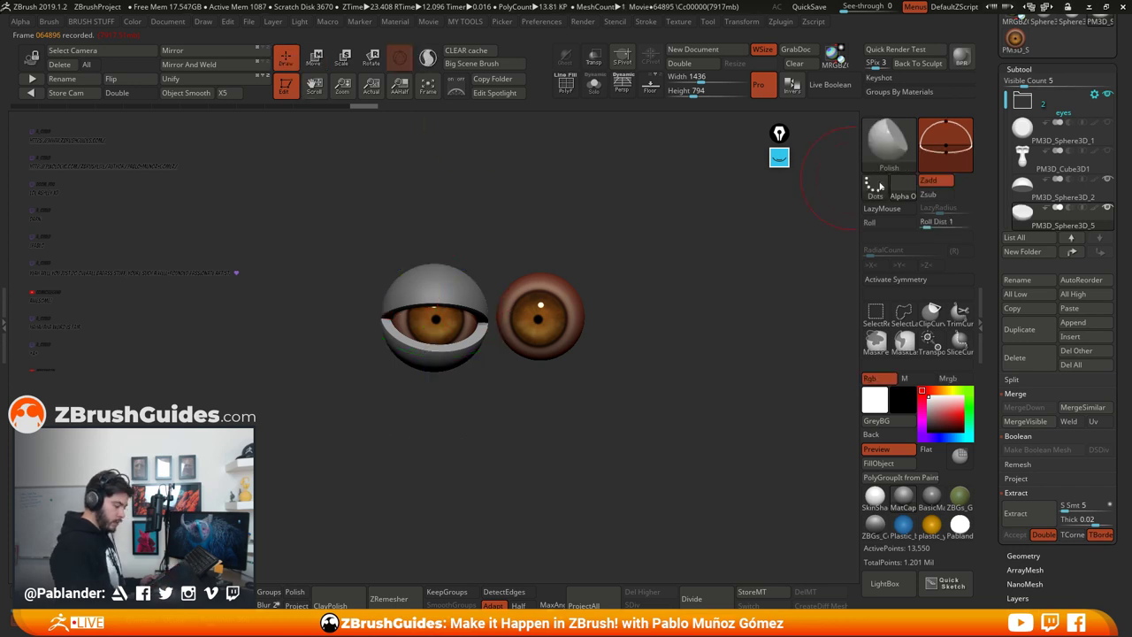
Step: Select the upper lid and lower it in small rotations until its edge reaches the pupil for a sleepy look
click(1023, 188)
ctrl+right_drag(659, 287, 674, 334)
key(w)
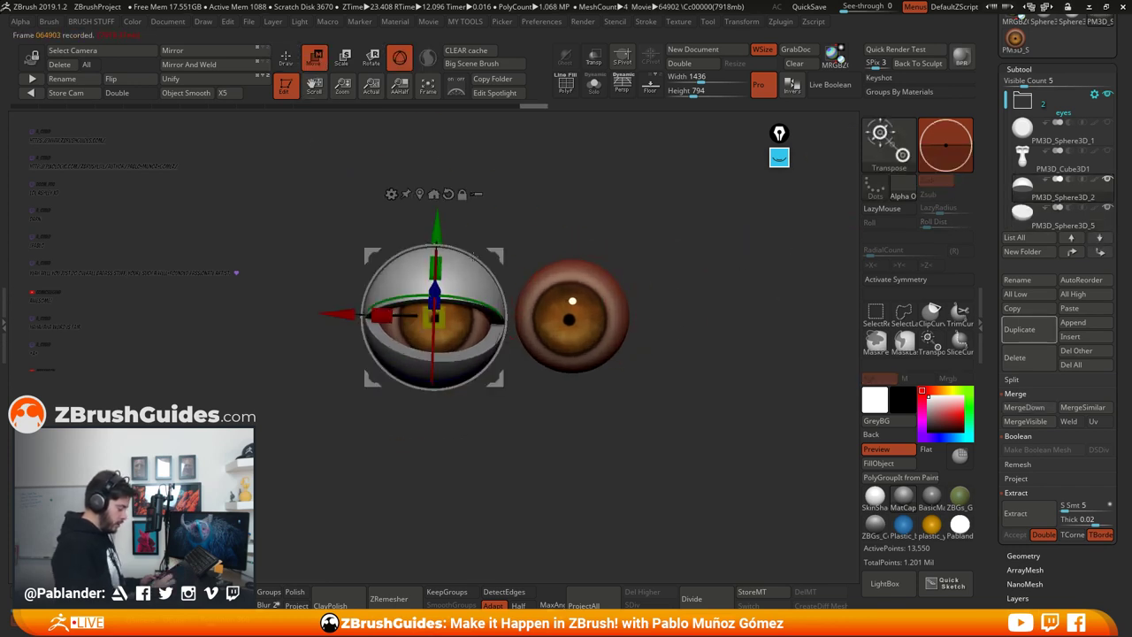
drag(433, 370, 433, 387)
key(q)
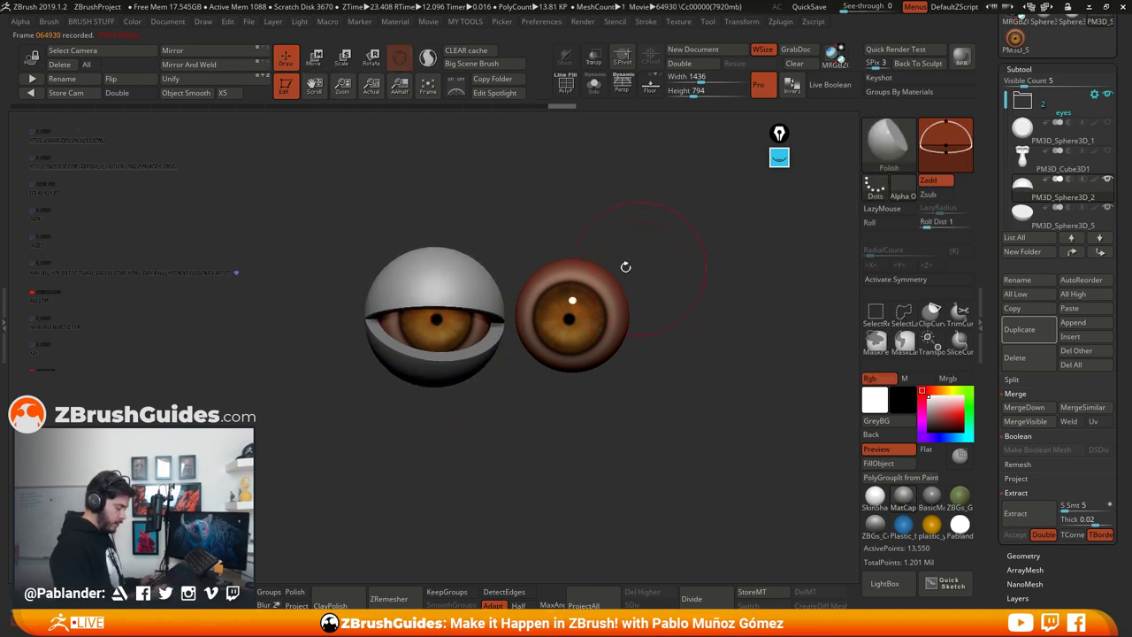
click(325, 68)
mouse_move(466, 314)
ctrl+right_down()
mouse_move(471, 385)
mouse_move(520, 382)
ctrl+right_up()
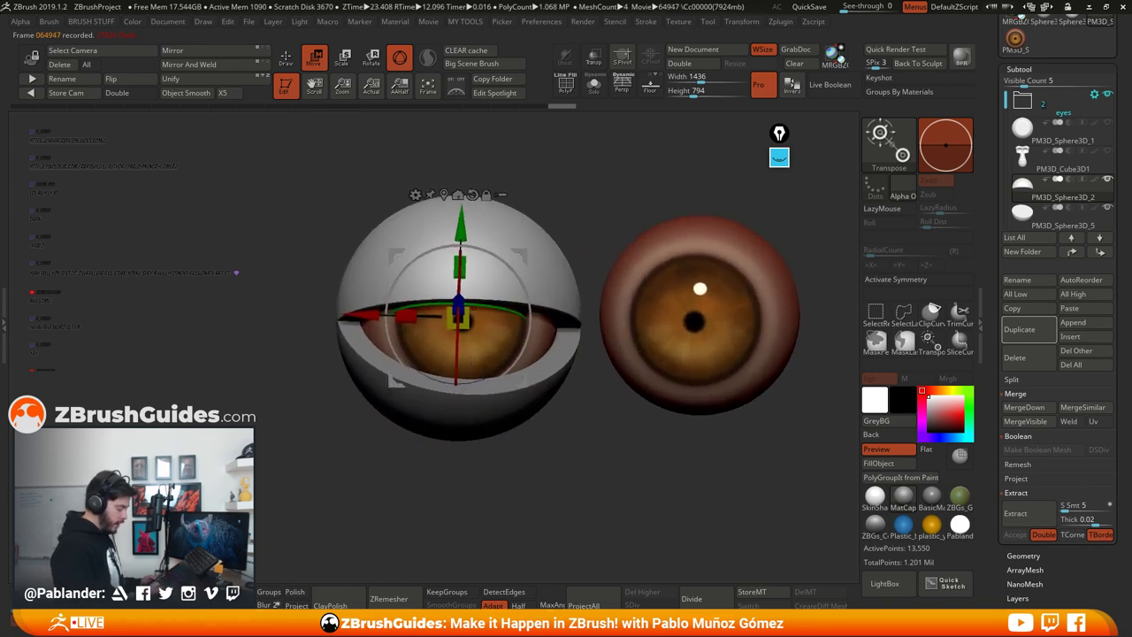
drag(456, 345, 457, 349)
key(q)
mouse_move(550, 367)
ctrl+right_down()
mouse_move(526, 419)
mouse_move(548, 415)
mouse_move(568, 460)
mouse_move(556, 380)
mouse_move(583, 427)
mouse_move(542, 431)
ctrl+right_up()
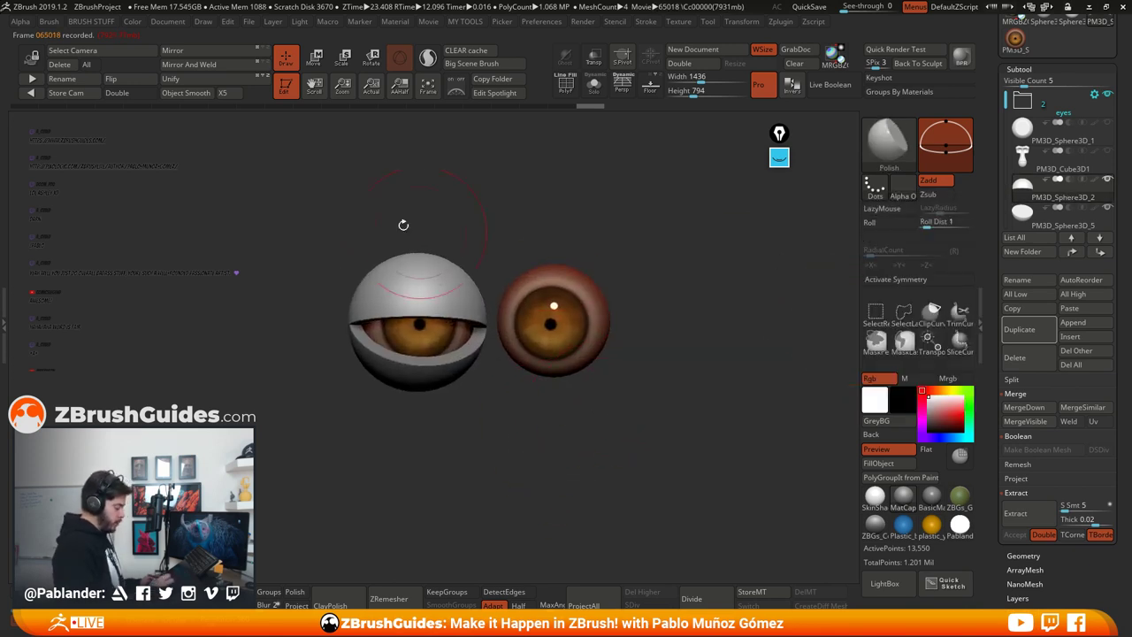
Step: Apply Mirror And Weld to the upper lid and to the lower lid to give the second eye its eyelids
click(211, 65)
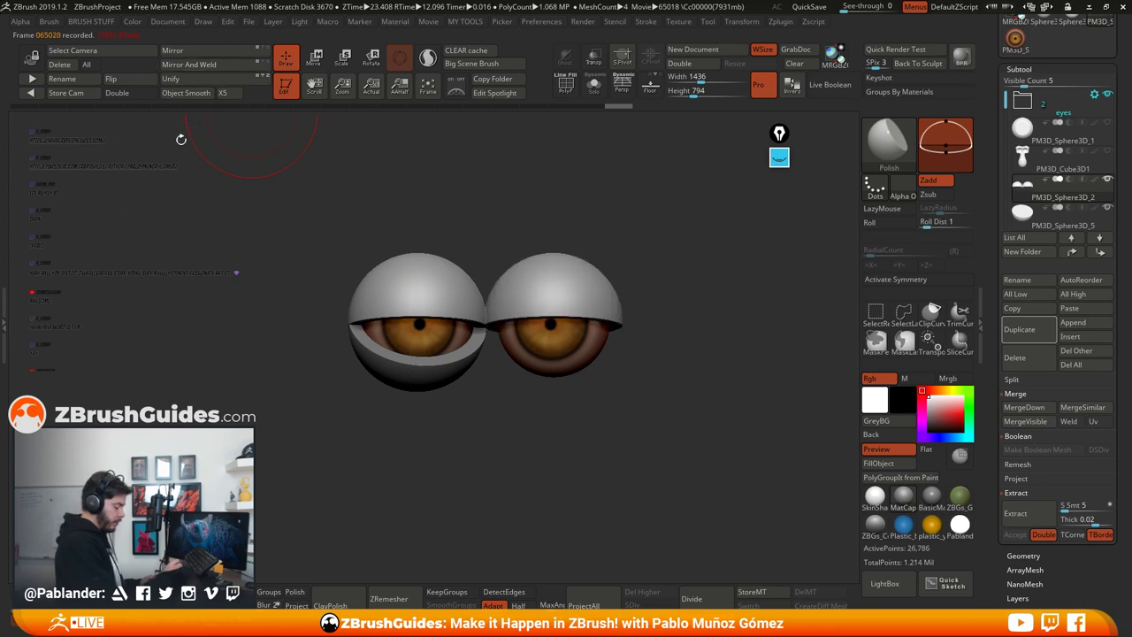
click(1057, 225)
click(203, 65)
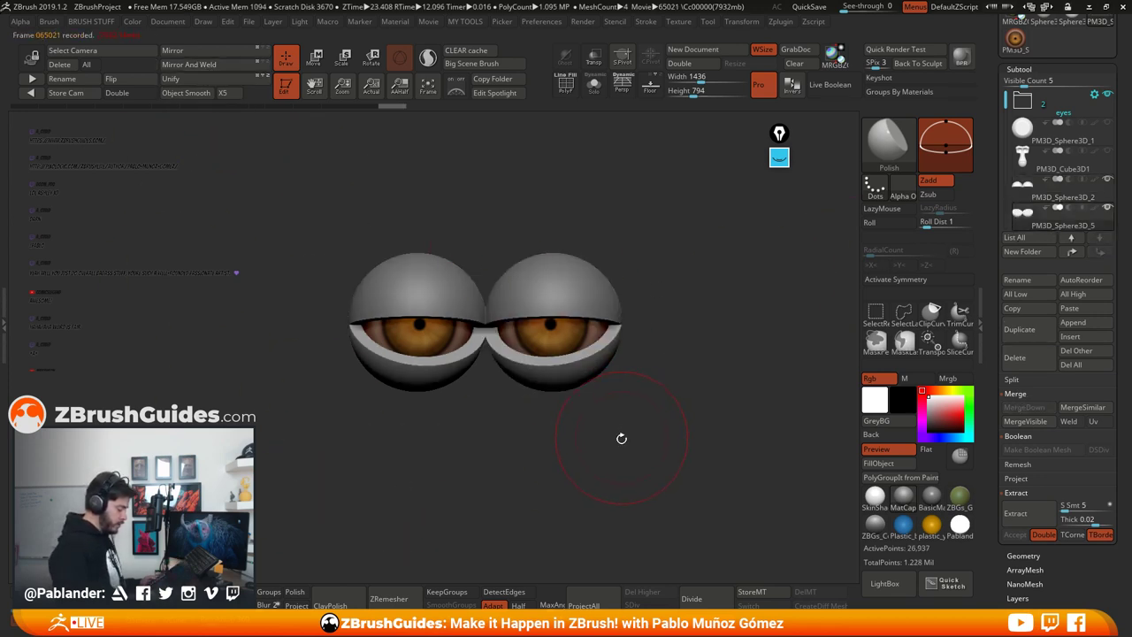
Step: Inspect the mirrored lids around the eyes and make the face and head subtools visible again
drag(622, 438, 509, 391)
drag(594, 345, 616, 398)
drag(796, 317, 665, 331)
alt+drag(619, 399, 650, 339)
click(1107, 152)
click(1106, 124)
mouse_move(654, 402)
alt+mouse_down()
mouse_move(614, 392)
mouse_move(598, 412)
mouse_move(637, 407)
mouse_move(592, 406)
mouse_move(640, 407)
alt+mouse_up()
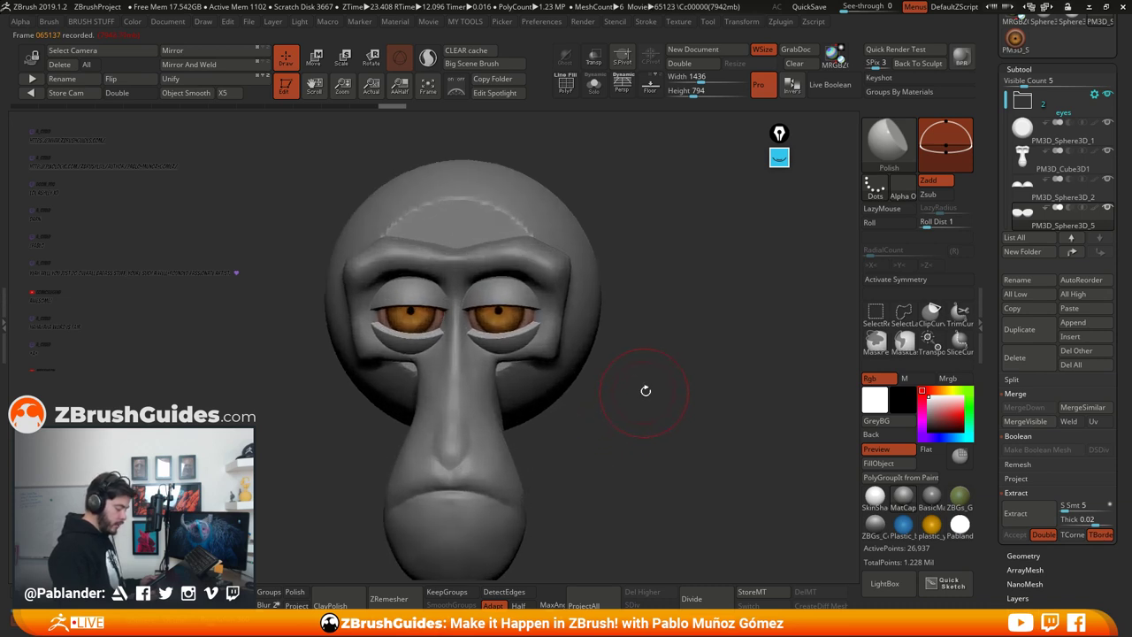
Step: Merge the upper lids down with the lower lids into one subtool and accept the operation
click(1060, 196)
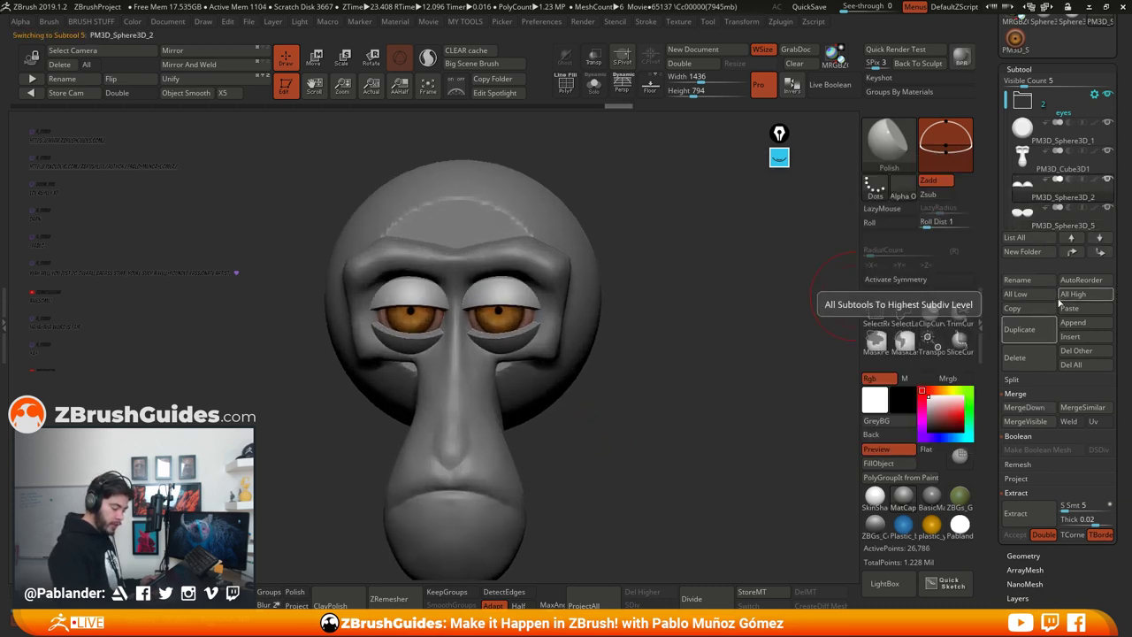
click(1031, 403)
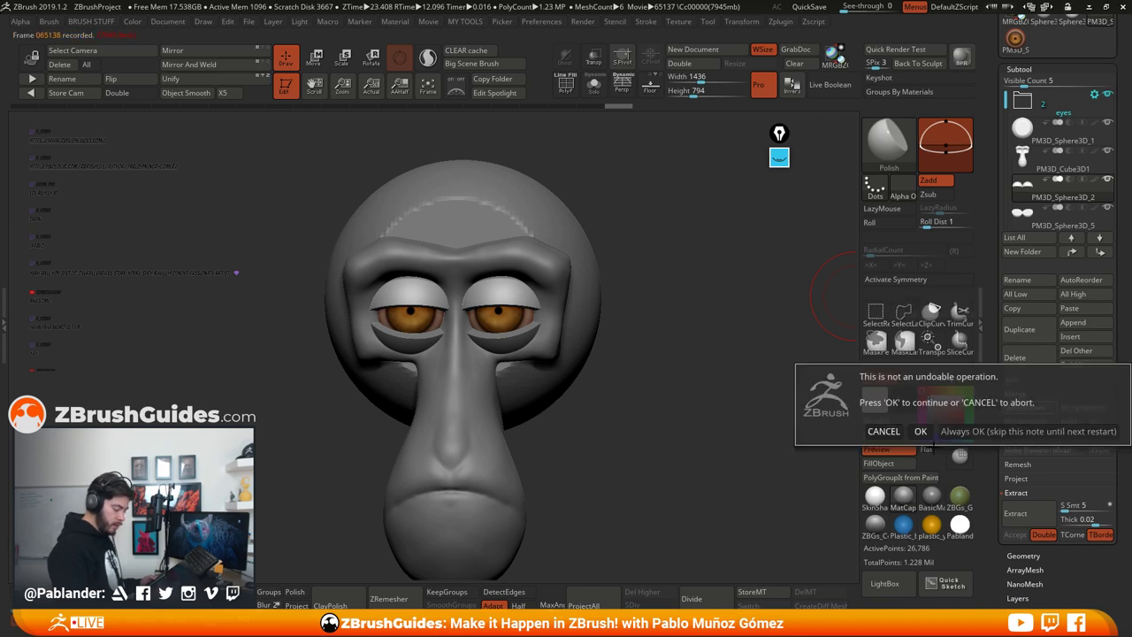
click(919, 430)
mouse_move(1044, 196)
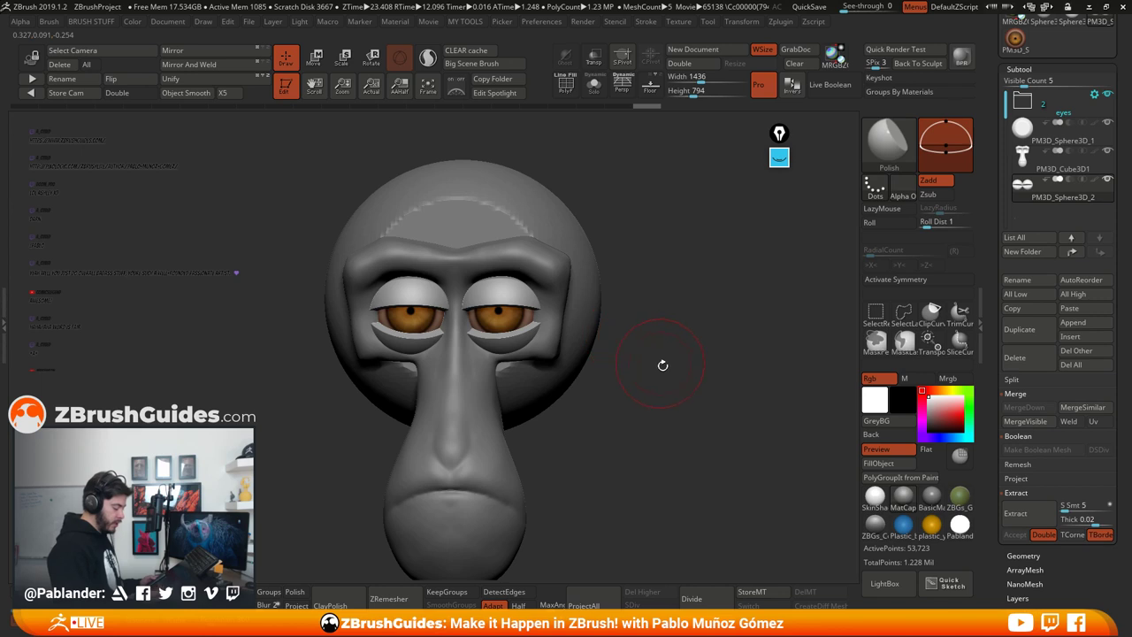
drag(662, 365, 677, 341)
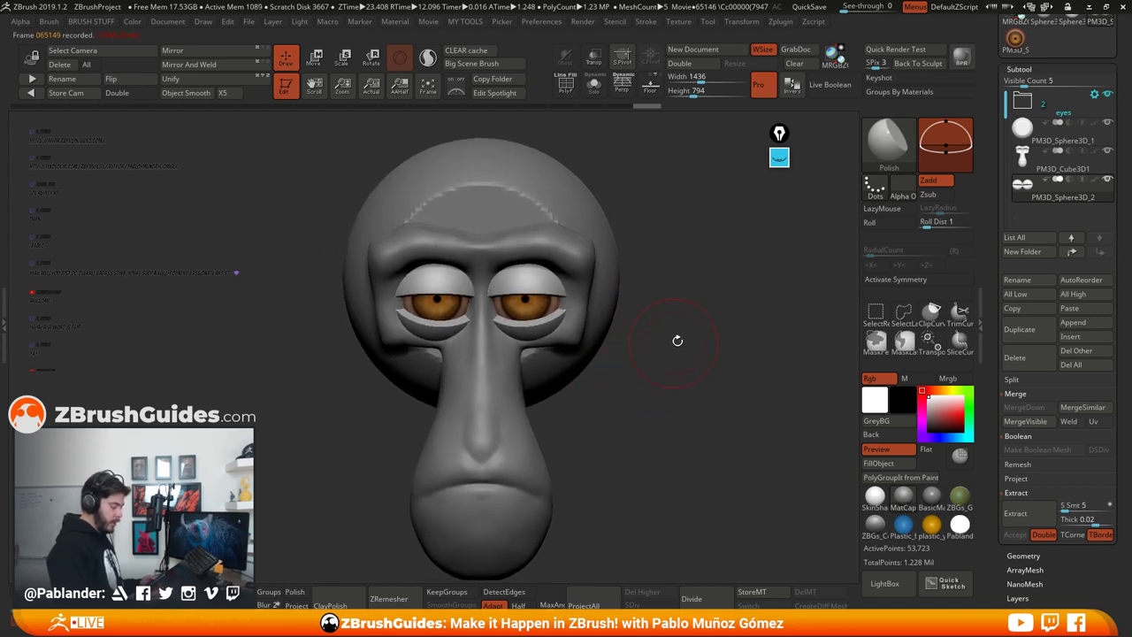
Step: Select the face subtool, hide and show the eyelids to compare the expression, and check their fit from several angles
click(1057, 181)
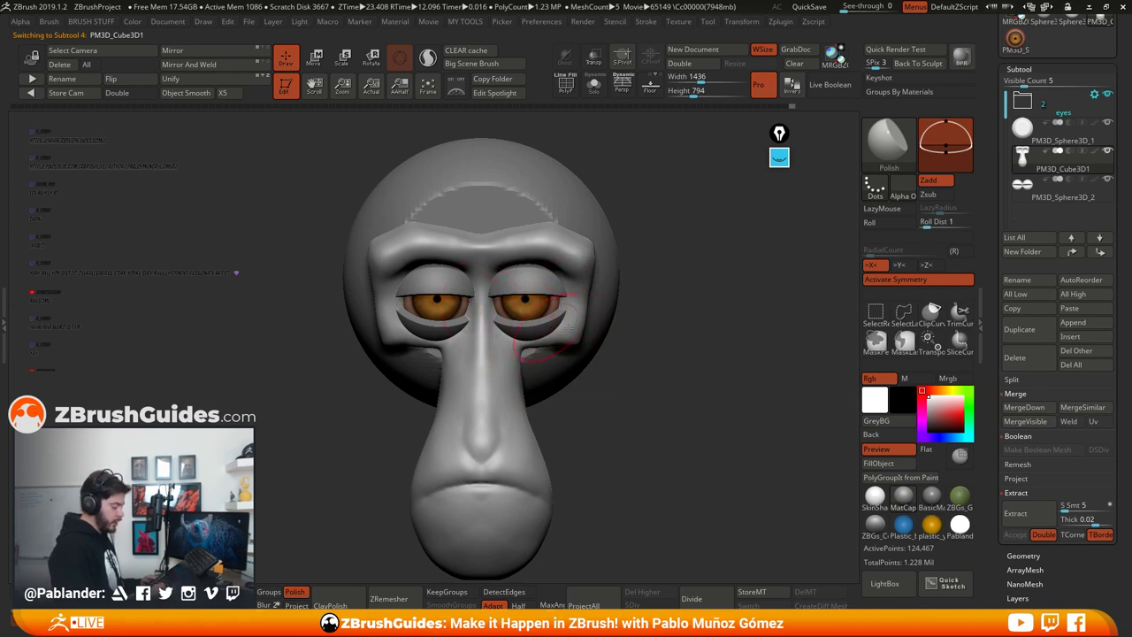
drag(651, 353, 624, 353)
click(1108, 178)
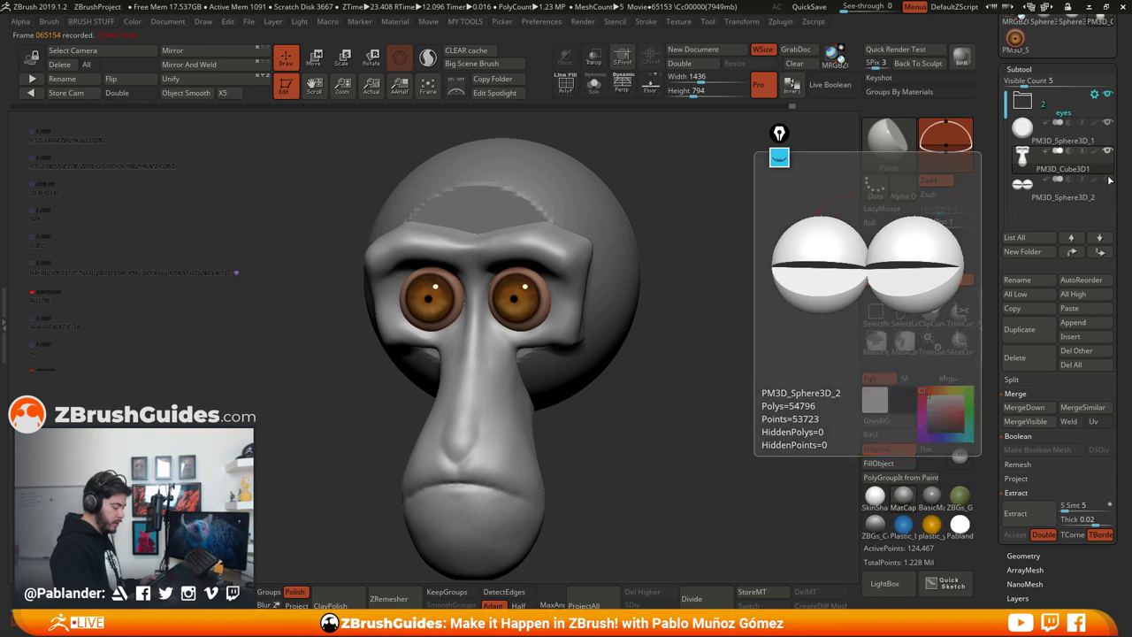
shift+drag(796, 267, 721, 308)
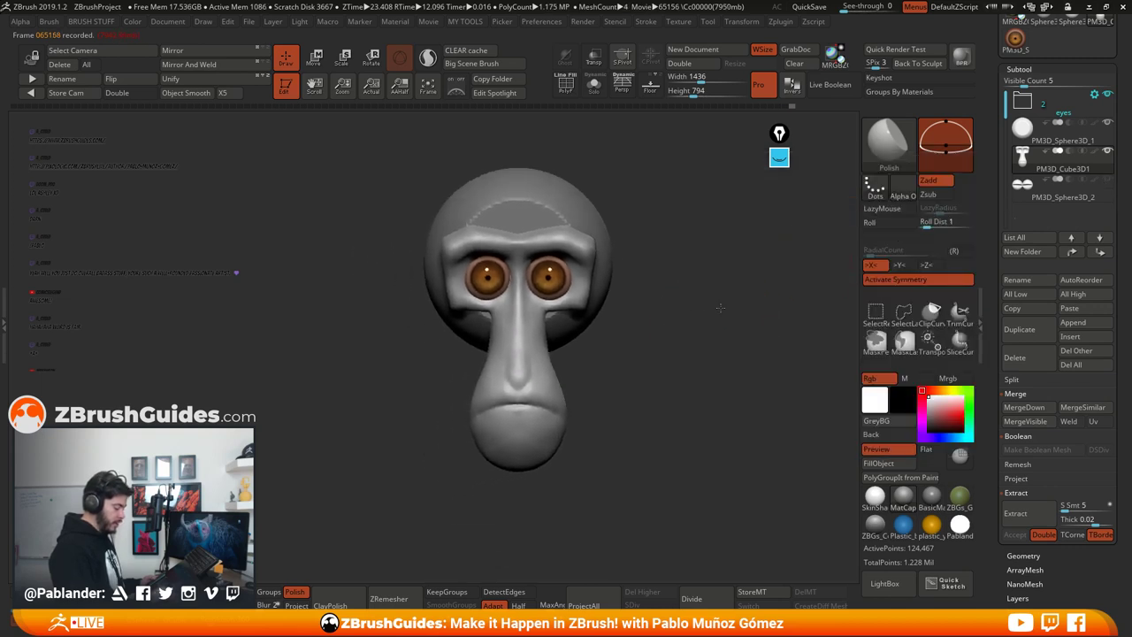
click(1110, 180)
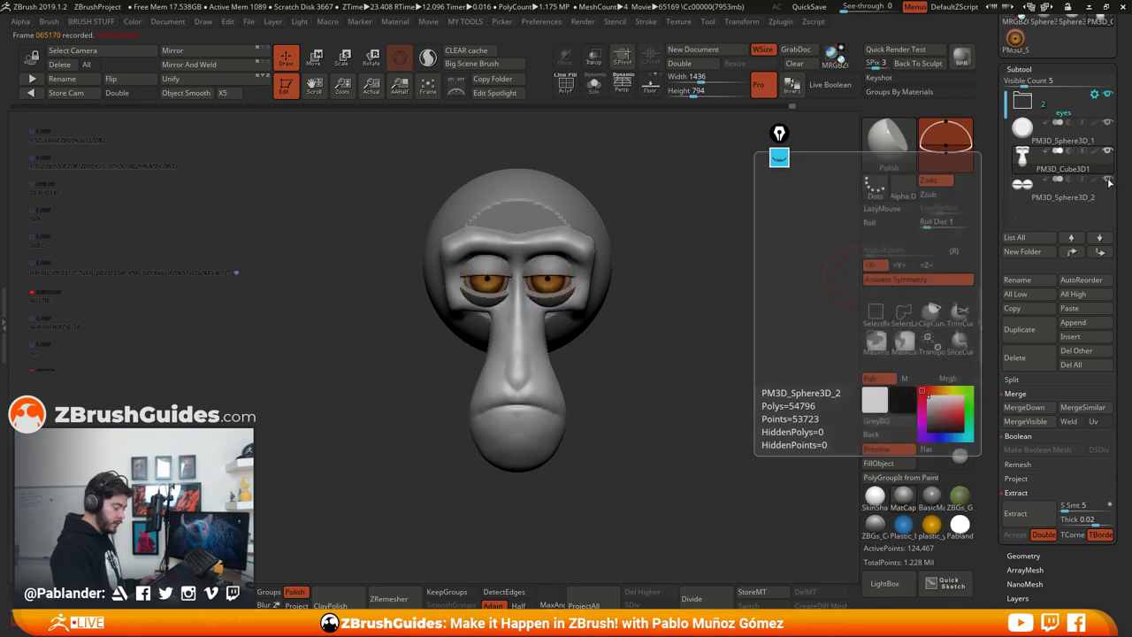
drag(670, 399, 667, 426)
drag(658, 386, 565, 327)
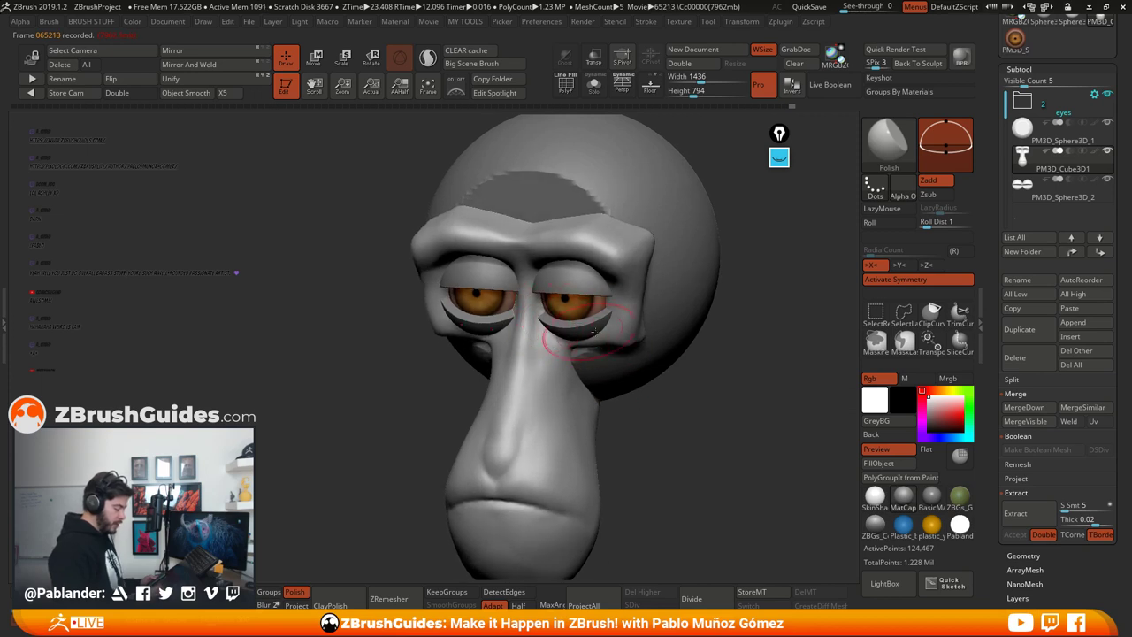
drag(679, 371, 610, 361)
Step: Nudge the merged eyelids slightly back into the face along the Z axis with the Move gizmo
click(315, 59)
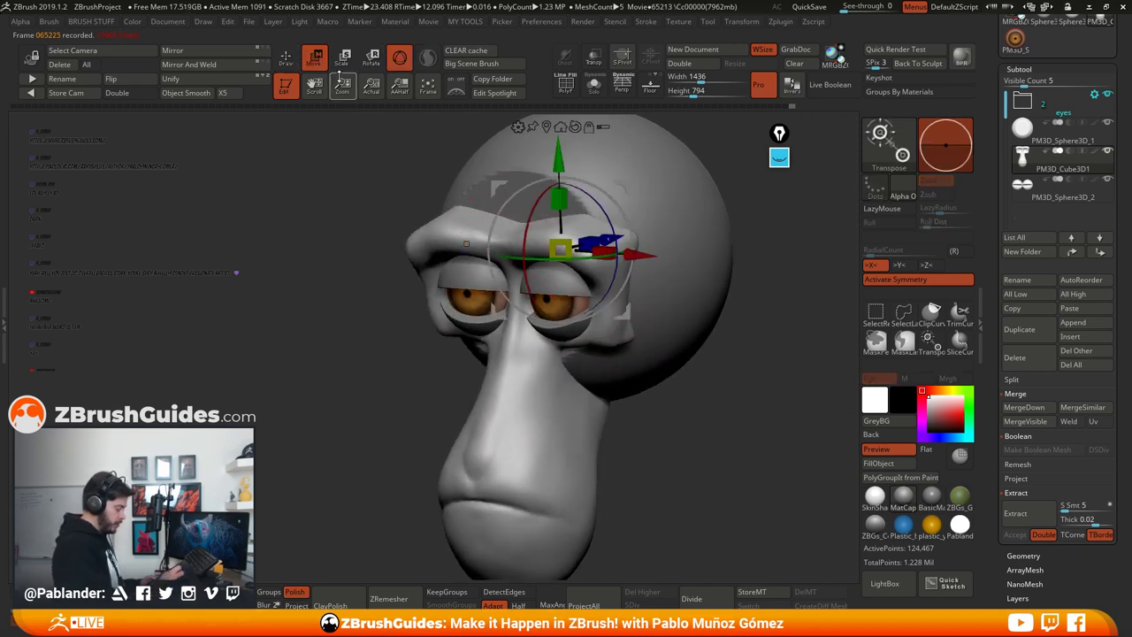
drag(652, 265, 617, 285)
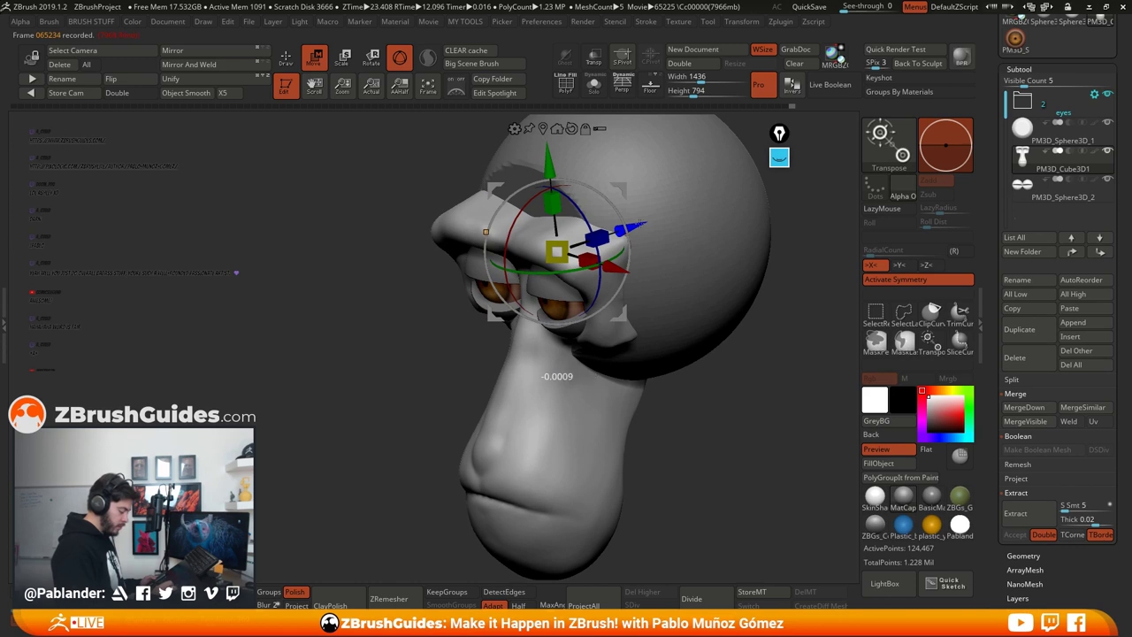
click(1064, 198)
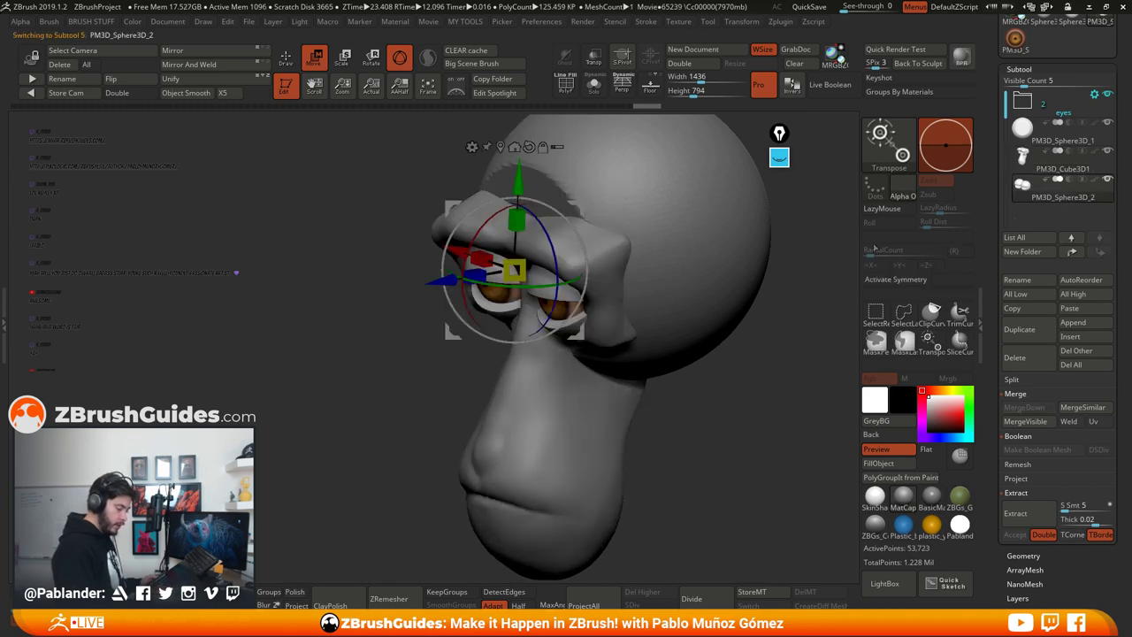
drag(438, 282, 441, 281)
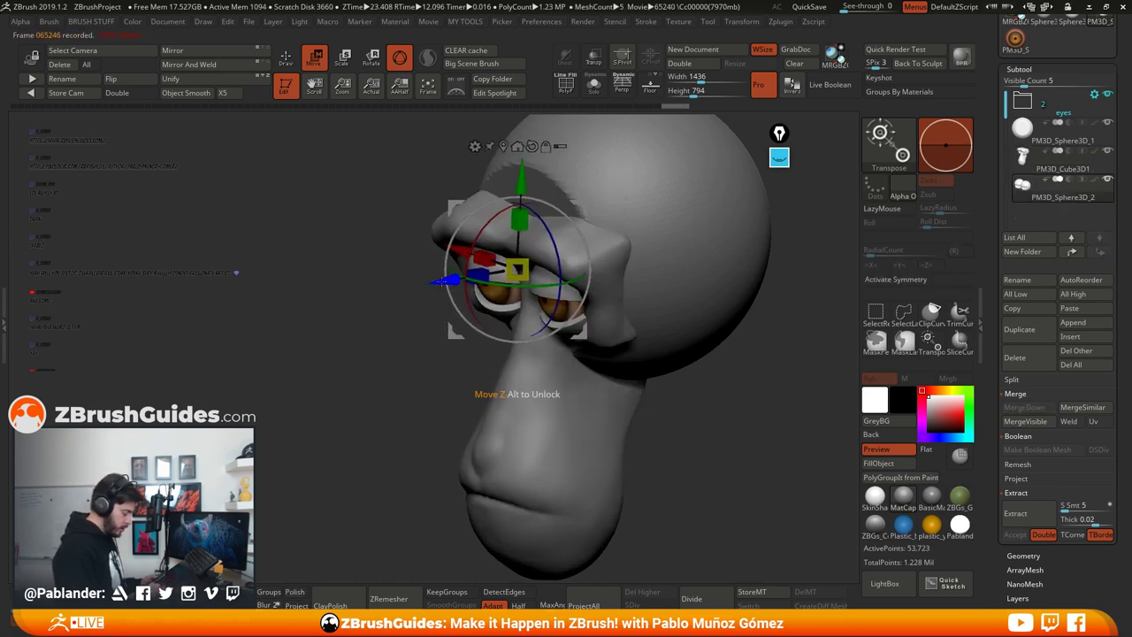
right_drag(441, 281, 547, 250)
click(287, 59)
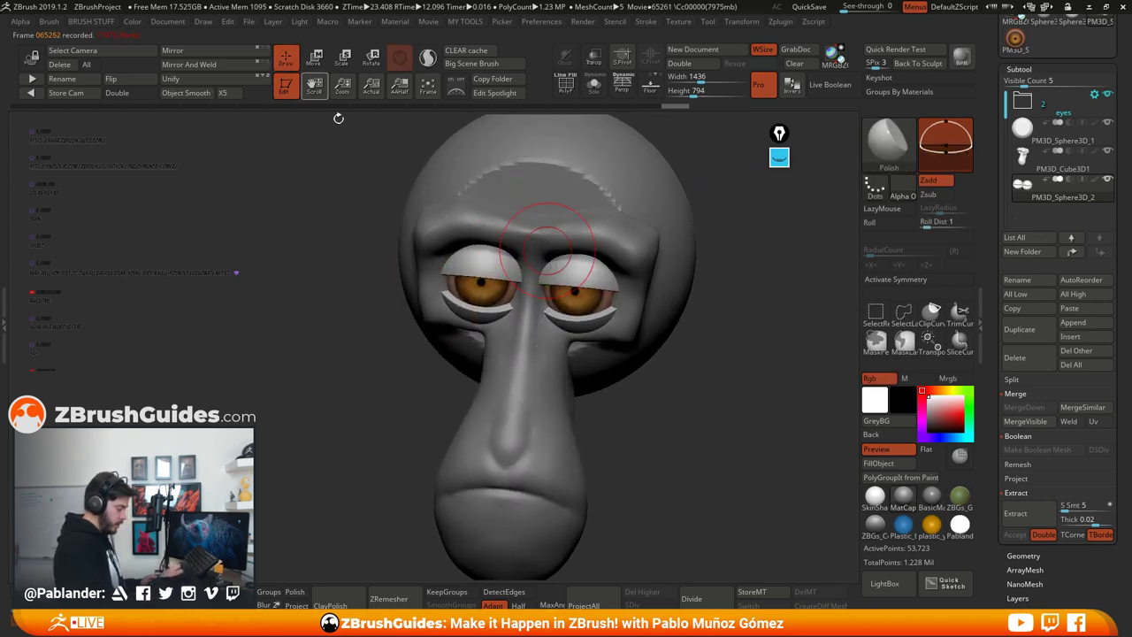
drag(711, 336, 751, 324)
Step: Select the face subtool, quick-save the project and switch to the Move brush
click(1063, 166)
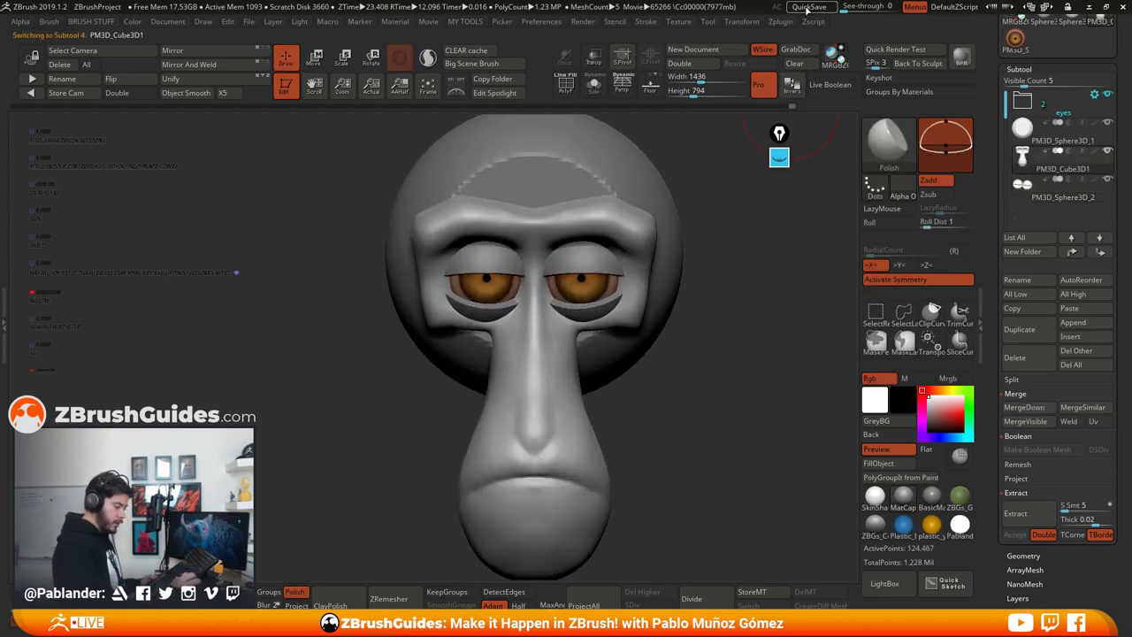
click(806, 7)
key(b)
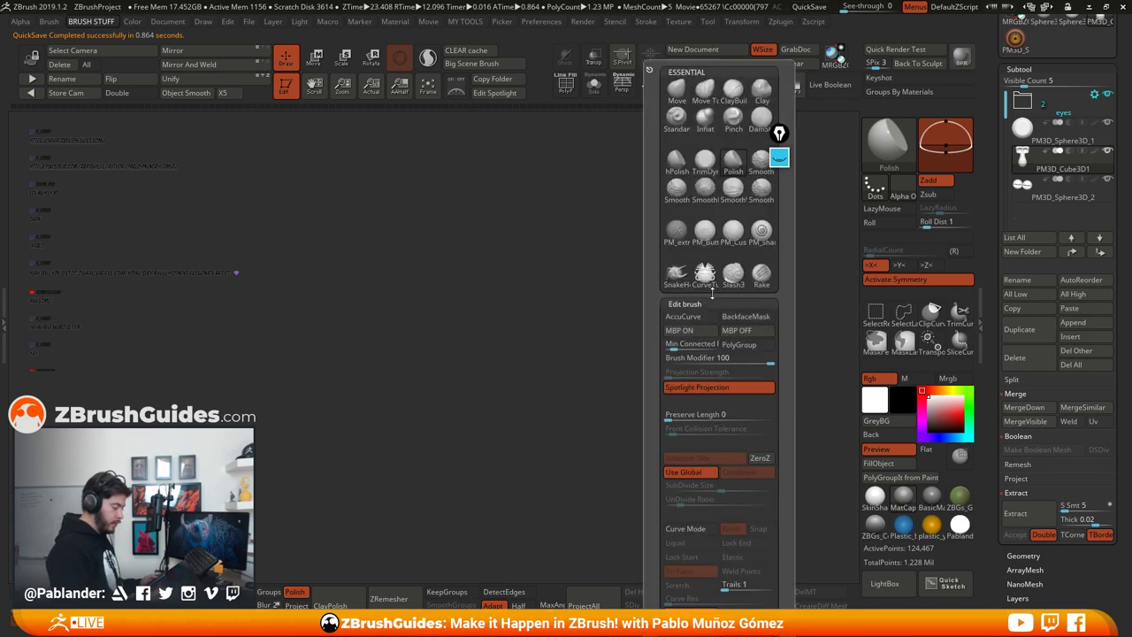
click(676, 90)
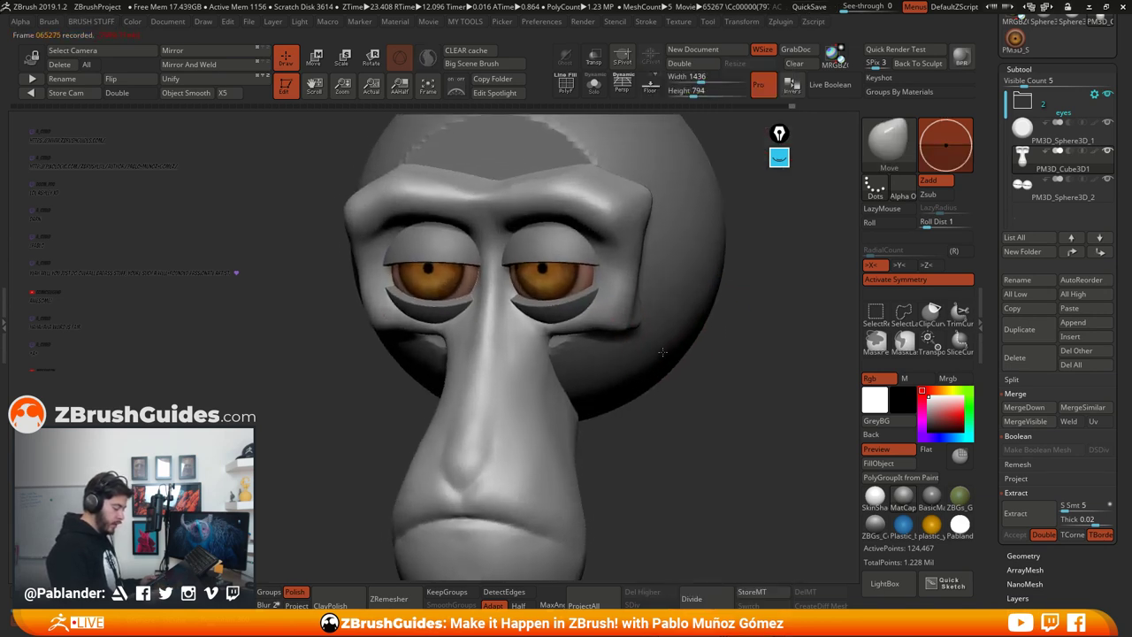
Step: Pull the sides of the nose bridge inward with the Move brush to narrow it between the eyes
right_drag(633, 302, 637, 302)
key(space)
drag(519, 281, 512, 280)
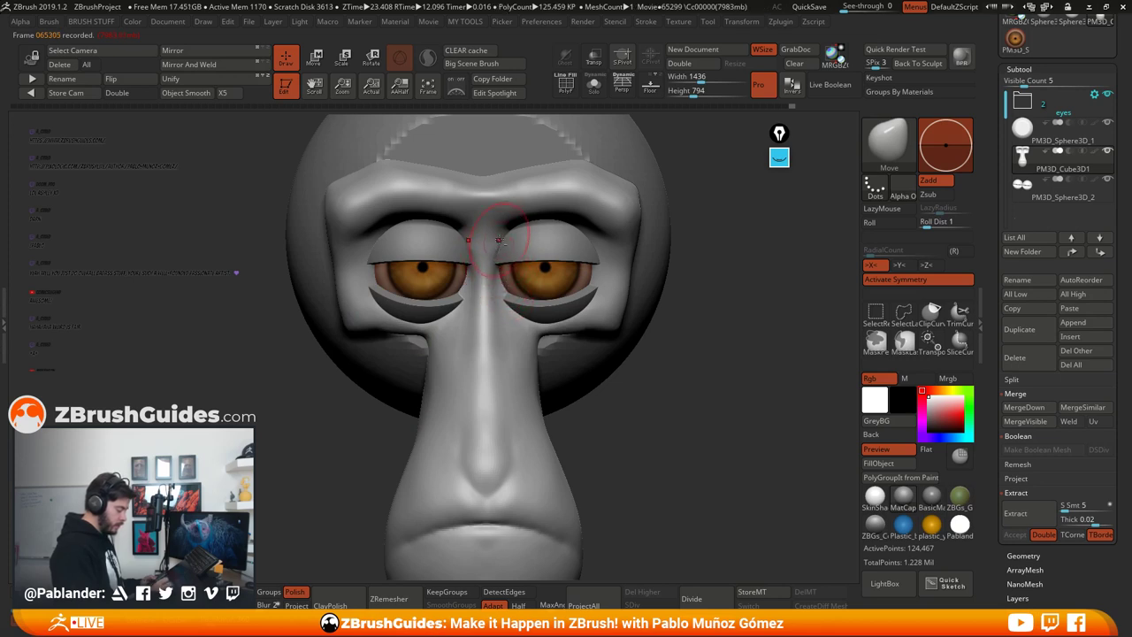
alt+right_drag(520, 239, 522, 253)
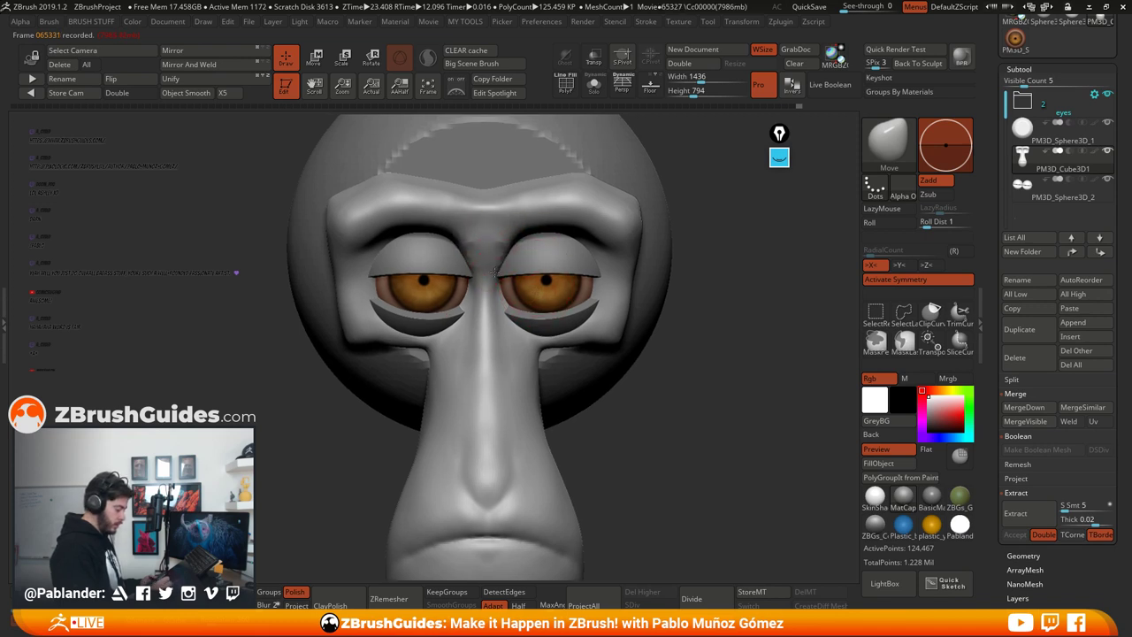
right_drag(493, 272, 472, 301)
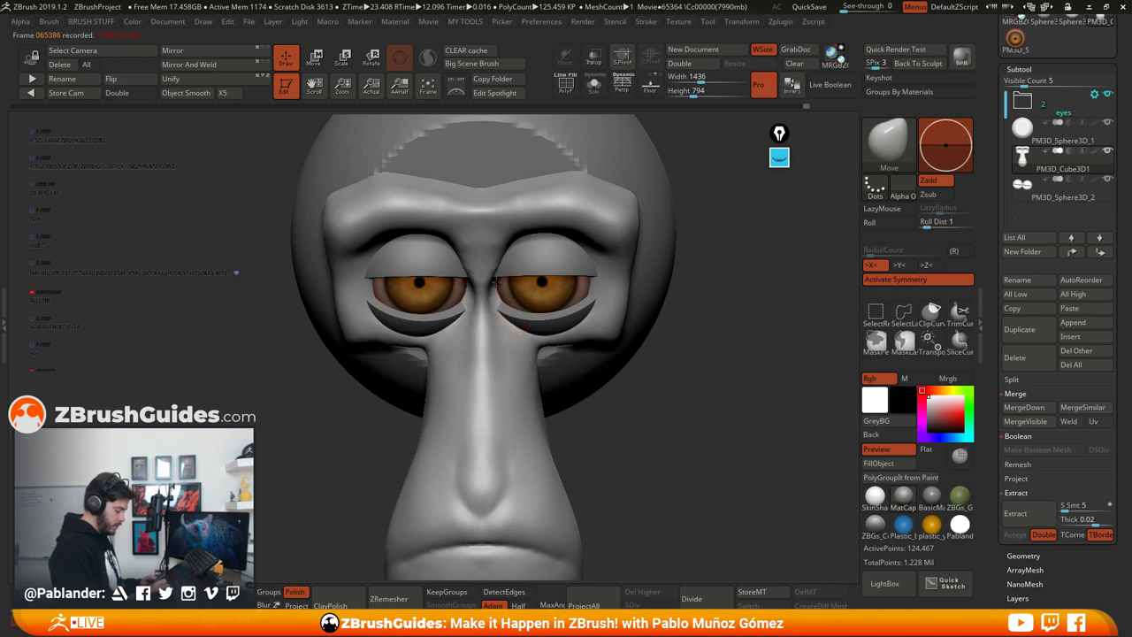
Step: Isolate the face with Dynamic Solo, reshape the inner eye-socket corners with the Move brush, and show all subtools again
mouse_move(605, 255)
right_down()
mouse_move(533, 259)
mouse_move(554, 252)
right_up()
click(594, 85)
drag(553, 251, 543, 254)
mouse_move(543, 255)
right_down()
mouse_move(583, 243)
mouse_move(547, 278)
right_up()
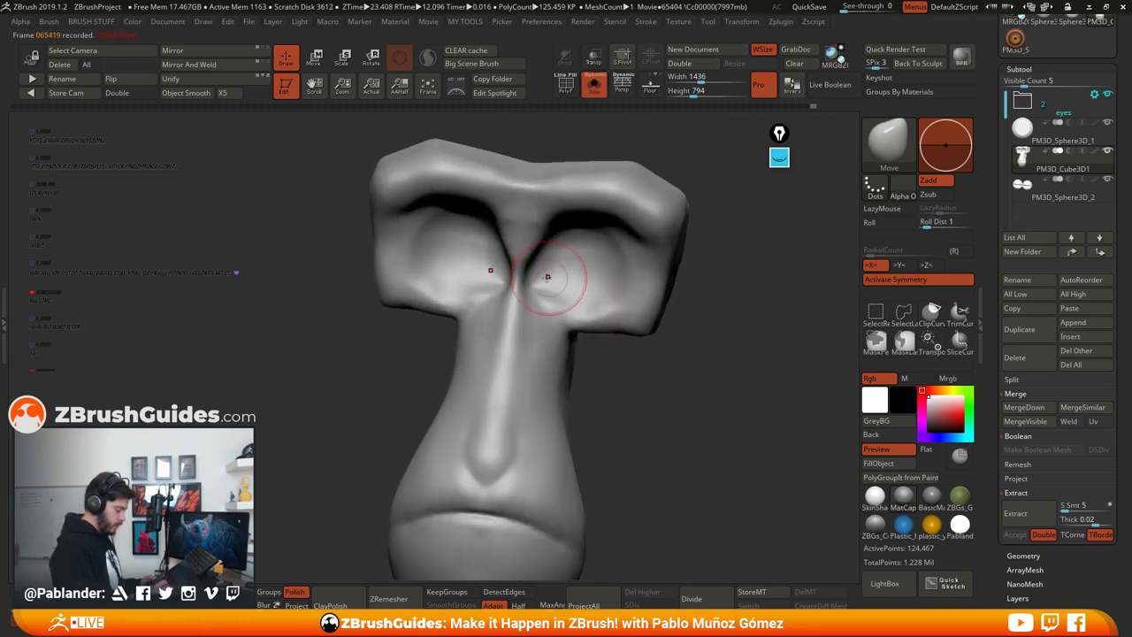
key(ctrl+shift+f)
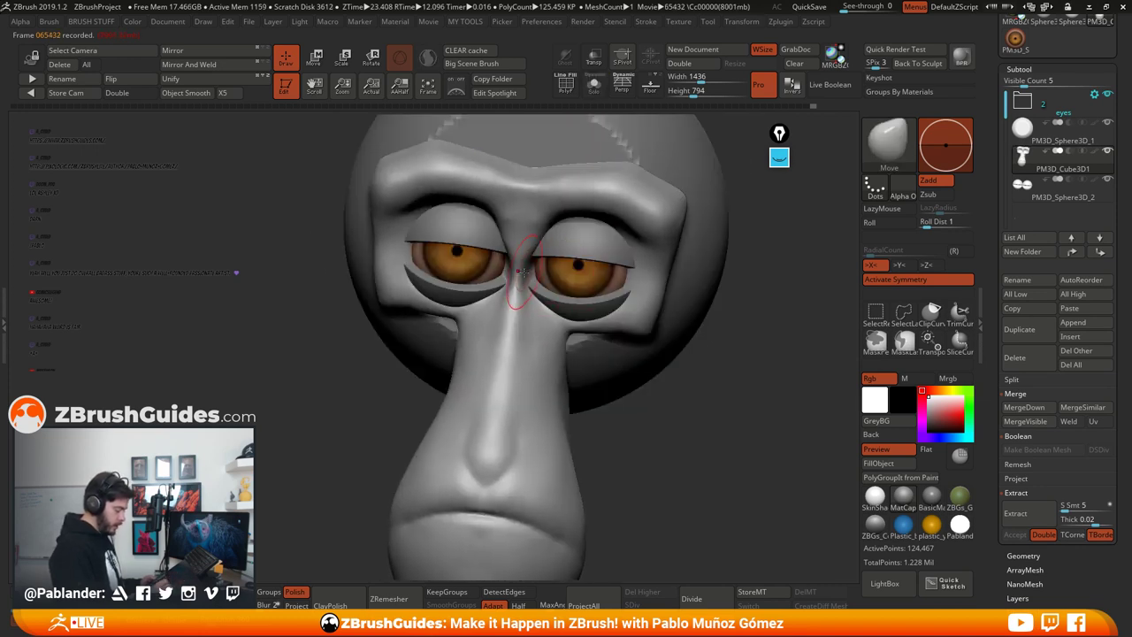
Step: Reshape the outer and inner corners of the eye sockets around the eyelids with the Move brush
right_drag(592, 310, 643, 271)
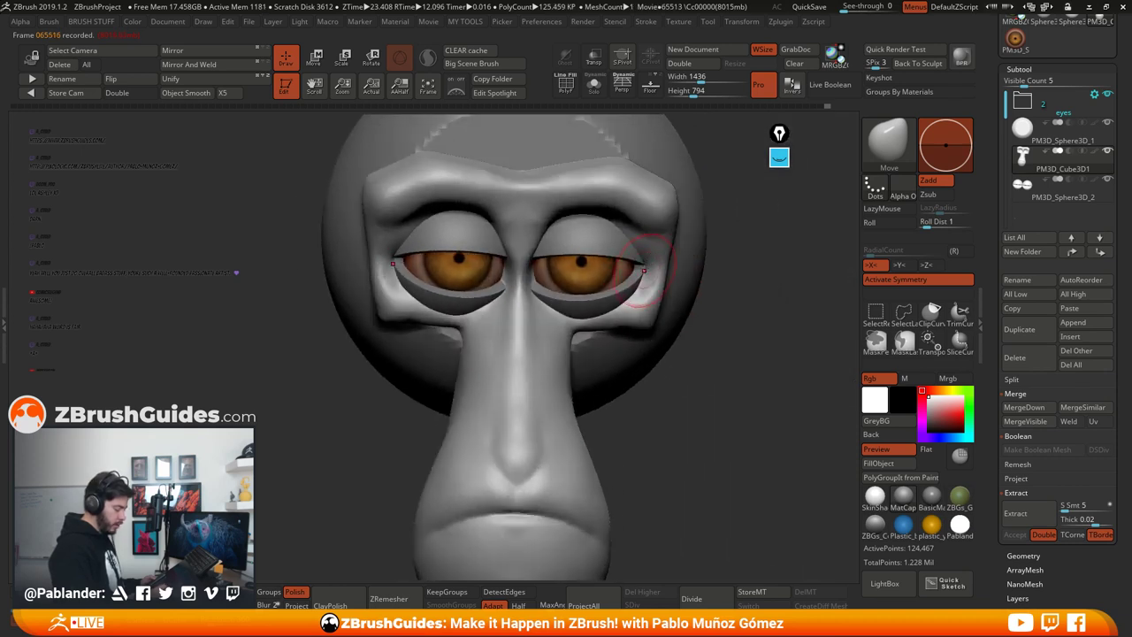
drag(654, 271, 646, 257)
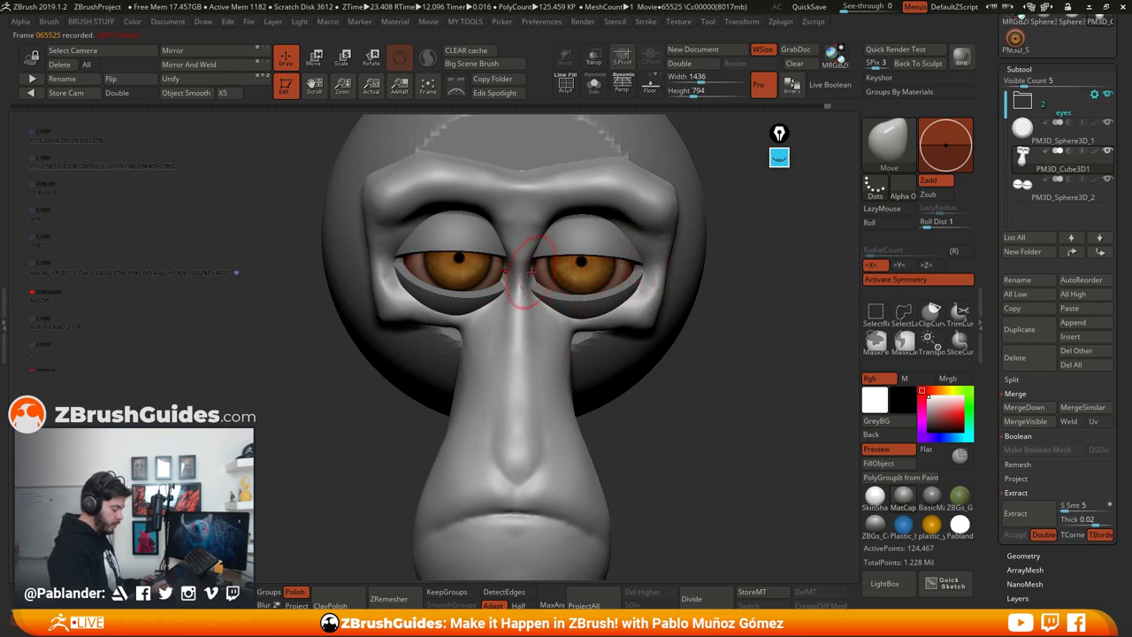
key(space)
drag(538, 279, 555, 277)
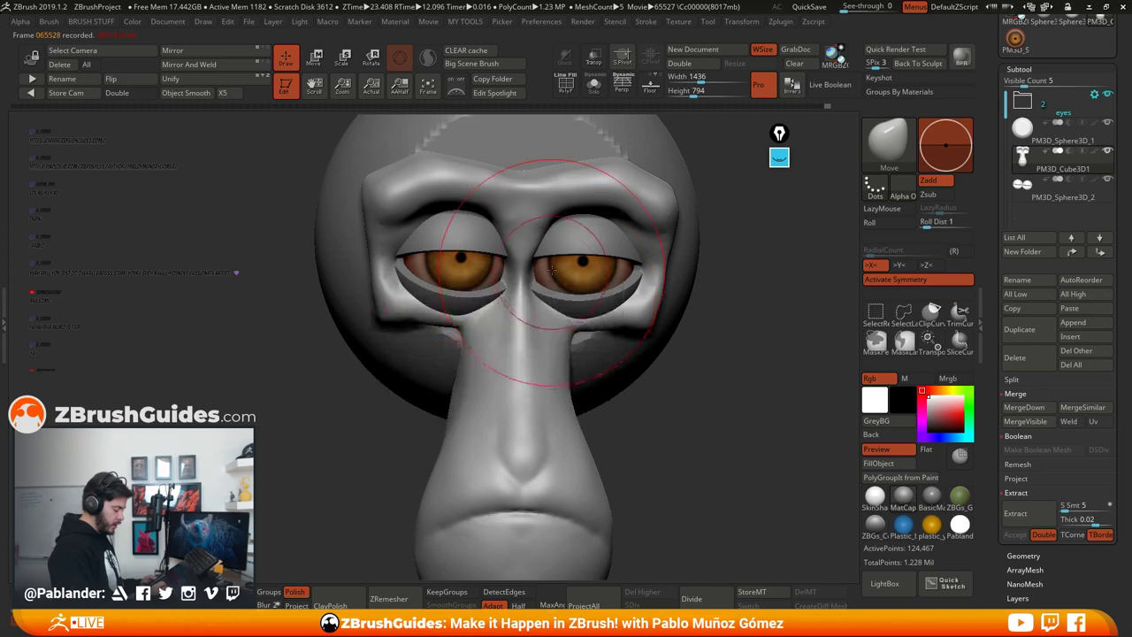
right_drag(512, 272, 544, 280)
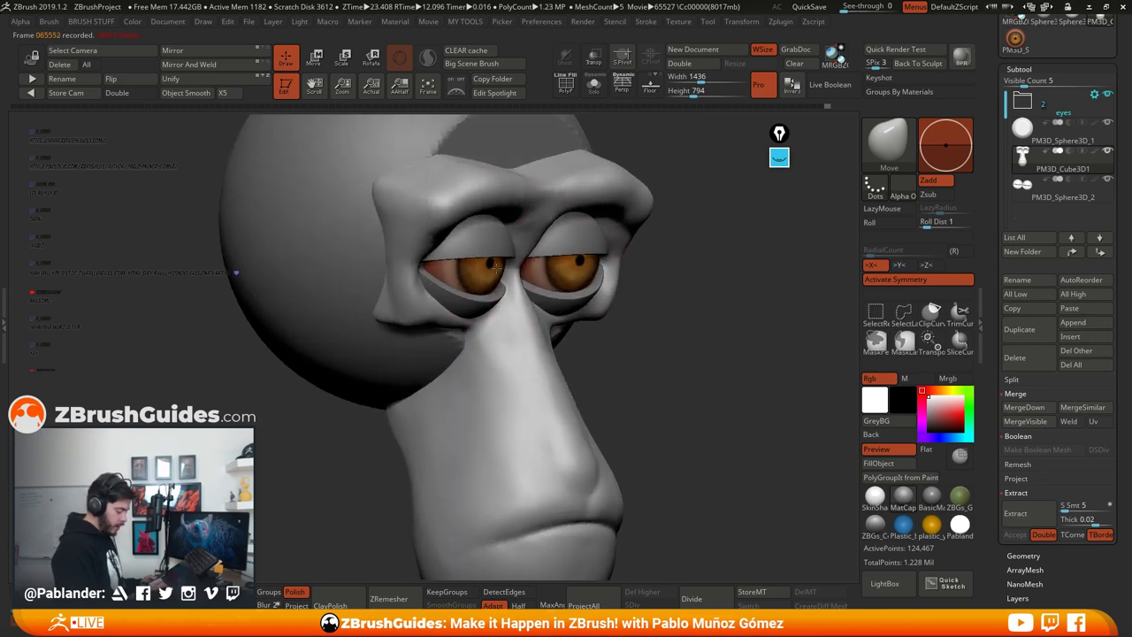
right_drag(543, 328, 524, 273)
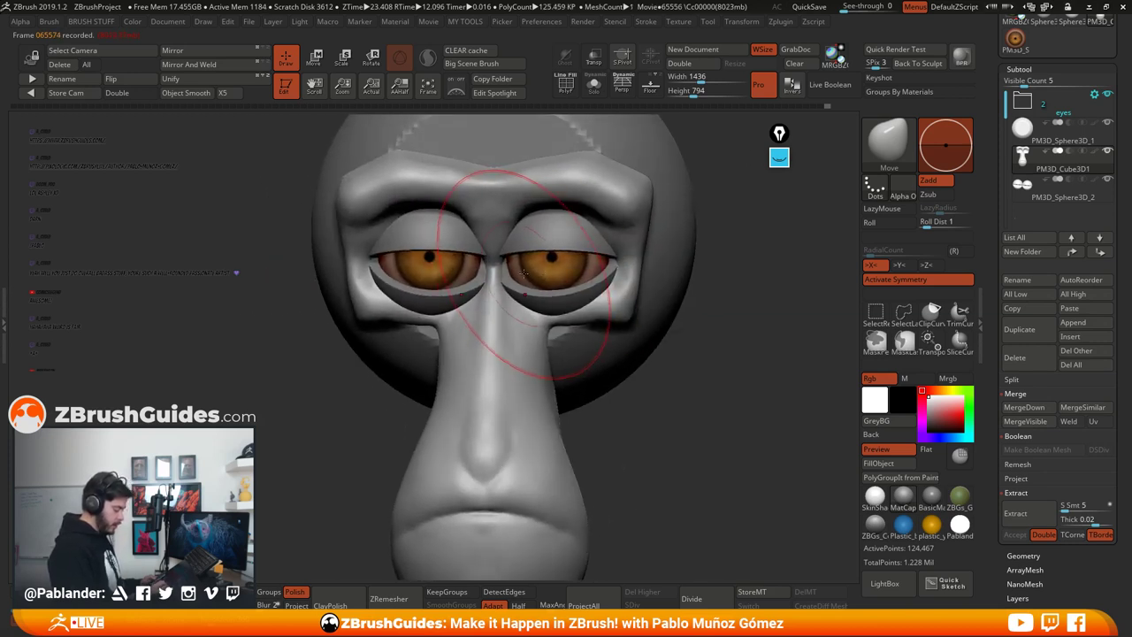
right_click(524, 273)
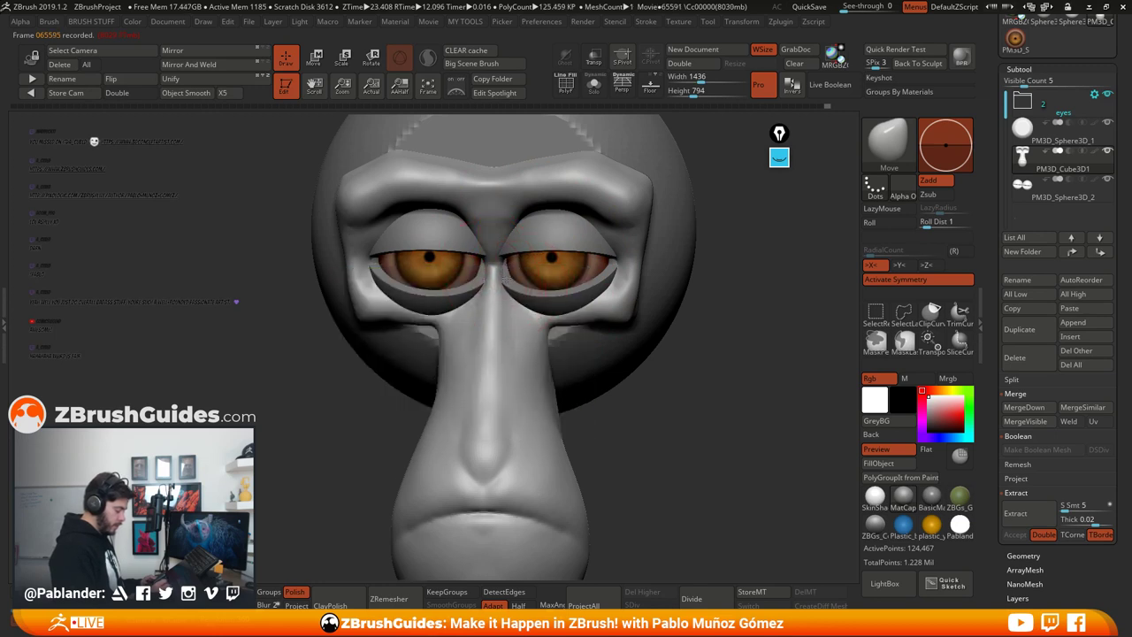
Step: Adjust the cheekbones below the outer eye corners and the inner brow beside the nose bridge with the Move brush
ctrl+right_drag(576, 328, 513, 364)
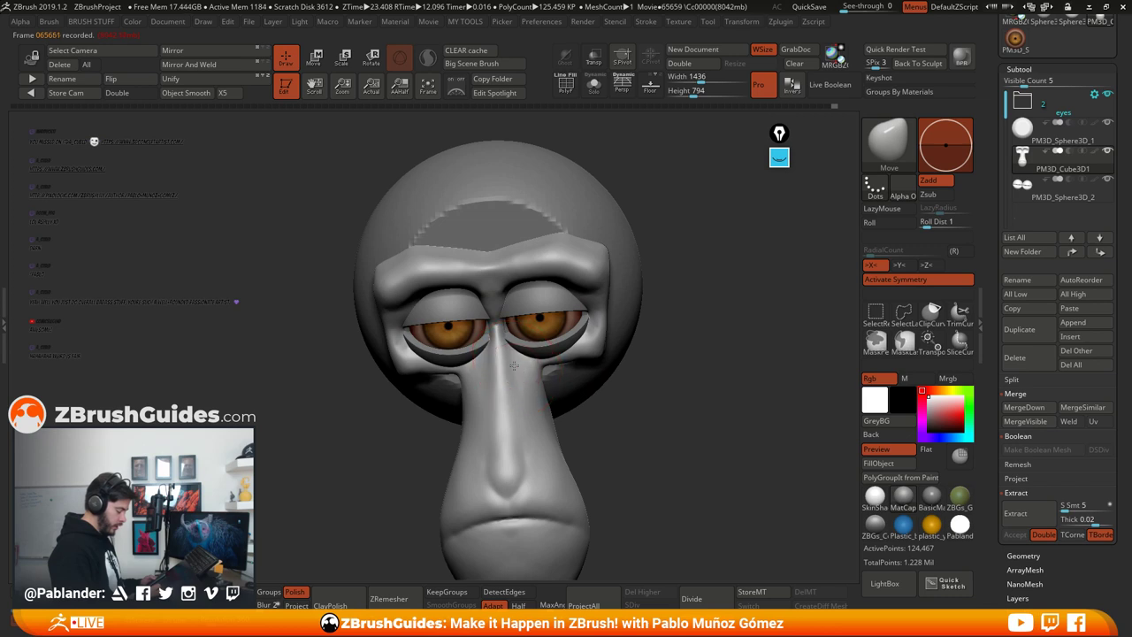
drag(598, 364, 593, 375)
shift+right_drag(593, 375, 616, 330)
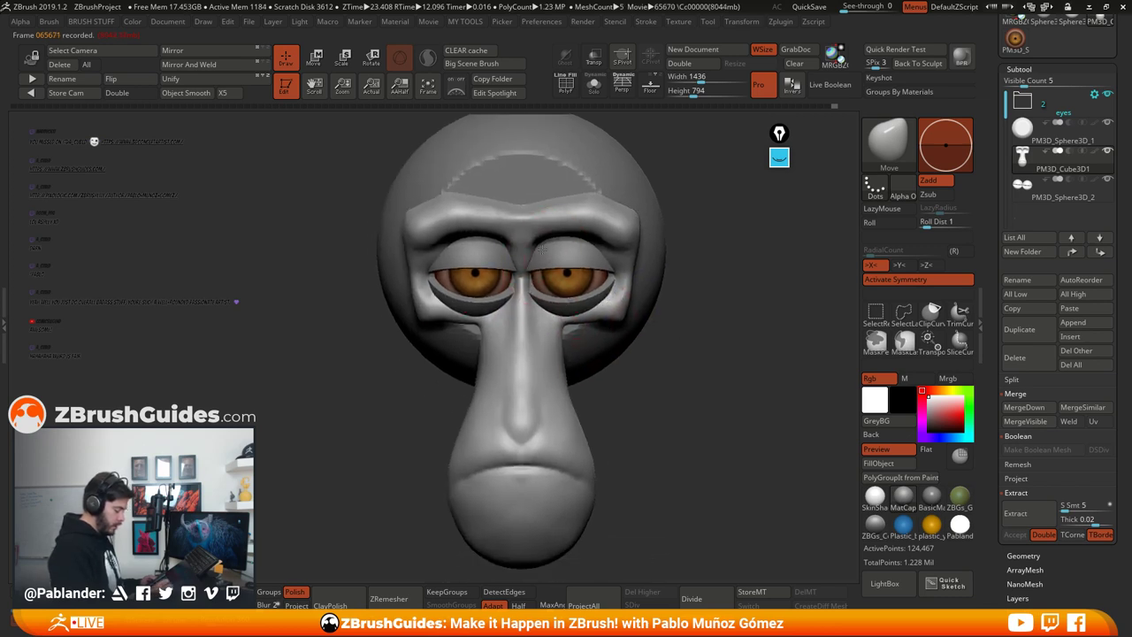
key(space)
drag(548, 248, 538, 249)
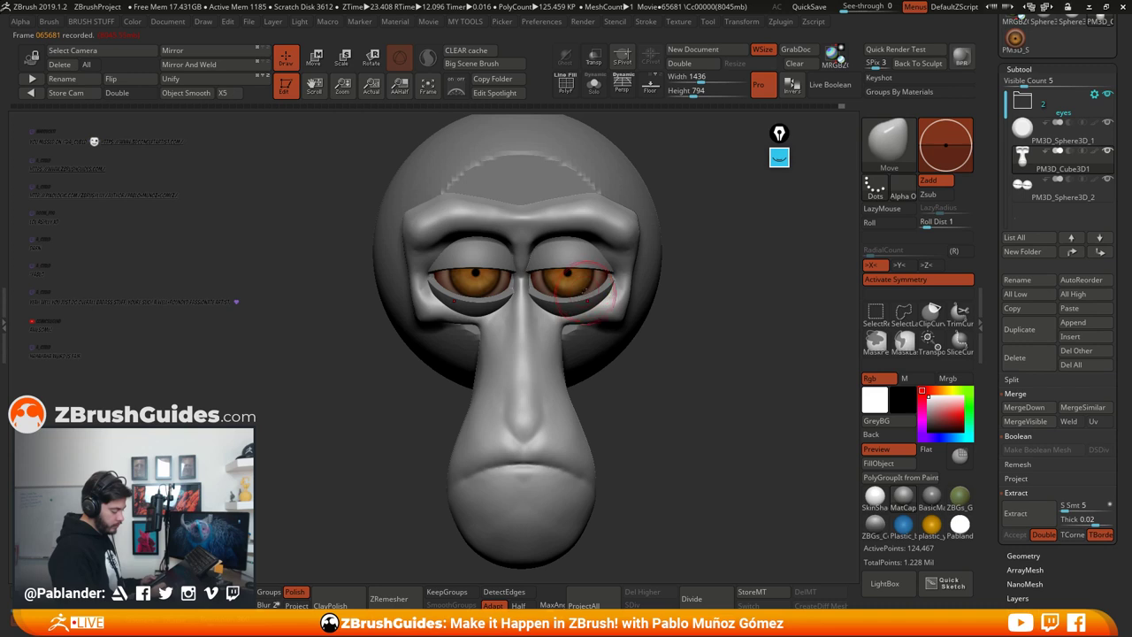
right_drag(527, 253, 521, 270)
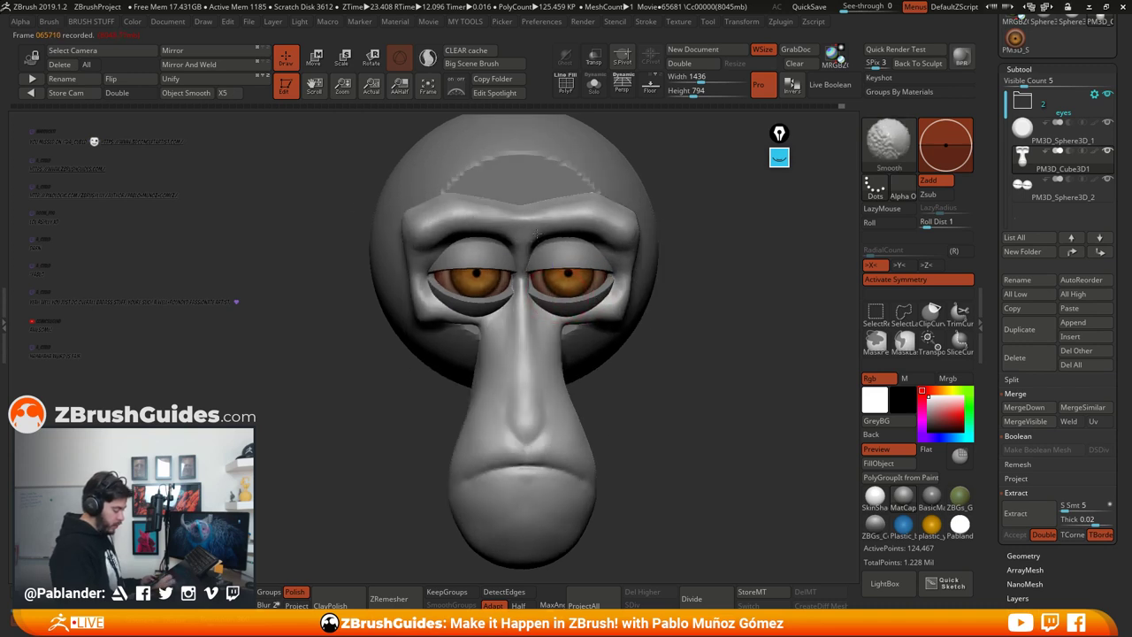
Step: Push the lower rims of the eye sockets inward and raise their outer lower corners with the Move brush
key(space)
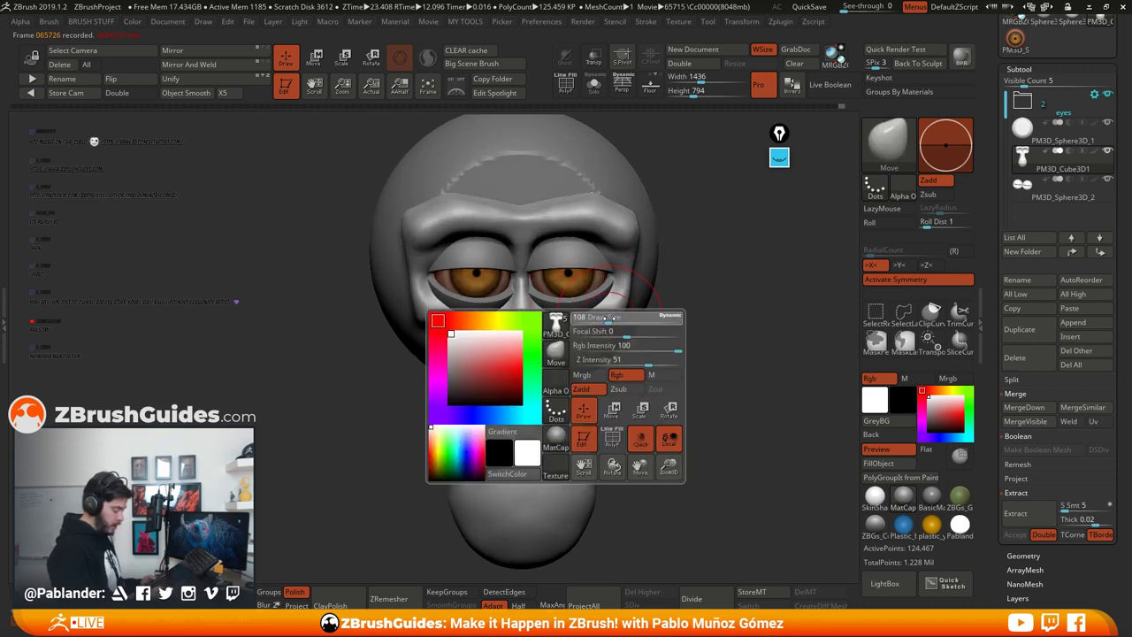
alt+right_drag(605, 321, 604, 298)
drag(575, 305, 556, 303)
drag(623, 292, 622, 281)
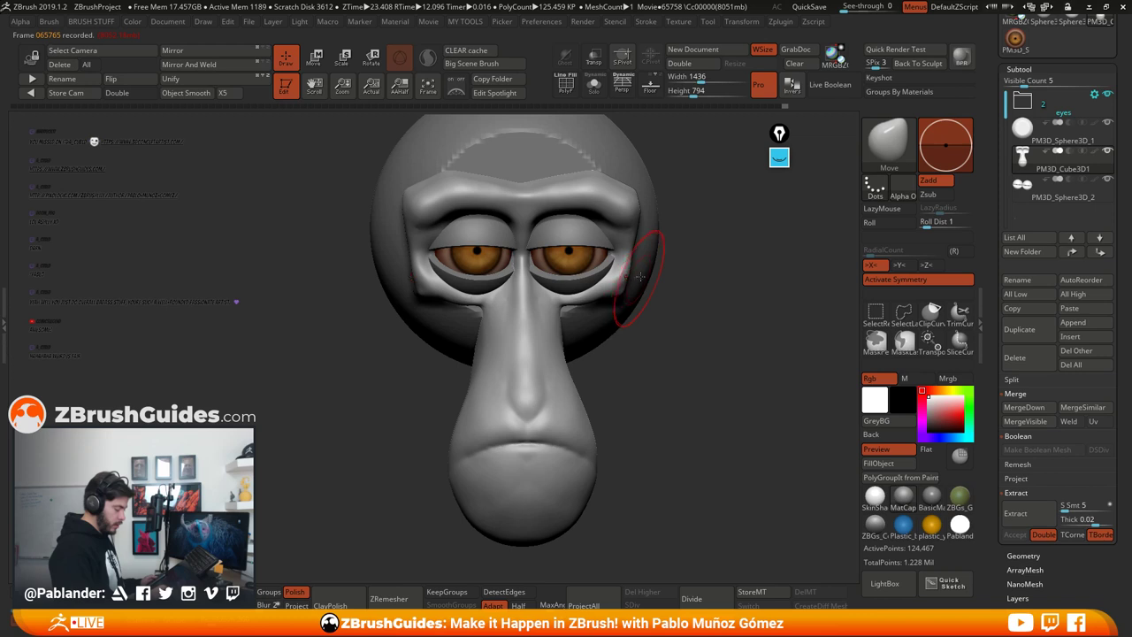
Step: Build up the lower outer corners of the eye sockets with a resized ClayBuildup brush
key(space)
click(657, 114)
right_drag(636, 285, 614, 284)
key(space)
drag(612, 296, 601, 297)
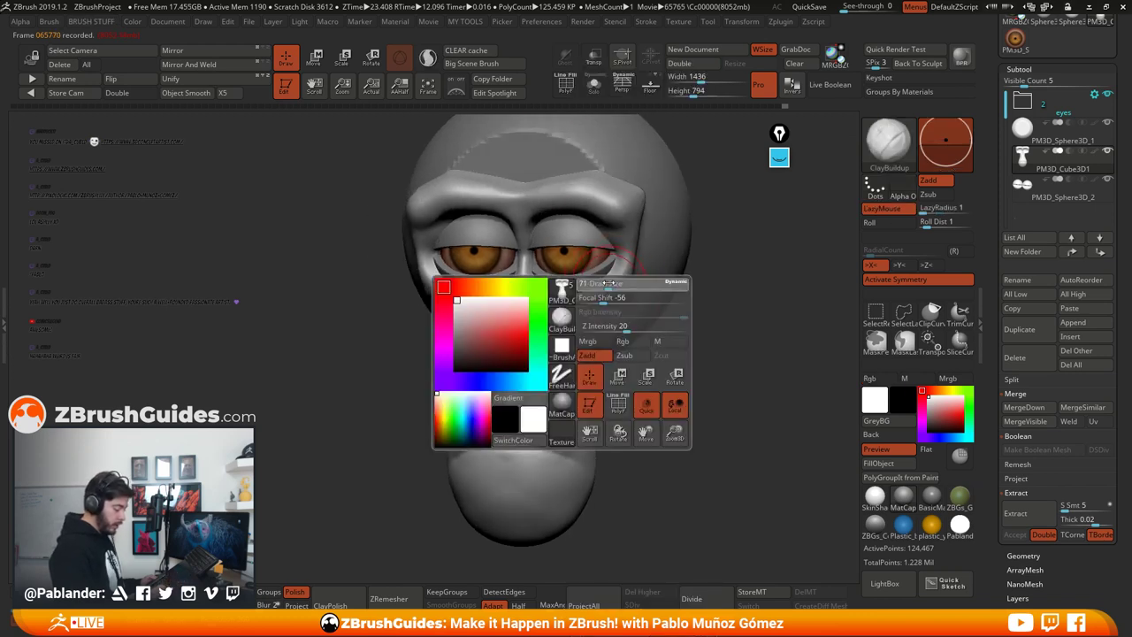
right_drag(663, 287, 618, 292)
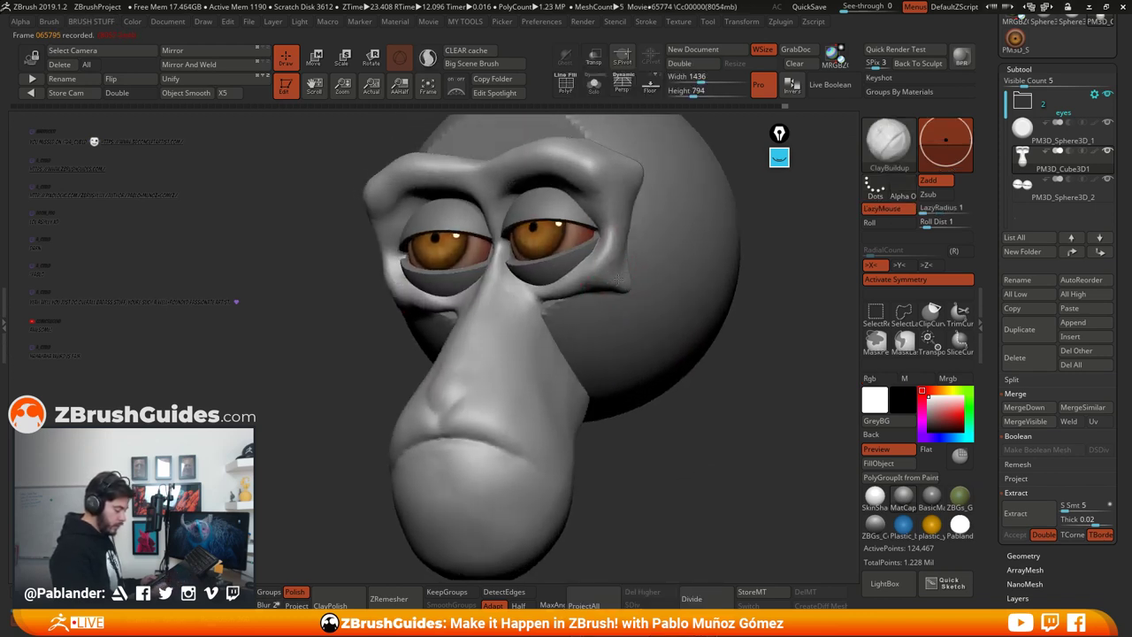
mouse_move(633, 281)
mouse_down()
mouse_move(624, 256)
mouse_move(622, 289)
mouse_up()
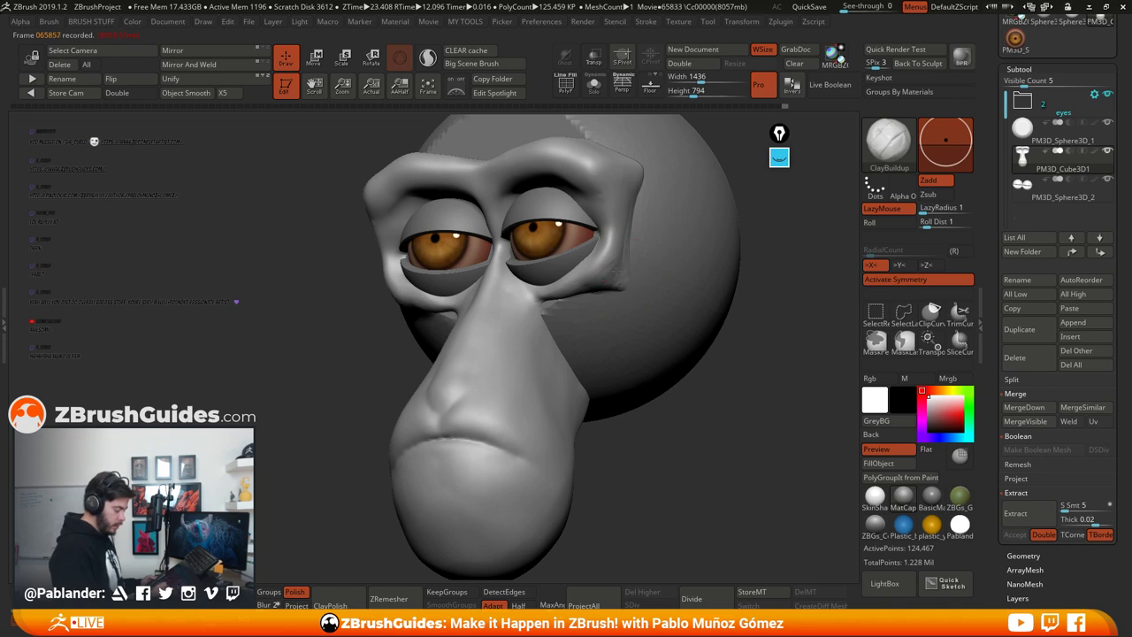
right_drag(616, 285, 583, 283)
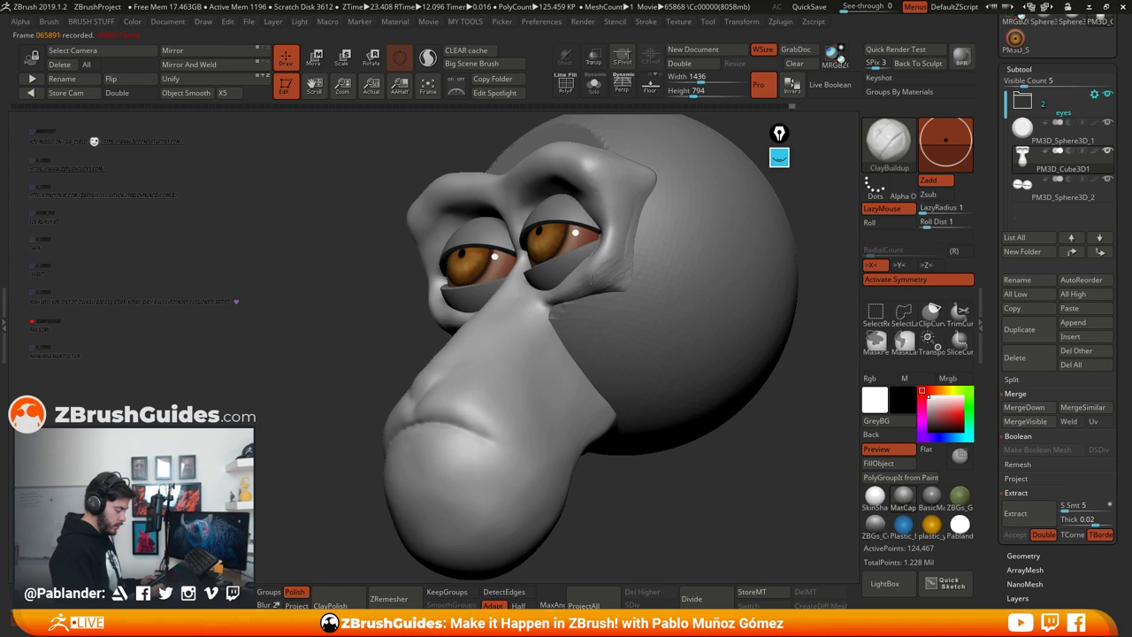
shift+right_drag(618, 260, 643, 315)
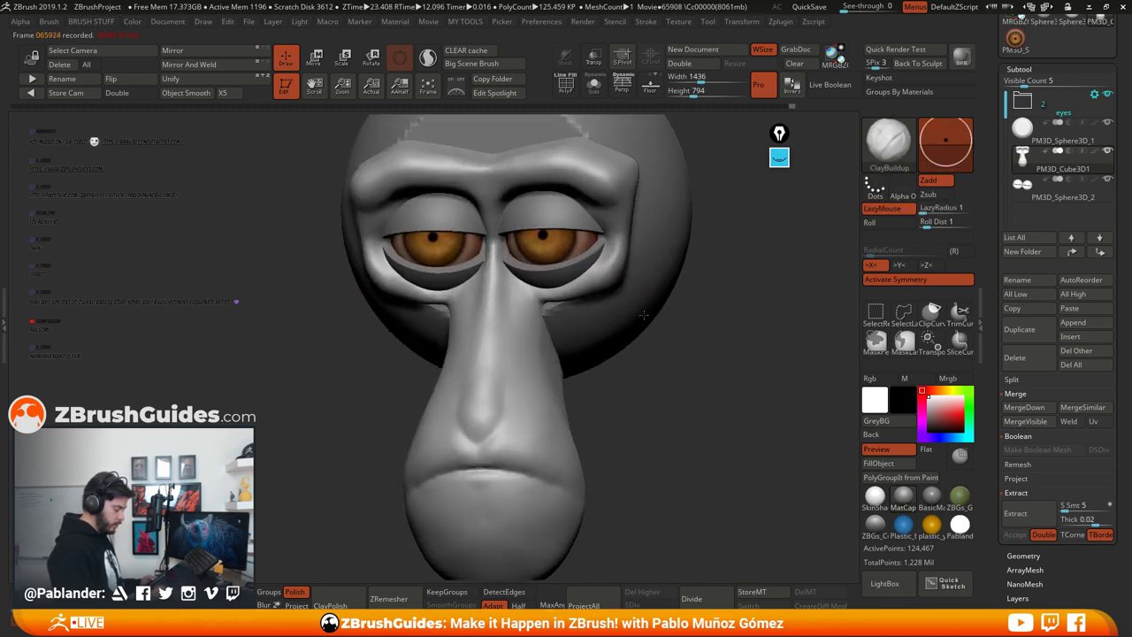
Step: Add clay along the cheekbone rim under the eyes and up the outer edges of the sockets
drag(571, 292, 600, 276)
mouse_move(623, 252)
right_down()
mouse_move(586, 324)
mouse_move(595, 278)
right_up()
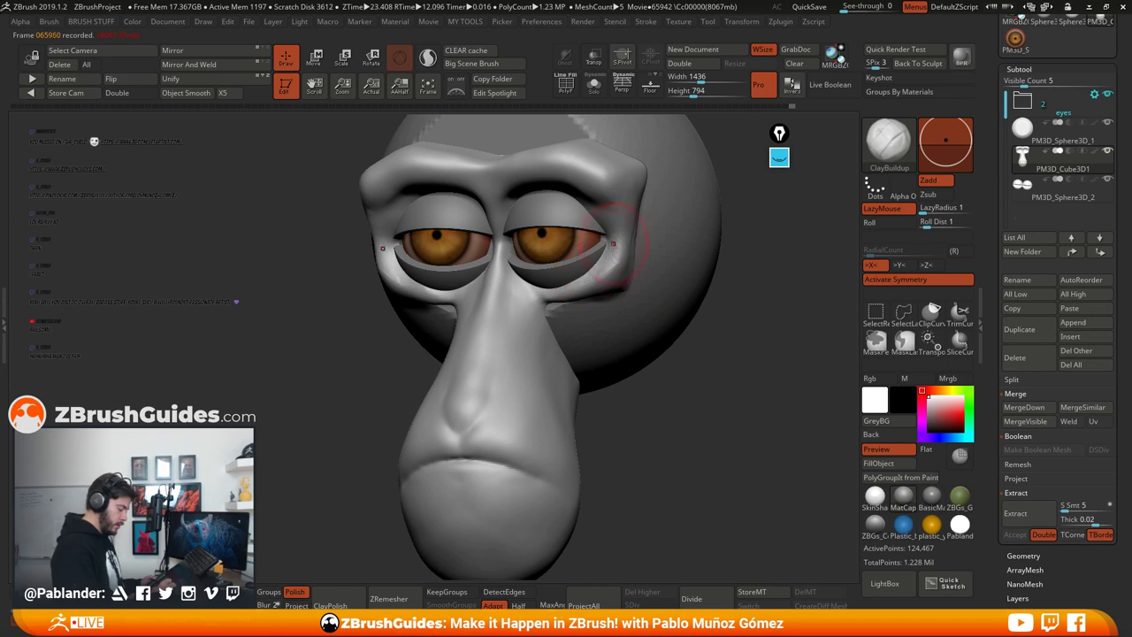
mouse_move(615, 196)
mouse_down()
mouse_move(612, 181)
mouse_move(619, 209)
mouse_up()
right_drag(613, 261, 659, 234)
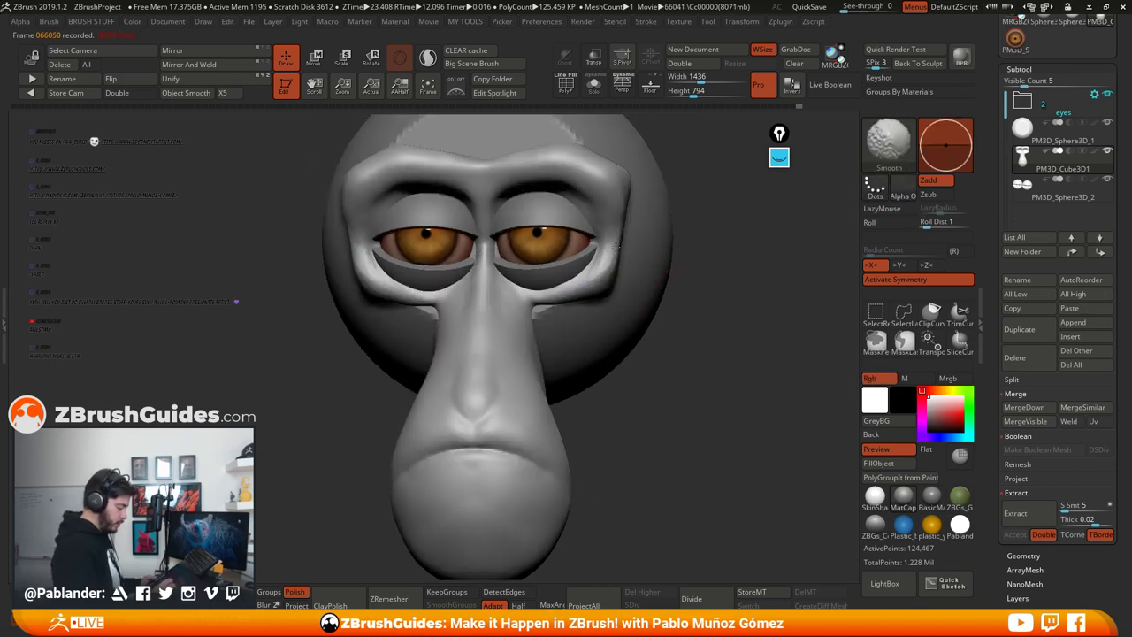
Step: Smooth the built-up clay around the outer rims of both eye sockets
right_drag(686, 335, 762, 331)
shift+drag(412, 237, 441, 230)
mouse_move(687, 292)
right_down()
mouse_move(632, 296)
mouse_move(654, 270)
mouse_move(638, 246)
right_up()
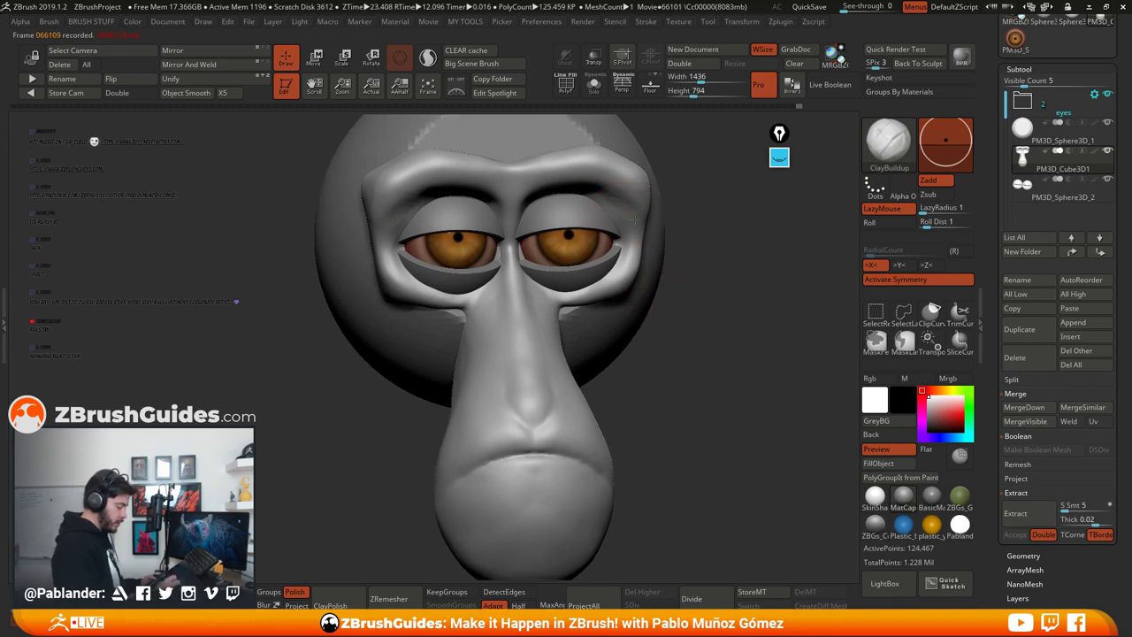
shift+right_drag(644, 256, 660, 281)
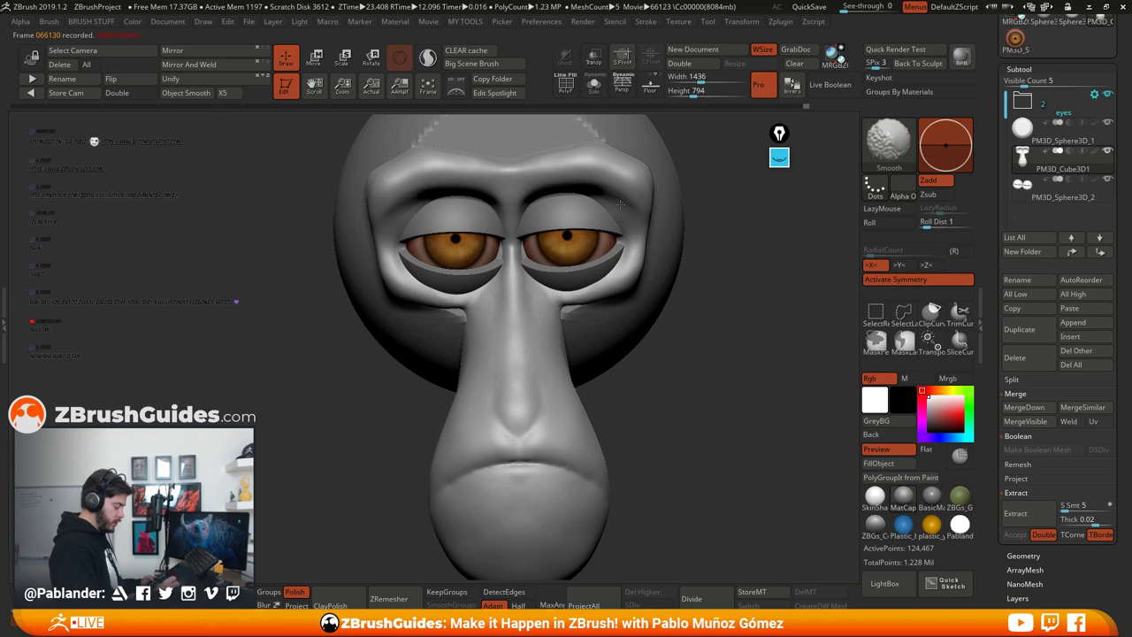
mouse_move(651, 372)
right_down()
mouse_move(651, 336)
mouse_move(680, 338)
mouse_move(667, 347)
mouse_move(657, 317)
mouse_move(498, 245)
mouse_move(668, 263)
mouse_move(577, 258)
mouse_move(615, 268)
right_up()
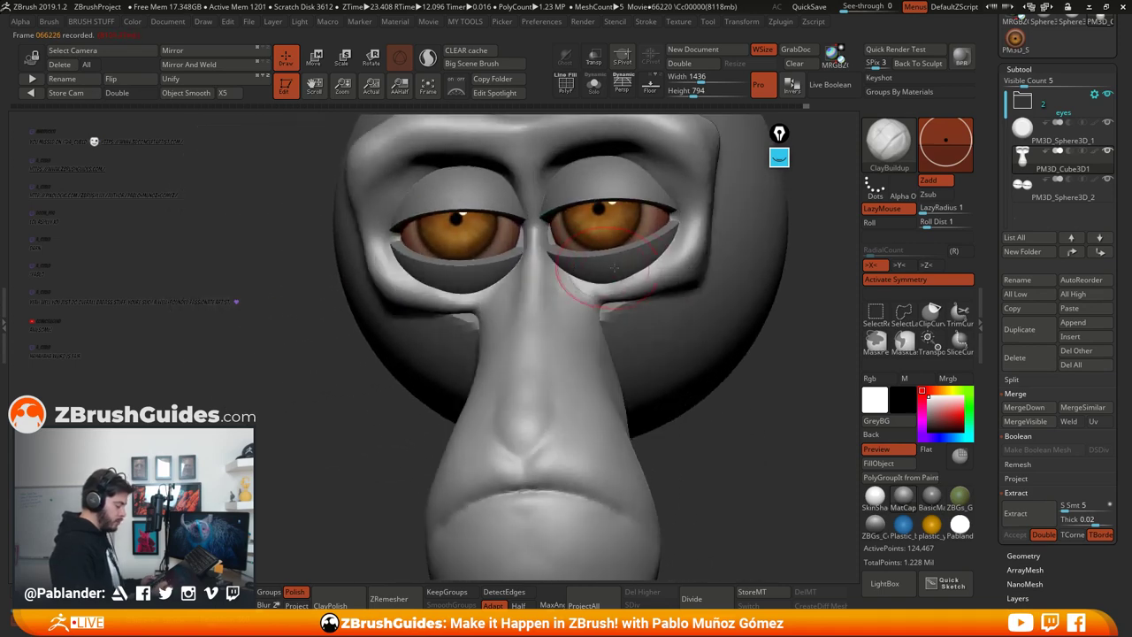
Step: Select the merged eyelids subtool and remesh it with DynaMesh, undoing the too-coarse pass in favour of a denser resolution
alt+click(644, 253)
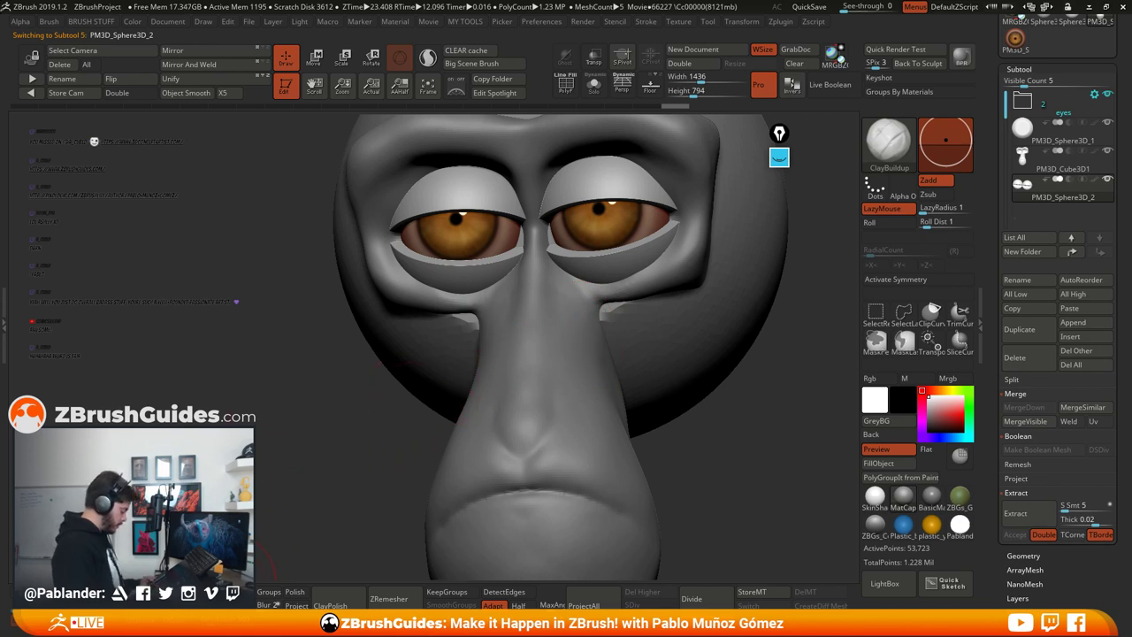
ctrl+drag(212, 557, 232, 576)
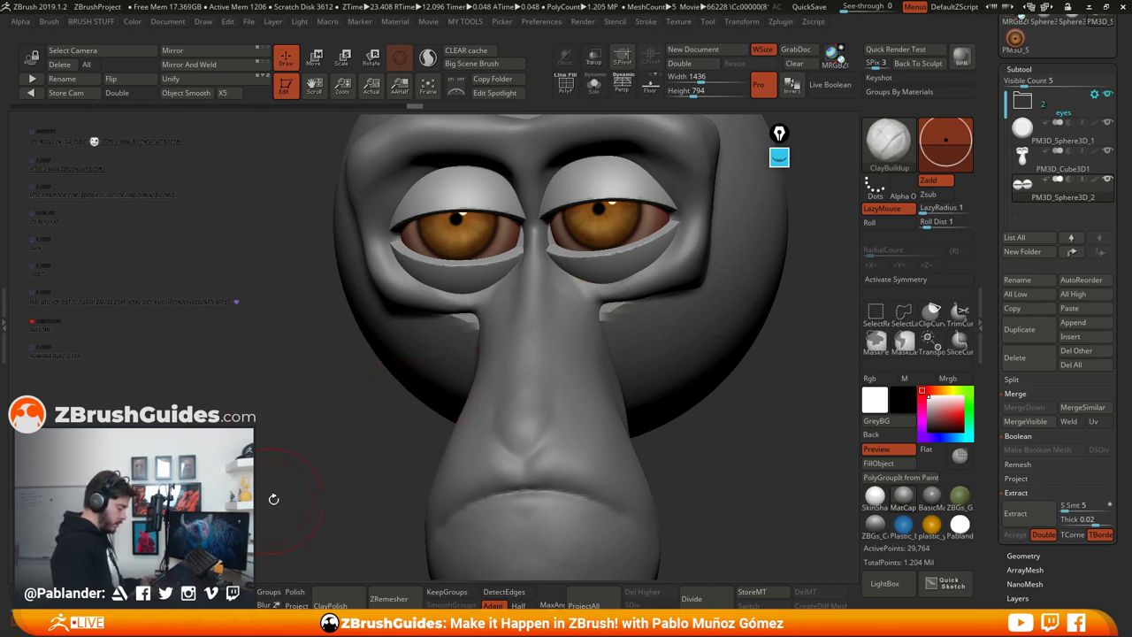
key(ctrl+z)
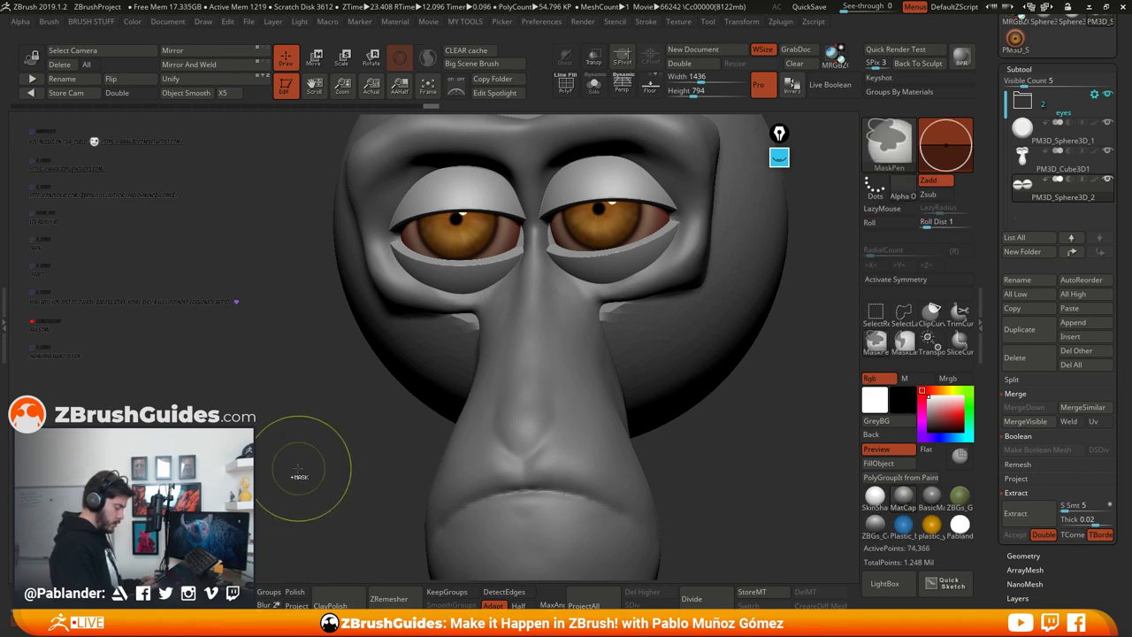
Step: Turn on X symmetry for the eyelids and smooth their edges at the outer corners
click(896, 279)
key(shift)
mouse_move(655, 236)
shift+mouse_down()
mouse_move(640, 237)
mouse_move(670, 206)
shift+mouse_up()
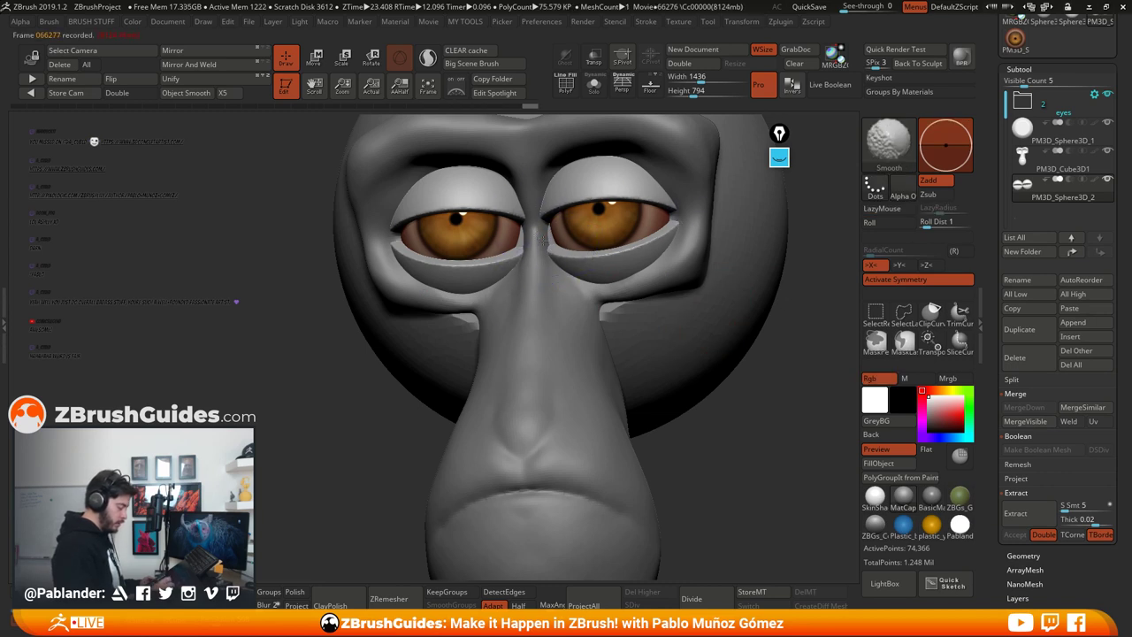
Step: Switch to the Move brush, adjust its size and shape the inner corners of the lower eyelids toward the nose
key(b)
key(m)
key(v)
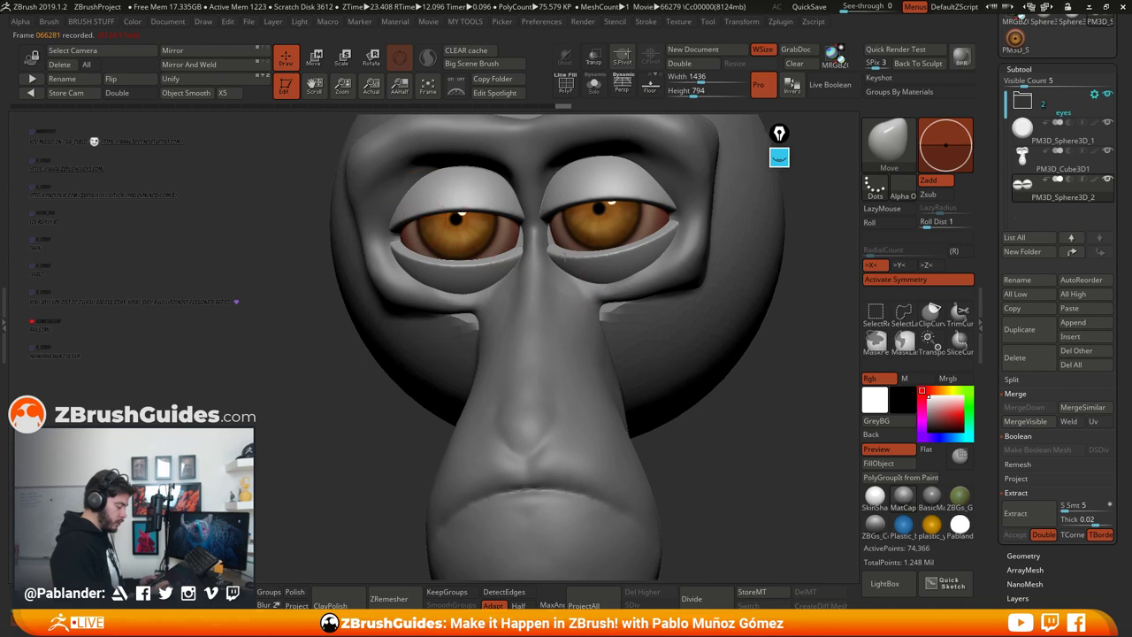
key(space)
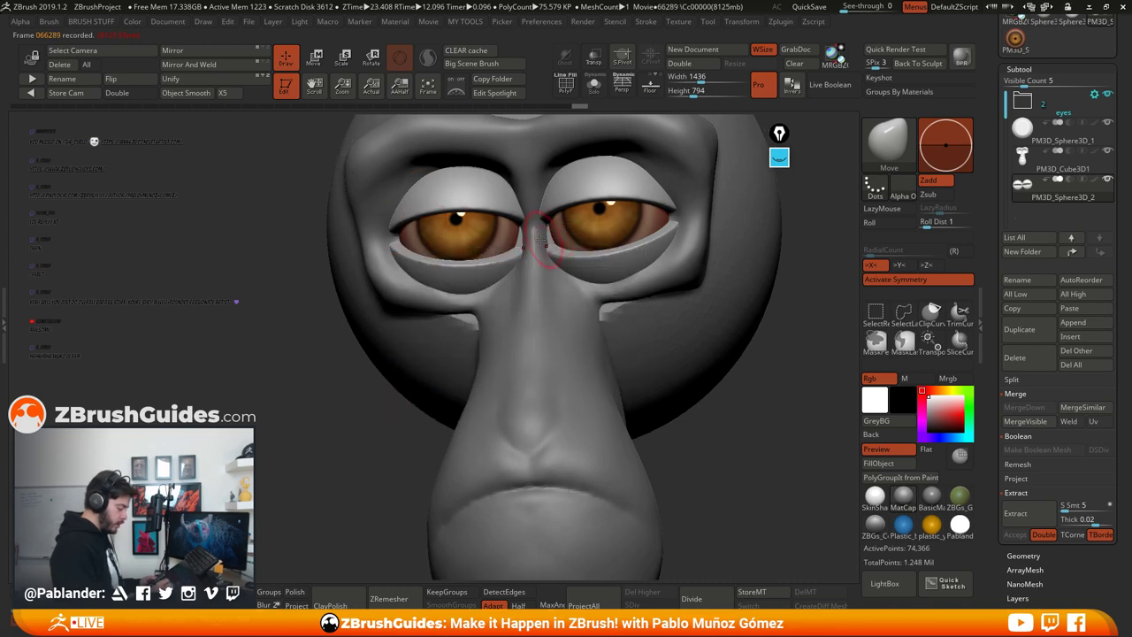
key(space)
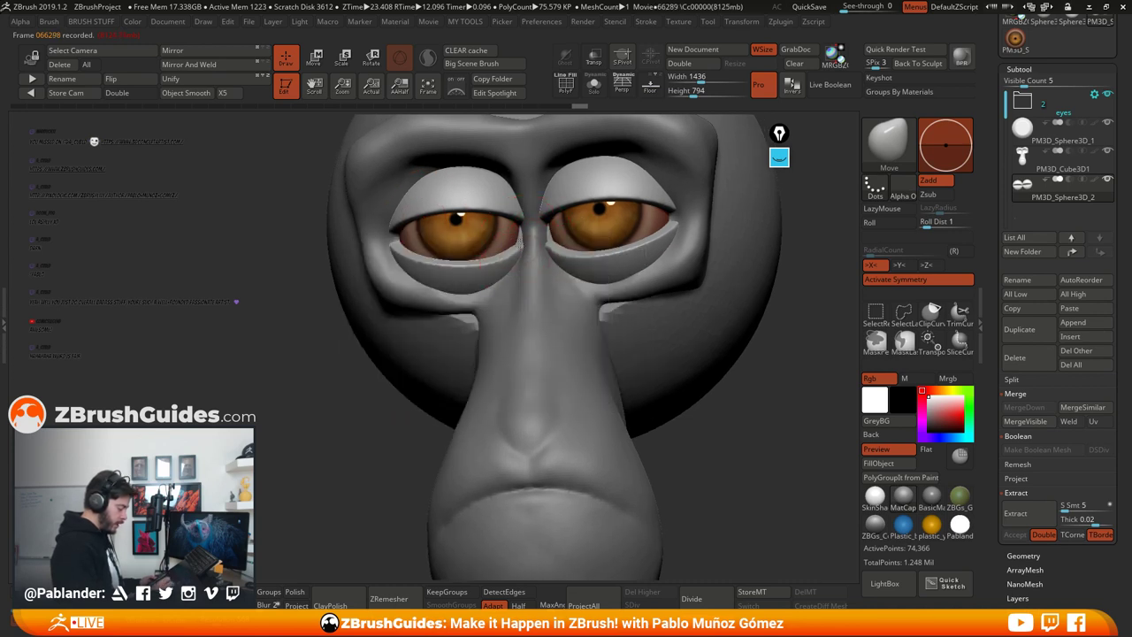
right_drag(507, 253, 546, 244)
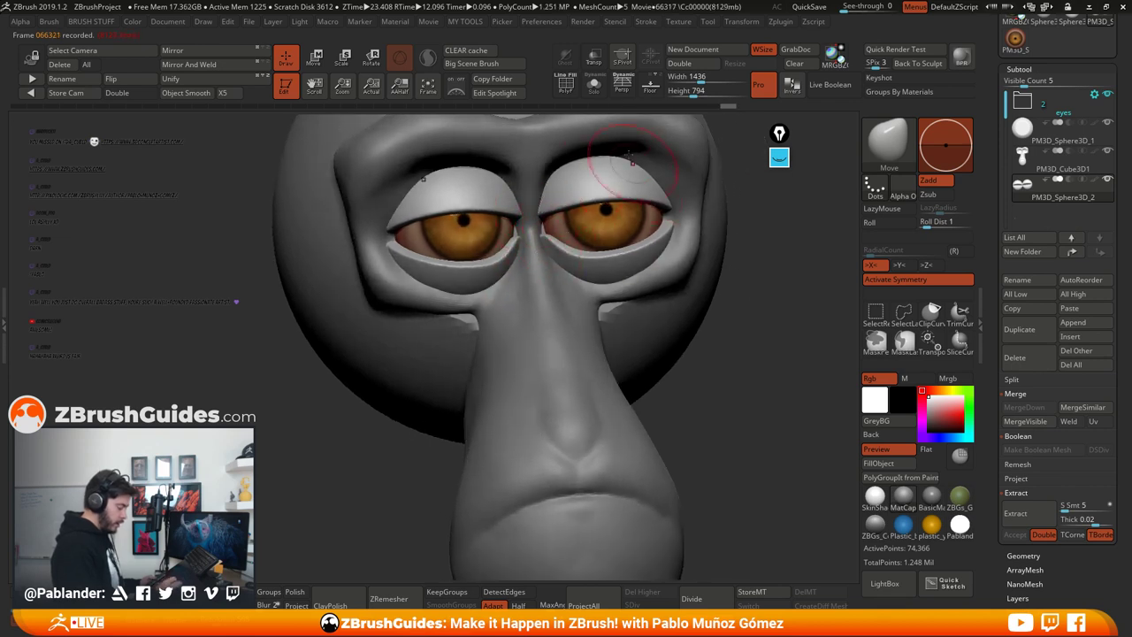
Step: Isolate the eyelids with Solo, mask both lower lids and show all subtools again
key(alt+s)
shift+drag(710, 190, 735, 235)
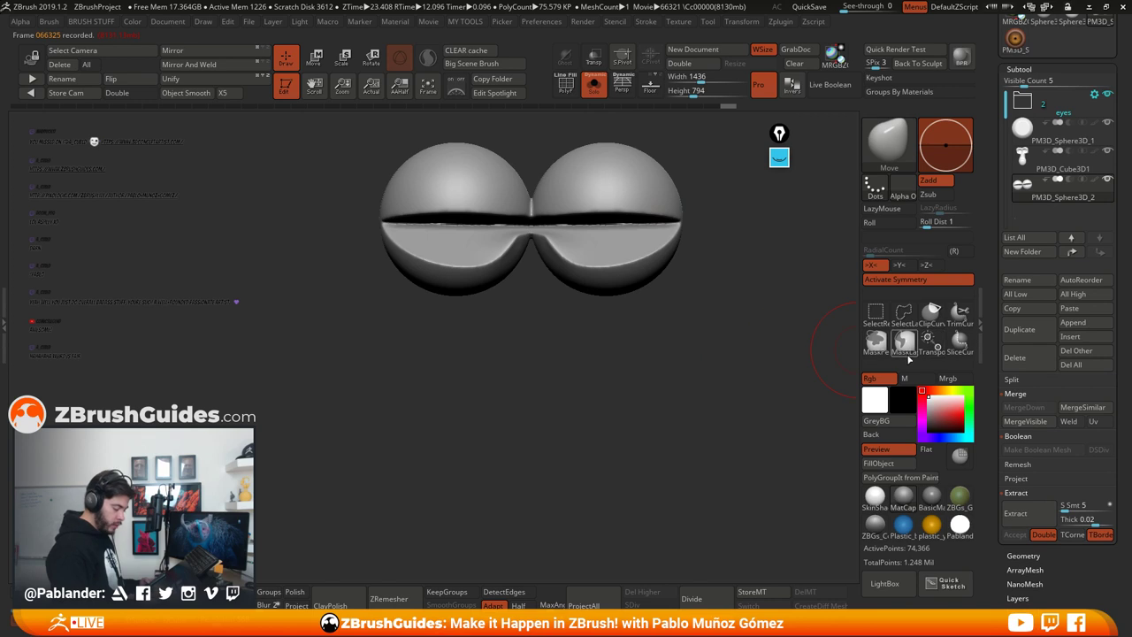
mouse_move(310, 346)
ctrl+mouse_down()
mouse_move(374, 316)
mouse_move(748, 248)
mouse_move(745, 227)
ctrl+mouse_up()
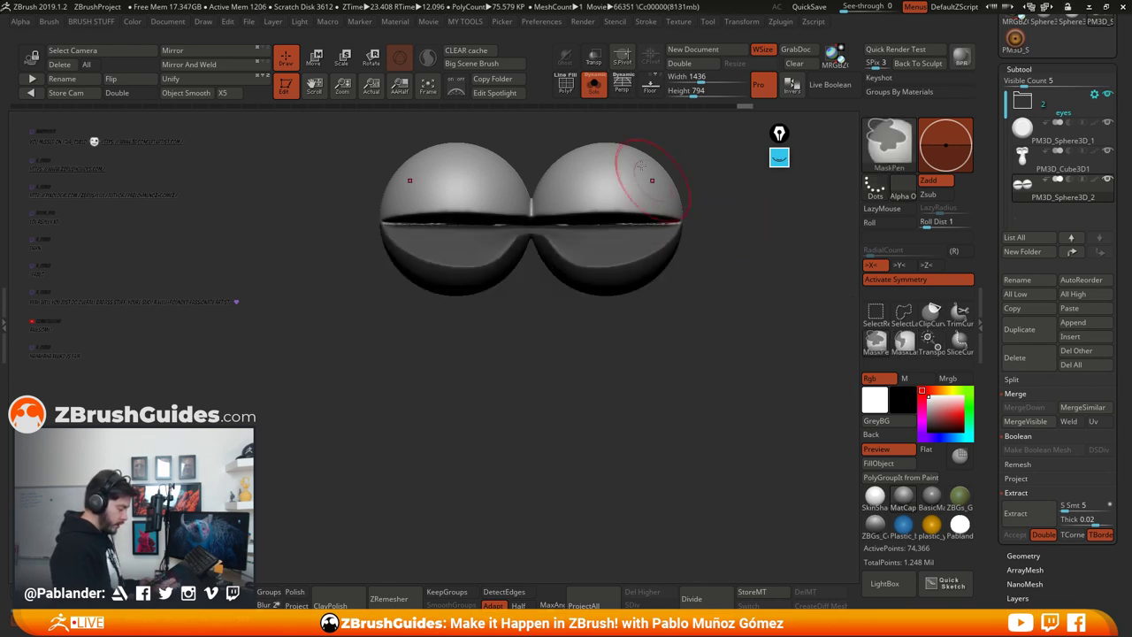
key(alt+s)
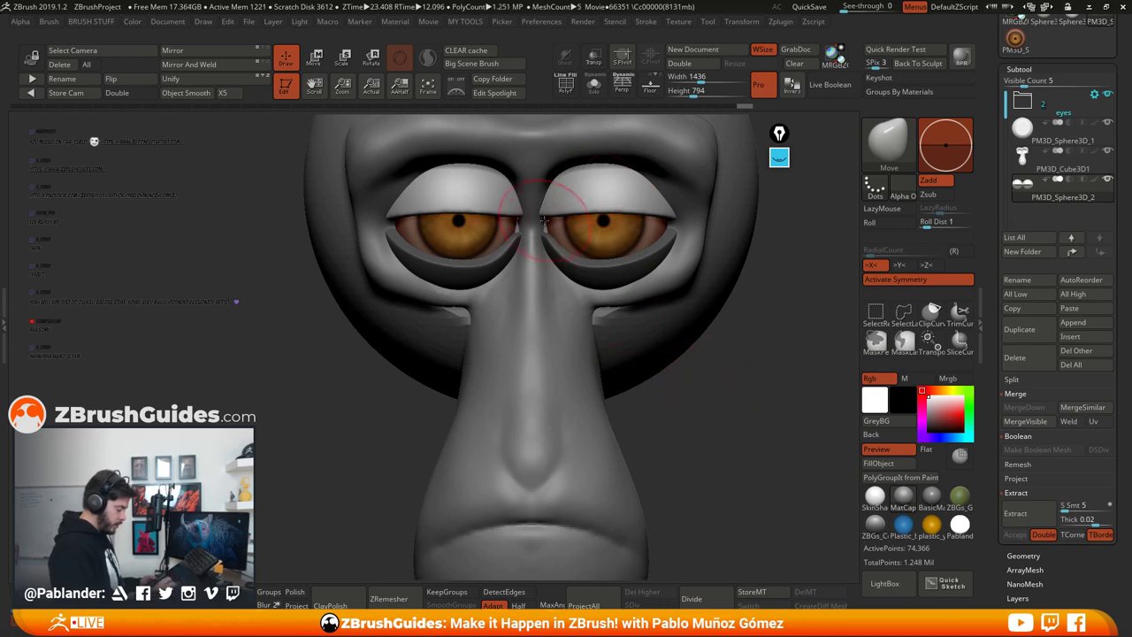
Step: Reshape the inner corners of the unmasked upper eyelids beside the nose bridge with the Move brush
drag(536, 232, 538, 227)
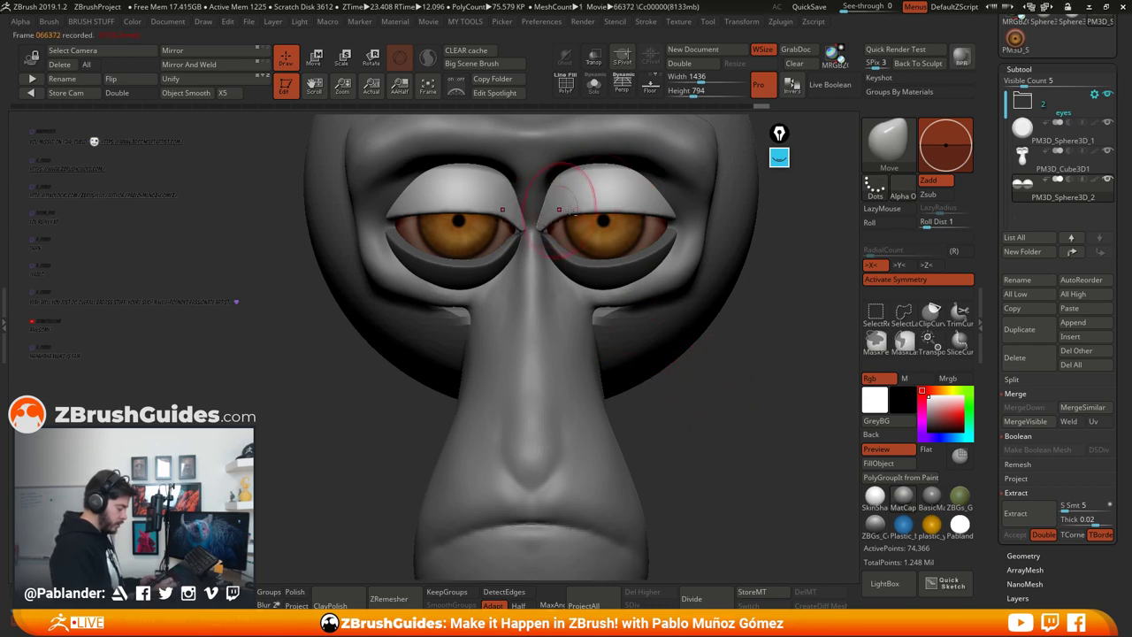
mouse_move(579, 199)
ctrl+right_down()
mouse_move(573, 266)
mouse_move(539, 232)
ctrl+right_up()
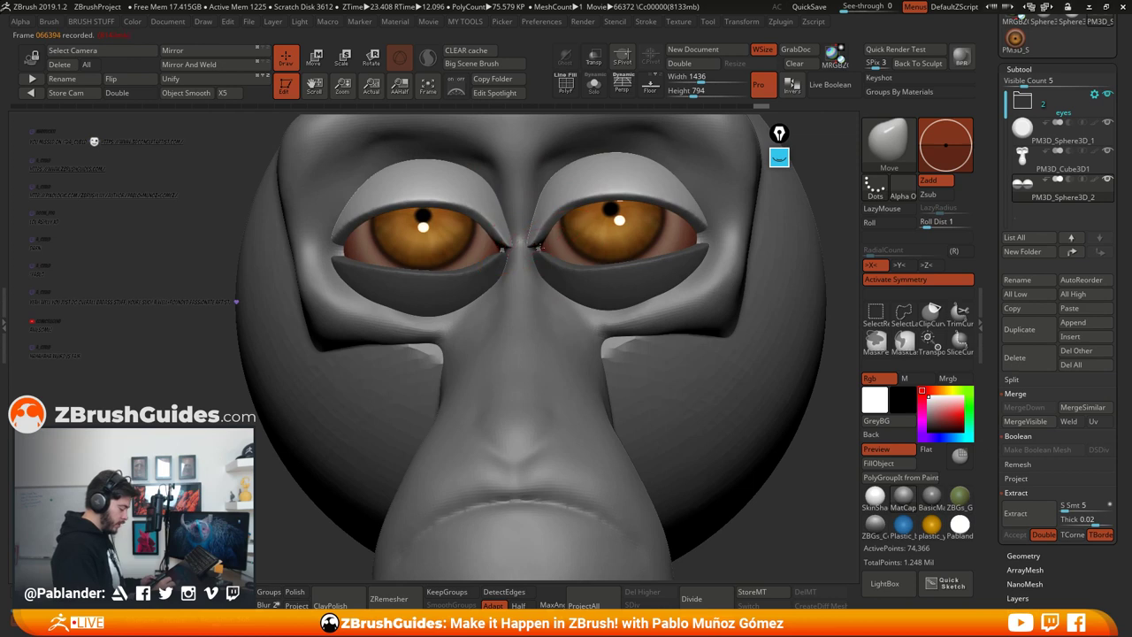
drag(539, 247, 540, 252)
right_drag(488, 243, 519, 252)
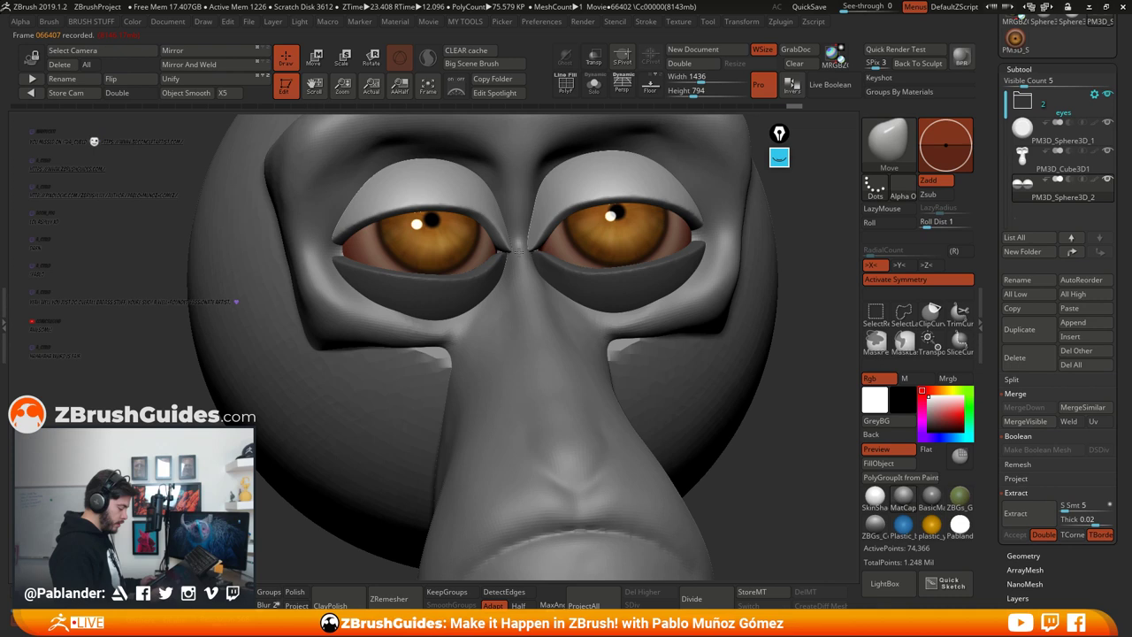
right_drag(518, 251, 536, 255)
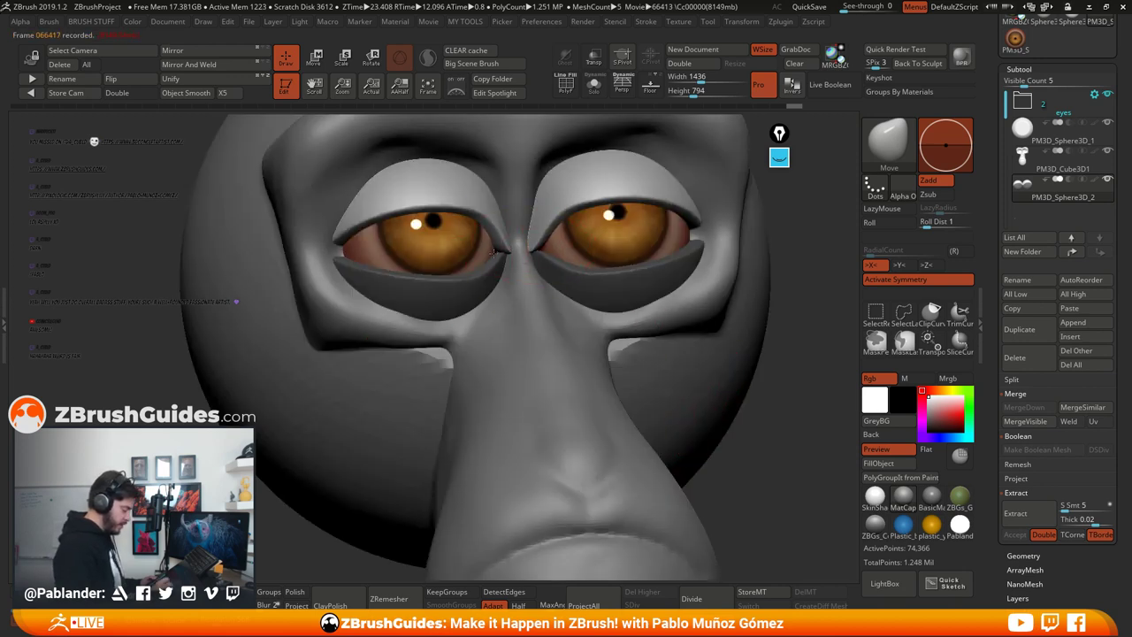
right_drag(496, 252, 494, 281)
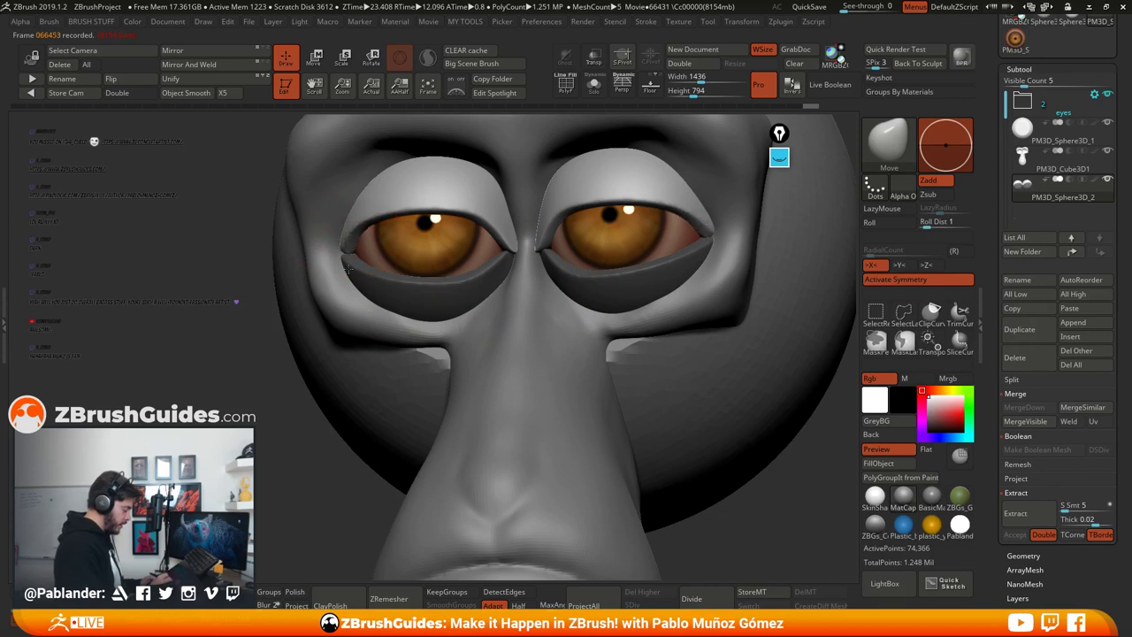
Step: Adjust the outer corners of the upper eyelids with the Move brush so they sit against the lower lids
drag(340, 248, 339, 257)
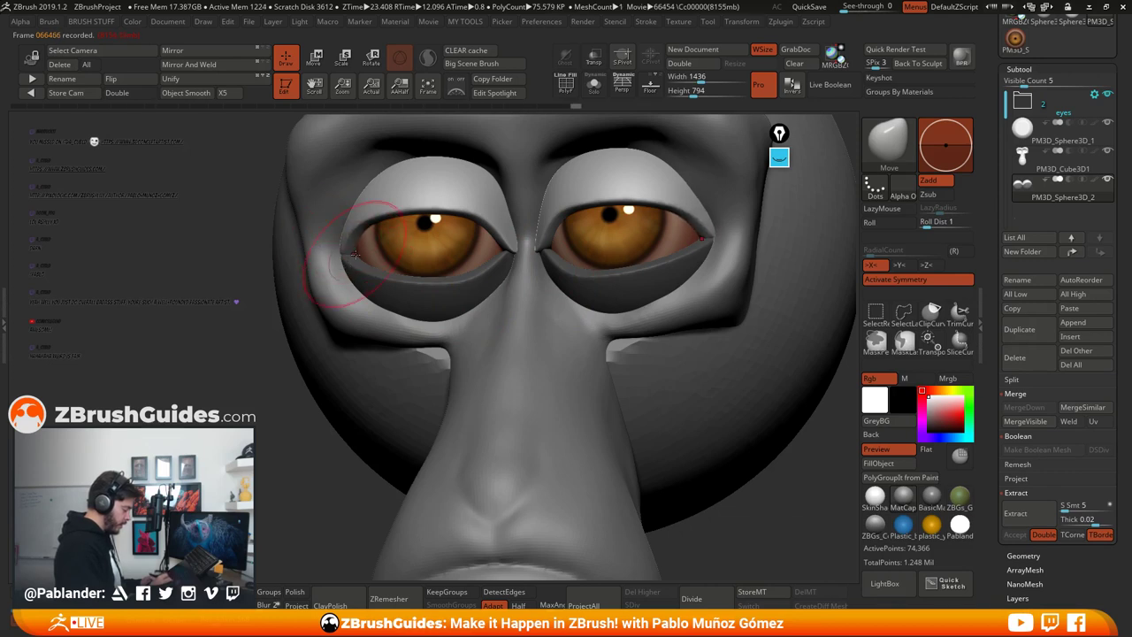
mouse_move(354, 255)
right_down()
mouse_move(331, 248)
mouse_move(354, 240)
right_up()
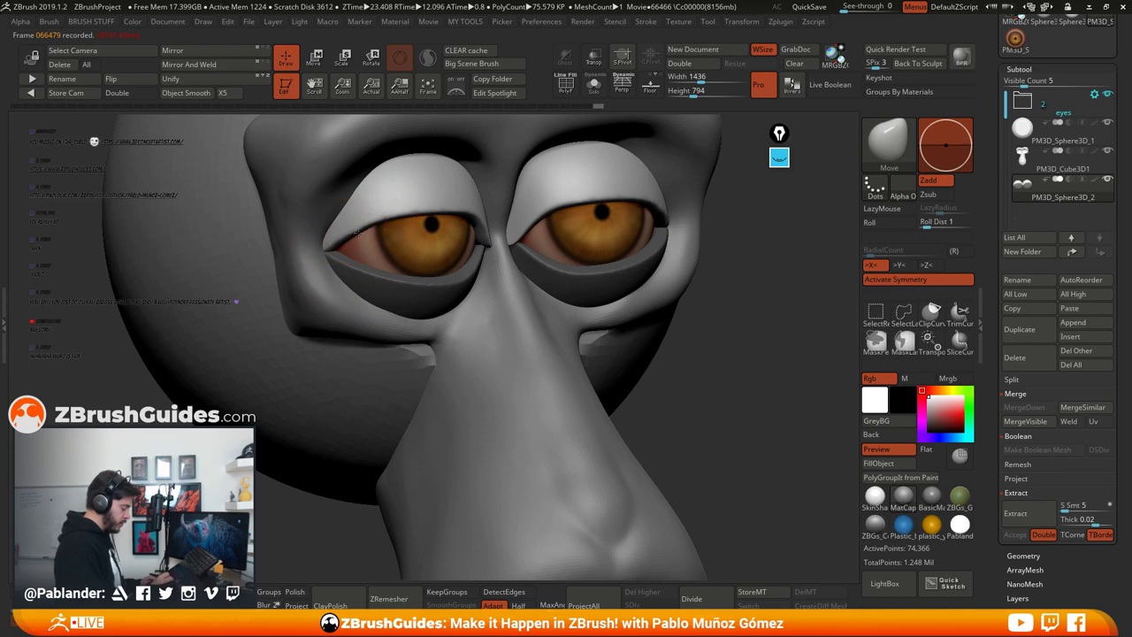
drag(357, 232, 373, 223)
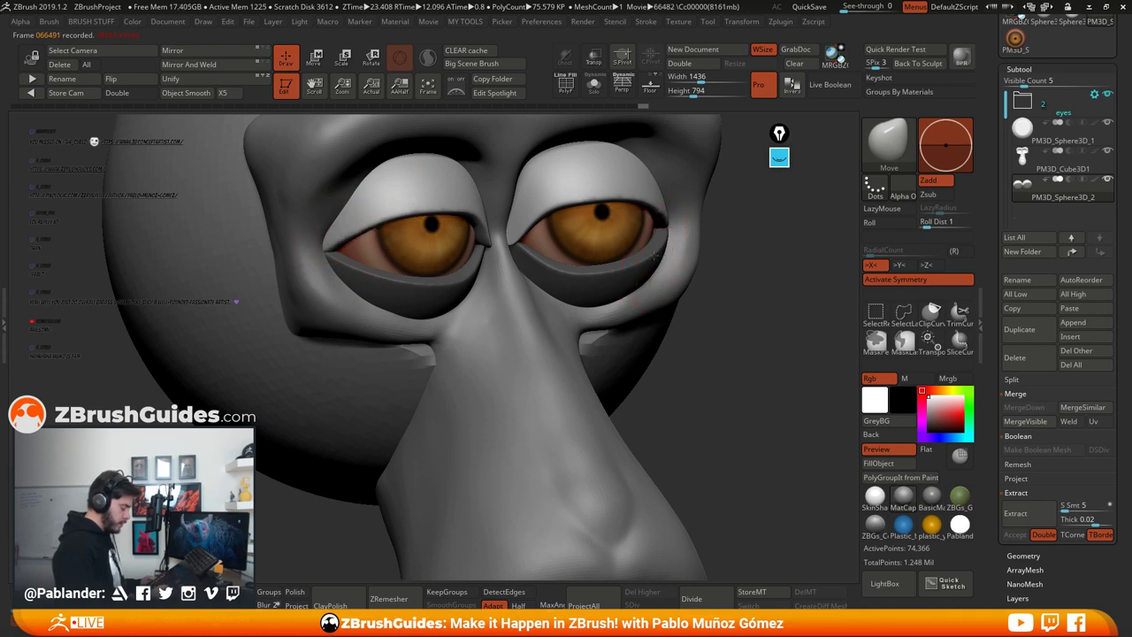
shift+right_drag(656, 256, 649, 246)
Step: Refine the inner half of the upper eyelids' edges where they curve down to the nose
drag(550, 219, 544, 205)
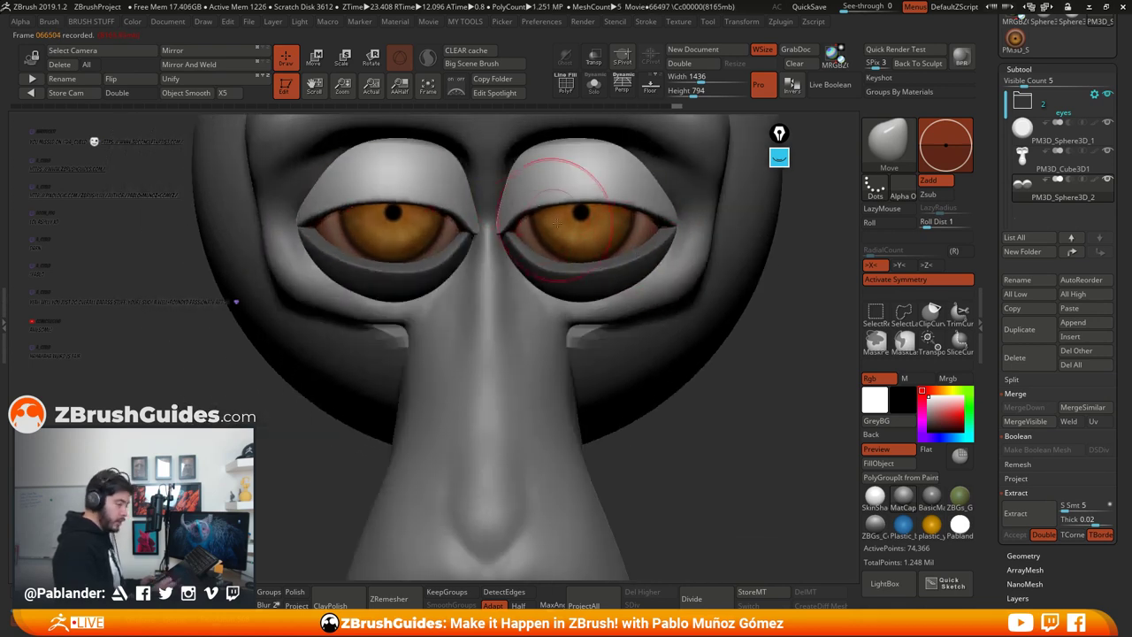
drag(602, 307, 596, 298)
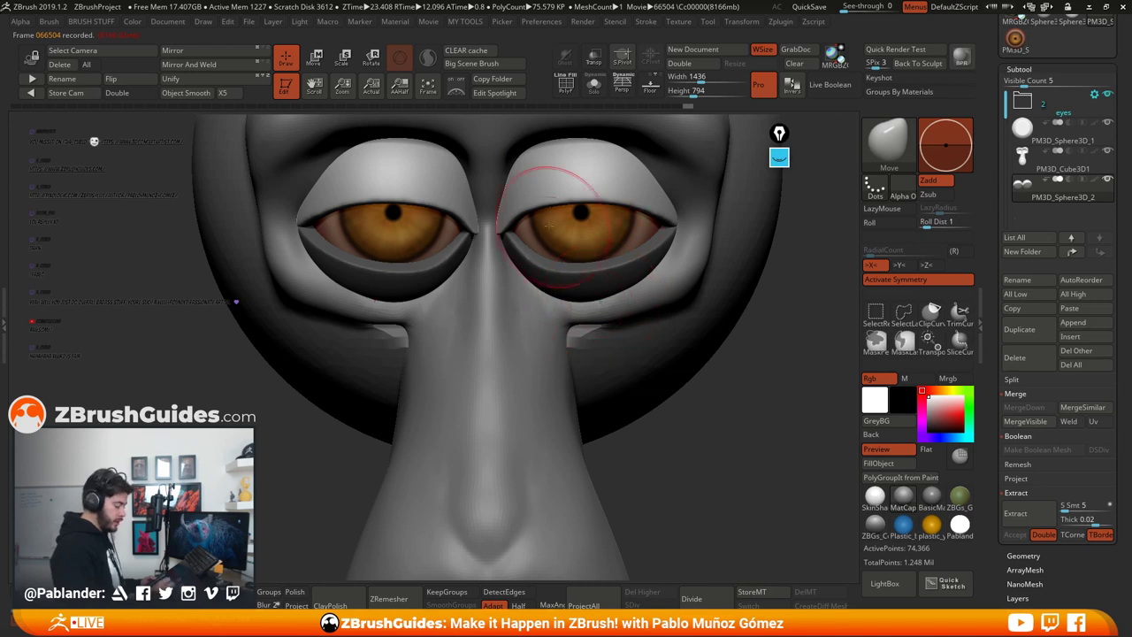
mouse_move(524, 221)
mouse_down()
mouse_move(538, 208)
mouse_move(520, 225)
mouse_up()
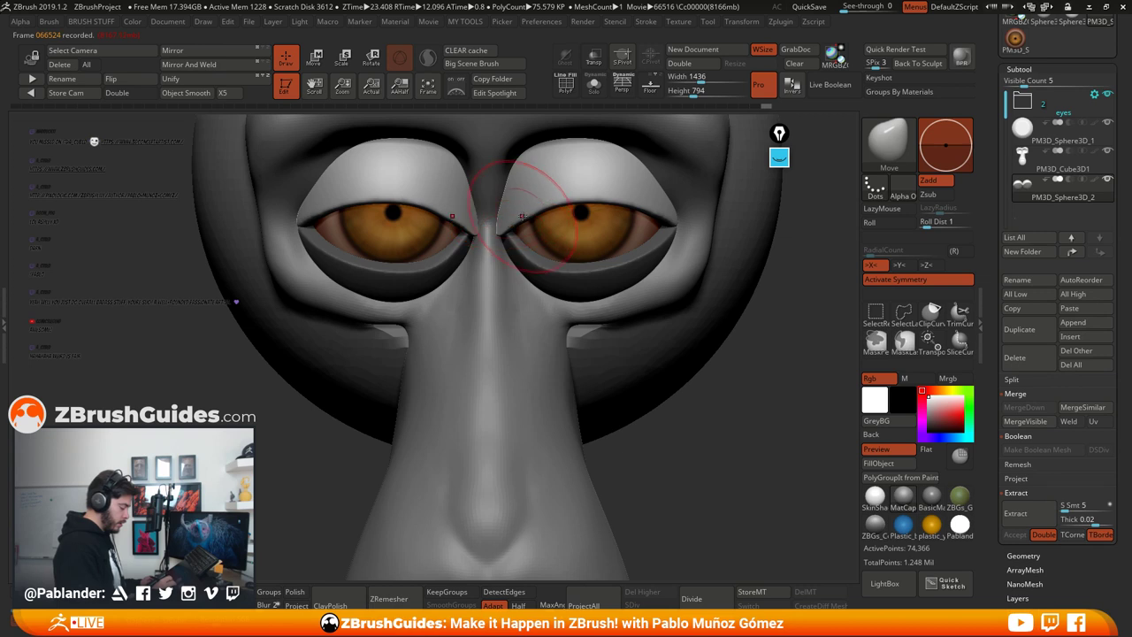
right_drag(522, 216, 518, 215)
key(space)
drag(521, 213, 520, 223)
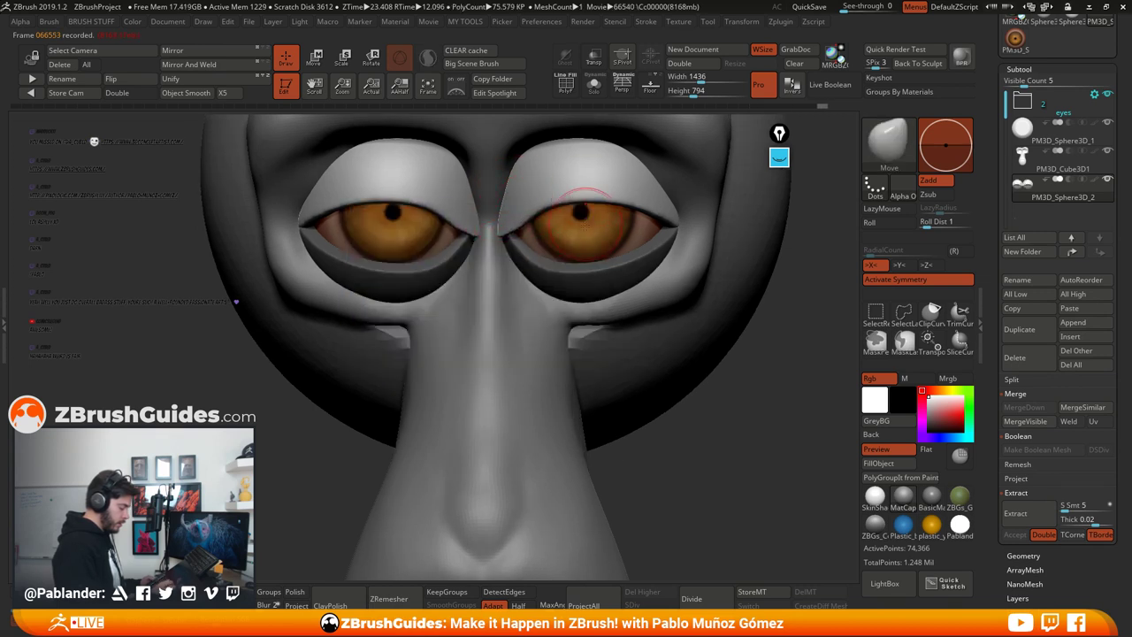
Step: Adjust the brush and shape the upper eyelids' outer edge and the rim above the pupils
key(space)
alt+right_drag(650, 218, 630, 237)
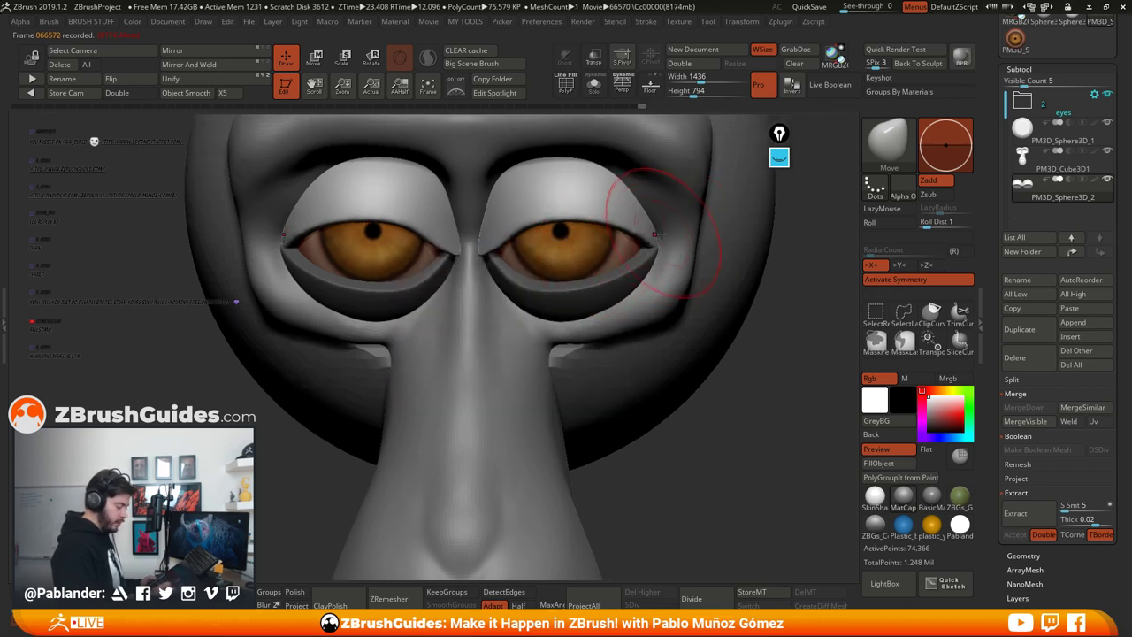
drag(610, 233, 605, 220)
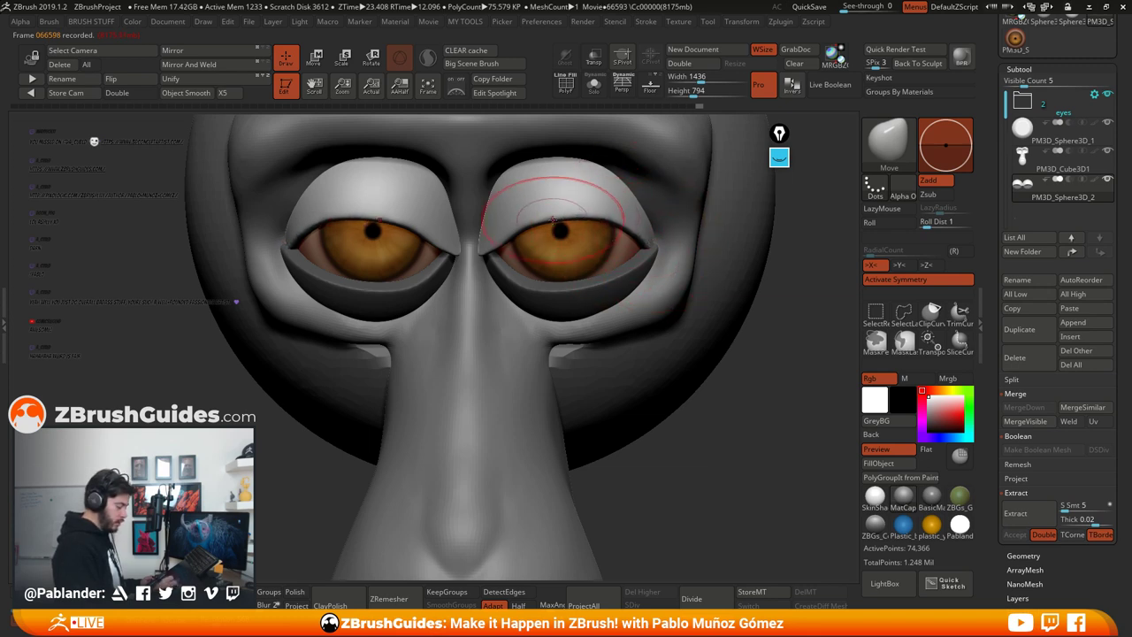
drag(557, 222, 560, 218)
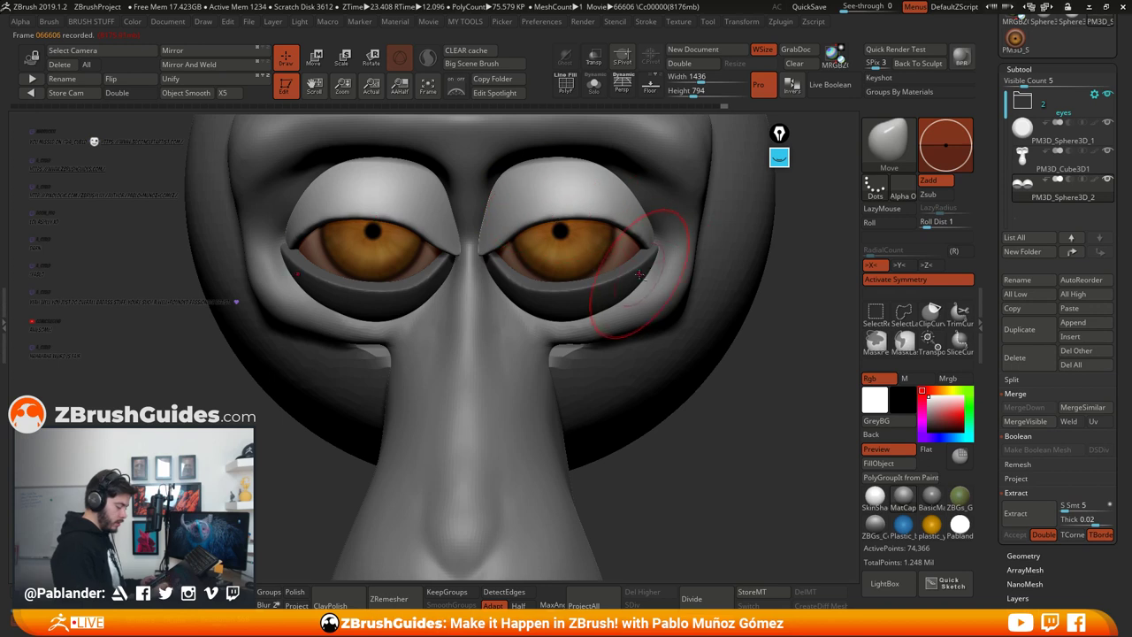
Step: Invert the mask to free the lower eyelids and reshape their outer corners with the Move brush
ctrl+click(748, 394)
drag(661, 249, 654, 244)
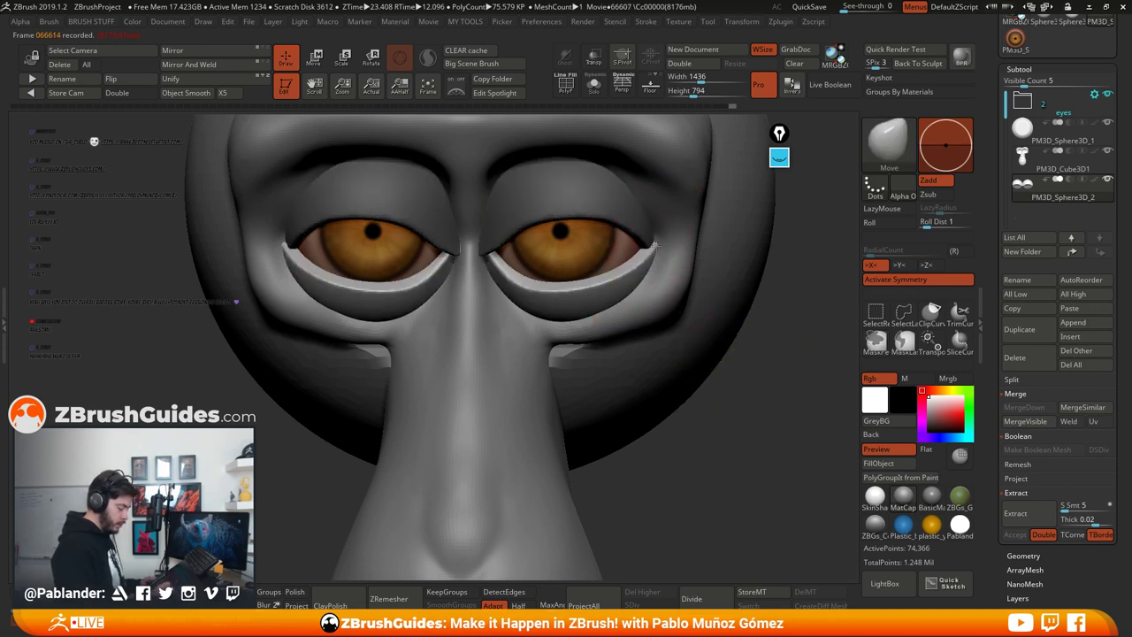
right_drag(662, 249, 680, 250)
drag(655, 260, 645, 264)
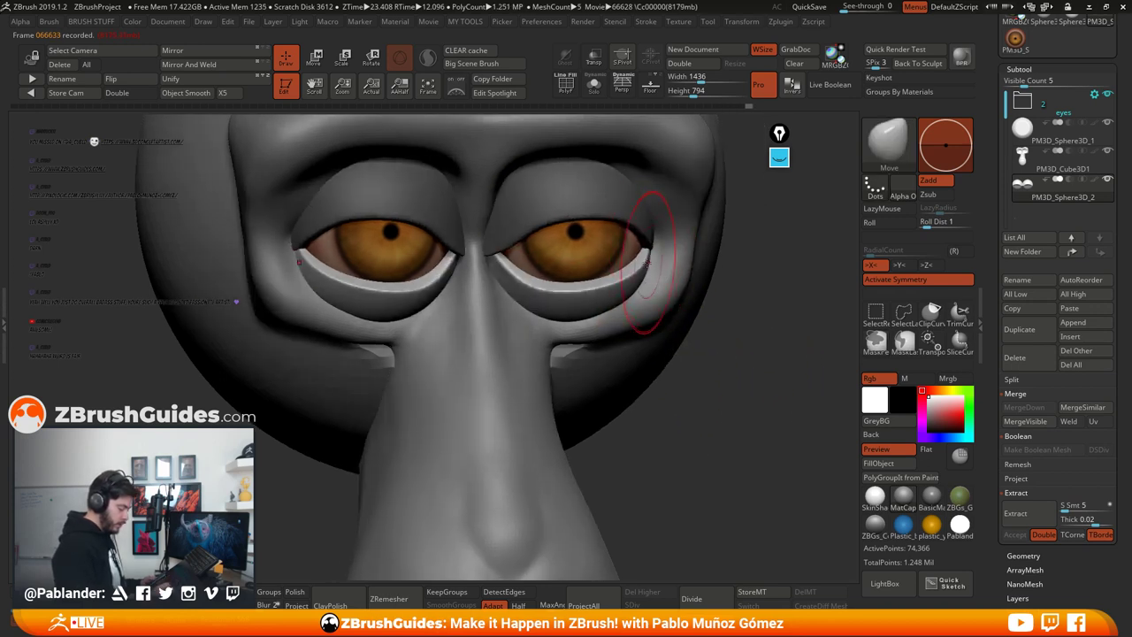
Step: Adjust the brush and reshape the underside of the lower eyelids near the nose
drag(524, 298, 564, 320)
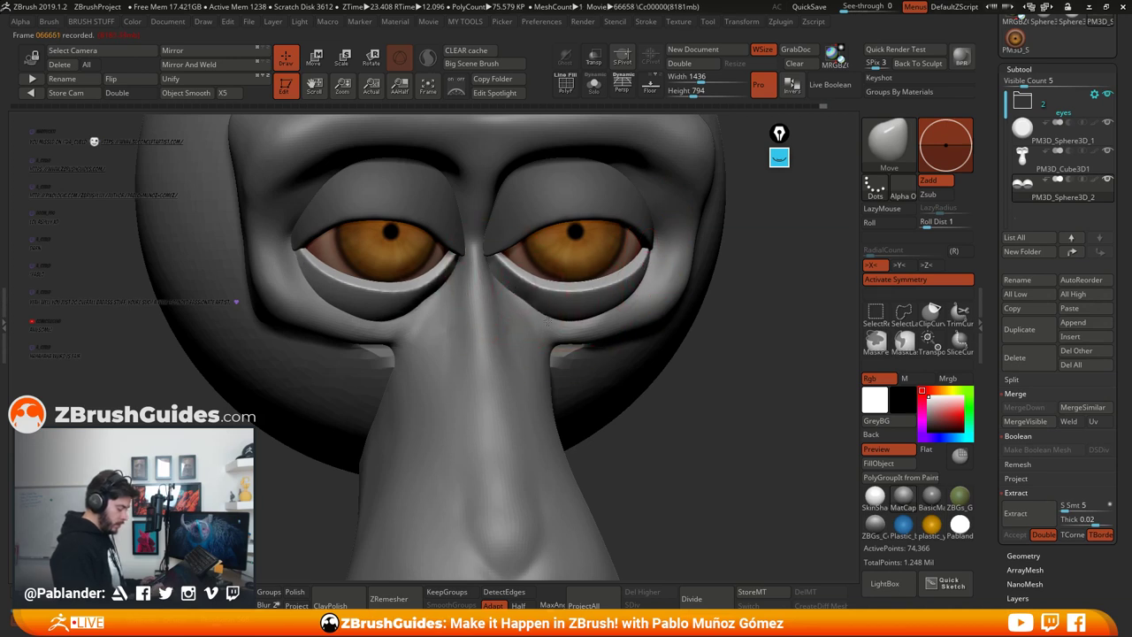
key(space)
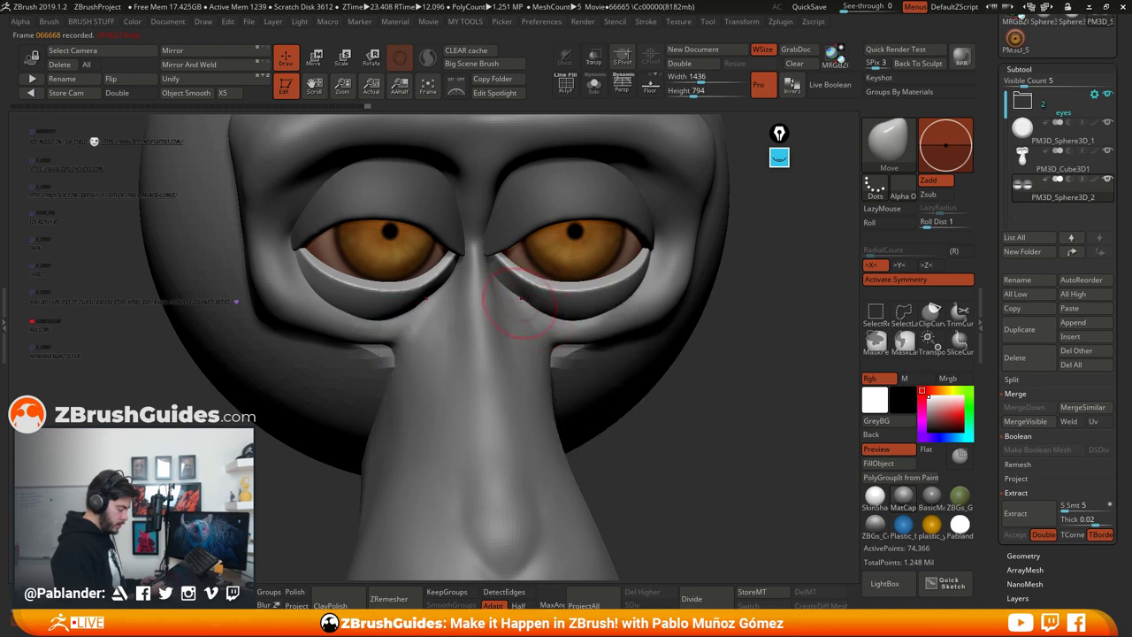
drag(498, 280, 550, 322)
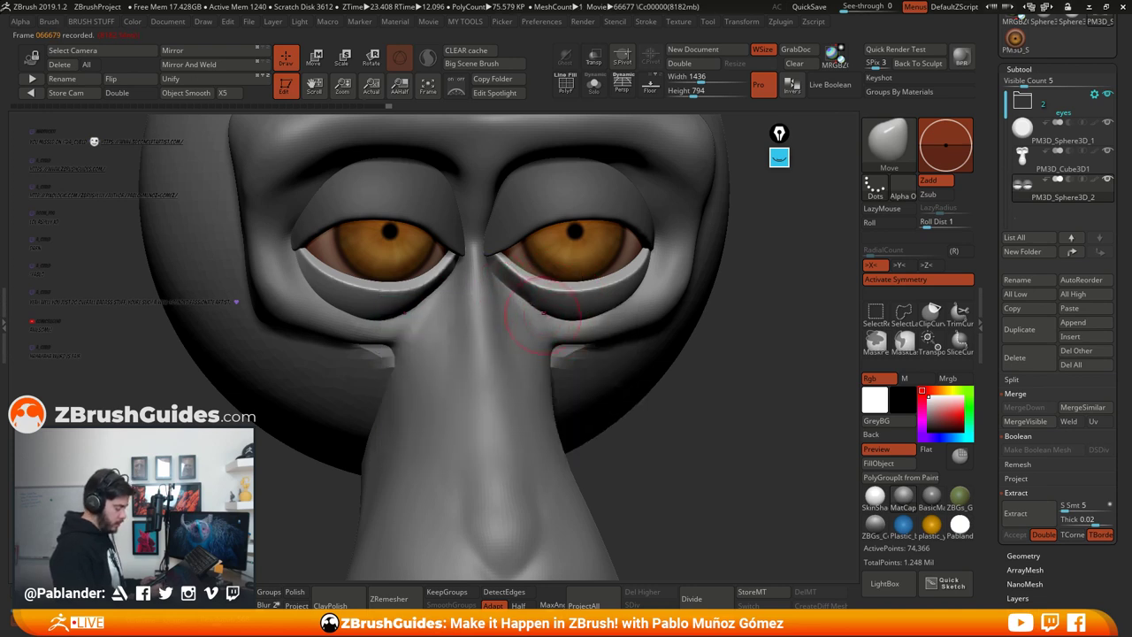
Step: Clear the eyelid mask and smooth the corners where the upper and lower lids meet
mouse_move(695, 343)
mouse_down()
mouse_move(705, 407)
mouse_move(684, 344)
mouse_move(670, 342)
mouse_move(678, 283)
mouse_up()
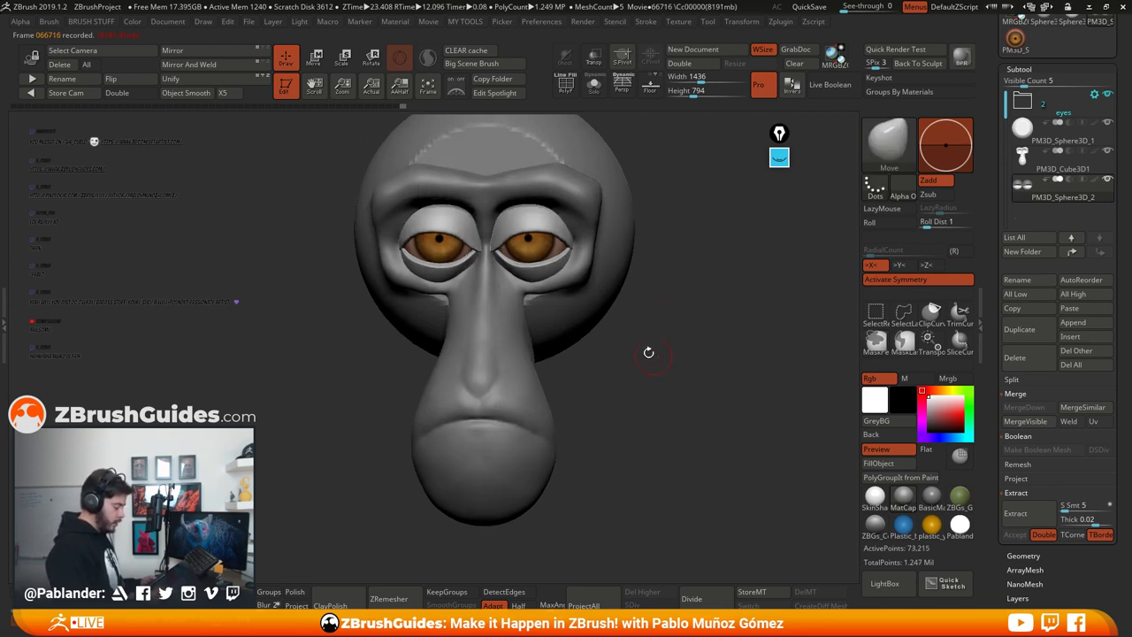
mouse_move(648, 351)
alt+mouse_down()
mouse_move(645, 433)
mouse_move(769, 422)
alt+mouse_up()
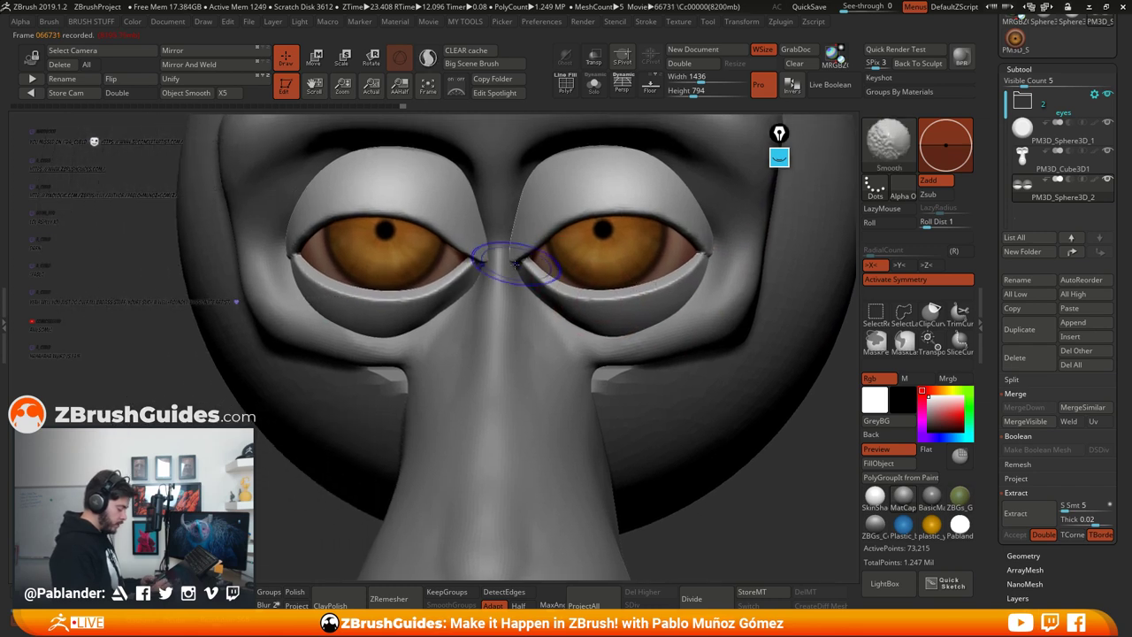
mouse_move(680, 278)
shift+mouse_down()
mouse_move(712, 266)
mouse_move(717, 223)
shift+mouse_up()
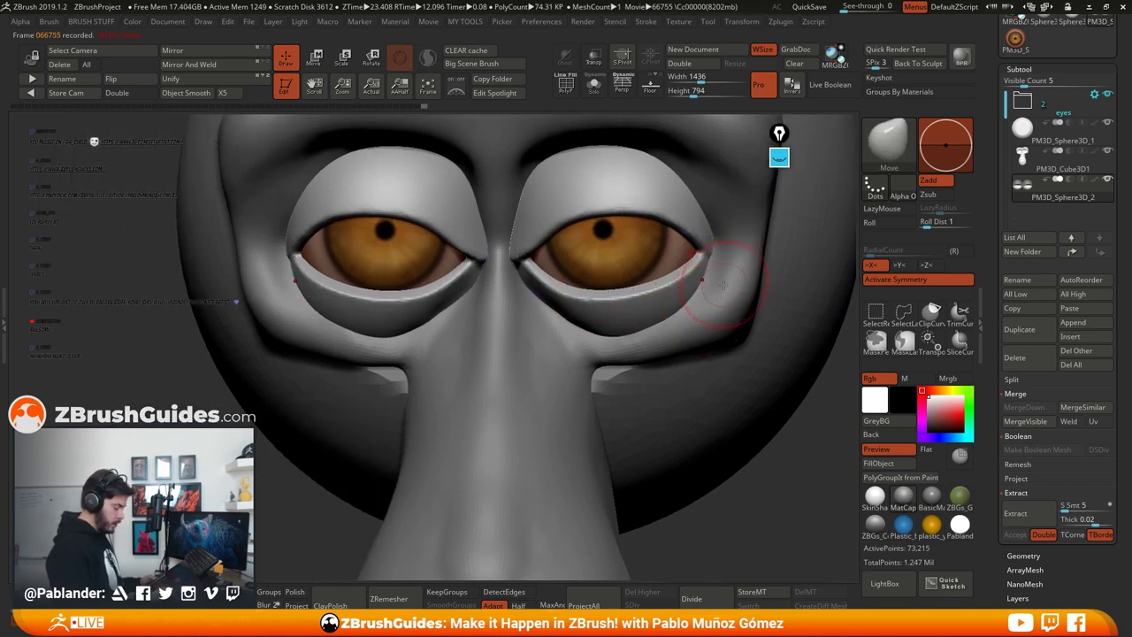
mouse_move(750, 491)
alt+mouse_down()
mouse_move(753, 398)
mouse_move(720, 376)
mouse_move(729, 358)
alt+mouse_up()
drag(730, 358, 710, 377)
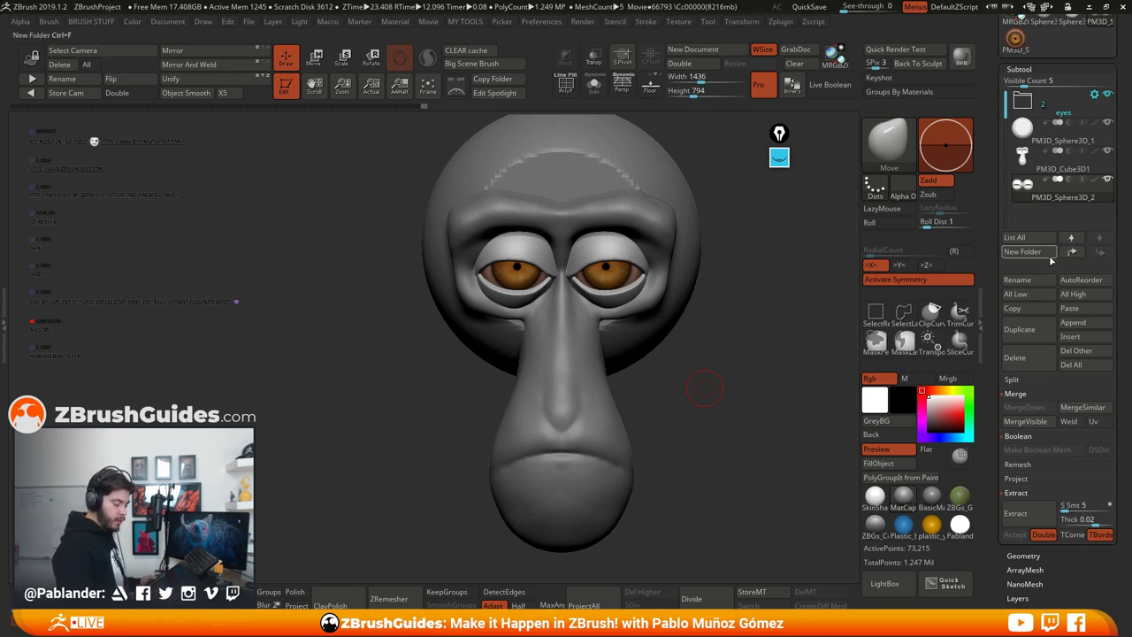
Step: Duplicate the eyelids subtool and move the copy to the top of the subtool list
click(1019, 329)
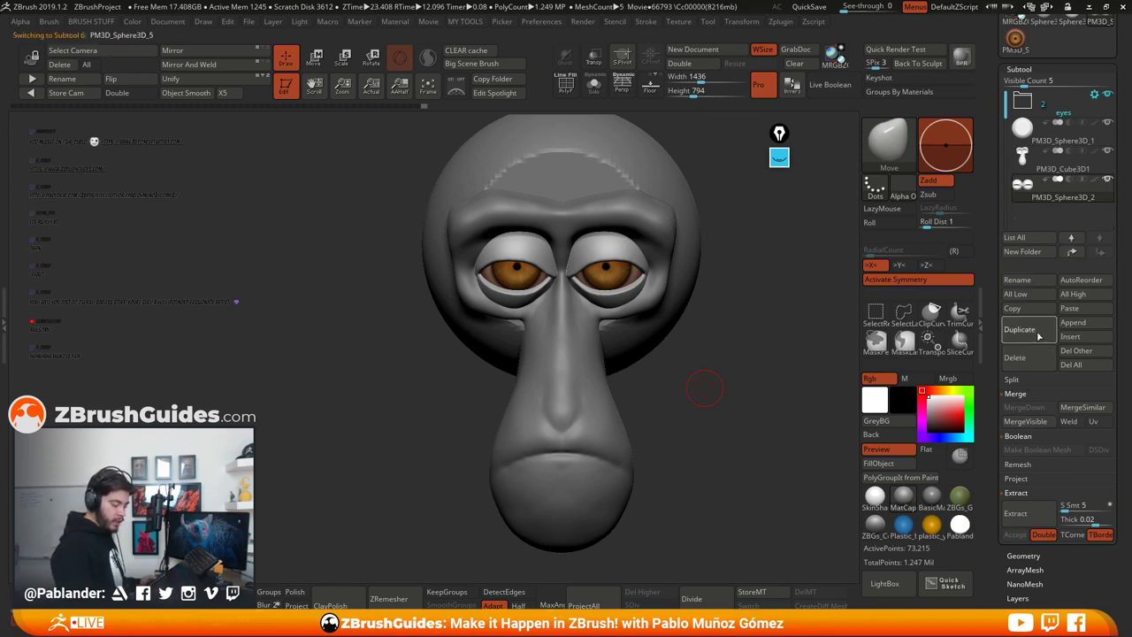
mouse_move(1042, 225)
drag(1047, 219, 1069, 92)
click(1061, 111)
click(1064, 138)
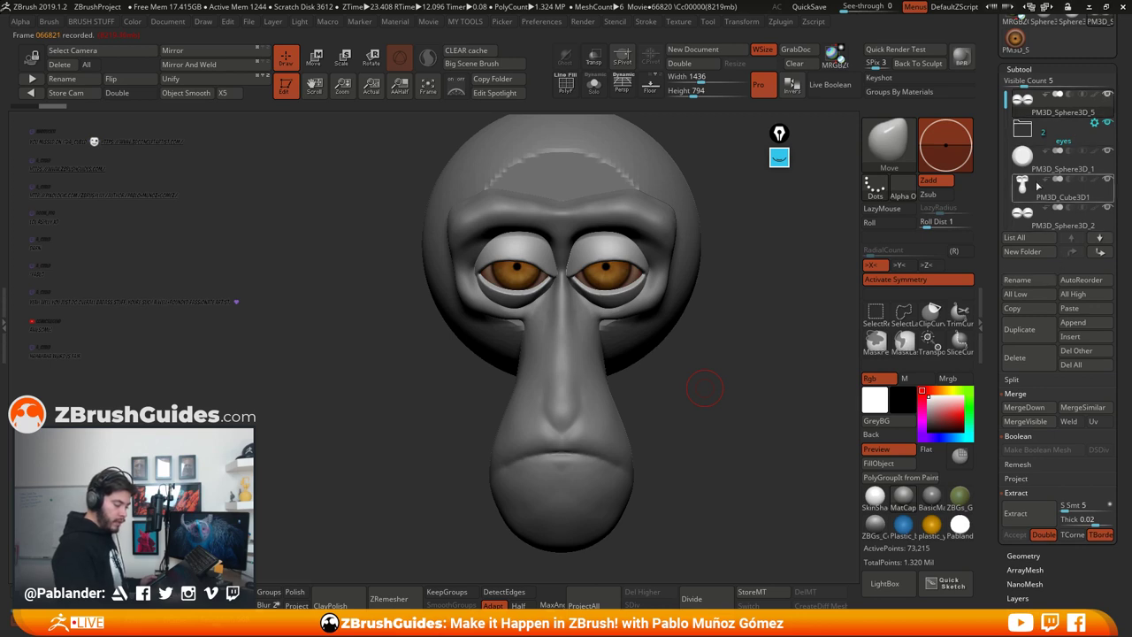
Step: Rename the duplicated eyelids OR and place them in a new subtool folder also named OR
click(1039, 281)
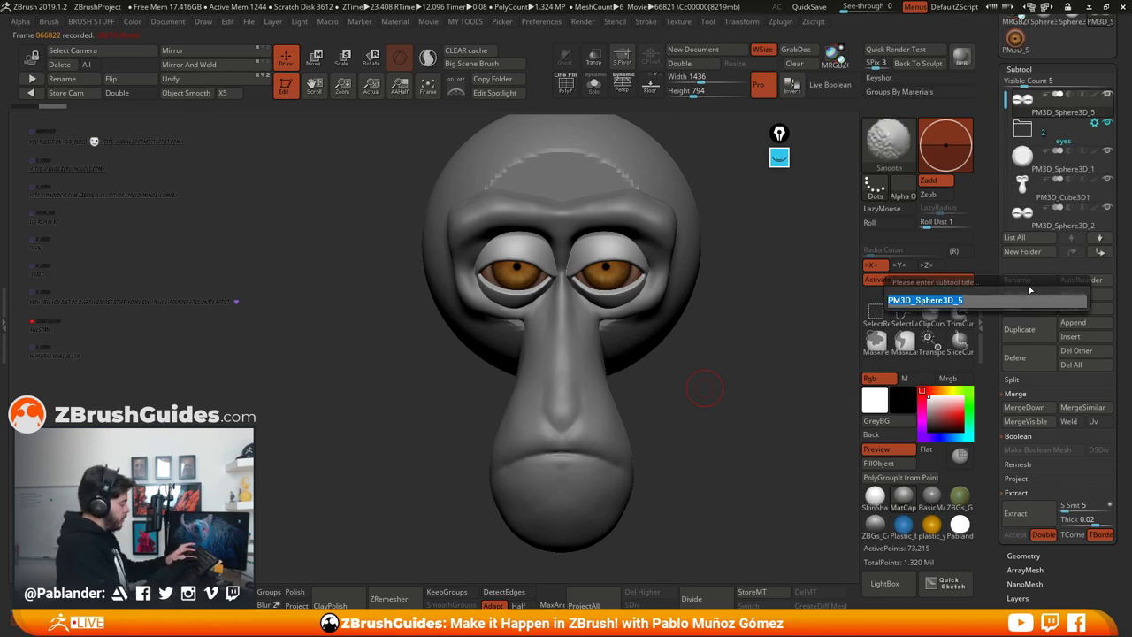
text(OR)
key(Return)
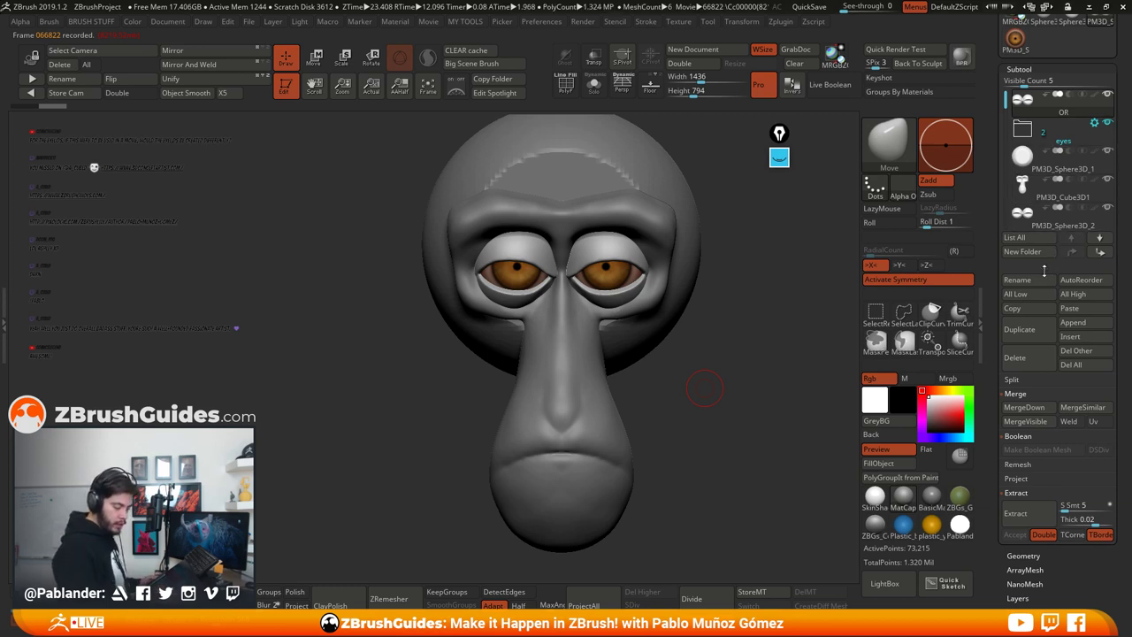
click(1041, 254)
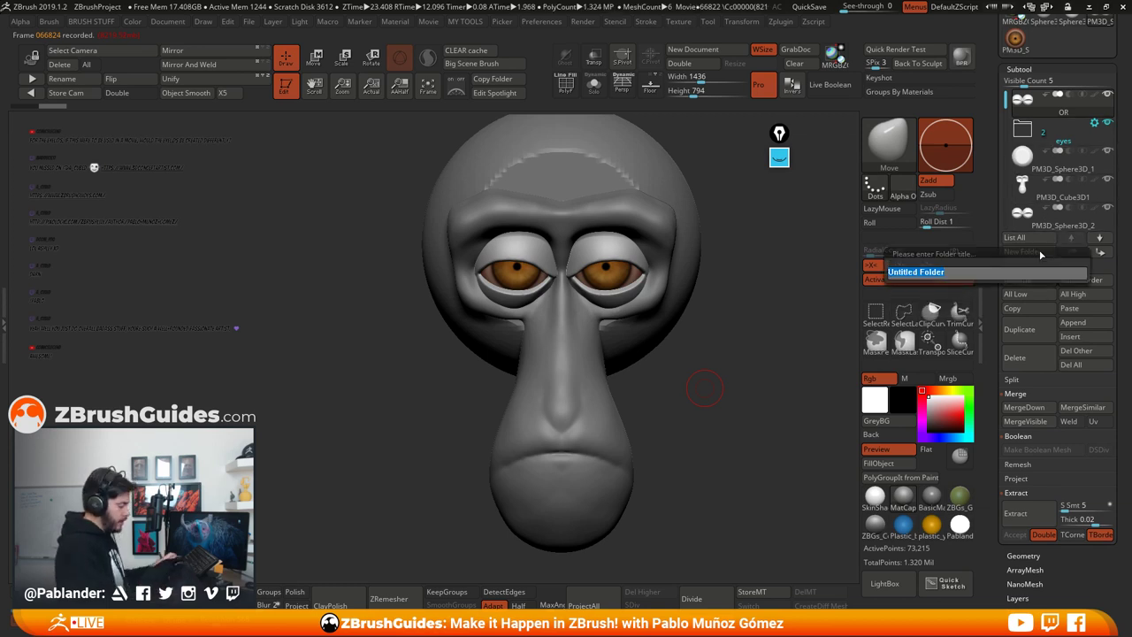
text(1)
key(Return)
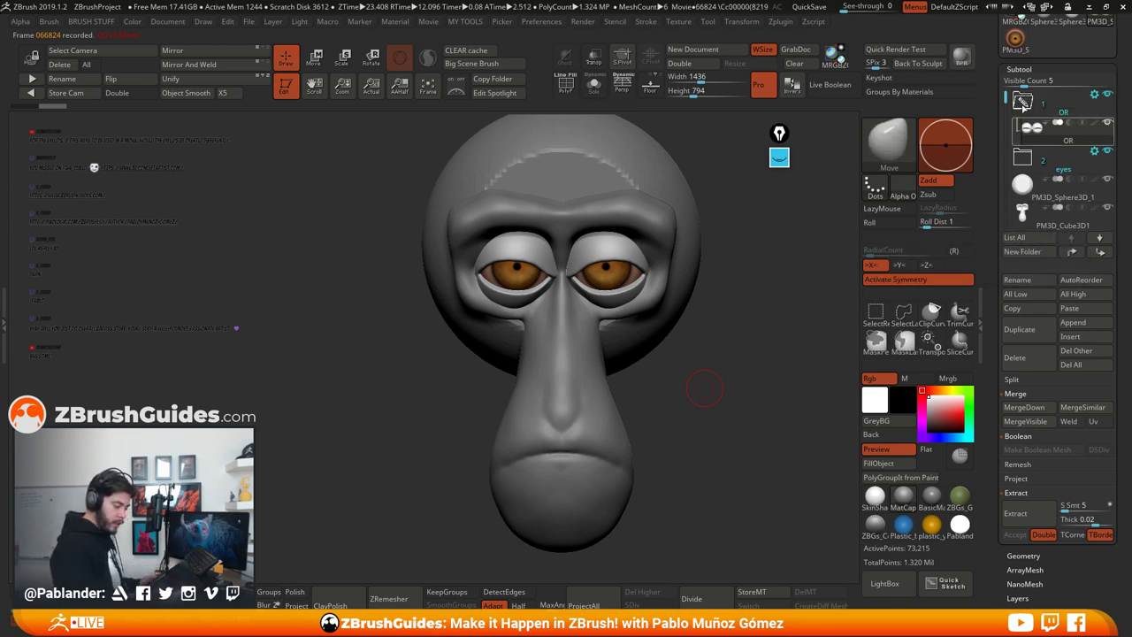
Step: Duplicate the long-nosed face subtool and move the copy into the OR folder
click(1023, 101)
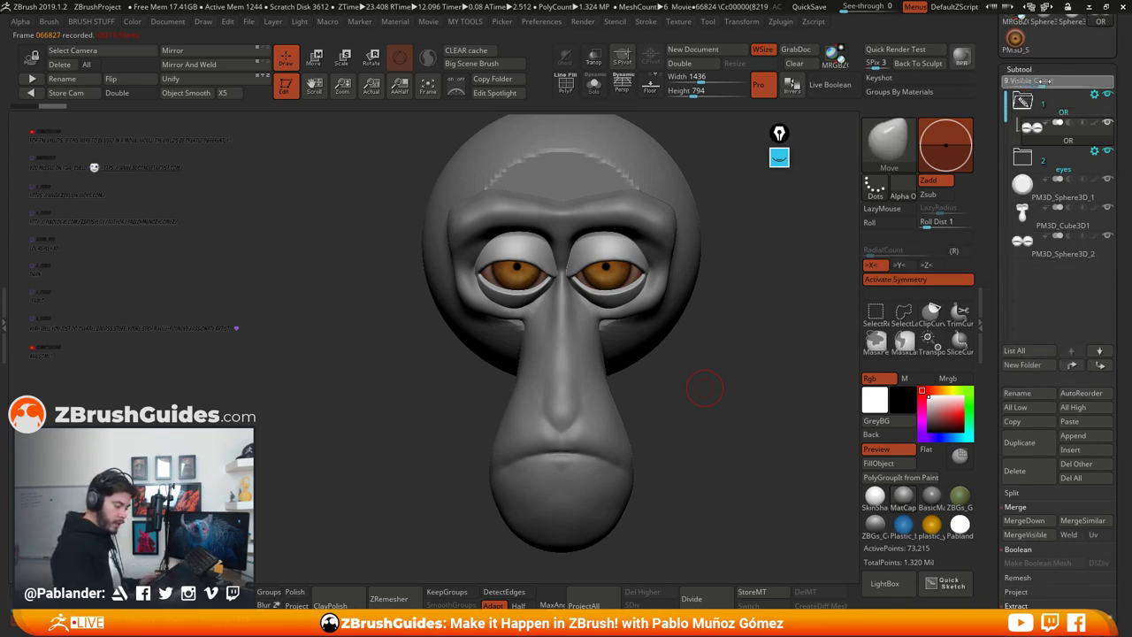
click(1063, 216)
click(1018, 470)
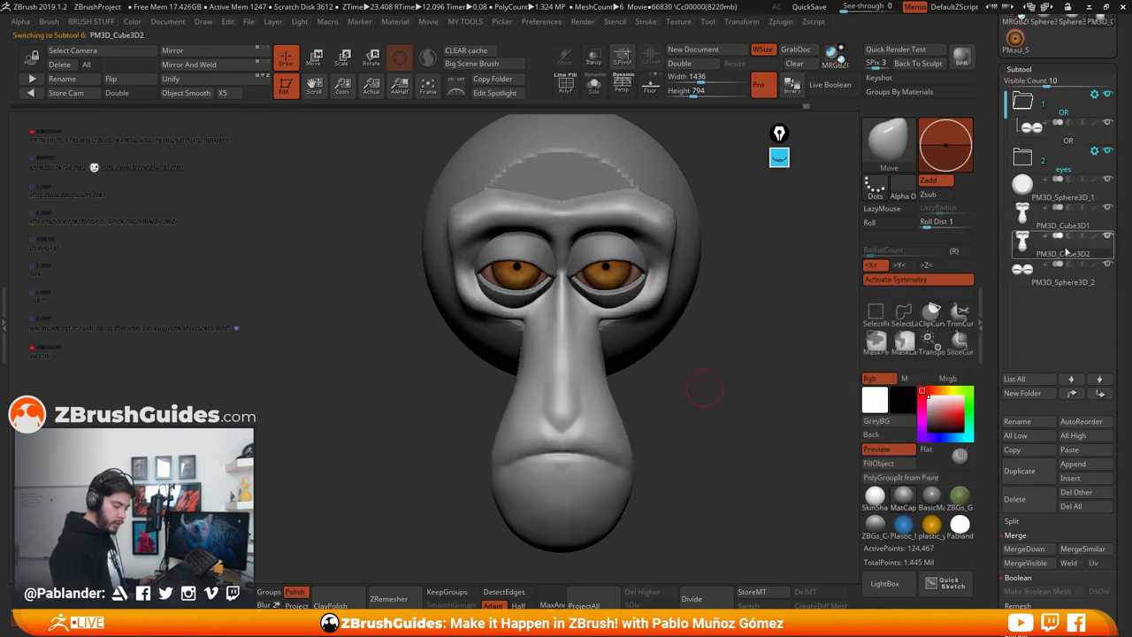
drag(1065, 252, 1025, 105)
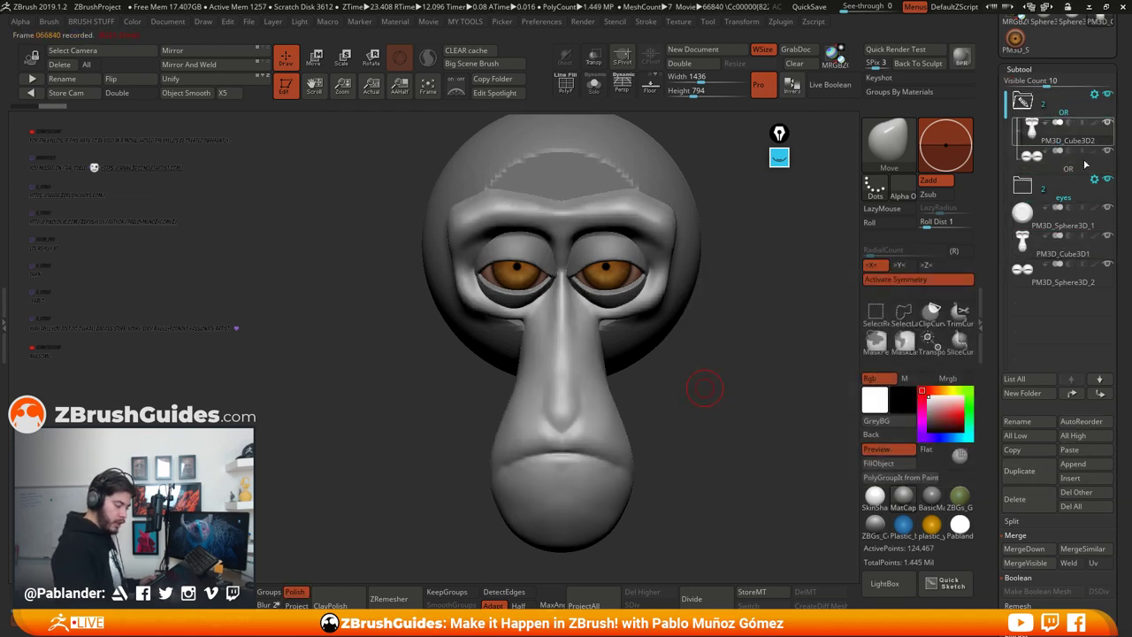
Step: Duplicate the head sphere subtool, move one sphere into the OR folder, and collapse and hide the folder
click(1065, 228)
click(1019, 470)
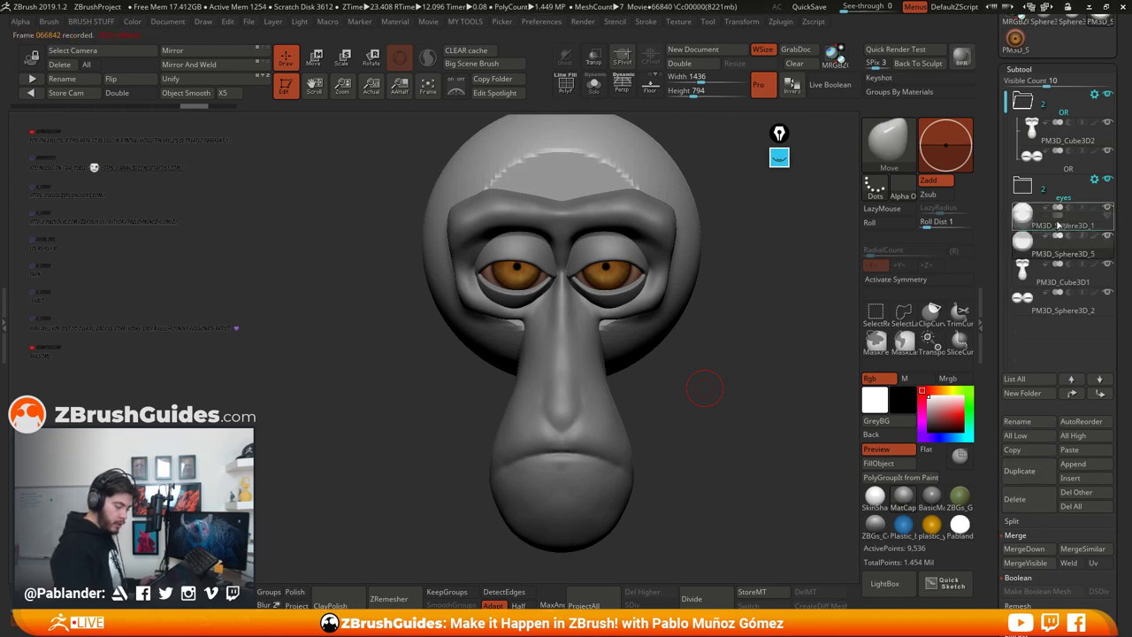
drag(1058, 224, 1064, 123)
click(1026, 103)
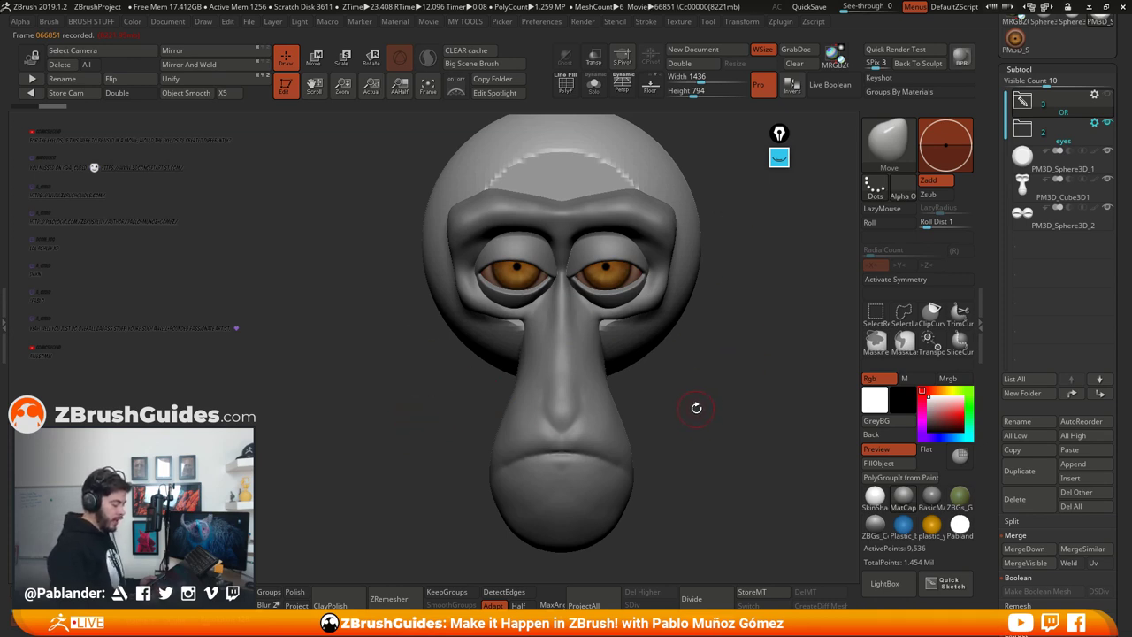
Step: Reframe the full head from the front and quick-save the project
alt+drag(695, 407, 702, 384)
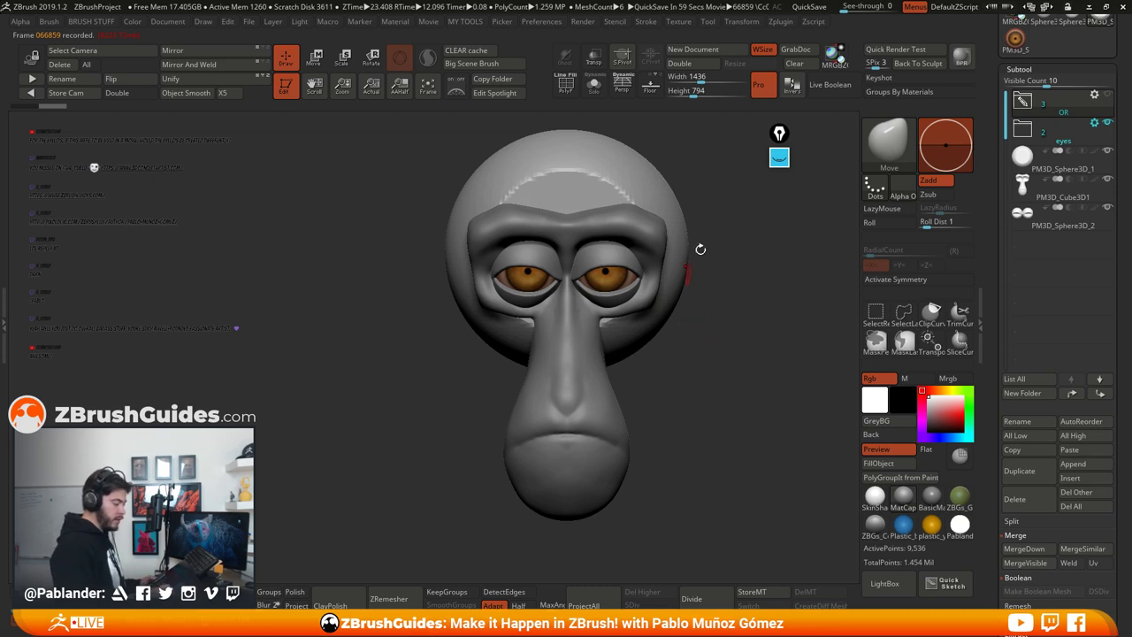
click(807, 7)
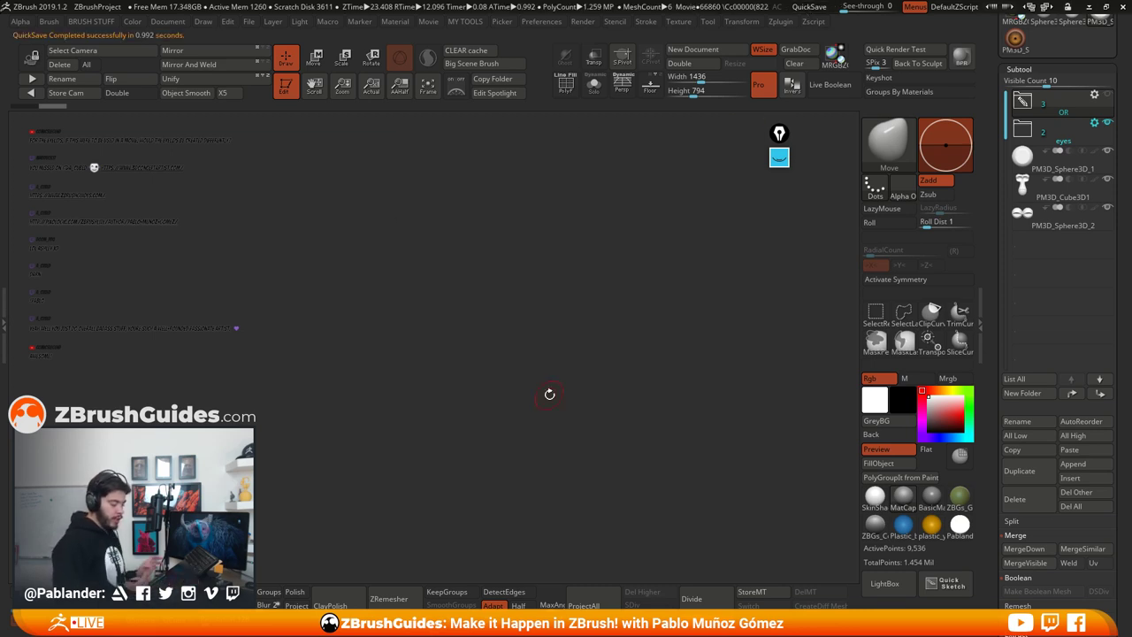
drag(717, 366, 727, 363)
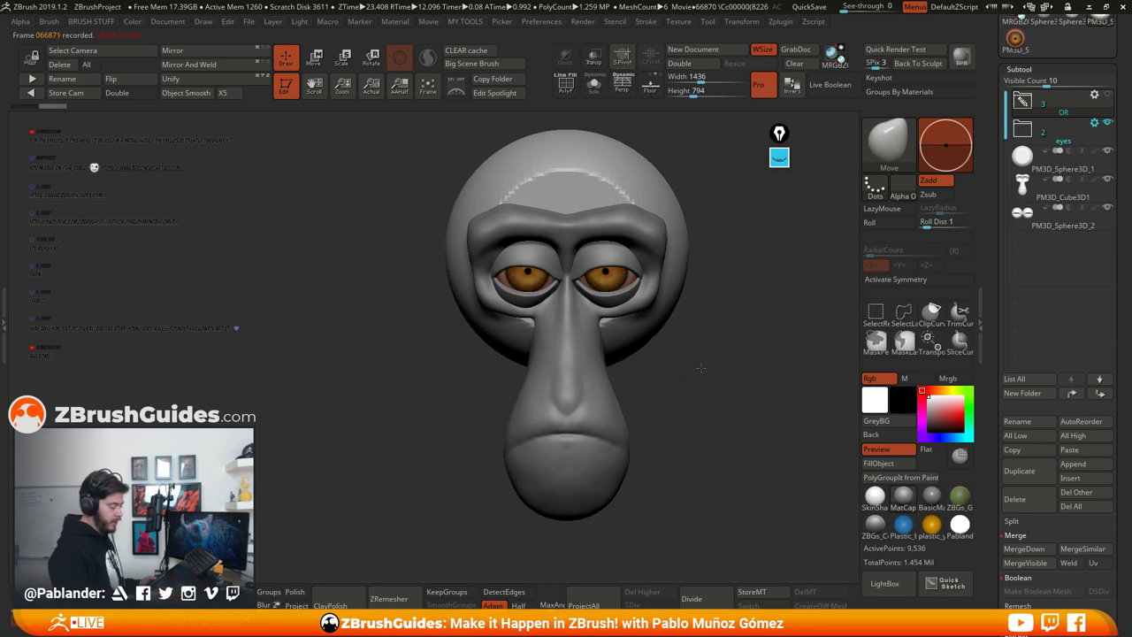
mouse_move(701, 368)
mouse_down()
mouse_move(733, 369)
mouse_move(680, 371)
mouse_up()
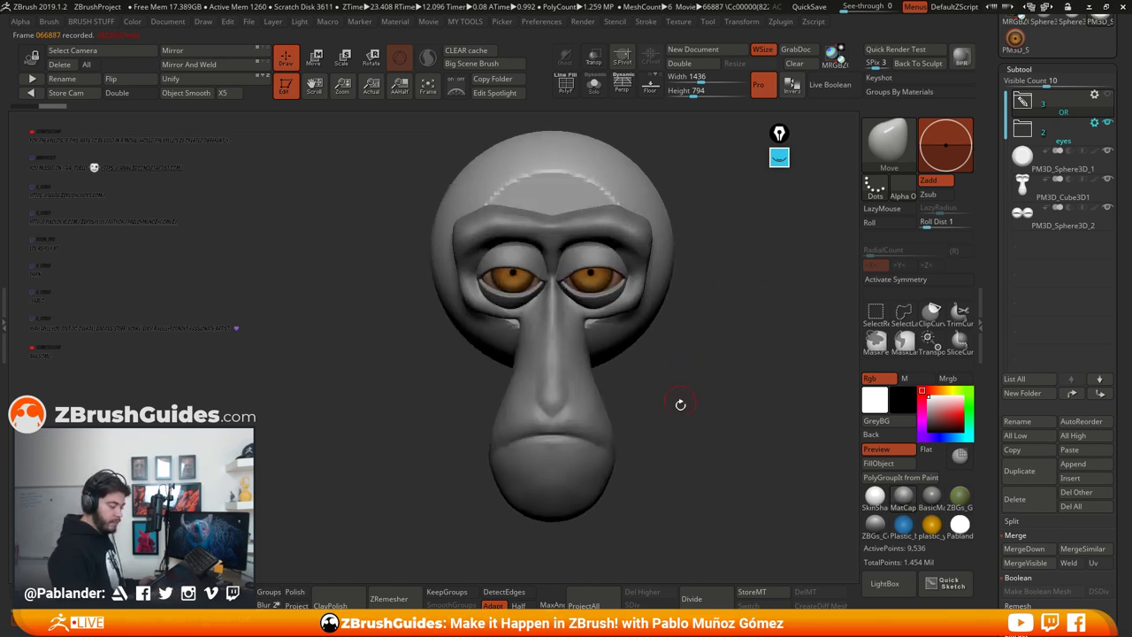
Step: Select the head sphere, activate X symmetry, and use an enlarged Move brush to adjust its surface beneath the eyes and at the forehead
click(1067, 164)
key(space)
drag(725, 292, 749, 293)
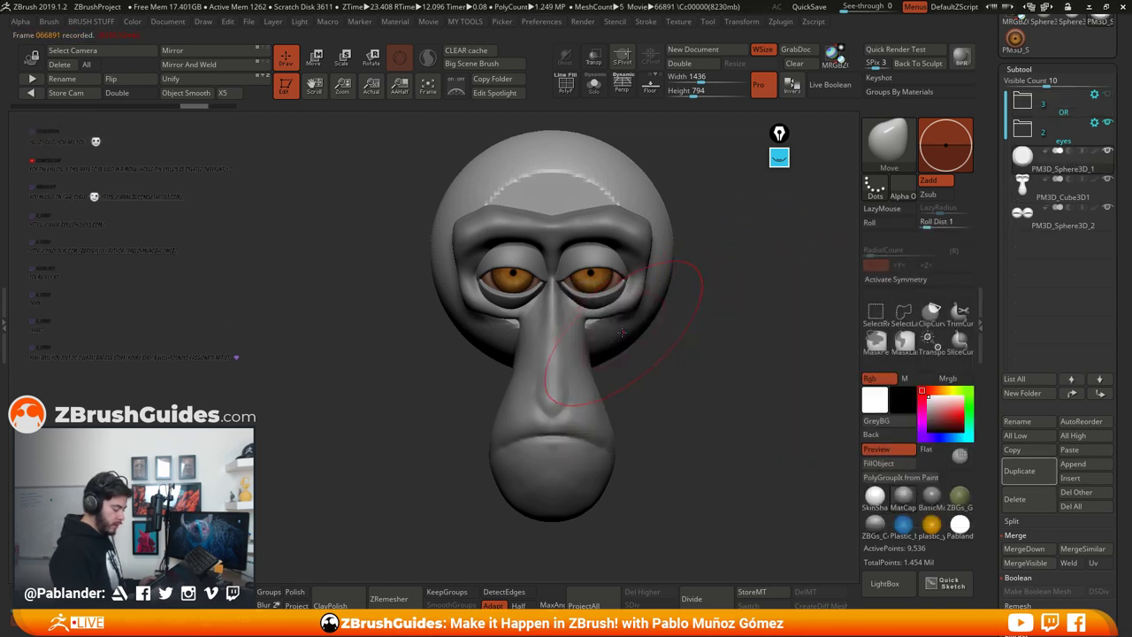
click(911, 278)
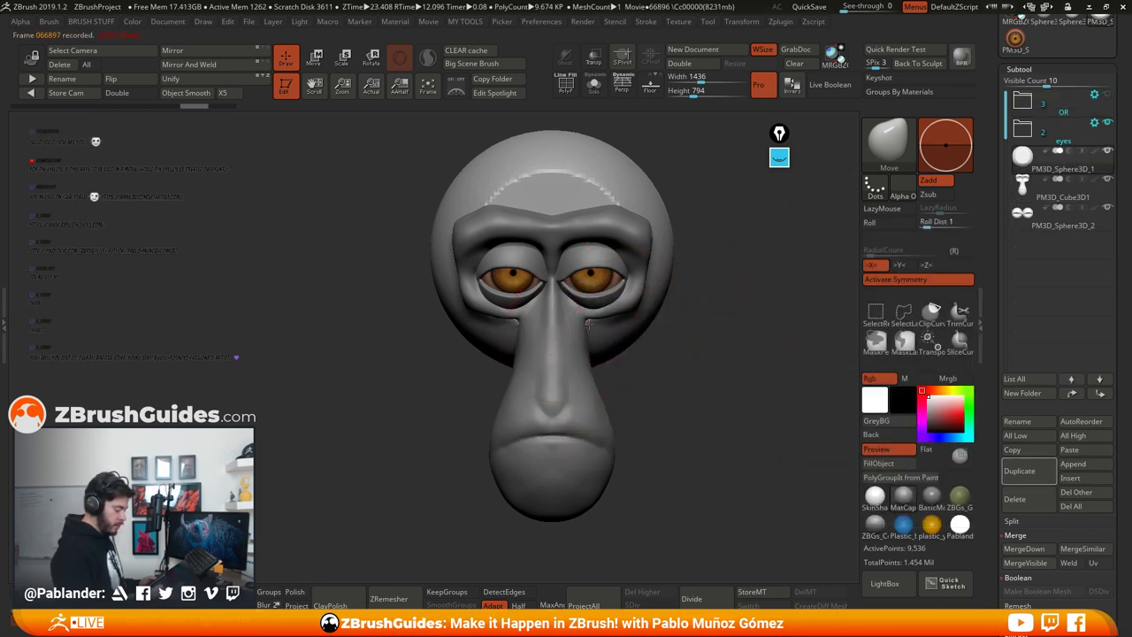
drag(585, 321, 587, 313)
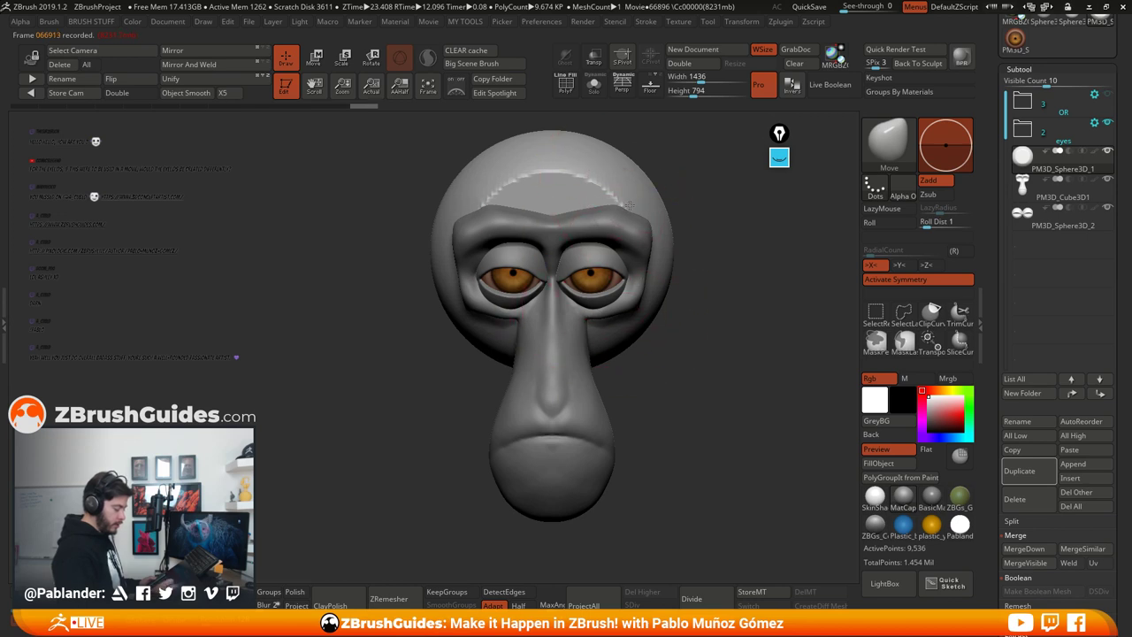
mouse_move(629, 205)
mouse_down()
mouse_move(577, 177)
mouse_move(633, 201)
mouse_move(665, 290)
mouse_move(617, 339)
mouse_move(649, 336)
mouse_move(630, 174)
mouse_up()
Step: Reshape the sides of the head sphere around the temples and behind the eye sockets with the Move brush
drag(683, 208, 690, 197)
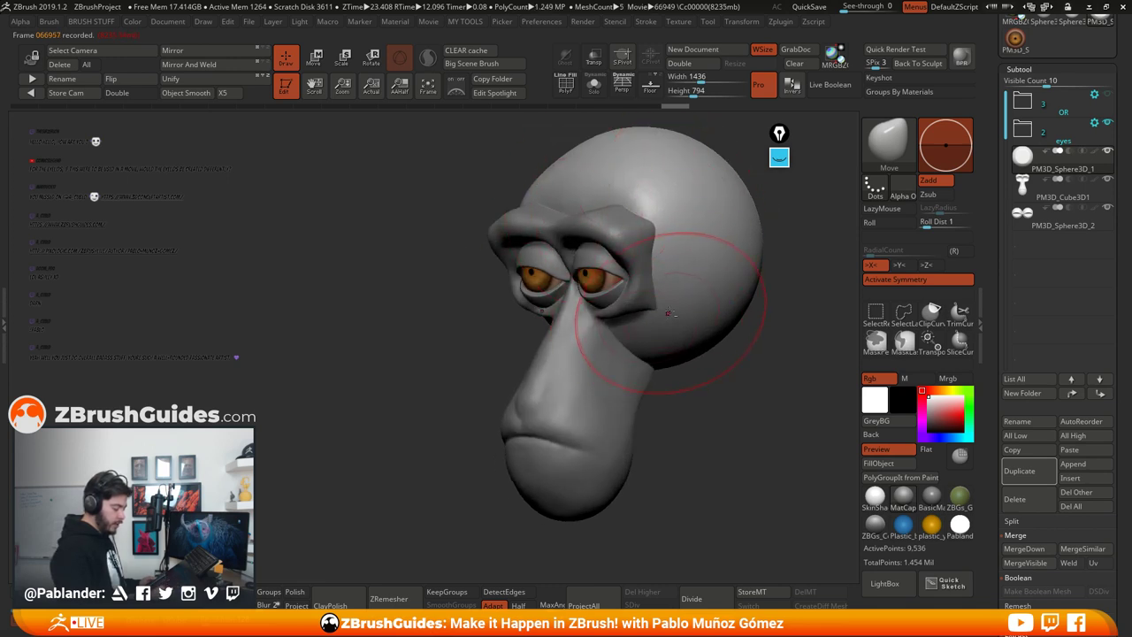
right_drag(679, 272, 628, 272)
drag(662, 270, 676, 252)
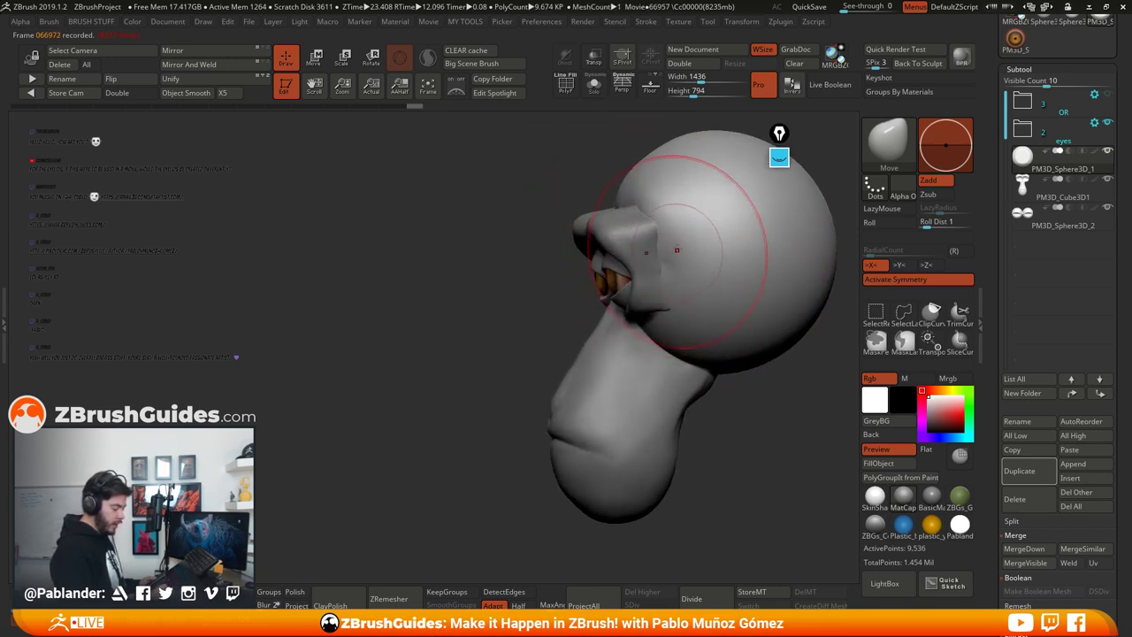
mouse_move(688, 357)
shift+mouse_down()
mouse_move(686, 342)
mouse_move(722, 367)
mouse_move(672, 375)
shift+mouse_up()
drag(672, 303, 676, 288)
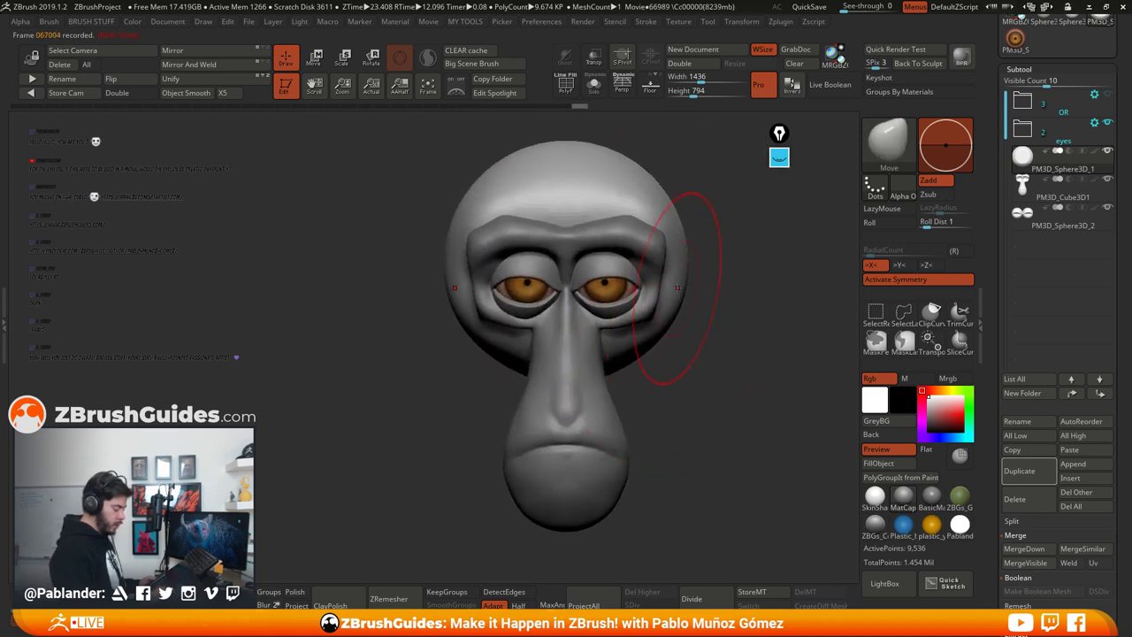
Step: Taper the crown of the head sphere and pull its underside down toward the back of the muzzle
drag(610, 154, 651, 193)
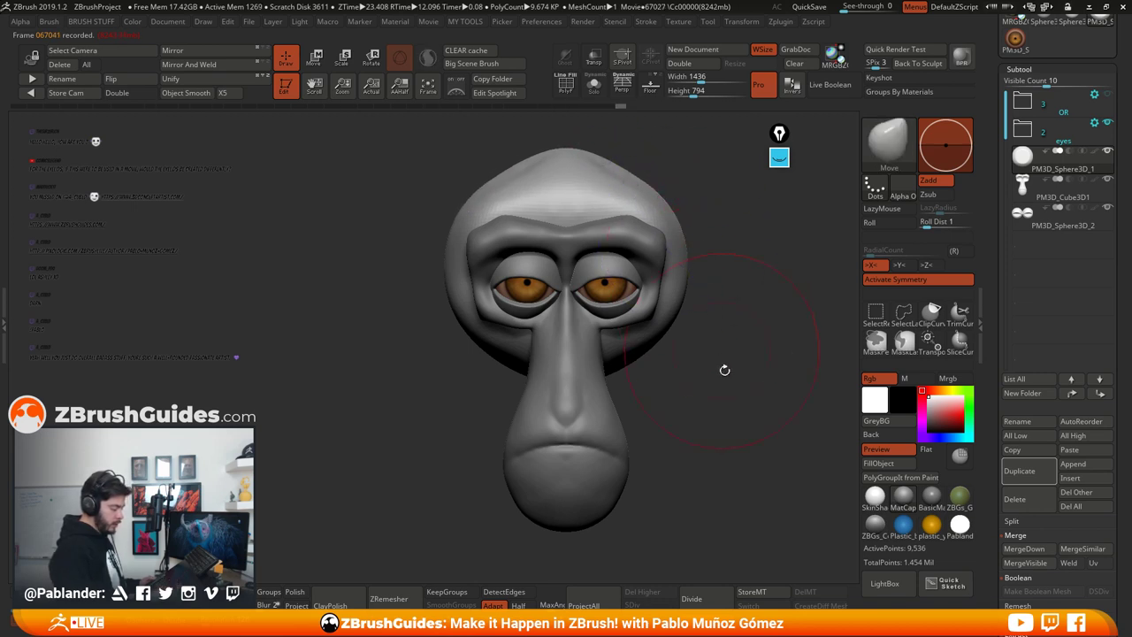
mouse_move(722, 368)
alt+mouse_down()
mouse_move(688, 312)
mouse_move(719, 324)
mouse_move(677, 306)
mouse_move(692, 361)
mouse_move(495, 329)
alt+mouse_up()
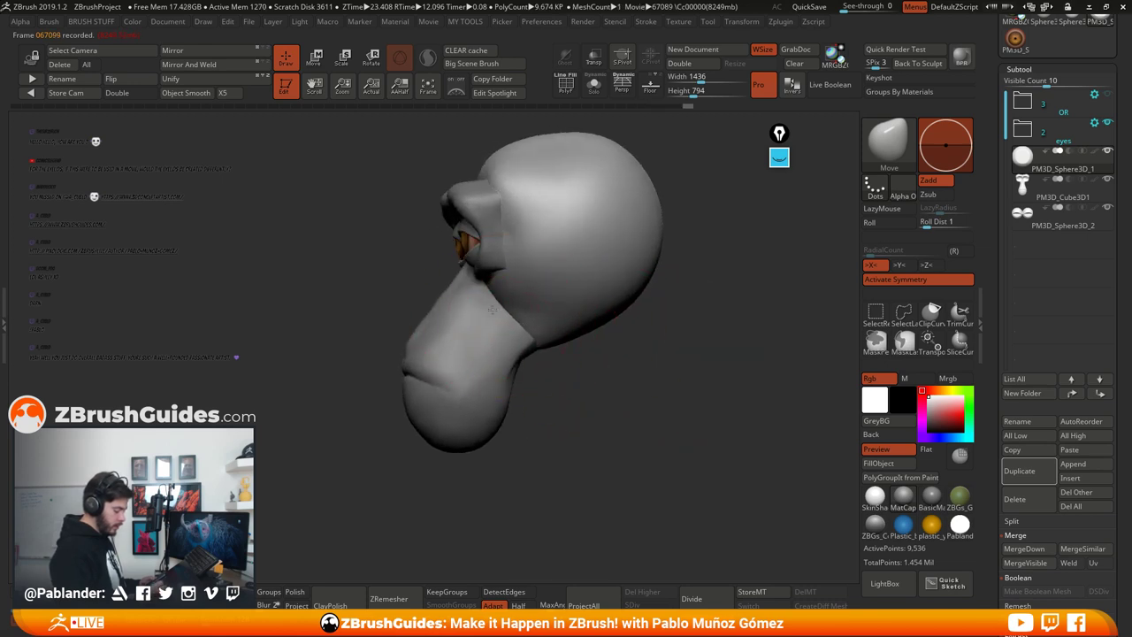
shift+drag(573, 348, 613, 345)
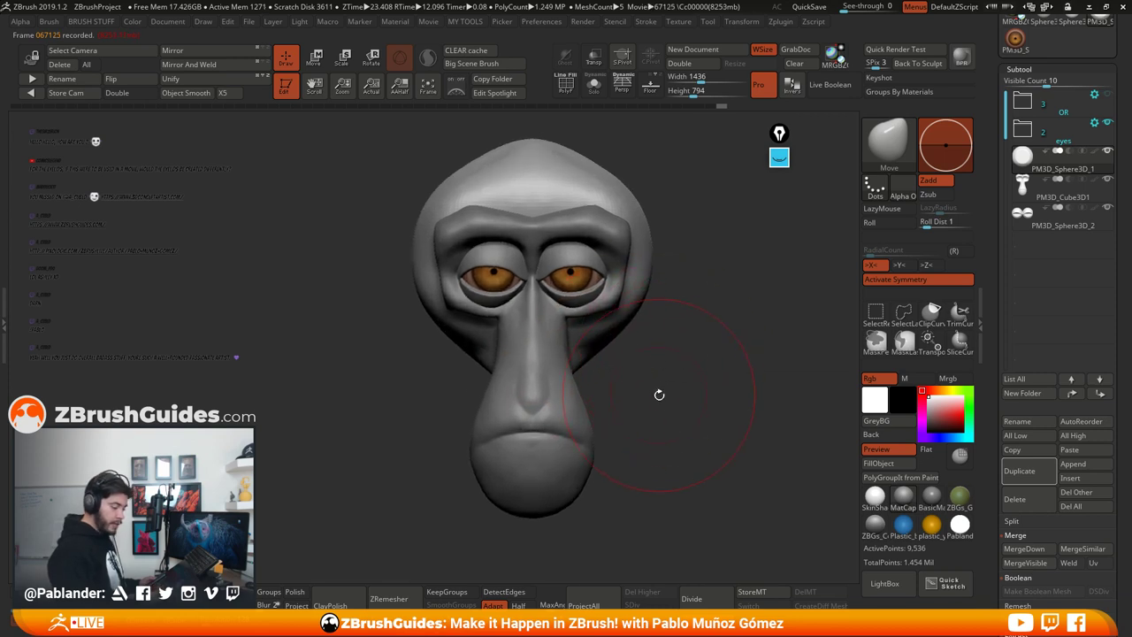
Step: Select the long-nosed face subtool and merge it down with the eyelids below it, accepting the merge
click(1058, 201)
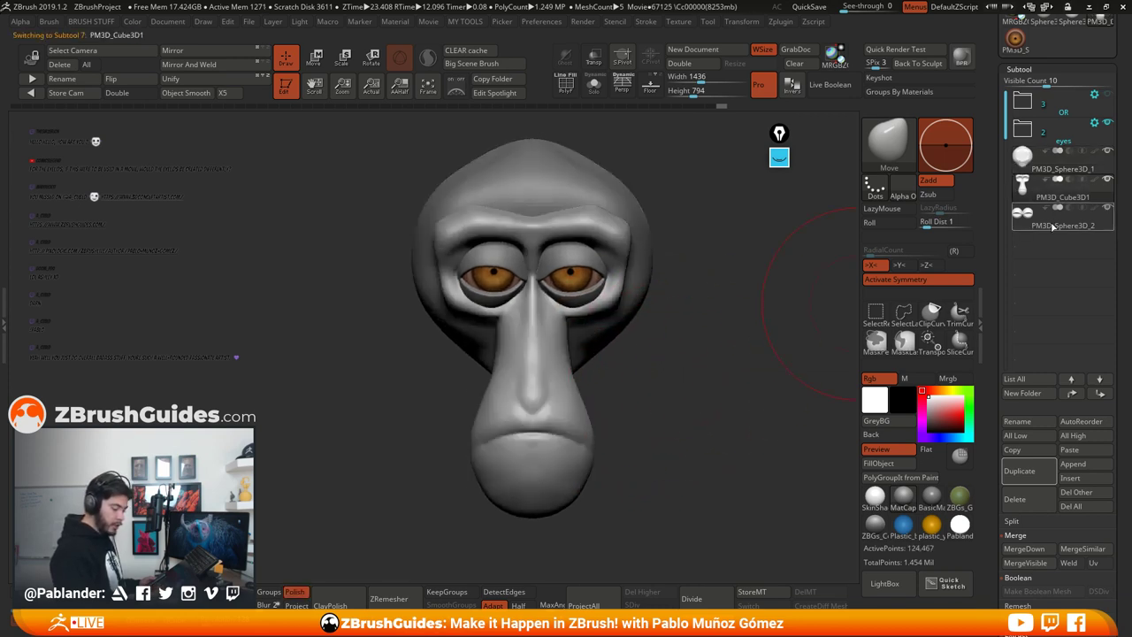
mouse_move(707, 339)
alt+mouse_down()
mouse_move(733, 311)
mouse_move(716, 306)
mouse_move(689, 334)
alt+mouse_up()
key(space)
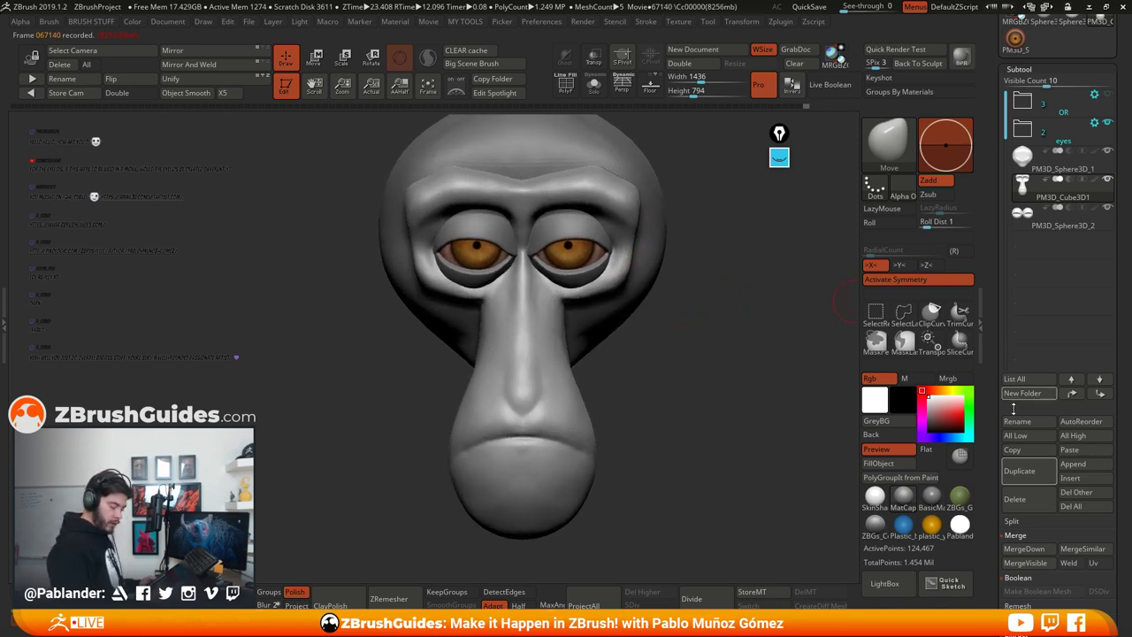
click(1024, 548)
click(932, 571)
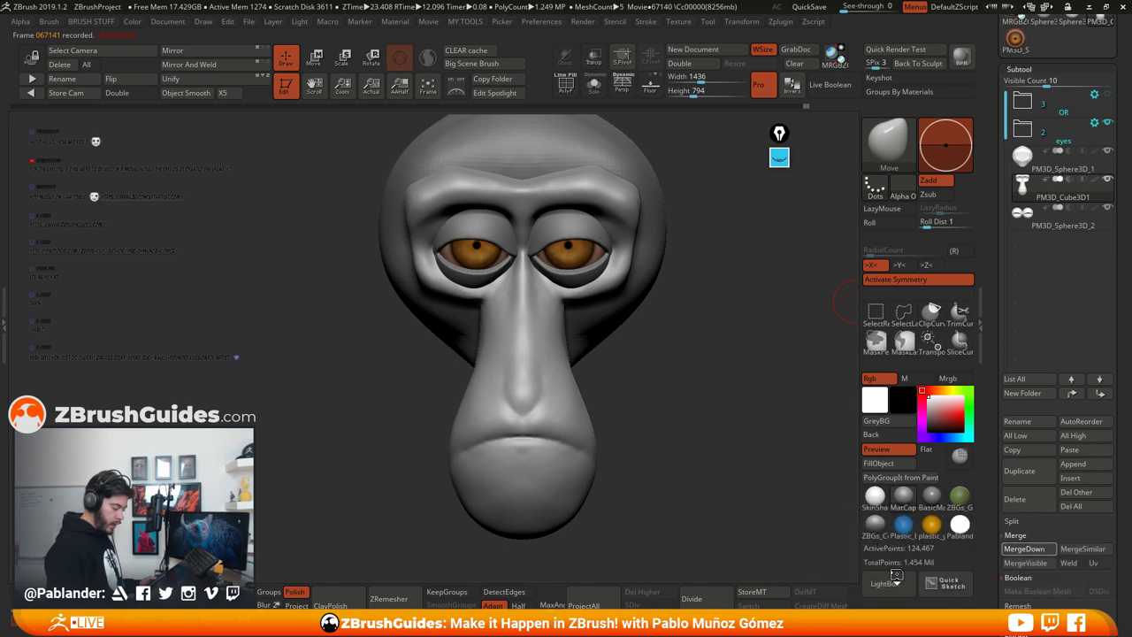
Step: Isolate the merged face and eyelids subtool in Solo mode with the eye area framed up close
mouse_move(732, 276)
alt+mouse_down()
mouse_move(737, 308)
mouse_move(721, 308)
mouse_move(702, 345)
alt+mouse_up()
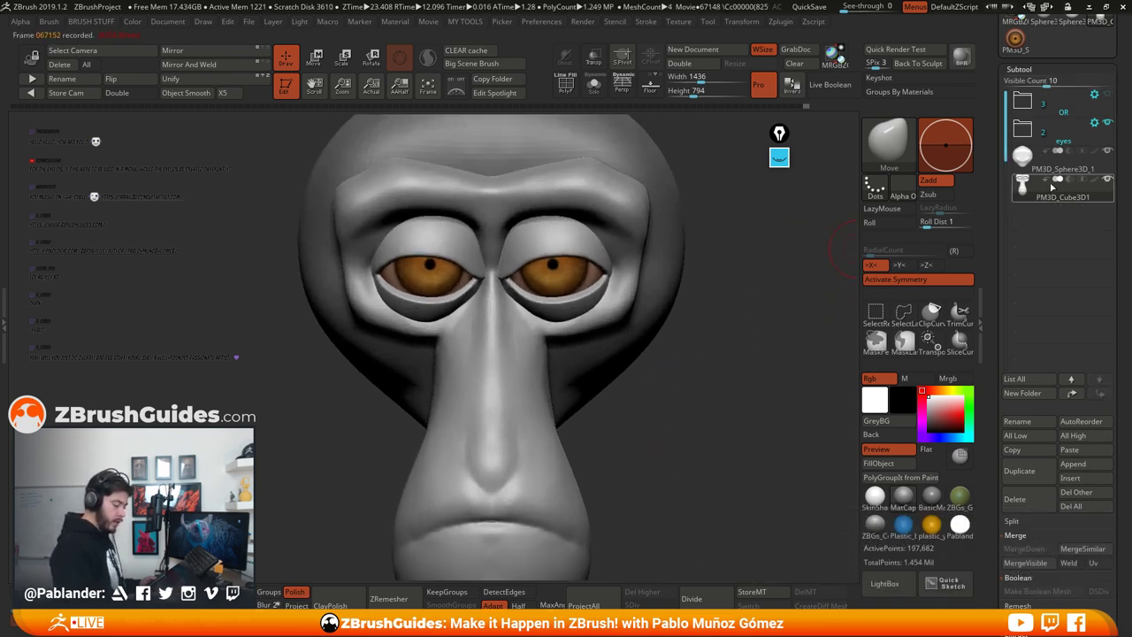
click(602, 94)
mouse_move(701, 301)
mouse_down()
mouse_move(650, 308)
mouse_move(694, 292)
mouse_up()
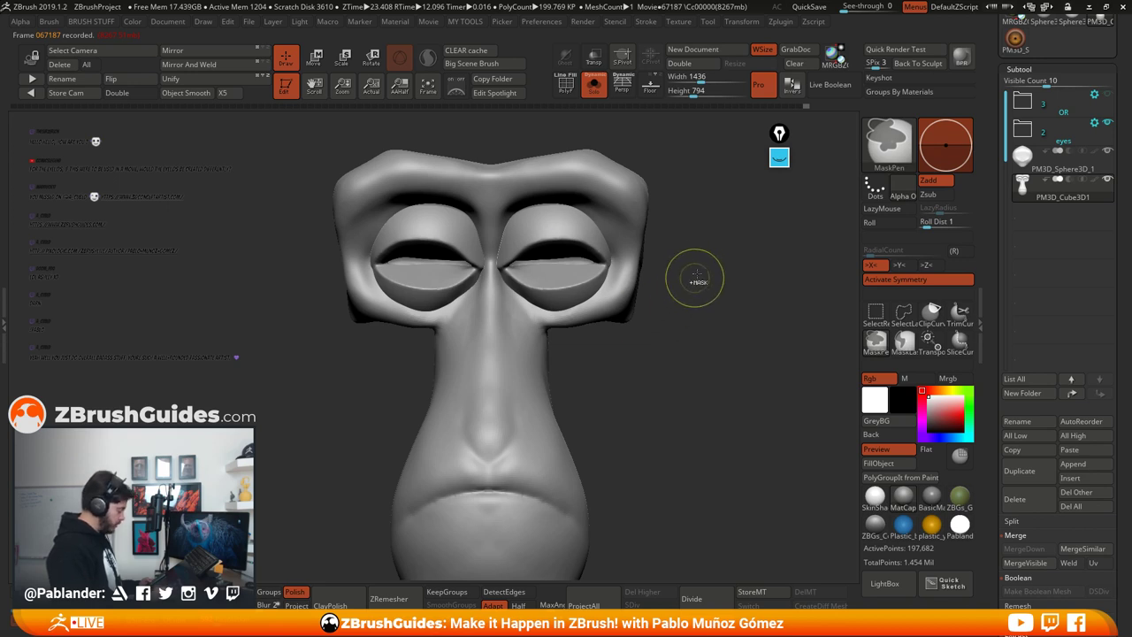
Step: Turn off DynaMesh polishing, undo the polished remesh, and remesh the head again without polish
ctrl+drag(698, 275, 710, 378)
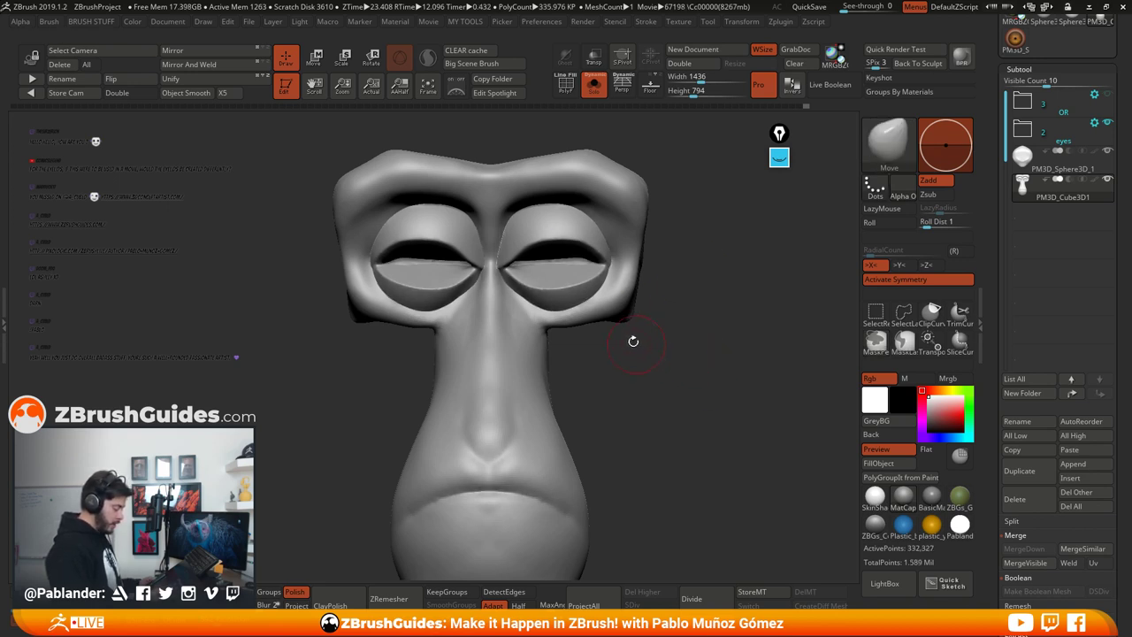
click(299, 604)
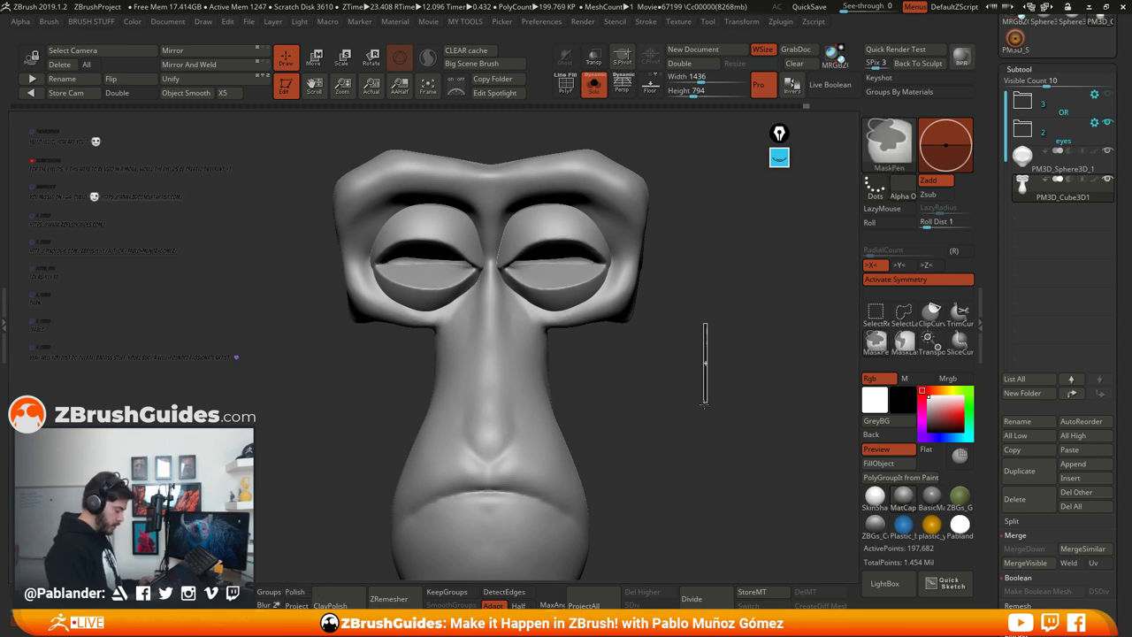
key(ctrl+z)
key(ctrl+z)
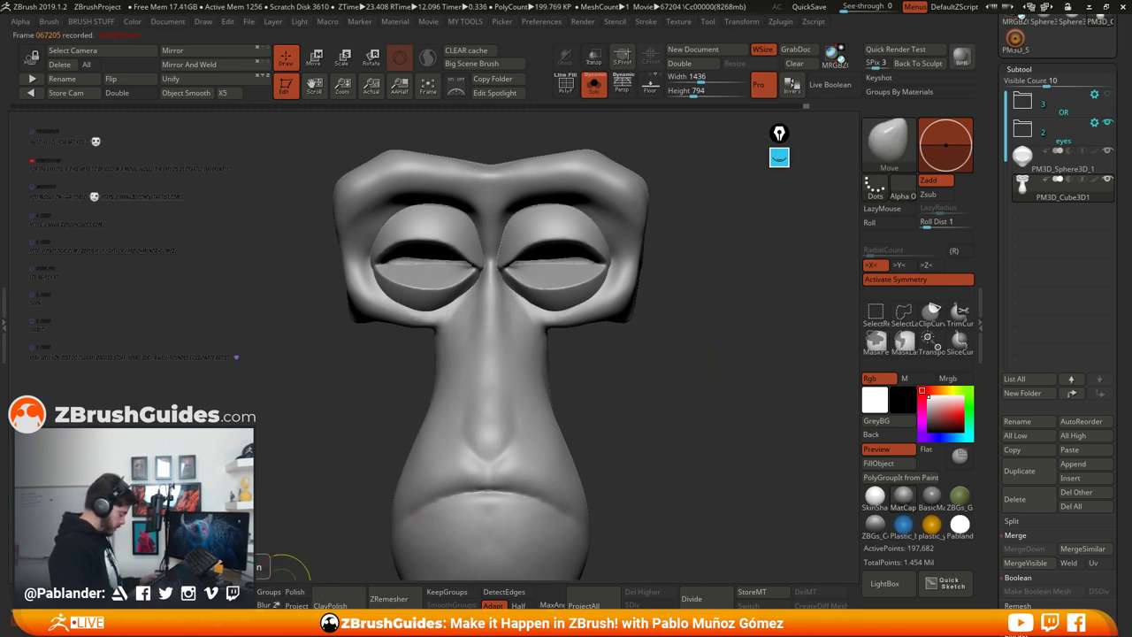
ctrl+drag(665, 362, 684, 431)
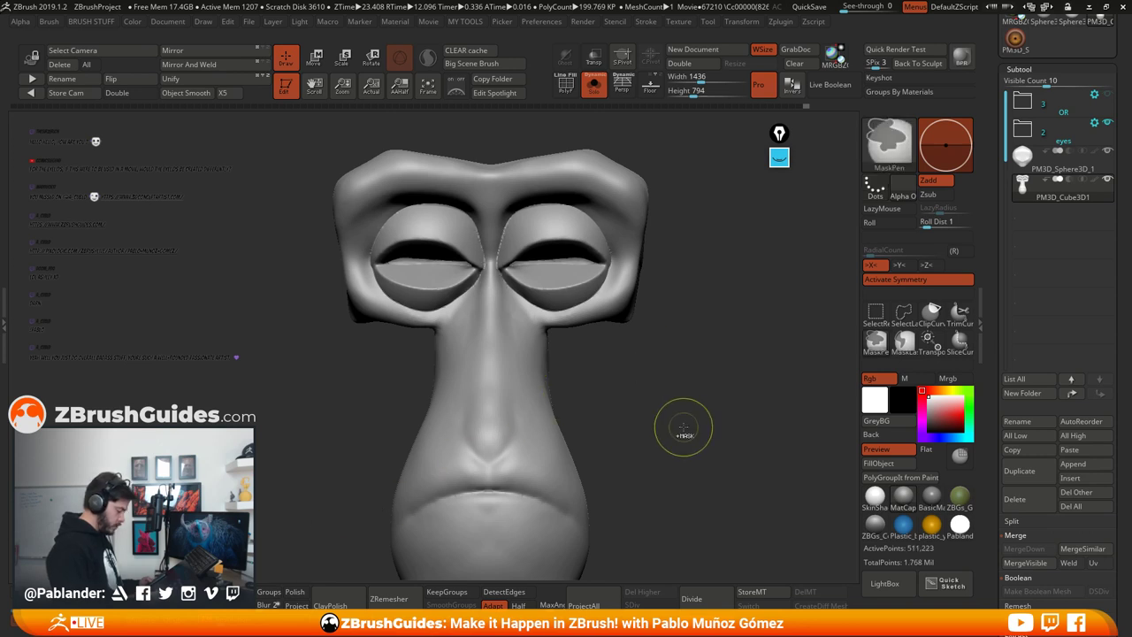
Step: Smooth the jagged edges along the upper and lower eyelids
ctrl+right_drag(601, 316, 598, 362)
alt+right_drag(576, 265, 613, 318)
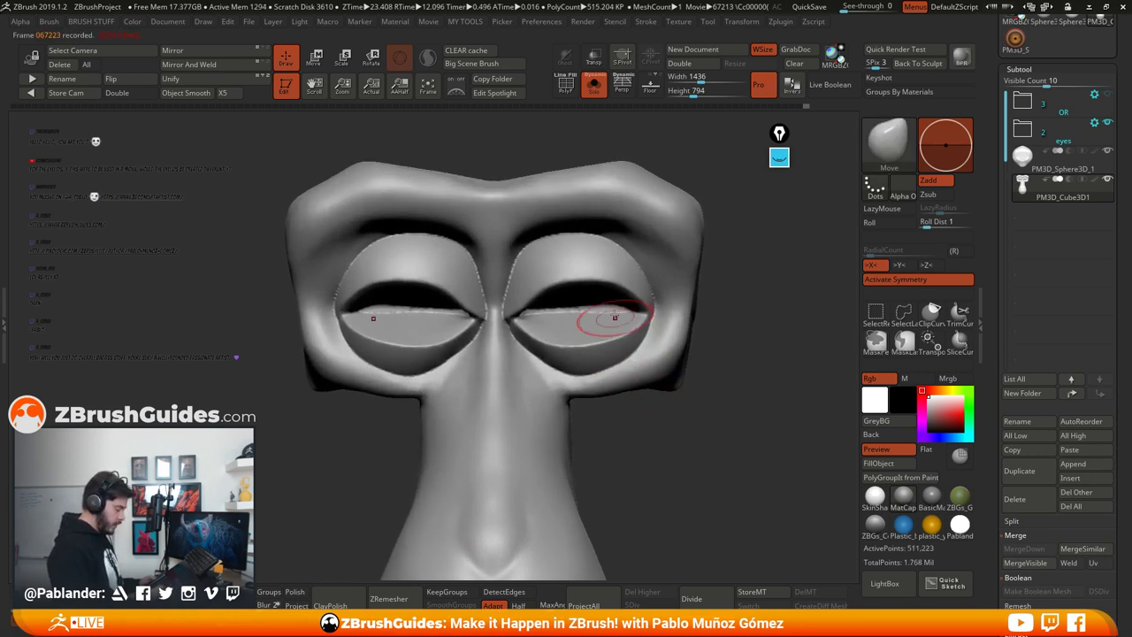
key(space)
key(shift)
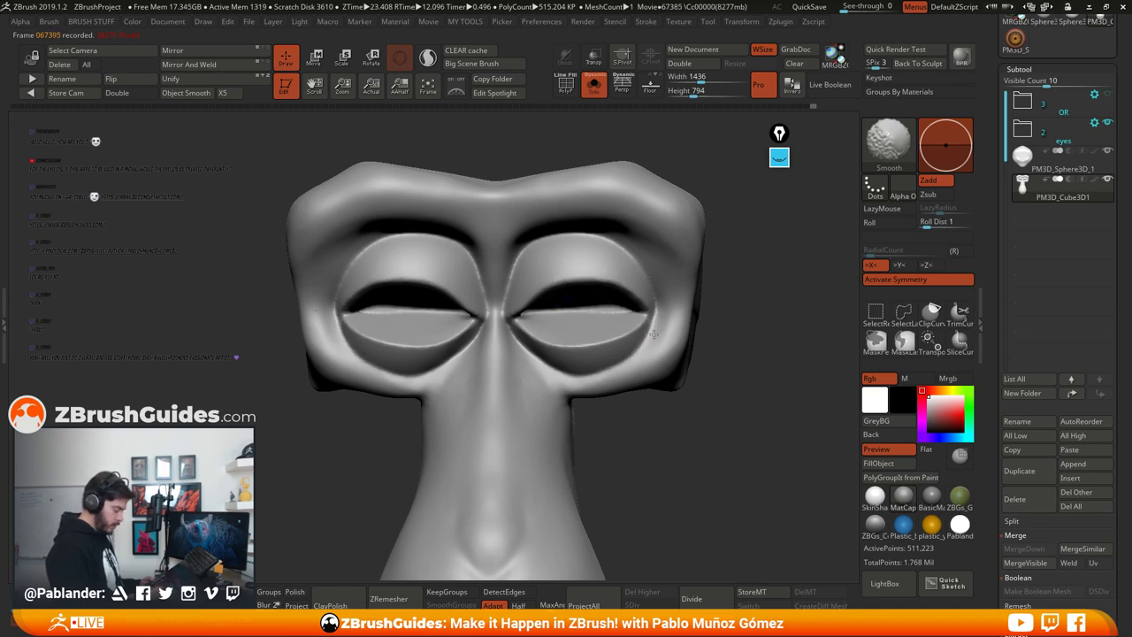
Step: Choose the Smooth Stronger brush and smooth away the seam and creases along the side of the head
mouse_move(636, 434)
mouse_down()
mouse_move(631, 404)
mouse_move(619, 407)
mouse_move(648, 400)
mouse_move(669, 412)
mouse_move(720, 335)
mouse_move(604, 306)
mouse_move(629, 302)
mouse_move(583, 338)
mouse_up()
key(space)
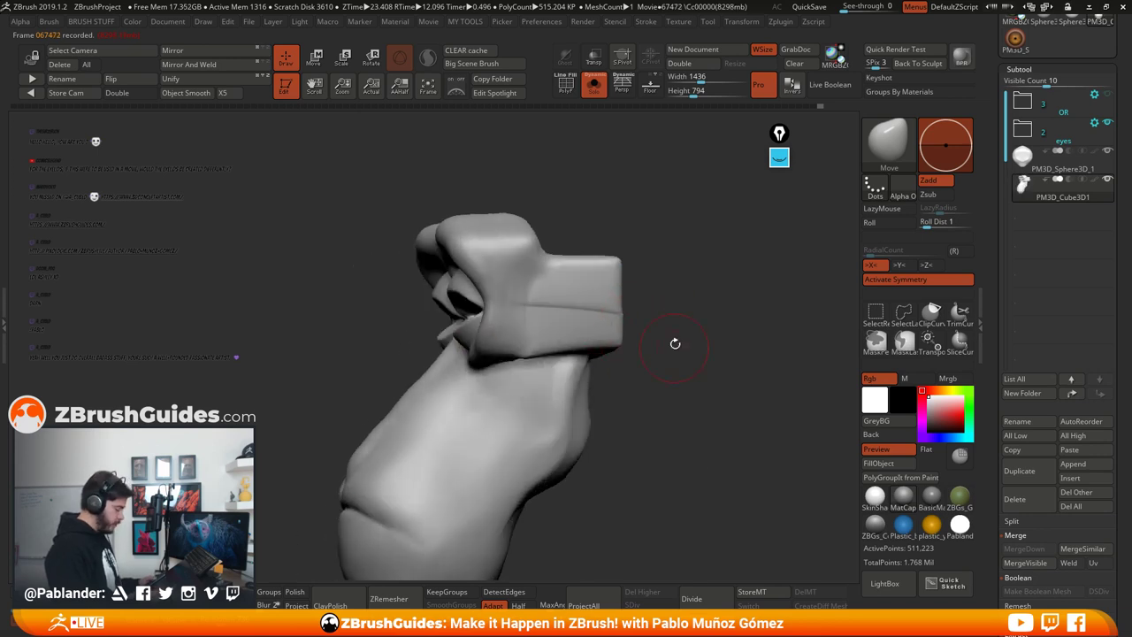
key(2)
key(1)
click(765, 193)
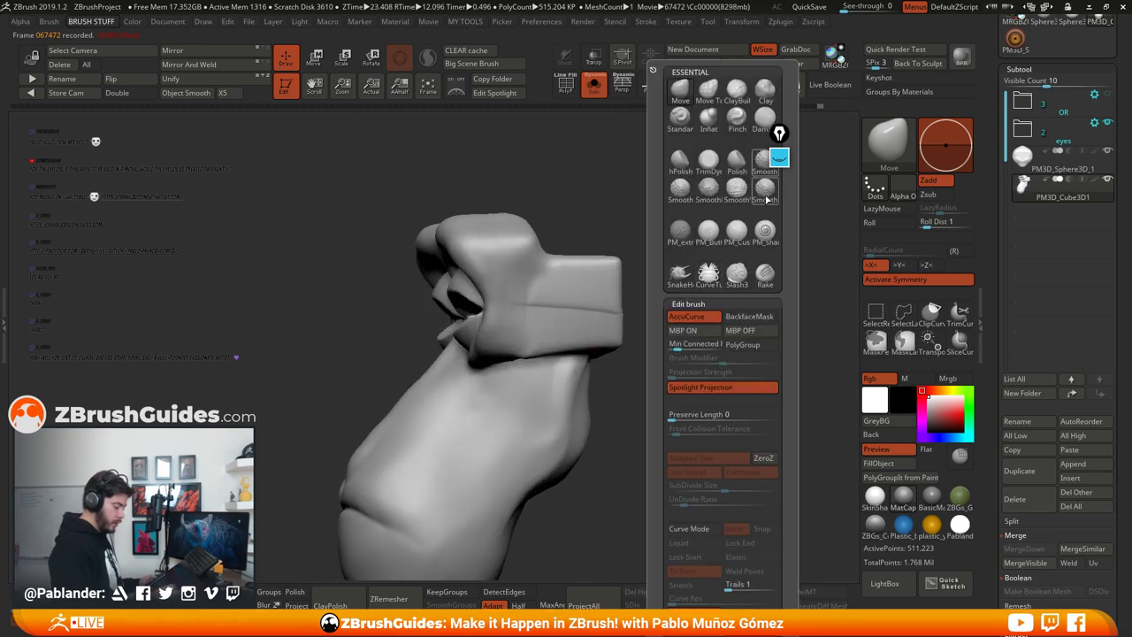
shift+drag(558, 306, 541, 309)
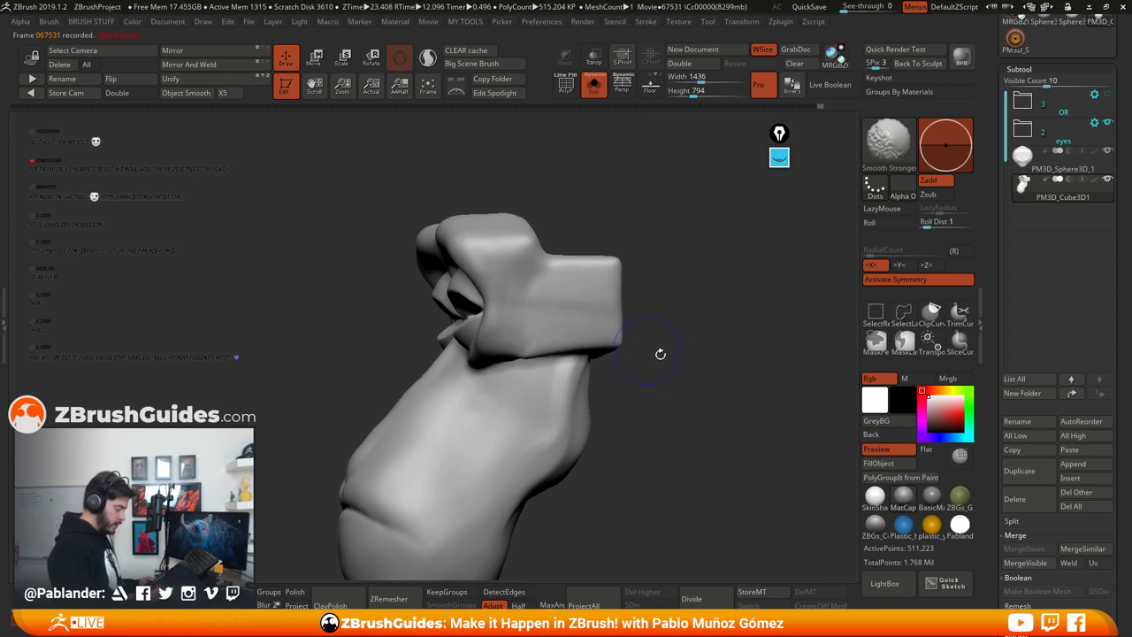
drag(660, 354, 512, 400)
drag(614, 380, 587, 351)
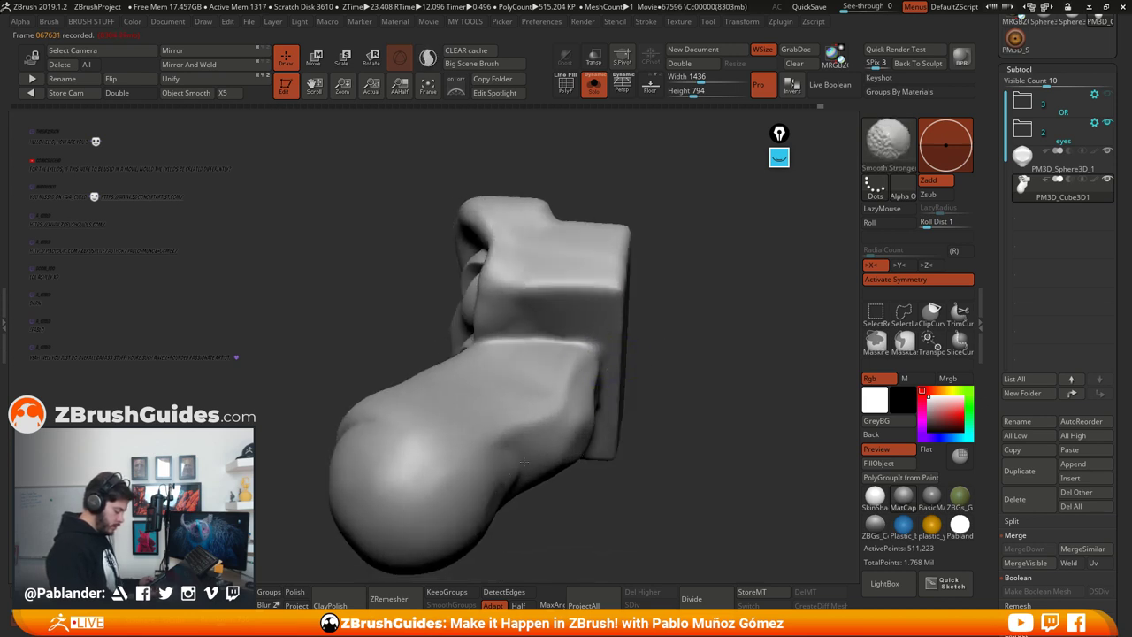
mouse_move(621, 414)
mouse_down()
mouse_move(591, 317)
mouse_move(633, 256)
mouse_up()
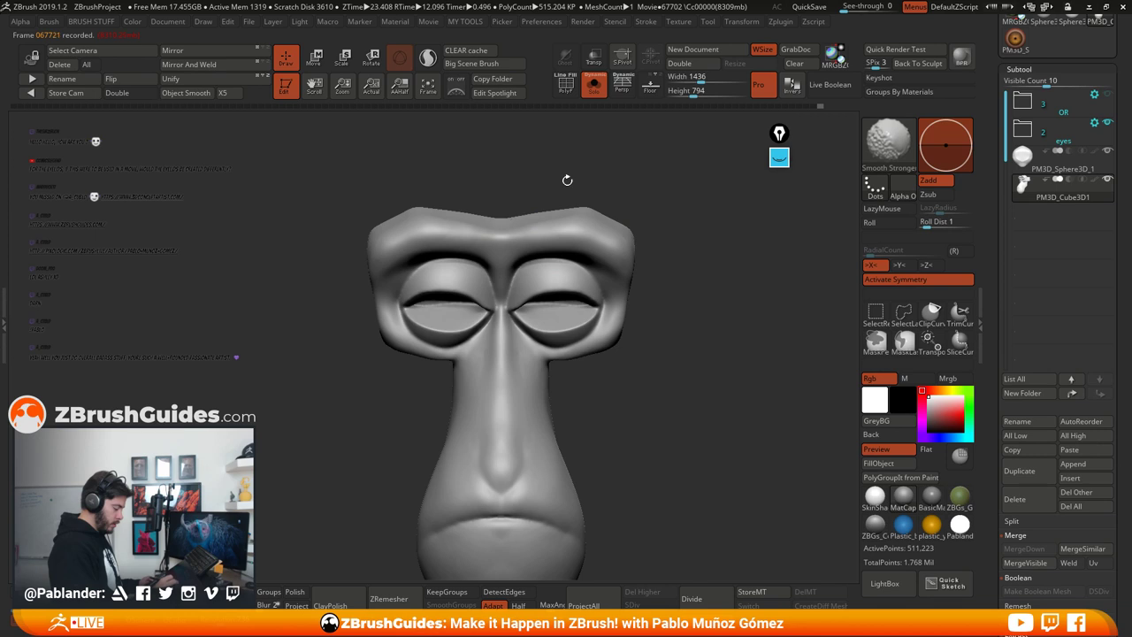
Step: Fill the dents on the top ledge behind the brow using the Clay brush and smooth the area even
drag(656, 185, 675, 309)
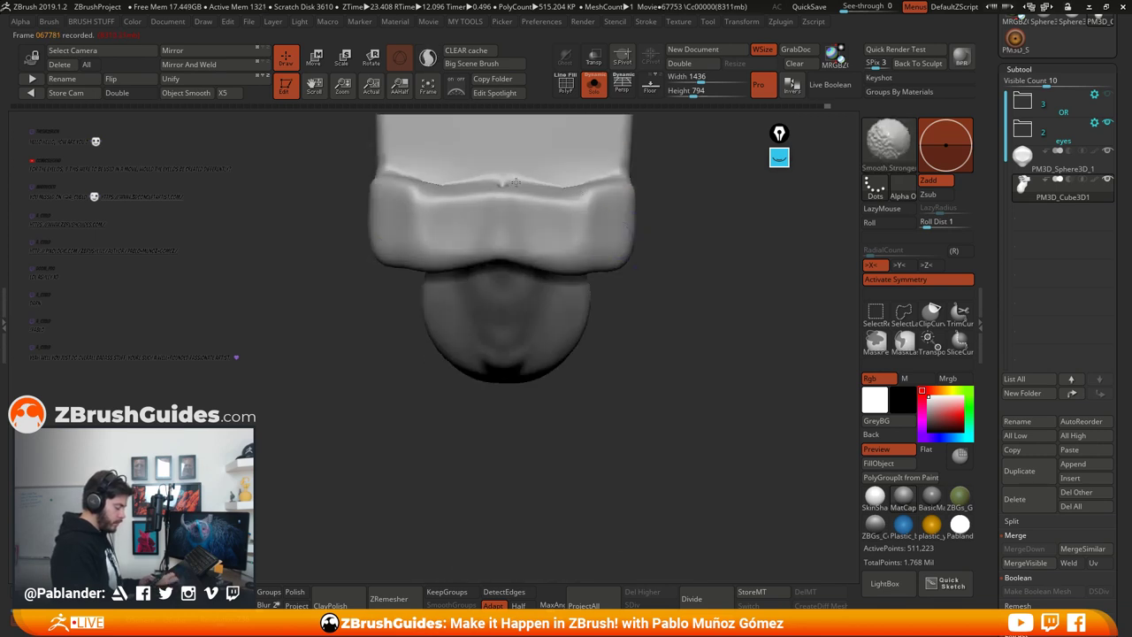
key(b)
key(m)
key(v)
mouse_move(657, 235)
mouse_down()
mouse_move(667, 389)
mouse_move(665, 379)
mouse_move(685, 453)
mouse_up()
key(space)
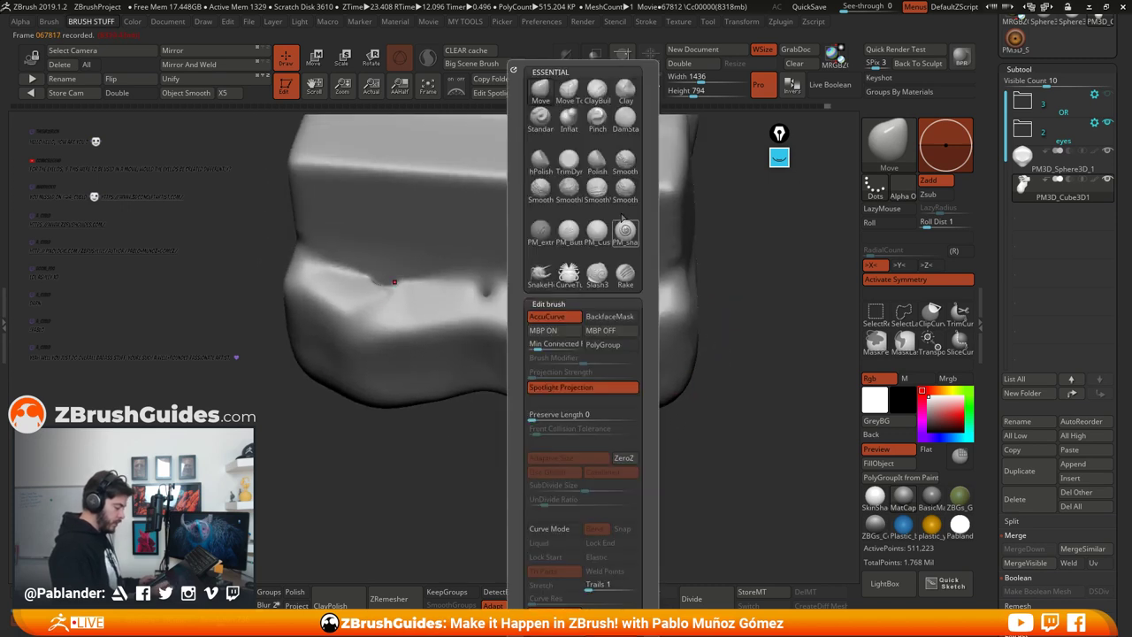
click(625, 94)
mouse_move(485, 291)
mouse_down()
mouse_move(529, 290)
mouse_move(520, 280)
mouse_move(568, 301)
mouse_move(606, 277)
mouse_move(619, 296)
mouse_move(607, 315)
mouse_move(636, 311)
mouse_move(652, 274)
mouse_move(606, 298)
mouse_move(588, 276)
mouse_move(504, 274)
mouse_move(513, 305)
mouse_move(557, 316)
mouse_move(506, 287)
mouse_up()
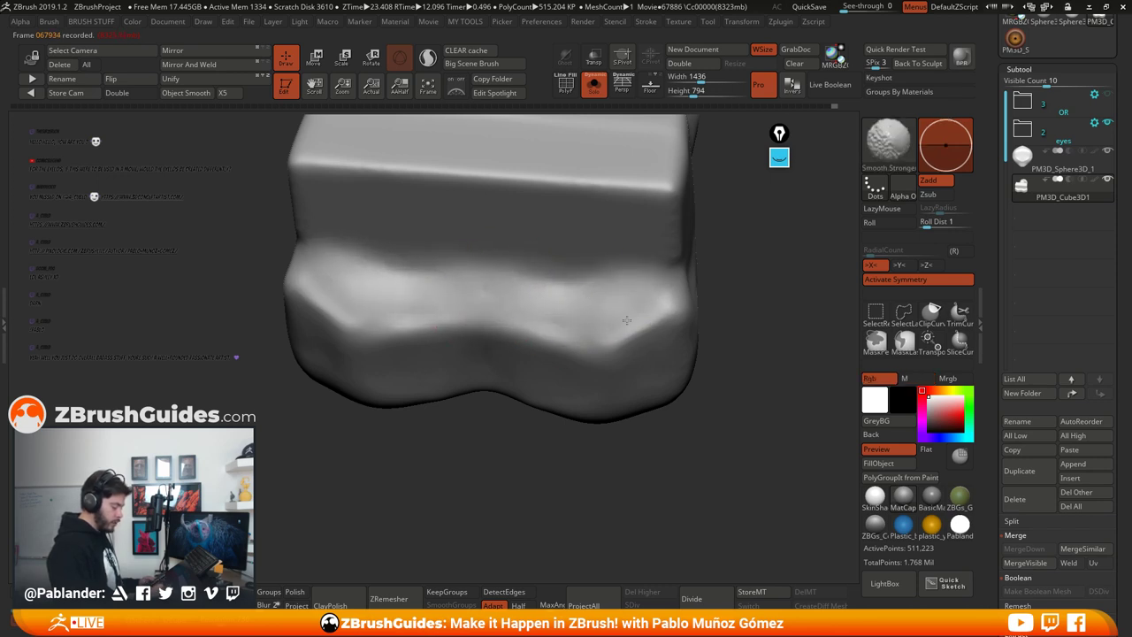
right_drag(665, 309, 616, 351)
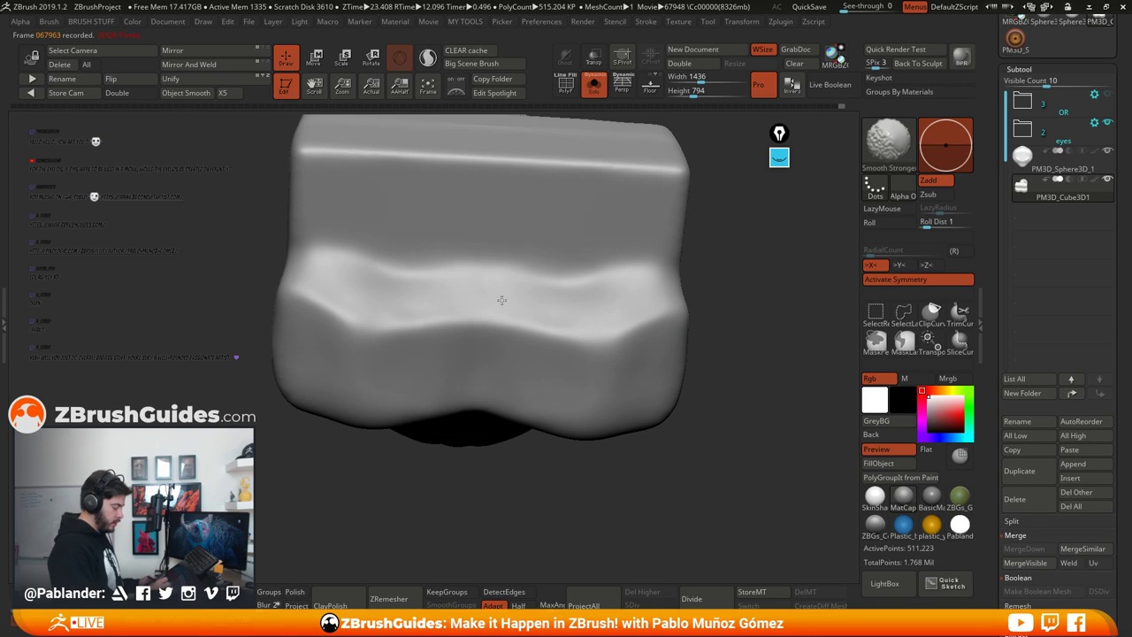
mouse_move(501, 300)
shift+mouse_down()
mouse_move(606, 266)
mouse_move(550, 267)
mouse_move(614, 295)
shift+mouse_up()
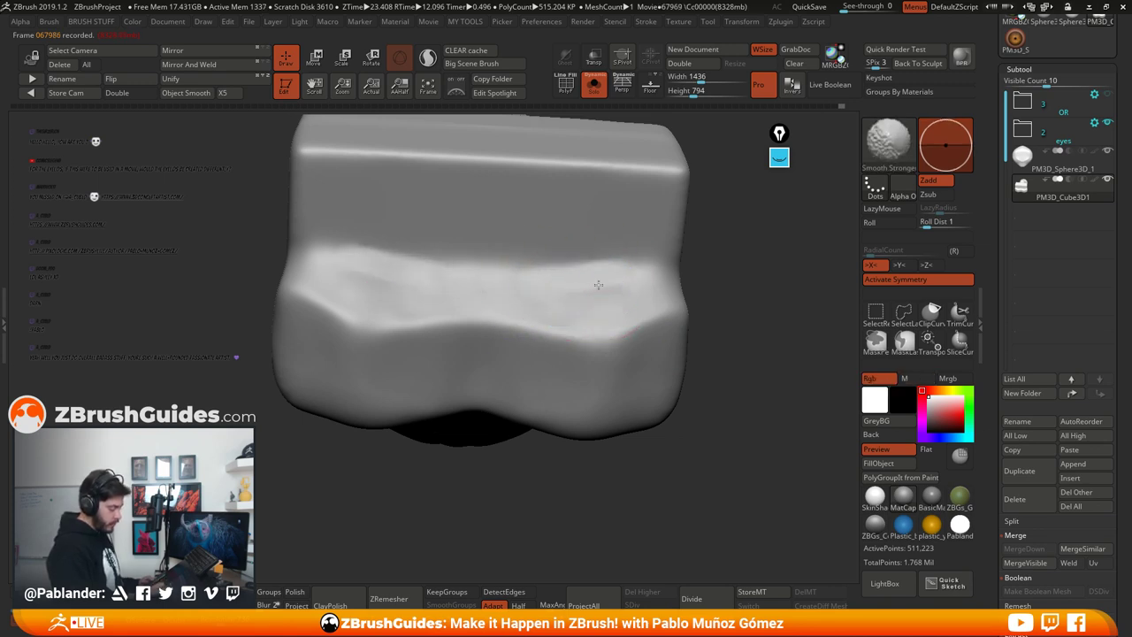
Step: Carve a sharp crease along the mouth line with the DamStandard brush
mouse_move(654, 291)
ctrl+right_down()
mouse_move(710, 359)
mouse_move(710, 273)
ctrl+right_up()
alt+right_drag(679, 433, 683, 339)
mouse_move(684, 339)
ctrl+right_down()
mouse_move(678, 351)
mouse_move(685, 343)
mouse_move(713, 371)
ctrl+right_up()
key(space)
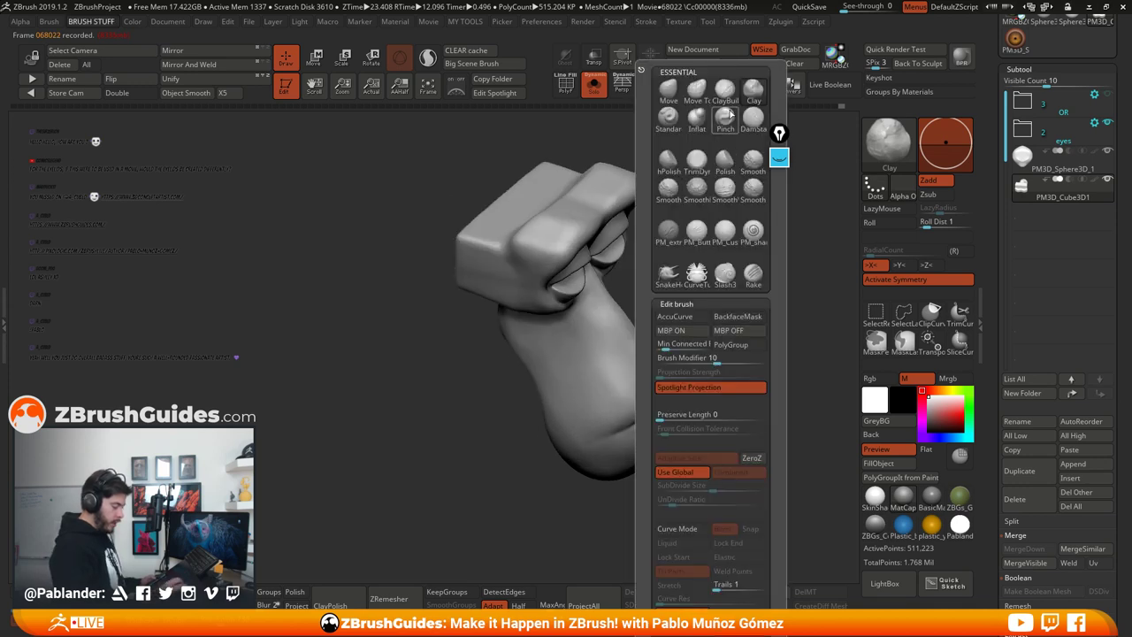
ctrl+right_drag(505, 324, 614, 270)
key(space)
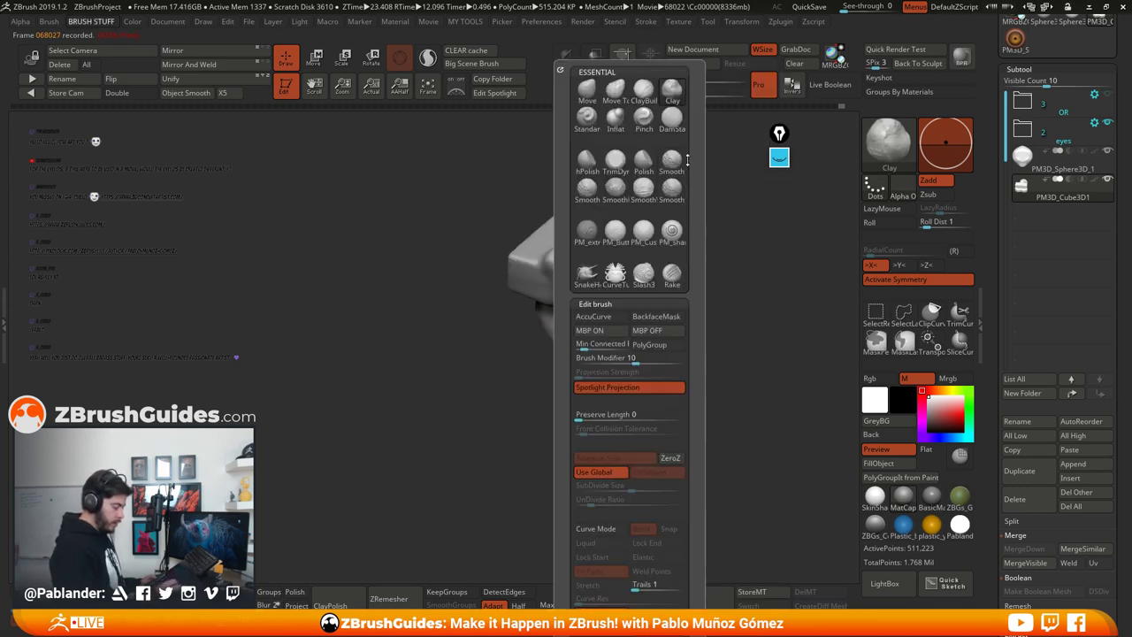
click(672, 119)
mouse_move(692, 276)
right_down()
mouse_move(734, 389)
mouse_move(659, 278)
mouse_move(663, 296)
right_up()
key(space)
click(681, 338)
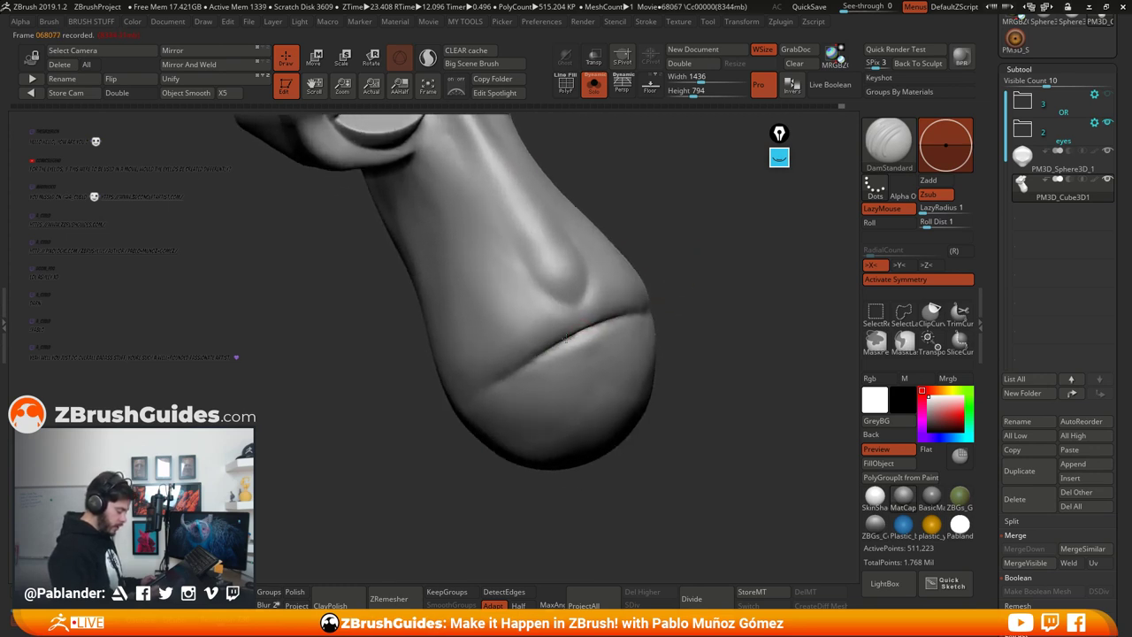
drag(565, 340, 635, 314)
right_drag(679, 310, 726, 311)
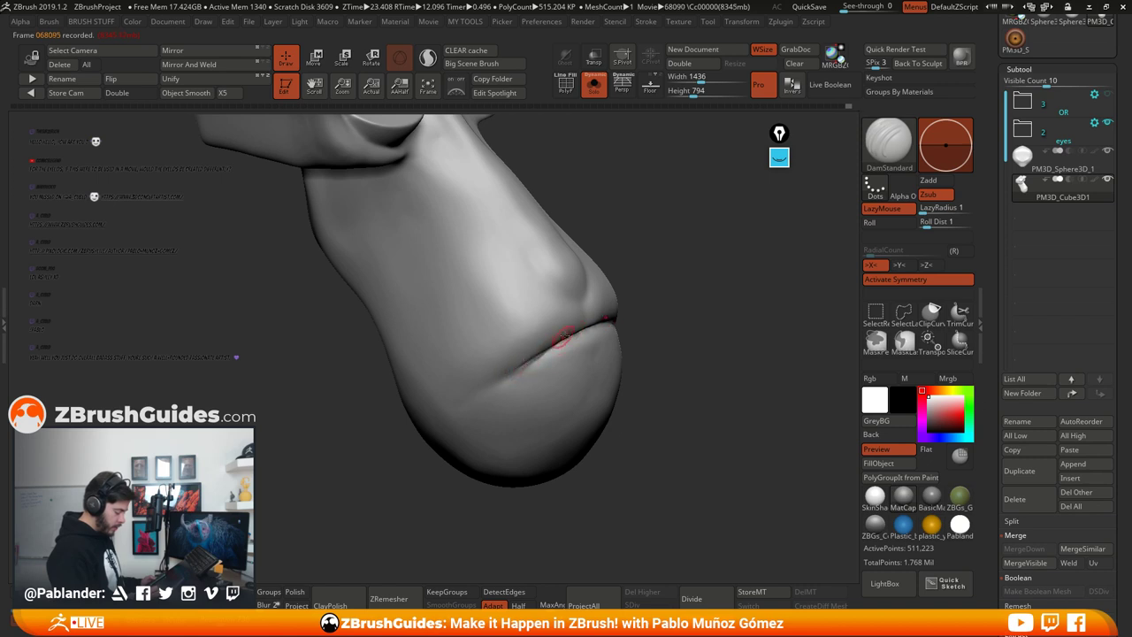
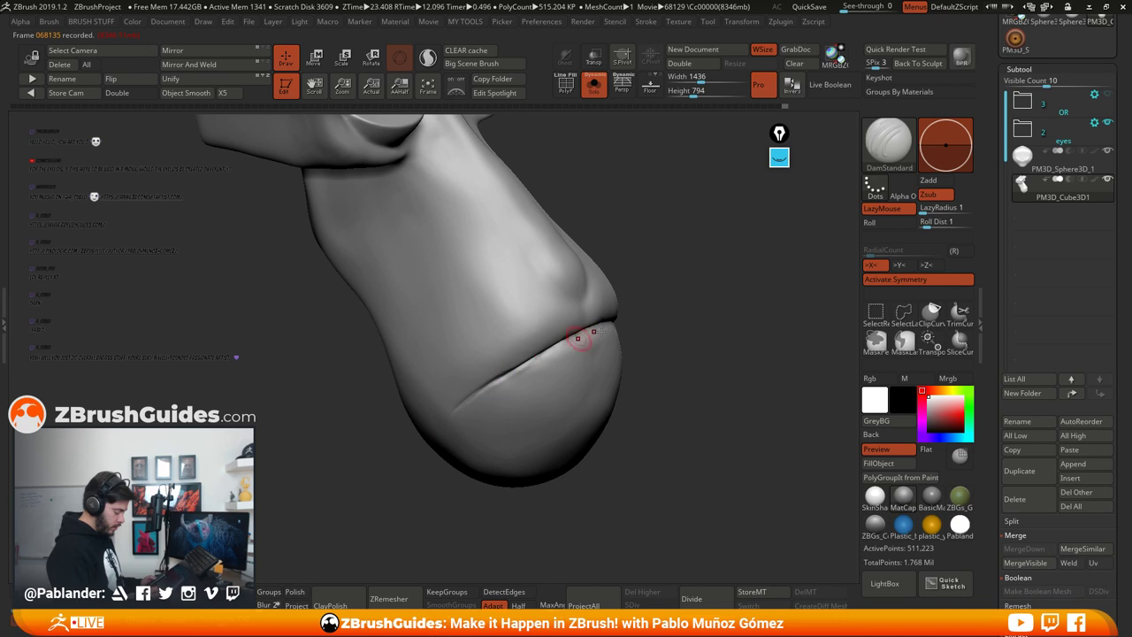
Step: Deepen the mouth line out to its corners and smooth the lip edge beside it
right_drag(578, 337, 546, 364)
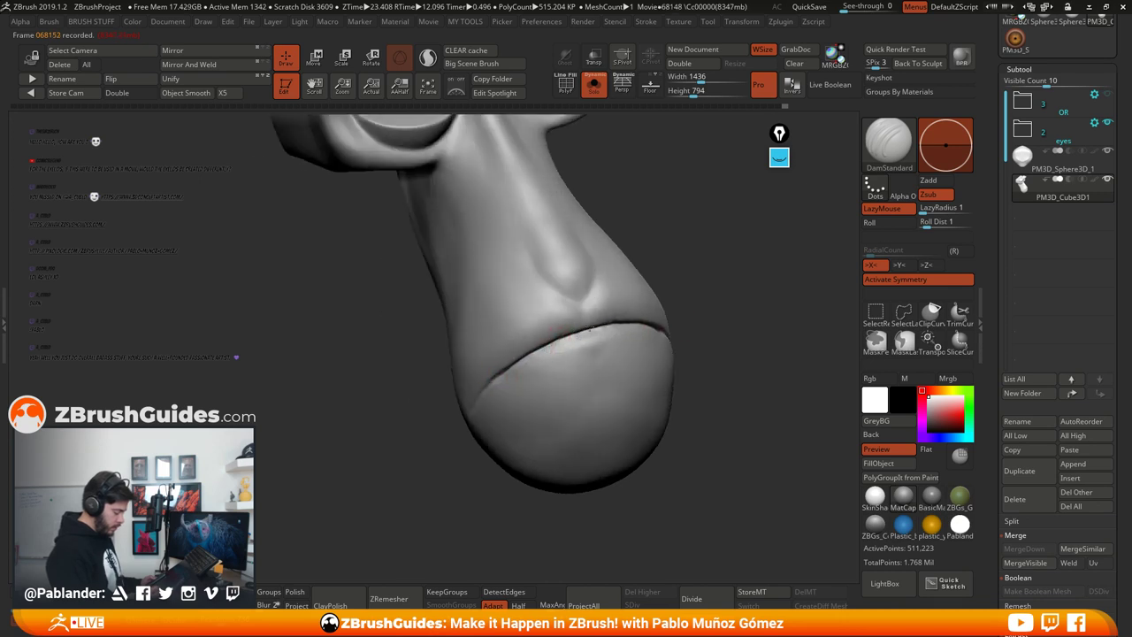
key(shift)
shift+drag(537, 346, 494, 378)
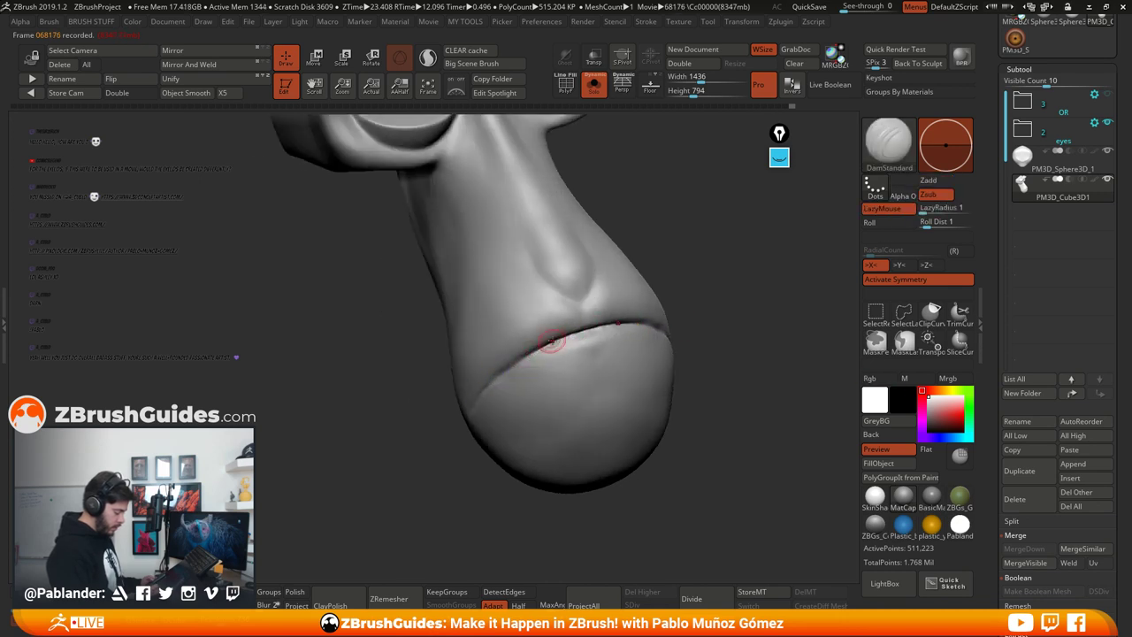
right_drag(482, 389, 461, 423)
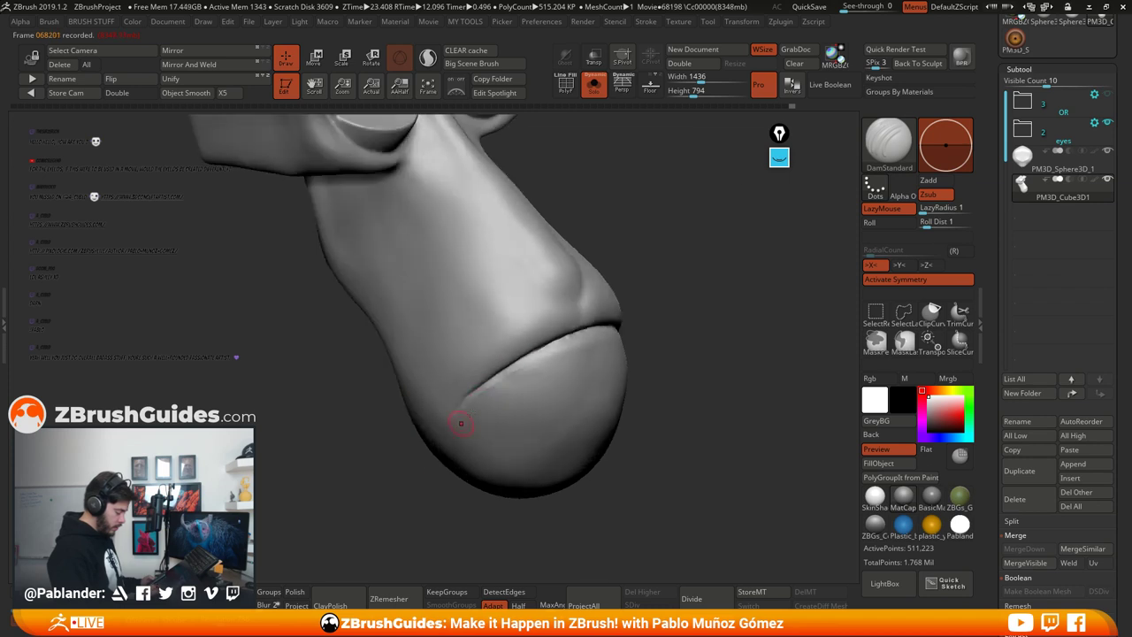
key(shift)
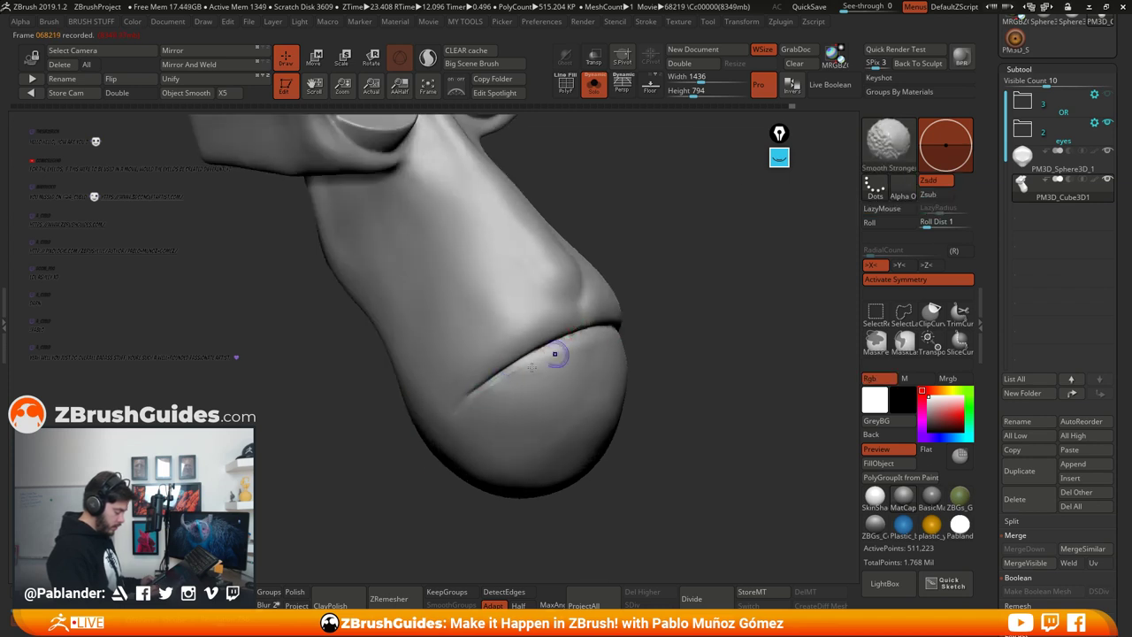
Step: Carve two small symmetrical nostril holes at the nose tip with DamStandard, undoing the unwanted stroke around them
mouse_move(635, 389)
right_down()
mouse_move(624, 378)
mouse_move(663, 329)
right_up()
mouse_move(663, 329)
right_down()
mouse_move(632, 341)
mouse_move(622, 369)
mouse_move(638, 386)
right_up()
key(shift)
ctrl+right_drag(644, 325, 643, 348)
mouse_move(644, 348)
alt+right_down()
mouse_move(662, 319)
mouse_move(658, 348)
mouse_move(644, 338)
mouse_move(571, 363)
mouse_move(459, 354)
alt+right_up()
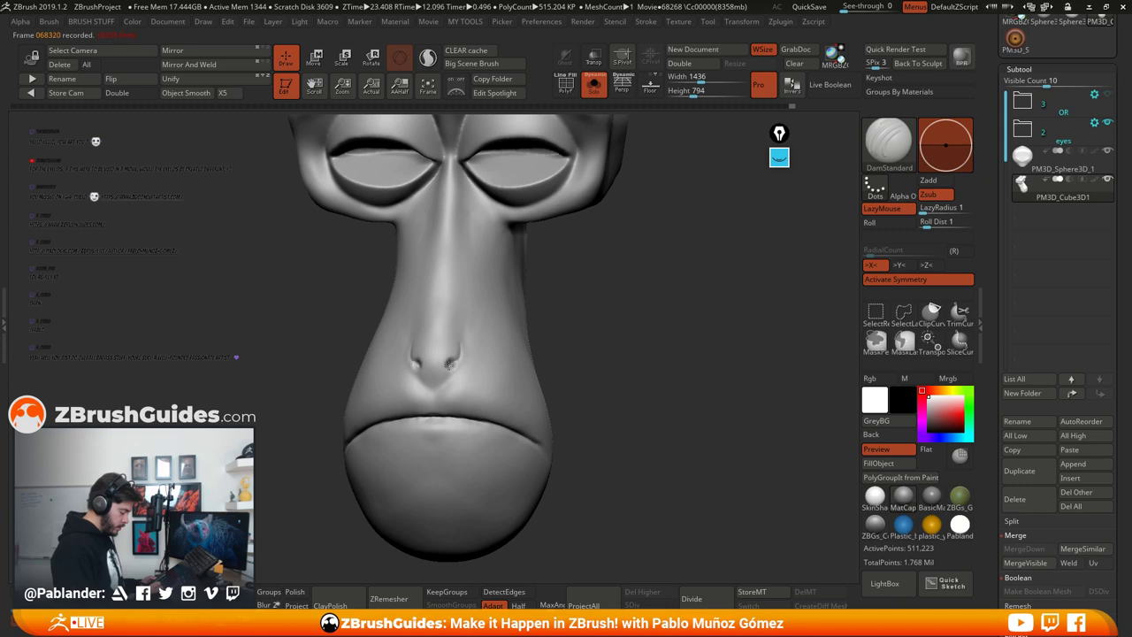
mouse_move(568, 306)
right_down()
mouse_move(581, 309)
mouse_move(576, 337)
right_up()
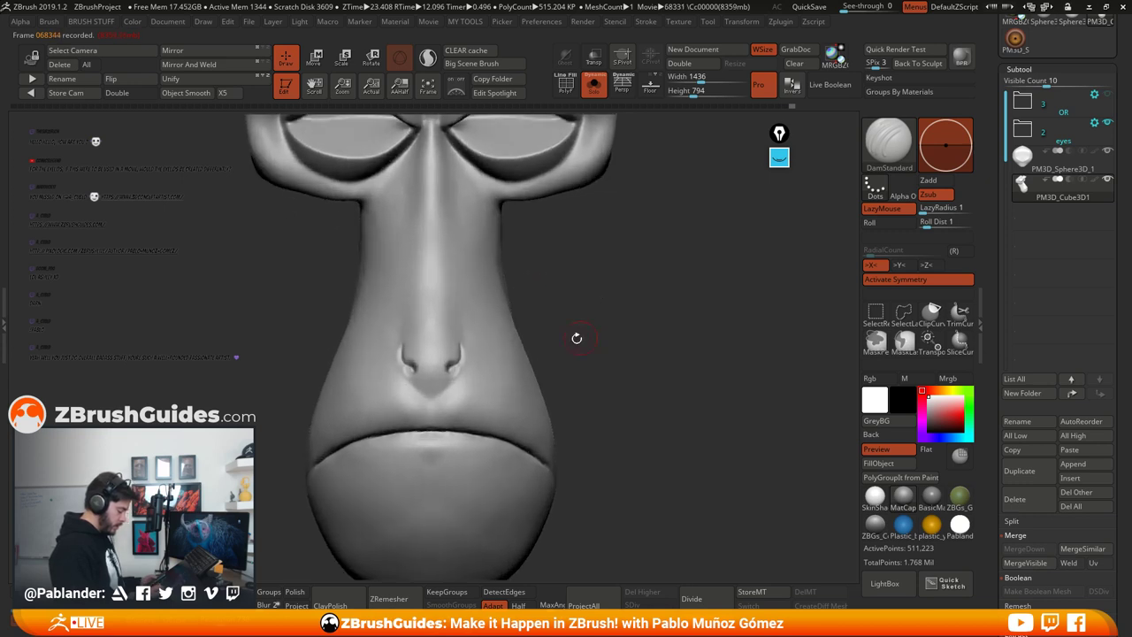
key(ctrl+z)
click(447, 364)
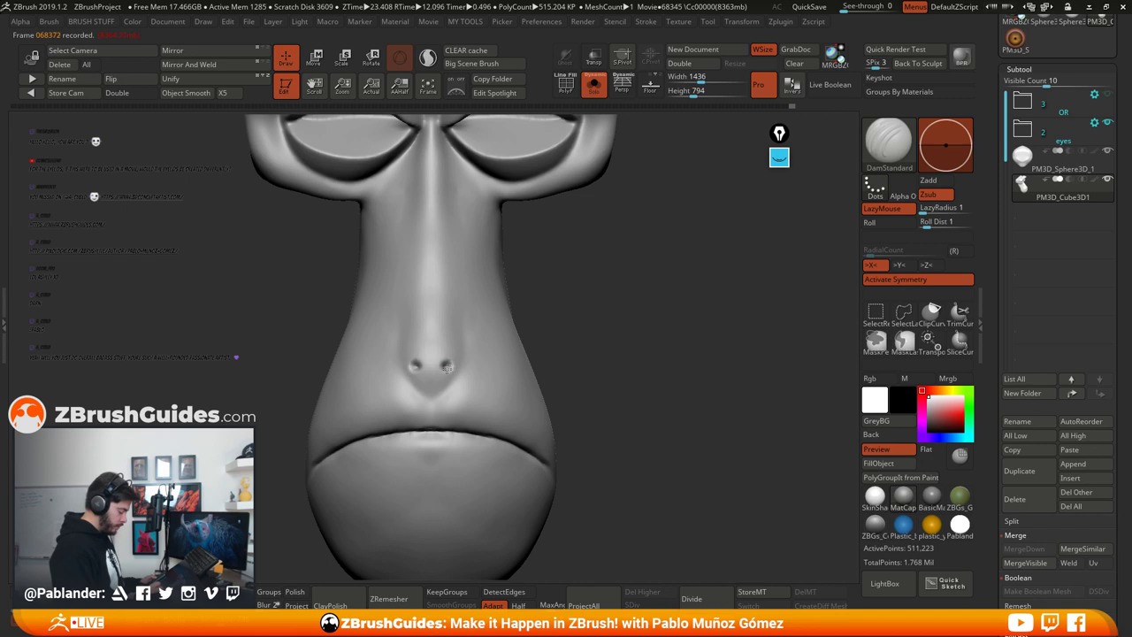
Step: Deepen the nostrils and extend them upward into curved slits that define the nostril wings
drag(560, 319, 457, 345)
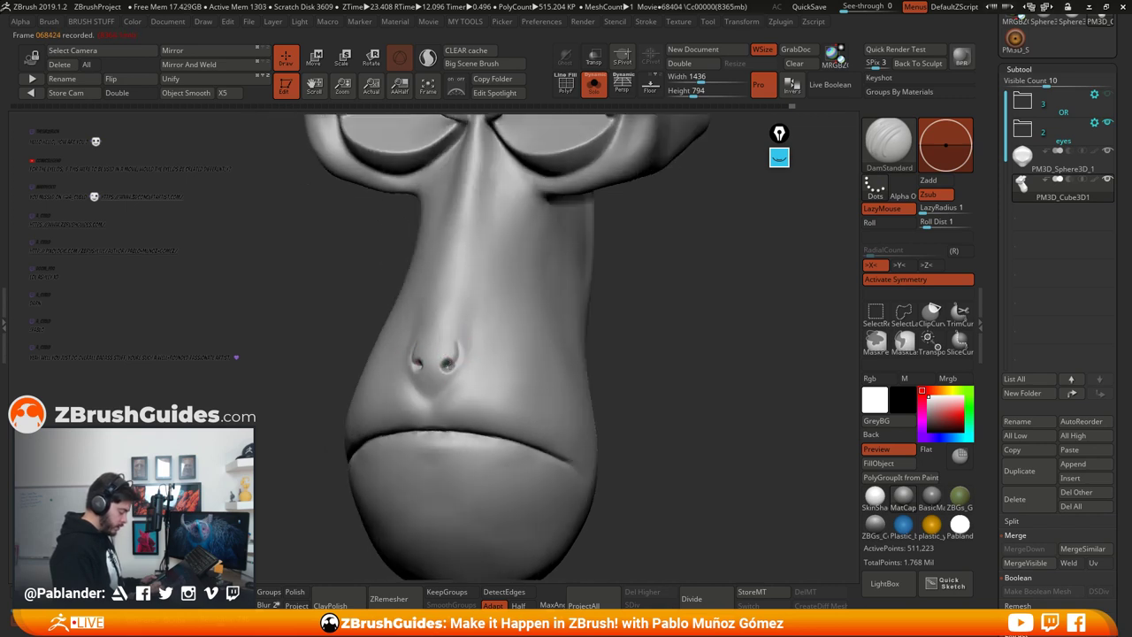
mouse_move(453, 364)
mouse_down()
mouse_move(455, 341)
mouse_move(445, 364)
mouse_up()
drag(613, 333, 654, 336)
drag(584, 321, 508, 335)
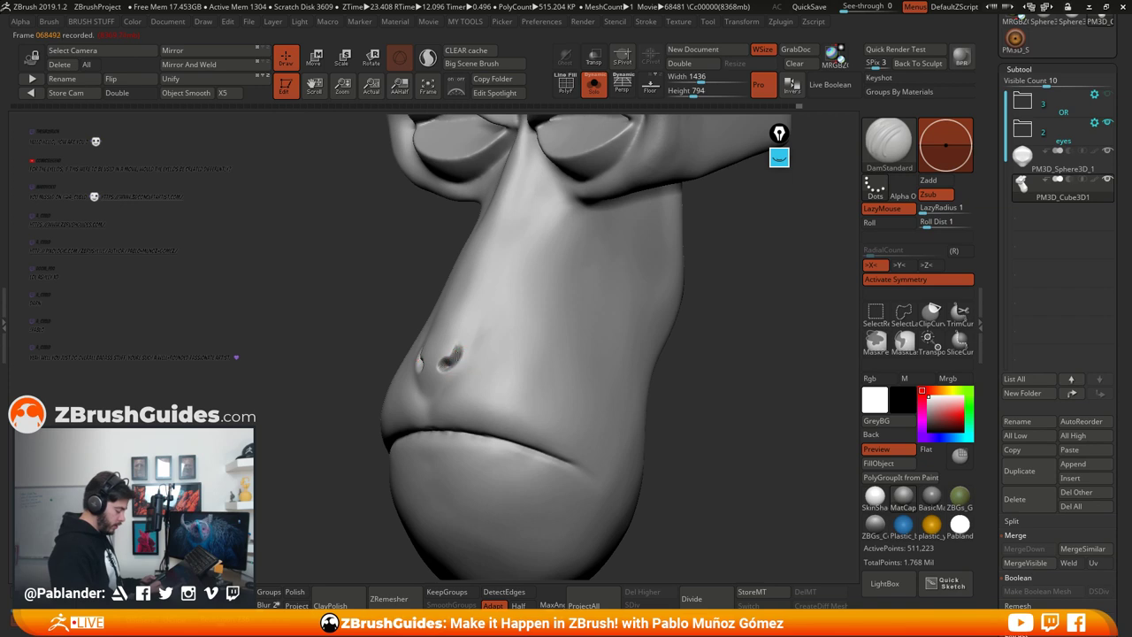
right_drag(533, 329, 569, 352)
mouse_move(505, 395)
right_down()
mouse_move(581, 344)
mouse_move(559, 284)
mouse_move(543, 291)
mouse_move(539, 354)
mouse_move(500, 363)
right_up()
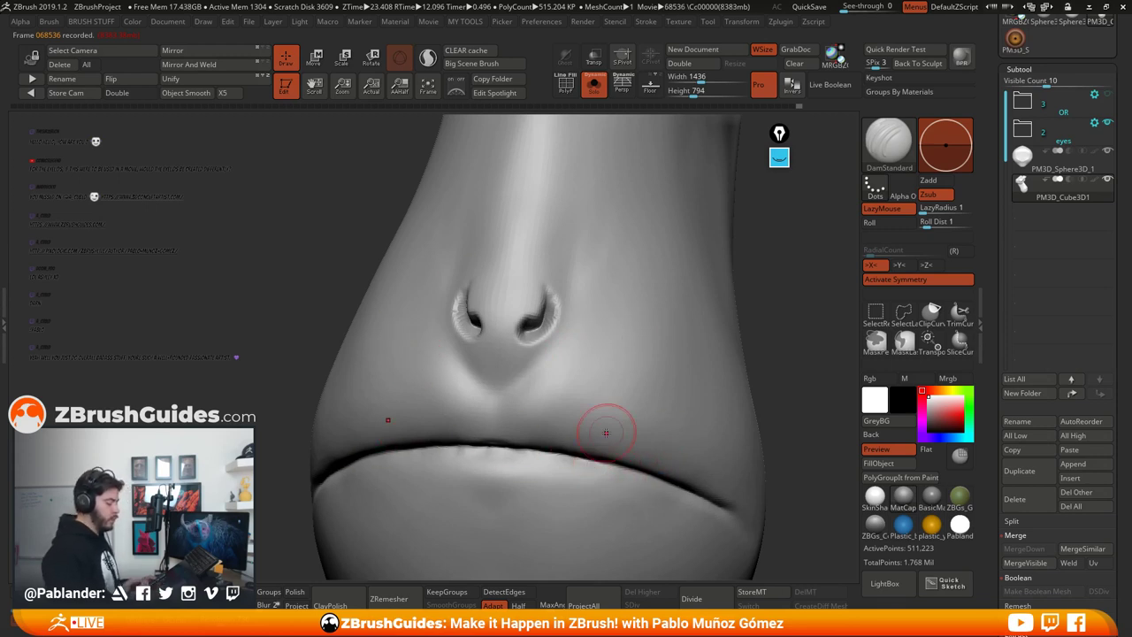
Step: Deepen the inner edge of the nostril slits symmetrically with the DamStandard brush
mouse_move(641, 422)
ctrl+right_down()
mouse_move(641, 367)
mouse_move(601, 364)
mouse_move(662, 392)
mouse_move(565, 363)
mouse_move(574, 416)
mouse_move(596, 410)
ctrl+right_up()
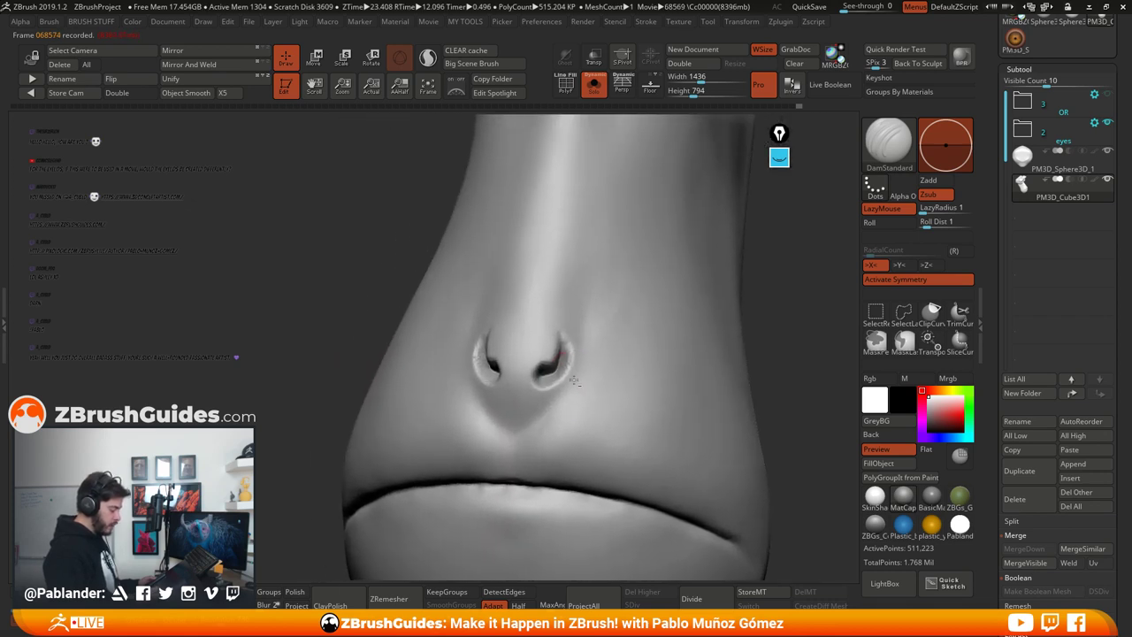
mouse_move(587, 366)
right_down()
mouse_move(573, 353)
mouse_move(586, 383)
mouse_move(556, 354)
mouse_move(584, 379)
mouse_move(559, 368)
right_up()
drag(508, 325, 485, 358)
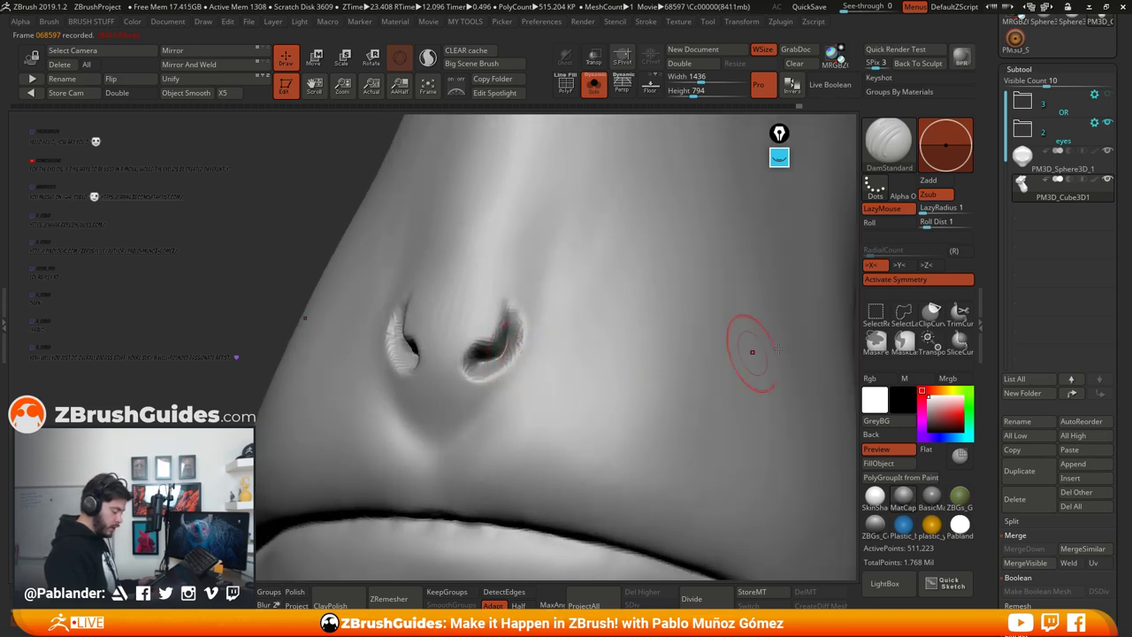
Step: Mask the curved nostril areas with a smaller brush and invert the mask so only the nostrils stay editable
key(space)
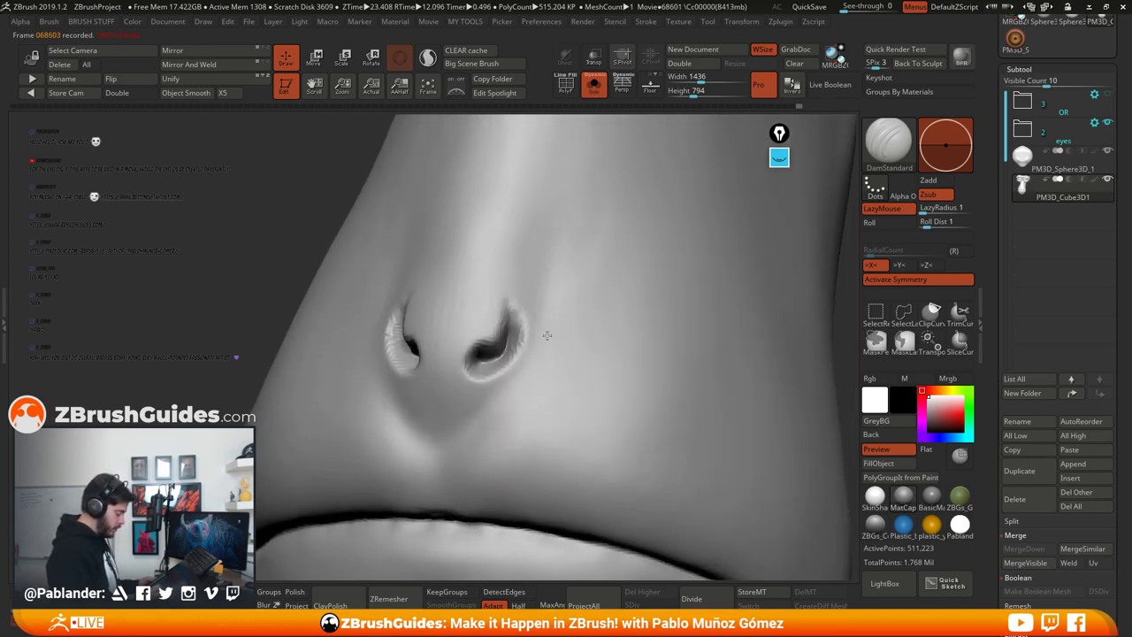
key(space)
drag(546, 333, 548, 334)
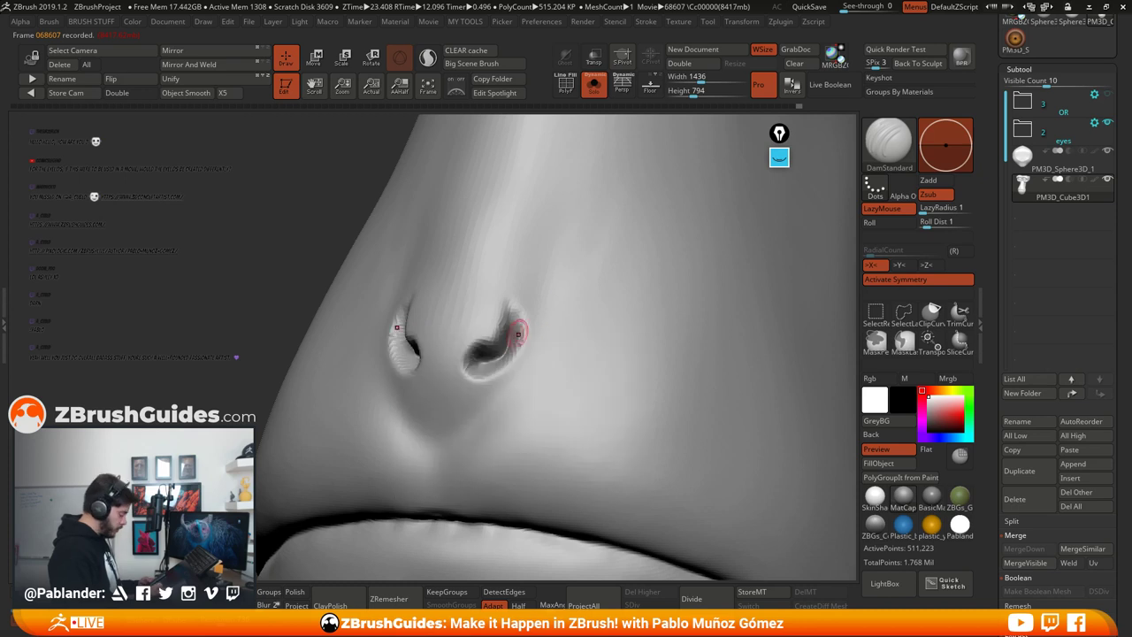
key(ctrl)
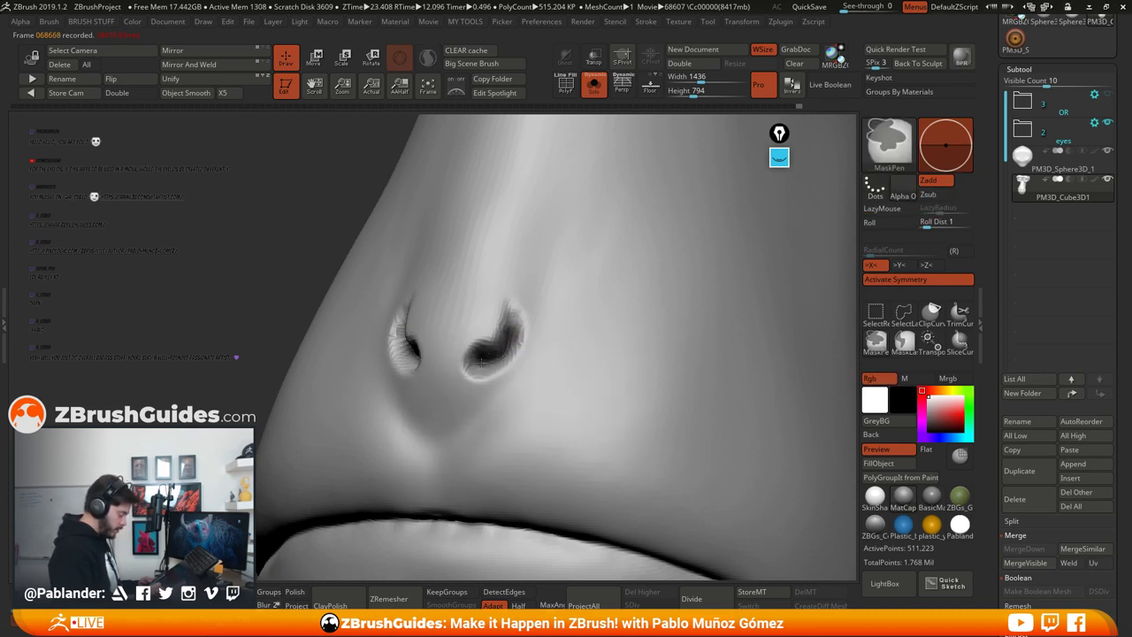
key(ctrl+i)
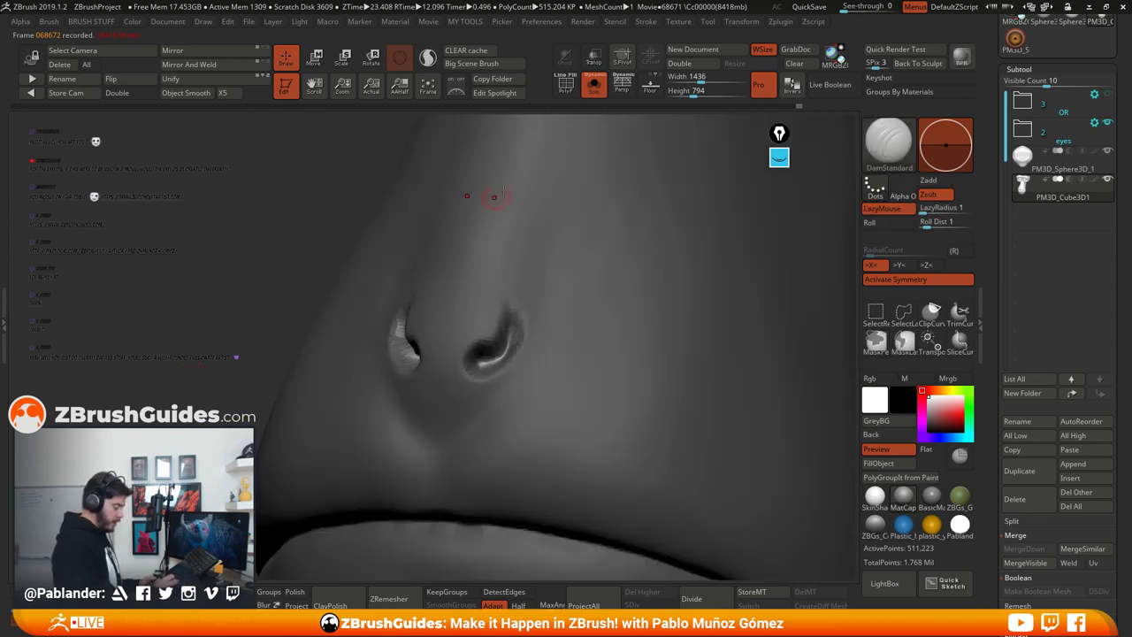
key(ctrl+i)
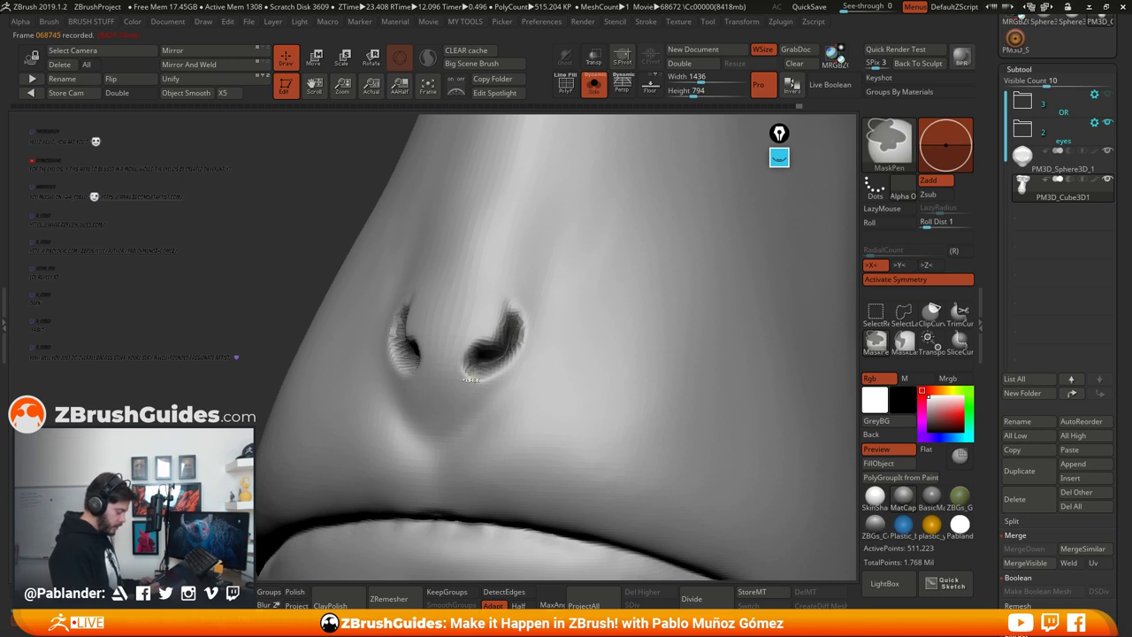
key(ctrl+i)
Step: Push the unmasked nostril areas back into the nose along the depth axis with the Move gizmo
key(w)
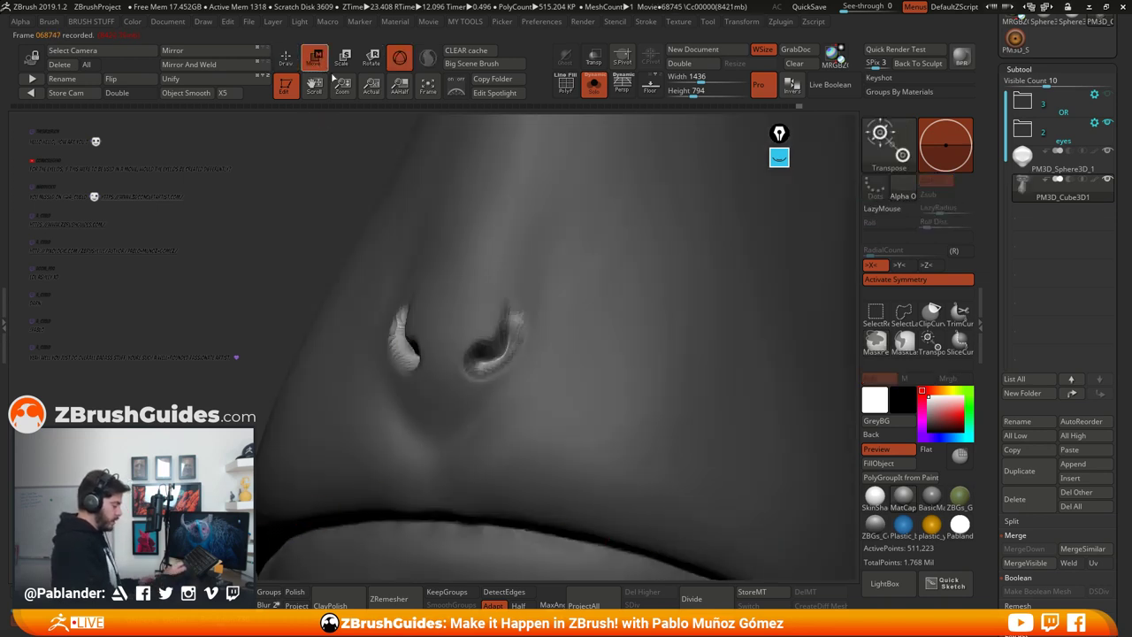
ctrl+right_drag(513, 442, 520, 353)
ctrl+right_drag(523, 397, 495, 381)
click(536, 178)
ctrl+right_drag(491, 225, 486, 306)
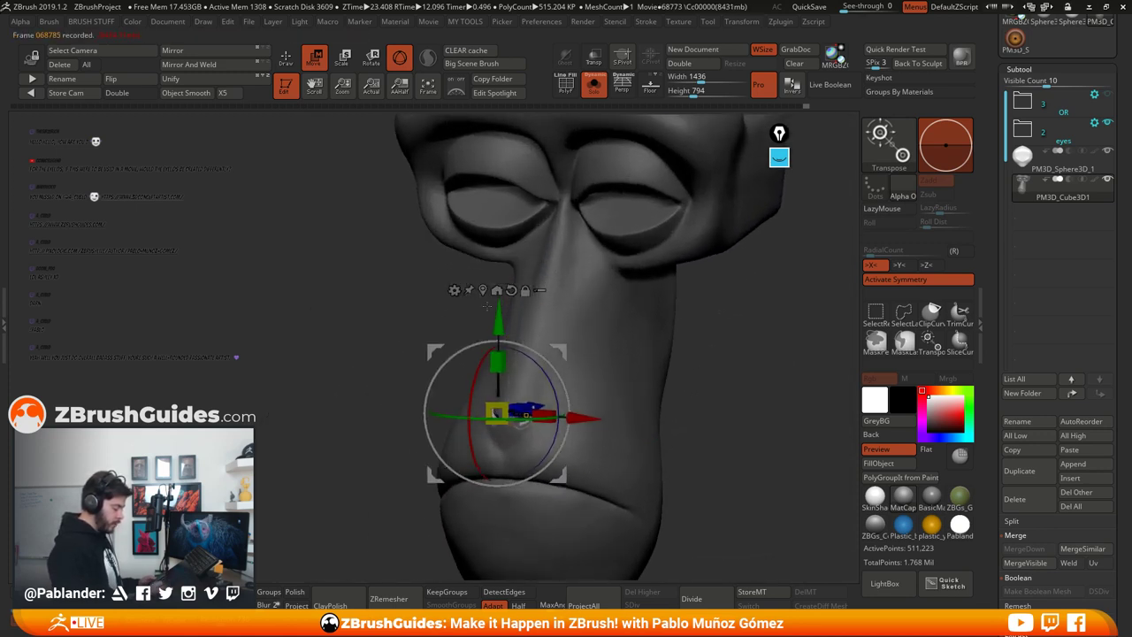
drag(487, 306, 616, 369)
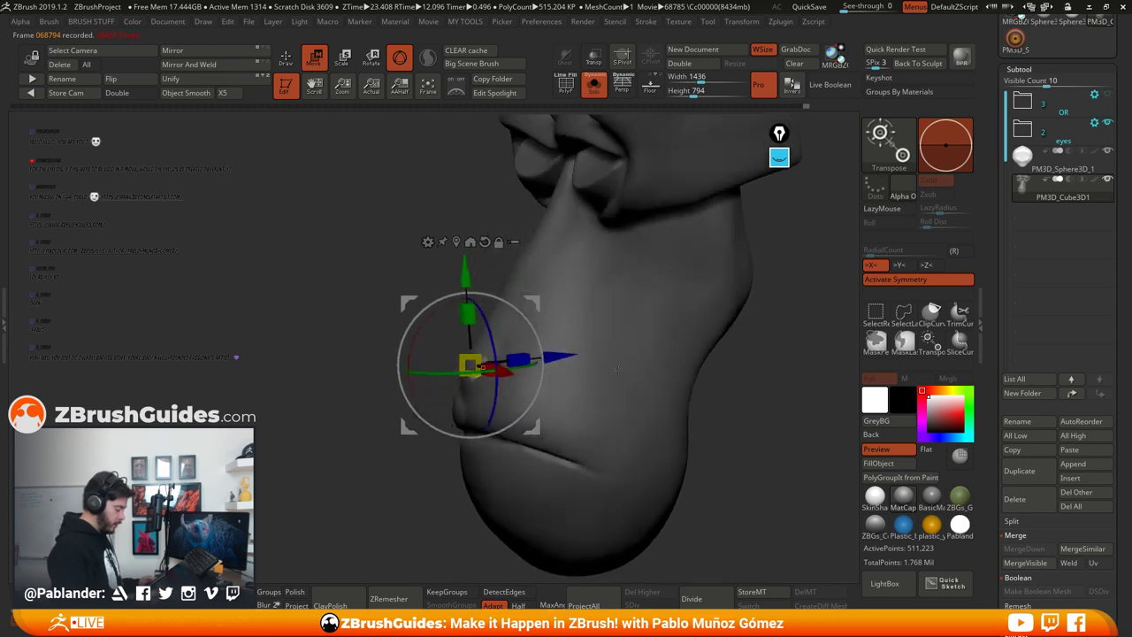
shift+right_drag(618, 370, 591, 370)
drag(535, 306, 568, 299)
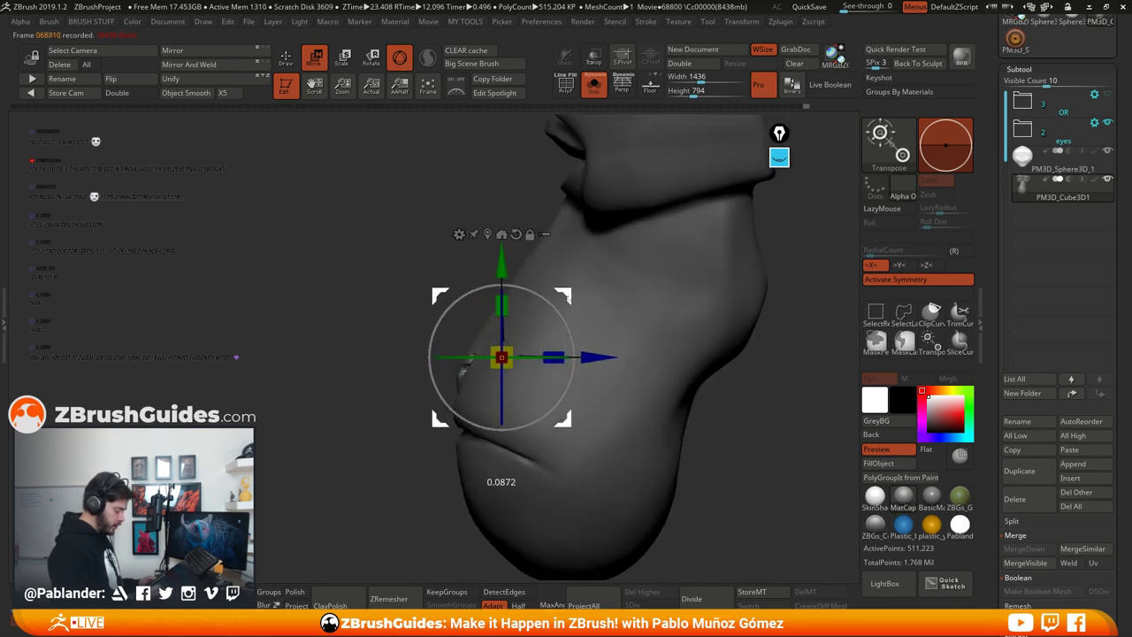
right_drag(399, 470, 503, 438)
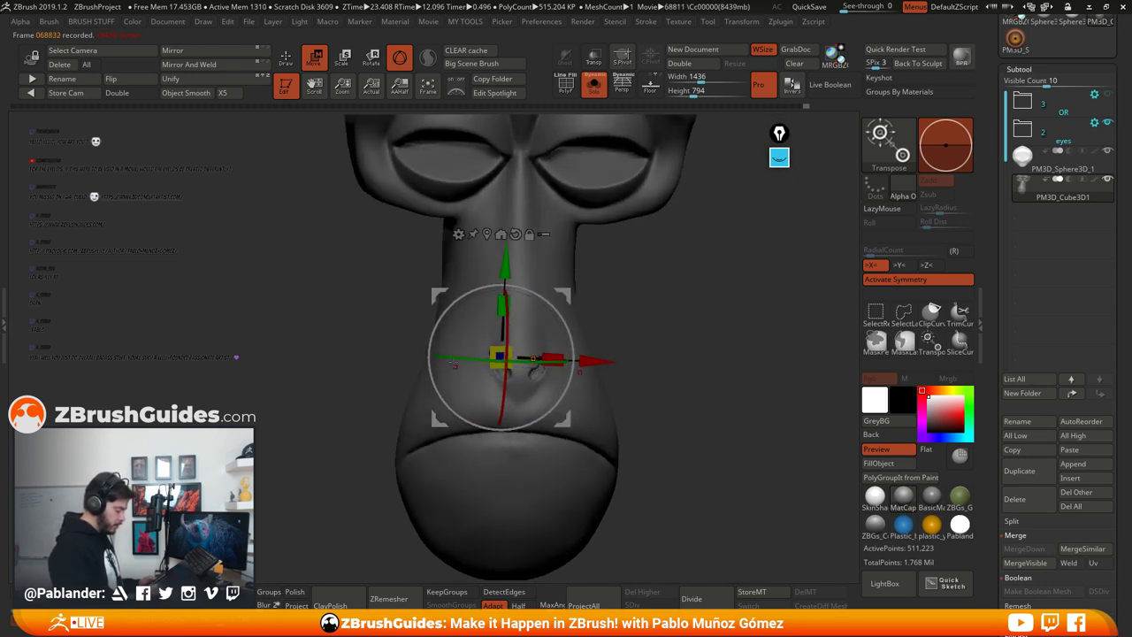
Step: Refine the position of the recessed nostril areas with the Move gizmo, checking them from the front and side
key(q)
drag(664, 386, 663, 361)
drag(539, 353, 542, 367)
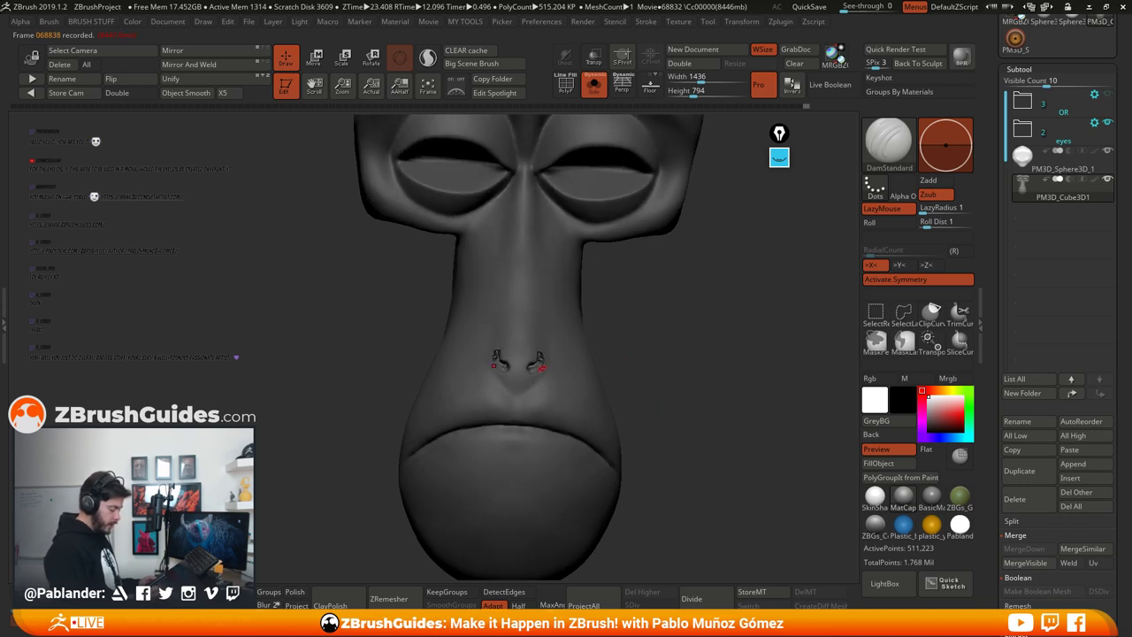
ctrl+right_drag(645, 361, 649, 400)
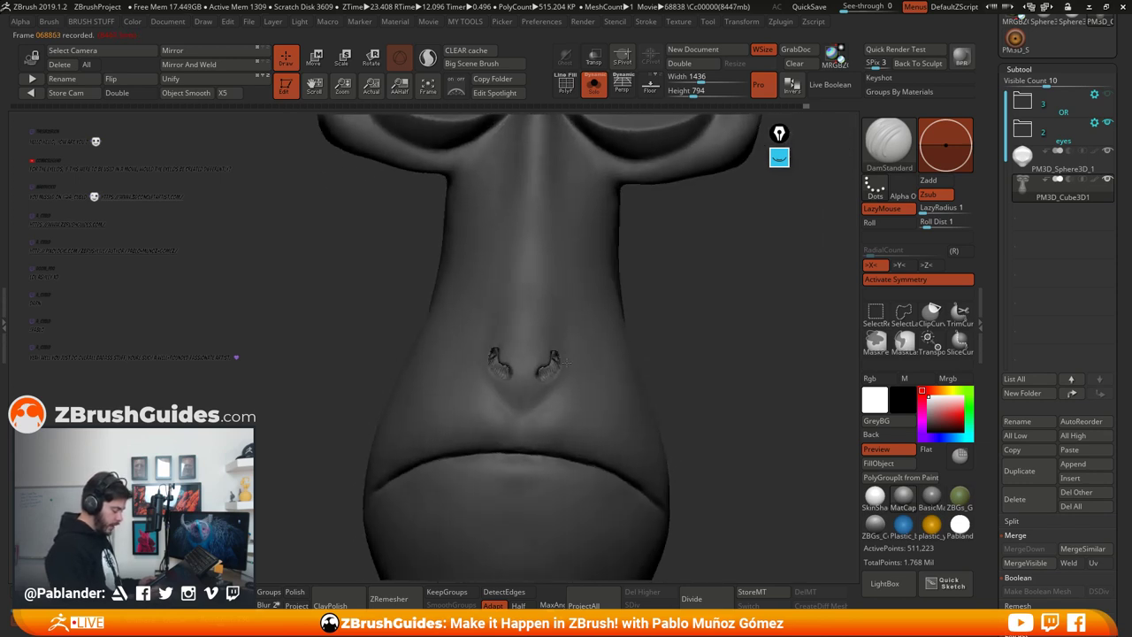
right_drag(563, 361, 546, 344)
click(314, 68)
shift+right_drag(698, 343, 635, 338)
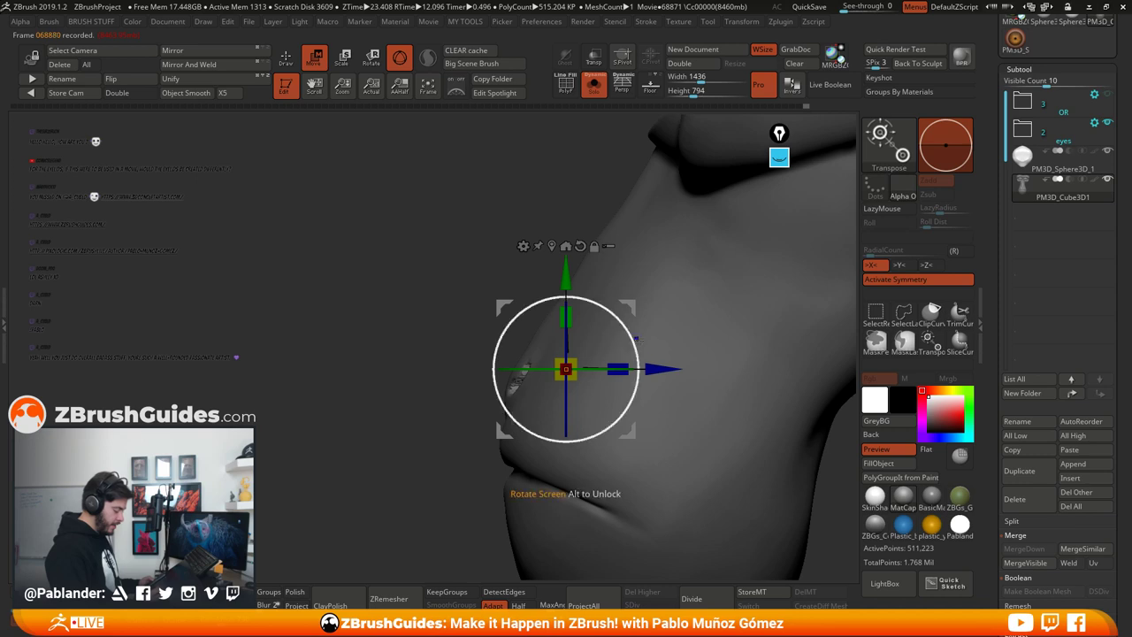
alt+drag(629, 432, 591, 444)
right_drag(590, 444, 654, 424)
alt+right_drag(543, 402, 442, 394)
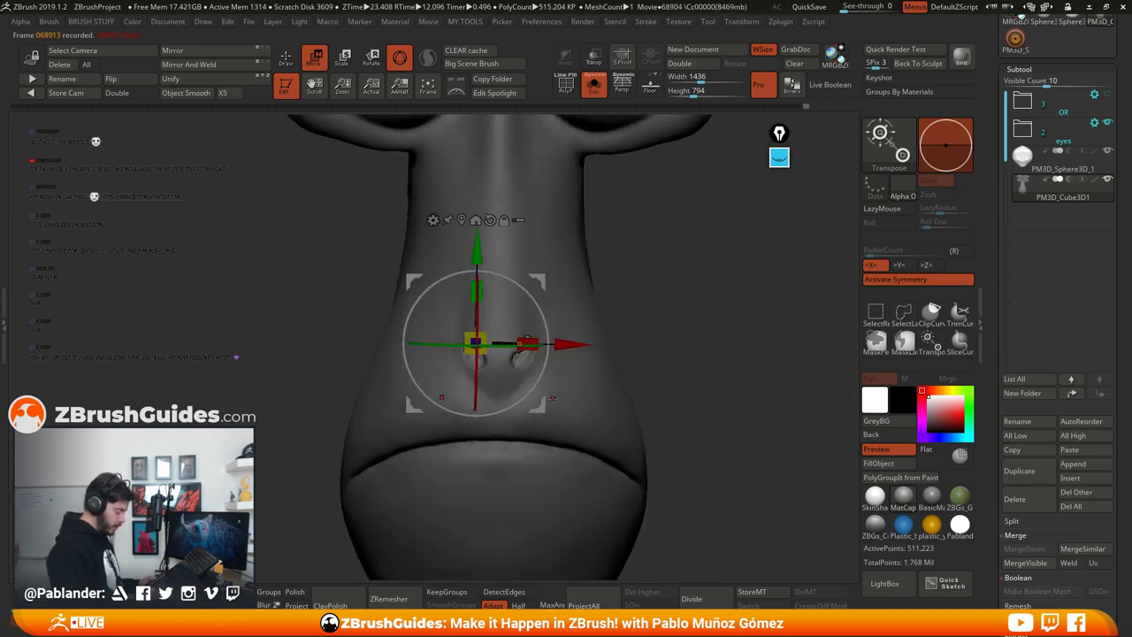
alt+drag(538, 403, 545, 403)
key(q)
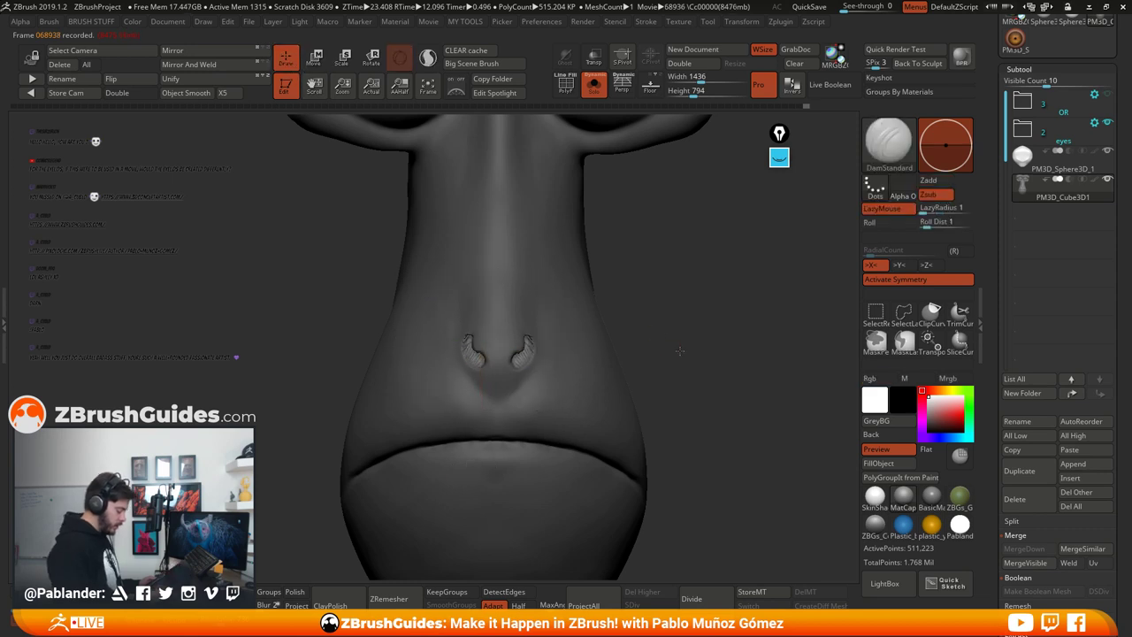
Step: Clear the mask around the nostrils and remesh the head to rebuild the stretched surface
mouse_move(545, 402)
right_down()
mouse_move(663, 309)
mouse_move(670, 338)
right_up()
ctrl+drag(662, 308, 690, 382)
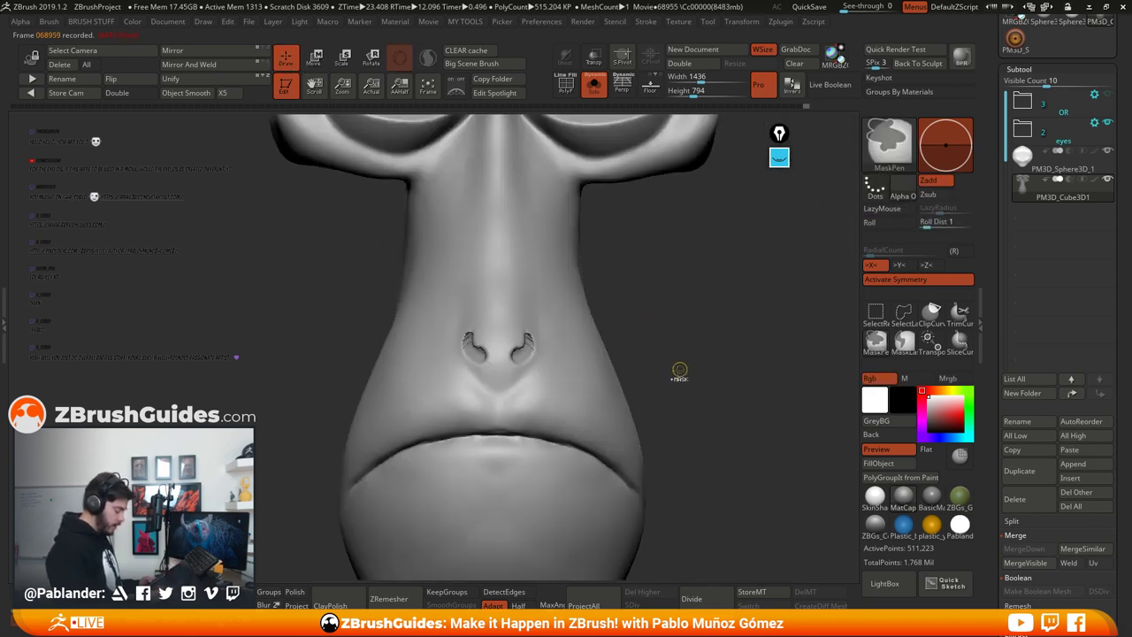
right_drag(669, 335, 617, 337)
key(shift)
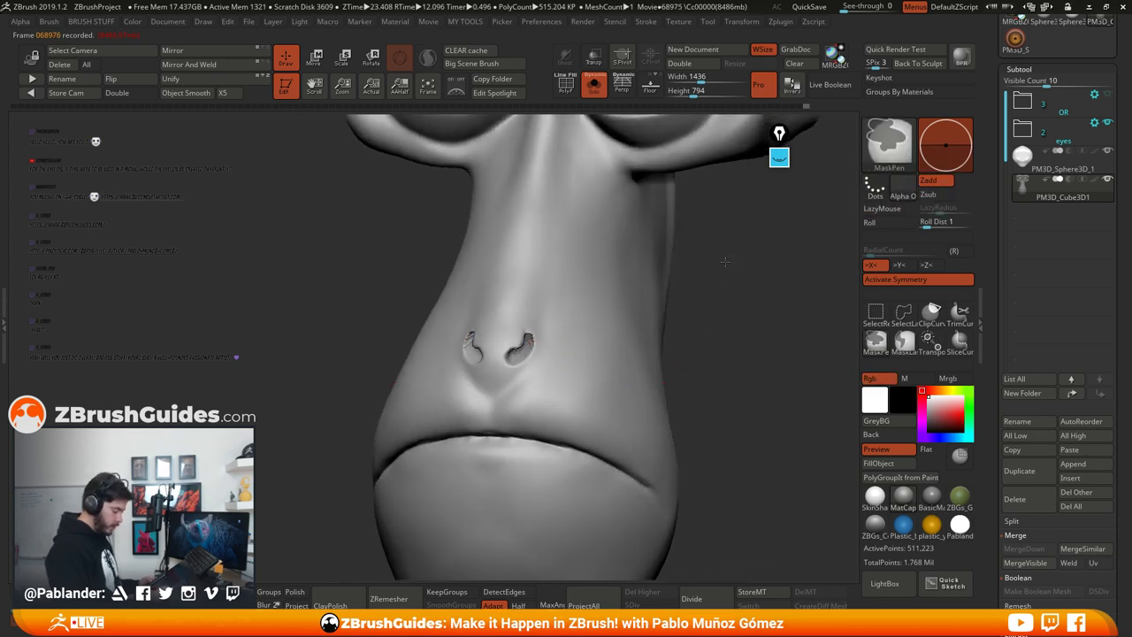
key(space)
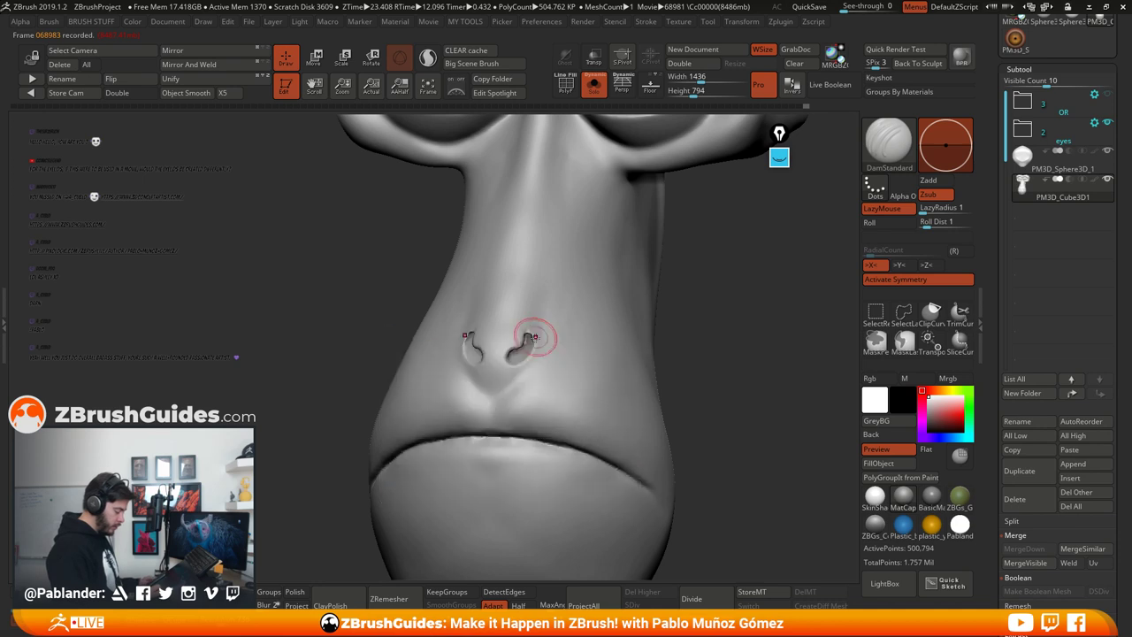
ctrl+right_drag(538, 337, 538, 361)
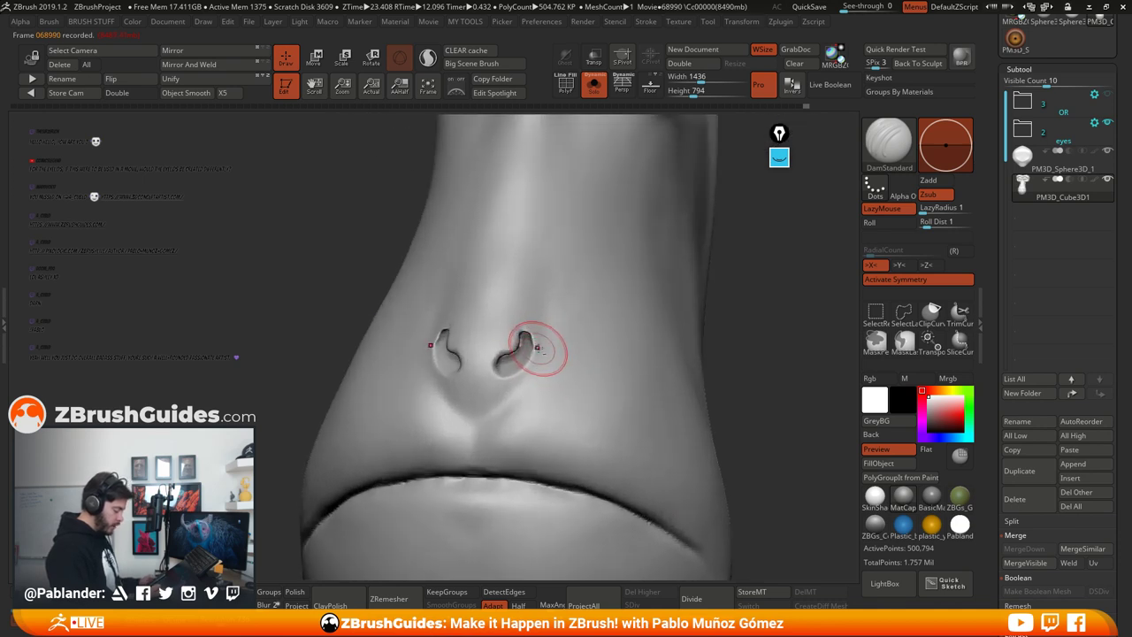
Step: Thicken the nostril wings with the Inflat brush and remesh the head
key(b)
click(529, 128)
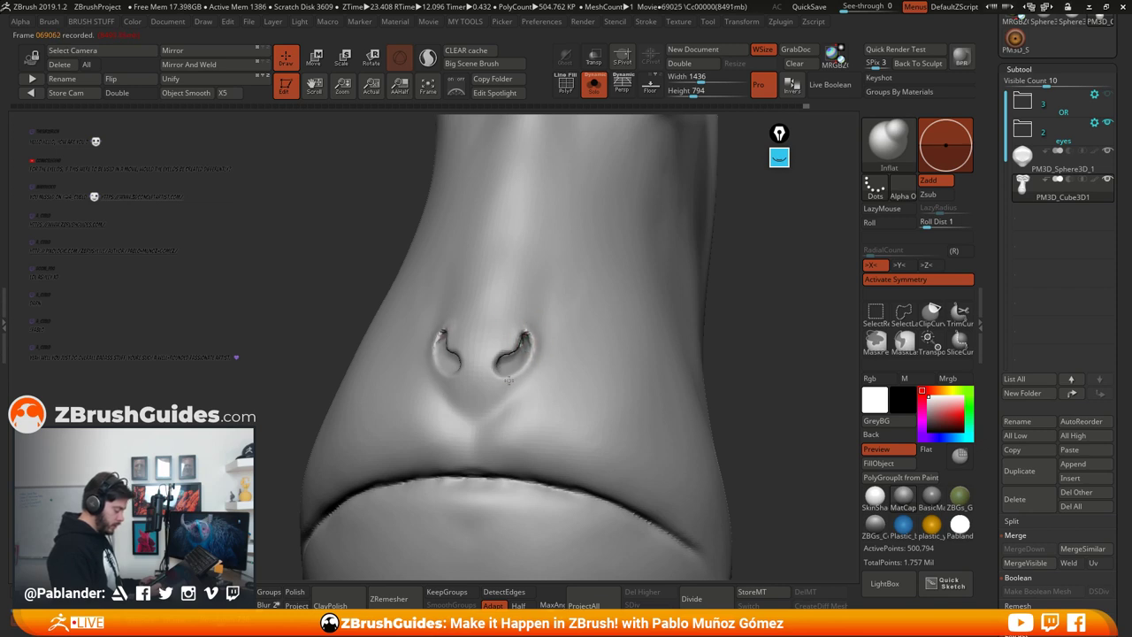
drag(509, 380, 491, 352)
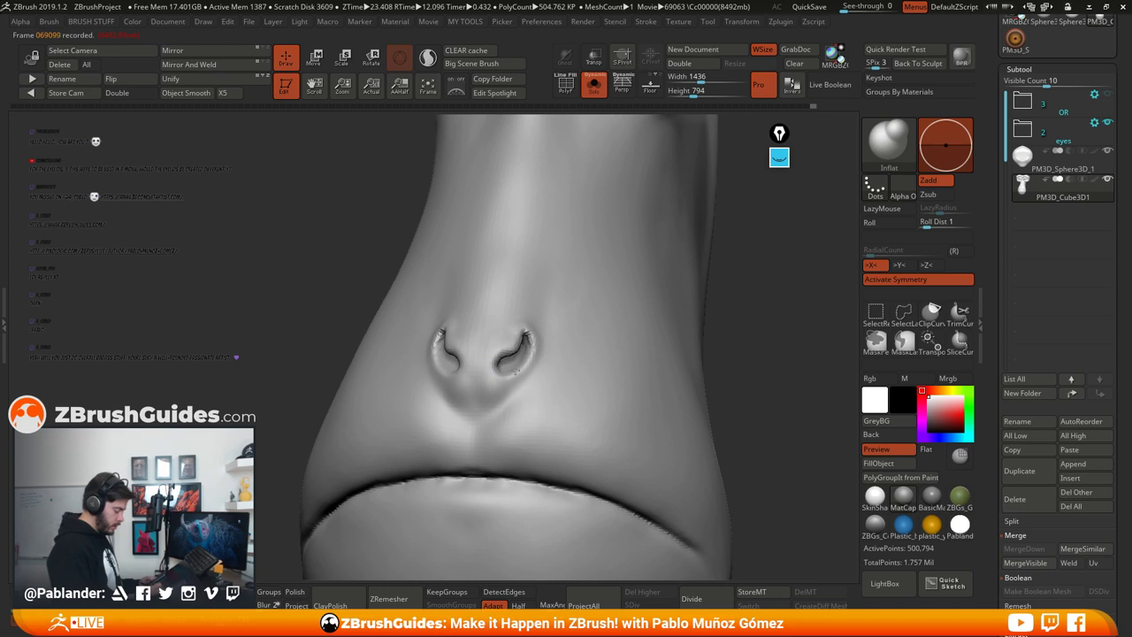
ctrl+drag(748, 325, 755, 369)
Step: Smooth the inside of the nostrils and their rims with the Smooth Stronger brush
shift+drag(521, 340, 513, 350)
mouse_move(541, 341)
right_down()
mouse_move(549, 305)
mouse_move(530, 288)
mouse_move(535, 305)
right_up()
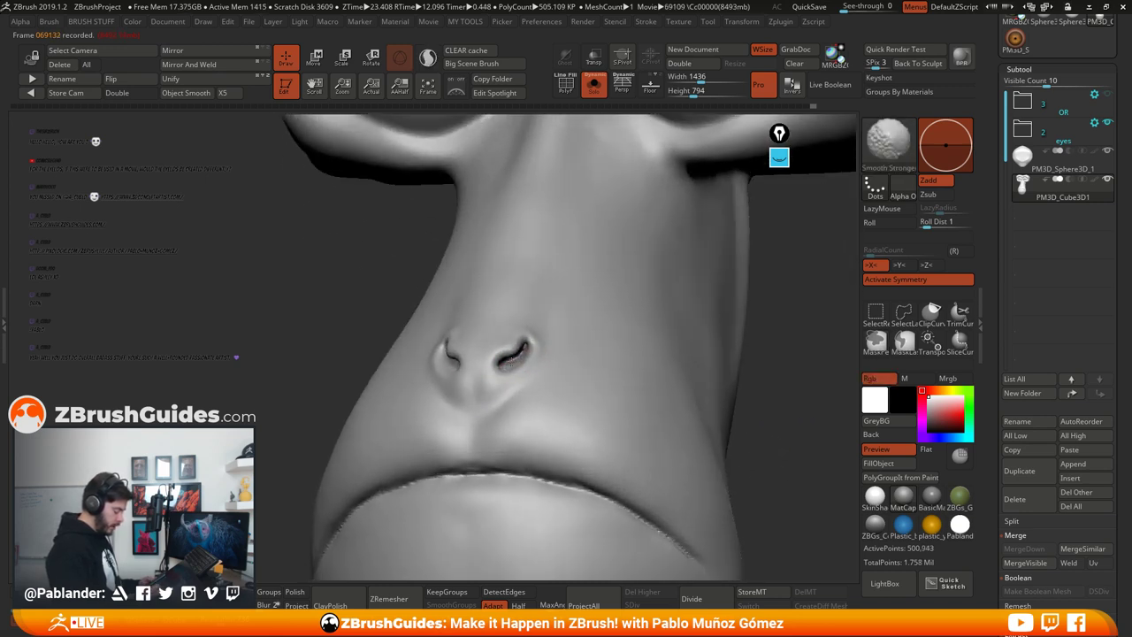
shift+drag(523, 347, 511, 359)
mouse_move(535, 350)
right_down()
mouse_move(550, 389)
mouse_move(596, 356)
mouse_move(536, 370)
right_up()
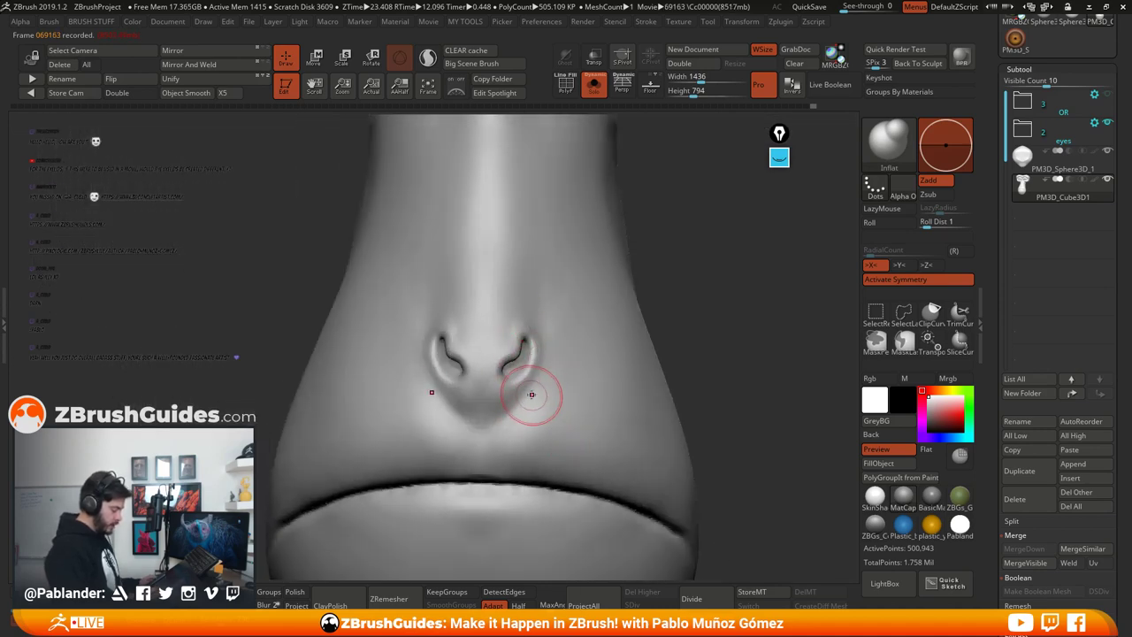
Step: Adjust the shape of the upper nostril slits with the Move brush at a suitable brush size
key(b)
click(490, 91)
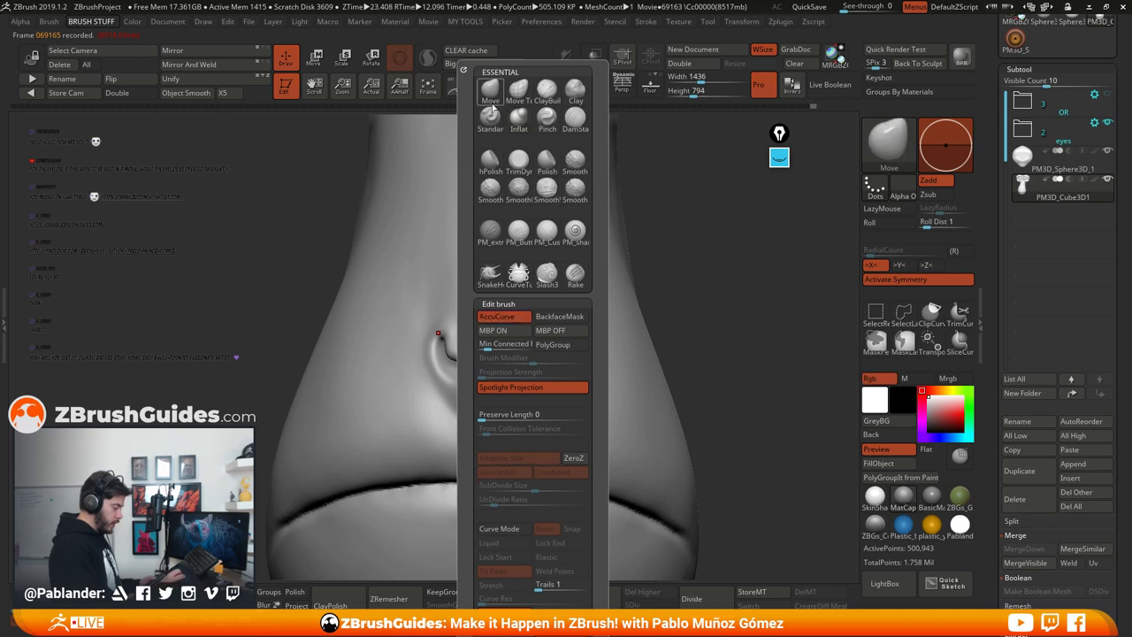
right_drag(522, 361, 517, 357)
key(space)
drag(520, 356, 515, 355)
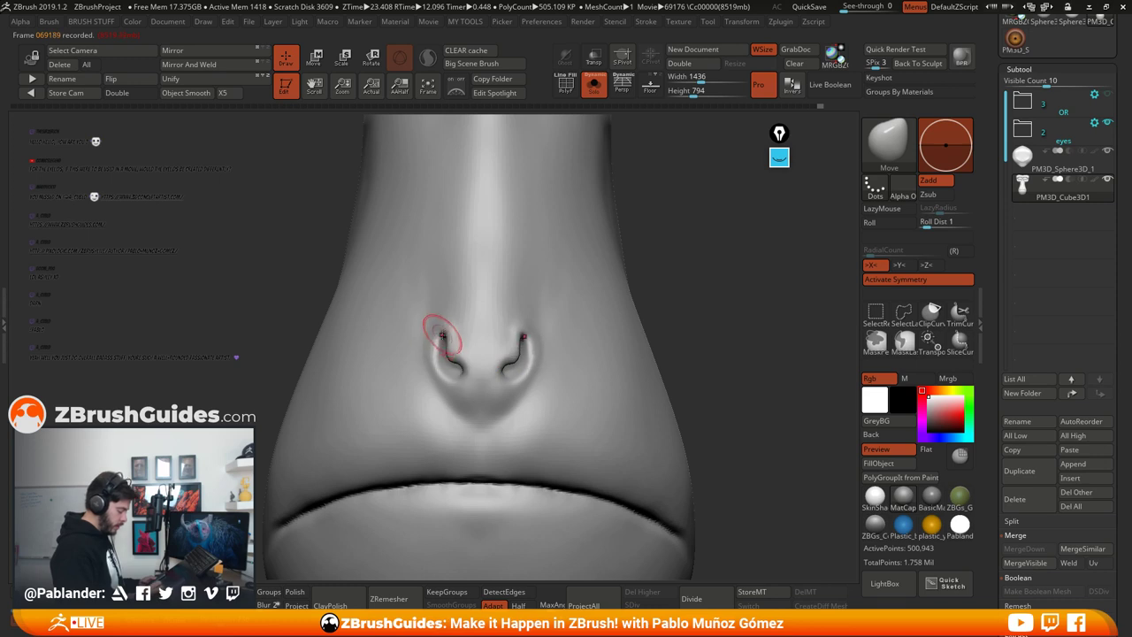
key(space)
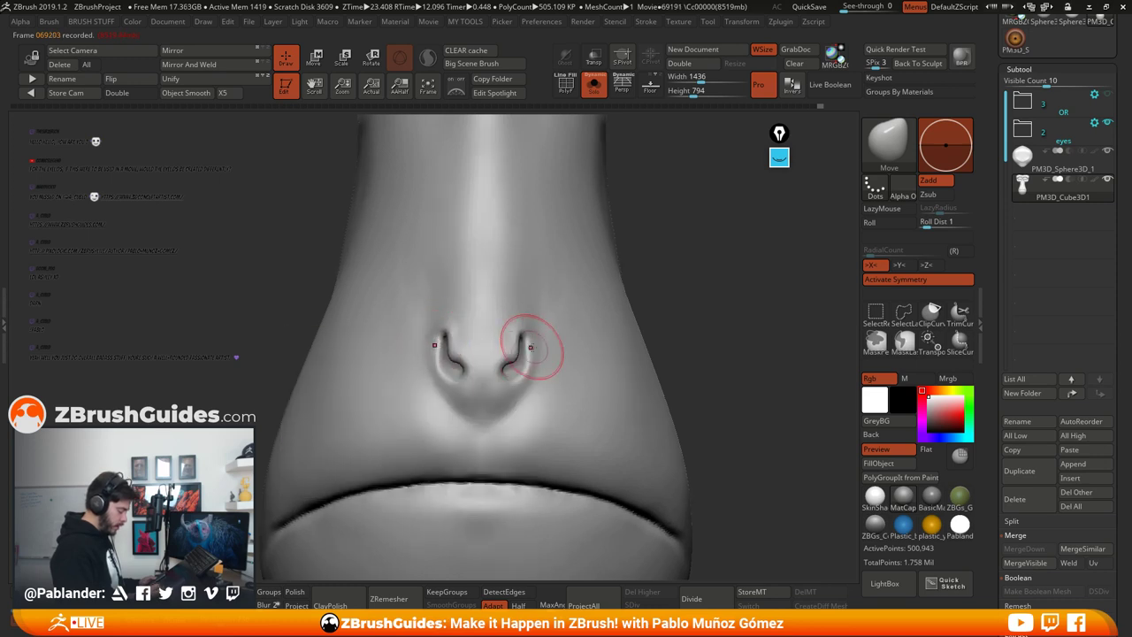
Step: Mask the inner side of both nostrils and the nose area above them with a symmetrical MaskLasso selection
right_drag(587, 336, 541, 320)
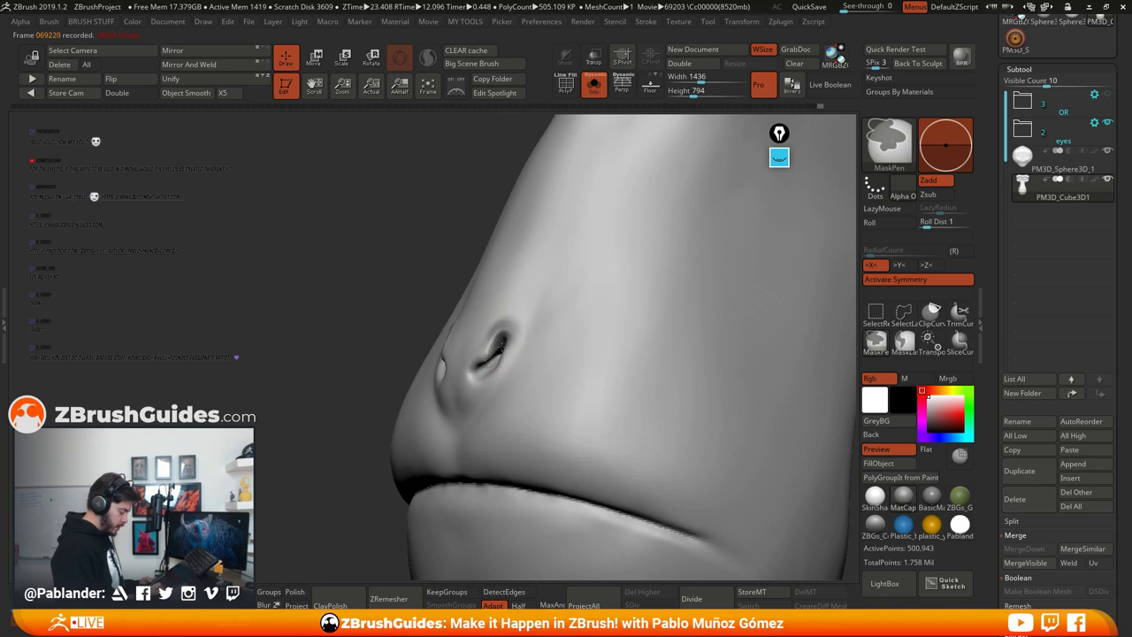
ctrl+drag(501, 345, 494, 356)
click(902, 343)
right_drag(520, 356, 559, 351)
right_drag(520, 319, 507, 318)
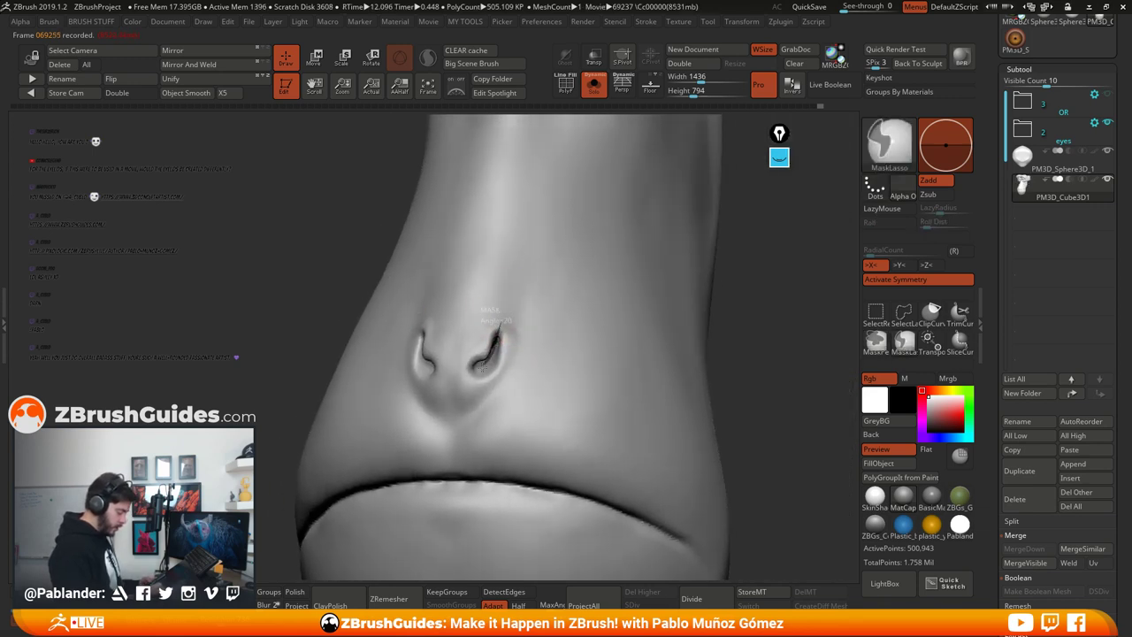
mouse_move(482, 369)
ctrl+mouse_down()
mouse_move(512, 245)
mouse_move(560, 233)
ctrl+mouse_up()
right_drag(543, 332, 605, 324)
ctrl+click(718, 308)
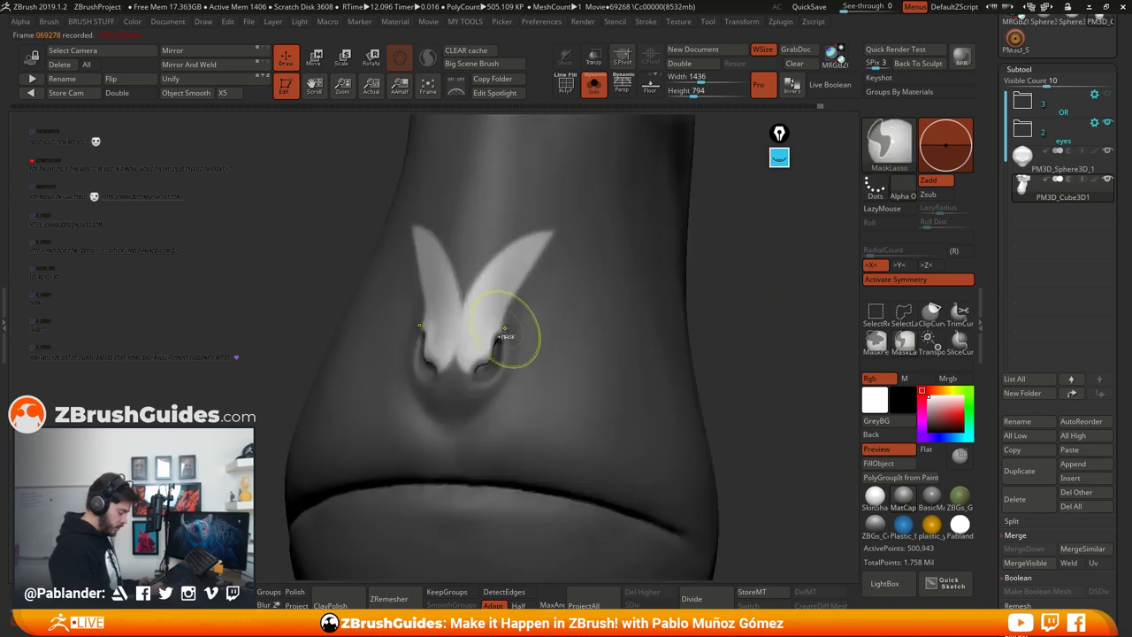
ctrl+drag(544, 369, 552, 356)
ctrl+click(722, 310)
right_drag(584, 350, 505, 351)
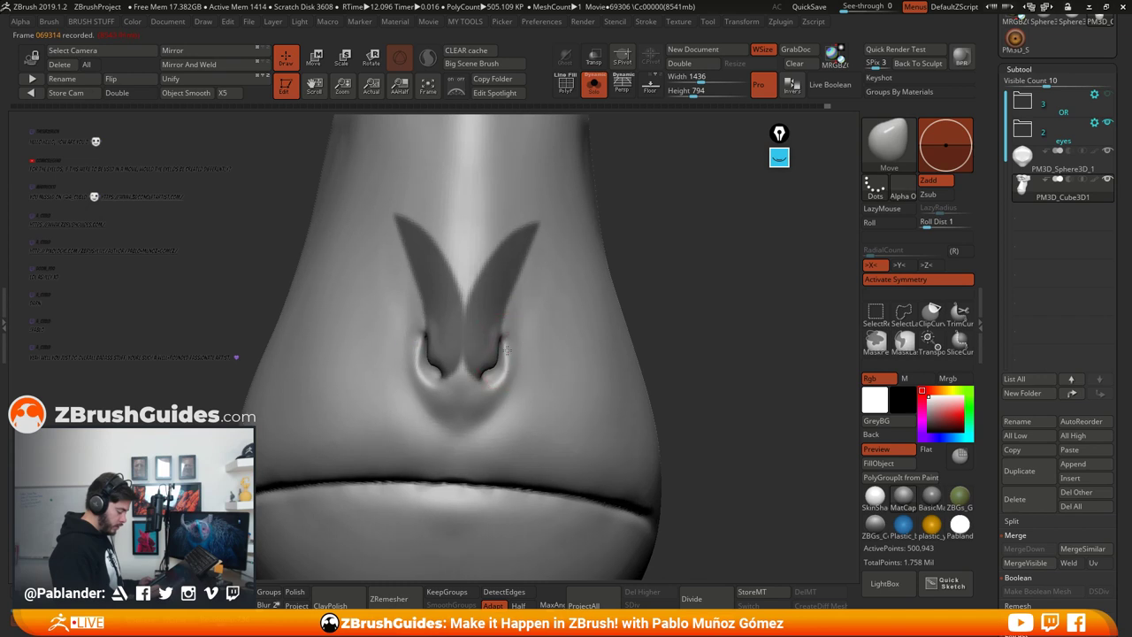
Step: Reshape the nostril wings against the mask with the Move brush, clear the mask, and smooth the wings' upper ends
drag(506, 353, 486, 386)
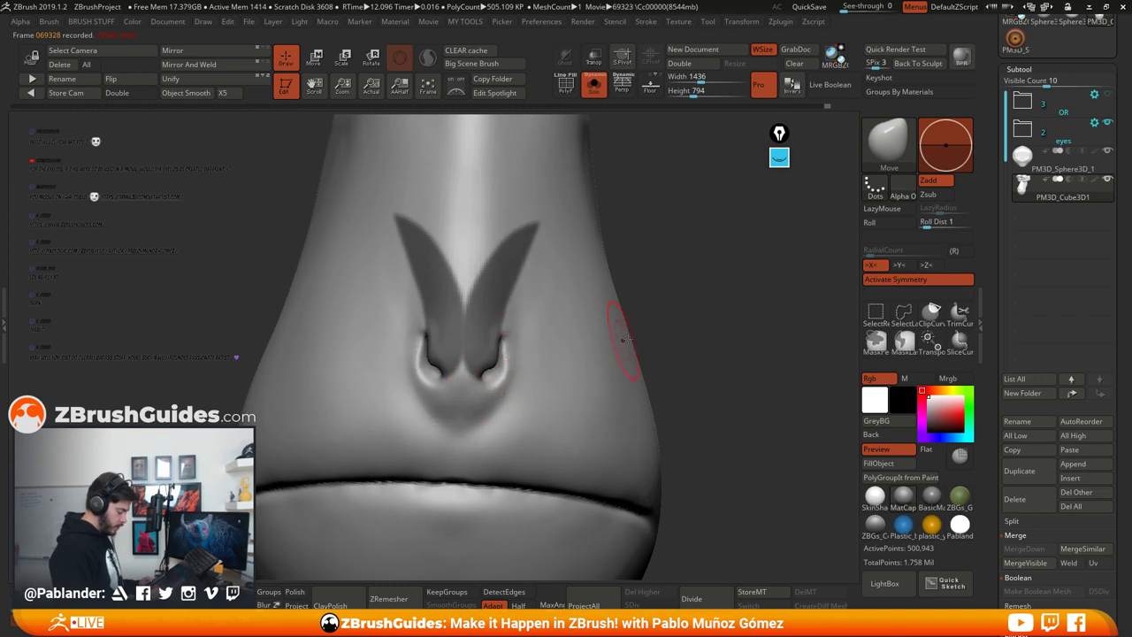
ctrl+drag(674, 335, 689, 352)
shift+drag(502, 323, 500, 332)
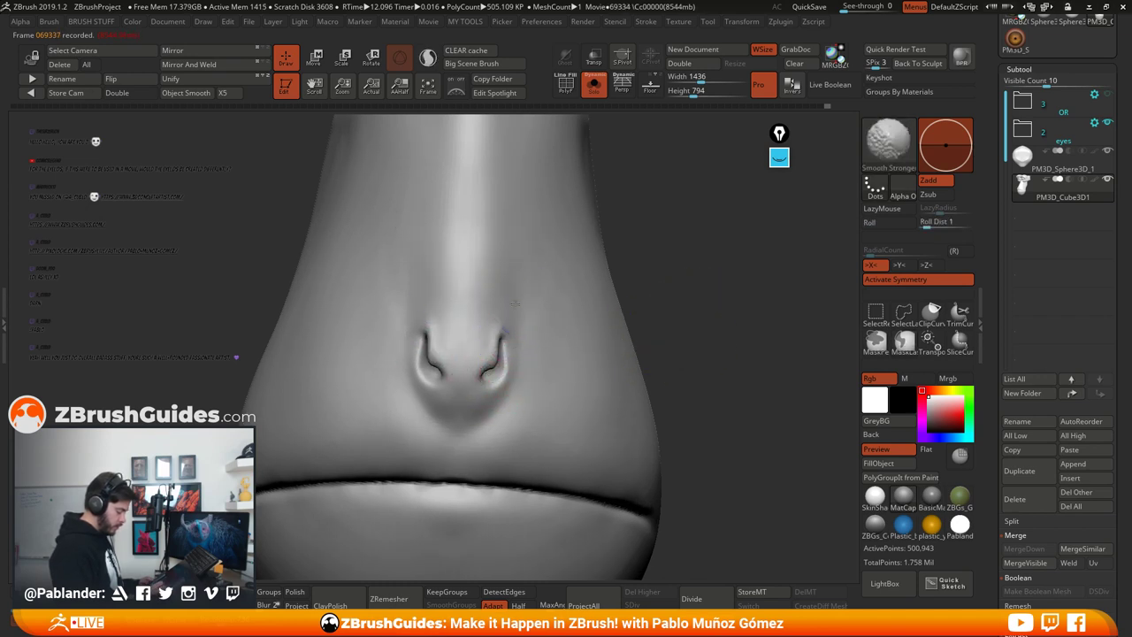
Step: Carve a central groove from the base of the nose down to the mouth line with the DamStandard brush
ctrl+right_drag(697, 361, 686, 345)
key(b)
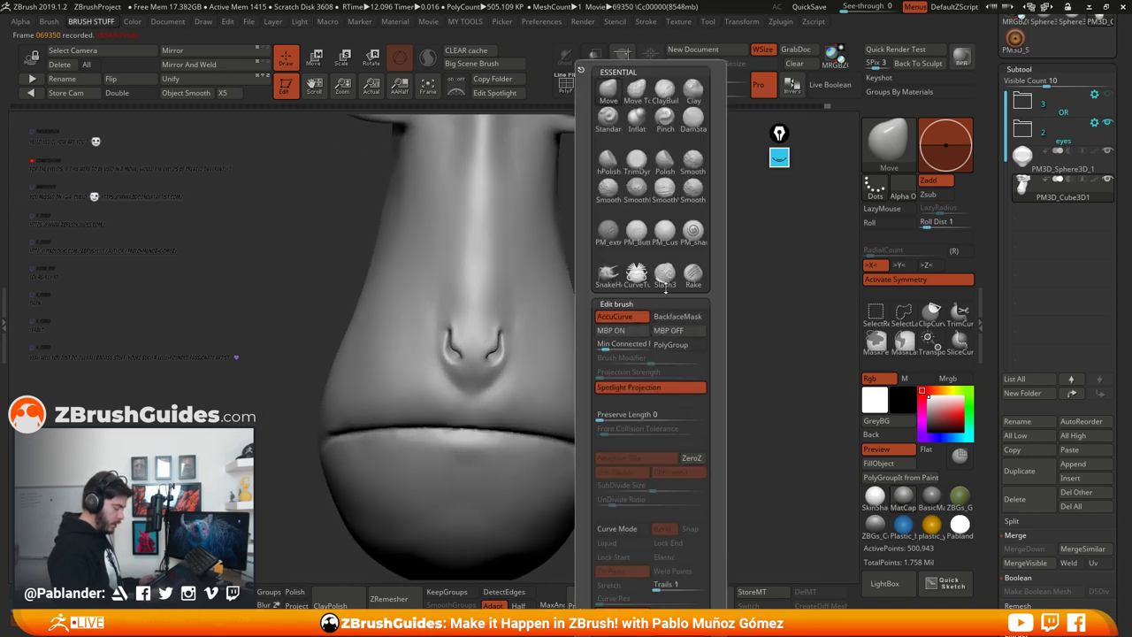
click(692, 116)
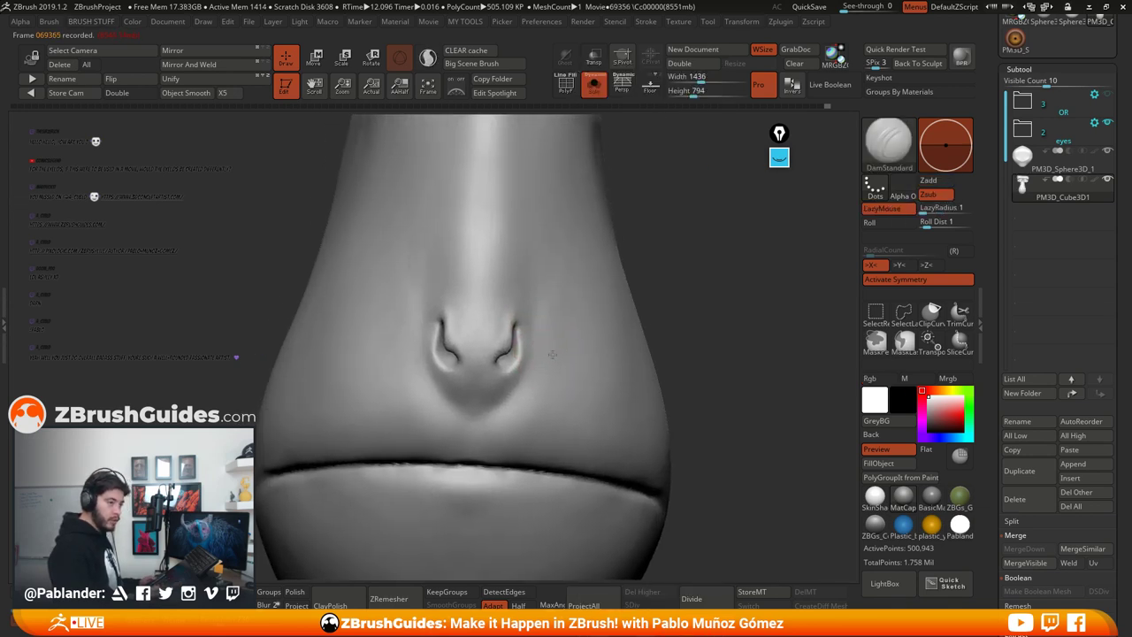
right_drag(551, 353, 559, 342)
right_click(559, 339)
key(space)
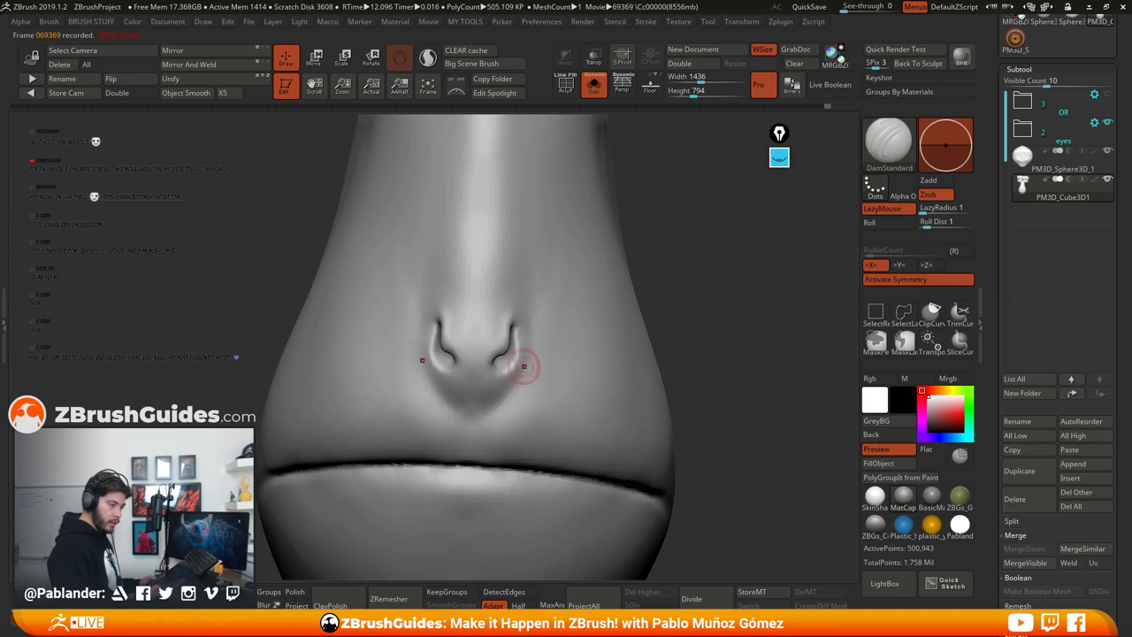
drag(470, 433, 470, 403)
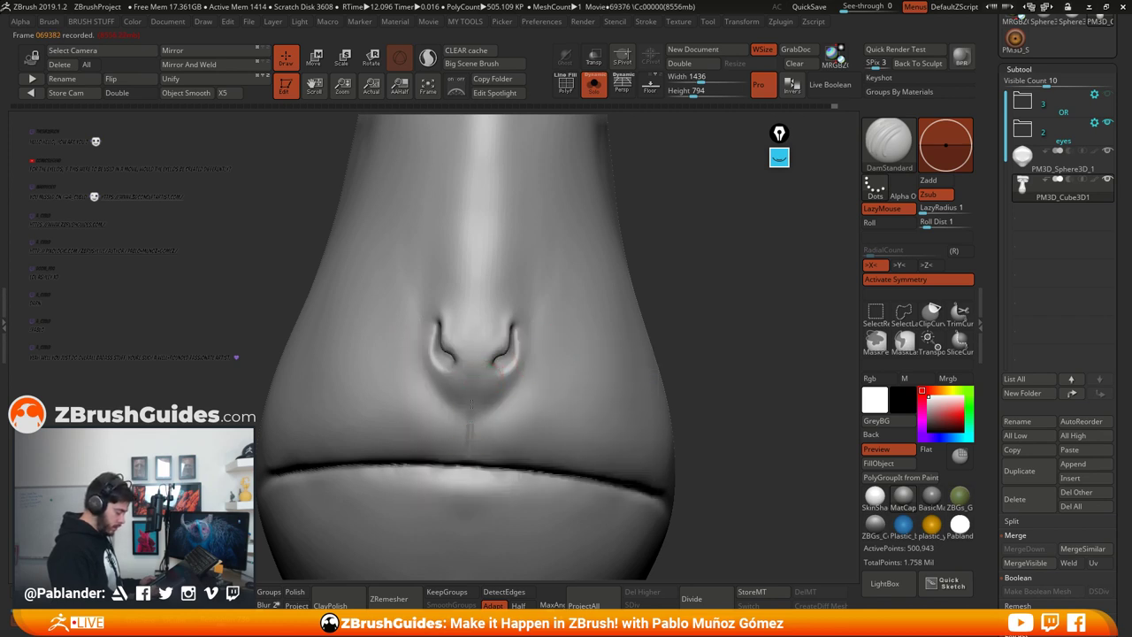
key(ctrl+z)
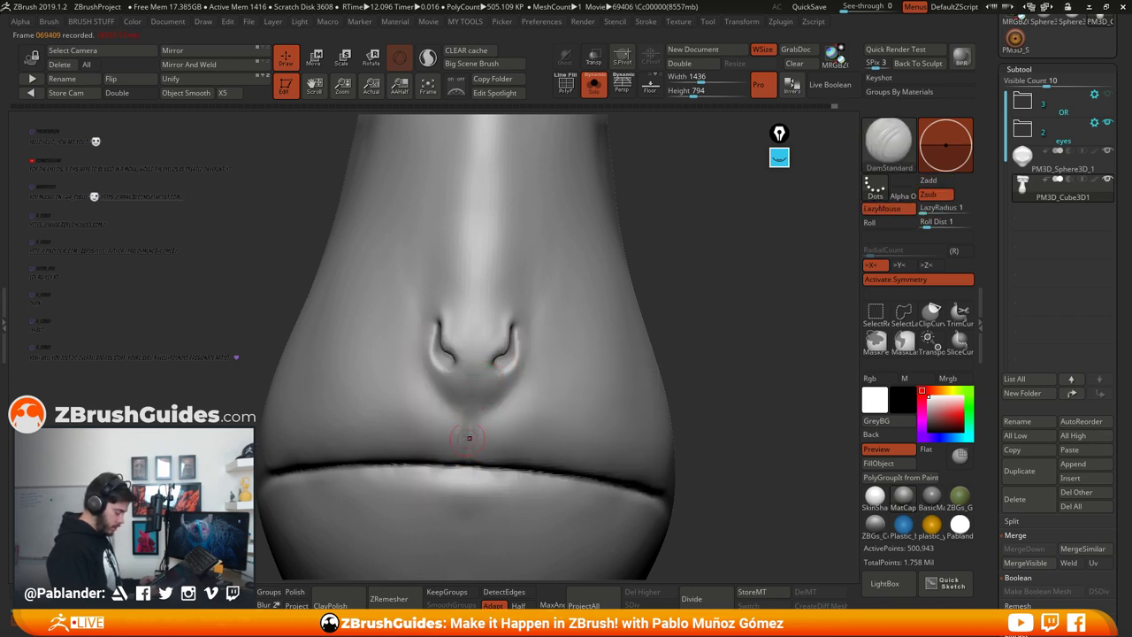
right_drag(477, 444, 473, 413)
mouse_move(470, 414)
mouse_down()
mouse_move(468, 468)
mouse_move(454, 462)
mouse_move(484, 472)
mouse_up()
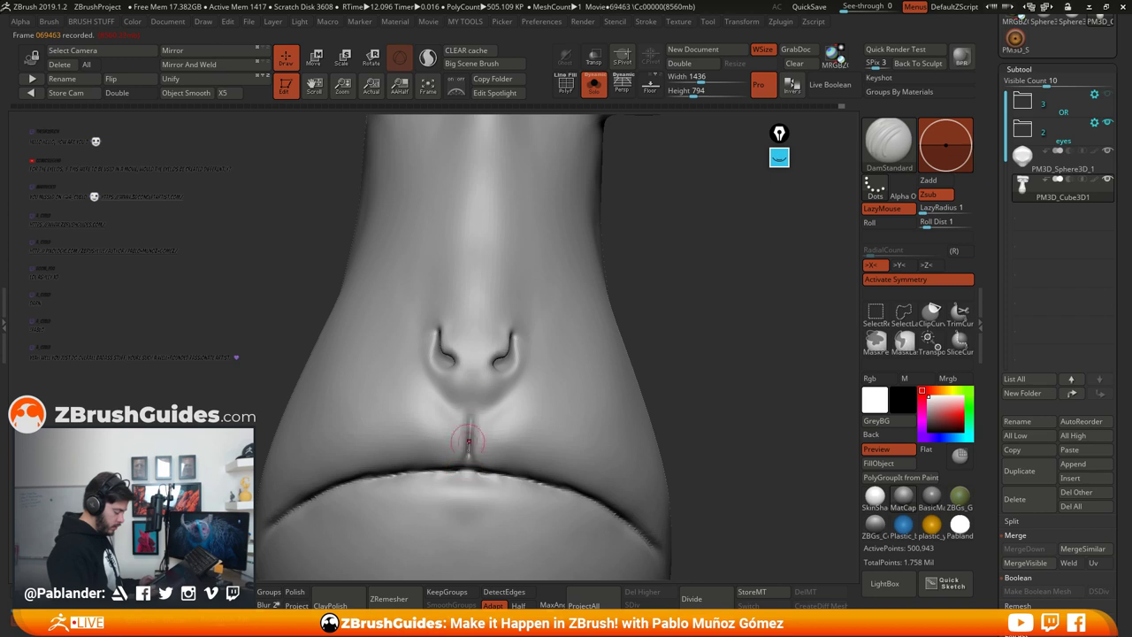
Step: Carve creases from below the nostril wings into the central groove, forming a V, and soften them with the Smooth Stronger brush
drag(519, 384, 469, 440)
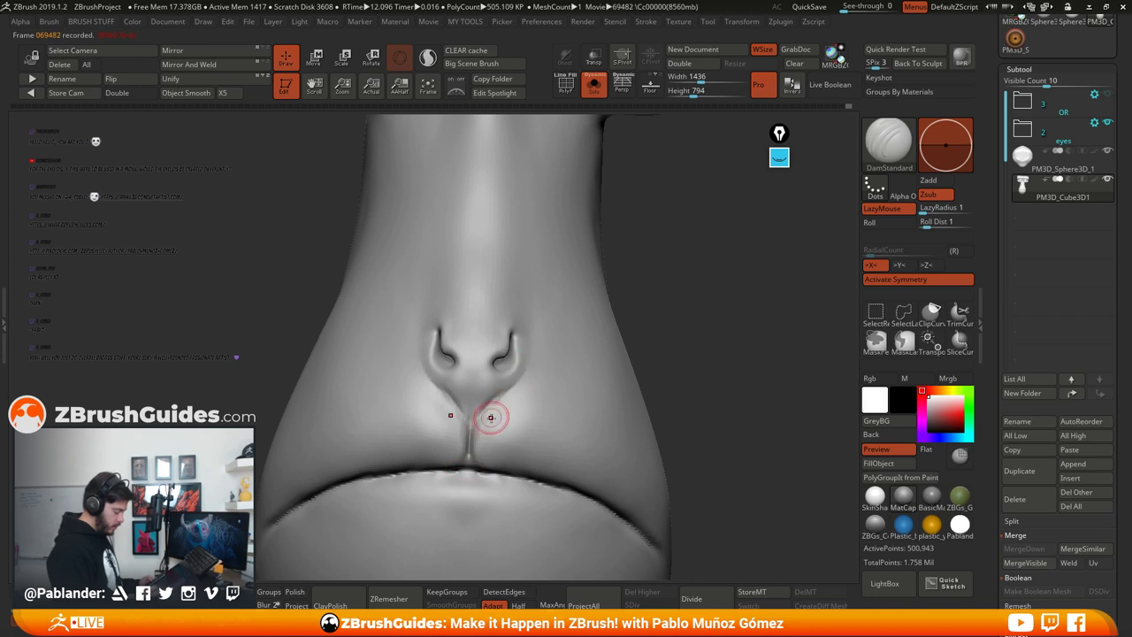
shift+drag(504, 399, 514, 388)
shift+drag(489, 432, 480, 457)
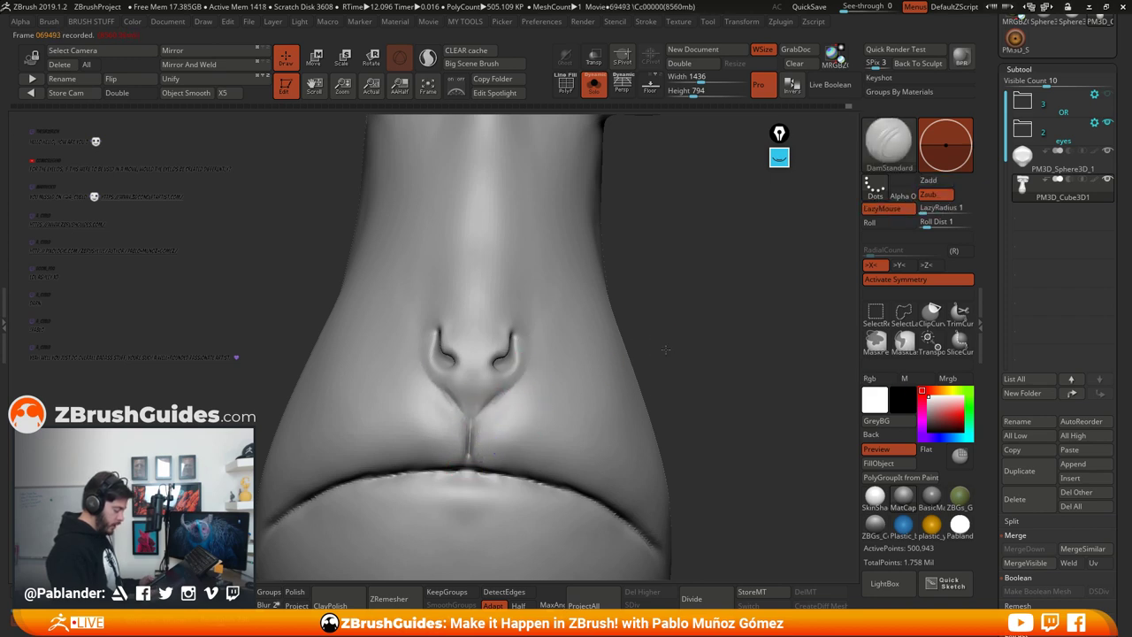
drag(667, 345, 598, 375)
shift+drag(508, 387, 502, 392)
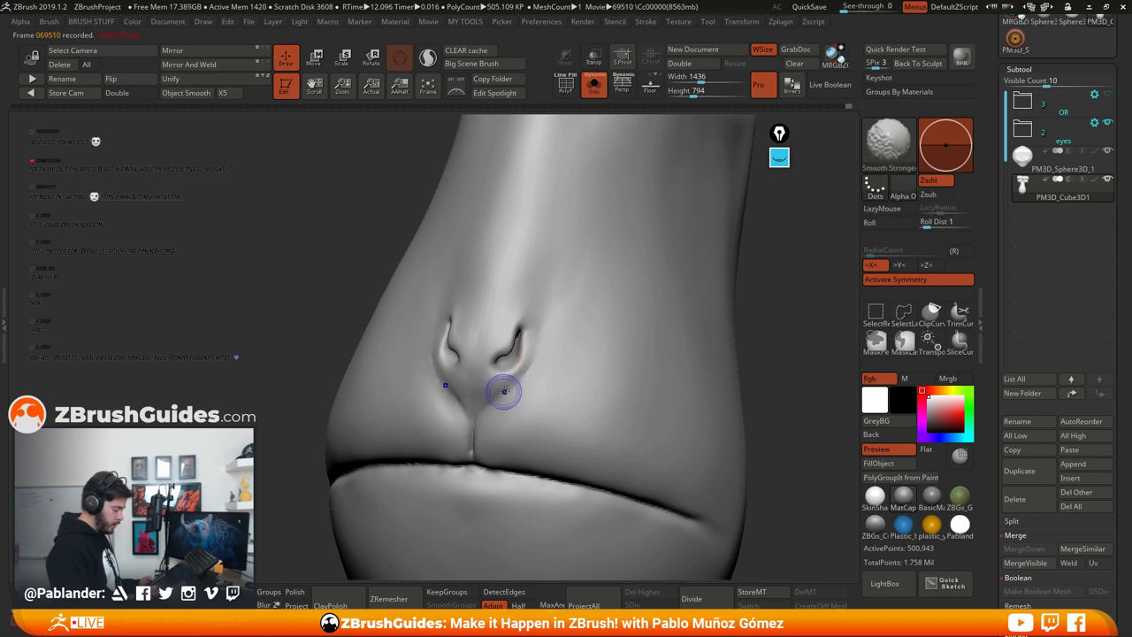
shift+drag(474, 442, 502, 440)
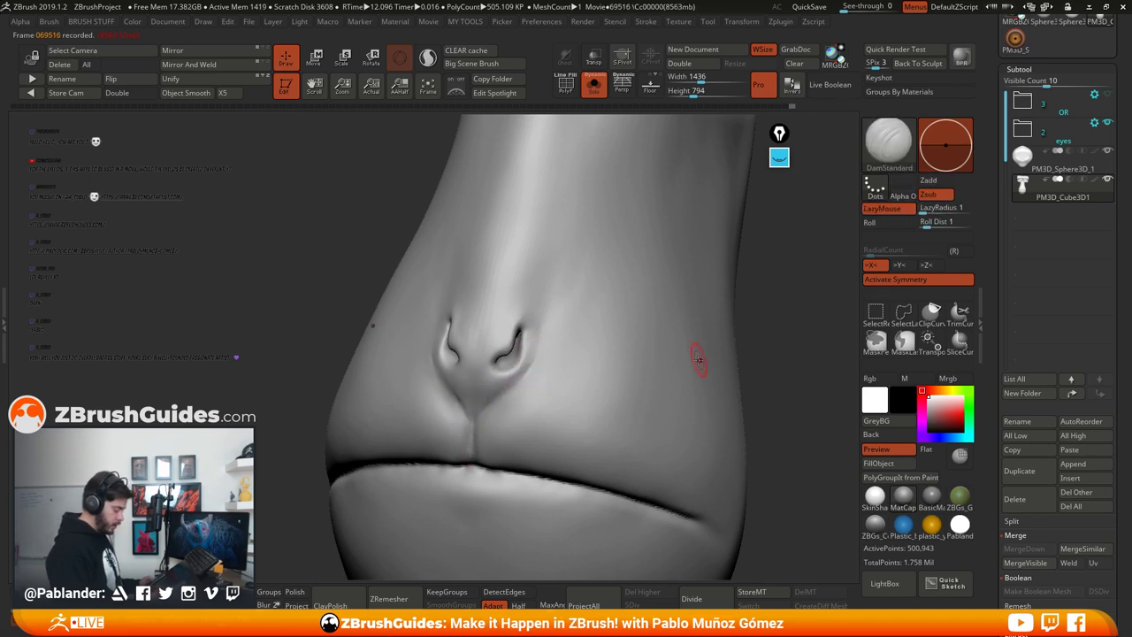
Step: Reshape the nostril wings and the upper ends of the slits with the Move brush at a suitable brush size
mouse_move(530, 380)
right_down()
mouse_move(579, 389)
mouse_move(534, 377)
mouse_move(562, 381)
right_up()
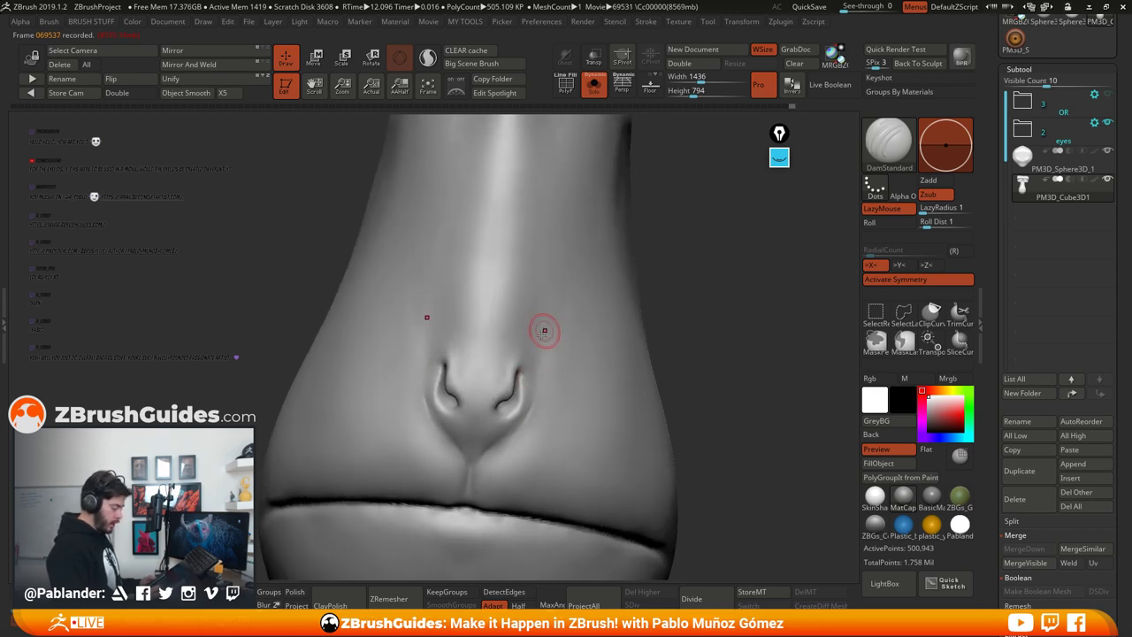
alt+right_drag(543, 328, 531, 352)
drag(505, 354, 537, 315)
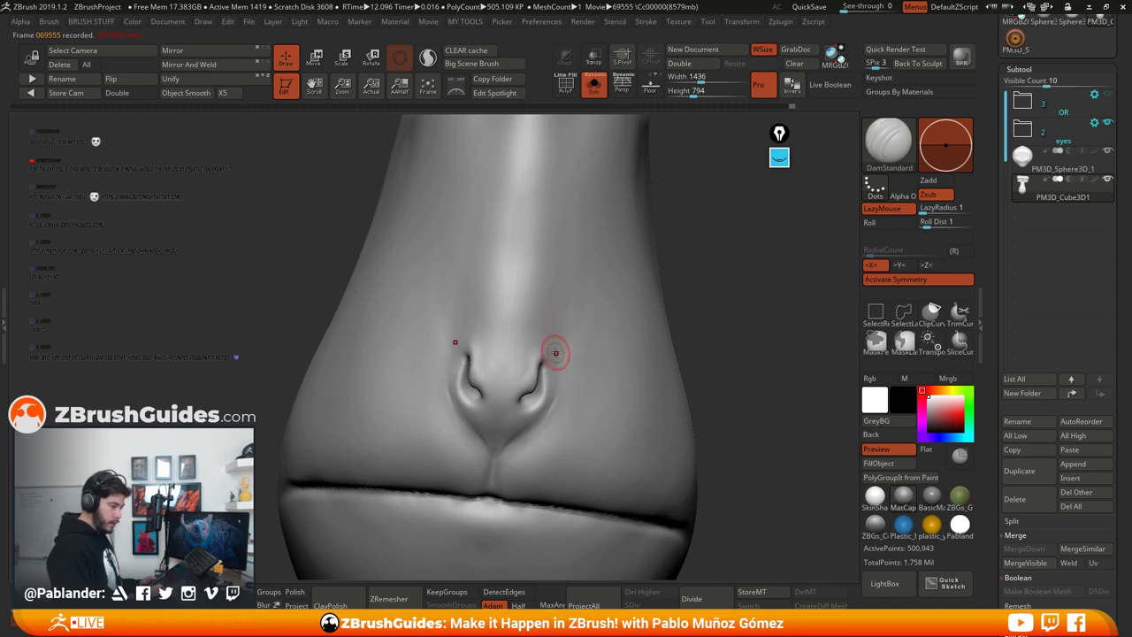
key(b)
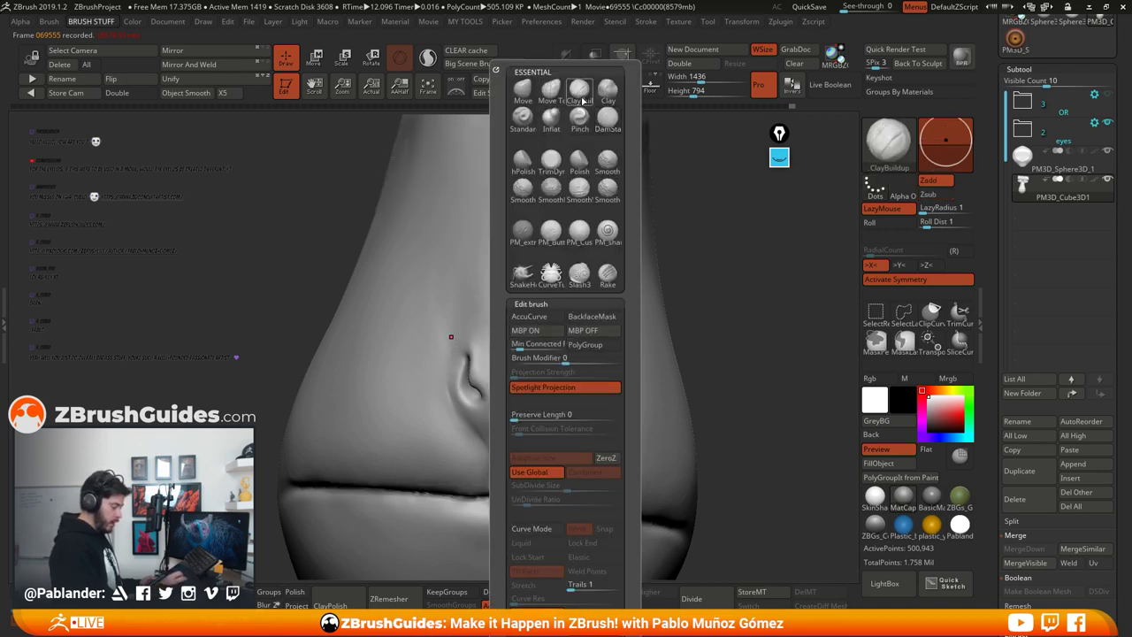
click(522, 90)
right_drag(540, 323, 552, 336)
key(space)
drag(545, 341, 554, 342)
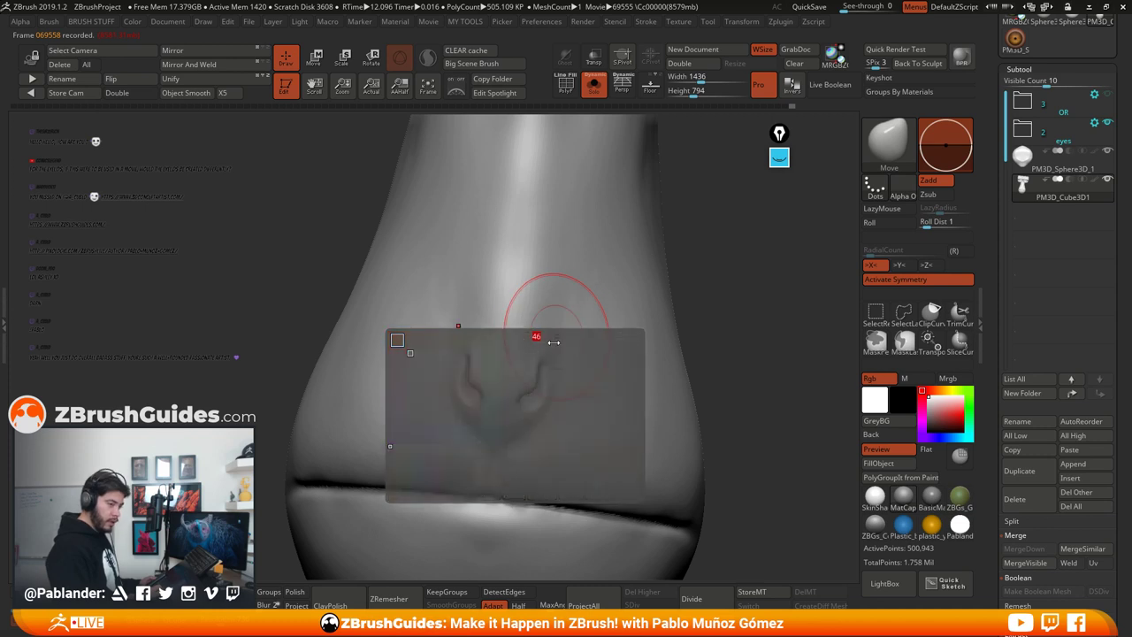
key(shift+z)
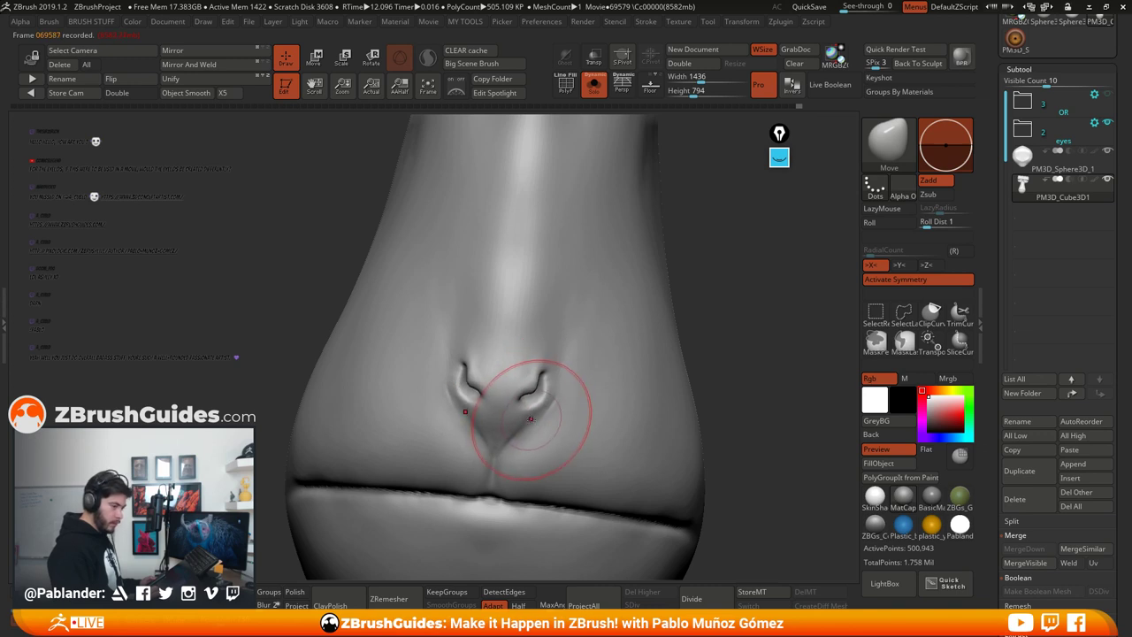
Step: Build up a central ridge between the nostrils with the Clay brush at a small brush size
key(b)
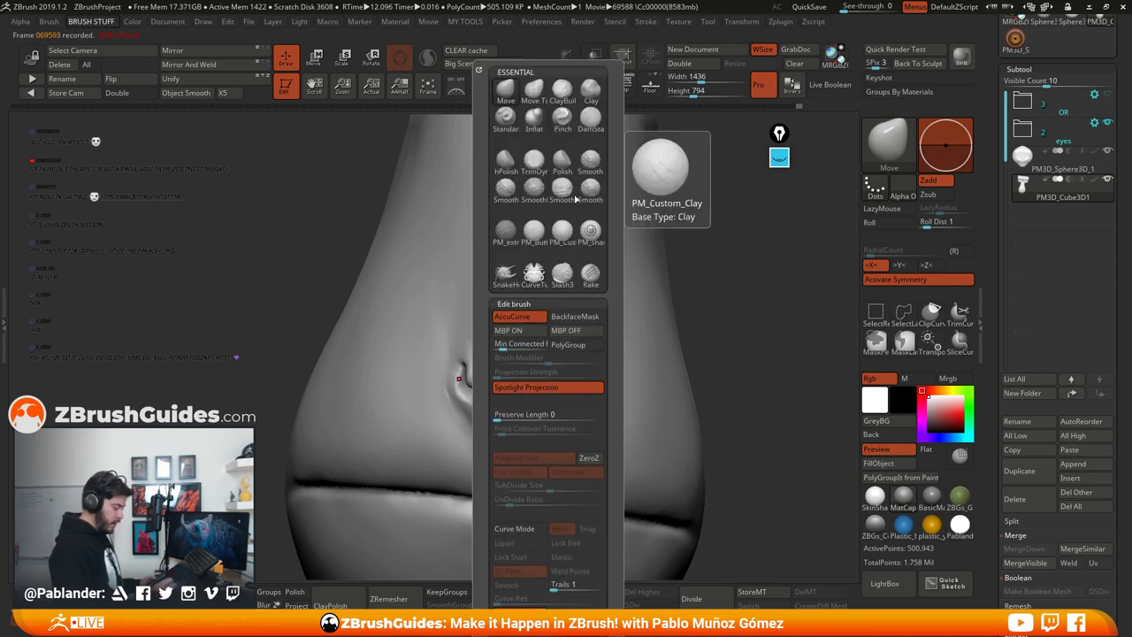
click(533, 181)
right_drag(522, 429, 495, 437)
key(space)
drag(530, 359, 526, 359)
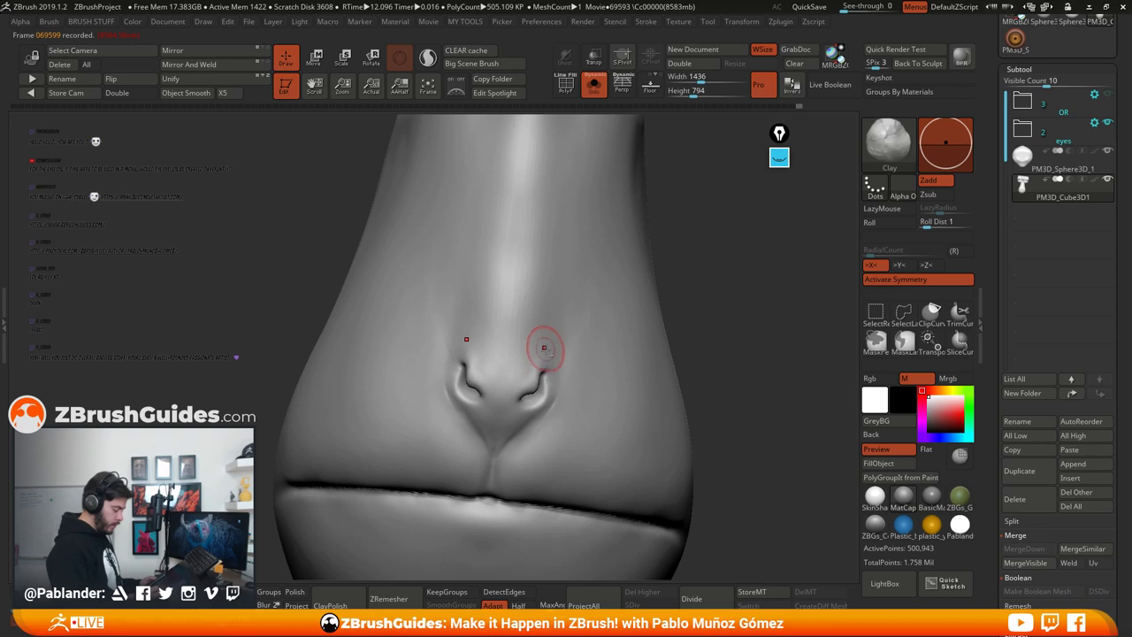
right_drag(519, 404, 539, 375)
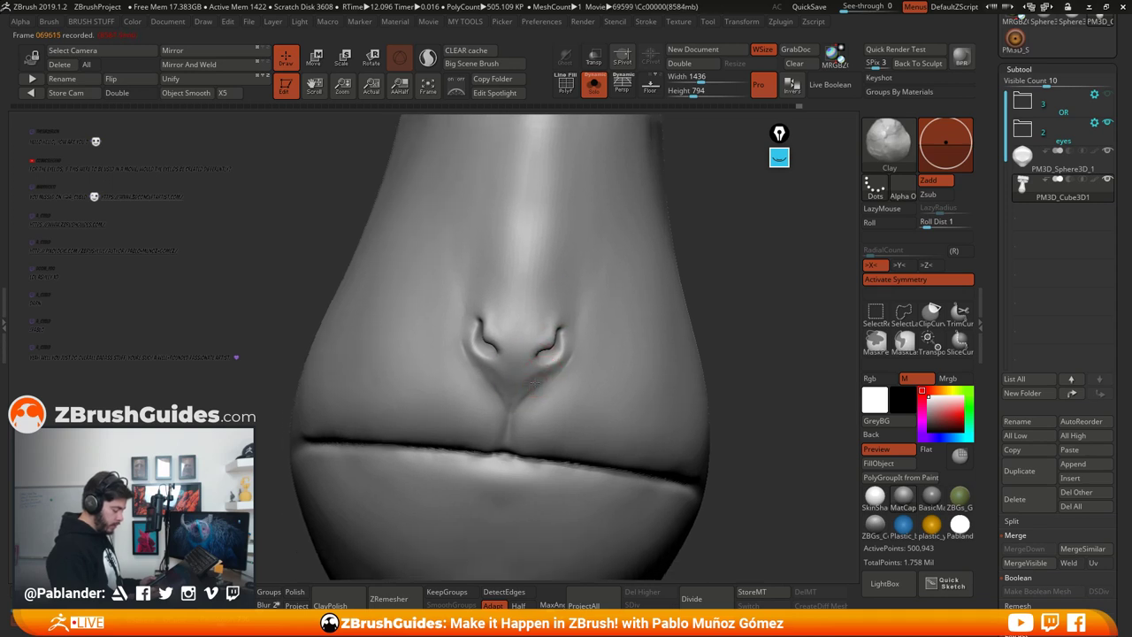
drag(522, 345, 514, 379)
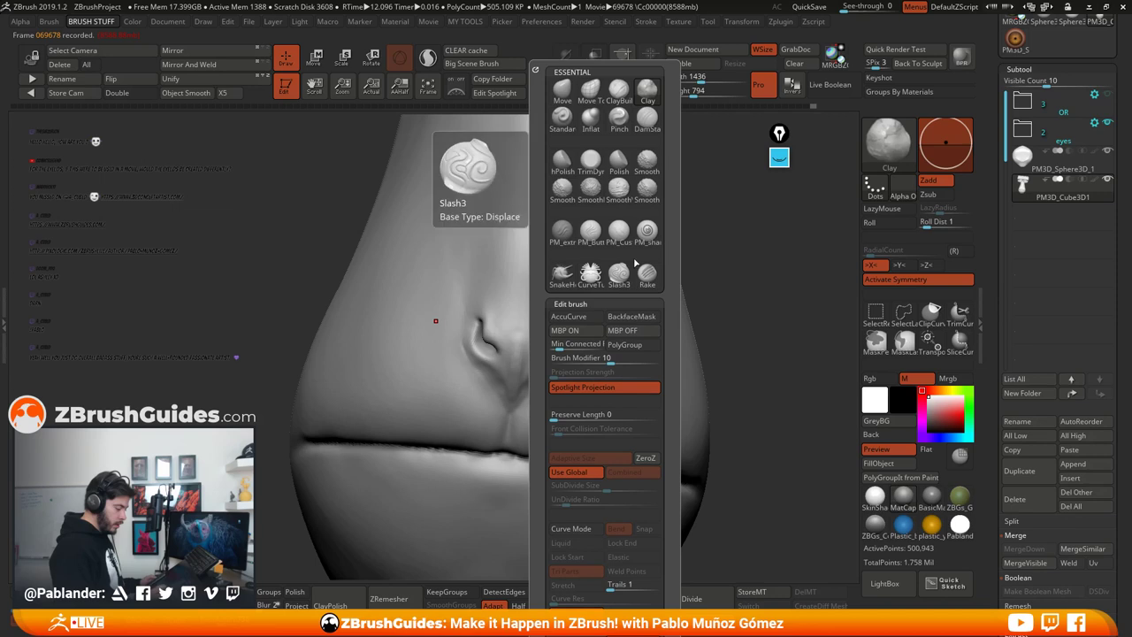
Step: Blend the ridge between the nostrils into the V-shaped hollow beneath the nose
key(b)
click(567, 195)
shift+drag(549, 386, 521, 350)
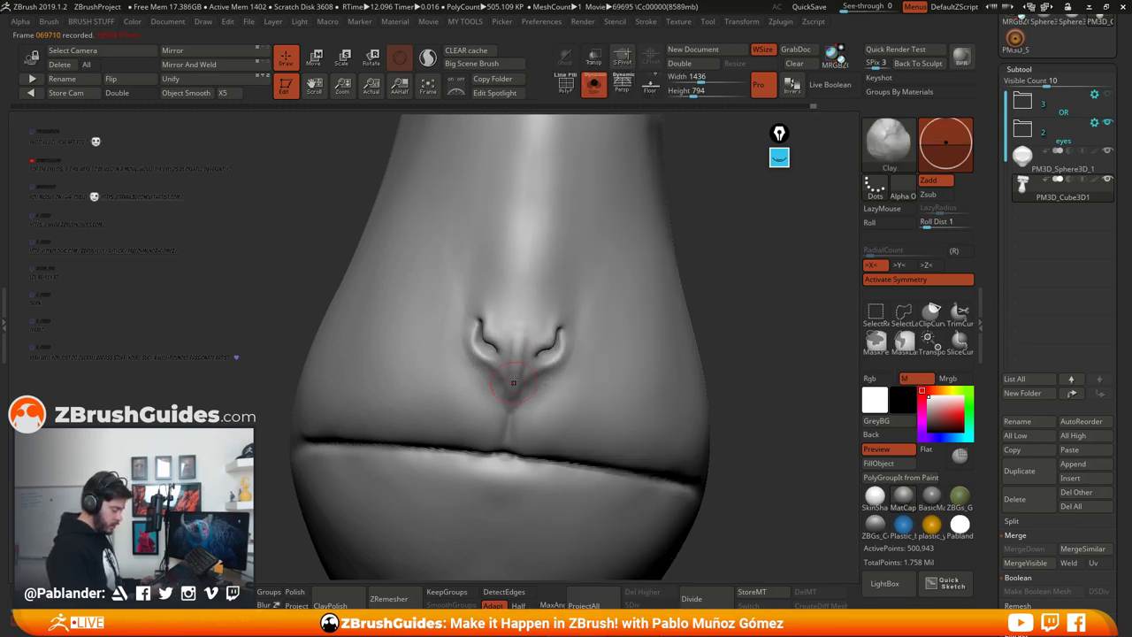
shift+drag(512, 409, 529, 367)
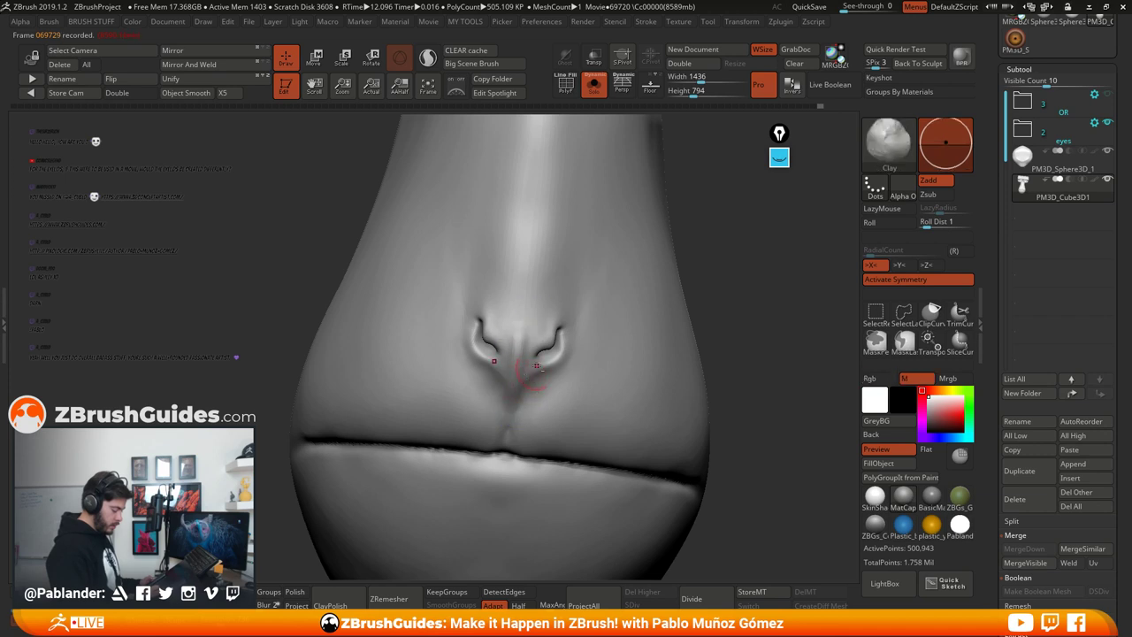
Step: Sculpt V-shaped planes above the nose tip, running down from the bridge, with the Clay brush
alt+right_drag(557, 365, 546, 393)
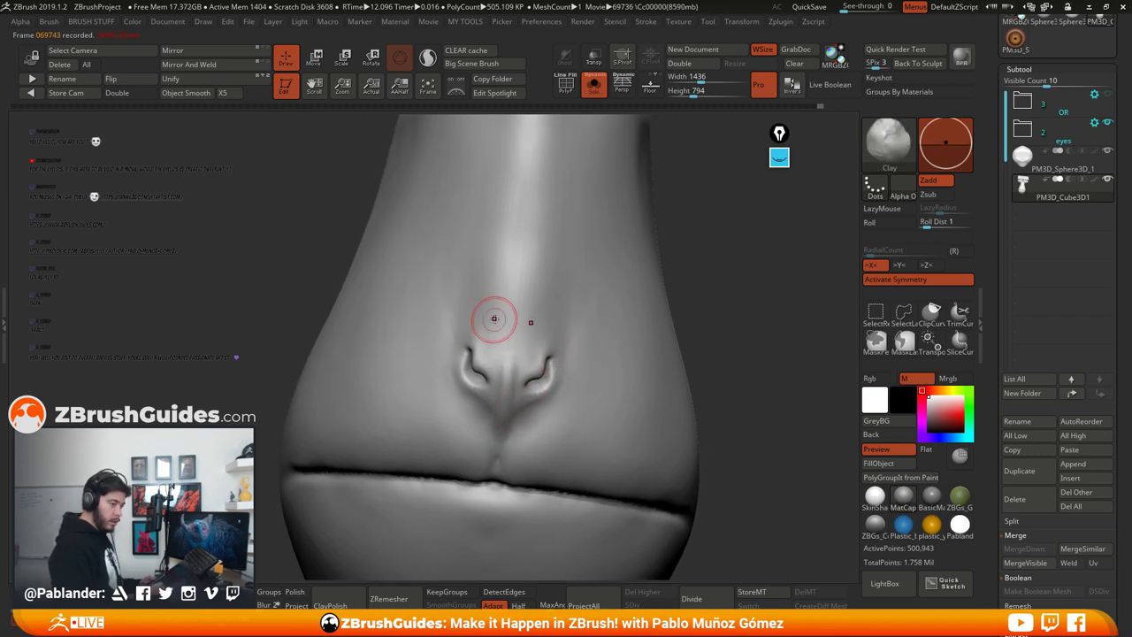
alt+right_drag(503, 314, 504, 328)
drag(495, 296, 510, 348)
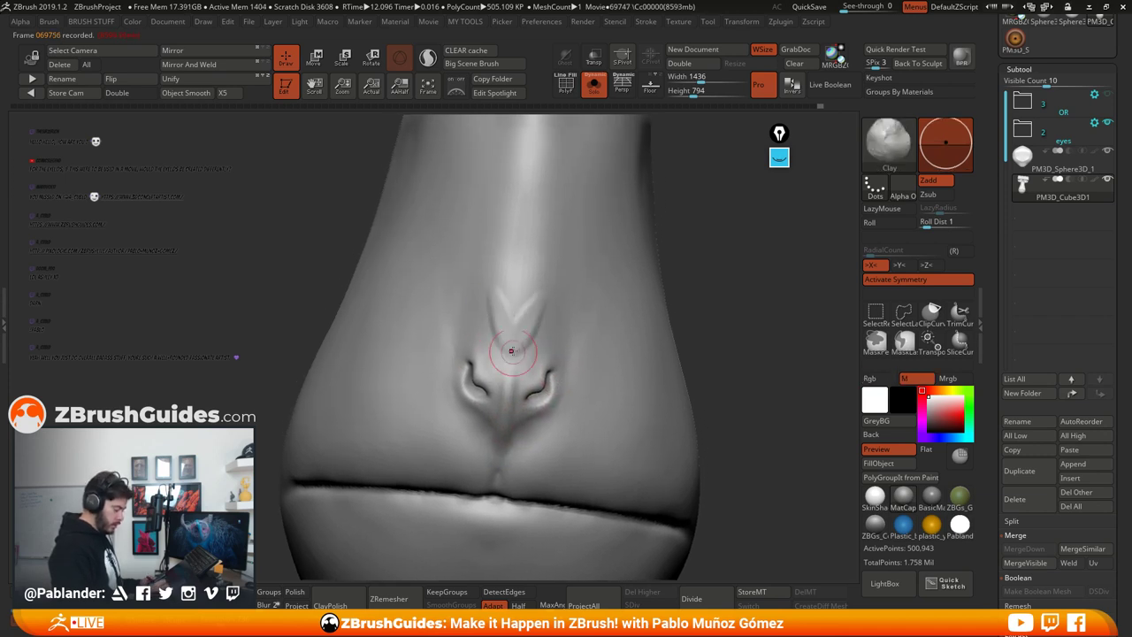
mouse_move(495, 275)
mouse_down()
mouse_move(522, 358)
mouse_move(516, 313)
mouse_move(520, 323)
mouse_up()
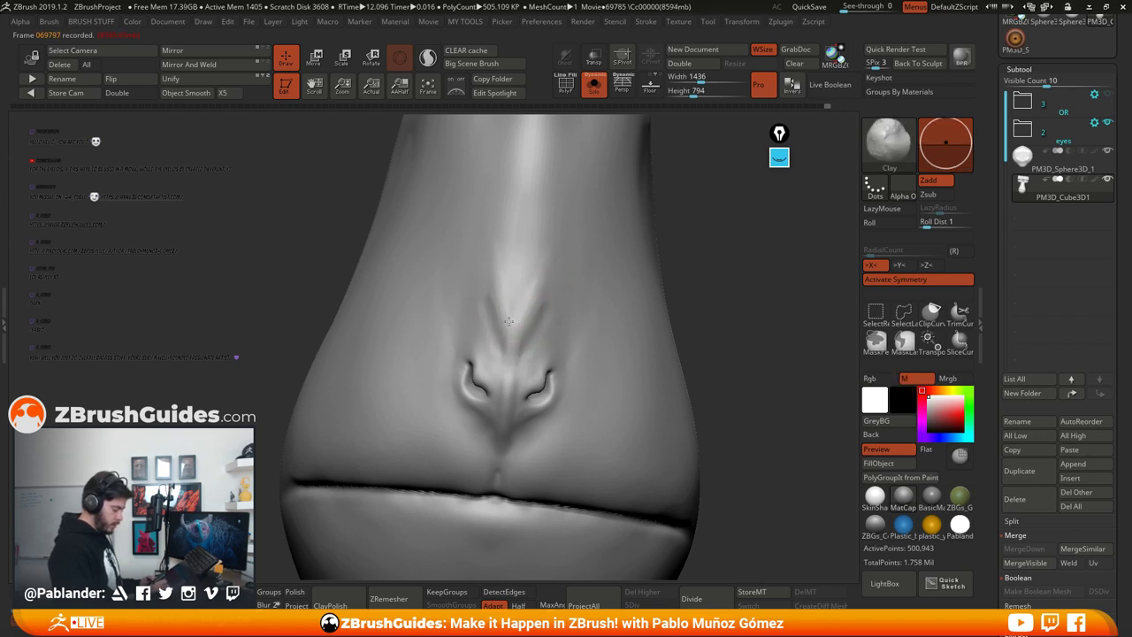
drag(512, 236, 520, 312)
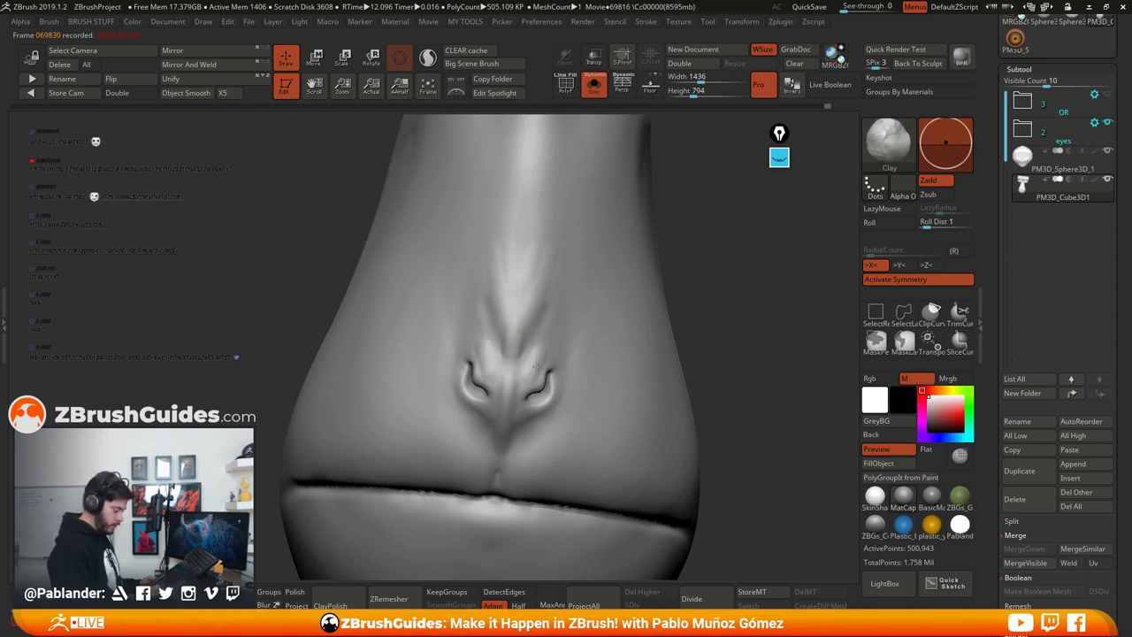
Step: Build up flared planes above both nostrils, blend the wings around them, and refine the hollow under the nose with the Clay brush
right_drag(553, 341, 540, 361)
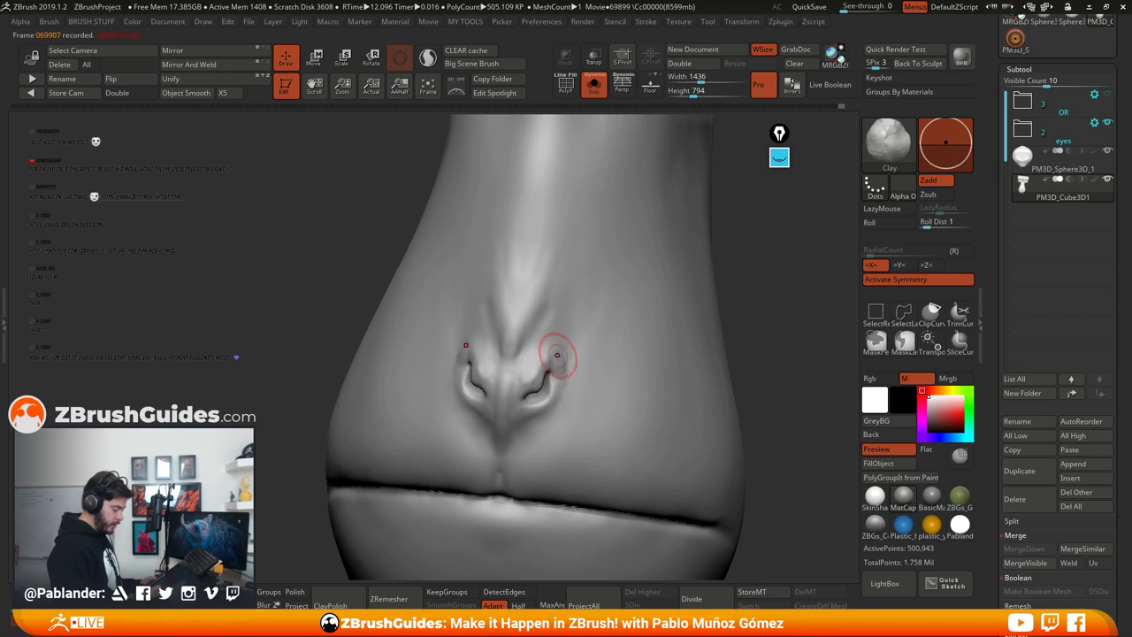
right_drag(563, 353, 580, 356)
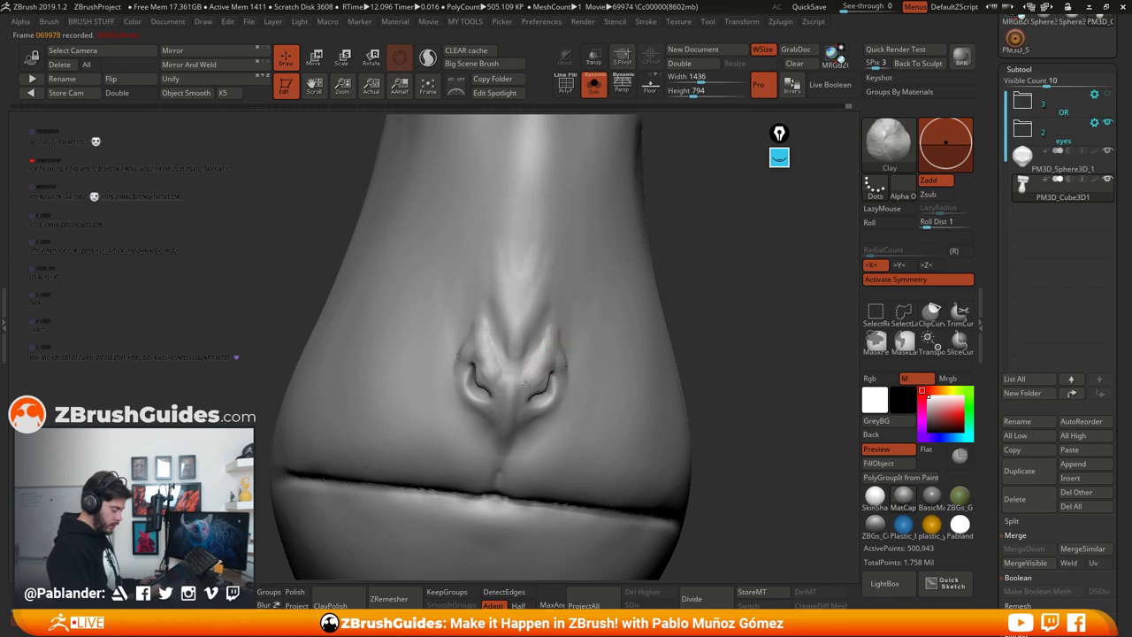
right_drag(568, 362, 495, 365)
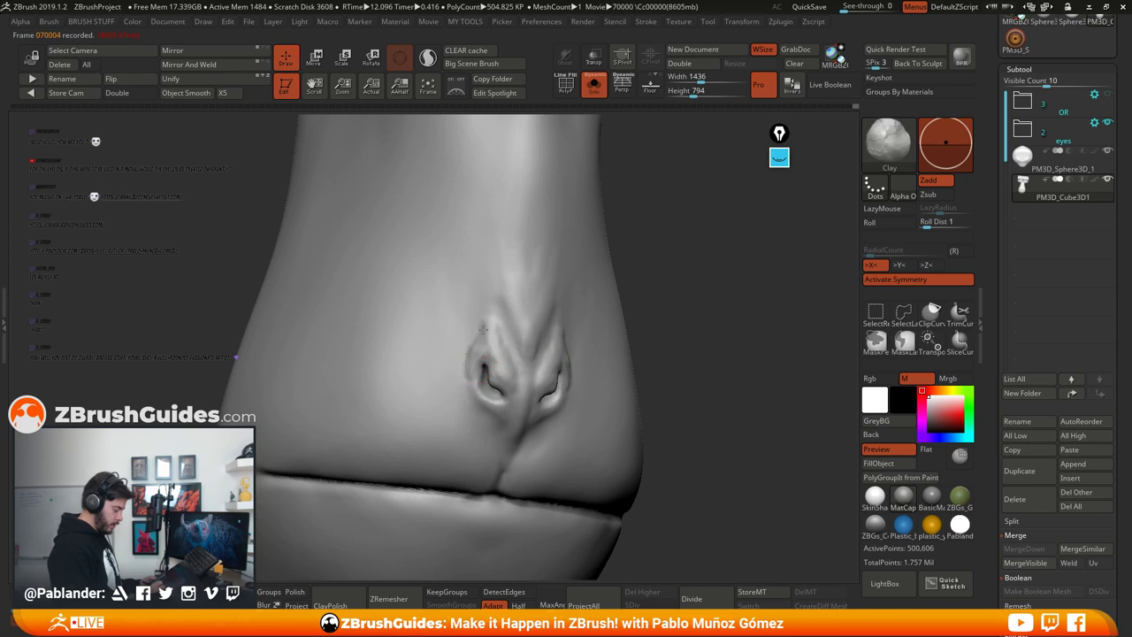
key(shift)
mouse_move(524, 393)
right_down()
mouse_move(634, 323)
mouse_move(544, 371)
right_up()
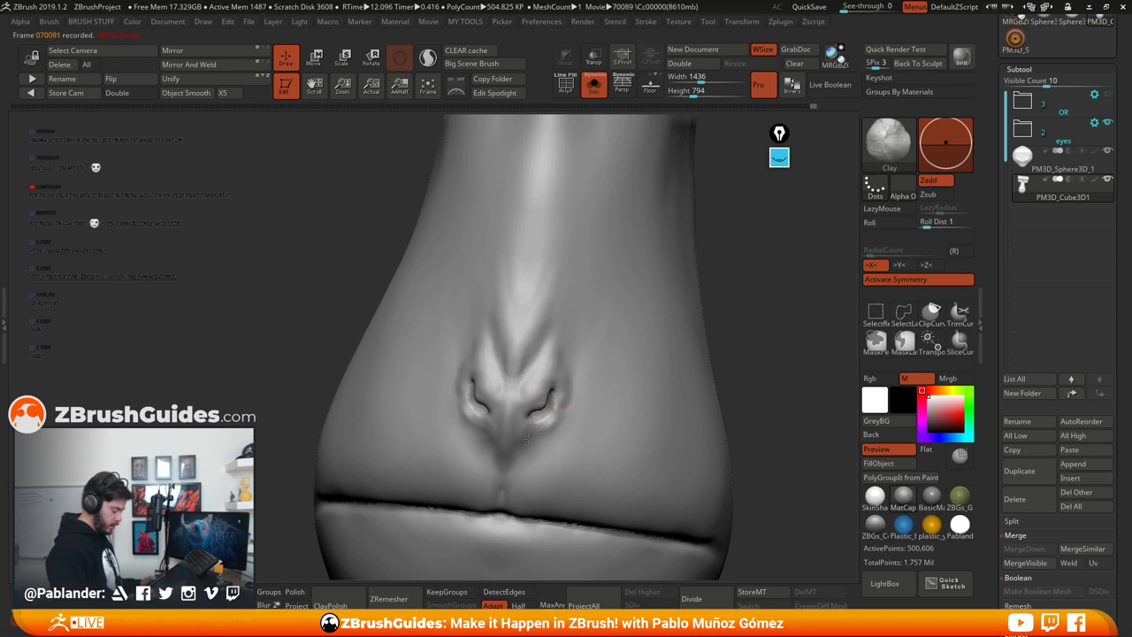
key(shift)
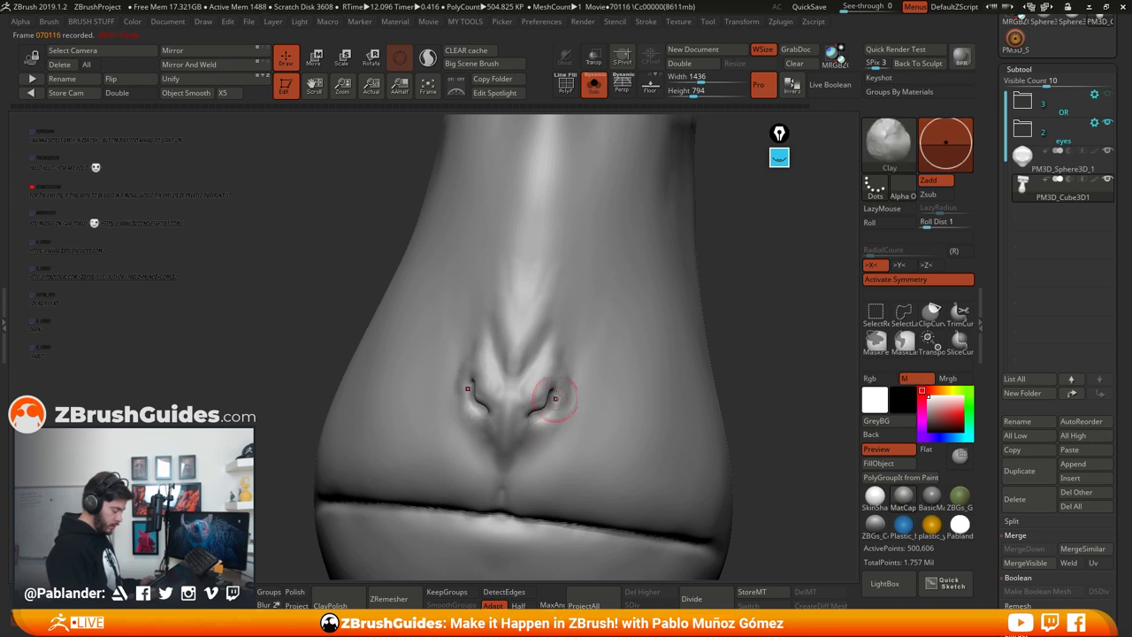
drag(560, 350, 521, 389)
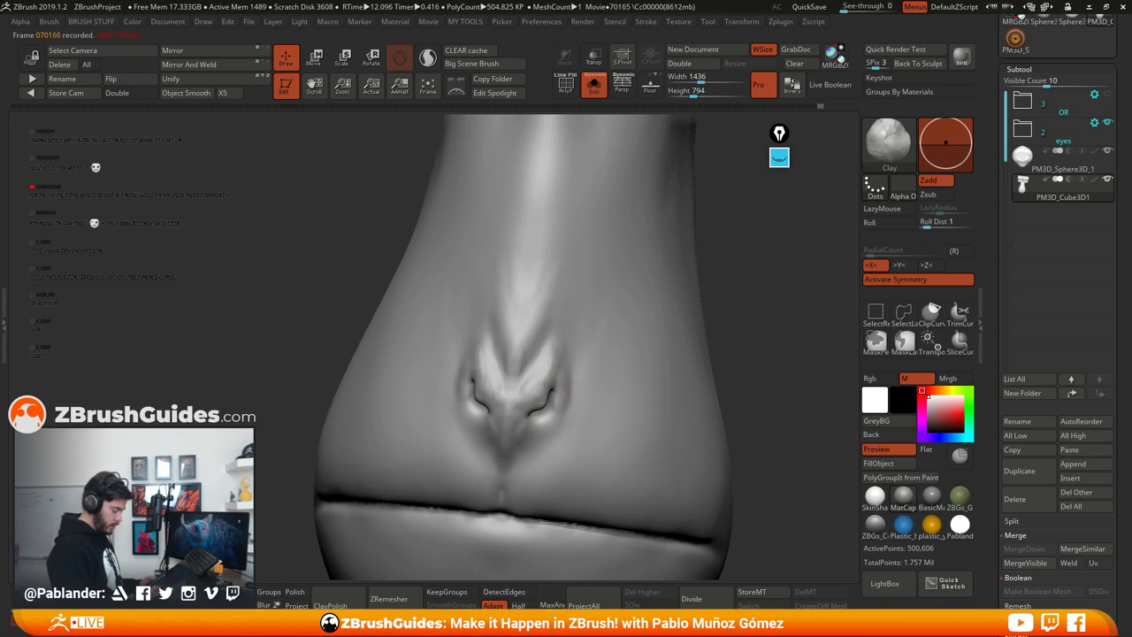
drag(511, 469, 501, 474)
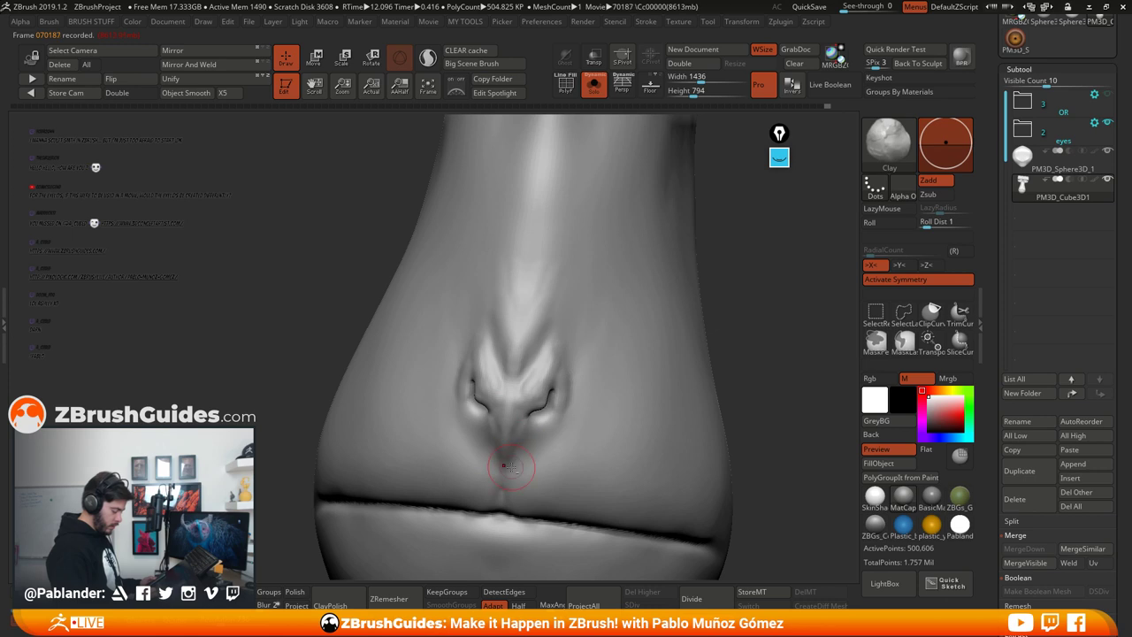
Step: Define a narrow ridge along the nose bridge down to the tip with the Clay brush and smooth its upper part
alt+right_drag(562, 329, 537, 409)
right_click(537, 408)
mouse_move(530, 239)
mouse_down()
mouse_move(517, 357)
mouse_move(525, 335)
mouse_move(511, 364)
mouse_up()
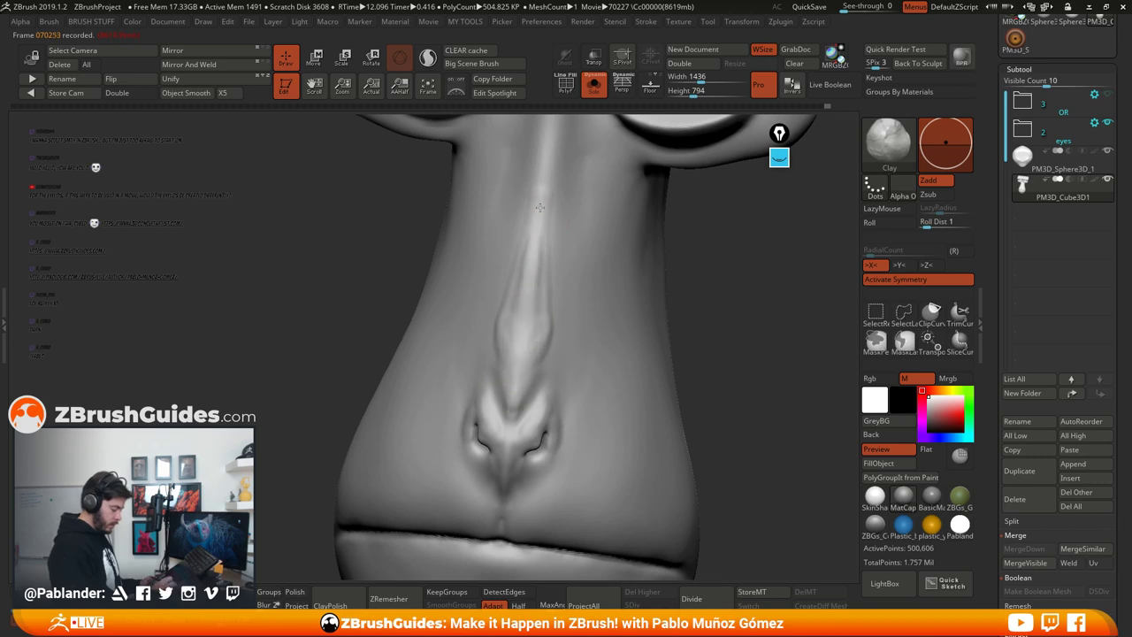
drag(547, 231, 520, 393)
shift+drag(541, 256, 531, 245)
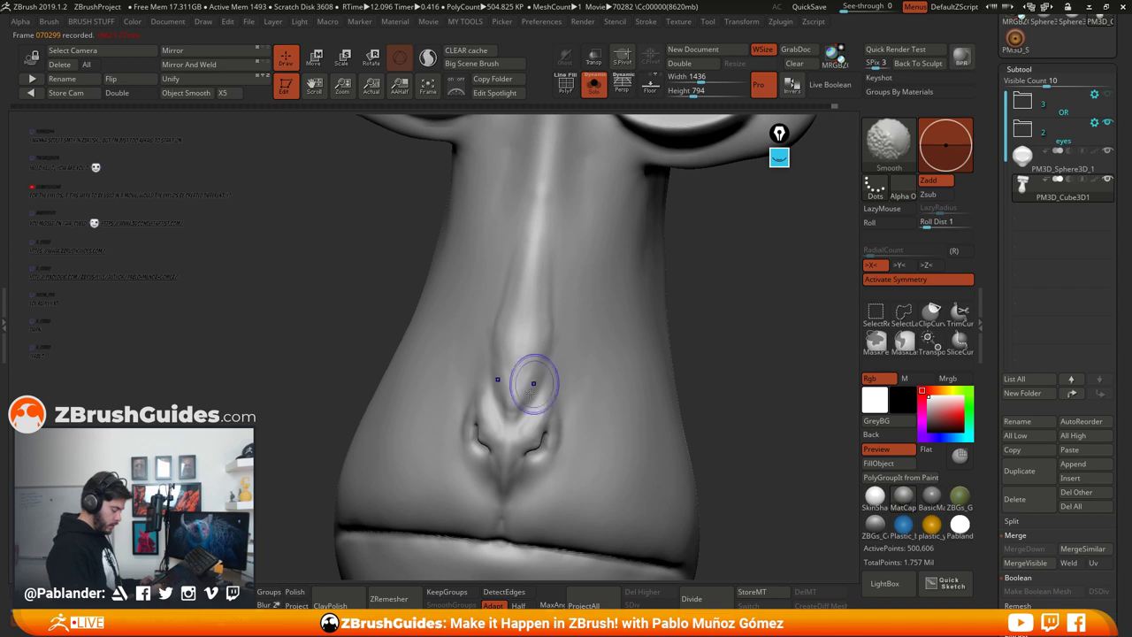
Step: Carve creases around the nostril wings and the V-shaped planes above them with the DamStandard brush, softening their upper ends
key(b)
click(653, 118)
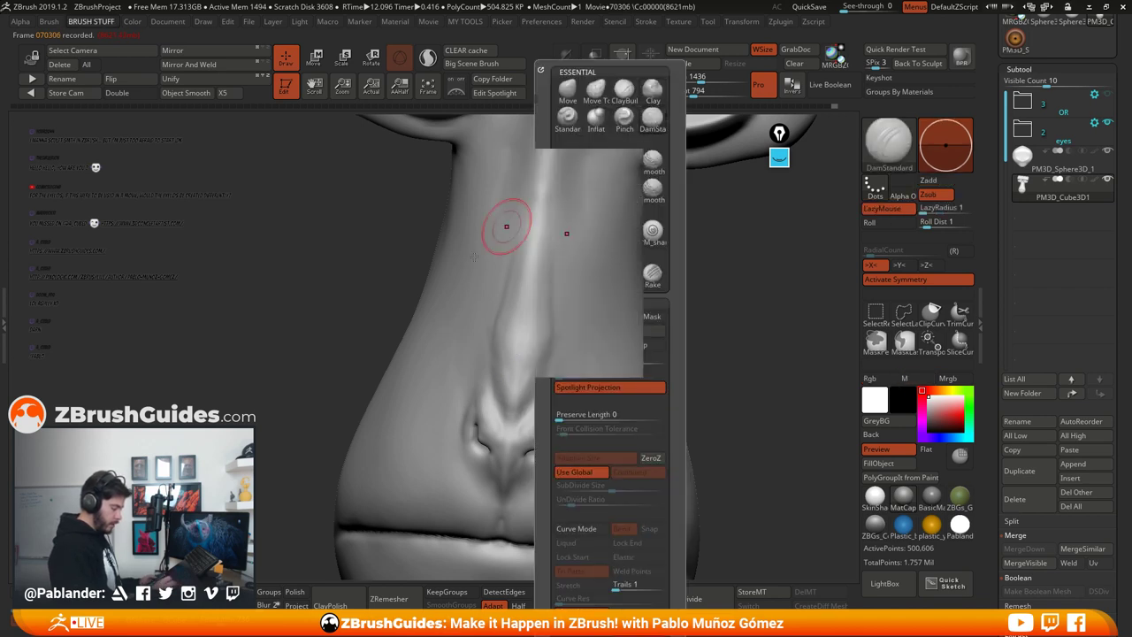
right_drag(506, 227, 523, 184)
drag(537, 375, 566, 333)
mouse_move(578, 313)
shift+mouse_down()
mouse_move(567, 308)
mouse_move(571, 354)
mouse_move(558, 329)
shift+mouse_up()
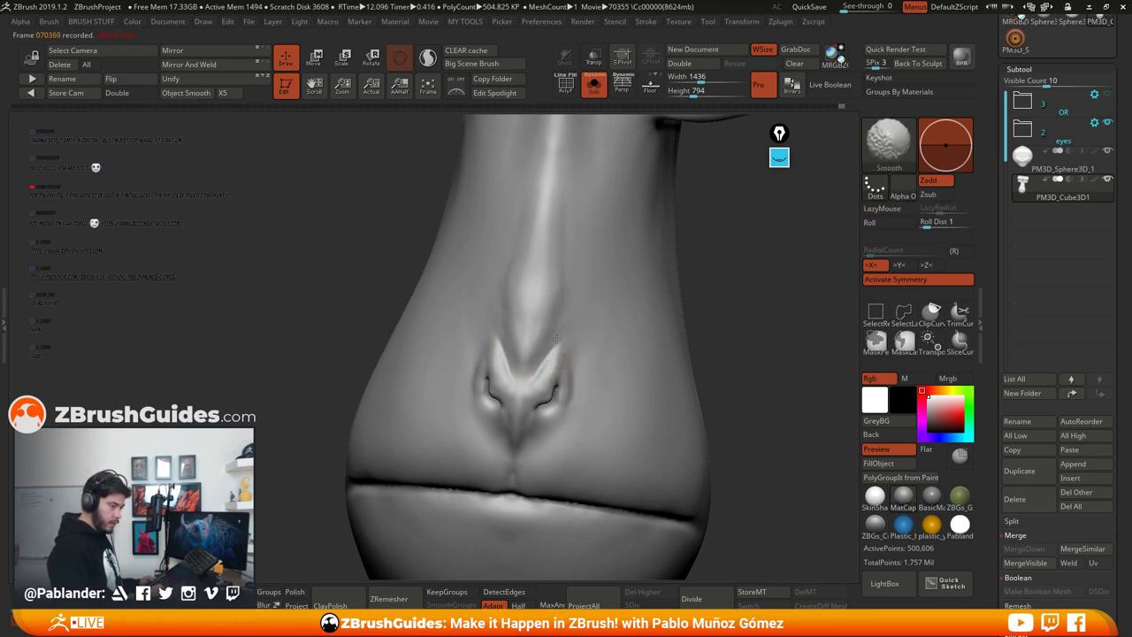
drag(539, 377, 549, 353)
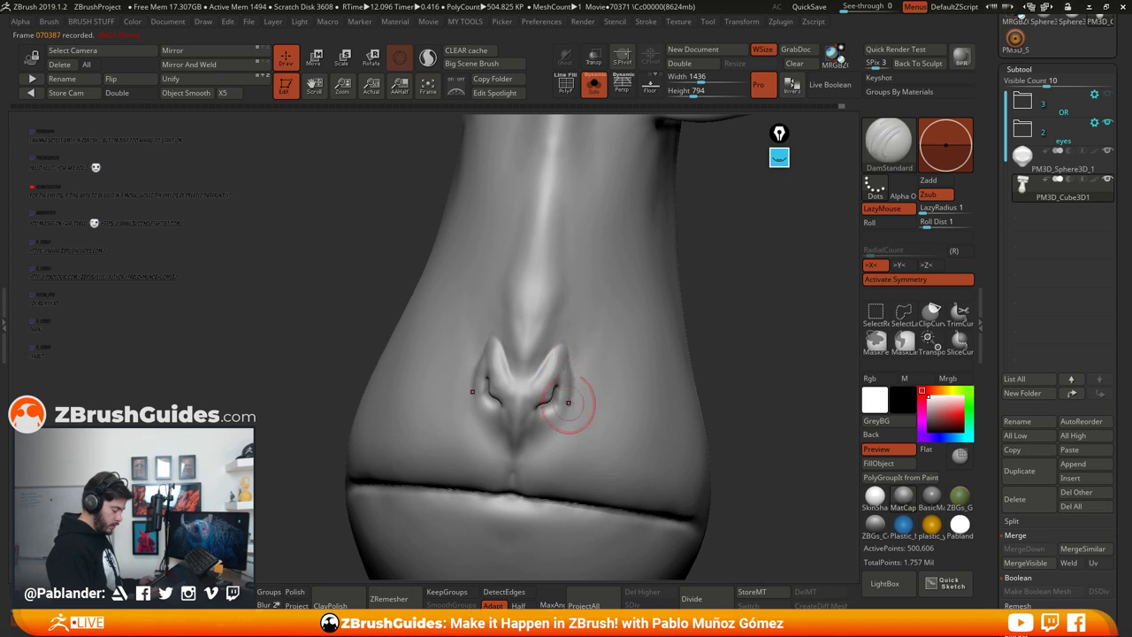
drag(574, 404, 555, 434)
shift+drag(572, 350, 568, 341)
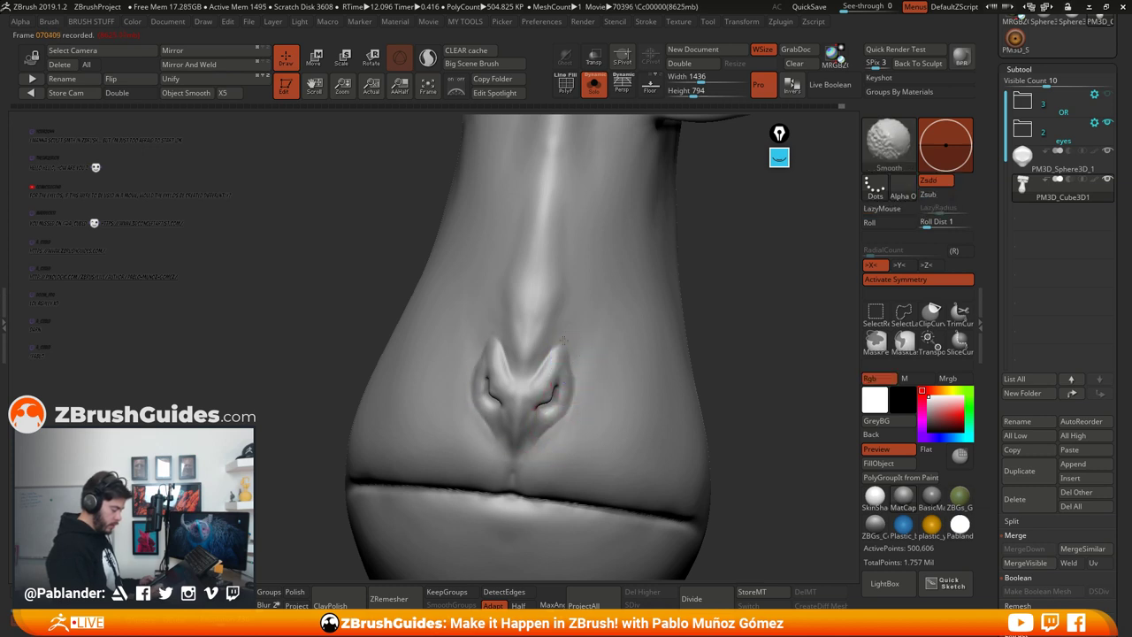
right_drag(541, 334, 557, 352)
shift+drag(543, 350, 522, 383)
Step: Fill the nose tip between the V-shaped planes with the Clay brush and smooth its transition into the bridge
key(b)
key(c)
key(l)
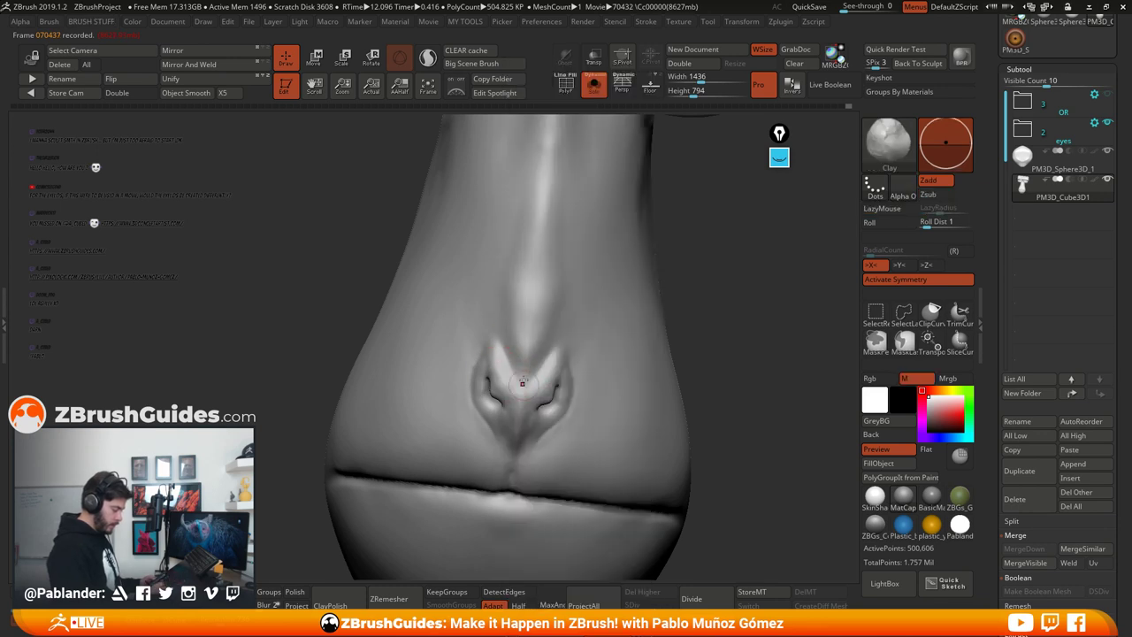
mouse_move(725, 409)
ctrl+right_down()
mouse_move(657, 344)
mouse_move(670, 374)
ctrl+right_up()
mouse_move(669, 375)
mouse_down()
mouse_move(659, 377)
mouse_move(667, 358)
mouse_up()
ctrl+right_drag(545, 316, 573, 394)
shift+drag(538, 368, 538, 354)
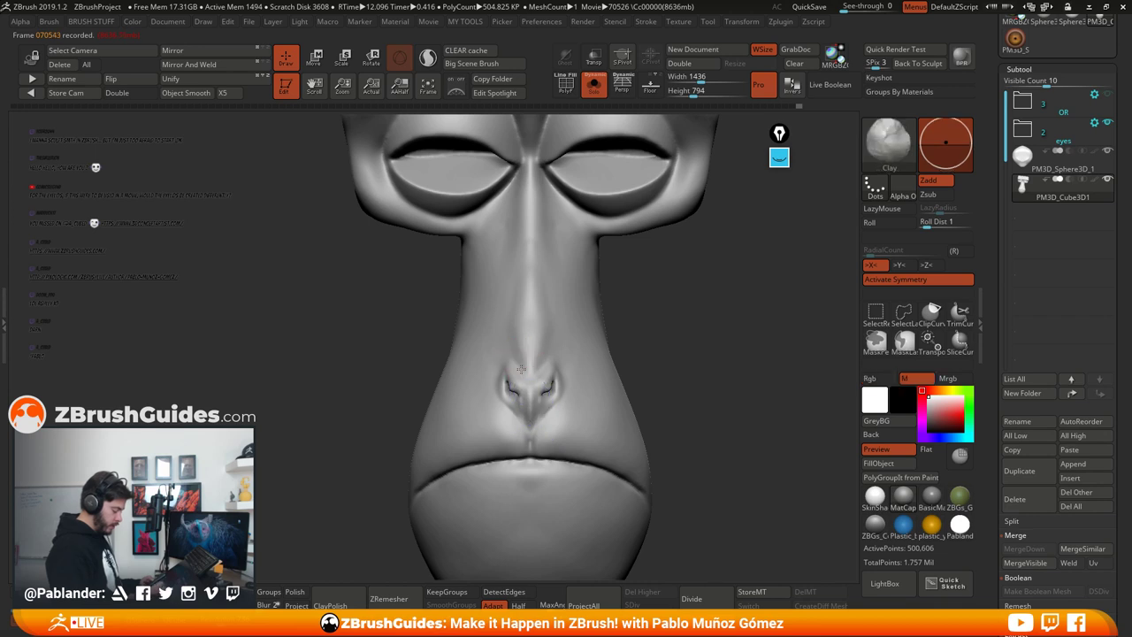
Step: Reshape the nostril wings with the Move brush and swell their edges slightly with the Inflat brush
key(b)
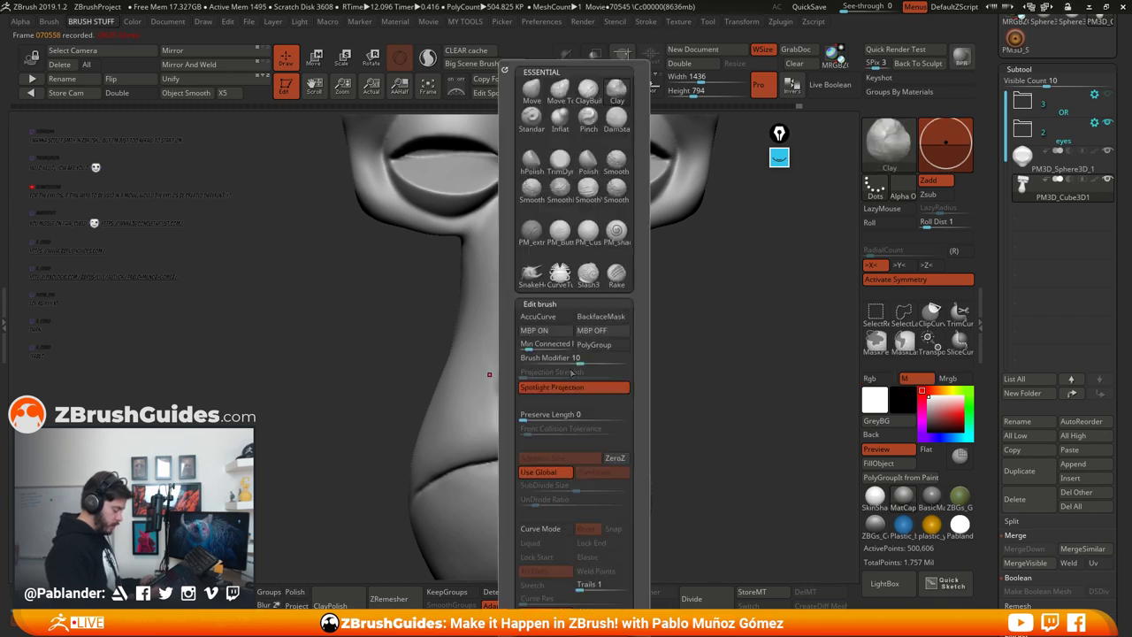
key(m)
key(v)
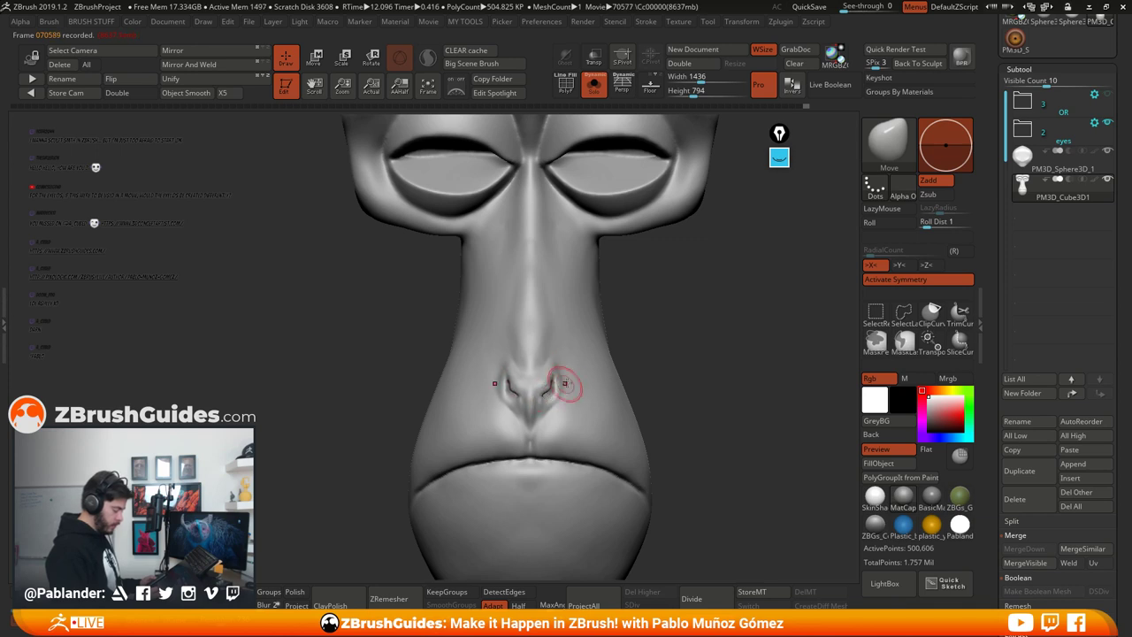
key(b)
click(564, 123)
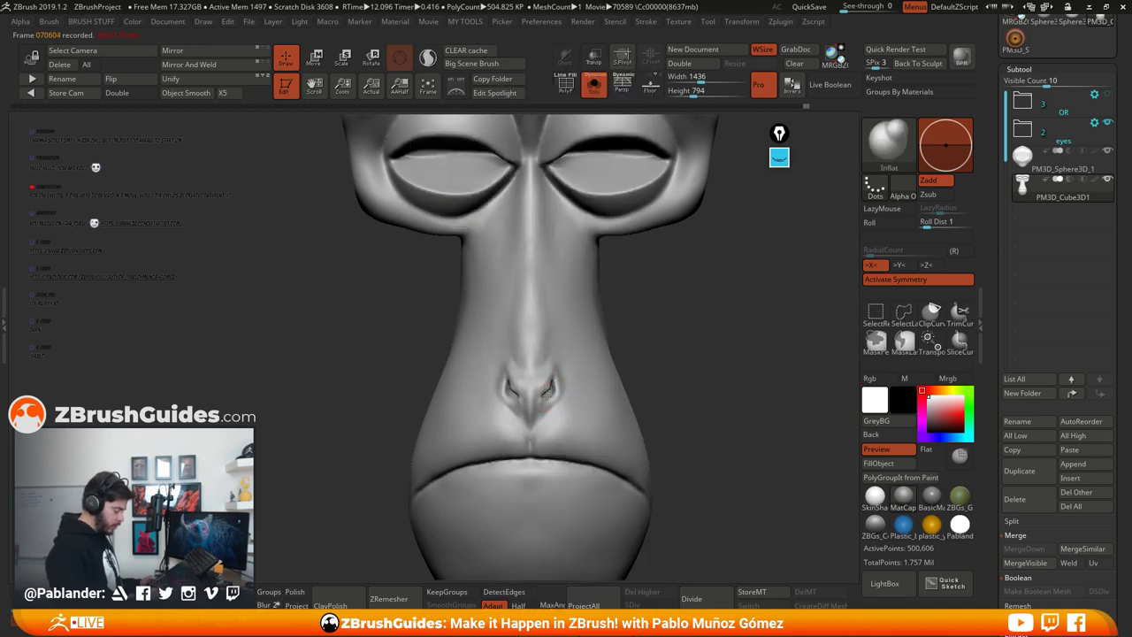
right_click(575, 379)
mouse_move(571, 375)
mouse_down()
mouse_move(581, 375)
mouse_move(554, 382)
mouse_up()
mouse_move(553, 382)
right_down()
mouse_move(473, 379)
mouse_move(554, 370)
right_up()
drag(550, 369, 543, 371)
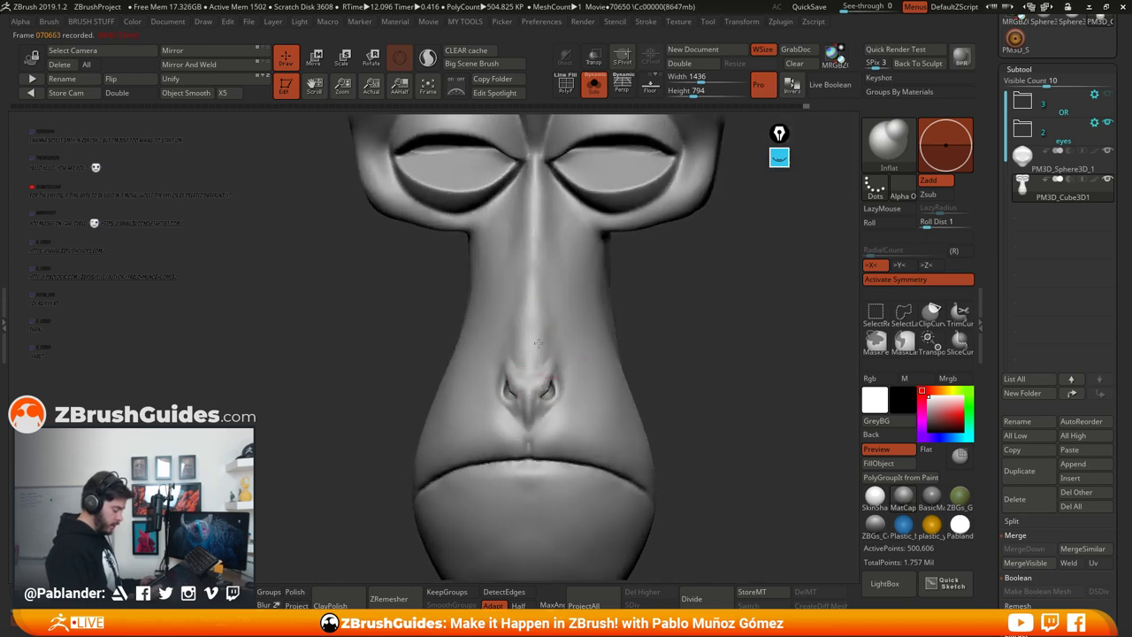
Step: Reshape the nose's profile with the Move brush, curving the bridge and bringing the tip forward
drag(686, 343, 740, 356)
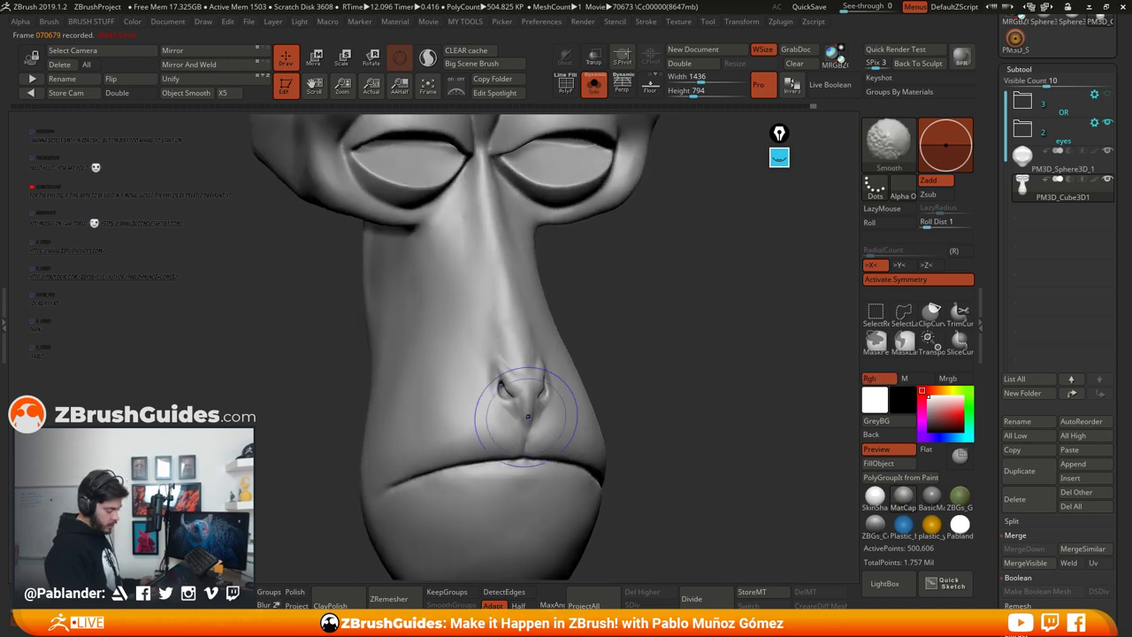
mouse_move(594, 377)
alt+mouse_down()
mouse_move(645, 349)
mouse_move(600, 350)
alt+mouse_up()
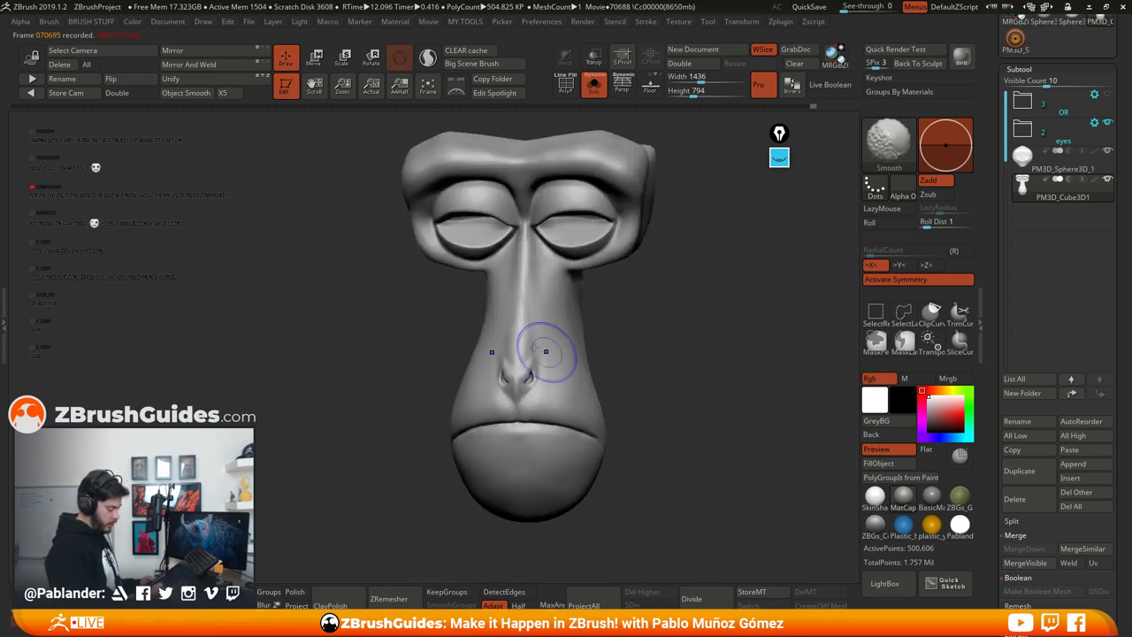
shift+right_drag(595, 398, 646, 389)
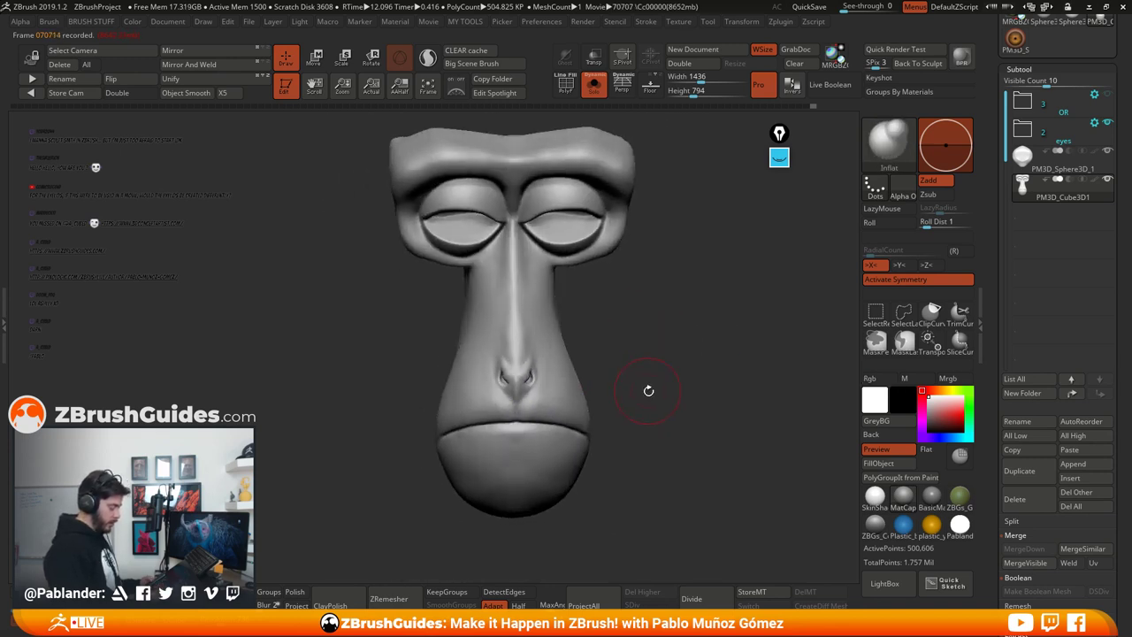
mouse_move(681, 432)
mouse_down()
mouse_move(668, 404)
mouse_move(686, 435)
mouse_up()
mouse_move(692, 389)
alt+mouse_down()
mouse_move(680, 373)
mouse_move(660, 374)
mouse_move(691, 391)
mouse_move(660, 377)
mouse_move(675, 391)
mouse_move(677, 369)
alt+mouse_up()
key(b)
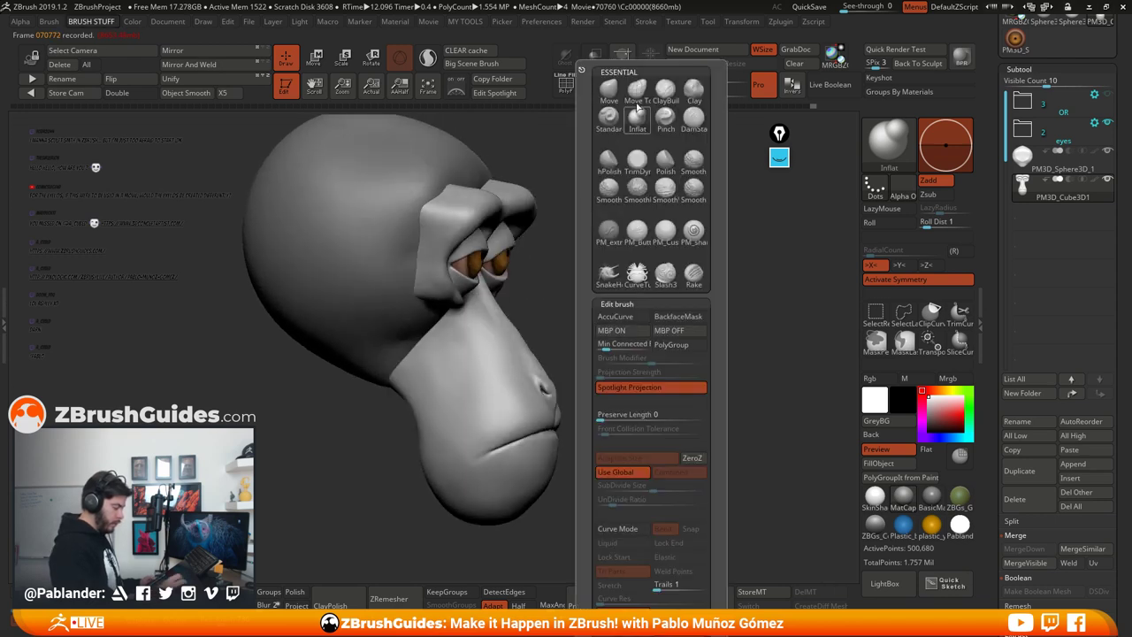
click(608, 89)
mouse_move(558, 265)
right_down()
mouse_move(611, 295)
mouse_move(602, 286)
right_up()
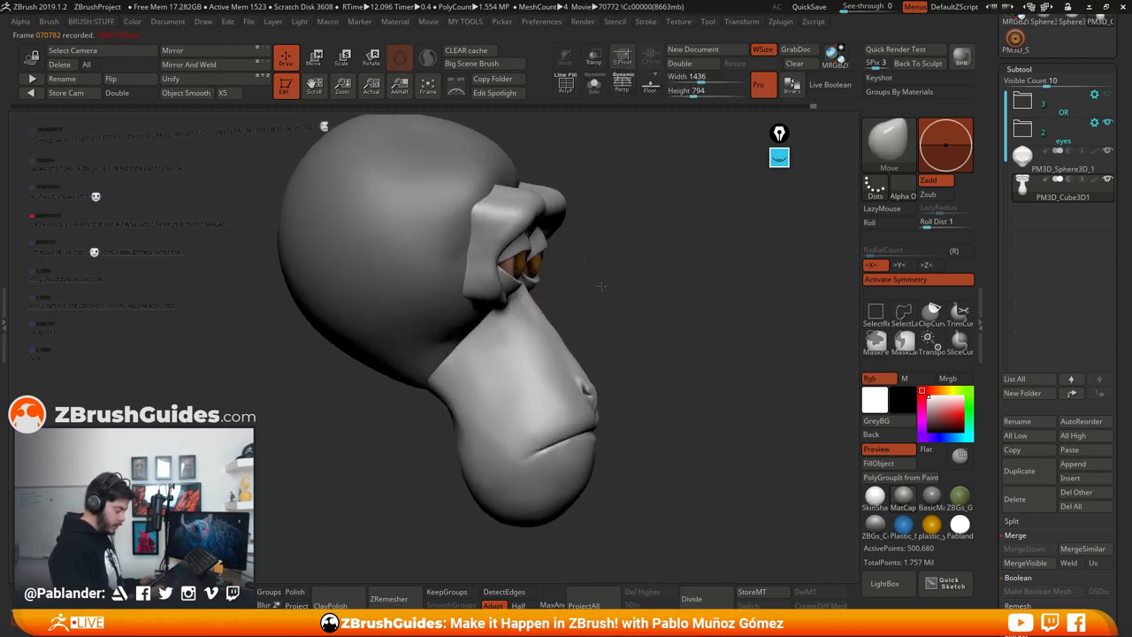
right_click(610, 283)
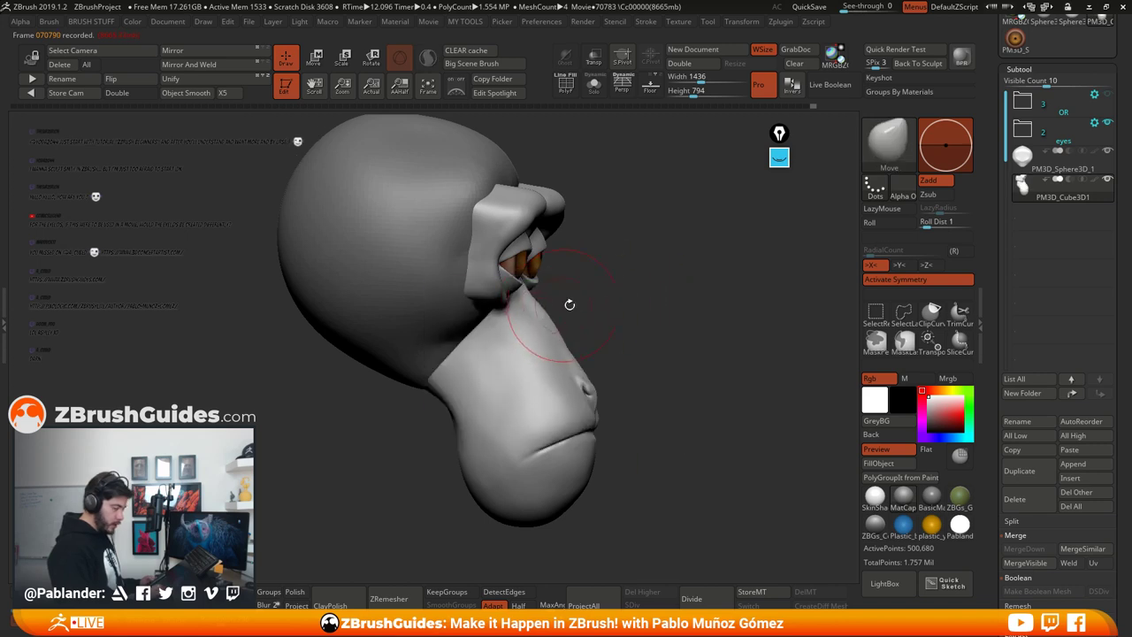
drag(569, 304, 632, 315)
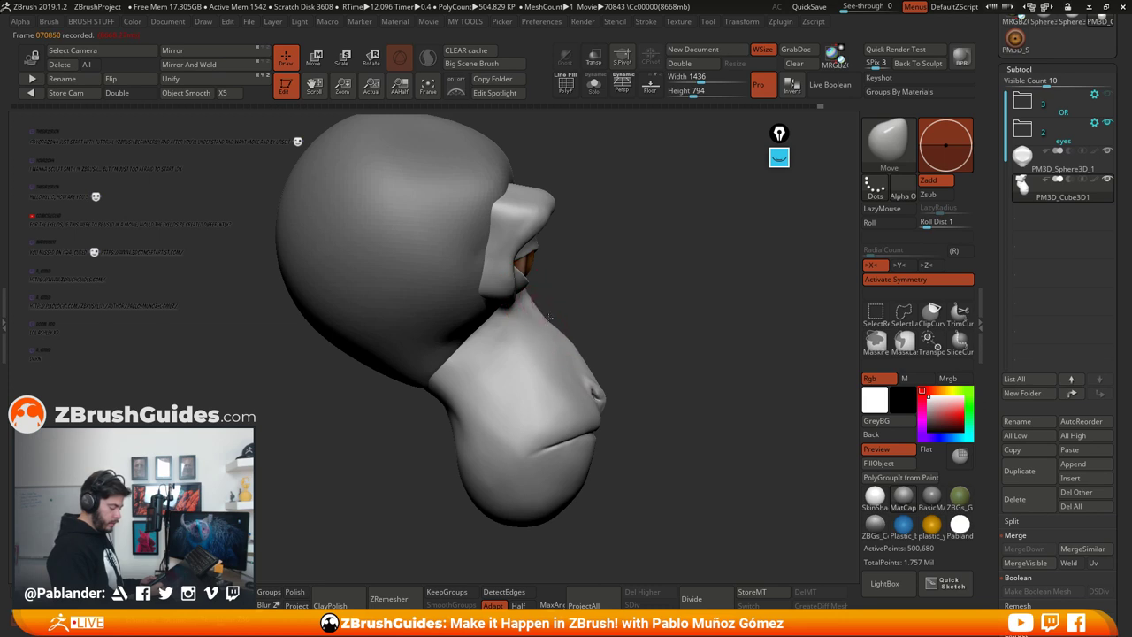
drag(601, 320, 581, 339)
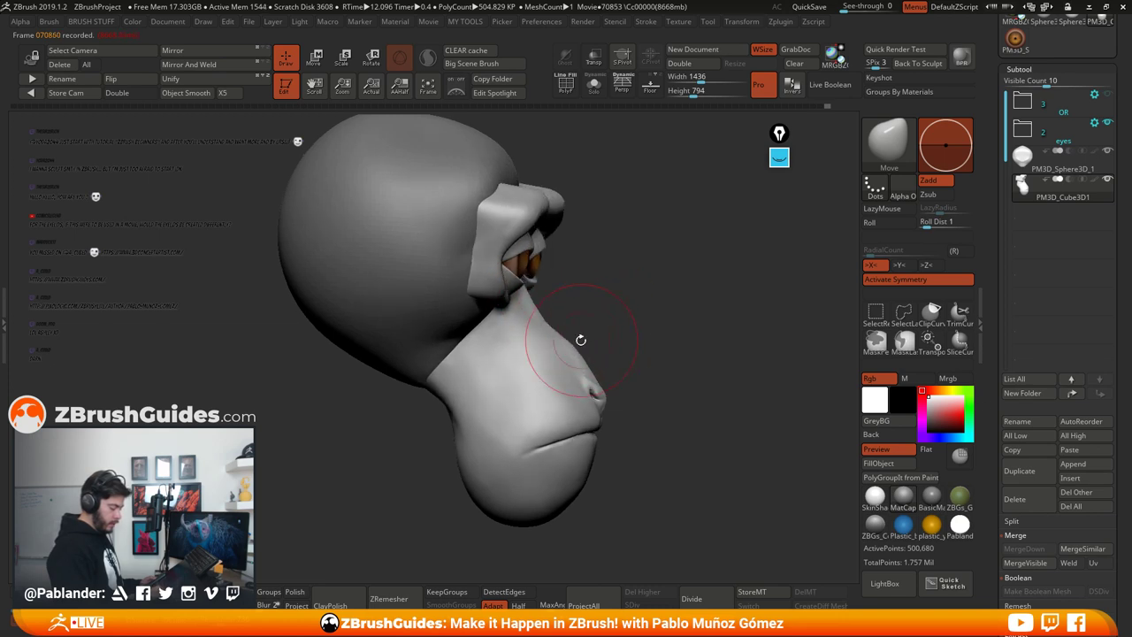
mouse_move(595, 295)
mouse_down()
mouse_move(614, 311)
mouse_move(602, 354)
mouse_move(614, 369)
mouse_up()
right_drag(614, 326, 550, 317)
key(space)
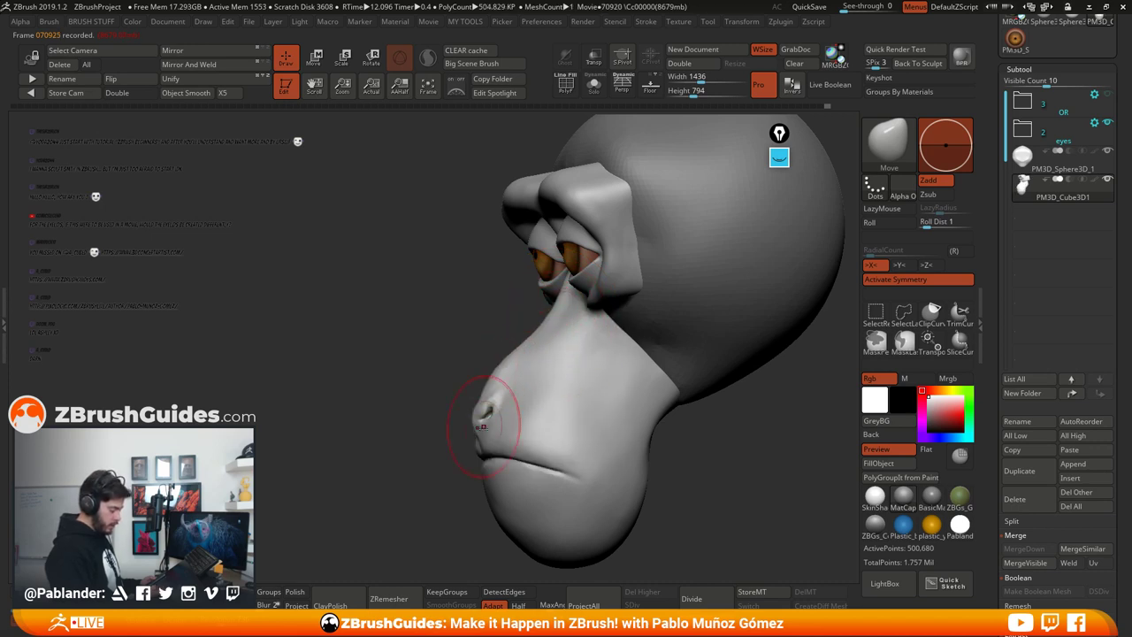
Step: Build up the side of the muzzle below the eye, towards the skull, with the Clay brush
mouse_move(455, 462)
right_down()
mouse_move(490, 477)
mouse_move(498, 419)
mouse_move(614, 328)
mouse_move(601, 334)
right_up()
key(b)
click(596, 92)
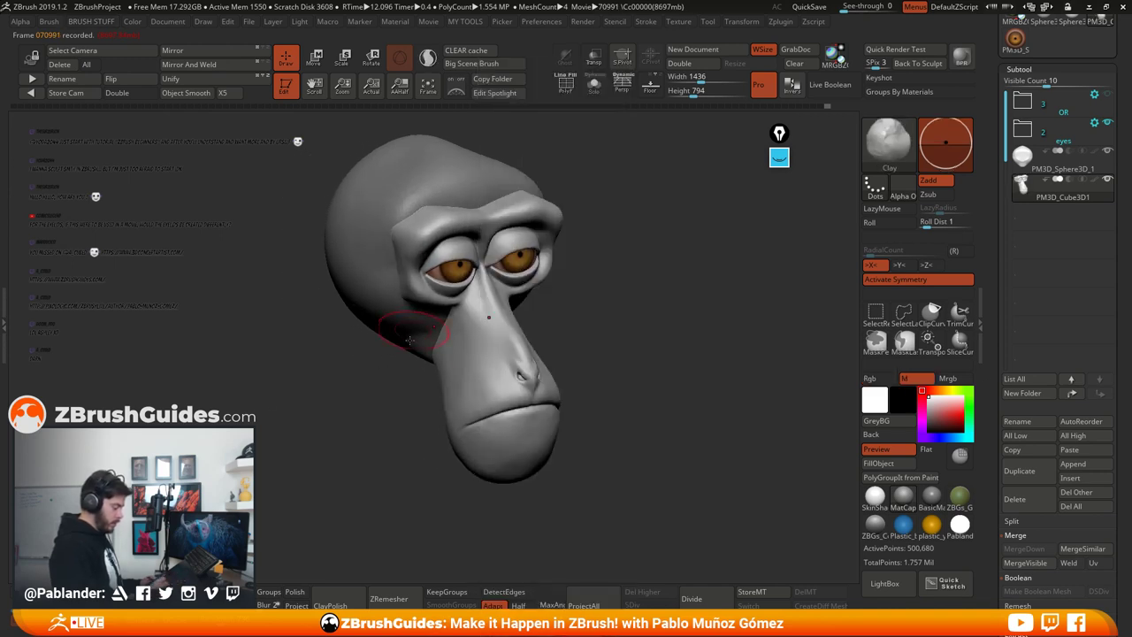
mouse_move(487, 308)
right_down()
mouse_move(708, 344)
mouse_move(622, 326)
mouse_move(502, 326)
right_up()
key(b)
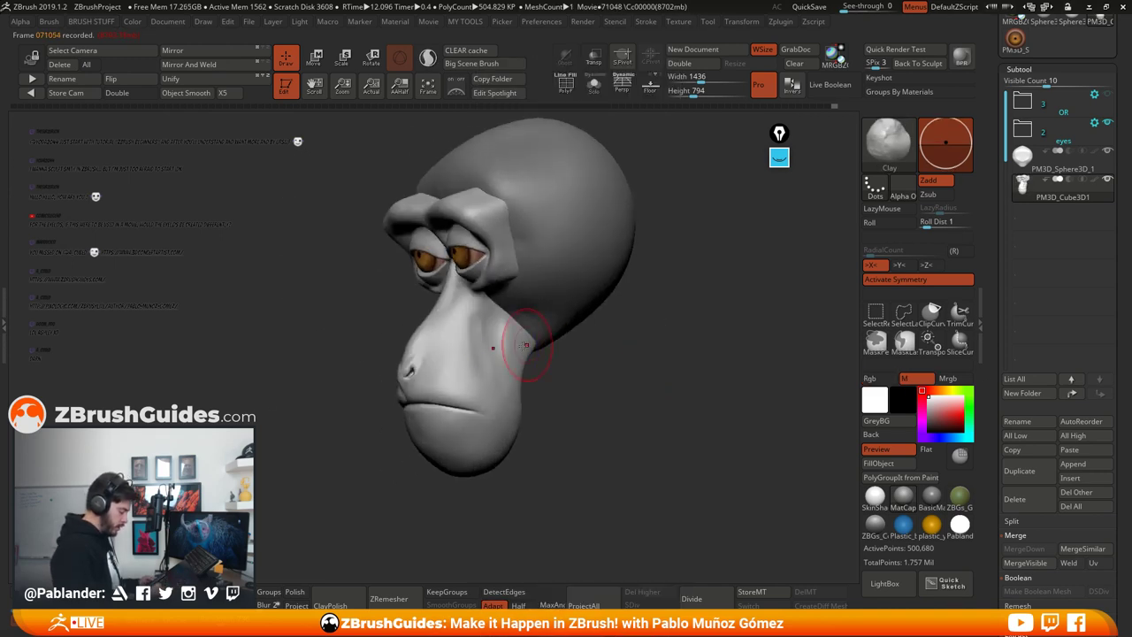
key(shift)
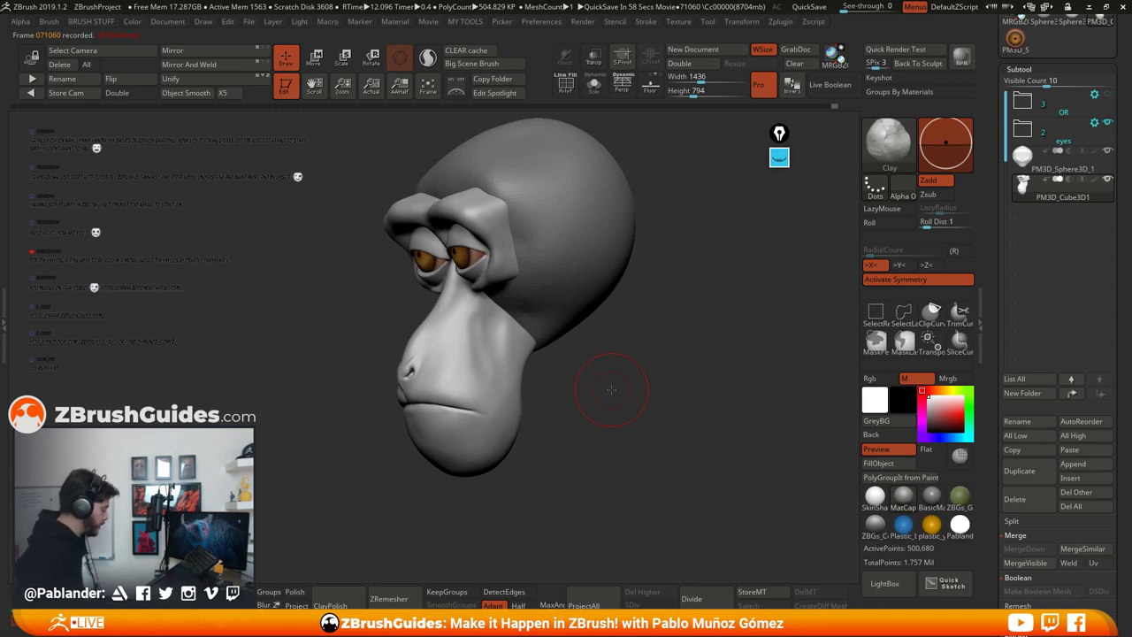
key(shift)
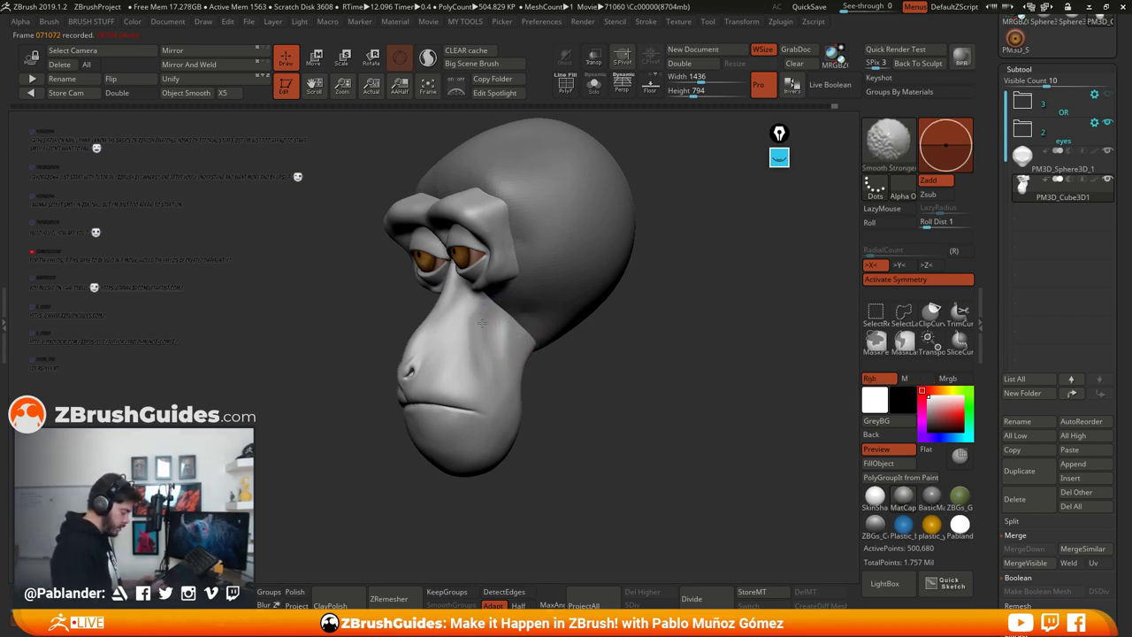
Step: Refine the plane running from the nose bridge down the muzzle's side with the Clay brush and smooth it
shift+drag(580, 342, 518, 336)
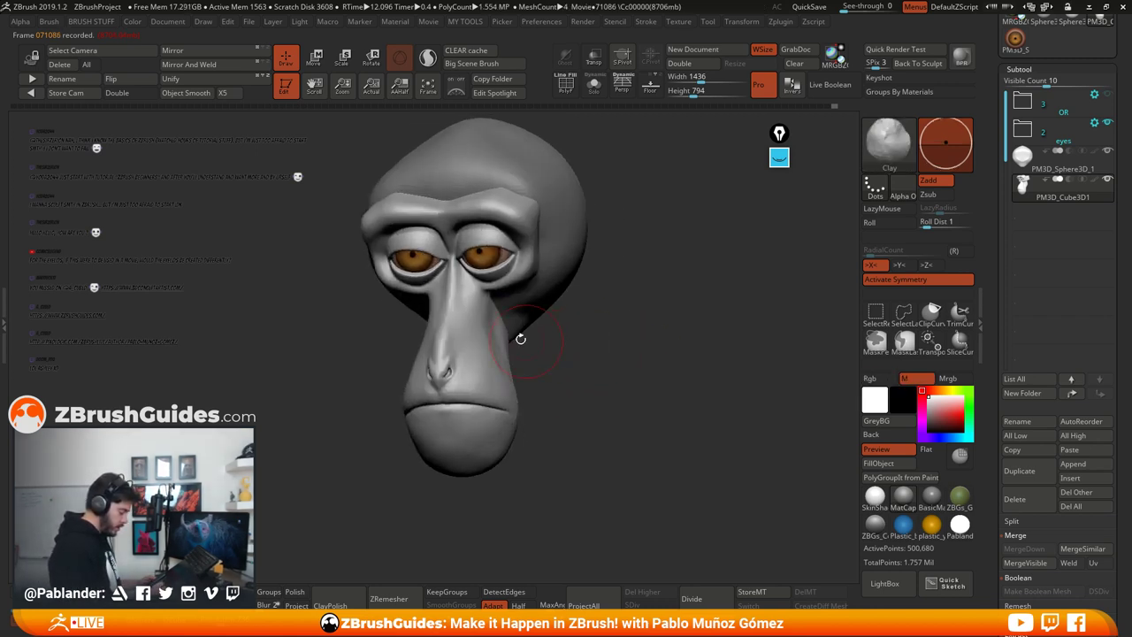
drag(580, 375, 520, 373)
drag(480, 326, 479, 369)
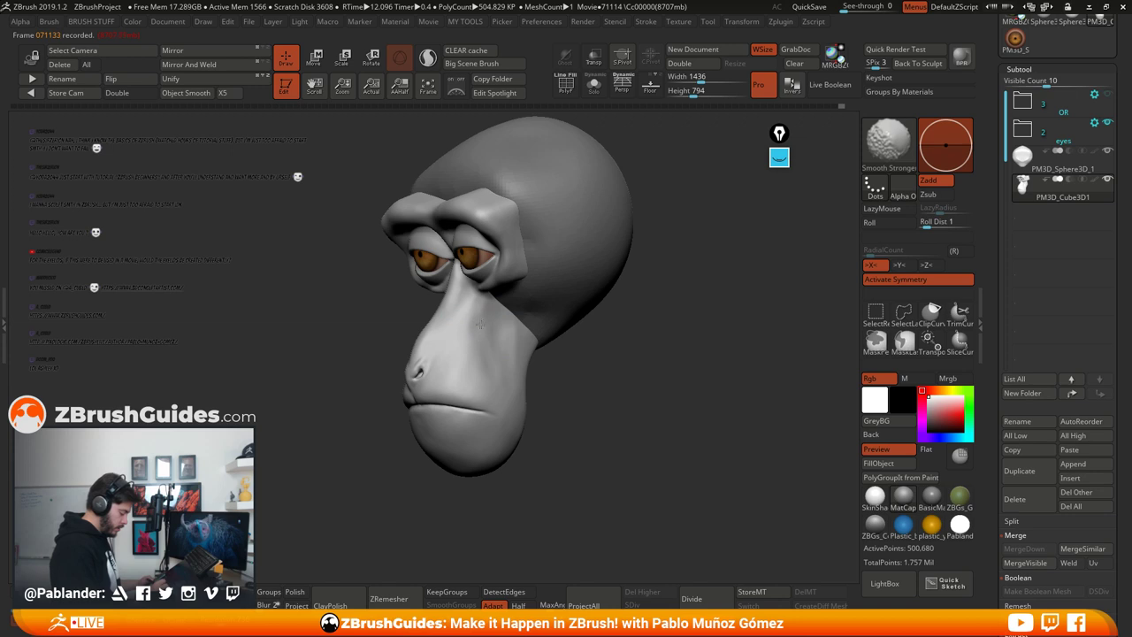
drag(588, 372, 607, 349)
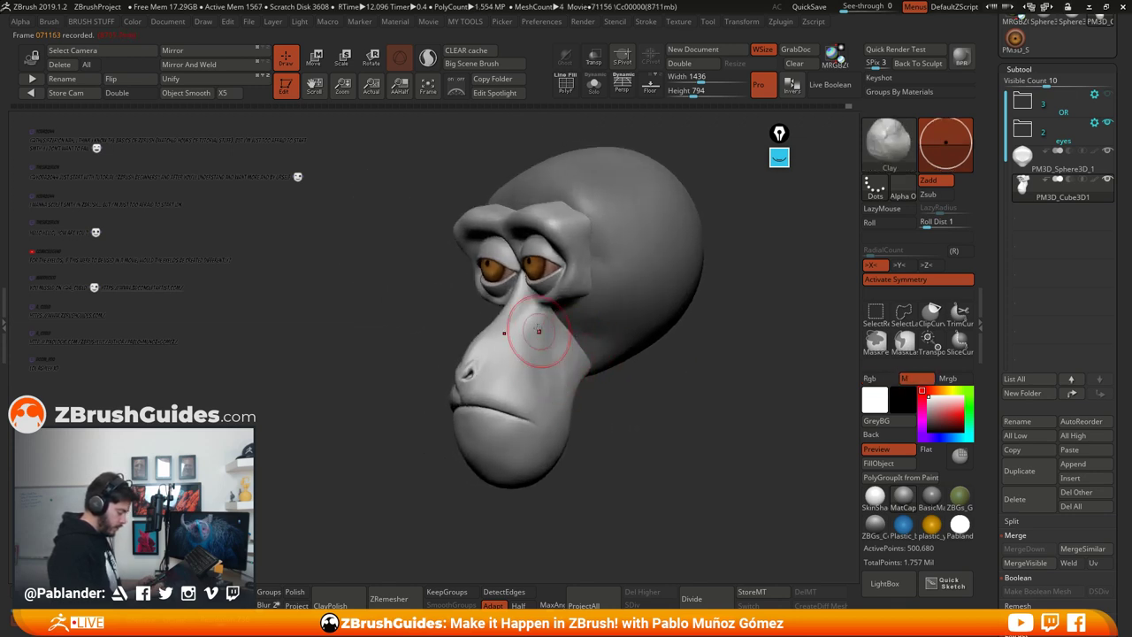
drag(533, 320, 539, 389)
mouse_move(613, 395)
shift+mouse_down()
mouse_move(648, 394)
mouse_move(634, 354)
mouse_move(670, 403)
shift+mouse_up()
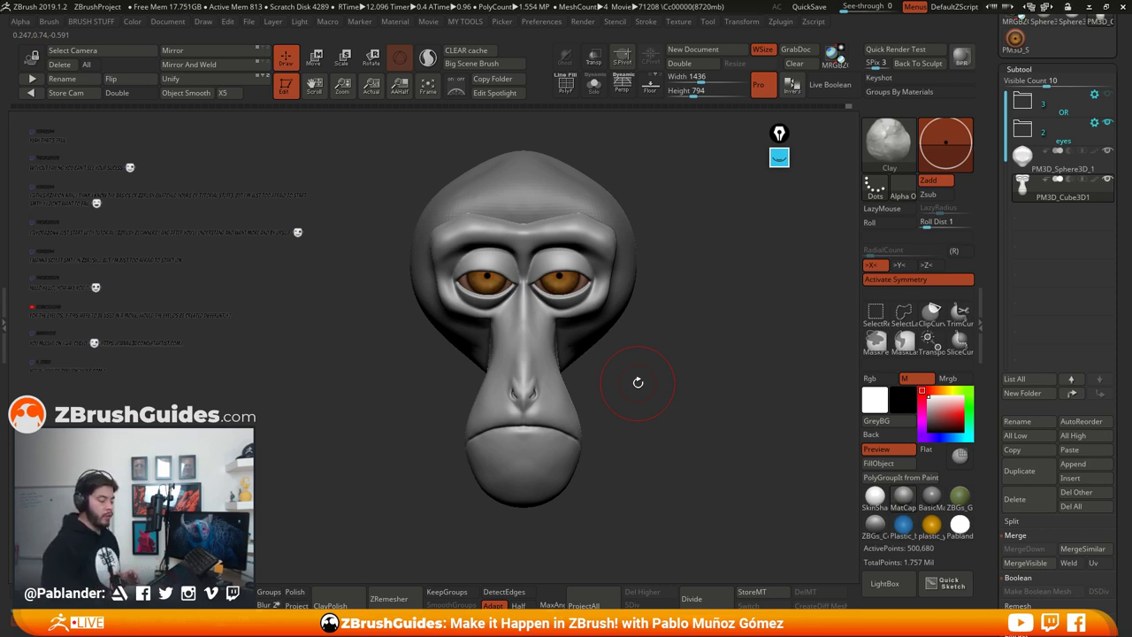
Step: Clear the yellow annotation over the face and set the annotation pen to pink, with its toolbar clear of the head
alt+drag(692, 311, 711, 356)
click(780, 163)
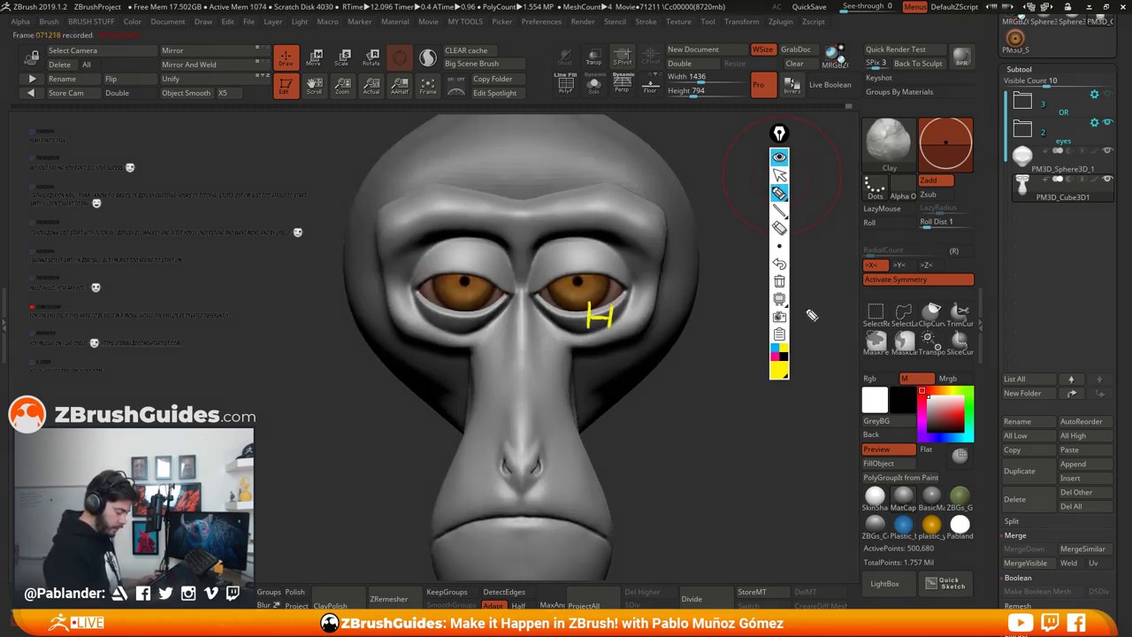
mouse_move(784, 201)
click(779, 281)
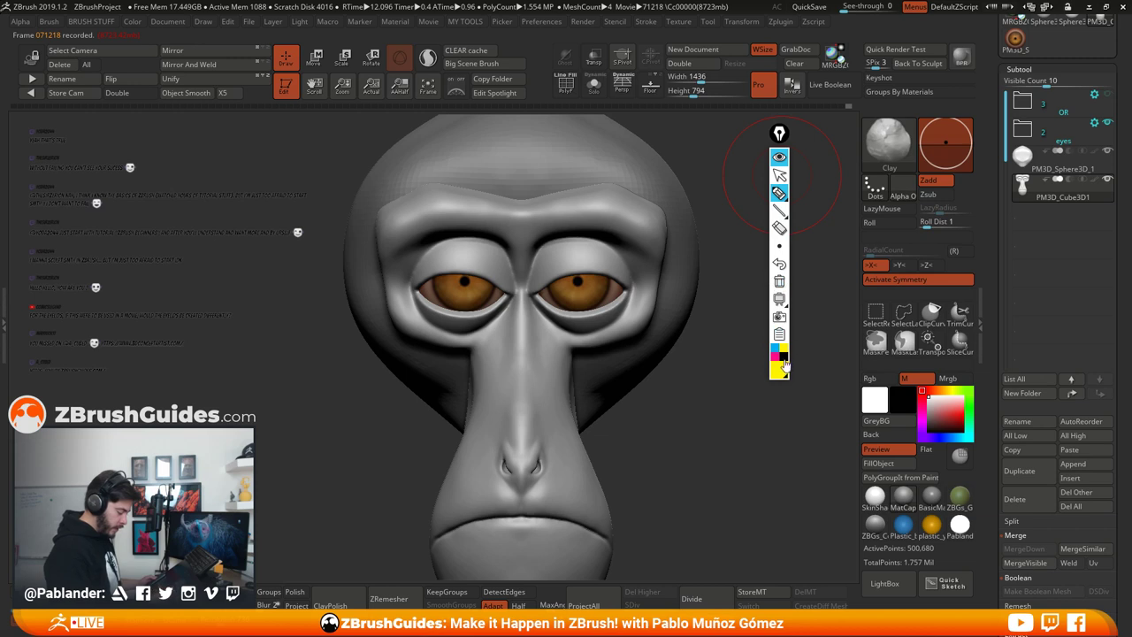
click(781, 372)
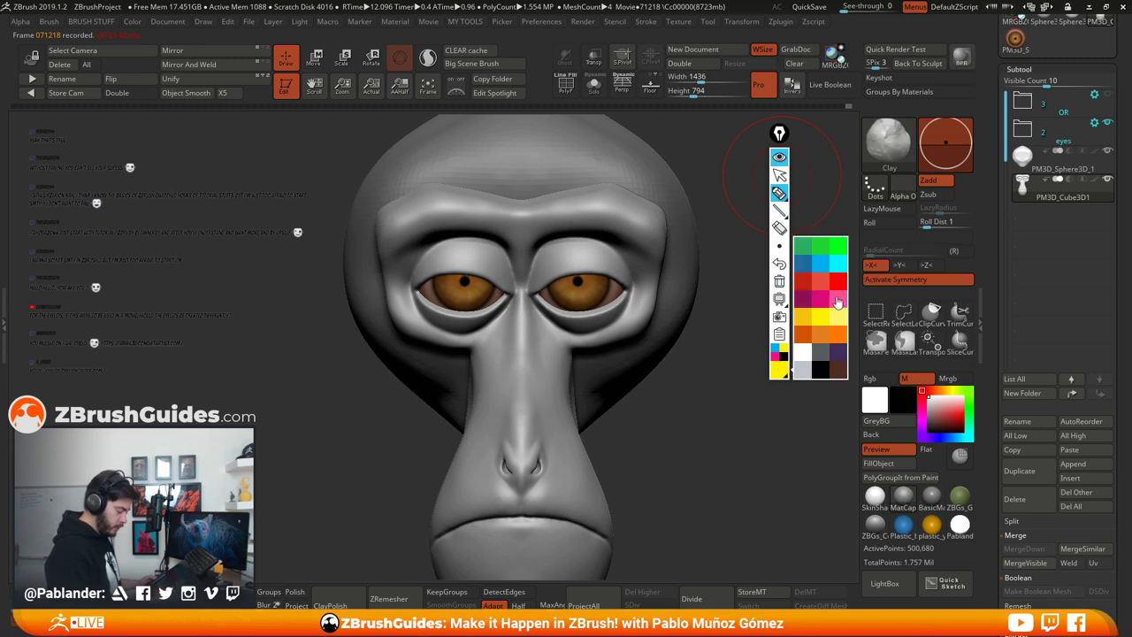
click(836, 297)
click(778, 174)
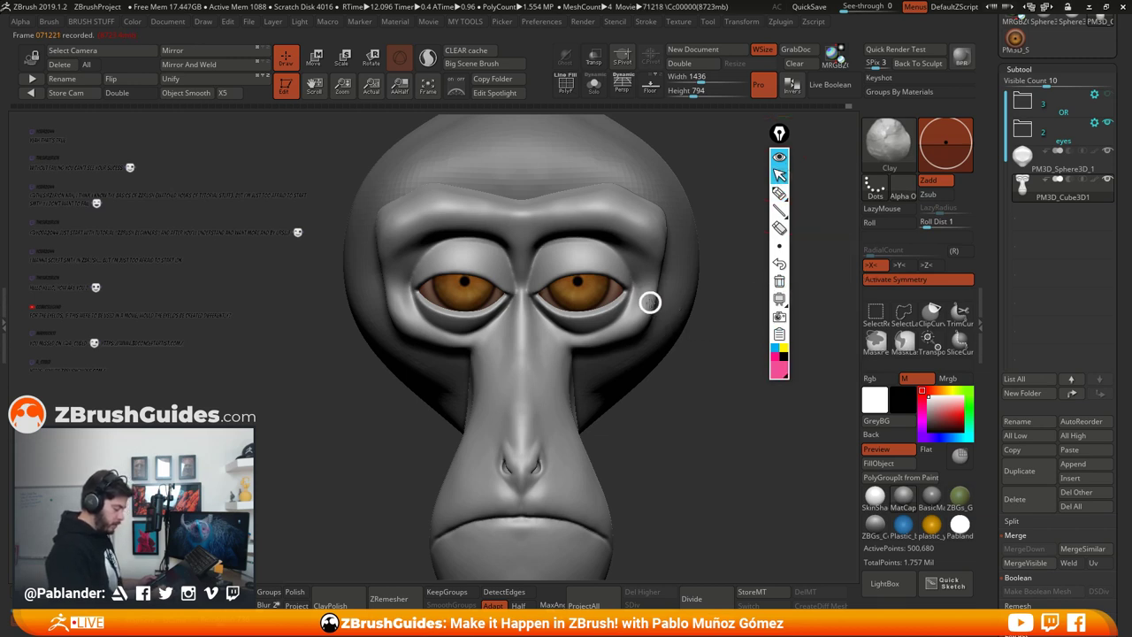
mouse_move(663, 282)
ctrl+right_down()
mouse_move(622, 308)
mouse_move(679, 346)
ctrl+right_up()
click(779, 192)
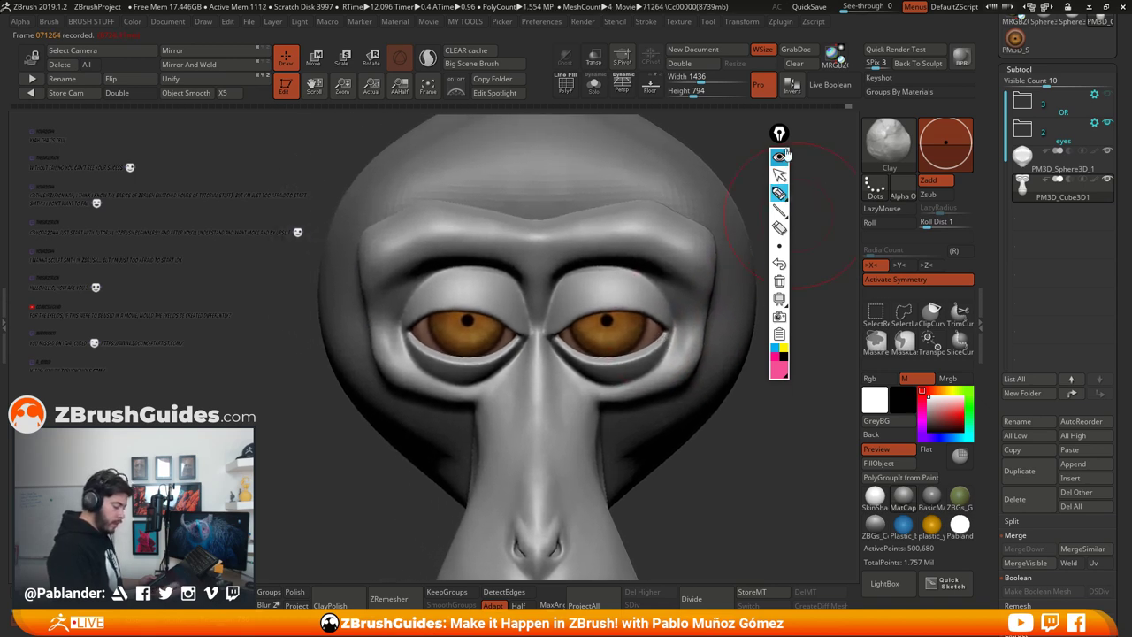
drag(778, 133, 827, 133)
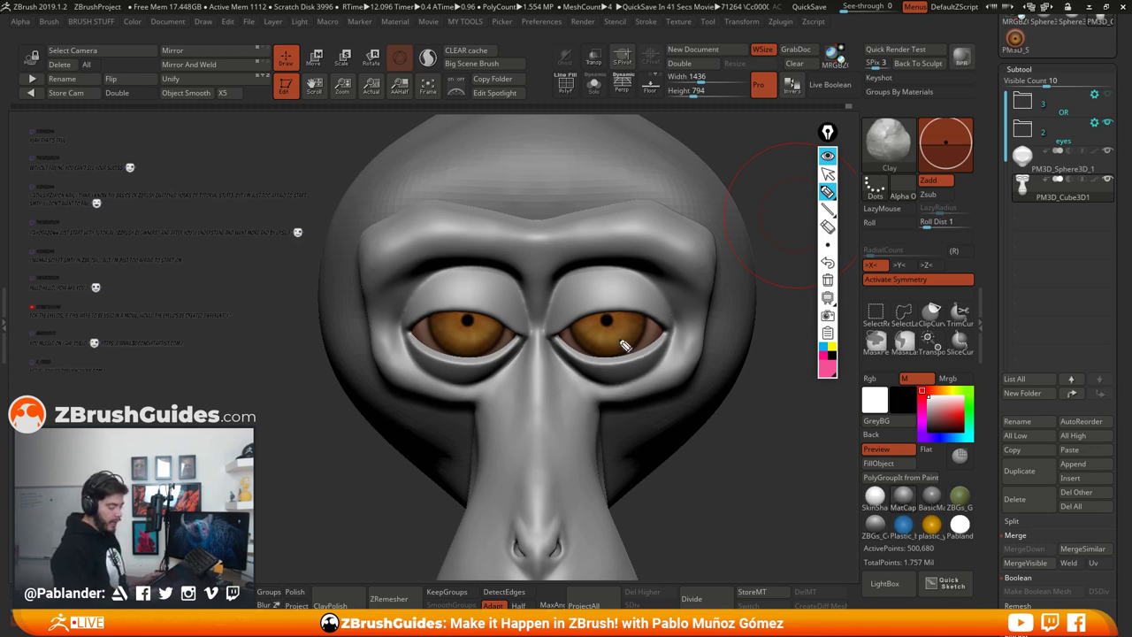
Step: Outline one eye opening in pink and draw lines radiating from it across the lids, brow and cheek, linking the inner eye corners
mouse_move(672, 330)
mouse_down()
mouse_move(604, 316)
mouse_move(552, 335)
mouse_move(556, 352)
mouse_move(613, 370)
mouse_move(653, 357)
mouse_move(677, 327)
mouse_up()
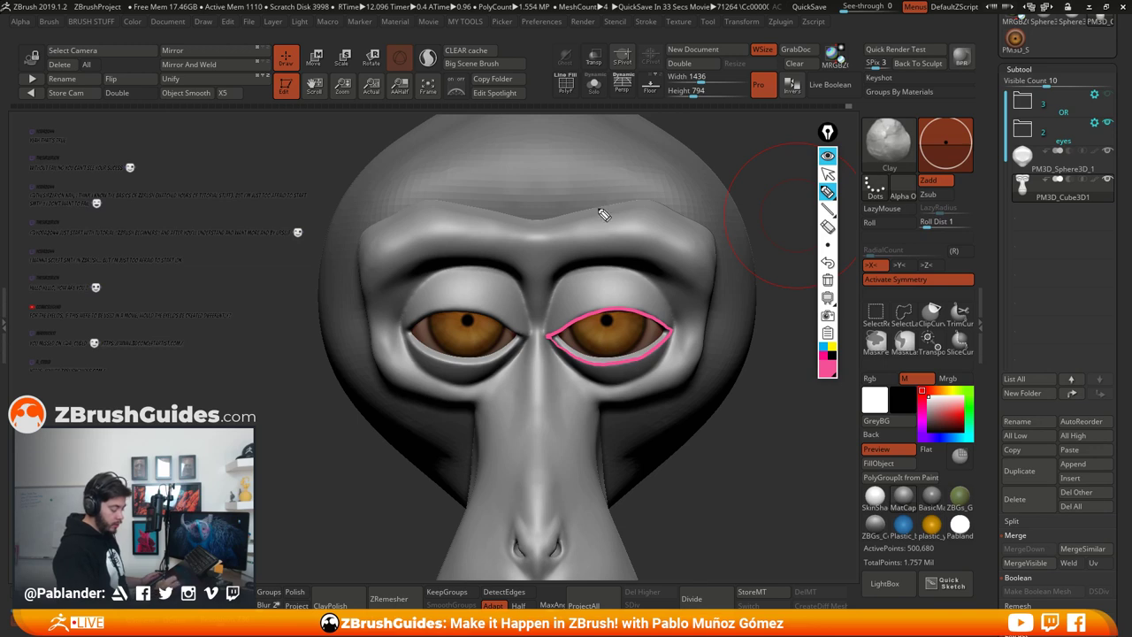
drag(592, 166, 637, 418)
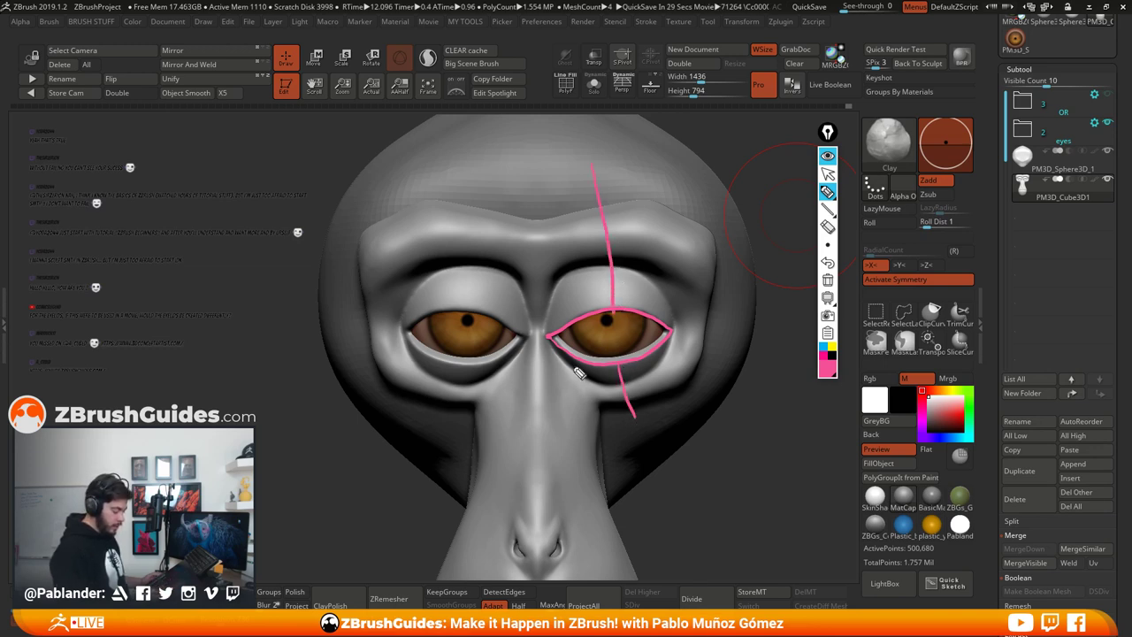
drag(551, 337, 520, 338)
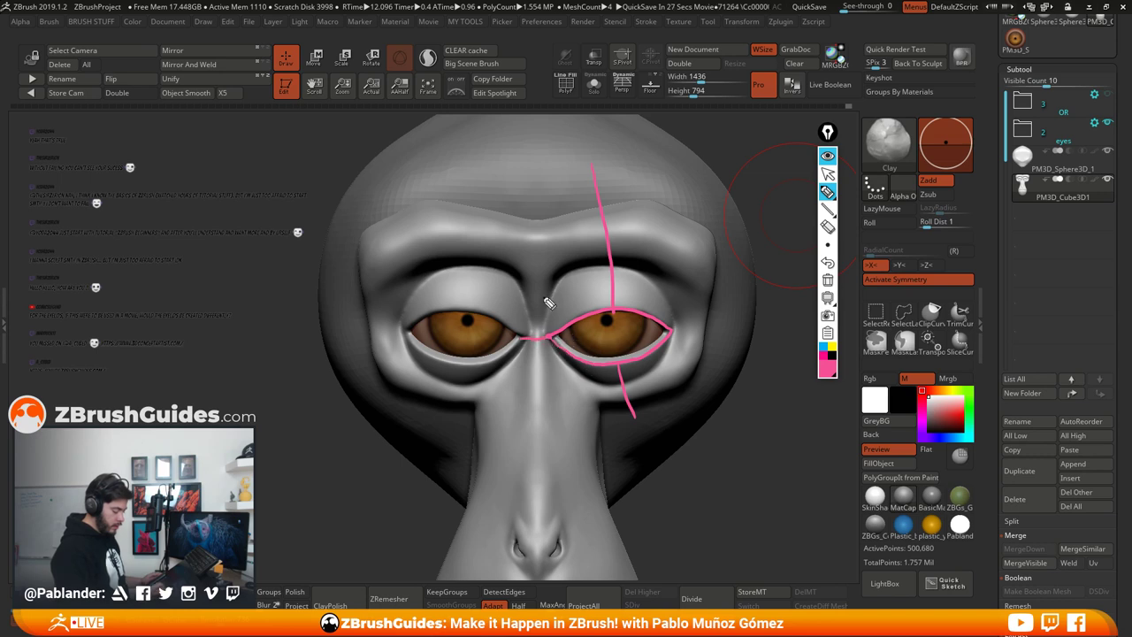
mouse_move(543, 290)
mouse_down()
mouse_move(600, 318)
mouse_move(705, 253)
mouse_up()
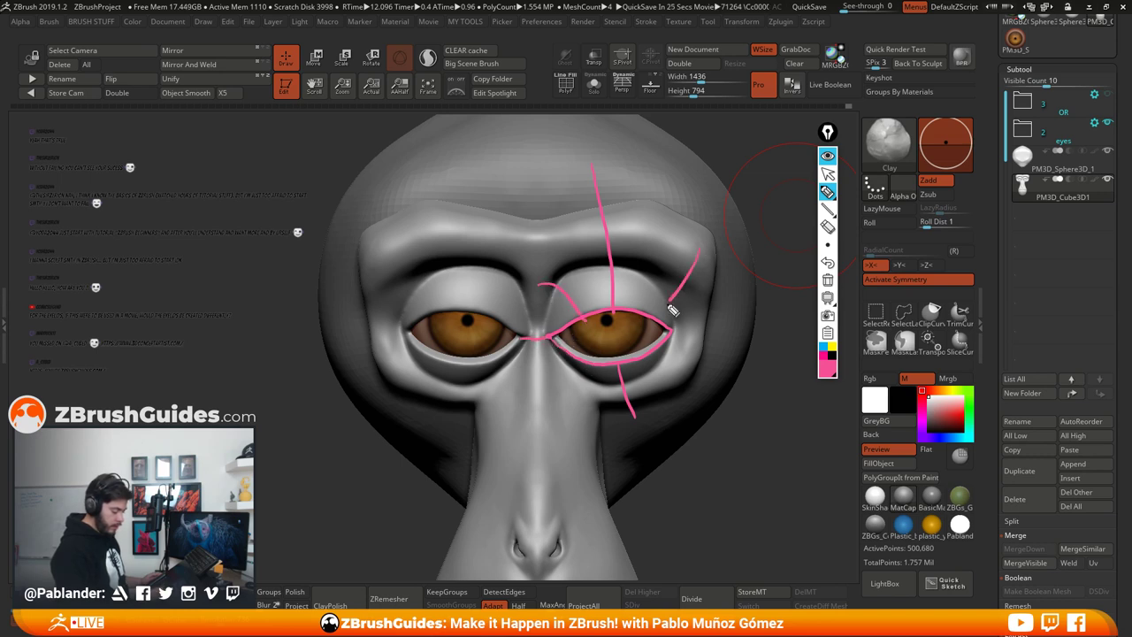
drag(646, 357, 682, 389)
drag(581, 363, 557, 422)
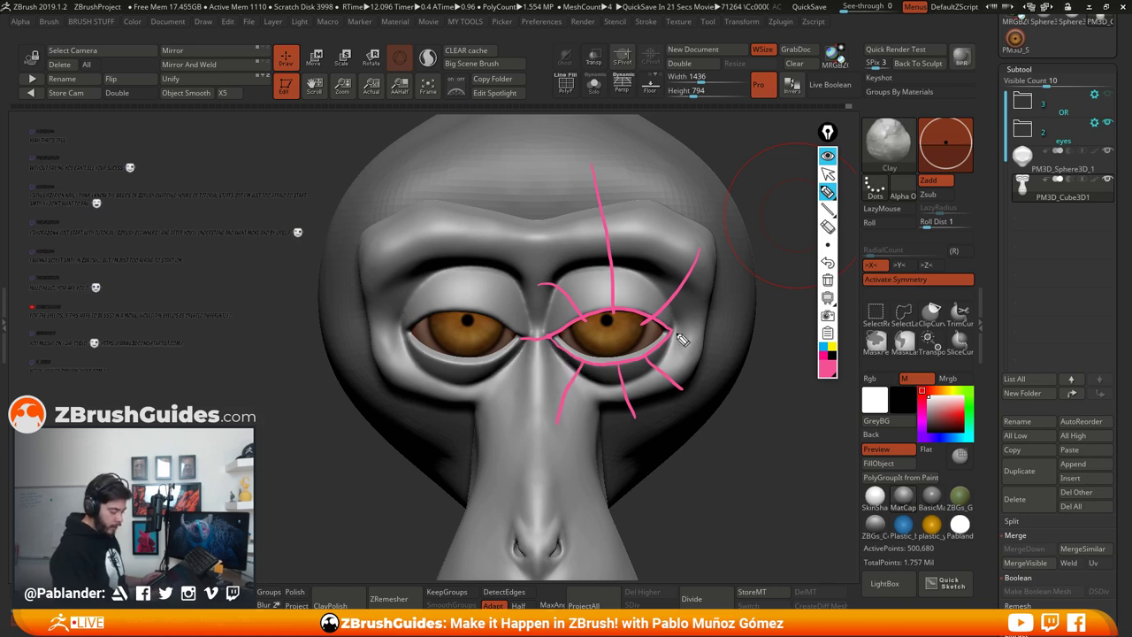
Step: Add pink loops around the eyeball and the eye socket, and a centre line down the nose bridge
mouse_move(682, 343)
mouse_down()
mouse_move(668, 374)
mouse_move(621, 391)
mouse_move(575, 378)
mouse_move(553, 347)
mouse_move(571, 276)
mouse_move(645, 268)
mouse_move(683, 333)
mouse_up()
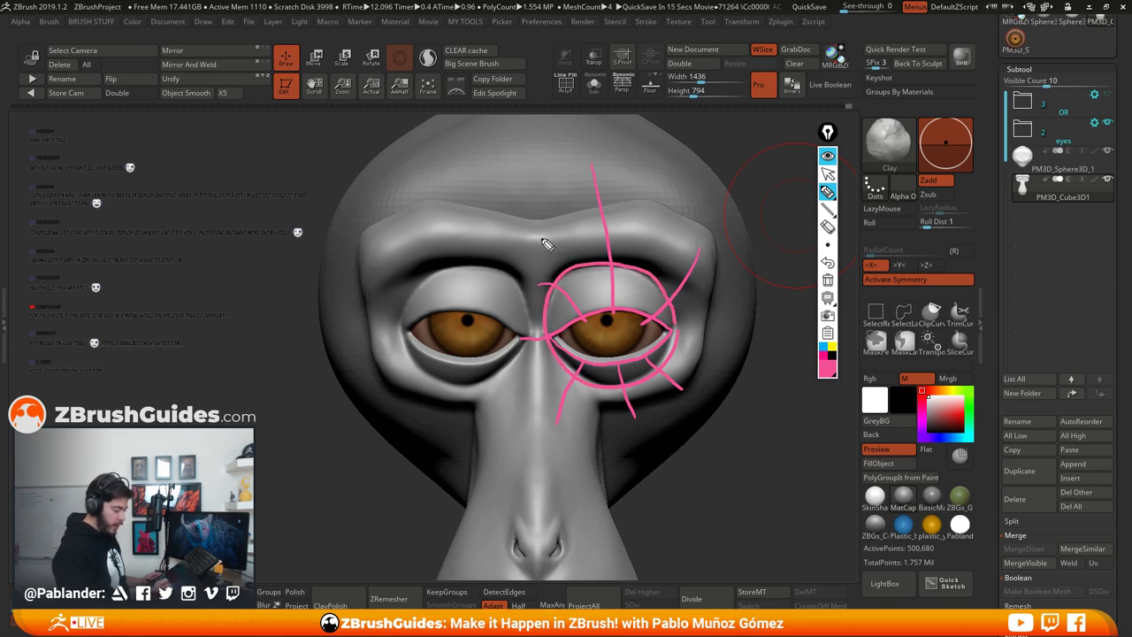
mouse_move(541, 237)
mouse_down()
mouse_move(652, 237)
mouse_move(700, 270)
mouse_move(713, 319)
mouse_move(697, 374)
mouse_move(659, 403)
mouse_move(610, 409)
mouse_move(531, 388)
mouse_up()
mouse_move(538, 241)
mouse_down()
mouse_move(537, 389)
mouse_move(512, 400)
mouse_up()
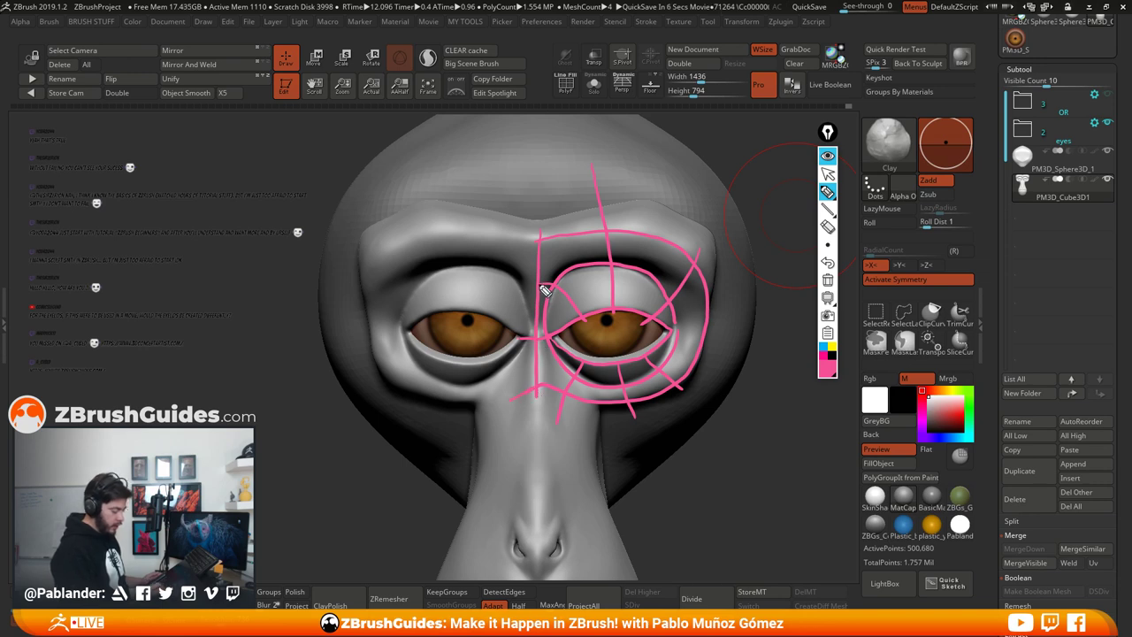
Step: Fill in more pink cross lines over the brow, outer socket and lower lid, and extend lines down the nose
mouse_move(539, 237)
mouse_down()
mouse_move(495, 230)
mouse_move(579, 272)
mouse_move(599, 309)
mouse_move(546, 316)
mouse_move(568, 331)
mouse_up()
mouse_move(676, 200)
mouse_down()
mouse_move(634, 311)
mouse_move(733, 297)
mouse_up()
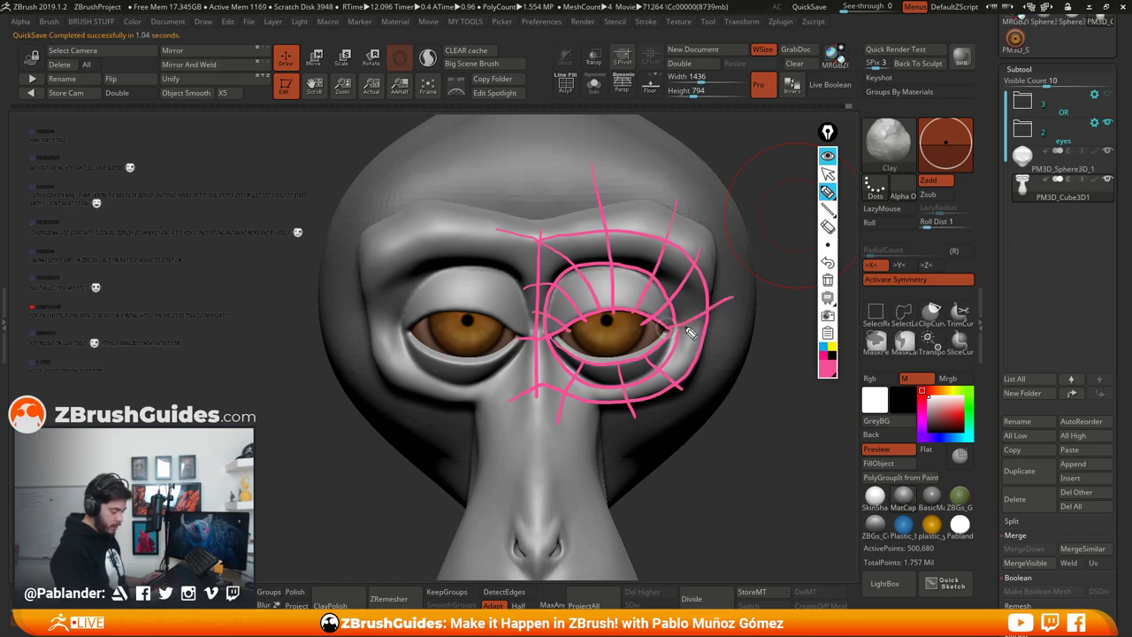
drag(672, 332, 744, 333)
drag(660, 351, 725, 384)
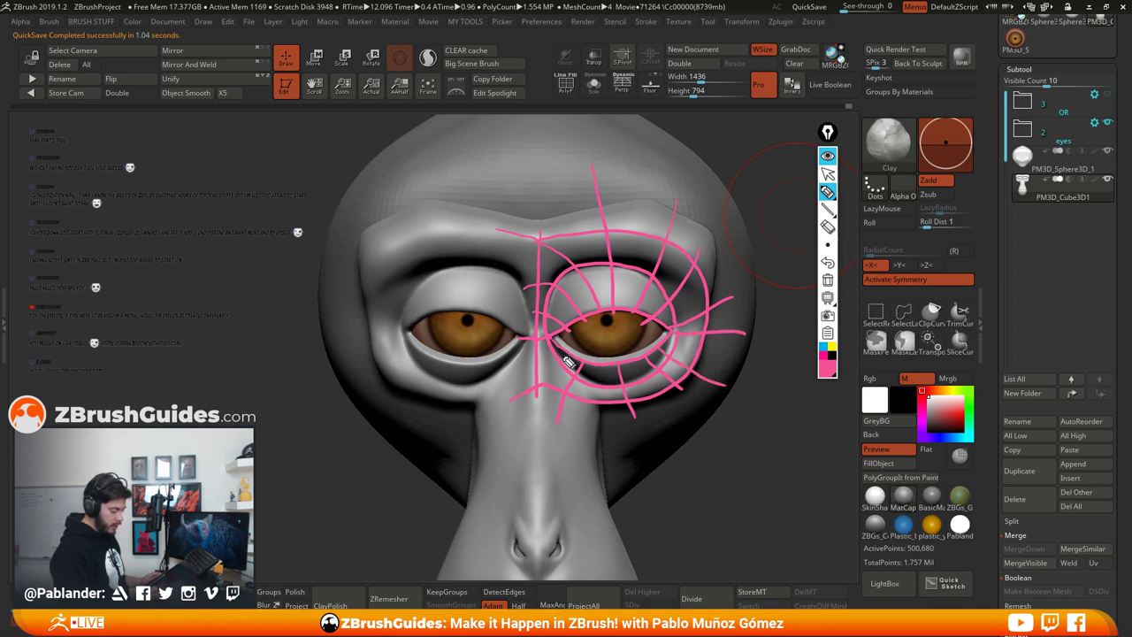
drag(536, 391, 539, 460)
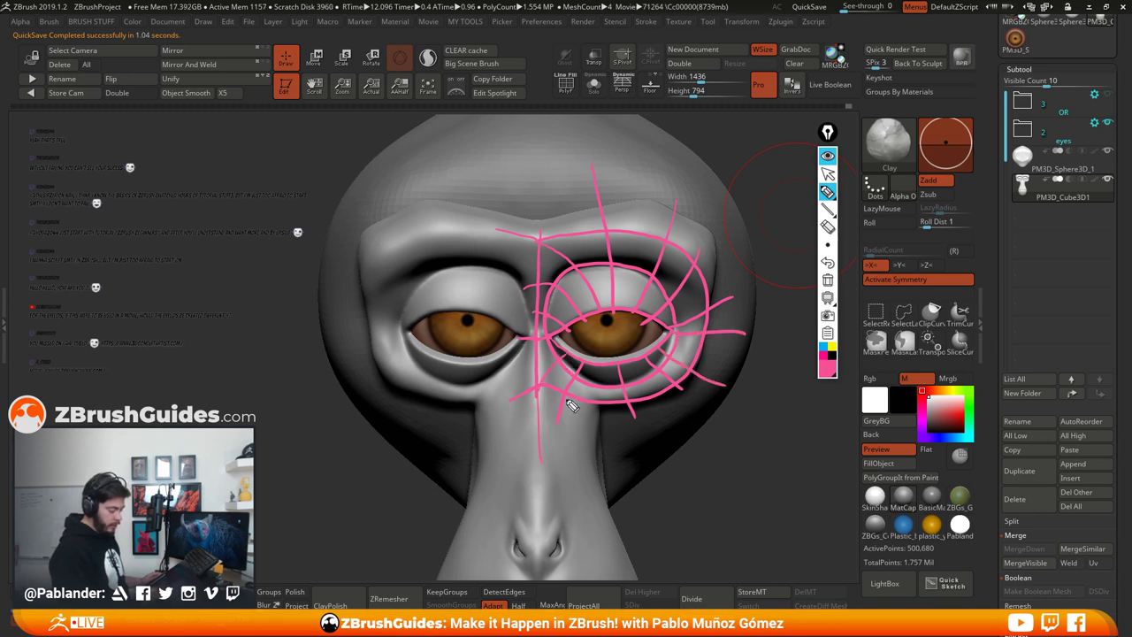
drag(601, 405, 593, 482)
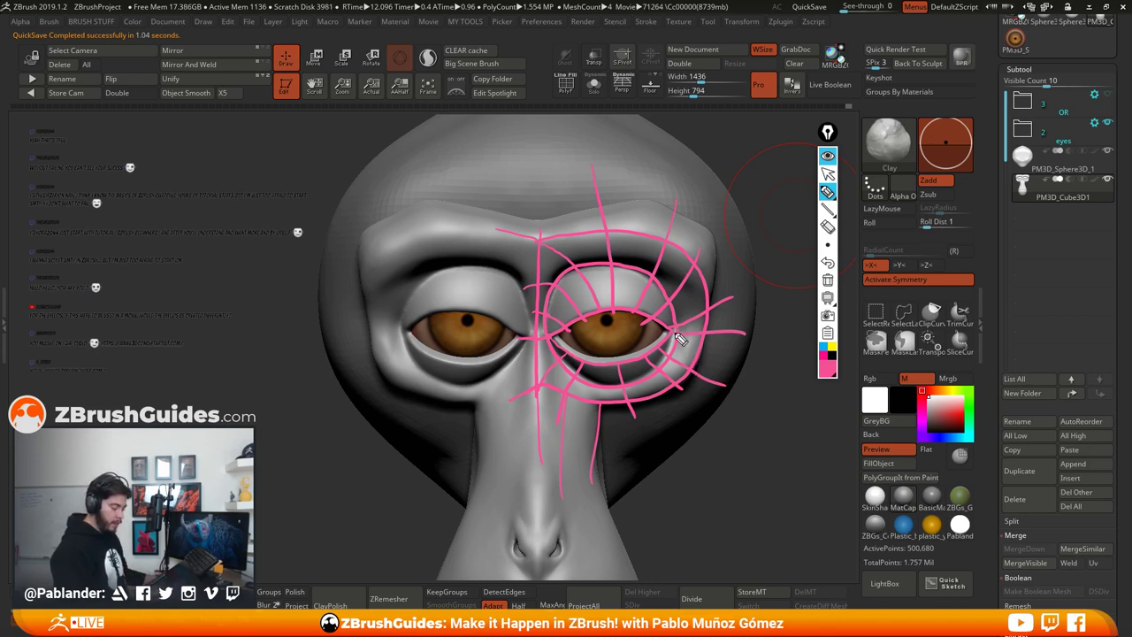
Step: Trace over the eye opening, eyeball and socket loops with a red annotation pen
click(831, 347)
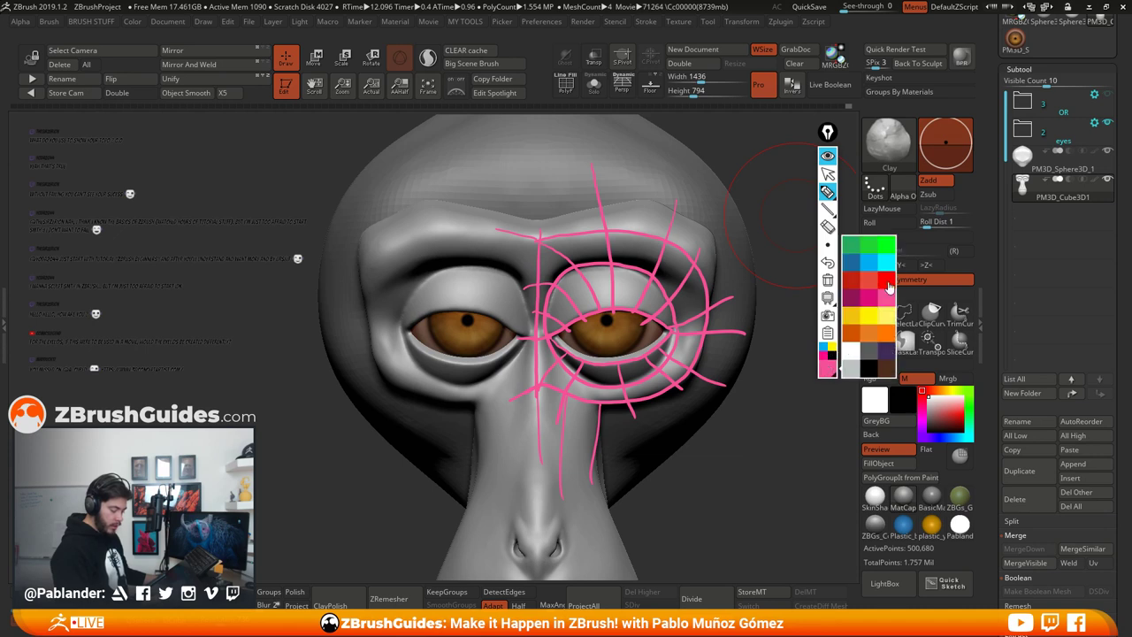
click(878, 324)
mouse_move(673, 335)
mouse_down()
mouse_move(653, 356)
mouse_move(612, 363)
mouse_move(558, 340)
mouse_move(630, 314)
mouse_move(683, 332)
mouse_move(621, 269)
mouse_move(555, 305)
mouse_move(570, 376)
mouse_move(608, 391)
mouse_move(677, 366)
mouse_move(601, 271)
mouse_up()
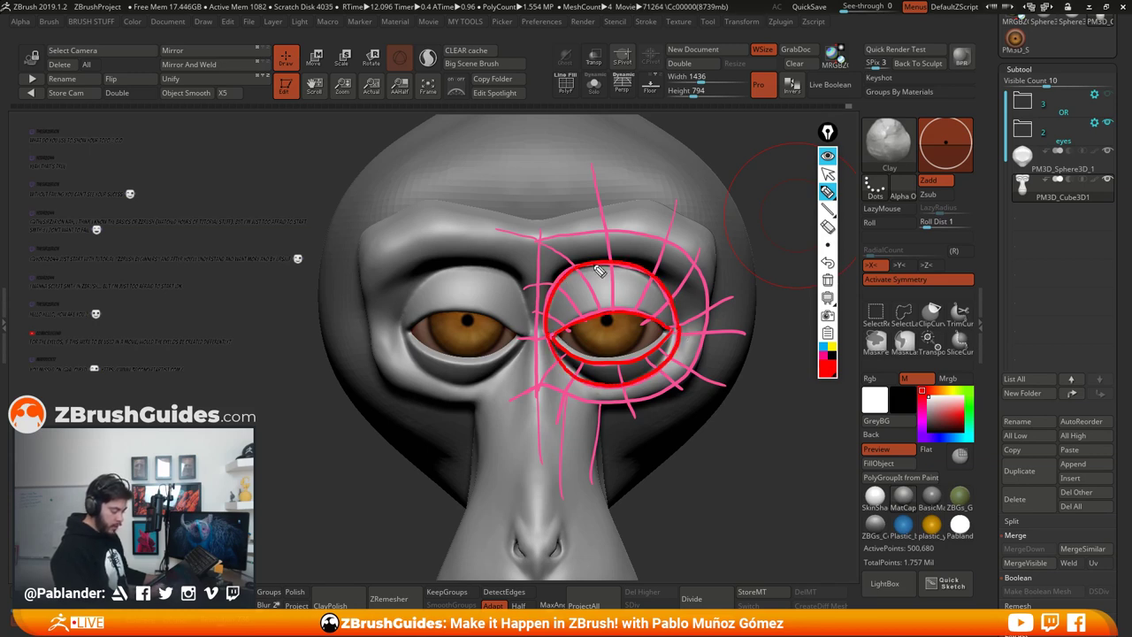
mouse_move(545, 241)
mouse_down()
mouse_move(587, 231)
mouse_move(696, 257)
mouse_move(714, 320)
mouse_move(692, 382)
mouse_move(614, 405)
mouse_move(537, 389)
mouse_up()
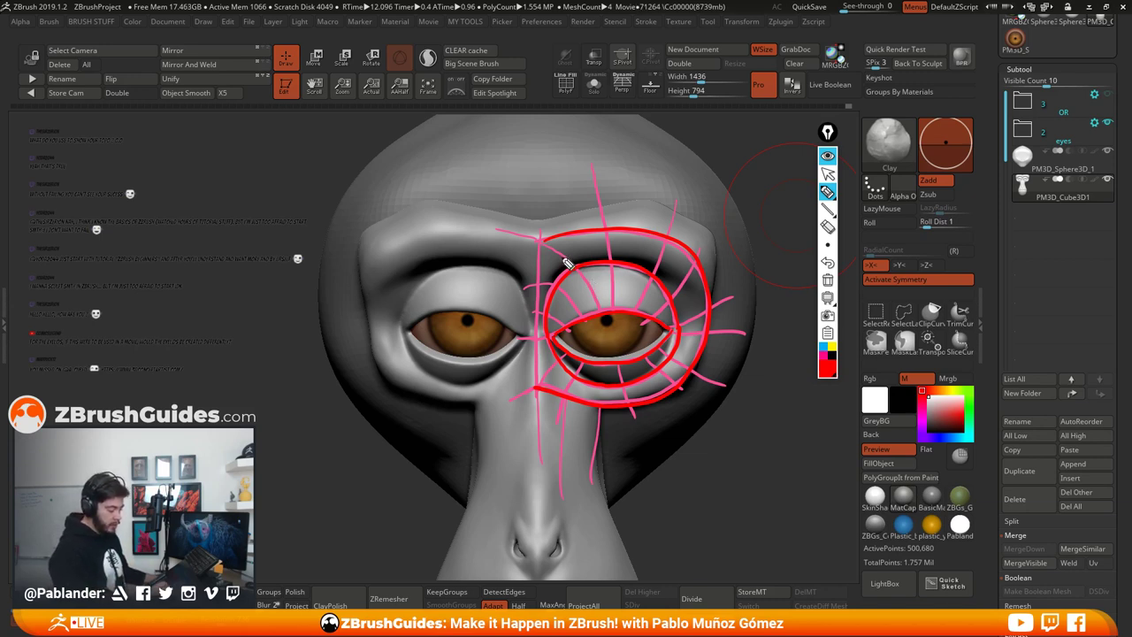
mouse_move(555, 266)
mouse_down()
mouse_move(600, 256)
mouse_move(680, 270)
mouse_move(705, 310)
mouse_up()
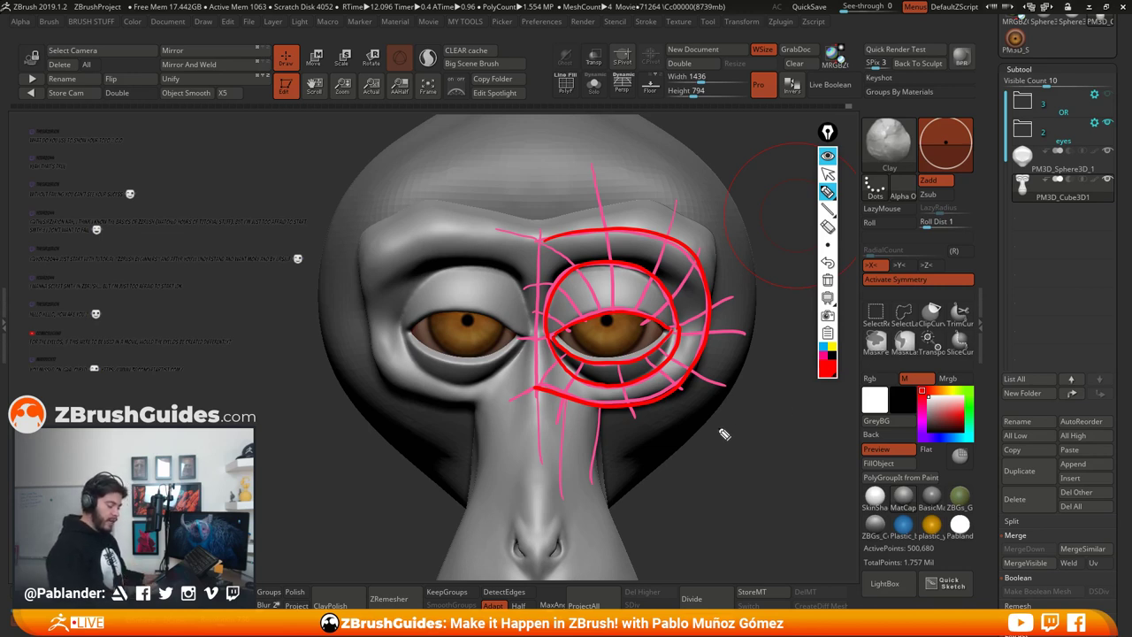
Step: Draw blue contour lines between the red eye loops, across the nose bridge and over the forehead
click(829, 351)
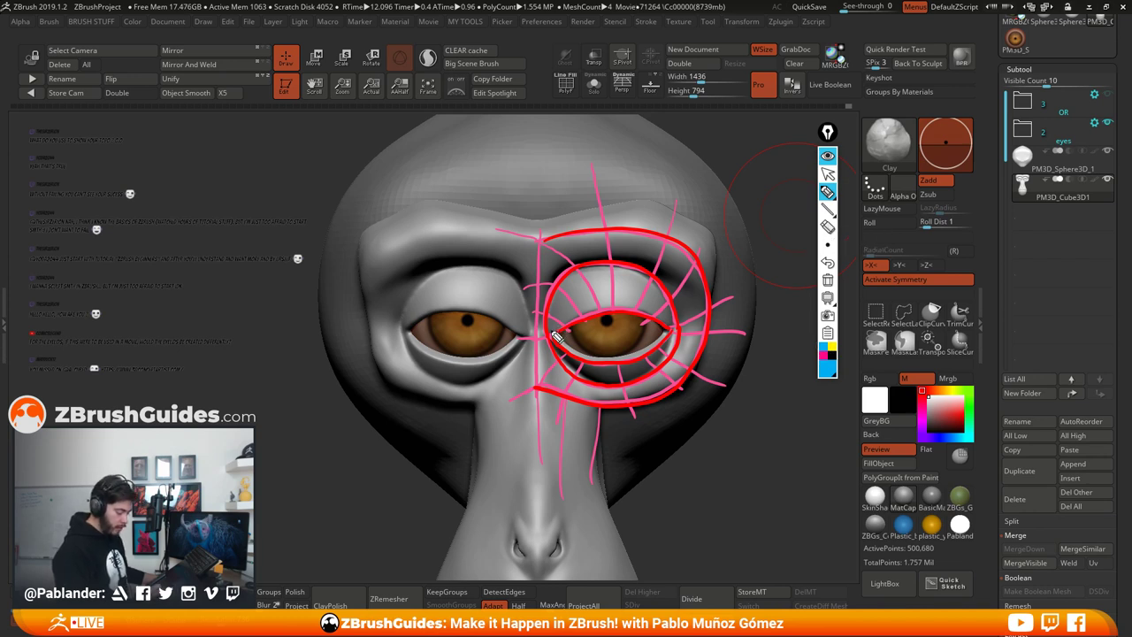
mouse_move(550, 334)
mouse_down()
mouse_move(590, 307)
mouse_move(635, 304)
mouse_move(667, 323)
mouse_move(653, 301)
mouse_move(579, 296)
mouse_move(553, 339)
mouse_move(574, 288)
mouse_move(650, 287)
mouse_move(676, 323)
mouse_move(658, 362)
mouse_move(555, 342)
mouse_move(610, 380)
mouse_move(688, 327)
mouse_move(665, 297)
mouse_move(591, 273)
mouse_move(577, 362)
mouse_up()
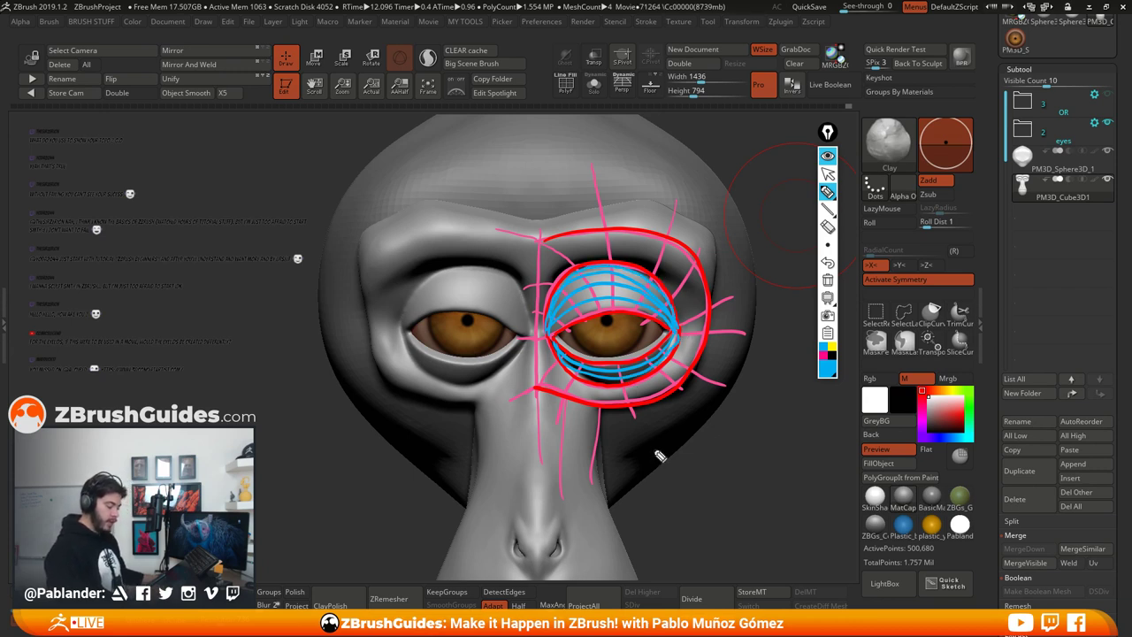
mouse_move(546, 294)
mouse_down()
mouse_move(576, 256)
mouse_move(670, 267)
mouse_move(701, 305)
mouse_up()
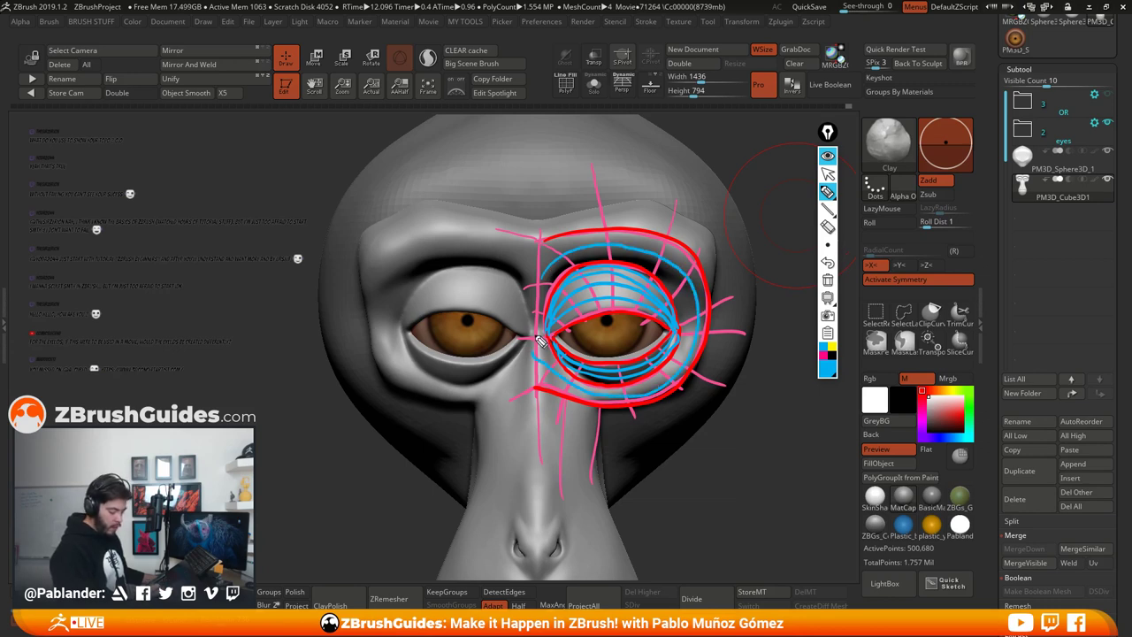
drag(554, 419, 610, 440)
drag(543, 458, 614, 469)
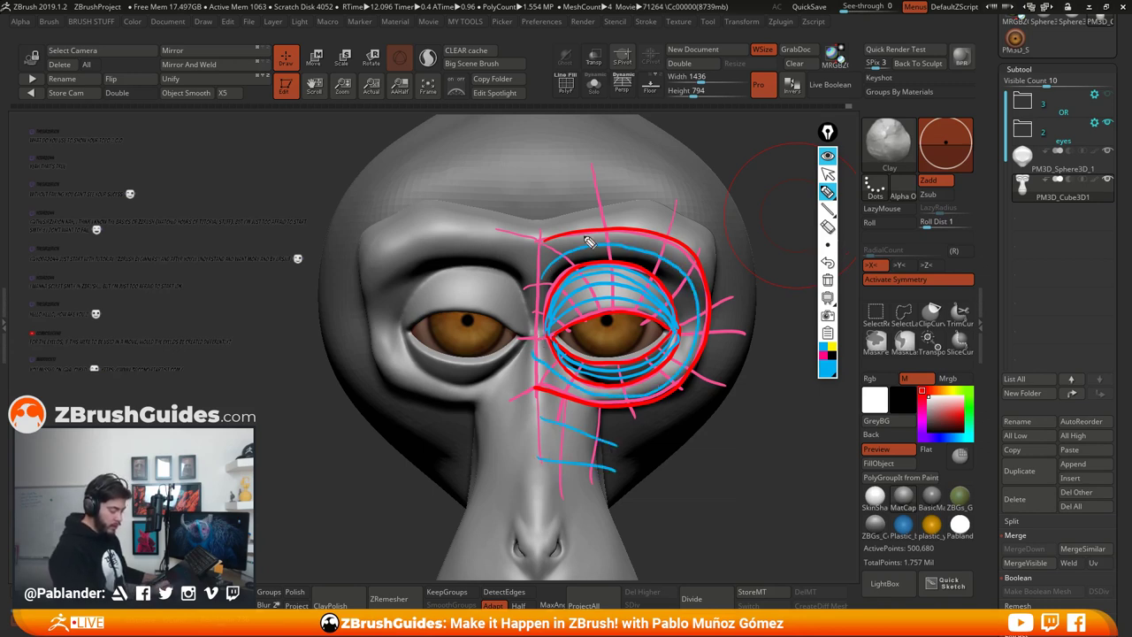
drag(545, 228, 664, 212)
mouse_move(549, 222)
mouse_down()
mouse_move(551, 172)
mouse_move(675, 193)
mouse_up()
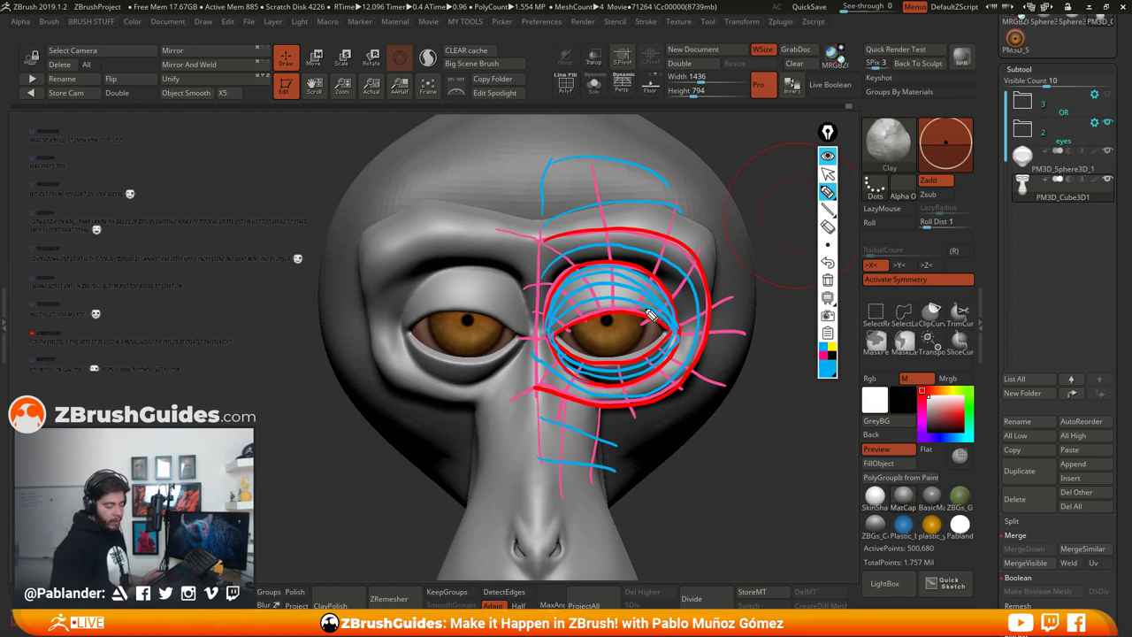
Step: Hide the annotations and compare the bare head with the drawn eye loops
click(827, 155)
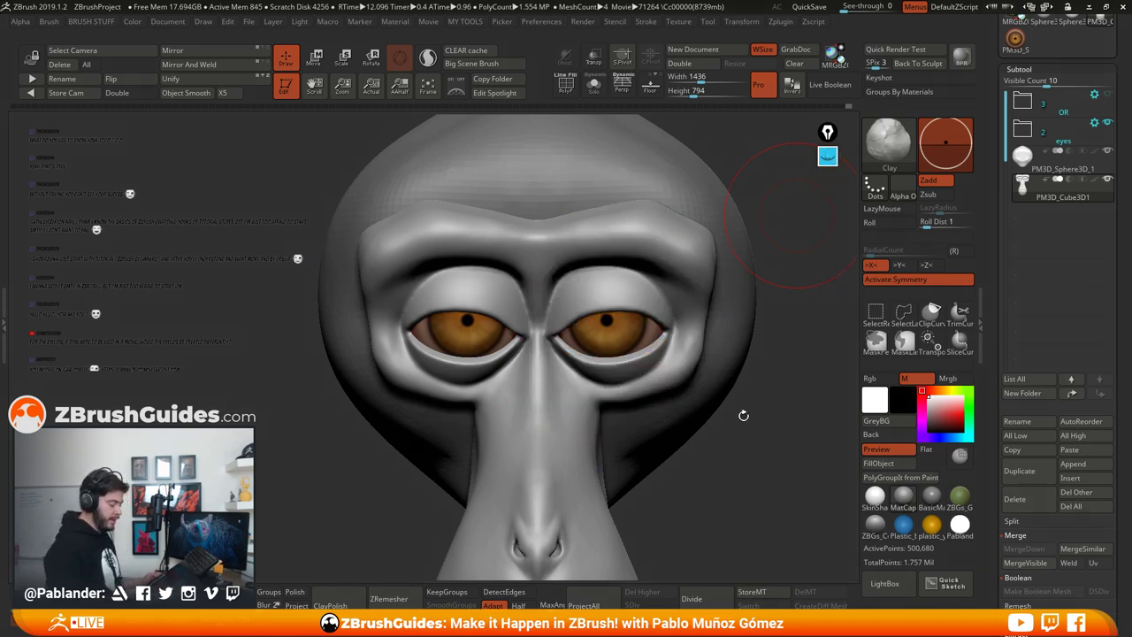
drag(675, 364, 714, 393)
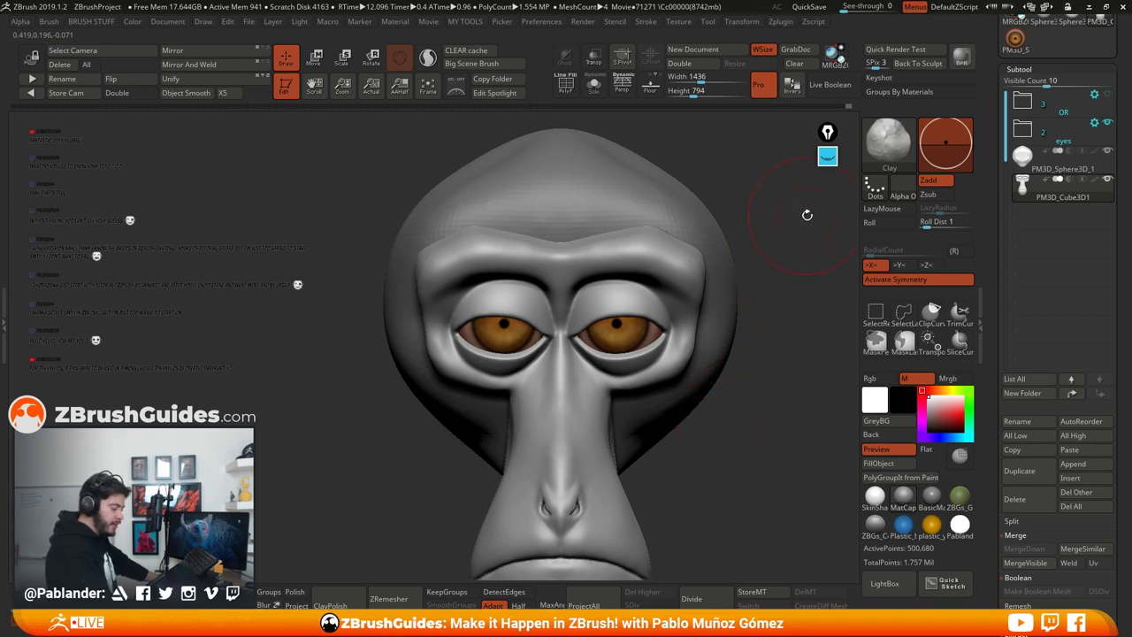
click(827, 157)
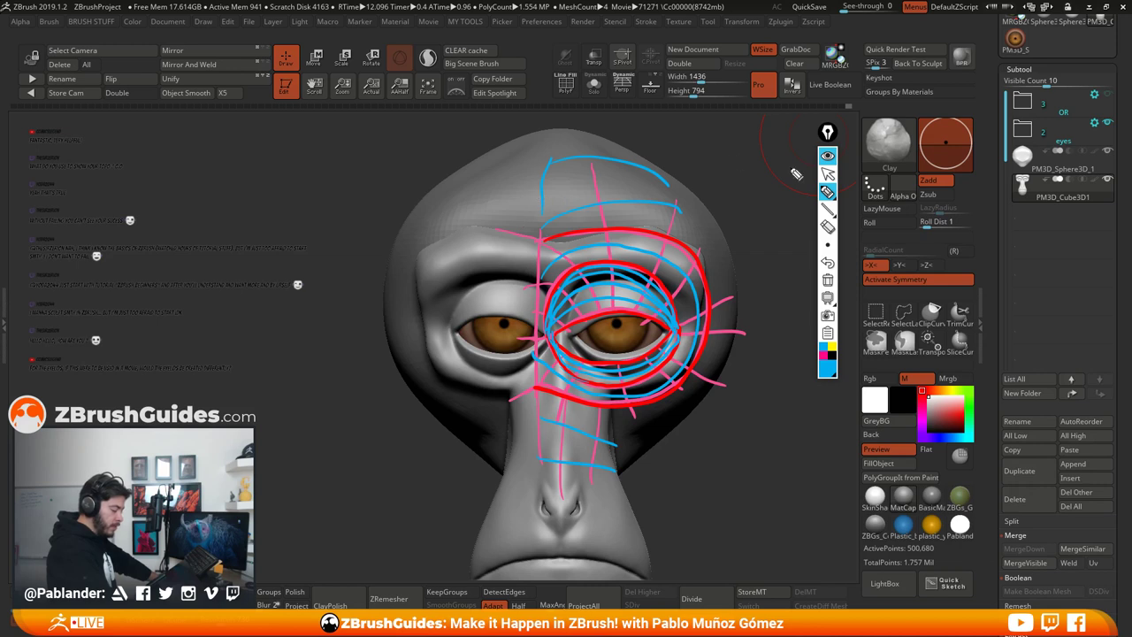
click(827, 156)
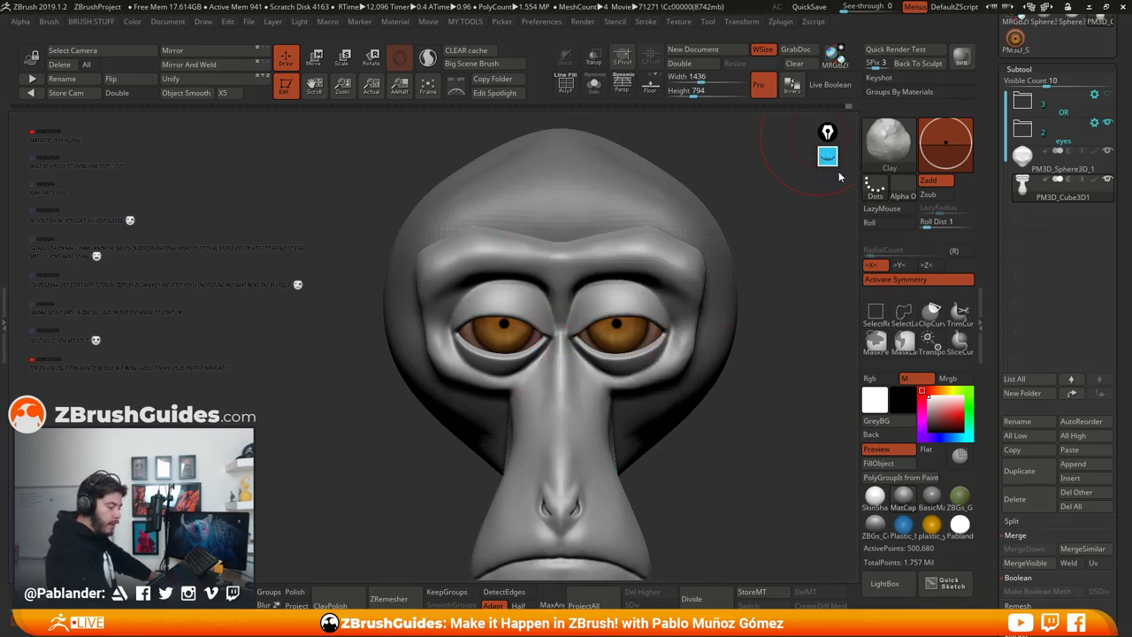
Step: Handwrite a short white annotation beside the muzzle, and hide the annotations
click(828, 157)
click(828, 368)
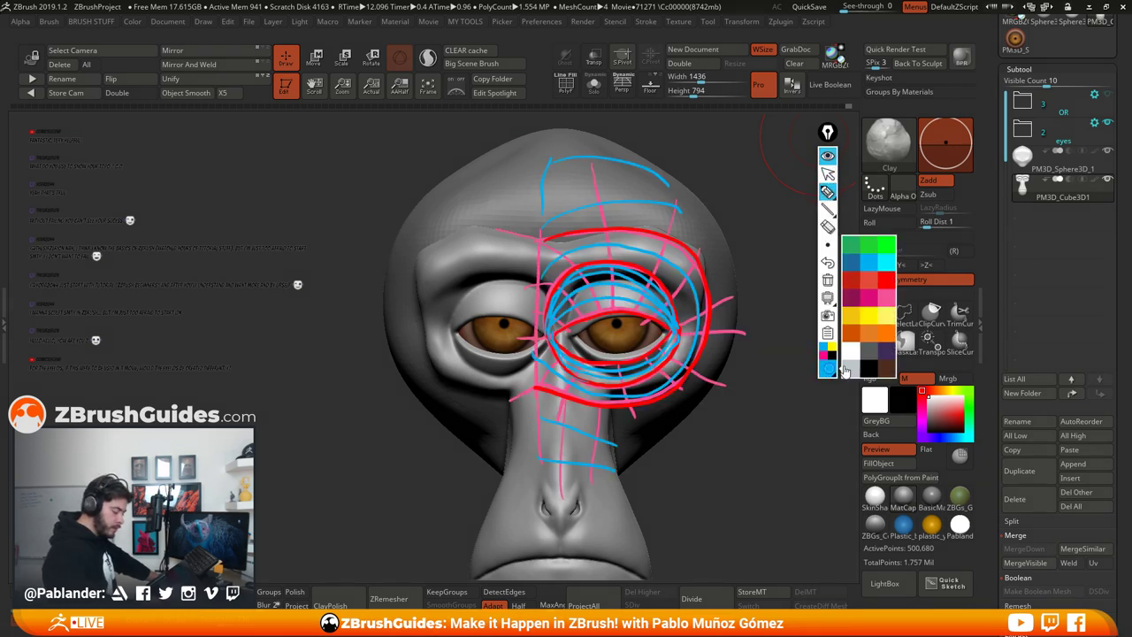
click(850, 353)
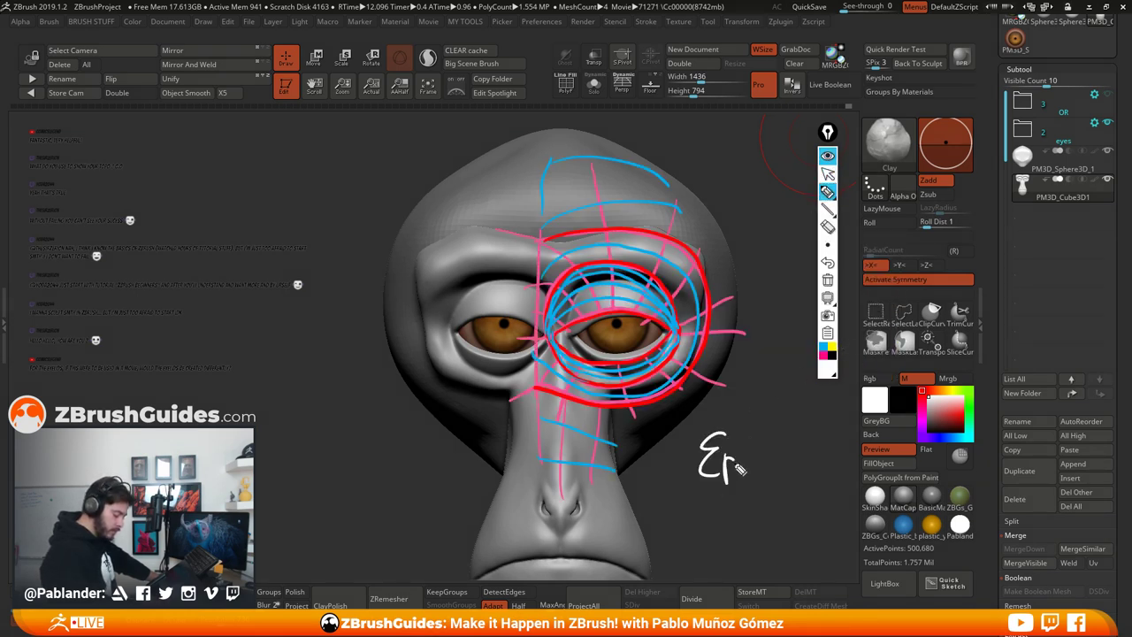
drag(739, 469, 805, 458)
click(827, 157)
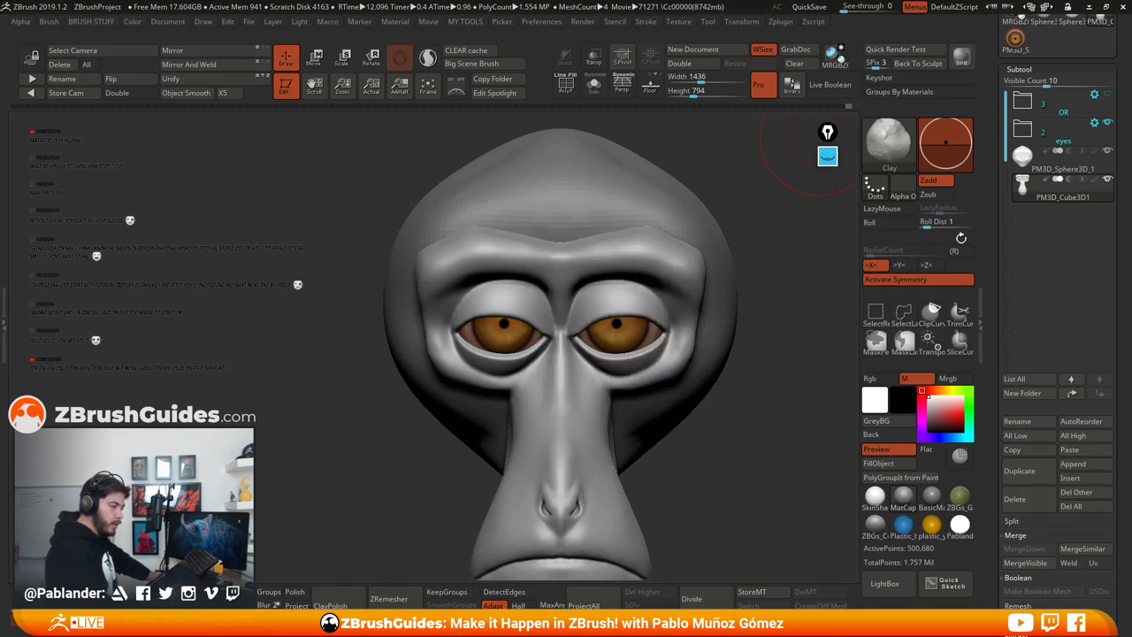
click(827, 159)
click(827, 157)
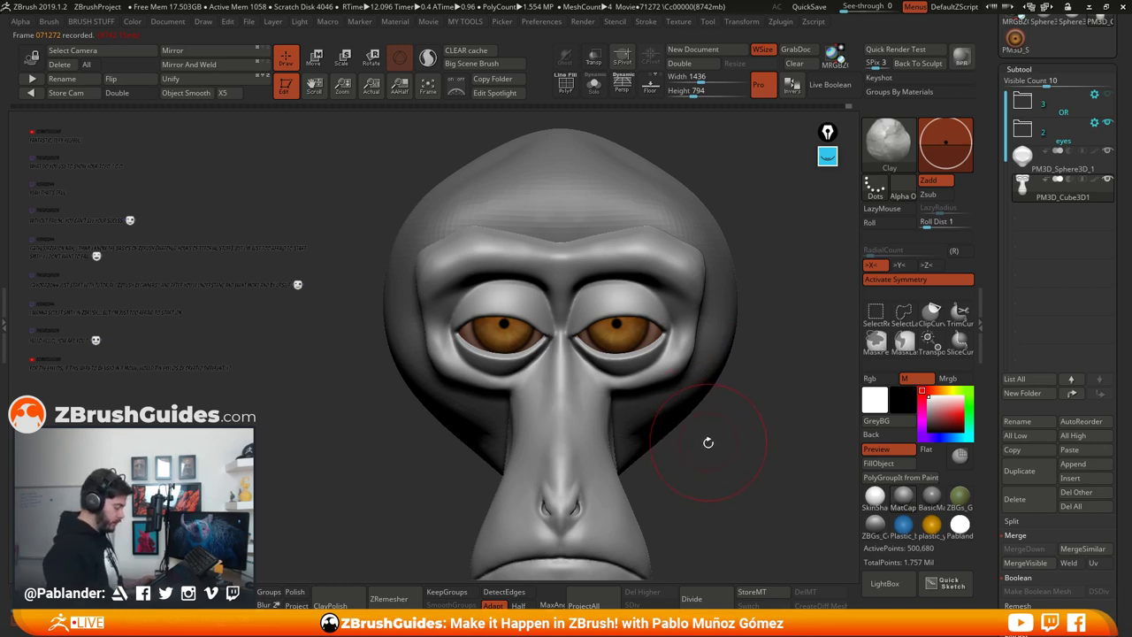
Step: Save the project and append a Sphere3D_1 mesh as a new subtool
alt+drag(709, 442, 640, 402)
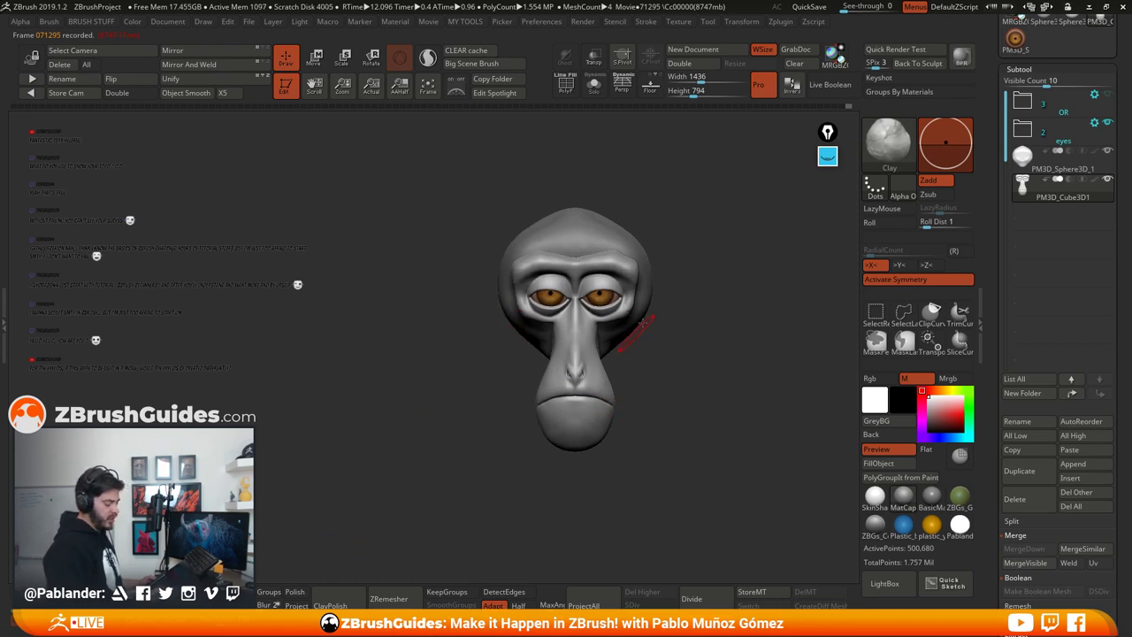
drag(679, 397, 652, 431)
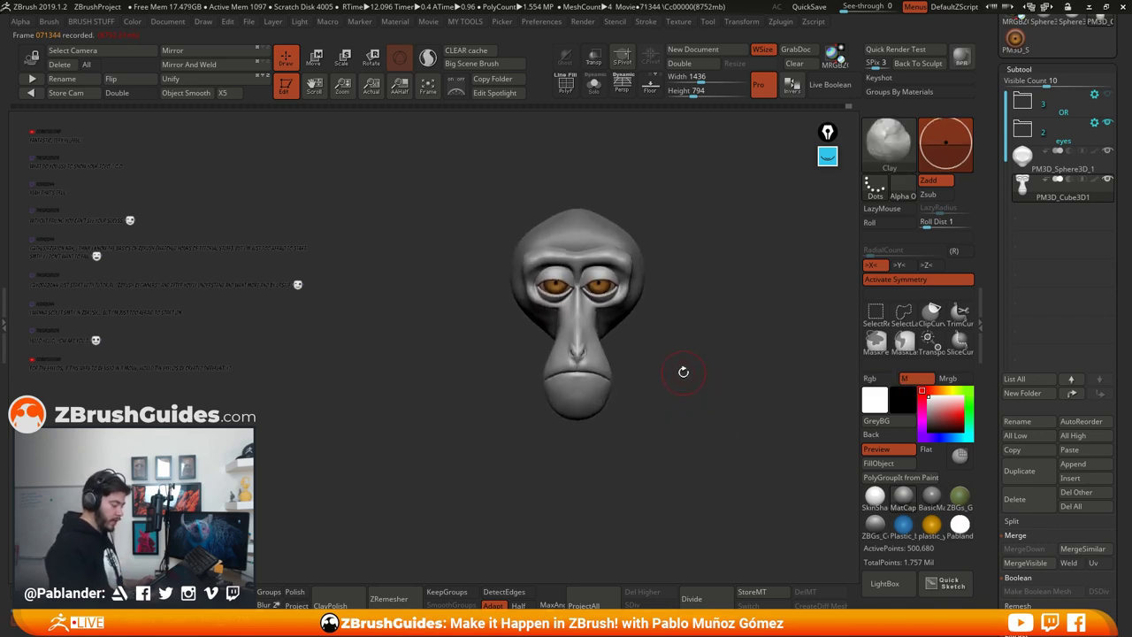
drag(683, 371, 726, 407)
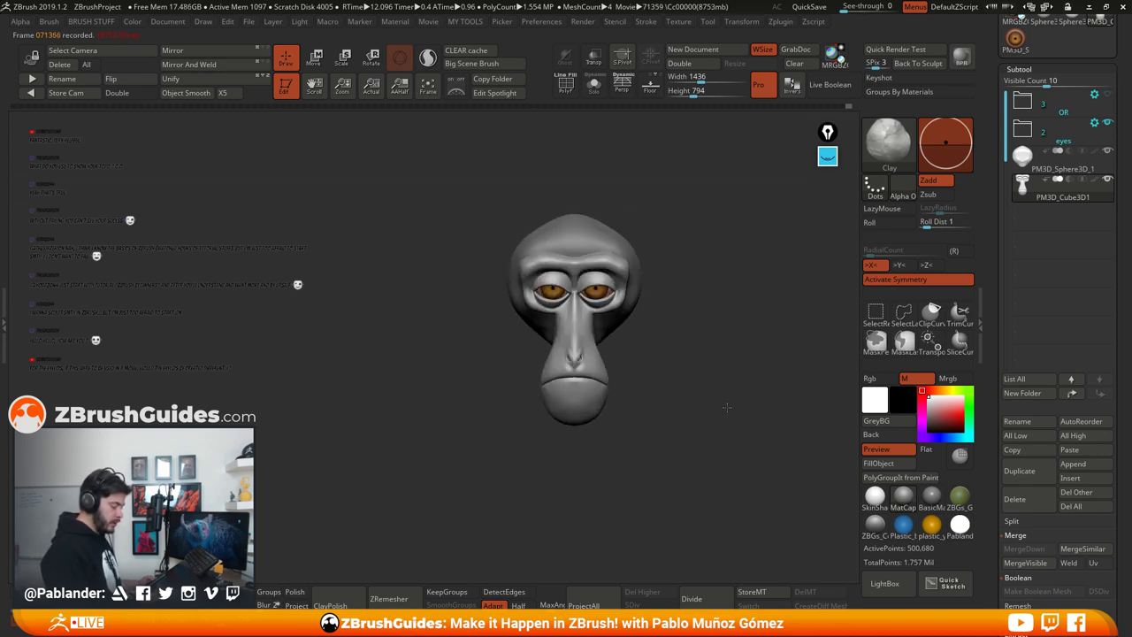
key(ctrl+s)
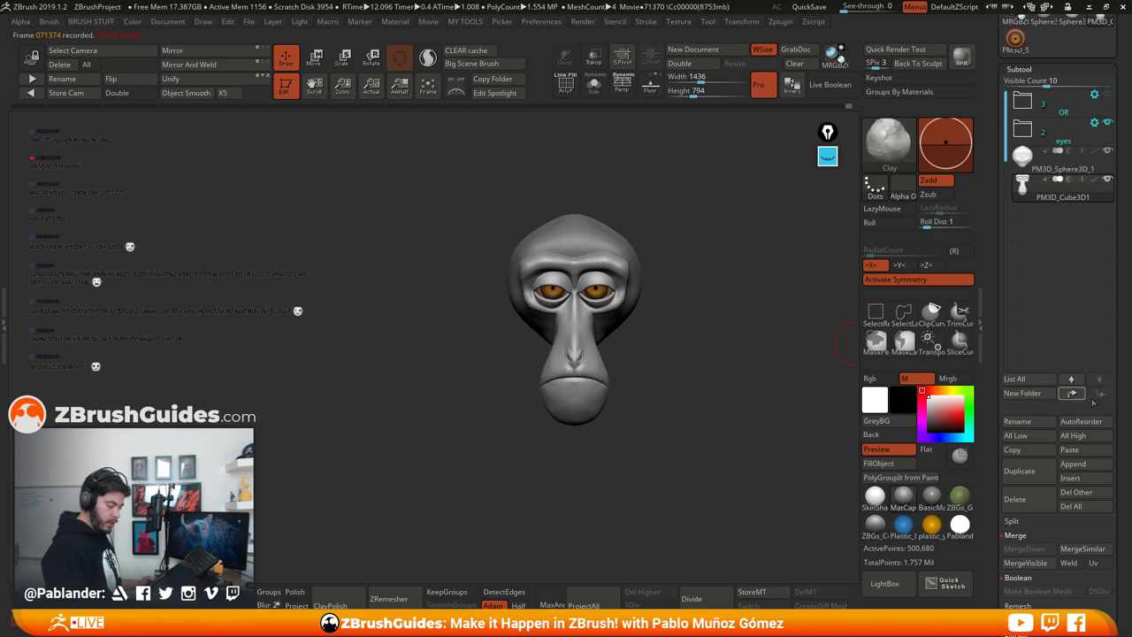
click(1073, 464)
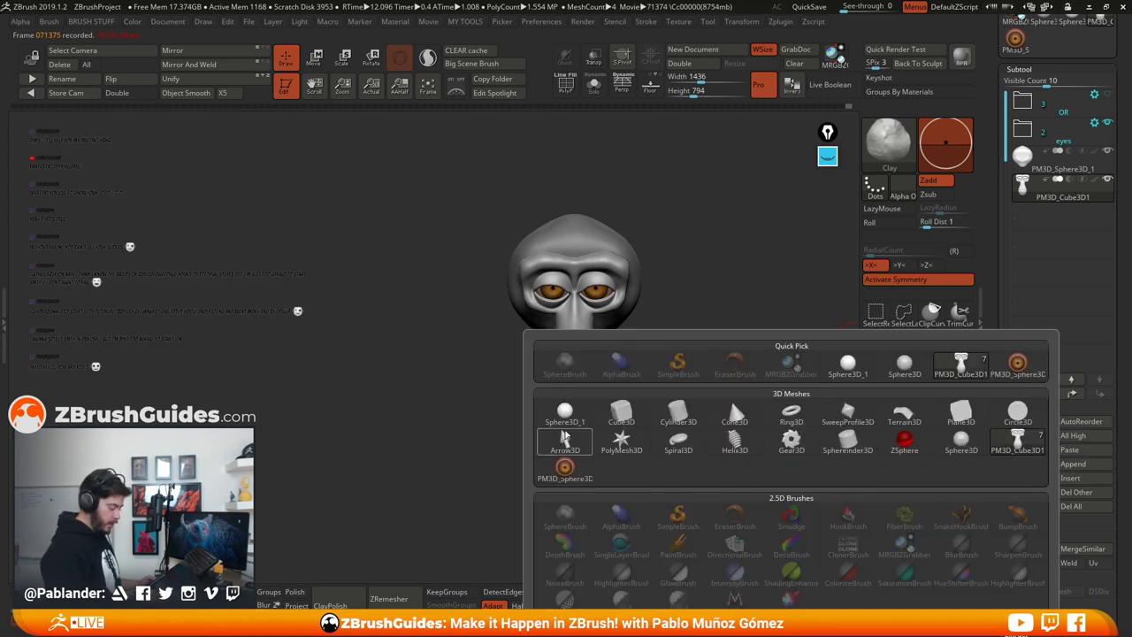
click(564, 411)
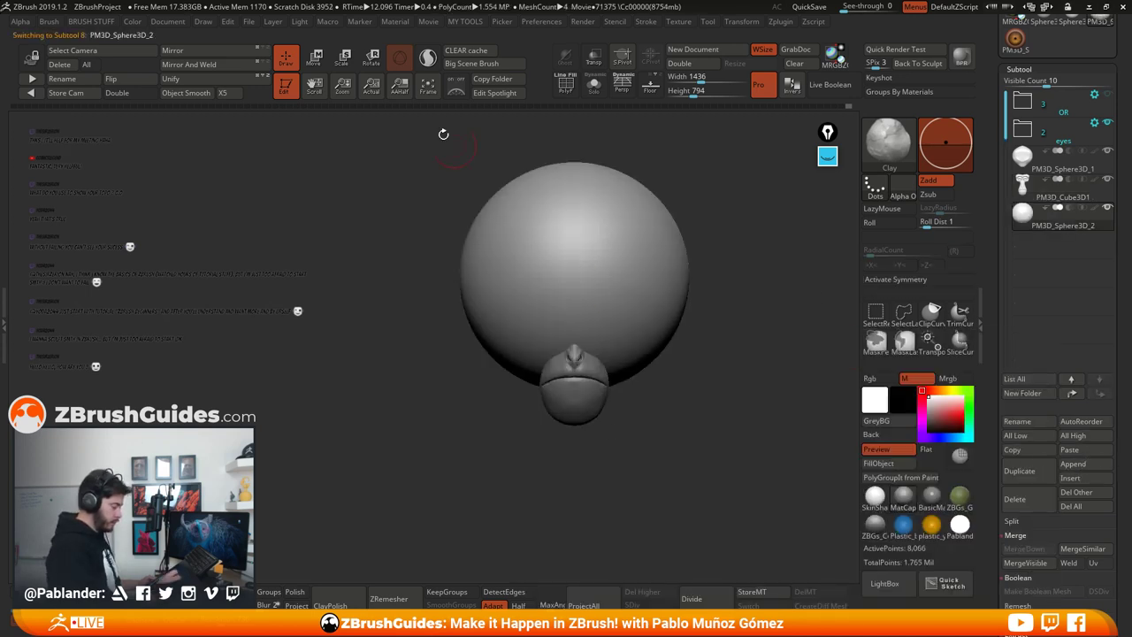
Step: Move the new sphere straight down with the gizmo so it sits beneath the head
key(w)
drag(575, 181, 581, 342)
alt+drag(692, 325, 698, 266)
drag(699, 266, 748, 267)
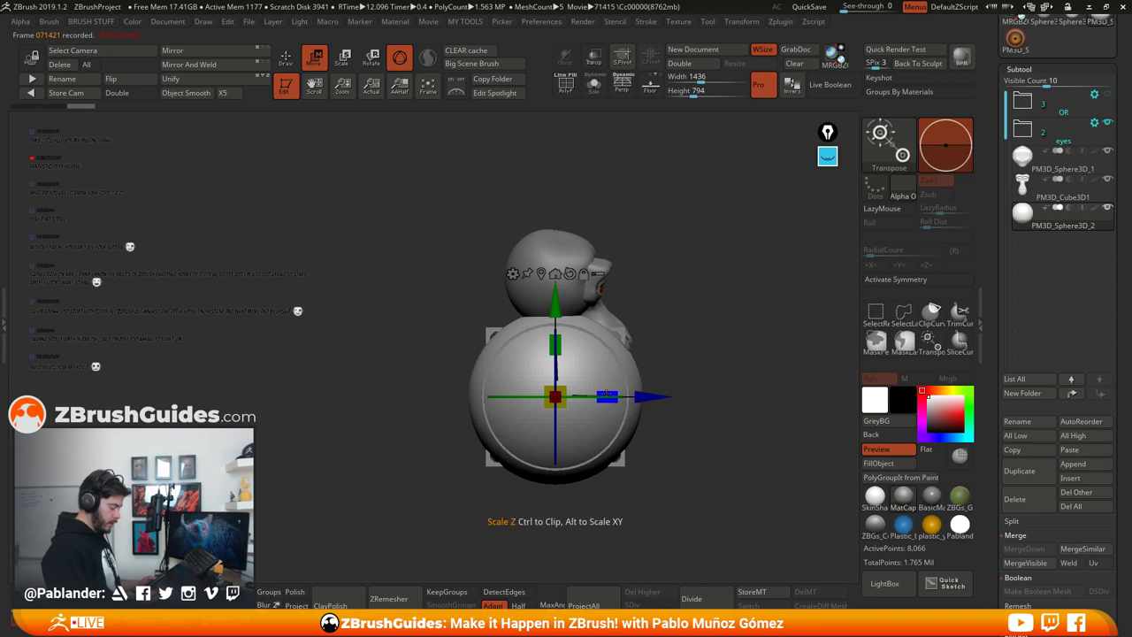
Step: Flatten the body sphere front to back, enable X symmetry, and tilt the ellipsoid backward beneath the head
drag(606, 395, 577, 391)
key(x)
alt+drag(713, 379, 714, 356)
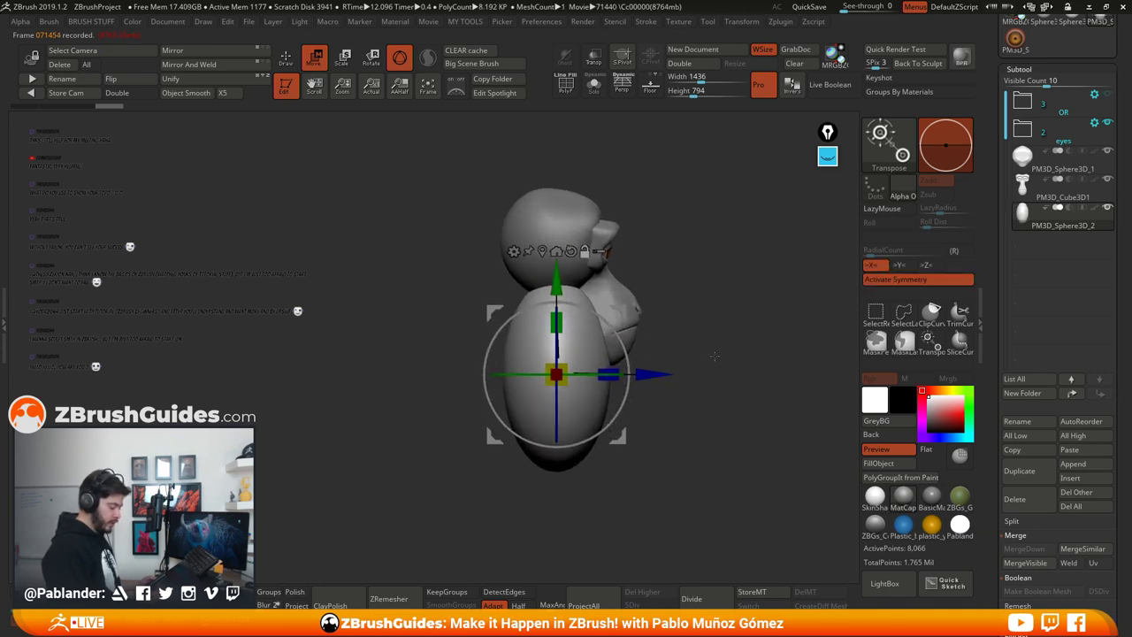
drag(629, 362, 621, 331)
drag(628, 379, 606, 434)
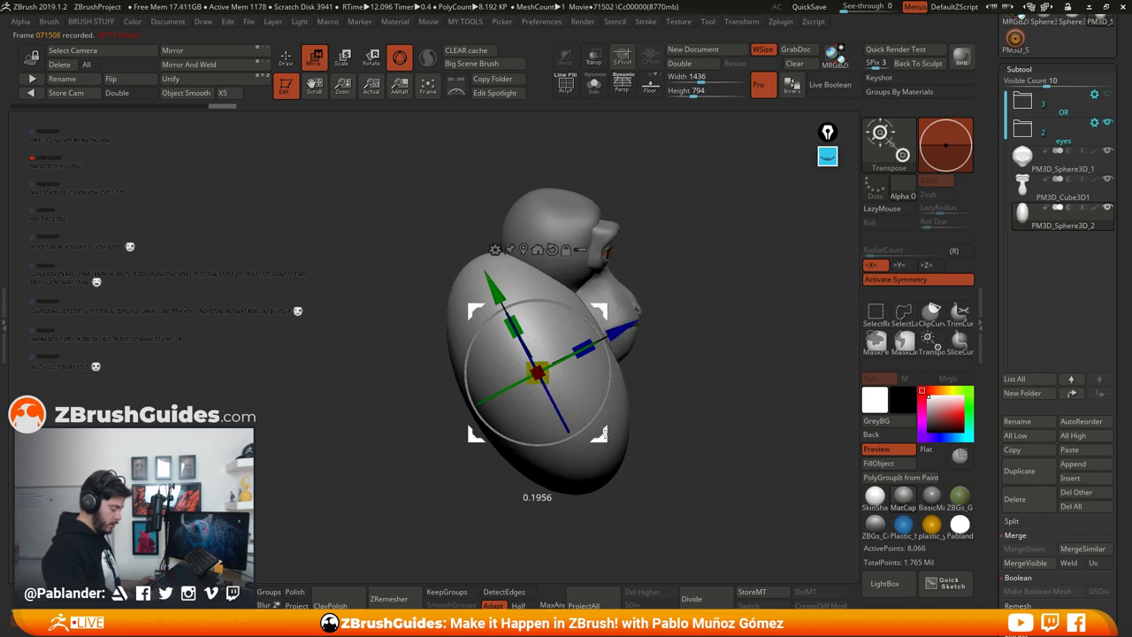
Step: Narrow the tilted ellipsoid sideways and reposition it behind and beneath the head as the upper body
drag(705, 393, 617, 379)
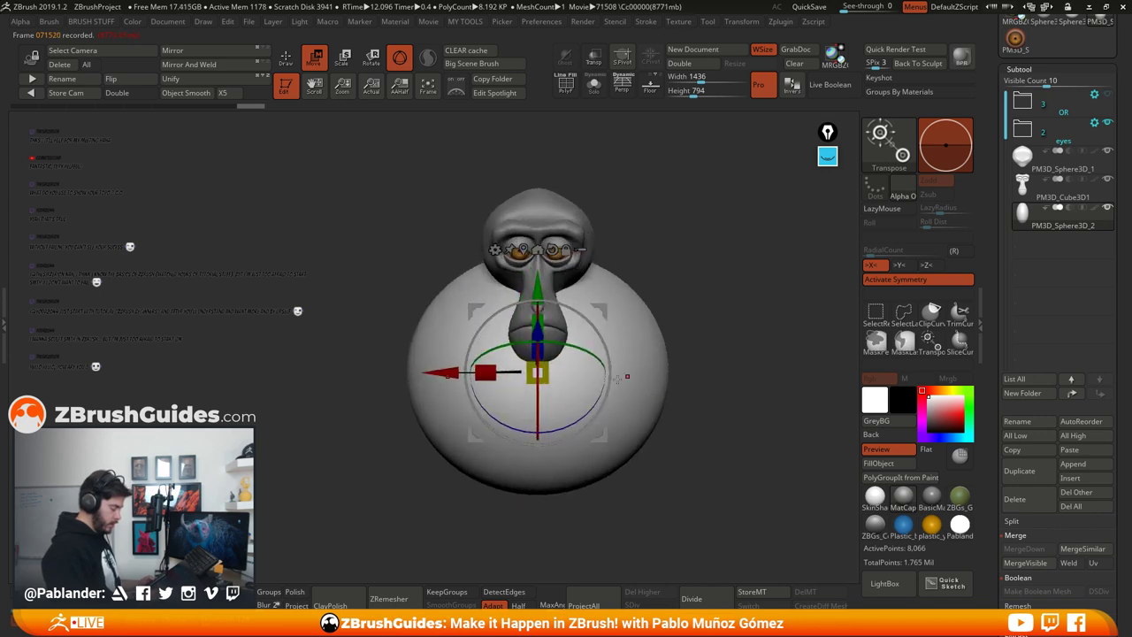
drag(490, 372, 513, 373)
drag(538, 290, 537, 282)
drag(726, 380, 699, 392)
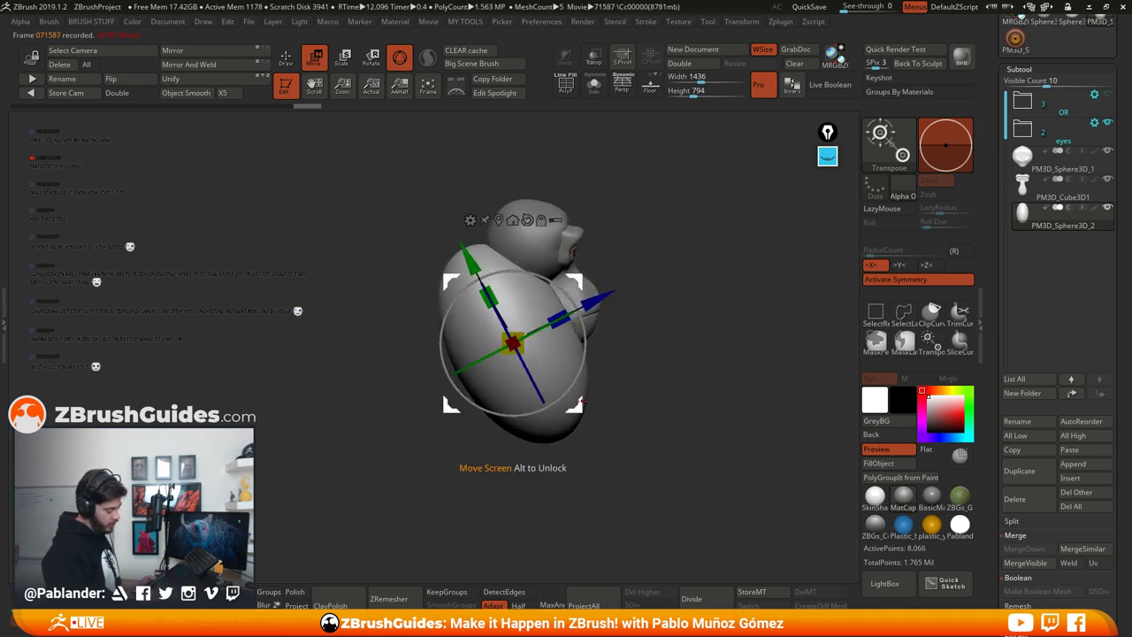
drag(602, 405, 564, 402)
alt+drag(642, 392, 649, 372)
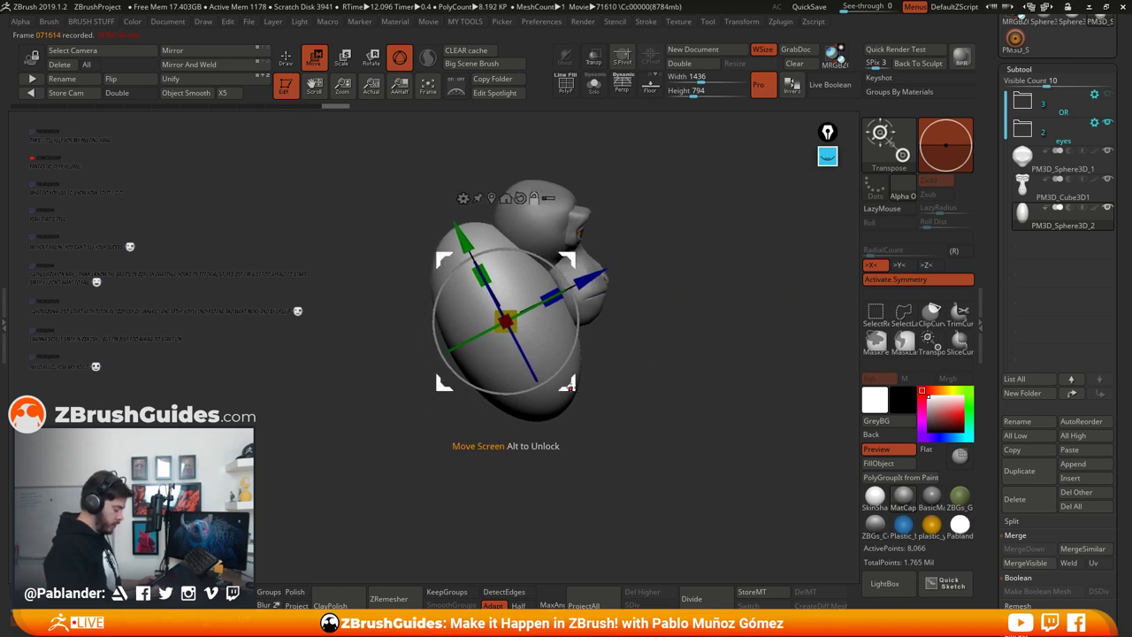
alt+drag(570, 258, 581, 334)
drag(614, 424, 651, 396)
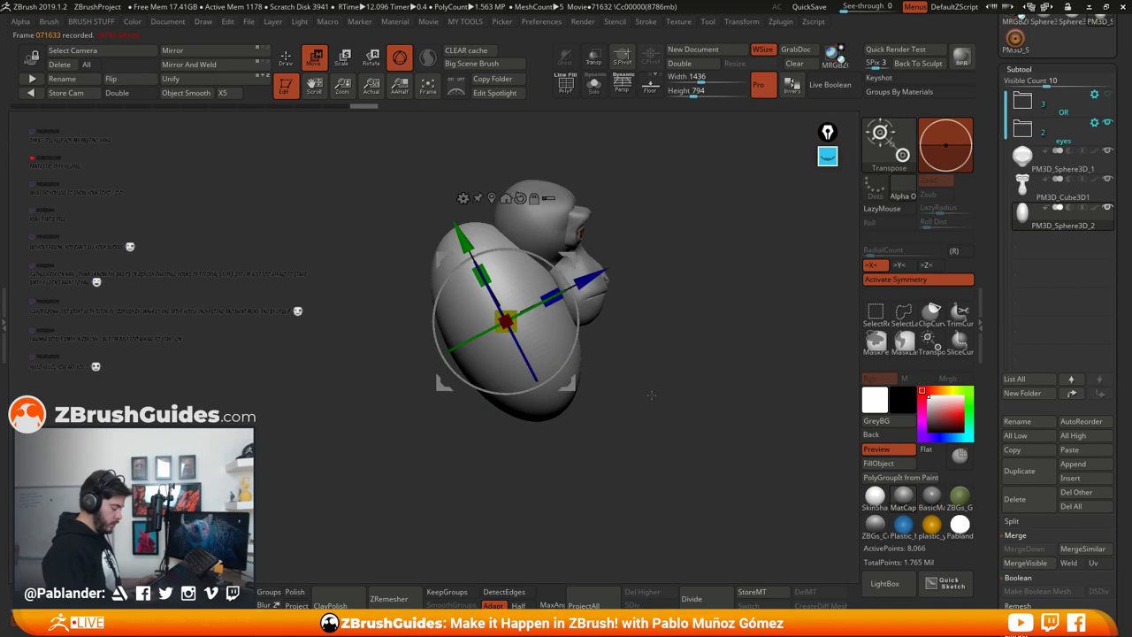
key(t)
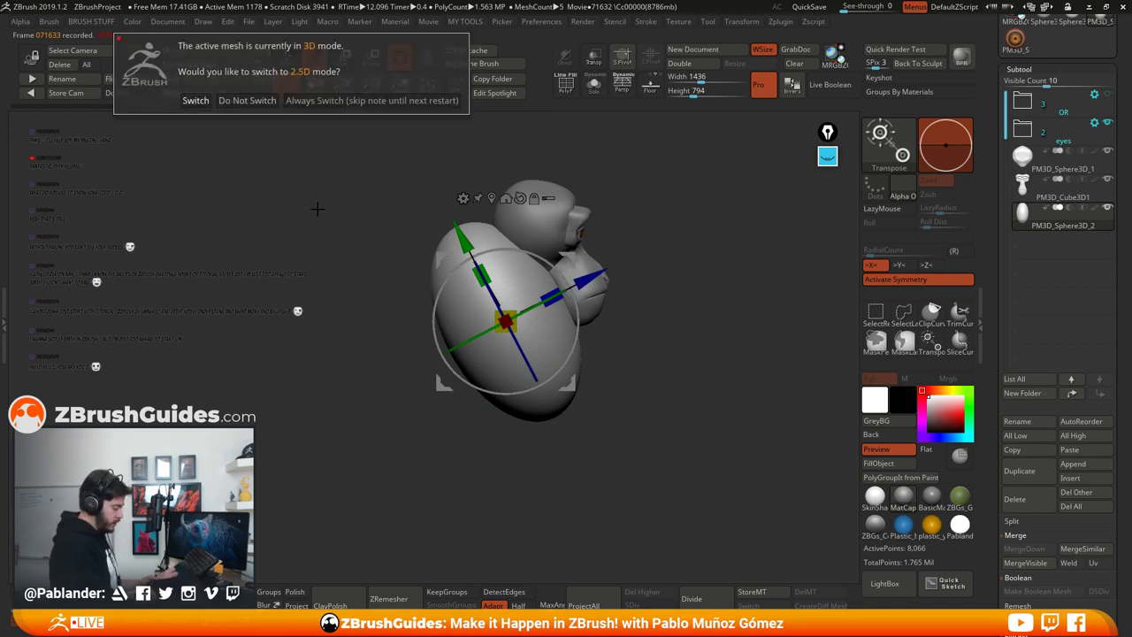
click(247, 100)
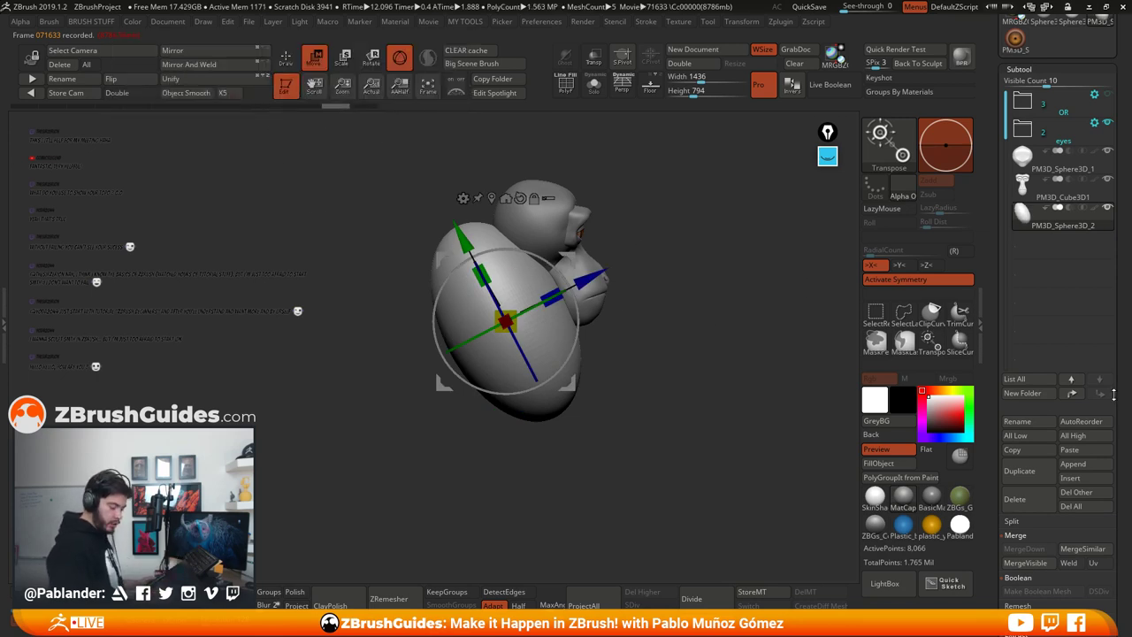
Step: Duplicate the upper-body ellipsoid, rotate the copy more upright, shorten it and lower it to form the belly
click(1036, 472)
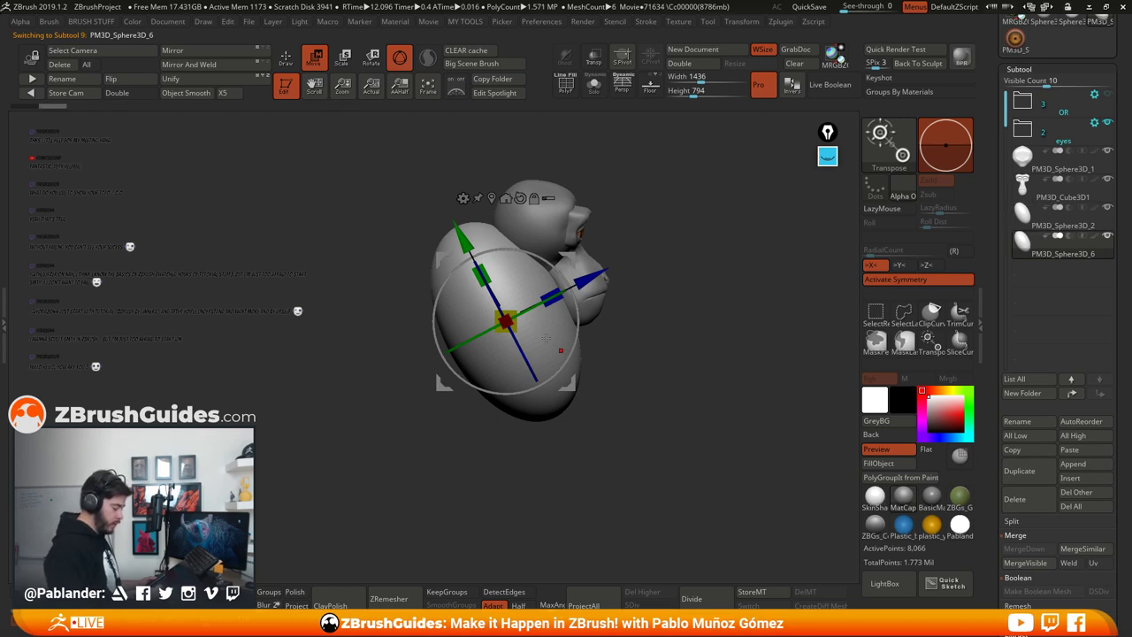
drag(575, 339, 567, 357)
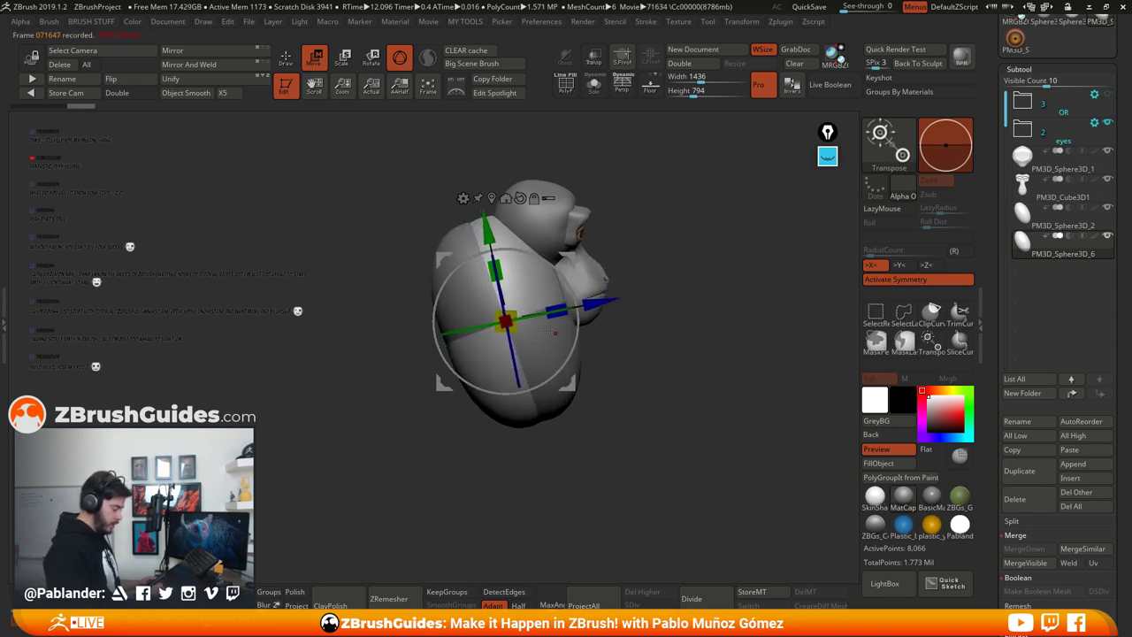
drag(498, 268, 506, 277)
drag(505, 322, 514, 368)
shift+drag(690, 318, 619, 322)
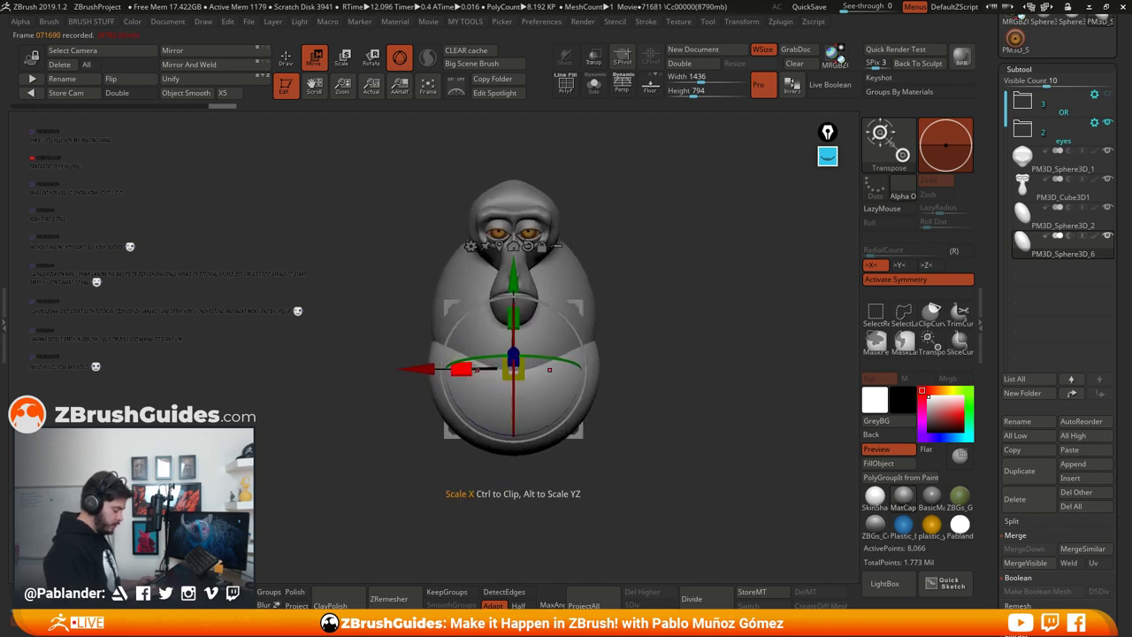
Step: Widen the belly ellipsoid sideways, raise it slightly, and adjust its tilt and front-to-back depth
drag(469, 369, 467, 369)
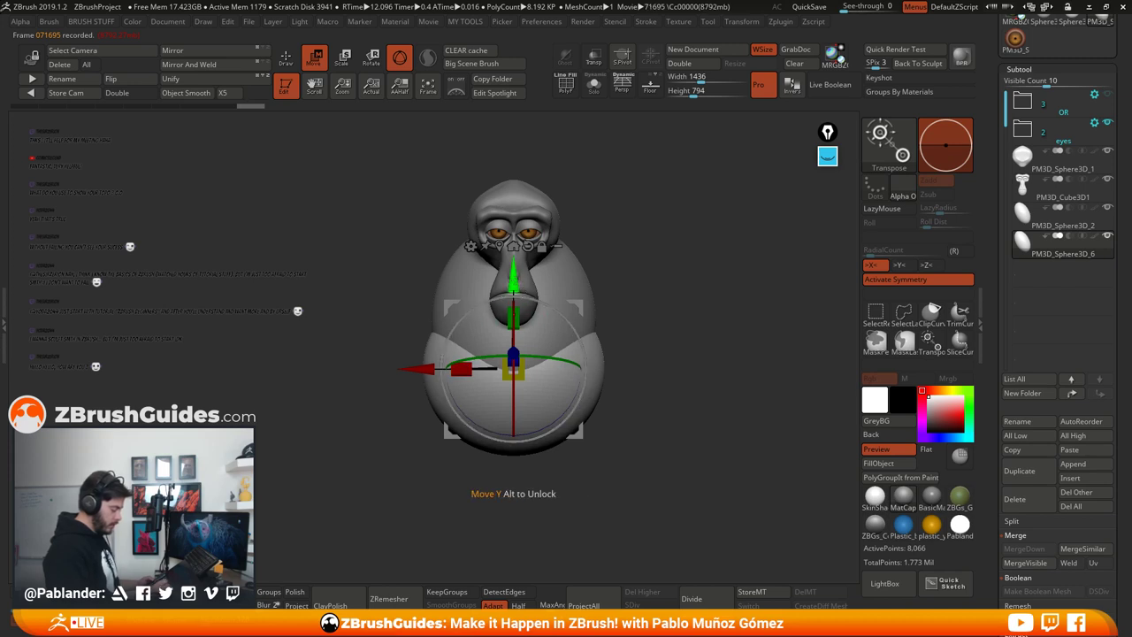
drag(513, 279, 513, 271)
drag(679, 334, 591, 355)
drag(573, 399, 571, 402)
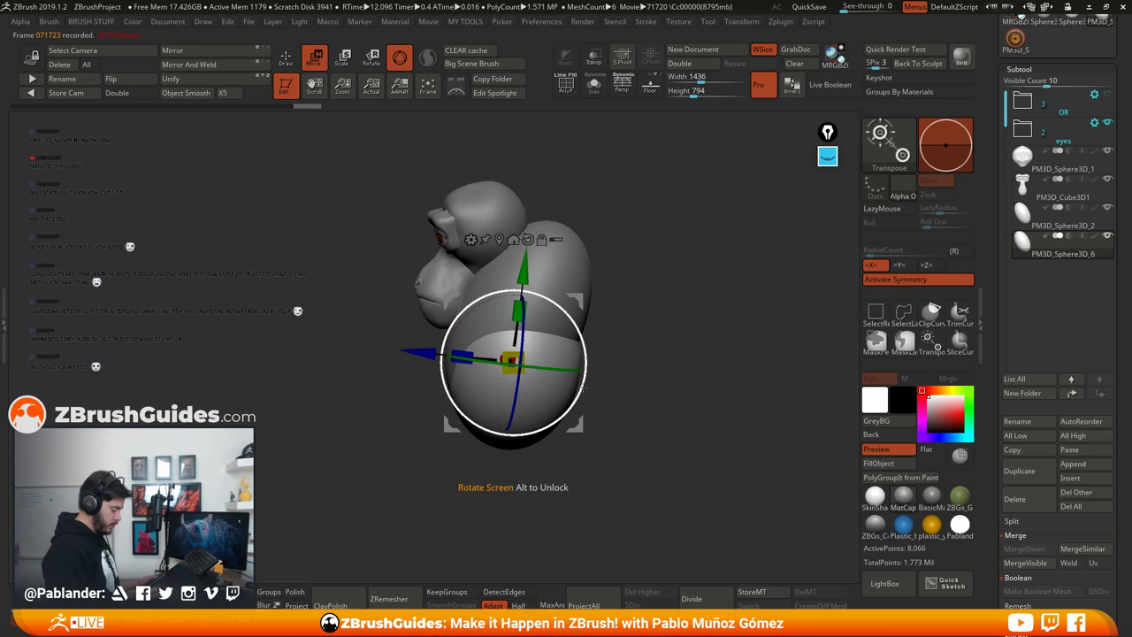
drag(655, 371, 628, 363)
drag(568, 330, 563, 323)
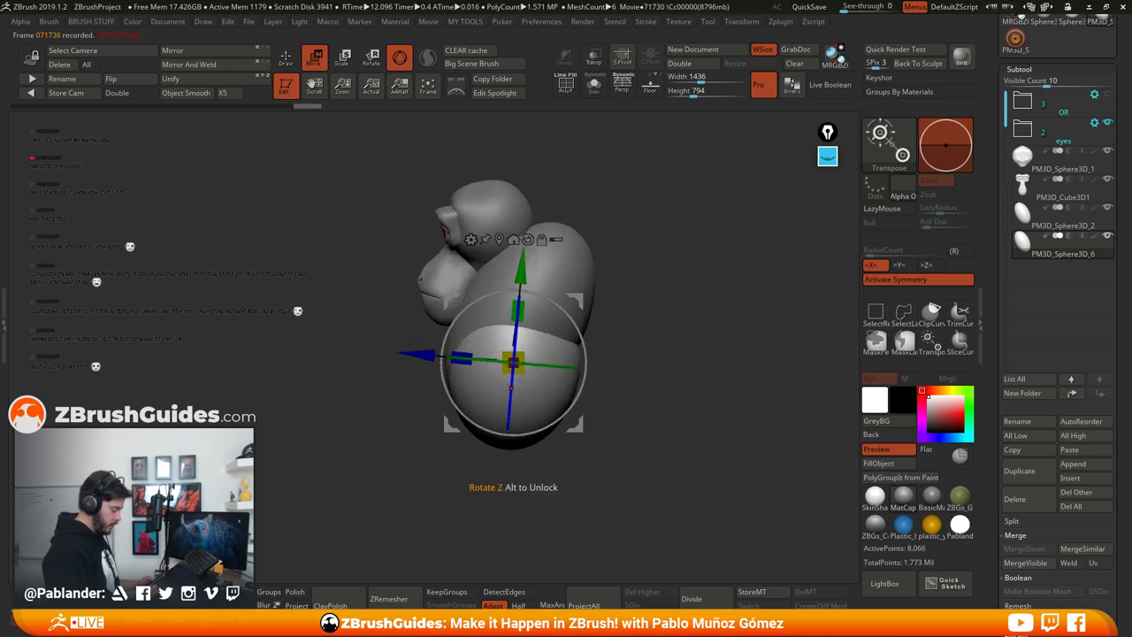
drag(464, 360, 462, 361)
Step: Shift the belly ellipsoid forward and round it out so it protrudes in front of the upper body
drag(575, 302, 696, 322)
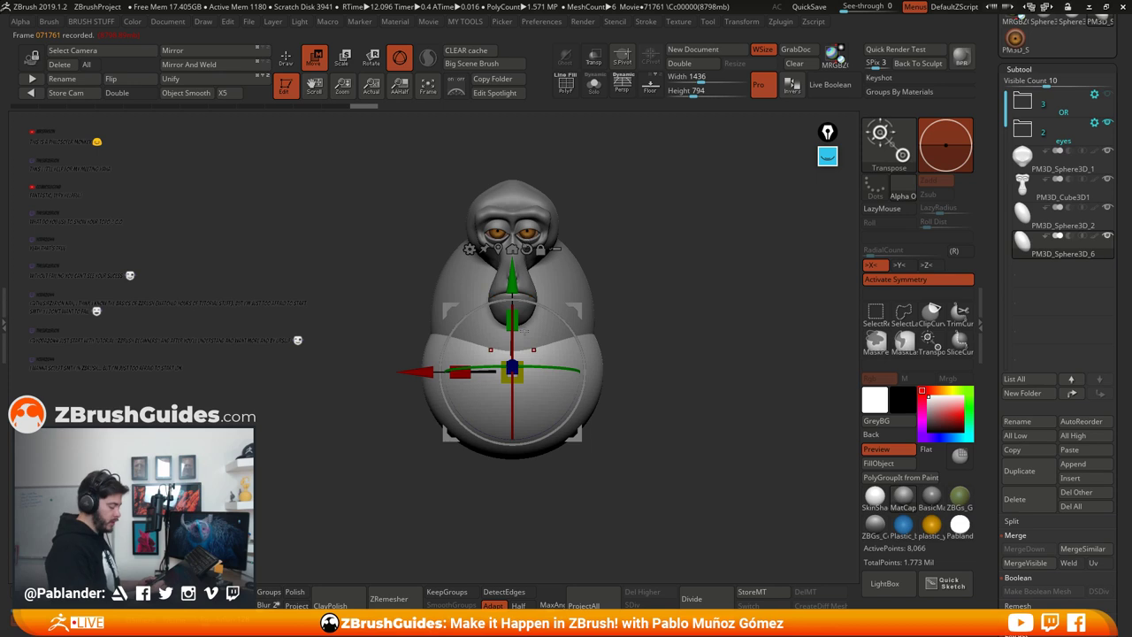
drag(692, 380, 748, 368)
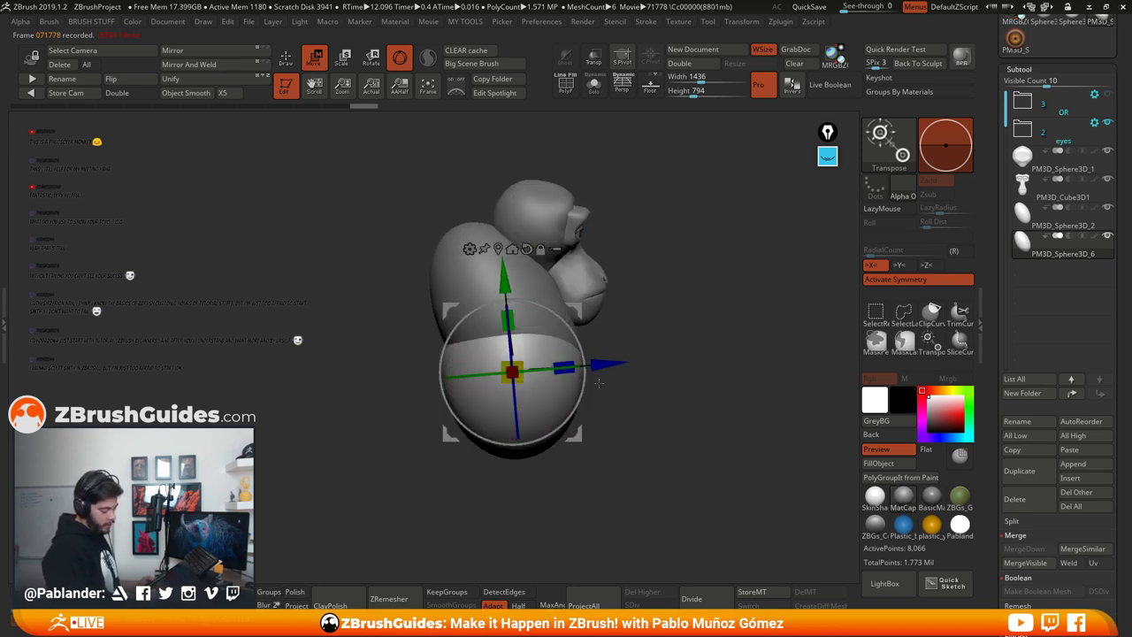
drag(607, 364, 614, 363)
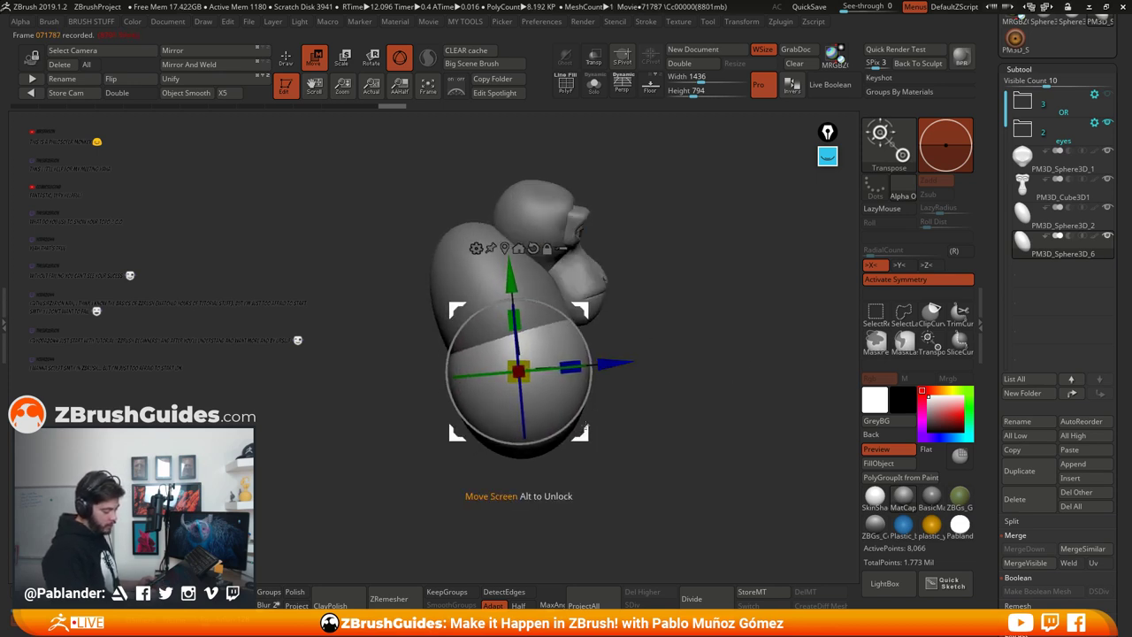
drag(584, 430, 604, 410)
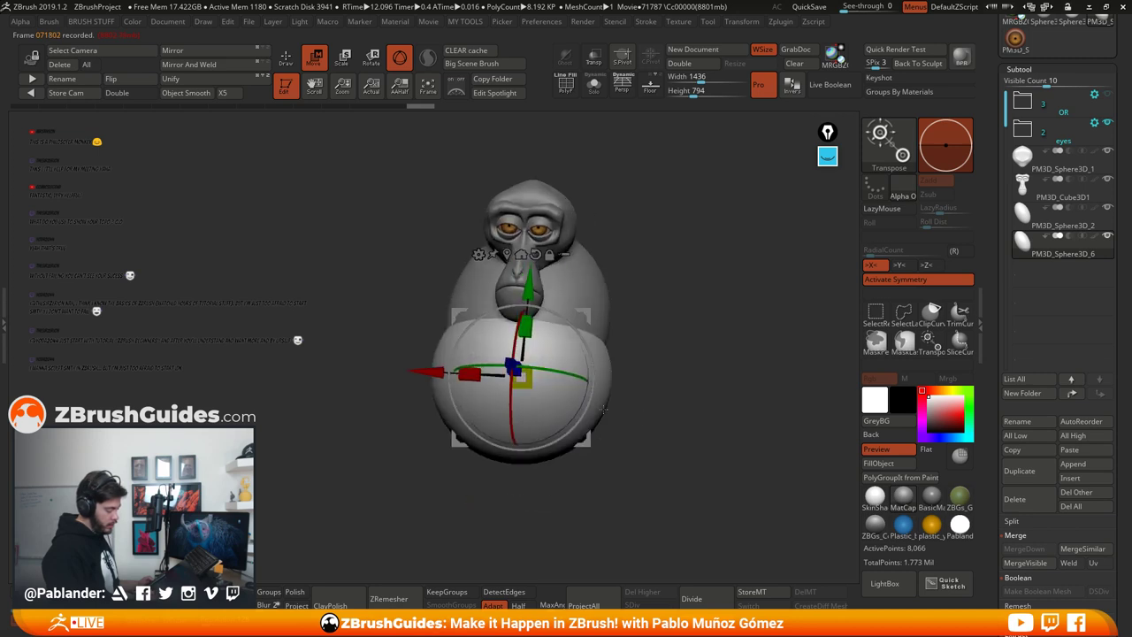
Step: Merge the upper-body and belly subtools and fuse them into one continuous mesh
key(q)
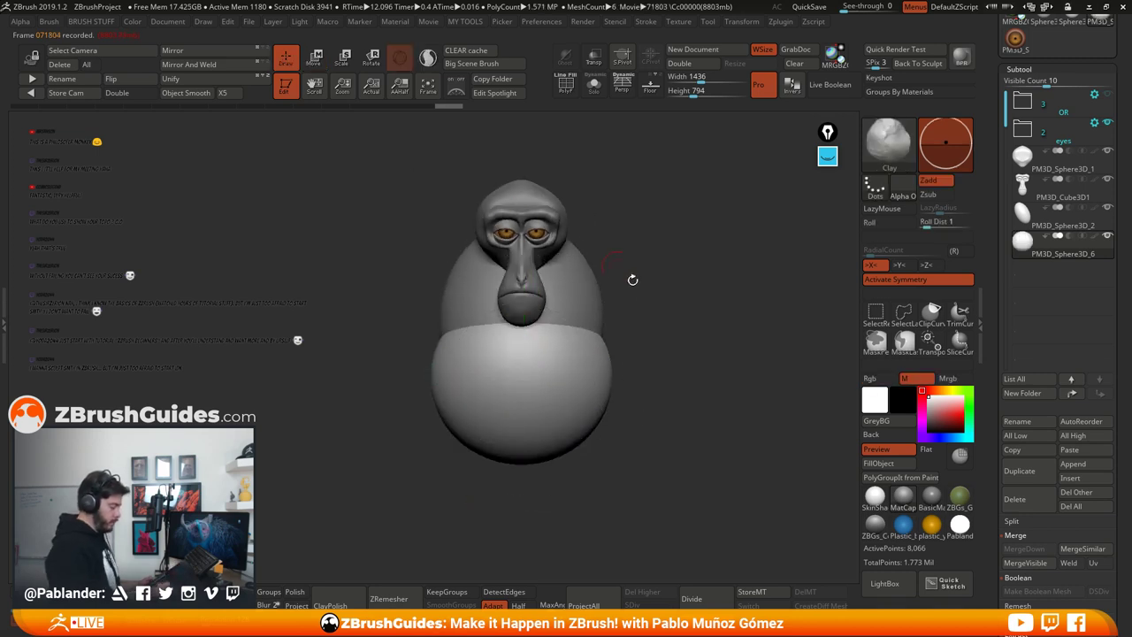
click(1062, 222)
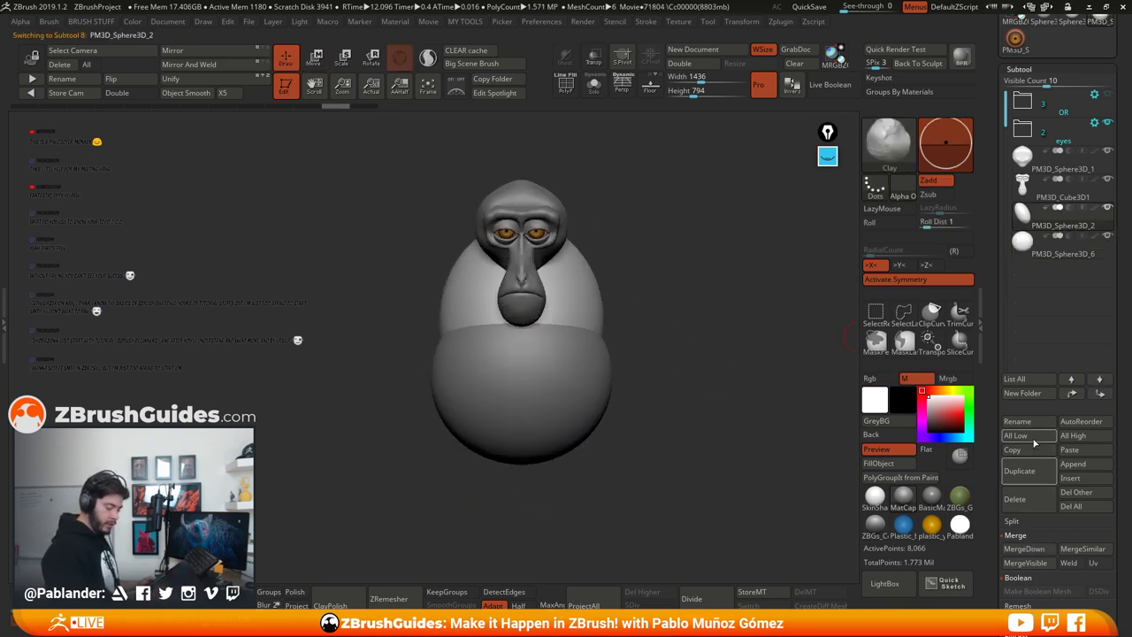
click(1014, 499)
click(920, 575)
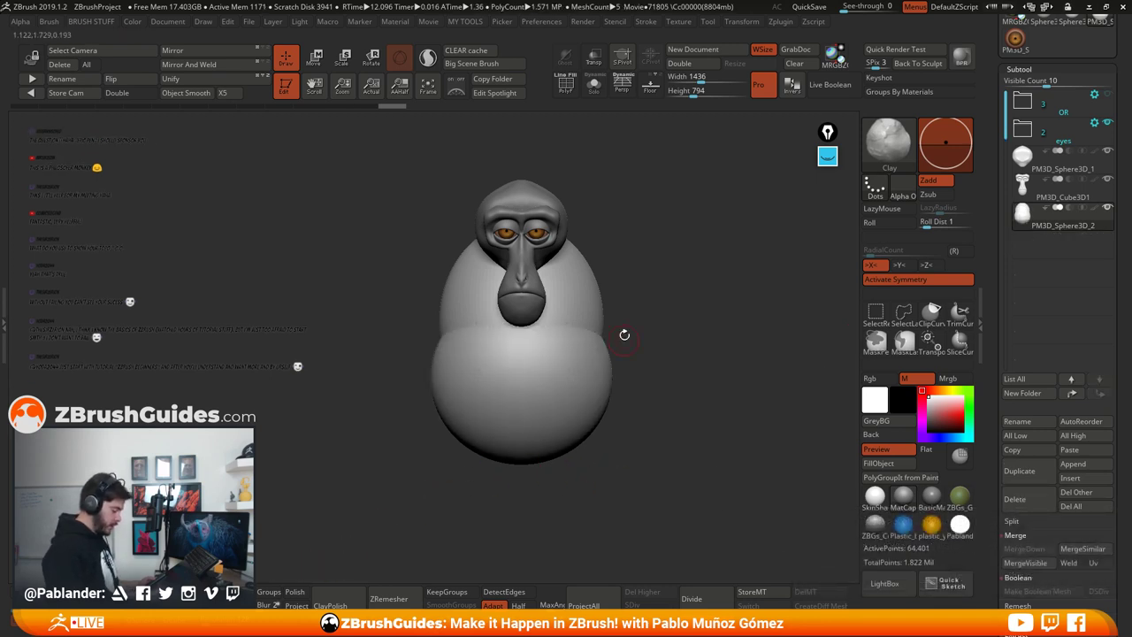
Step: Smooth the seam between the upper body and the belly on both sides
key(space)
key(space)
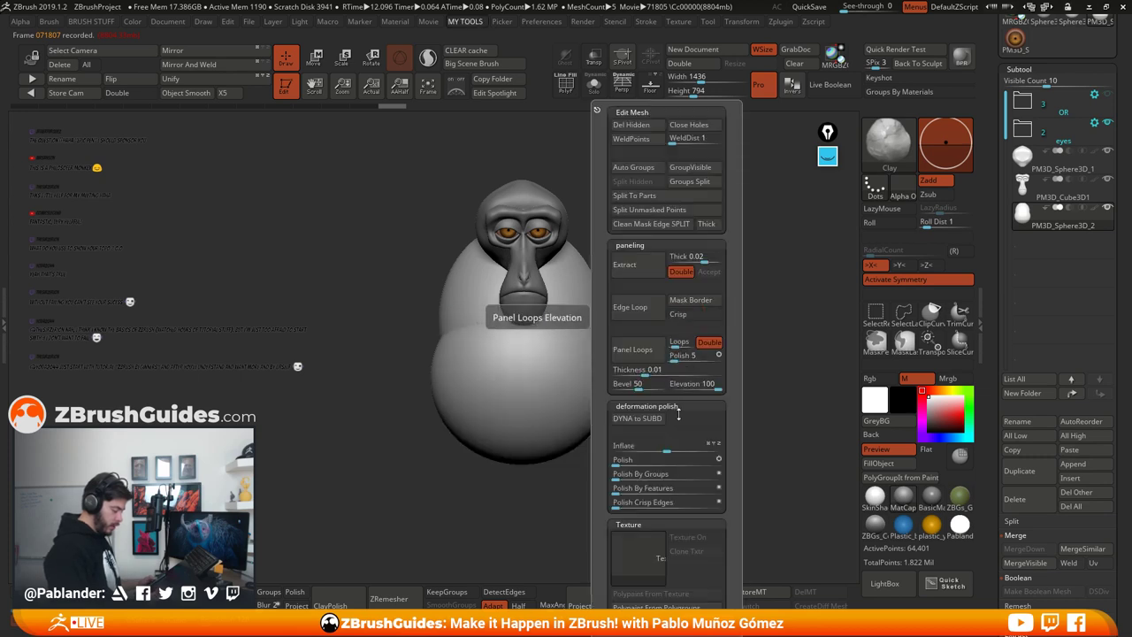
key(shift)
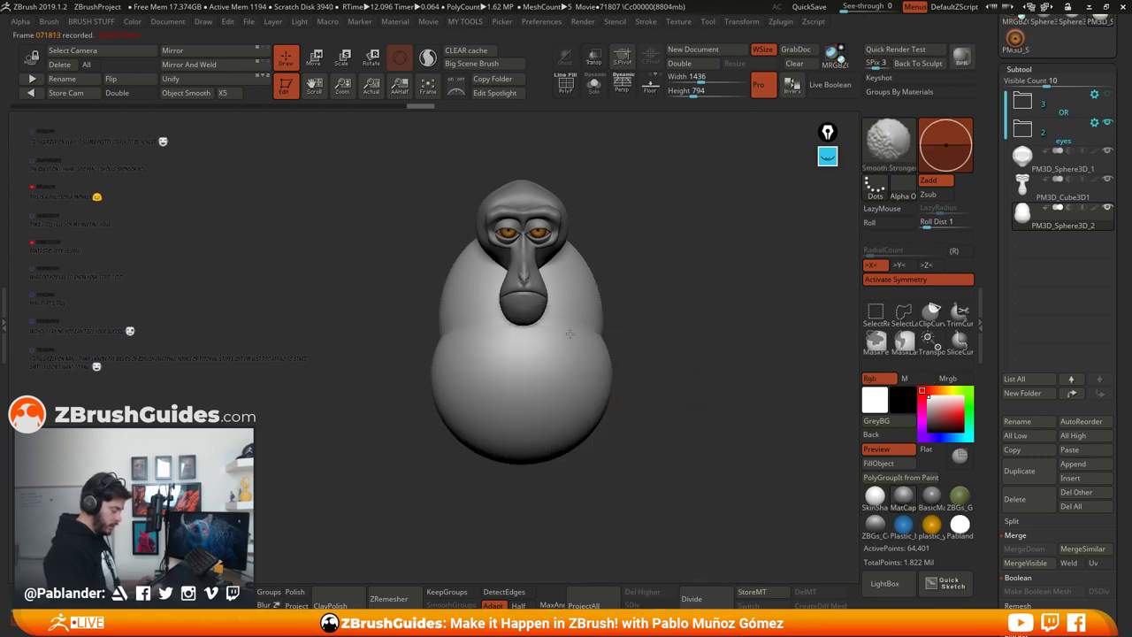
mouse_move(619, 372)
mouse_down()
mouse_move(647, 375)
mouse_move(492, 358)
mouse_up()
drag(415, 376, 472, 386)
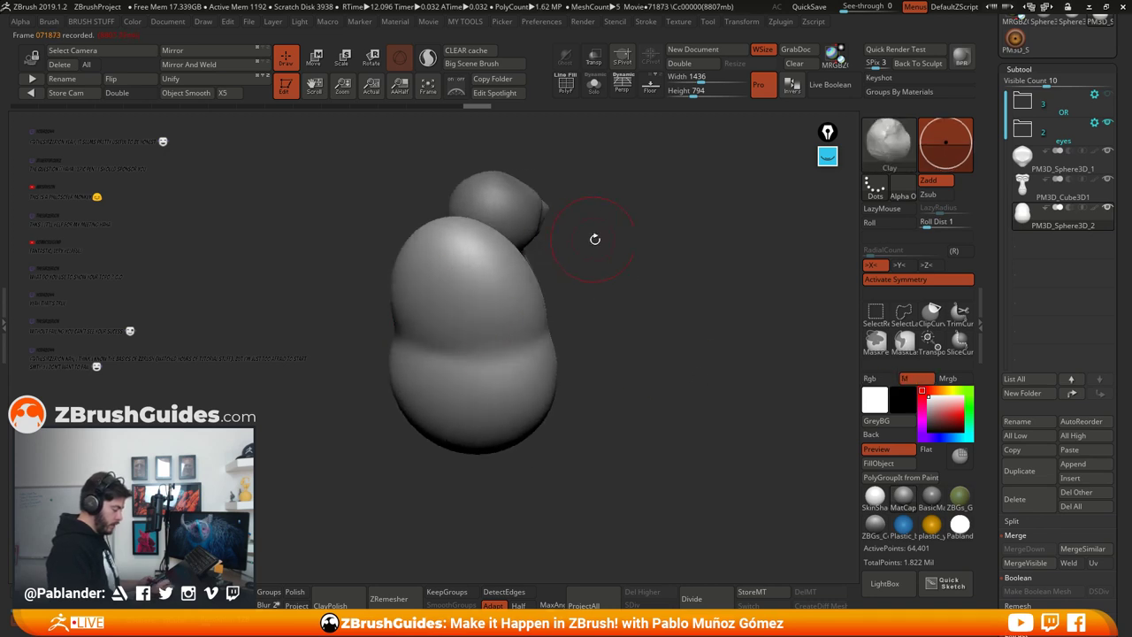
mouse_move(594, 240)
mouse_down()
mouse_move(555, 272)
mouse_move(540, 265)
mouse_up()
Step: Pull the top of the back up toward the base of the head with the Move brush, and smooth it
key(b)
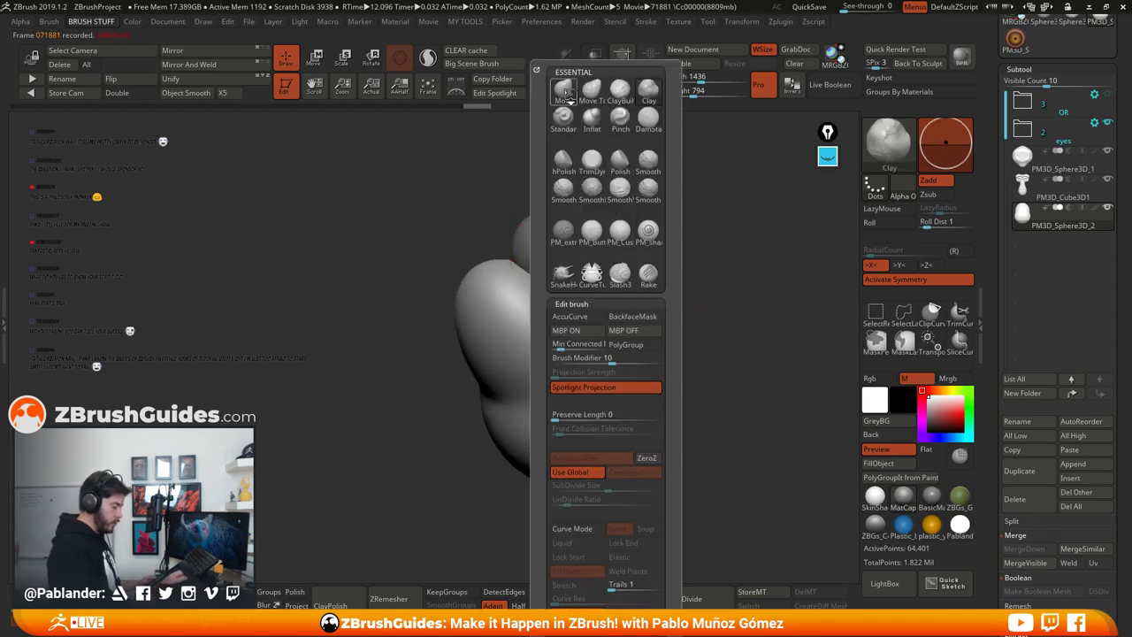
key(m)
key(v)
key(space)
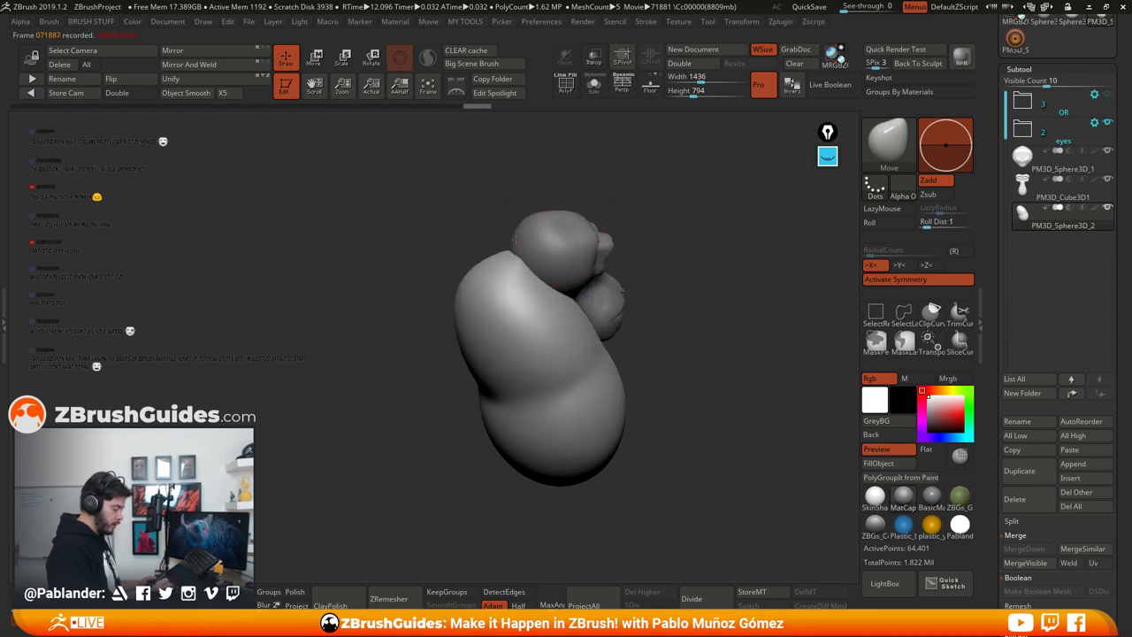
mouse_move(520, 272)
shift+mouse_down()
mouse_move(509, 285)
mouse_move(504, 266)
mouse_move(517, 249)
shift+mouse_up()
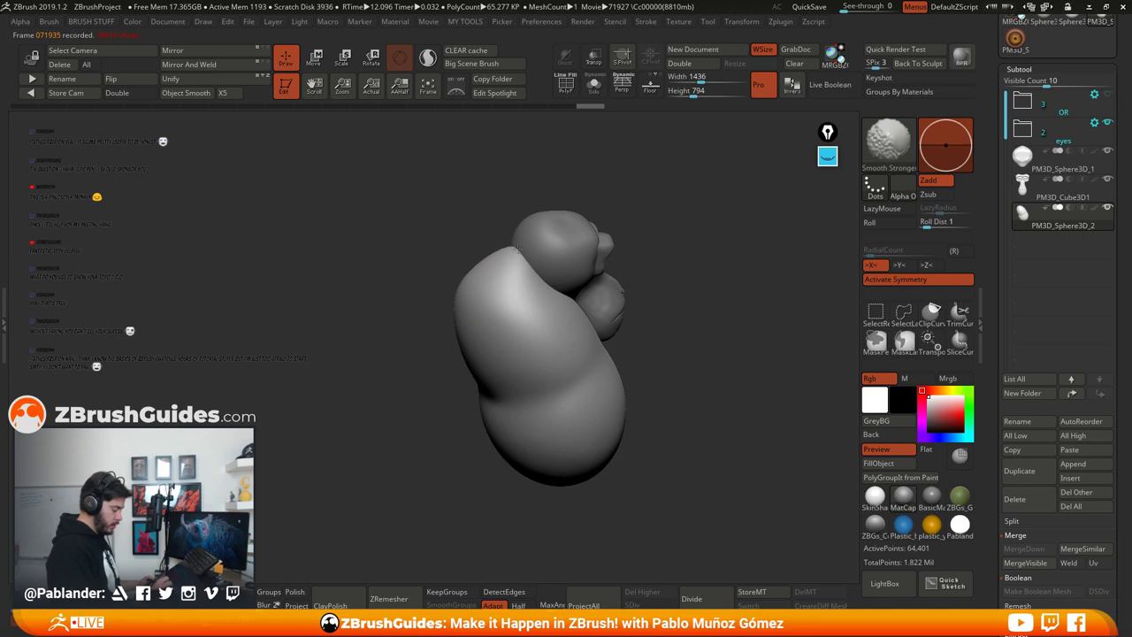
mouse_move(511, 328)
right_down()
mouse_move(535, 325)
mouse_move(528, 384)
mouse_move(627, 309)
mouse_move(672, 318)
right_up()
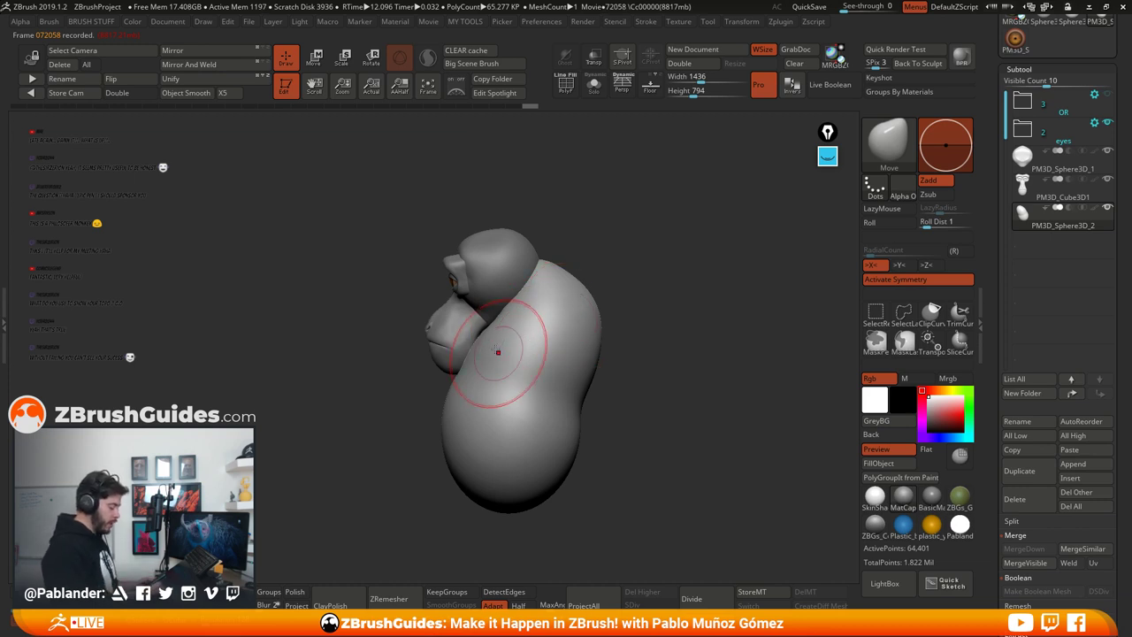
Step: Shape the chest and front outline of the body below the muzzle with the Move brush, smoothing the surface
drag(480, 340, 486, 351)
alt+drag(627, 304, 633, 287)
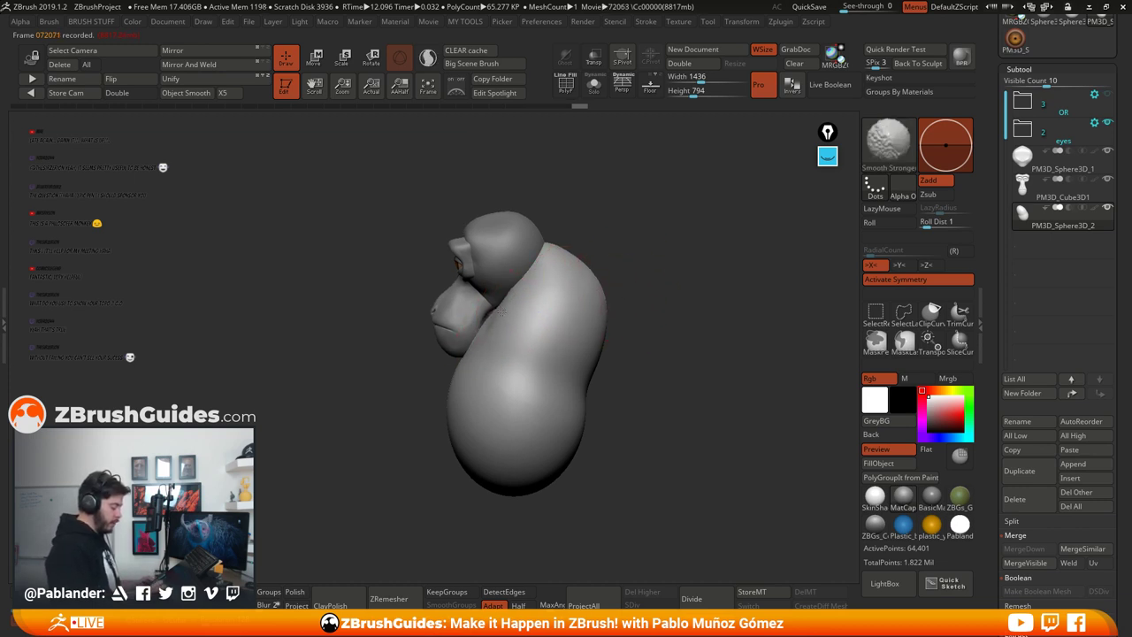
right_drag(518, 303, 656, 293)
drag(562, 341, 672, 321)
mouse_move(549, 336)
mouse_down()
mouse_move(561, 314)
mouse_move(530, 287)
mouse_up()
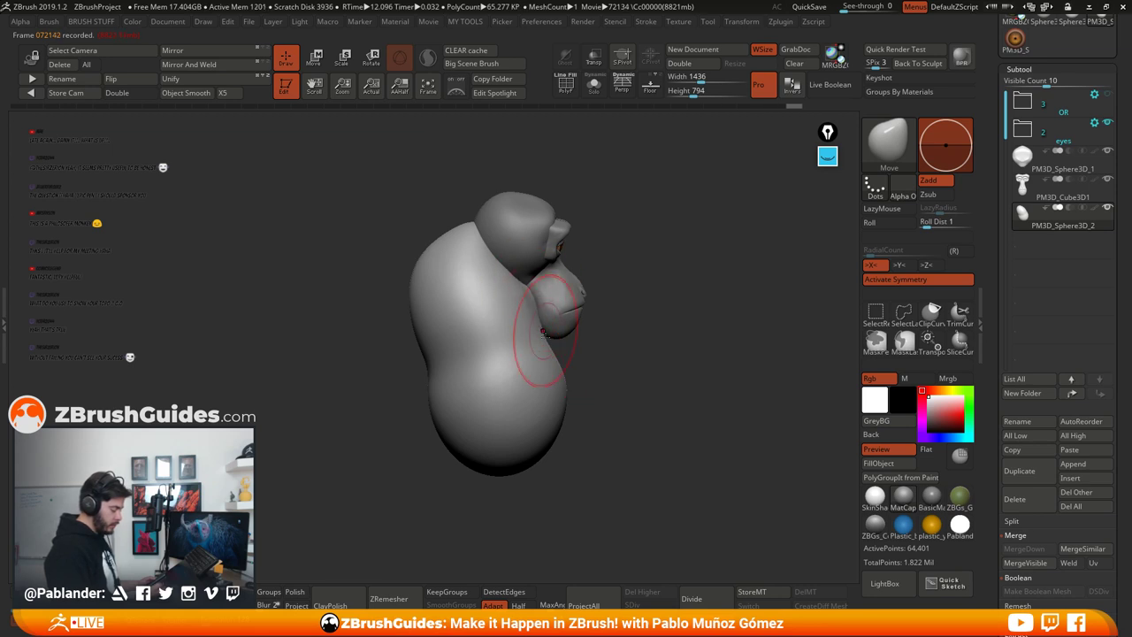
drag(557, 348, 560, 356)
drag(569, 411, 543, 331)
Step: Reshape the shoulders and upper back behind the head with the Move brush, smoothing the hump
mouse_move(778, 274)
mouse_down()
mouse_move(719, 295)
mouse_move(611, 289)
mouse_move(622, 285)
mouse_up()
key(space)
drag(700, 274, 667, 279)
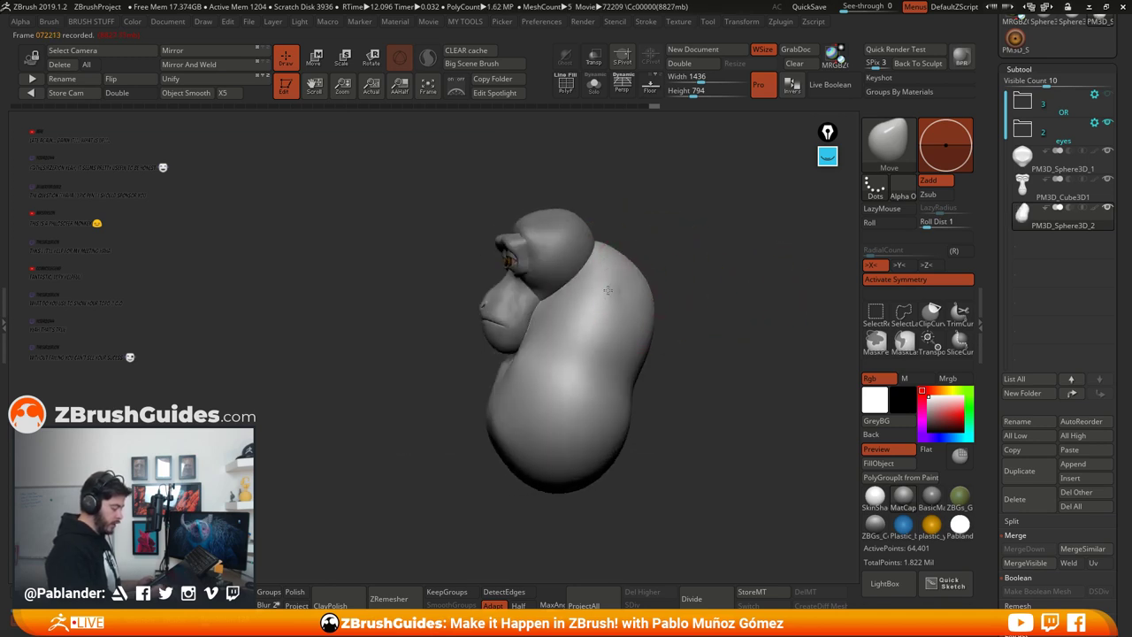
right_drag(678, 269, 608, 288)
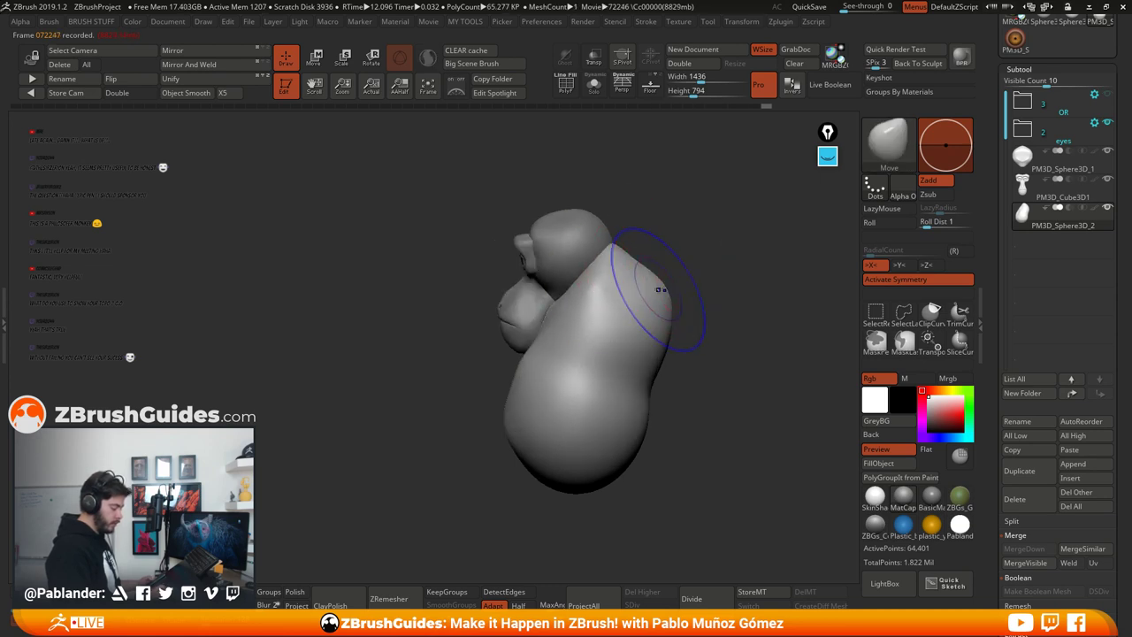
shift+drag(660, 284, 623, 297)
right_drag(590, 301, 611, 310)
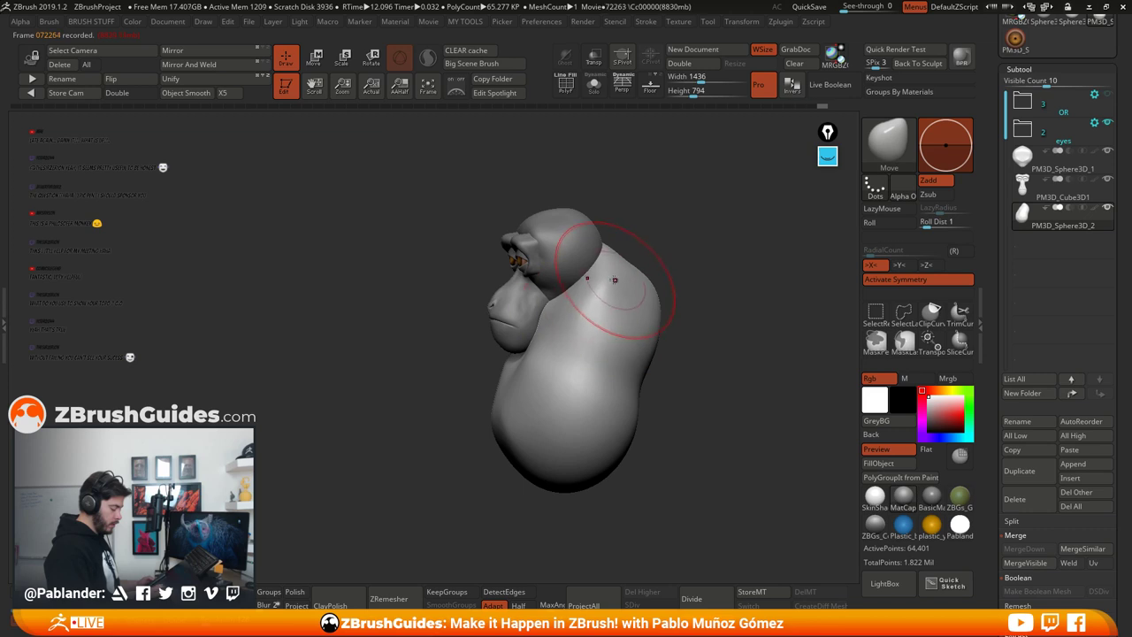
Step: Refine and smooth the lower sides of the belly from the front
shift+right_drag(678, 257, 684, 281)
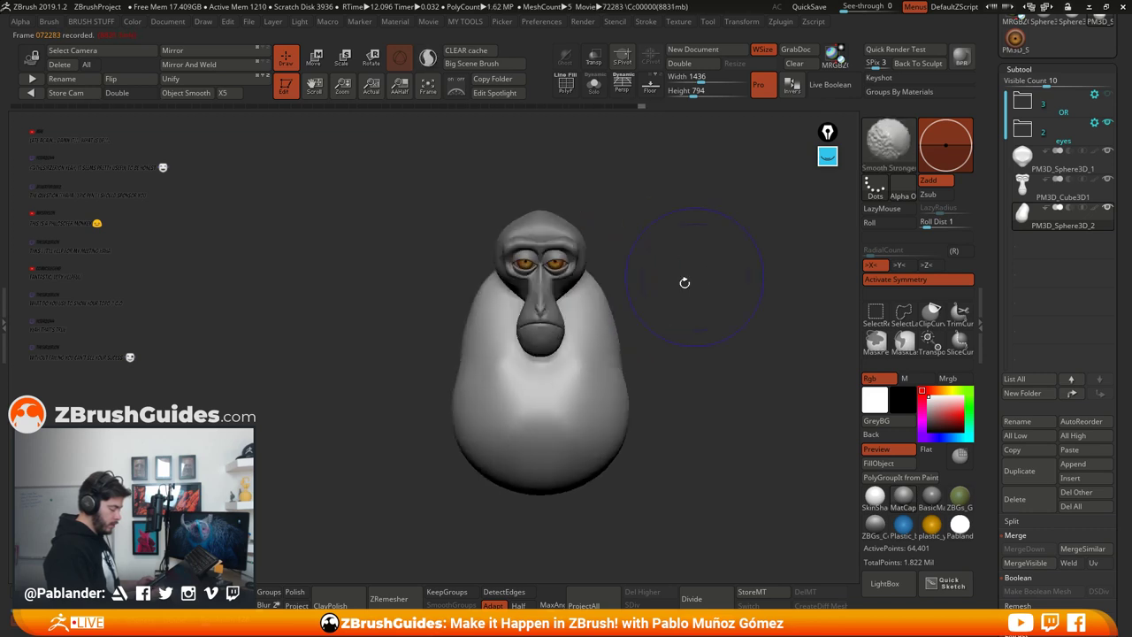
drag(596, 437, 584, 418)
alt+right_drag(586, 414, 588, 403)
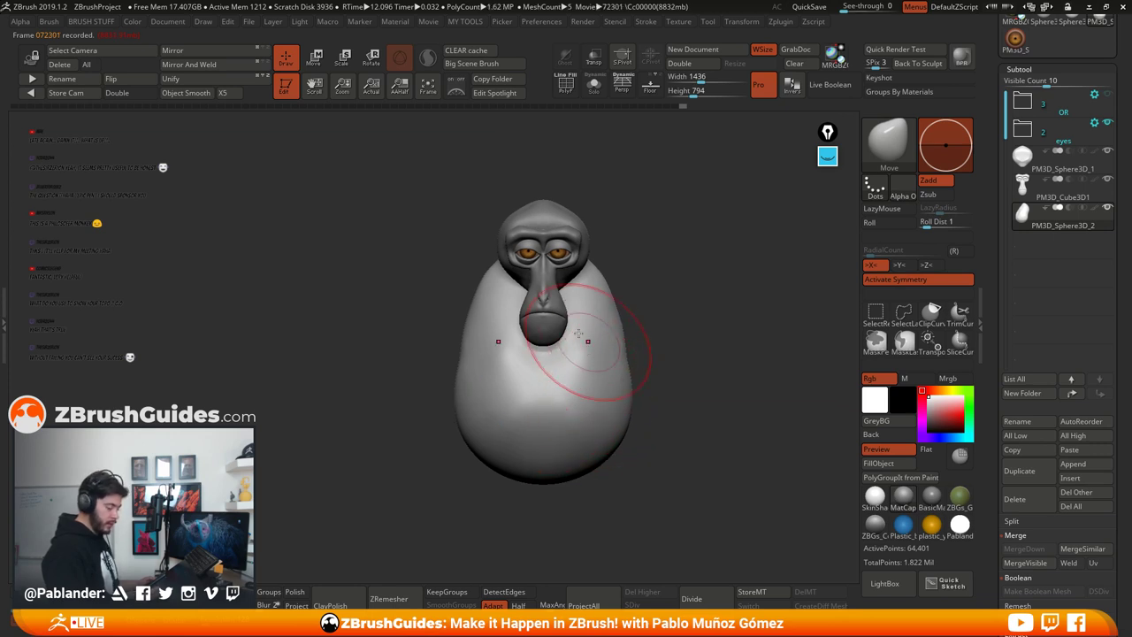
Step: Push the body's lower sides slightly outward and flatten its underside with the Move brush
right_drag(599, 452, 648, 448)
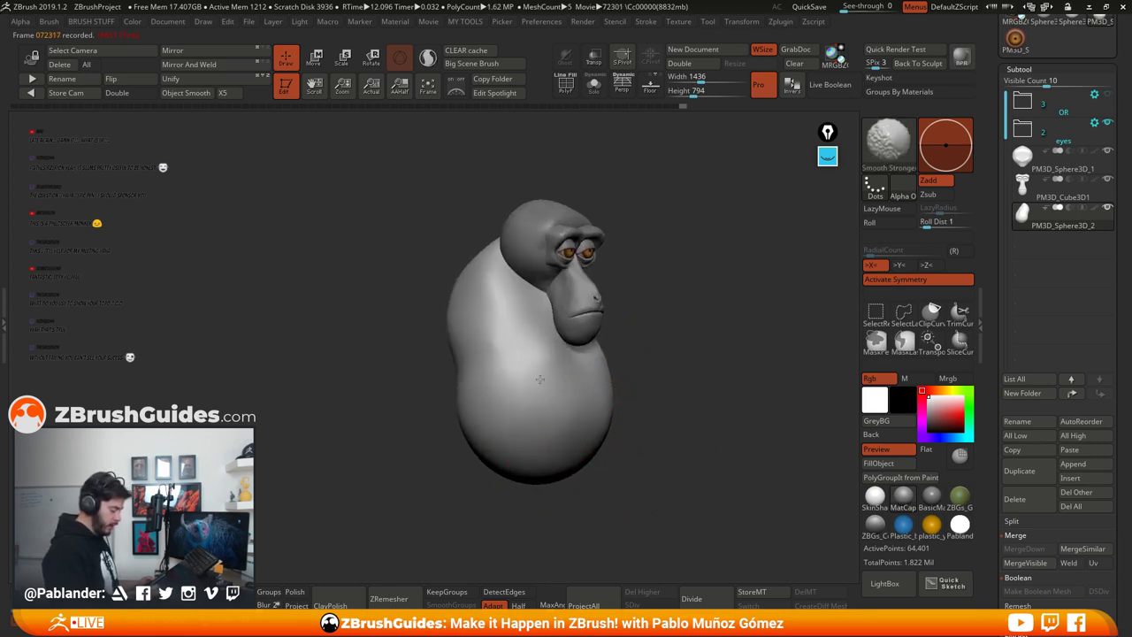
right_drag(530, 354, 584, 362)
key(shift)
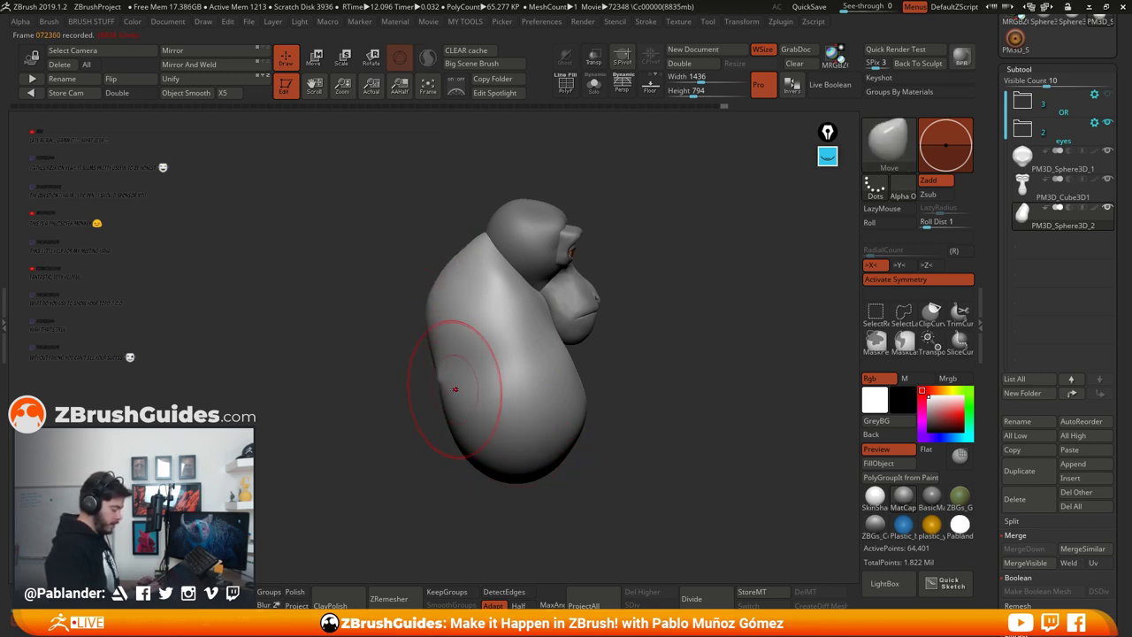
mouse_move(442, 380)
shift+right_down()
mouse_move(454, 404)
mouse_move(576, 346)
shift+right_up()
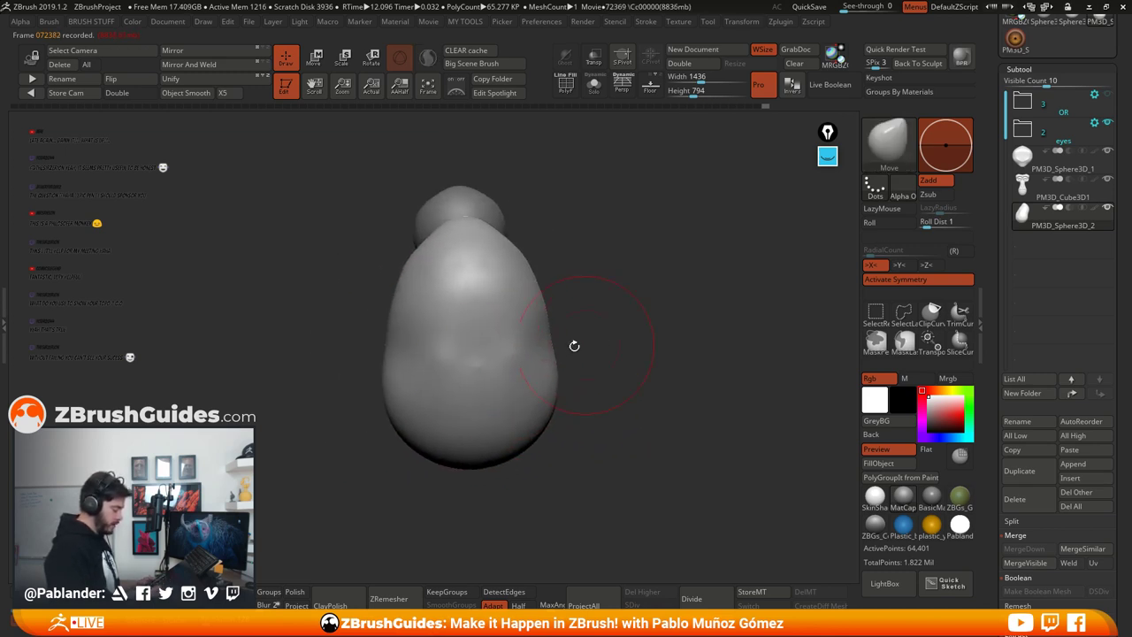
mouse_move(519, 251)
shift+right_down()
mouse_move(674, 338)
mouse_move(627, 387)
shift+right_up()
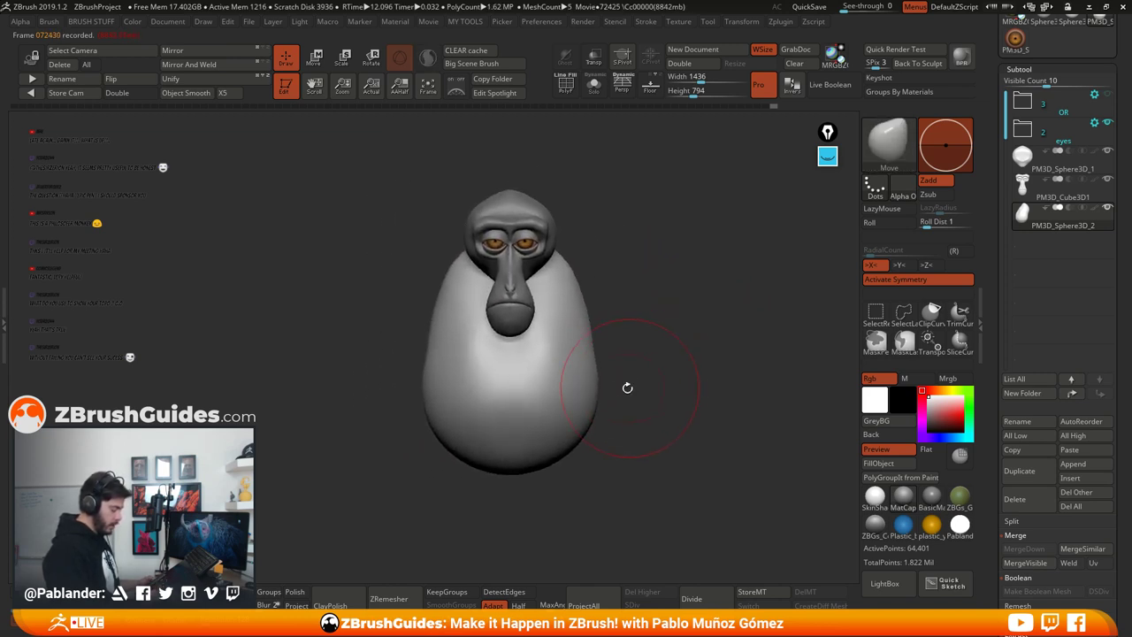
drag(597, 375, 601, 374)
drag(511, 473, 511, 462)
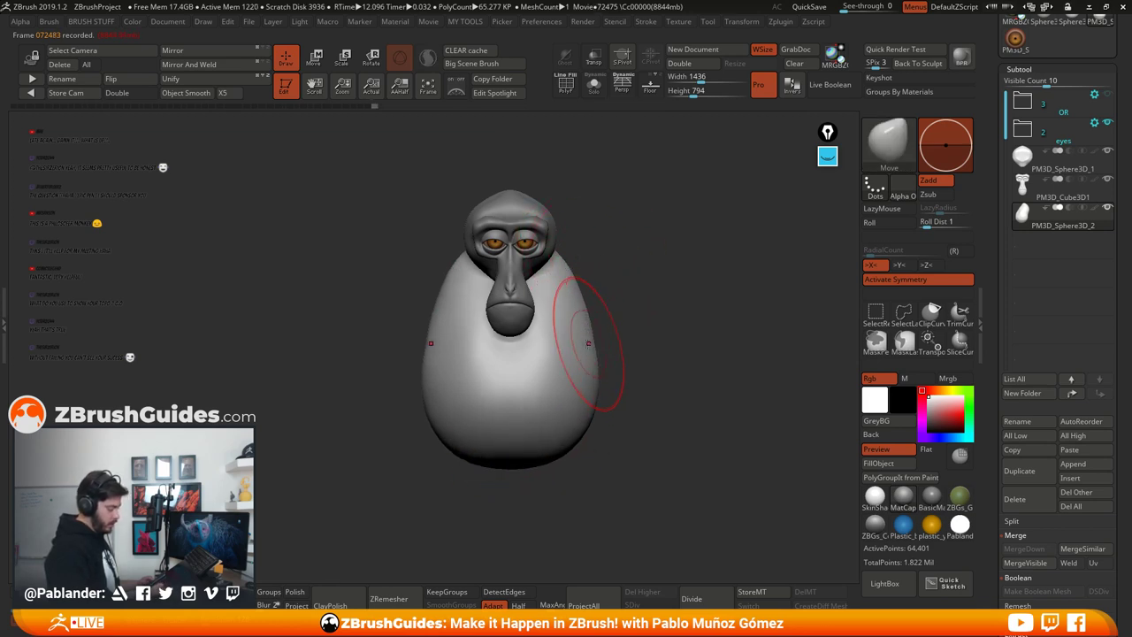
Step: Reduce the brush size and refine the body's side outline from the front
mouse_move(619, 318)
right_down()
mouse_move(704, 320)
mouse_move(621, 321)
right_up()
ctrl+right_drag(621, 321, 695, 377)
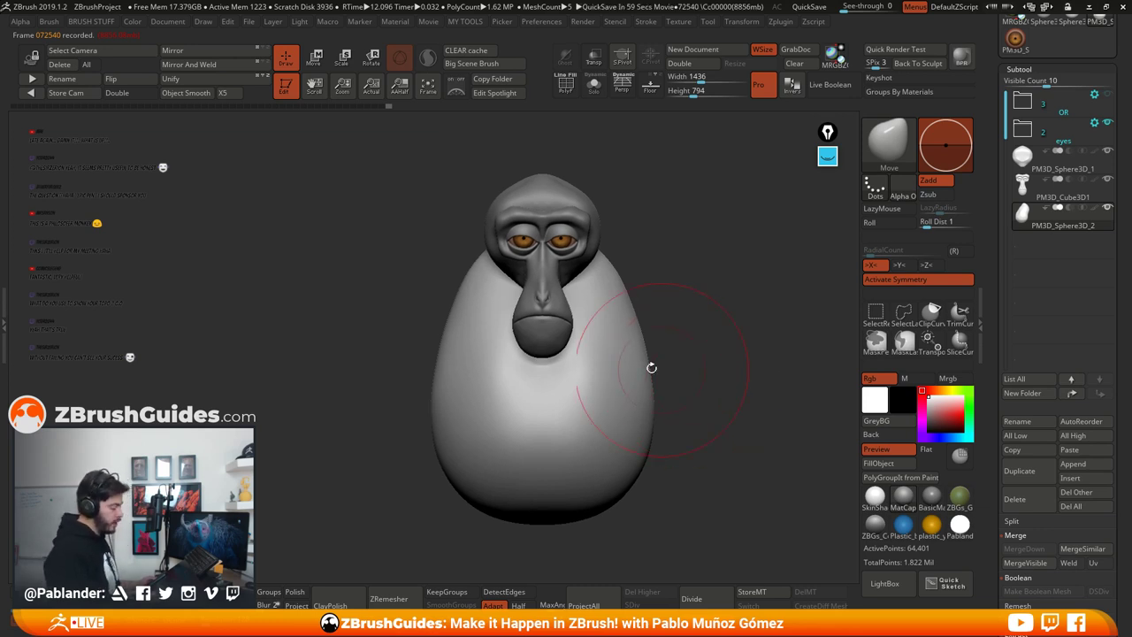
right_drag(708, 374, 694, 388)
mouse_move(701, 390)
mouse_down()
mouse_move(645, 397)
mouse_move(697, 398)
mouse_up()
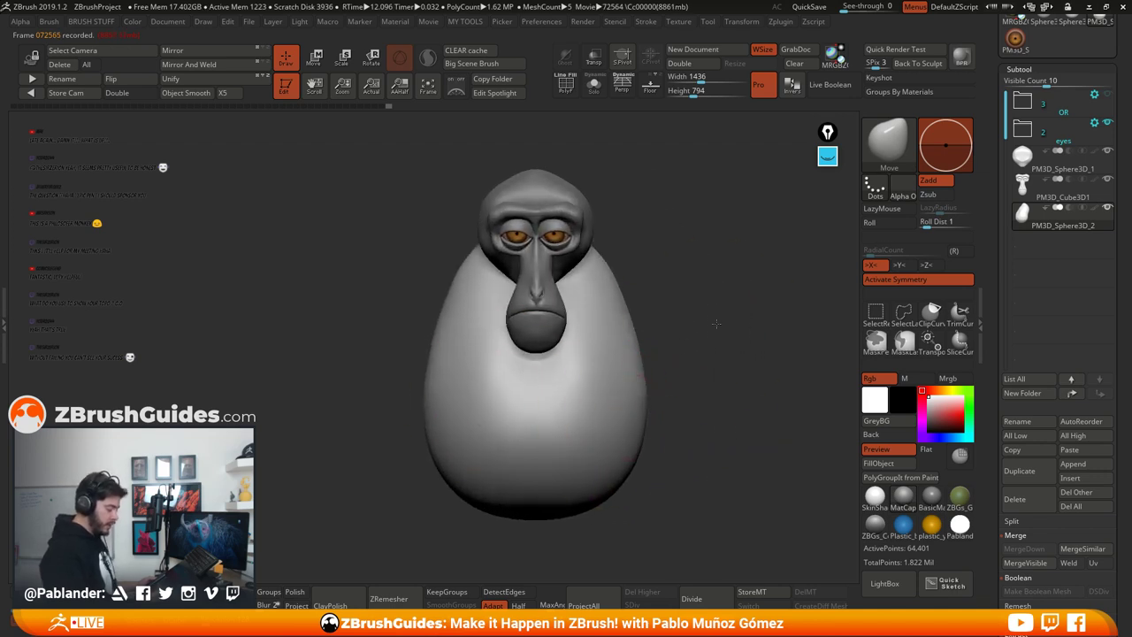
key(space)
drag(716, 324, 698, 324)
right_drag(698, 389, 700, 385)
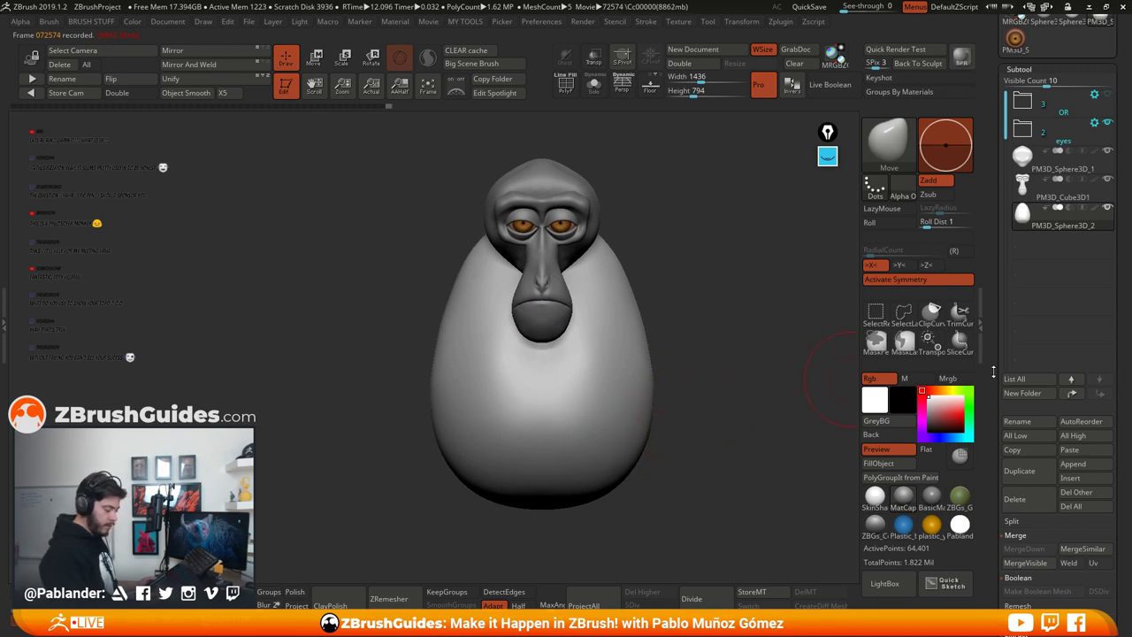
drag(993, 381, 992, 364)
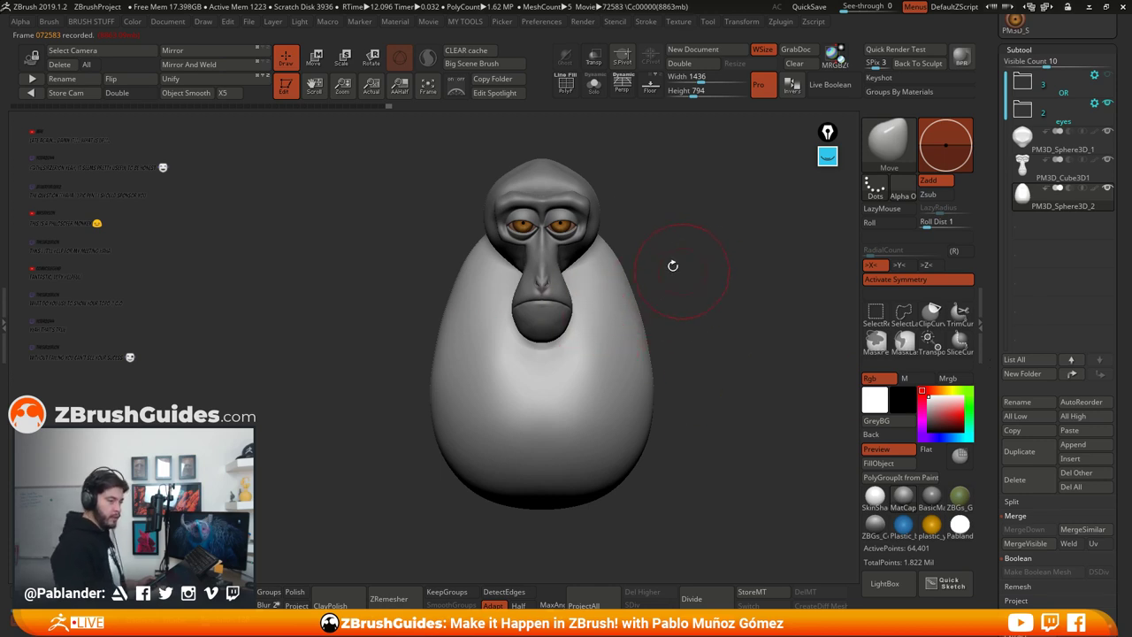
drag(659, 318, 538, 352)
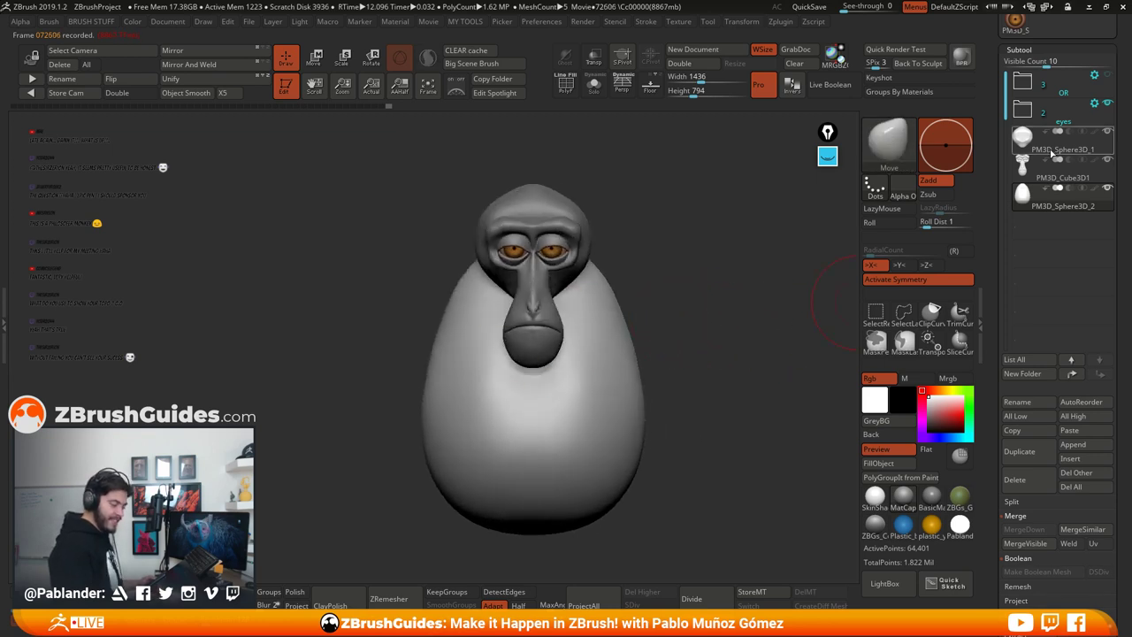
Step: Select the head sphere PM3D_Sphere3D_1, isolate it, and mask the flat face area on its front
click(1052, 152)
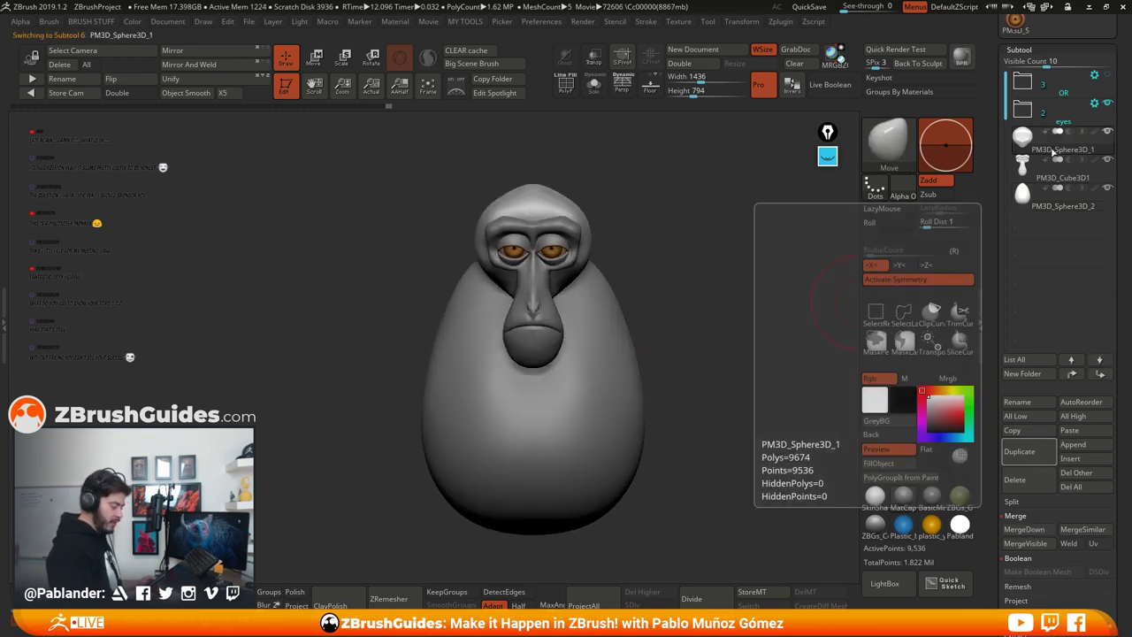
right_click(652, 213)
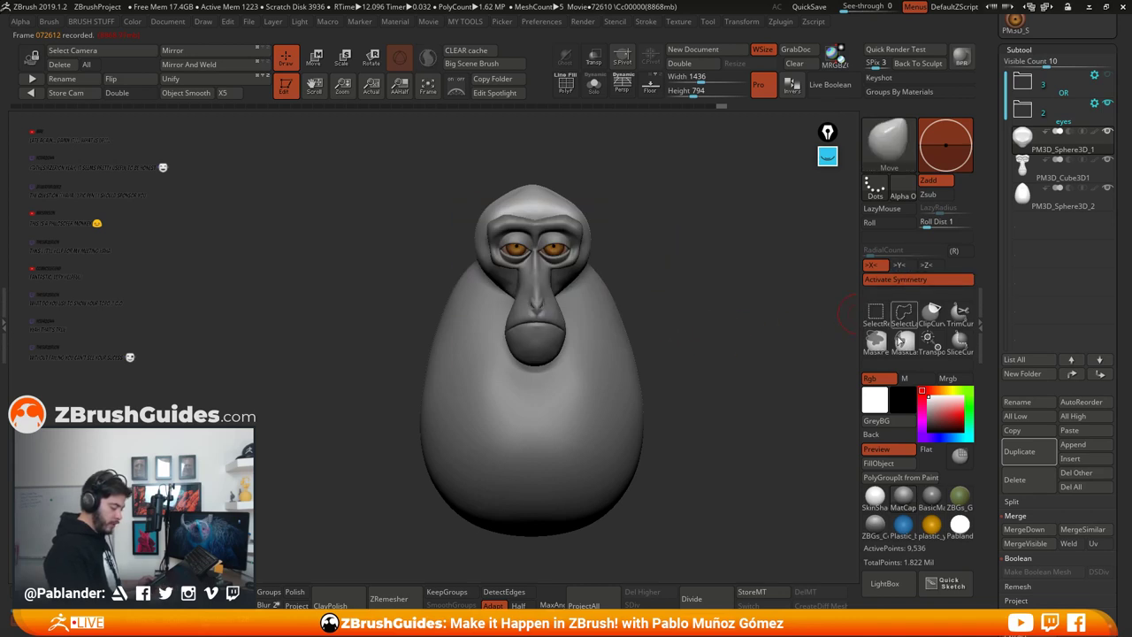
click(594, 88)
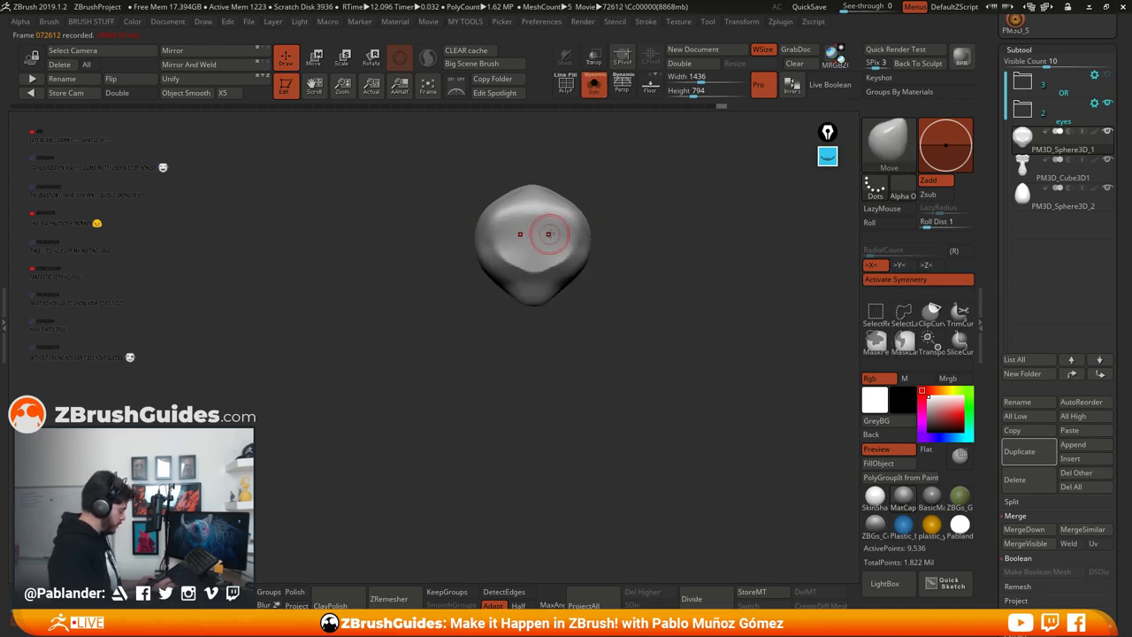
key(ctrl)
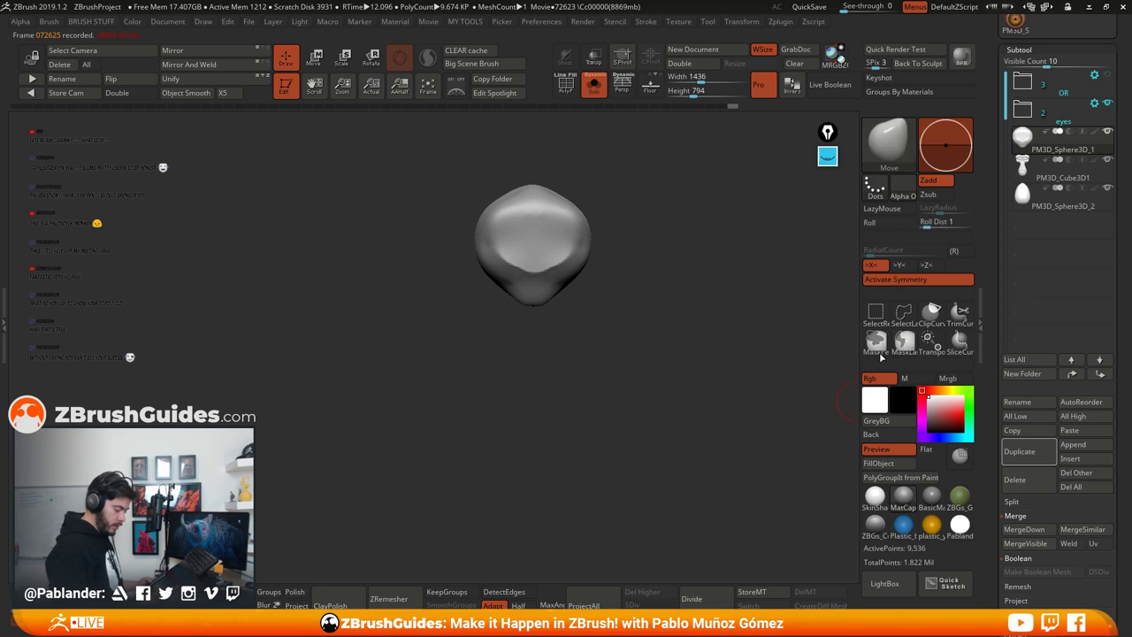
mouse_move(548, 235)
ctrl+mouse_down()
mouse_move(536, 214)
mouse_move(541, 258)
mouse_move(559, 228)
ctrl+mouse_up()
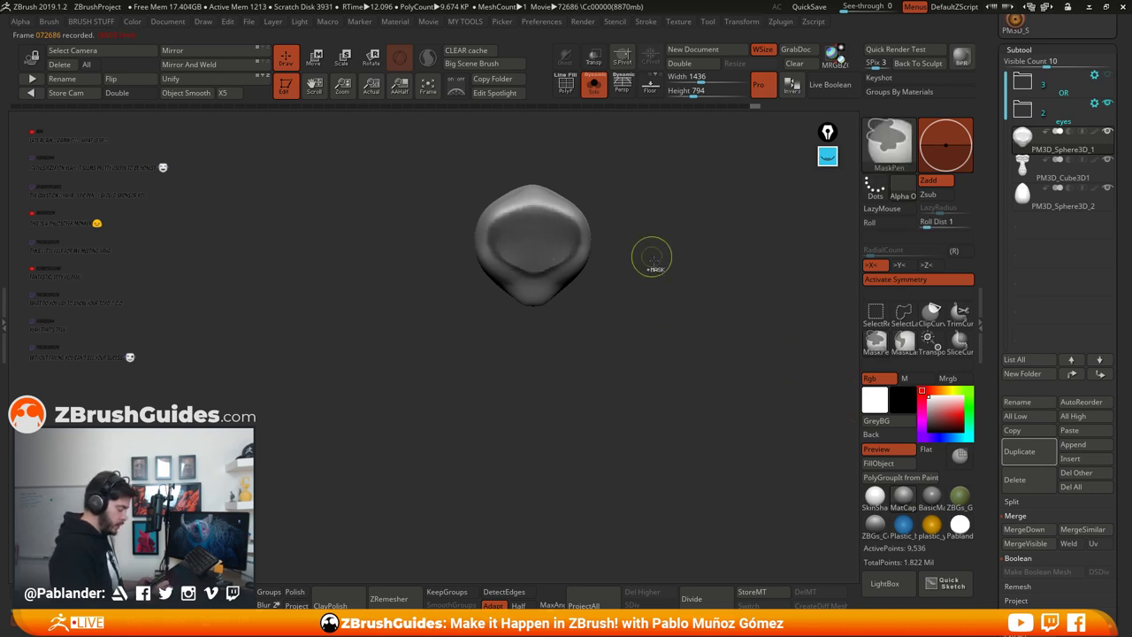
ctrl+drag(651, 255, 634, 286)
ctrl+shift+click(646, 213)
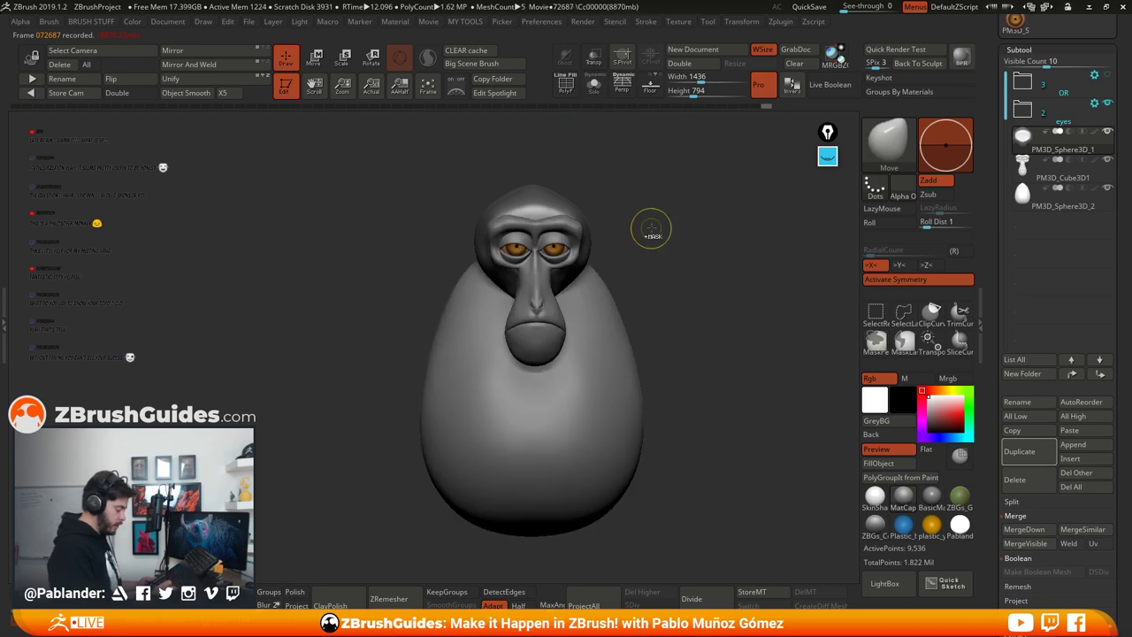
ctrl+click(650, 229)
Step: Isolate the head sphere again, soften its mask, and invert it so the skull is masked instead of the face area
click(593, 85)
drag(583, 113, 566, 196)
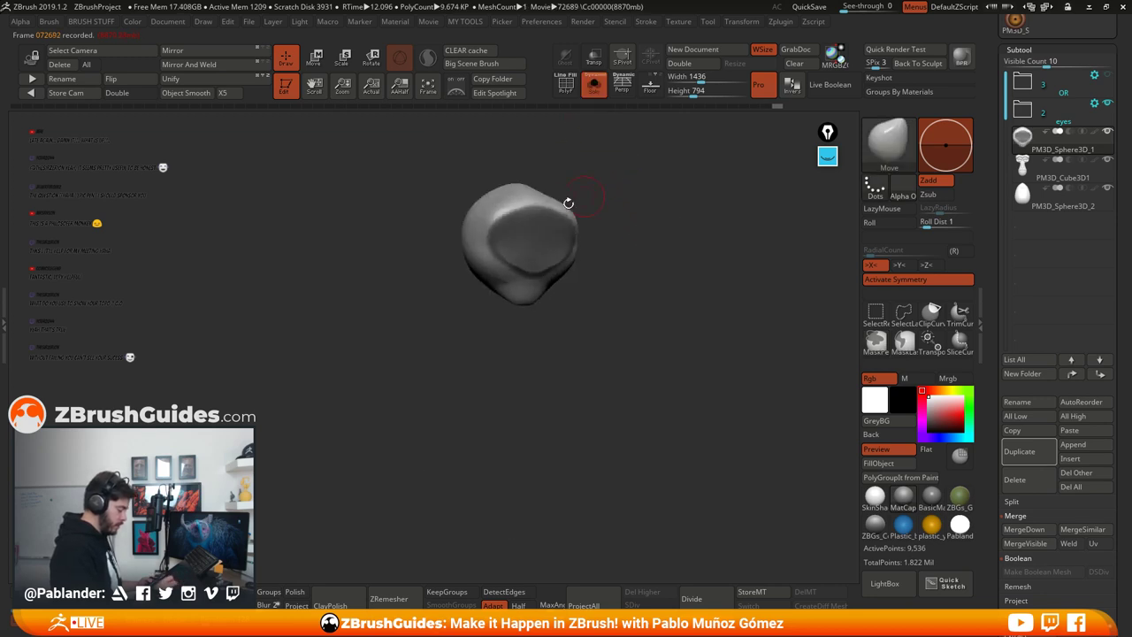
ctrl+click(517, 259)
ctrl+click(618, 196)
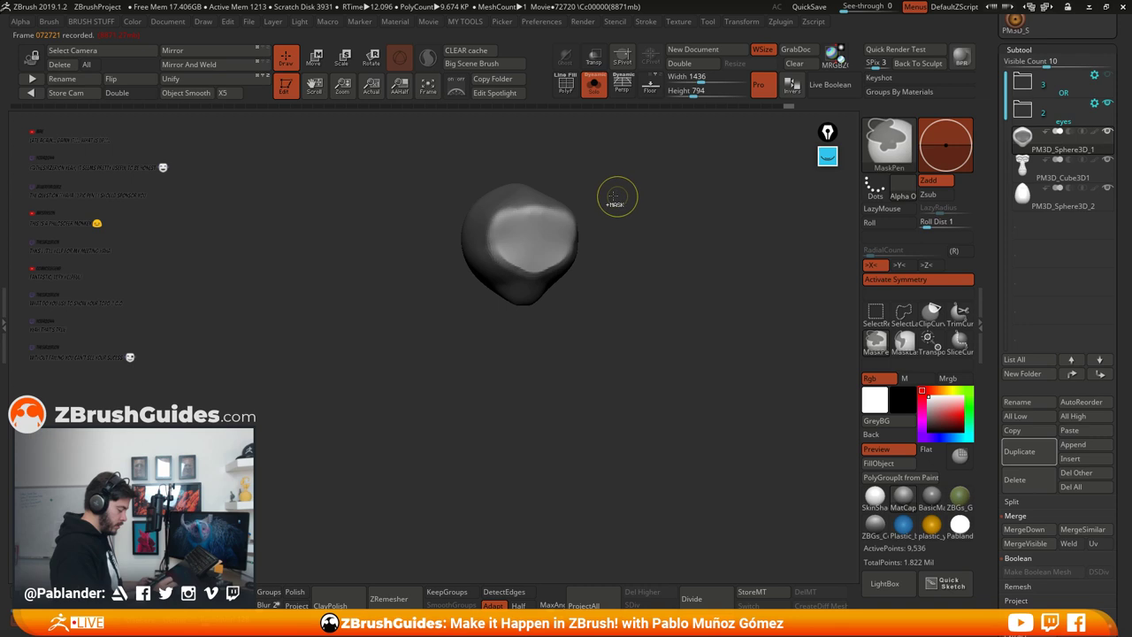
click(594, 86)
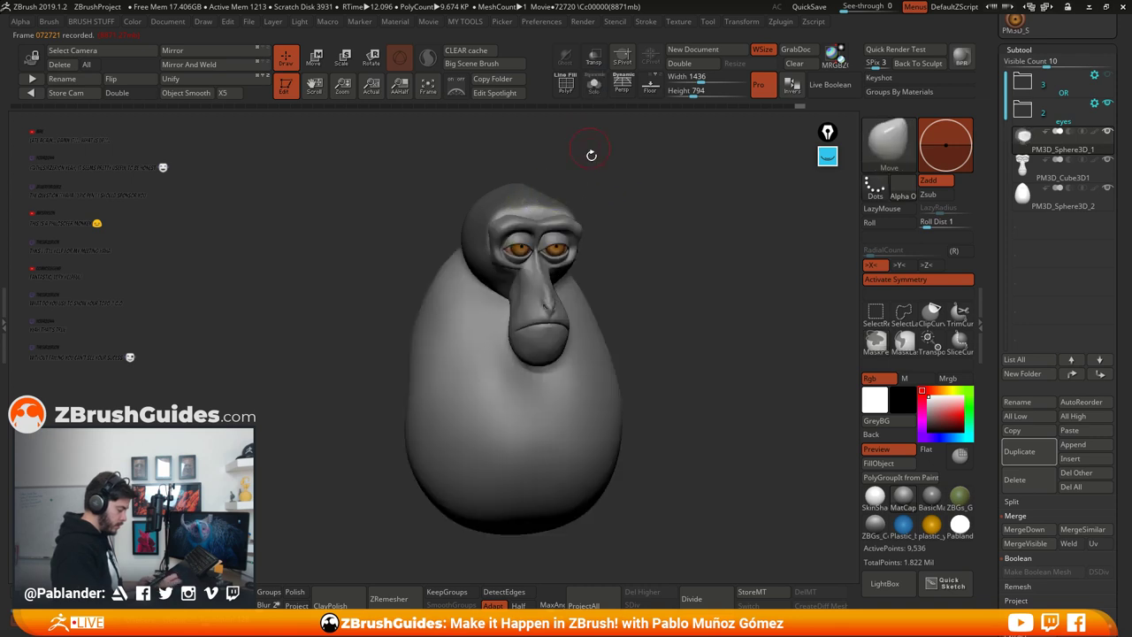
Step: Soften the edge of the head's mask around the brow and side of the skull
ctrl+click(505, 207)
drag(580, 192, 623, 191)
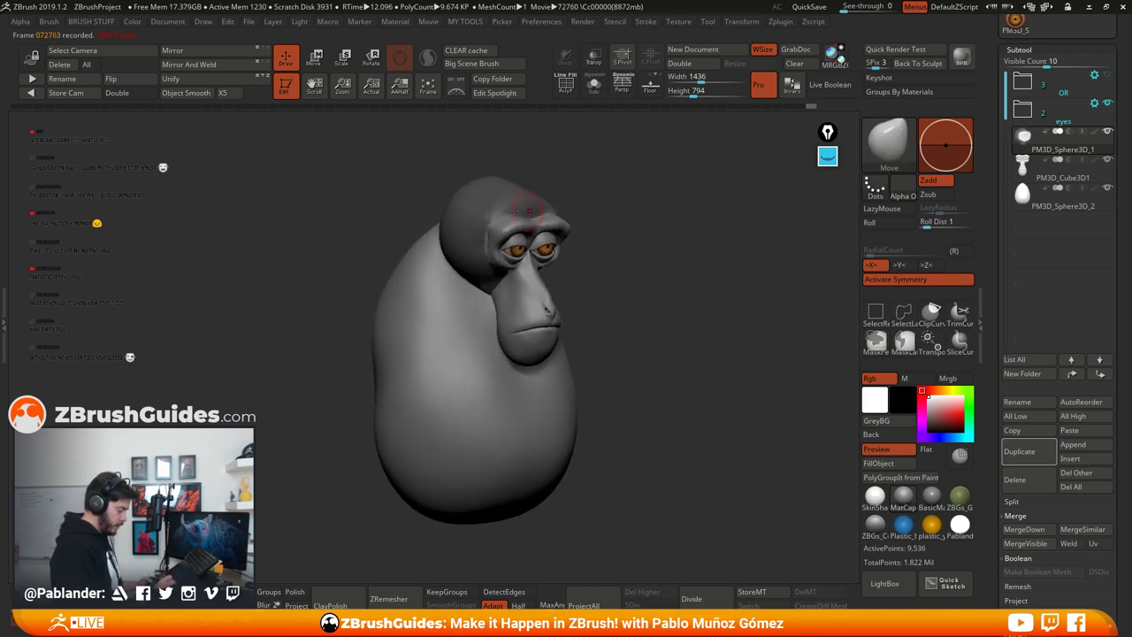
ctrl+click(482, 237)
drag(685, 212, 636, 239)
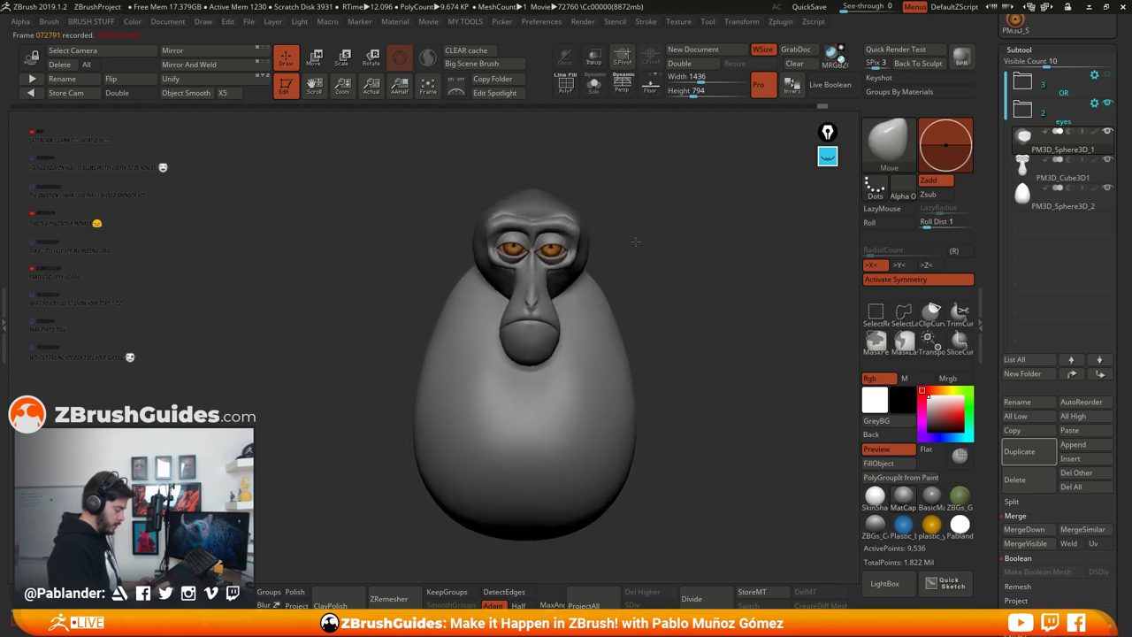
mouse_move(701, 295)
mouse_down()
mouse_move(661, 305)
mouse_move(652, 273)
mouse_move(646, 290)
mouse_up()
drag(695, 328, 660, 304)
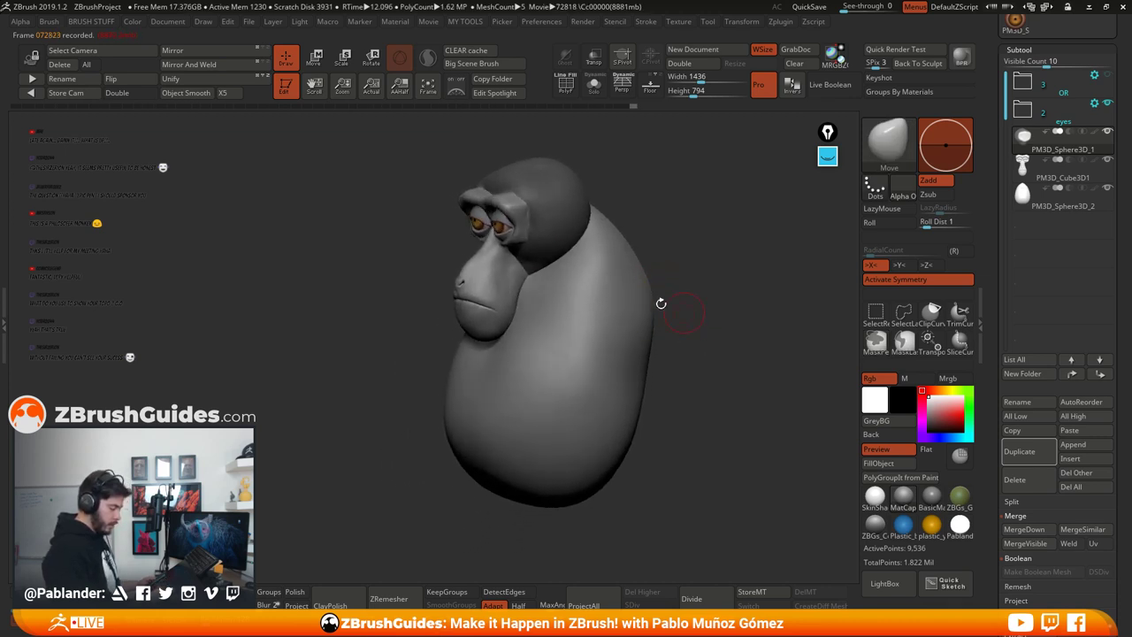
Step: Select the face mesh PM3D_Cube3D1, isolate it, and try masking the sides of the muzzle and jaw
alt+click(517, 284)
drag(663, 215, 537, 249)
click(595, 91)
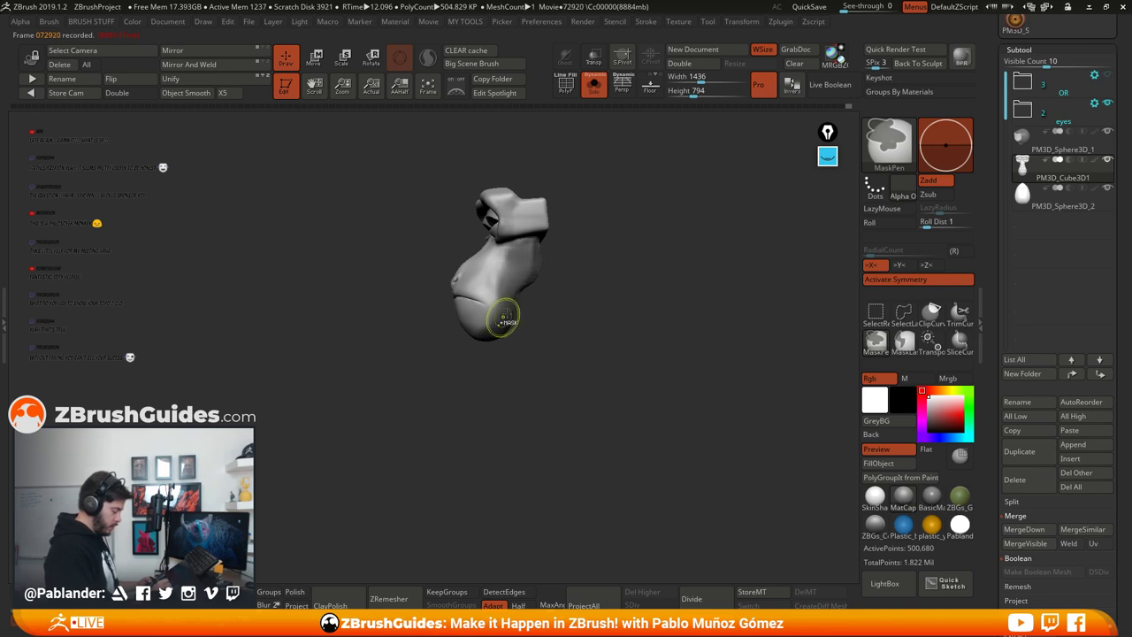
drag(529, 297, 551, 275)
ctrl+right_drag(479, 336, 480, 339)
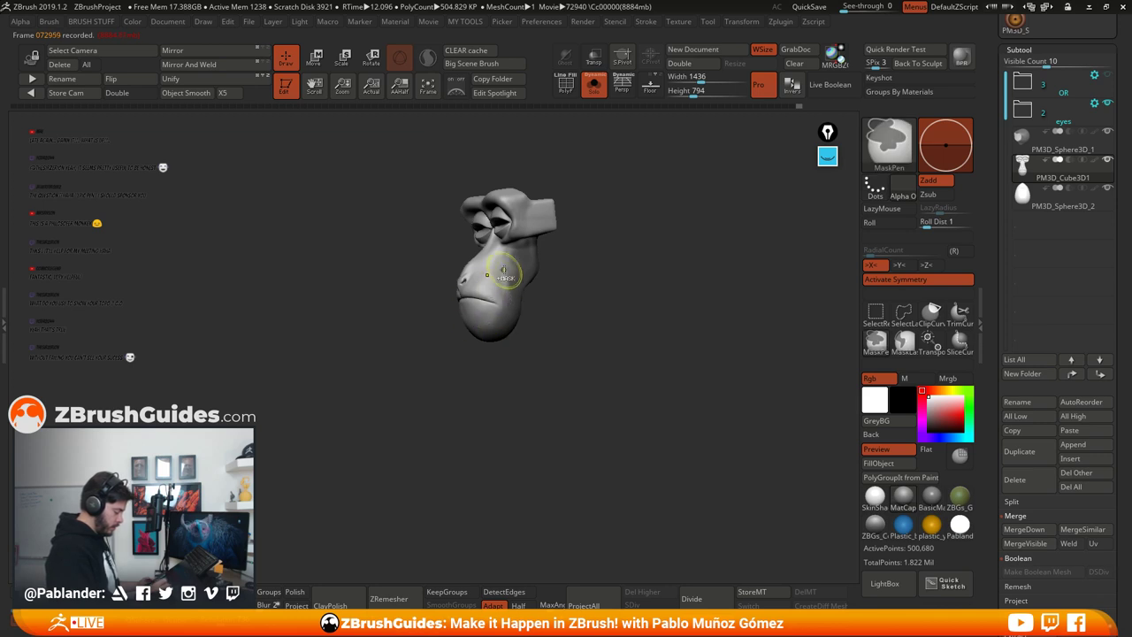
mouse_move(574, 289)
mouse_down()
mouse_move(586, 268)
mouse_move(599, 280)
mouse_move(564, 294)
mouse_up()
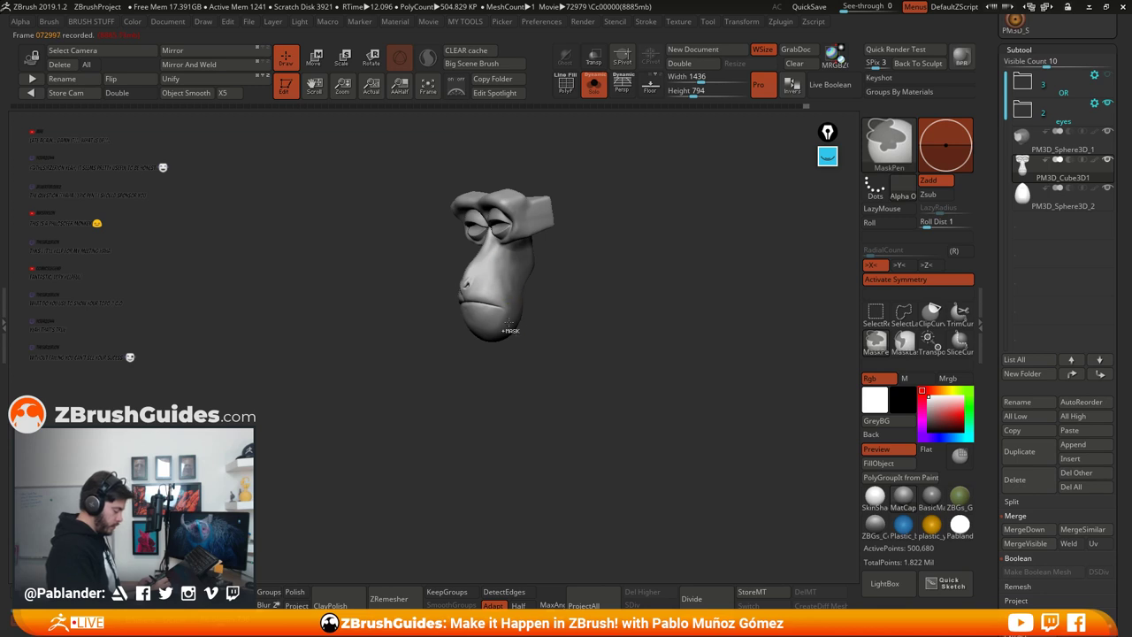
mouse_move(577, 296)
mouse_down()
mouse_move(611, 284)
mouse_move(699, 288)
mouse_move(640, 300)
mouse_up()
ctrl+click(606, 282)
ctrl+click(601, 266)
click(594, 86)
Step: Reselect the head sphere PM3D_Sphere3D_1 and turn on the FiberMesh preview for its masked area
alt+click(576, 338)
mouse_move(700, 325)
mouse_down()
mouse_move(675, 313)
mouse_move(690, 318)
mouse_move(677, 319)
mouse_move(683, 329)
mouse_move(707, 329)
mouse_move(668, 328)
mouse_move(705, 313)
mouse_move(685, 313)
mouse_up()
click(1058, 151)
alt+drag(685, 314, 708, 320)
mouse_move(989, 432)
mouse_down()
mouse_move(1006, 298)
mouse_move(1006, 312)
mouse_up()
click(1047, 218)
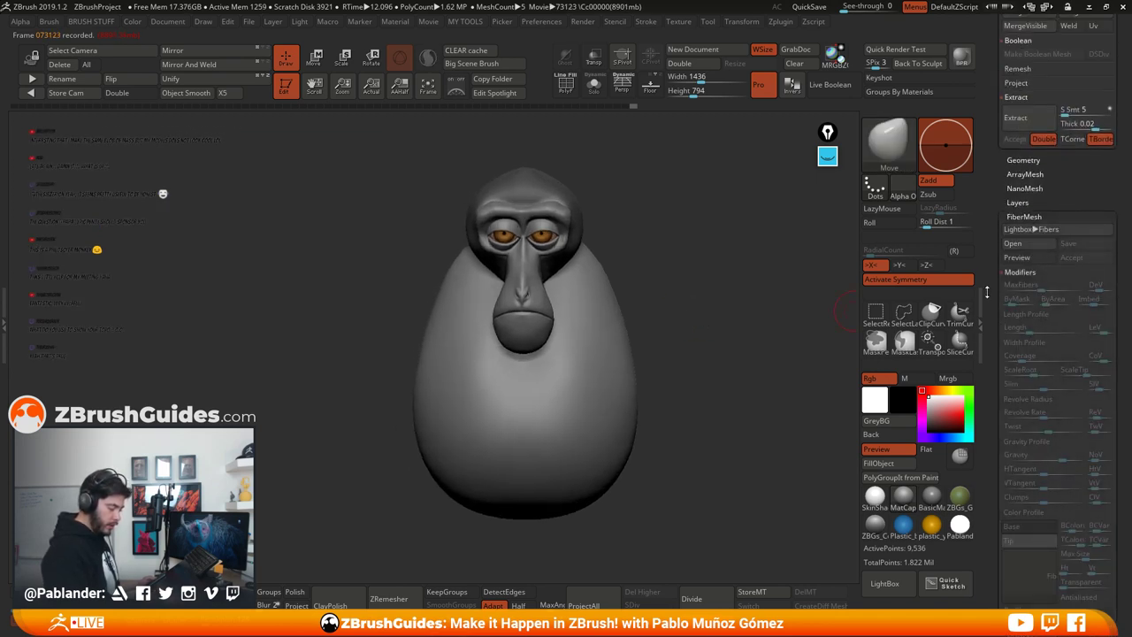
click(1017, 239)
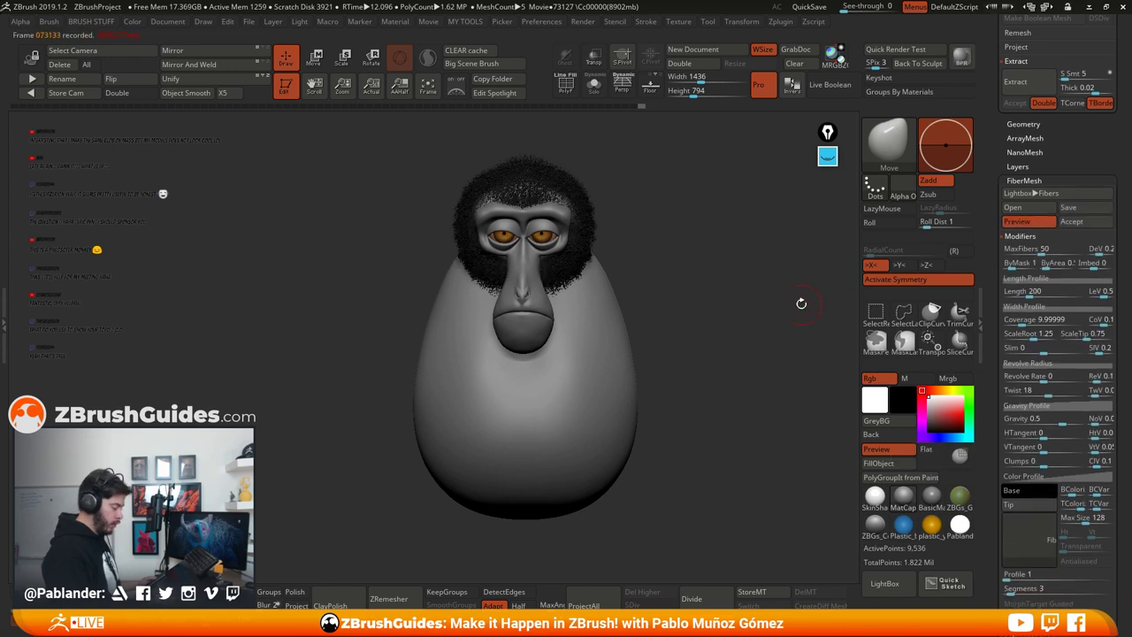
Step: Set the base colour of the head's fibers to a dark brown
alt+drag(727, 303, 715, 402)
click(1028, 491)
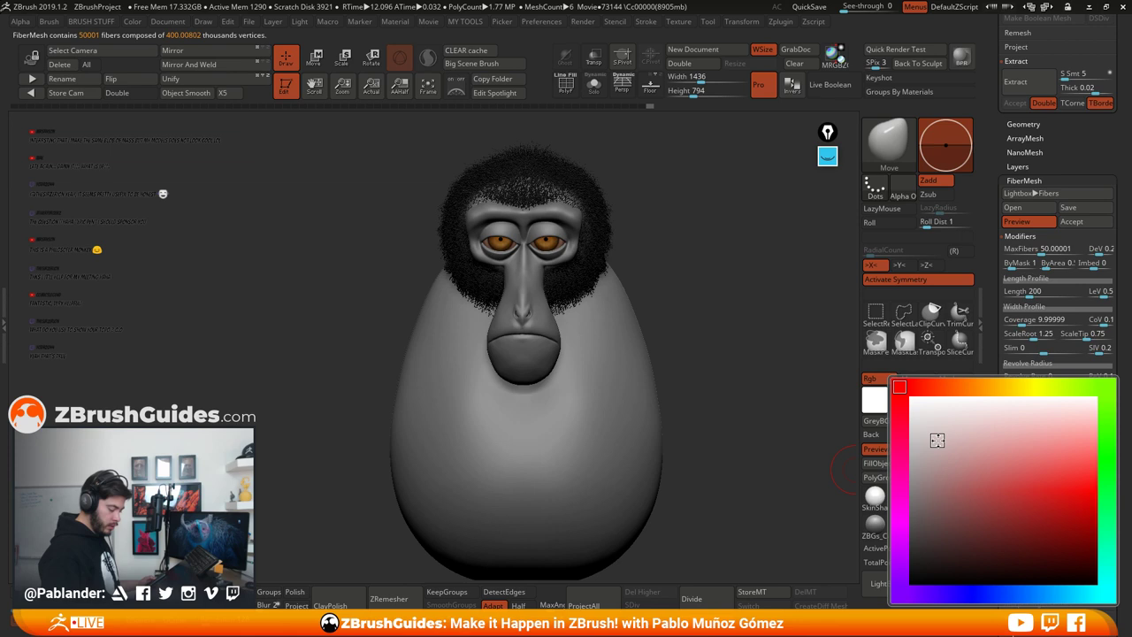
click(980, 387)
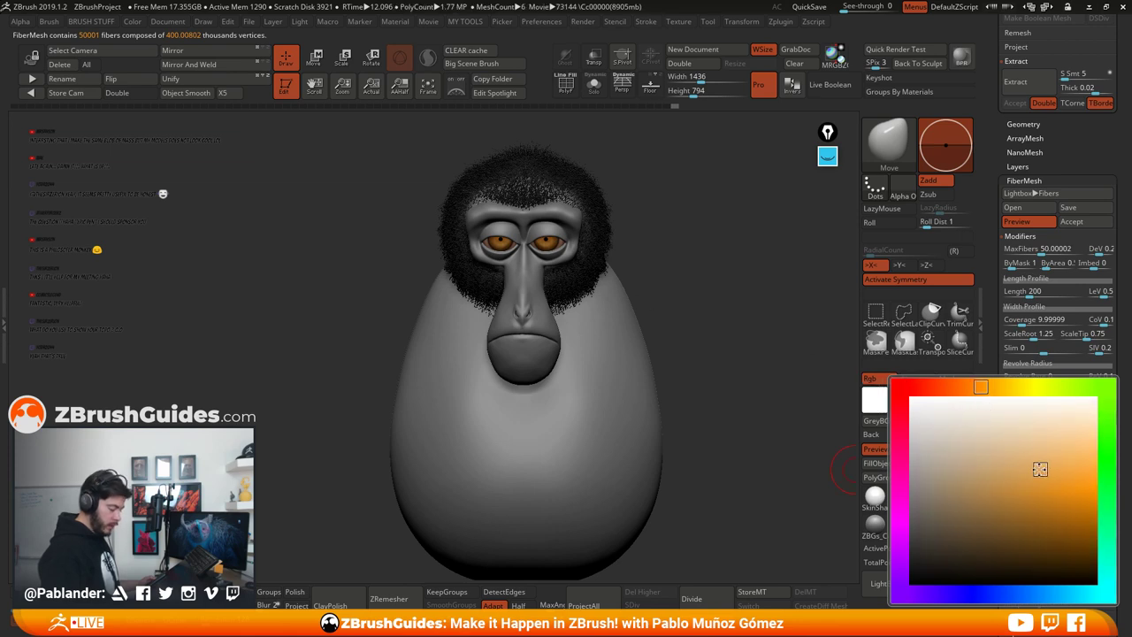
click(1021, 463)
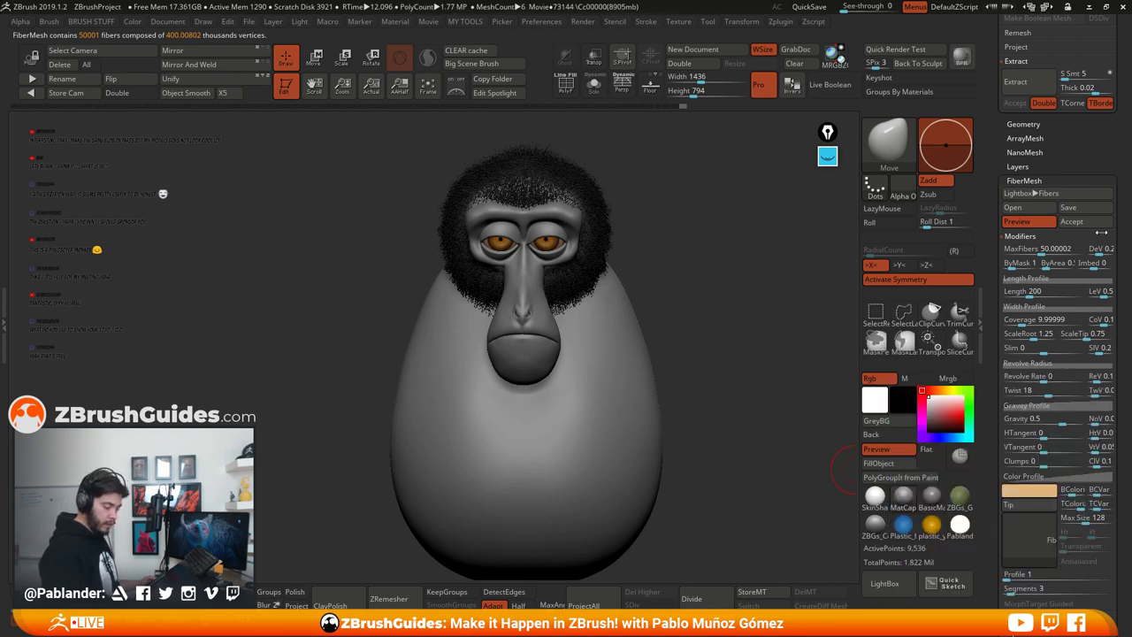
click(1035, 495)
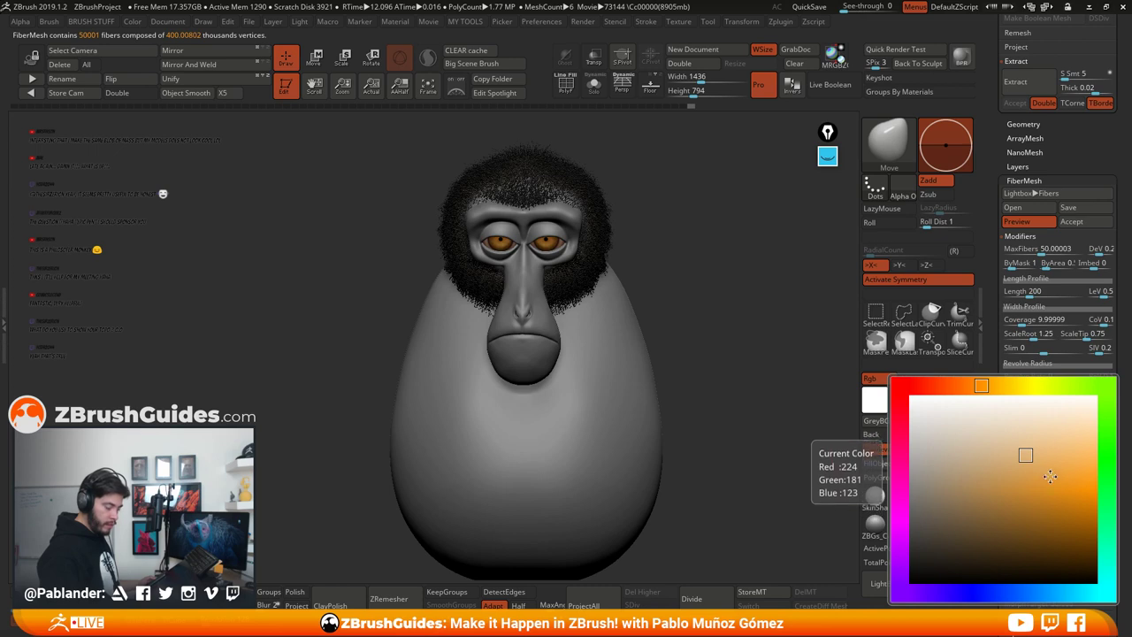
click(1008, 528)
drag(988, 529, 980, 528)
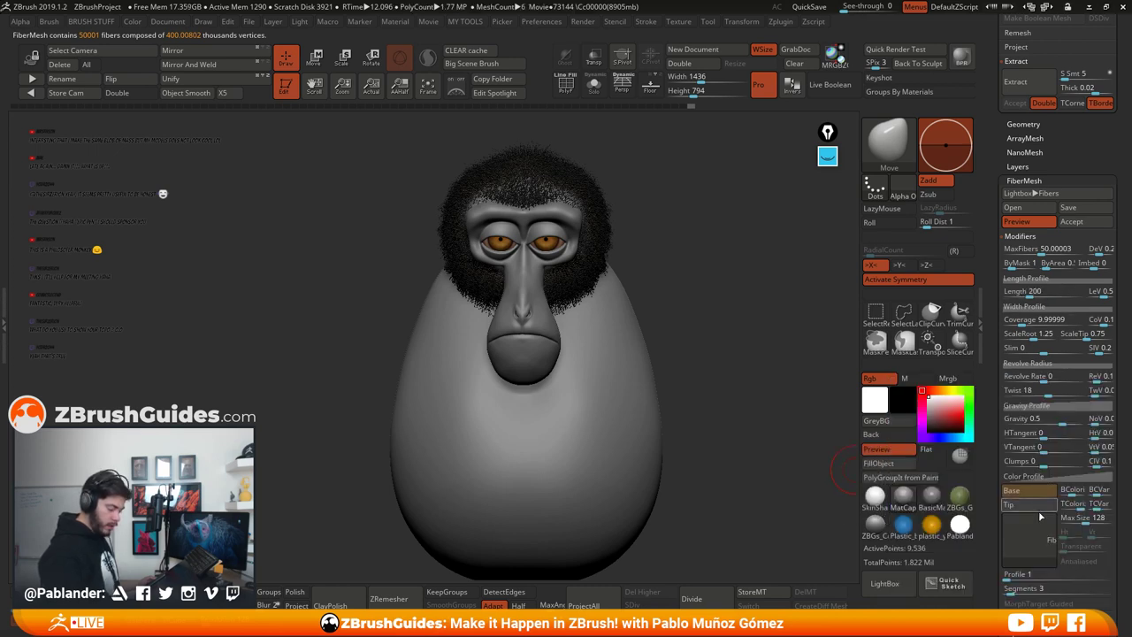
Step: Set the tip colour of the head's fibers to a pale beige
click(1040, 508)
click(993, 402)
click(1005, 502)
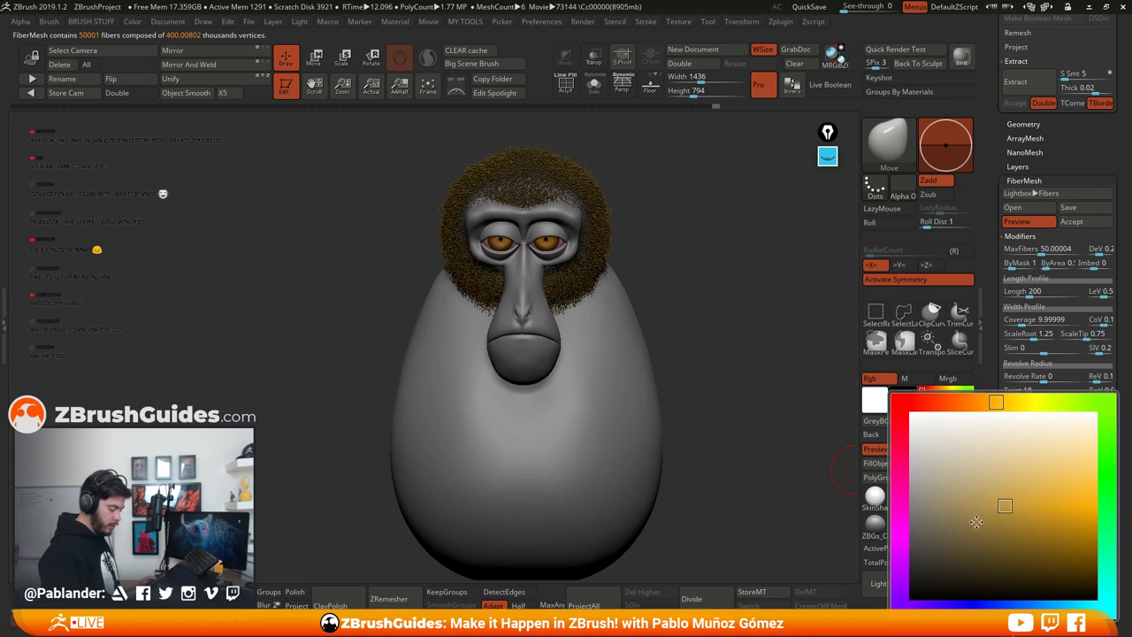
mouse_move(974, 520)
mouse_down()
mouse_move(966, 513)
mouse_move(971, 530)
mouse_up()
click(962, 457)
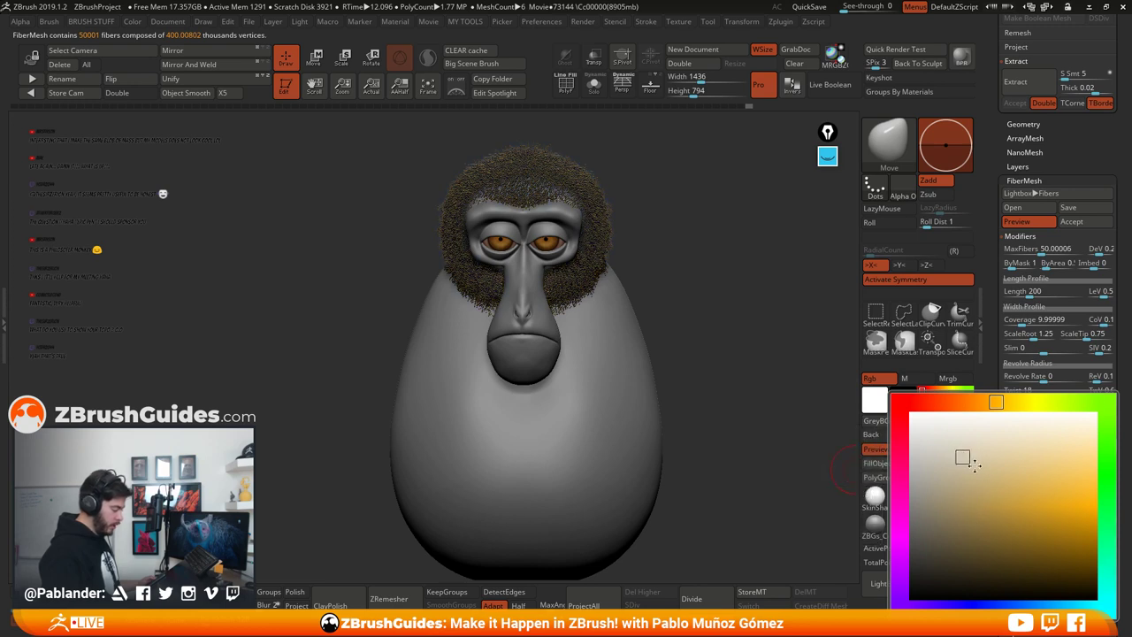
drag(982, 467, 969, 457)
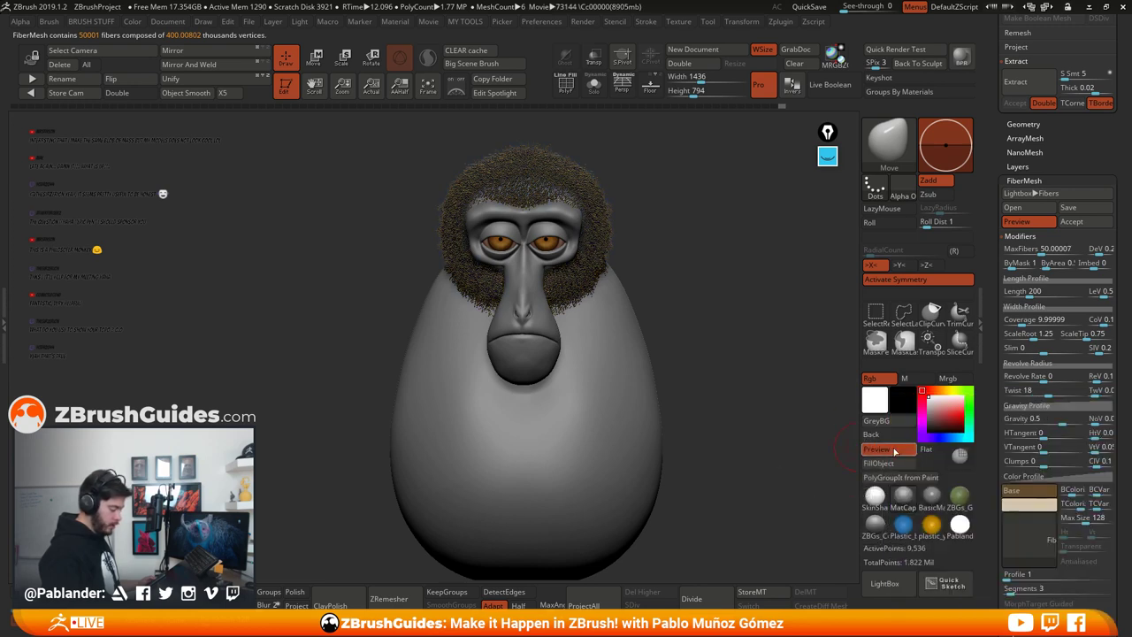
Step: Adjust the head fibers' tip colour to a slightly darker beige and switch the material to SkinShade
click(1037, 505)
click(956, 471)
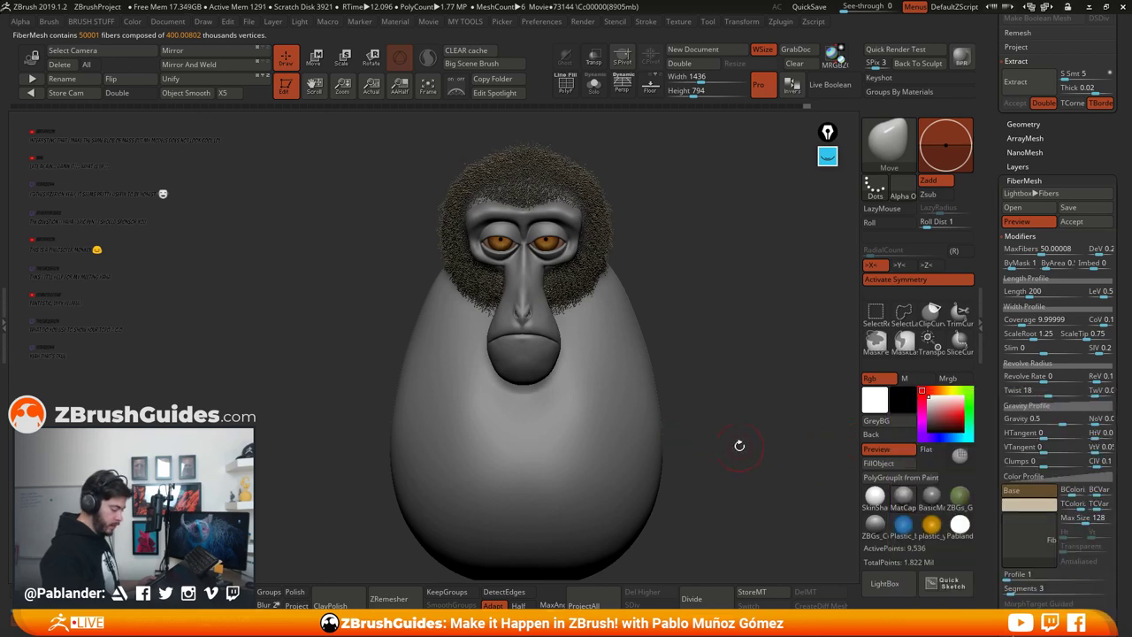
alt+drag(756, 492, 765, 466)
click(899, 498)
drag(760, 400, 786, 381)
drag(819, 452, 753, 415)
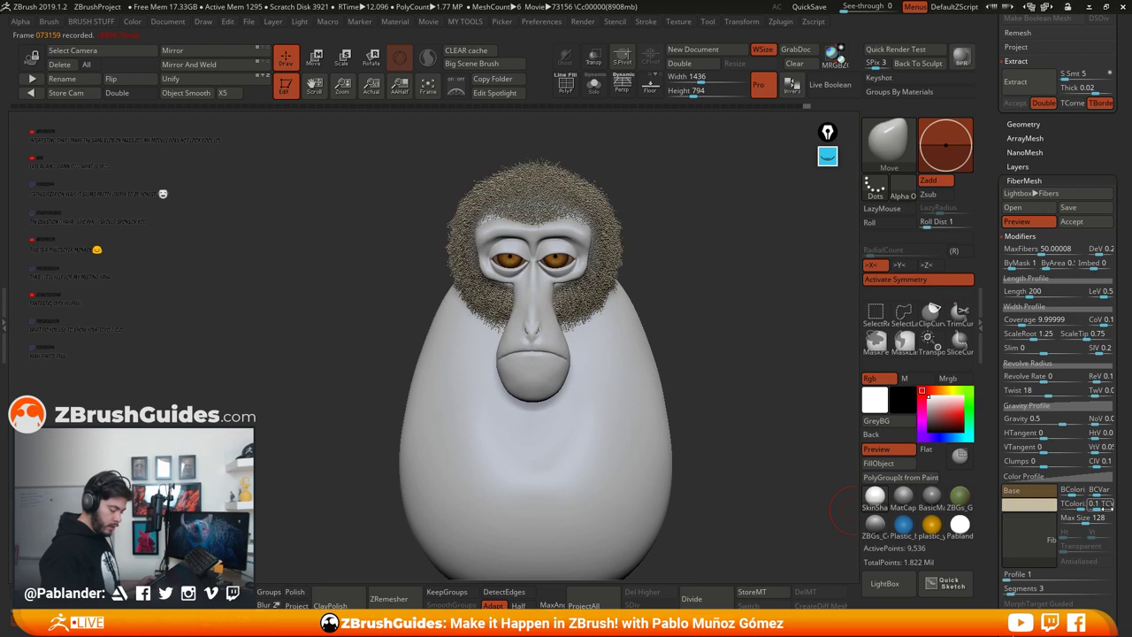
Step: Raise the head's MaxFibers to about 132.4 for denser fur
scroll(1061, 353, down, 3)
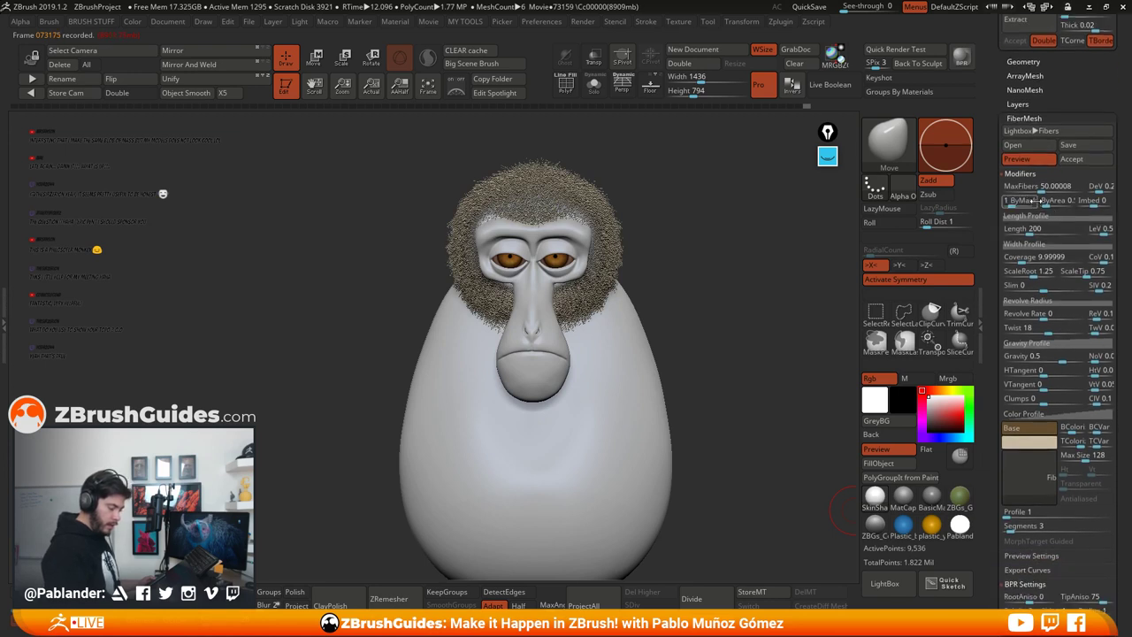
drag(1032, 187, 1052, 188)
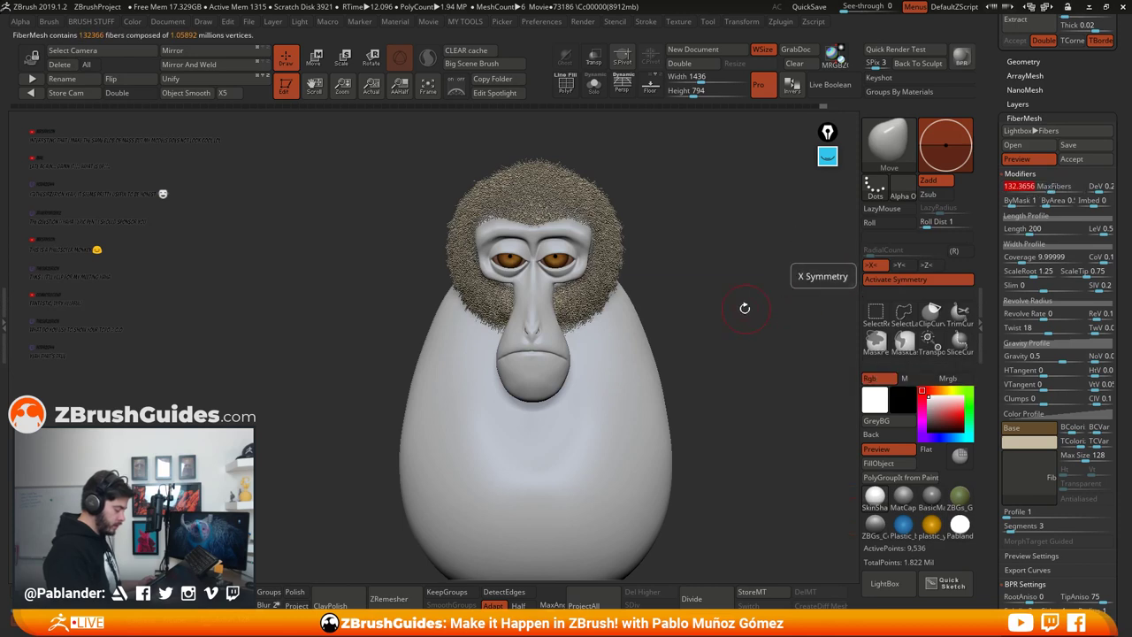
drag(745, 307, 733, 308)
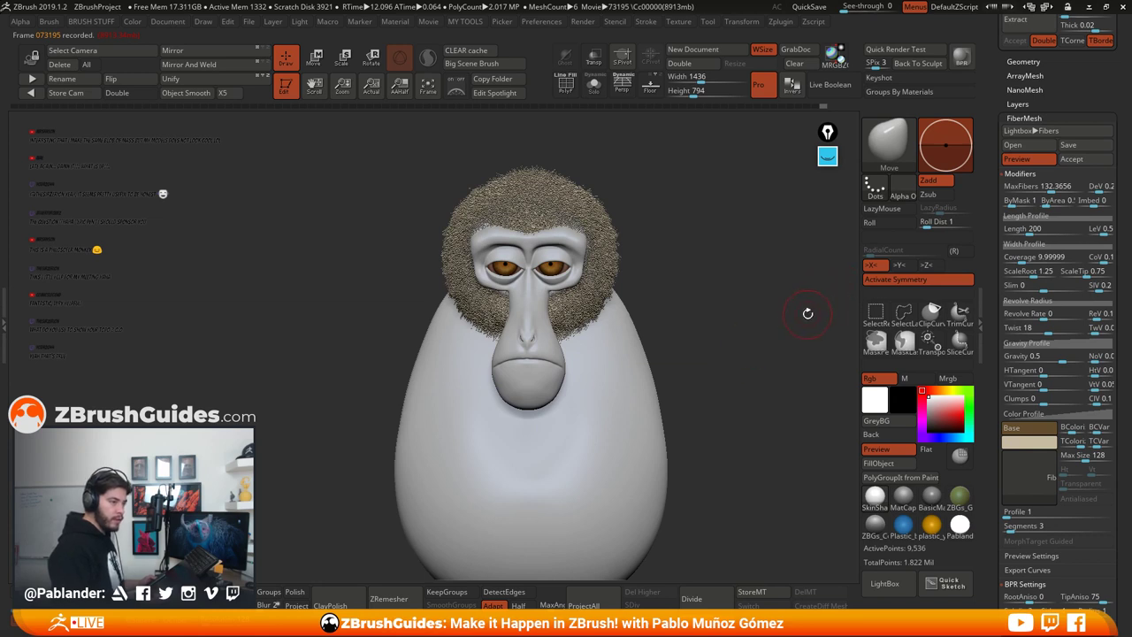
drag(760, 338, 756, 387)
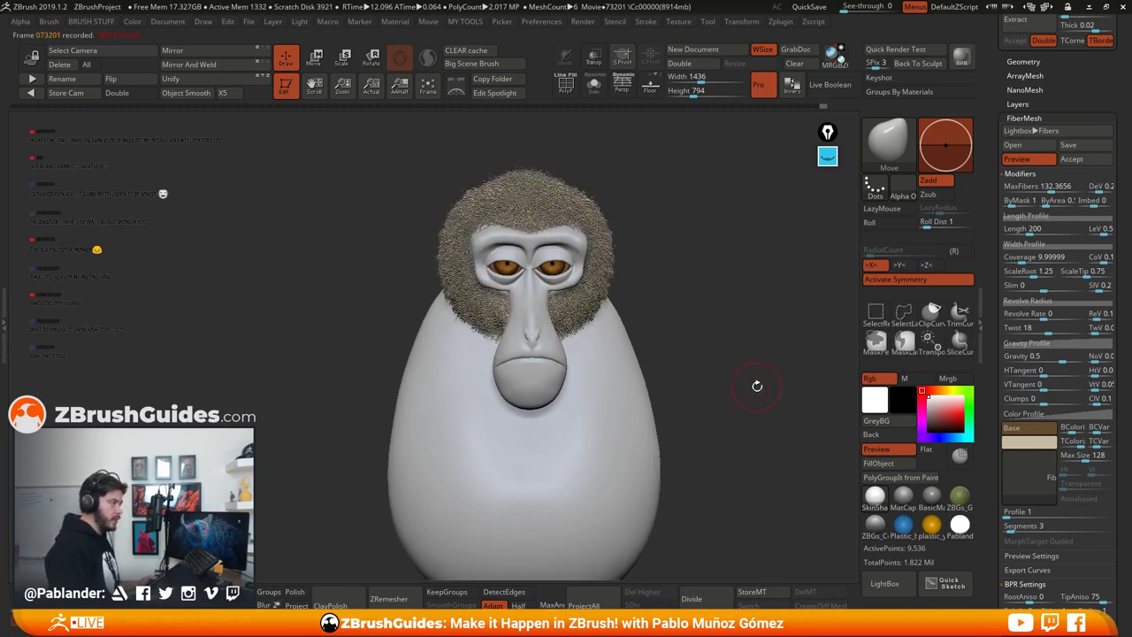
drag(757, 385, 730, 351)
Step: Set the head fibers' length to about 453.5 and their gravity to about 0.256
scroll(1008, 245, up, 1)
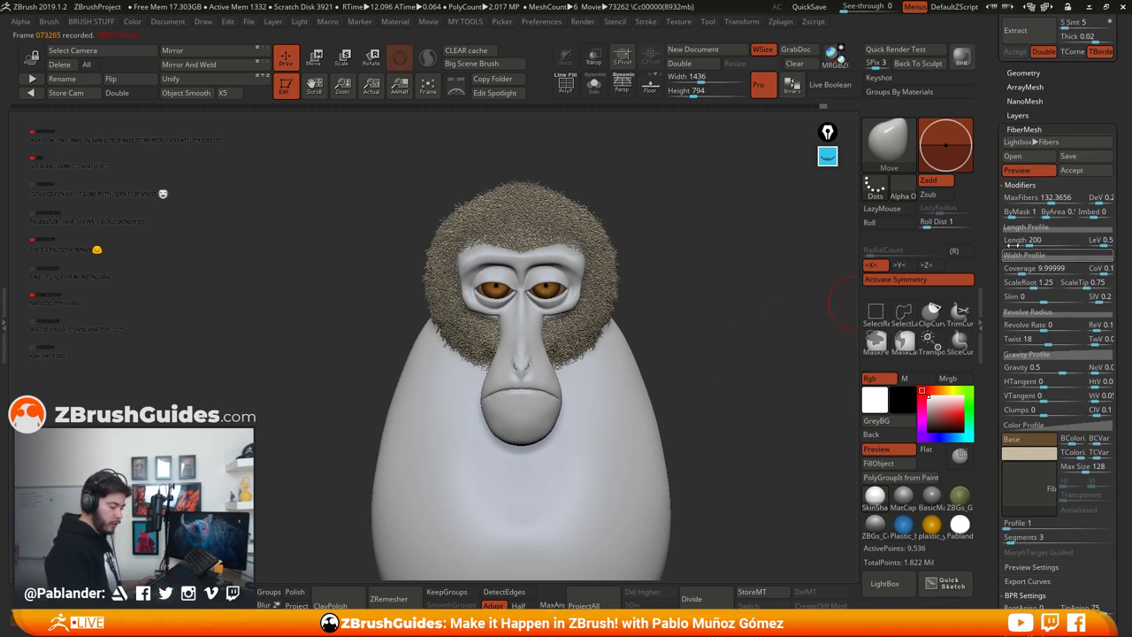
click(1022, 241)
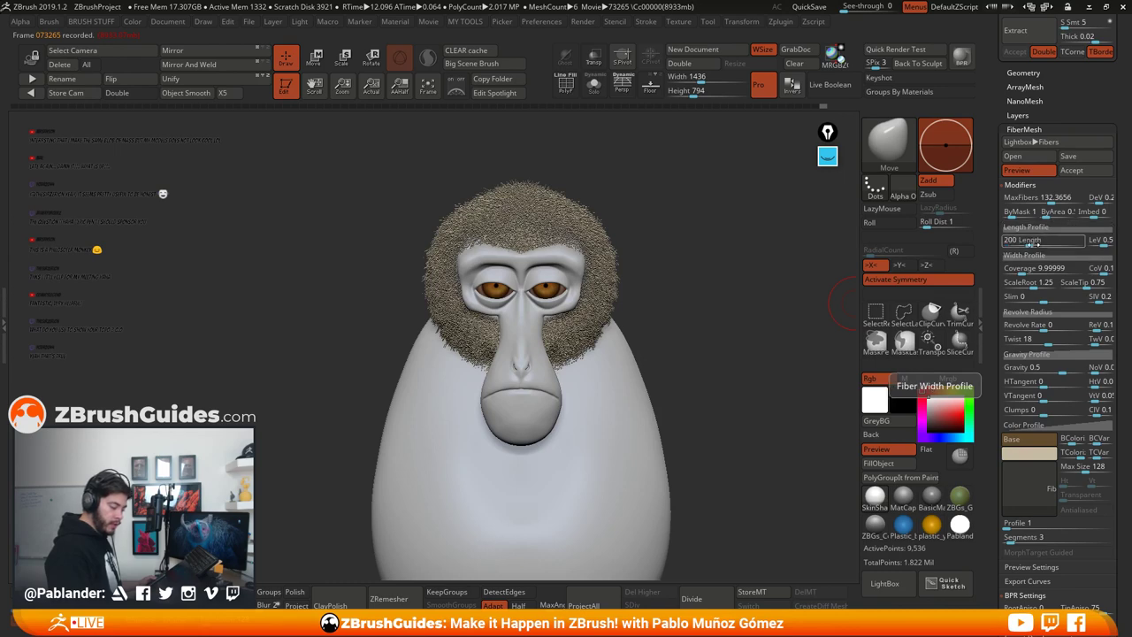
drag(1029, 240, 1042, 242)
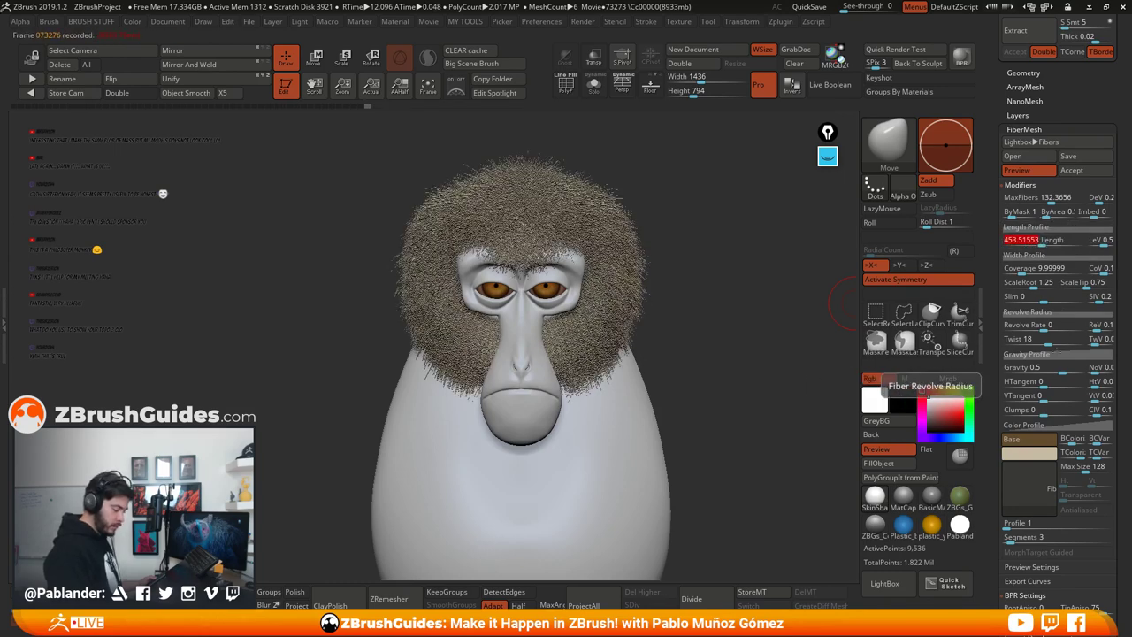
click(1056, 366)
drag(1055, 367, 1046, 367)
Step: Render a BPR close-up of the furred head to check the fiber look
drag(757, 399, 755, 363)
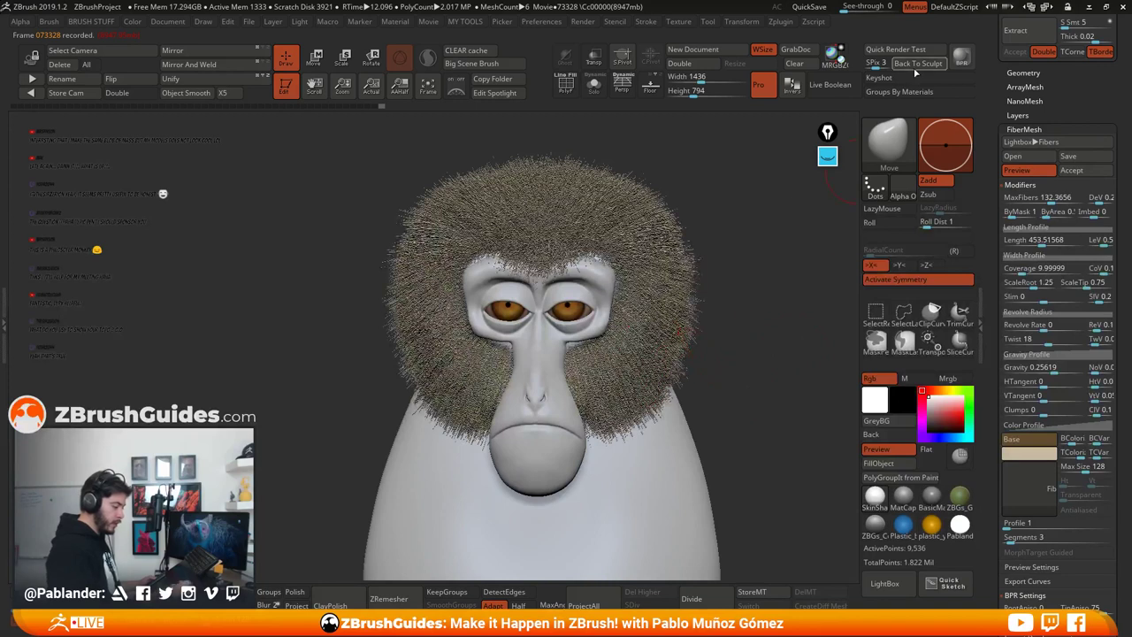
click(962, 57)
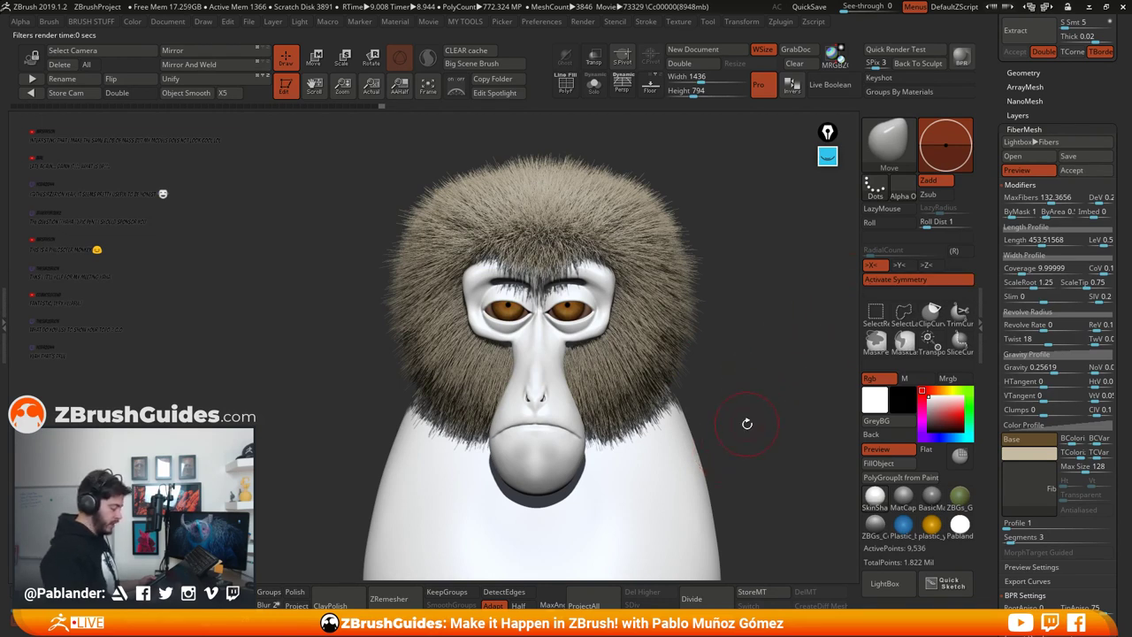
drag(747, 423, 748, 422)
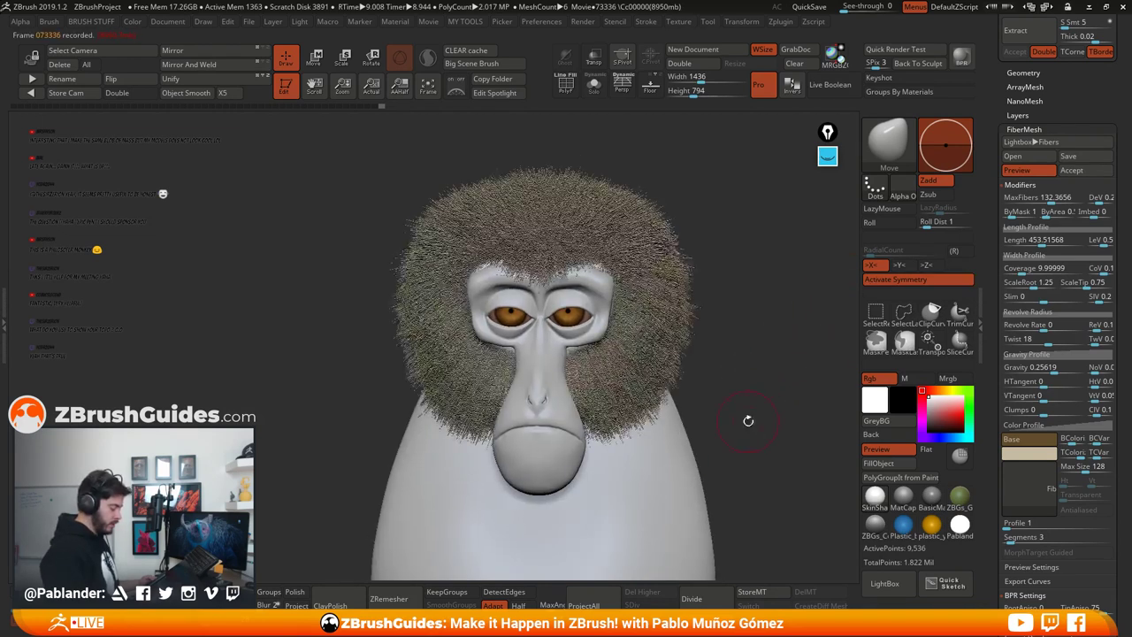
Step: Save the head's fiber settings as a fibers preset file, and accept the fibers with Fast Preview mode activated
click(1080, 156)
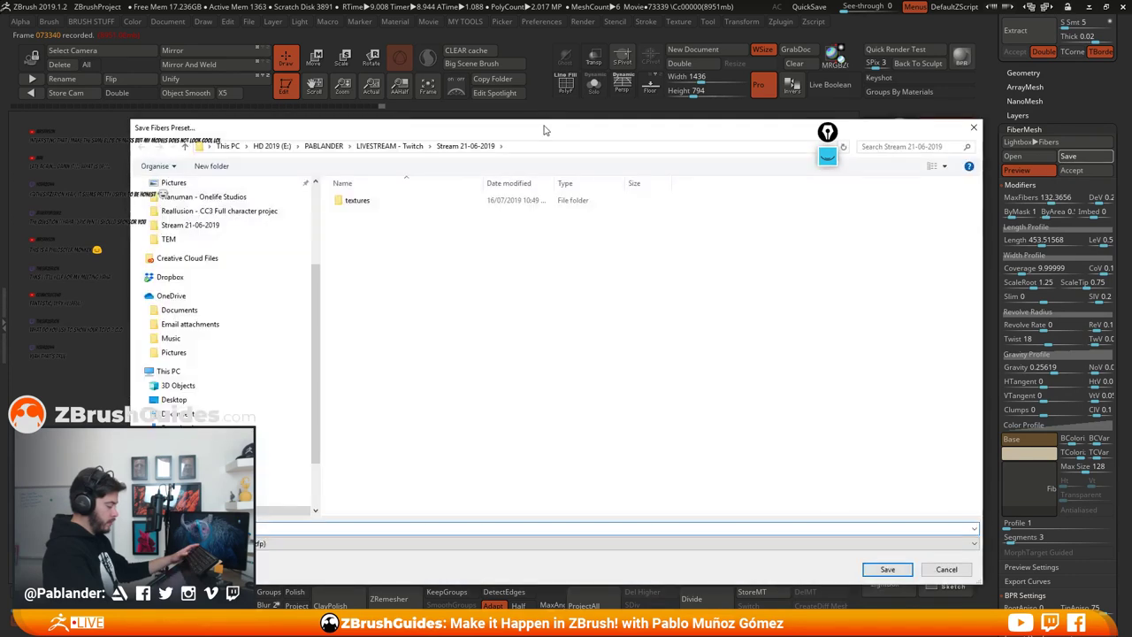
drag(543, 126, 1131, 134)
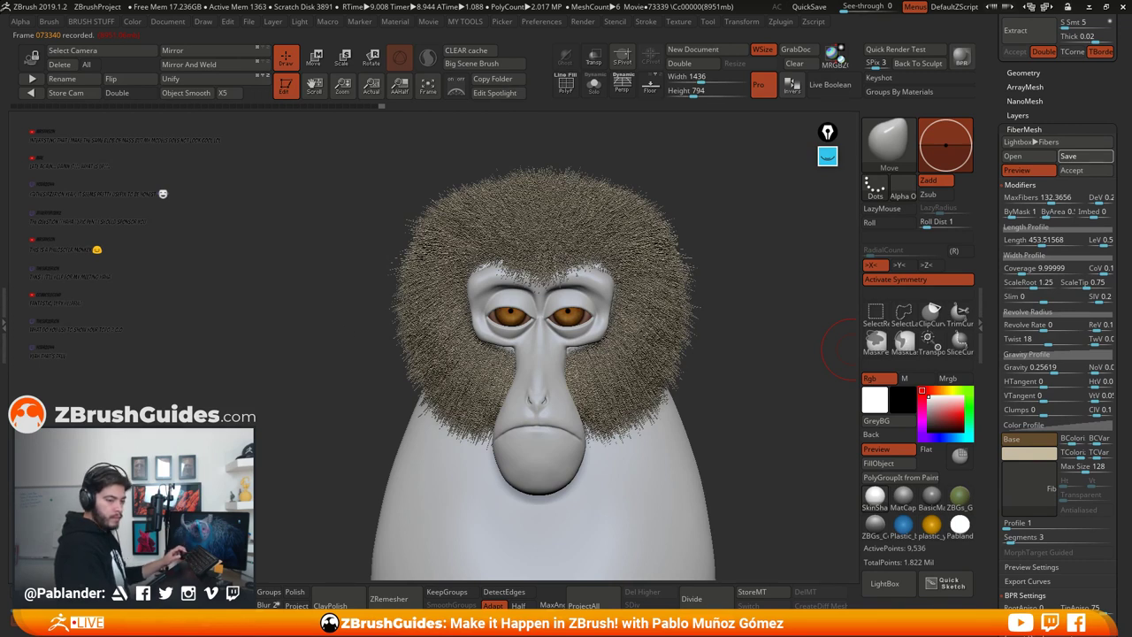
key(ctrl+s)
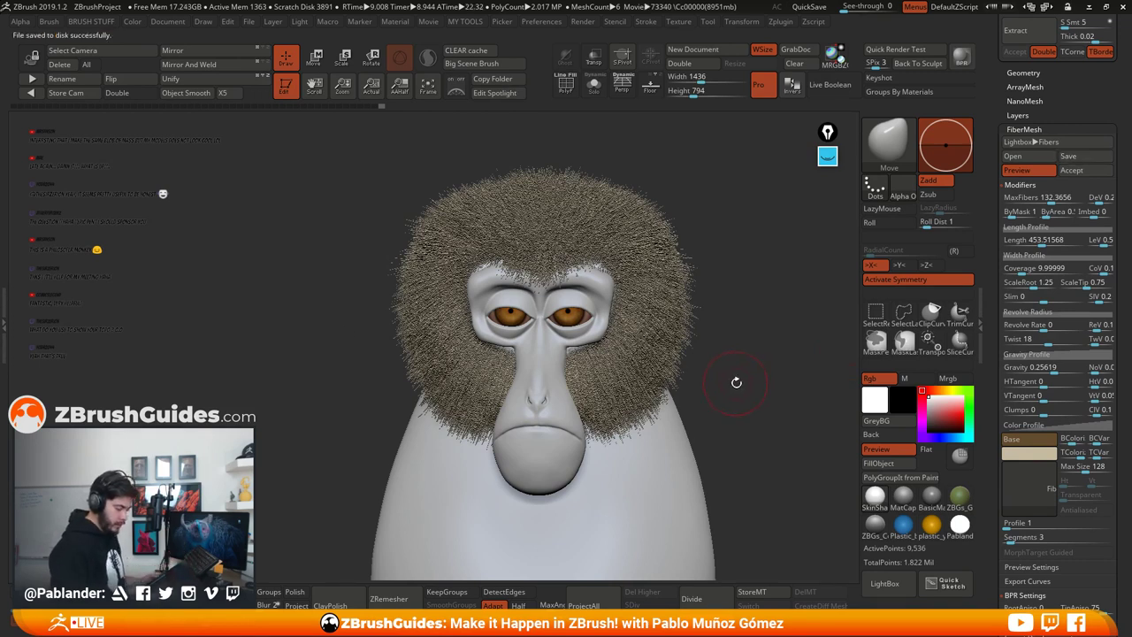
click(1076, 172)
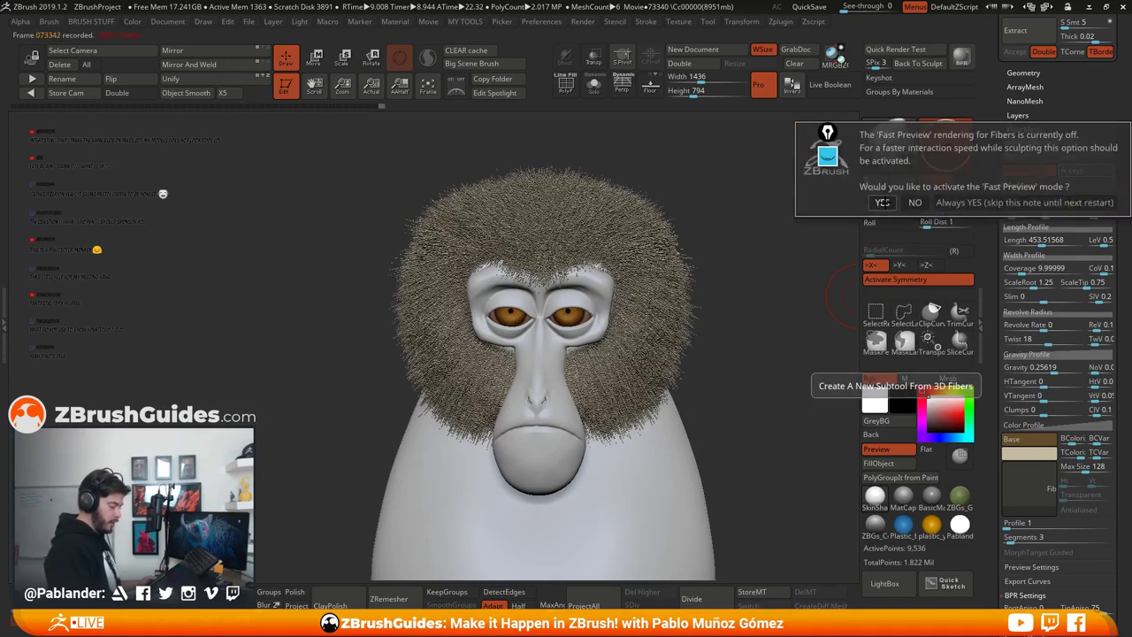
click(882, 203)
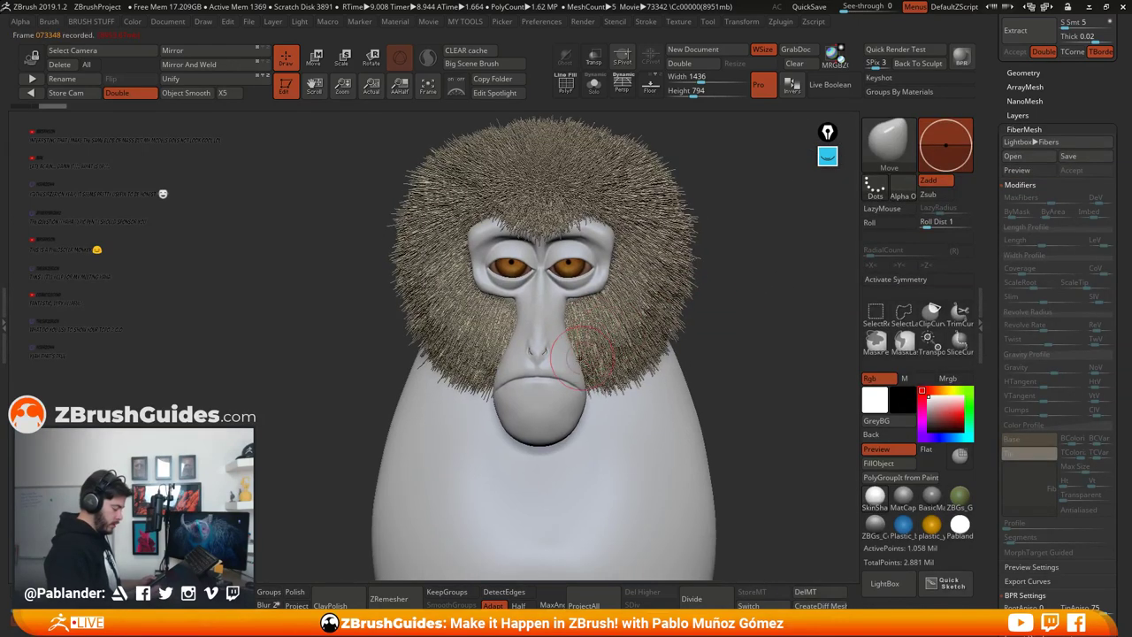
Step: Select the face mesh, turn on its FiberMesh preview, and load the saved fibers preset for its masked jaw area
alt+click(561, 352)
drag(738, 288, 839, 282)
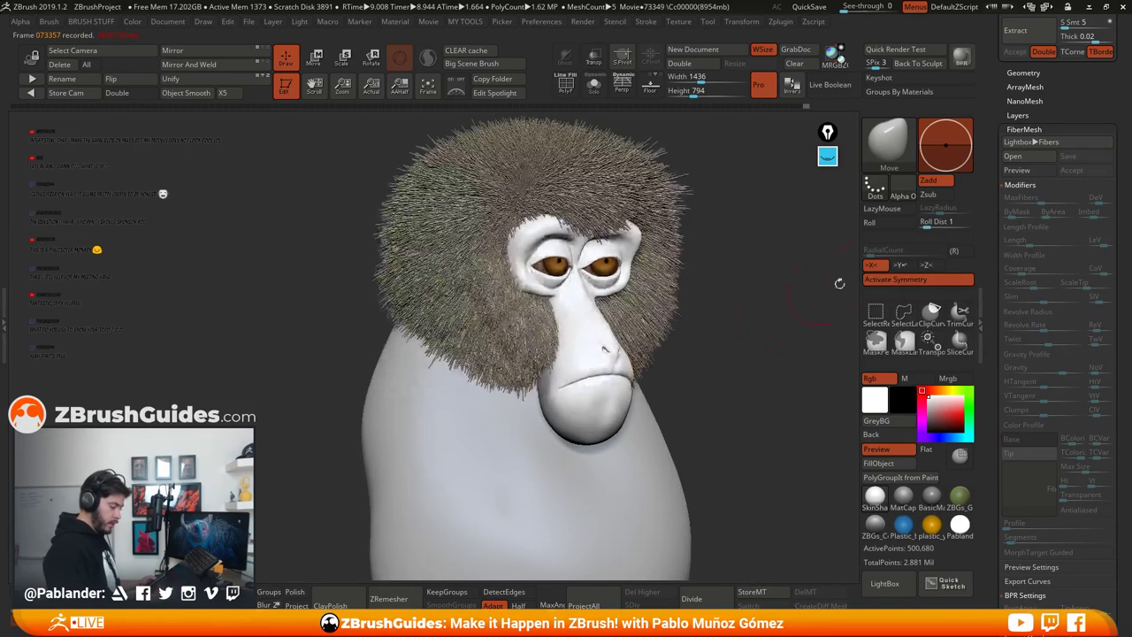
click(1041, 170)
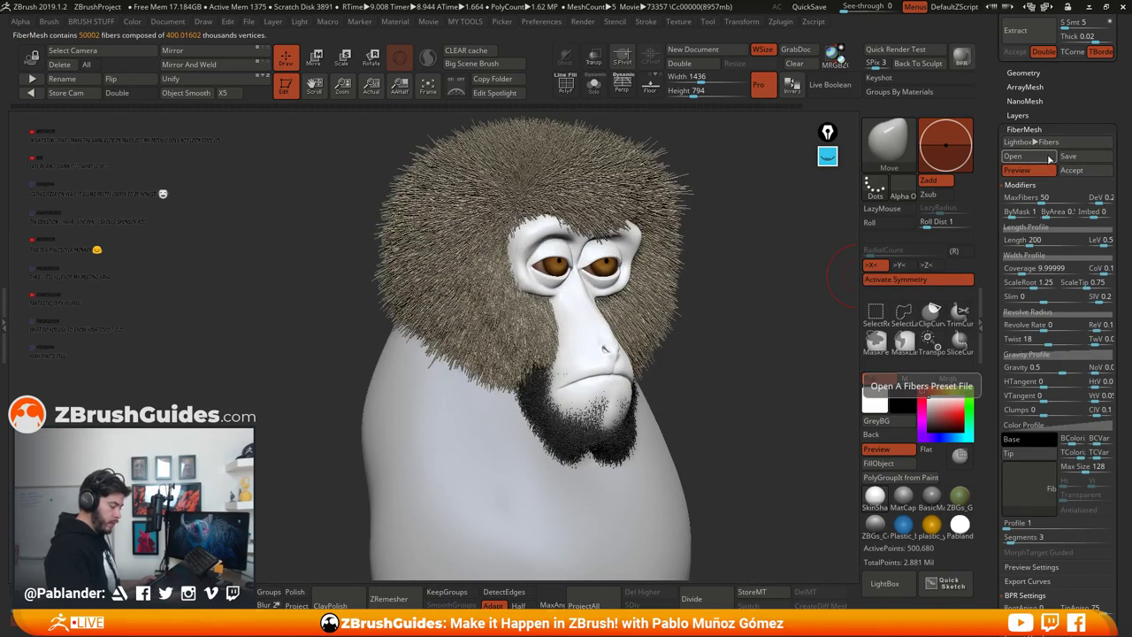
click(1042, 159)
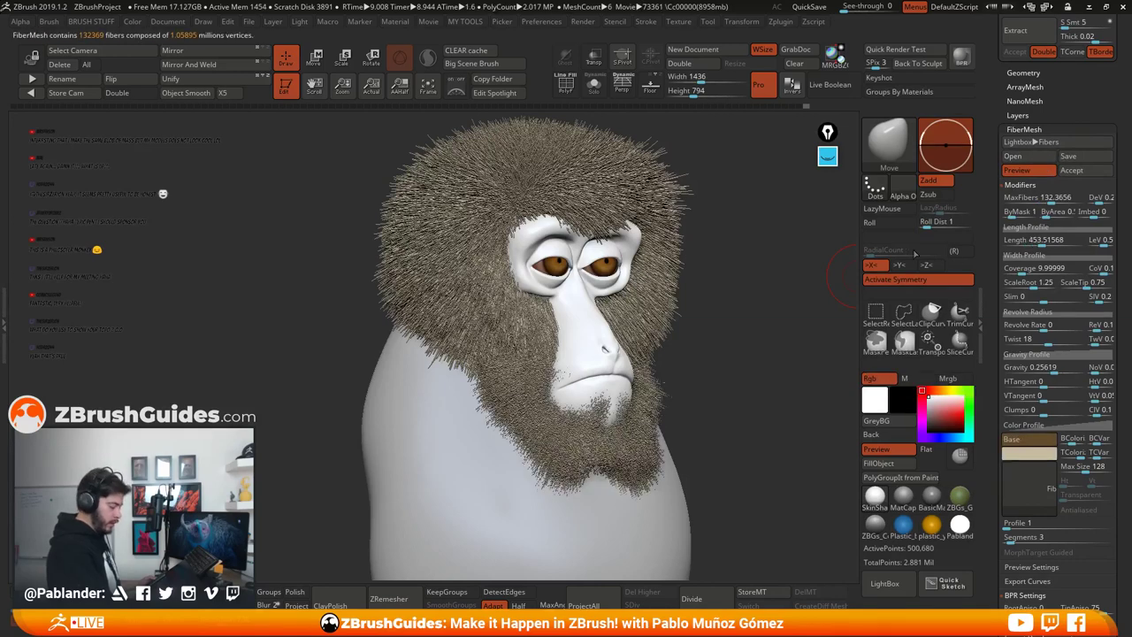
drag(747, 380, 723, 385)
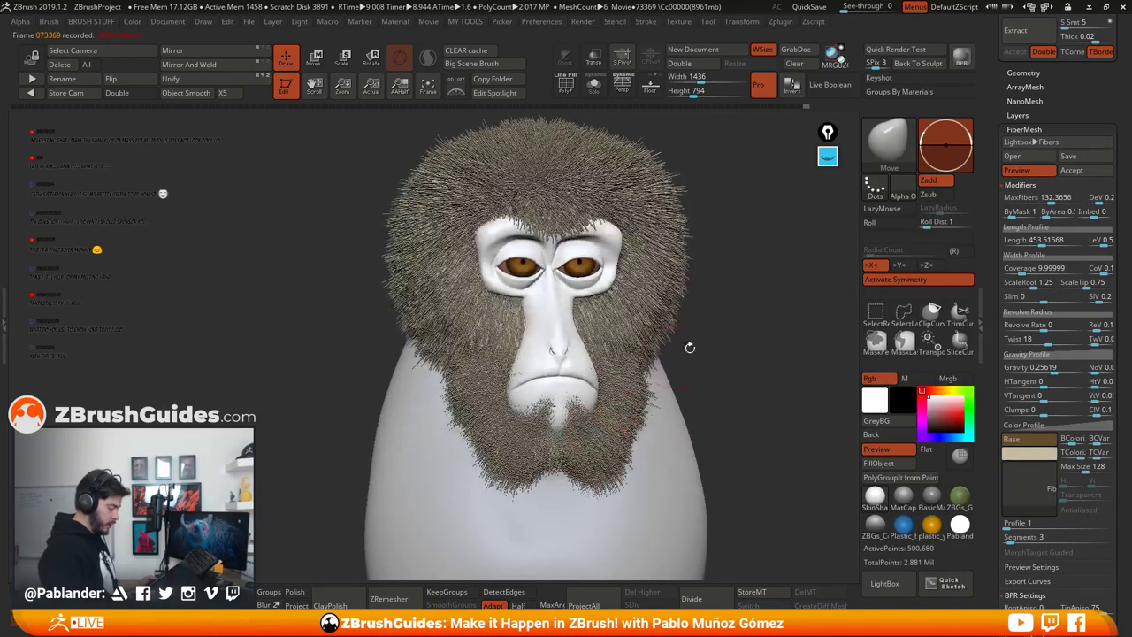
Step: Accept the face fibers in Fast Preview mode with MaxFibers at about 75.3 and gravity at about 0.6
click(1047, 199)
click(1043, 199)
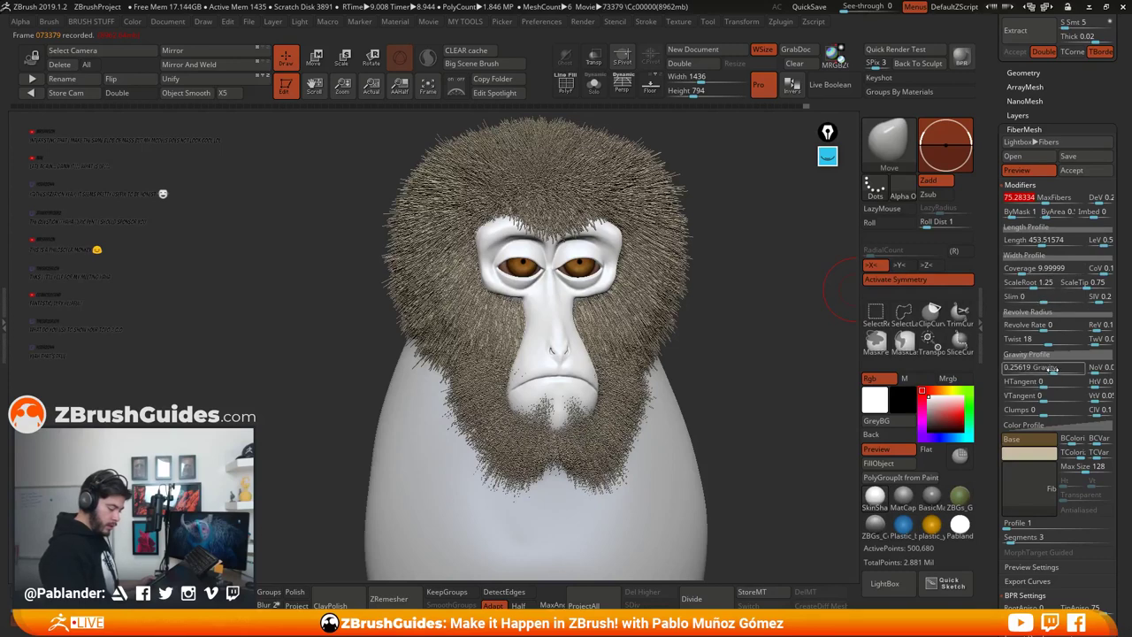
drag(1045, 367, 1065, 368)
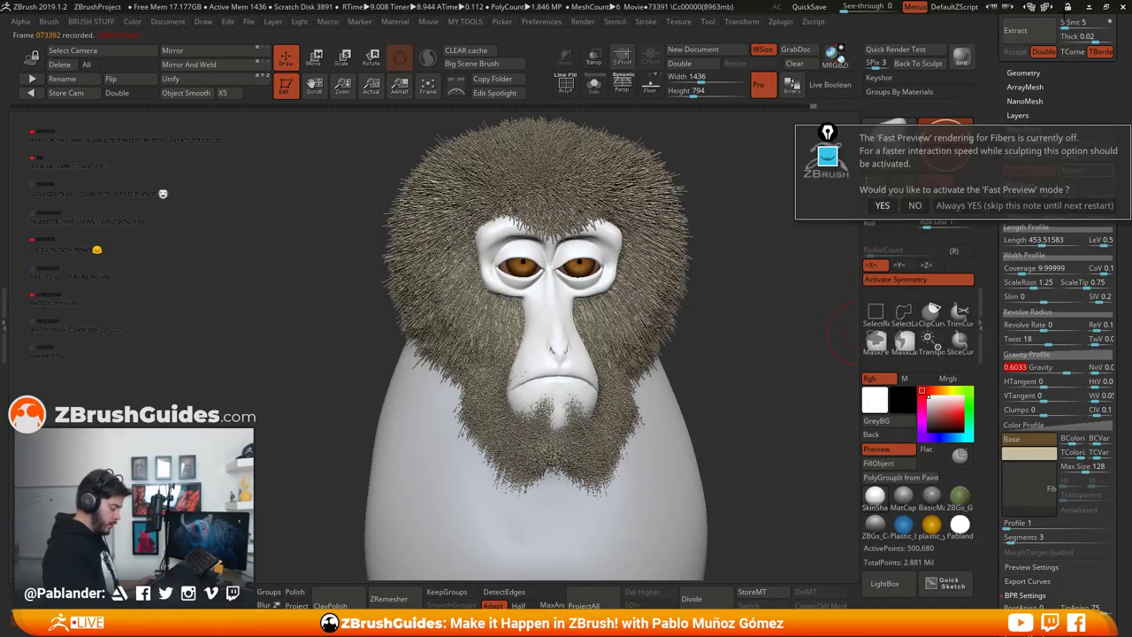
click(893, 205)
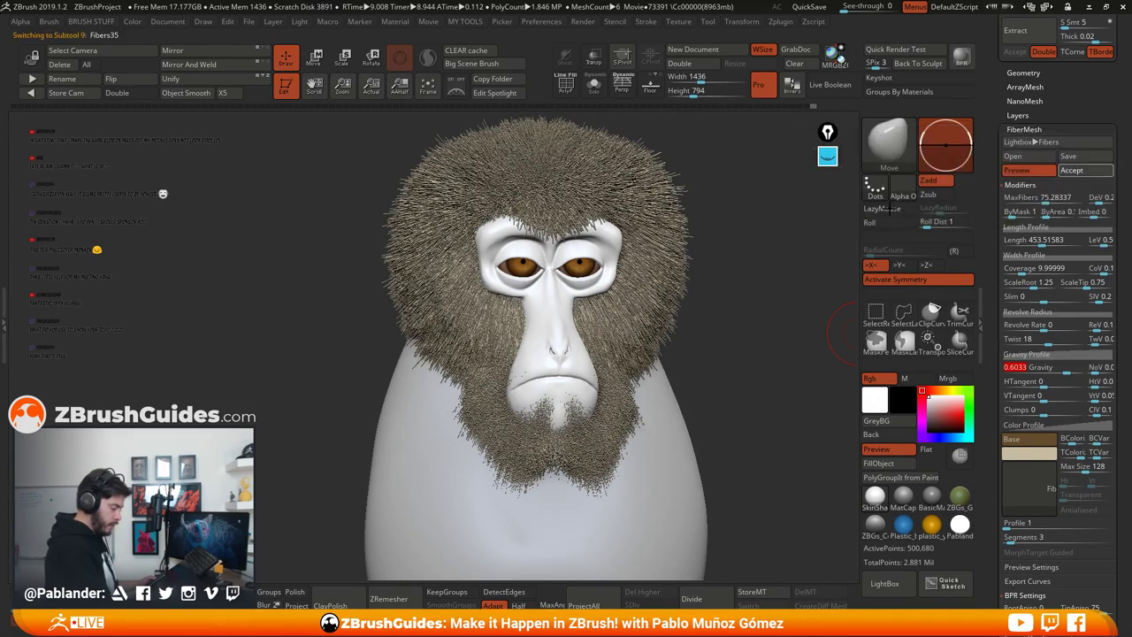
Step: Preview fibers on the body sphere PM3D_Sphere3D_2 using the saved preset, with MaxFibers at about 75.3
alt+click(687, 503)
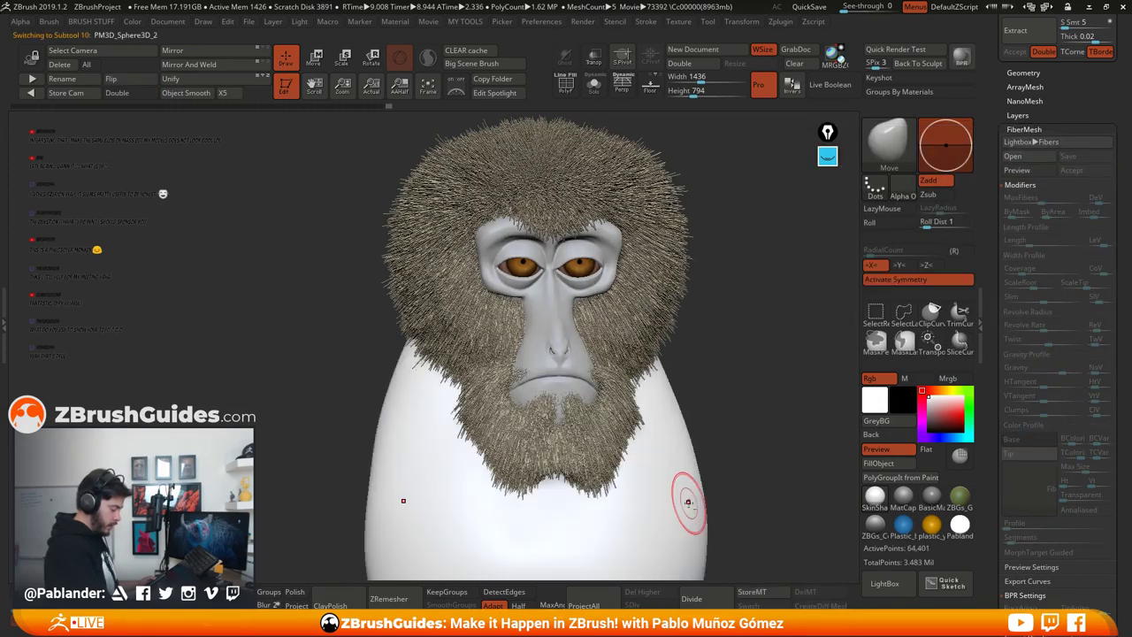
click(1030, 168)
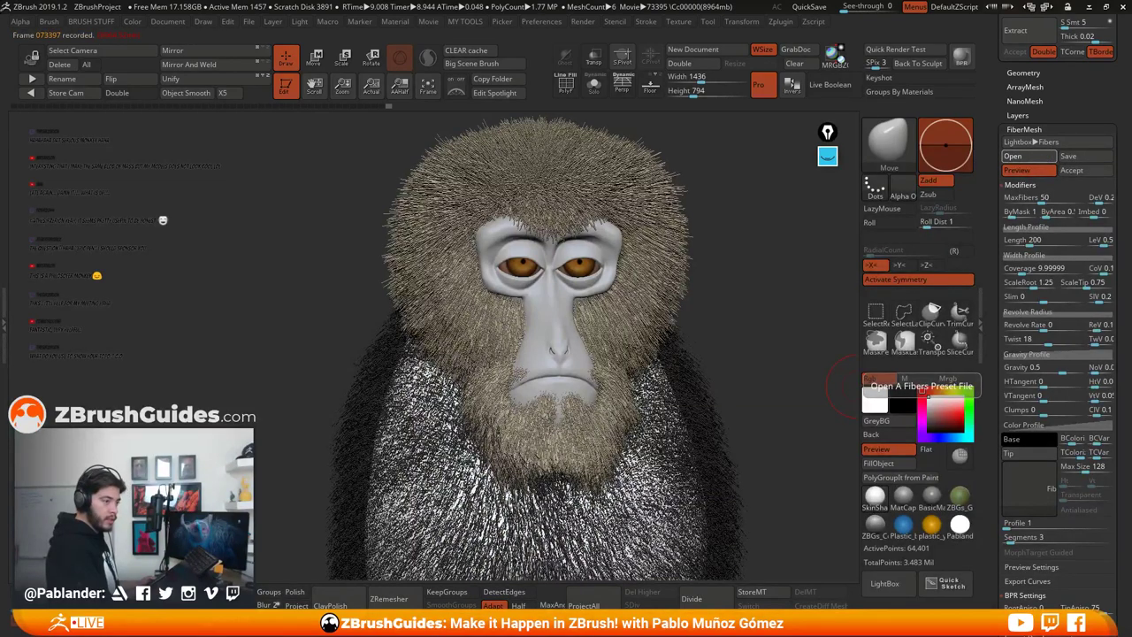
mouse_move(970, 509)
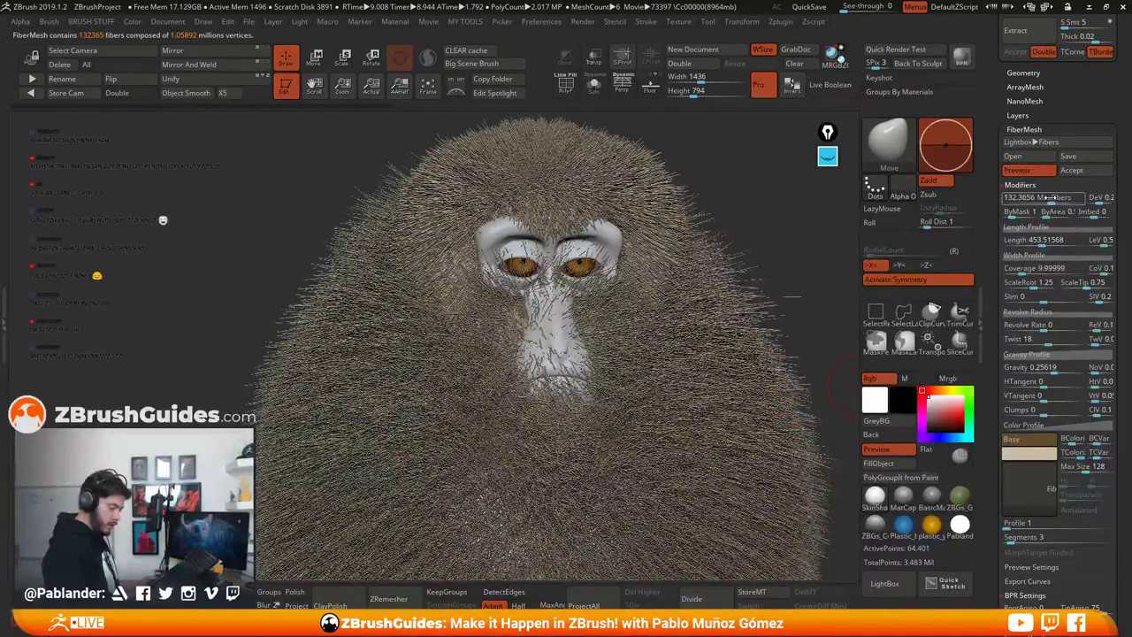
drag(1050, 198, 1045, 198)
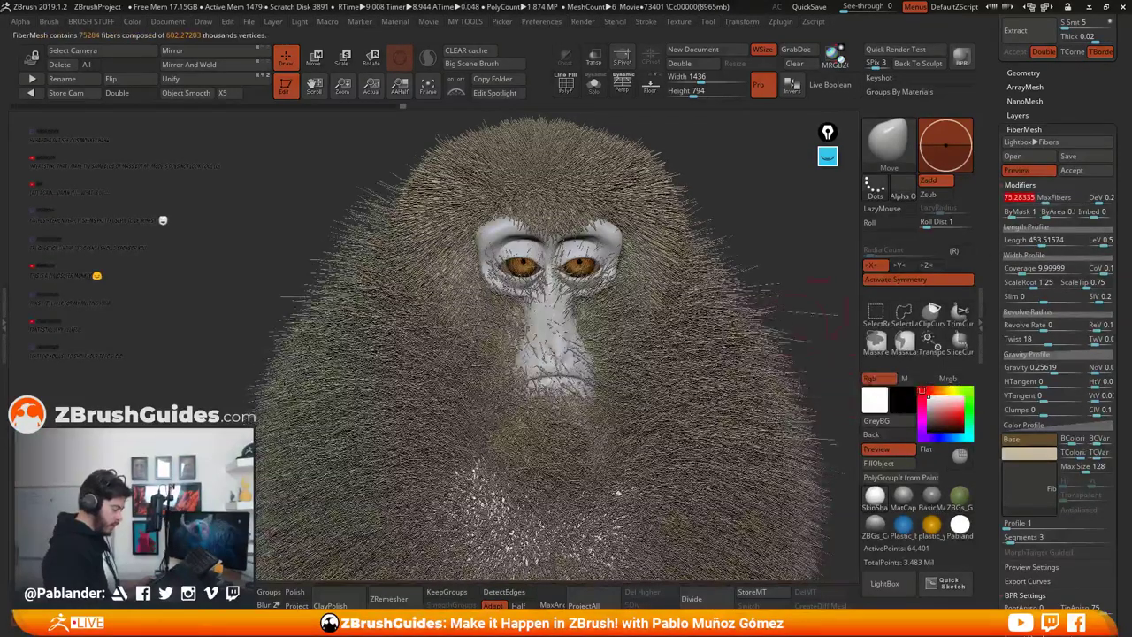
Step: Turn off the body's fiber preview and isolate the body mesh for masking
alt+drag(771, 372, 710, 303)
click(594, 86)
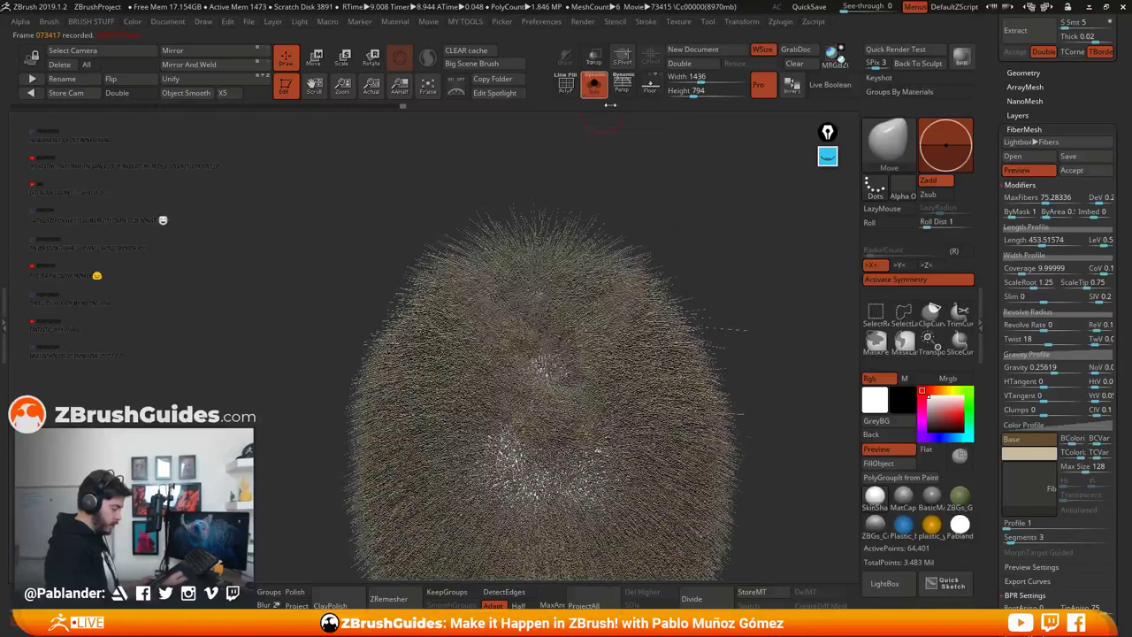
click(593, 84)
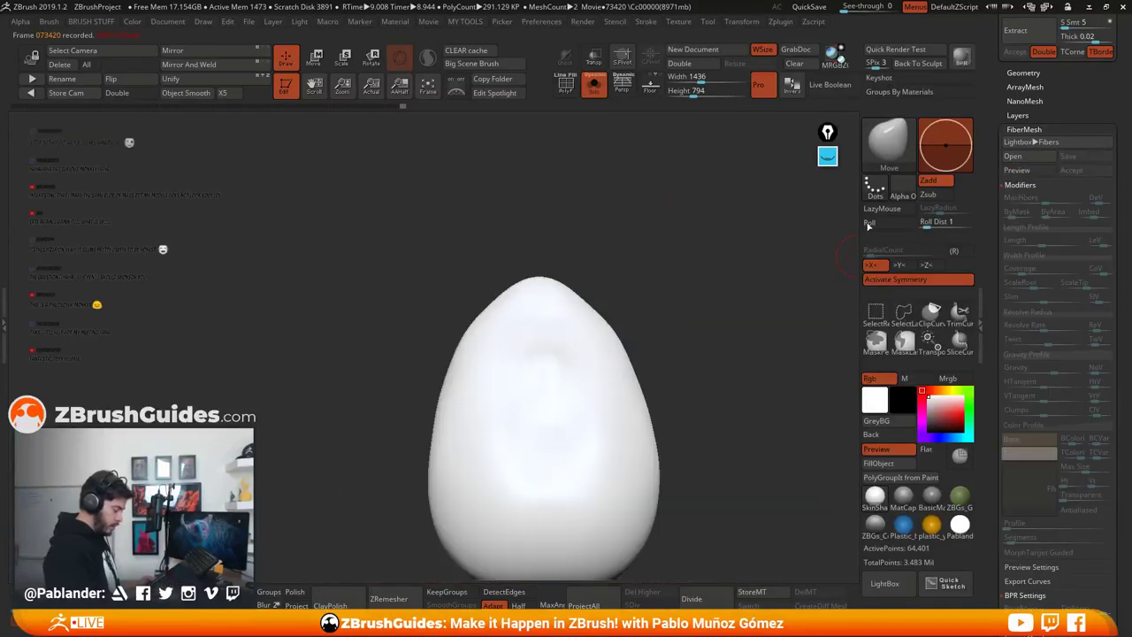
click(593, 84)
key(space)
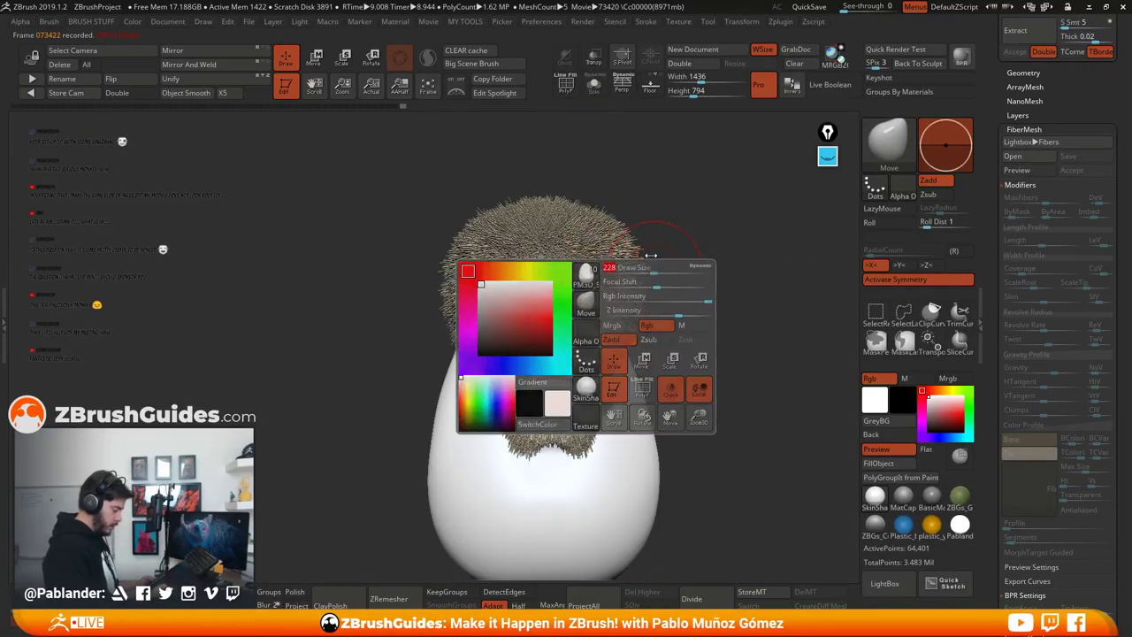
click(593, 84)
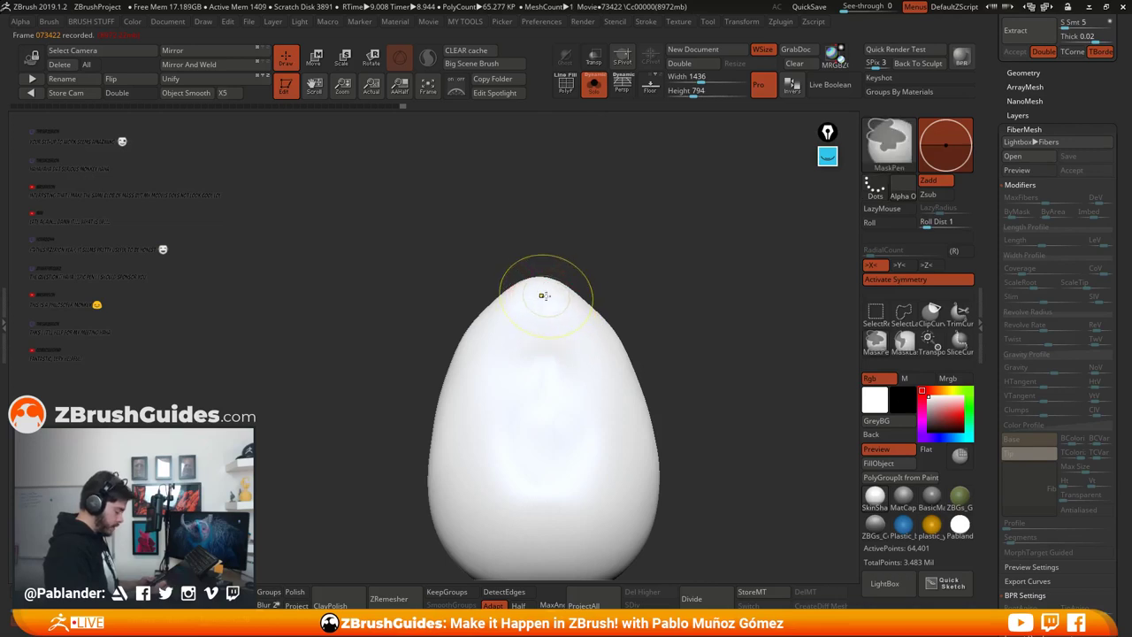
Step: Mask the body except its upper front area behind the face, and preview its fibers with all the other parts shown
mouse_move(535, 292)
ctrl+mouse_down()
mouse_move(548, 425)
mouse_move(555, 323)
mouse_move(583, 380)
mouse_move(583, 407)
mouse_move(548, 434)
mouse_move(686, 298)
ctrl+mouse_up()
ctrl+click(686, 303)
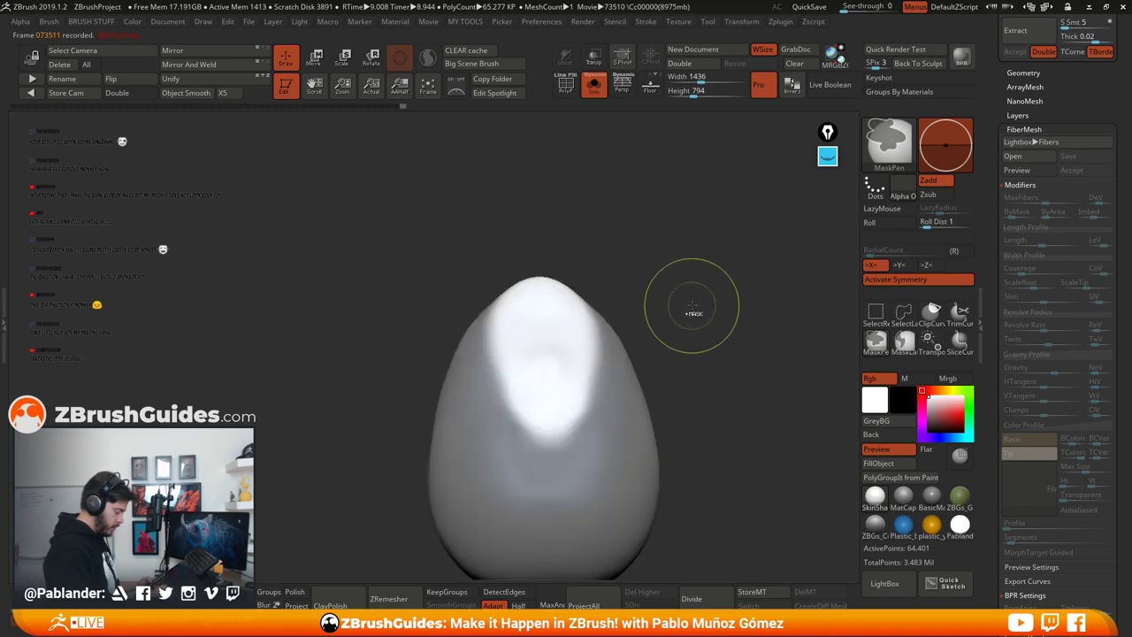
click(593, 93)
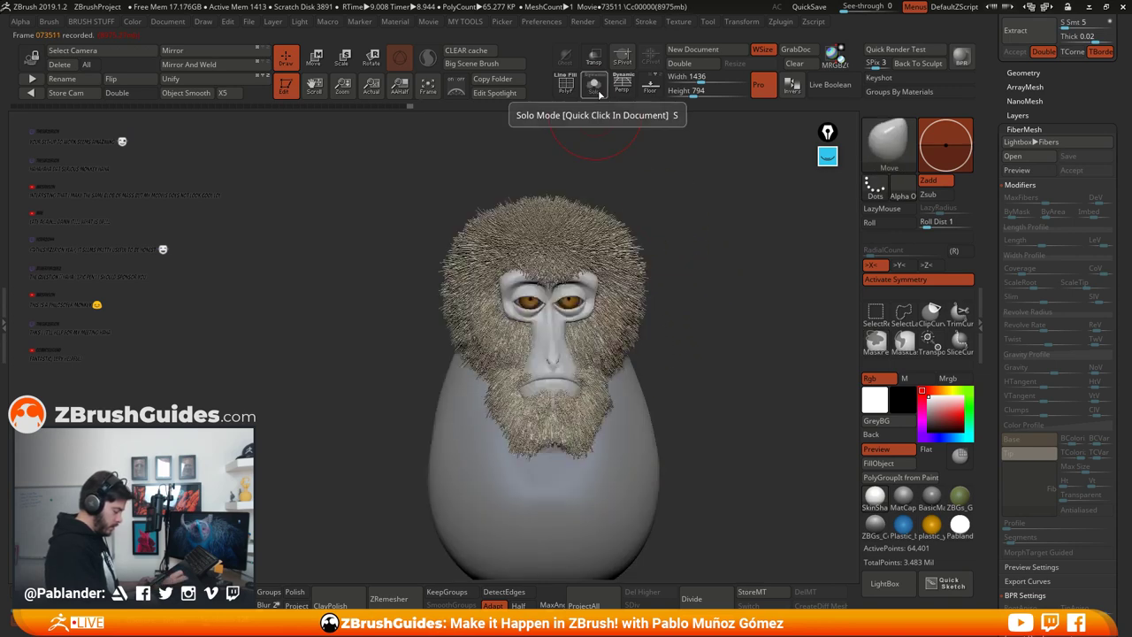
click(1029, 170)
drag(772, 363, 751, 334)
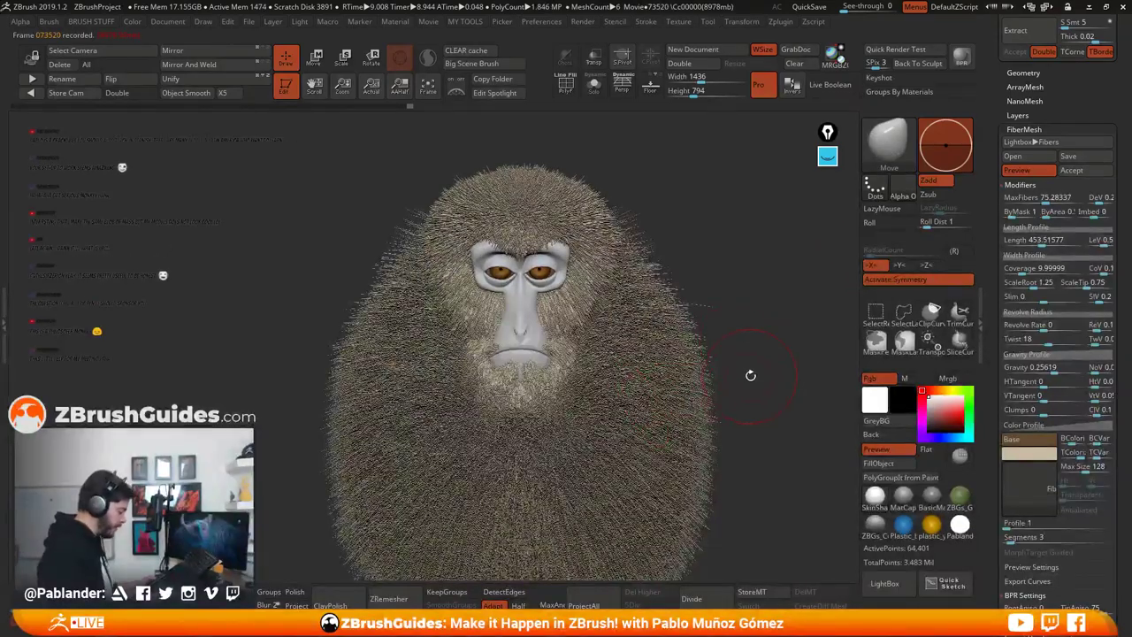
Step: Raise the body fibers' gravity to about 0.55 and accept the previewed FiberMesh fur
drag(763, 372, 757, 383)
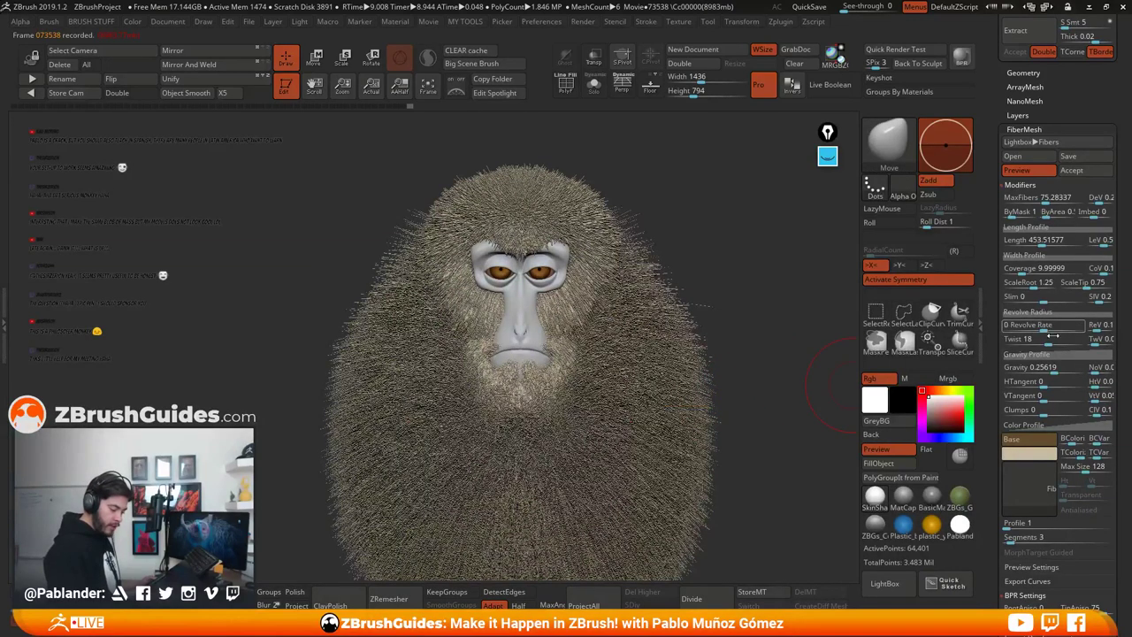
drag(1064, 371, 1077, 370)
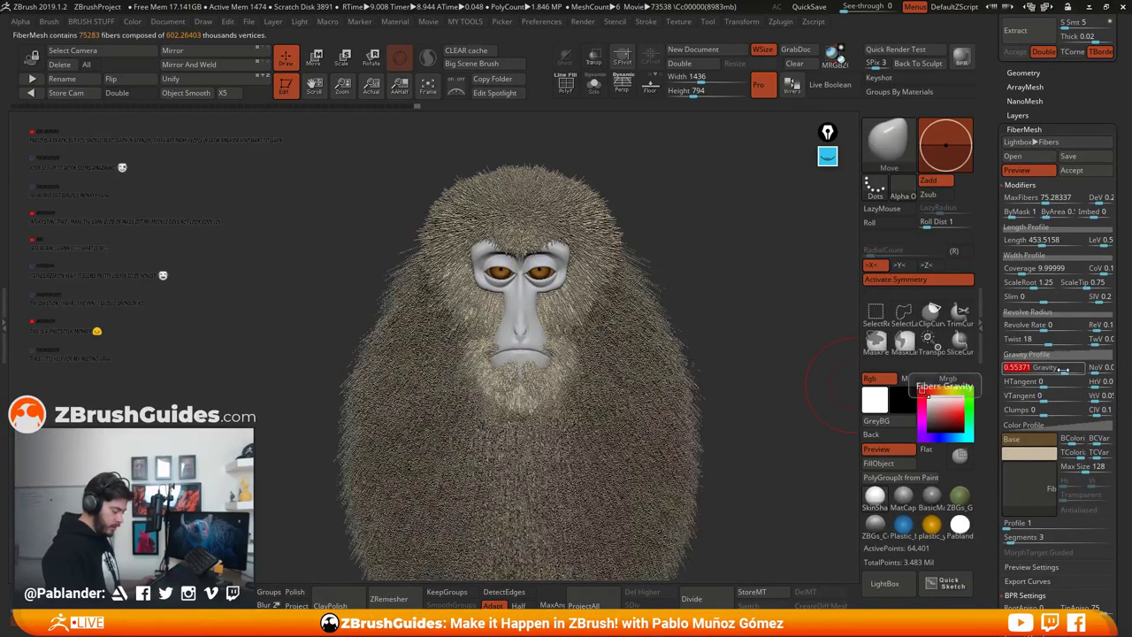
click(1081, 170)
click(880, 205)
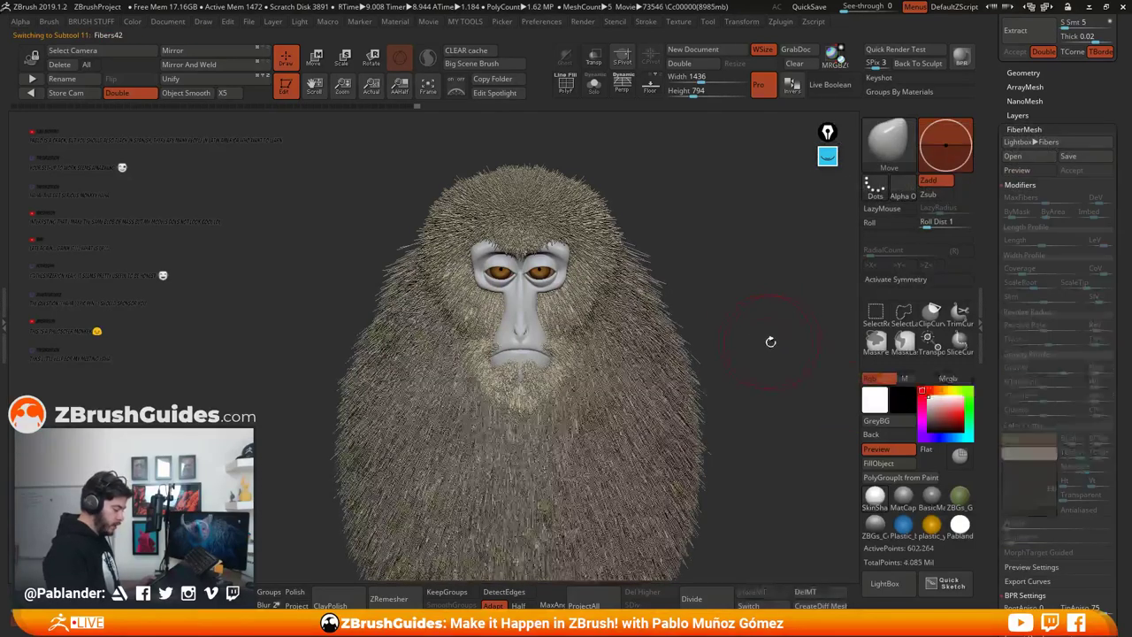
mouse_move(762, 321)
mouse_down()
mouse_move(771, 302)
mouse_move(747, 336)
mouse_move(776, 310)
mouse_up()
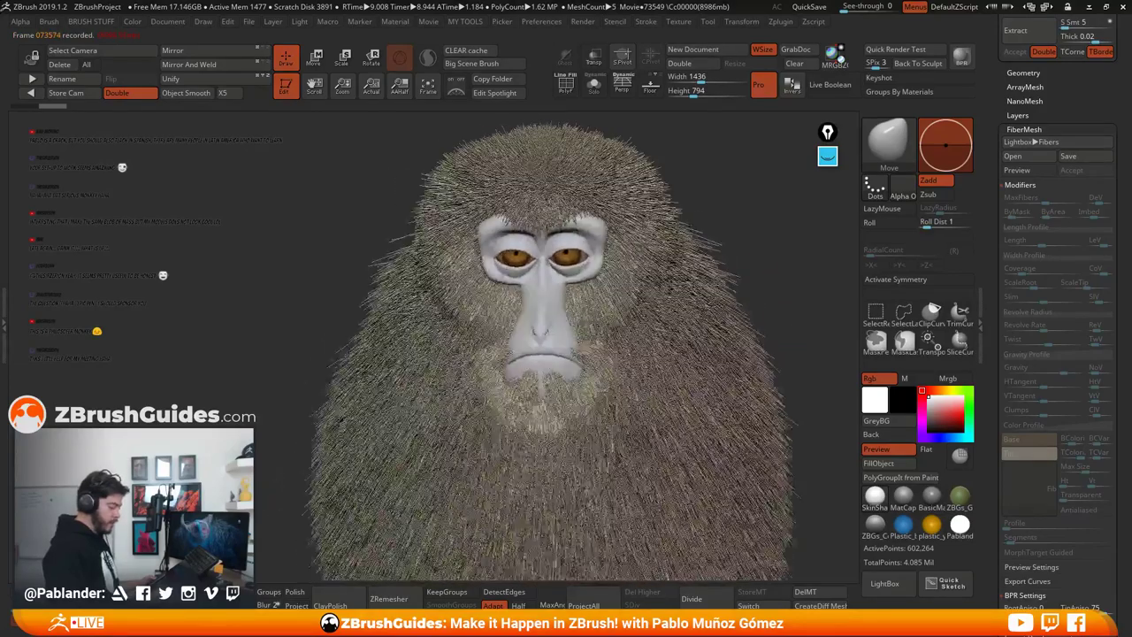
Step: Select the monkey's face mesh and colour its exposed skin a saturated orange-red
alt+click(542, 361)
click(937, 390)
drag(944, 399, 960, 408)
click(930, 390)
click(923, 402)
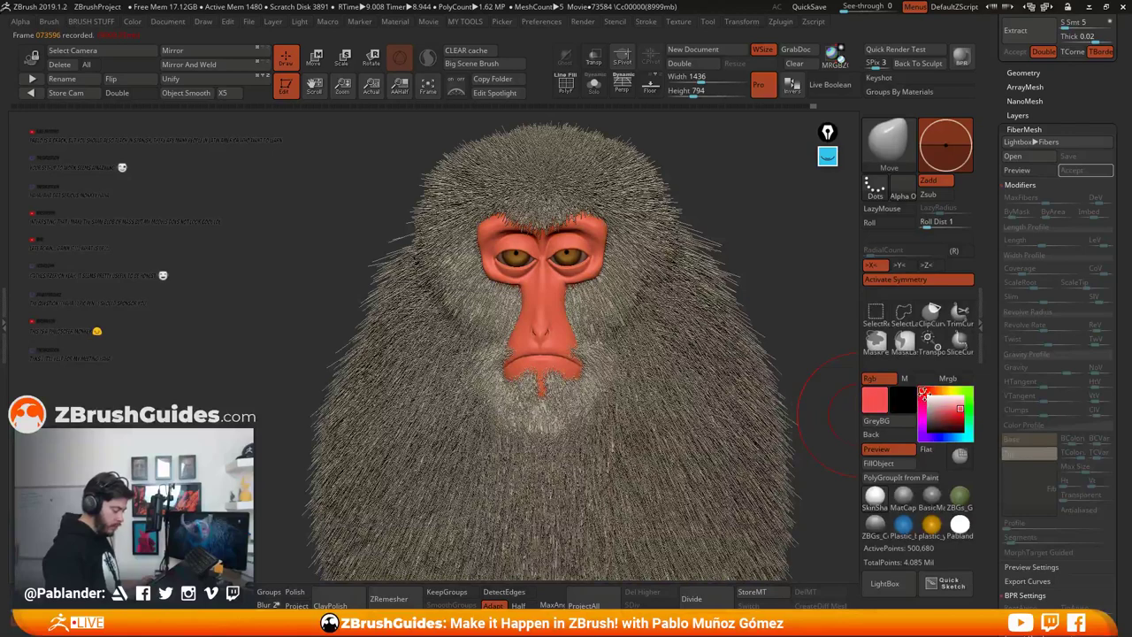
click(931, 390)
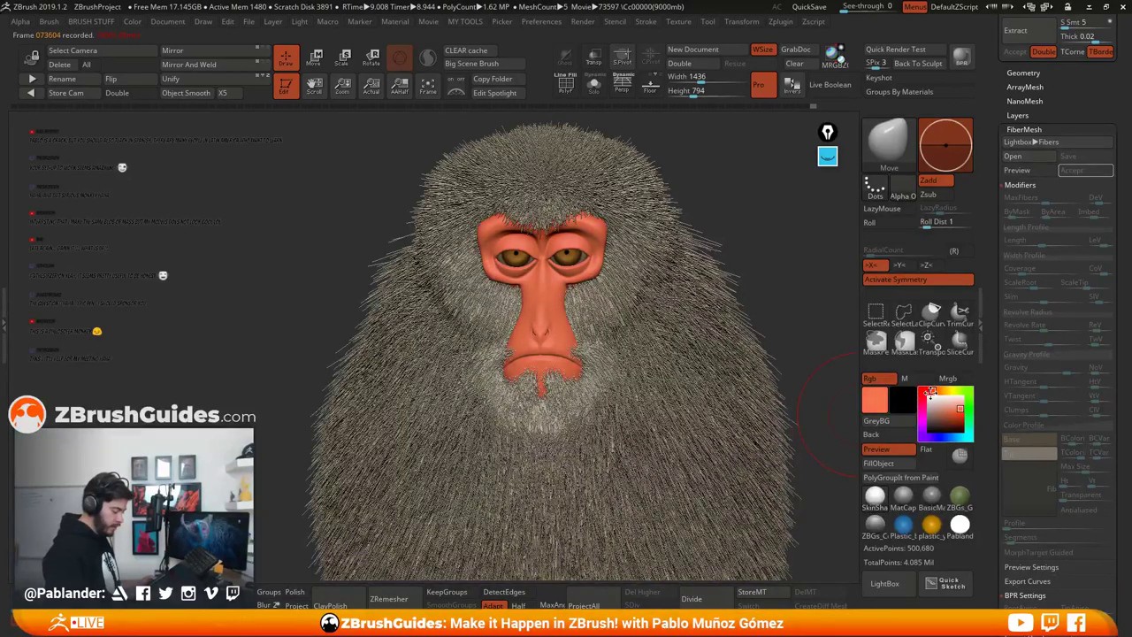
click(955, 410)
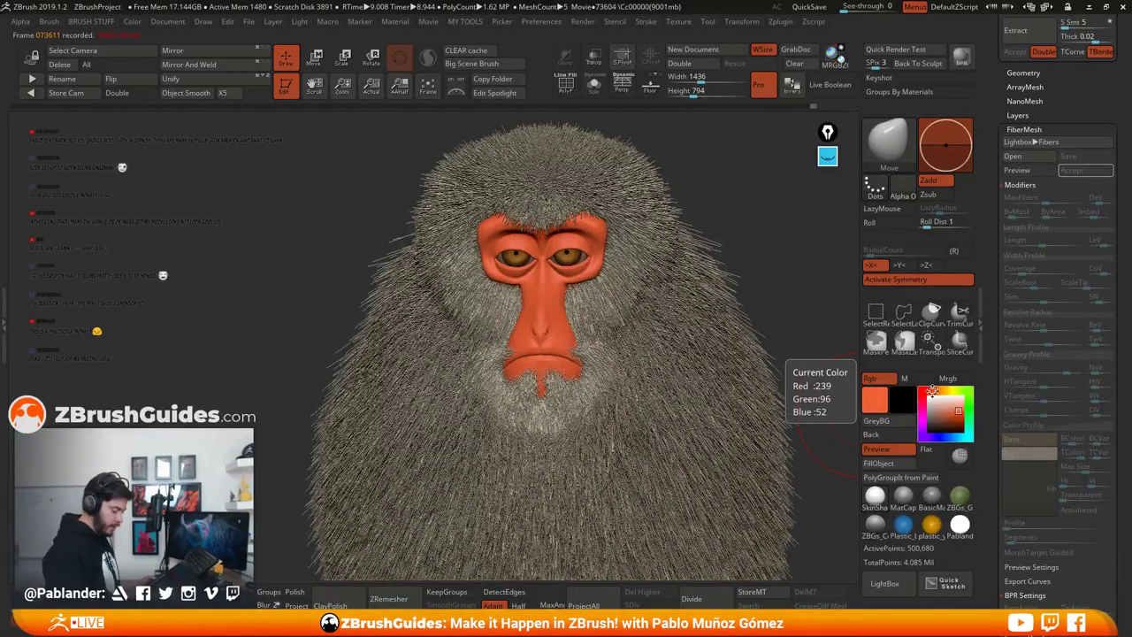
click(957, 409)
click(958, 409)
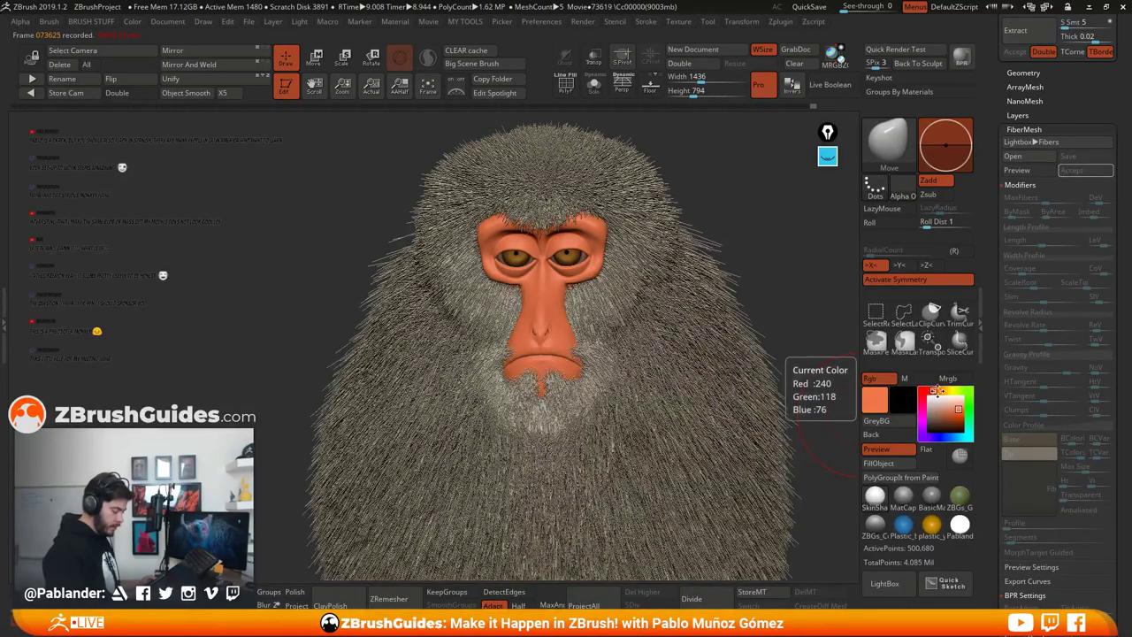
click(957, 410)
click(958, 410)
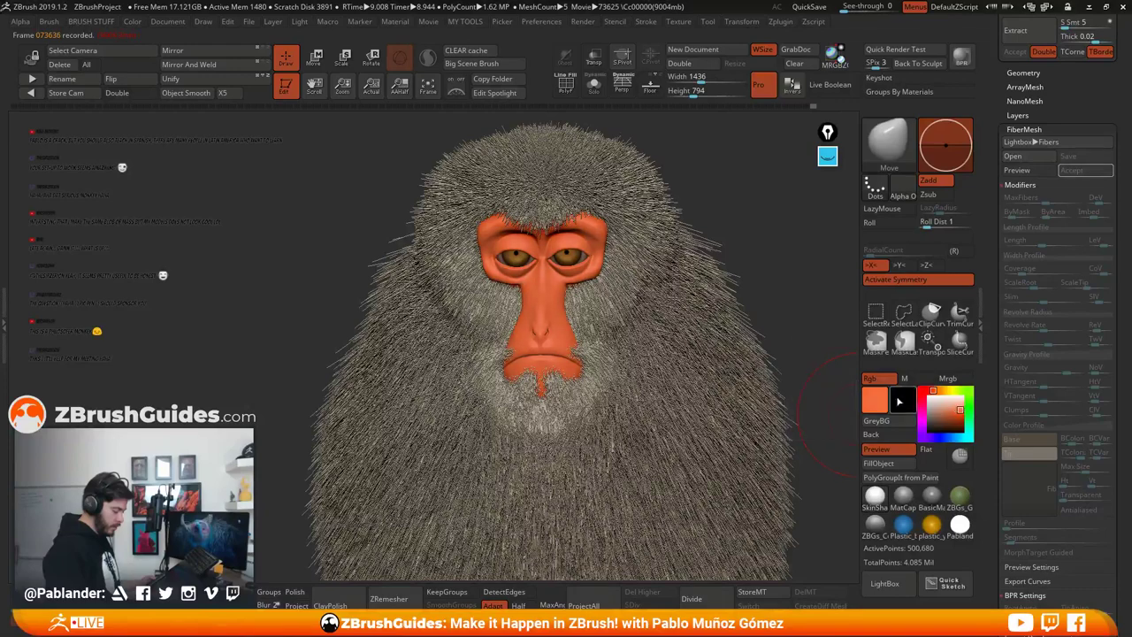
Step: Quick-save the project and frame the furred head and shoulders from the front
drag(779, 301, 793, 283)
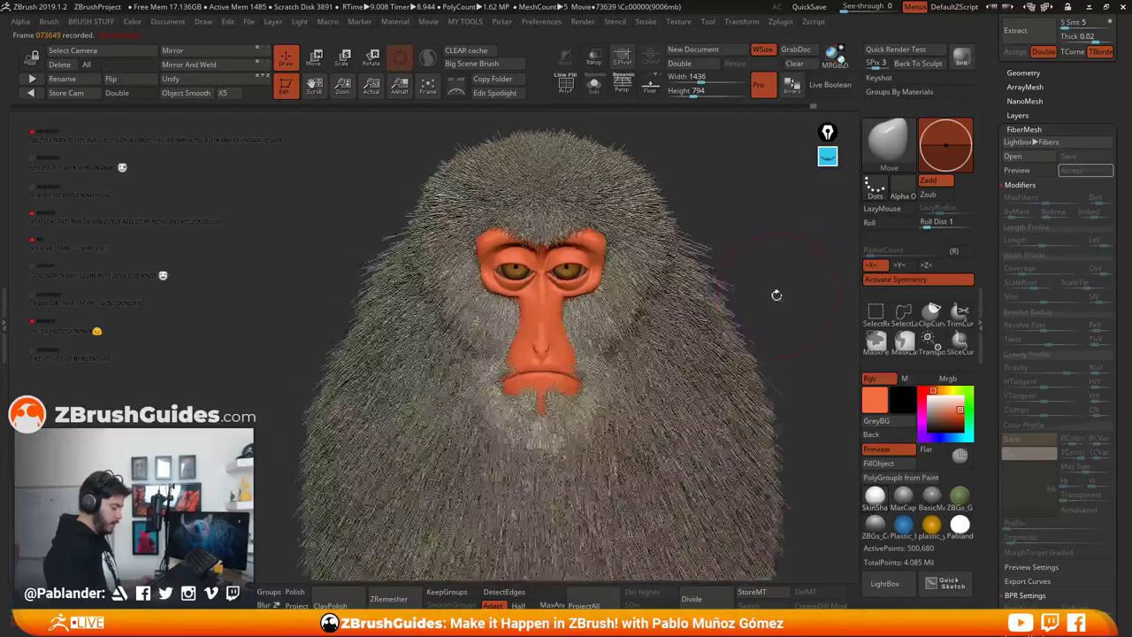
click(810, 7)
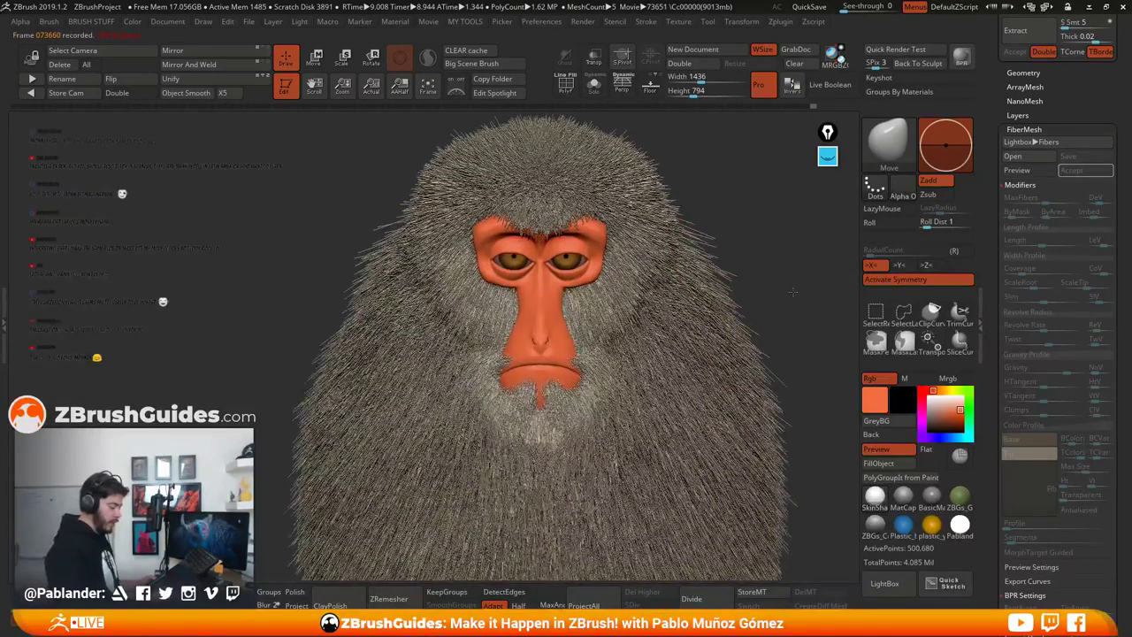
mouse_move(793, 284)
alt+mouse_down()
mouse_move(801, 309)
mouse_move(798, 293)
alt+mouse_up()
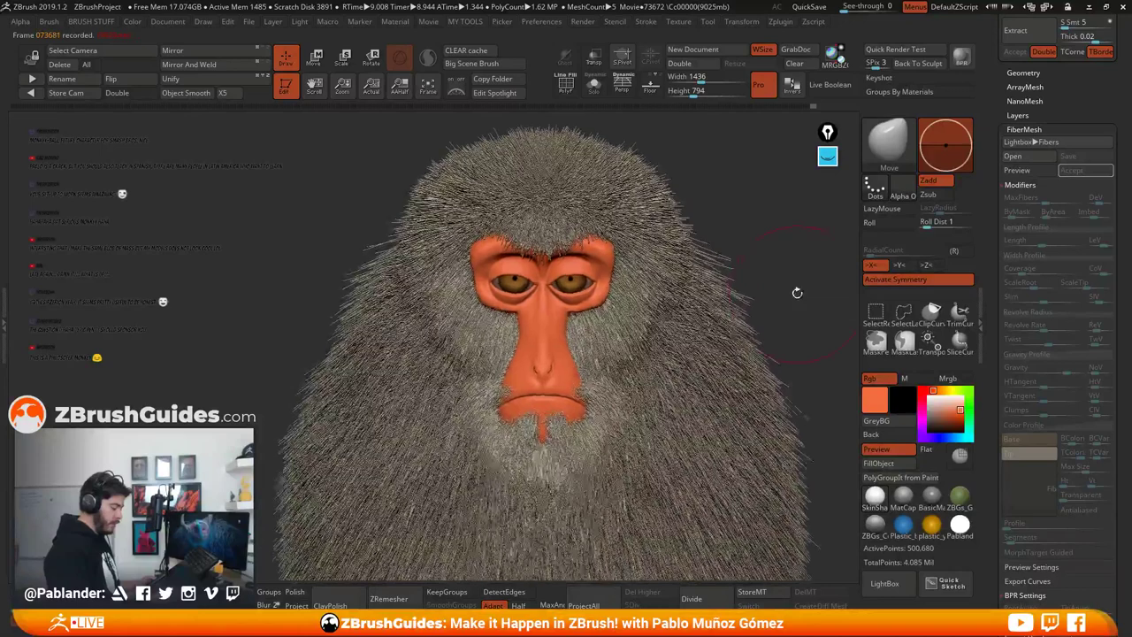
Step: Set the BPR shadow angle to about 23.67 with an increased ray count, and run a BPR render
click(582, 21)
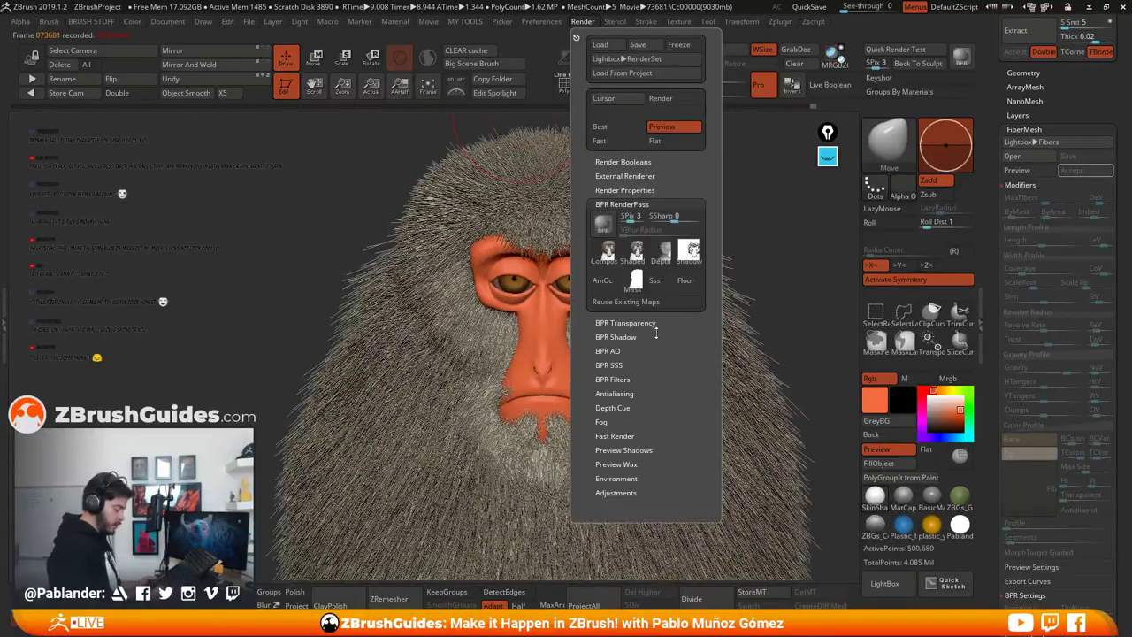
click(664, 259)
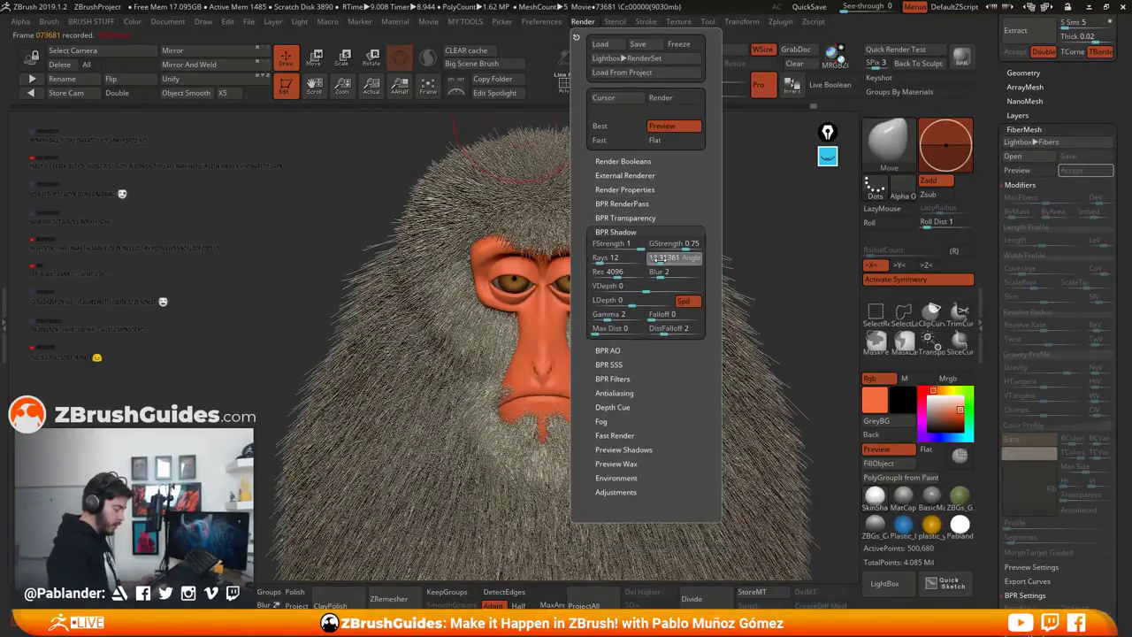
click(601, 258)
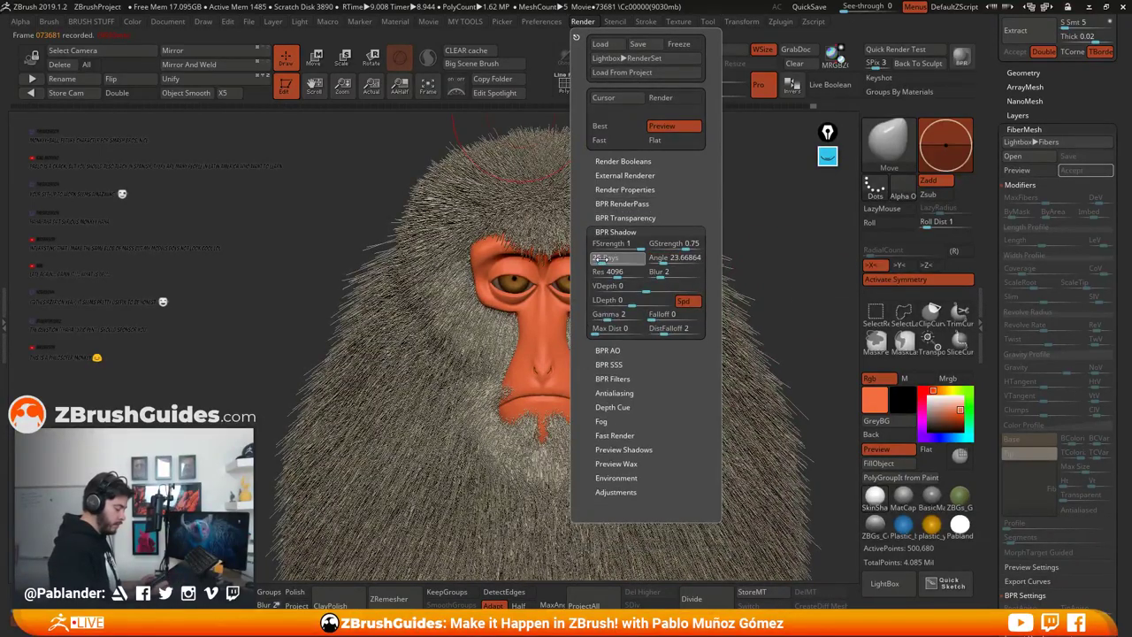
click(961, 57)
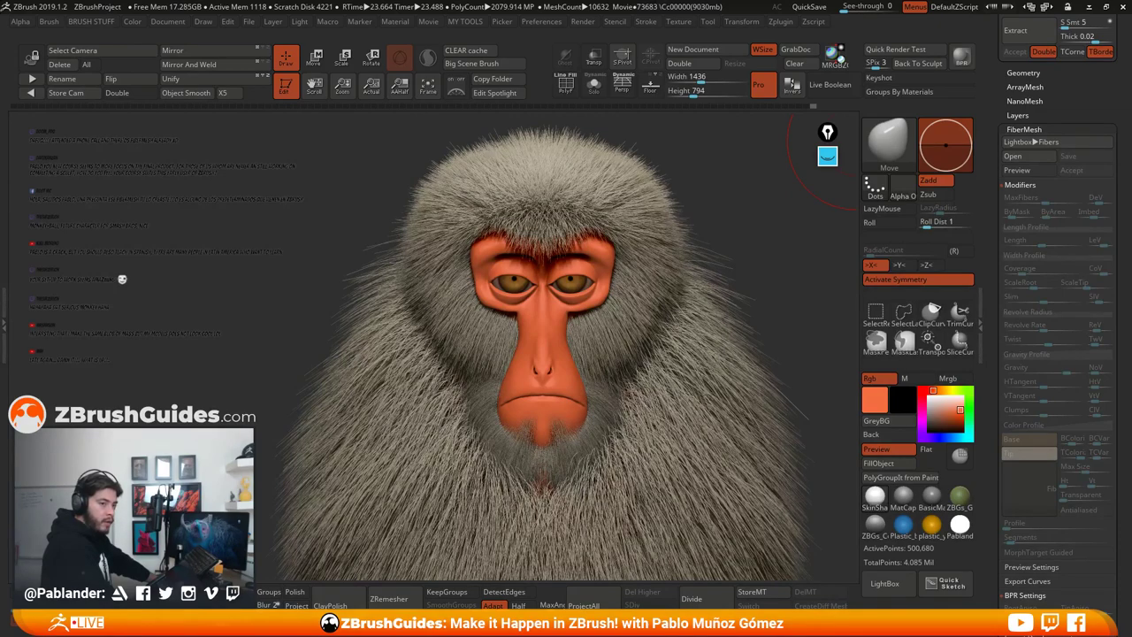
Step: Switch to the browser window and highlight the headline and tagline of The Extra Mile course page
drag(1131, 161, 766, 2)
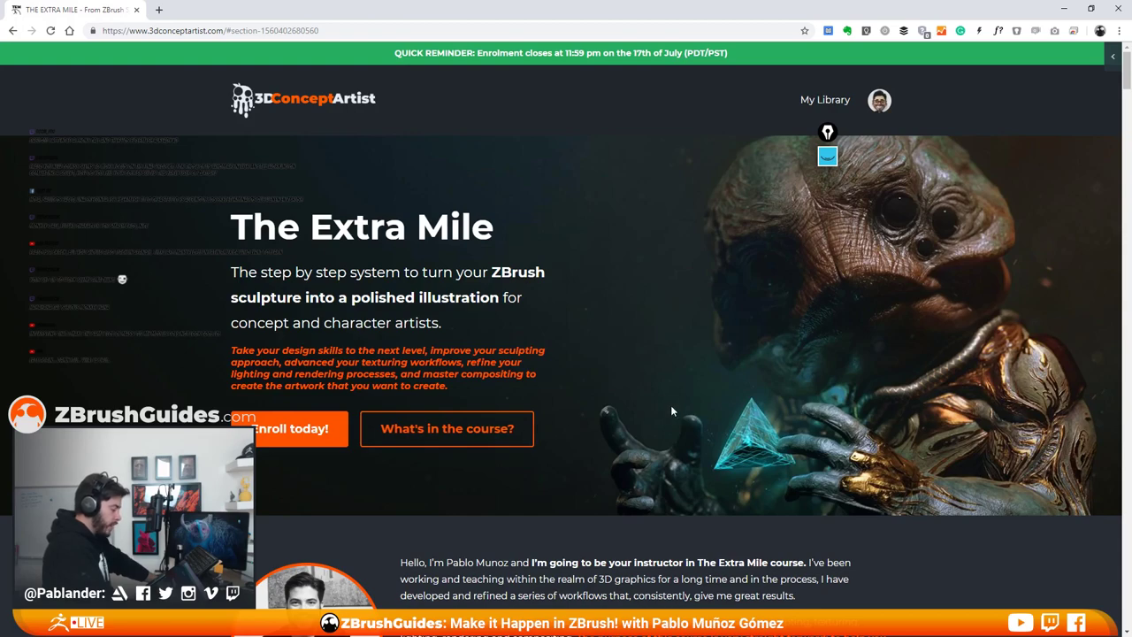
scroll(684, 363, down, 1)
scroll(694, 285, up, 1)
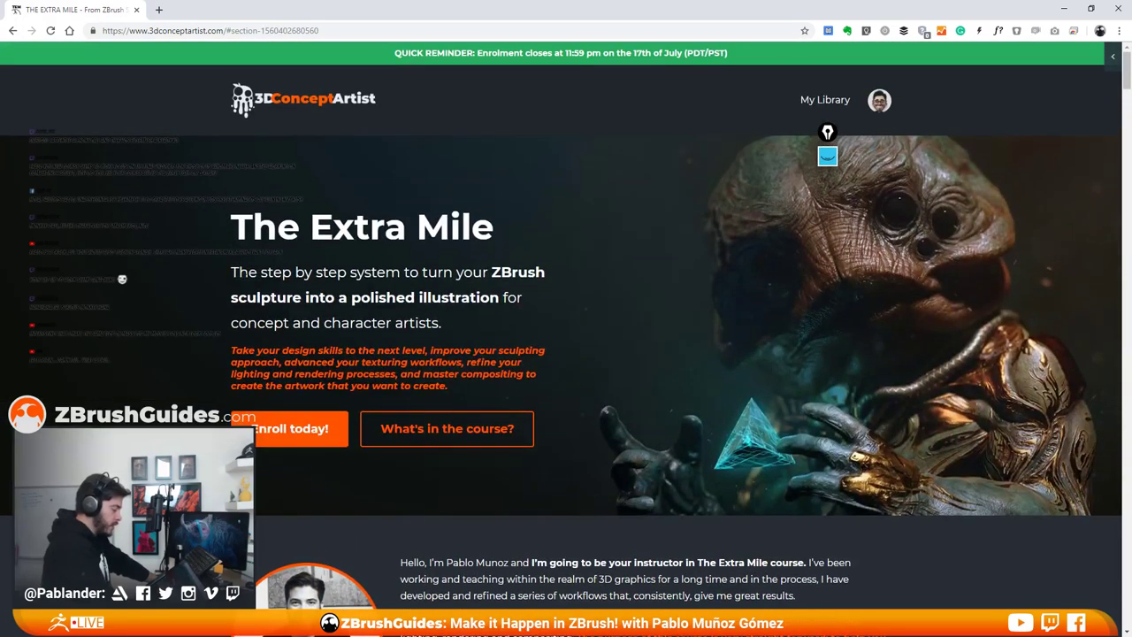
drag(228, 216, 501, 301)
click(460, 333)
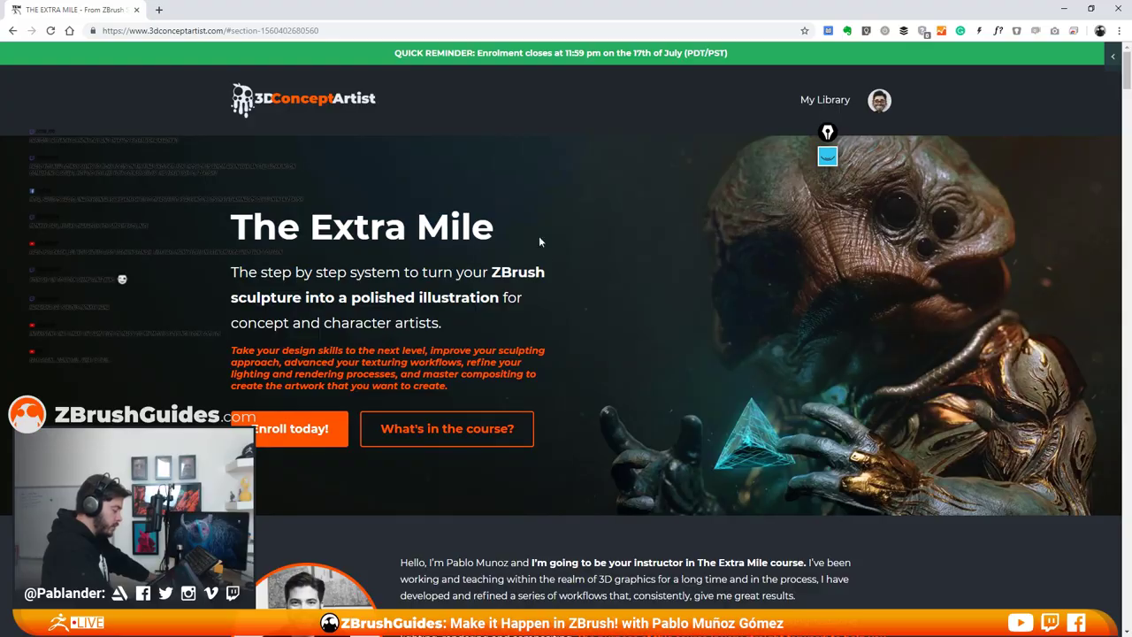
Step: Look through the course modules, from Fundamentals down to Compositing and back up to Intro to Rendering
drag(1124, 71, 1097, 248)
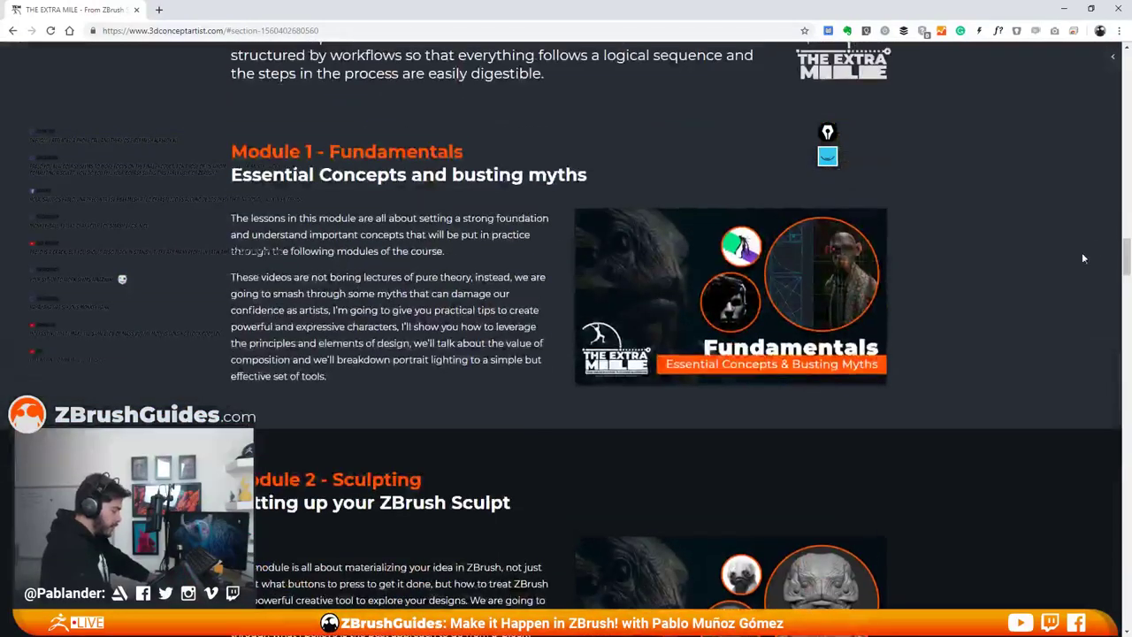
drag(229, 151, 489, 159)
click(476, 359)
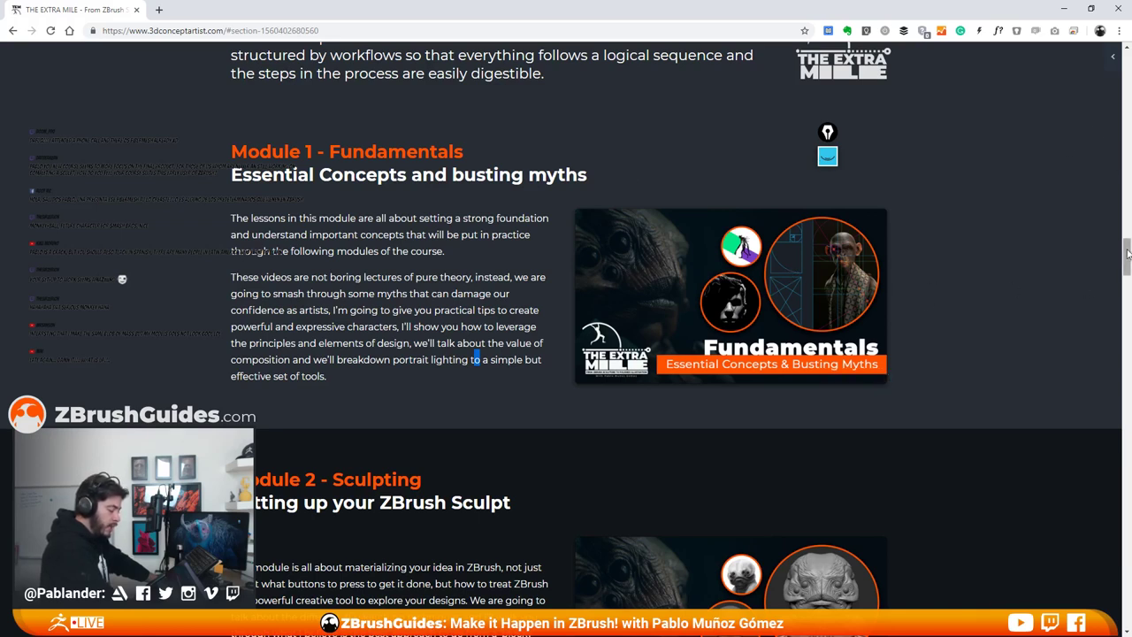
drag(1126, 255, 1119, 349)
scroll(1113, 376, down, 2)
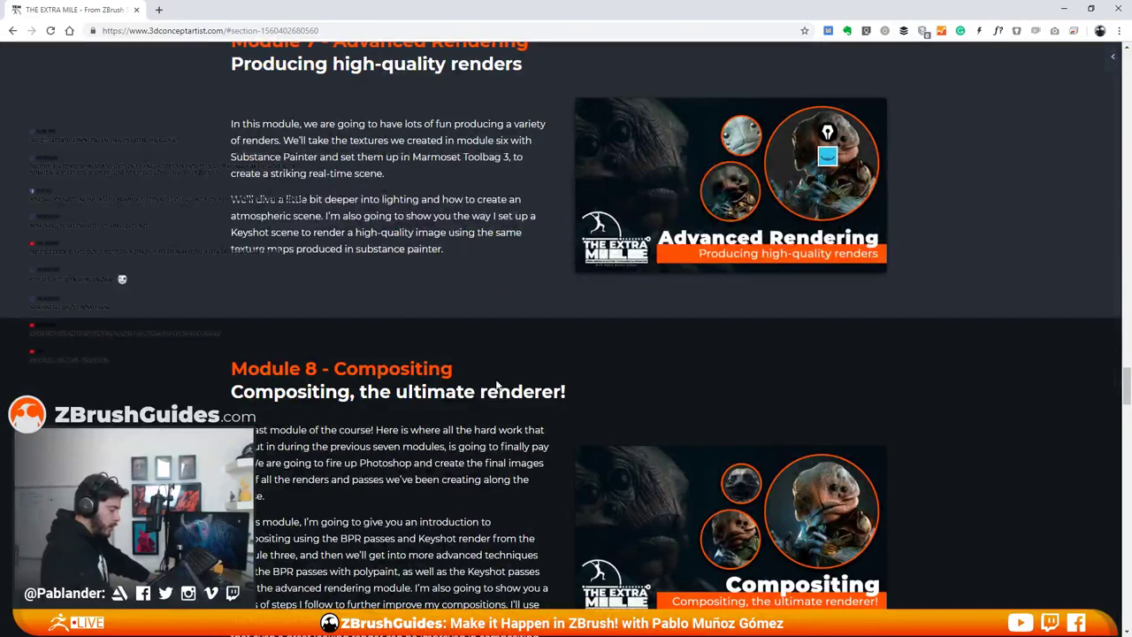
scroll(582, 311, up, 6)
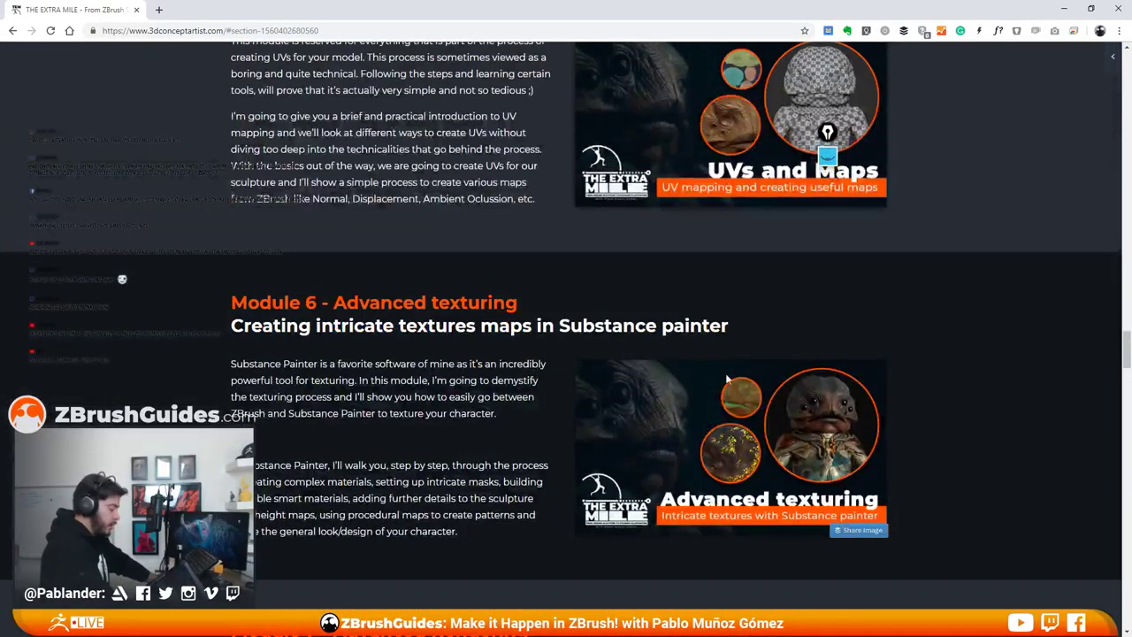
scroll(858, 232, up, 5)
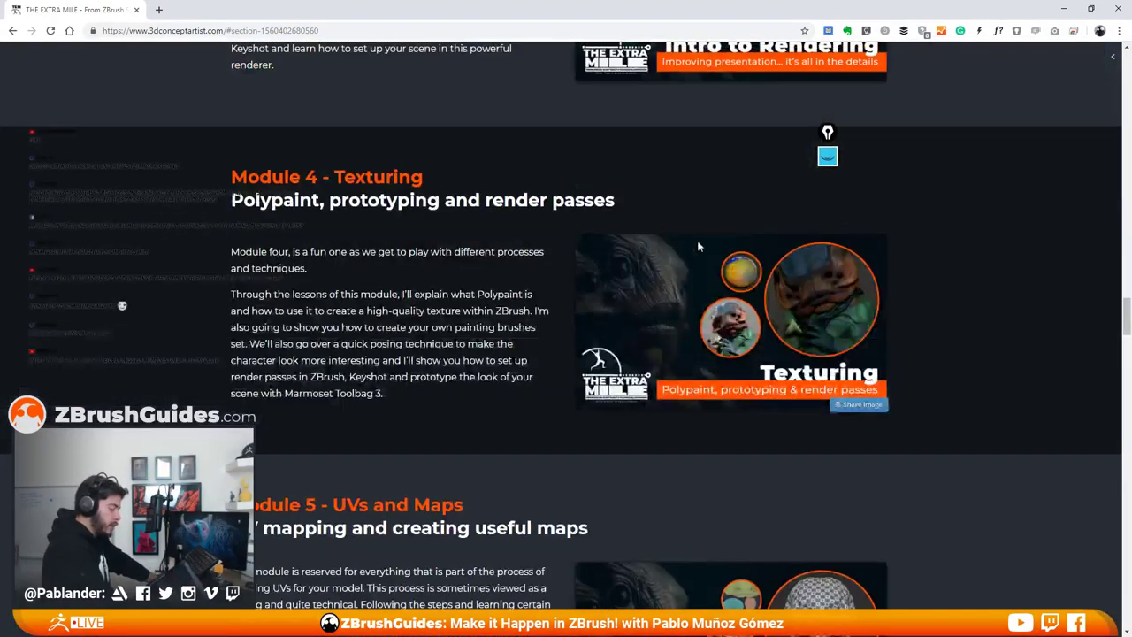
scroll(707, 261, up, 3)
scroll(700, 263, up, 1)
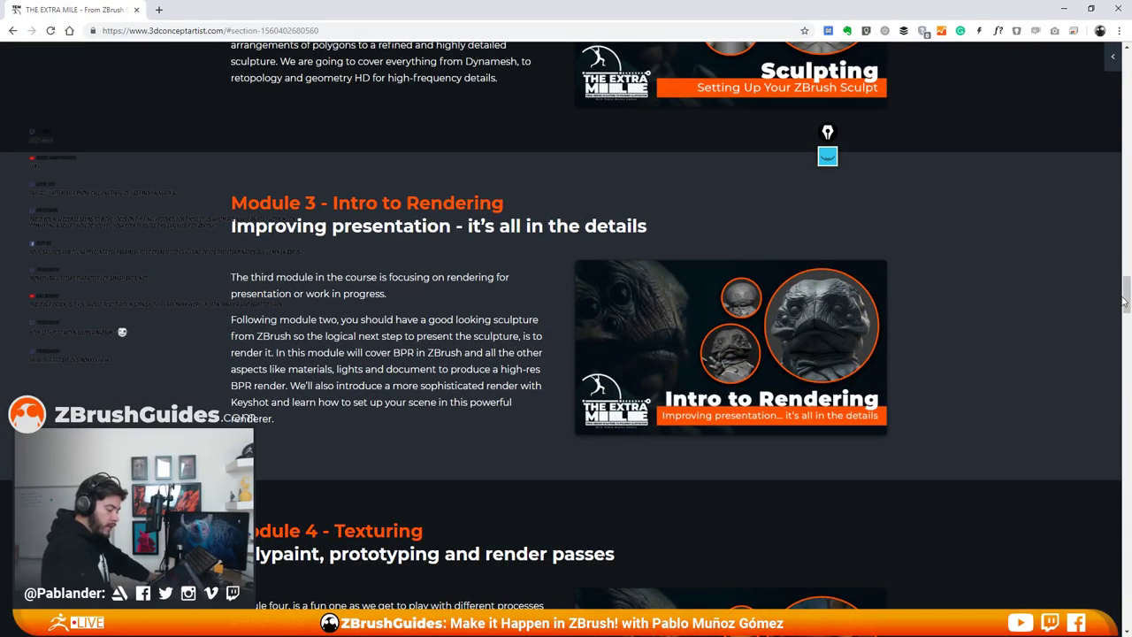
Step: Return to the start of the course page and highlight the enrolment deadline in the reminder banner
drag(1126, 296, 1128, 62)
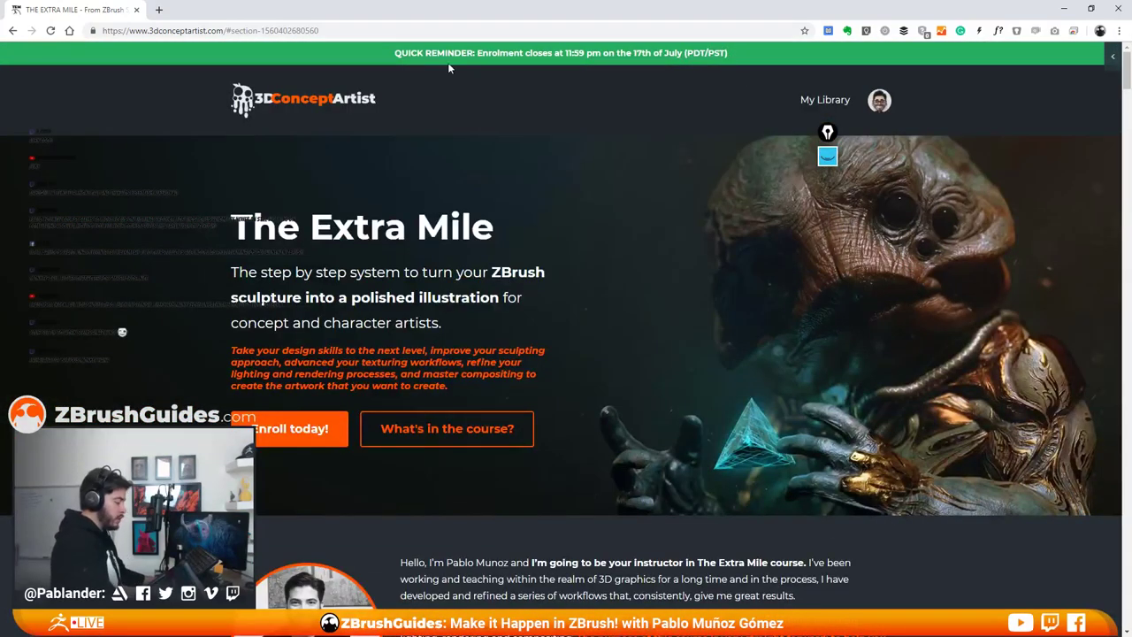
drag(476, 53, 719, 77)
click(597, 143)
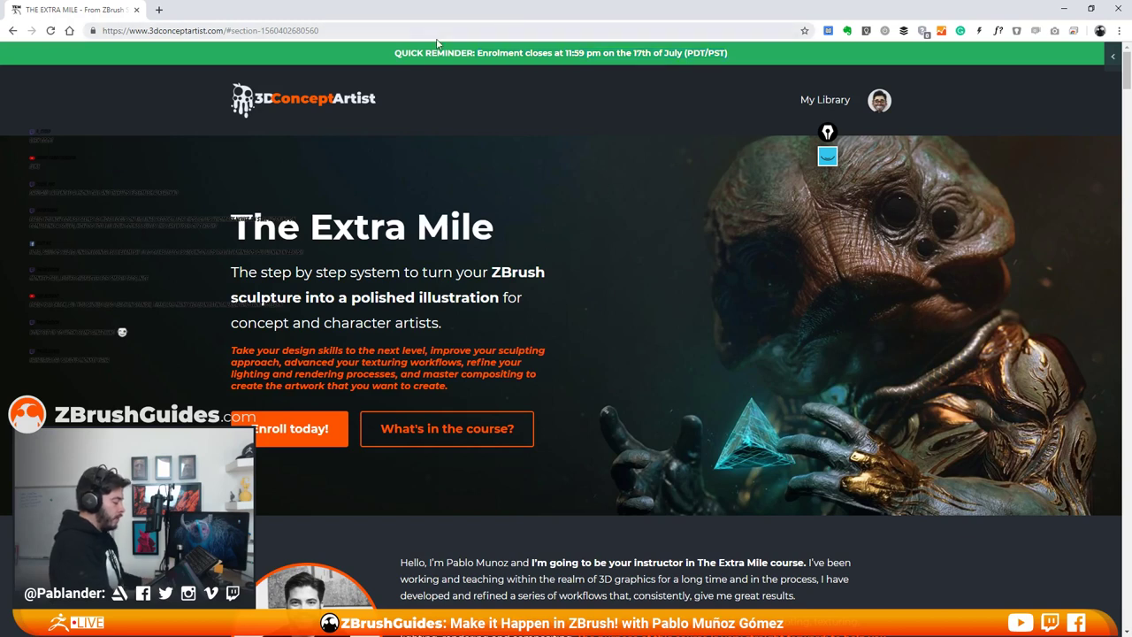
click(225, 31)
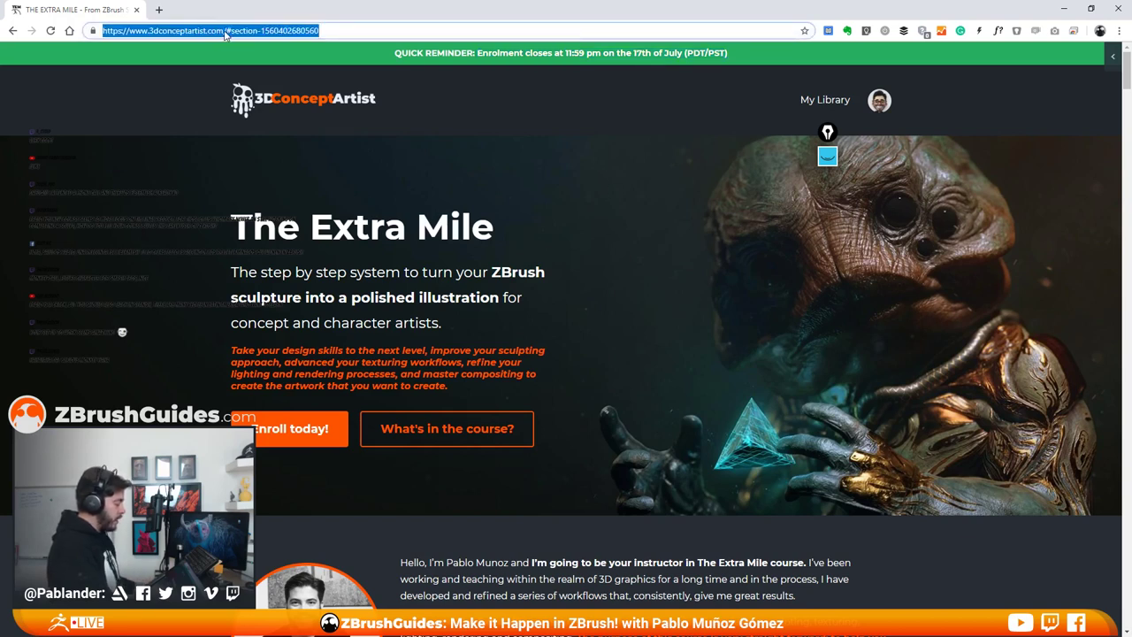
click(224, 31)
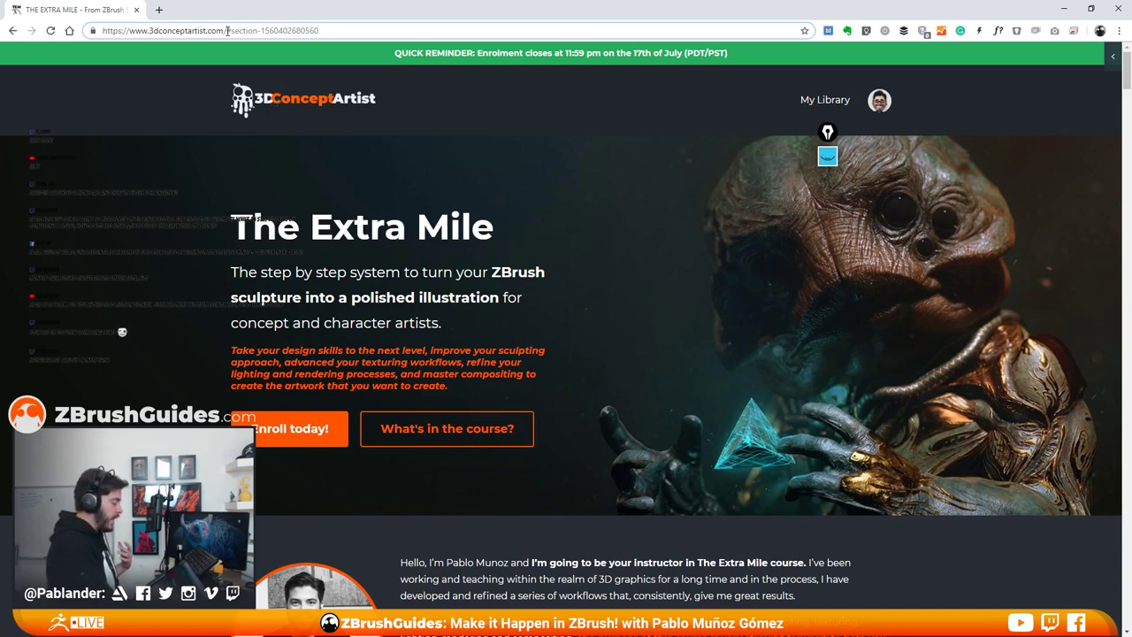
drag(227, 31, 103, 32)
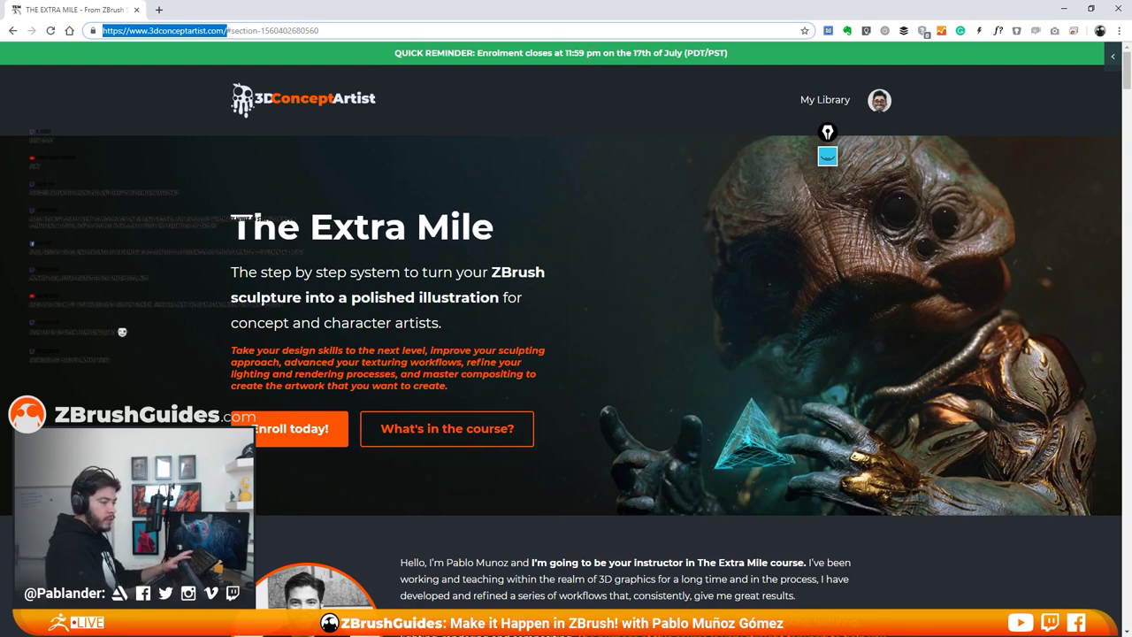
key(alt+Tab)
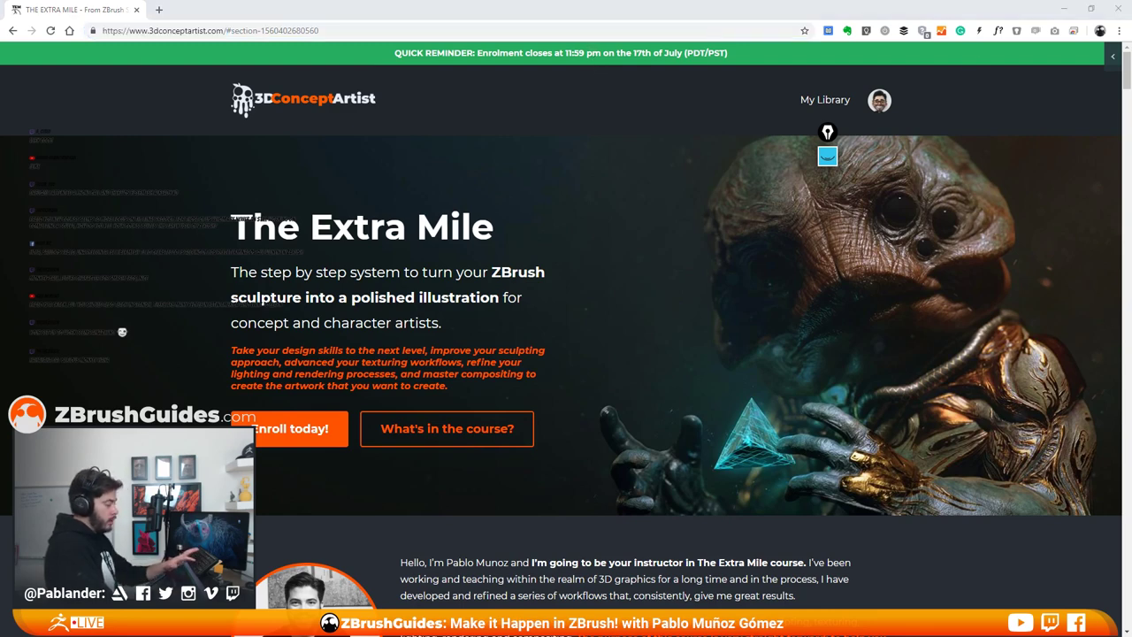
click(653, 297)
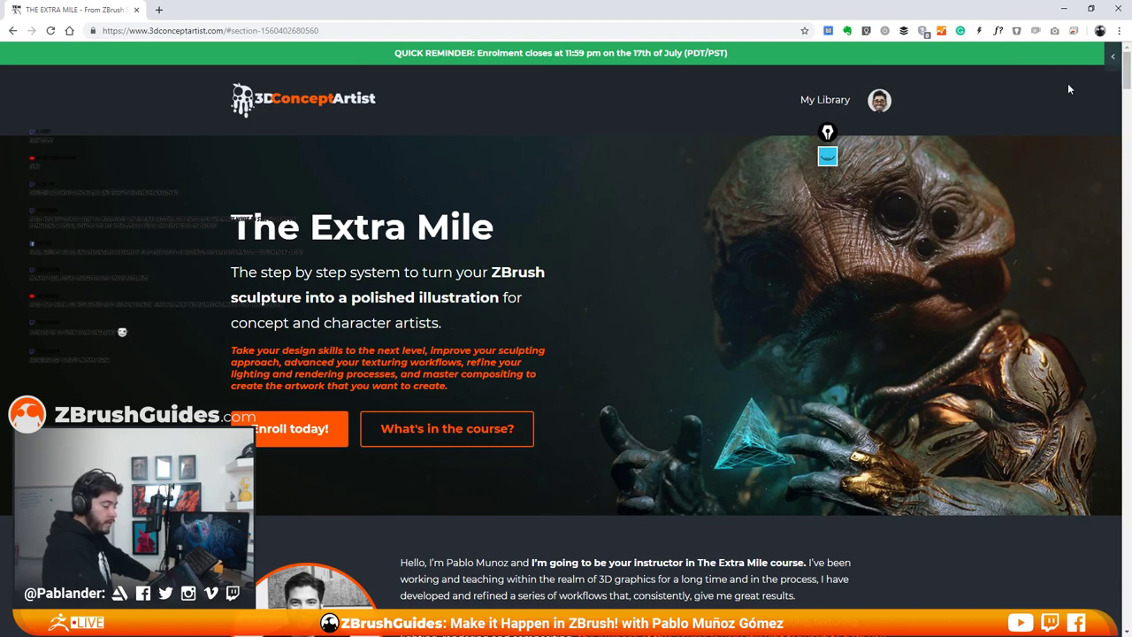
Step: Go to the course bonuses and highlight the Bonus 1 subtitle "The 'art' of living as an artist"
drag(1125, 65, 1125, 420)
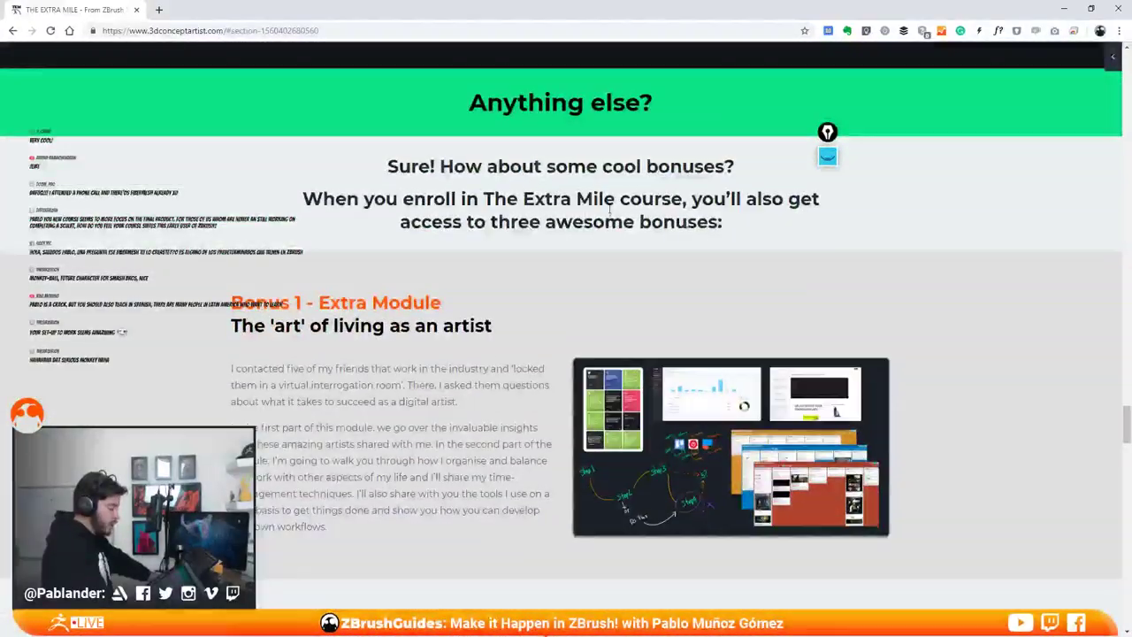
scroll(581, 173, down, 2)
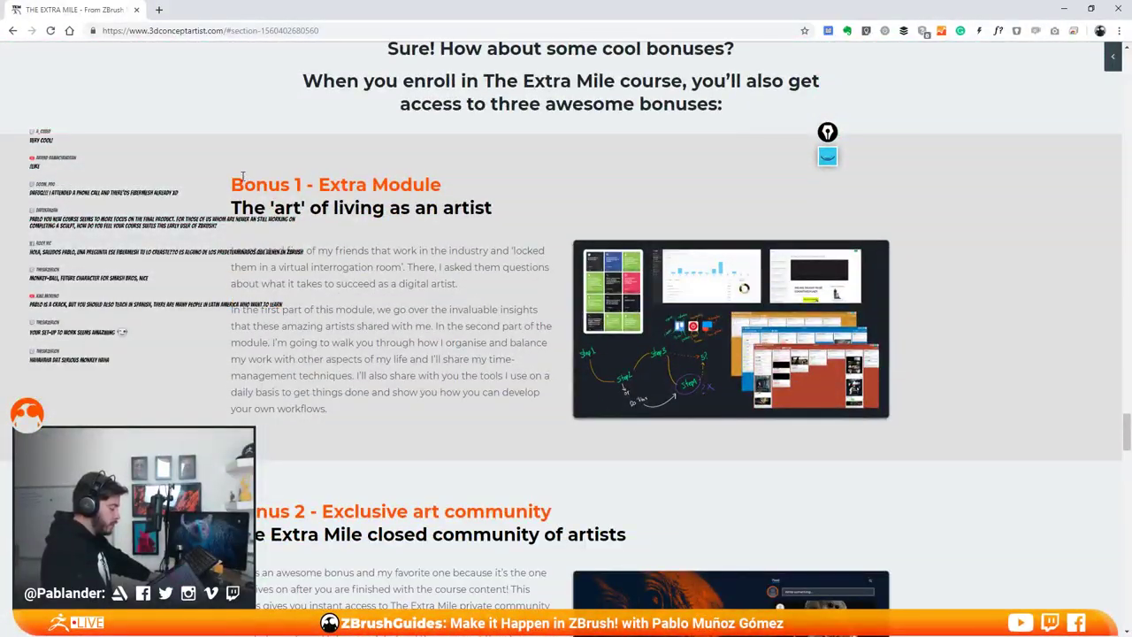
drag(232, 206, 505, 215)
click(356, 233)
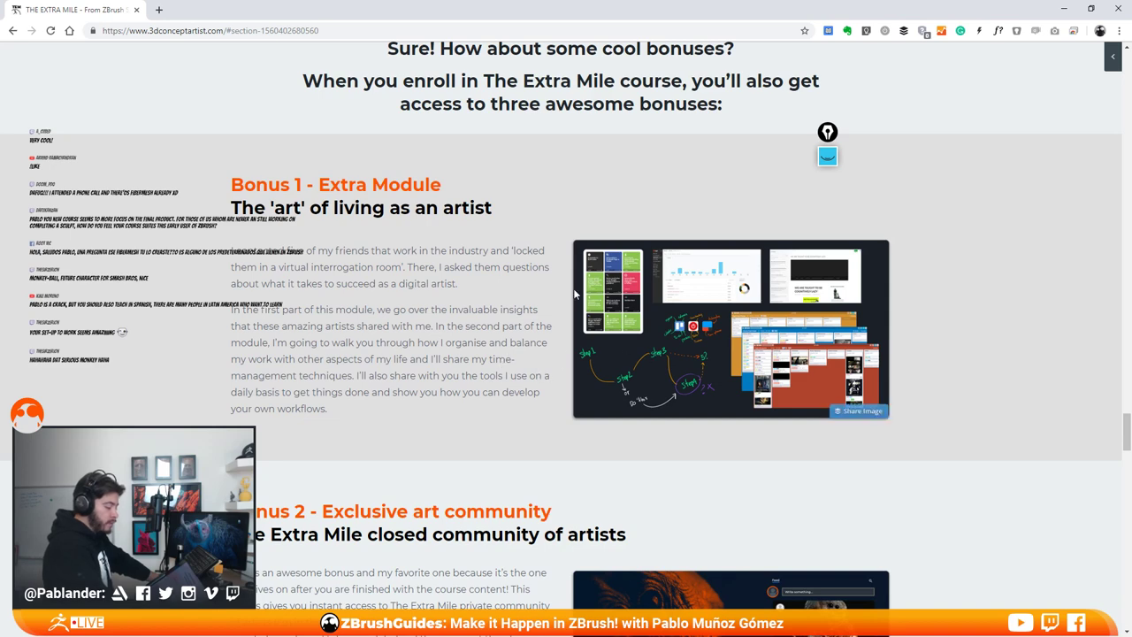
Step: Go to the Bonus 2 section and highlight its heading and the subtitle "The Extra Mile closed community of artists"
scroll(476, 301, down, 1)
scroll(476, 301, down, 3)
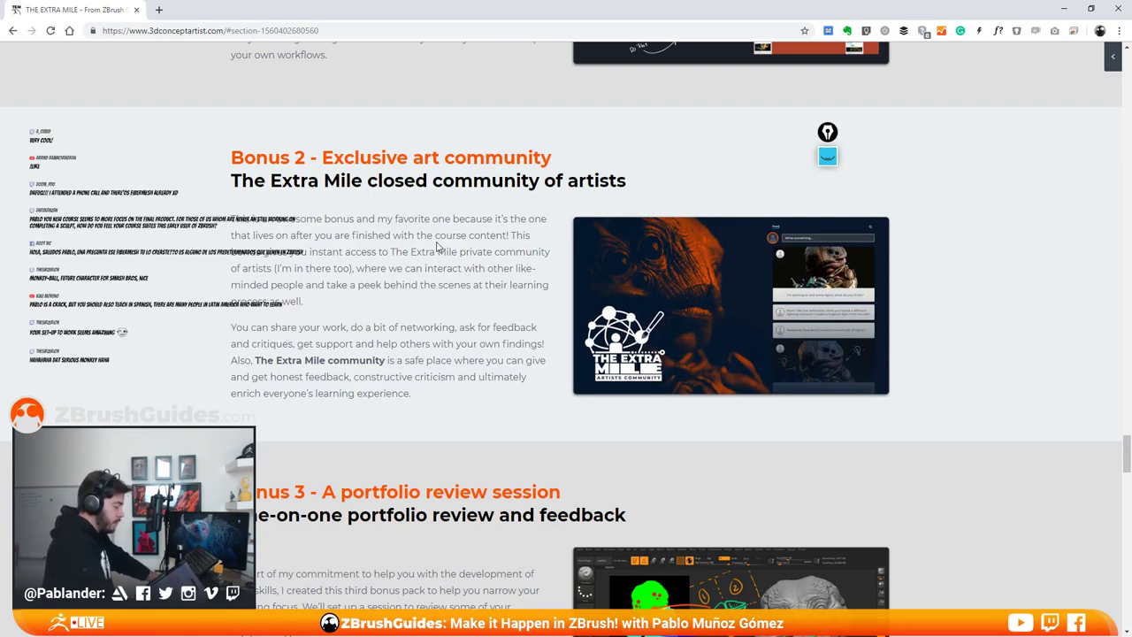
drag(216, 168, 265, 182)
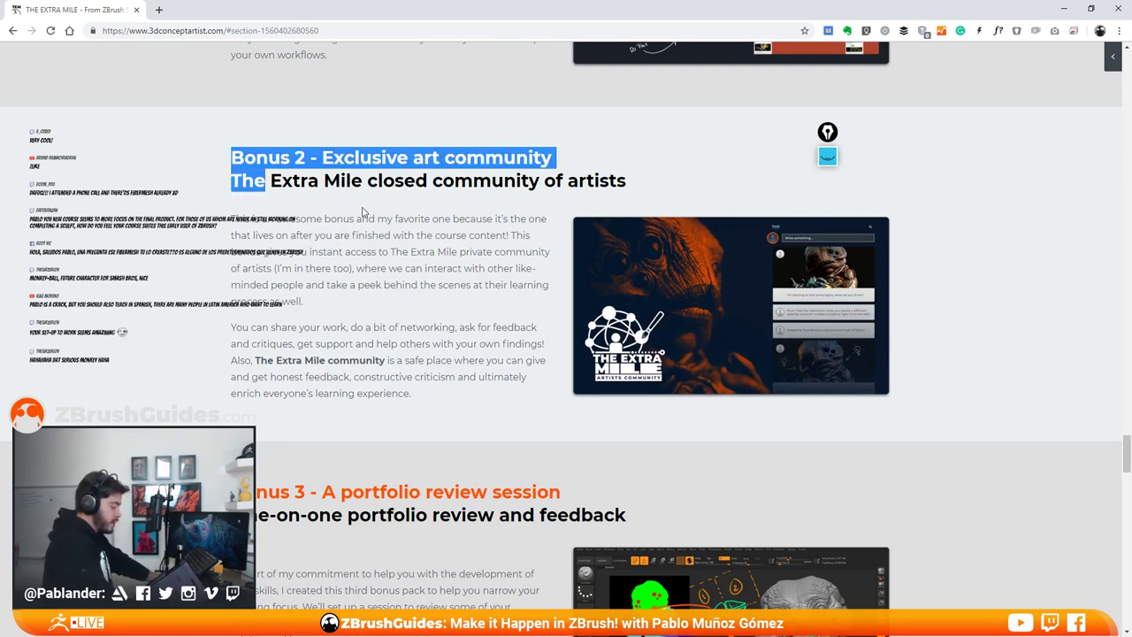
click(365, 213)
drag(629, 183, 235, 181)
click(412, 221)
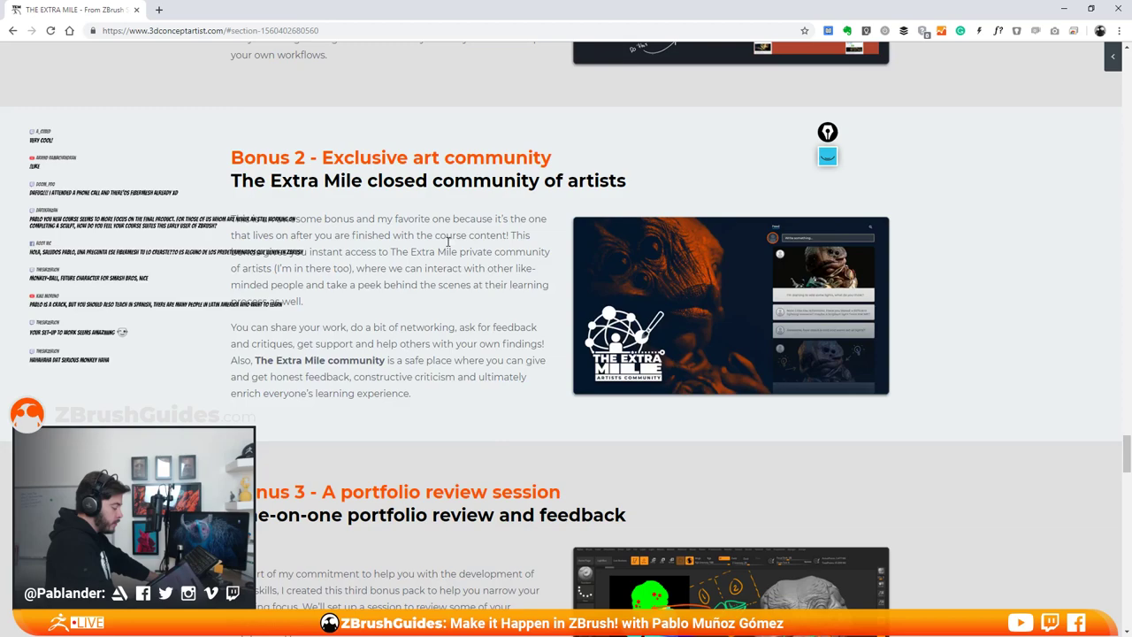
Step: Look through the Bonus 3 portfolio review section and the list of frequently asked questions below it
scroll(449, 241, down, 4)
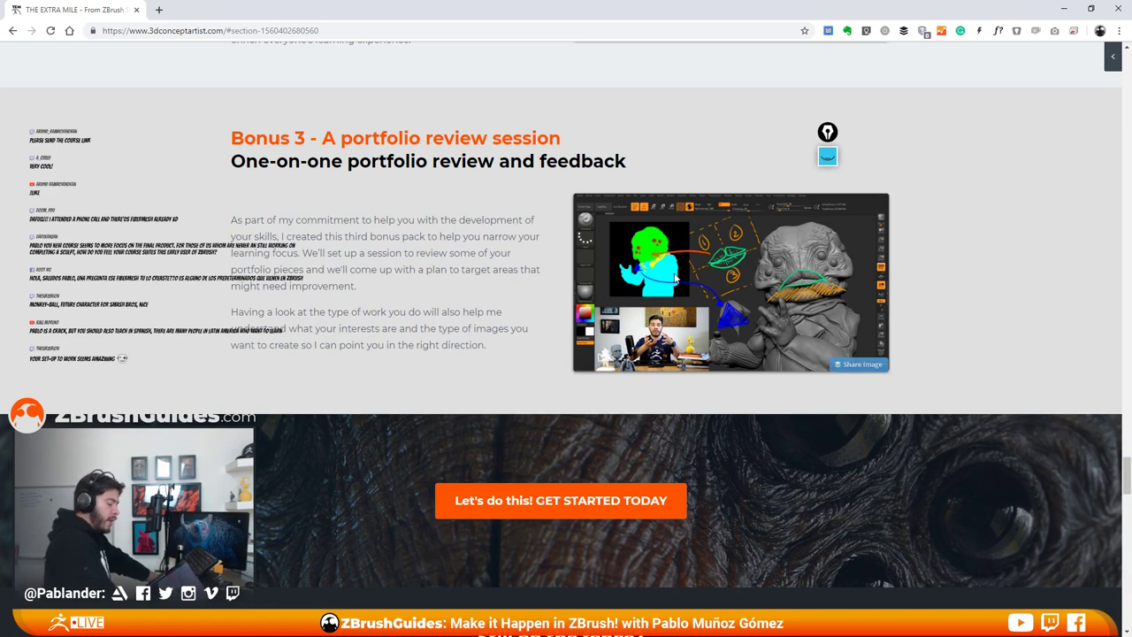
scroll(431, 283, down, 3)
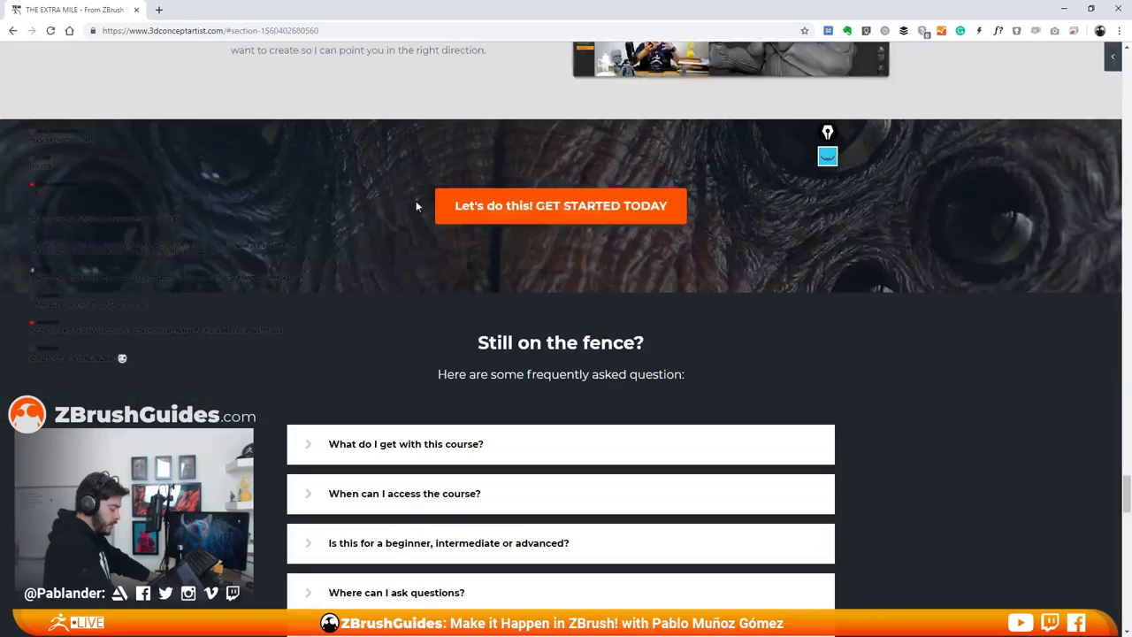
scroll(575, 197, down, 4)
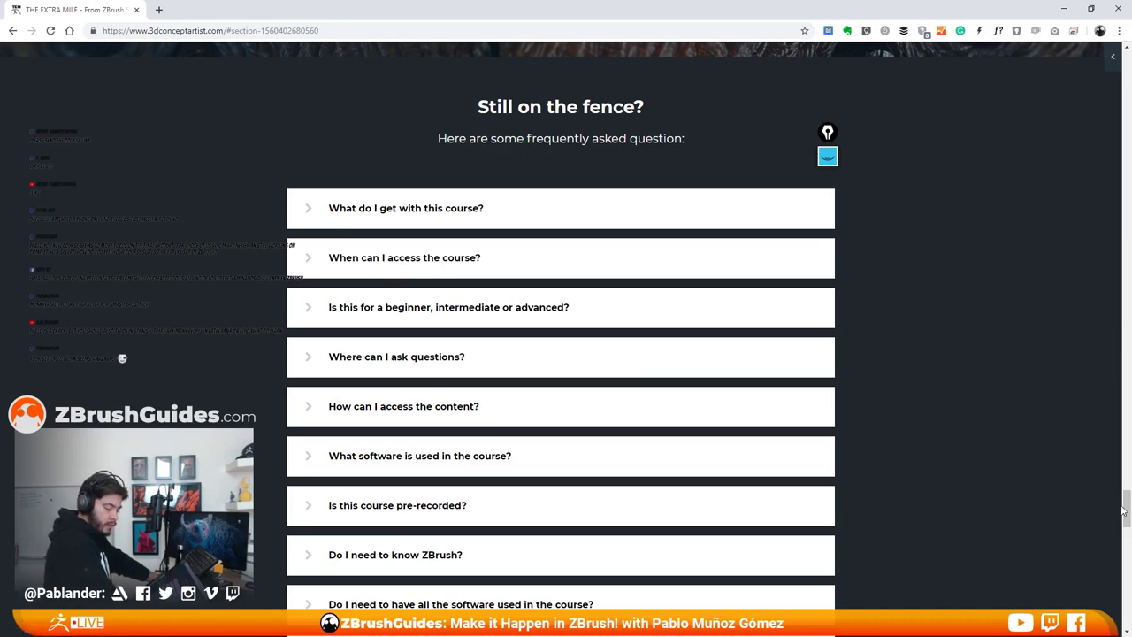
Step: Return to the start of the course page and move the browser away to show the monkey sculpt in ZBrush
drag(1124, 510, 1125, 56)
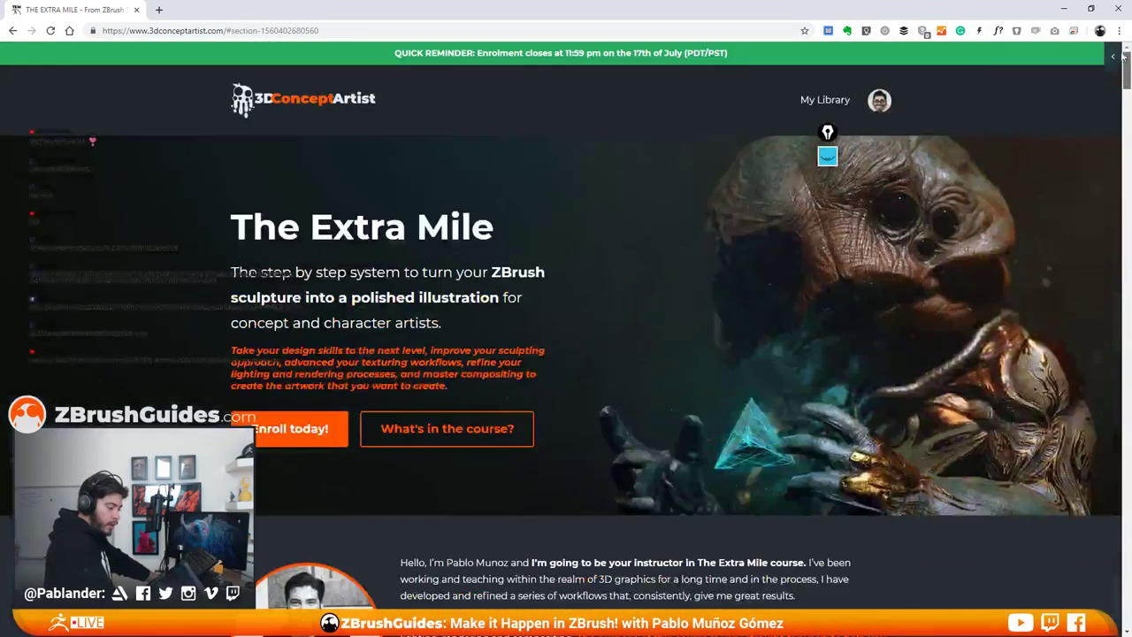
drag(946, 13, 1131, 46)
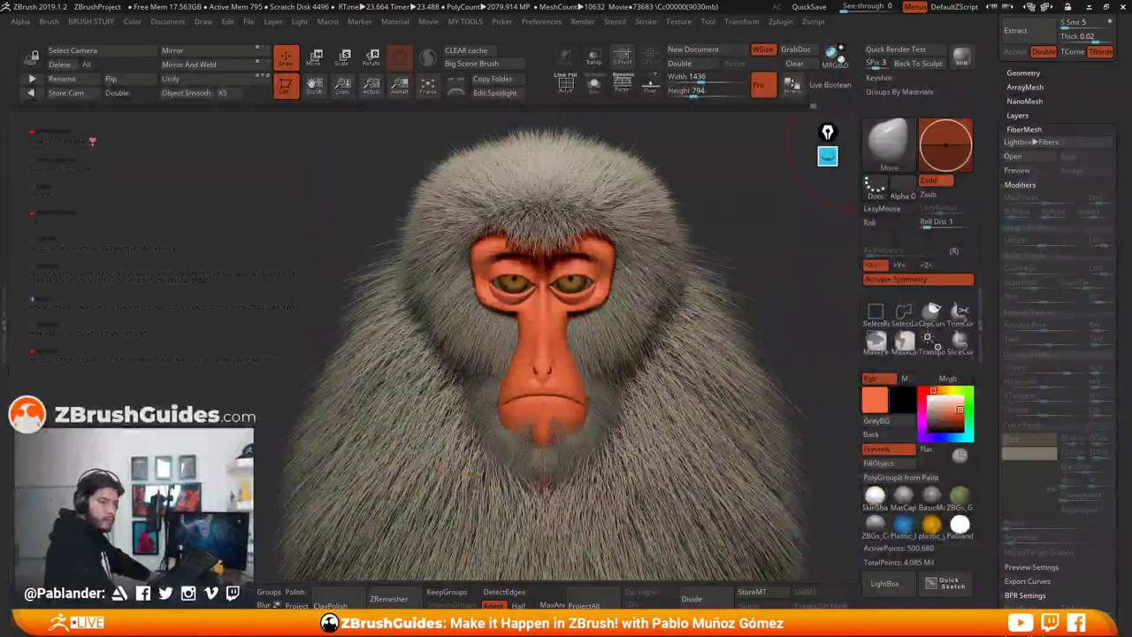
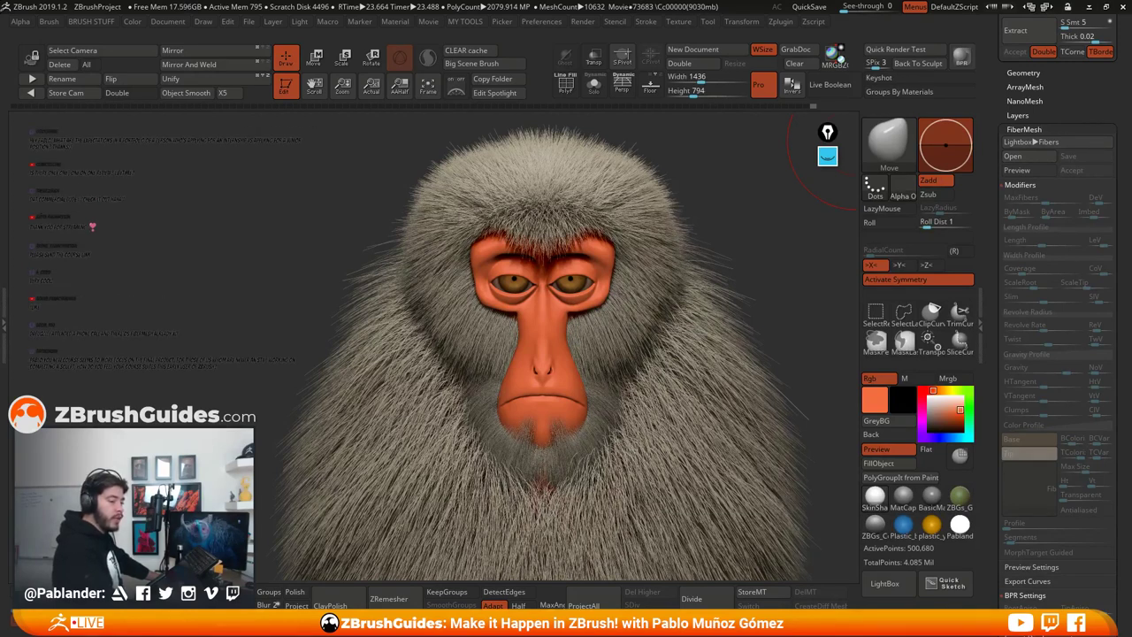
drag(1131, 243, 420, 18)
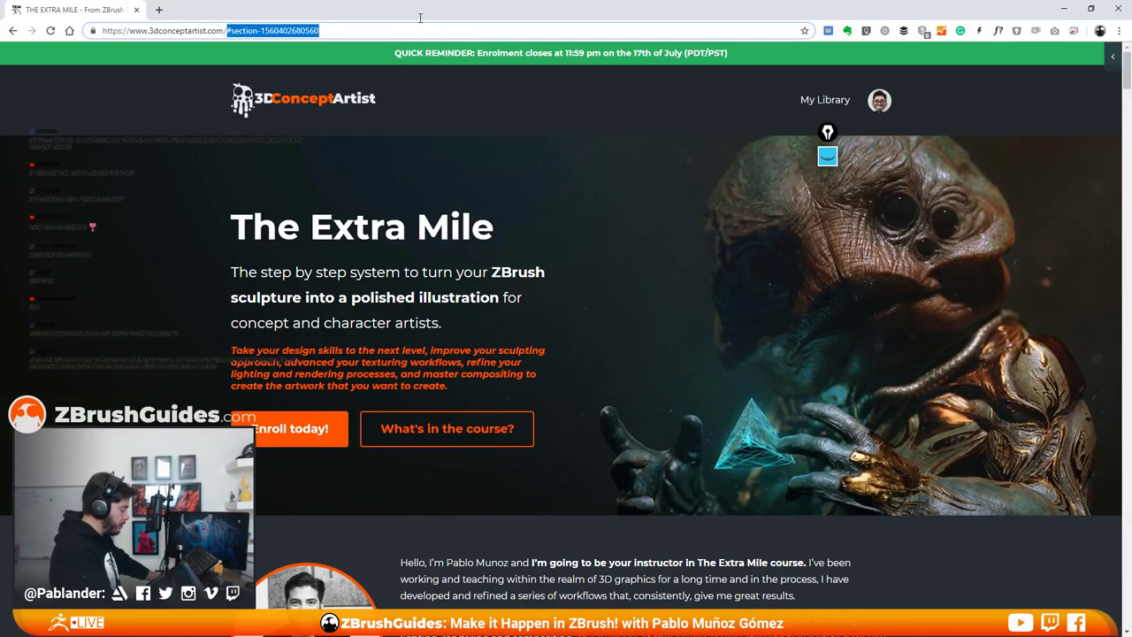
key(BackSpace)
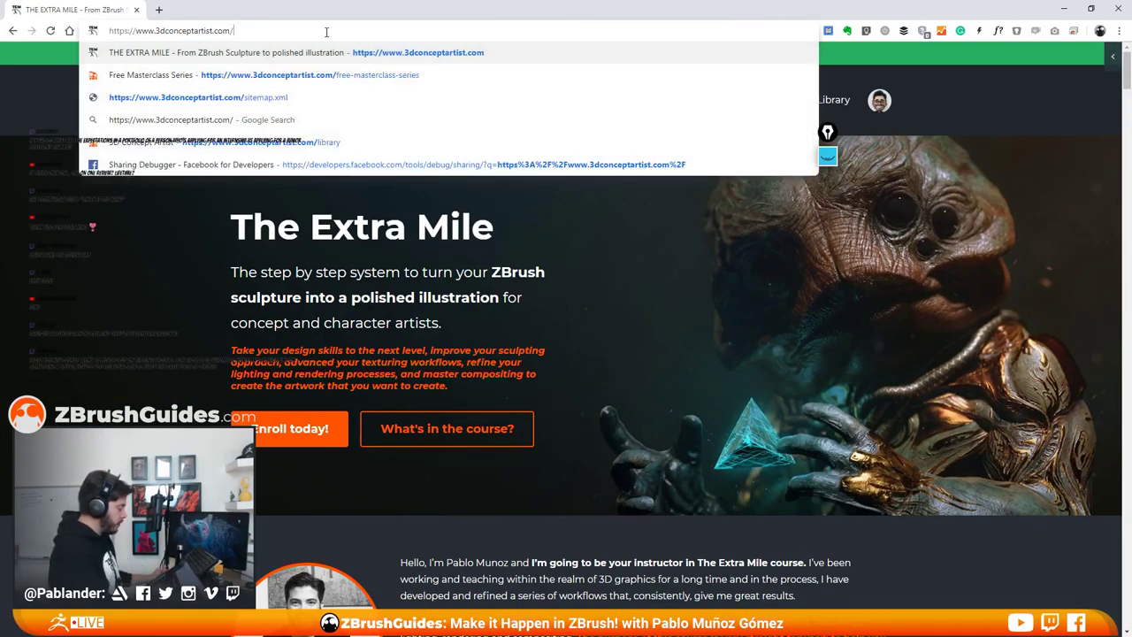
key(Return)
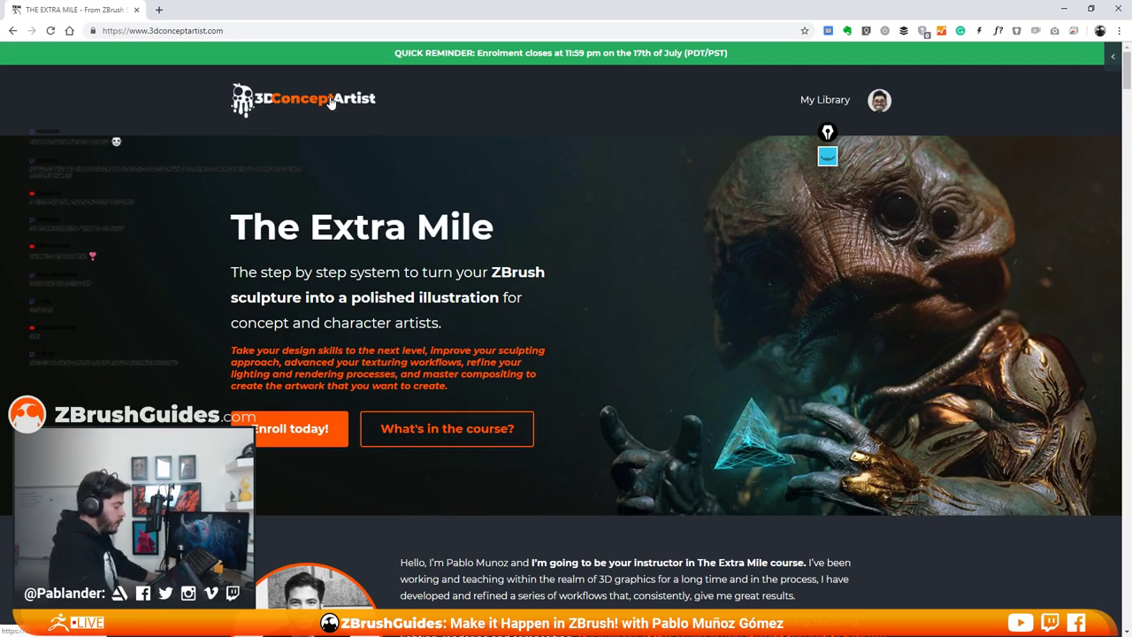
Step: Highlight the course title "The Extra Mile", clear the selection and switch back to the monkey sculpt in ZBrush
drag(228, 207, 539, 230)
click(513, 236)
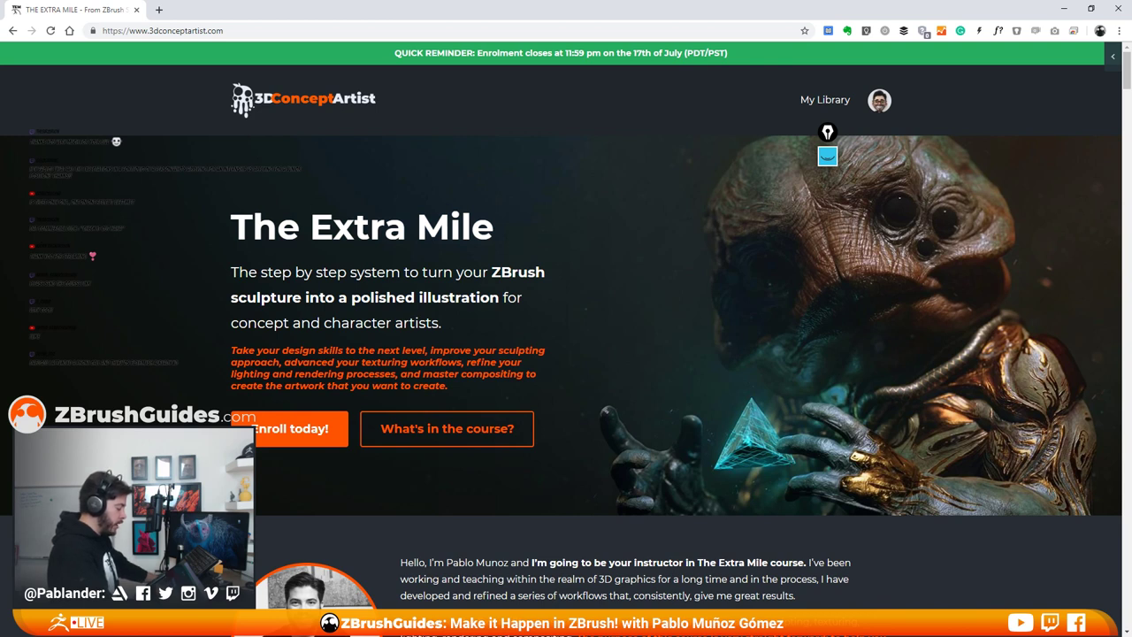
drag(213, 218, 501, 212)
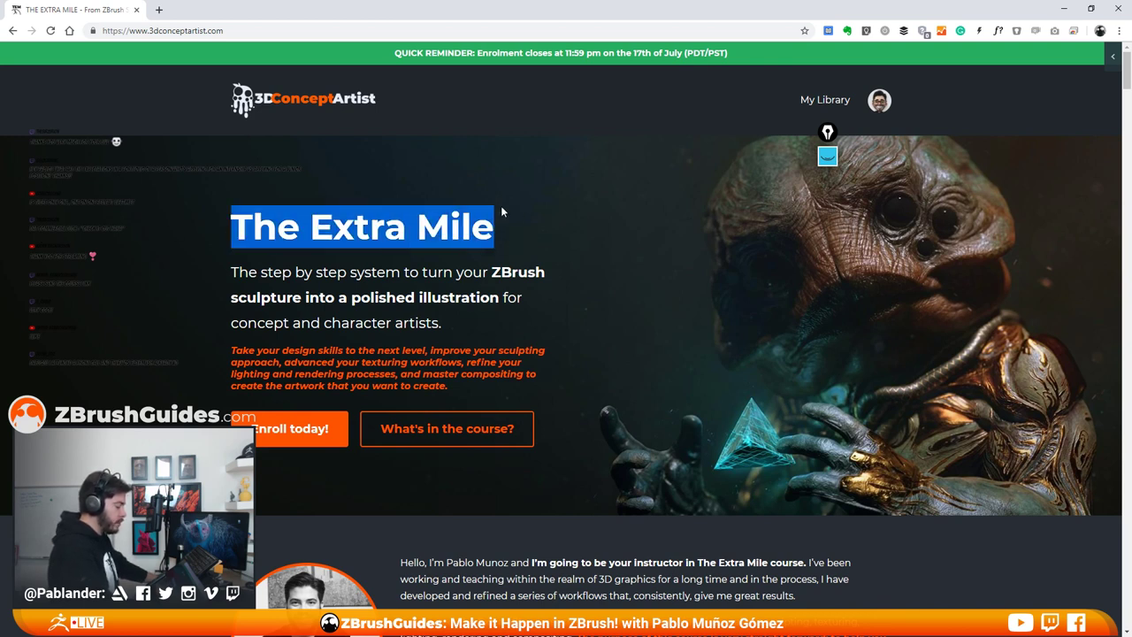
click(501, 212)
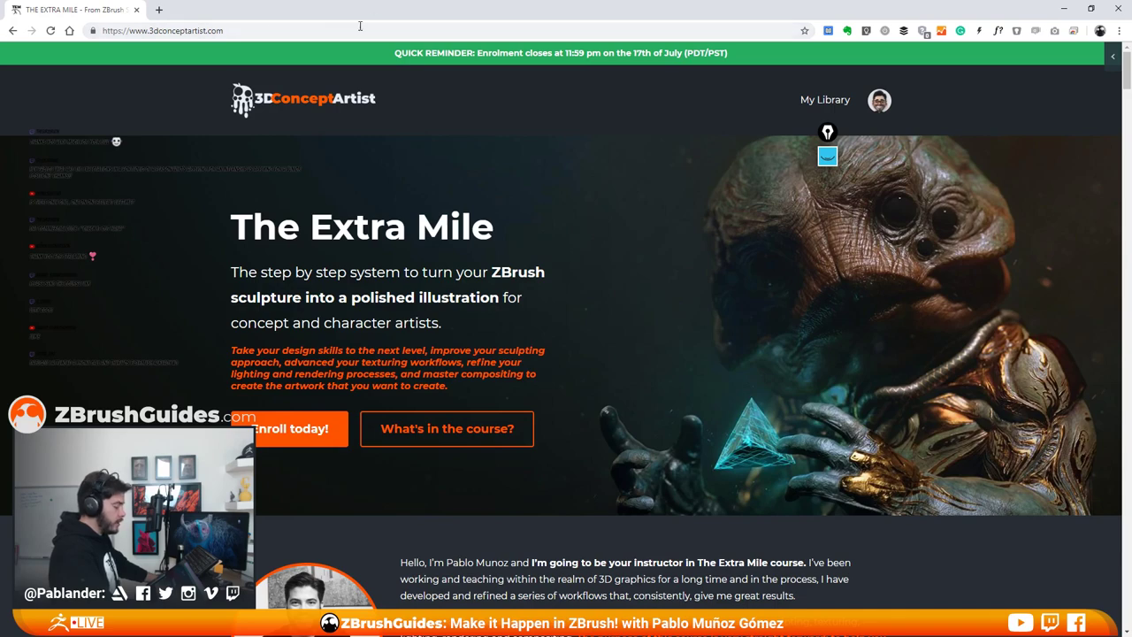
key(alt+Tab)
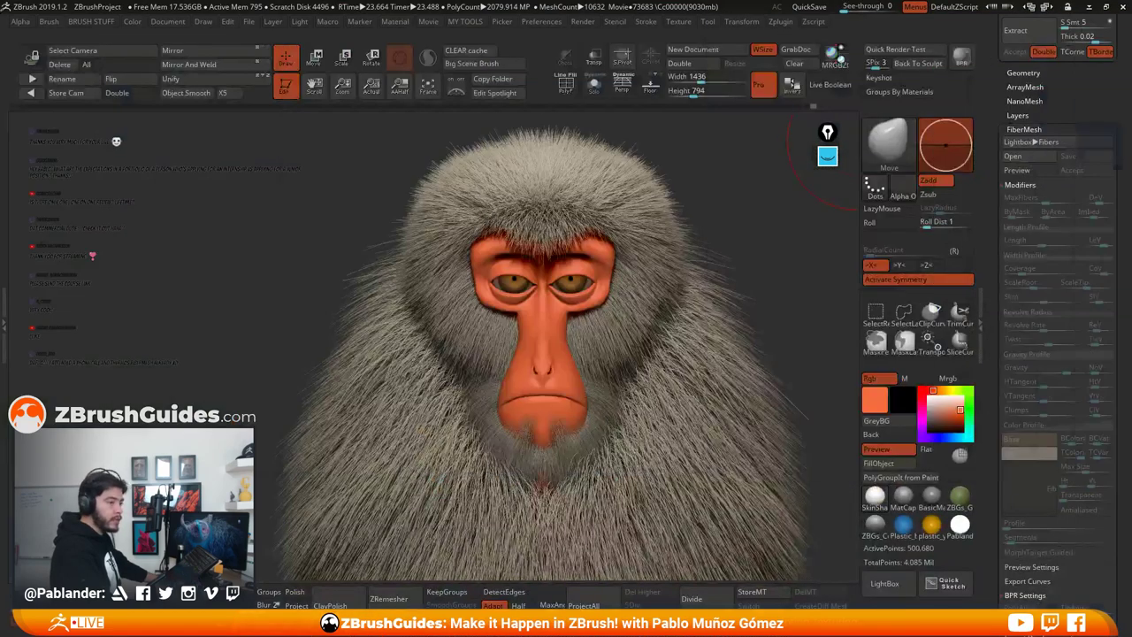